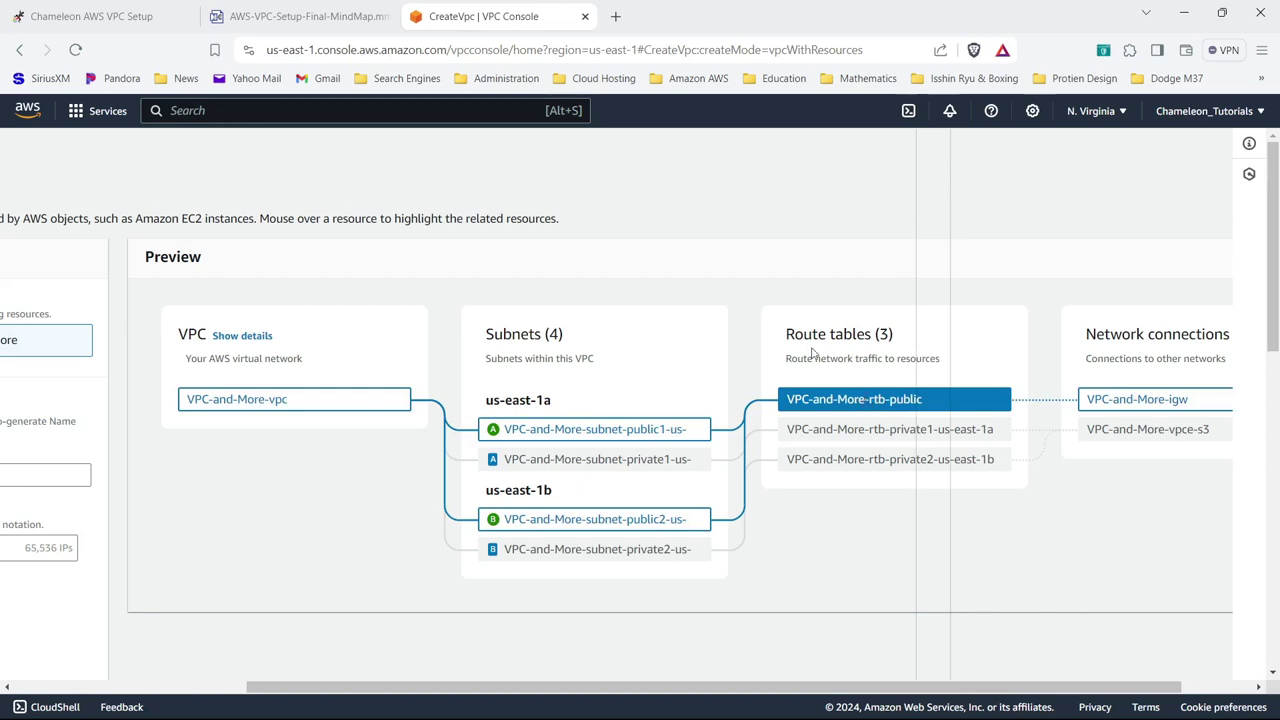
- Open the VPC setup Part 1 (Step 2) diagram and compare its subnets, route tables and internet gateway with the Create VPC preview
{"action": "left_click", "coordinate": [80, 16]}
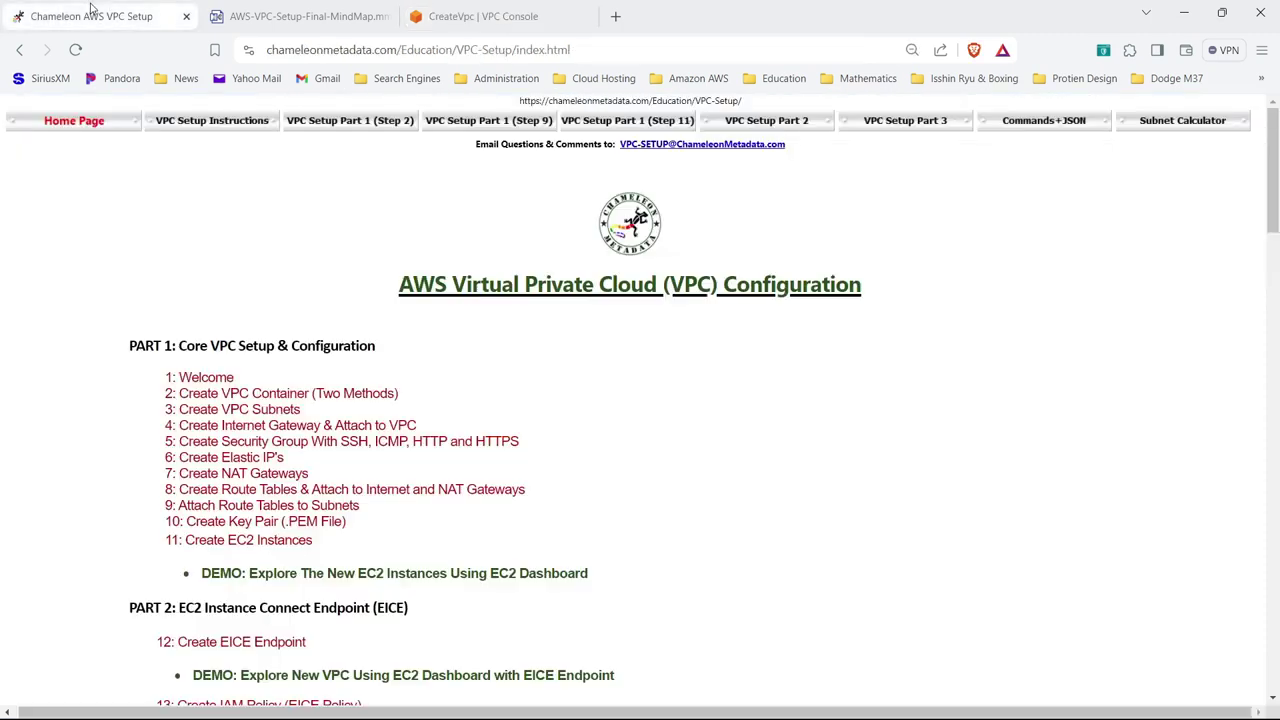
{"action": "left_click", "coordinate": [368, 128]}
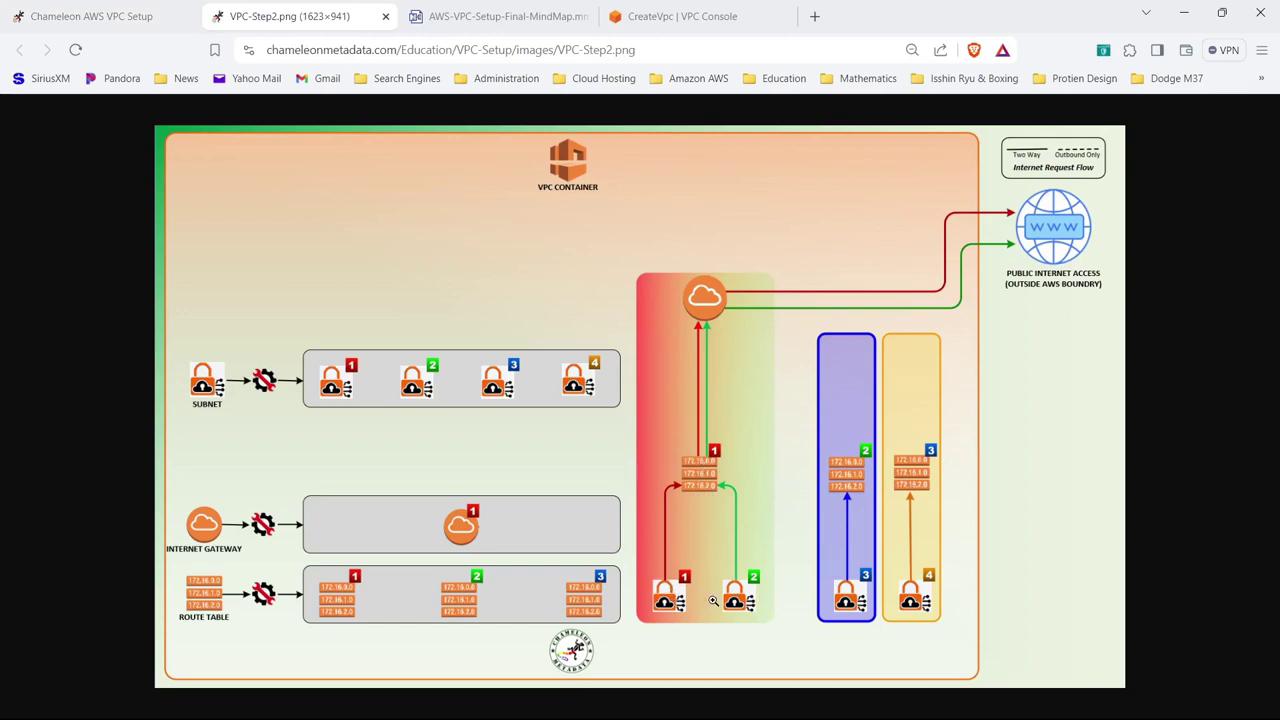
{"action": "left_click", "coordinate": [651, 20]}
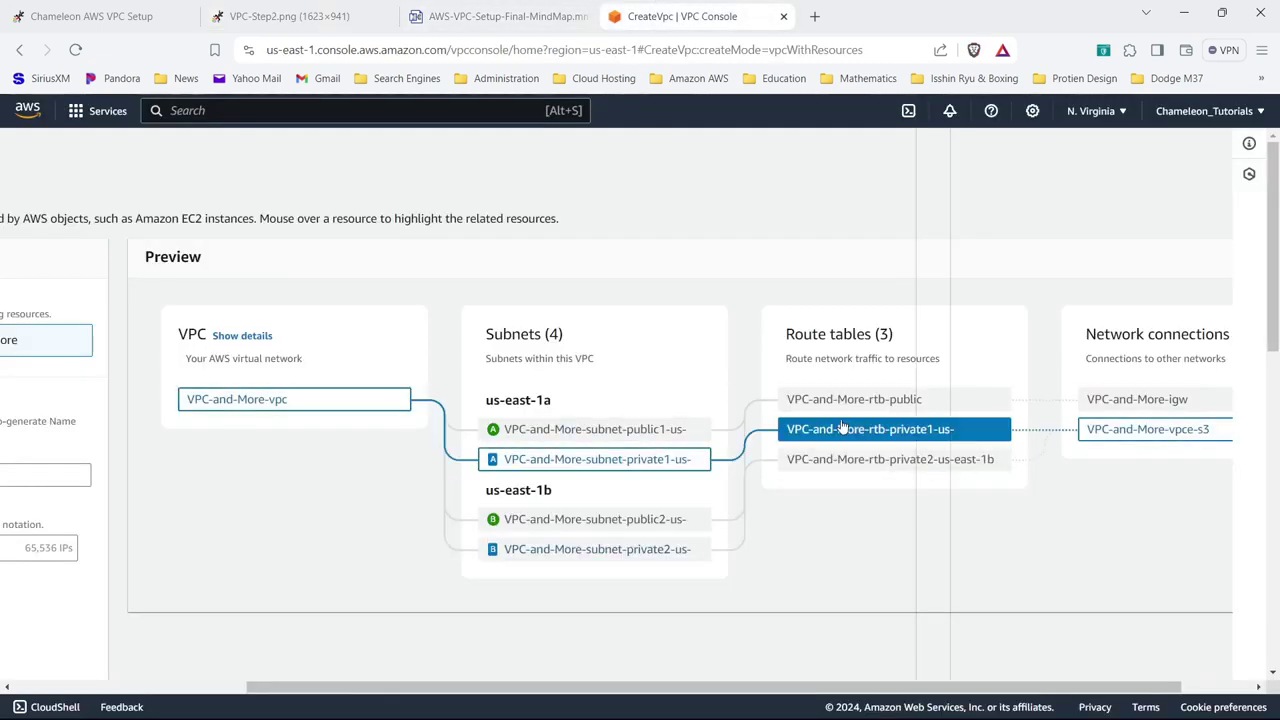
{"action": "left_click", "coordinate": [290, 16]}
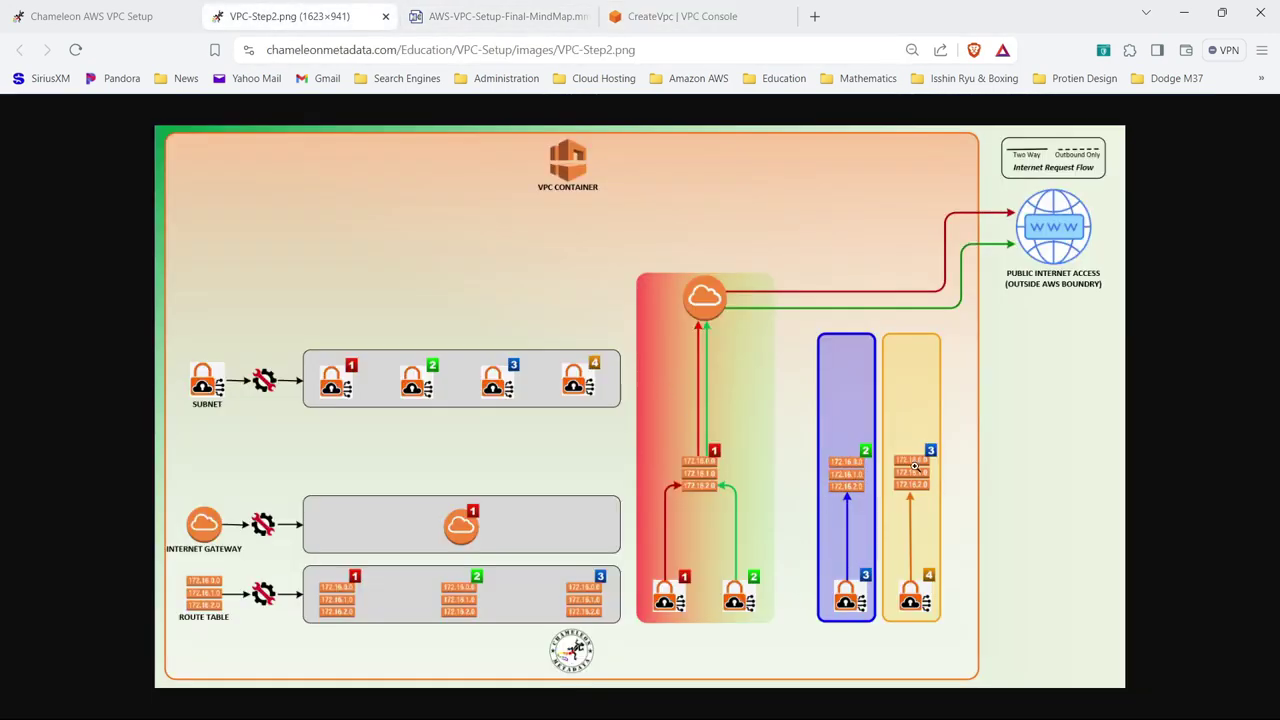
{"action": "left_click", "coordinate": [680, 16]}
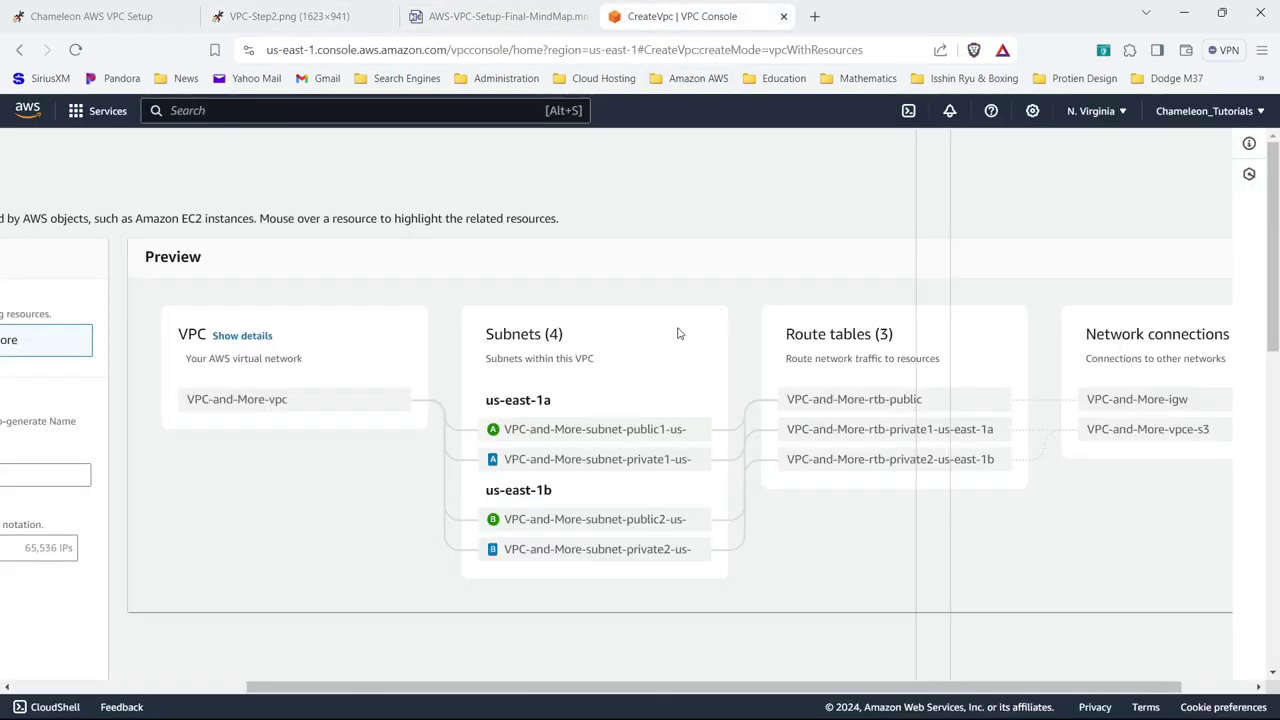
{"action": "scroll", "coordinate": [600, 700], "scroll_direction": "right", "scroll_amount": 2}
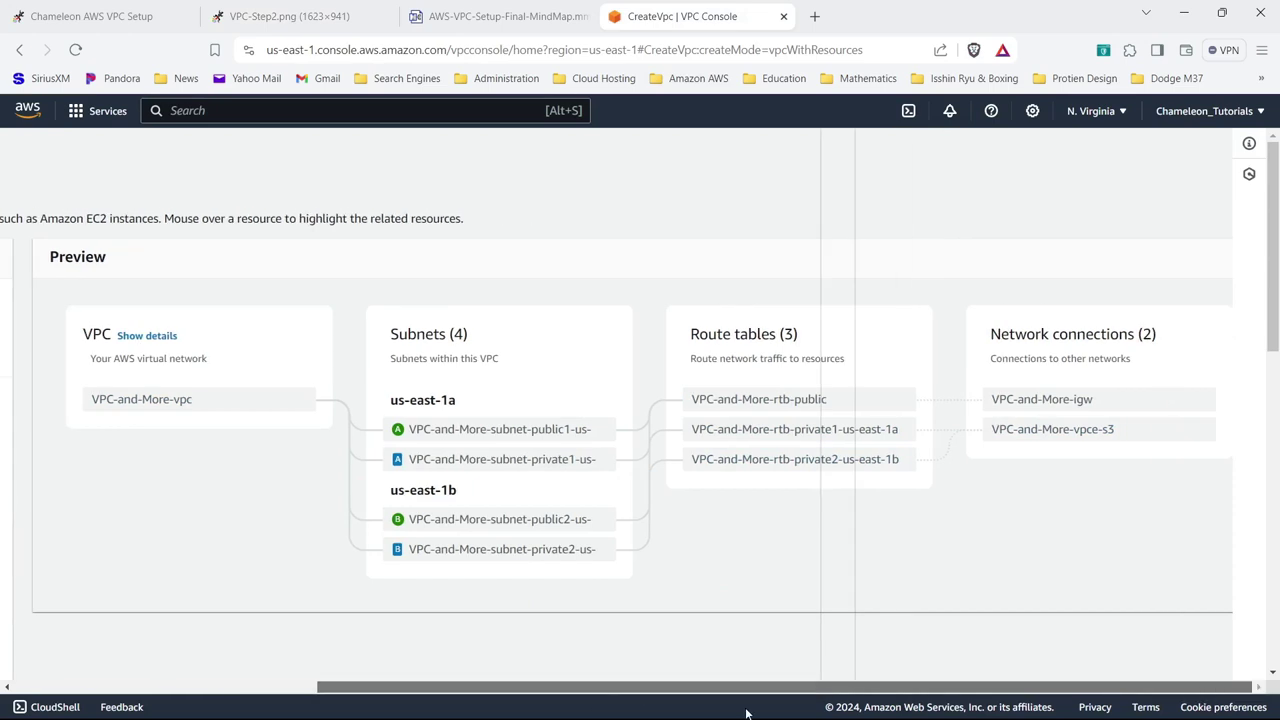
{"action": "left_click", "coordinate": [270, 20]}
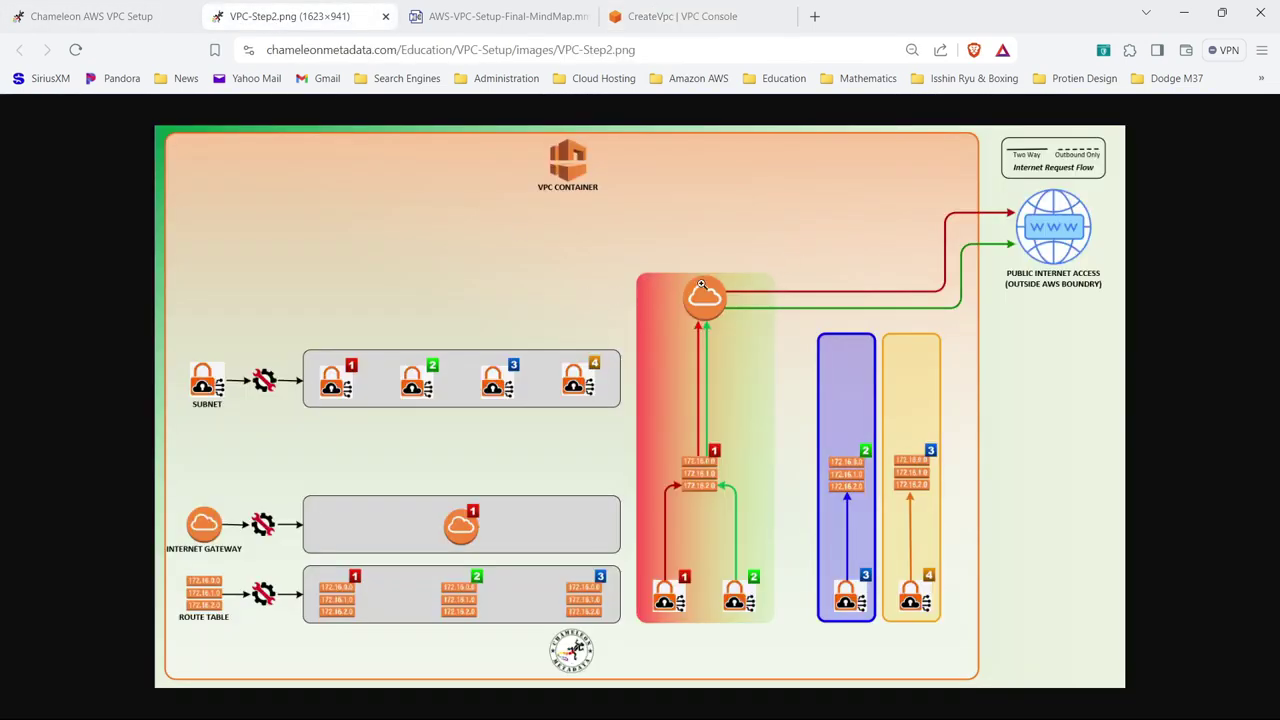
{"action": "left_click", "coordinate": [677, 20]}
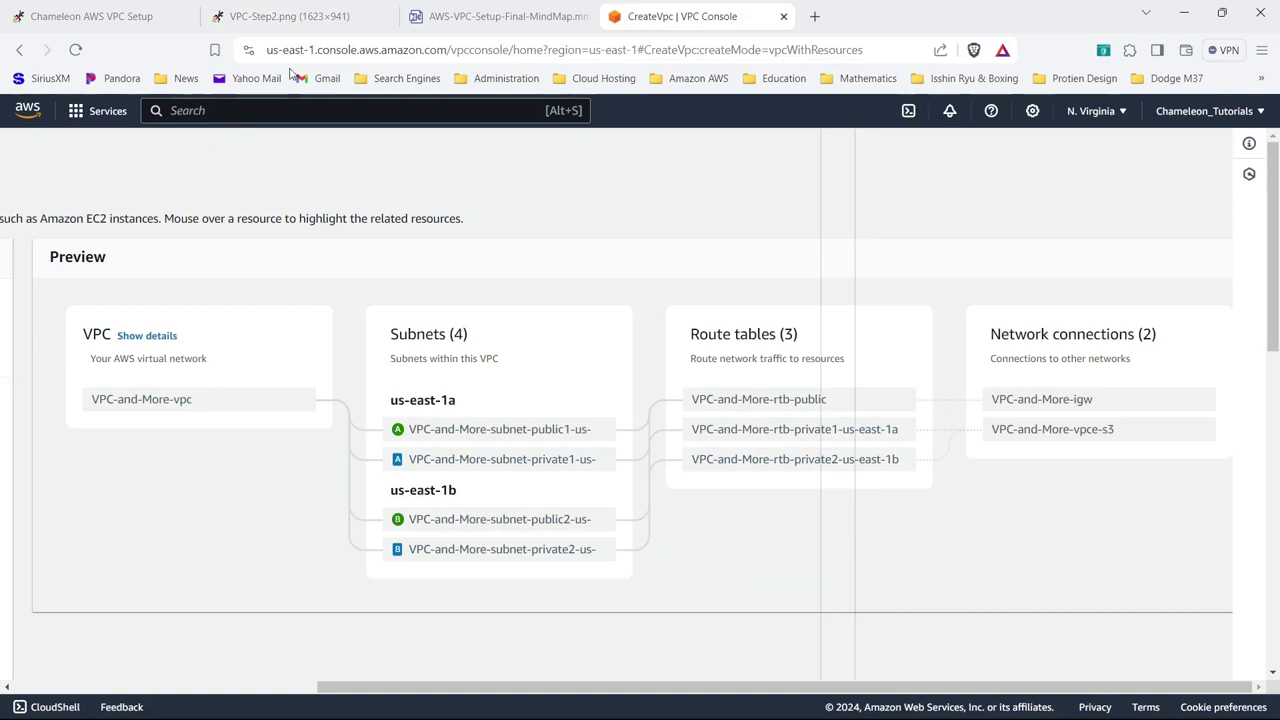
{"action": "left_click", "coordinate": [284, 6]}
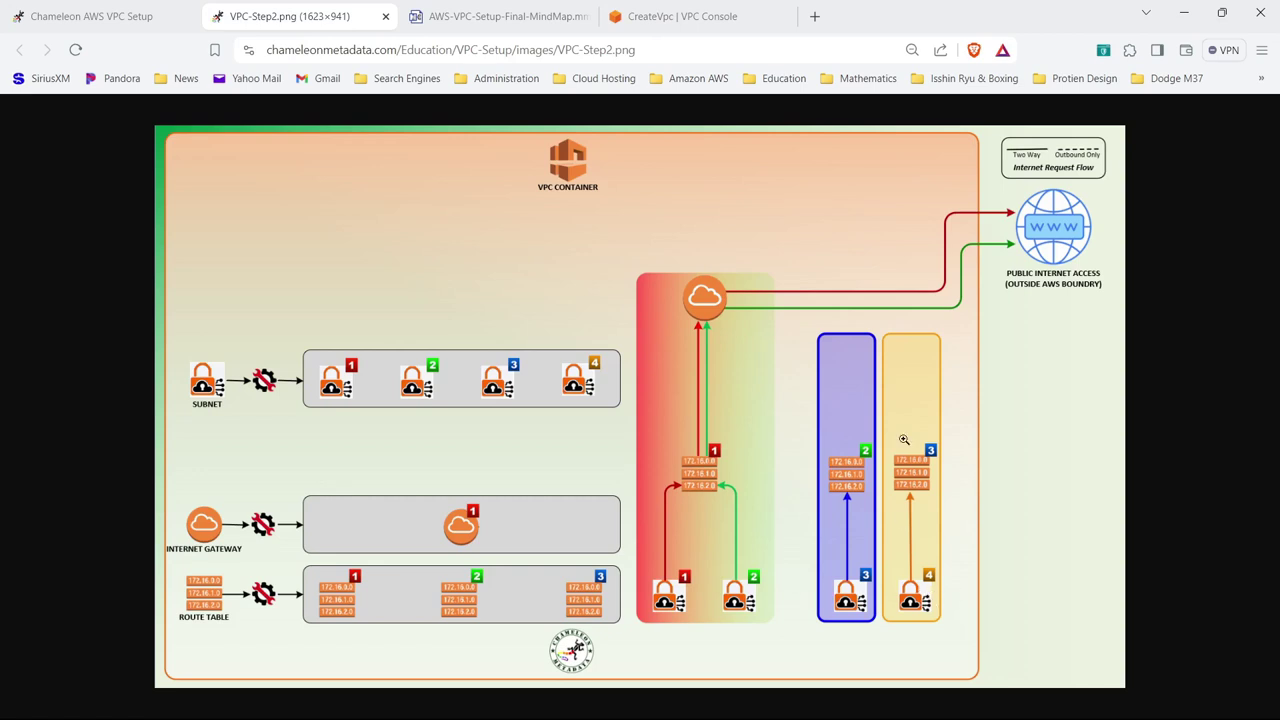
{"action": "left_click", "coordinate": [680, 16]}
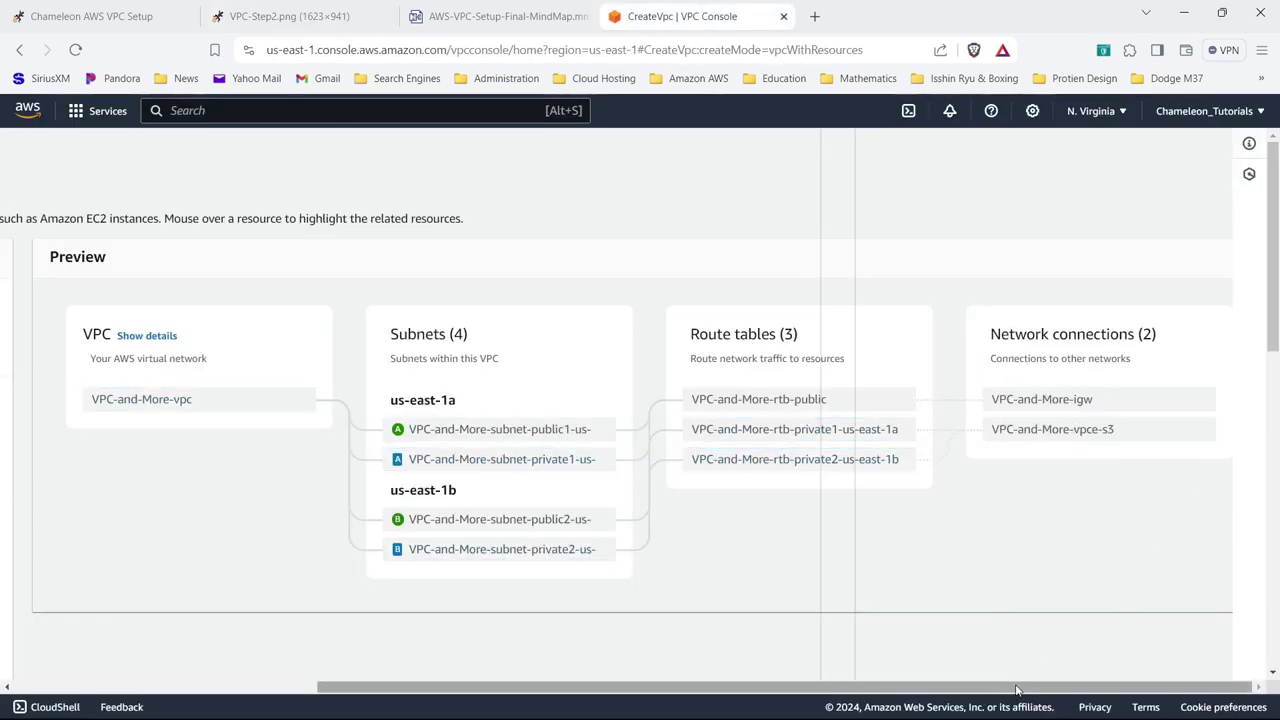
- Set the VPC endpoints option to None and compare the resource preview with the Step 2 diagram
{"action": "left_click_drag", "start_coordinate": [1010, 688], "coordinate": [648, 718]}
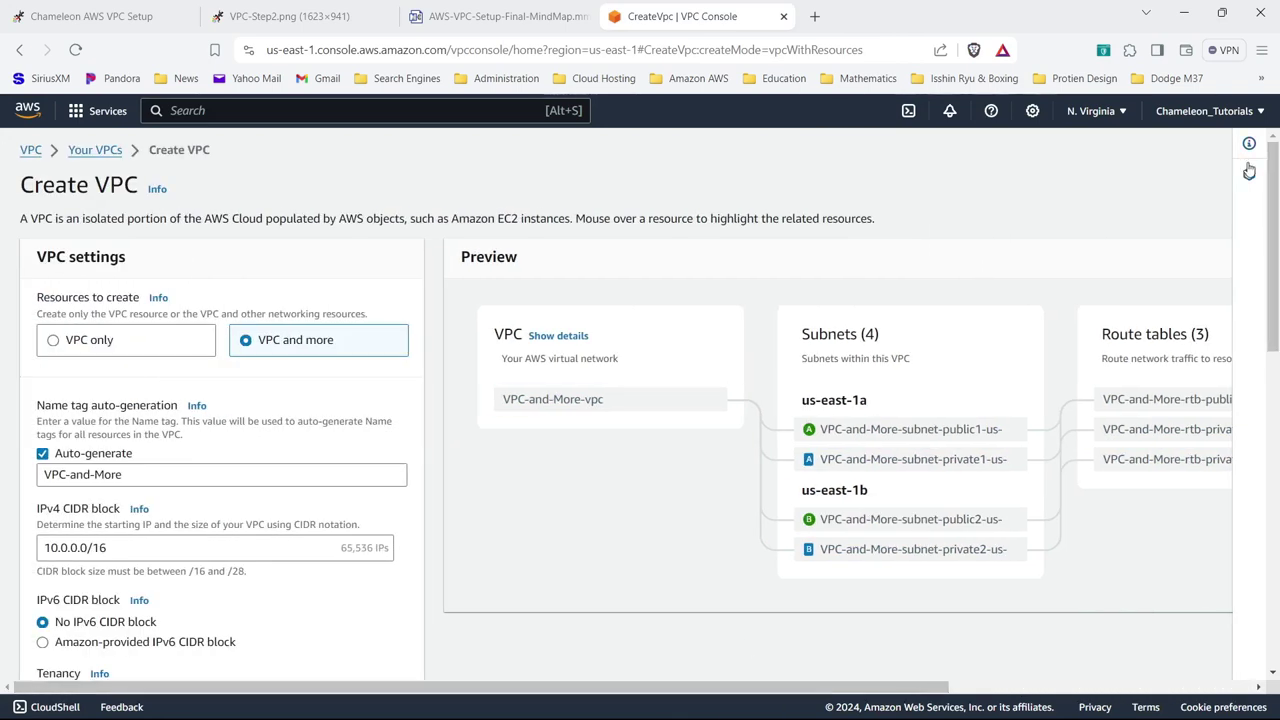
{"action": "left_click_drag", "start_coordinate": [1272, 175], "coordinate": [1275, 473]}
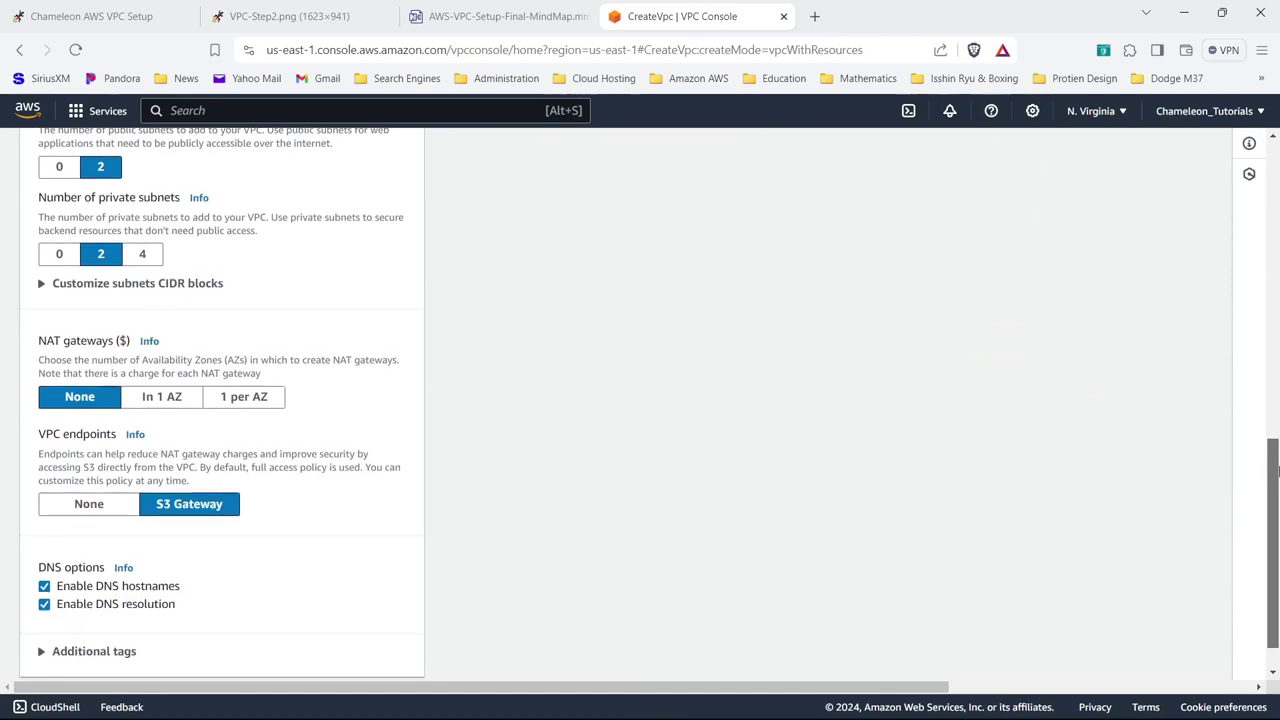
{"action": "left_click", "coordinate": [96, 512]}
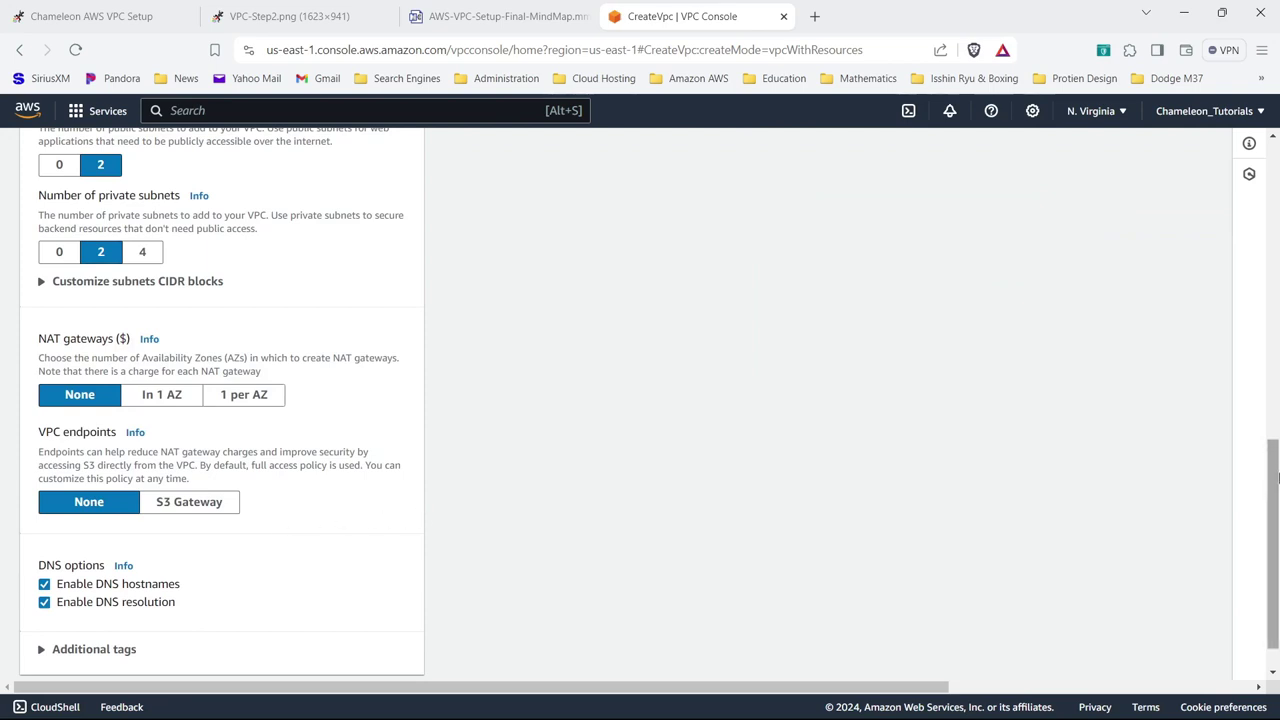
{"action": "left_click_drag", "start_coordinate": [1276, 485], "coordinate": [1276, 183]}
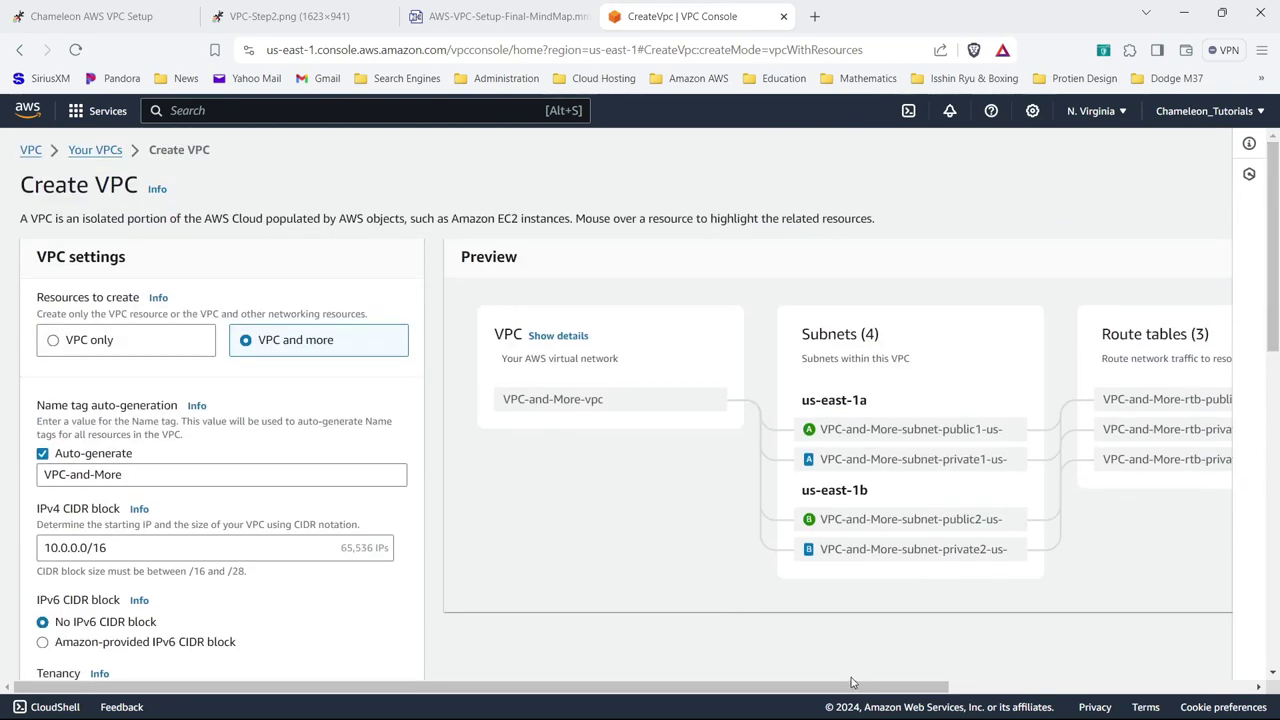
{"action": "left_click_drag", "start_coordinate": [853, 682], "coordinate": [1082, 703]}
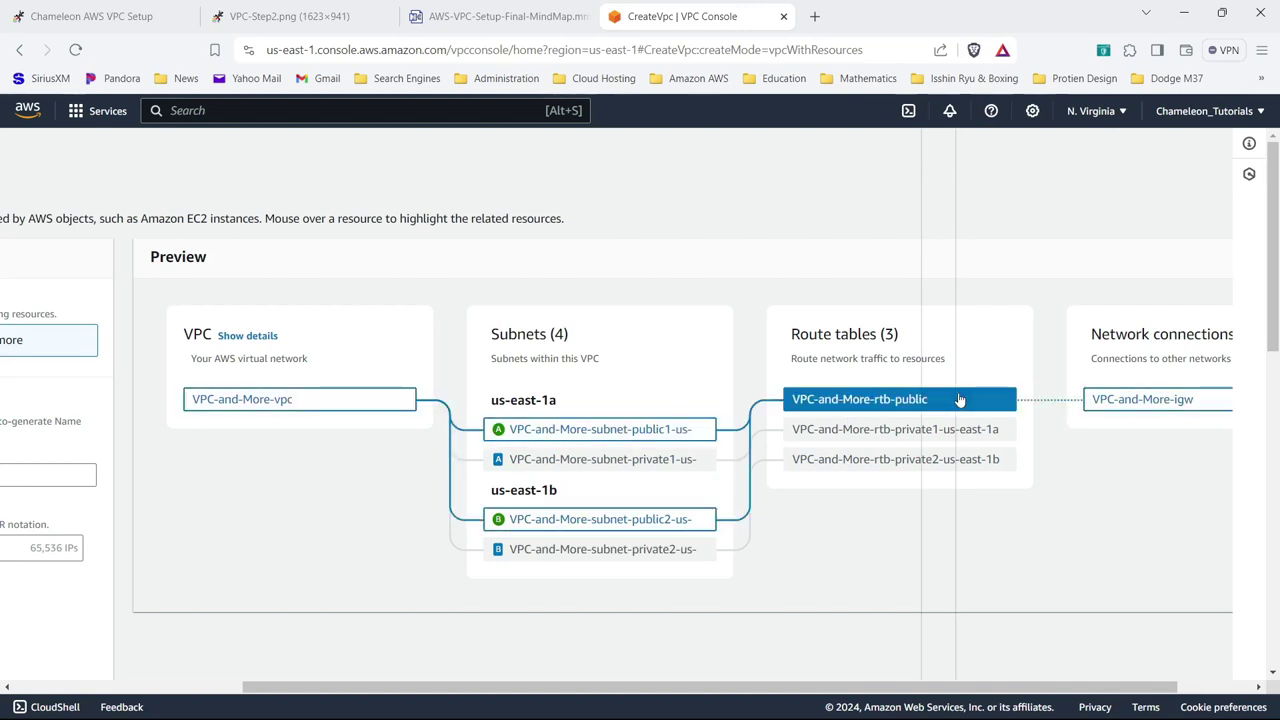
{"action": "left_click", "coordinate": [308, 15]}
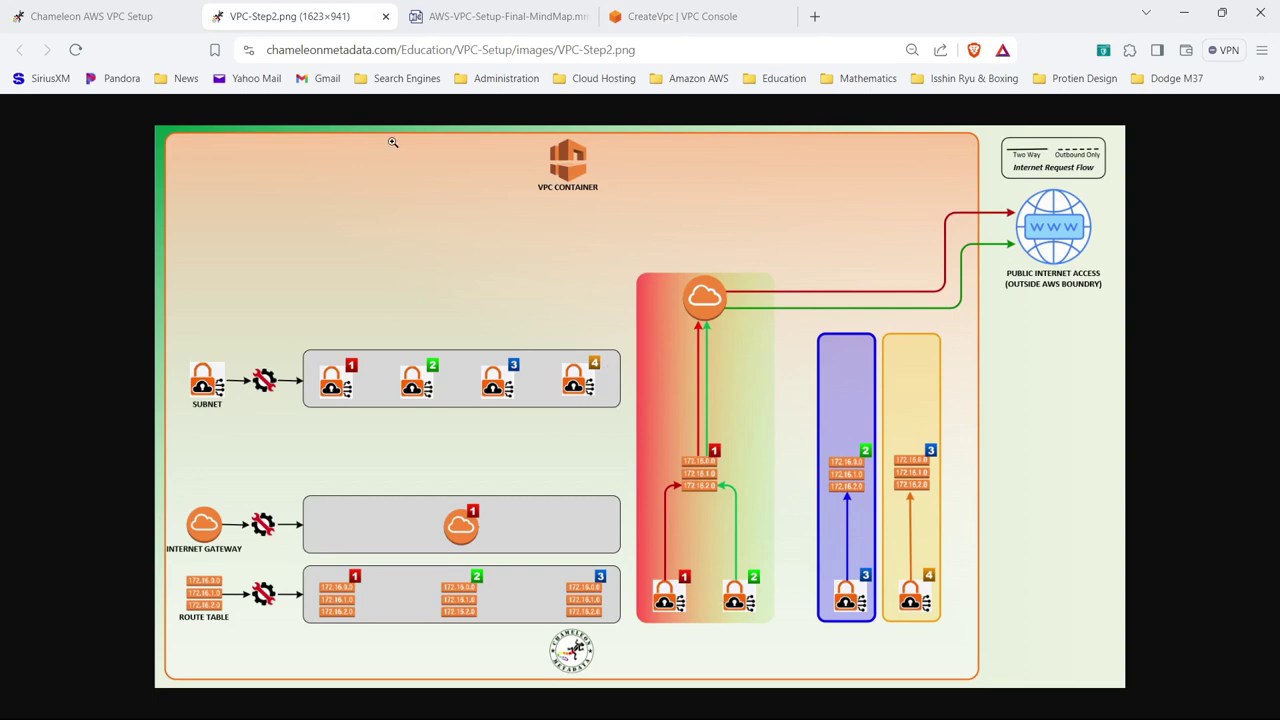
{"action": "left_click", "coordinate": [757, 25]}
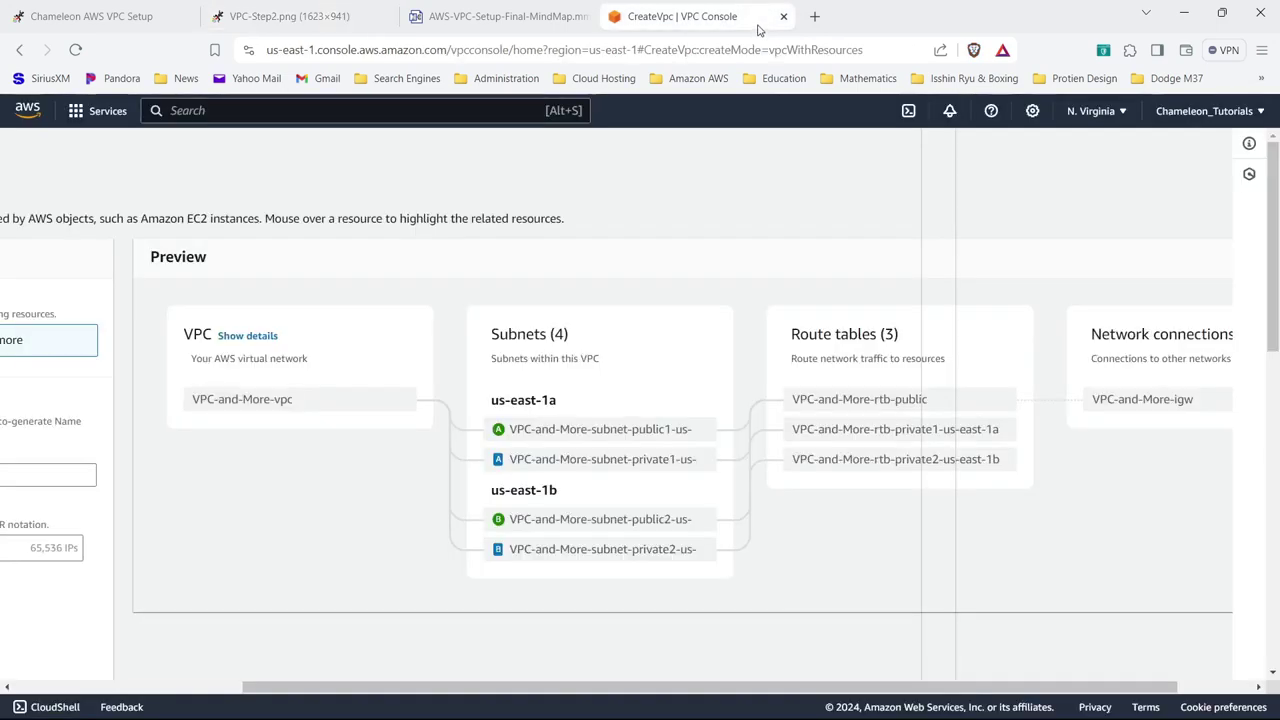
- Create the VPC with its networking resources and open the new VPC's details page
{"action": "scroll", "coordinate": [1276, 242], "scroll_direction": "down", "scroll_amount": 10}
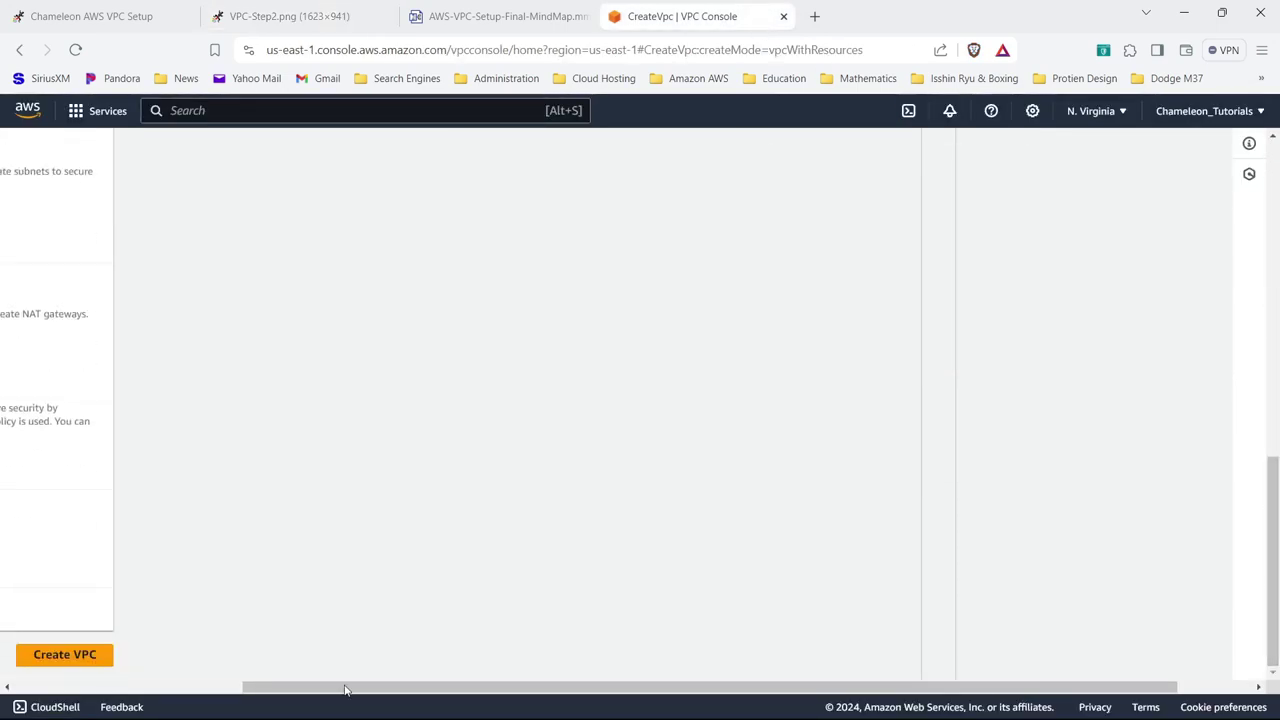
{"action": "left_click", "coordinate": [60, 656]}
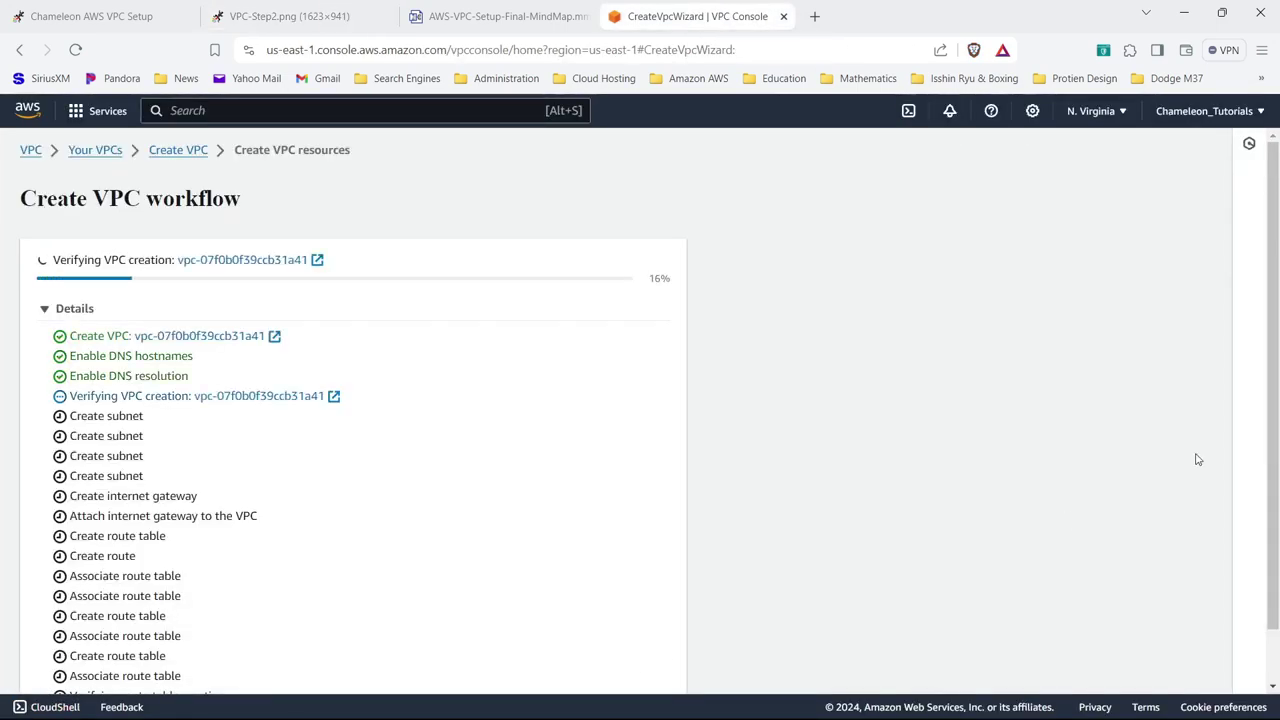
{"action": "scroll", "coordinate": [1205, 480], "scroll_direction": "down", "scroll_amount": 1}
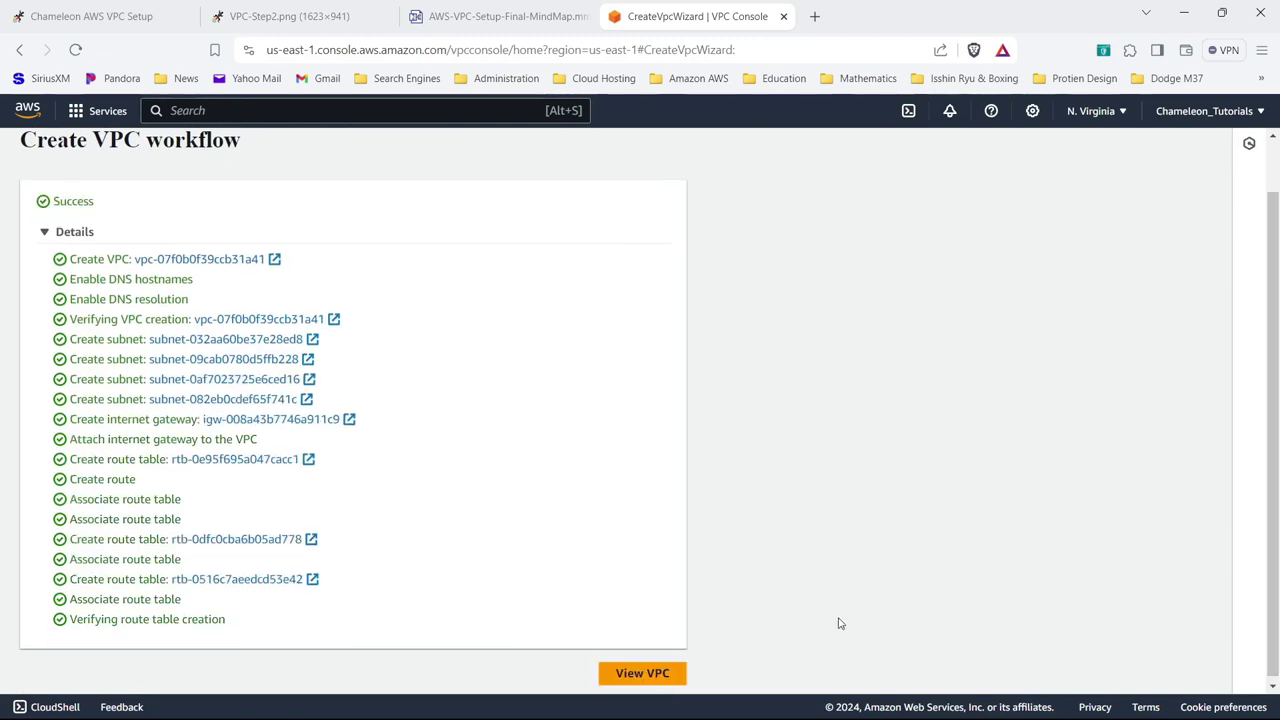
{"action": "left_click", "coordinate": [628, 674]}
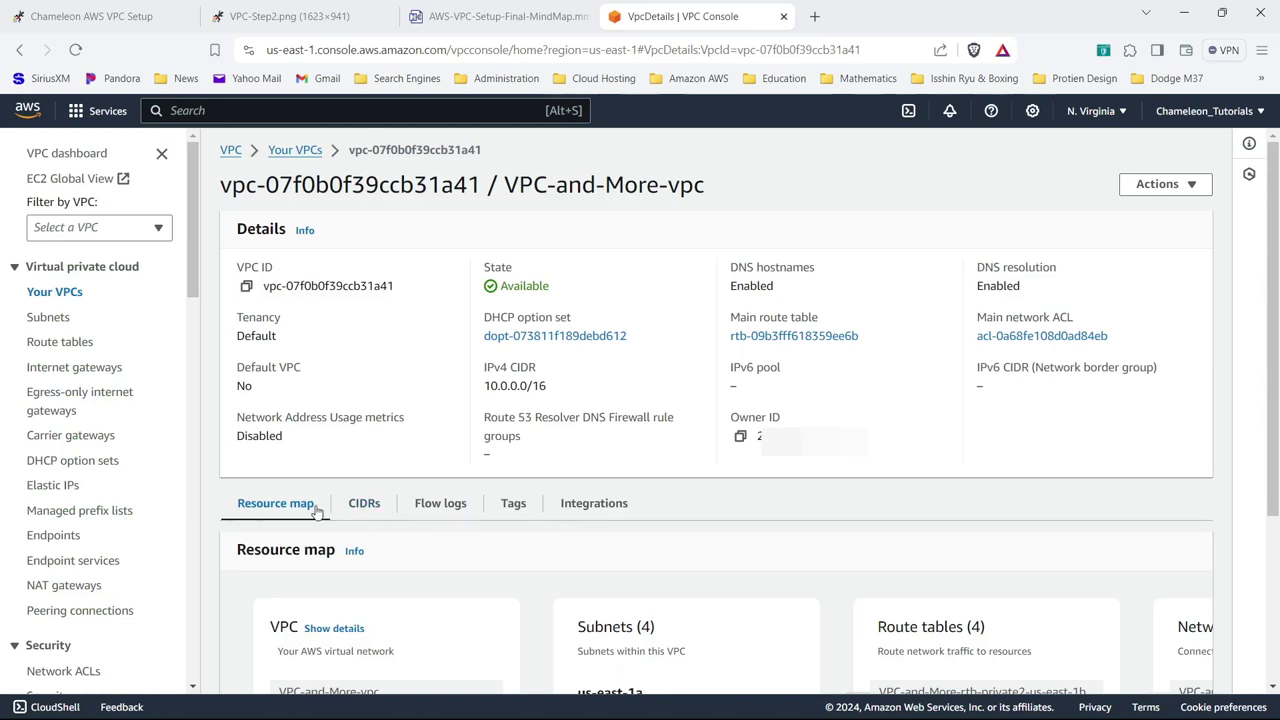
- Examine the VPC's resource map and view the details of the public subnet in us-east-1a, closing them when done
{"action": "left_click_drag", "start_coordinate": [1275, 333], "coordinate": [1277, 500]}
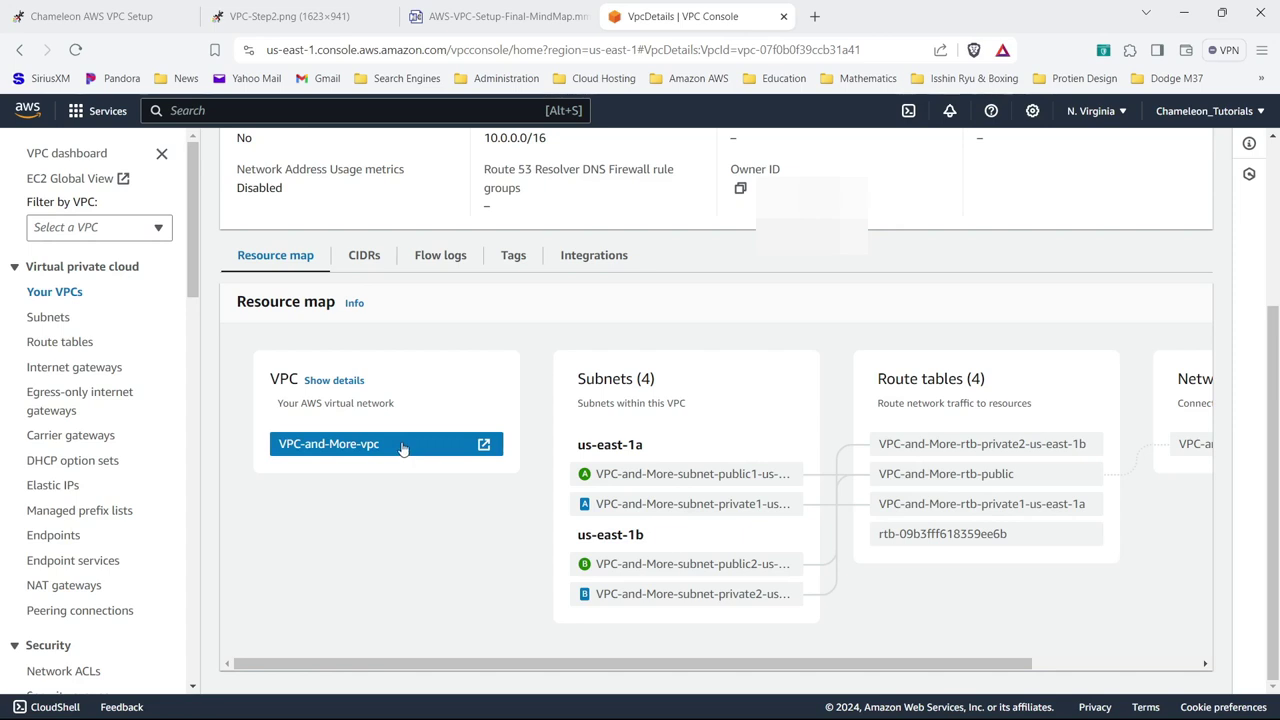
{"action": "left_click", "coordinate": [783, 476]}
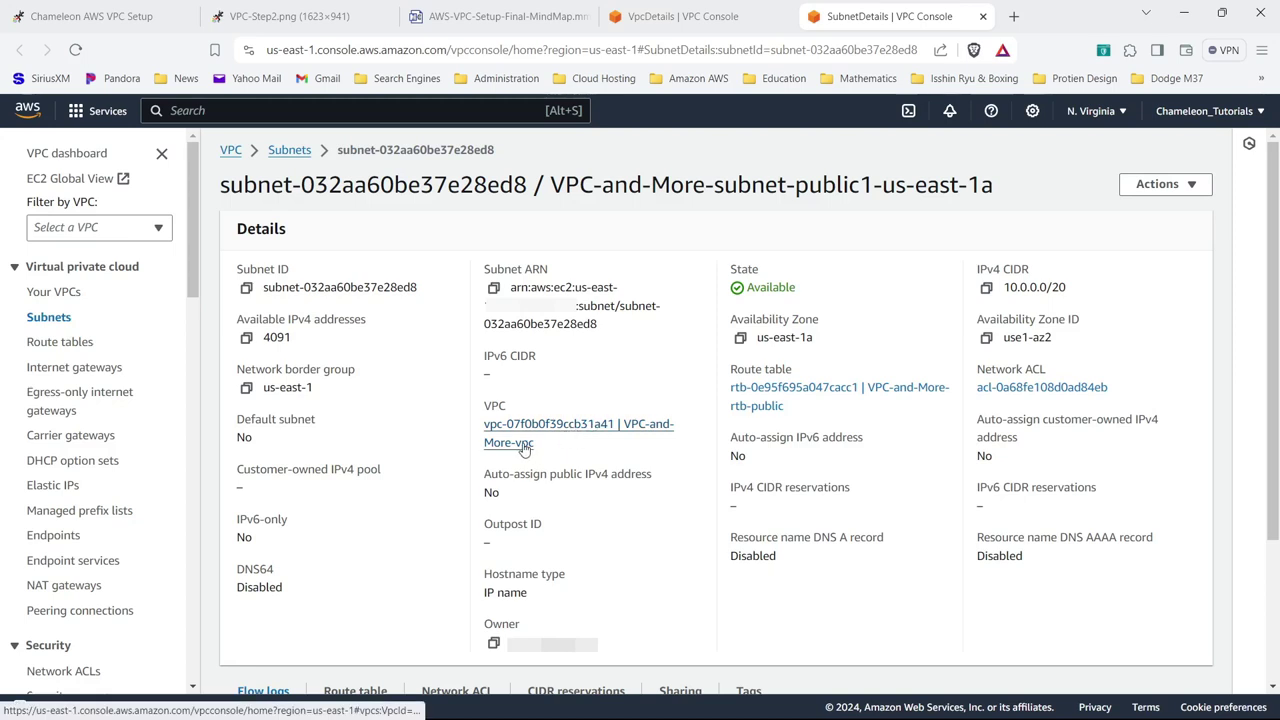
{"action": "left_click", "coordinate": [983, 16]}
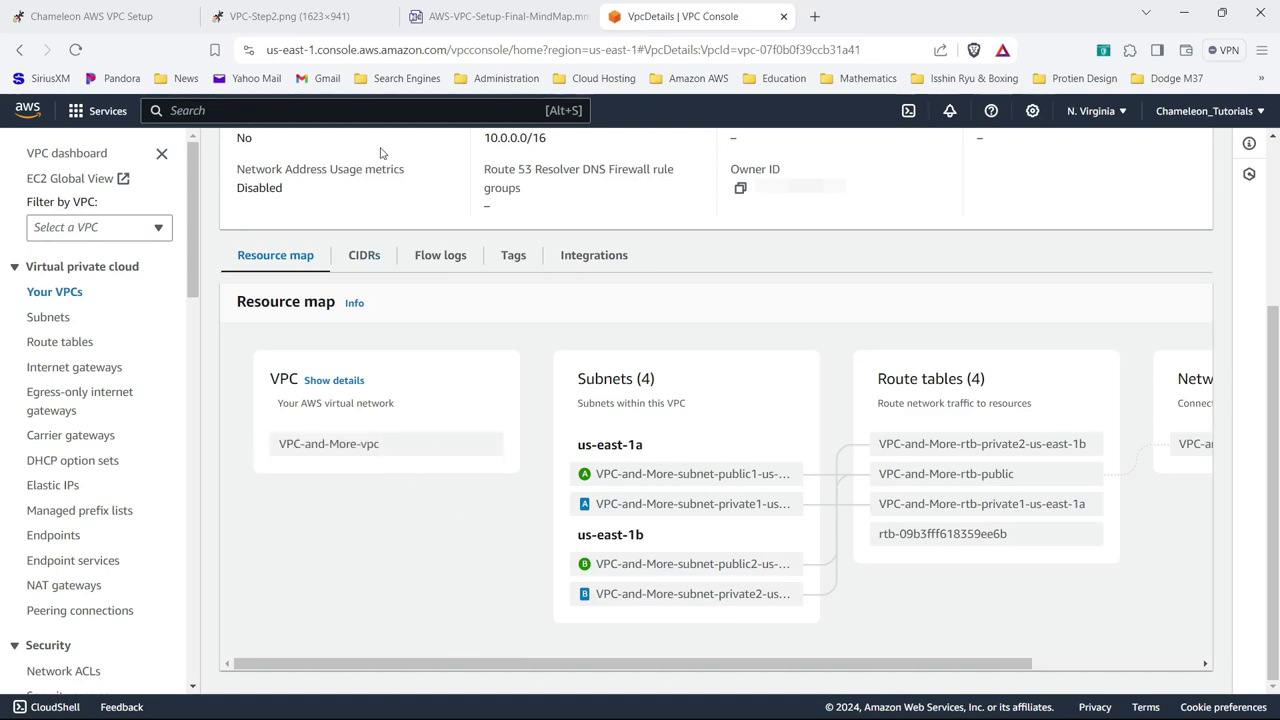
- Close the Step 2 diagram and read the mind map's instructions for checking the VPC's DHCP and DNS settings
{"action": "left_click", "coordinate": [385, 16]}
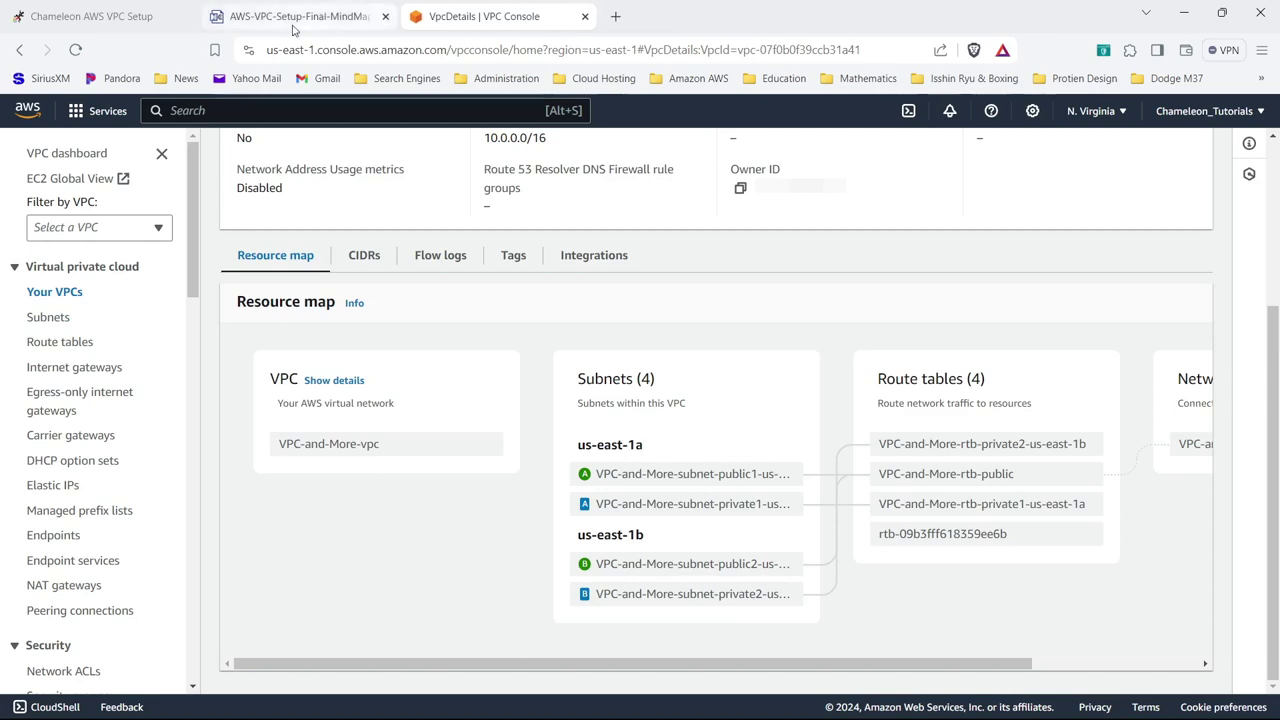
{"action": "left_click", "coordinate": [283, 17]}
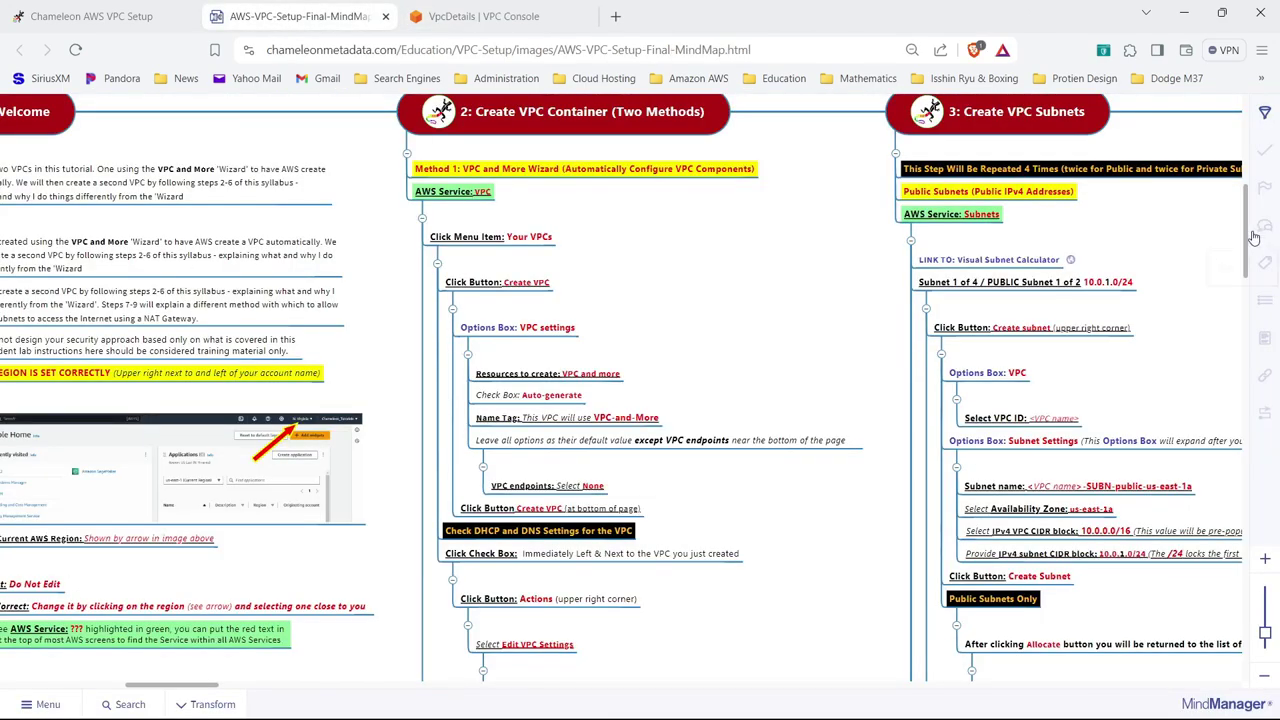
{"action": "left_click_drag", "start_coordinate": [1246, 228], "coordinate": [1256, 284]}
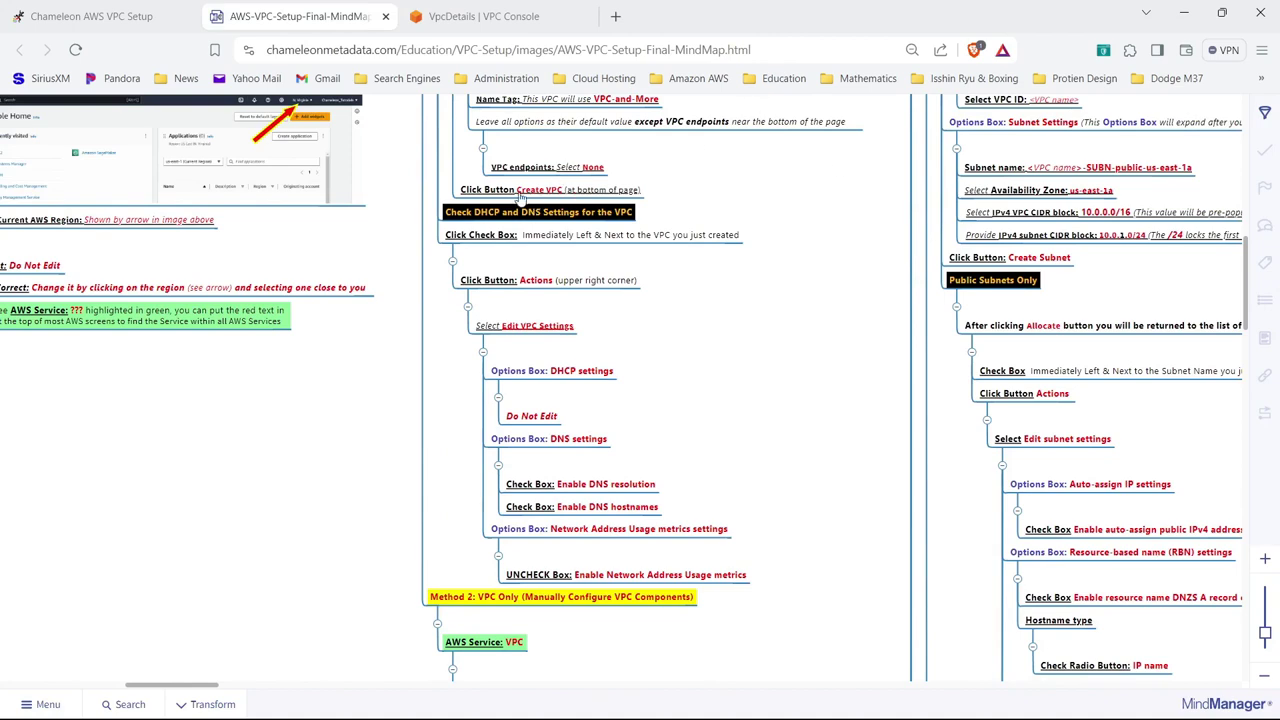
{"action": "left_click", "coordinate": [477, 17]}
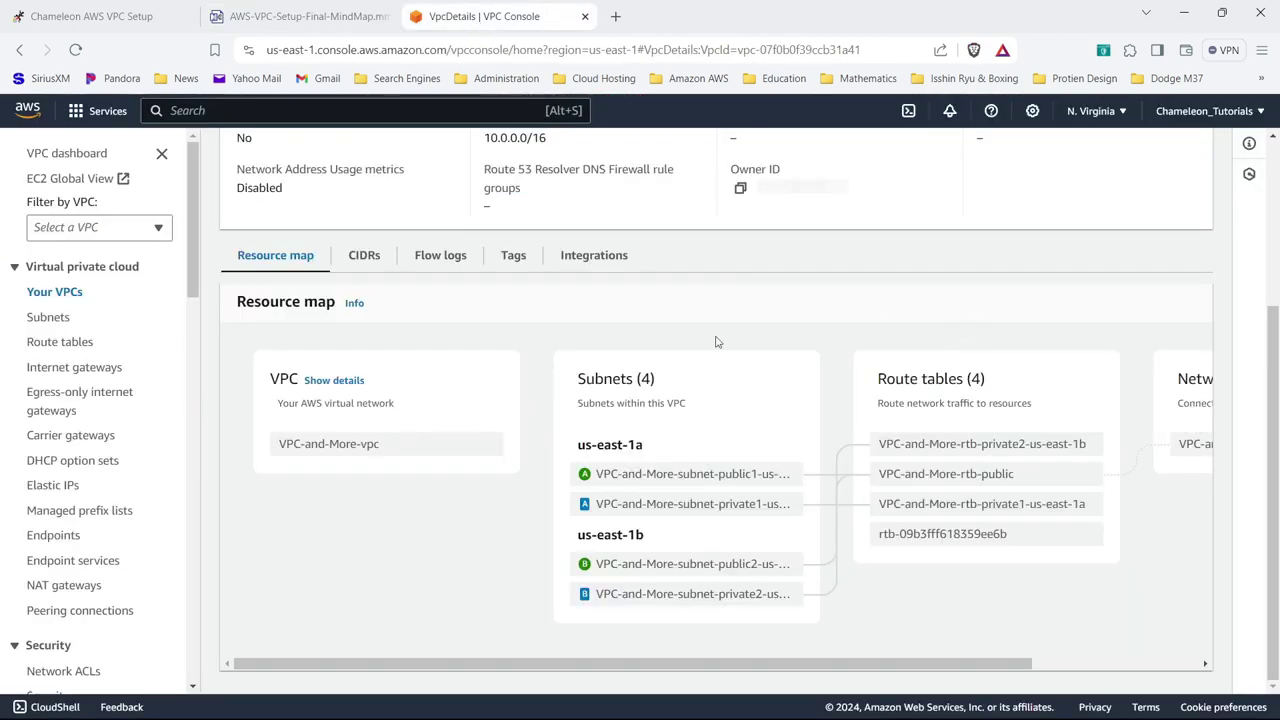
{"action": "left_click_drag", "start_coordinate": [1277, 298], "coordinate": [1275, 140]}
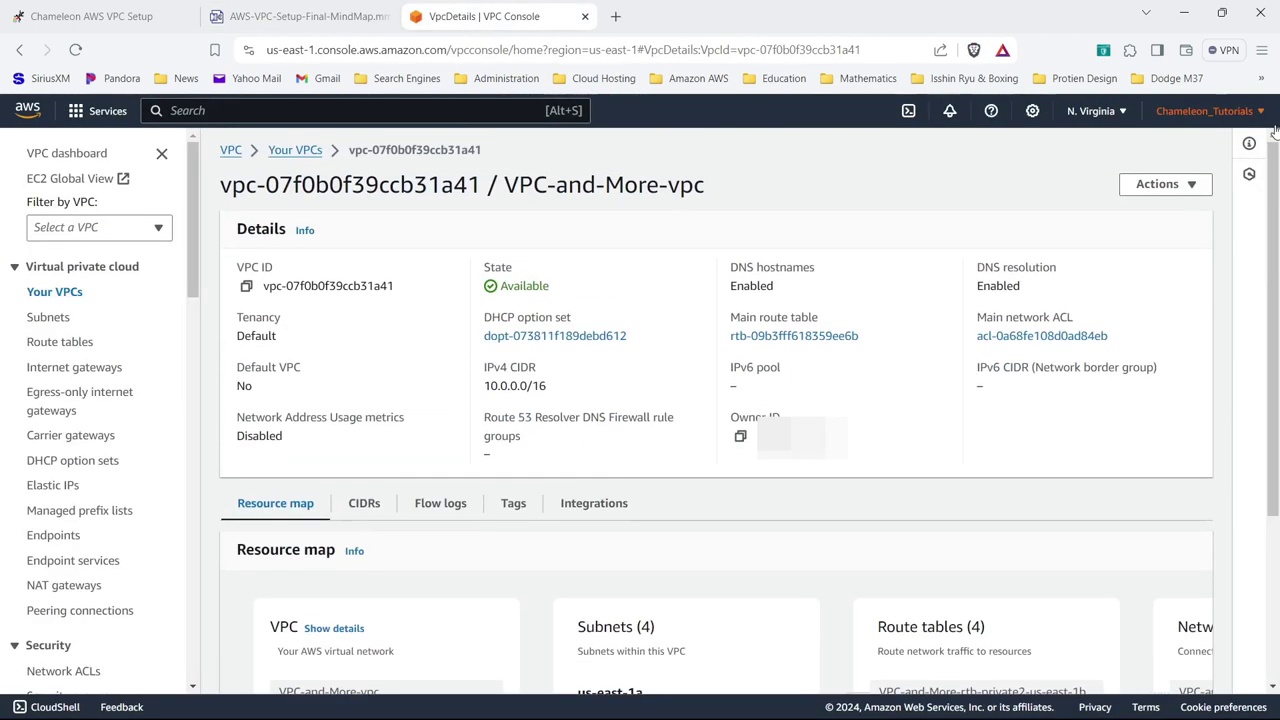
{"action": "left_click", "coordinate": [310, 24]}
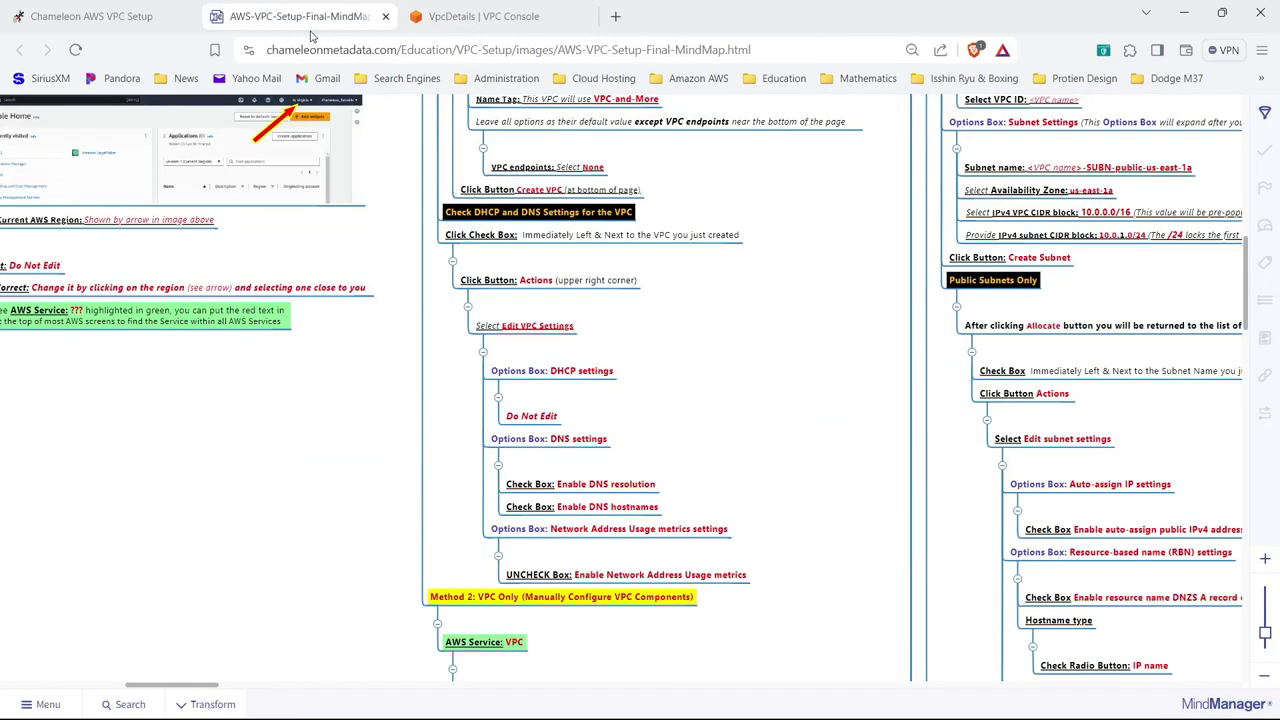
{"action": "left_click", "coordinate": [474, 20]}
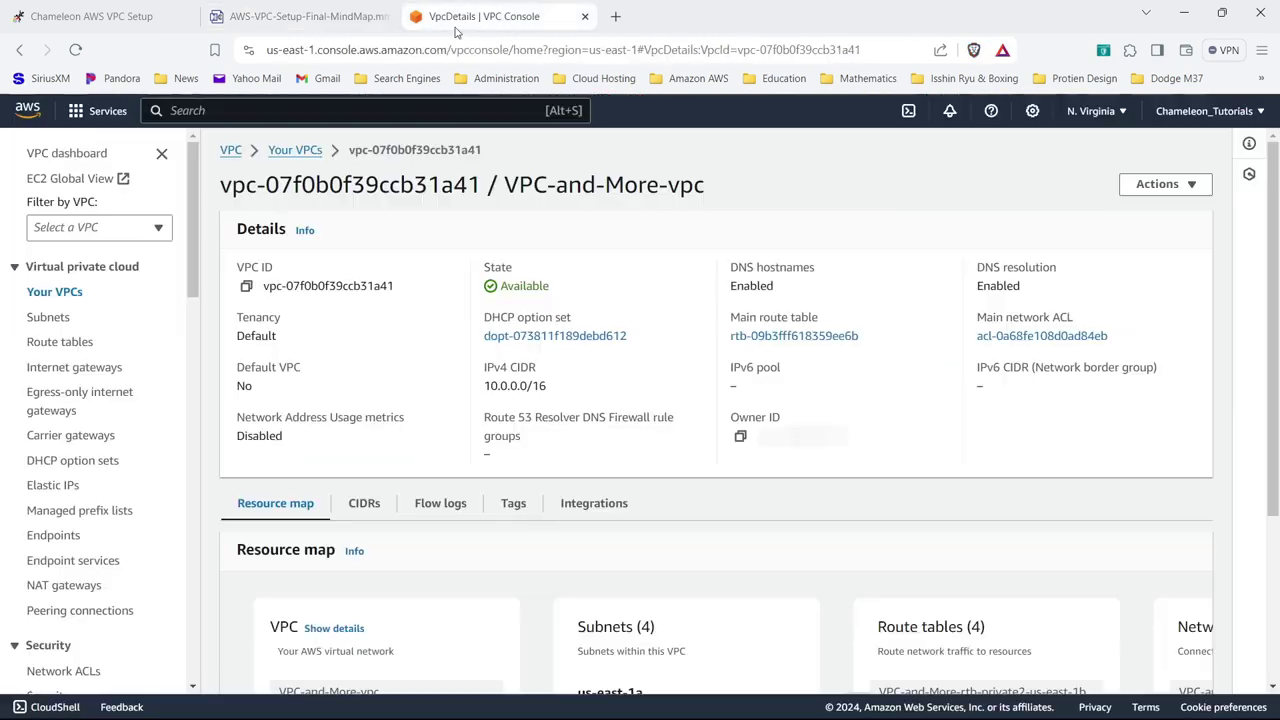
- Open the settings of VPC-and-More-vpc from the VPC list, review its DHCP, DNS and Network Address Usage options, and save them
{"action": "left_click", "coordinate": [298, 150]}
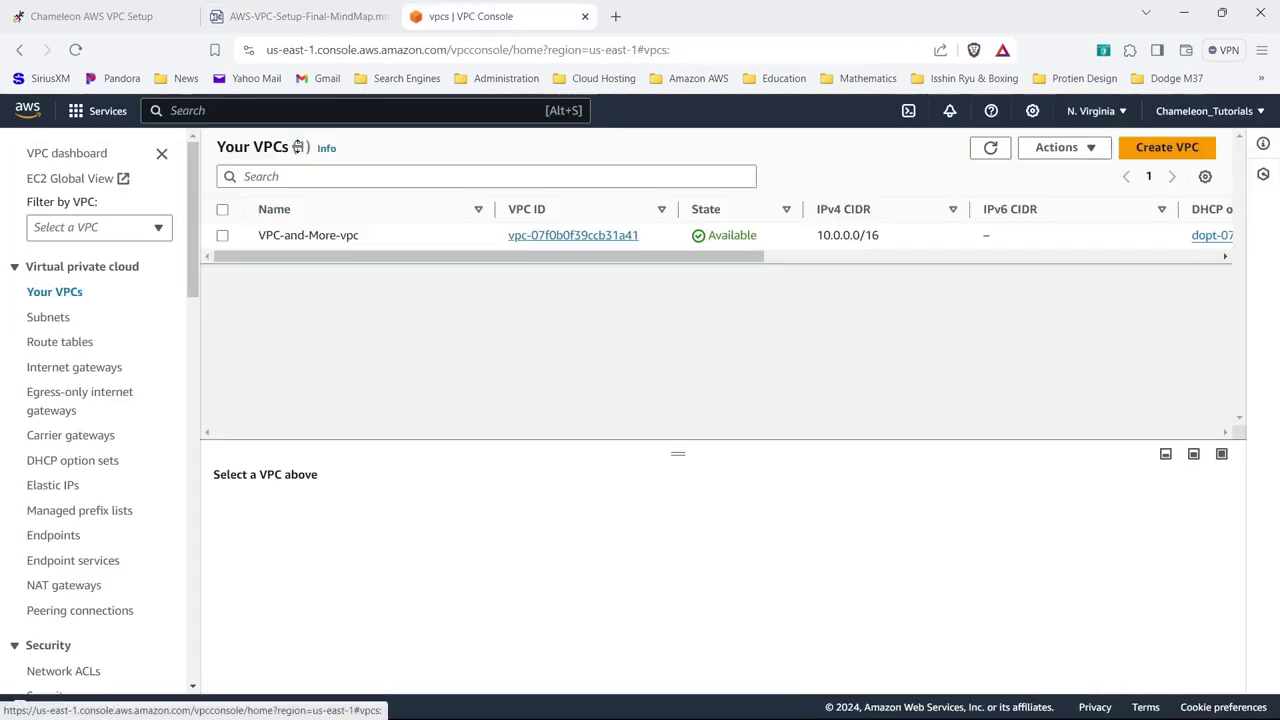
{"action": "left_click", "coordinate": [223, 237]}
{"action": "left_click", "coordinate": [1058, 152]}
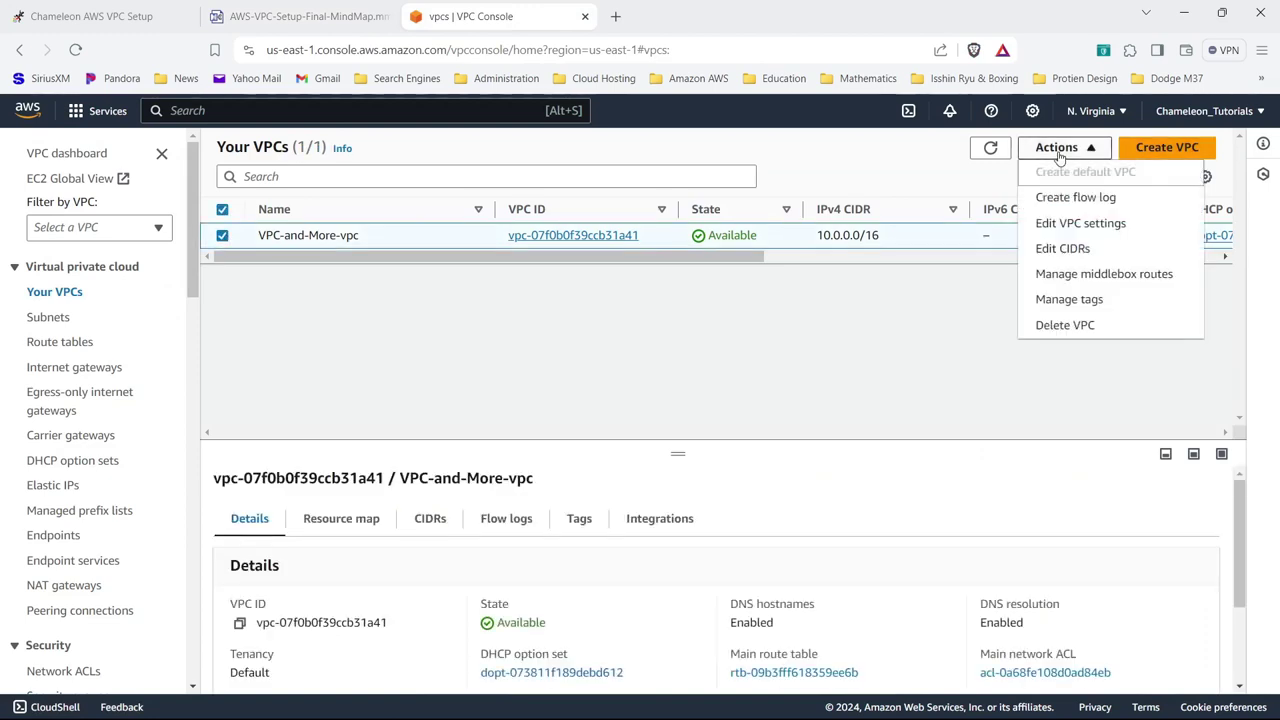
{"action": "left_click", "coordinate": [1058, 224]}
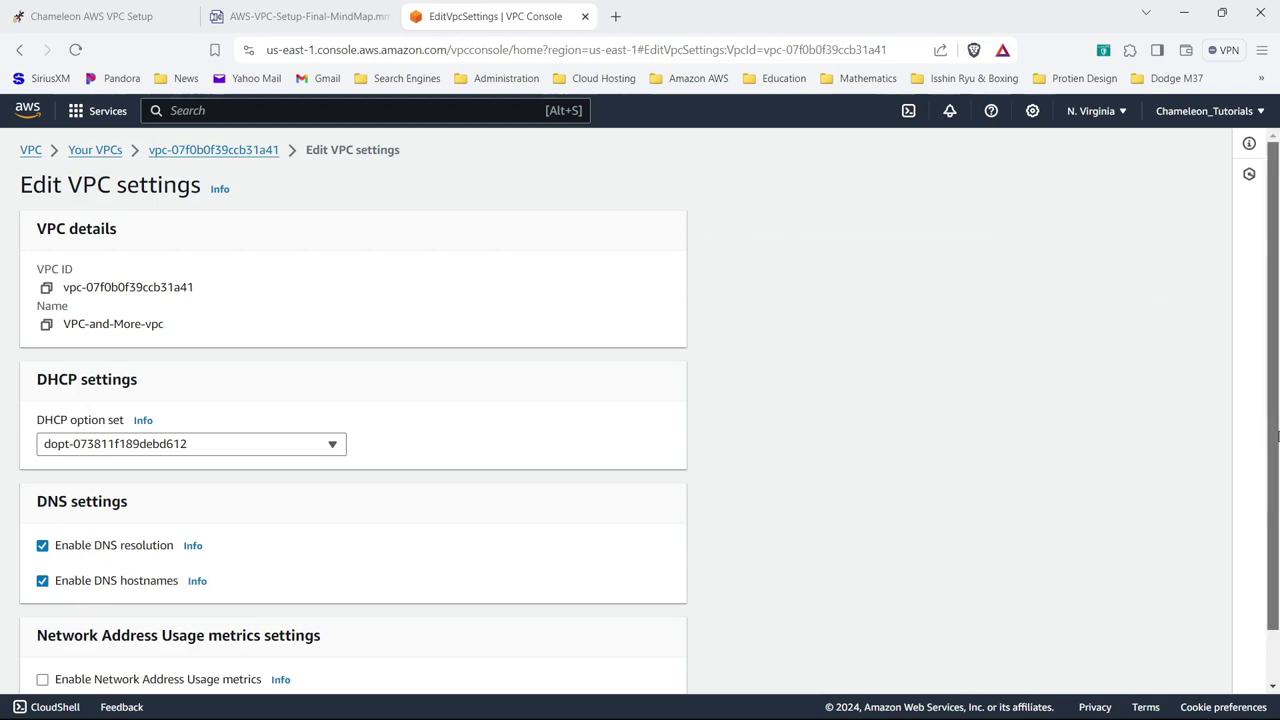
{"action": "scroll", "coordinate": [1265, 436], "scroll_direction": "down", "scroll_amount": 1}
{"action": "left_click", "coordinate": [656, 669]}
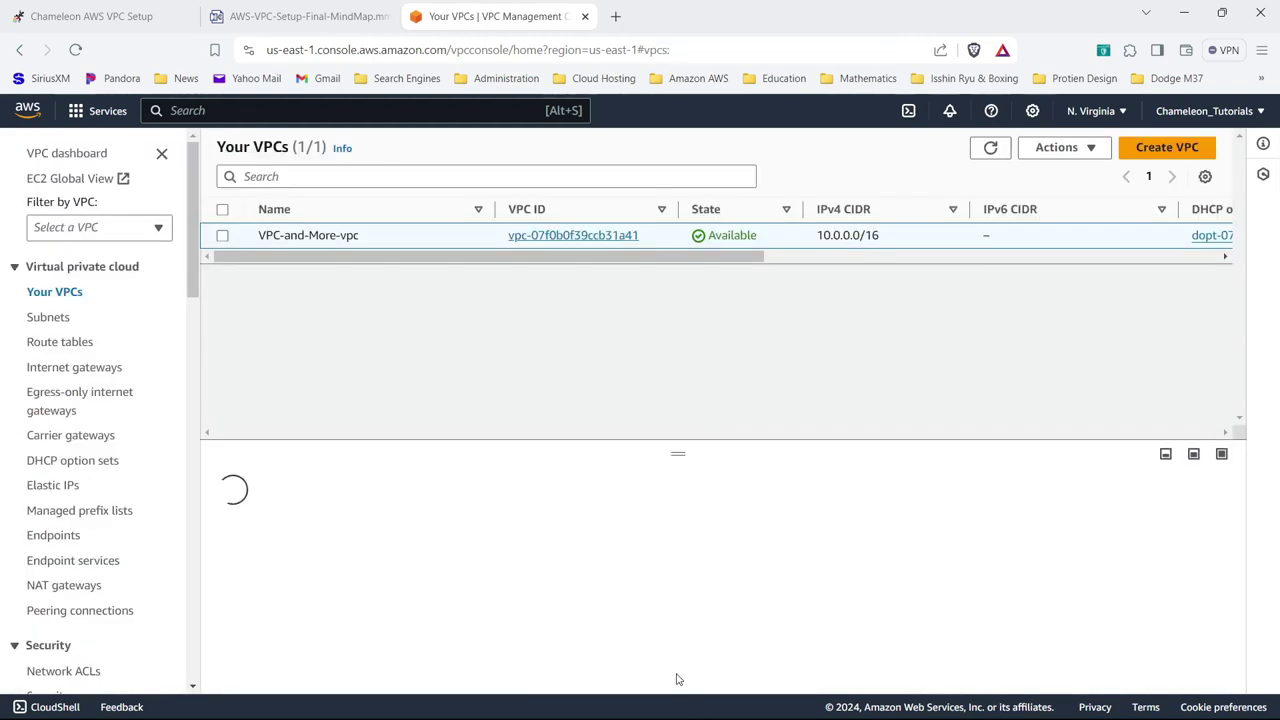
- Read the mind map's Method 2 instructions for creating a VPC Only container and return to the VPC console
{"action": "left_click", "coordinate": [272, 20]}
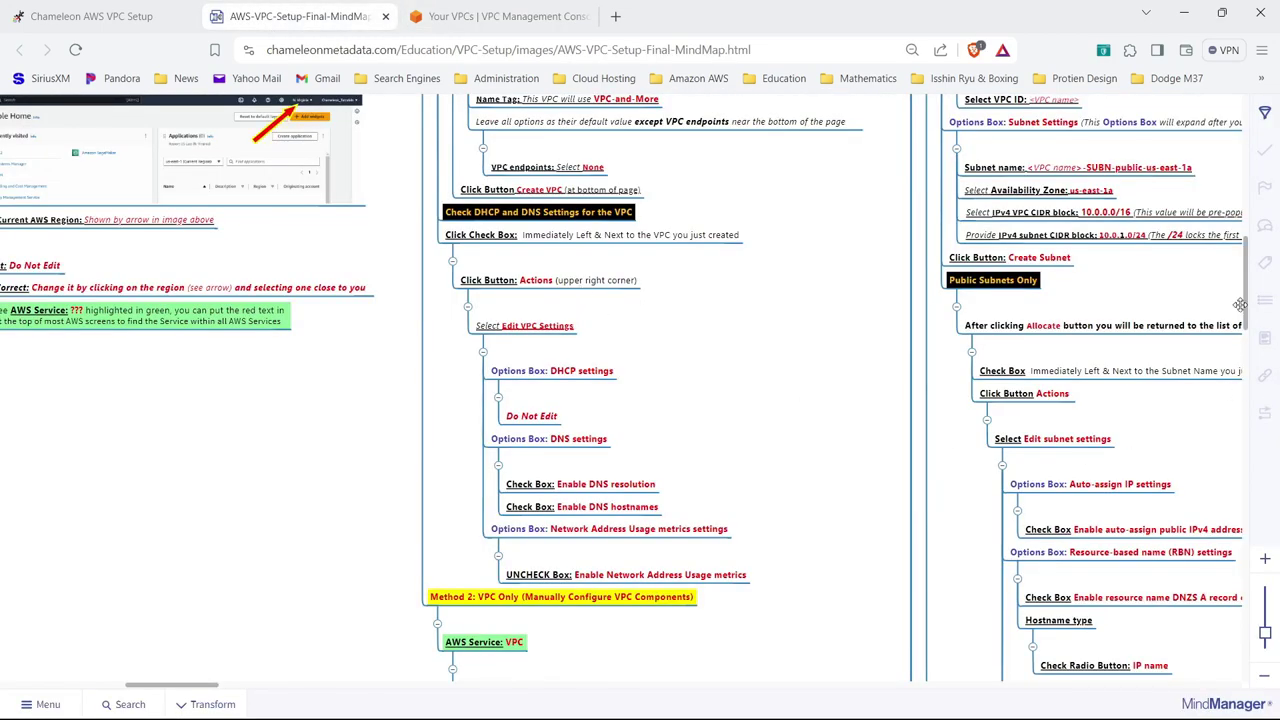
{"action": "left_click_drag", "start_coordinate": [1242, 304], "coordinate": [1256, 386]}
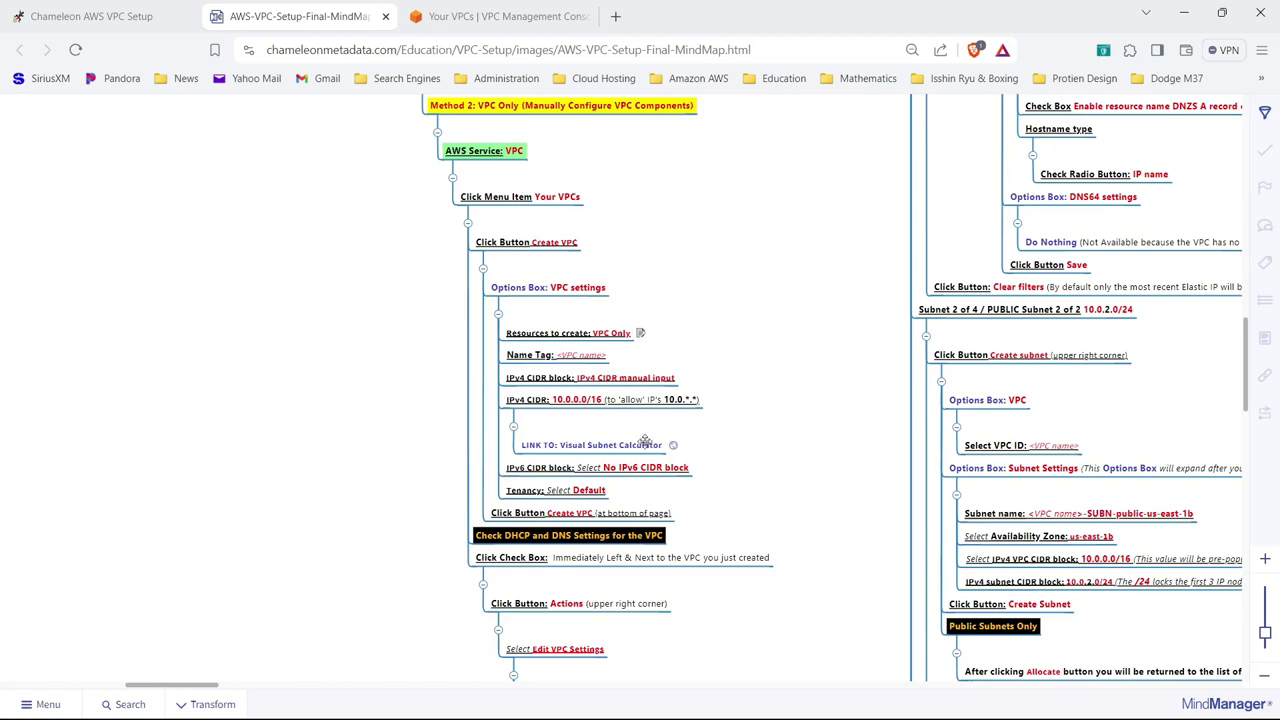
{"action": "left_click", "coordinate": [509, 20]}
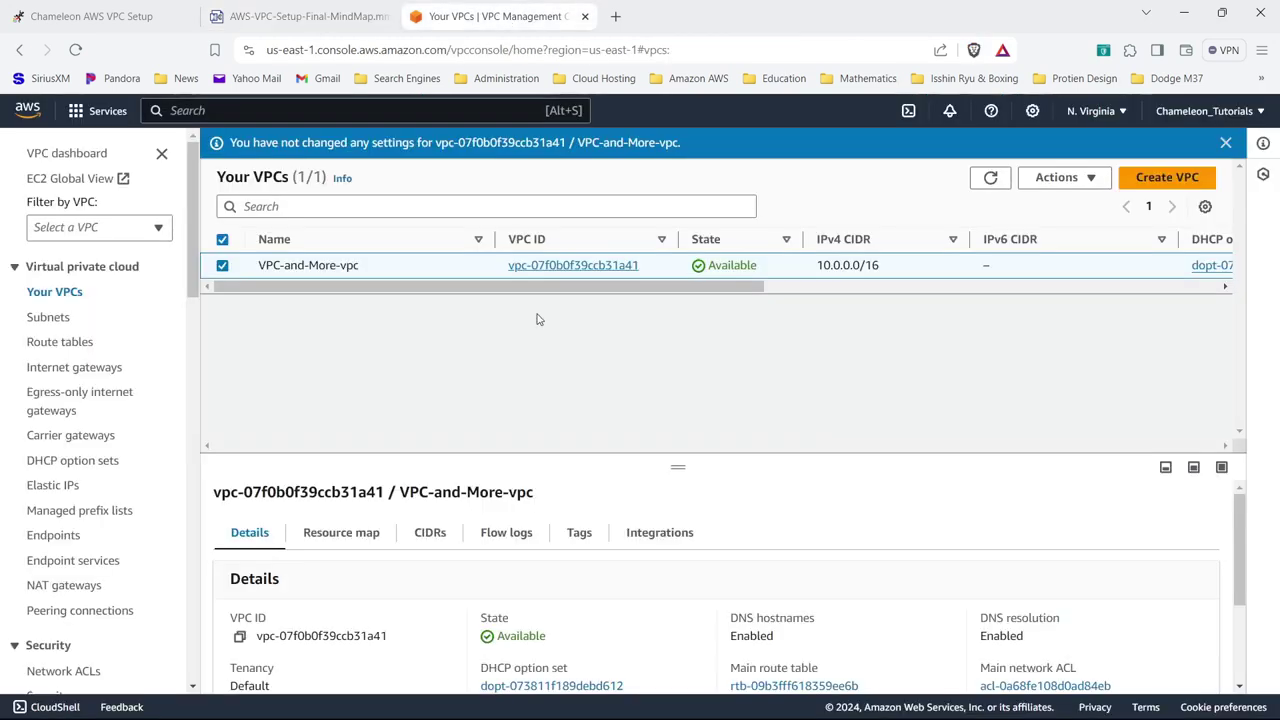
- Start a new VPC with the VPC only option, name tag tutorial-vpc and IPv4 CIDR 10.0.0.0/24
{"action": "left_click", "coordinate": [1162, 179]}
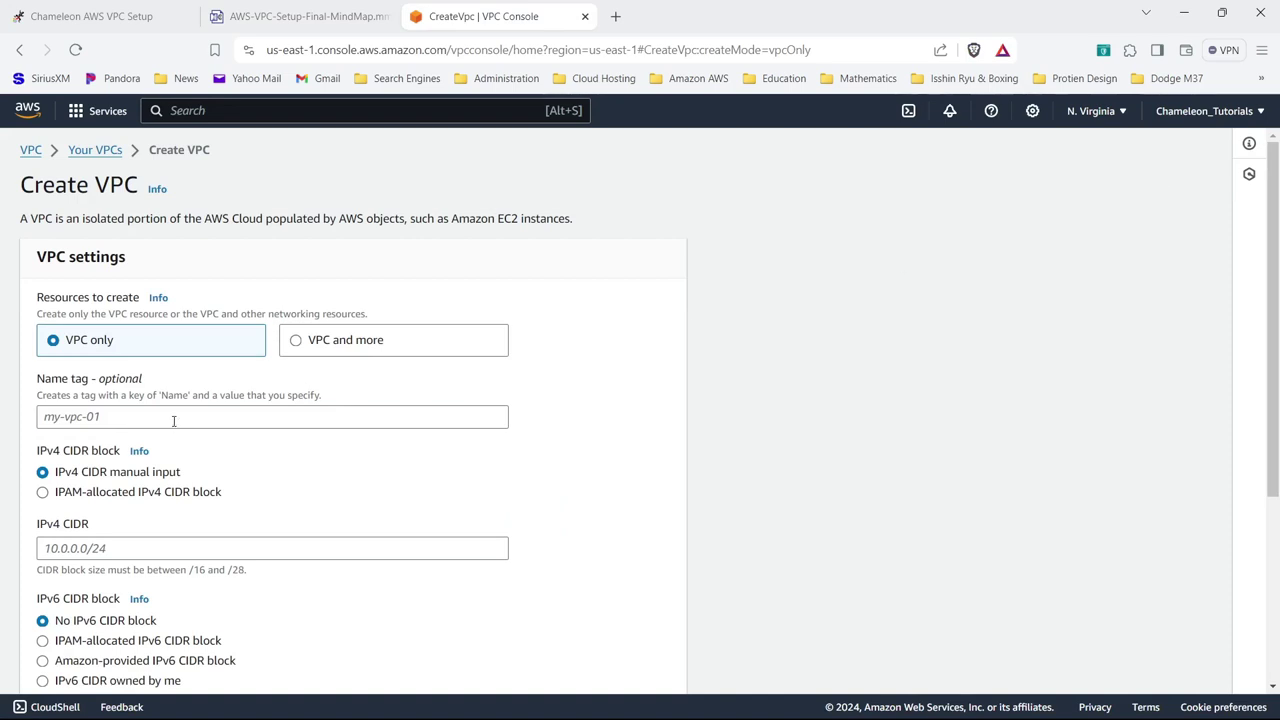
{"action": "left_click", "coordinate": [173, 421]}
{"action": "type", "text": "T"}
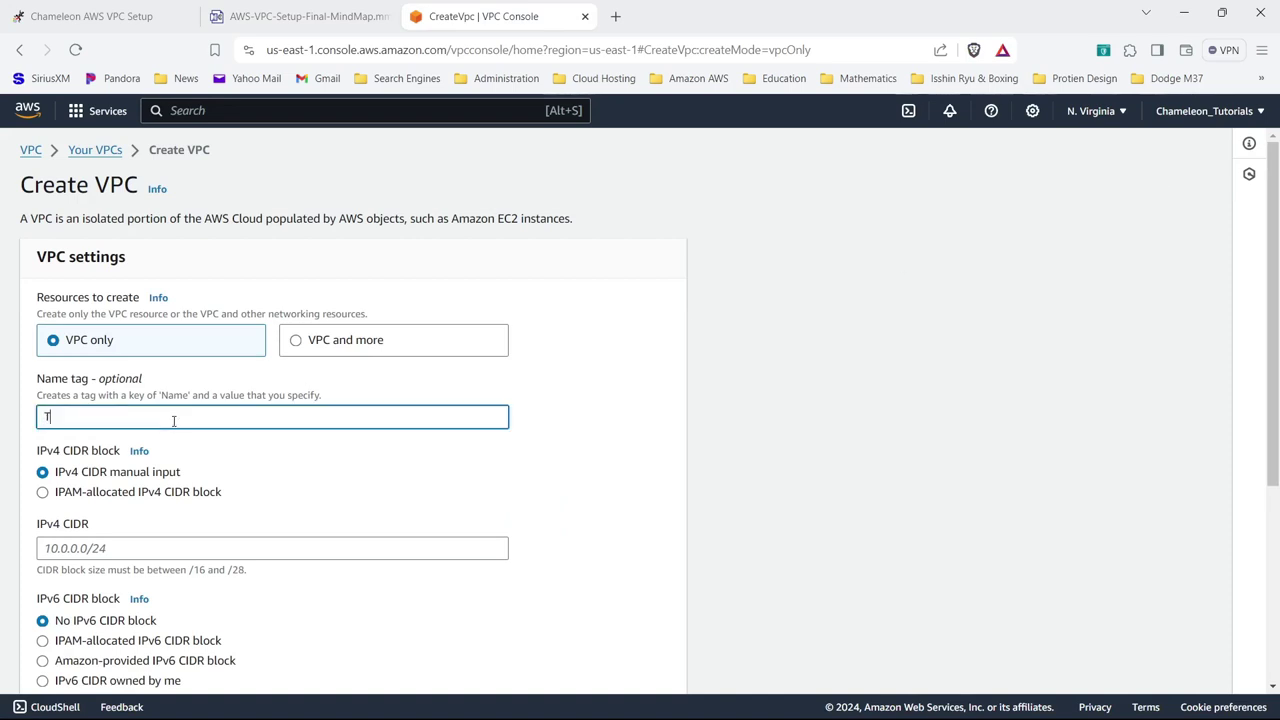
{"action": "type", "text": "utorial-vpc"}
{"action": "key", "text": "Home"}
{"action": "type", "text": "t"}
{"action": "left_click", "coordinate": [65, 549]}
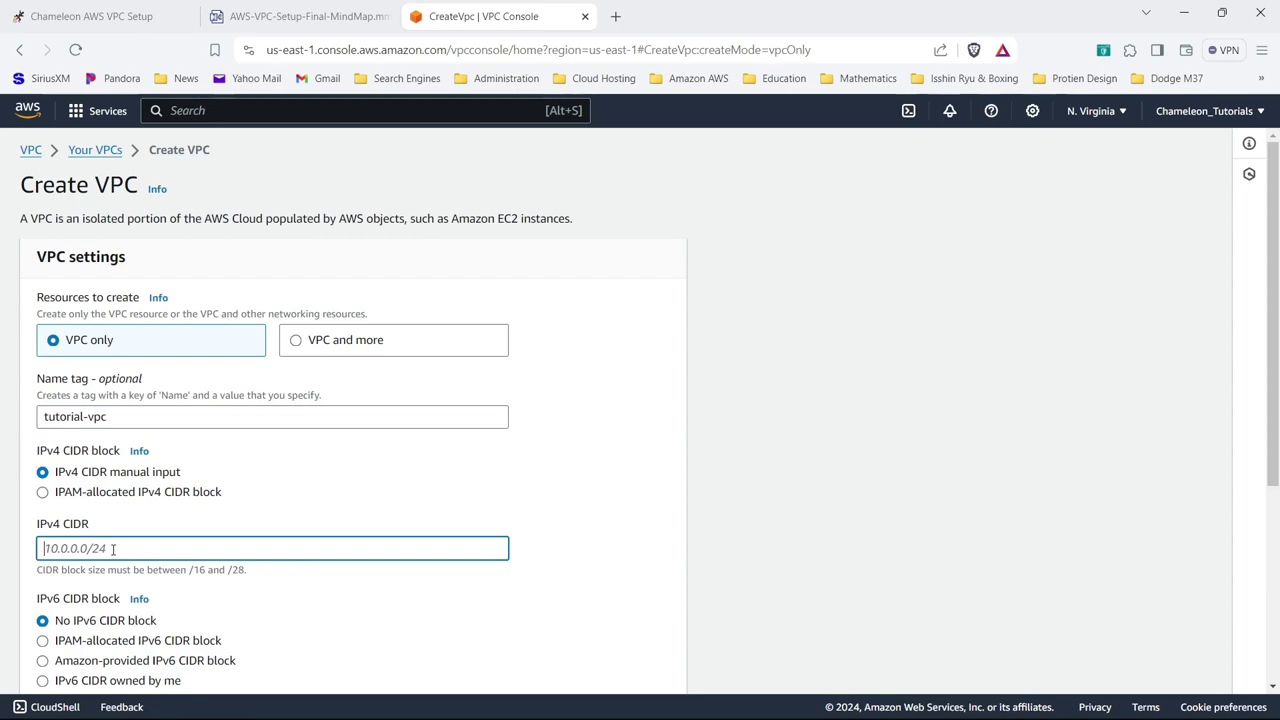
{"action": "type", "text": "10.0.0"}
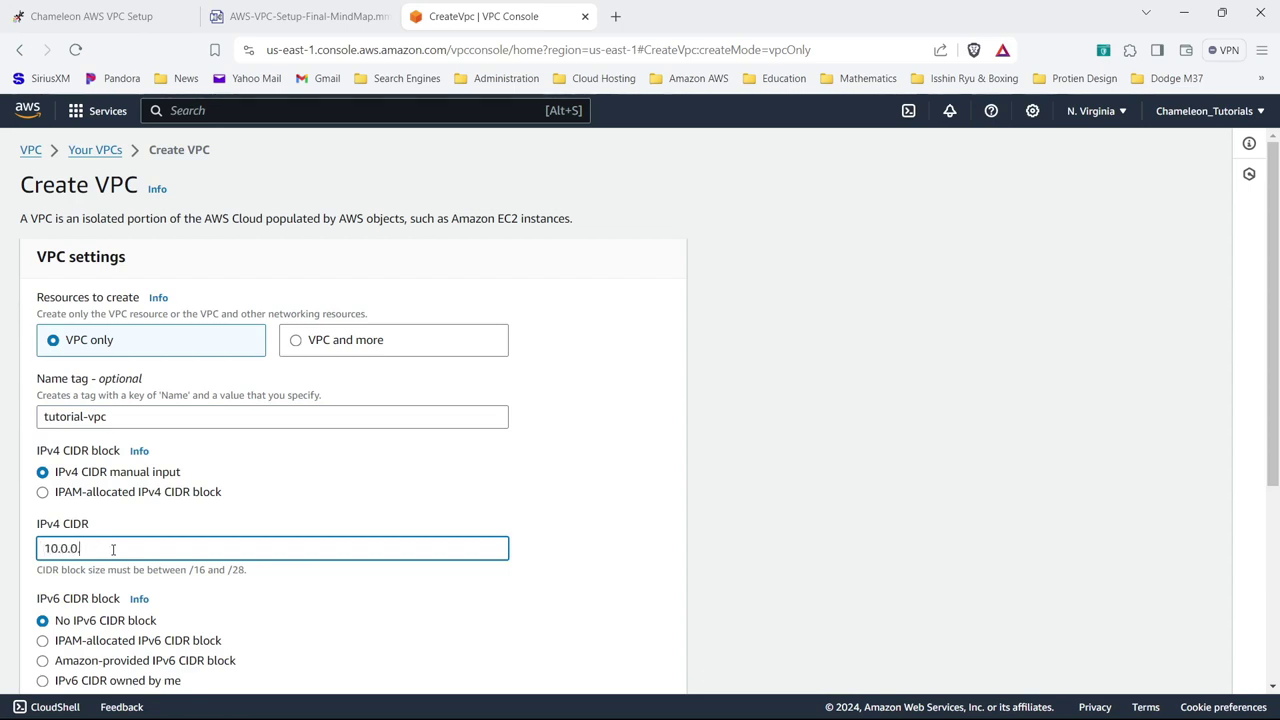
{"action": "type", "text": ".0/24"}
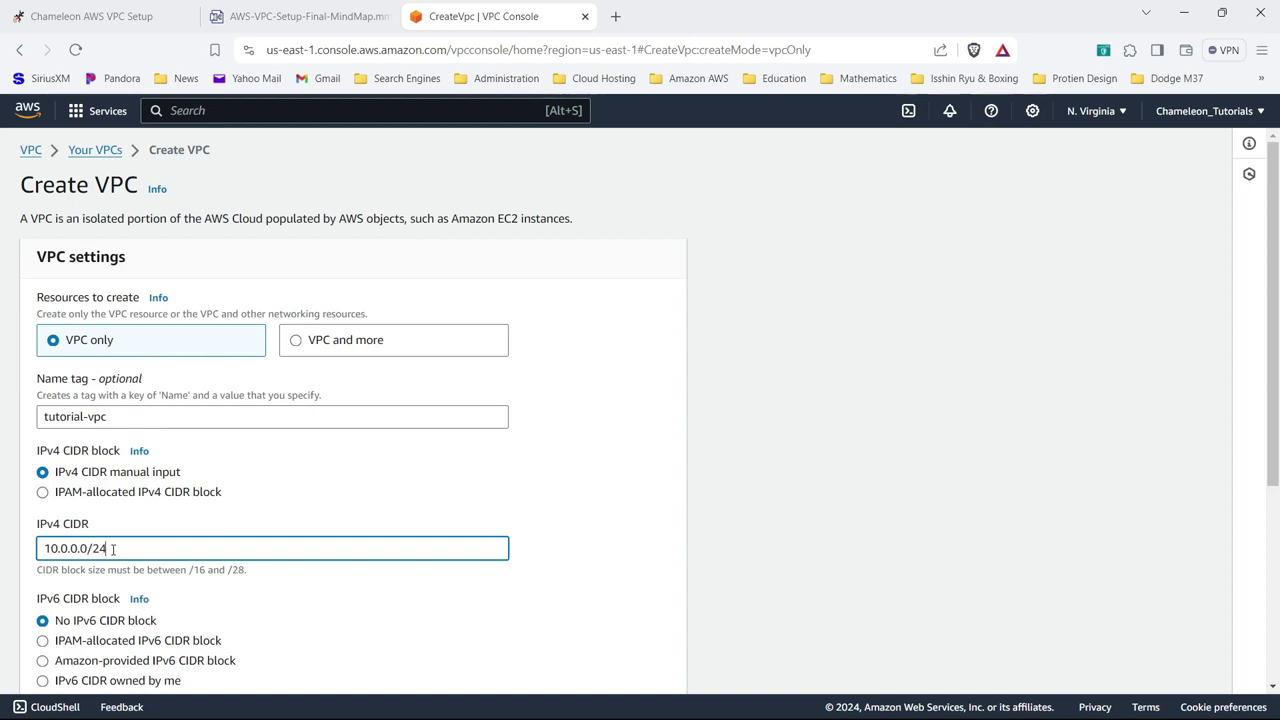
- Open the Visual Subnet Calculator from the tutorial site and enter network address 10.0.0.0 with 24 mask bits
{"action": "left_click", "coordinate": [80, 18]}
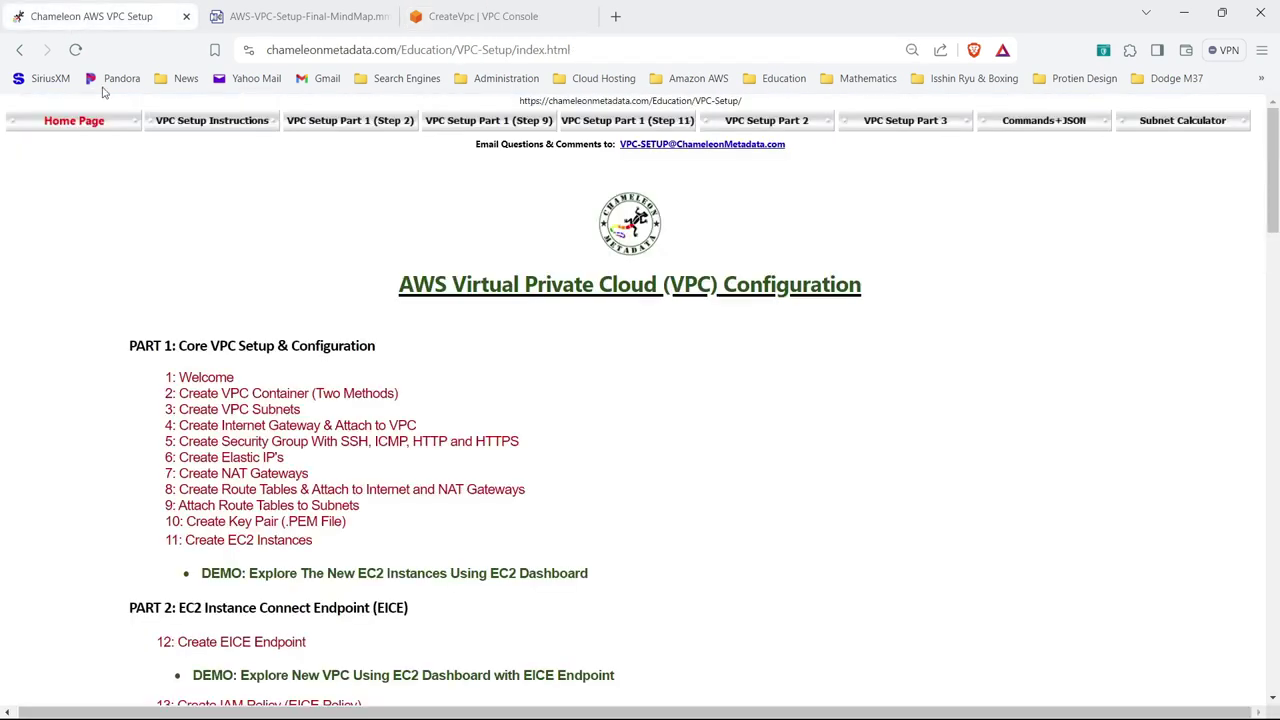
{"action": "left_click", "coordinate": [1182, 120]}
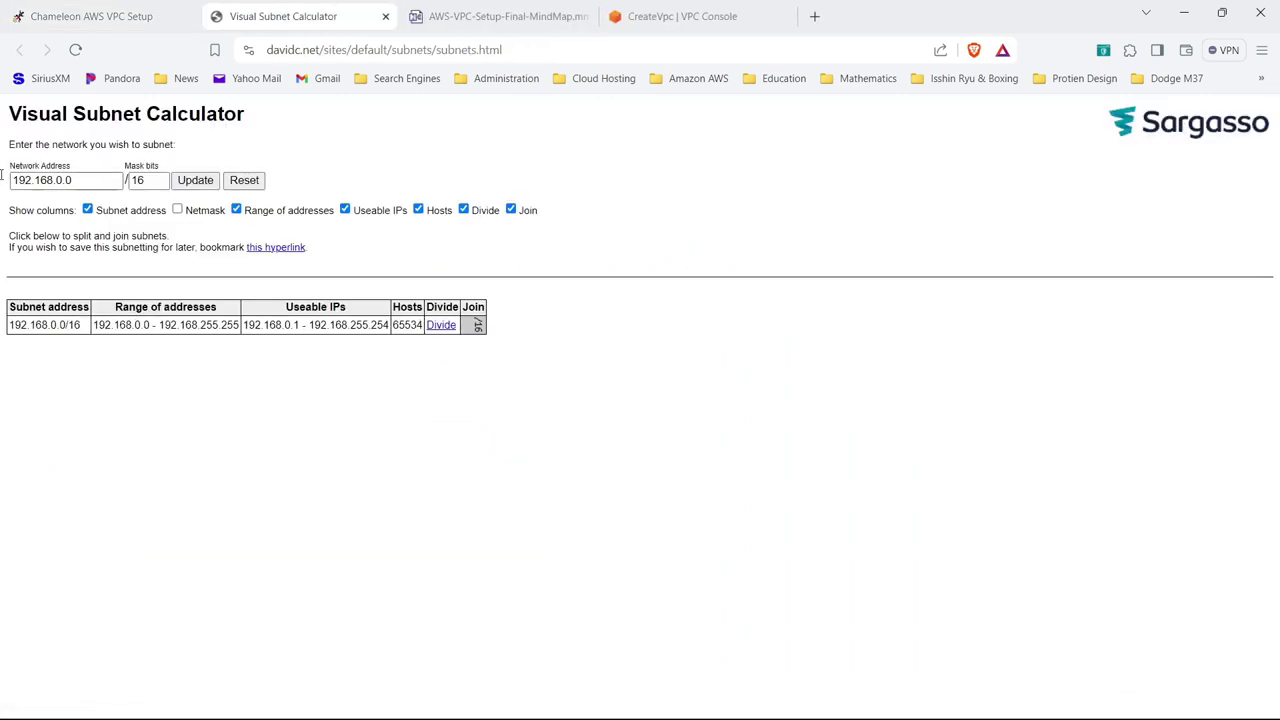
{"action": "left_click_drag", "start_coordinate": [55, 180], "coordinate": [4, 180]}
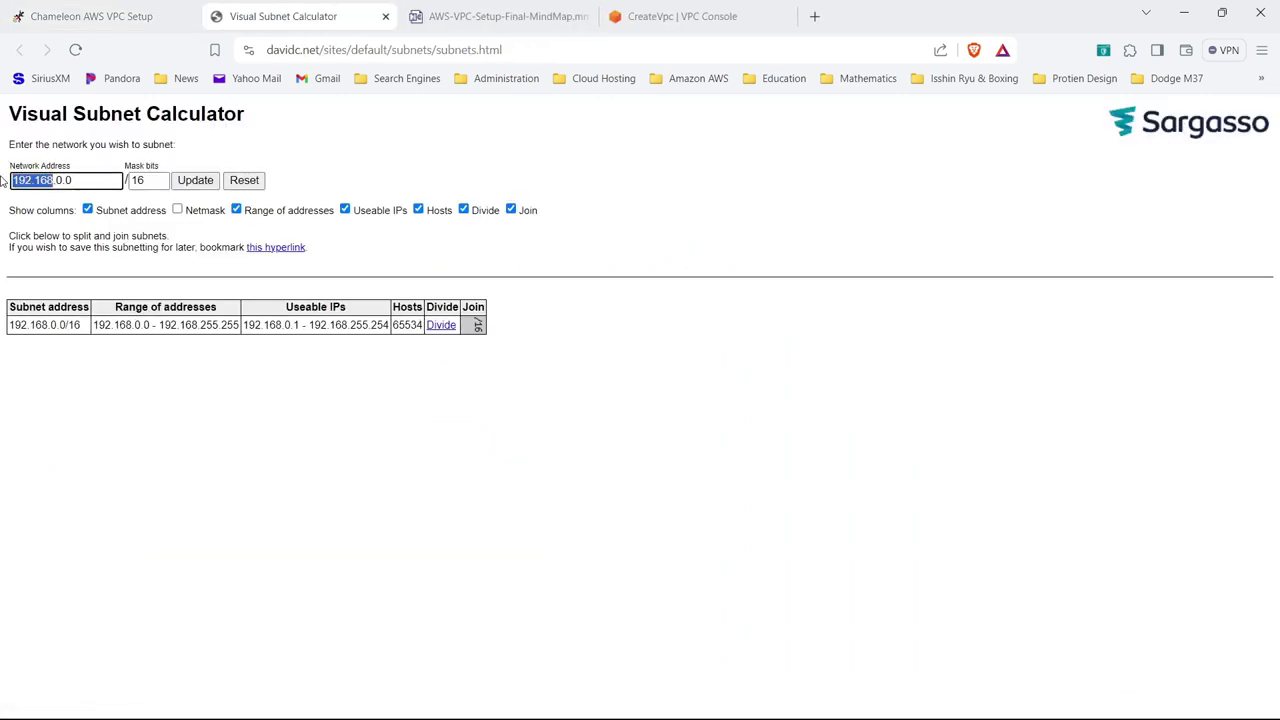
{"action": "type", "text": "10.0"}
{"action": "key", "text": "Tab"}
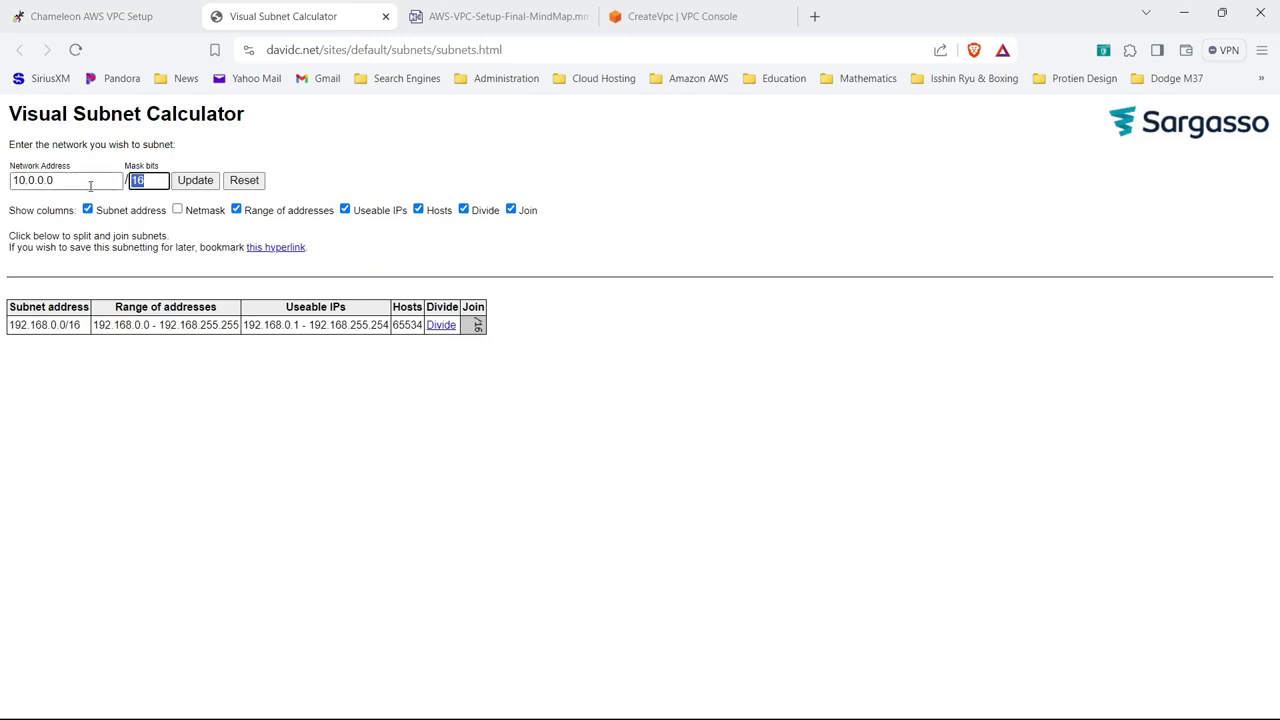
{"action": "type", "text": "24"}
- Examine the entered mask bits and network portion, and update the subnet calculator for 10.0.0.0/24, accepting the base network change
{"action": "left_click", "coordinate": [147, 270]}
{"action": "left_click_drag", "start_coordinate": [146, 180], "coordinate": [137, 180]}
{"action": "left_click", "coordinate": [150, 203]}
{"action": "left_click_drag", "start_coordinate": [150, 180], "coordinate": [129, 180]}
{"action": "left_click_drag", "start_coordinate": [49, 180], "coordinate": [3, 183]}
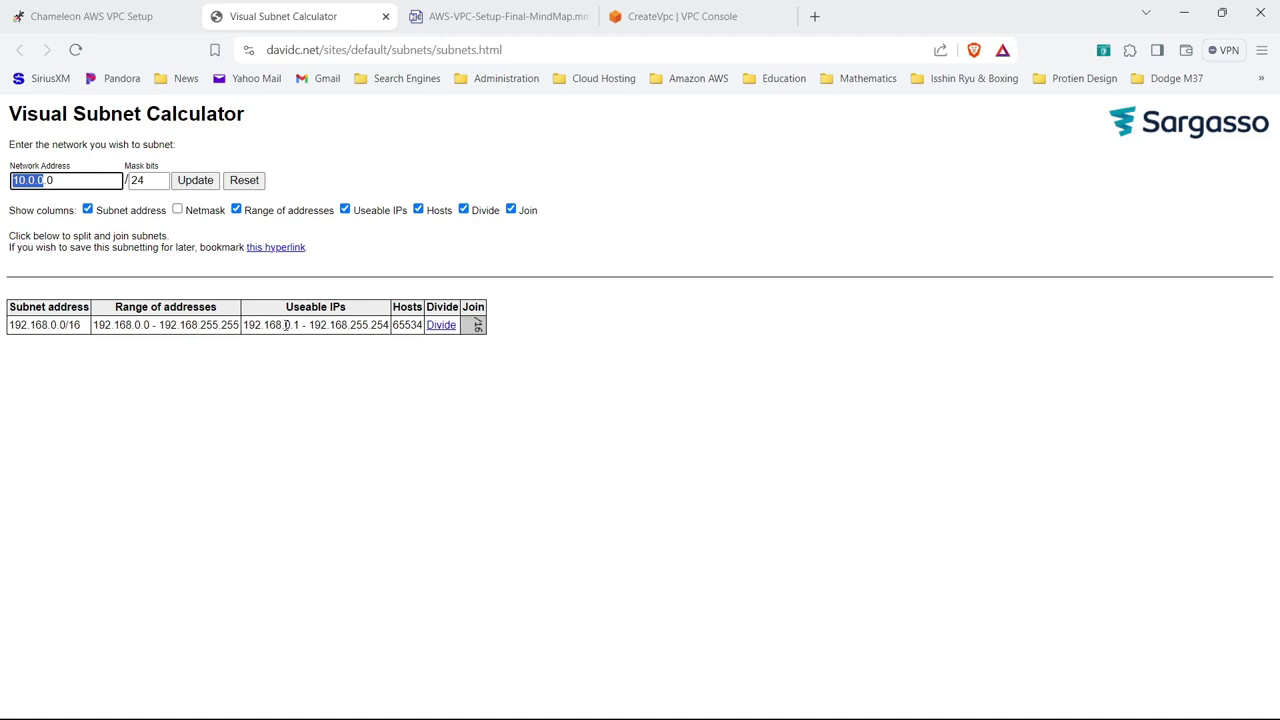
{"action": "left_click", "coordinate": [286, 325]}
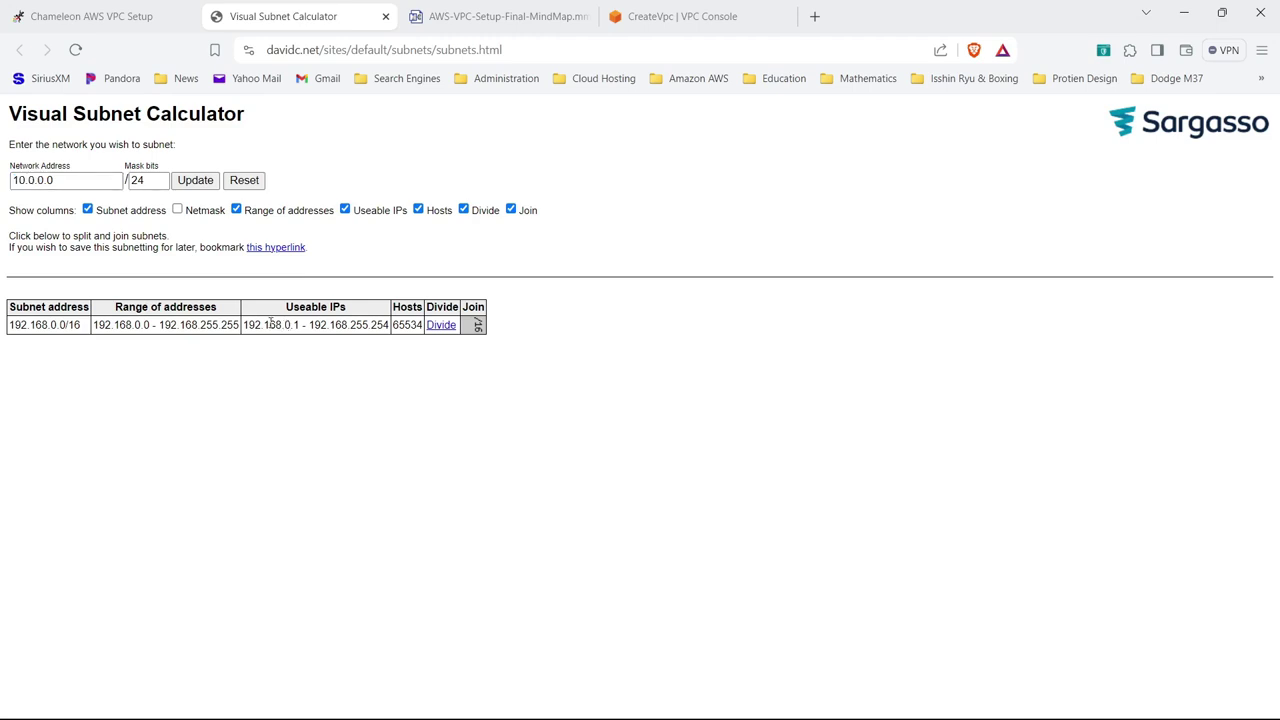
{"action": "left_click", "coordinate": [200, 185]}
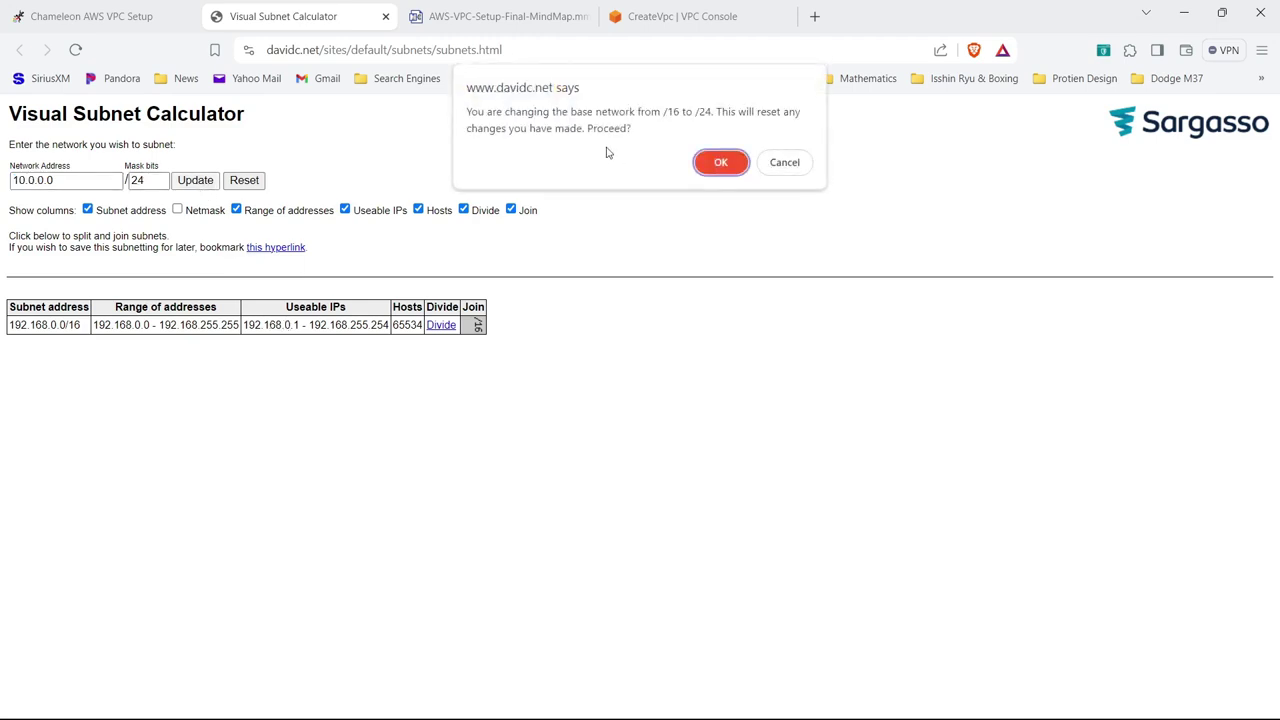
{"action": "left_click", "coordinate": [720, 162]}
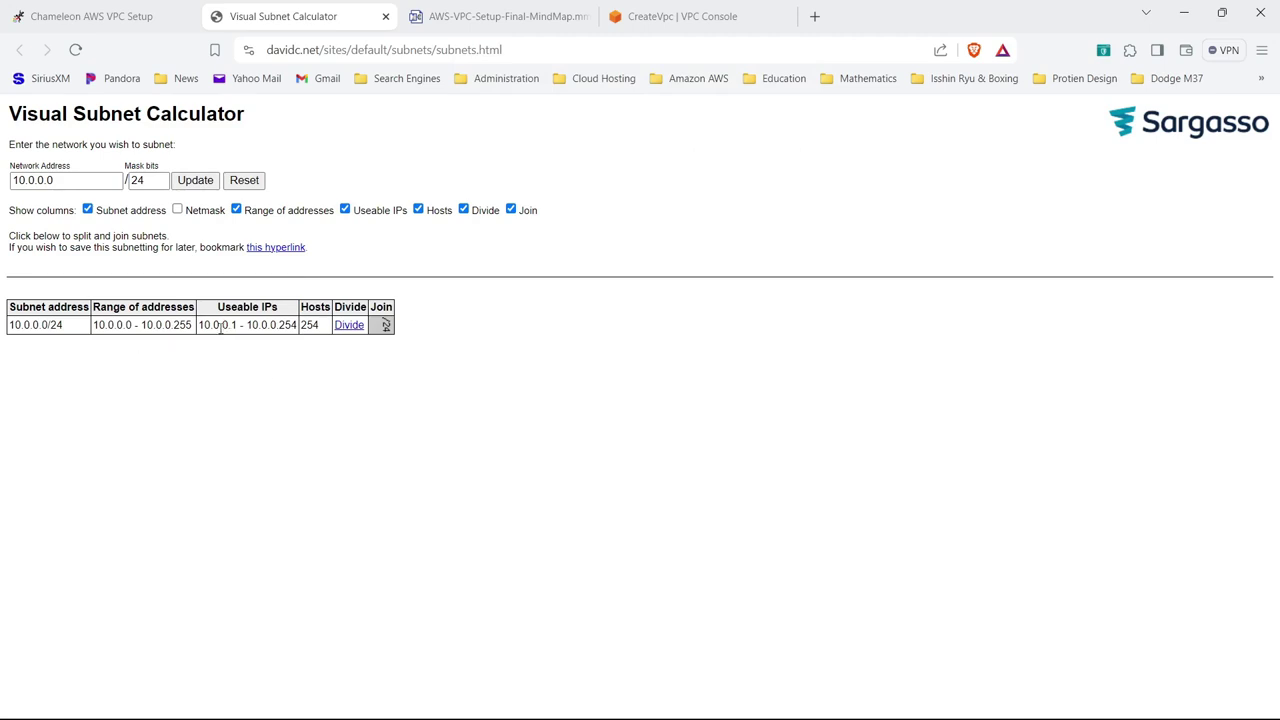
- Set the mask bits to 16 and recalculate the address range for 10.0.0.0/16
{"action": "double_click", "coordinate": [177, 325]}
{"action": "double_click", "coordinate": [155, 180]}
{"action": "type", "text": "16"}
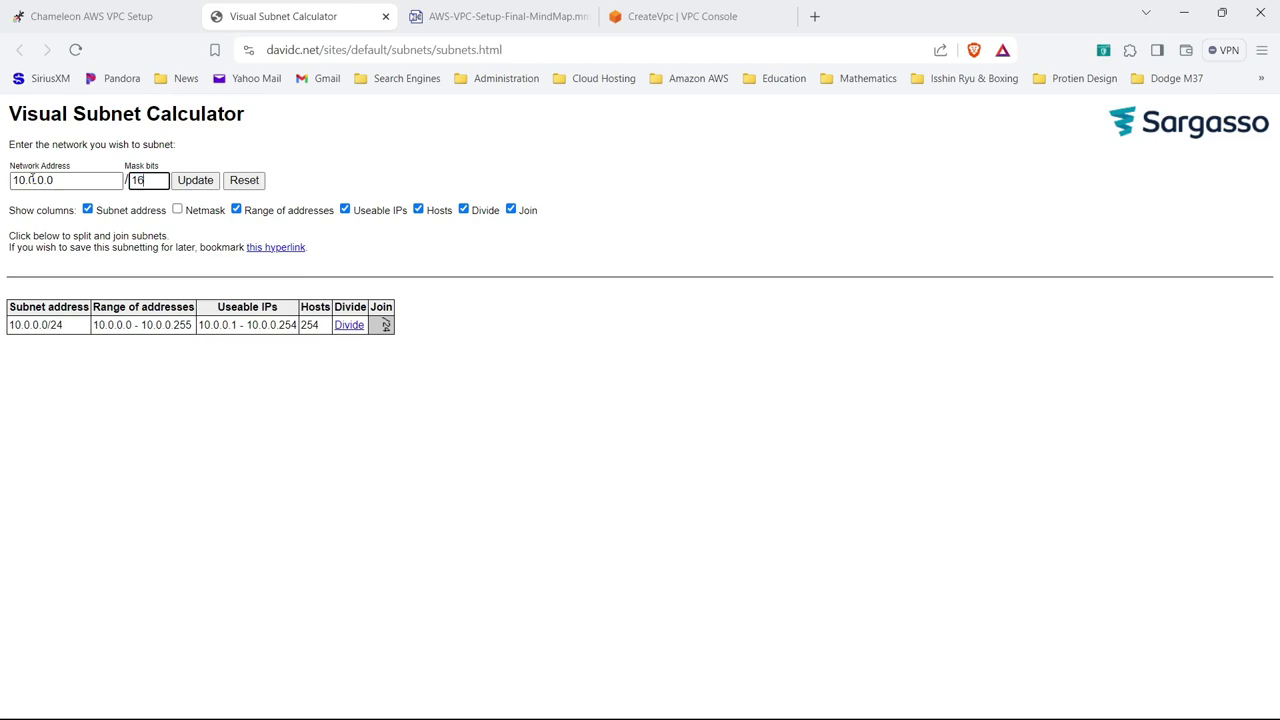
{"action": "left_click", "coordinate": [199, 182]}
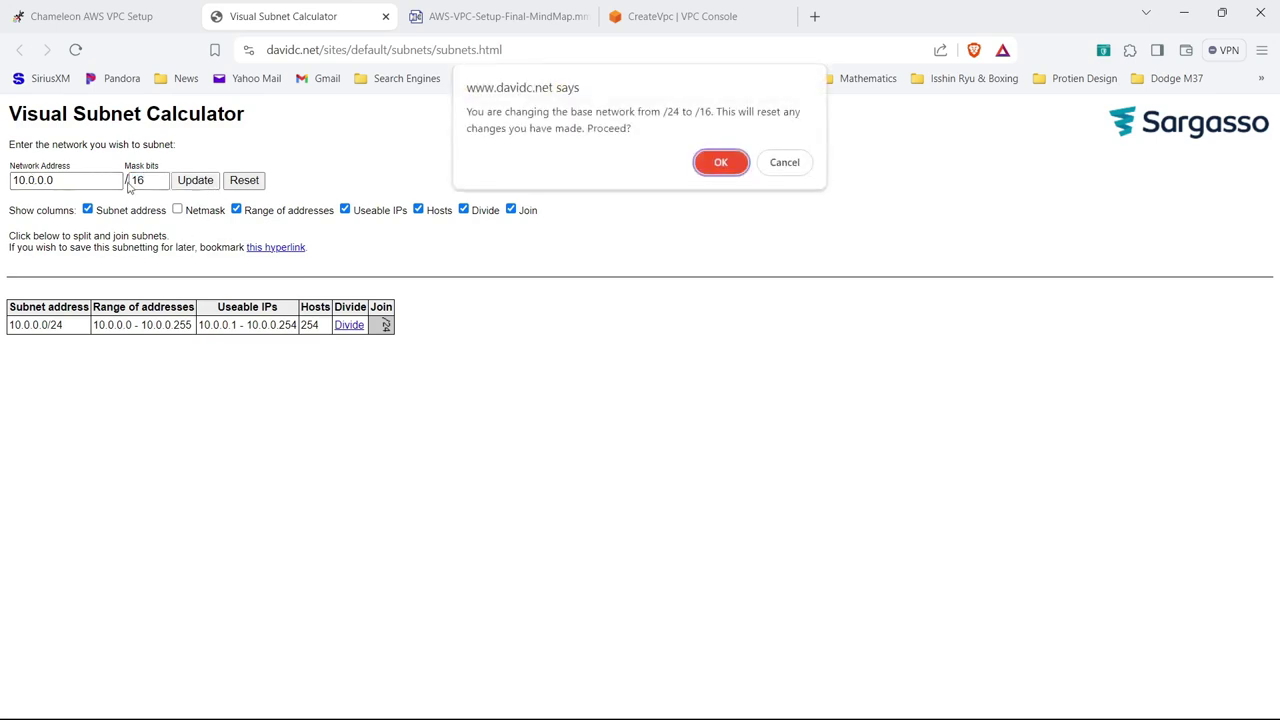
{"action": "left_click", "coordinate": [716, 162]}
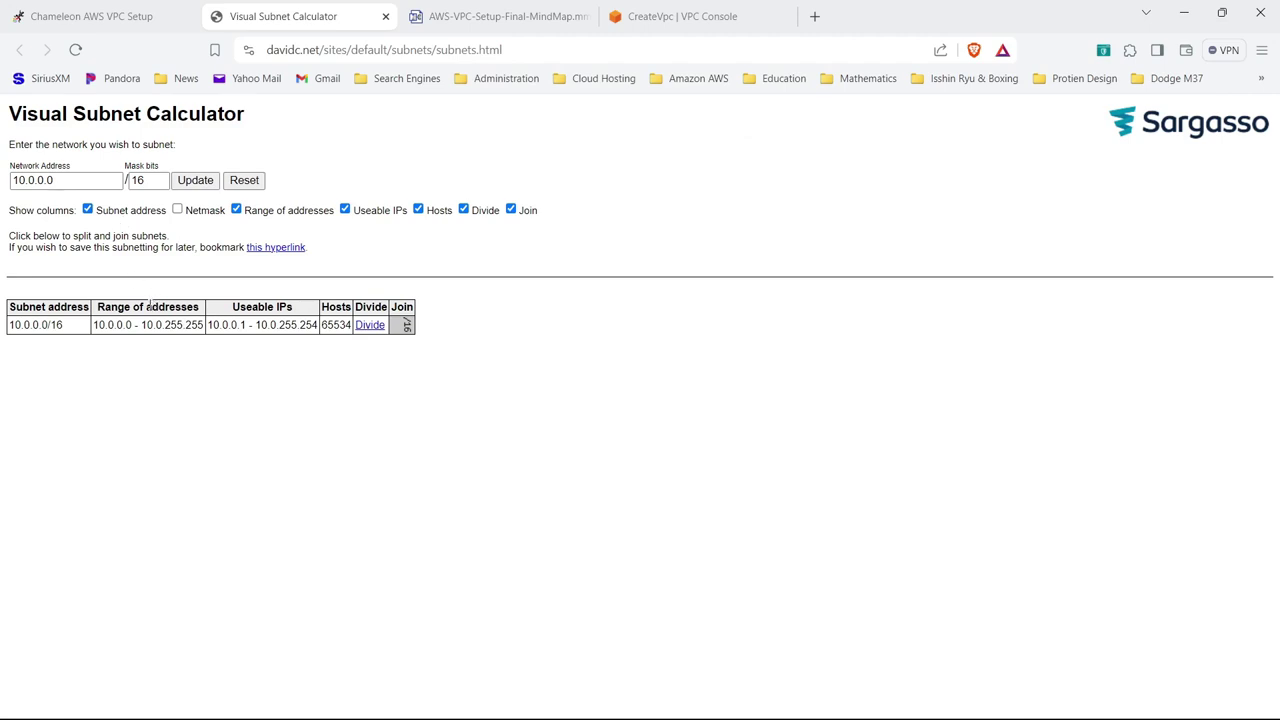
- Set the calculator's network address to 10.0.1.0 with 24 mask bits and recalculate the address range
{"action": "left_click_drag", "start_coordinate": [38, 181], "coordinate": [63, 183]}
{"action": "left_click", "coordinate": [63, 182]}
{"action": "left_click_drag", "start_coordinate": [38, 181], "coordinate": [46, 181]}
{"action": "type", "text": "1"}
{"action": "key", "text": "Tab"}
{"action": "type", "text": "24"}
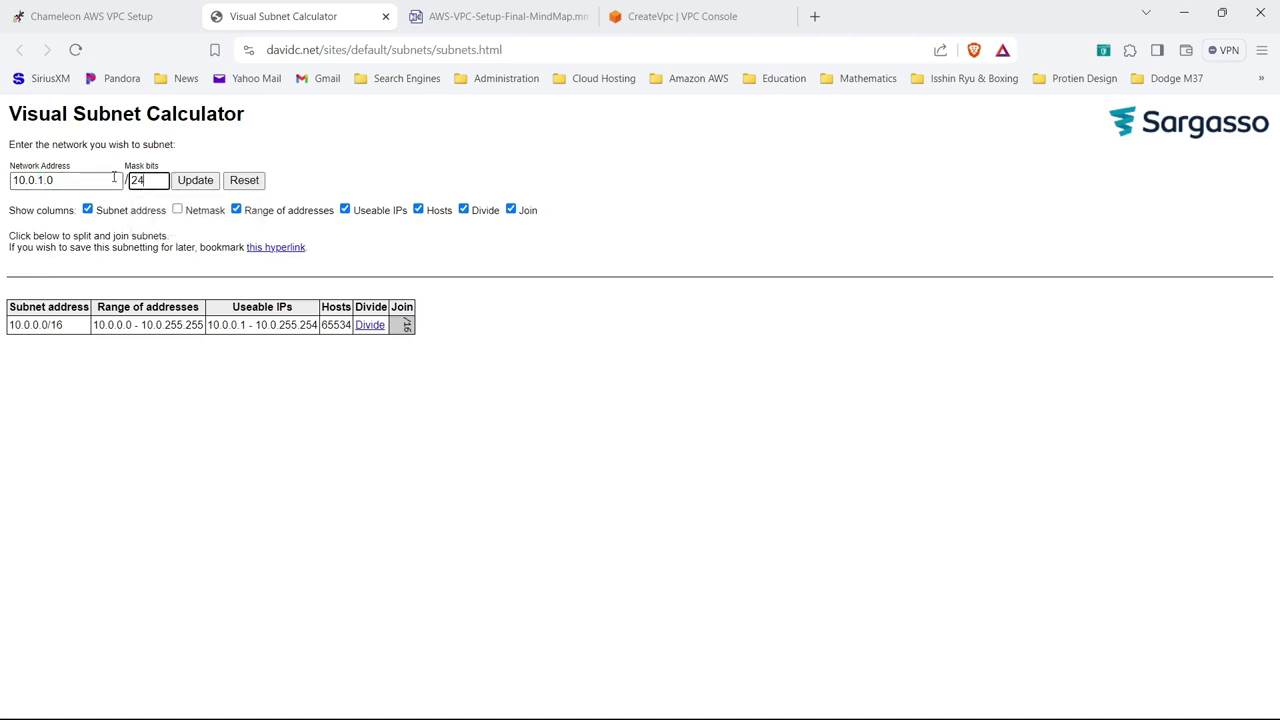
{"action": "left_click", "coordinate": [195, 180]}
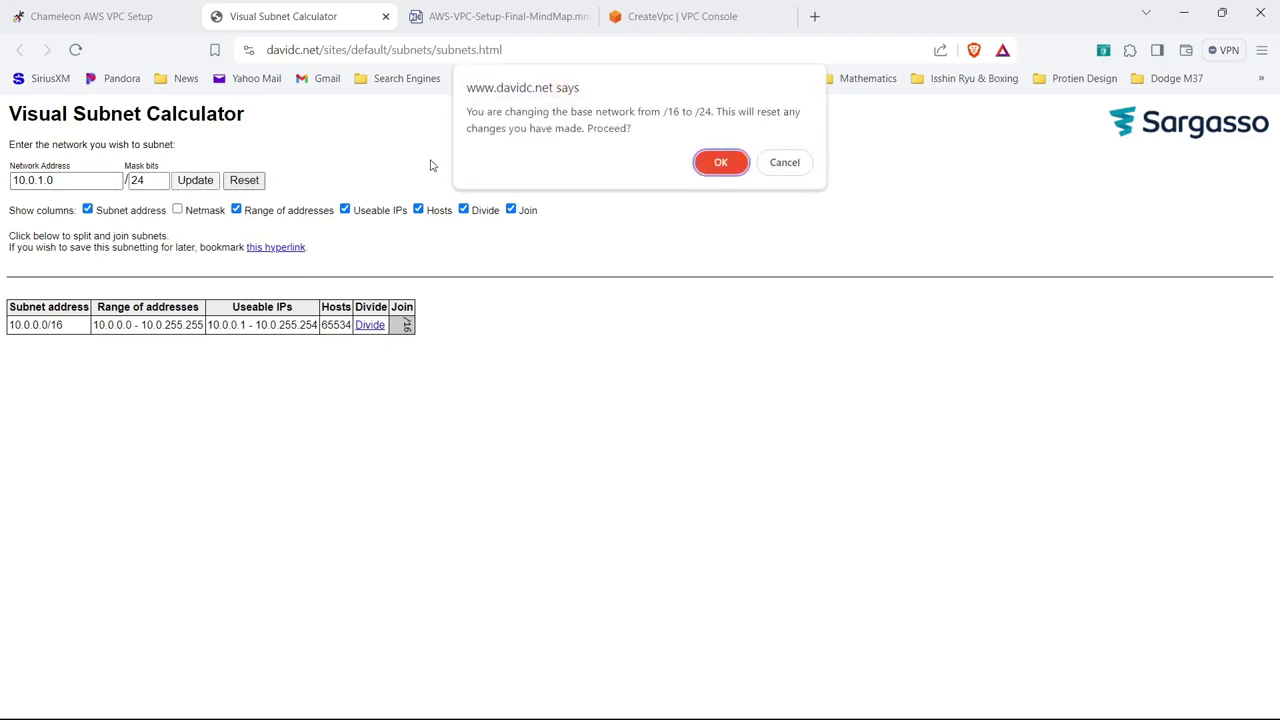
{"action": "left_click", "coordinate": [720, 162]}
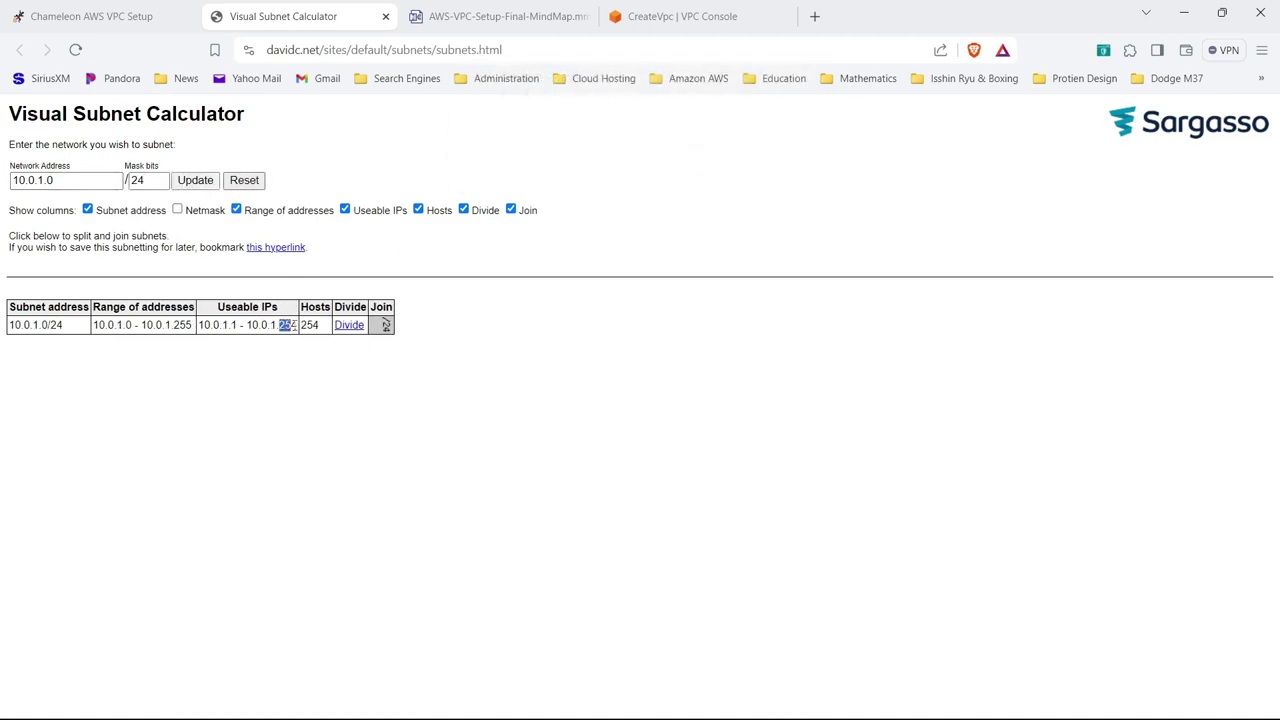
- Examine the end of the useable IP range, and recalculate for network address 10.0.2.0
{"action": "left_click_drag", "start_coordinate": [297, 325], "coordinate": [280, 324]}
{"action": "left_click", "coordinate": [290, 370]}
{"action": "left_click_drag", "start_coordinate": [37, 181], "coordinate": [43, 181]}
{"action": "type", "text": "2"}
{"action": "left_click", "coordinate": [195, 180]}
- Return to the VPC console, set the IPv4 CIDR to 10.0.0.0/16 and create the VPC
{"action": "left_click", "coordinate": [670, 17]}
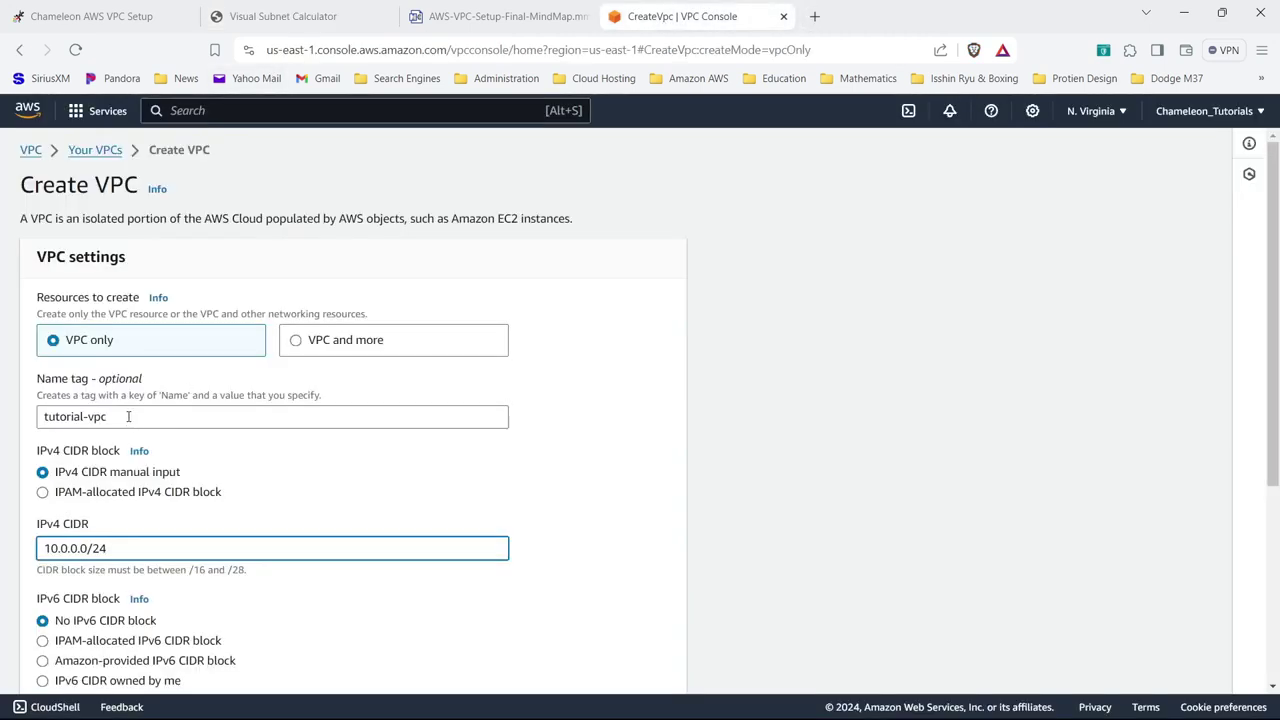
{"action": "key", "text": "BackSpace"}
{"action": "type", "text": "16"}
{"action": "left_click_drag", "start_coordinate": [65, 548], "coordinate": [17, 553]}
{"action": "left_click_drag", "start_coordinate": [1275, 462], "coordinate": [1277, 665]}
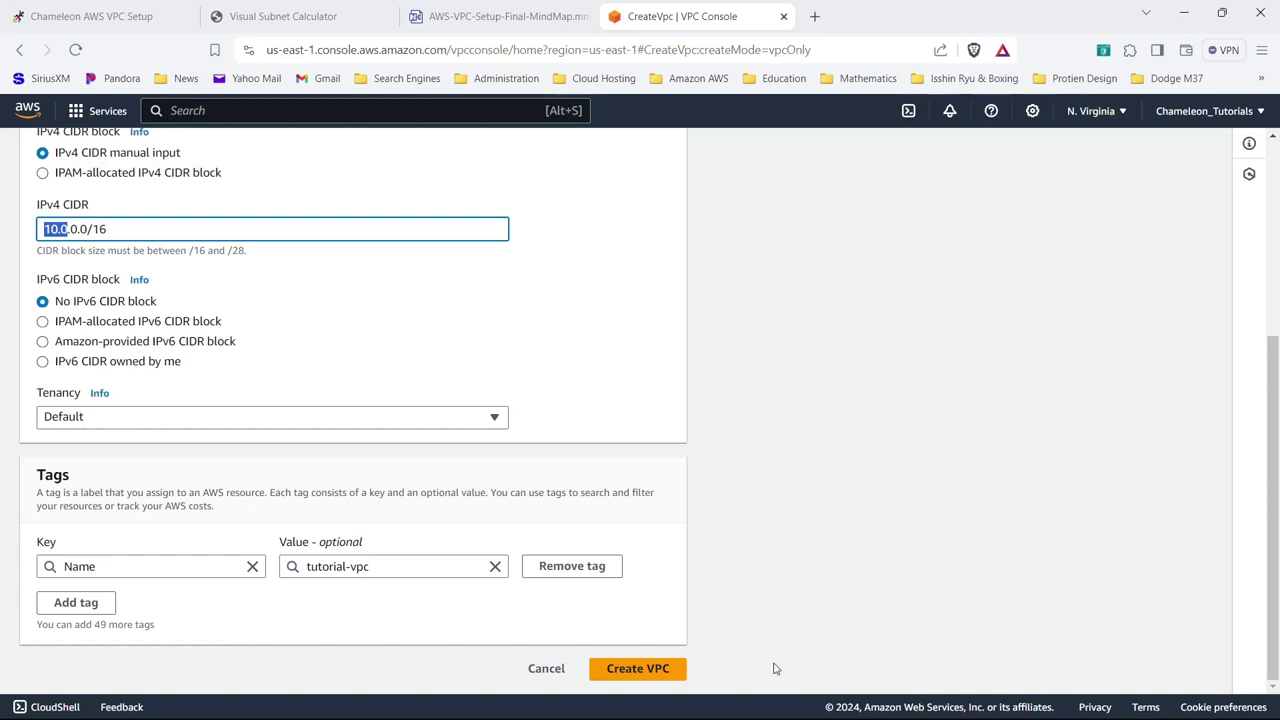
{"action": "left_click", "coordinate": [645, 669]}
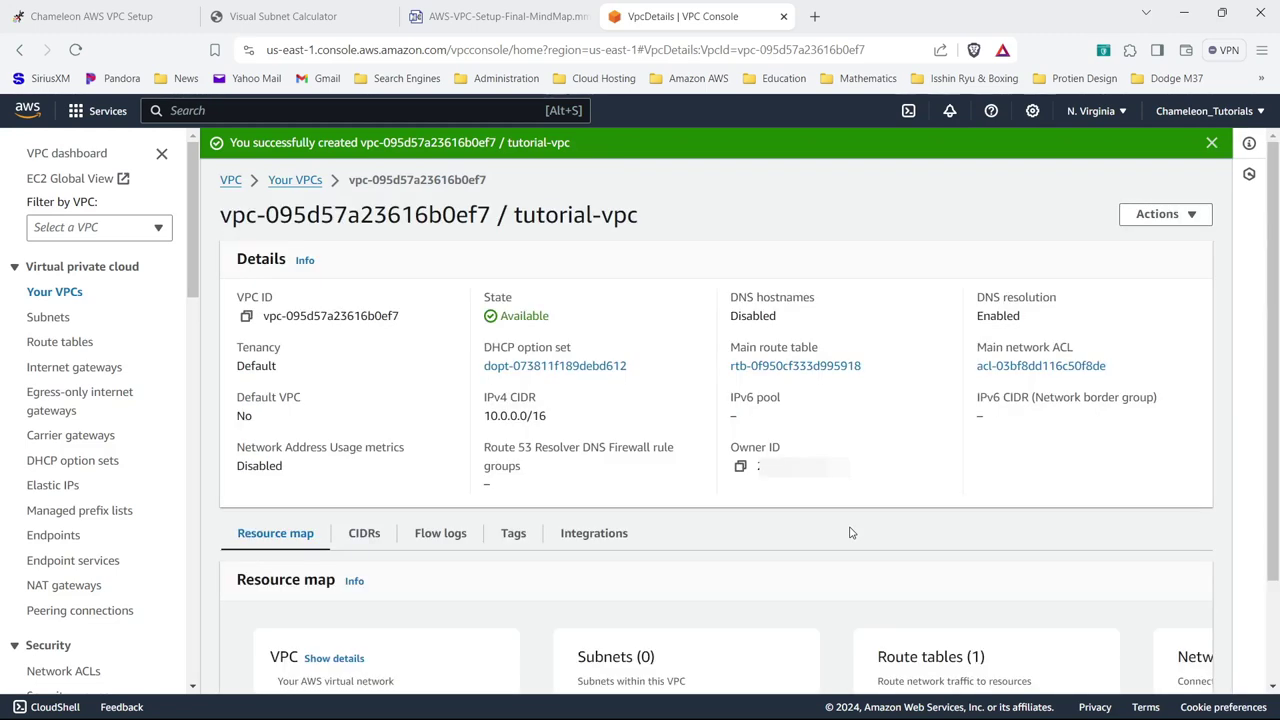
- Examine tutorial-vpc's resource map, from its subnets and route tables to its network connections
{"action": "left_click_drag", "start_coordinate": [1275, 289], "coordinate": [1277, 455]}
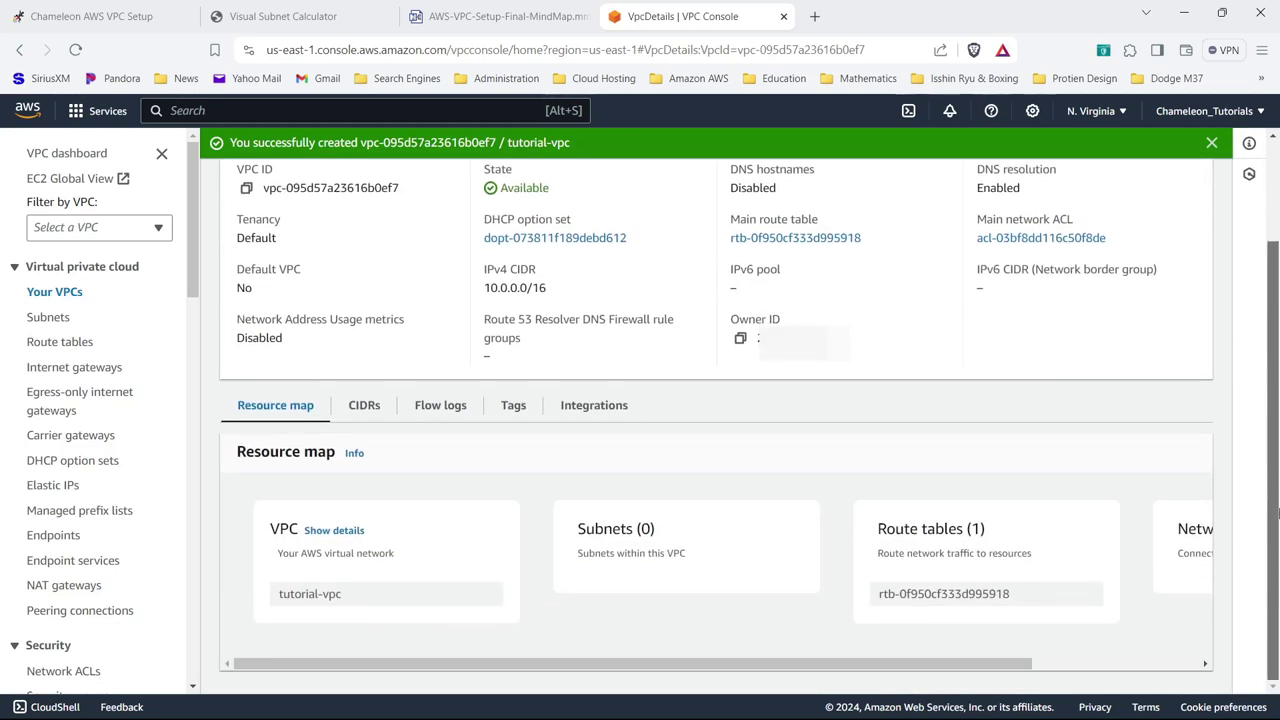
{"action": "left_click_drag", "start_coordinate": [858, 666], "coordinate": [1108, 678]}
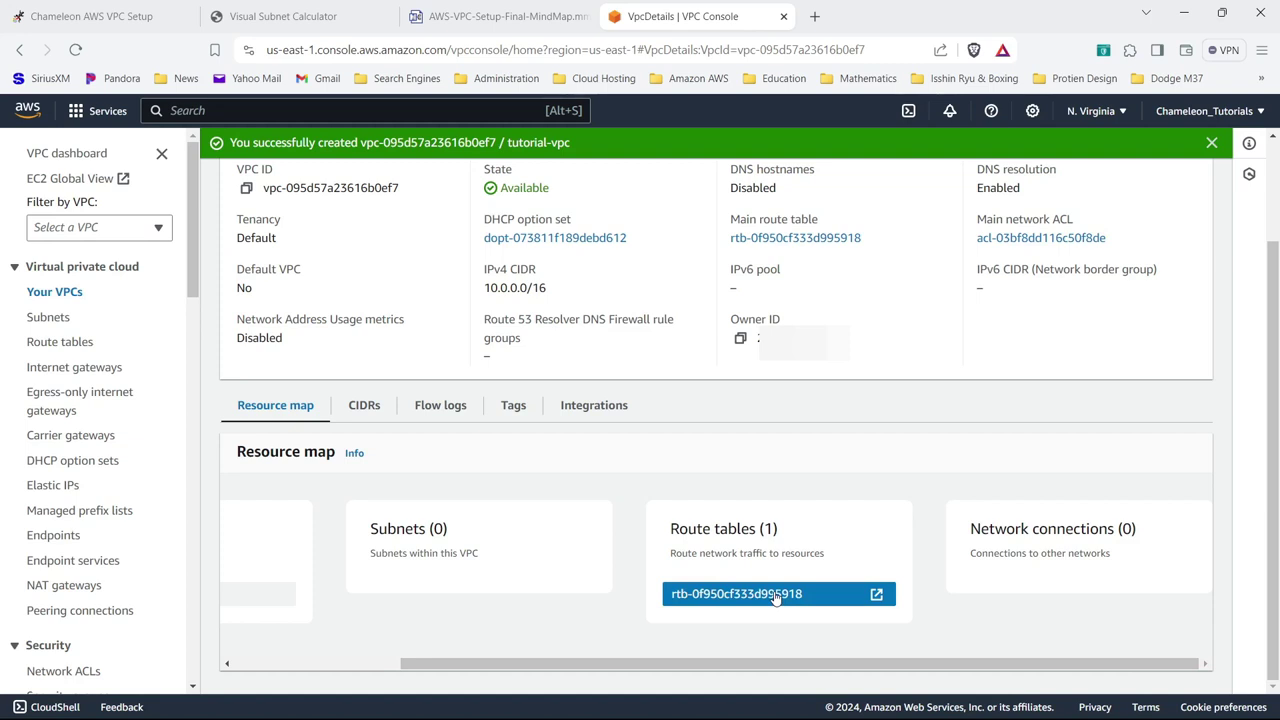
{"action": "left_click_drag", "start_coordinate": [731, 668], "coordinate": [525, 676]}
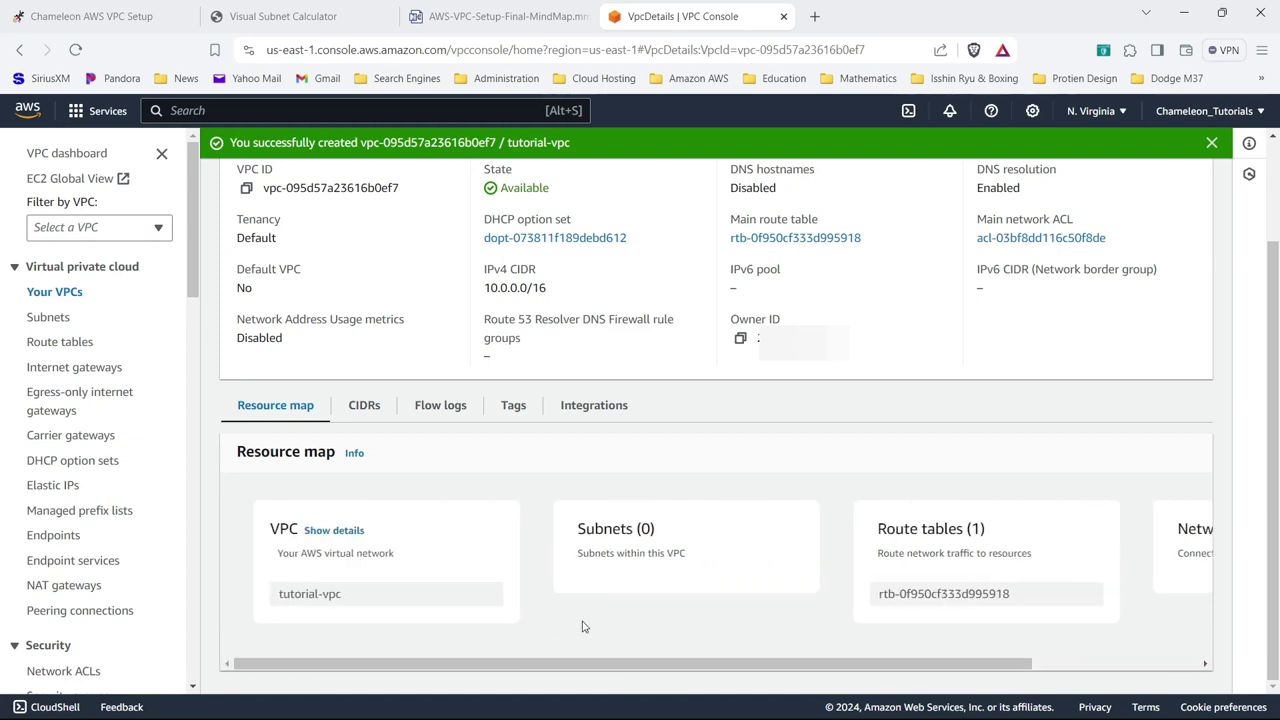
{"action": "scroll", "coordinate": [530, 390], "scroll_direction": "up", "scroll_amount": 3}
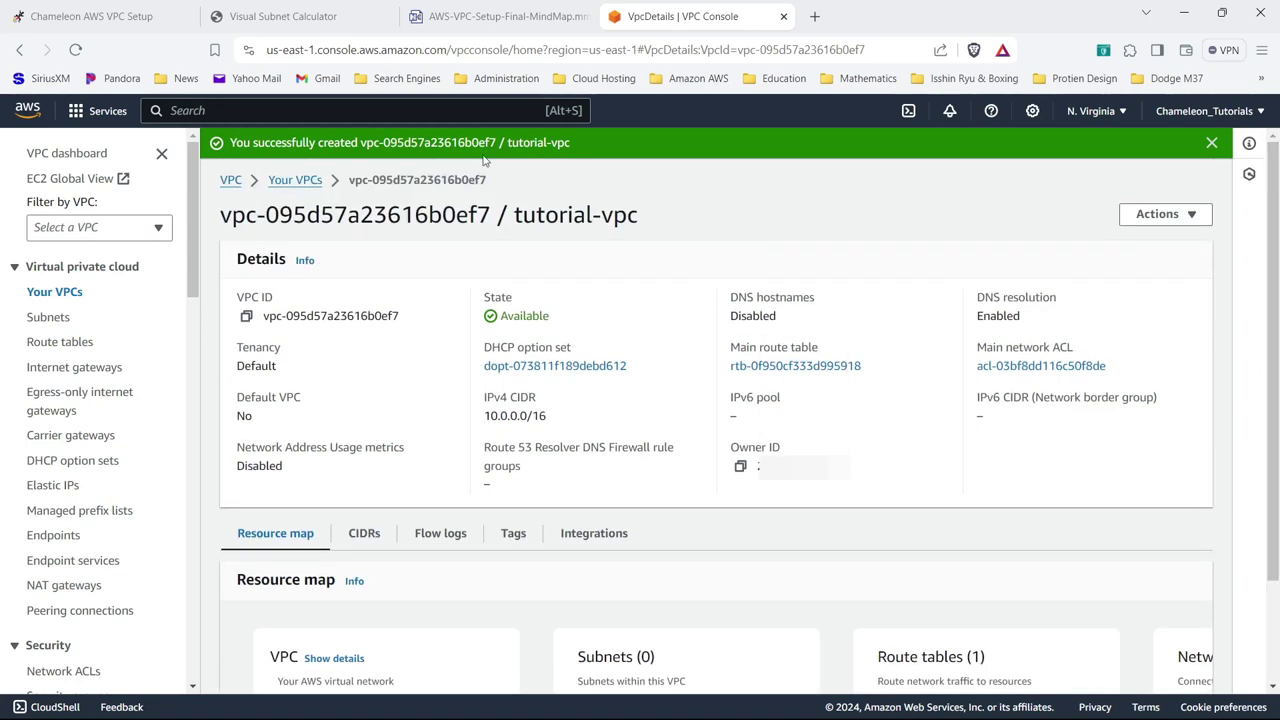
- Return to the VPC list and view the resource map of VPC-and-More-vpc for comparison
{"action": "left_click", "coordinate": [295, 180]}
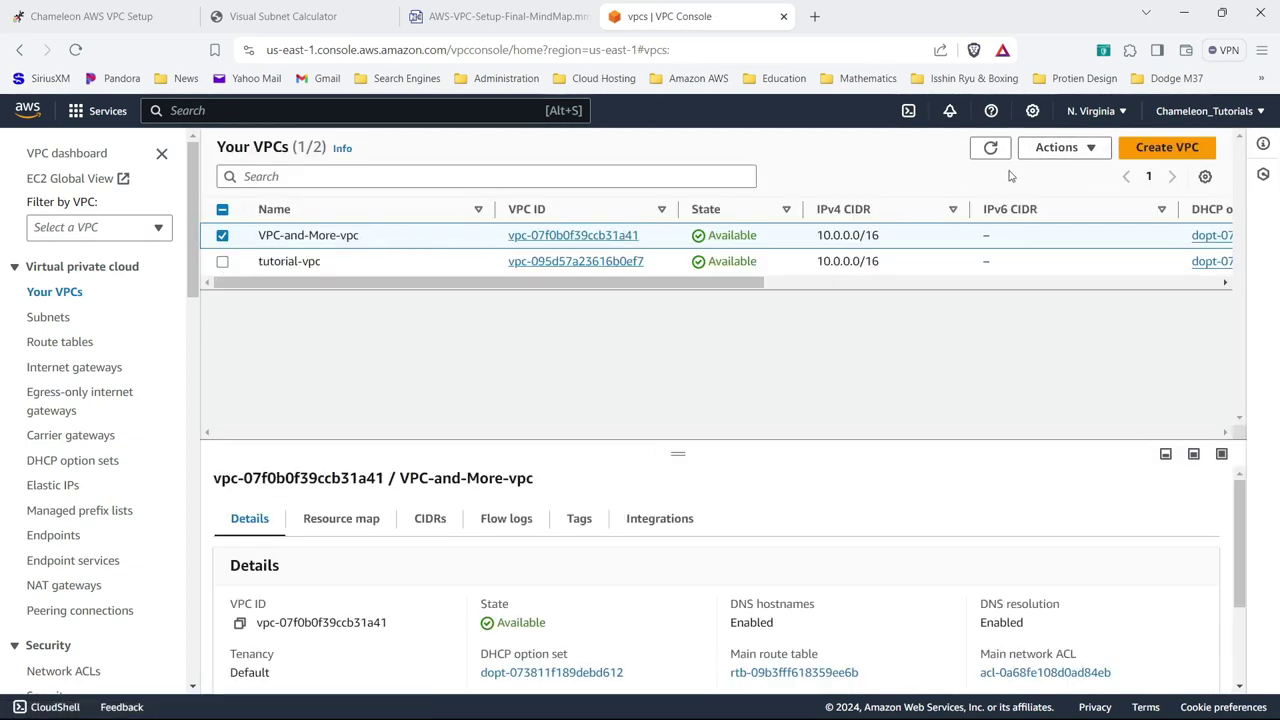
{"action": "left_click", "coordinate": [338, 526]}
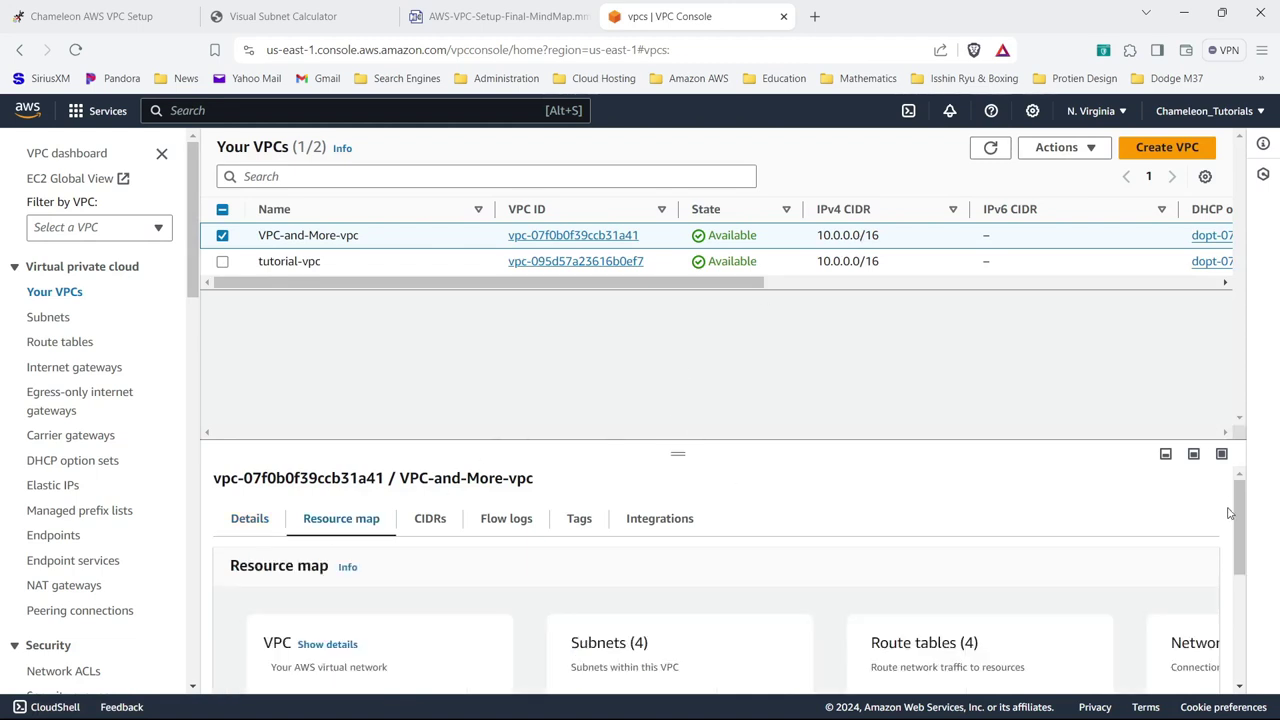
{"action": "left_click_drag", "start_coordinate": [1239, 495], "coordinate": [1246, 588]}
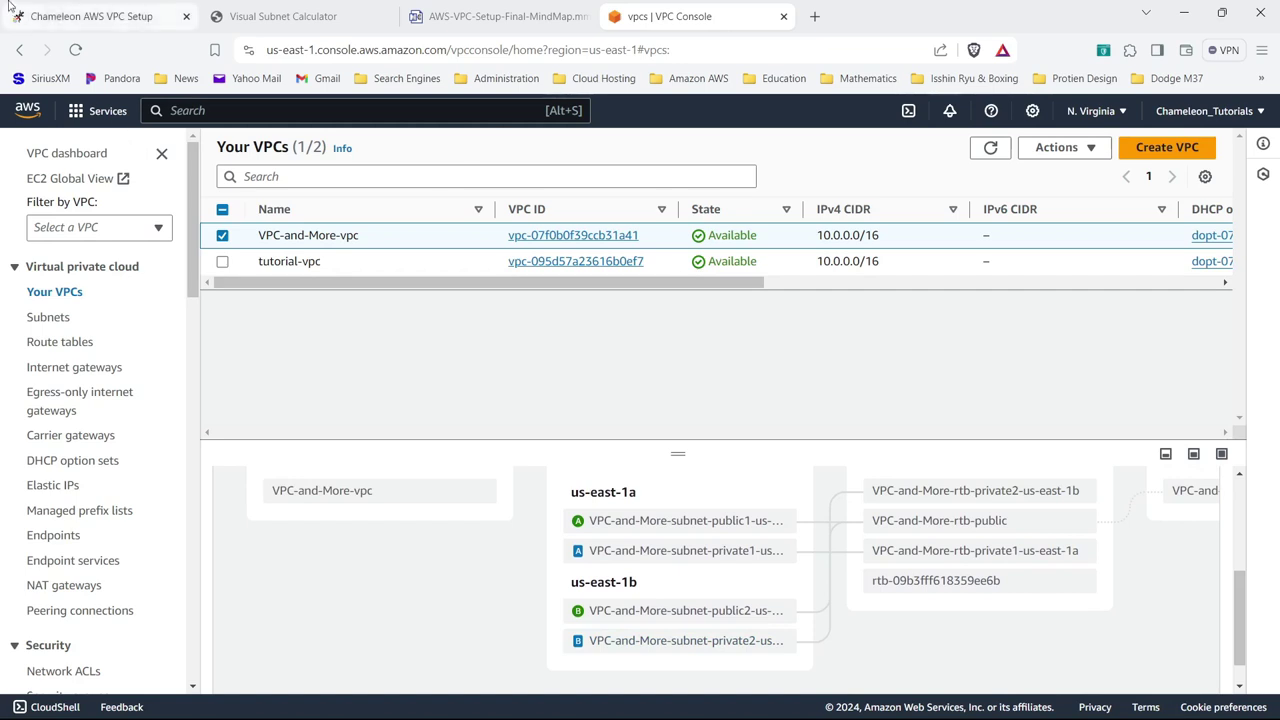
- Review the Elastic IP and NAT gateway steps, 6 and 7, on the tutorial home page and return to the mind map
{"action": "left_click", "coordinate": [60, 17]}
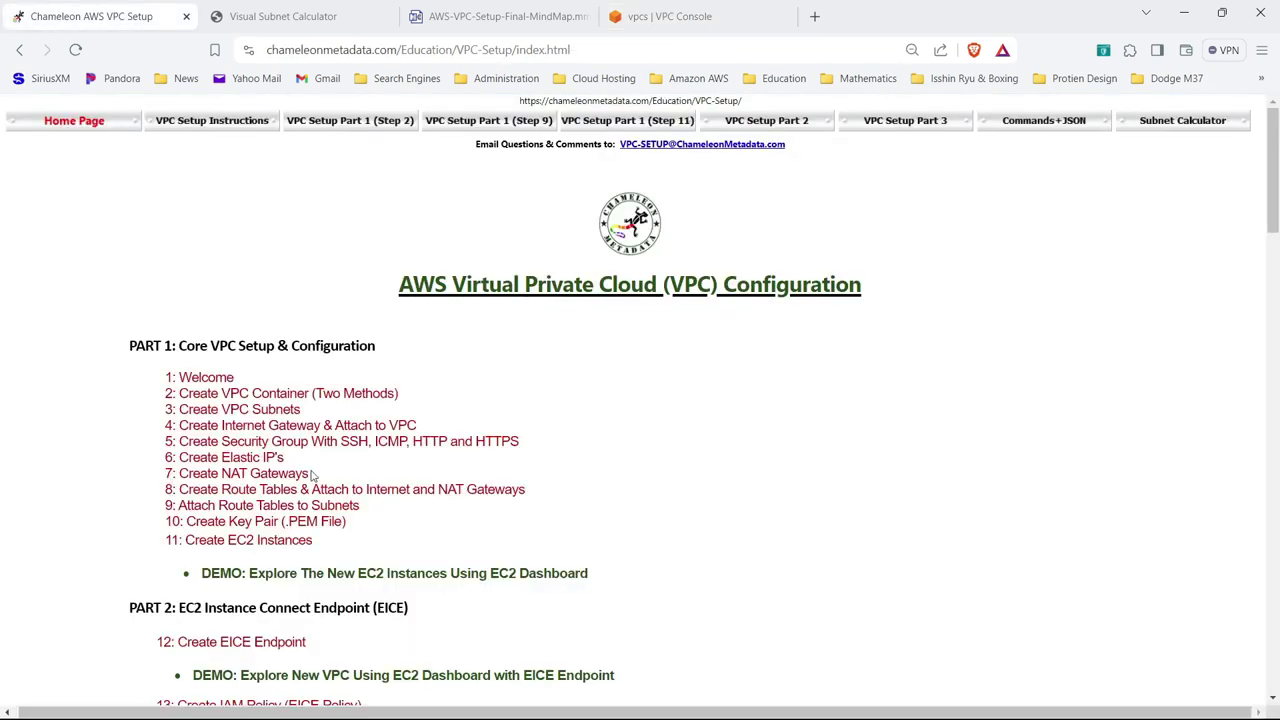
{"action": "left_click_drag", "start_coordinate": [313, 477], "coordinate": [133, 463]}
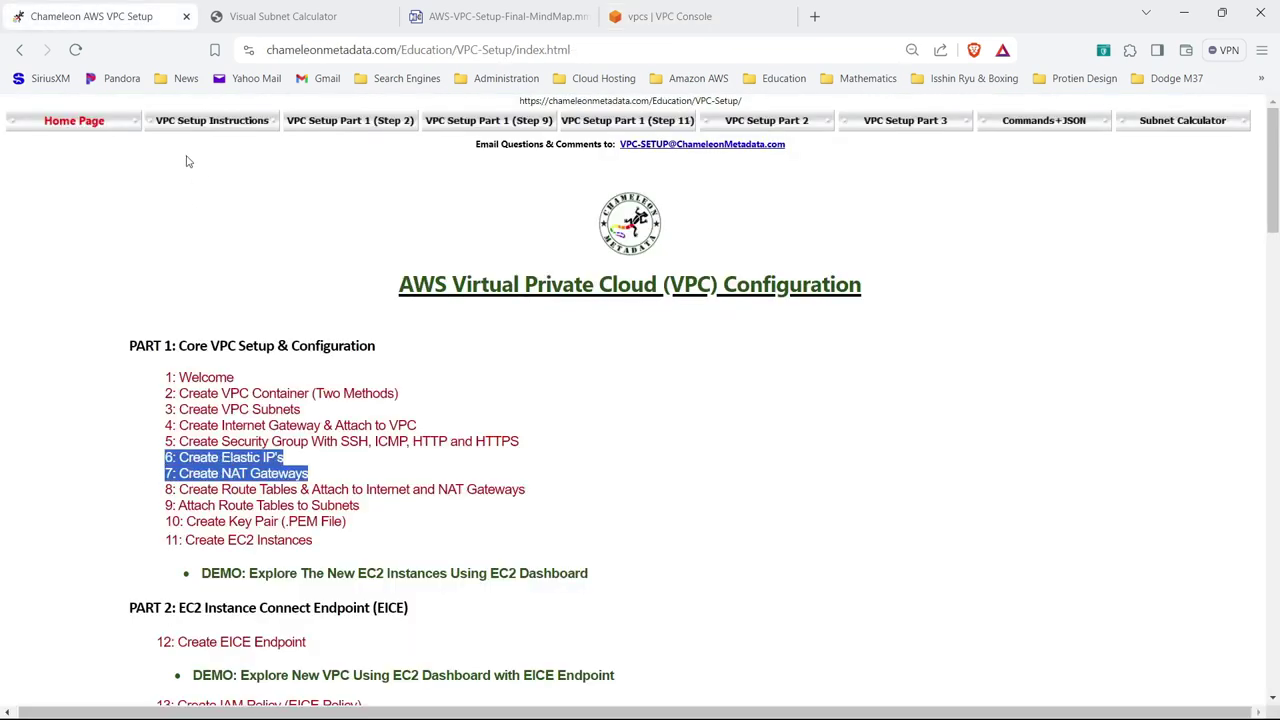
{"action": "left_click", "coordinate": [505, 18]}
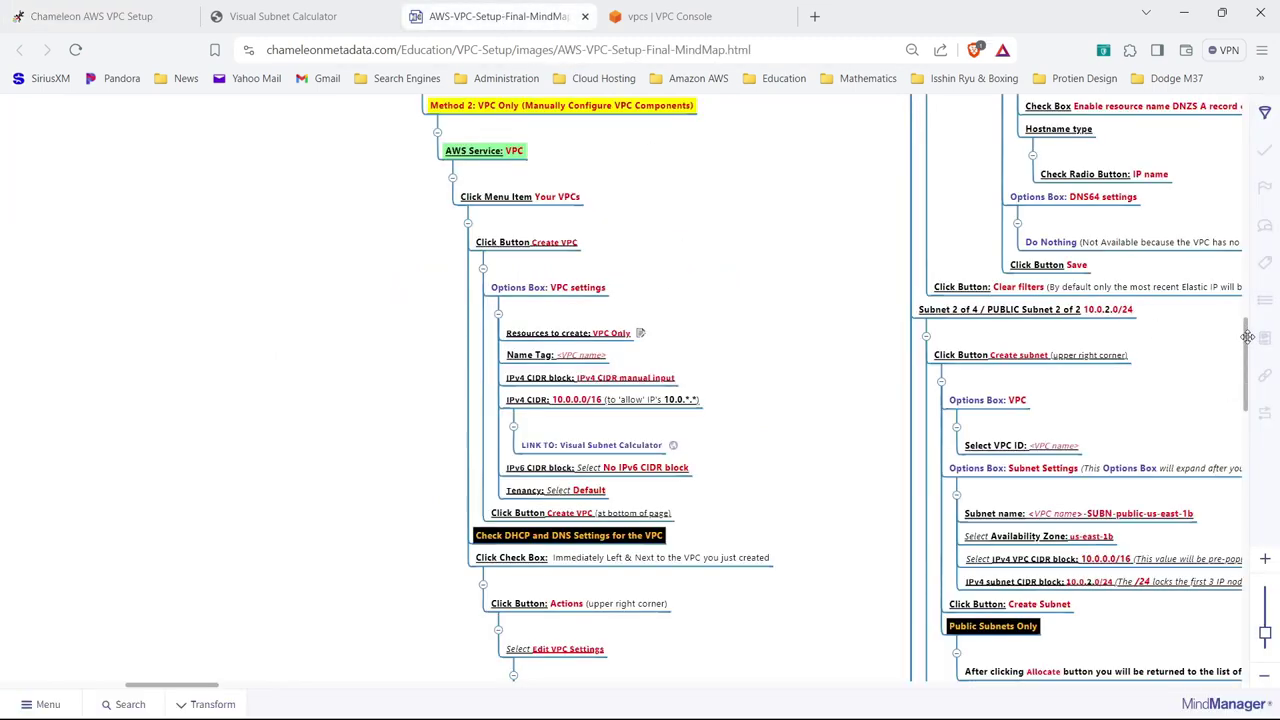
- Following the mind map's DNS settings, enable DNS hostnames for tutorial-vpc in the VPC console and save the VPC settings
{"action": "left_click_drag", "start_coordinate": [1241, 335], "coordinate": [1255, 395]}
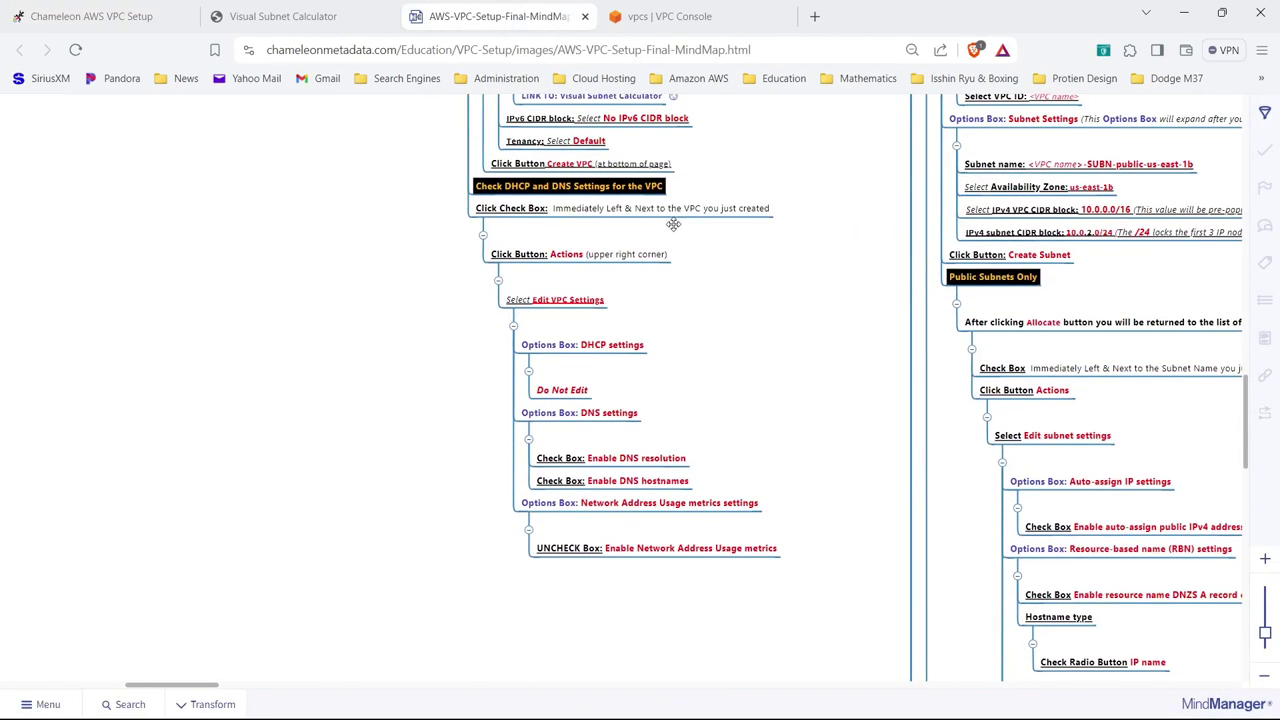
{"action": "left_click", "coordinate": [680, 14]}
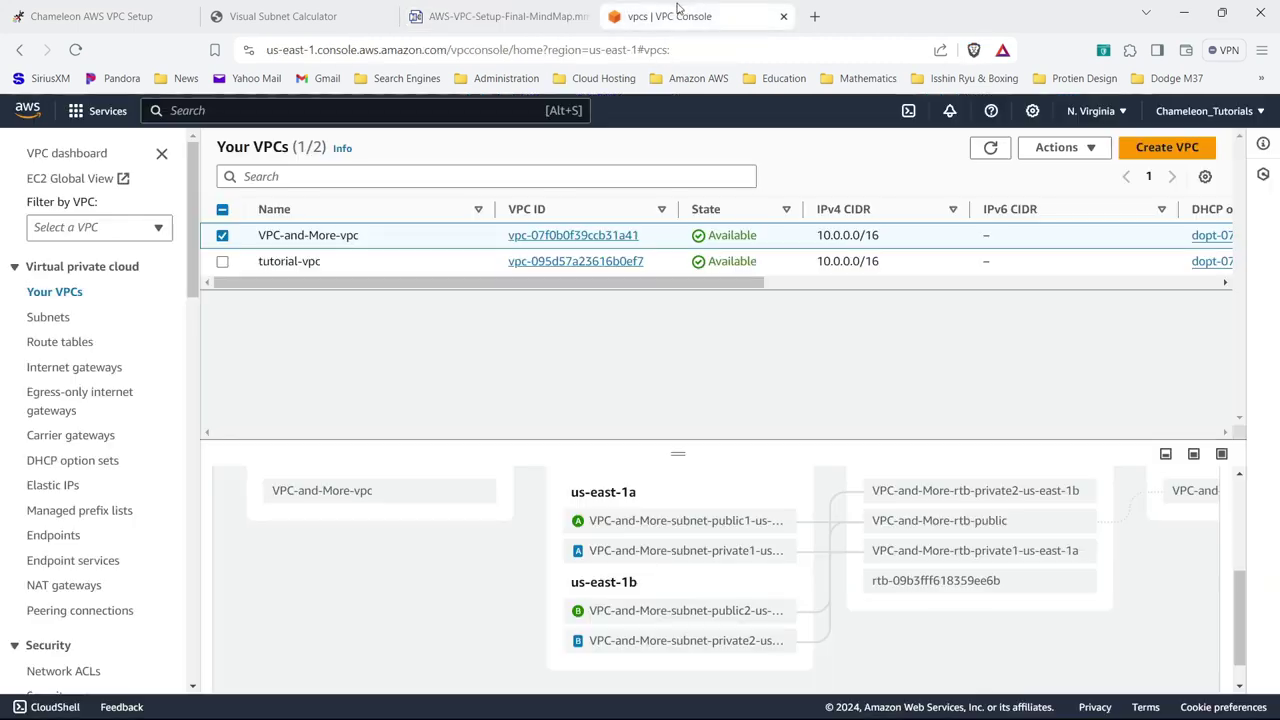
{"action": "left_click", "coordinate": [223, 236]}
{"action": "left_click", "coordinate": [222, 262]}
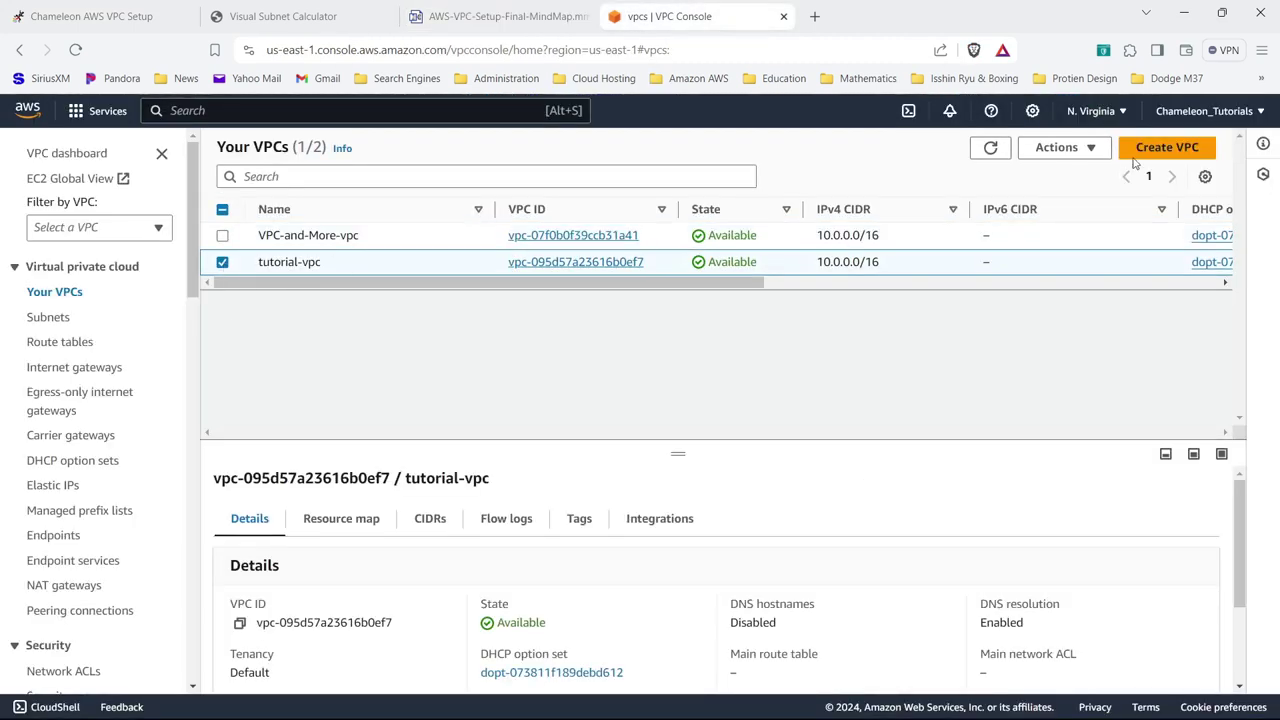
{"action": "left_click", "coordinate": [1085, 148]}
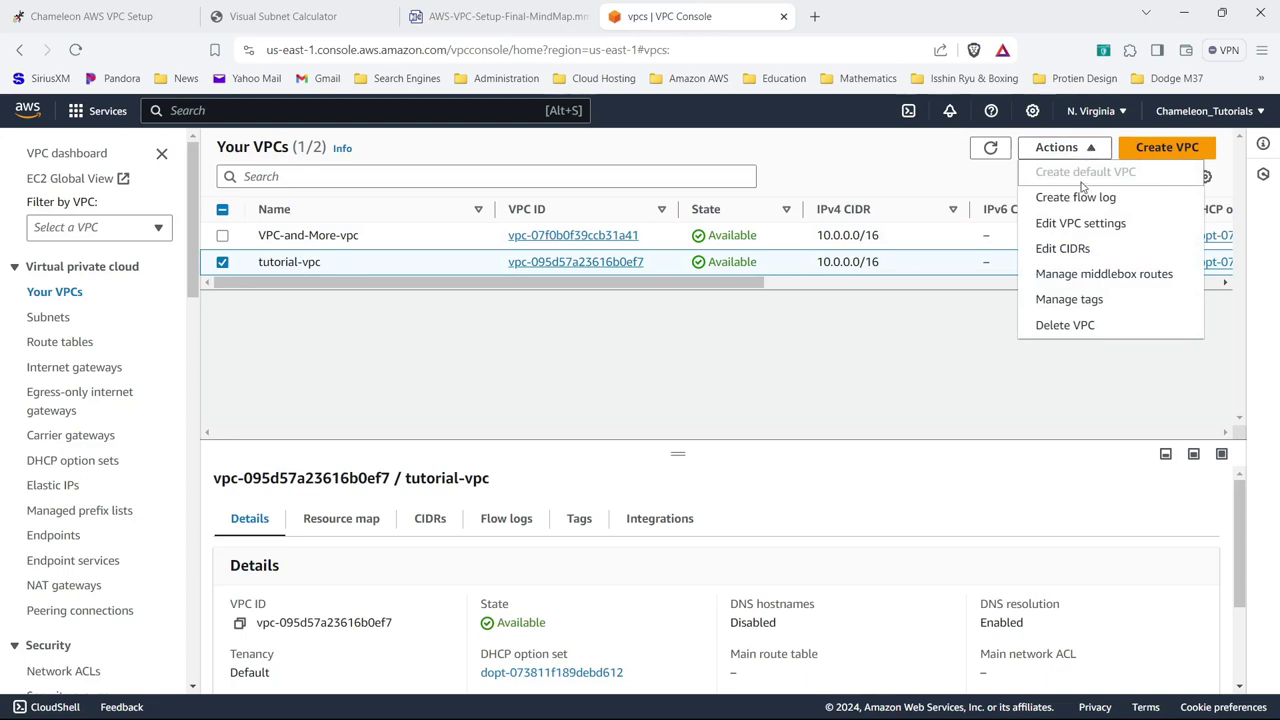
{"action": "left_click", "coordinate": [1088, 224]}
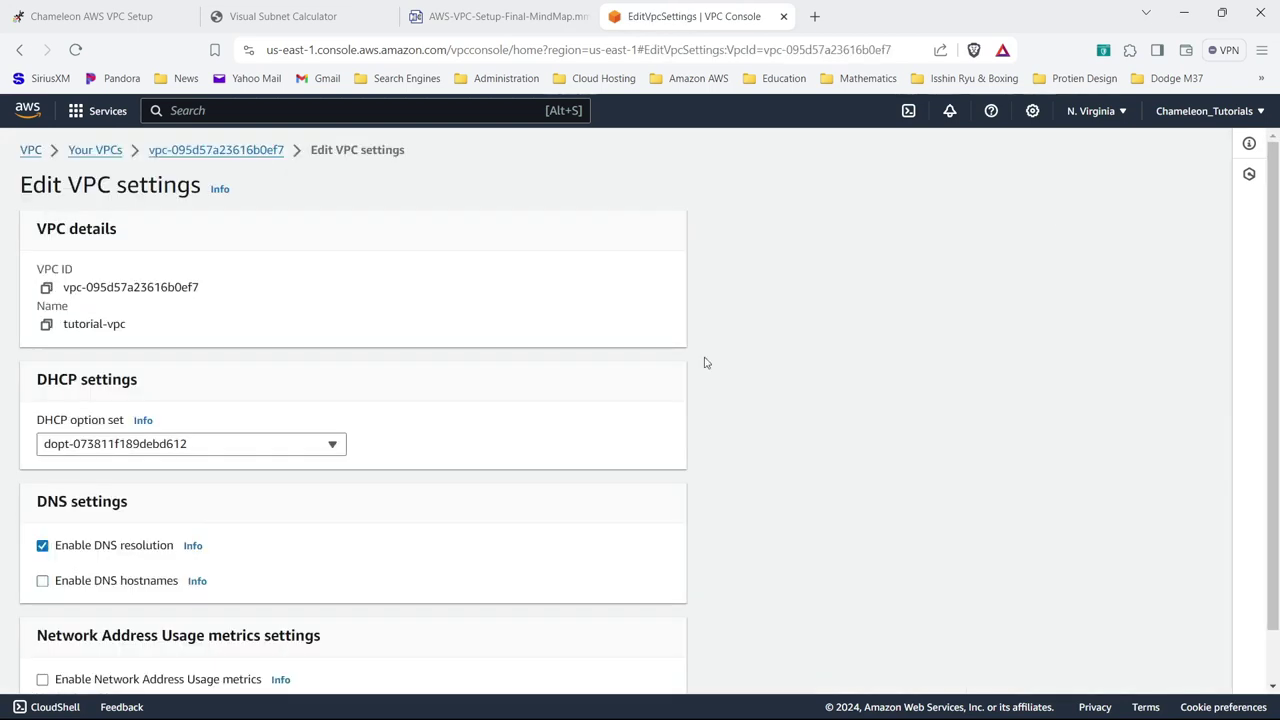
{"action": "left_click", "coordinate": [42, 581]}
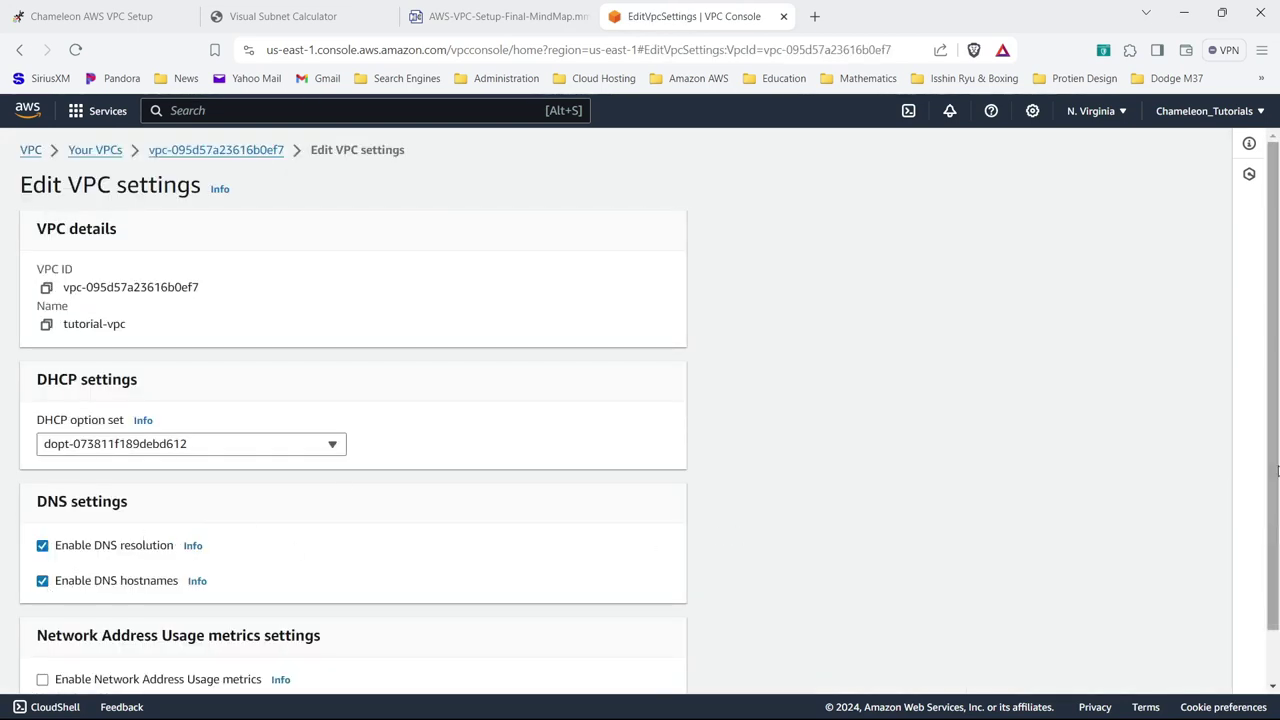
{"action": "scroll", "coordinate": [900, 580], "scroll_direction": "down", "scroll_amount": 1}
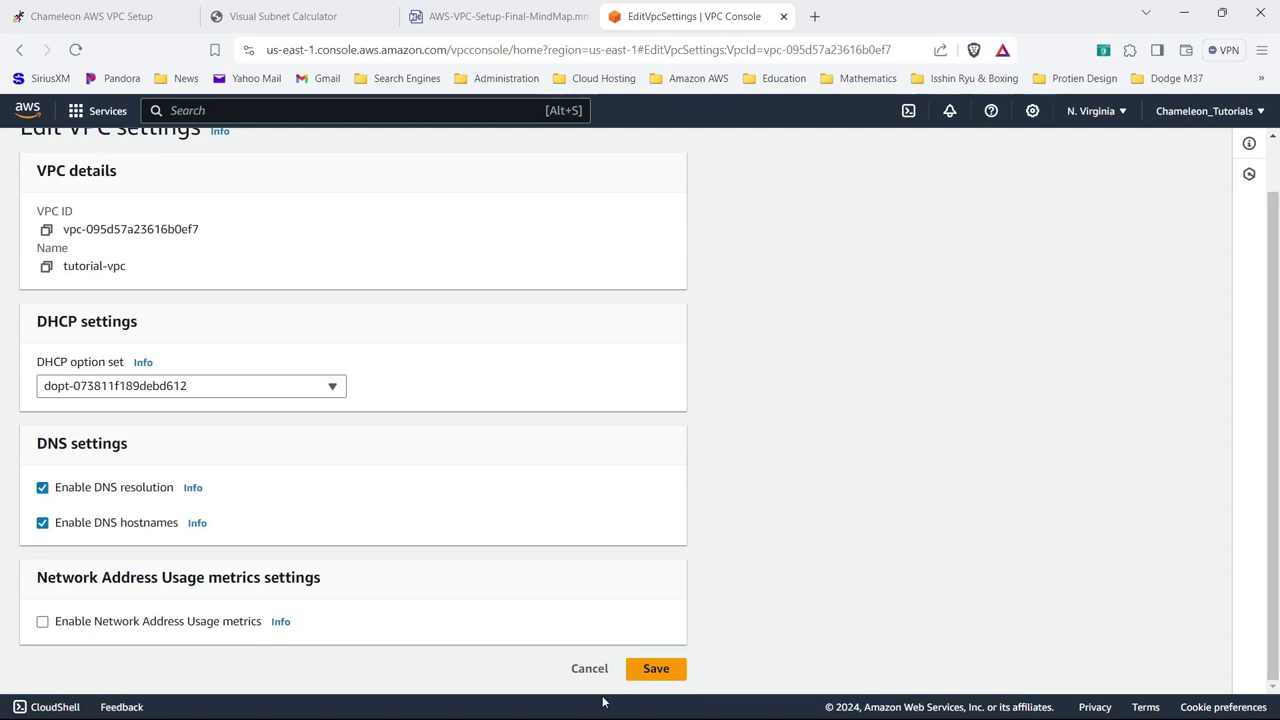
{"action": "left_click", "coordinate": [652, 668]}
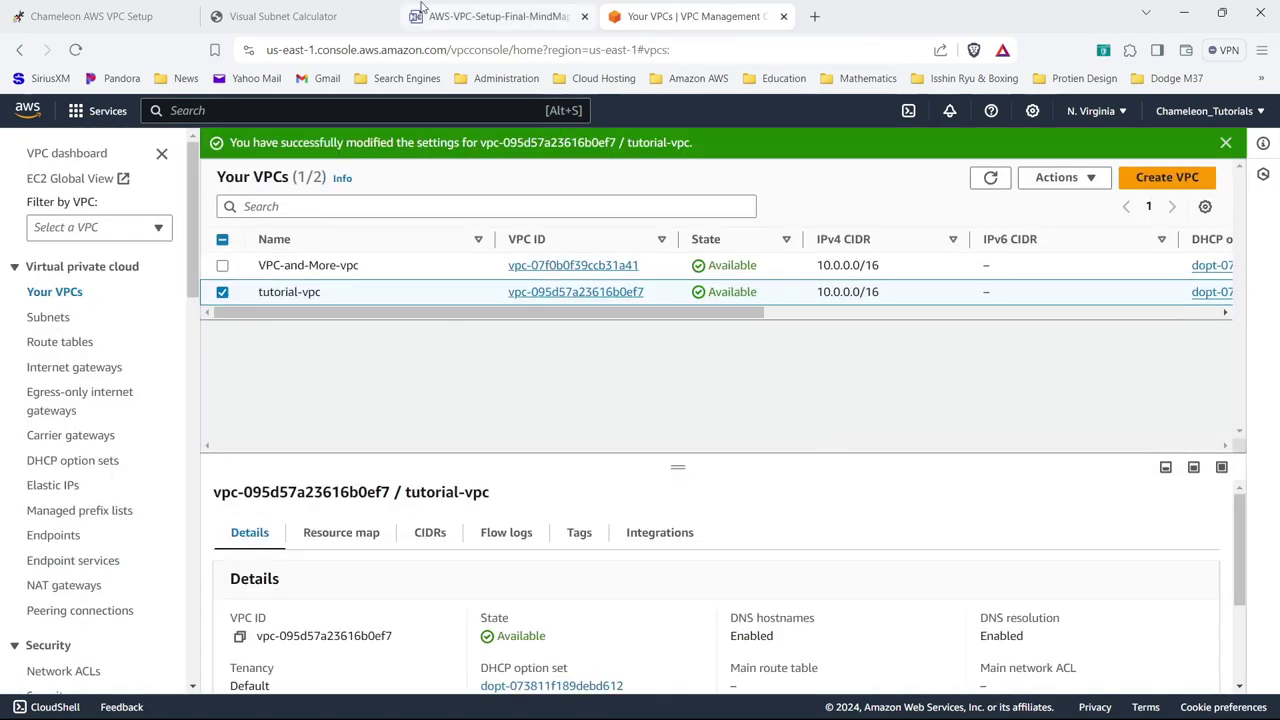
- Review the mind map's step 3, Create VPC Subnets, and the VPC Setup Part 1 (Step 2) diagram from the tutorial home page
{"action": "left_click", "coordinate": [488, 14]}
{"action": "left_click_drag", "start_coordinate": [1248, 424], "coordinate": [1256, 281]}
{"action": "scroll", "coordinate": [470, 637], "scroll_direction": "up", "scroll_amount": 3}
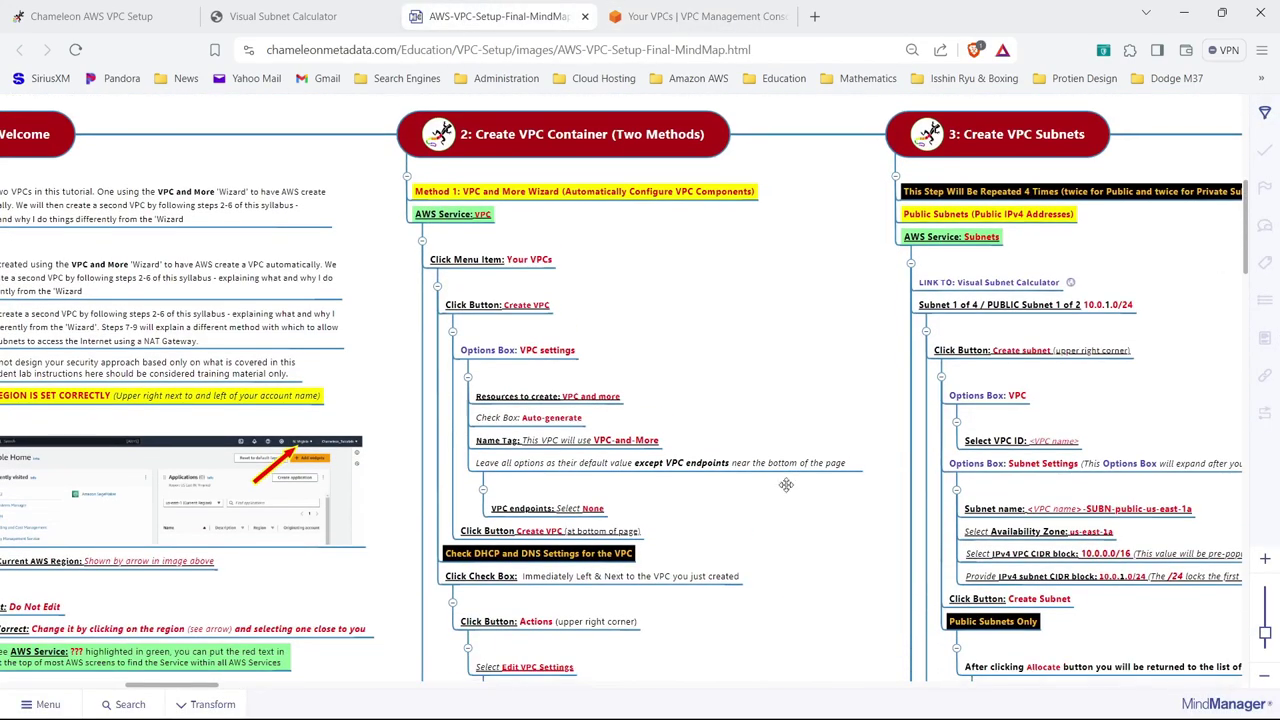
{"action": "left_click_drag", "start_coordinate": [252, 685], "coordinate": [240, 686]}
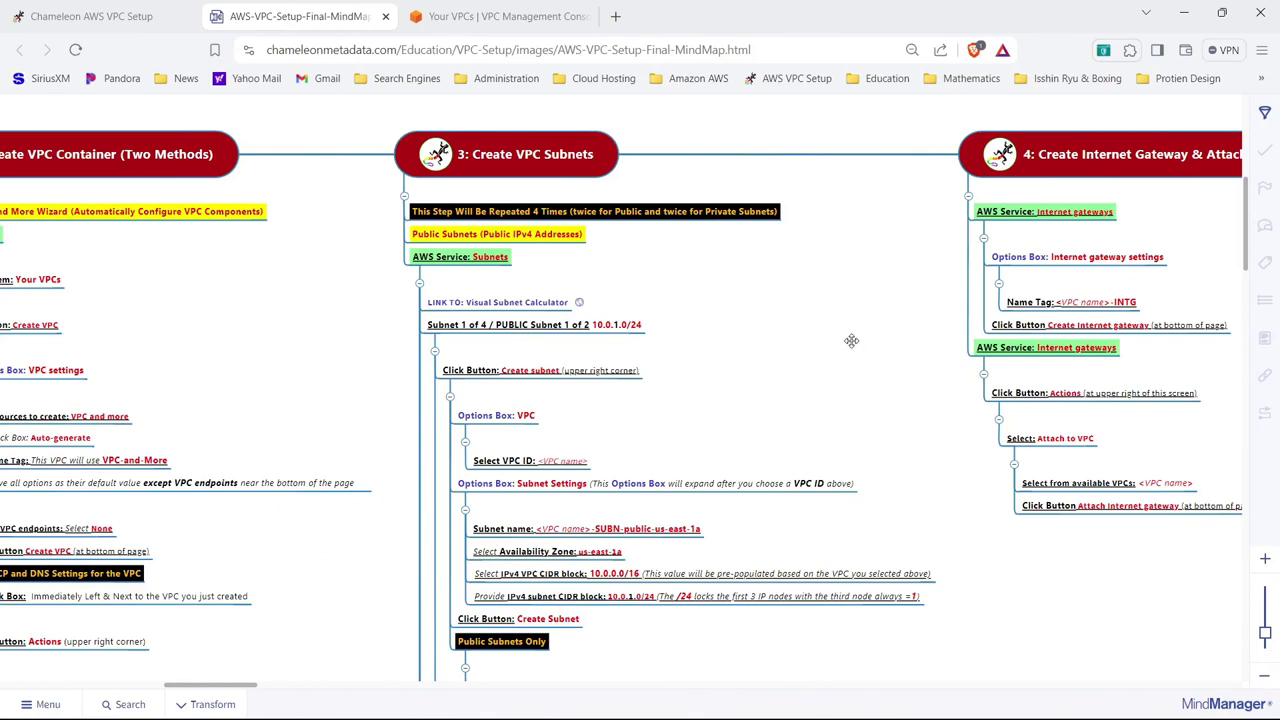
{"action": "left_click", "coordinate": [118, 14]}
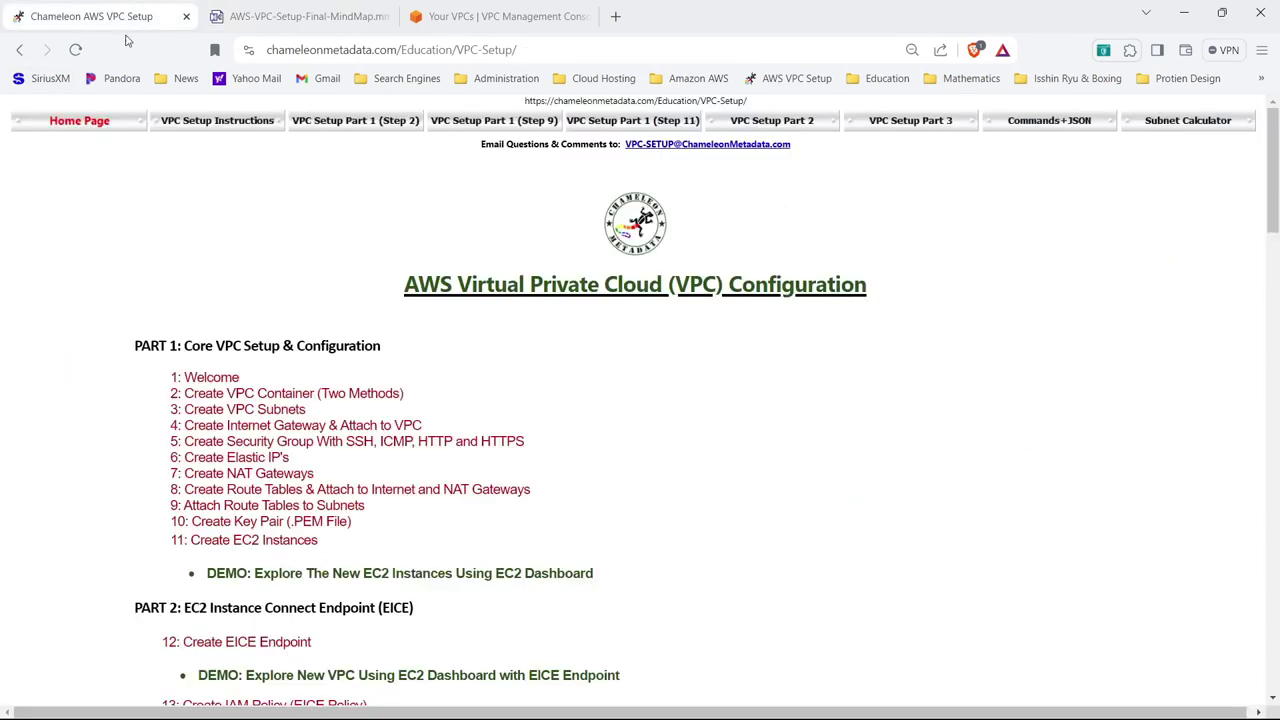
{"action": "left_click", "coordinate": [352, 122]}
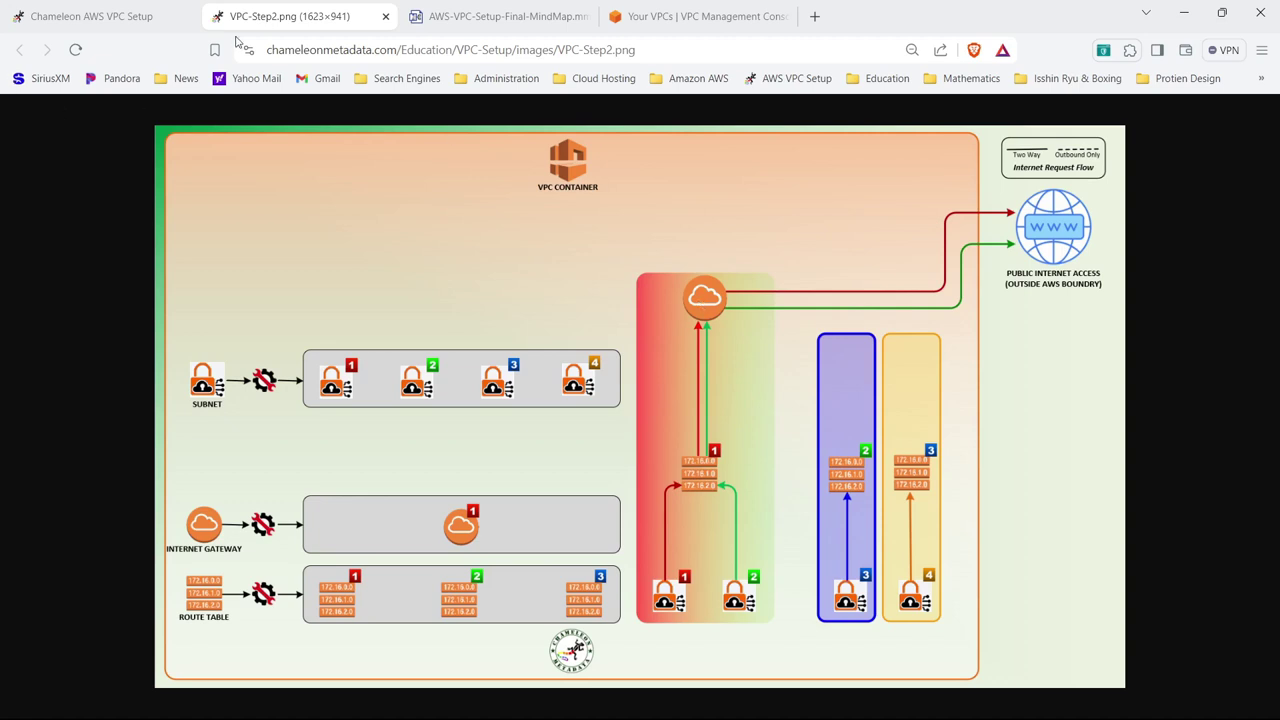
{"action": "left_click", "coordinate": [512, 17]}
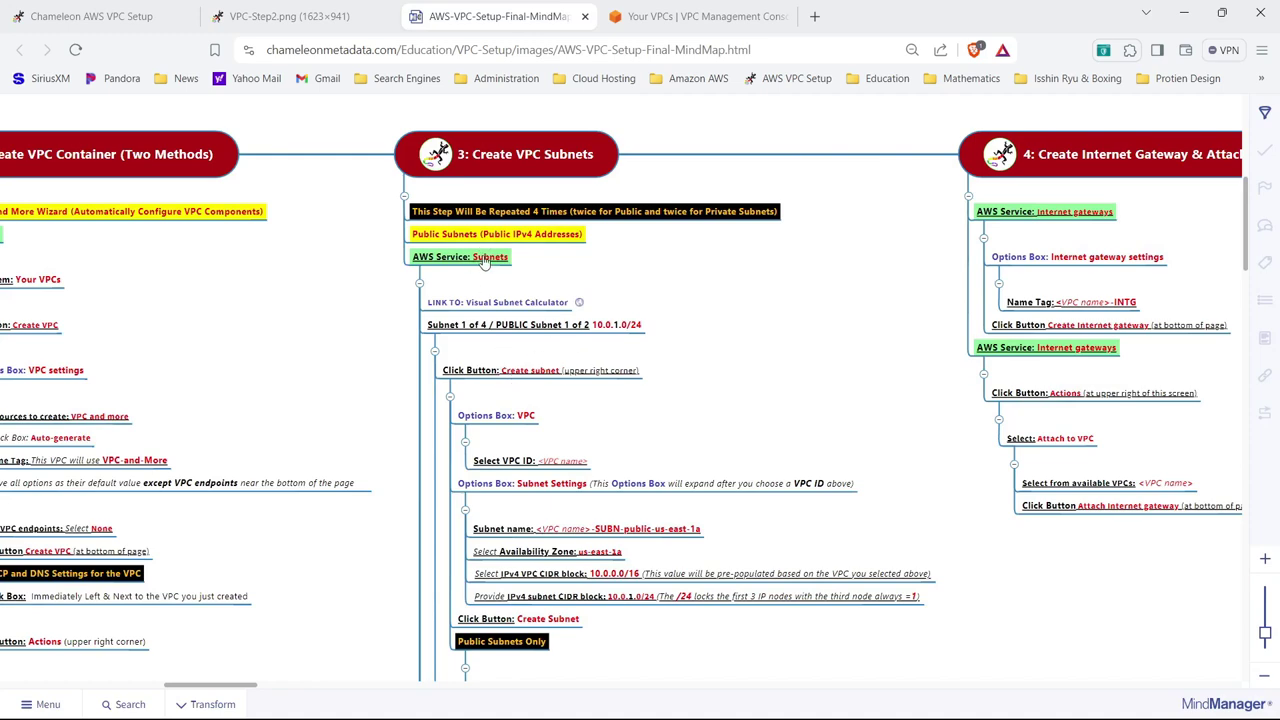
- Open the subnet list in the VPC console and examine the IPv4 CIDR of the VPC-and-More private2 subnet
{"action": "left_click", "coordinate": [677, 17]}
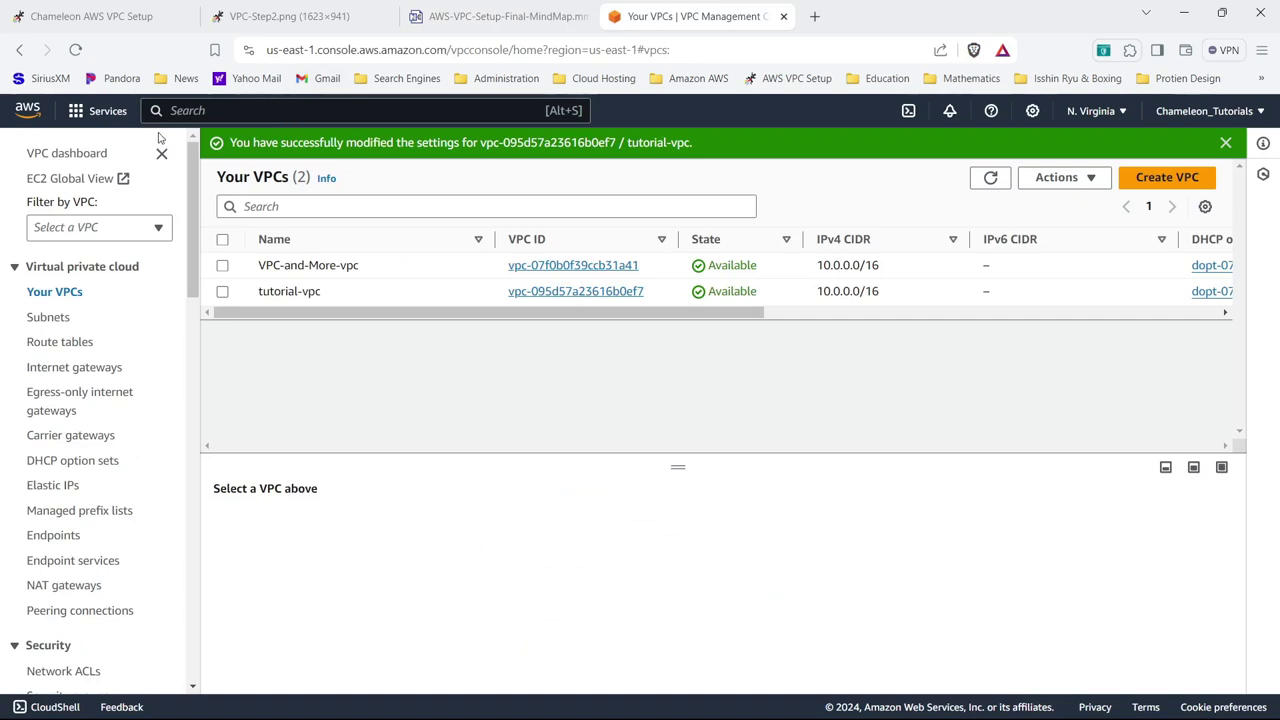
{"action": "left_click", "coordinate": [48, 318]}
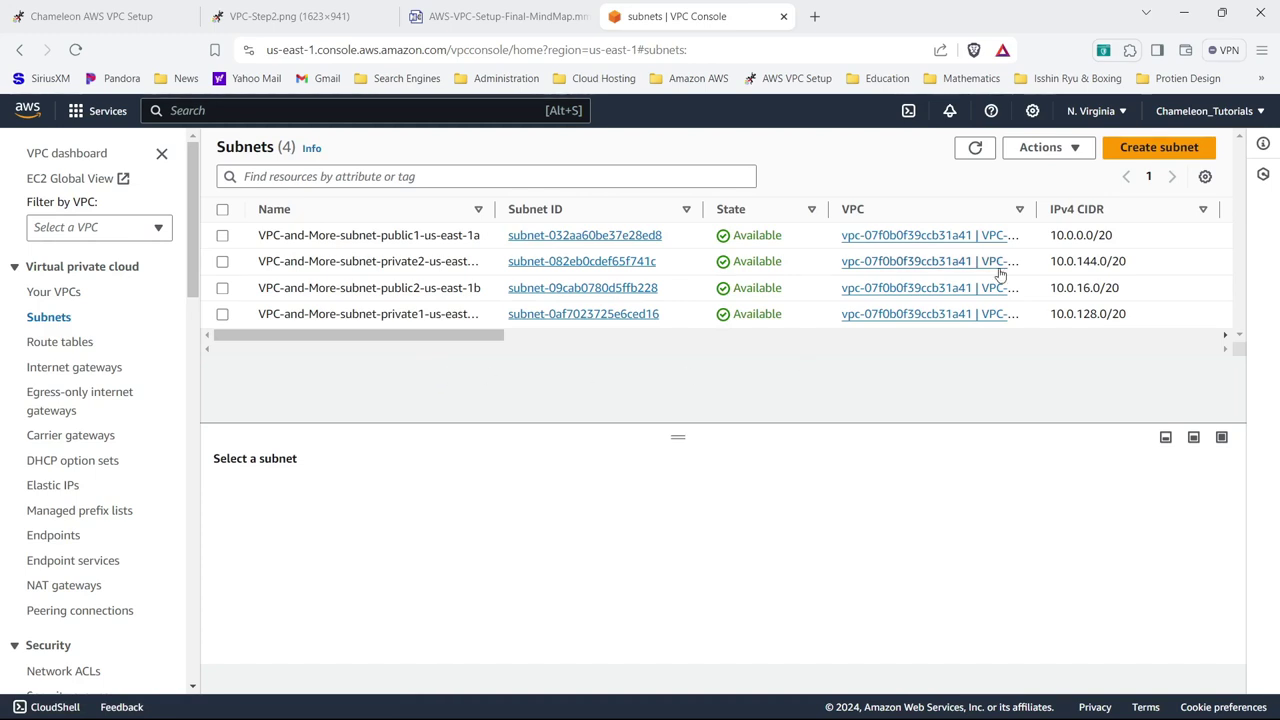
{"action": "left_click_drag", "start_coordinate": [1052, 262], "coordinate": [1146, 272]}
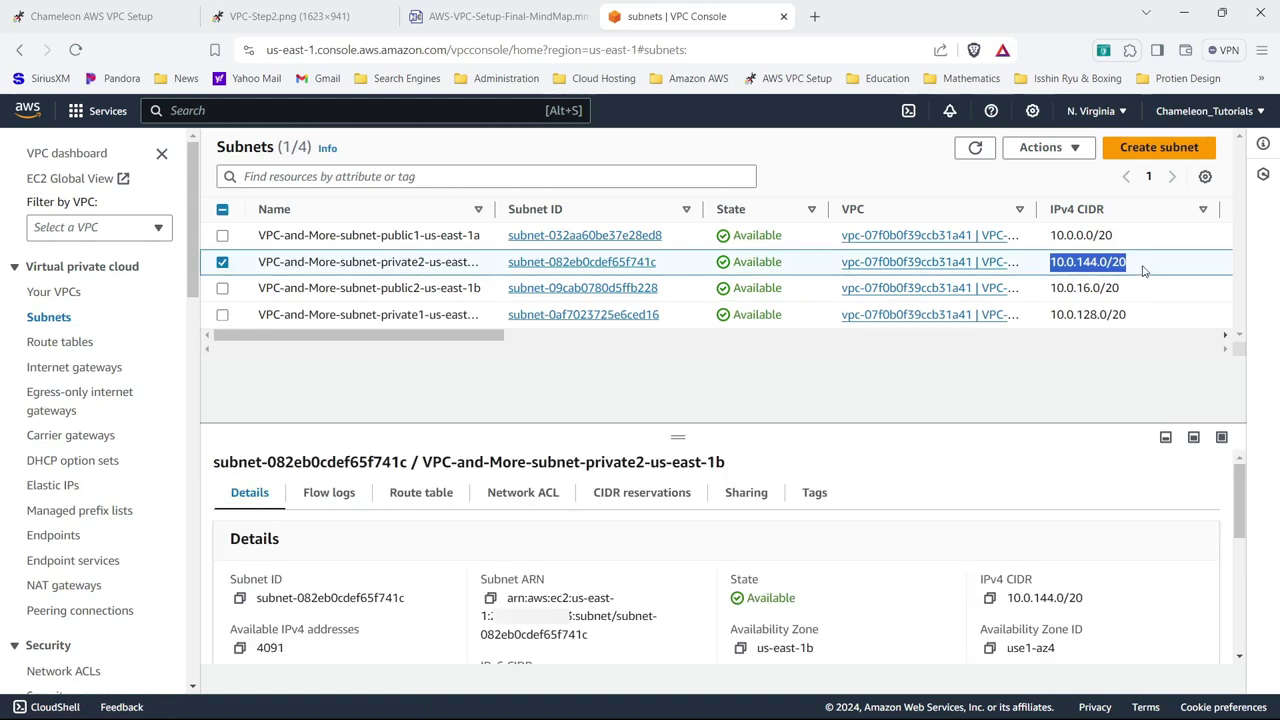
{"action": "left_click", "coordinate": [1136, 267]}
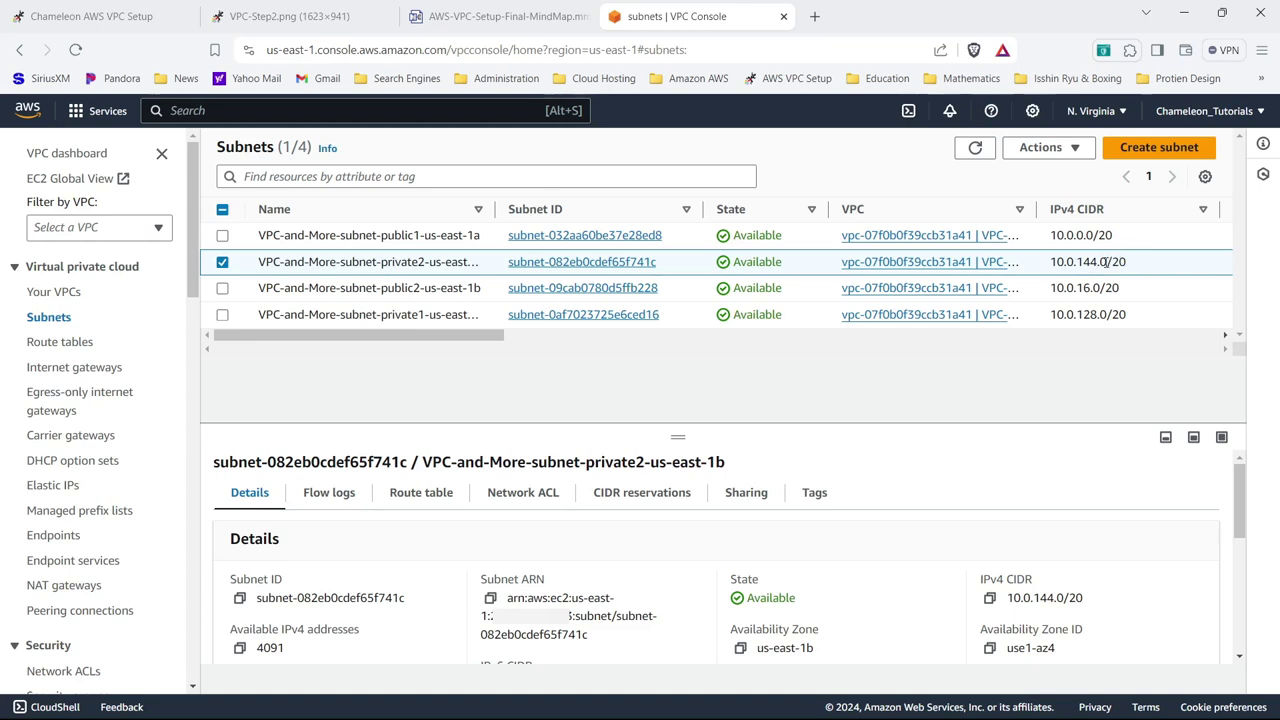
{"action": "left_click_drag", "start_coordinate": [1113, 262], "coordinate": [1138, 276]}
{"action": "left_click_drag", "start_coordinate": [1052, 262], "coordinate": [1097, 262]}
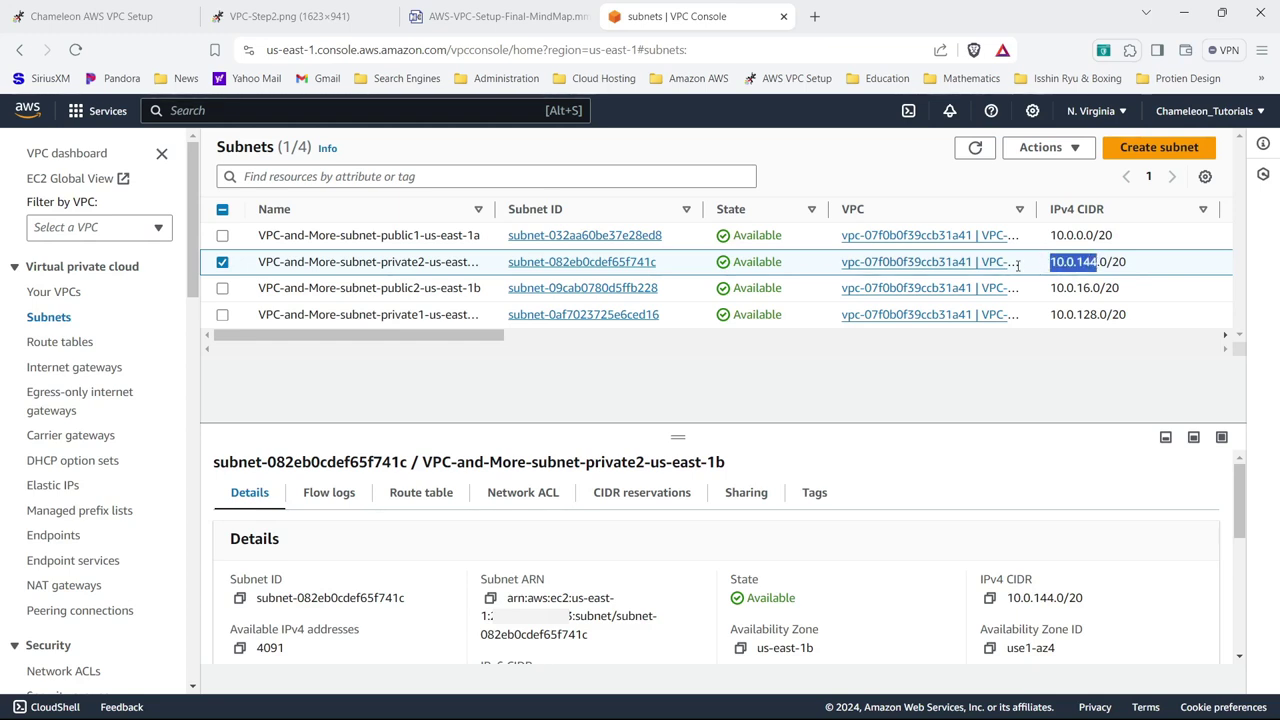
{"action": "left_click", "coordinate": [875, 400]}
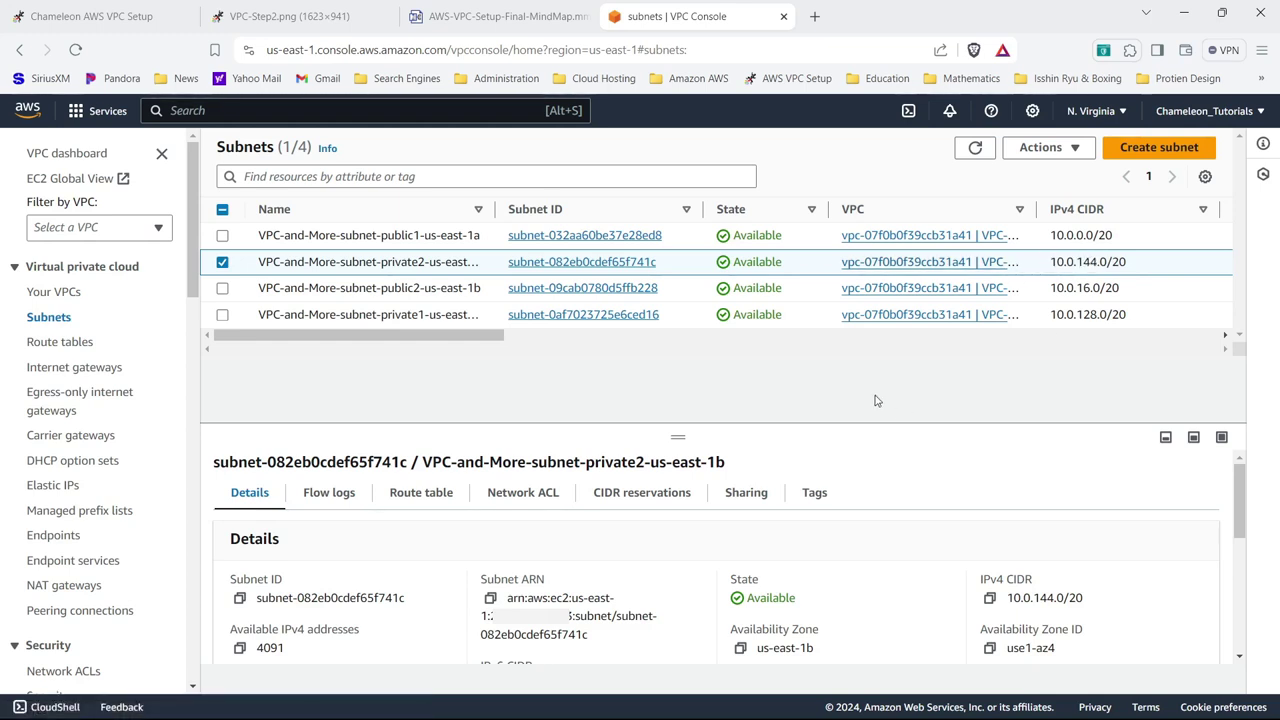
{"action": "left_click", "coordinate": [224, 262]}
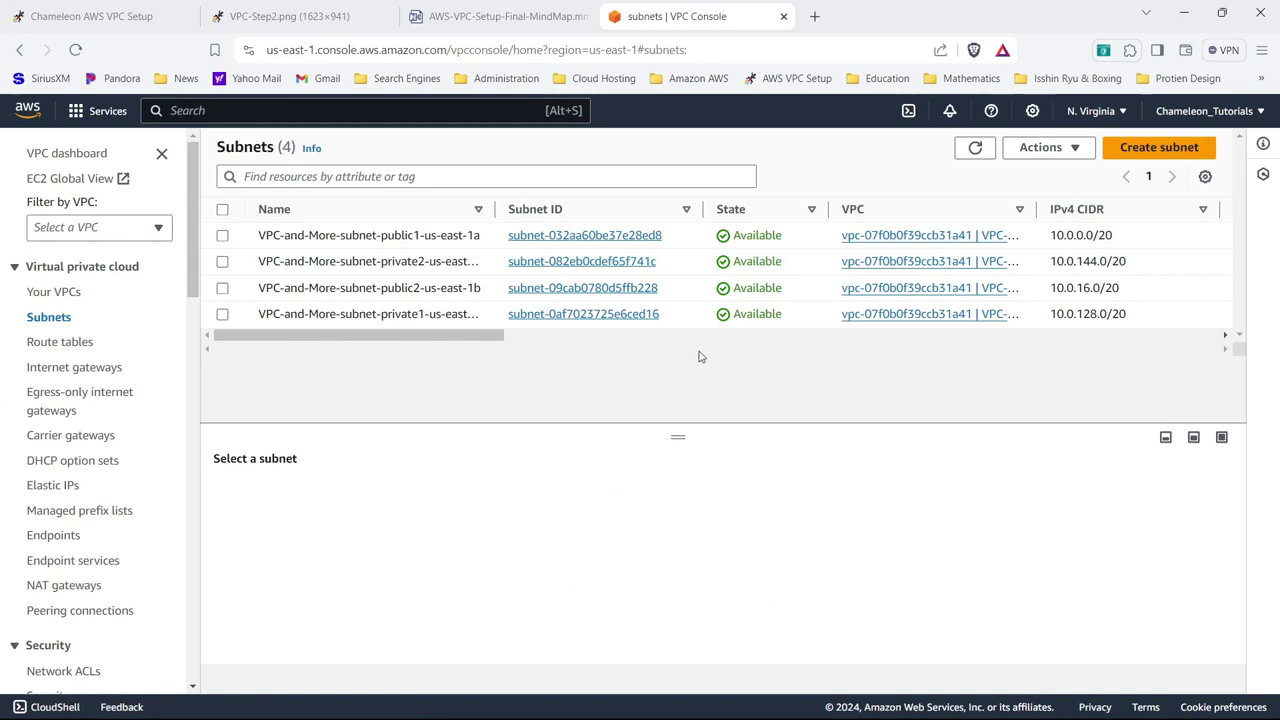
- Start a new subnet in tutorial-vpc named tutorial-vpc-SUBN-public-us-east-1a, with availability zone us-east-1a and the 10.0.0.0/16 VPC CIDR block
{"action": "left_click", "coordinate": [1153, 149]}
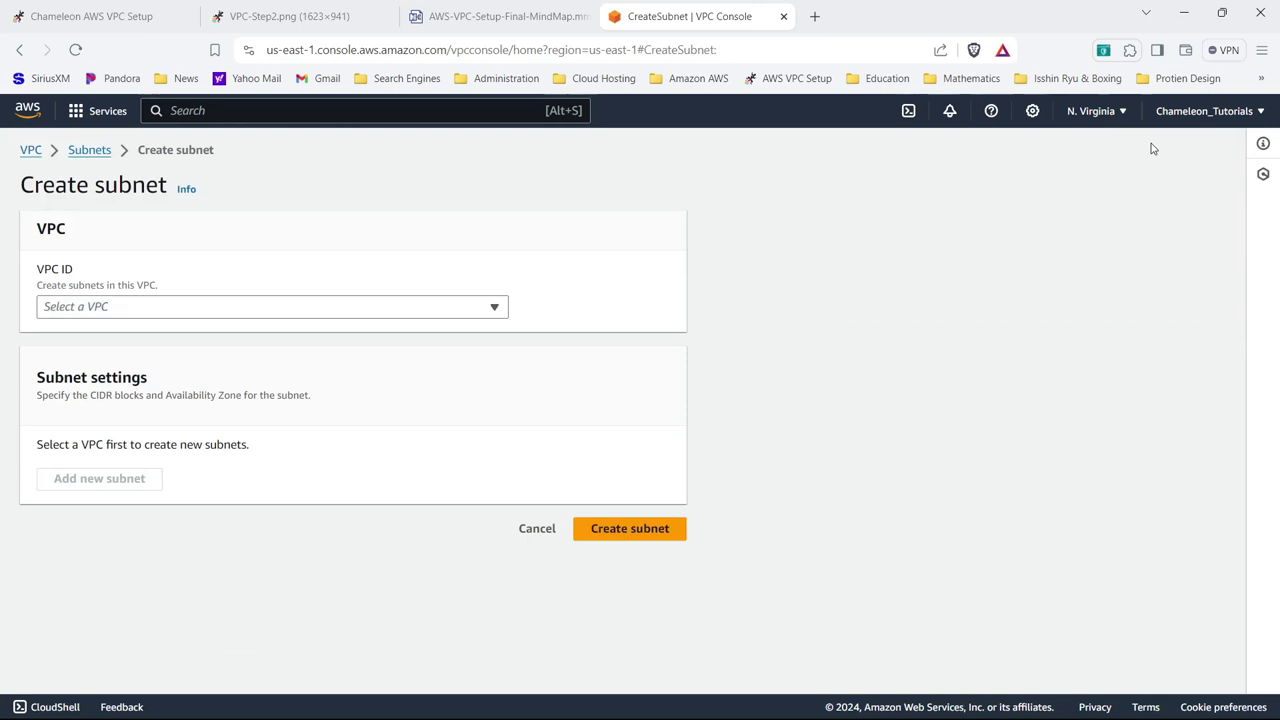
{"action": "left_click", "coordinate": [272, 314]}
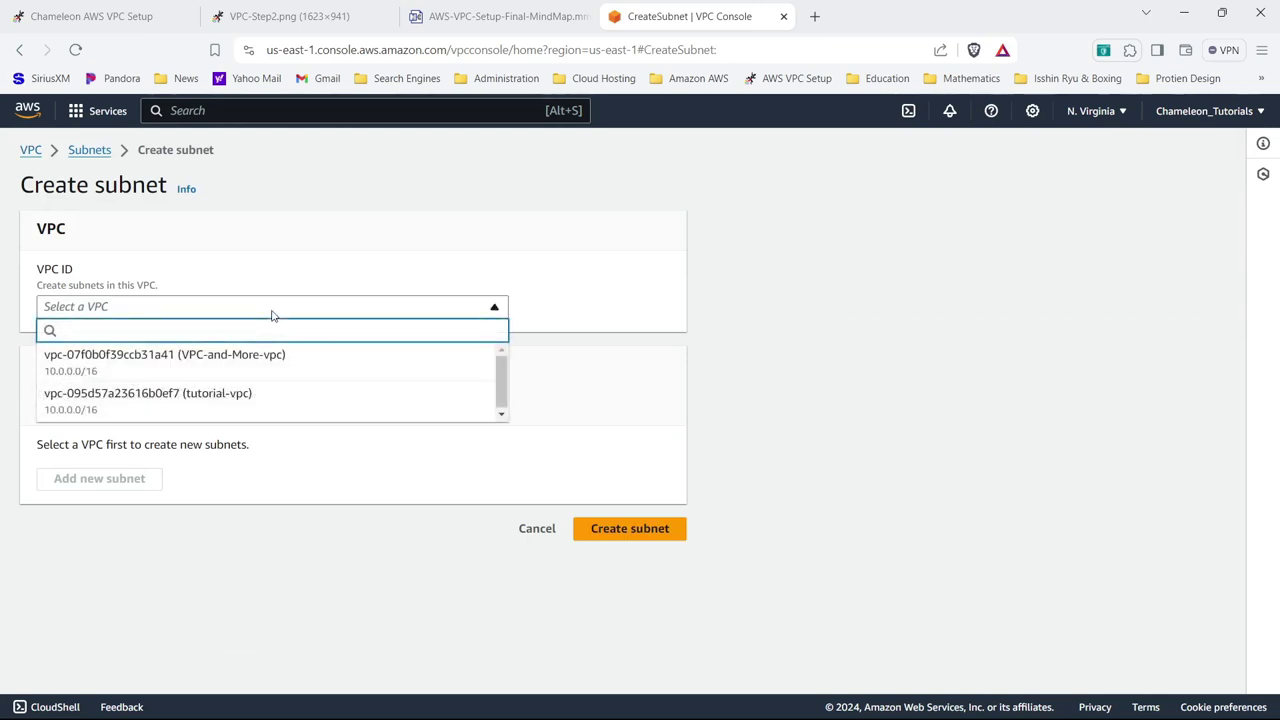
{"action": "left_click", "coordinate": [234, 401]}
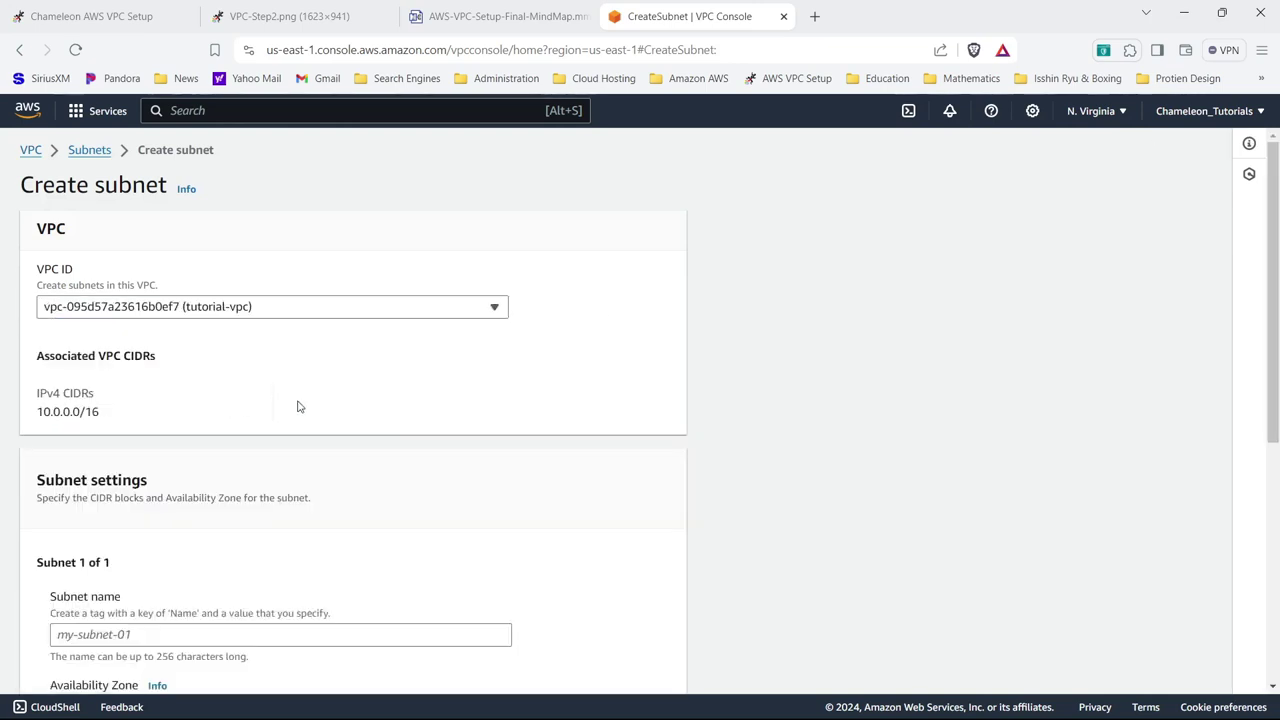
{"action": "left_click_drag", "start_coordinate": [1276, 352], "coordinate": [1276, 483]}
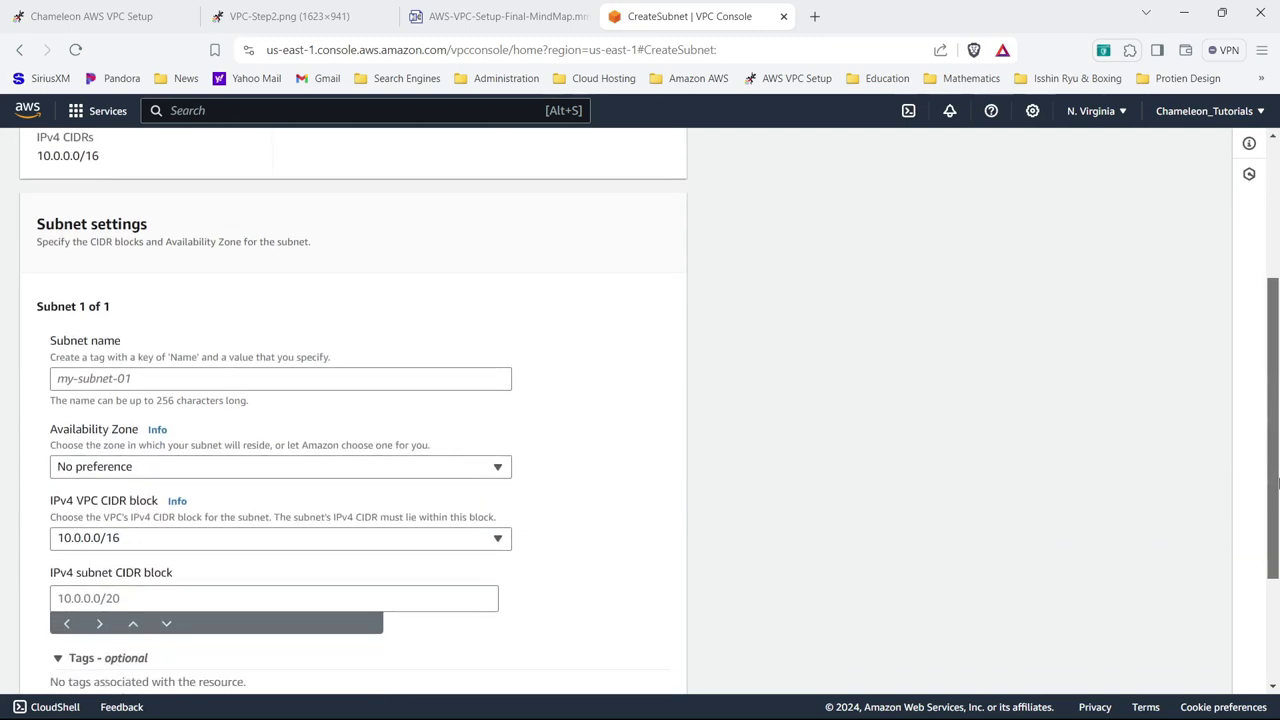
{"action": "left_click", "coordinate": [104, 378]}
{"action": "type", "text": "tutorial-vpc-SUBN-public-us-east-1a"}
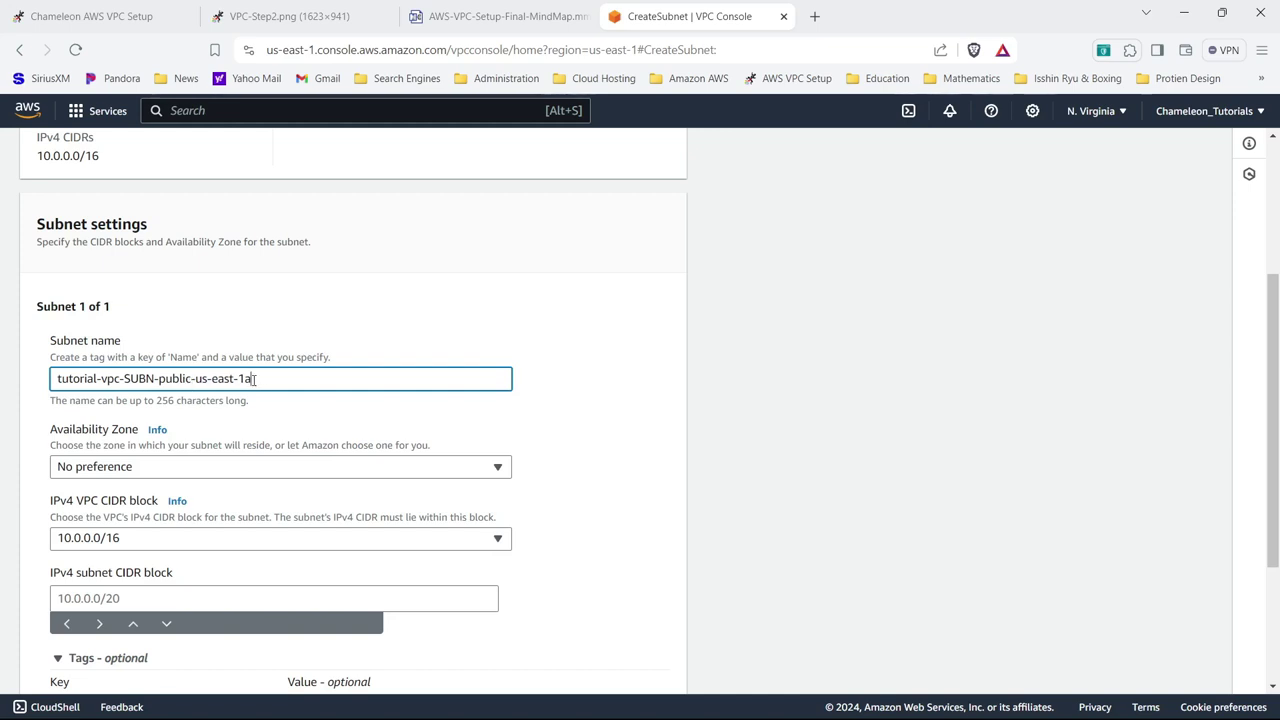
{"action": "left_click", "coordinate": [212, 468]}
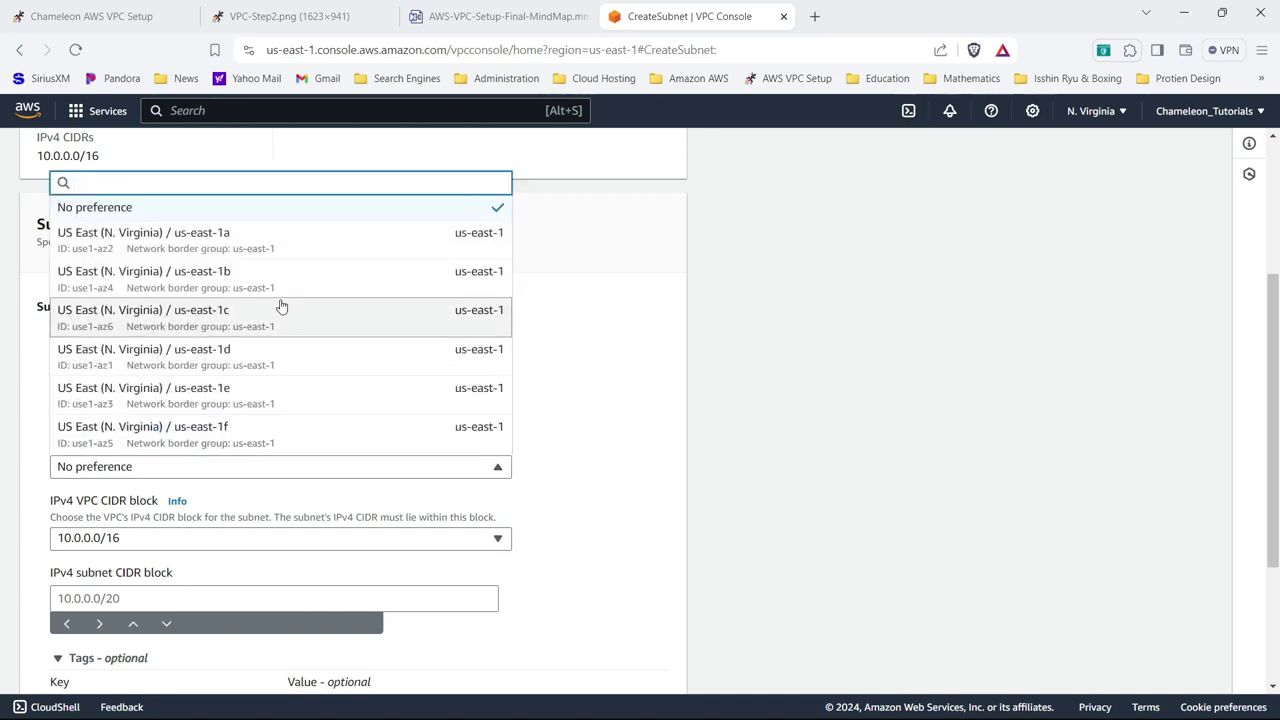
{"action": "left_click", "coordinate": [280, 232]}
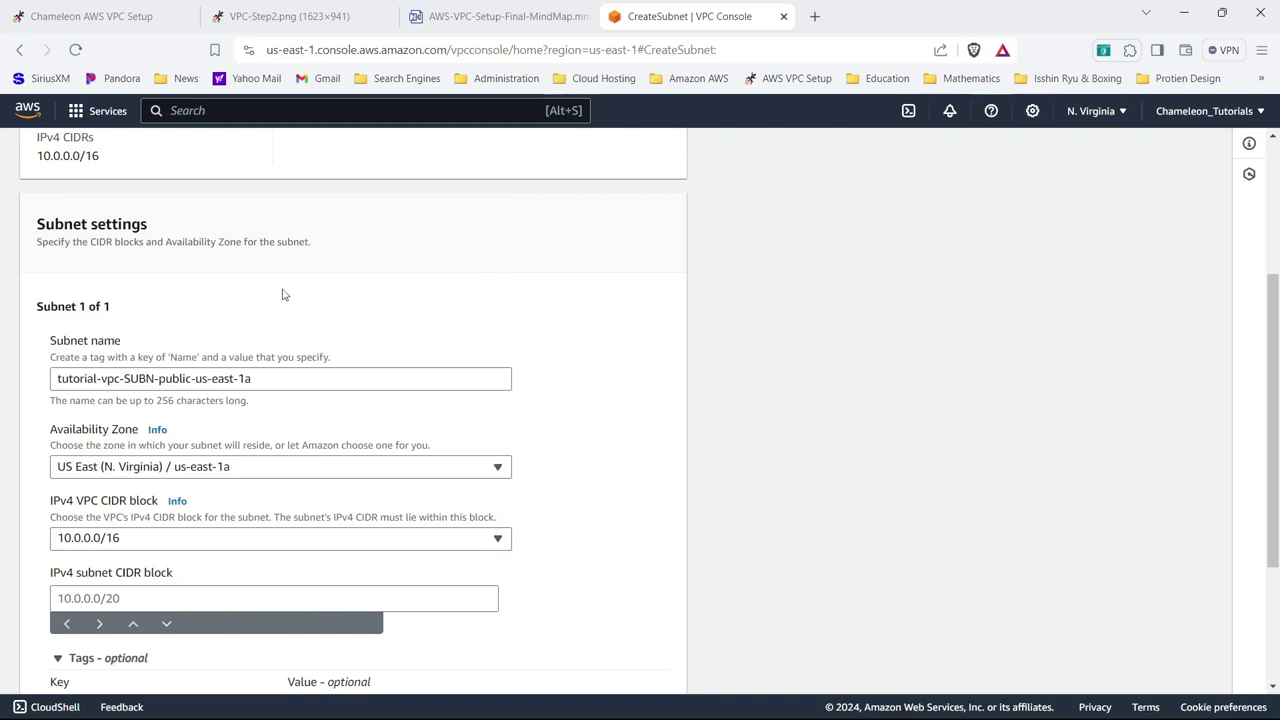
{"action": "left_click", "coordinate": [140, 541]}
{"action": "left_click", "coordinate": [140, 541]}
- Check the public subnet CIDRs in the mind map, set the new subnet's IPv4 CIDR block to 10.0.1.0/24 and create the subnet
{"action": "left_click", "coordinate": [470, 15]}
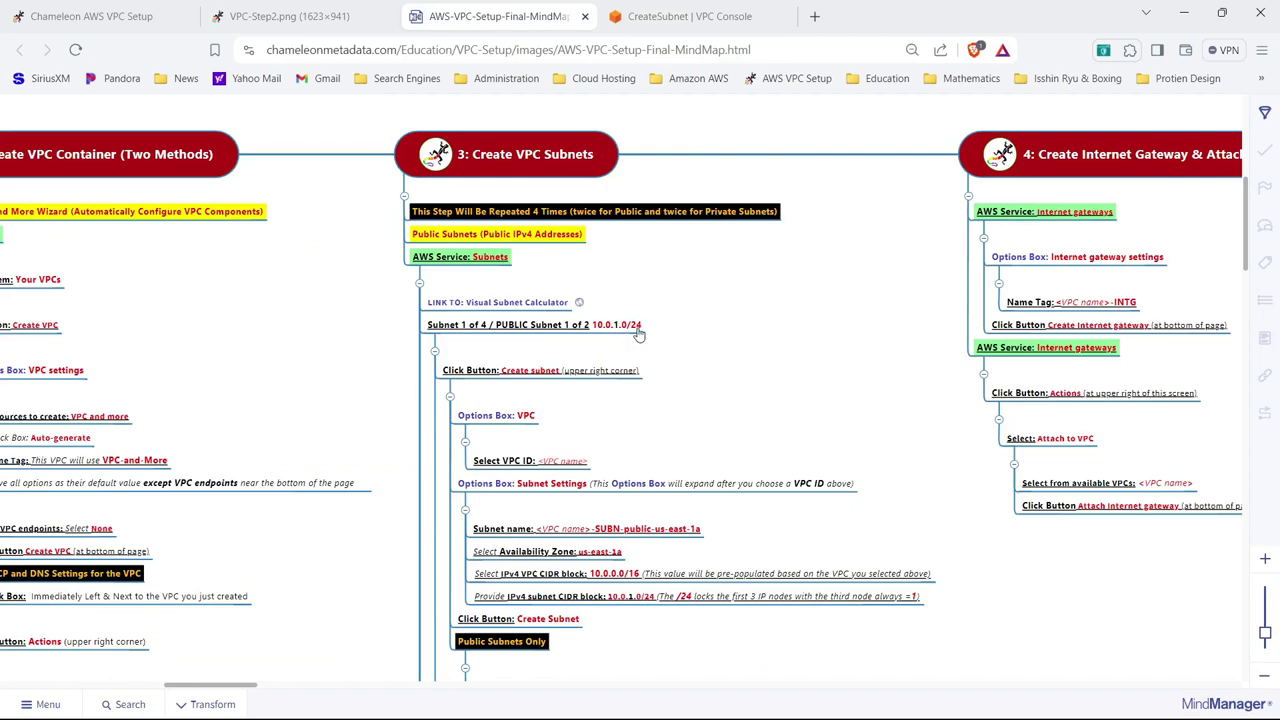
{"action": "left_click_drag", "start_coordinate": [1247, 258], "coordinate": [1249, 399]}
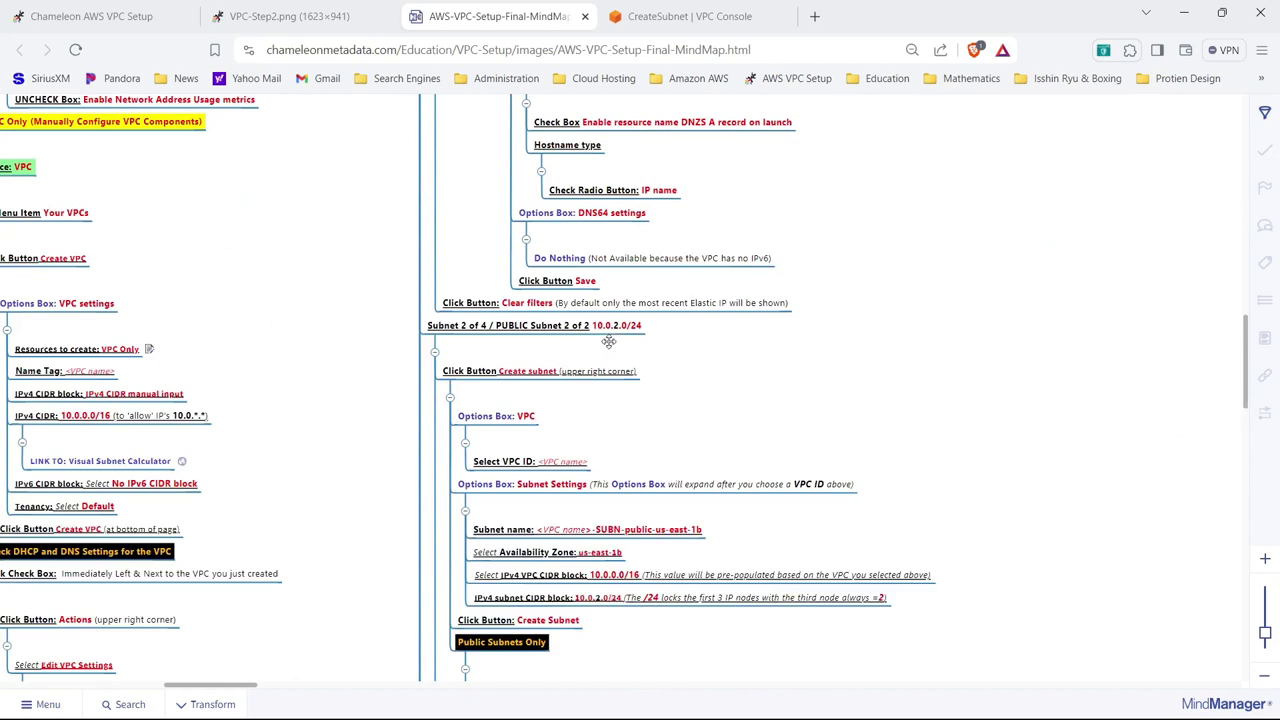
{"action": "left_click", "coordinate": [675, 16]}
{"action": "left_click", "coordinate": [164, 597]}
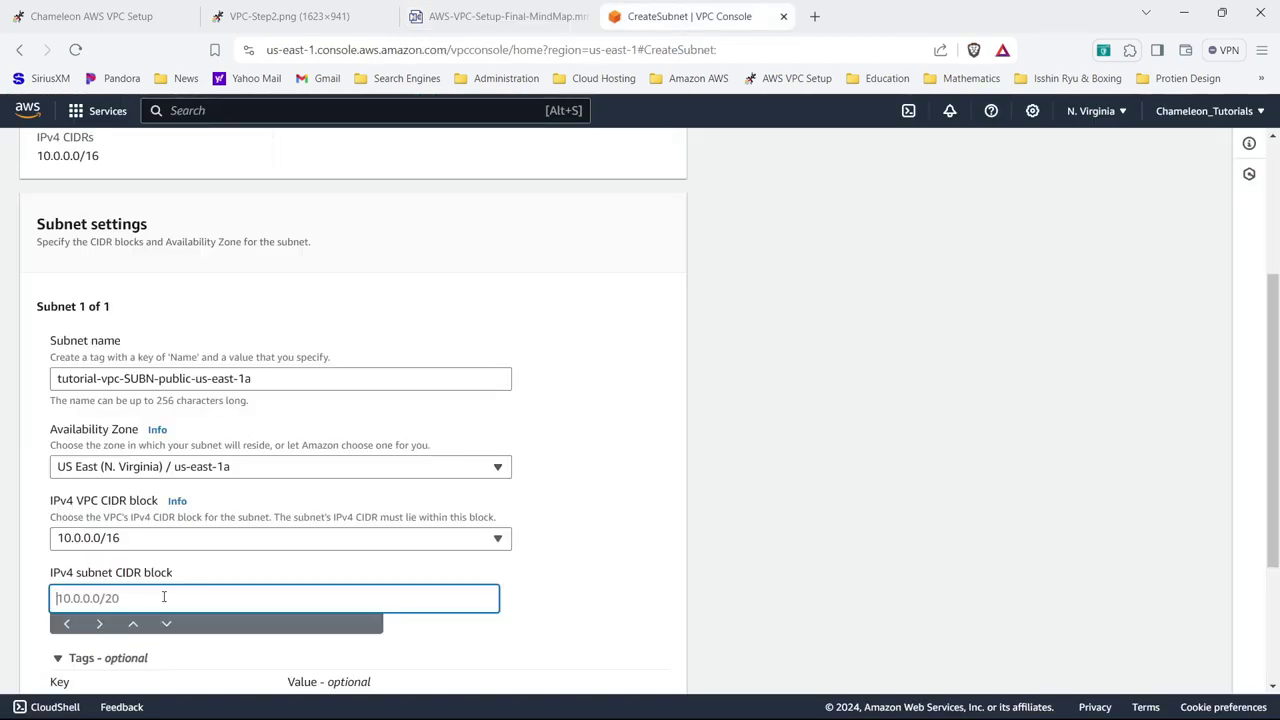
{"action": "type", "text": "10.0.1.0/24"}
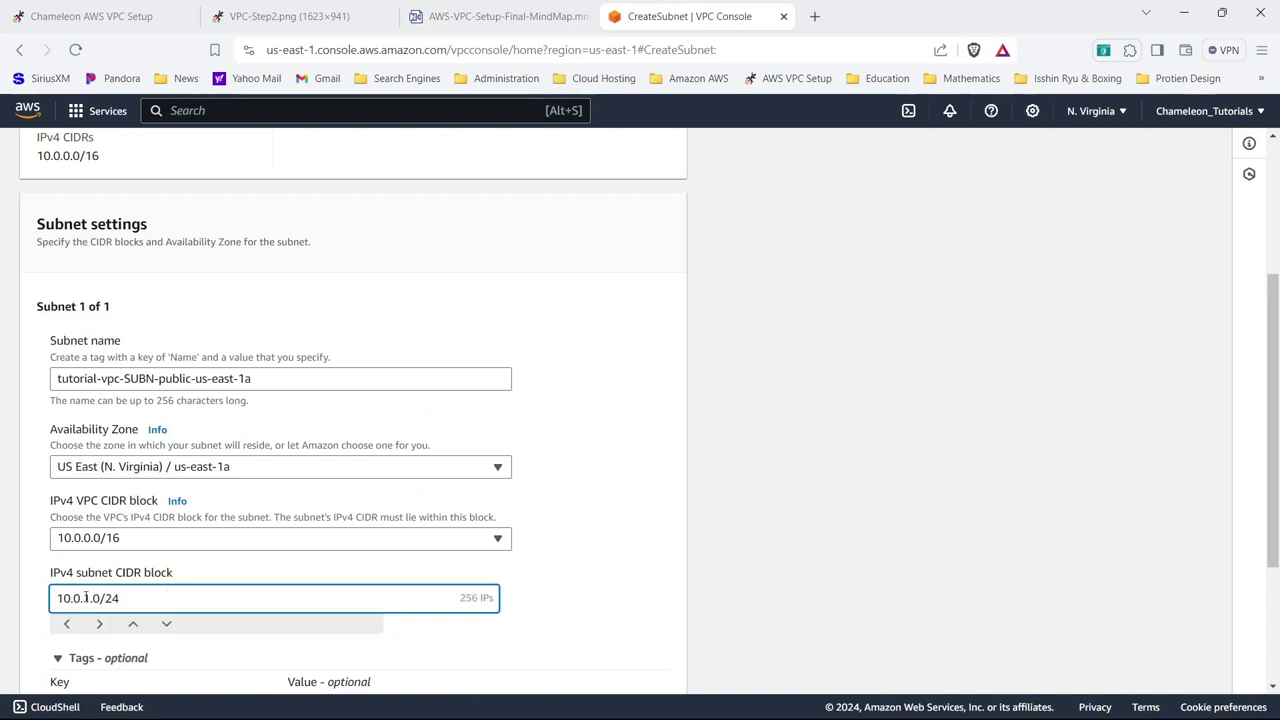
{"action": "left_click_drag", "start_coordinate": [88, 598], "coordinate": [38, 608]}
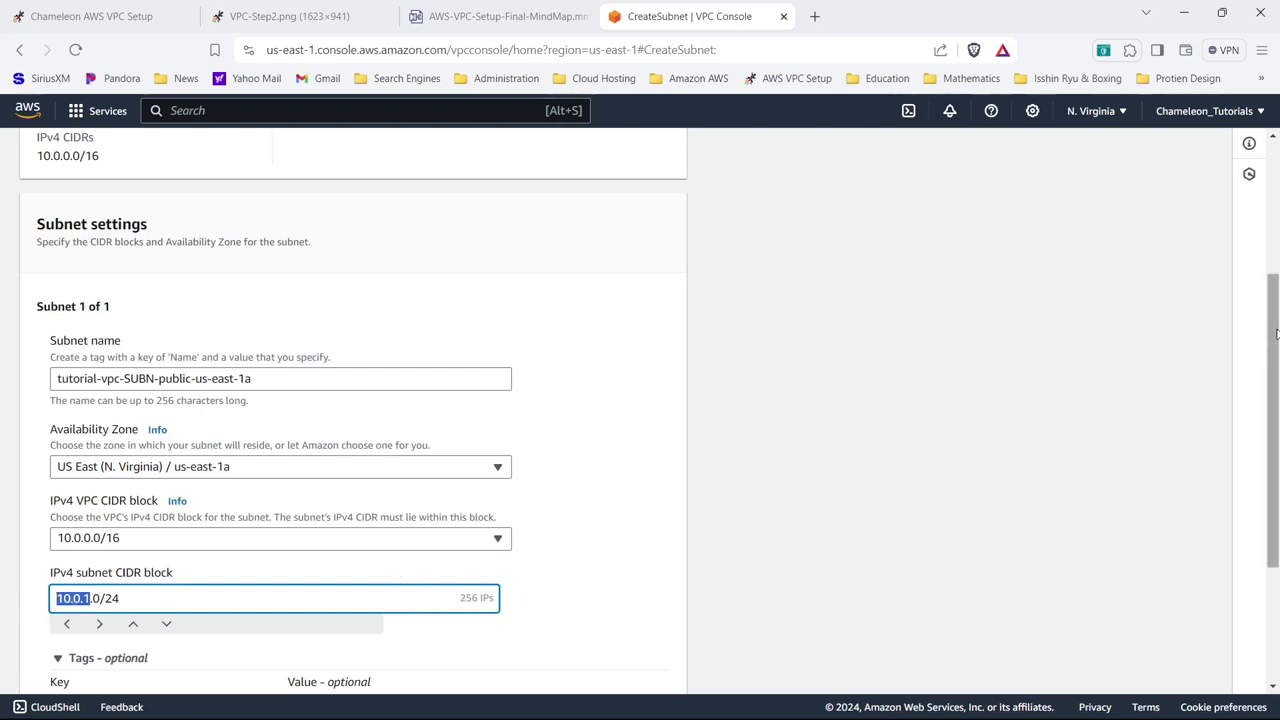
{"action": "scroll", "coordinate": [1126, 484], "scroll_direction": "down", "scroll_amount": 3}
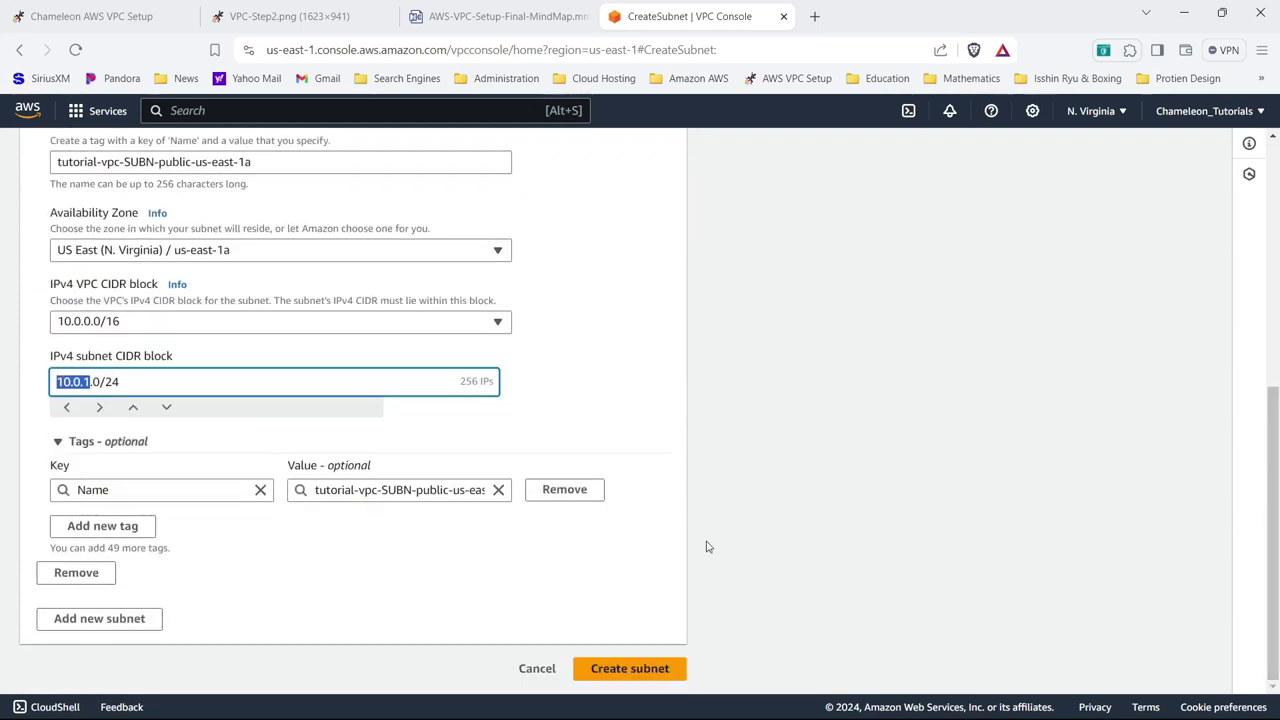
{"action": "left_click", "coordinate": [640, 668]}
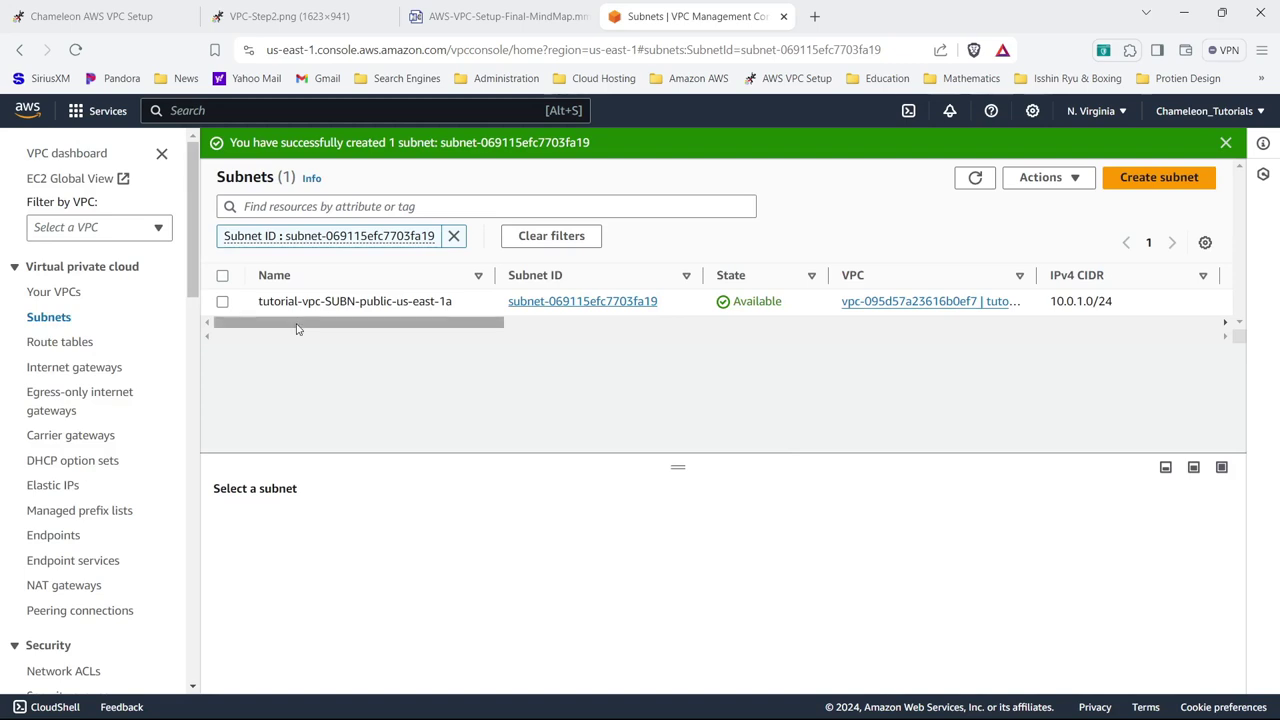
- Enable auto-assign public IPv4 address and resource name DNS A record on launch for tutorial-vpc-SUBN-public-us-east-1a, and save the settings
{"action": "left_click", "coordinate": [222, 302]}
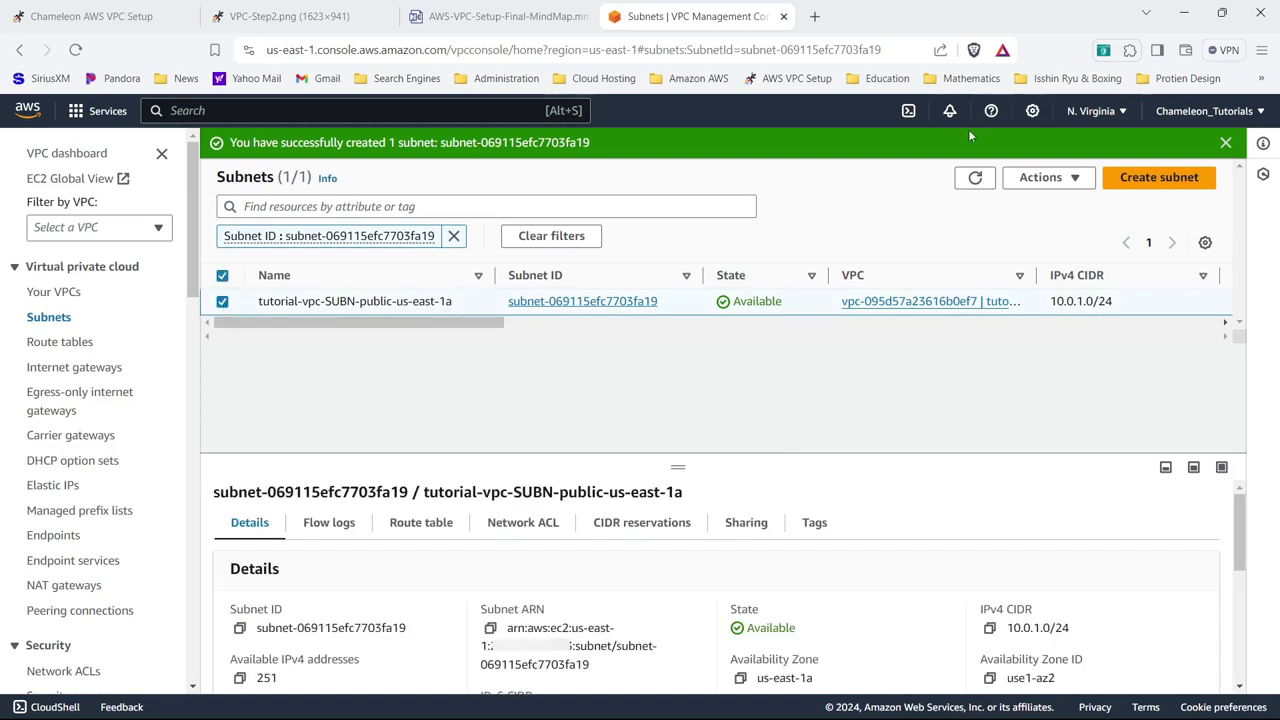
{"action": "left_click", "coordinate": [1040, 177]}
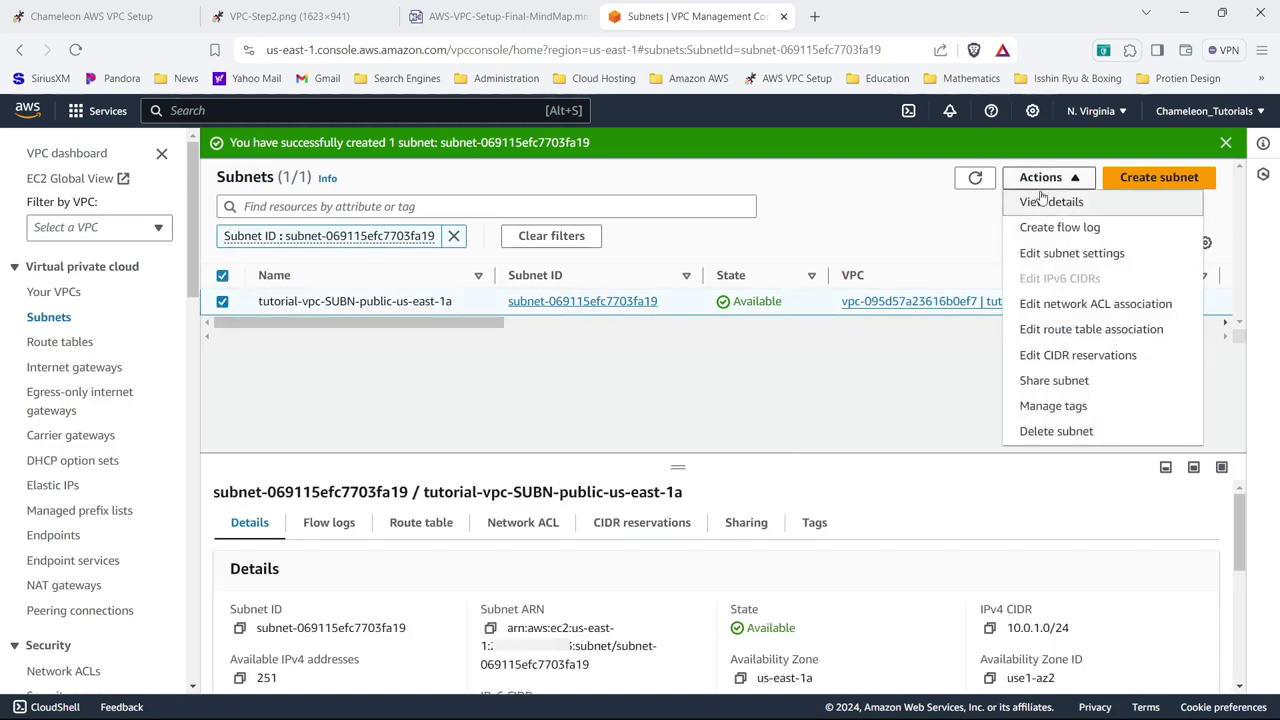
{"action": "left_click", "coordinate": [1044, 255]}
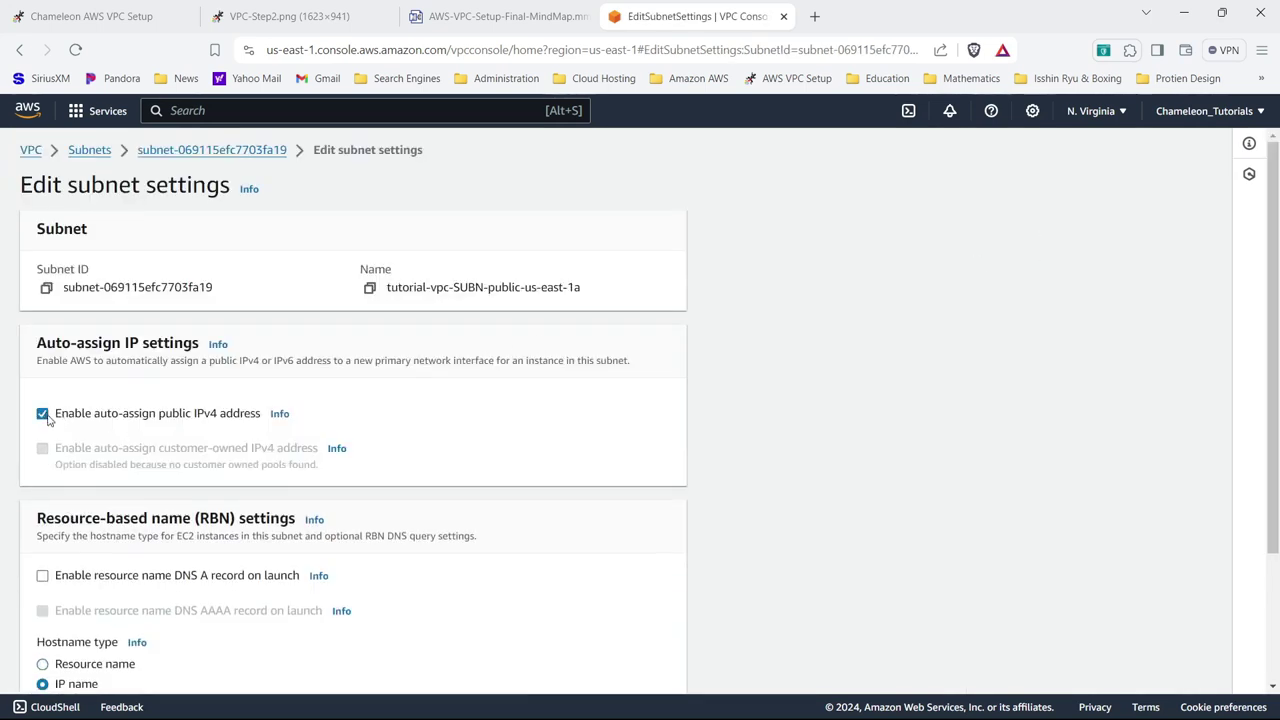
{"action": "left_click", "coordinate": [43, 578]}
{"action": "left_click_drag", "start_coordinate": [1273, 549], "coordinate": [1273, 675]}
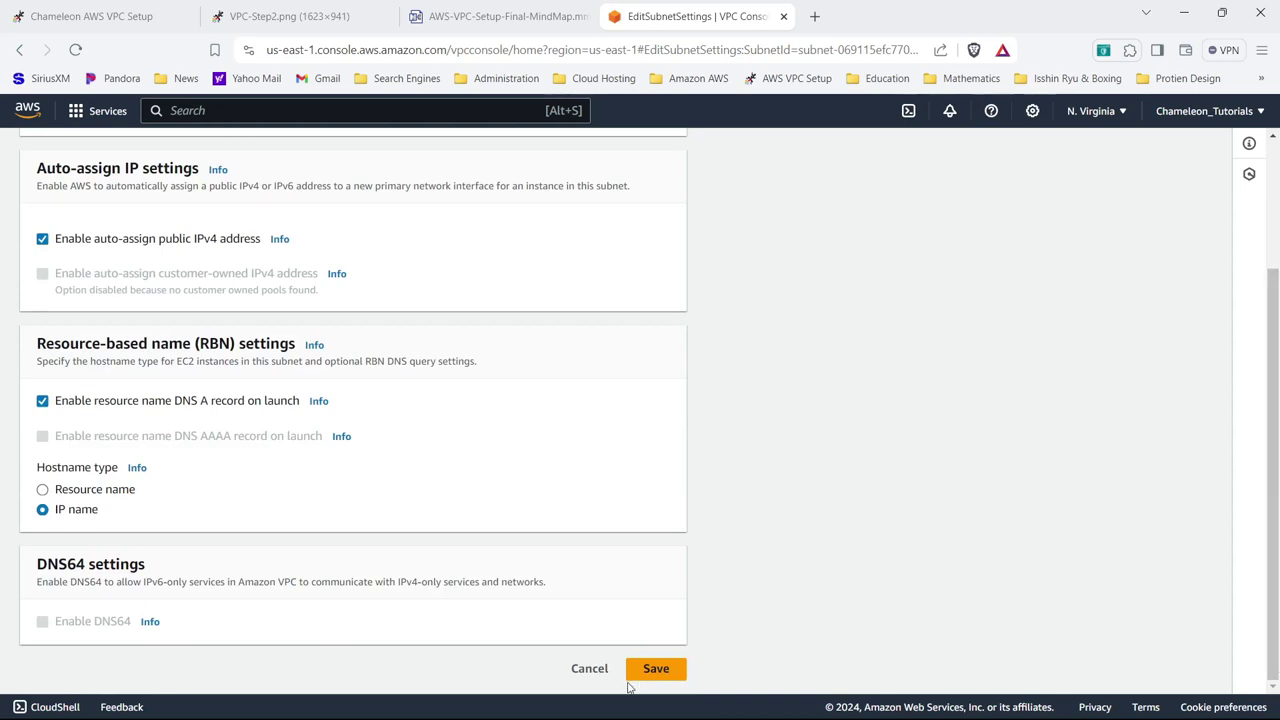
{"action": "left_click", "coordinate": [684, 665]}
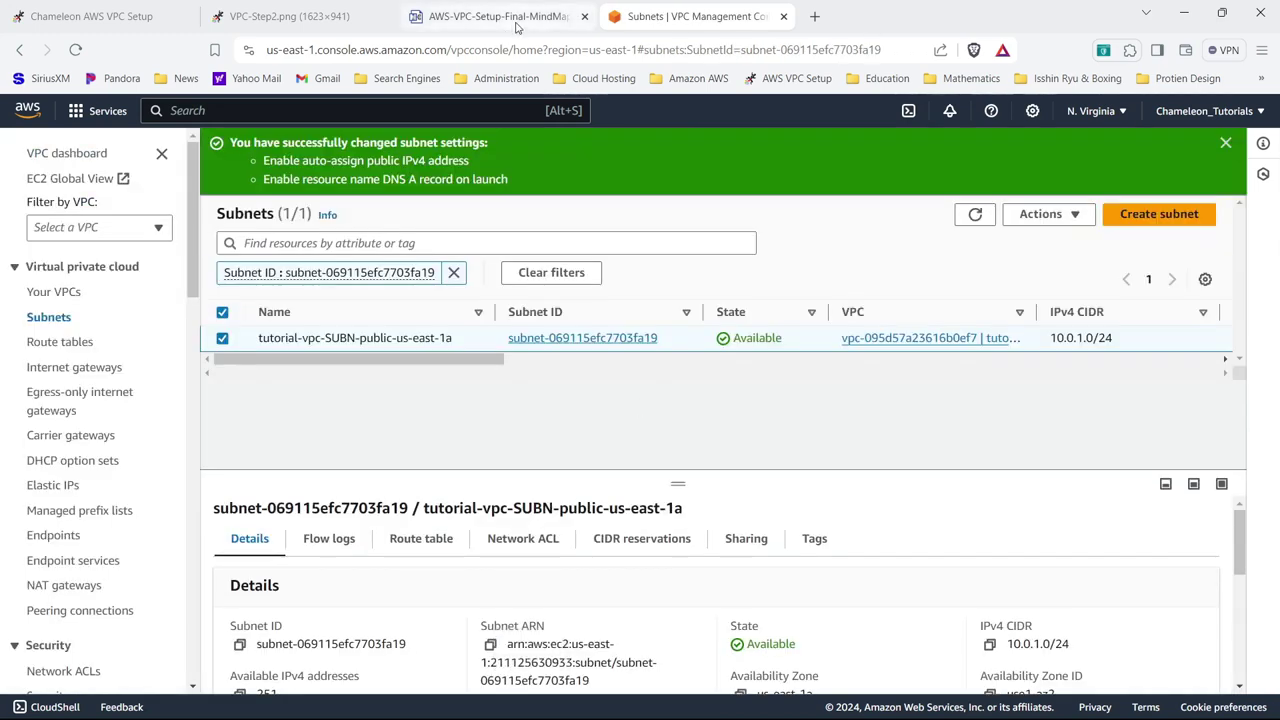
- Check the mind map's settings for public subnet 2 of 2, return to the subnet list and dismiss the success notice
{"action": "left_click", "coordinate": [512, 20]}
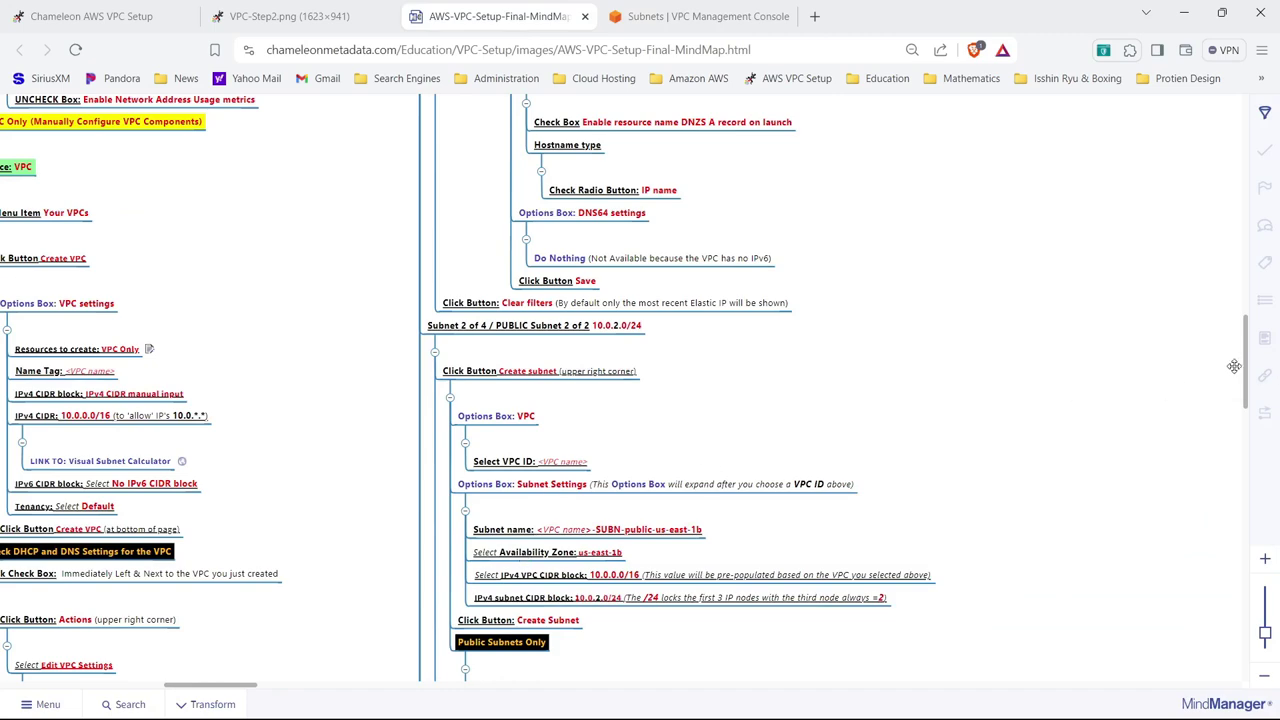
{"action": "left_click_drag", "start_coordinate": [1247, 369], "coordinate": [1272, 427]}
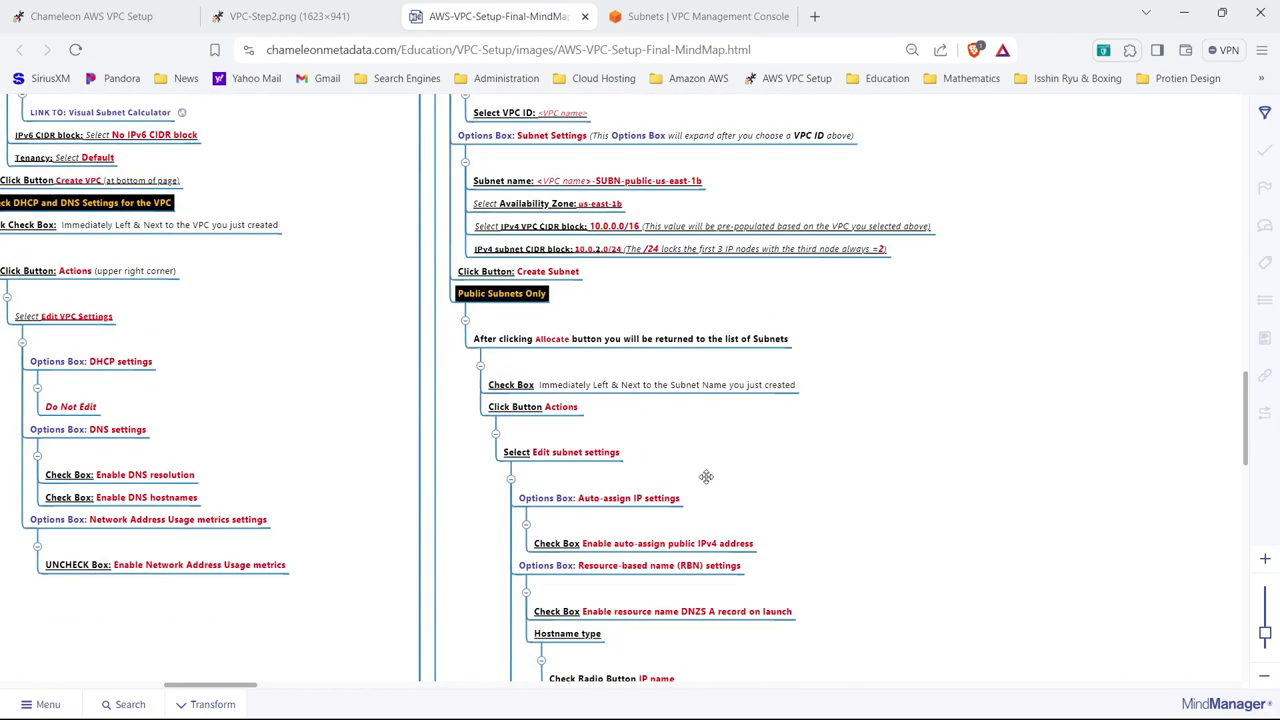
{"action": "left_click", "coordinate": [695, 18]}
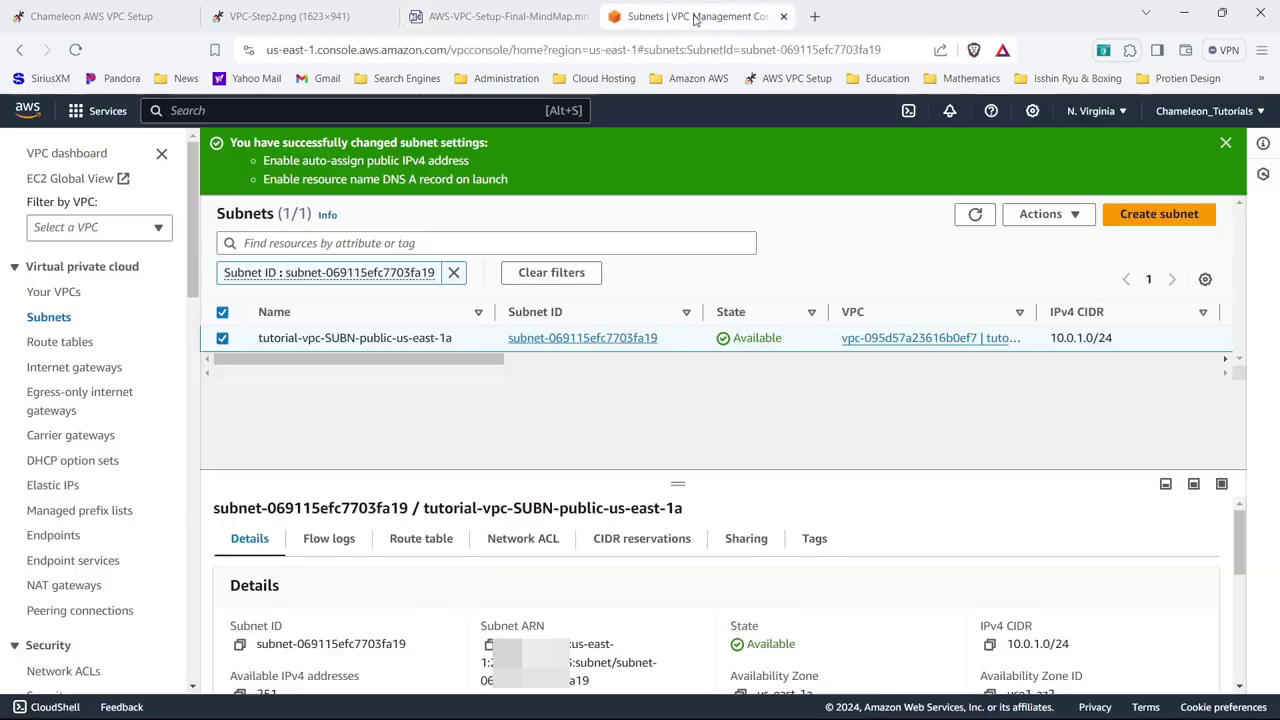
{"action": "left_click", "coordinate": [1227, 144]}
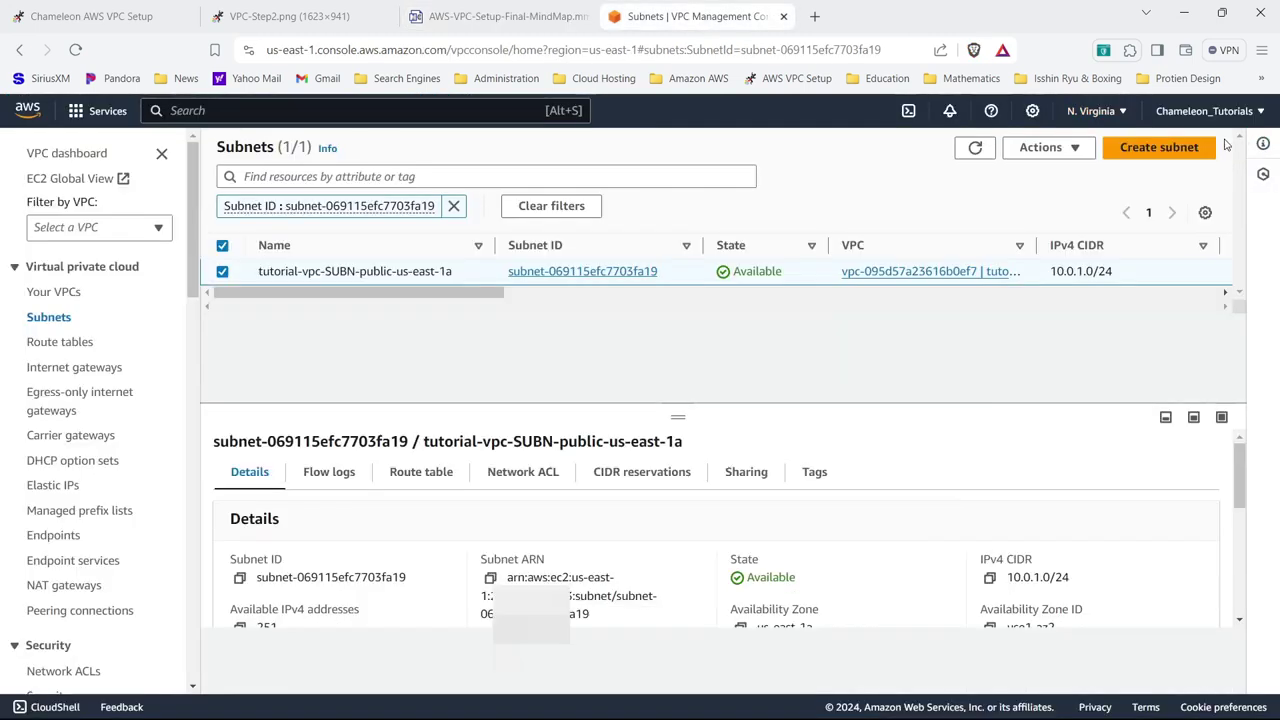
- Start creating subnets in tutorial-vpc and add two more subnet entries for a total of three
{"action": "left_click", "coordinate": [1122, 157]}
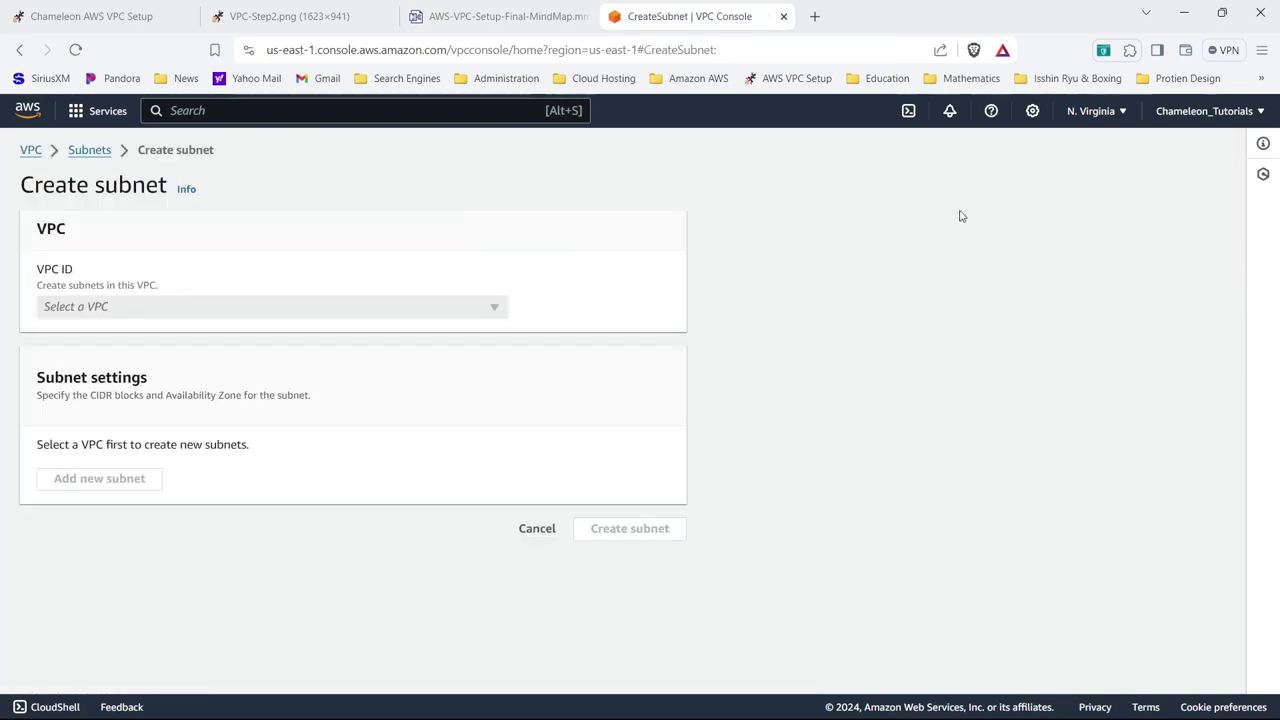
{"action": "left_click", "coordinate": [186, 307]}
{"action": "left_click", "coordinate": [181, 410]}
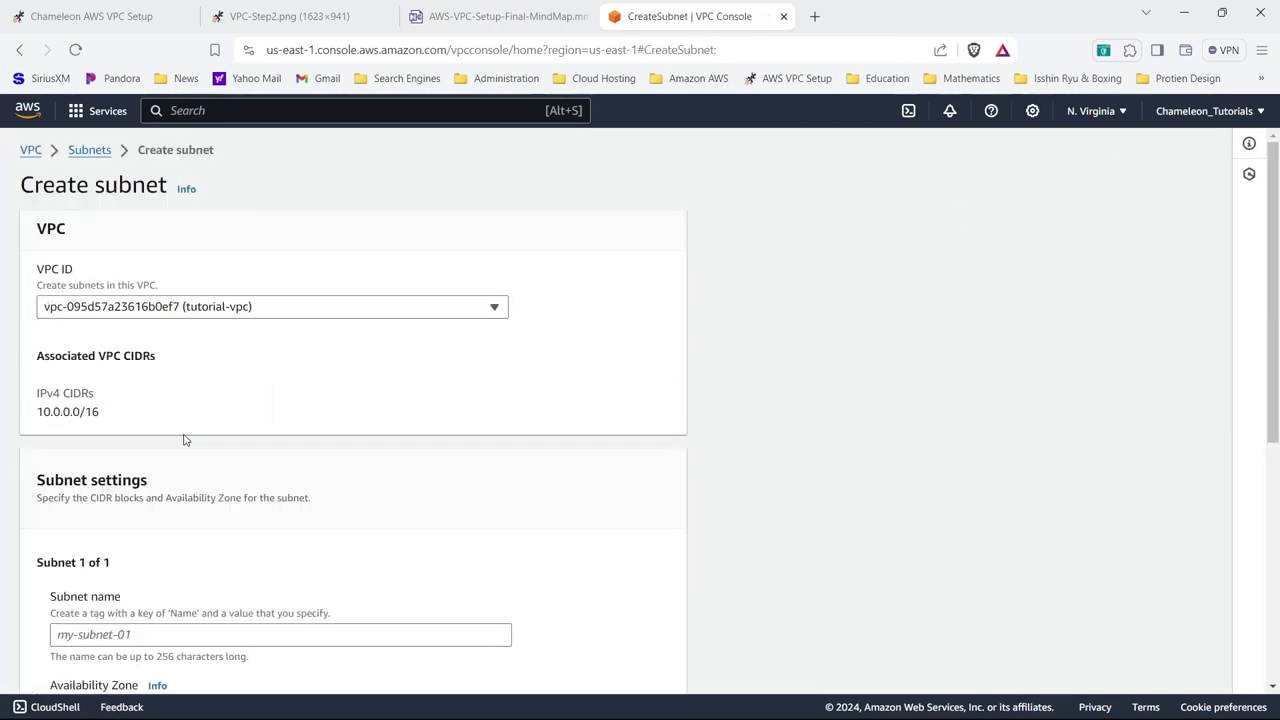
{"action": "left_click_drag", "start_coordinate": [1270, 407], "coordinate": [1270, 645]}
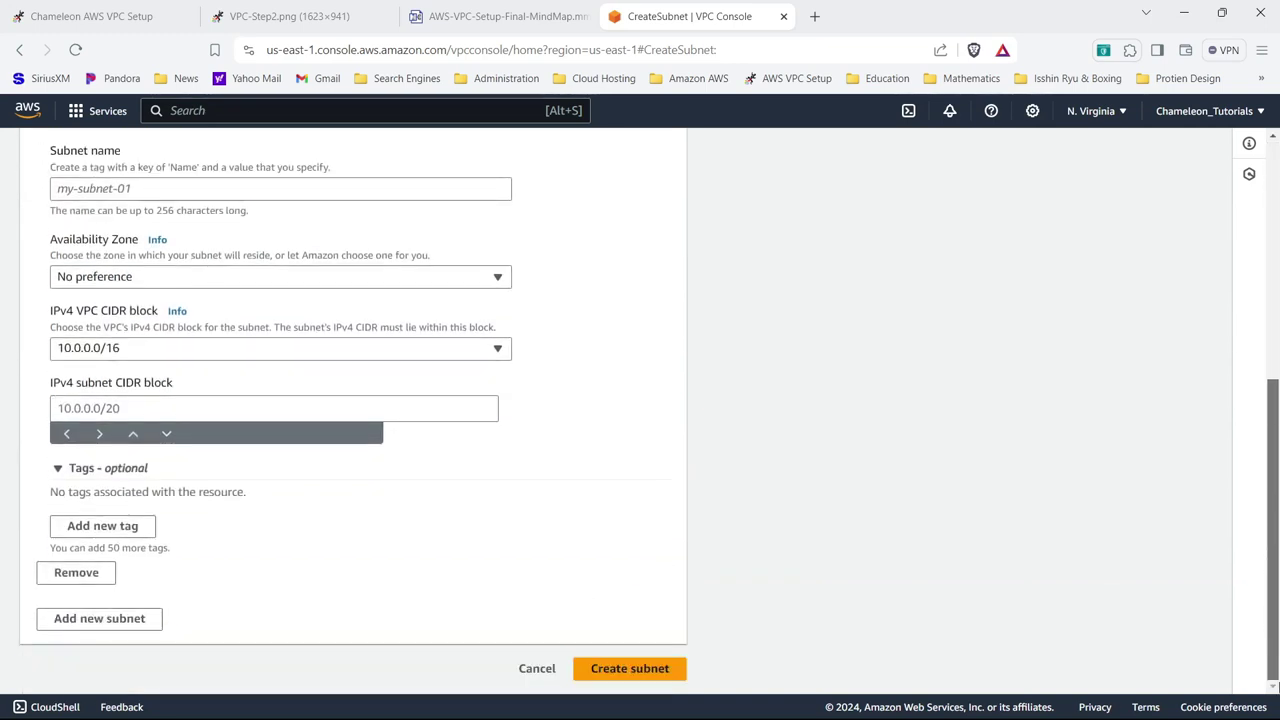
{"action": "left_click", "coordinate": [88, 619]}
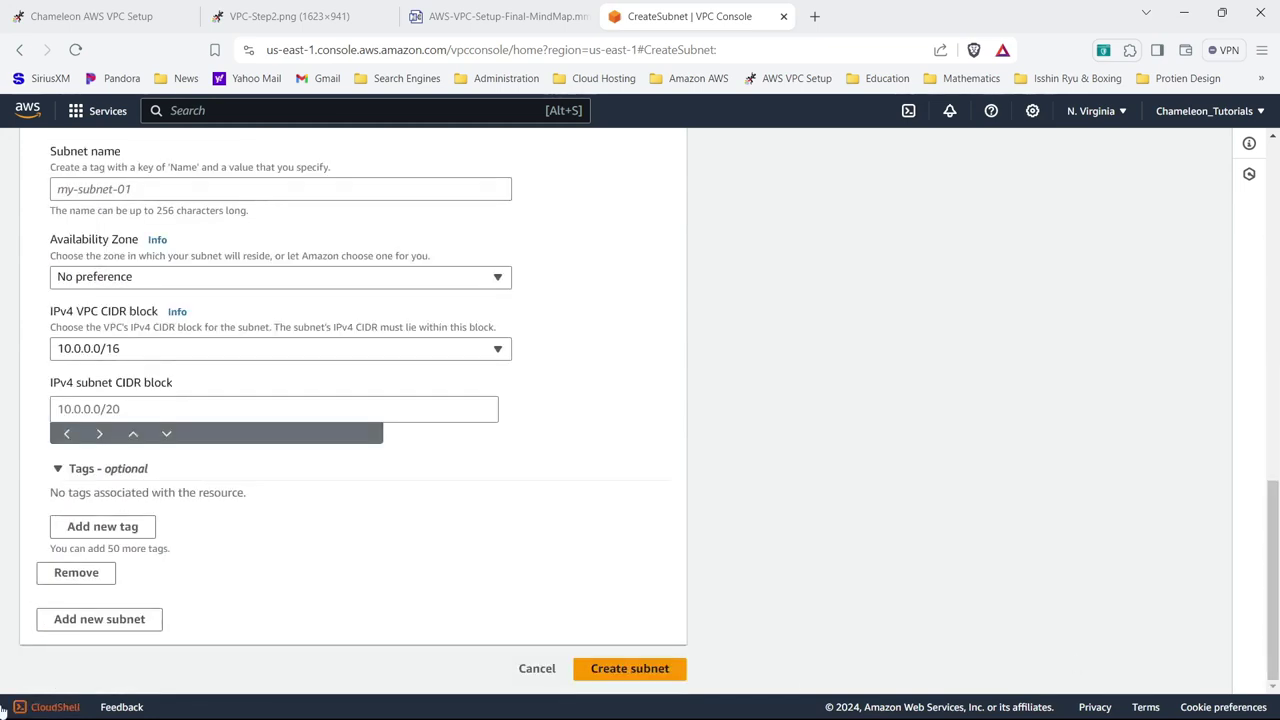
{"action": "left_click", "coordinate": [95, 620]}
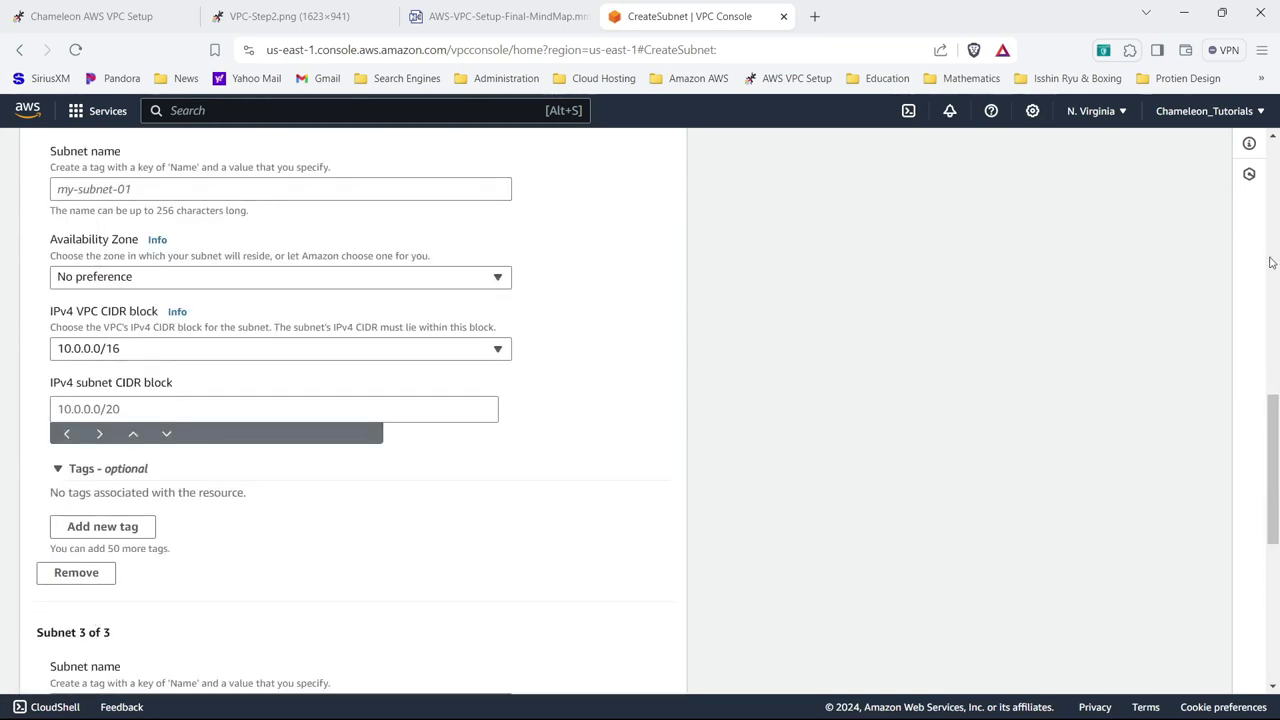
- Define subnet 1 as tutorial-vpc-SUBN-public-us-east-1b in availability zone us-east-1b with IPv4 subnet CIDR block 10.0.2.0/24
{"action": "left_click_drag", "start_coordinate": [1270, 474], "coordinate": [1275, 378]}
{"action": "scroll", "coordinate": [1275, 378], "scroll_direction": "up", "scroll_amount": 4}
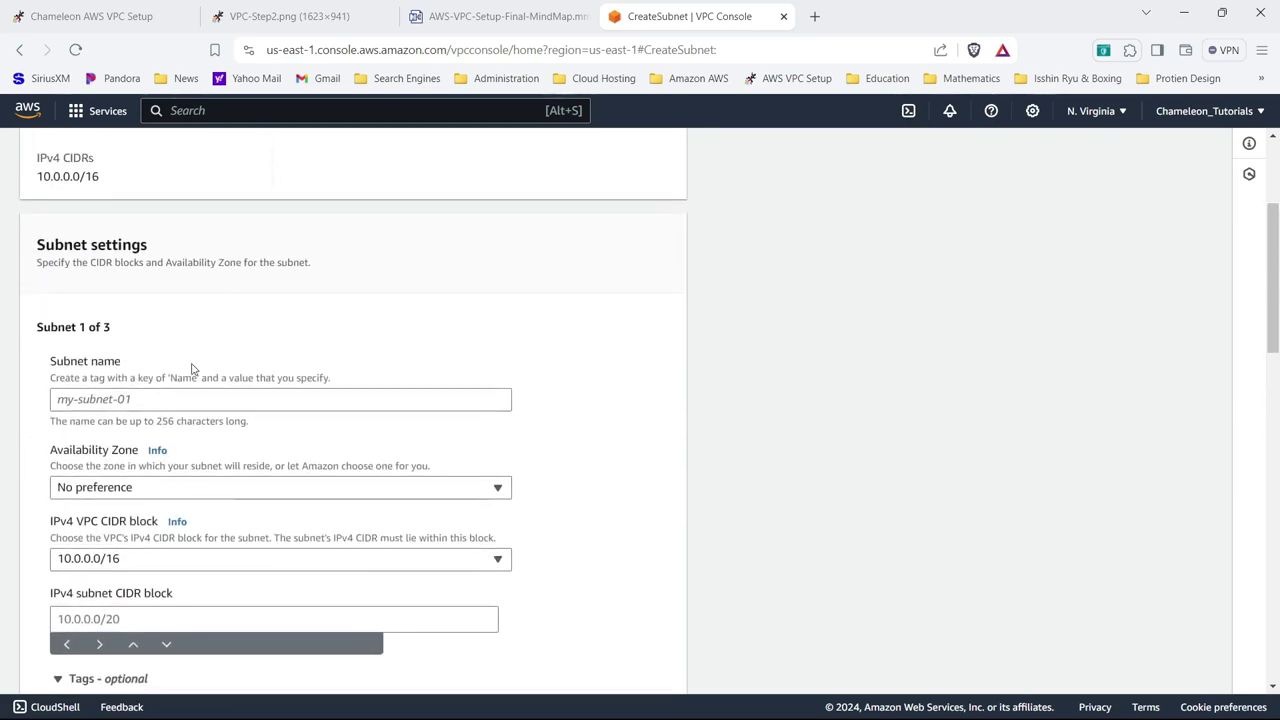
{"action": "left_click", "coordinate": [195, 403]}
{"action": "type", "text": "tutorial-vpc-SUBN-public-us-east-1a"}
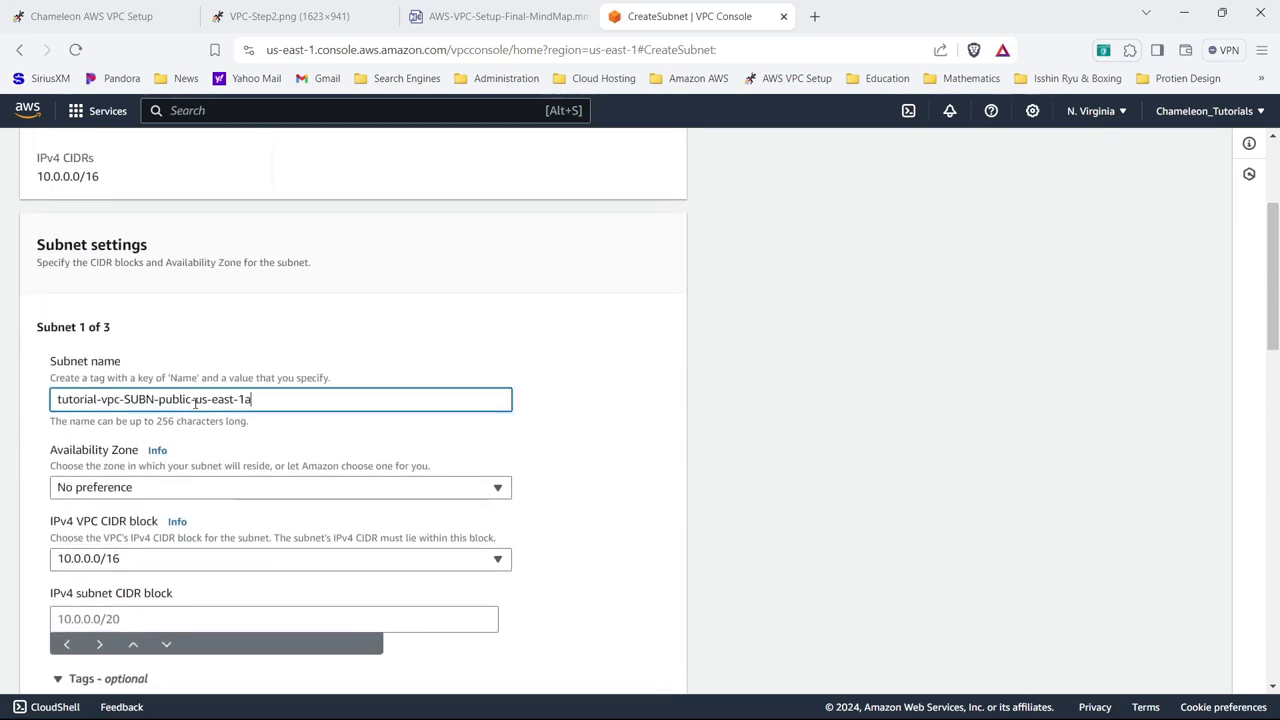
{"action": "key", "text": "BackSpace"}
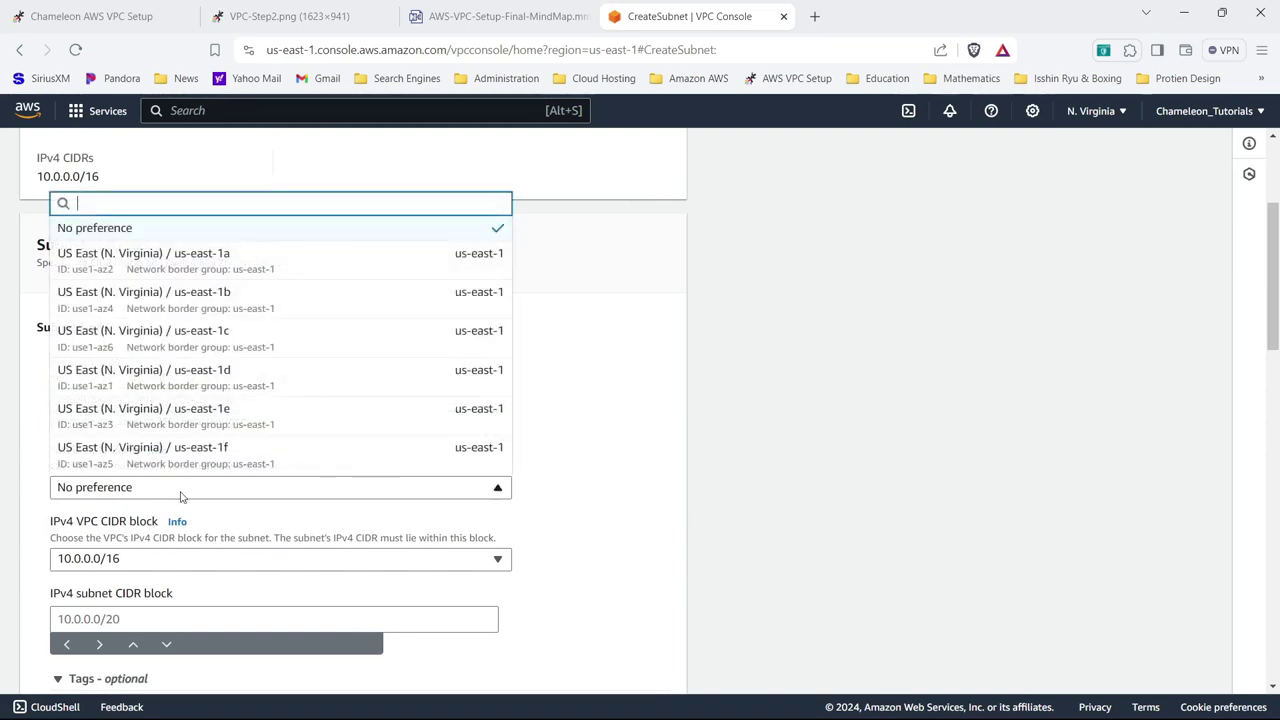
{"action": "left_click", "coordinate": [309, 298]}
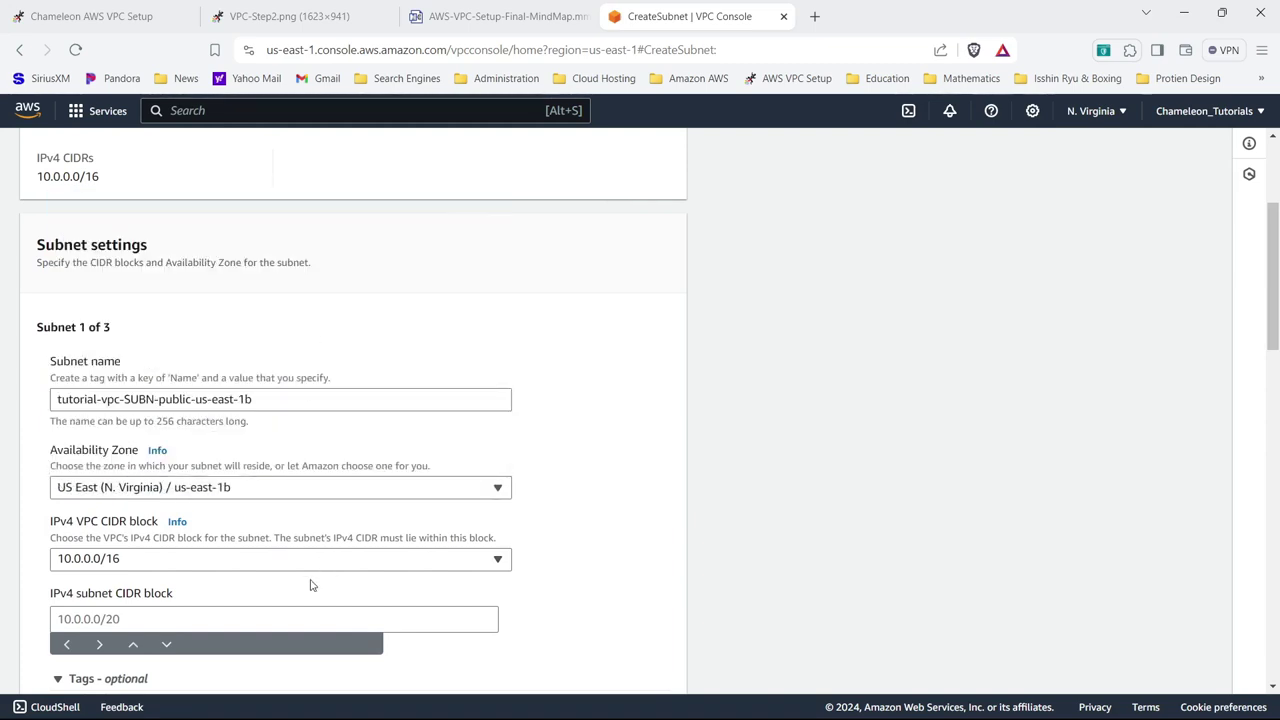
{"action": "left_click", "coordinate": [288, 624]}
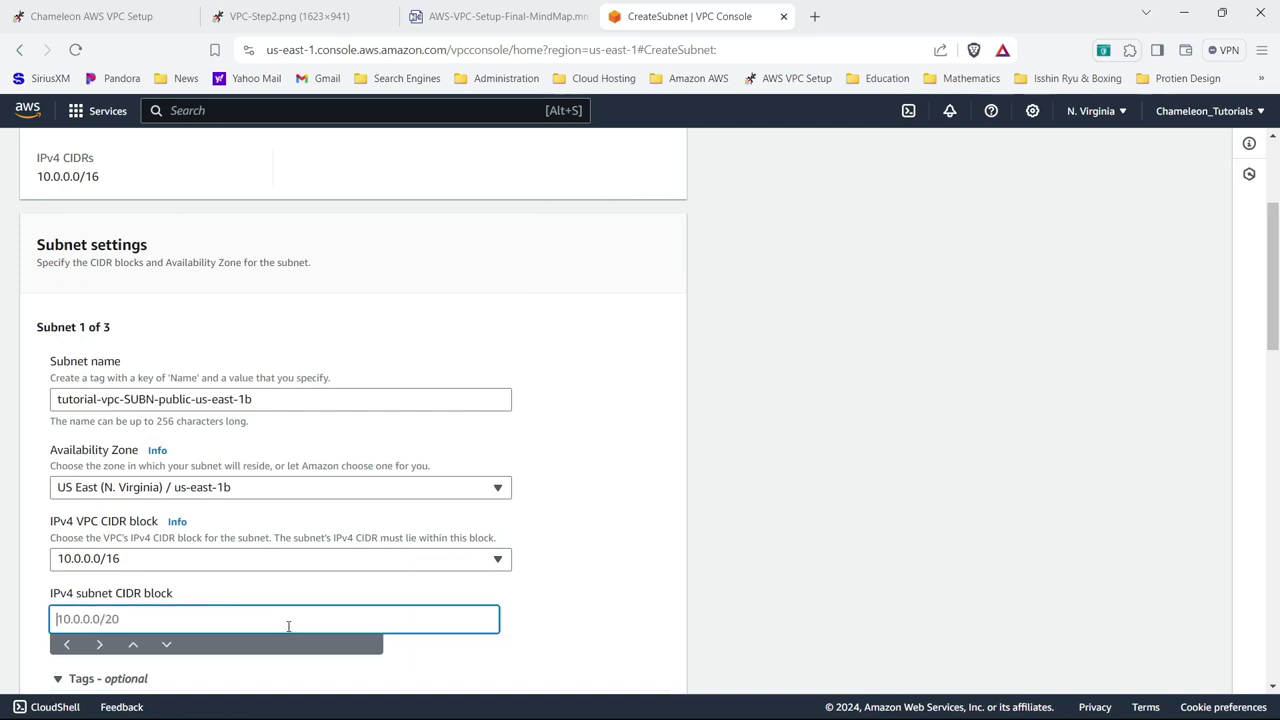
{"action": "type", "text": "10.0.2.0/24"}
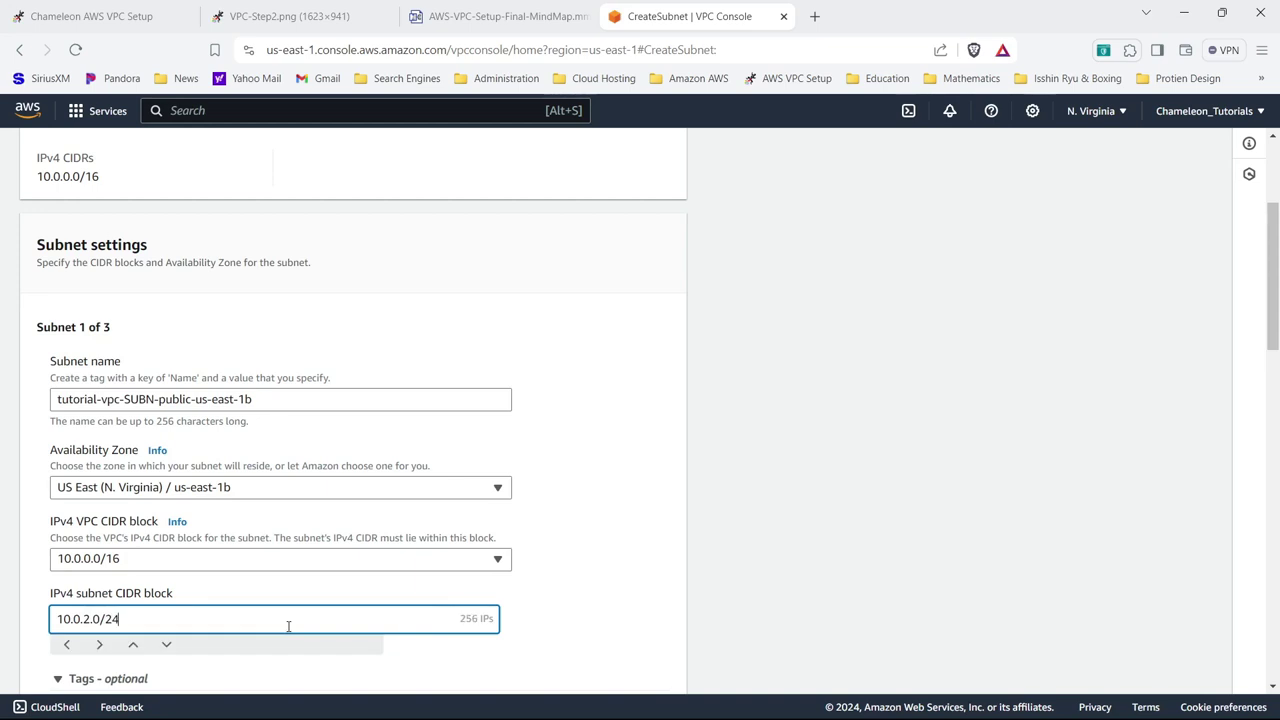
- Name subnet 2 tutorial-vpc-SUBN-private-us-east-1a and copy that name for reuse
{"action": "left_click_drag", "start_coordinate": [1273, 341], "coordinate": [1275, 462]}
{"action": "left_click_drag", "start_coordinate": [177, 487], "coordinate": [181, 474]}
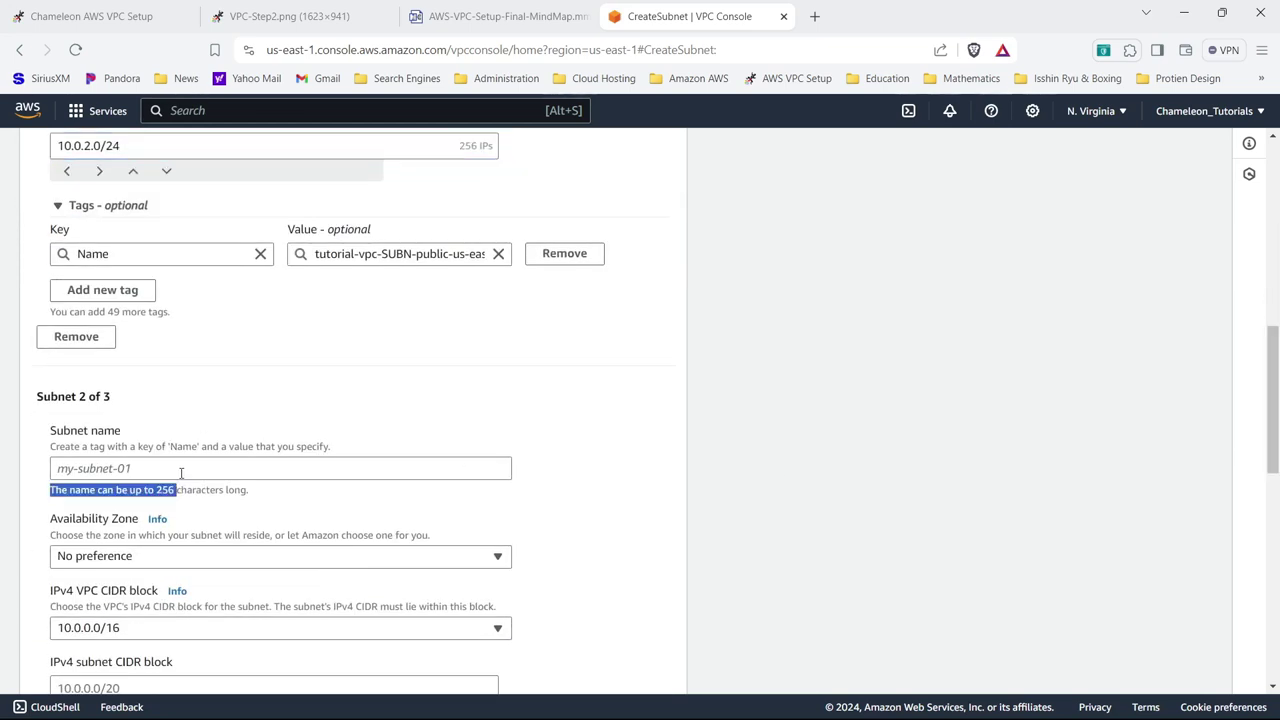
{"action": "left_click", "coordinate": [178, 470]}
{"action": "type", "text": "tutorial-vpc-SUBN-public-us-east-1a"}
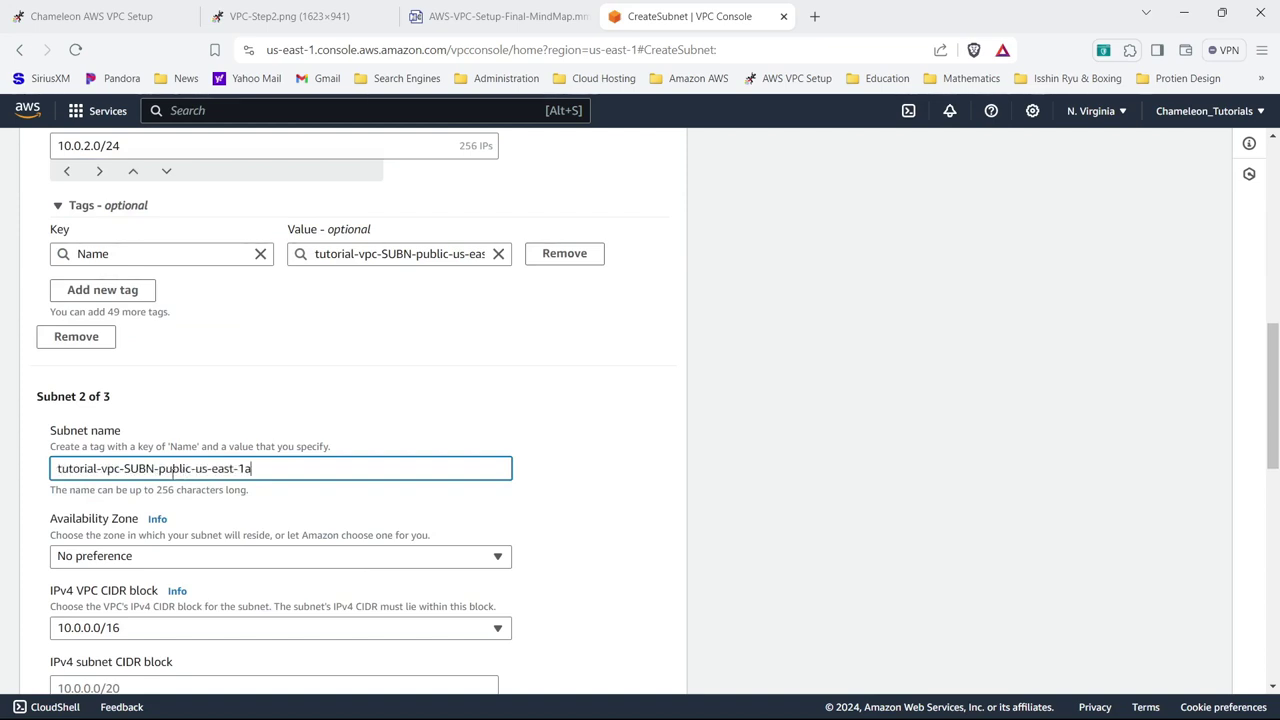
{"action": "left_click_drag", "start_coordinate": [164, 470], "coordinate": [193, 470]}
{"action": "type", "text": "rivate"}
{"action": "left_click_drag", "start_coordinate": [314, 474], "coordinate": [3, 472]}
{"action": "key", "text": "ctrl+c"}
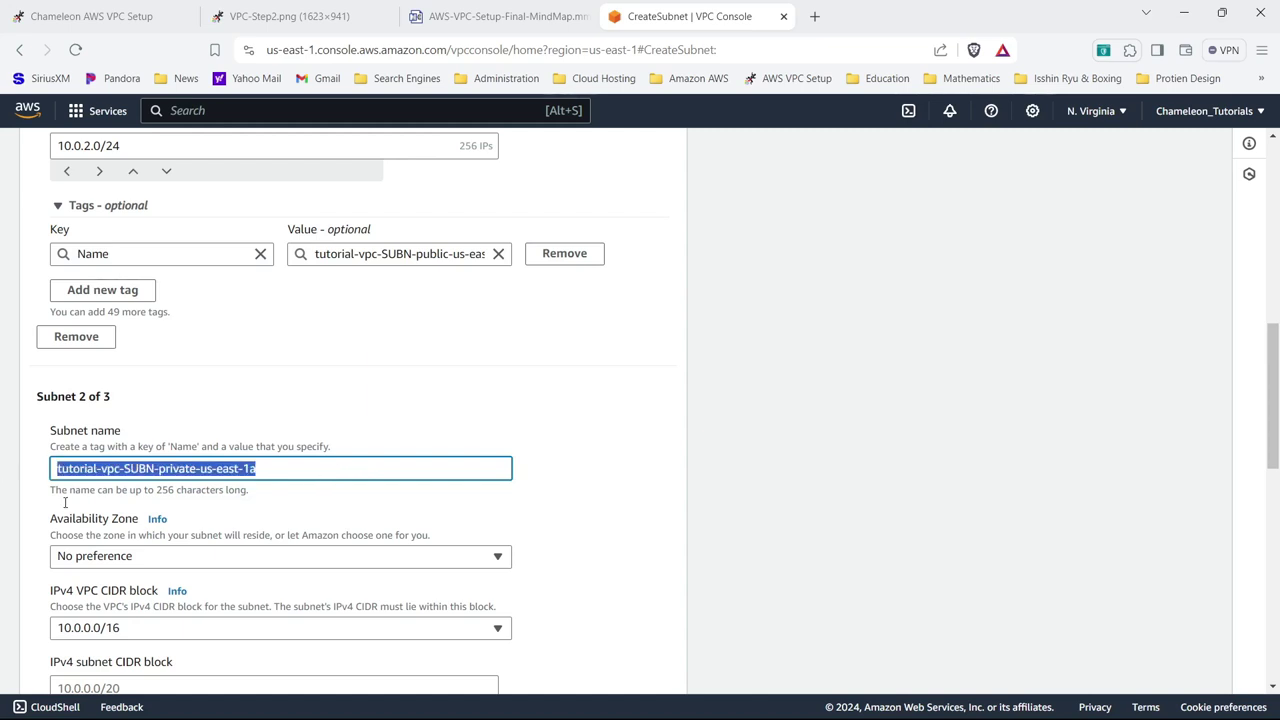
- Set subnet 2's availability zone to us-east-1a and its IPv4 subnet CIDR block to 10.0.3.0/24
{"action": "left_click", "coordinate": [94, 563]}
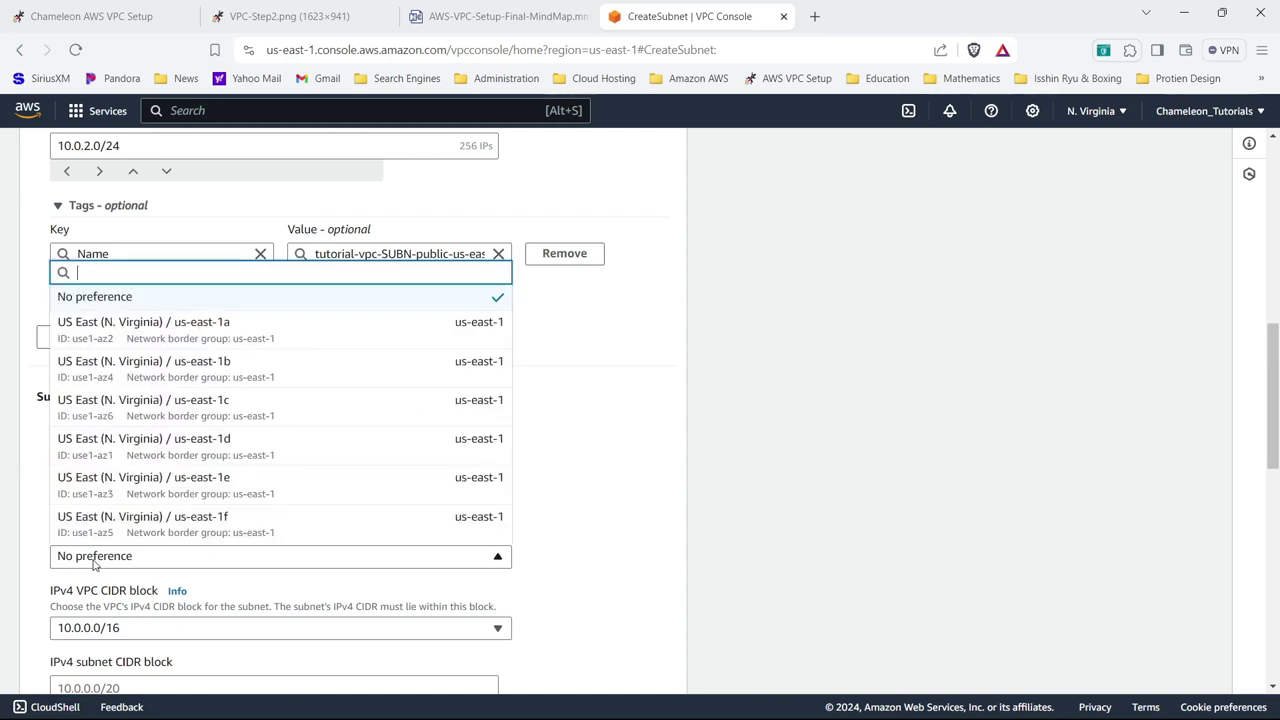
{"action": "left_click", "coordinate": [190, 343]}
{"action": "left_click_drag", "start_coordinate": [1274, 352], "coordinate": [1275, 410]}
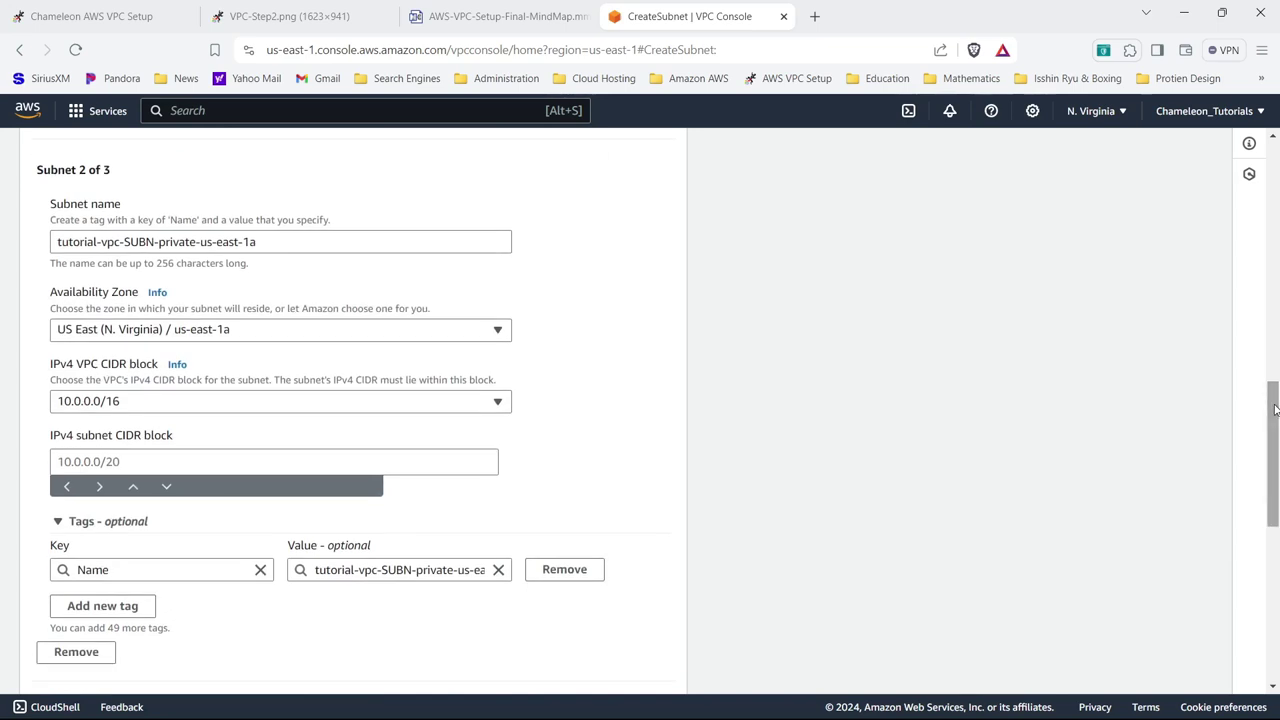
{"action": "left_click", "coordinate": [266, 460]}
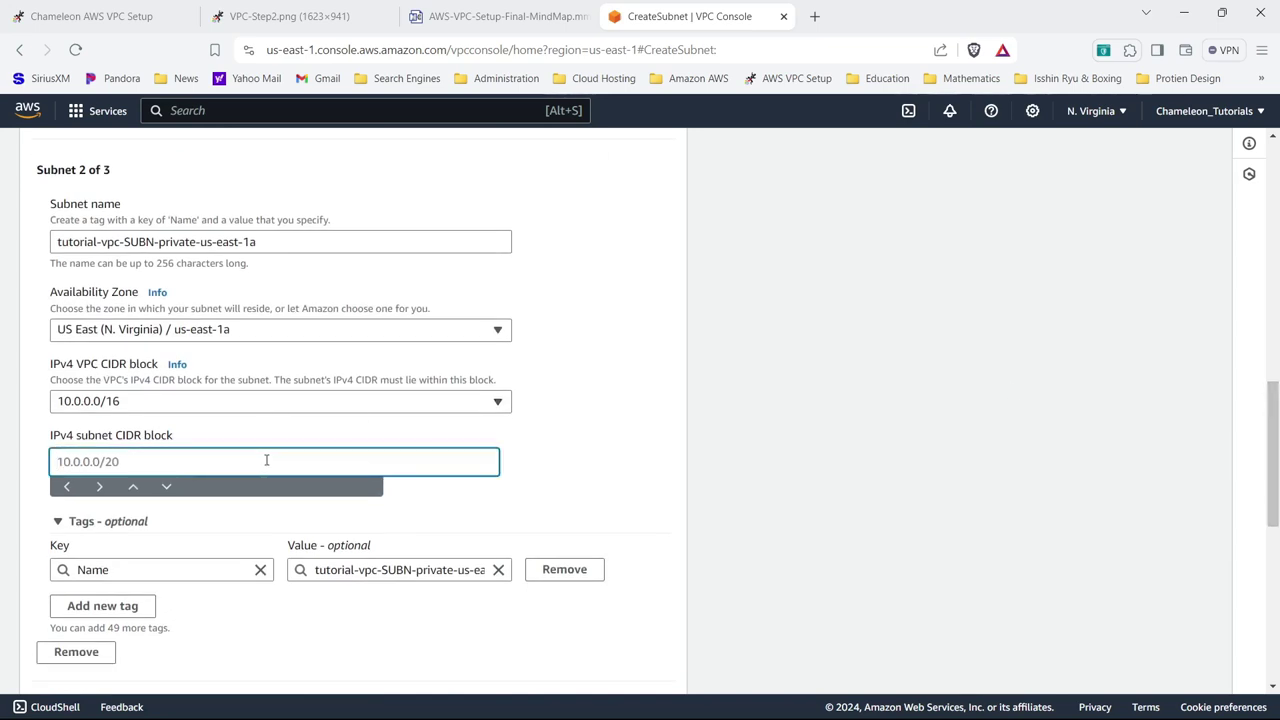
{"action": "type", "text": "10.0.3.0/24"}
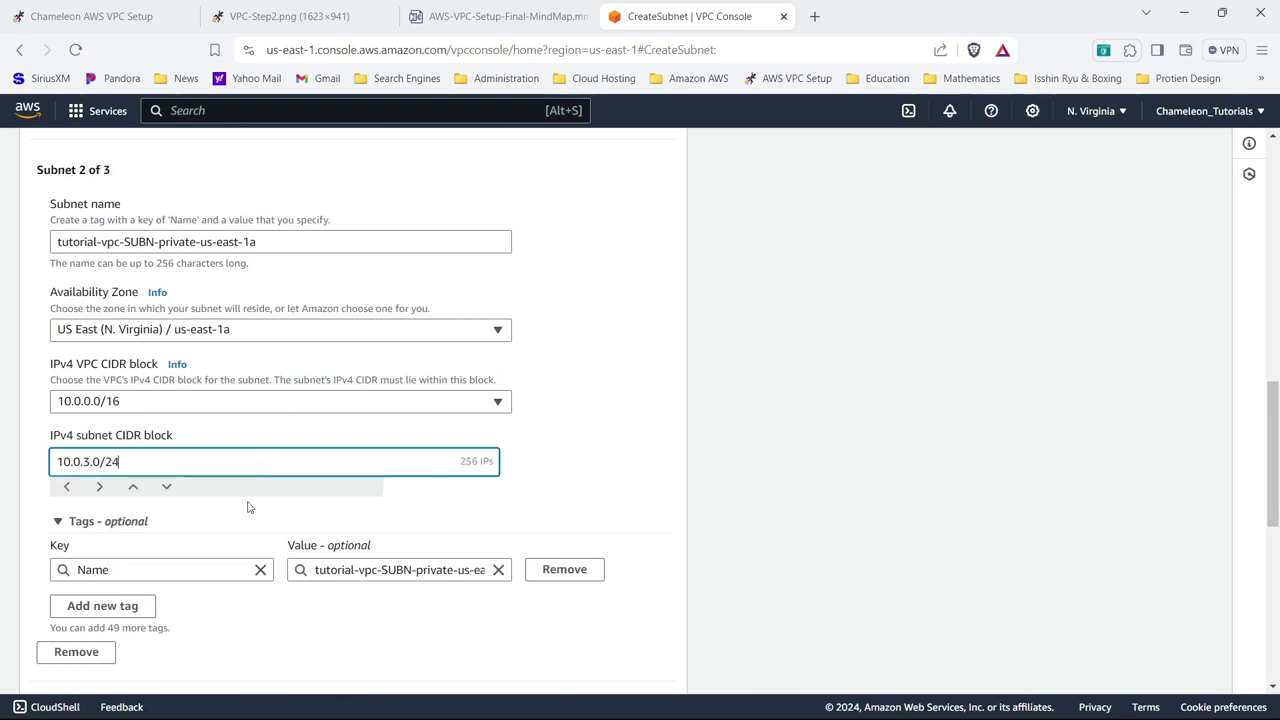
- Name subnet 3 tutorial-vpc-SUBN-private-us-east-1b and set its availability zone to us-east-1b
{"action": "left_click_drag", "start_coordinate": [1272, 450], "coordinate": [1272, 570]}
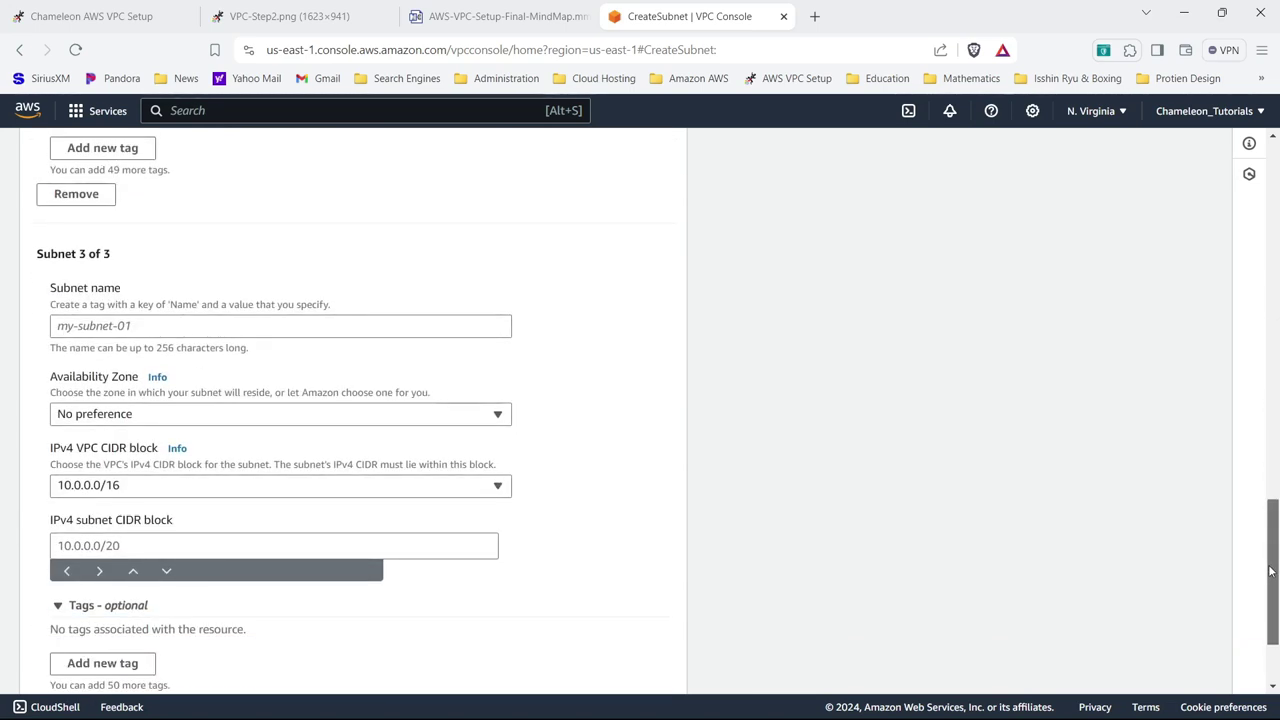
{"action": "left_click", "coordinate": [101, 330]}
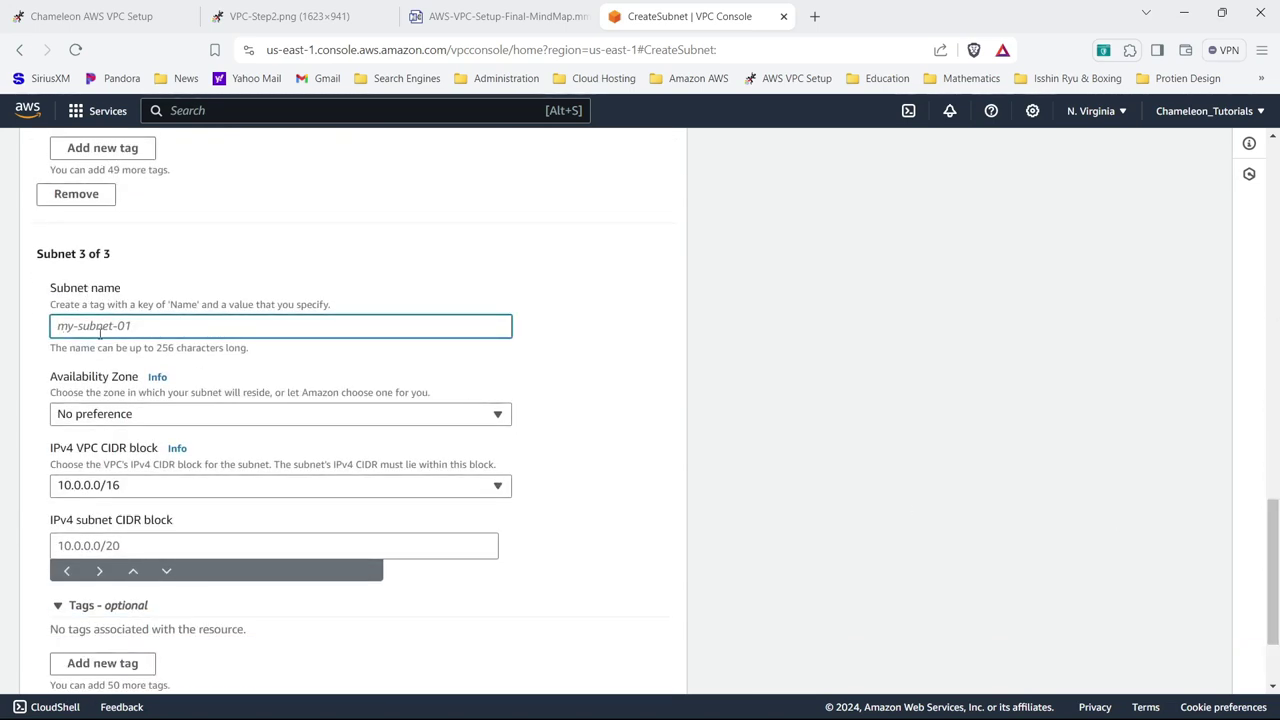
{"action": "key", "text": "ctrl+v"}
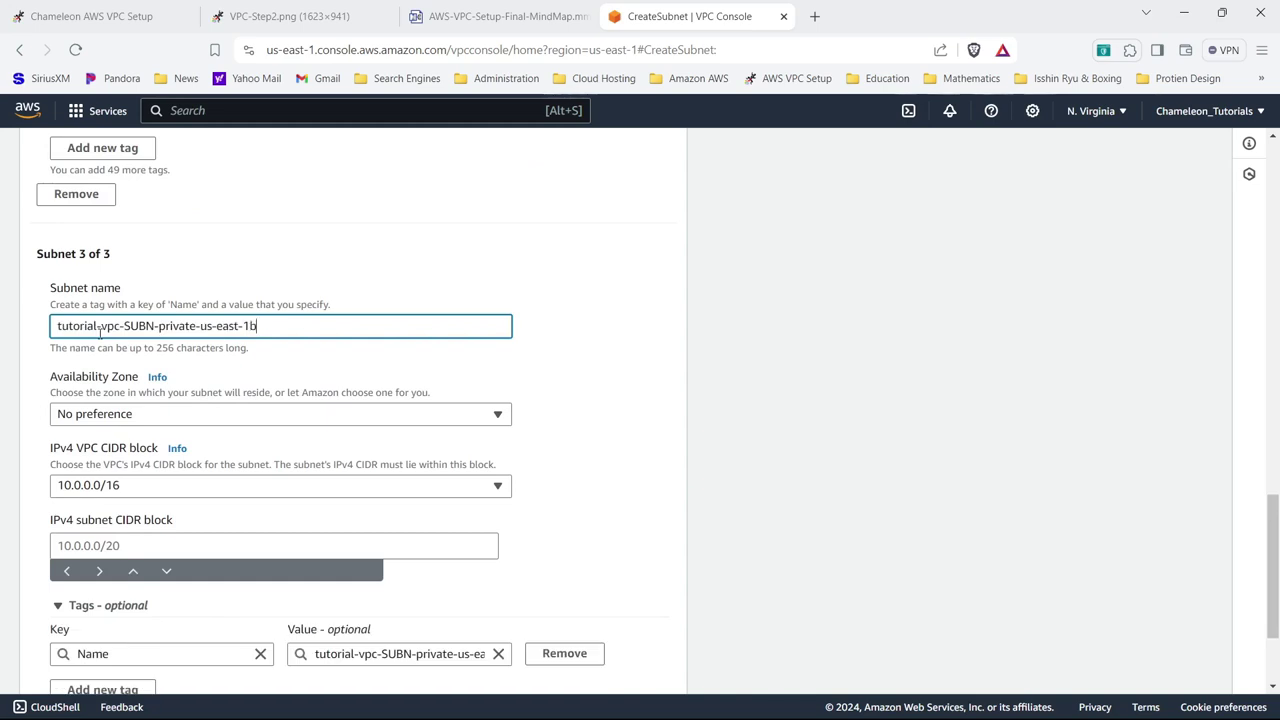
{"action": "left_click", "coordinate": [103, 414]}
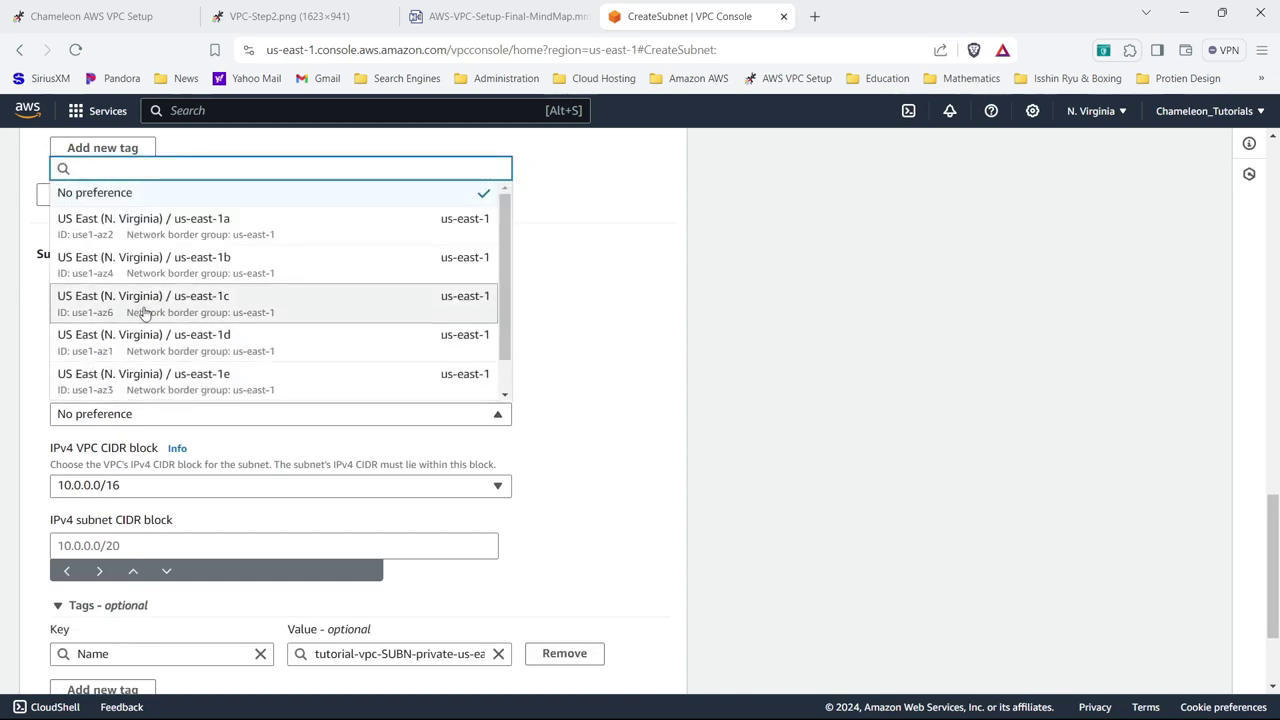
{"action": "left_click", "coordinate": [157, 275]}
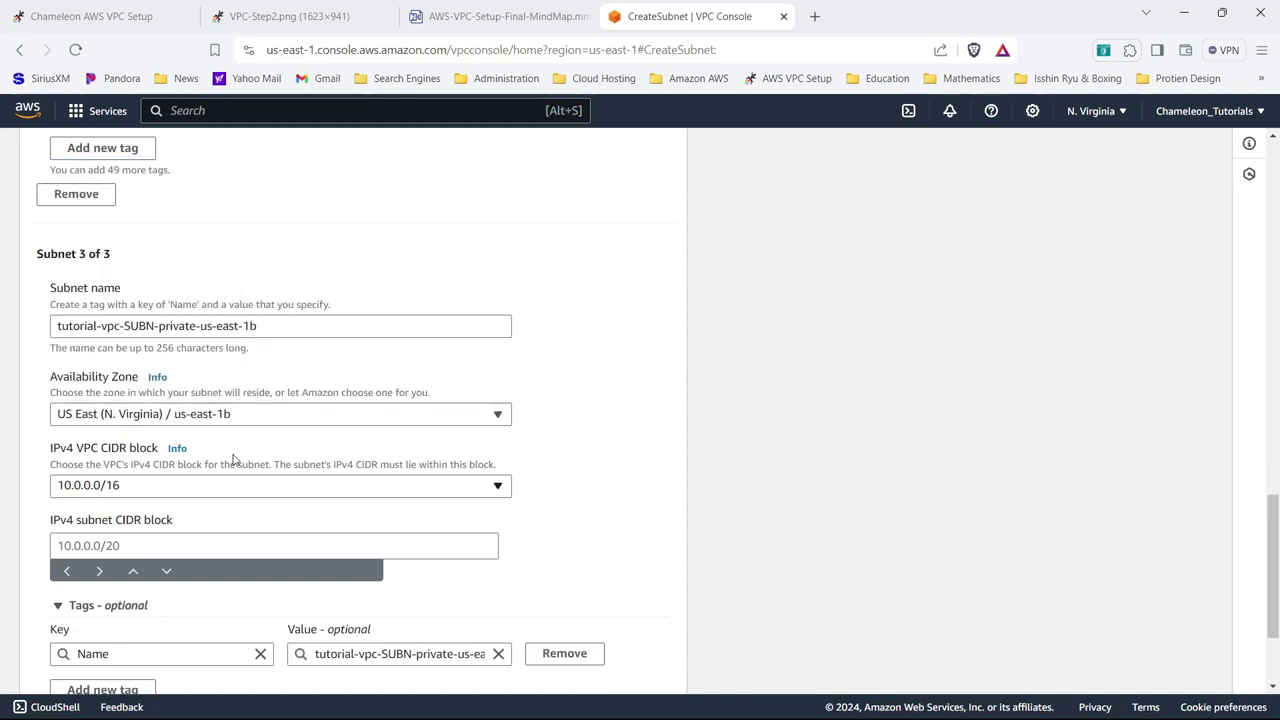
- Set subnet 3's IPv4 subnet CIDR block to 10.0.4.0/24 and create the three subnets
{"action": "left_click", "coordinate": [184, 549]}
{"action": "type", "text": "10.0"}
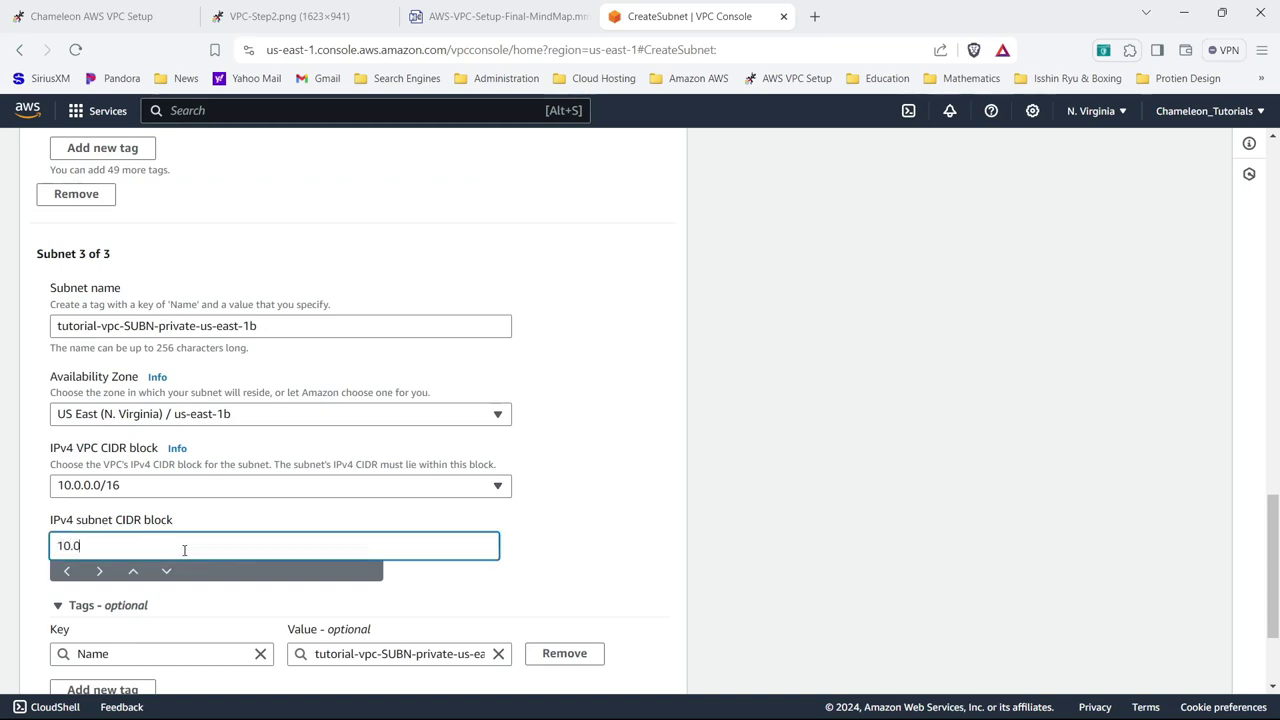
{"action": "type", "text": ".4.0/24"}
{"action": "scroll", "coordinate": [700, 500], "scroll_direction": "down", "scroll_amount": 3}
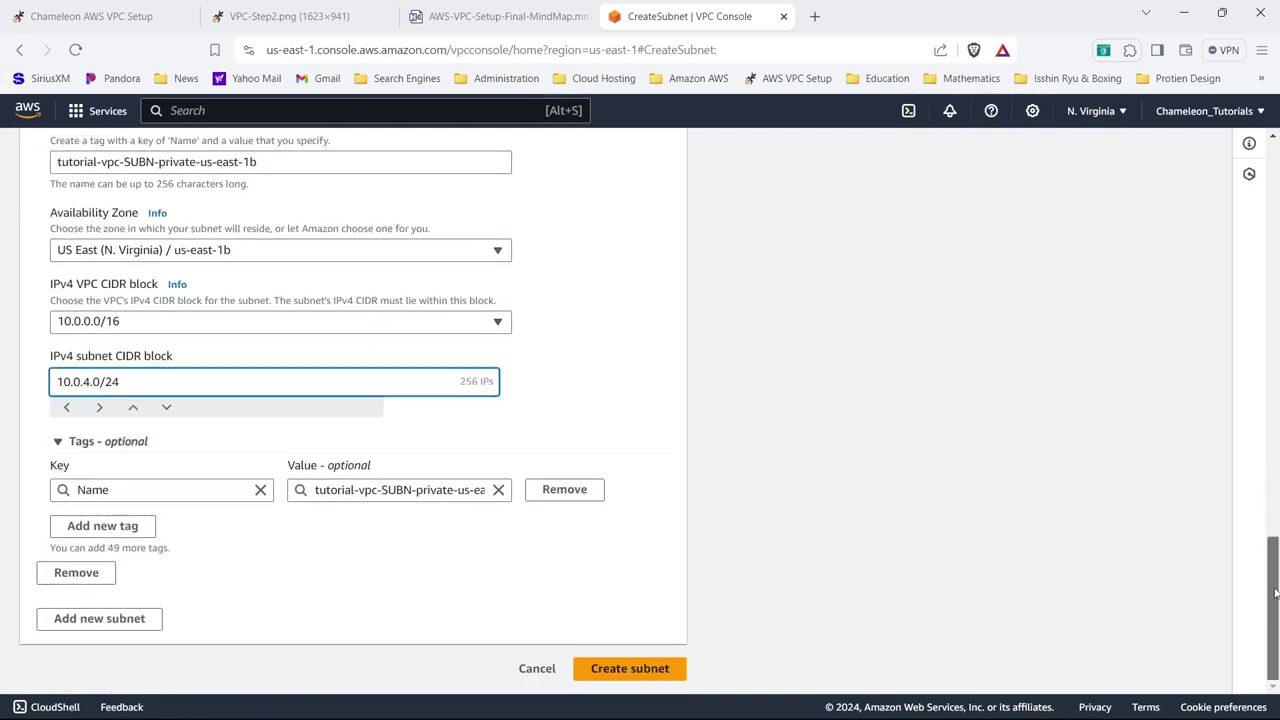
{"action": "left_click", "coordinate": [652, 668]}
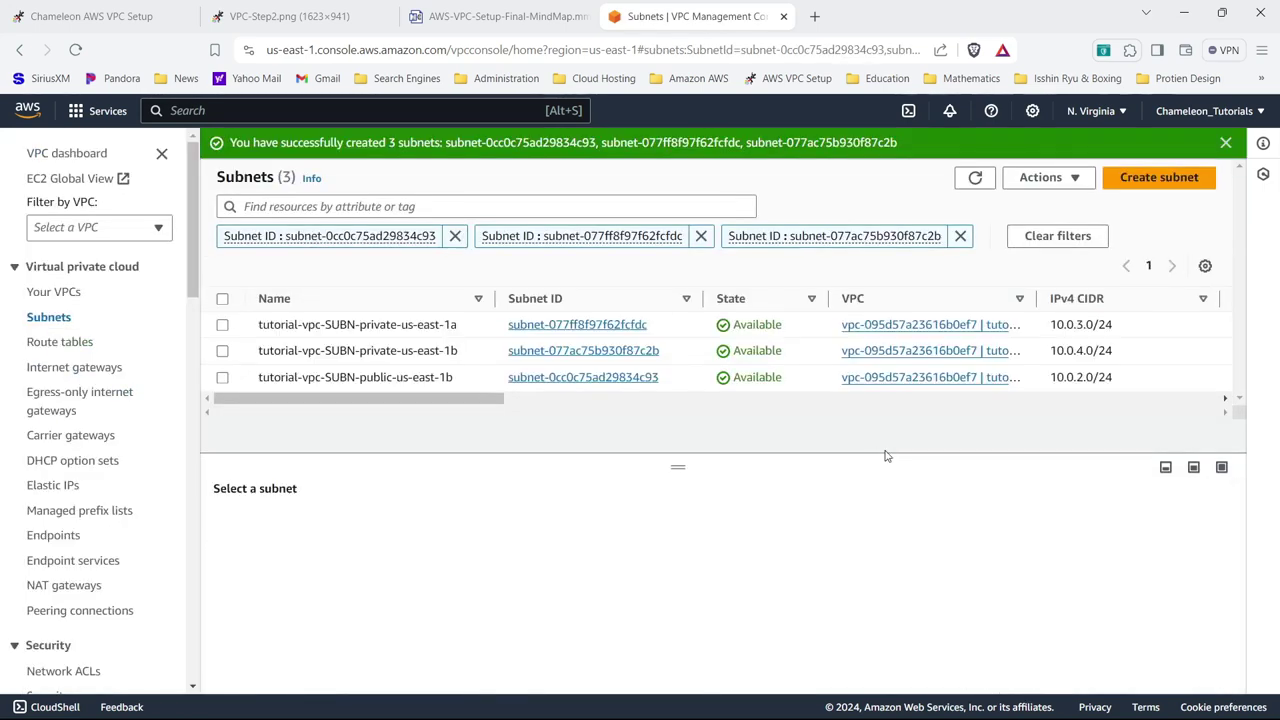
- Clear the subnet list filters, enlarge the list to review all subnets' IPv4 CIDR blocks, and consult the mind map's public-subnet instructions
{"action": "left_click", "coordinate": [1052, 240]}
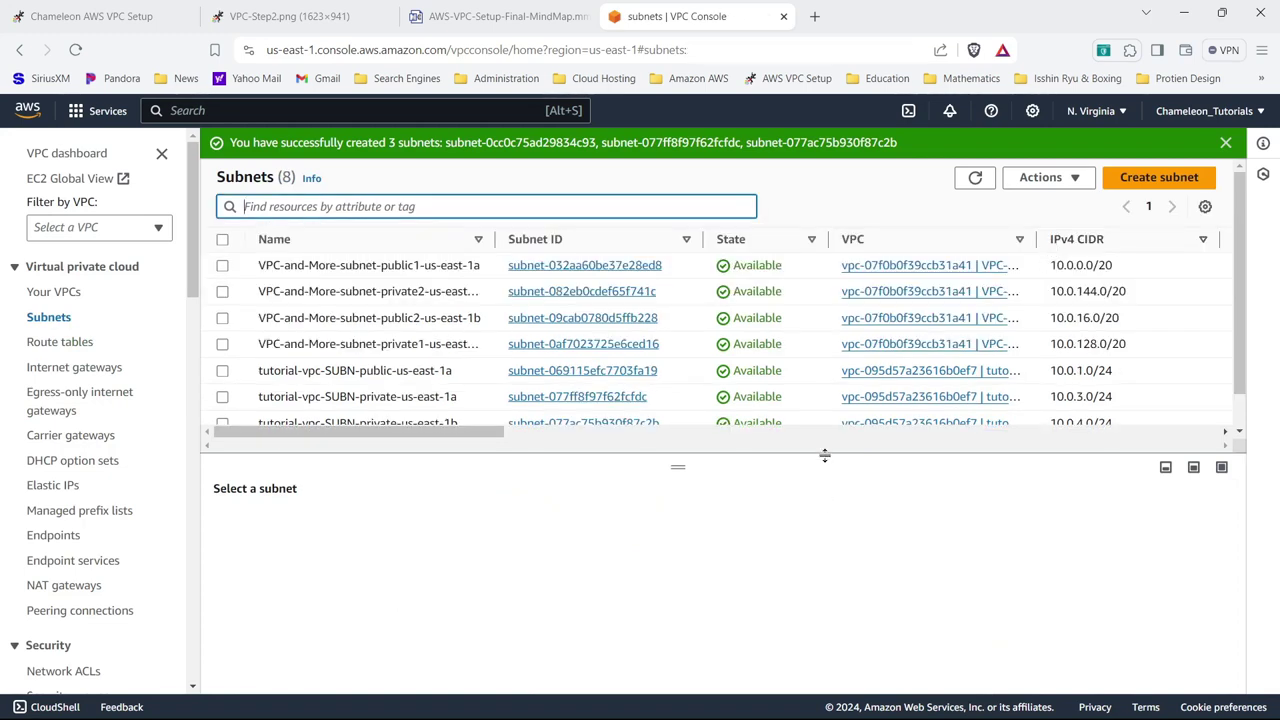
{"action": "left_click_drag", "start_coordinate": [824, 455], "coordinate": [806, 578]}
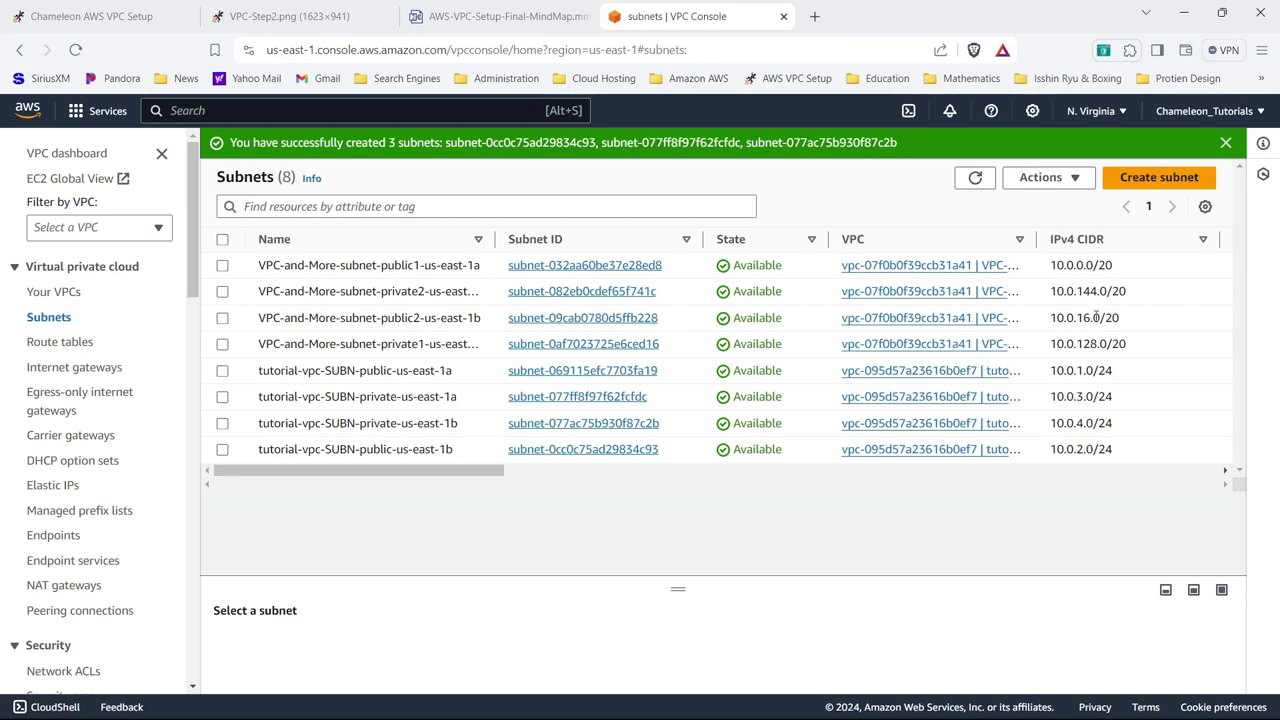
{"action": "left_click_drag", "start_coordinate": [1079, 343], "coordinate": [1099, 344]}
{"action": "left_click", "coordinate": [1110, 395]}
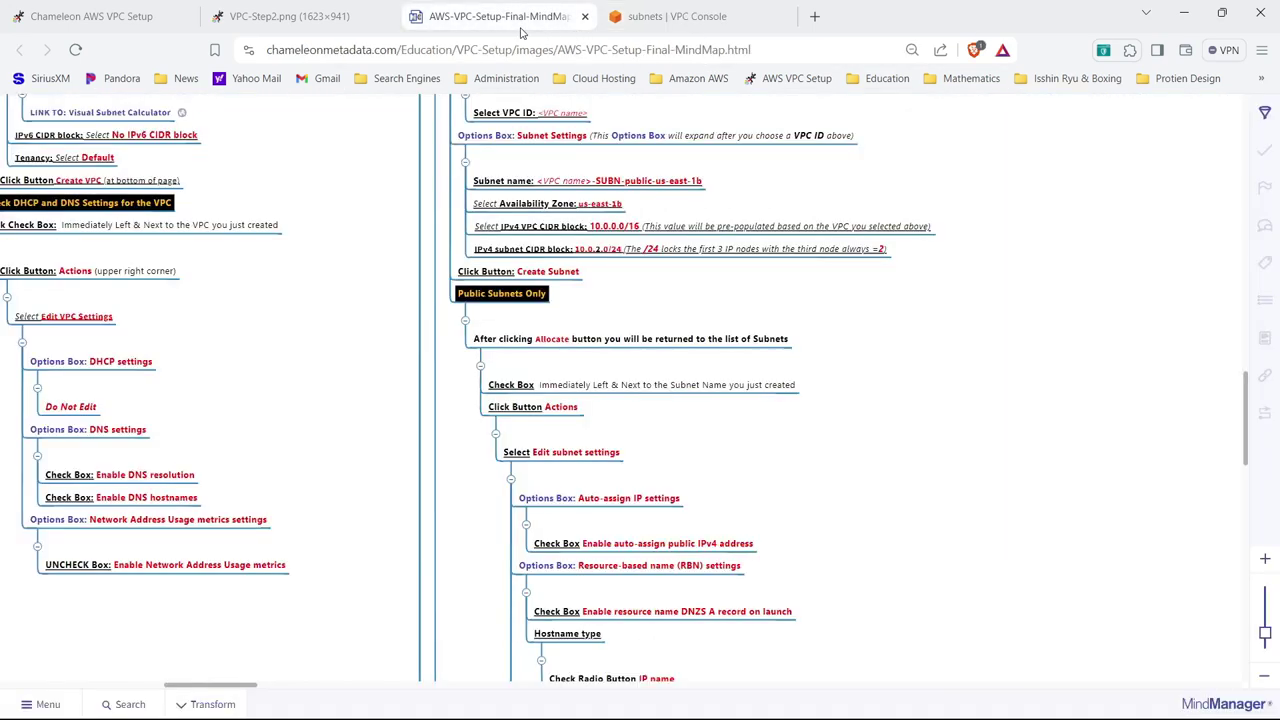
{"action": "left_click", "coordinate": [520, 24]}
{"action": "left_click", "coordinate": [665, 16]}
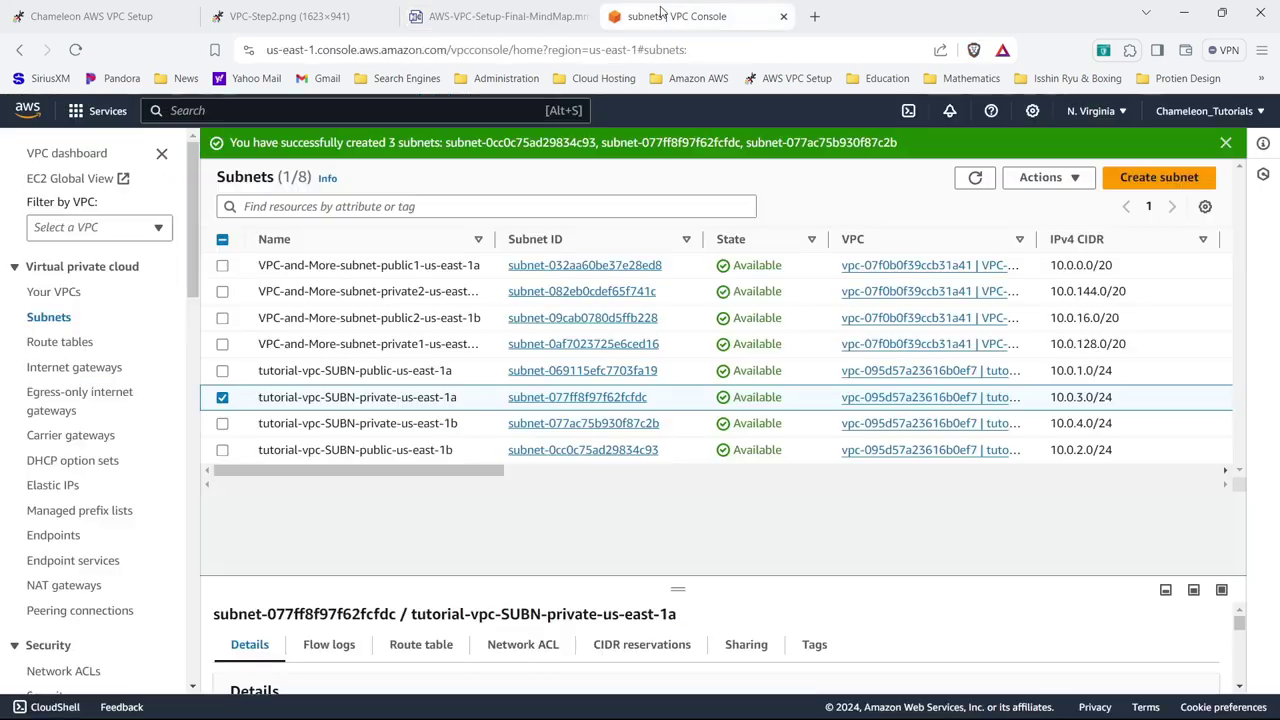
- Edit tutorial-vpc-SUBN-public-us-east-1b to auto-assign public IPv4 addresses, enable the resource name DNS A record on launch, use the IP name hostname type, and save
{"action": "left_click", "coordinate": [222, 397]}
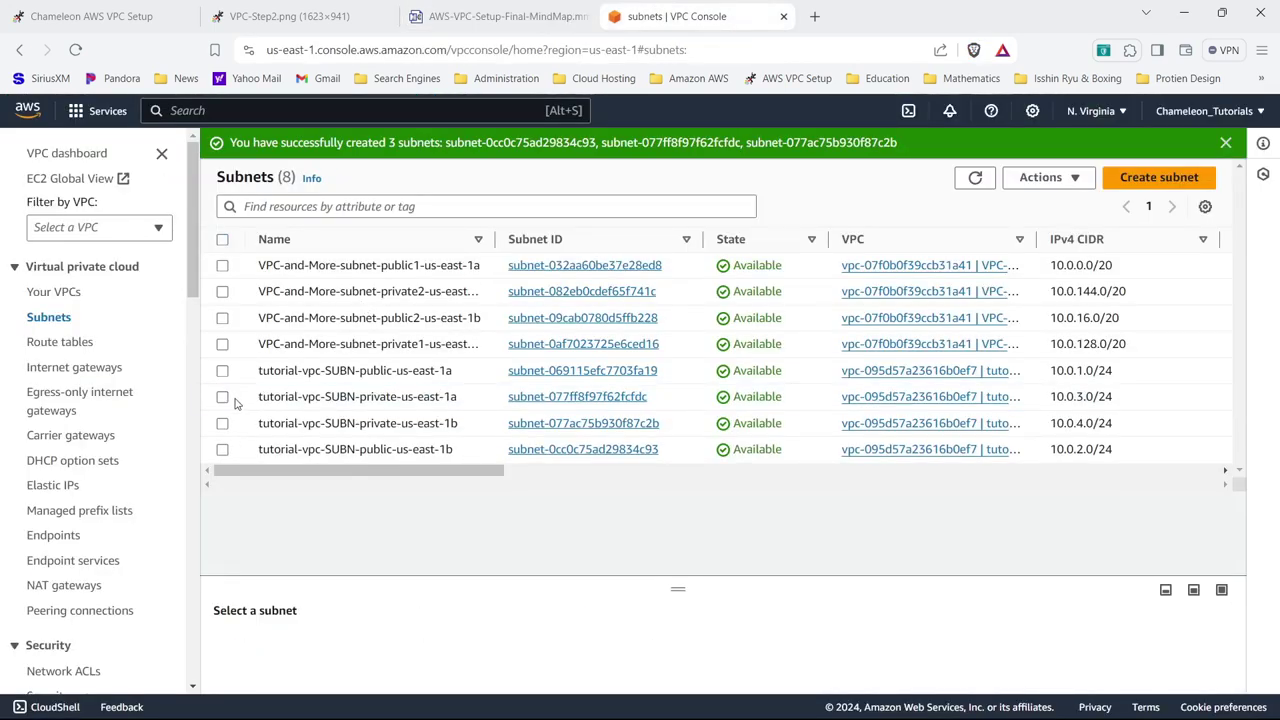
{"action": "left_click", "coordinate": [222, 450]}
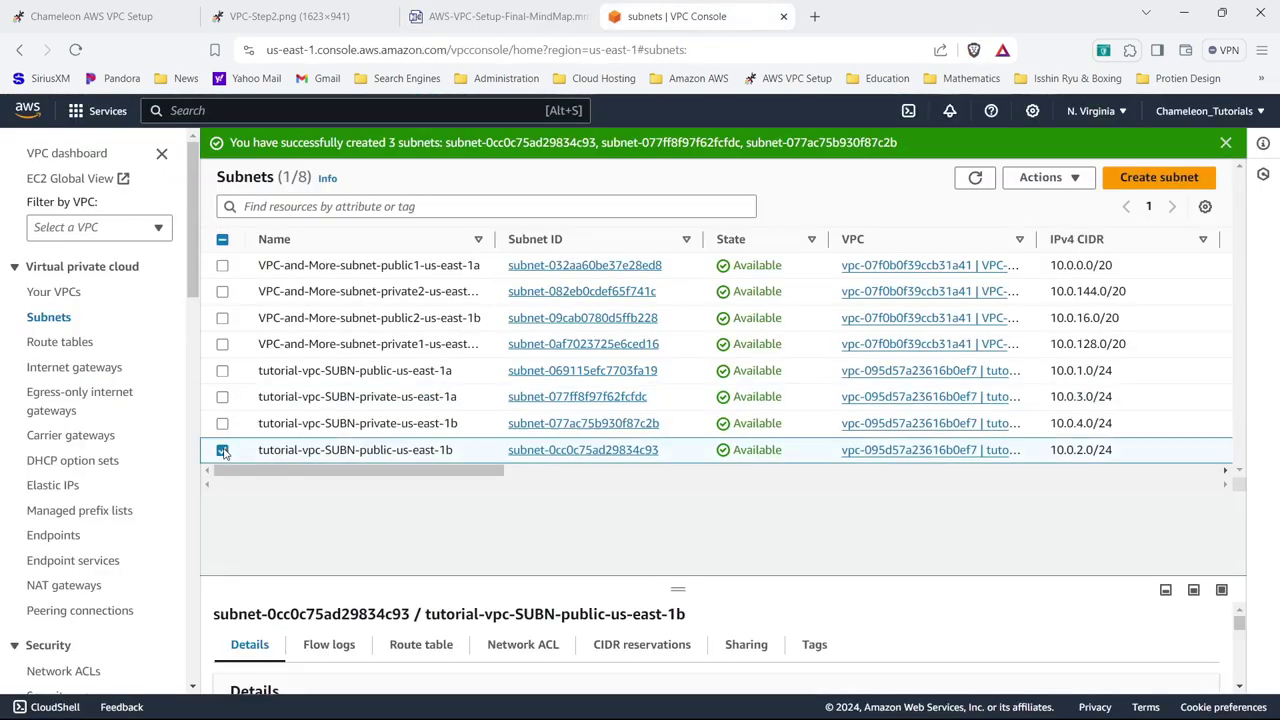
{"action": "left_click", "coordinate": [1047, 177]}
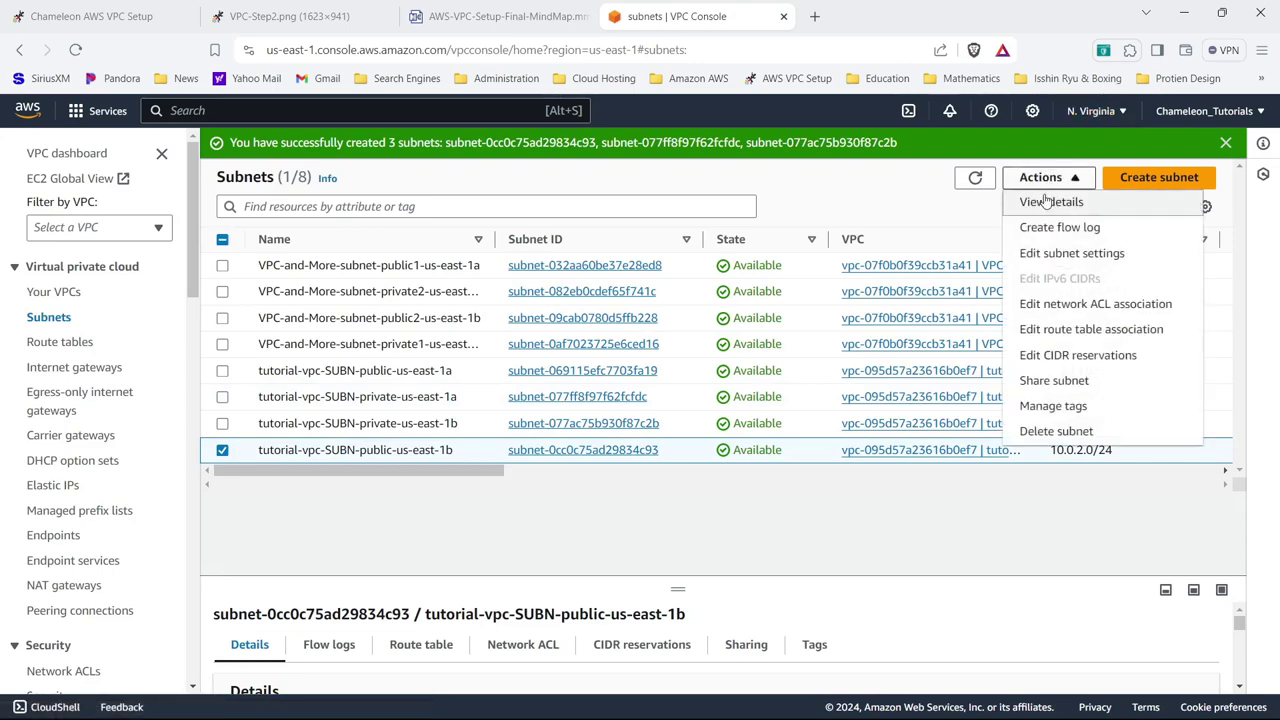
{"action": "left_click", "coordinate": [1043, 252]}
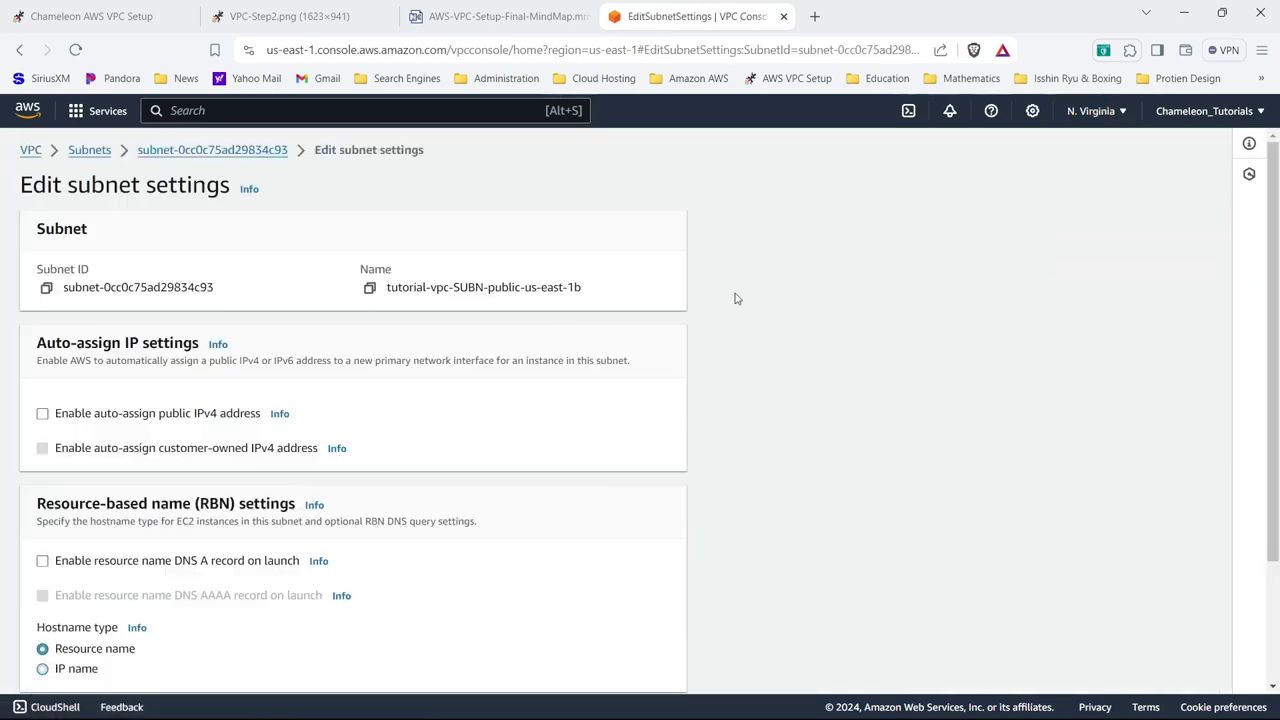
{"action": "left_click", "coordinate": [42, 413]}
{"action": "left_click", "coordinate": [42, 576]}
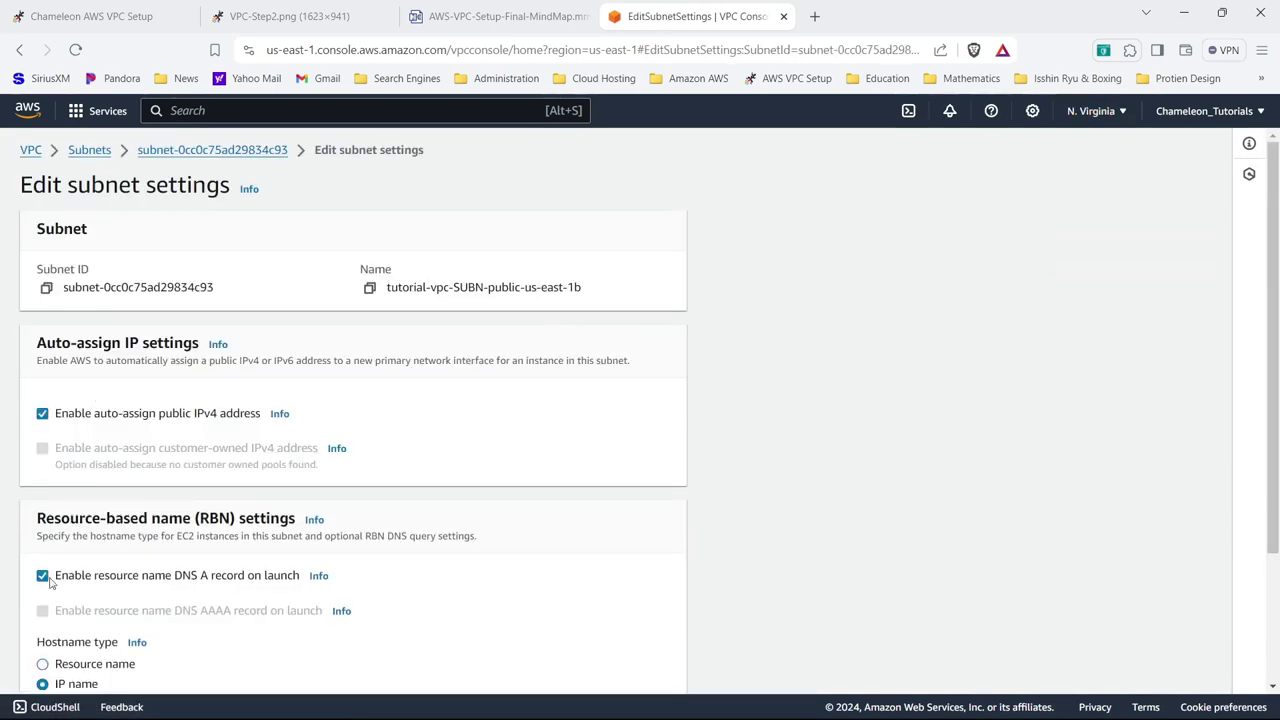
{"action": "scroll", "coordinate": [1277, 255], "scroll_direction": "down", "scroll_amount": 1}
{"action": "scroll", "coordinate": [1277, 255], "scroll_direction": "down", "scroll_amount": 3}
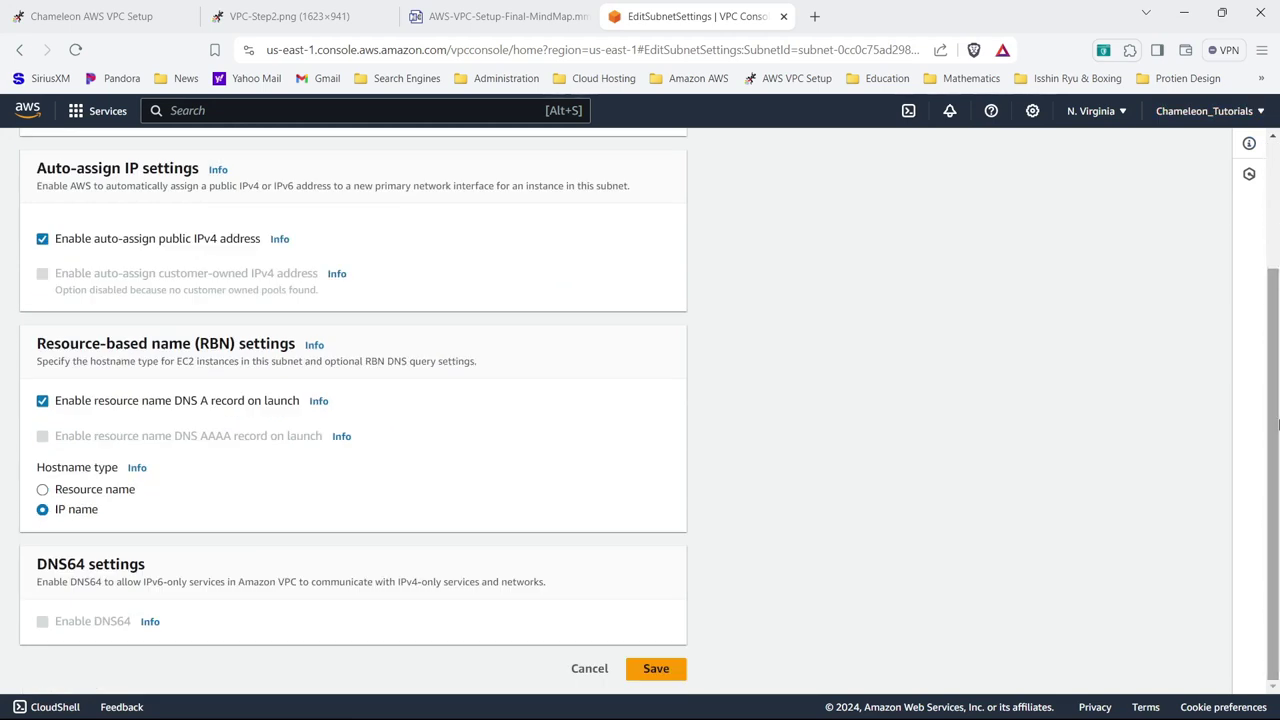
{"action": "left_click", "coordinate": [662, 667]}
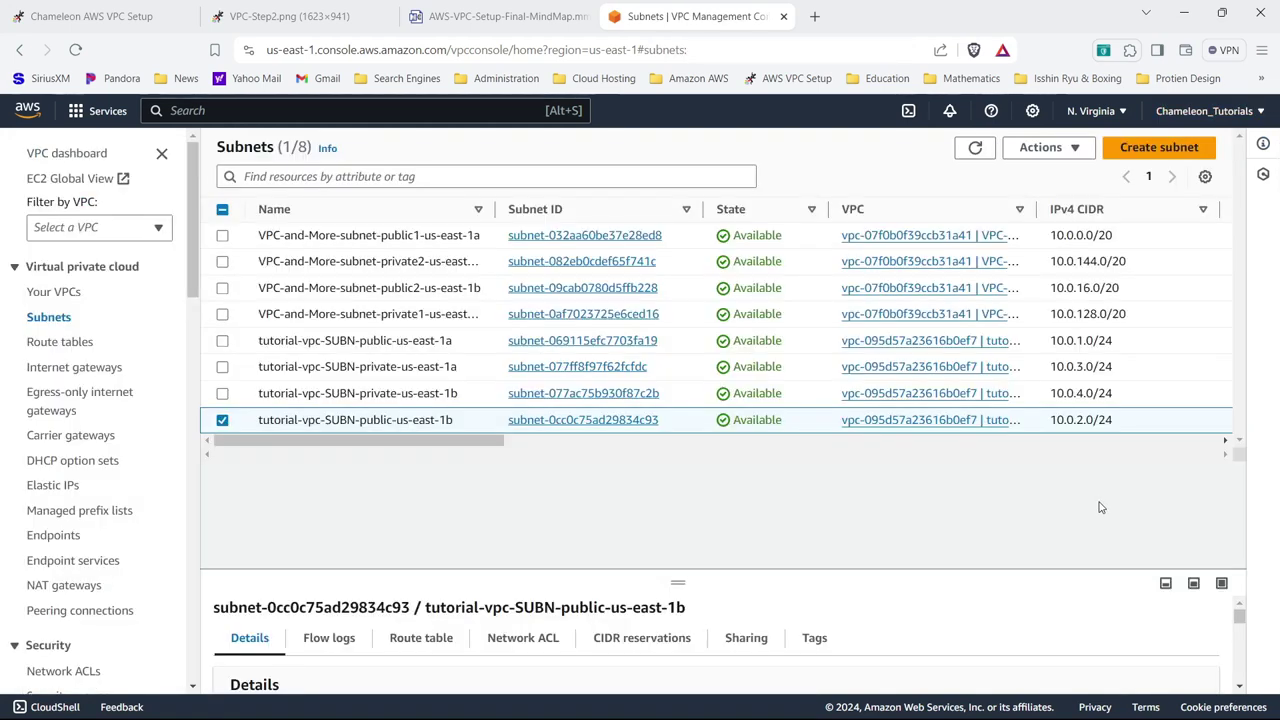
- Review the VPC-Step2 diagram and read the mind map's section 4 on creating an internet gateway and attaching it to the VPC
{"action": "left_click", "coordinate": [318, 16]}
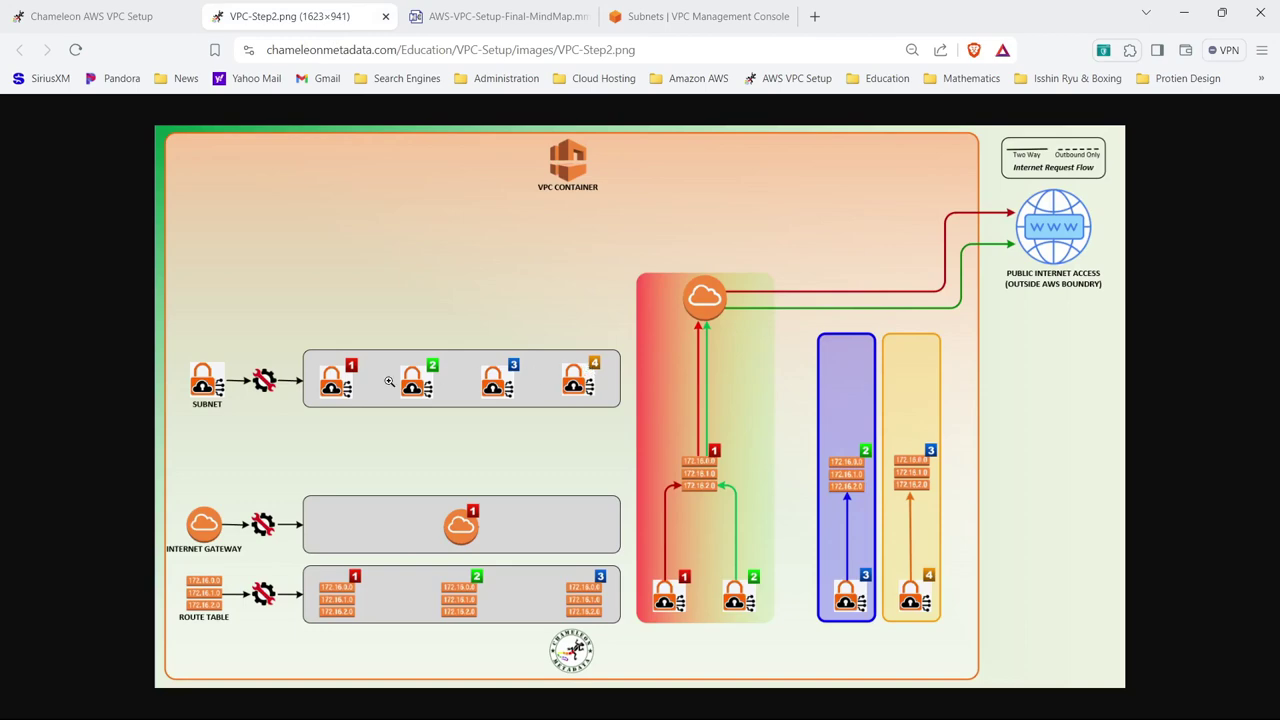
{"action": "left_click", "coordinate": [491, 20]}
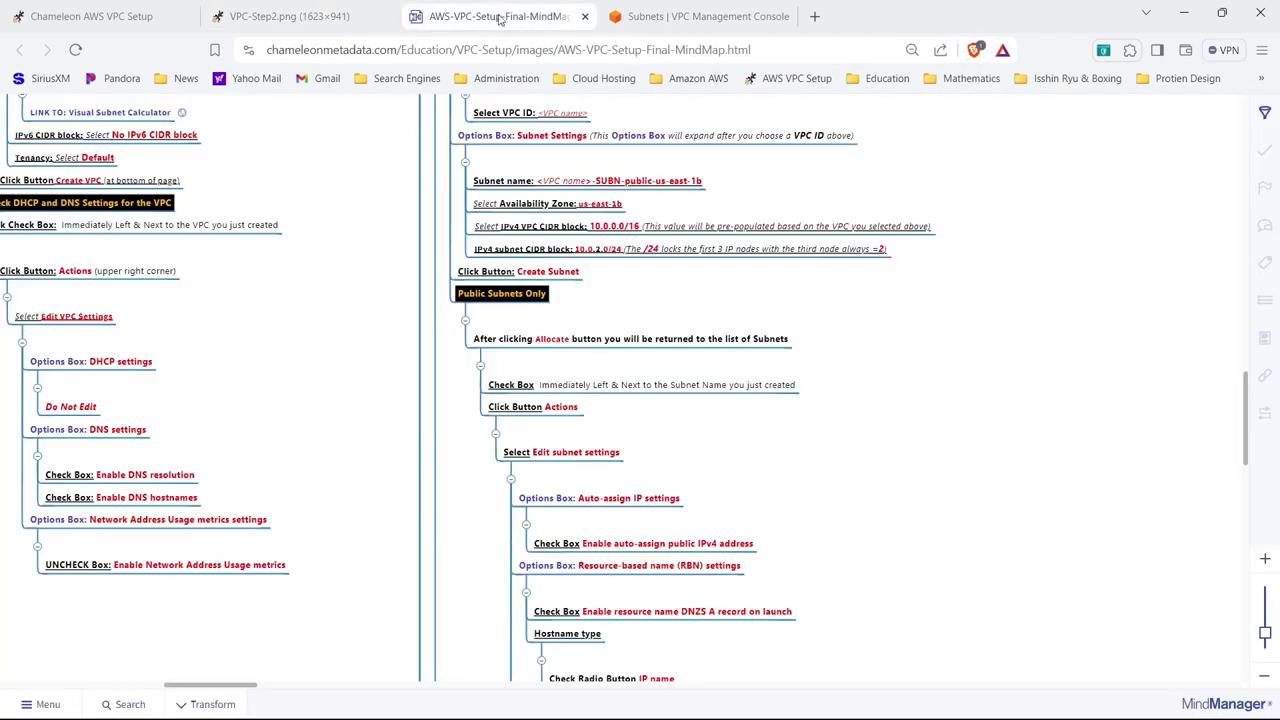
{"action": "left_click_drag", "start_coordinate": [1245, 418], "coordinate": [1248, 221]}
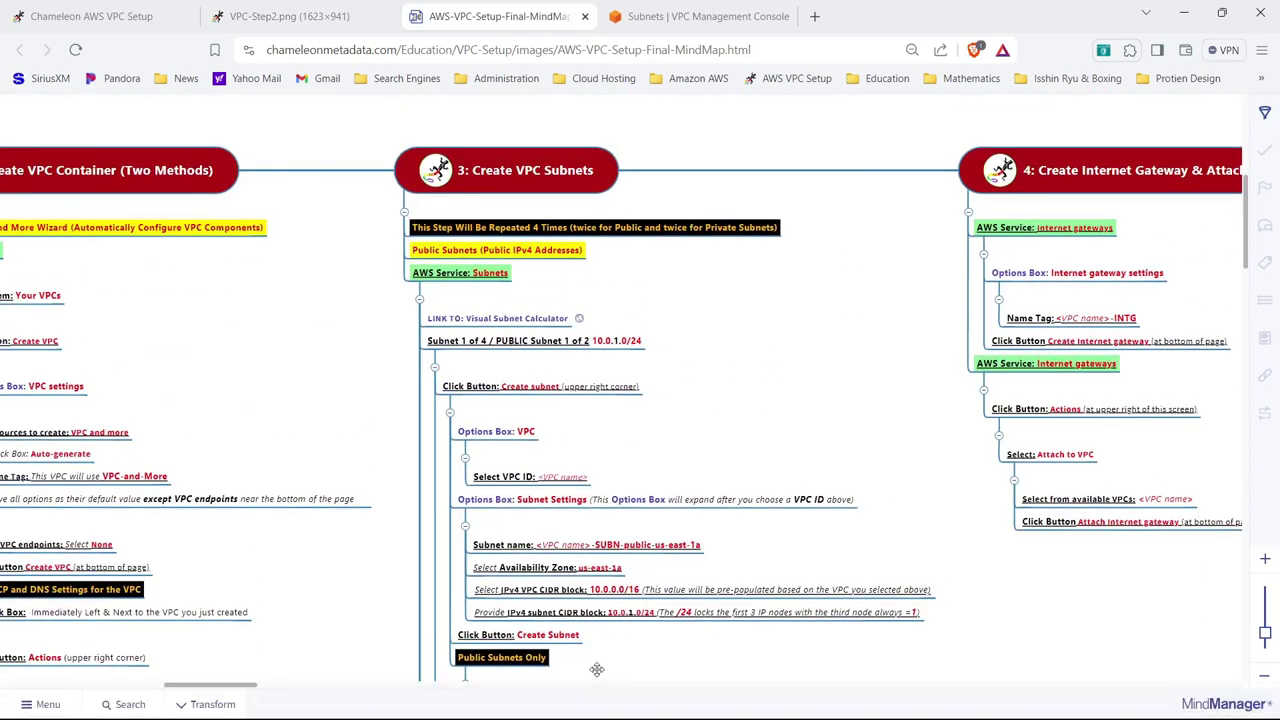
{"action": "left_click_drag", "start_coordinate": [596, 669], "coordinate": [13, 614]}
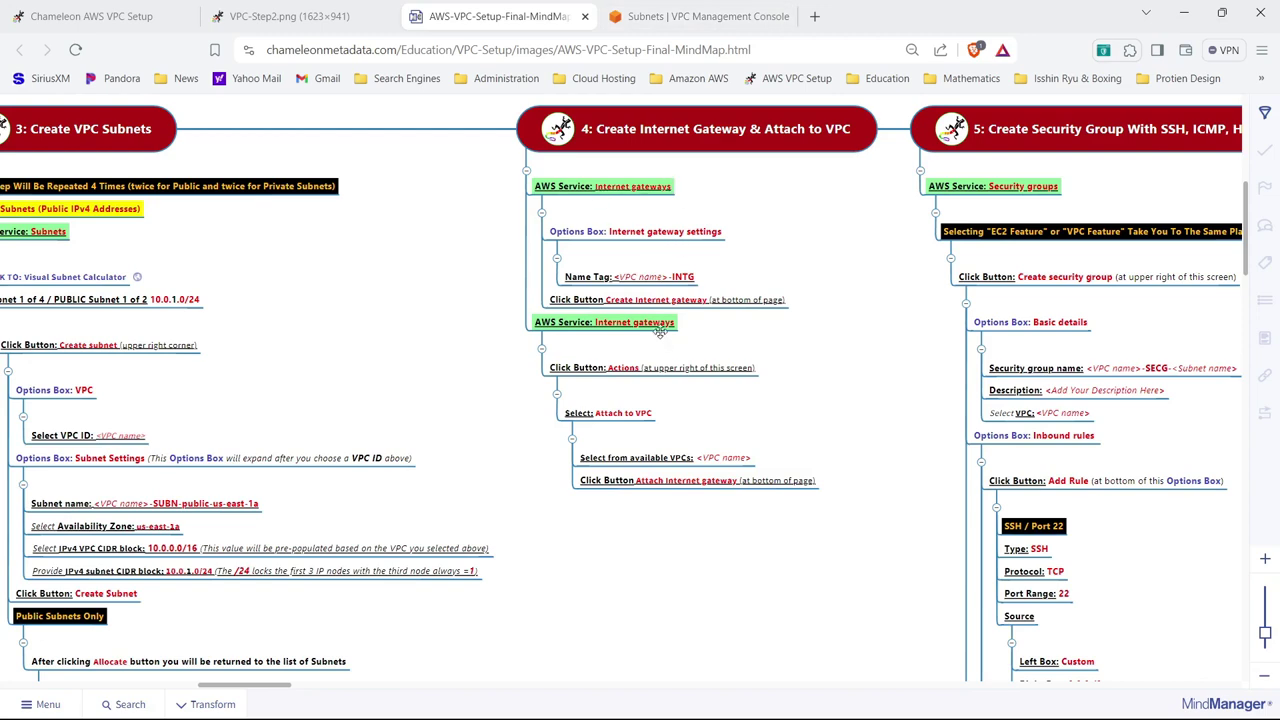
- Back in the VPC console, create an internet gateway with the name tag tutorial-vpc-INTG
{"action": "left_click", "coordinate": [675, 17]}
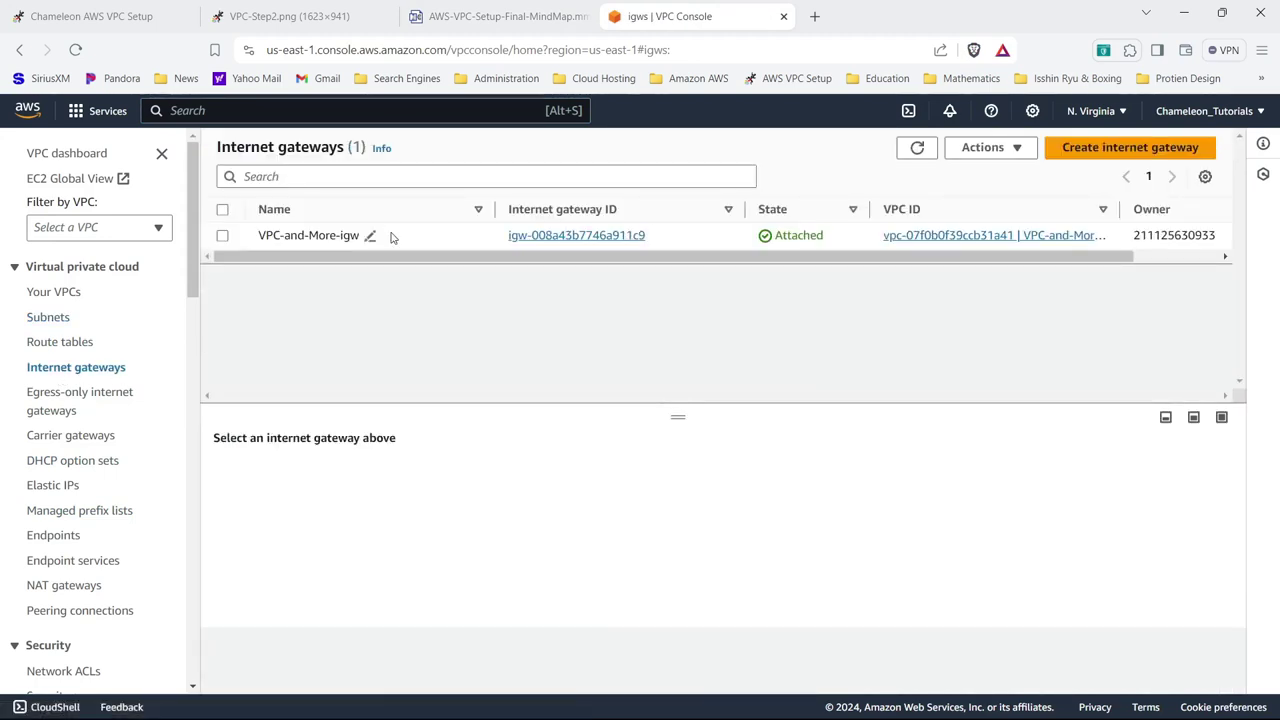
{"action": "left_click", "coordinate": [1088, 150]}
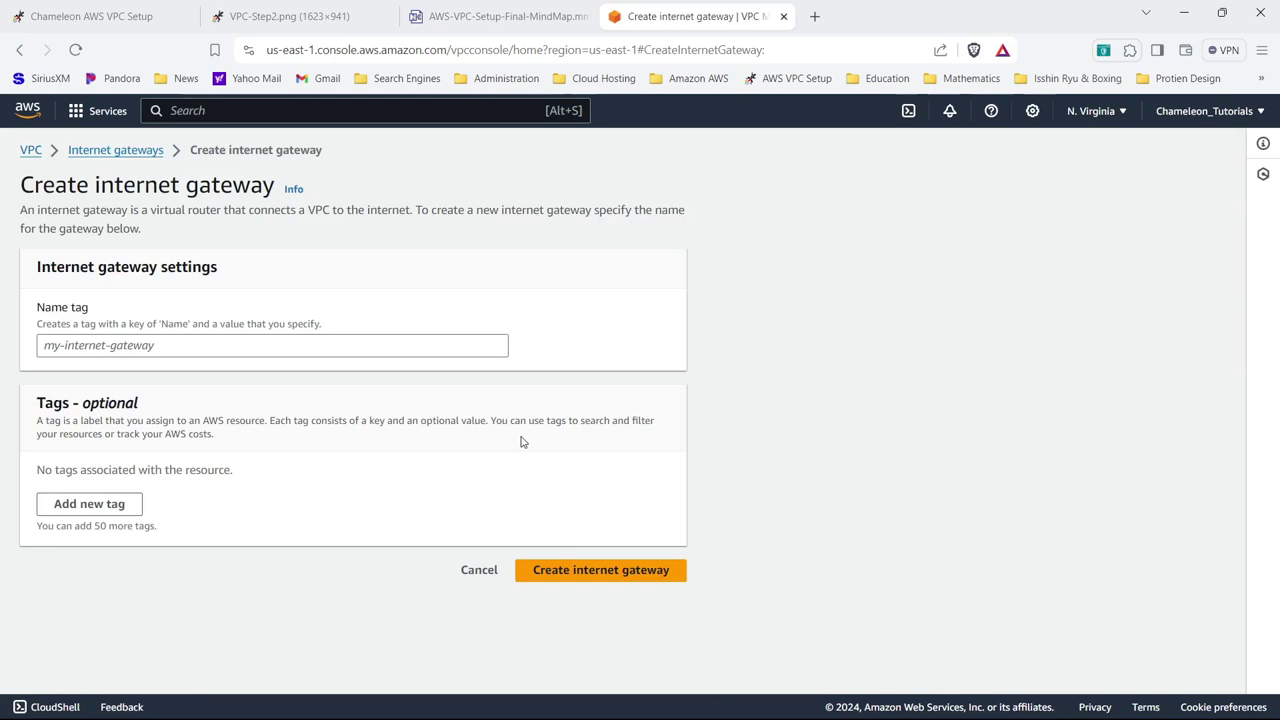
{"action": "left_click", "coordinate": [293, 342]}
{"action": "type", "text": "tuto"}
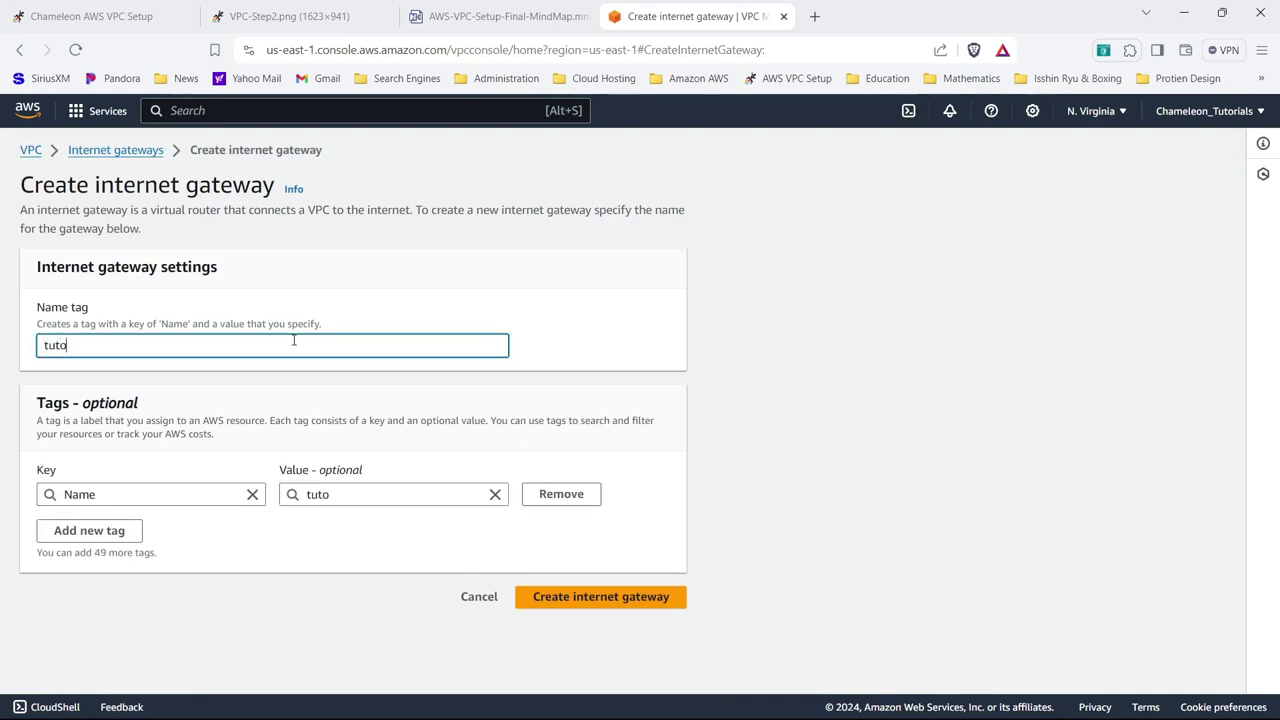
{"action": "type", "text": "rial-vpc-I"}
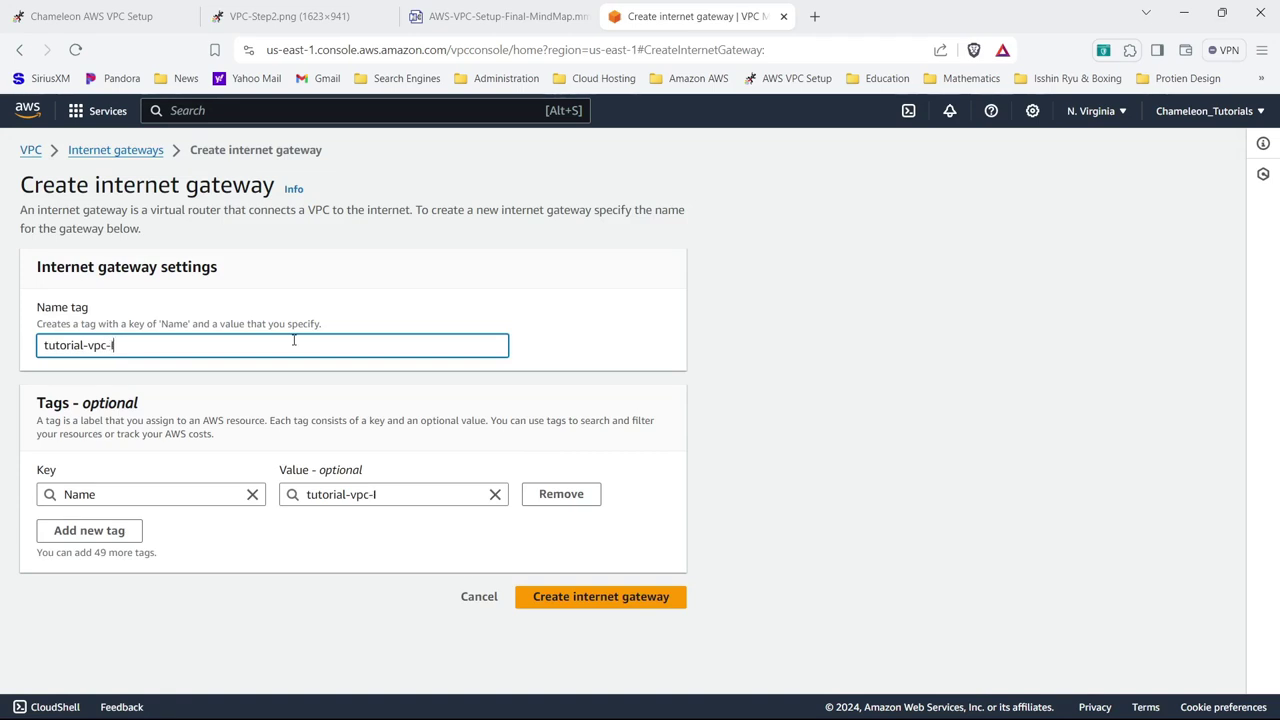
{"action": "type", "text": "NTG"}
{"action": "left_click", "coordinate": [537, 597]}
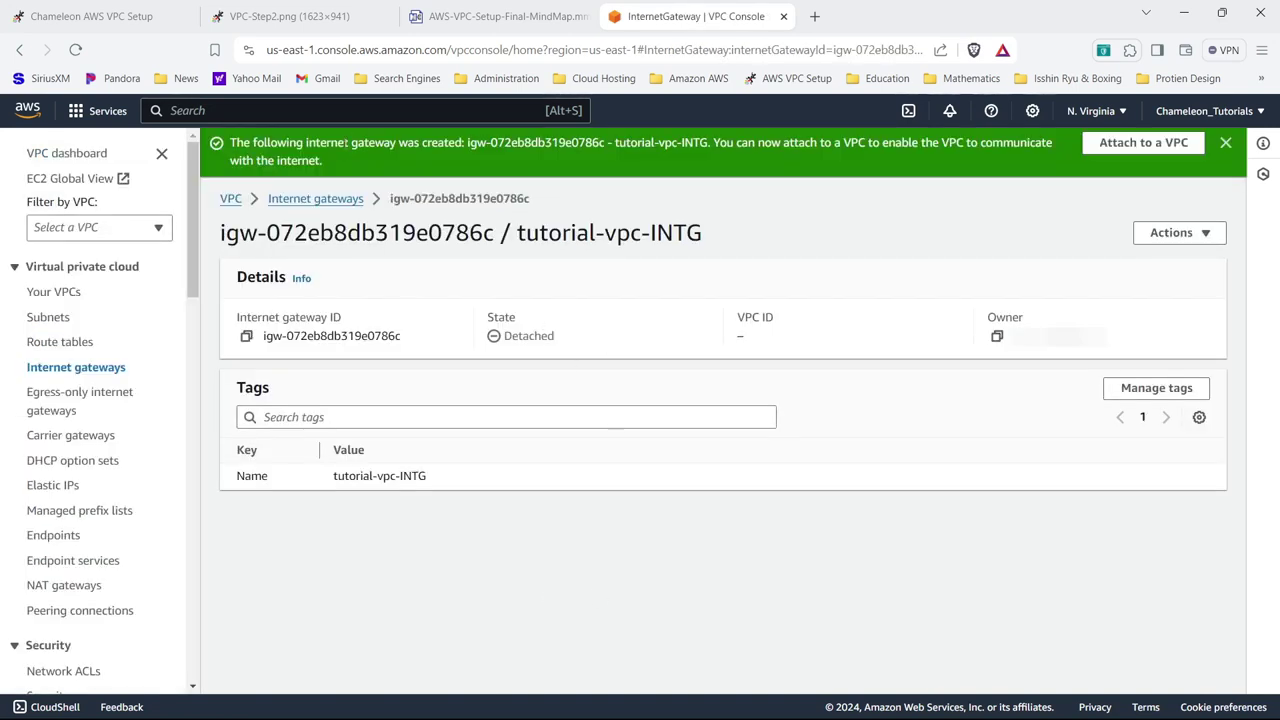
- Attach the tutorial-vpc-INTG internet gateway to tutorial-vpc and return to the internet gateways list
{"action": "left_click", "coordinate": [316, 200]}
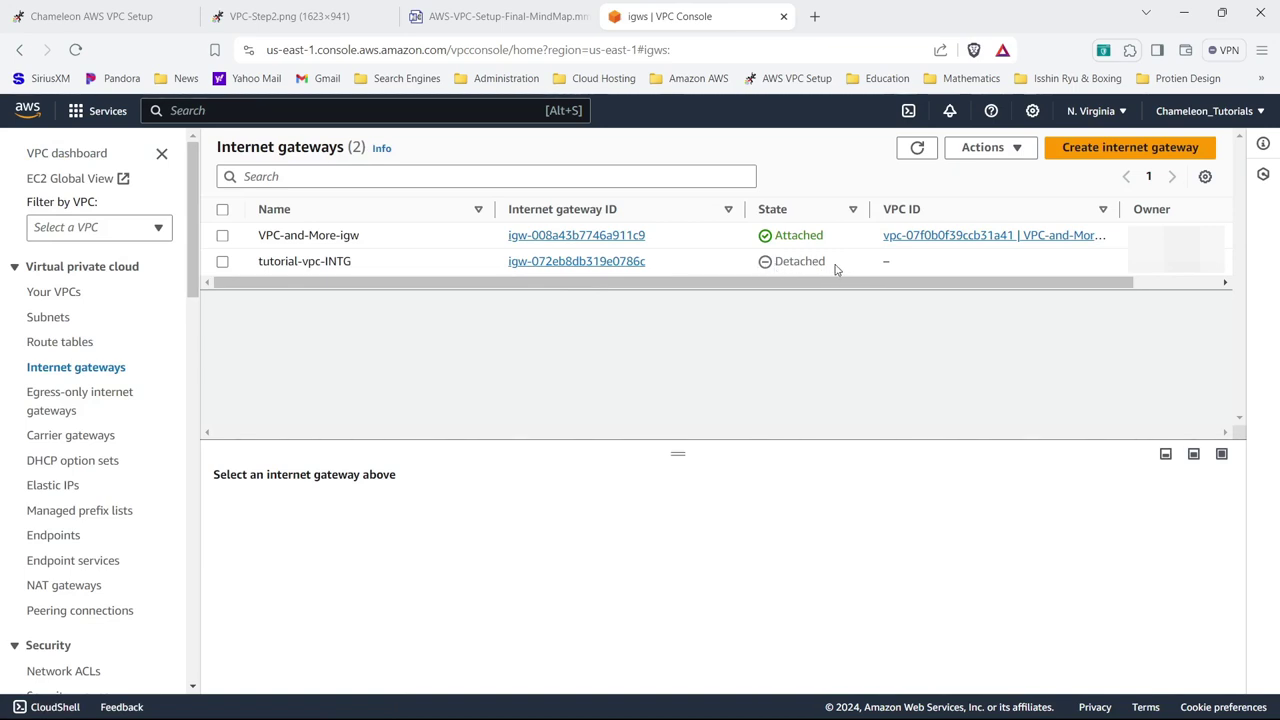
{"action": "left_click_drag", "start_coordinate": [1120, 209], "coordinate": [1158, 209]}
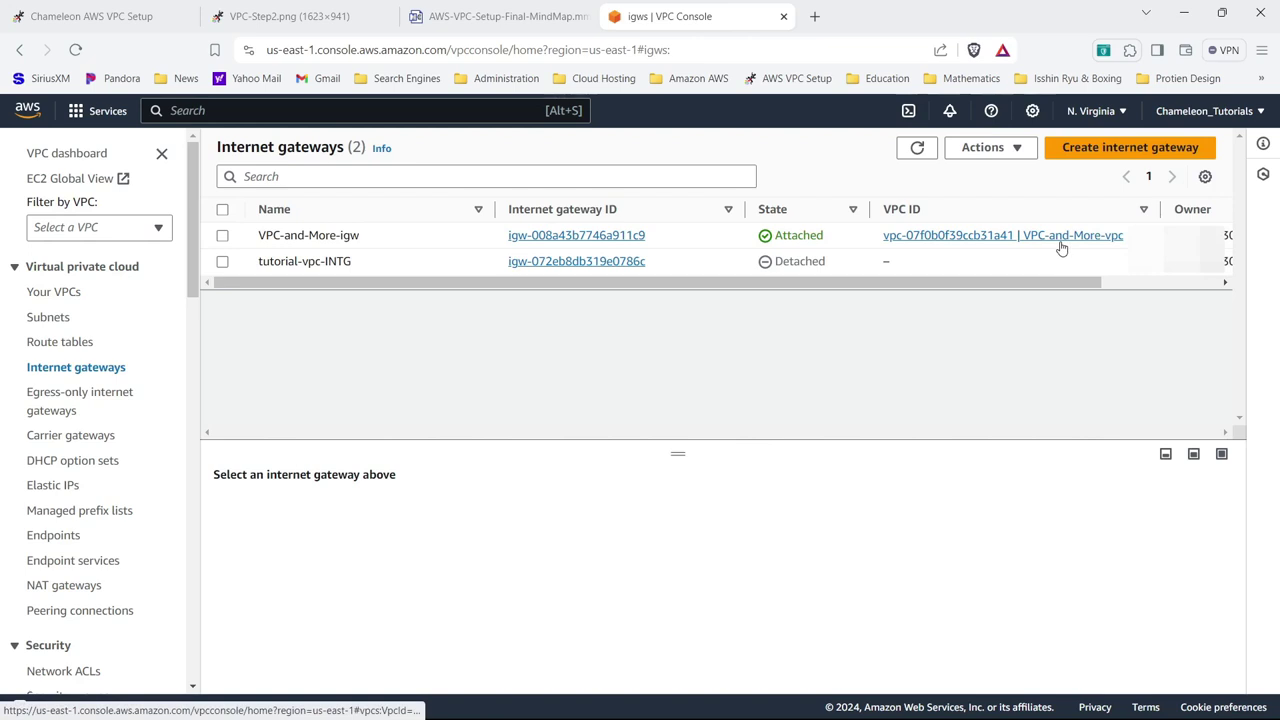
{"action": "left_click", "coordinate": [222, 261]}
{"action": "left_click", "coordinate": [996, 157]}
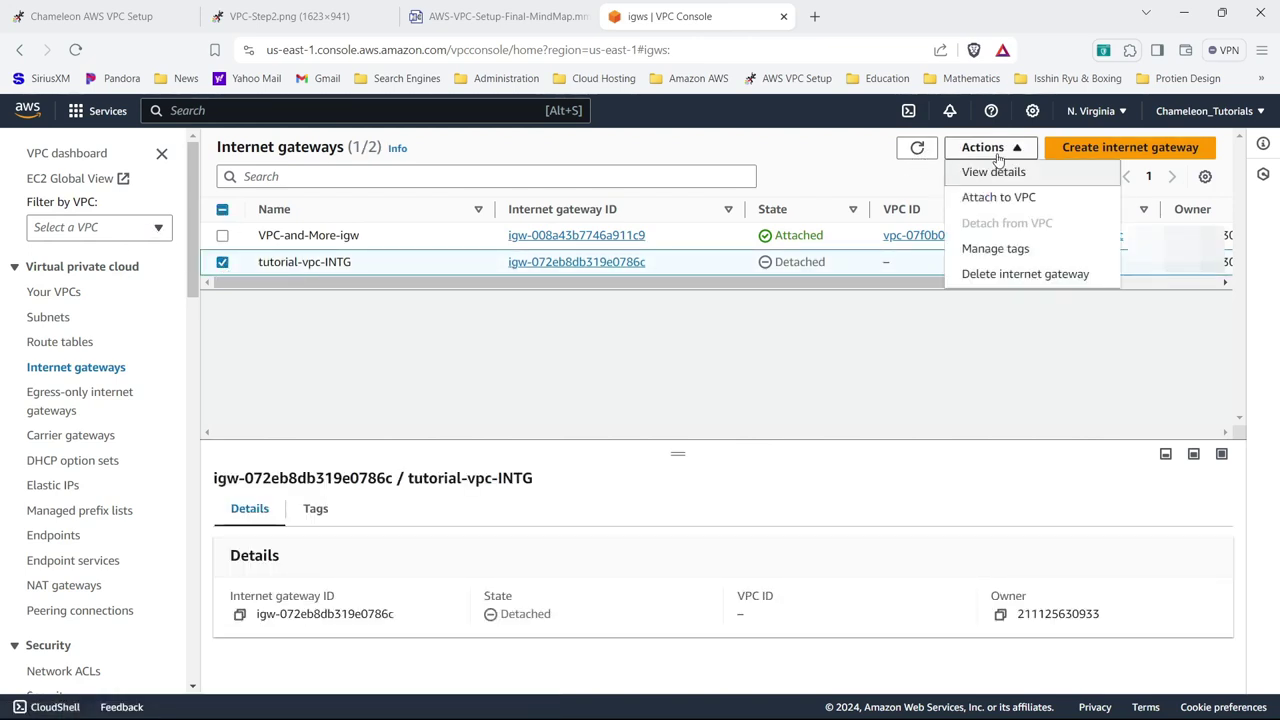
{"action": "left_click", "coordinate": [997, 197]}
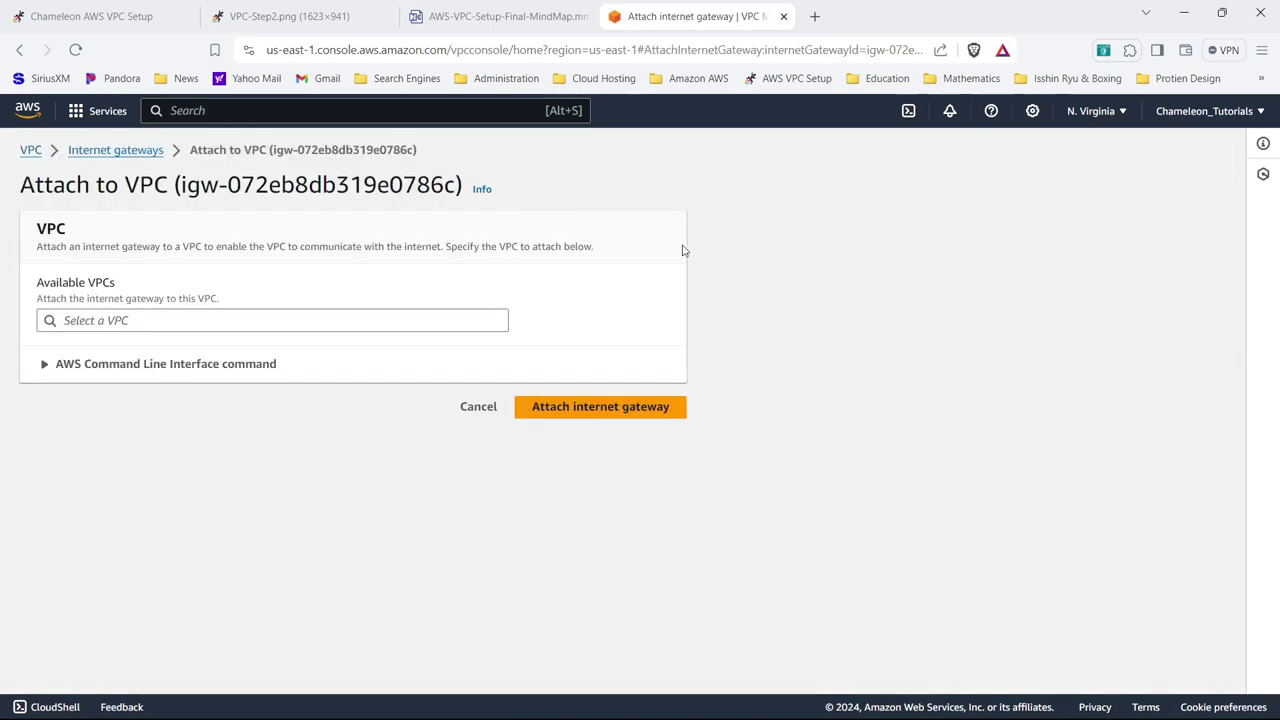
{"action": "left_click", "coordinate": [430, 317]}
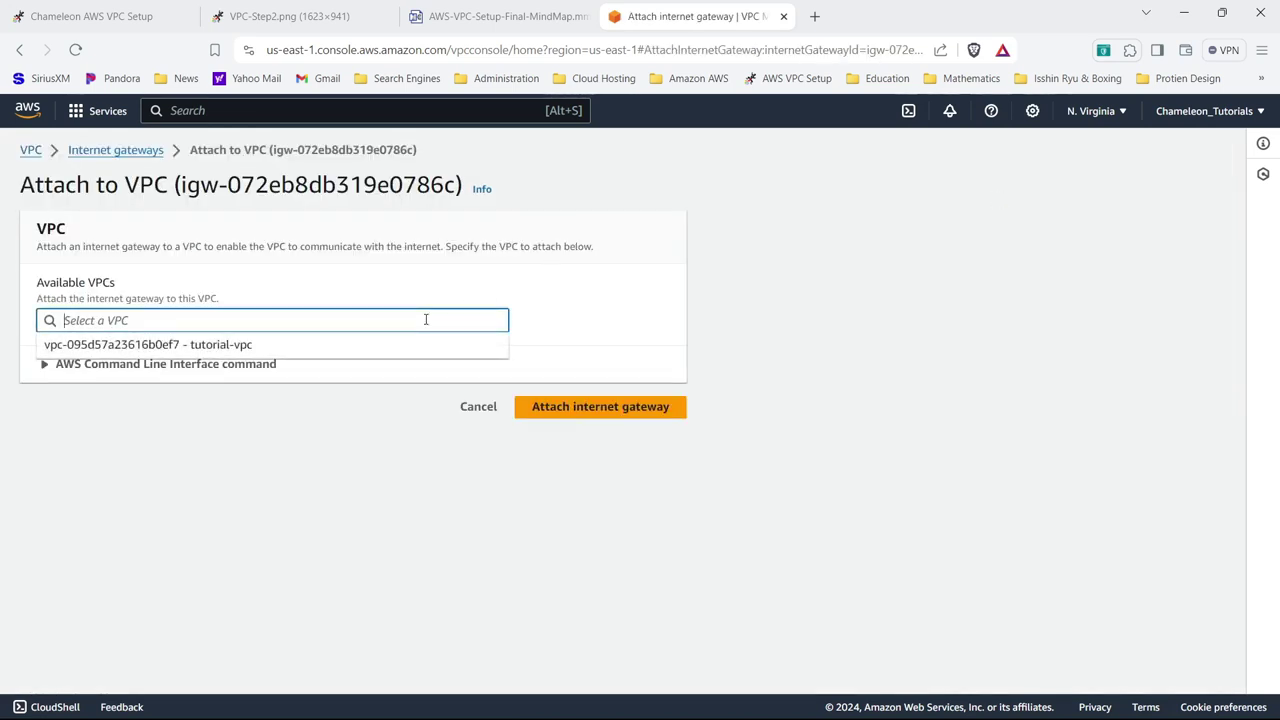
{"action": "left_click", "coordinate": [360, 345]}
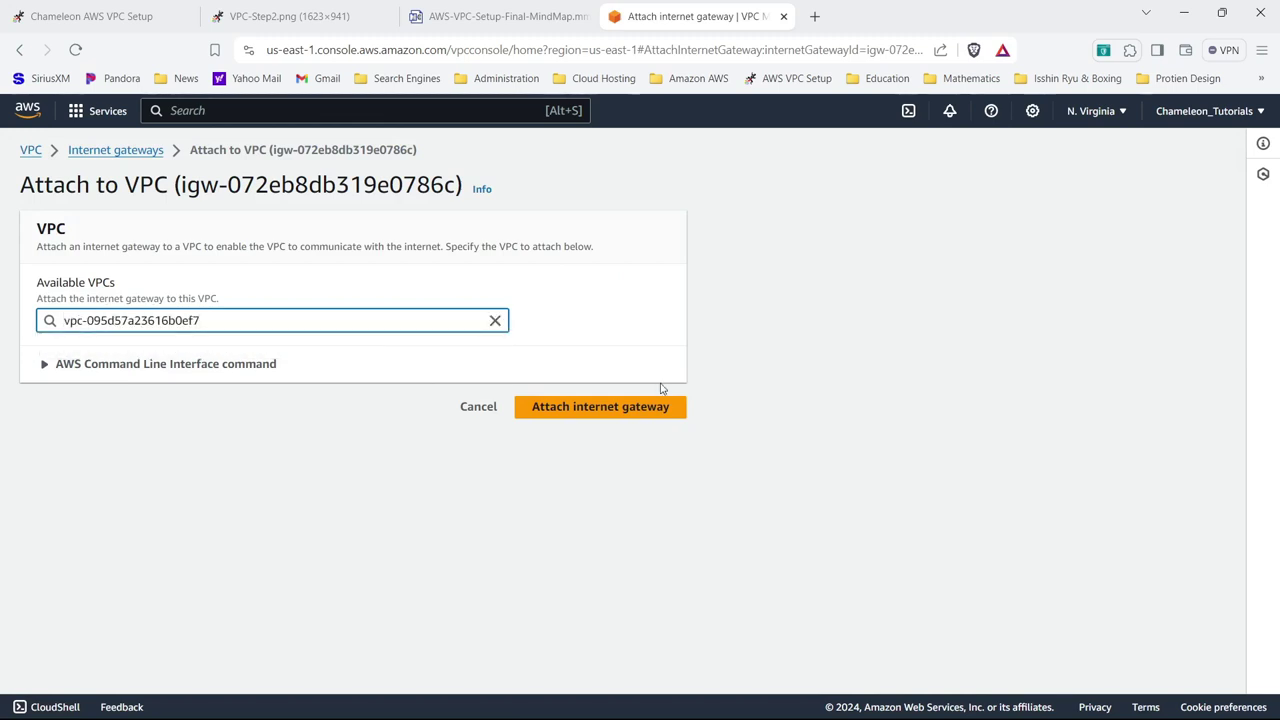
{"action": "left_click", "coordinate": [638, 422]}
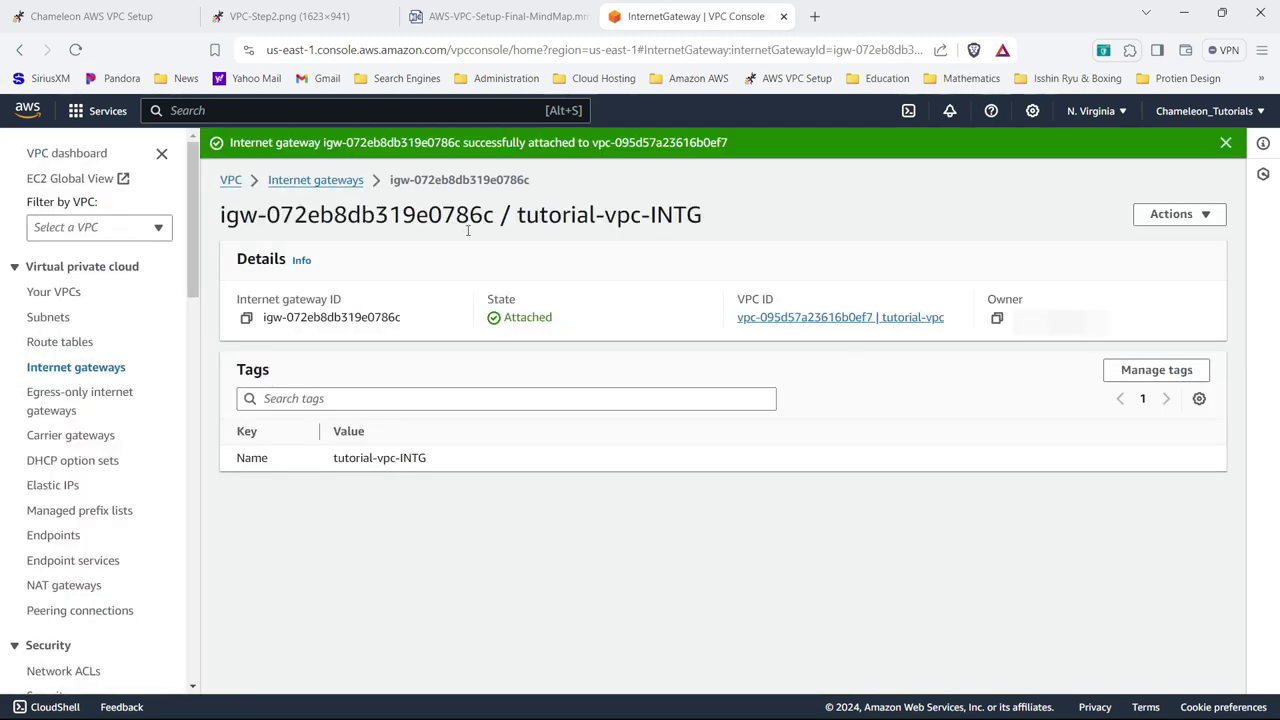
{"action": "left_click", "coordinate": [340, 180]}
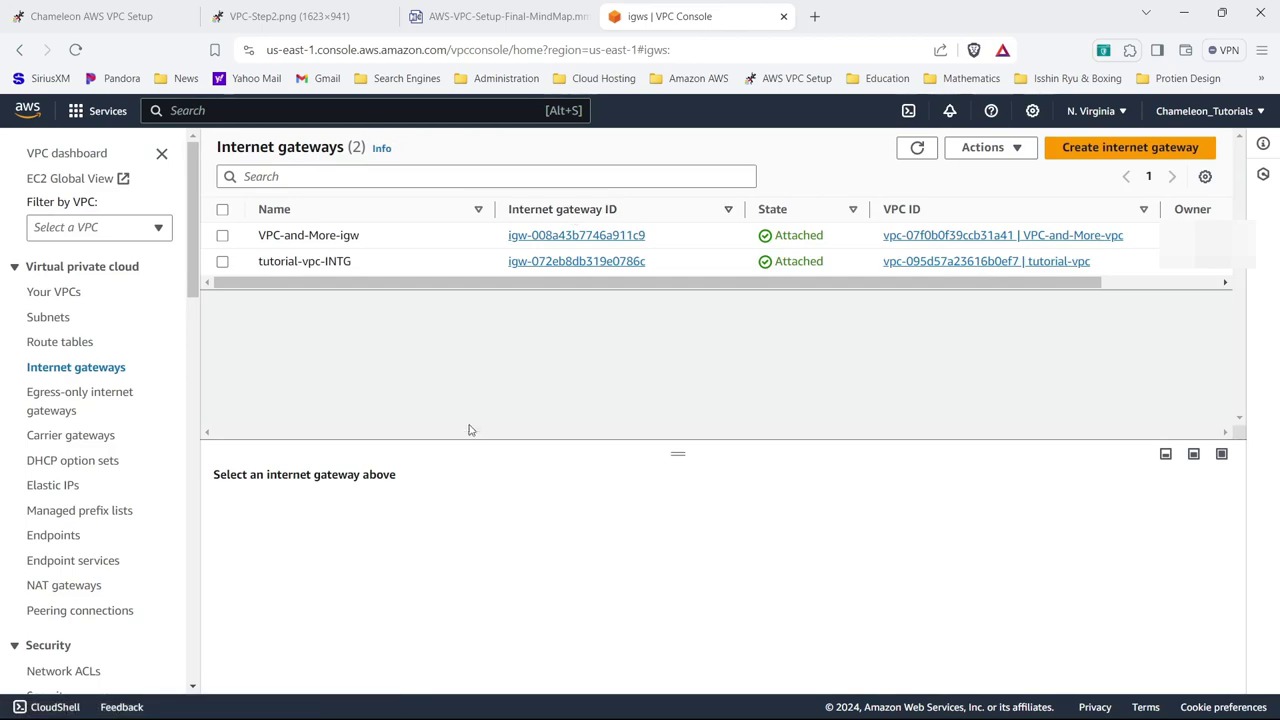
- Read the mind map's section 5 on creating a security group with SSH, ICMP, HTTP and HTTPS, and switch back to the VPC console
{"action": "left_click", "coordinate": [506, 14]}
{"action": "left_click_drag", "start_coordinate": [776, 350], "coordinate": [179, 338]}
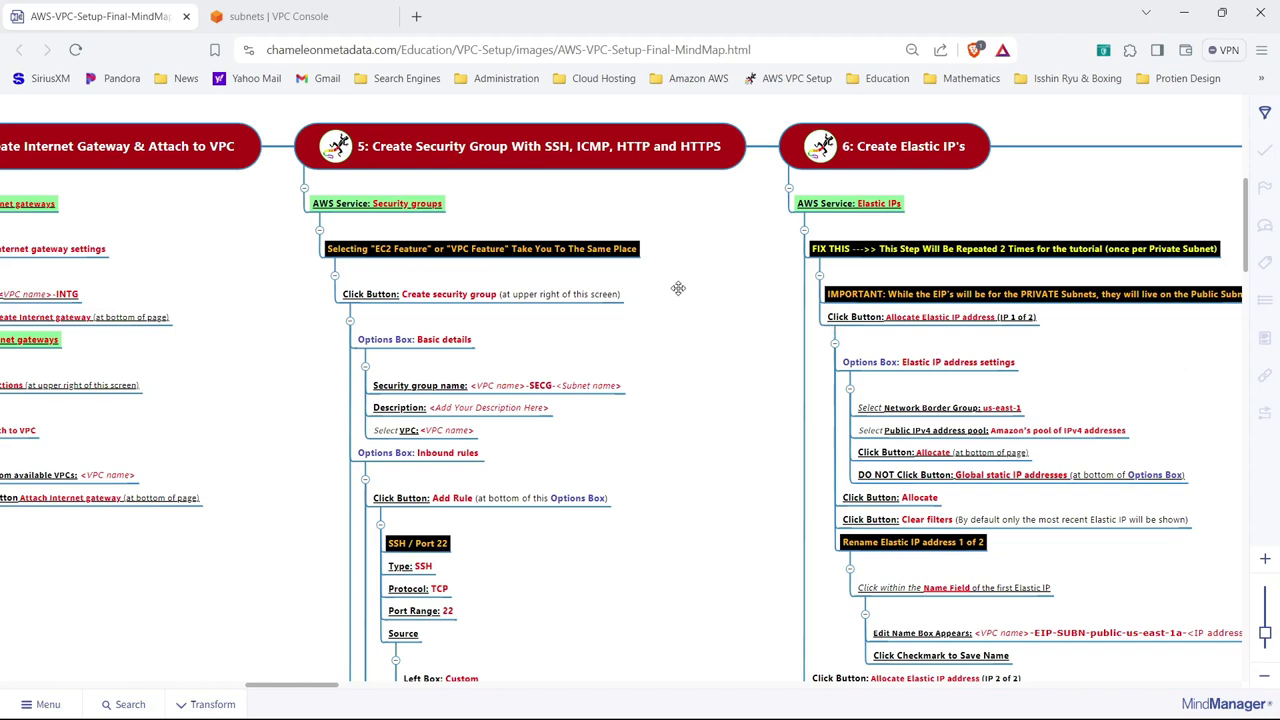
{"action": "left_click_drag", "start_coordinate": [678, 290], "coordinate": [689, 266]}
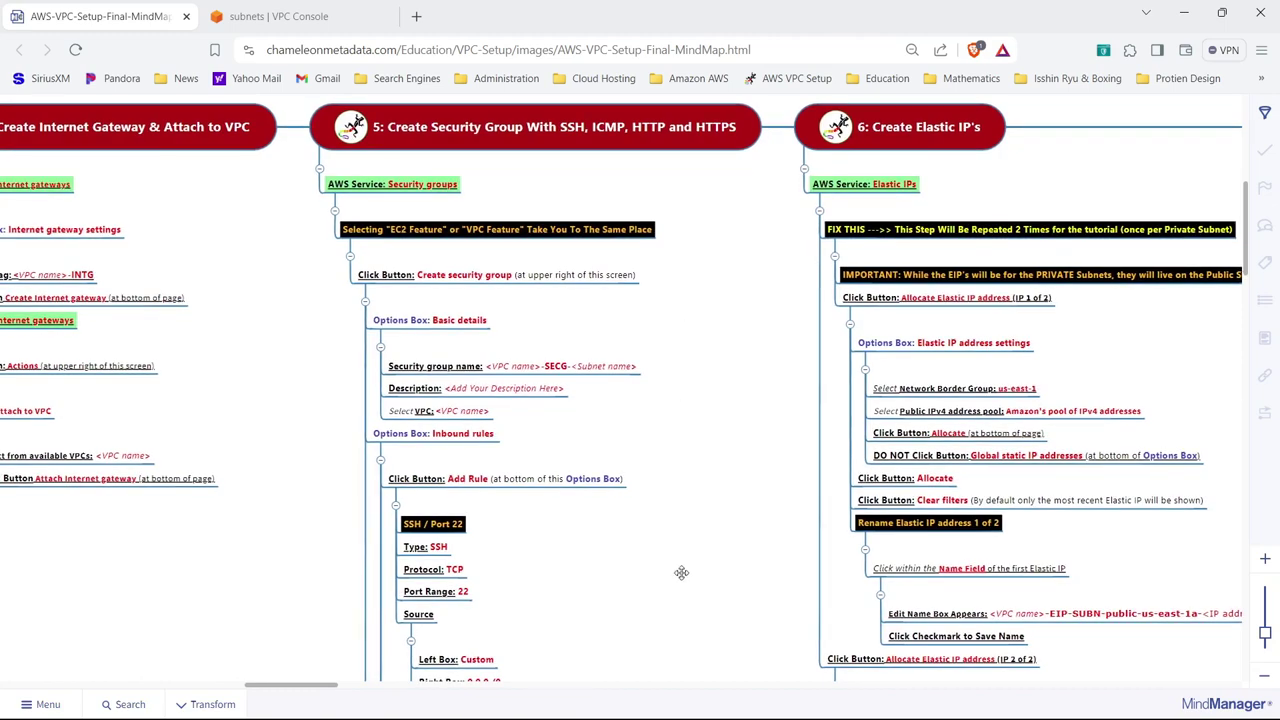
{"action": "scroll", "coordinate": [682, 573], "scroll_direction": "down", "scroll_amount": 4}
{"action": "left_click_drag", "start_coordinate": [663, 360], "coordinate": [664, 531]}
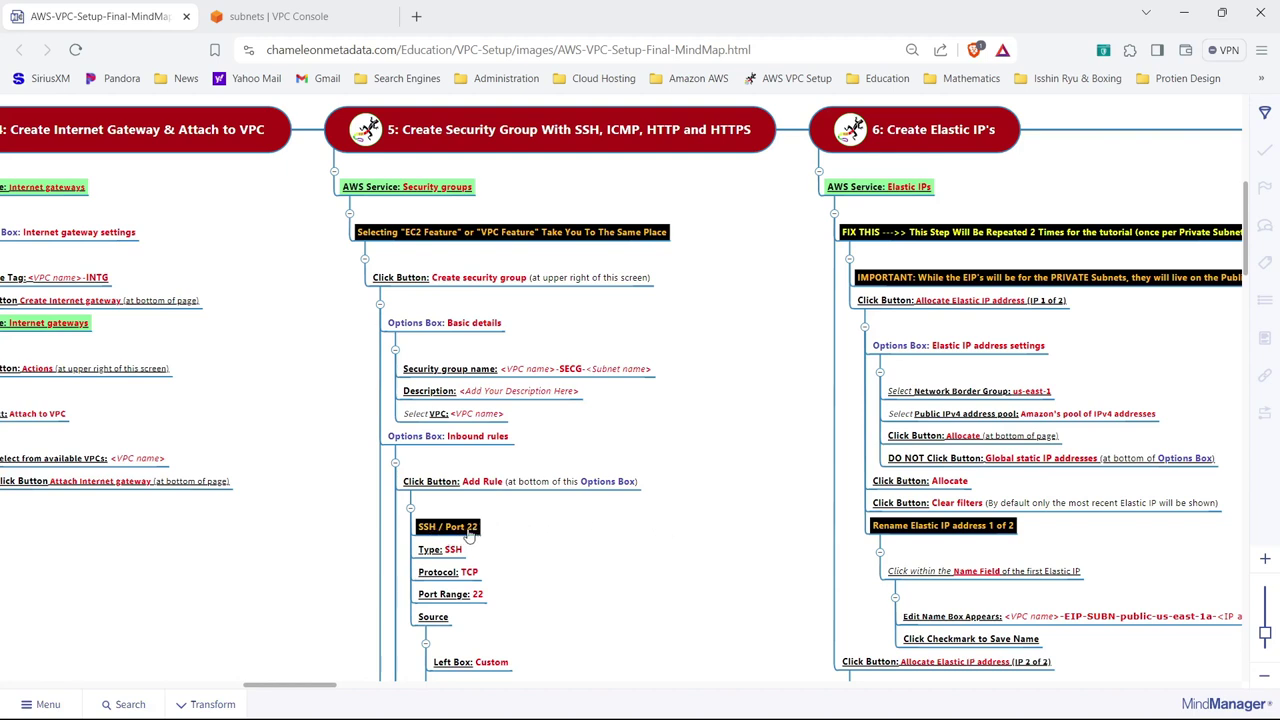
{"action": "left_click_drag", "start_coordinate": [544, 533], "coordinate": [556, 535]}
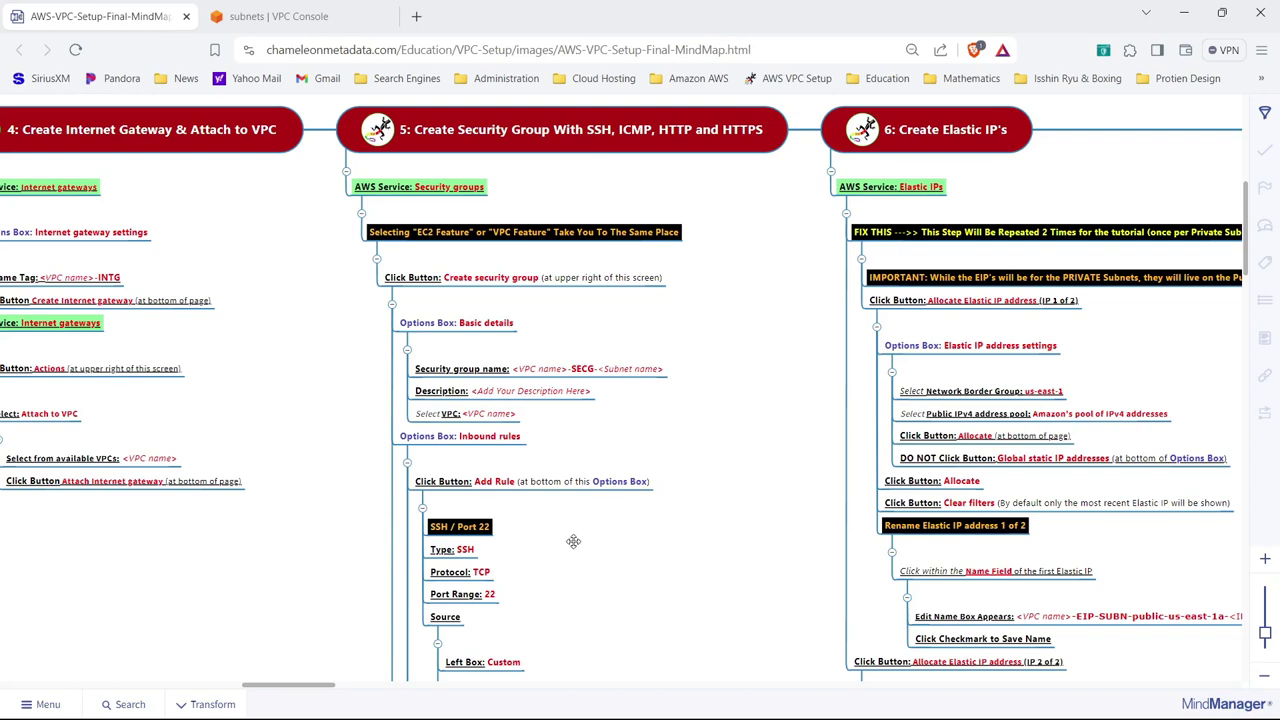
{"action": "scroll", "coordinate": [595, 530], "scroll_direction": "left", "scroll_amount": 1}
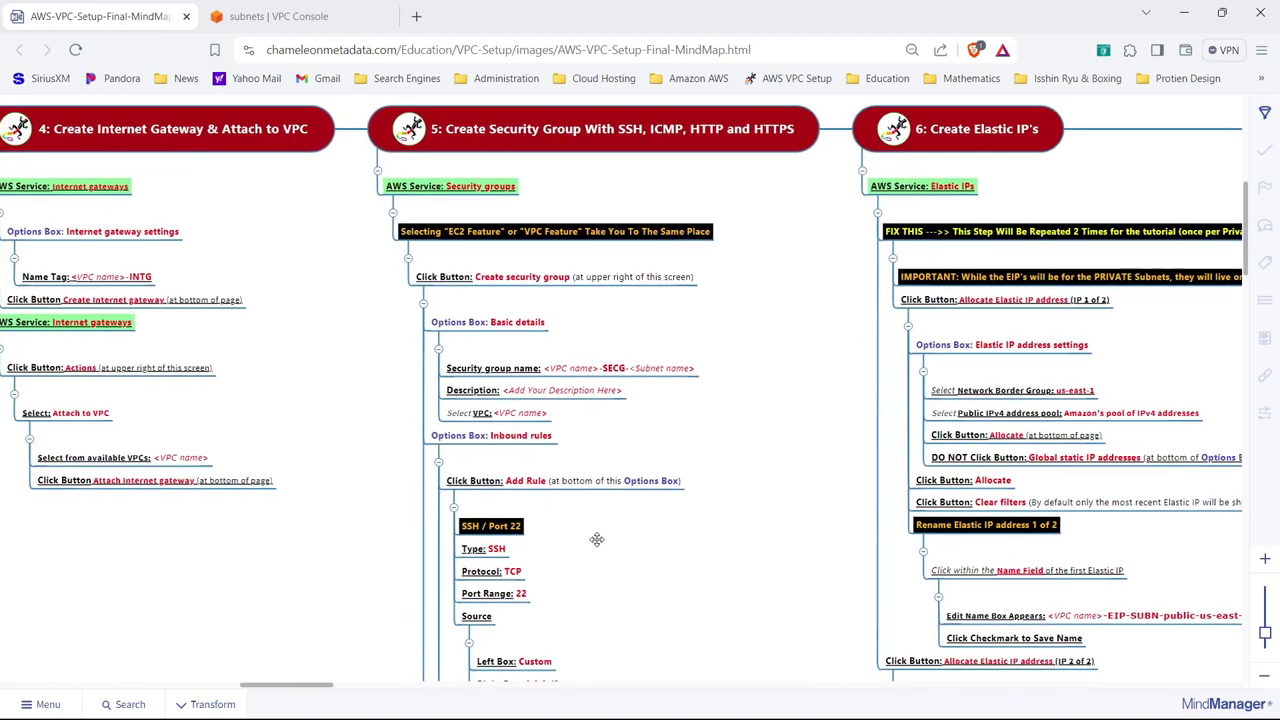
{"action": "left_click_drag", "start_coordinate": [598, 539], "coordinate": [597, 538]}
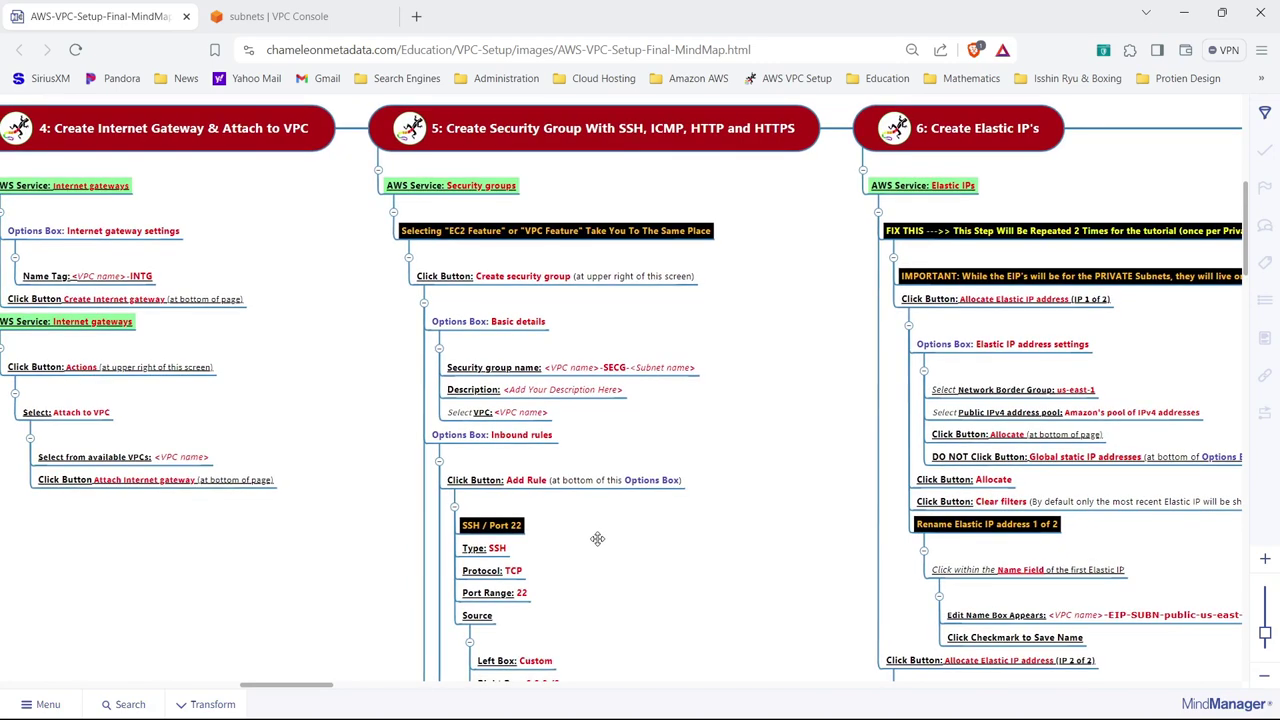
{"action": "left_click", "coordinate": [240, 17]}
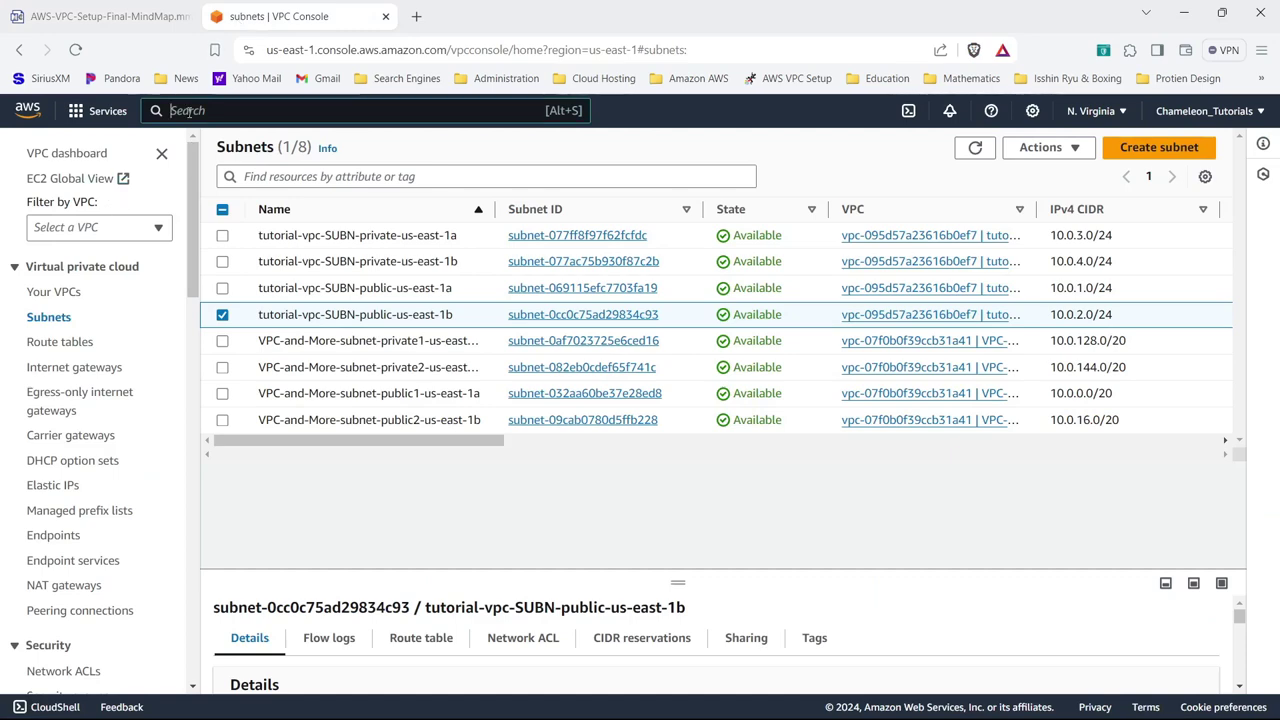
- Search the console for security groups, open the EC2 security groups list and start creating a new security group
{"action": "left_click", "coordinate": [187, 112]}
{"action": "type", "text": "sec"}
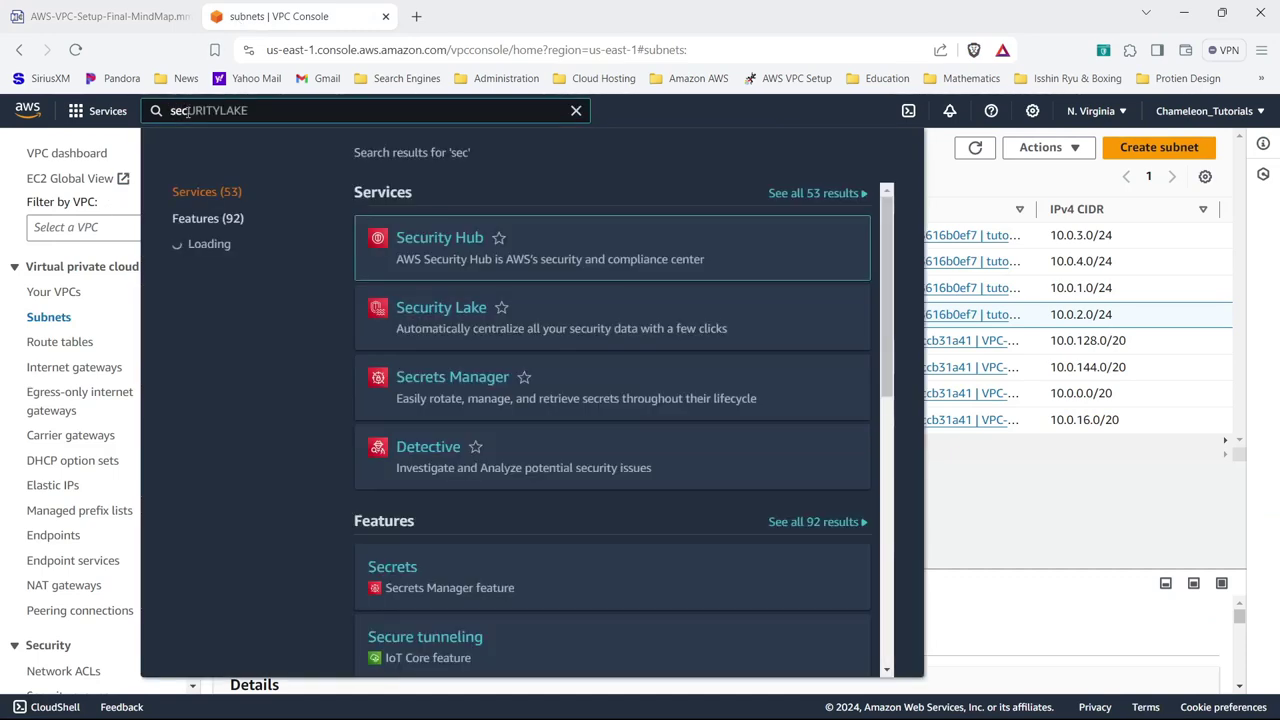
{"action": "type", "text": "urity group"}
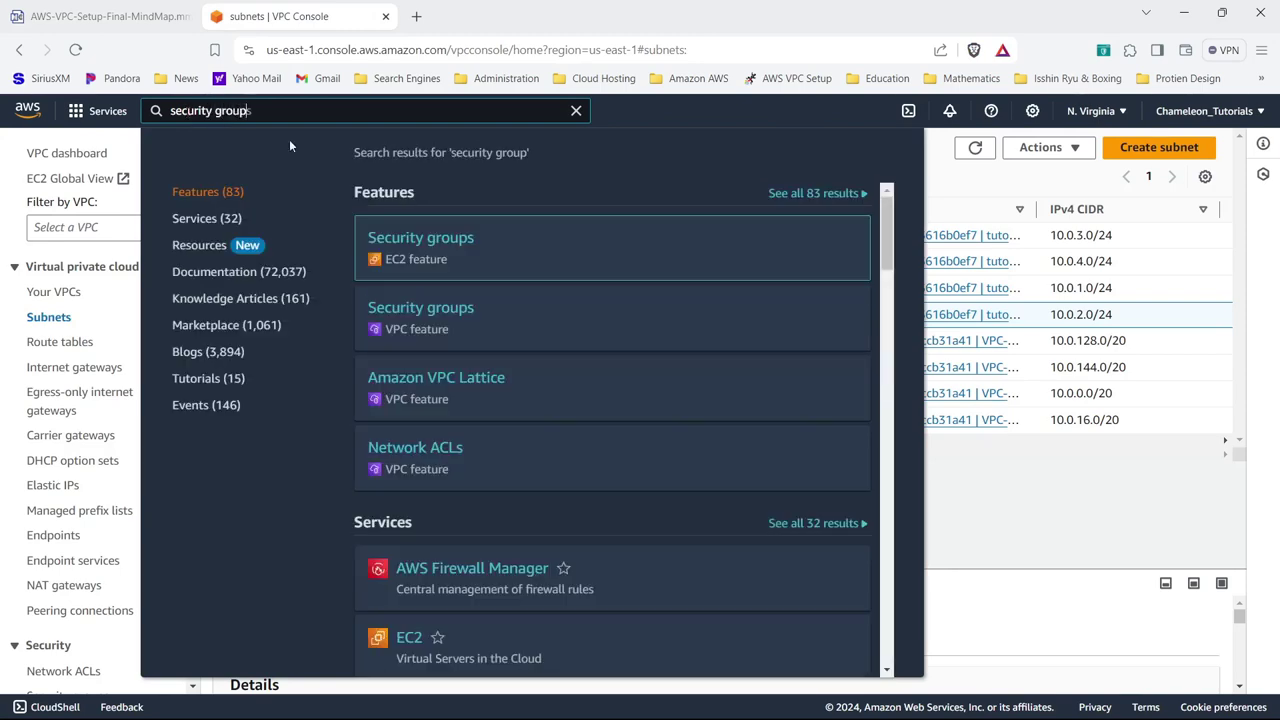
{"action": "type", "text": "s"}
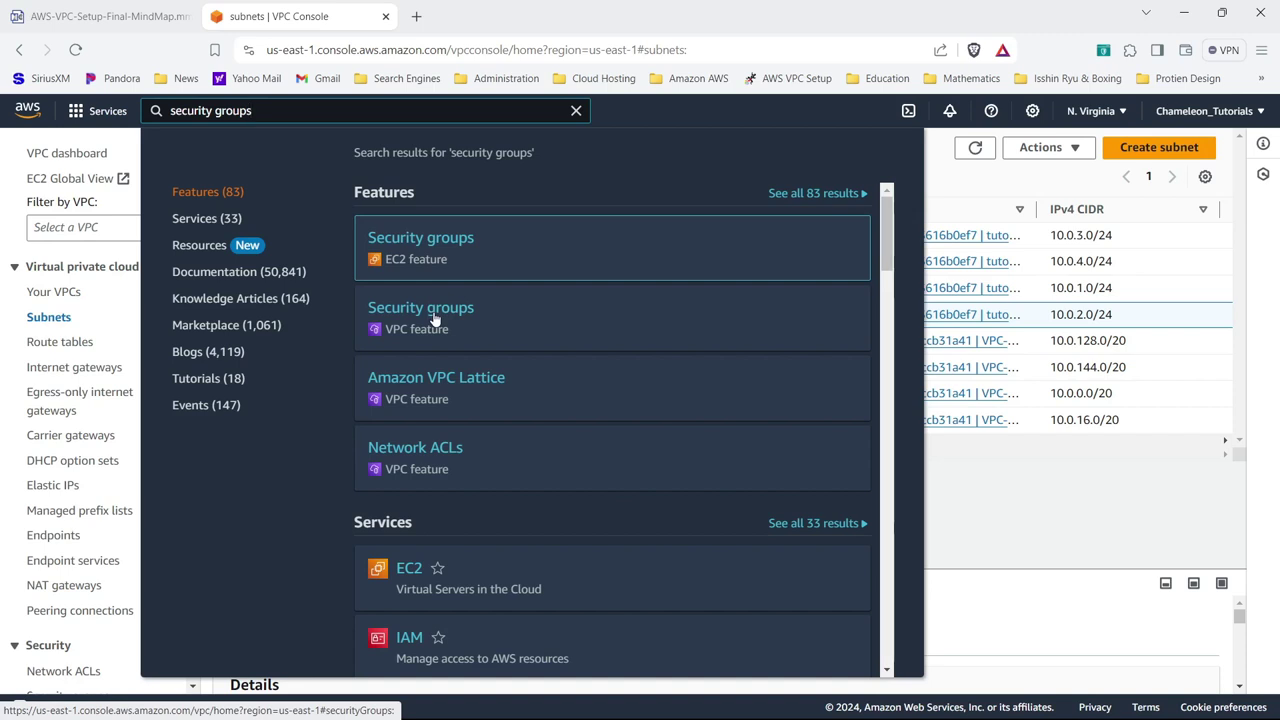
{"action": "left_click", "coordinate": [433, 238]}
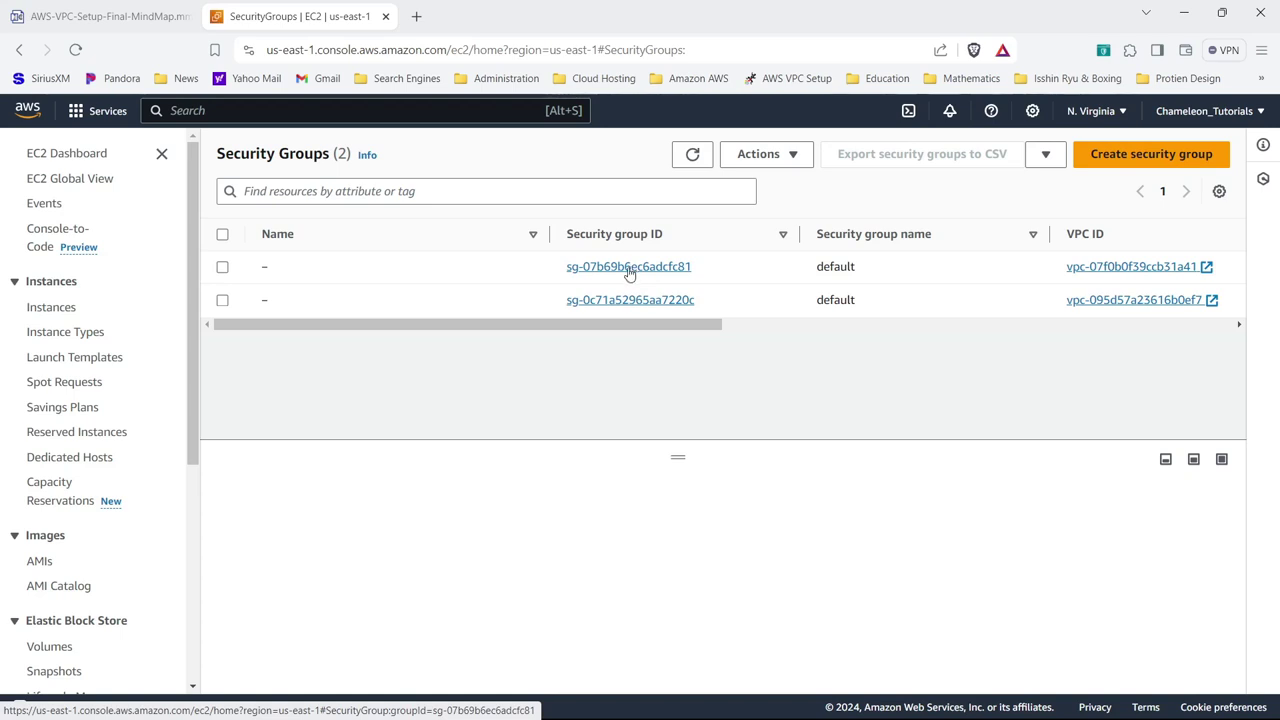
{"action": "left_click", "coordinate": [1090, 165]}
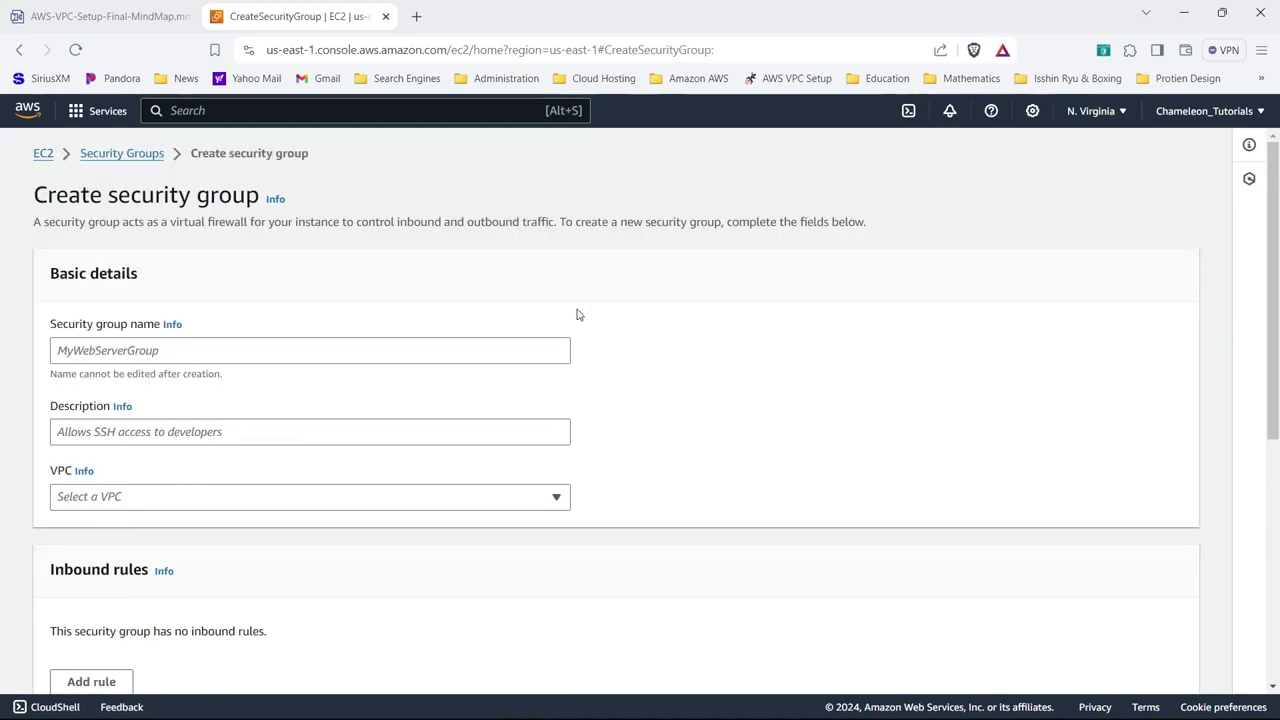
- Set the security group's name and description to tutorial-vpc-SECG-SUBN-public-us-east-1a and choose tutorial-vpc as its VPC
{"action": "left_click", "coordinate": [368, 349]}
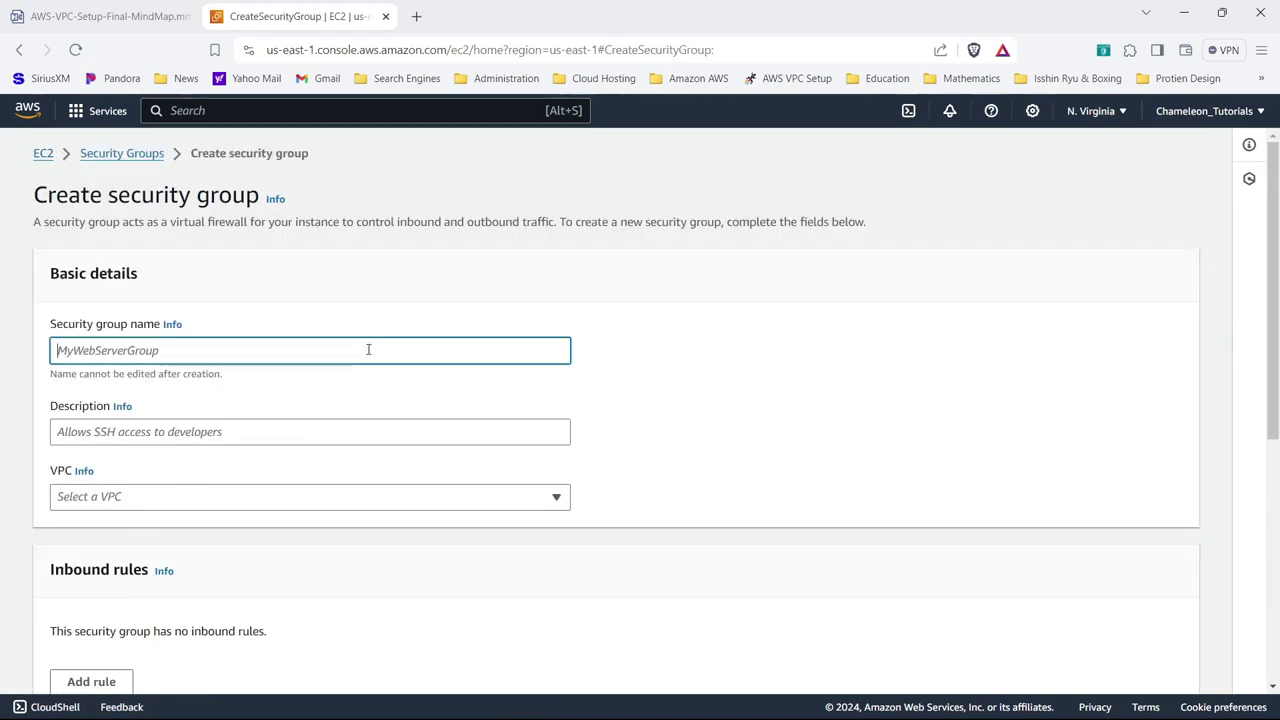
{"action": "type", "text": "tutorial-vpc-SECG-SUBN-private-us-east-1a"}
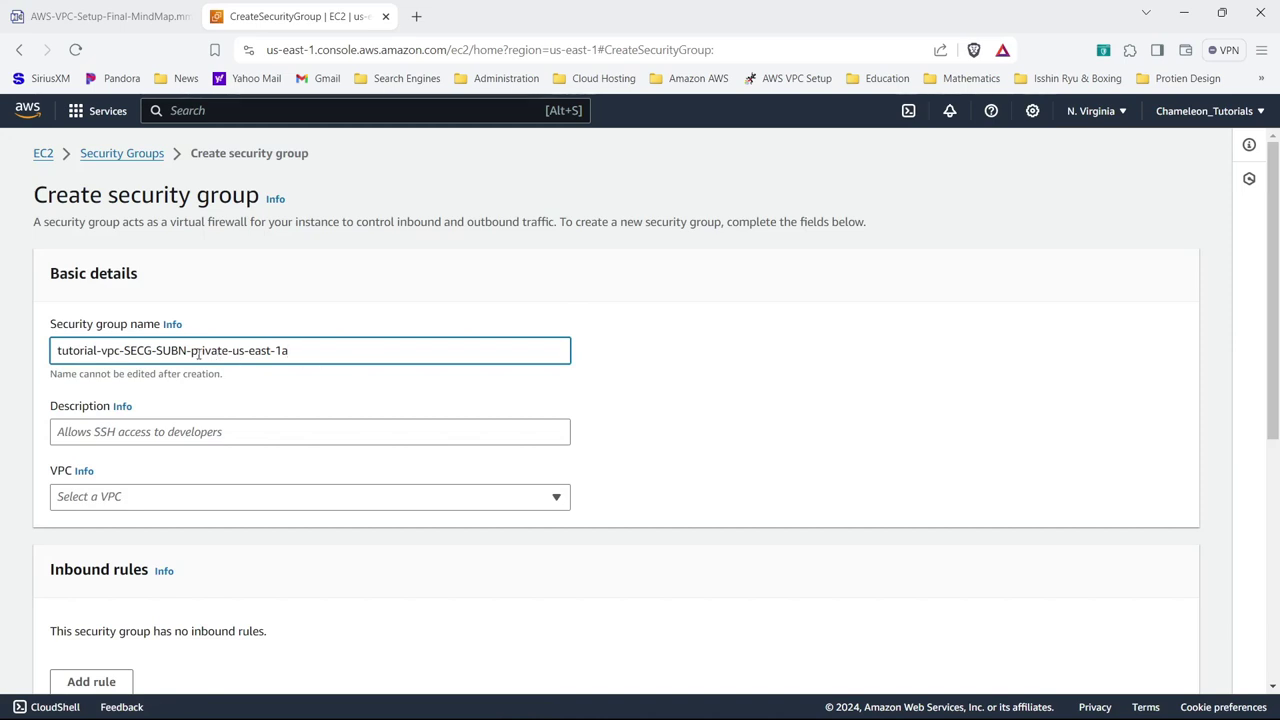
{"action": "left_click_drag", "start_coordinate": [197, 350], "coordinate": [229, 350]}
{"action": "type", "text": "ublic"}
{"action": "left_click_drag", "start_coordinate": [282, 350], "coordinate": [14, 351]}
{"action": "key", "text": "ctrl+c"}
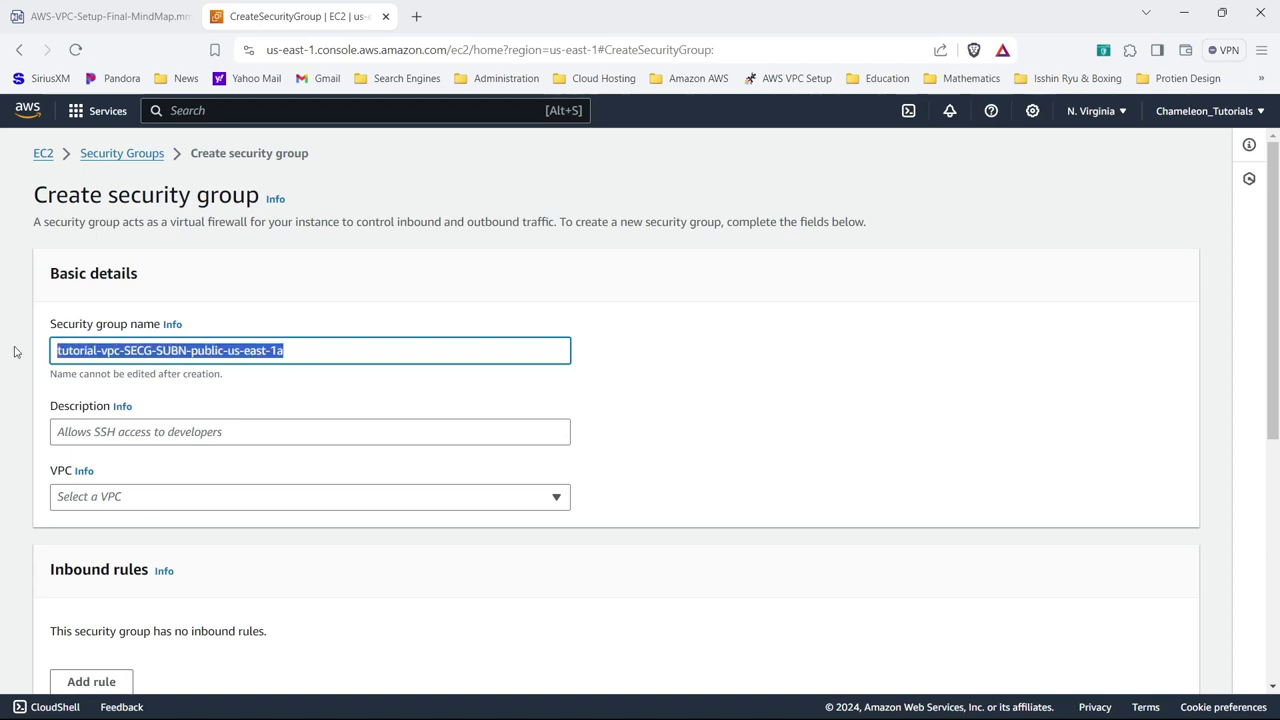
{"action": "left_click", "coordinate": [76, 431]}
{"action": "key", "text": "ctrl+v"}
{"action": "left_click", "coordinate": [234, 497]}
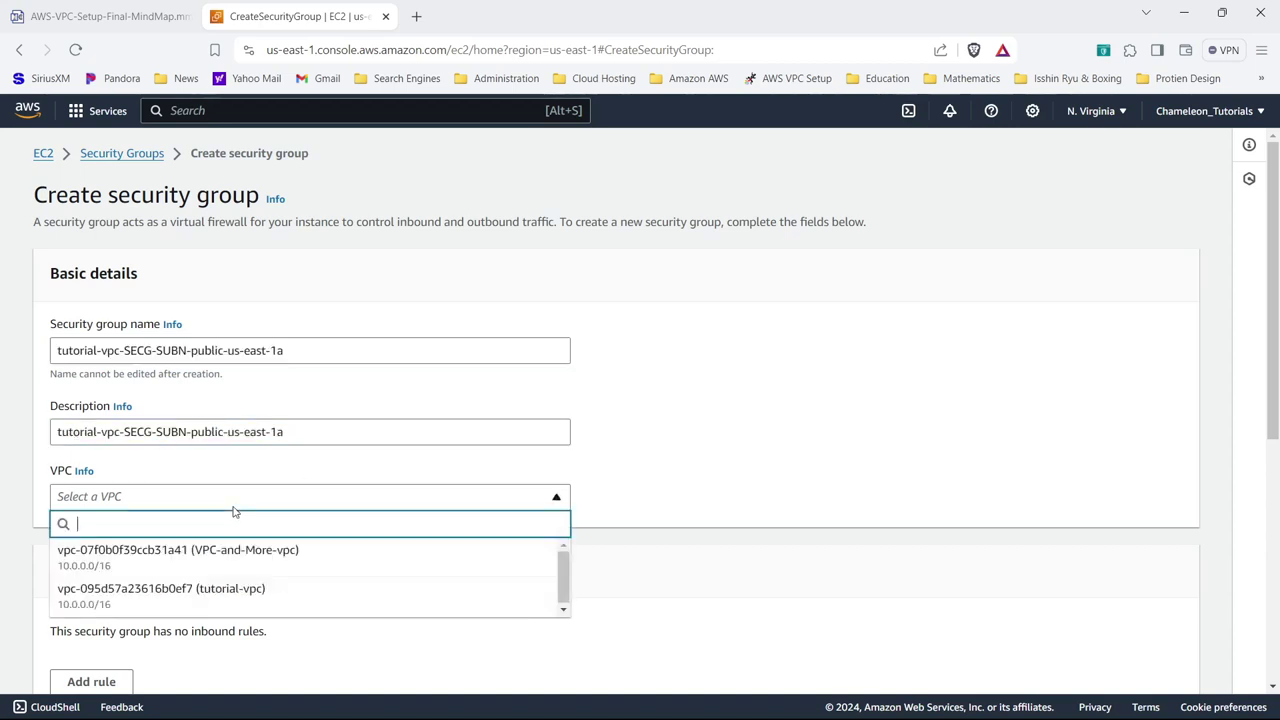
{"action": "left_click", "coordinate": [220, 606]}
- Add four blank inbound rules to the new security group
{"action": "scroll", "coordinate": [220, 606], "scroll_direction": "down", "scroll_amount": 4}
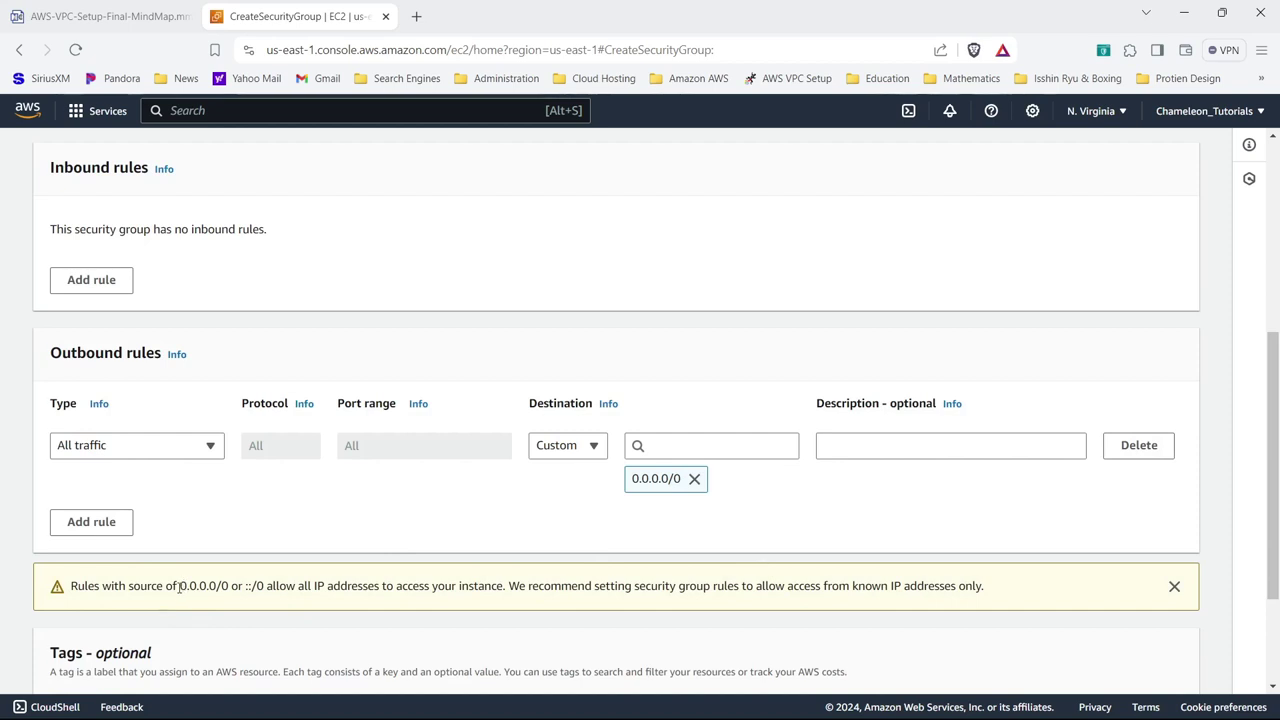
{"action": "left_click_drag", "start_coordinate": [180, 587], "coordinate": [299, 591]}
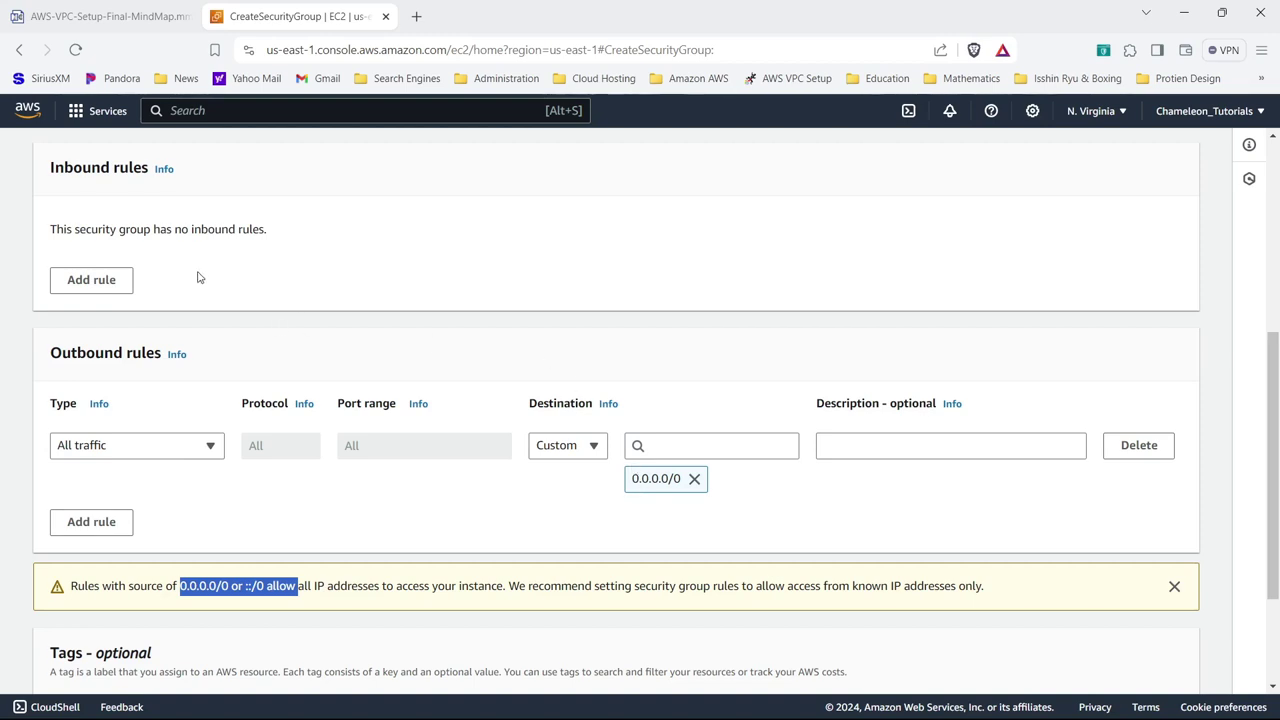
{"action": "left_click", "coordinate": [86, 288]}
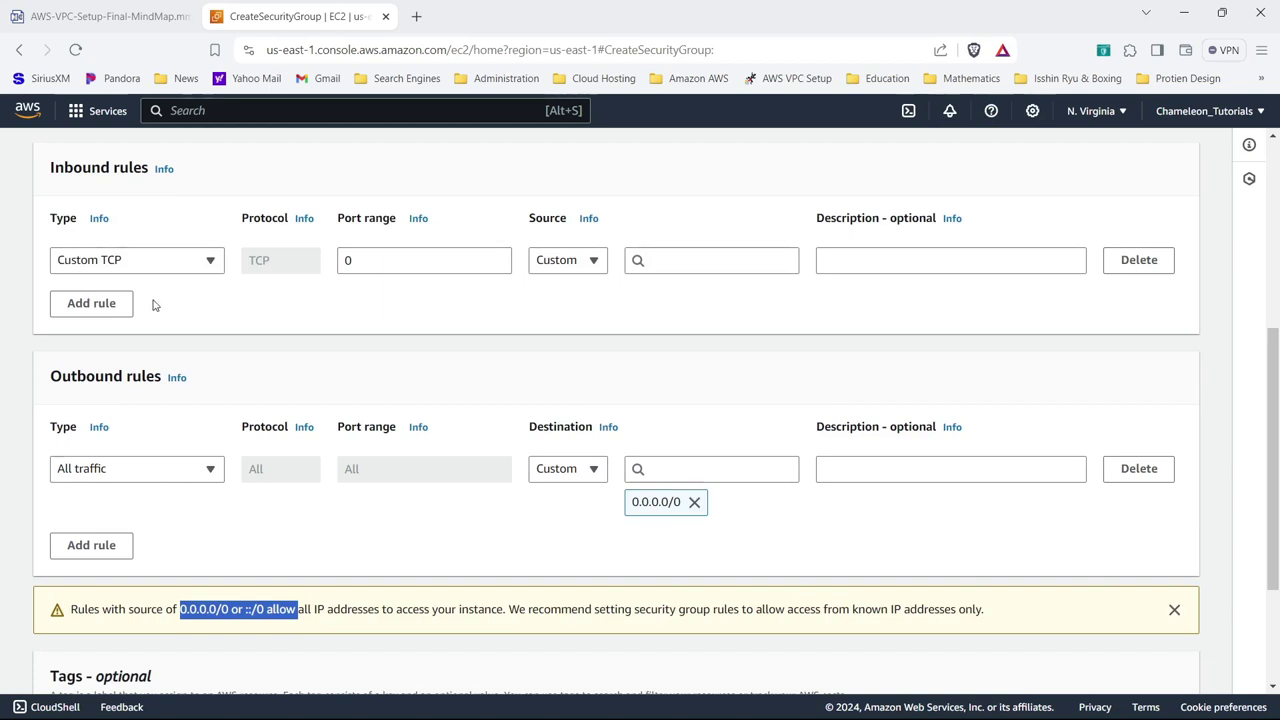
{"action": "left_click", "coordinate": [88, 306]}
{"action": "left_click", "coordinate": [90, 355]}
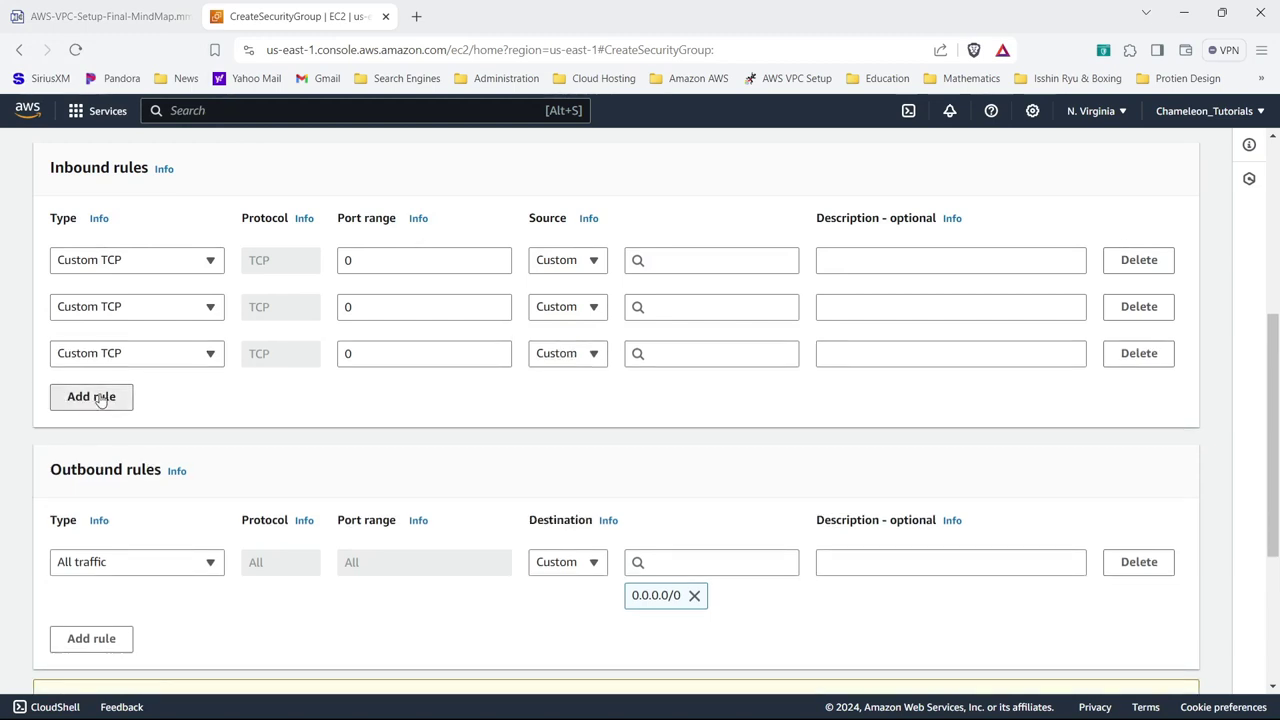
{"action": "left_click", "coordinate": [91, 397]}
- Set the first inbound rule to Custom ICMP - IPv4 and the second to SSH, both with source Anywhere-IPv4
{"action": "left_click", "coordinate": [168, 263]}
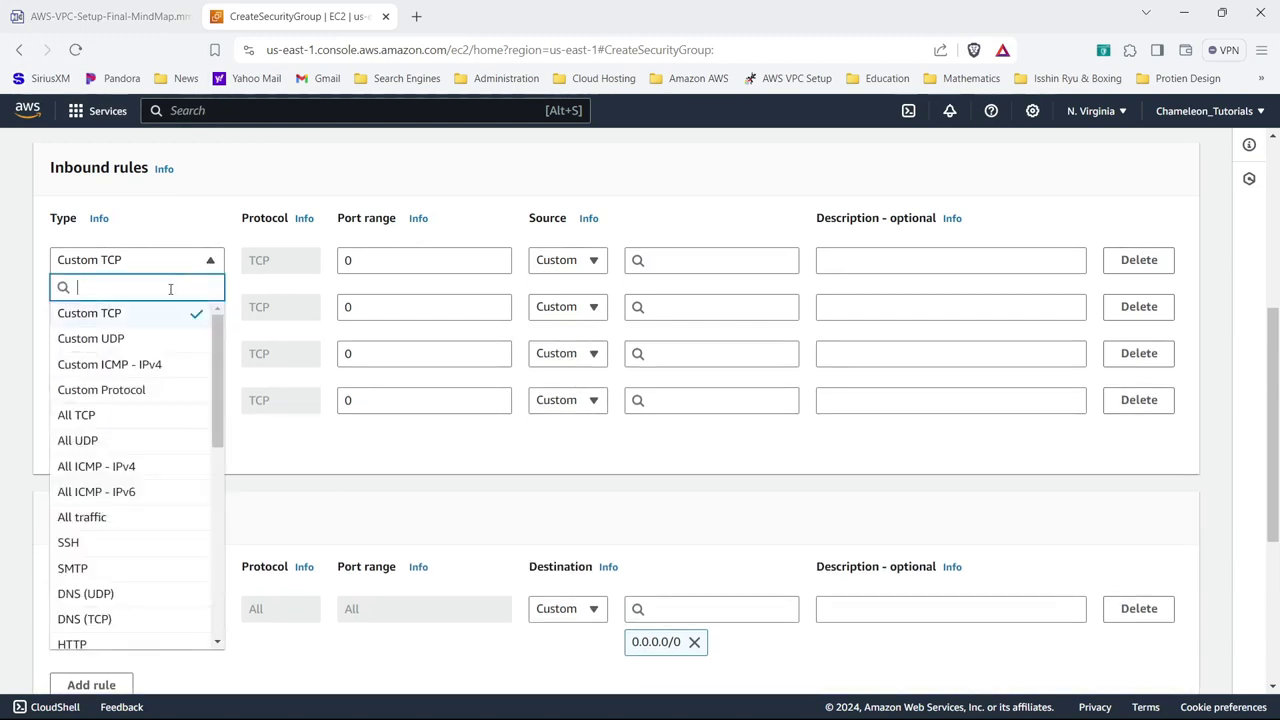
{"action": "left_click", "coordinate": [157, 363]}
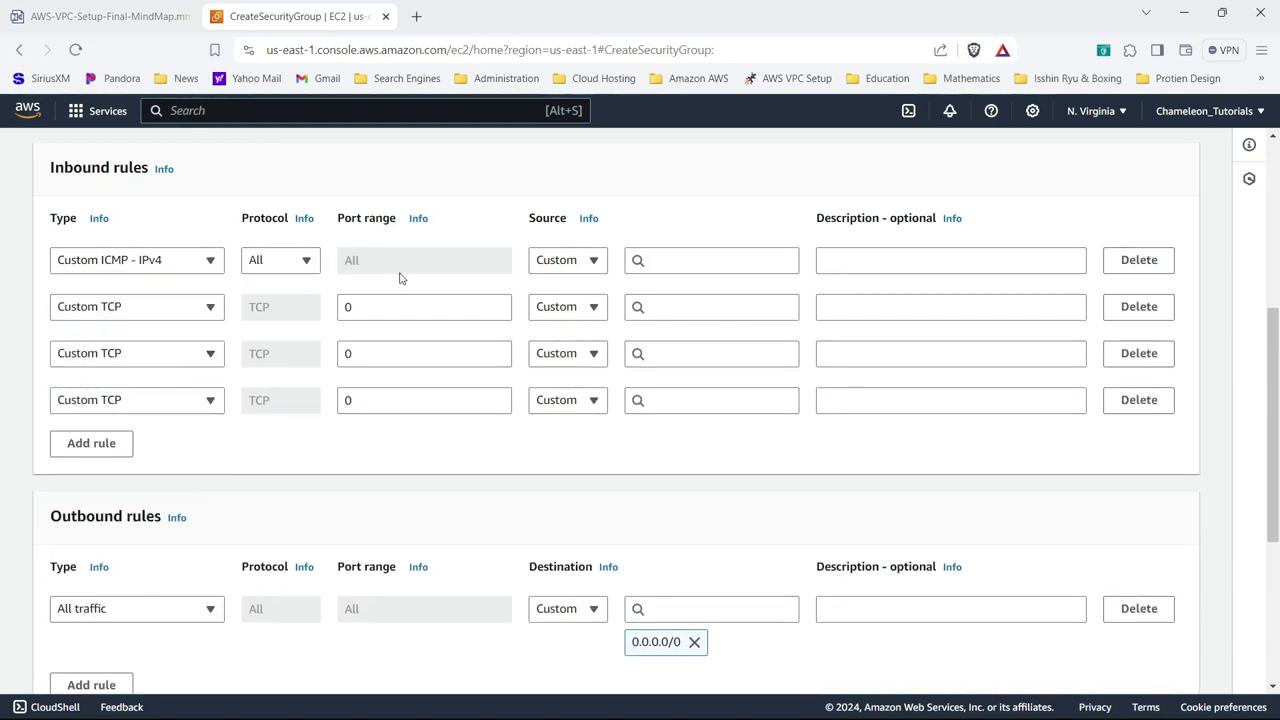
{"action": "left_click", "coordinate": [577, 264]}
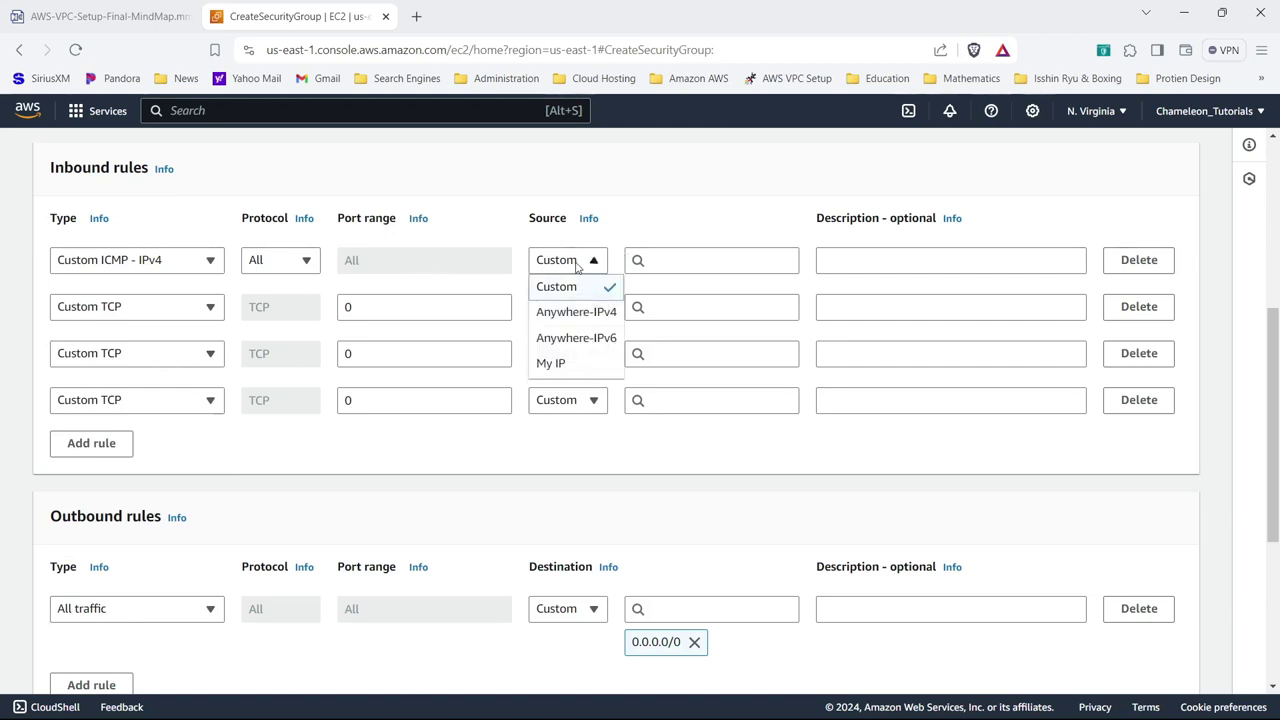
{"action": "left_click", "coordinate": [576, 312]}
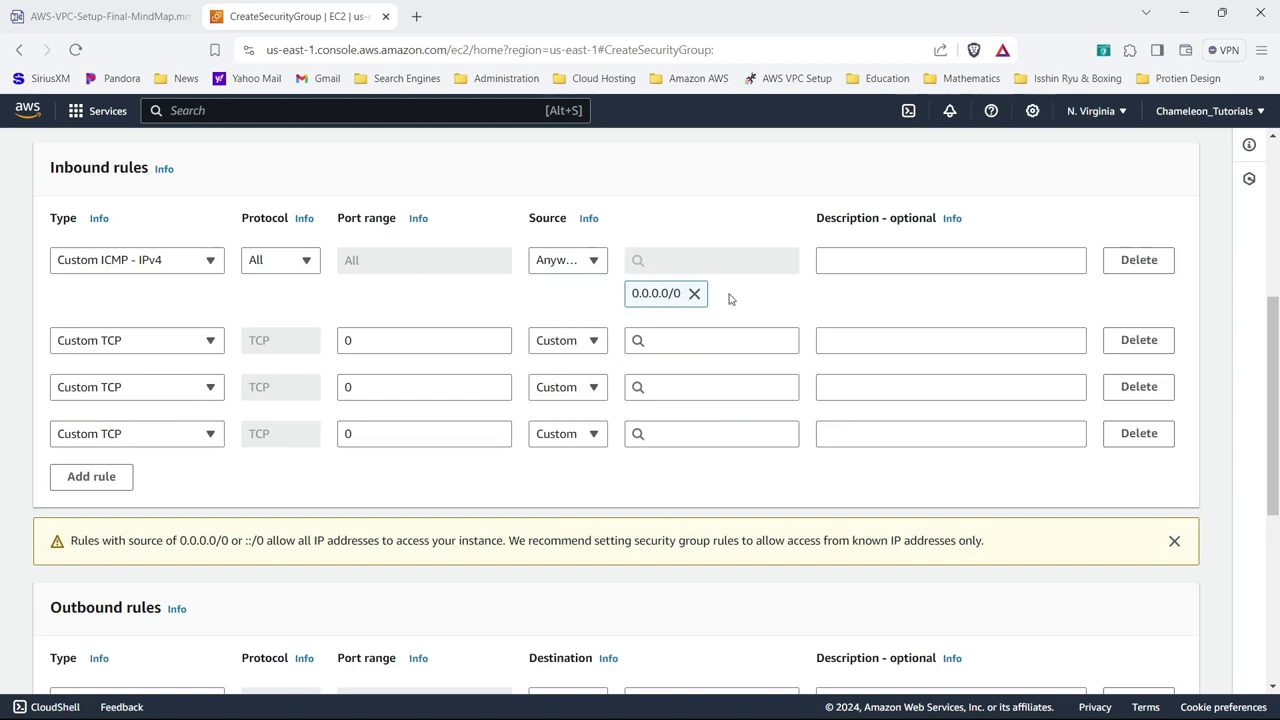
{"action": "left_click", "coordinate": [212, 341]}
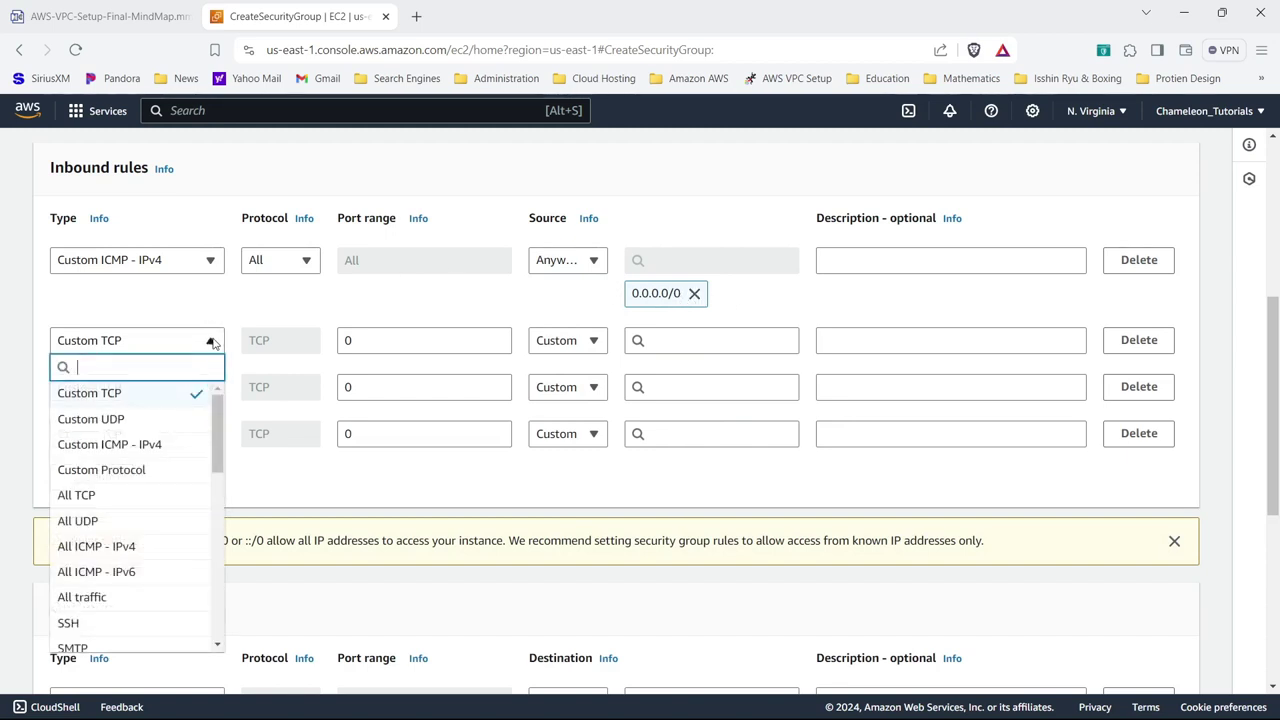
{"action": "left_click", "coordinate": [134, 622]}
{"action": "left_click", "coordinate": [567, 340]}
{"action": "left_click", "coordinate": [570, 393]}
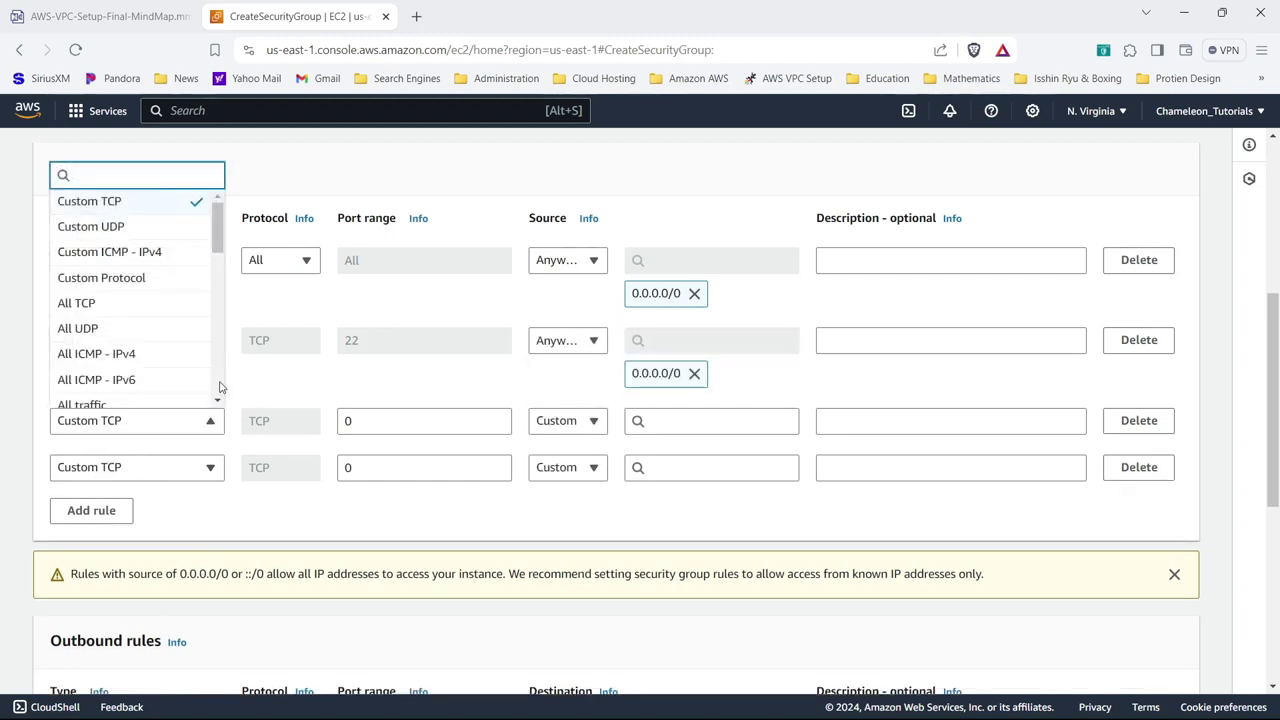
- Set the third inbound rule to HTTP and the fourth to HTTPS, both with source Anywhere-IPv4
{"action": "scroll", "coordinate": [210, 385], "scroll_direction": "down", "scroll_amount": 3}
{"action": "left_click", "coordinate": [171, 343]}
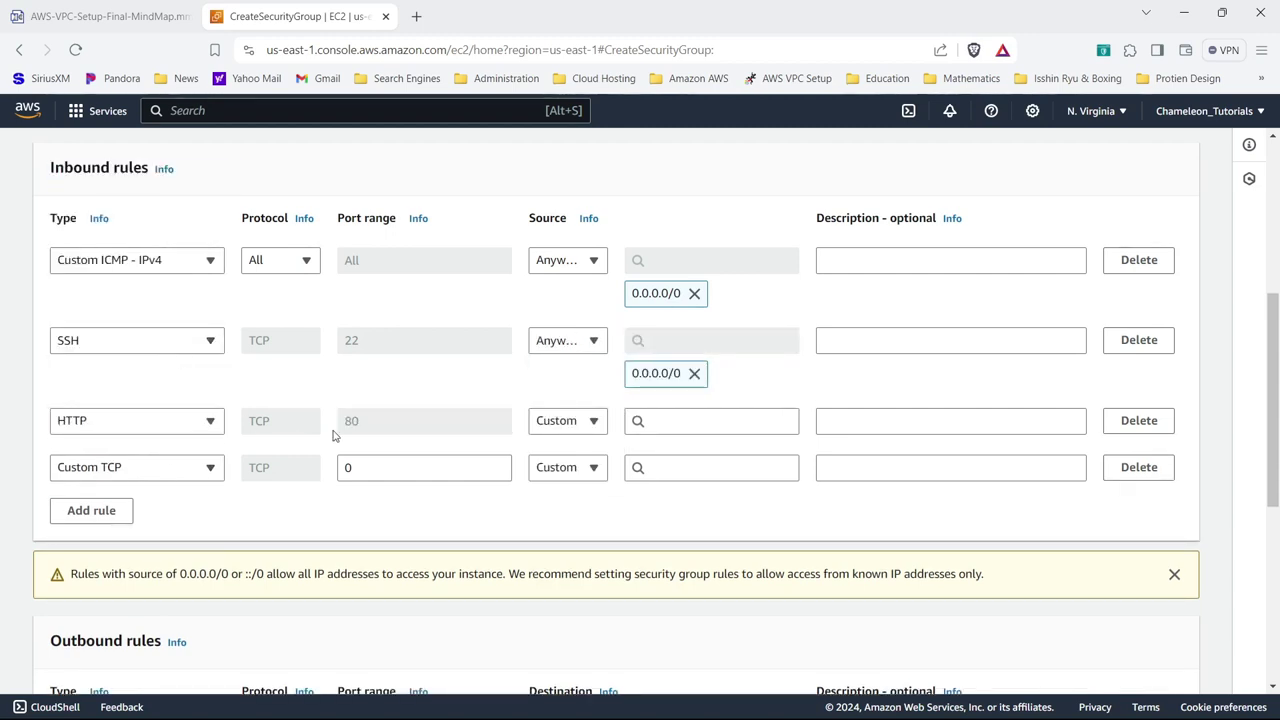
{"action": "left_click", "coordinate": [570, 432]}
{"action": "left_click", "coordinate": [565, 468]}
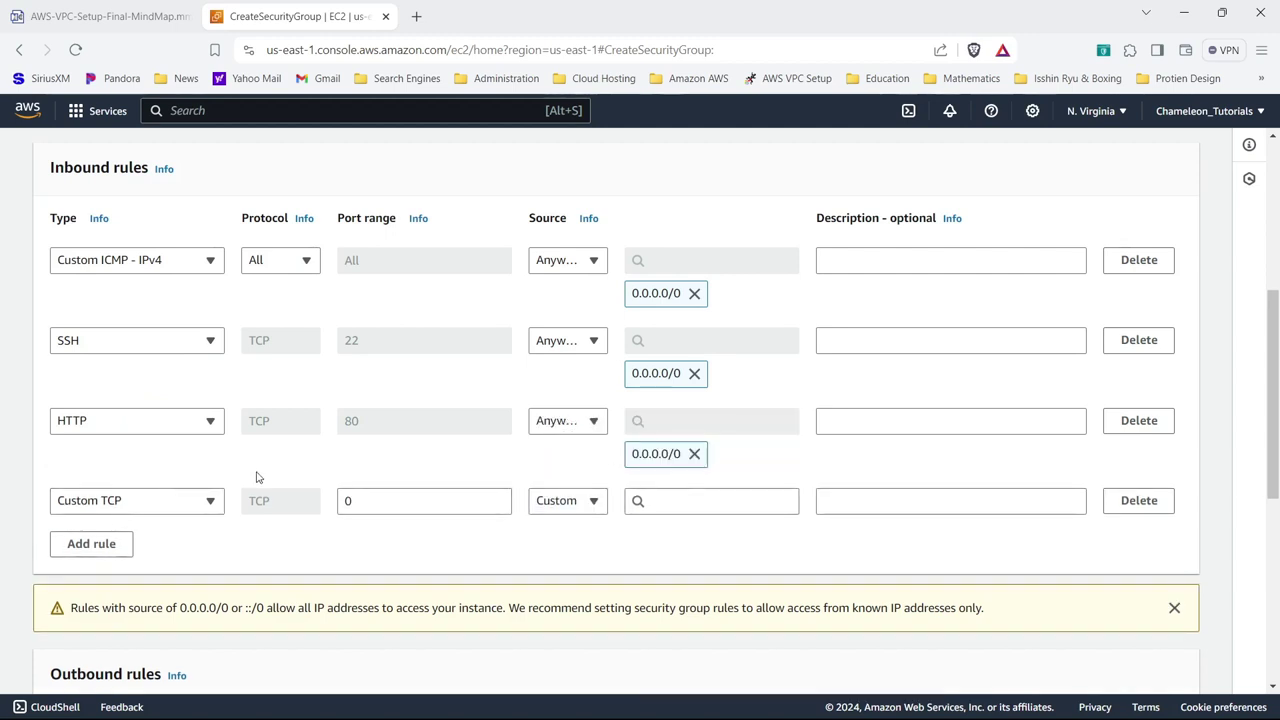
{"action": "left_click", "coordinate": [212, 502]}
{"action": "scroll", "coordinate": [218, 440], "scroll_direction": "down", "scroll_amount": 3}
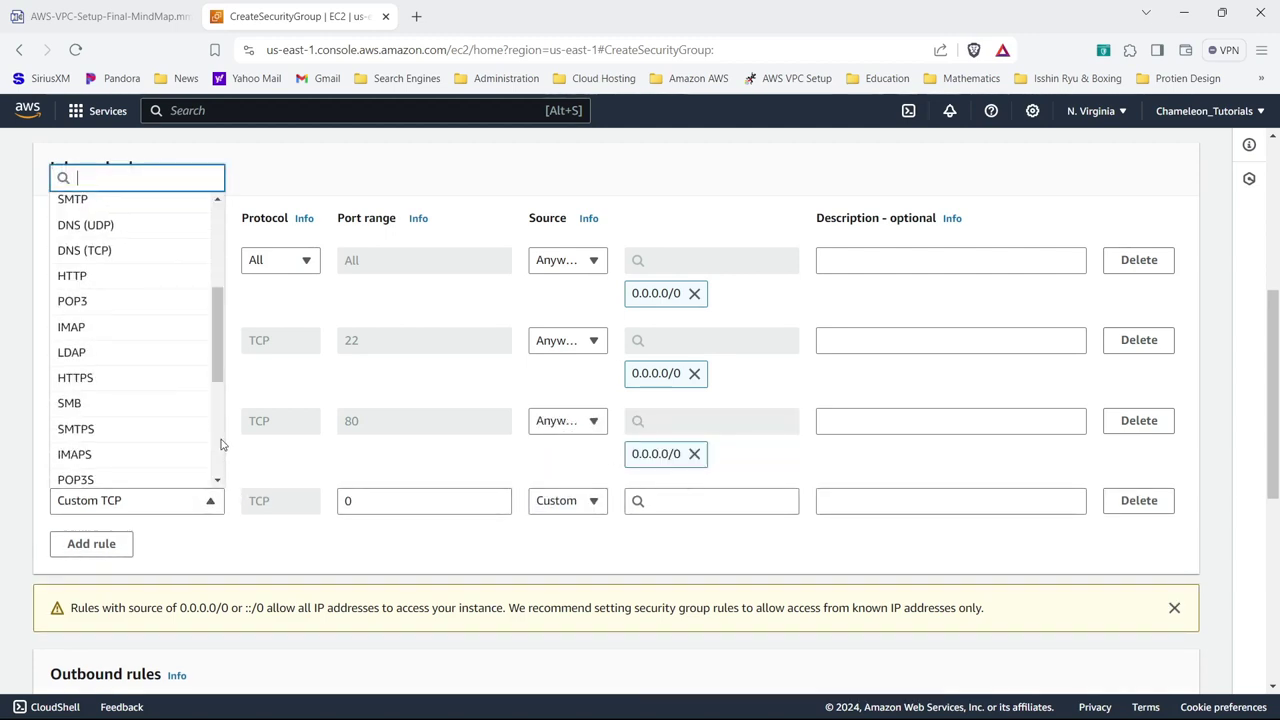
{"action": "left_click", "coordinate": [168, 381]}
{"action": "left_click", "coordinate": [562, 502]}
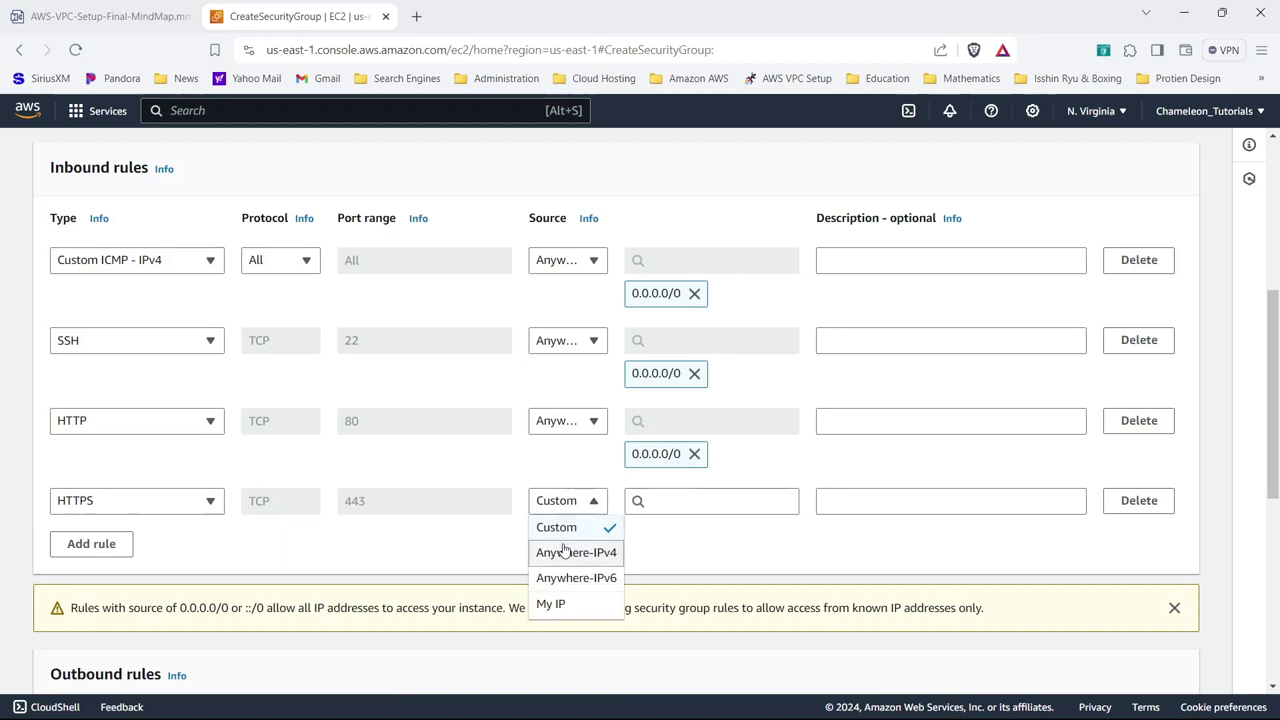
{"action": "left_click", "coordinate": [563, 551]}
- Create the security group with its default outbound rule and return to the security groups list
{"action": "left_click_drag", "start_coordinate": [1277, 380], "coordinate": [1275, 570]}
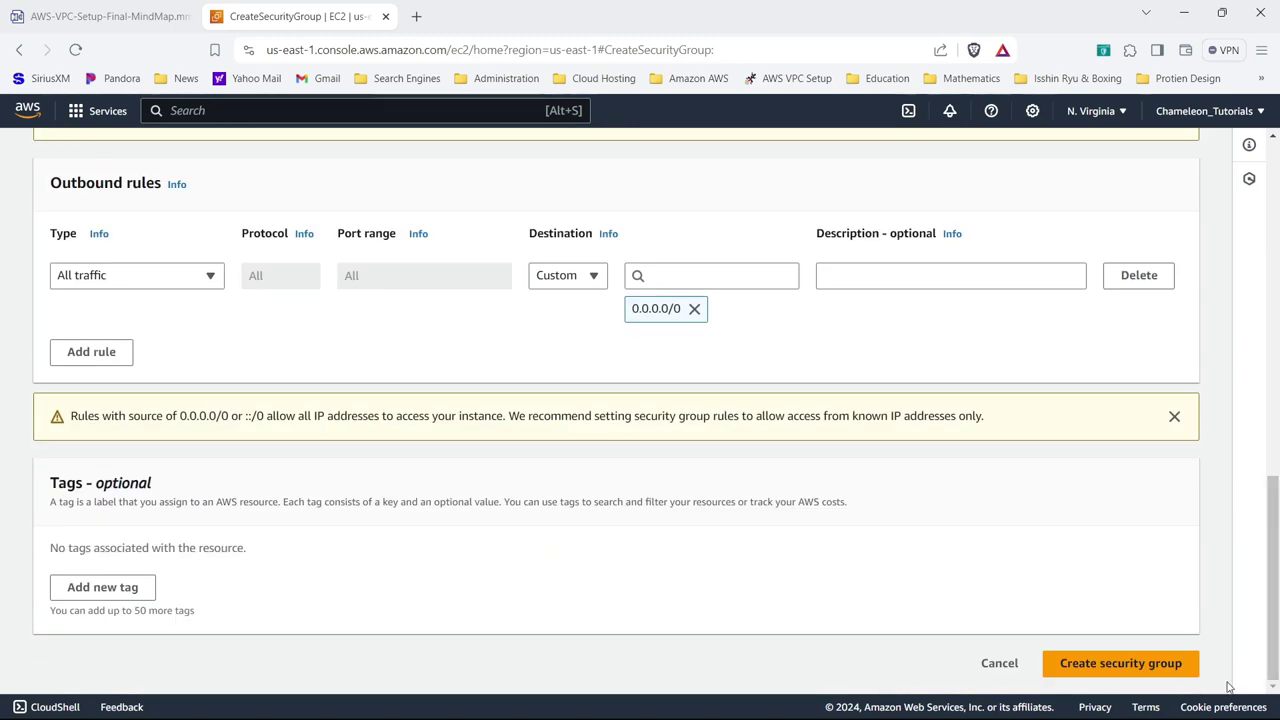
{"action": "left_click", "coordinate": [1150, 665]}
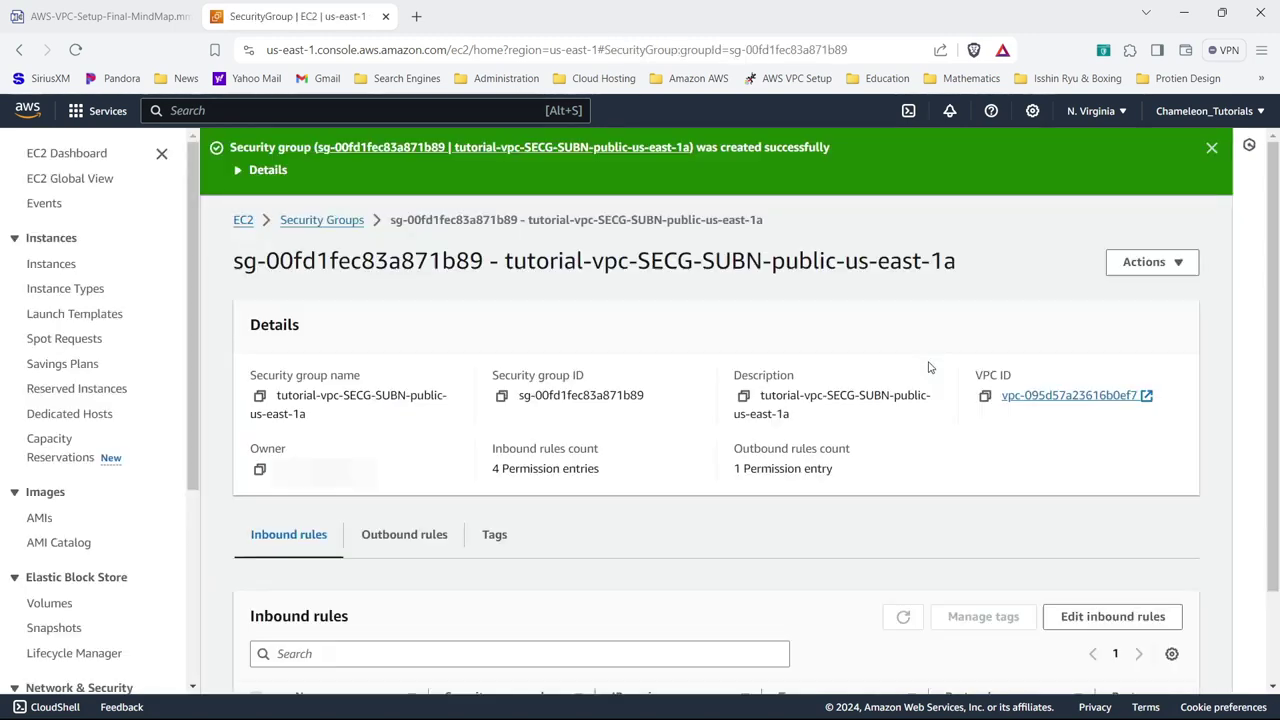
{"action": "left_click", "coordinate": [323, 219]}
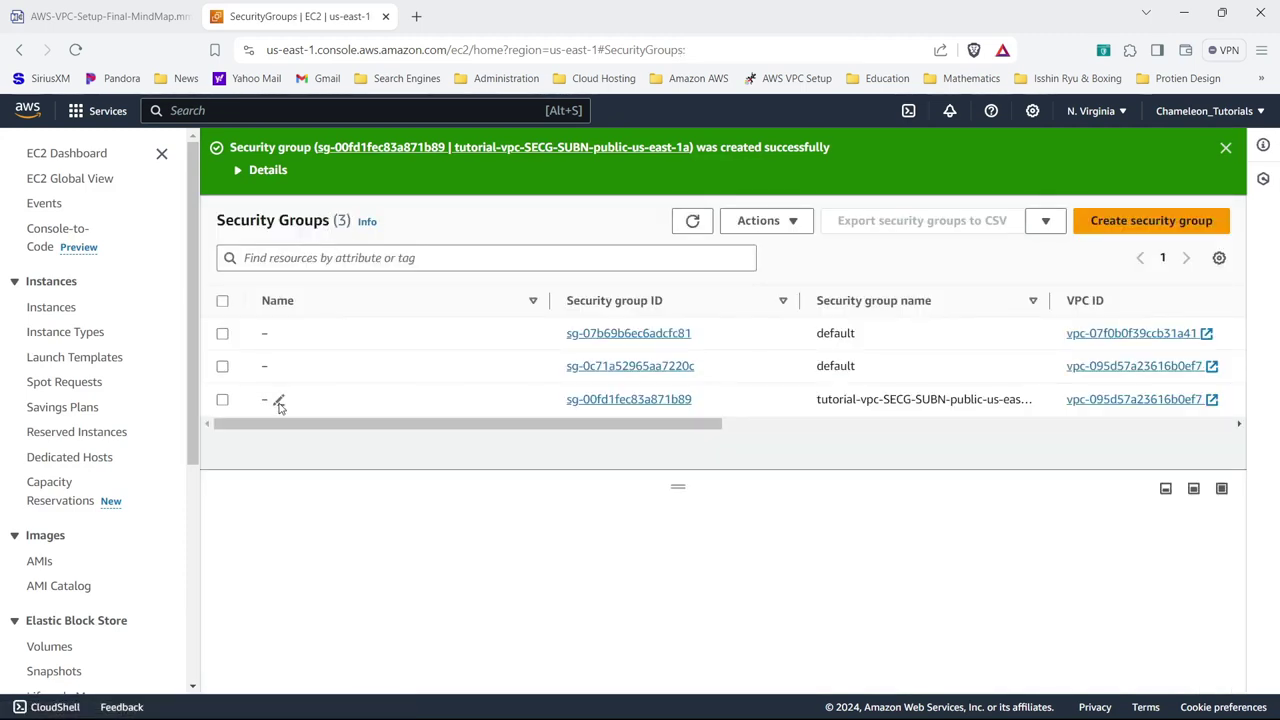
- Set the new security group's Name tag to tutorial-vpc-SECG-SUBN-public-us-east-1a and save it
{"action": "left_click", "coordinate": [279, 401]}
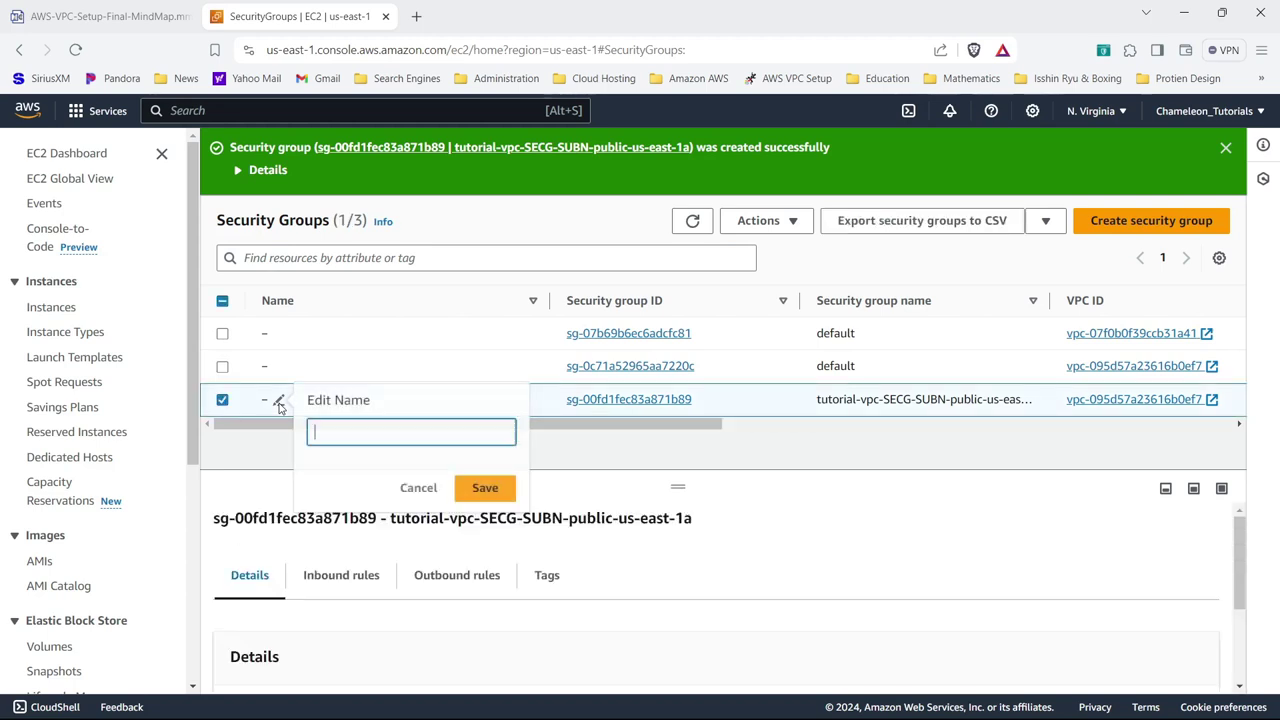
{"action": "type", "text": "tutorial-vpc-SECG-SUBN-public-us-east-1a"}
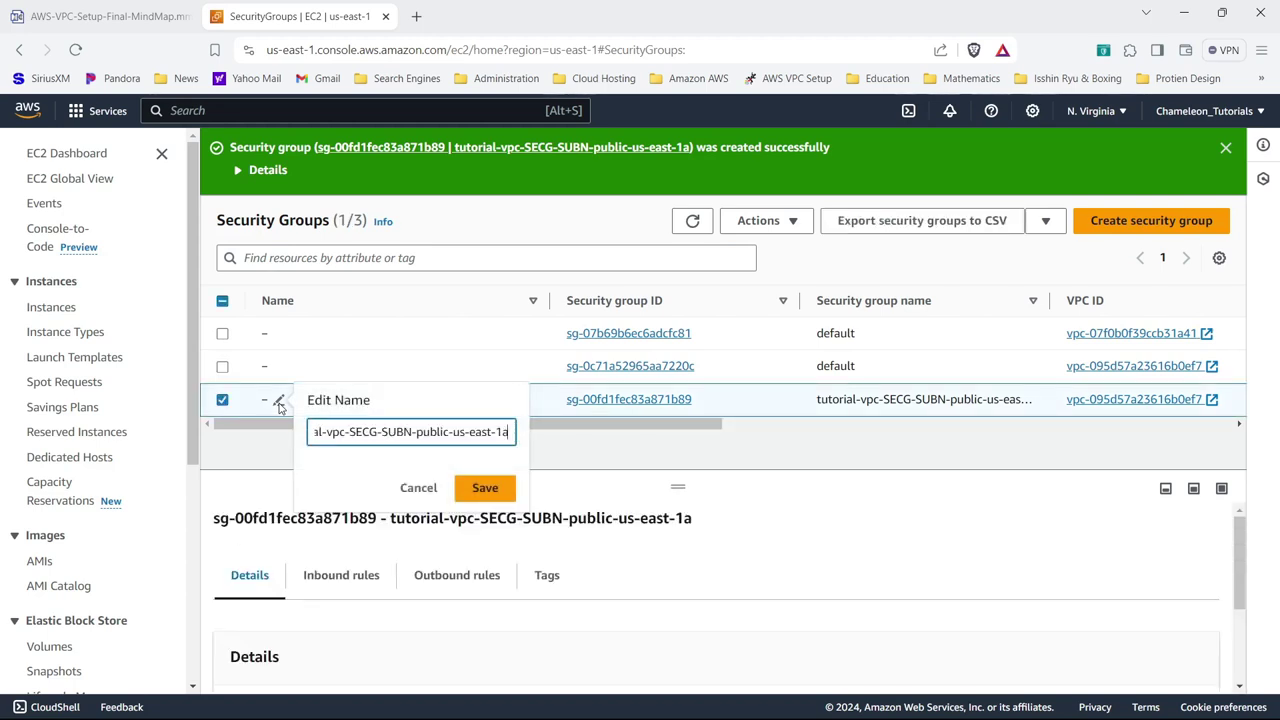
{"action": "left_click", "coordinate": [484, 488]}
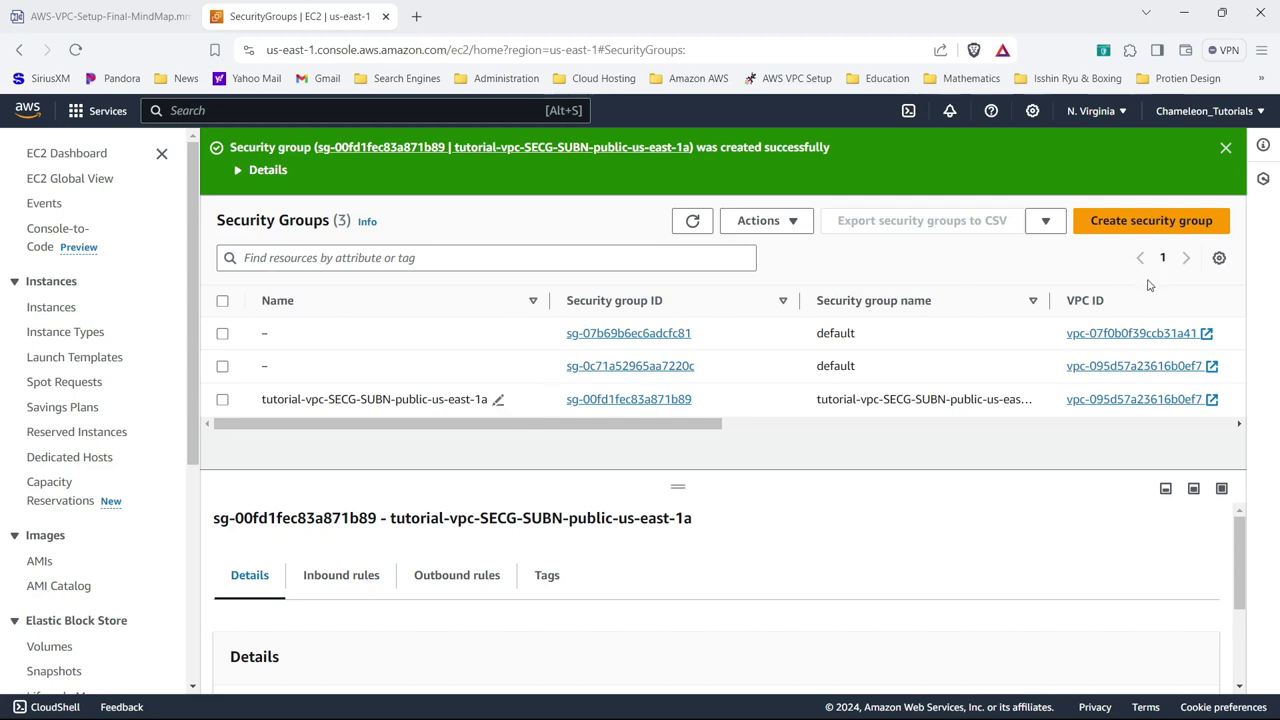
- Copy tutorial-vpc-SECG-SUBN-public-us-east-1a to a new security group and name the copy tutorial-vpc-SECG-SUBN-public-us-east-1b
{"action": "left_click", "coordinate": [222, 400]}
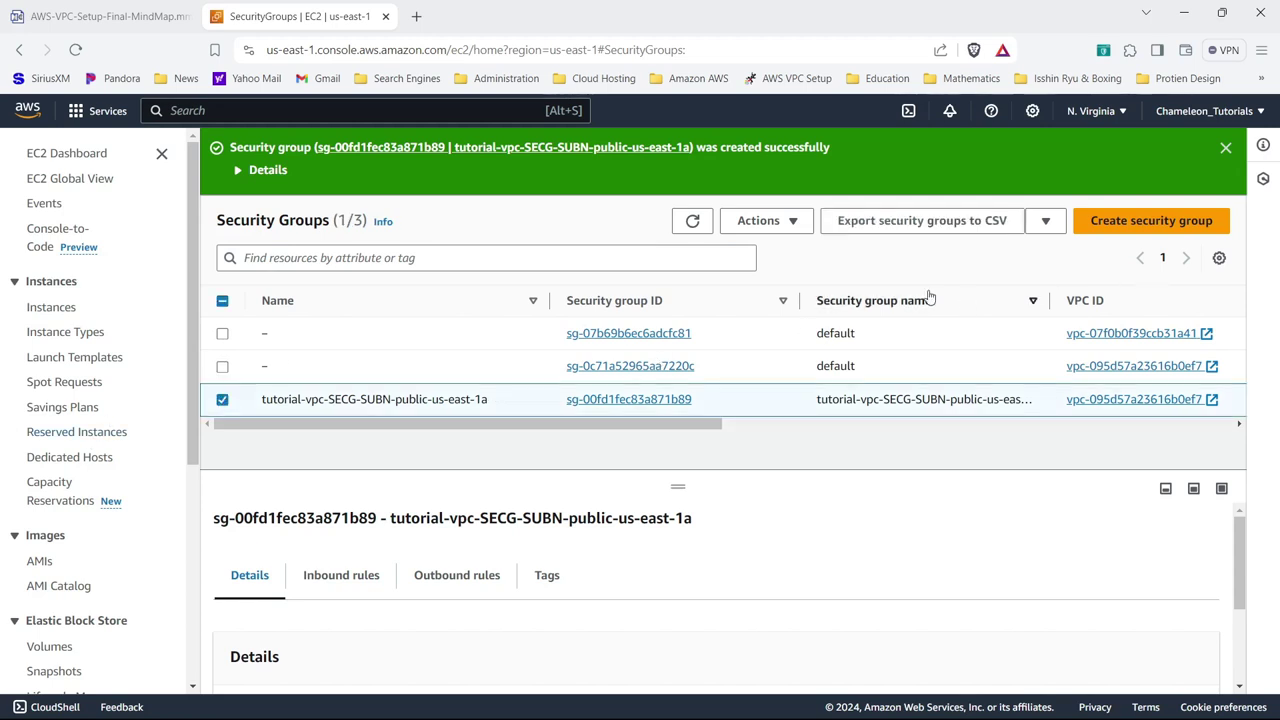
{"action": "left_click", "coordinate": [774, 224]}
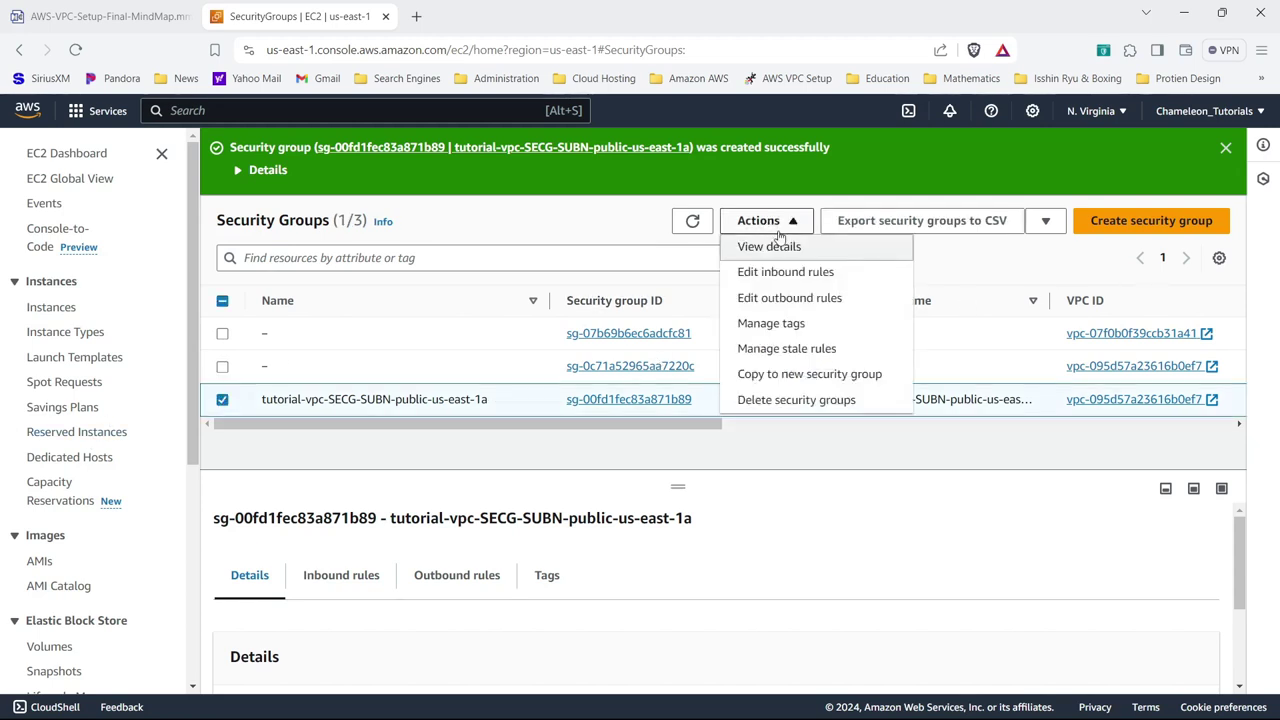
{"action": "left_click", "coordinate": [779, 373]}
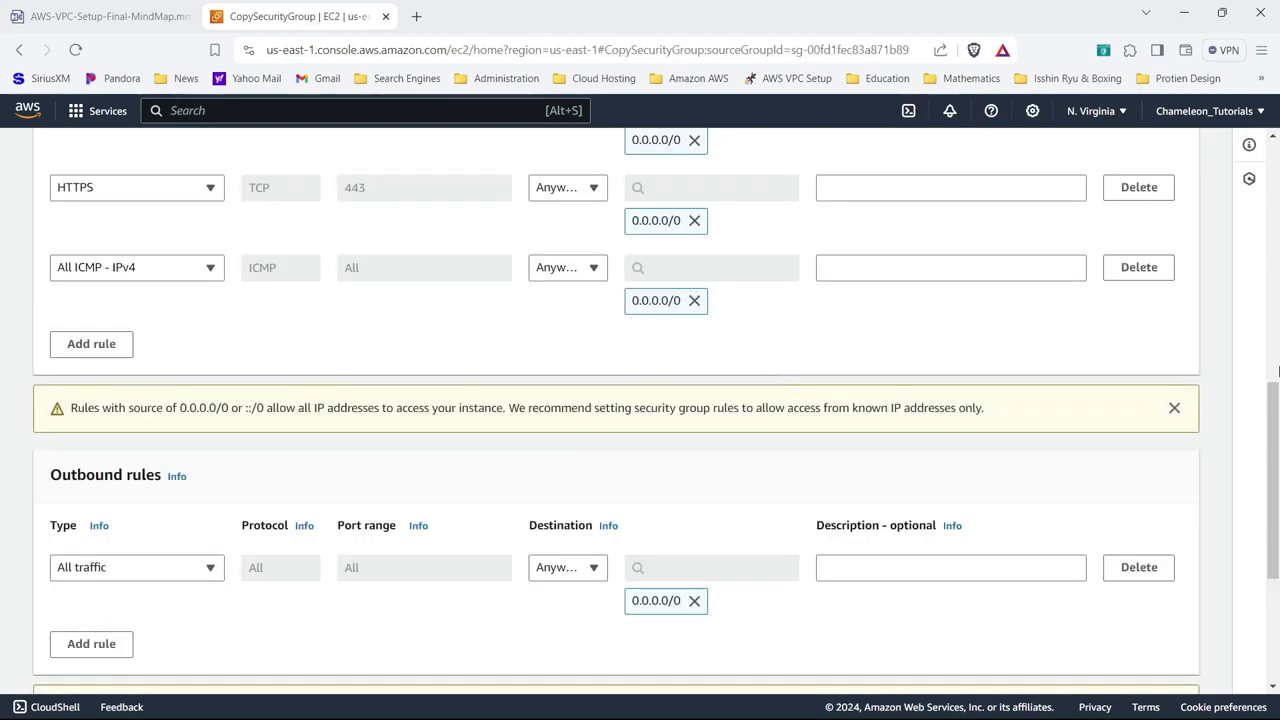
{"action": "left_click_drag", "start_coordinate": [1277, 372], "coordinate": [1277, 214]}
{"action": "left_click", "coordinate": [513, 362]}
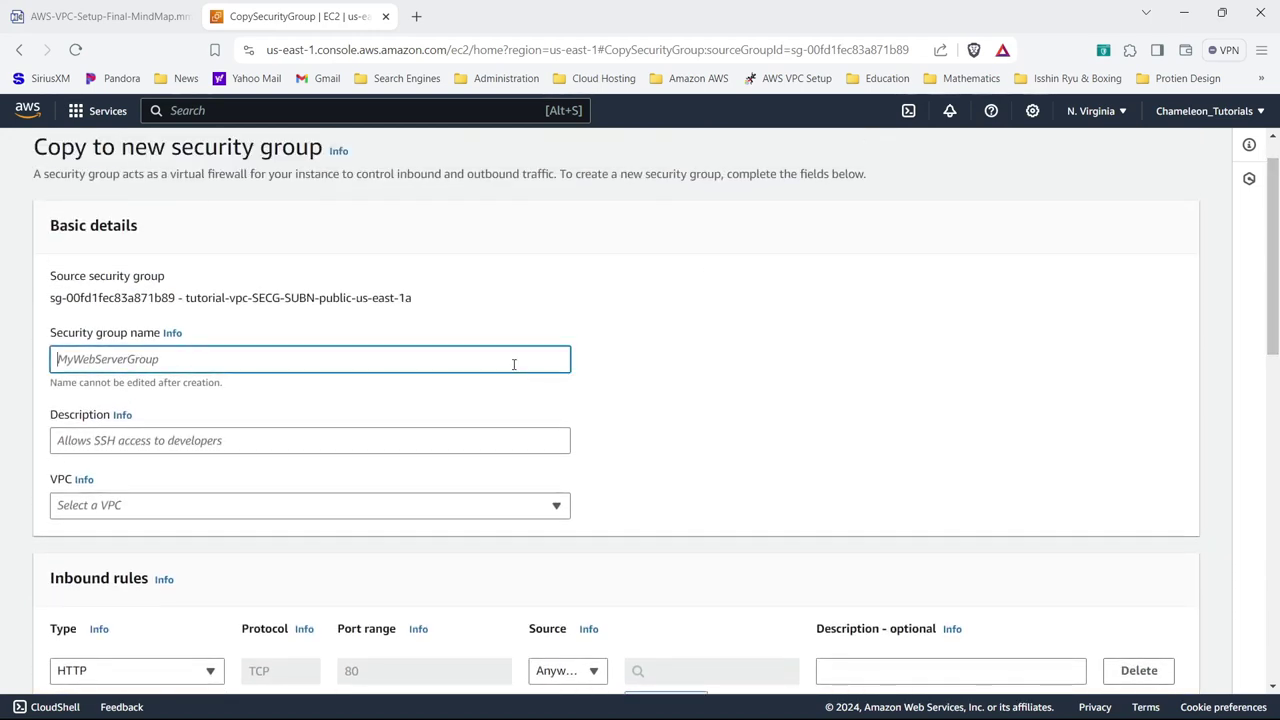
{"action": "type", "text": "tutorial-vpc-SECG-SUBN-public-us-east-1a"}
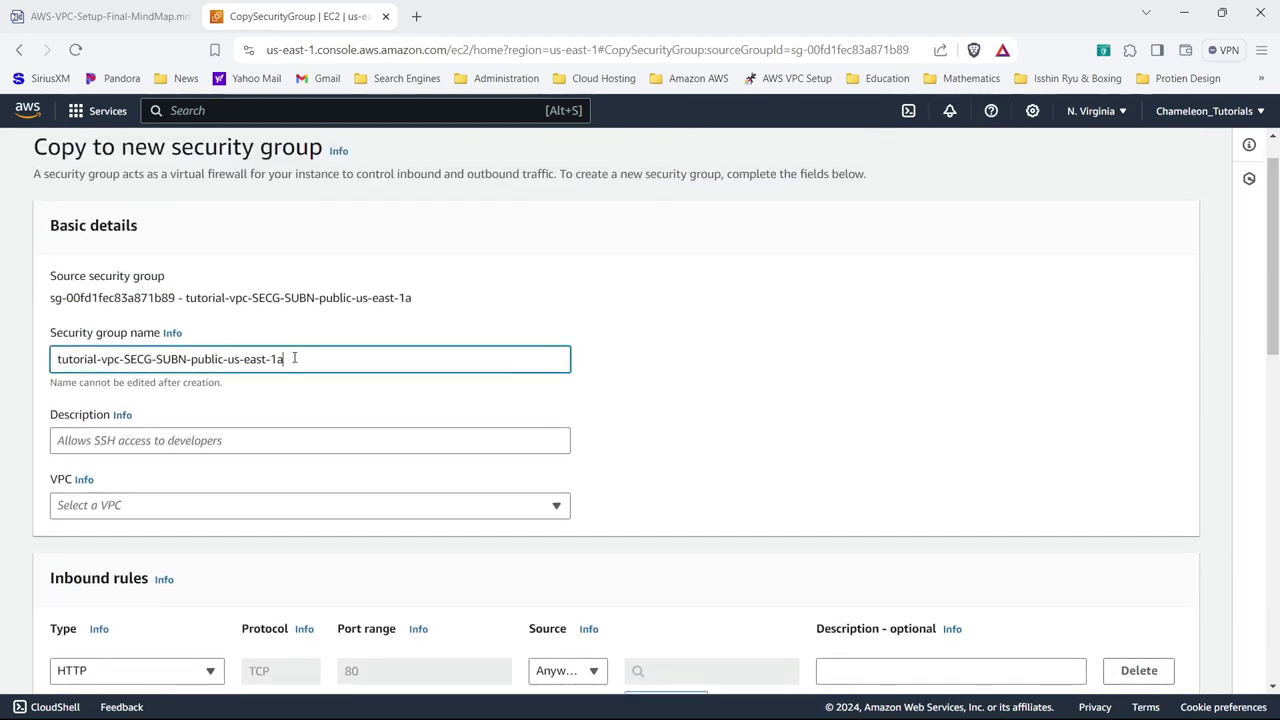
{"action": "key", "text": "BackSpace"}
{"action": "type", "text": "b"}
- Set the description to tutorial-vpc-SECG-SUBN-public-us-east-1b, choose tutorial-vpc as the VPC, and create the security group
{"action": "left_click", "coordinate": [255, 442]}
{"action": "type", "text": "tutorial-vpc-SECG-SUBN-public-us-east-1a"}
{"action": "key", "text": "BackSpace"}
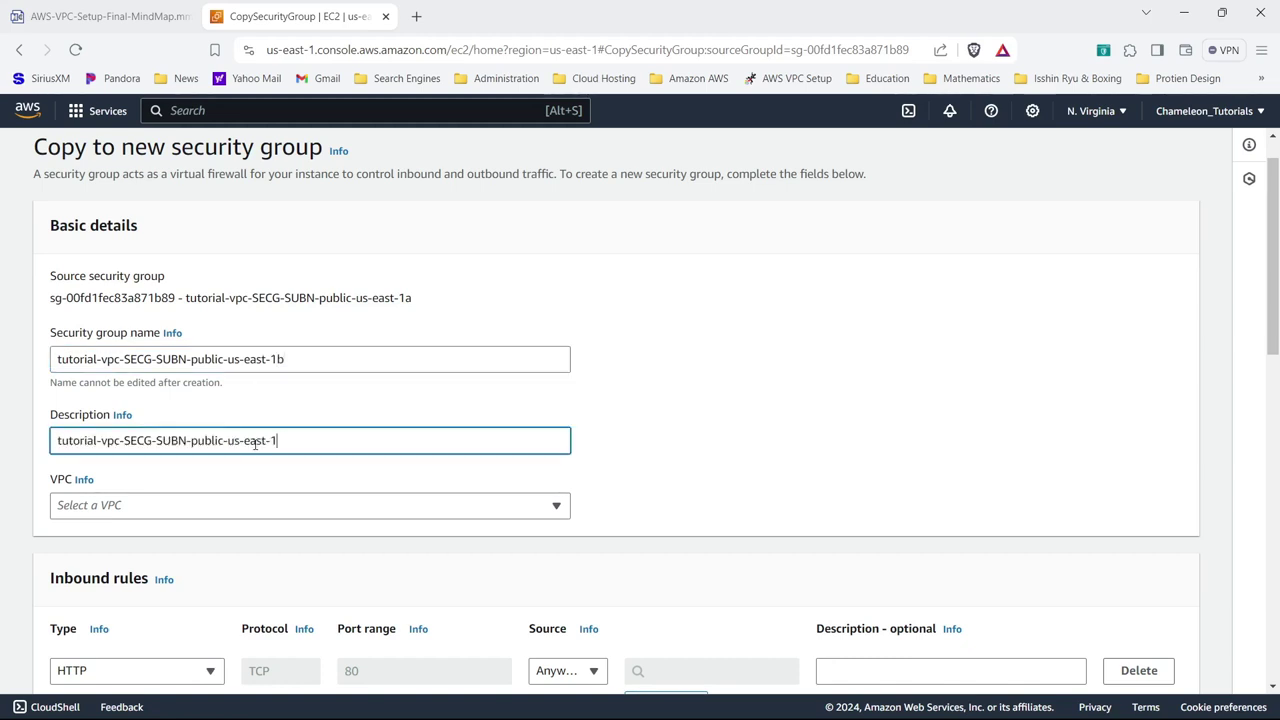
{"action": "left_click", "coordinate": [221, 505]}
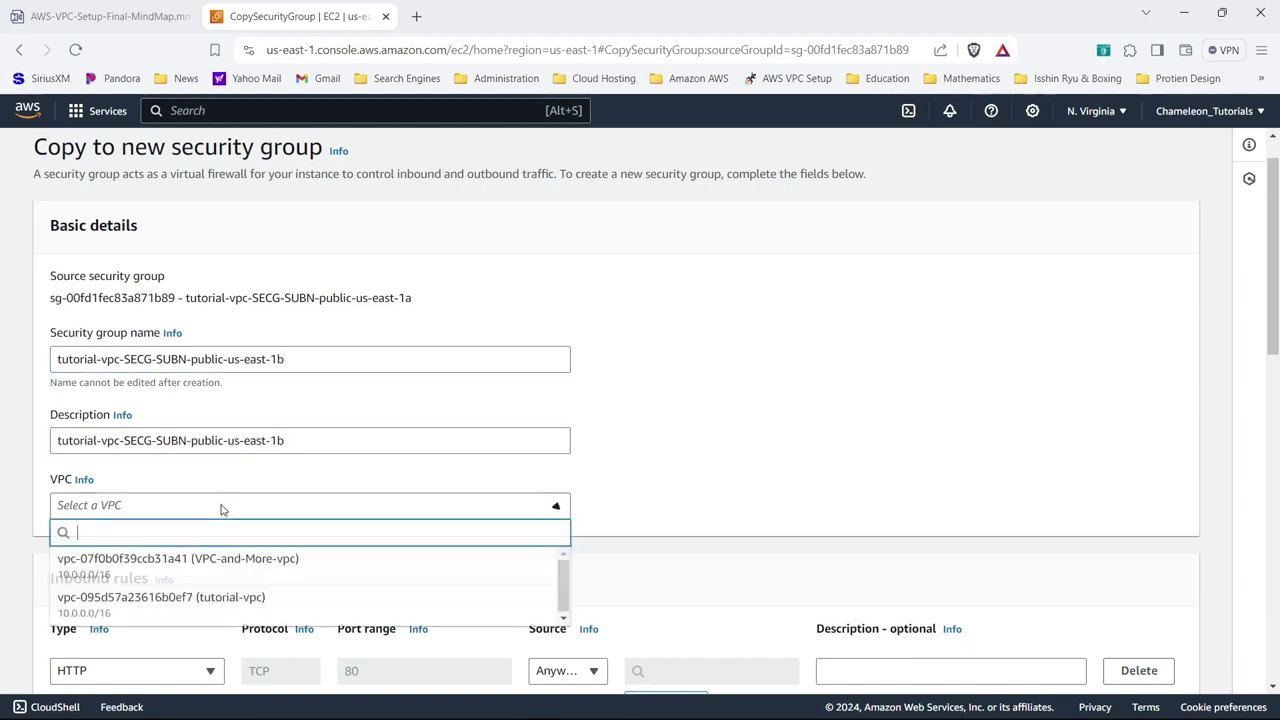
{"action": "left_click", "coordinate": [205, 612]}
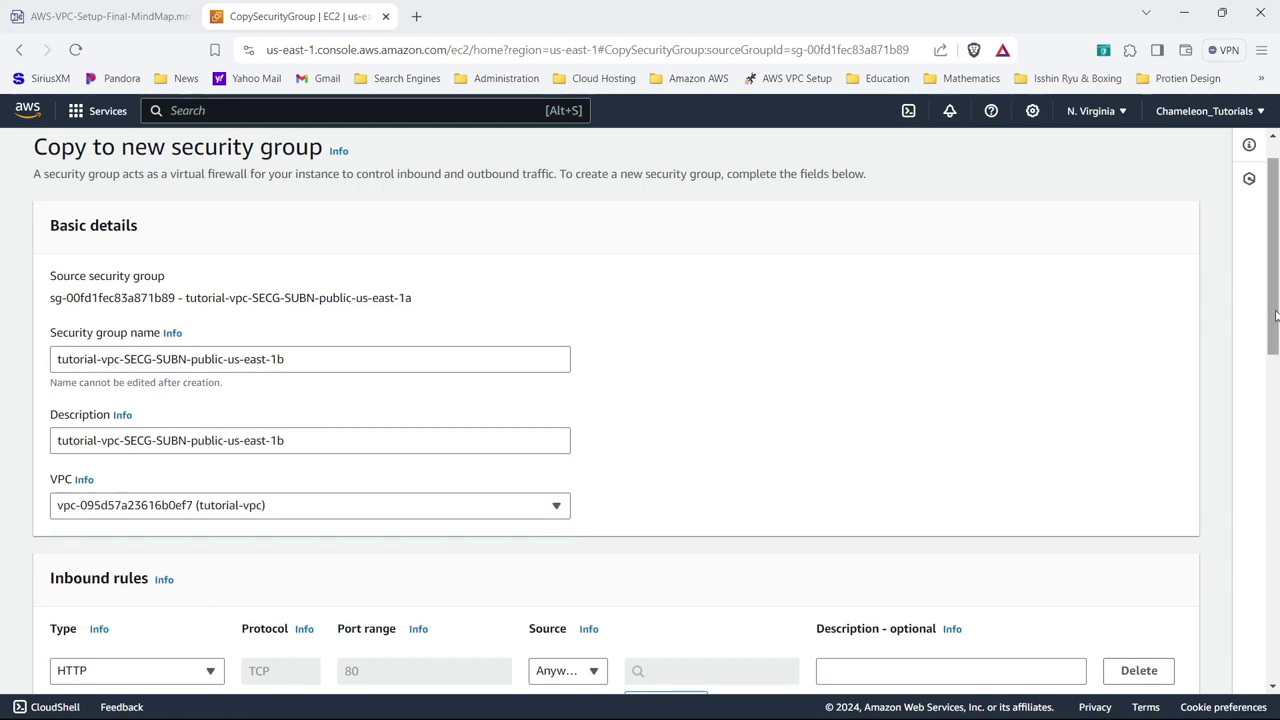
{"action": "left_click_drag", "start_coordinate": [1275, 315], "coordinate": [1275, 640]}
{"action": "left_click", "coordinate": [1123, 664]}
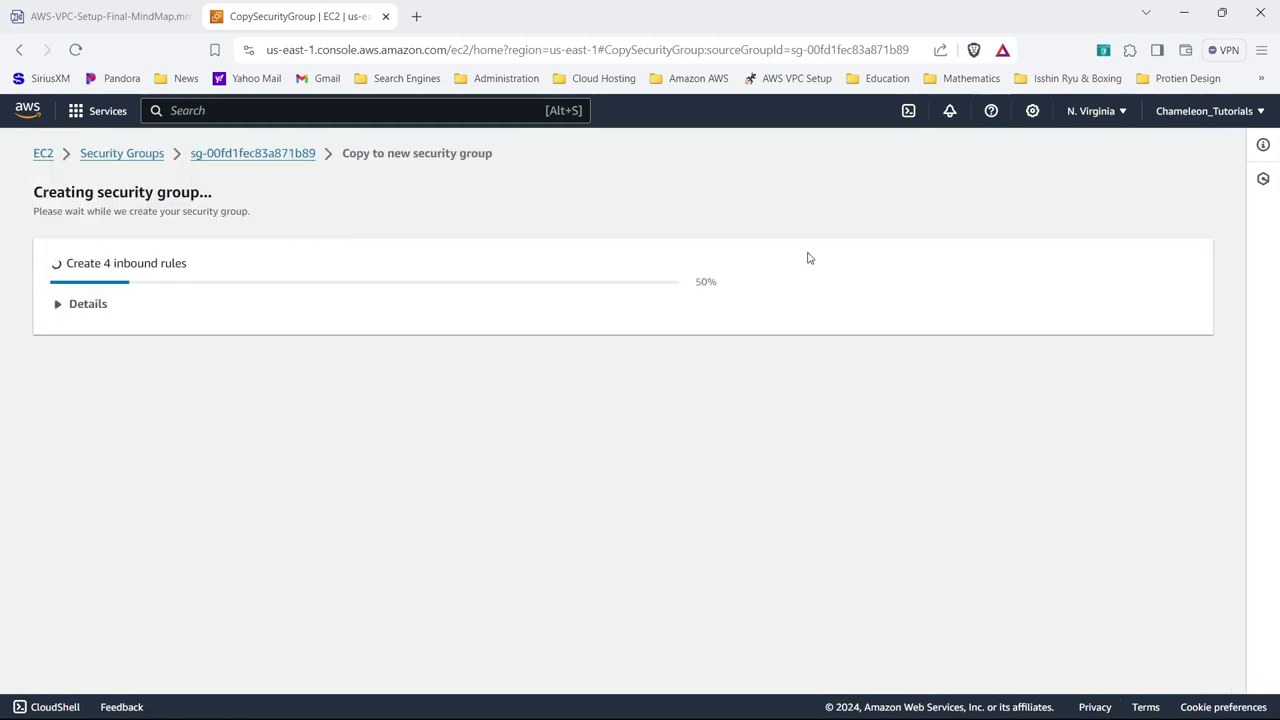
{"action": "left_click", "coordinate": [330, 222]}
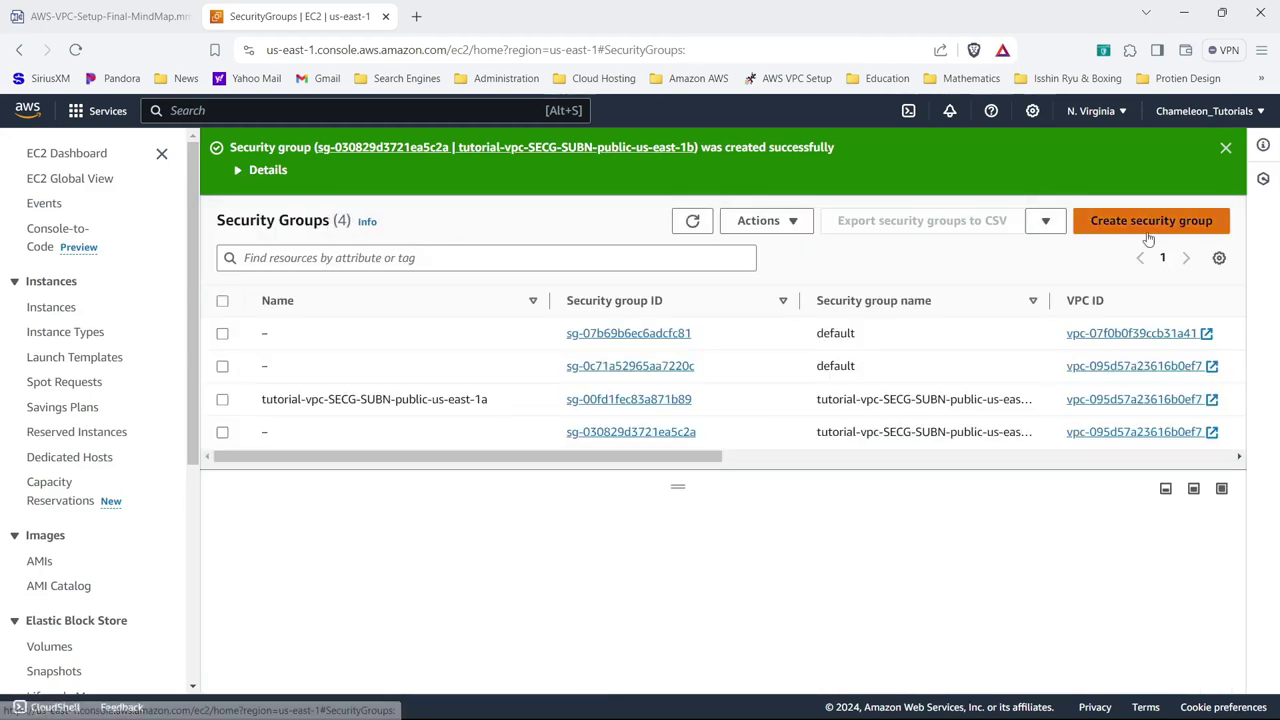
- Set the newly copied security group's Name tag to tutorial-vpc-SECG-SUBN-public-us-east-1b and save it
{"action": "left_click", "coordinate": [758, 221]}
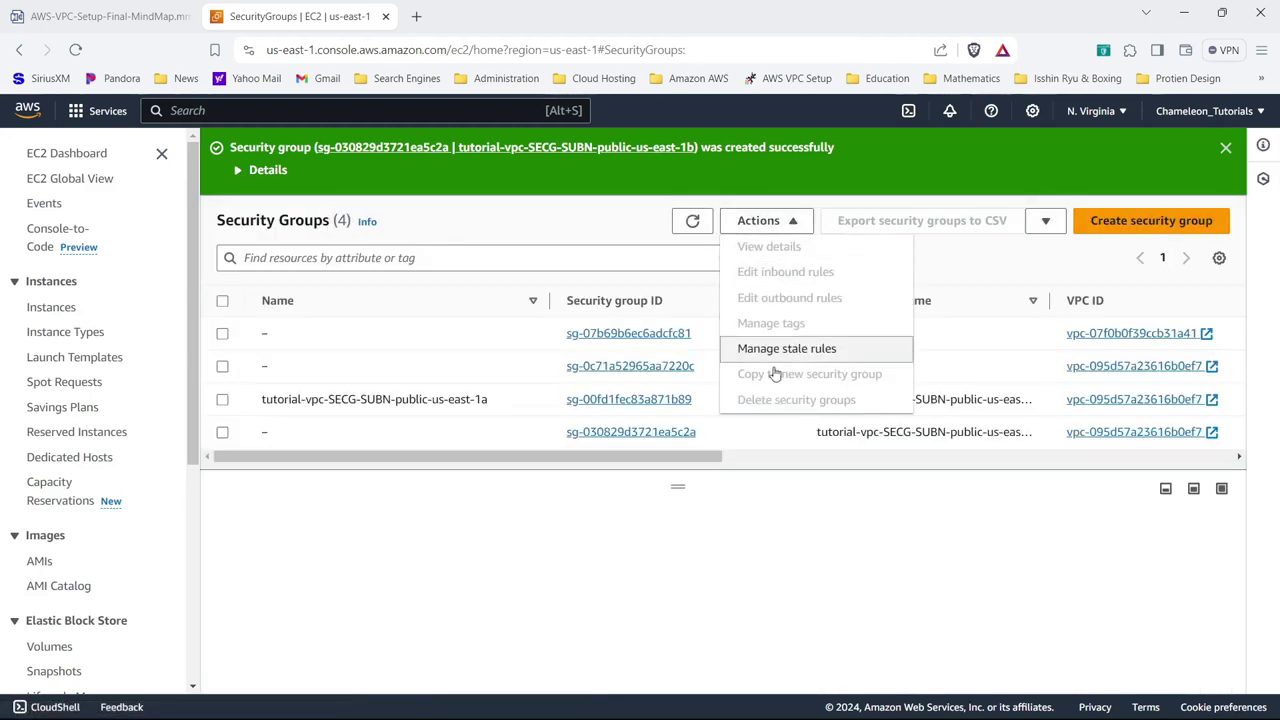
{"action": "left_click", "coordinate": [588, 216]}
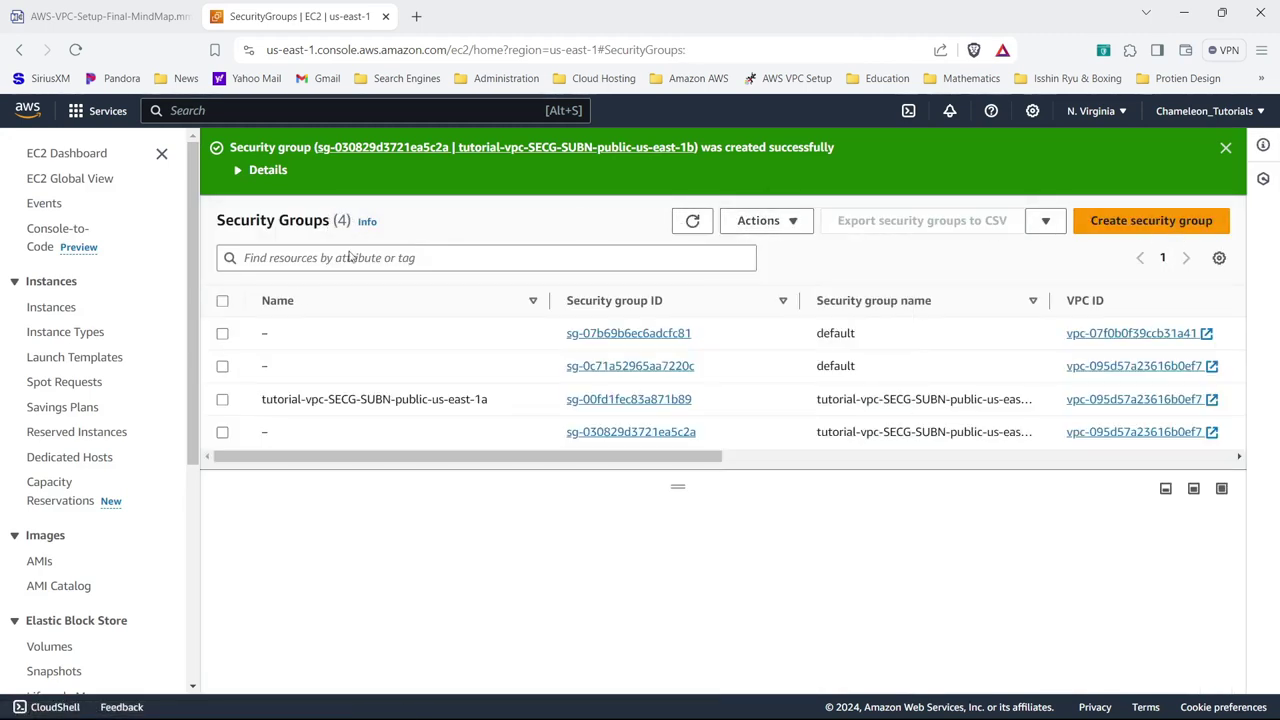
{"action": "left_click", "coordinate": [279, 433]}
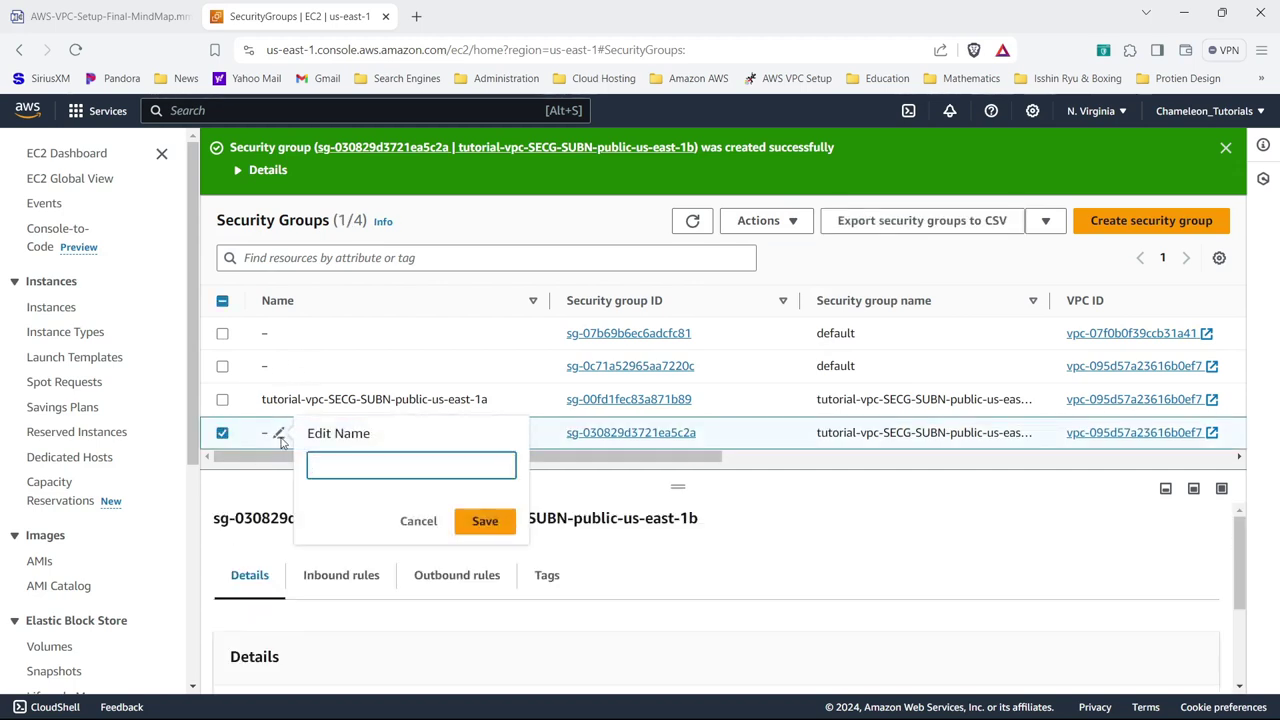
{"action": "type", "text": "tutorial-vpc-SECG-SUBN-public-us-east-1a"}
{"action": "key", "text": "BackSpace"}
{"action": "type", "text": "b"}
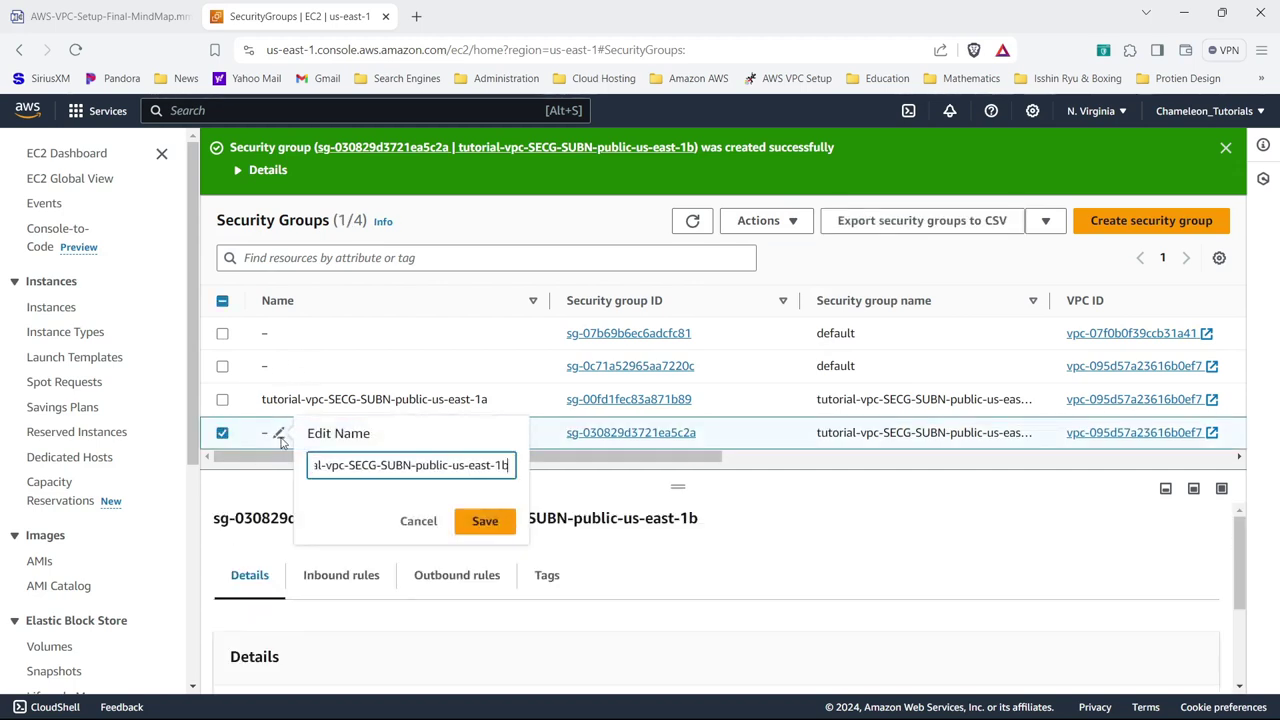
{"action": "left_click", "coordinate": [485, 521]}
- Copy tutorial-vpc-SECG-SUBN-public-us-east-1b to a new security group and name the copy tutorial-vpc-SECG-SUBN-private-us-east-1a
{"action": "left_click", "coordinate": [222, 432]}
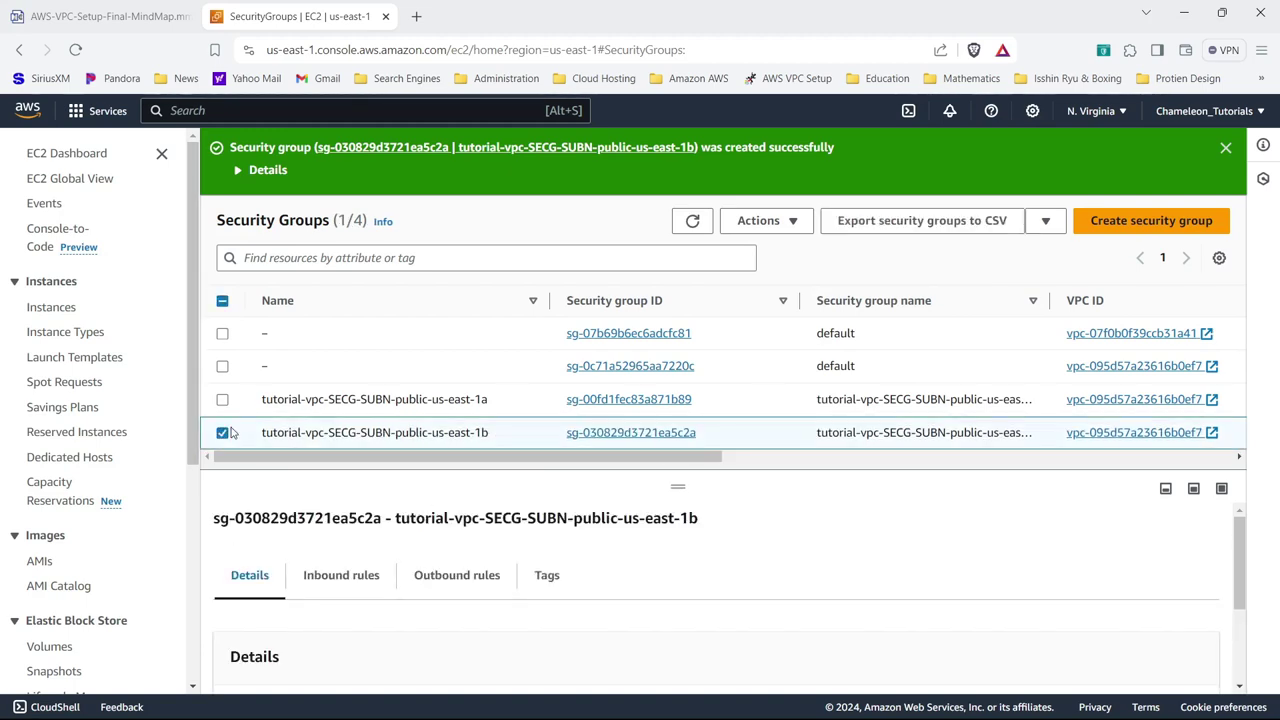
{"action": "left_click", "coordinate": [758, 221]}
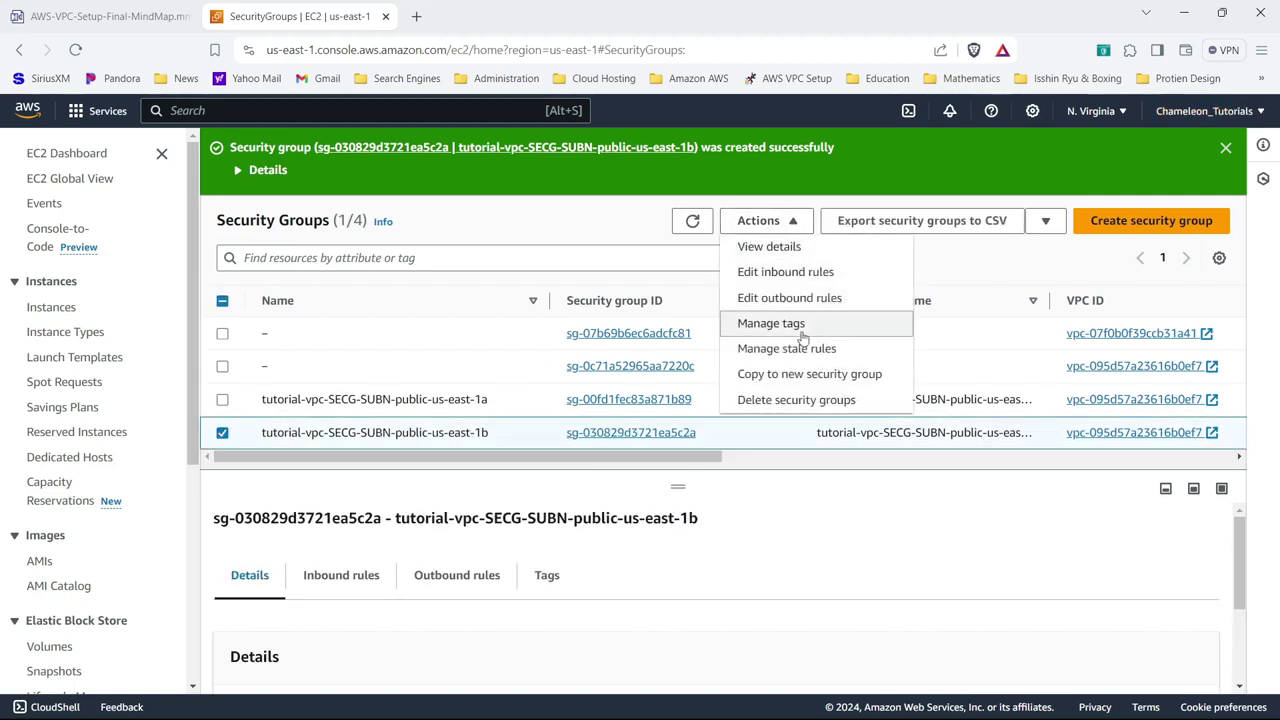
{"action": "left_click", "coordinate": [800, 369]}
{"action": "scroll", "coordinate": [2, 430], "scroll_direction": "down", "scroll_amount": 6}
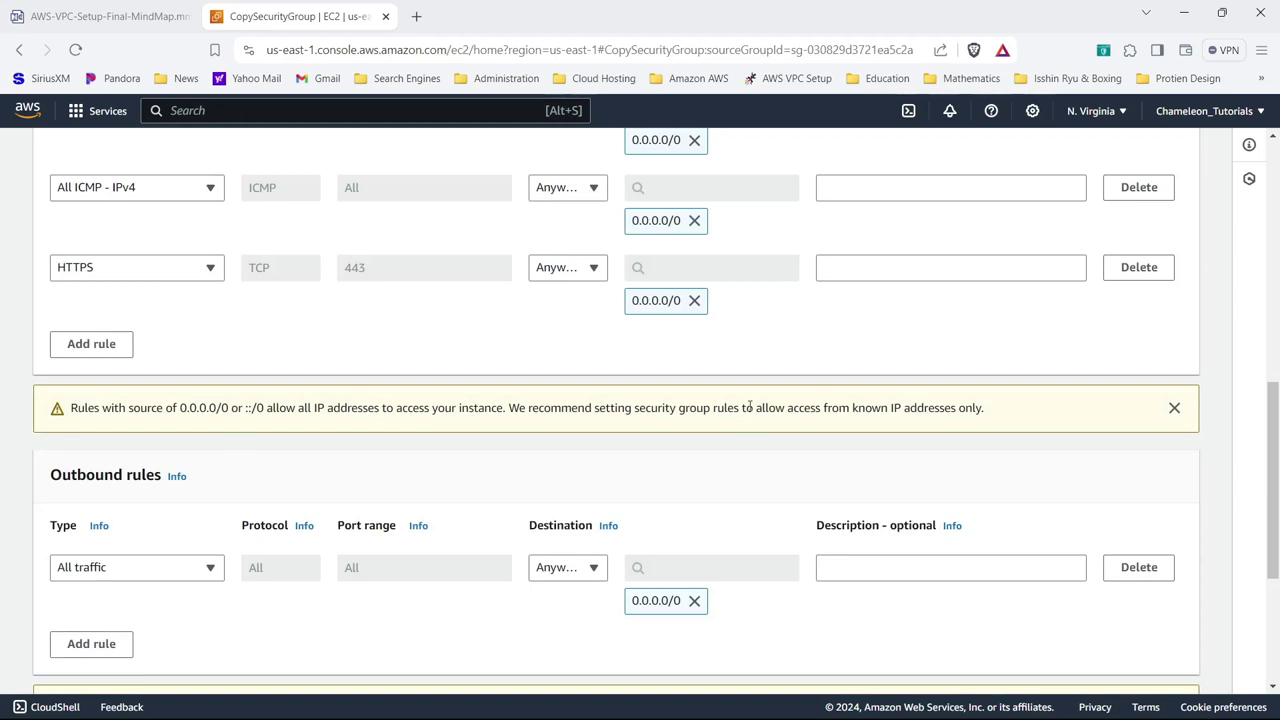
{"action": "left_click_drag", "start_coordinate": [1274, 477], "coordinate": [1274, 237]}
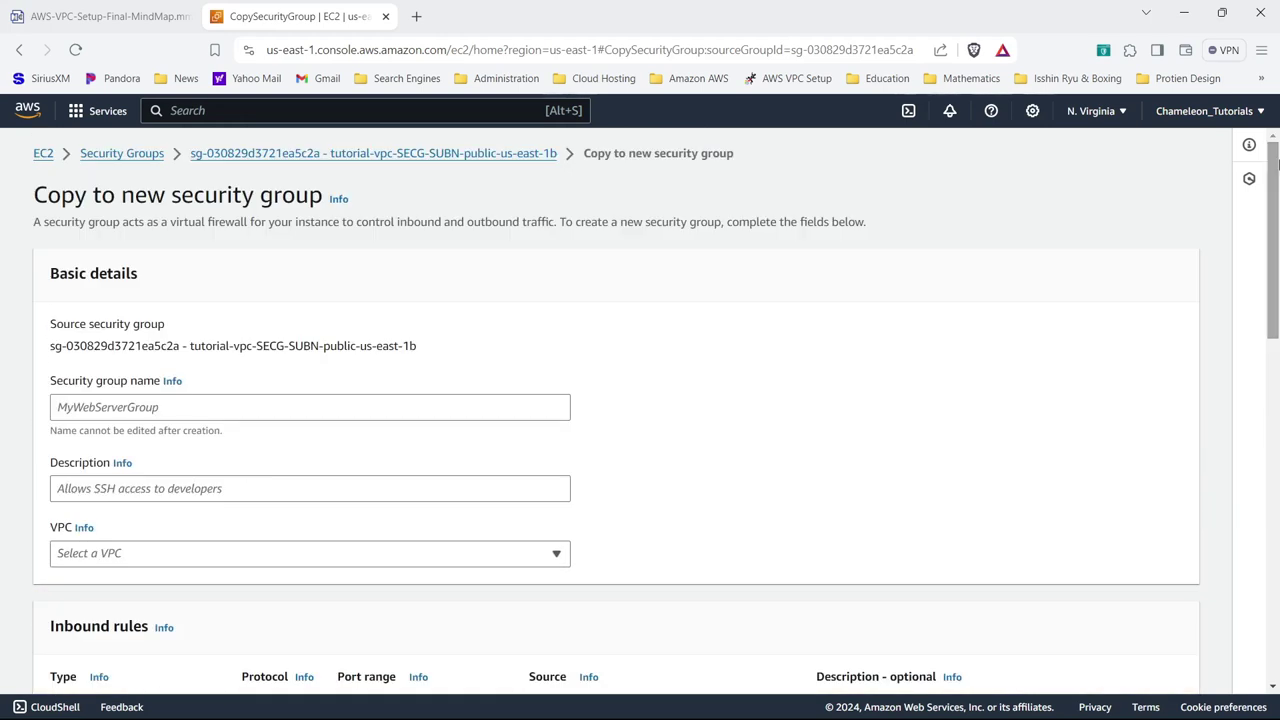
{"action": "left_click", "coordinate": [108, 404]}
{"action": "key", "text": "ctrl+v"}
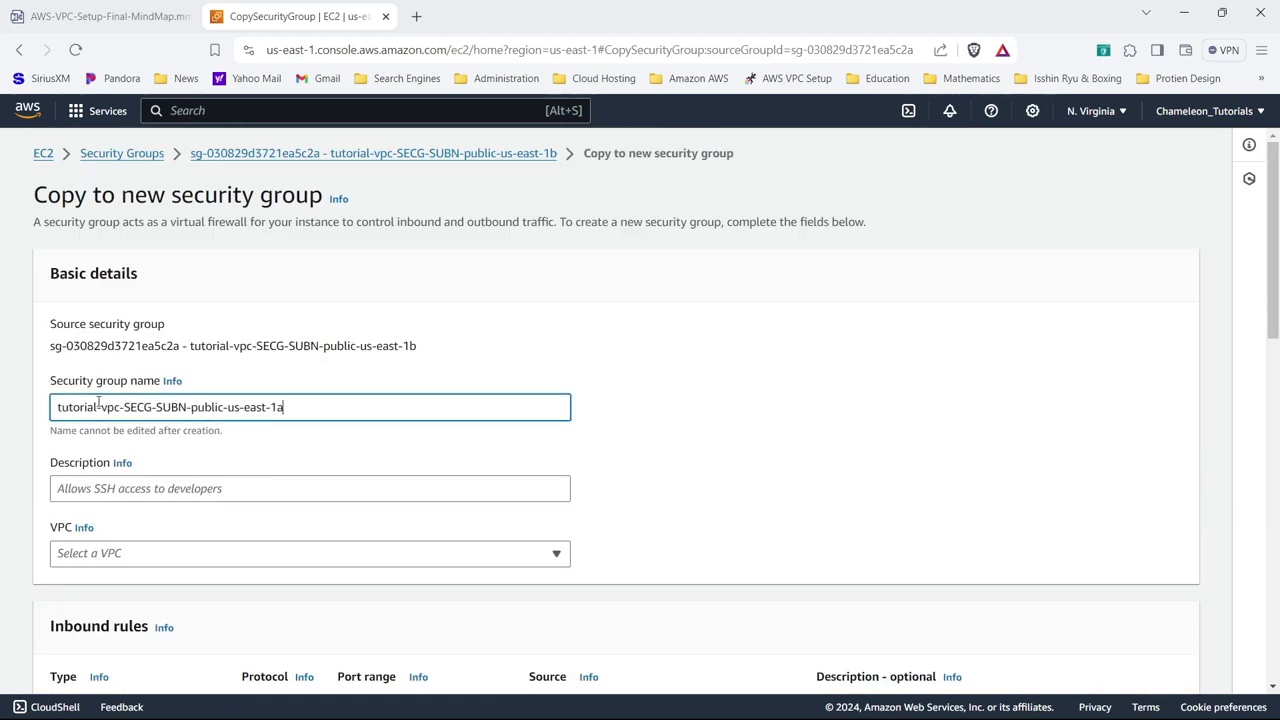
{"action": "left_click_drag", "start_coordinate": [198, 407], "coordinate": [228, 407]}
{"action": "type", "text": "rivate"}
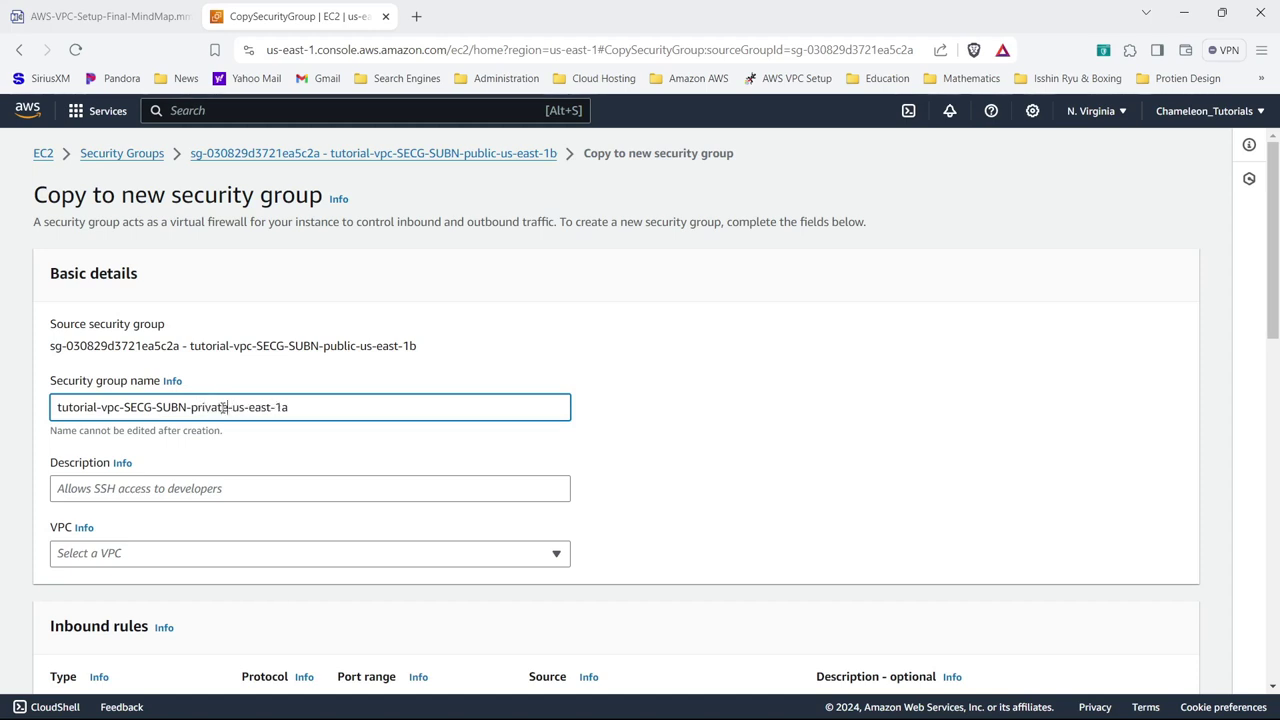
- Reuse the name tutorial-vpc-SECG-SUBN-private-us-east-1a as the description, choose tutorial-vpc as the VPC, and create the security group
{"action": "left_click_drag", "start_coordinate": [357, 409], "coordinate": [2, 423]}
{"action": "key", "text": "ctrl+c"}
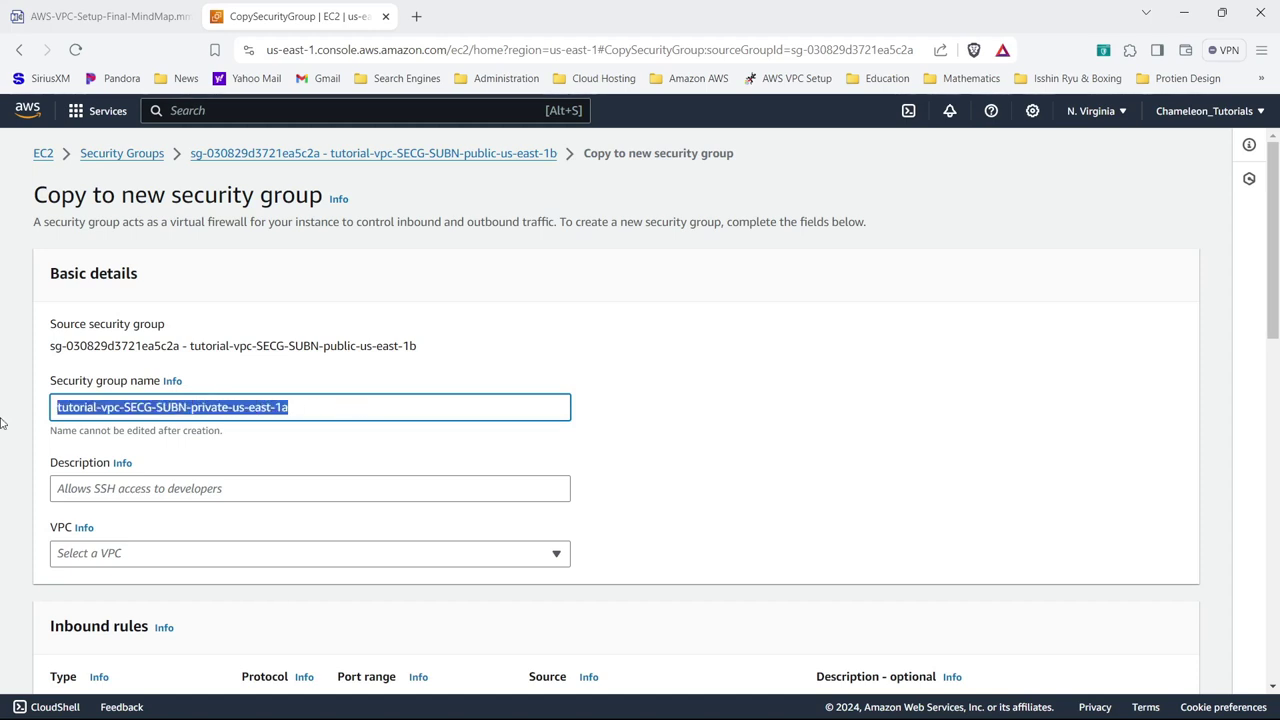
{"action": "left_click", "coordinate": [82, 494]}
{"action": "key", "text": "ctrl+v"}
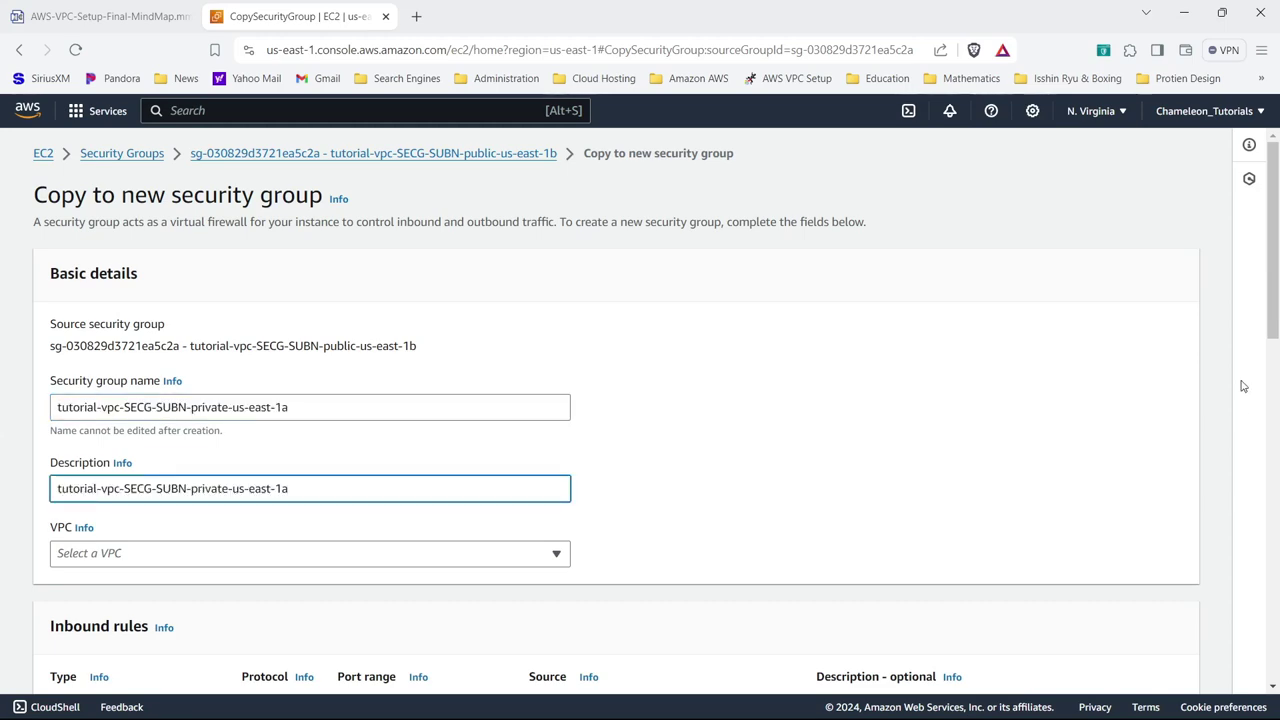
{"action": "left_click_drag", "start_coordinate": [1273, 335], "coordinate": [1273, 680]}
{"action": "left_click", "coordinate": [1145, 664]}
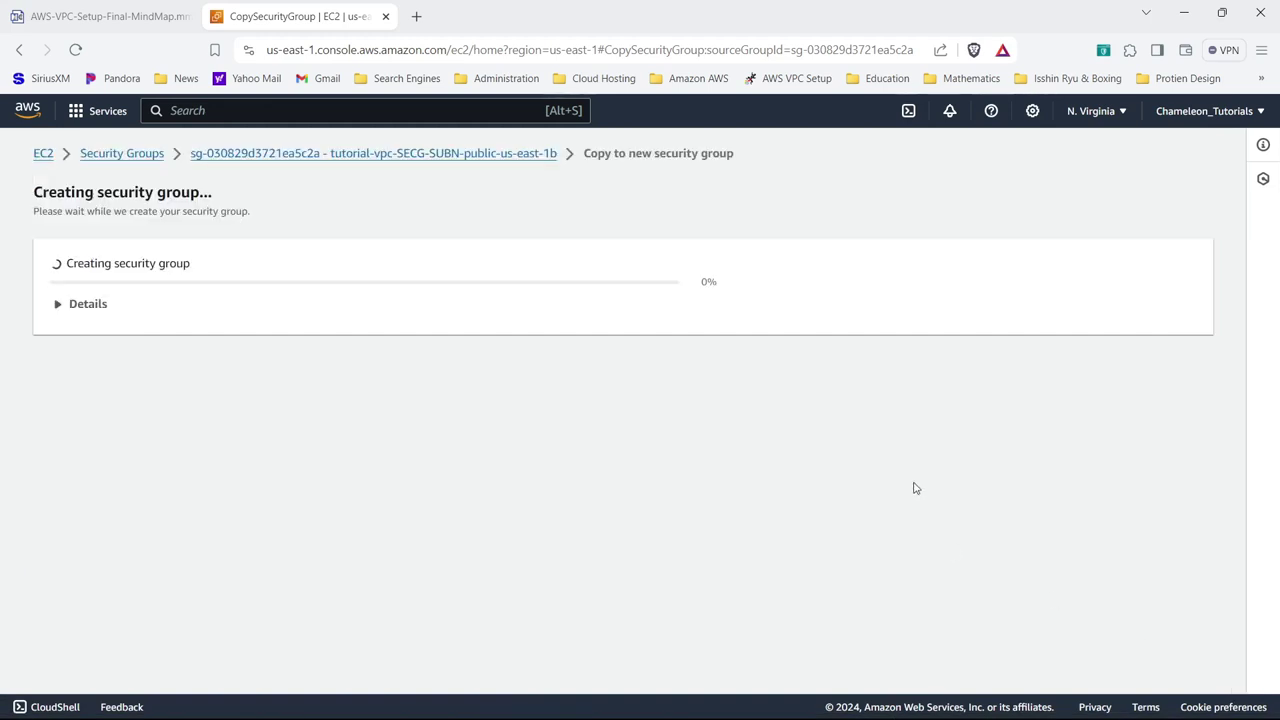
{"action": "left_click", "coordinate": [322, 220]}
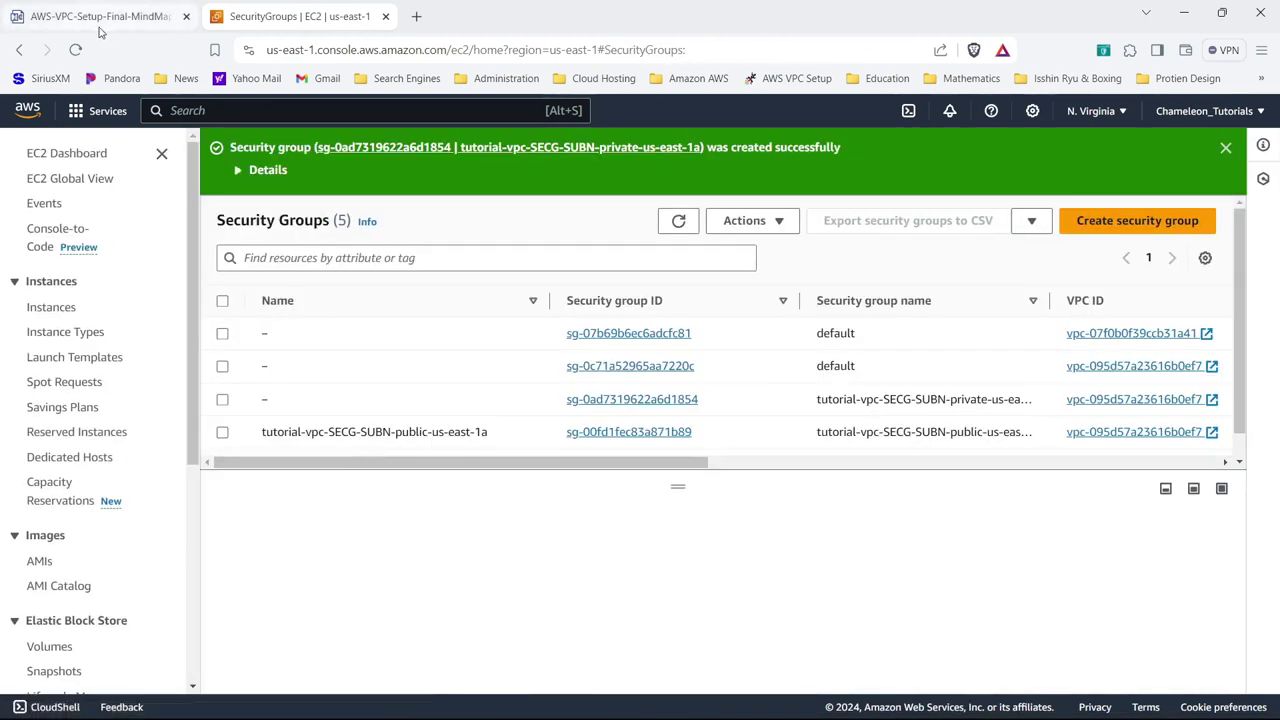
- Widen the Security group name column and save the new private group's Name tag as tutorial-vpc-SECG-SUBN-private-us-east-1a
{"action": "left_click", "coordinate": [75, 50]}
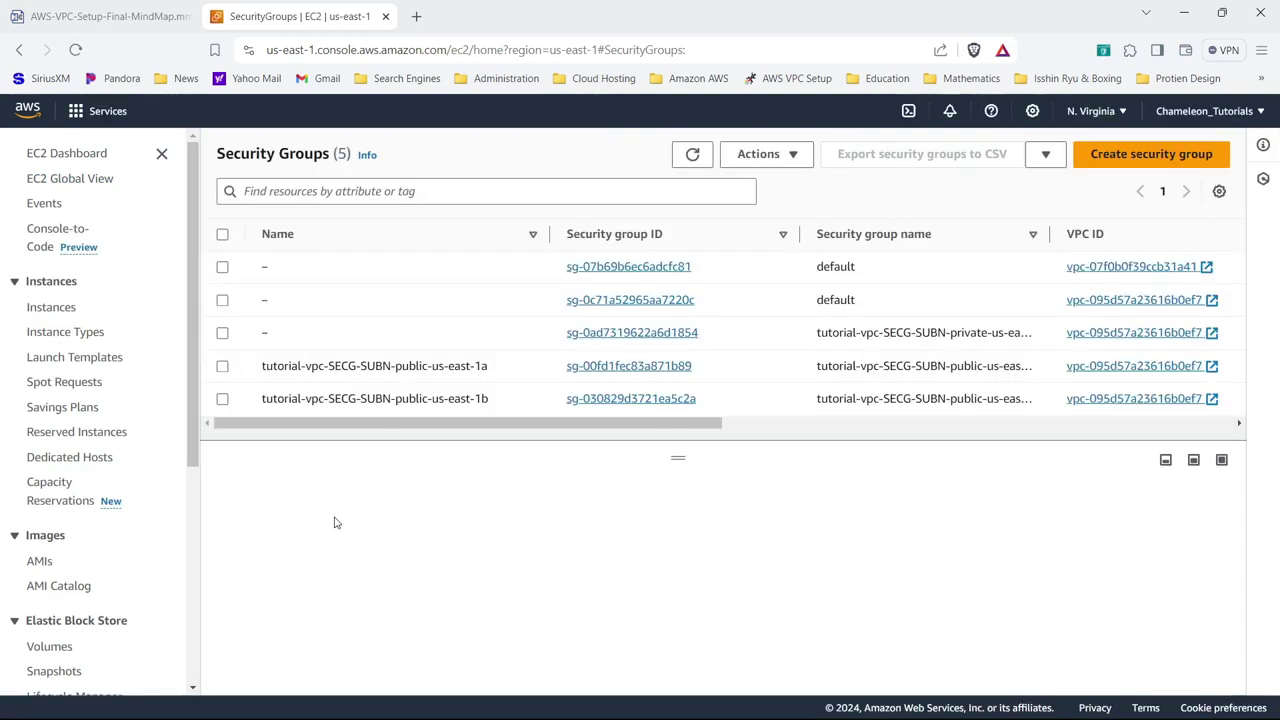
{"action": "left_click", "coordinate": [279, 334]}
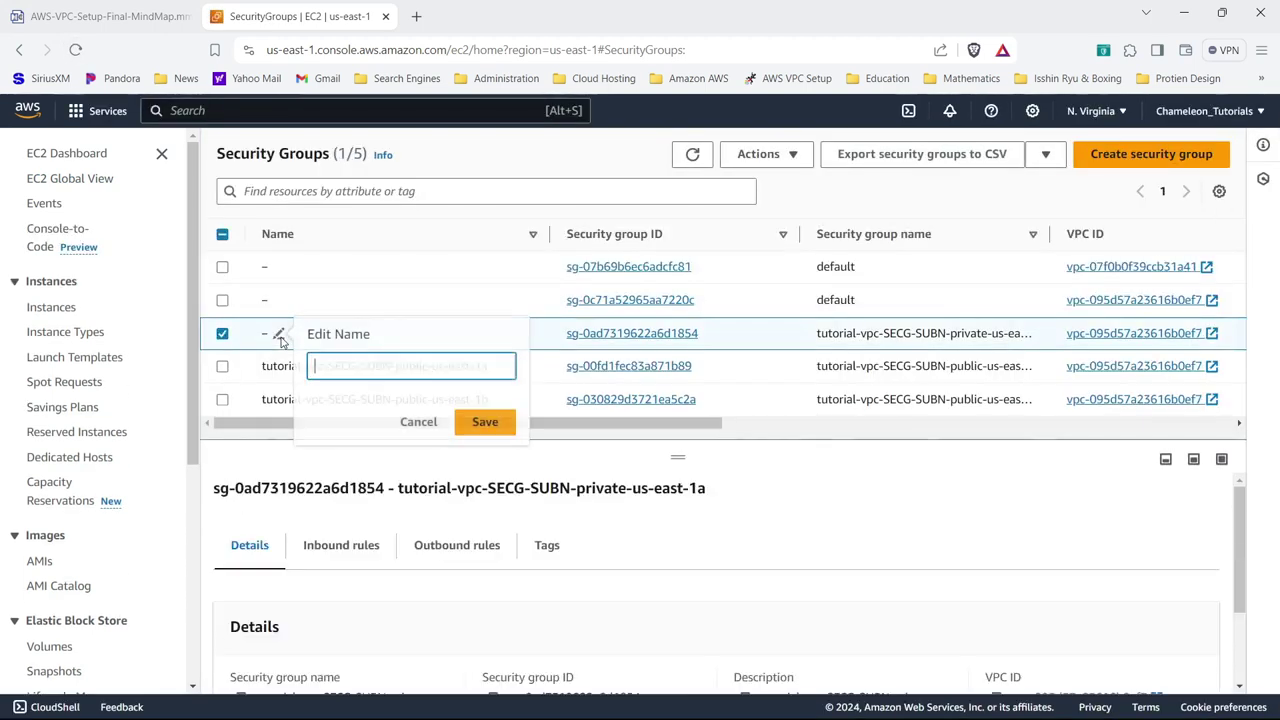
{"action": "key", "text": "ctrl+v"}
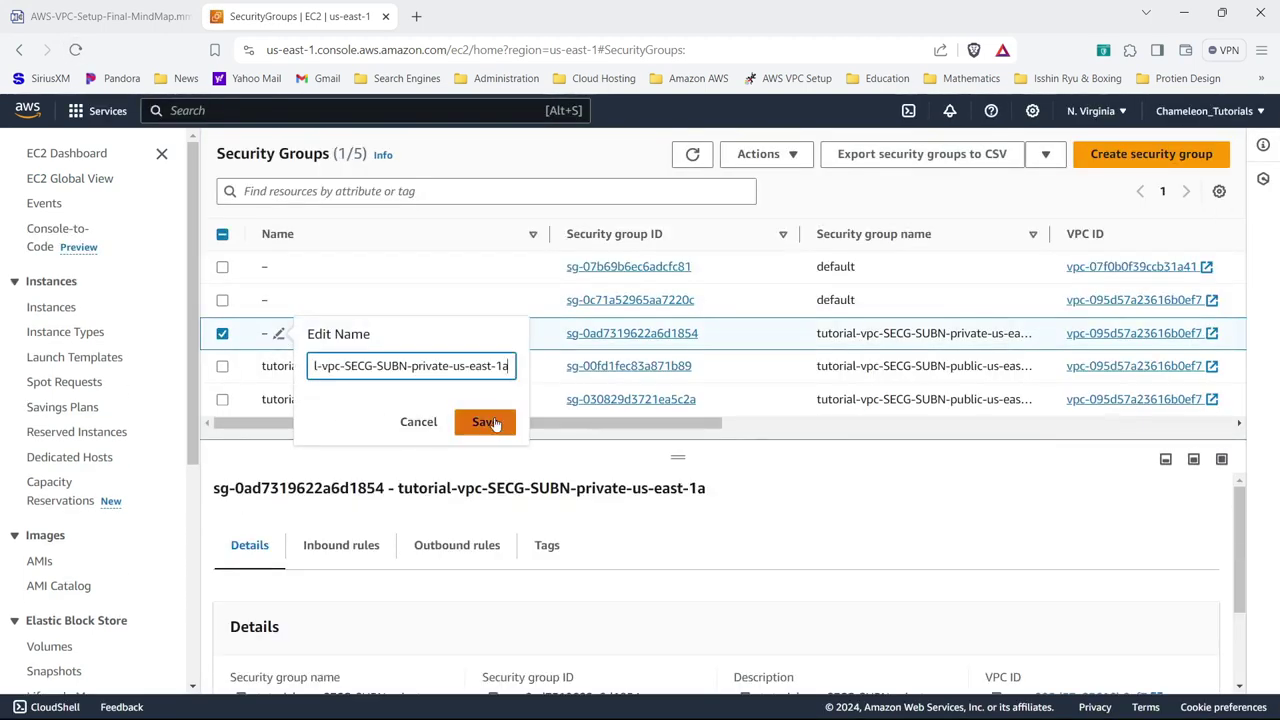
{"action": "left_click_drag", "start_coordinate": [1050, 234], "coordinate": [1092, 234]}
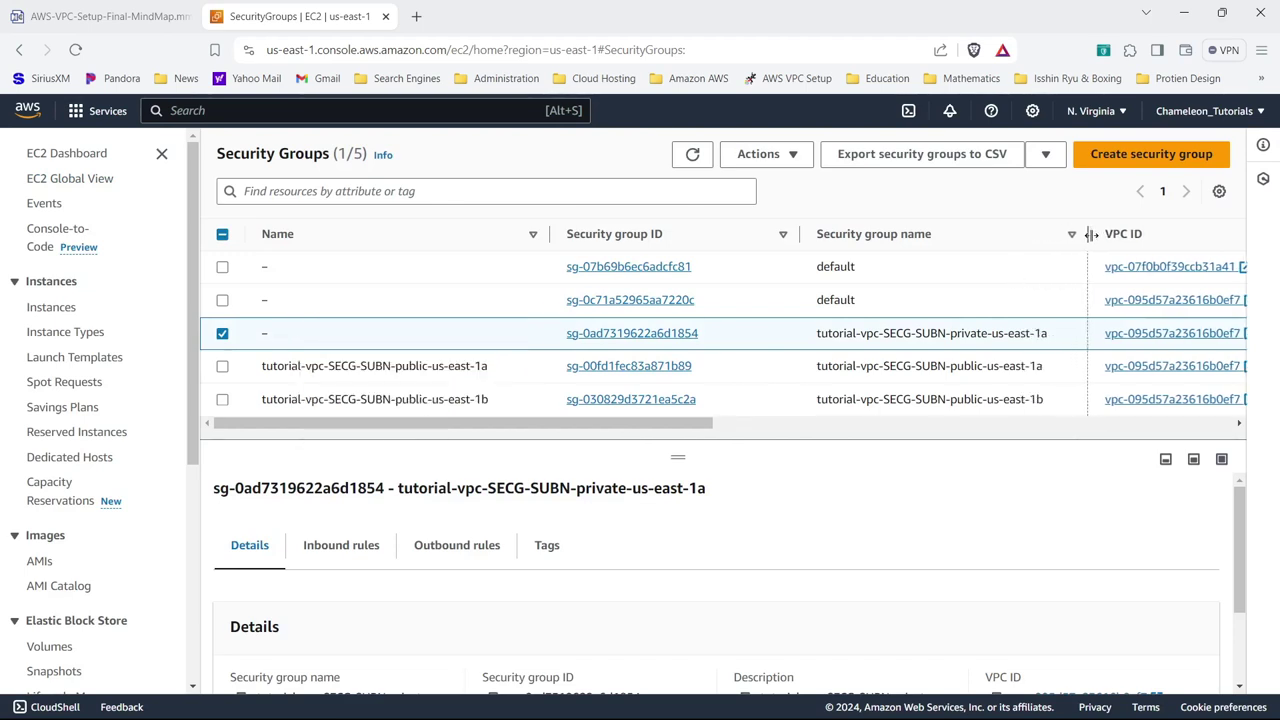
{"action": "left_click", "coordinate": [279, 334]}
{"action": "key", "text": "ctrl+v"}
{"action": "left_click", "coordinate": [476, 428]}
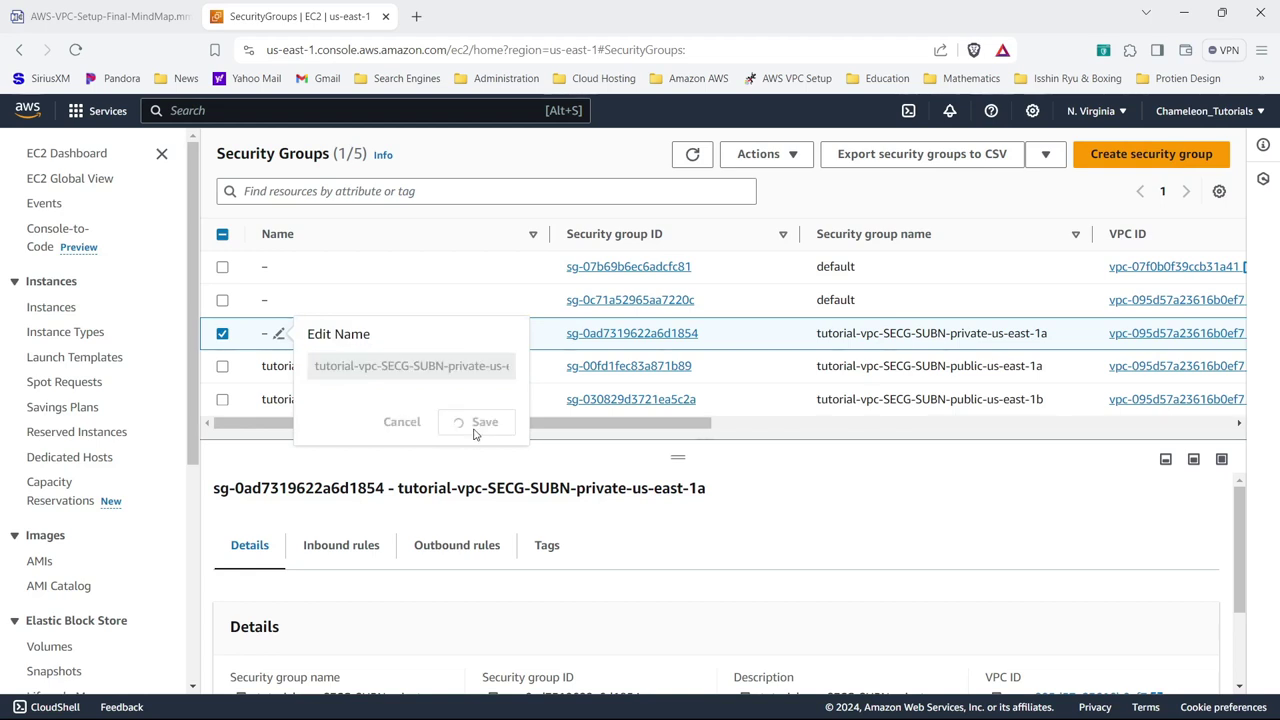
{"action": "left_click", "coordinate": [222, 334]}
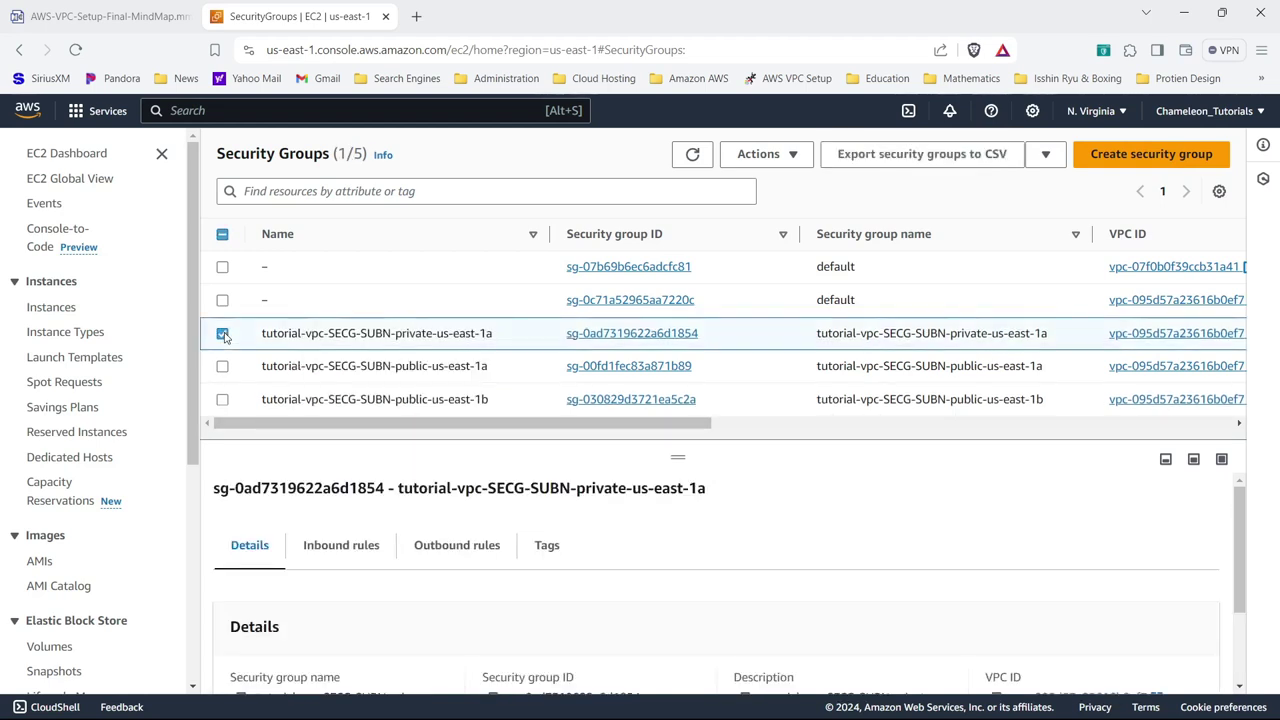
{"action": "left_click", "coordinate": [1150, 154]}
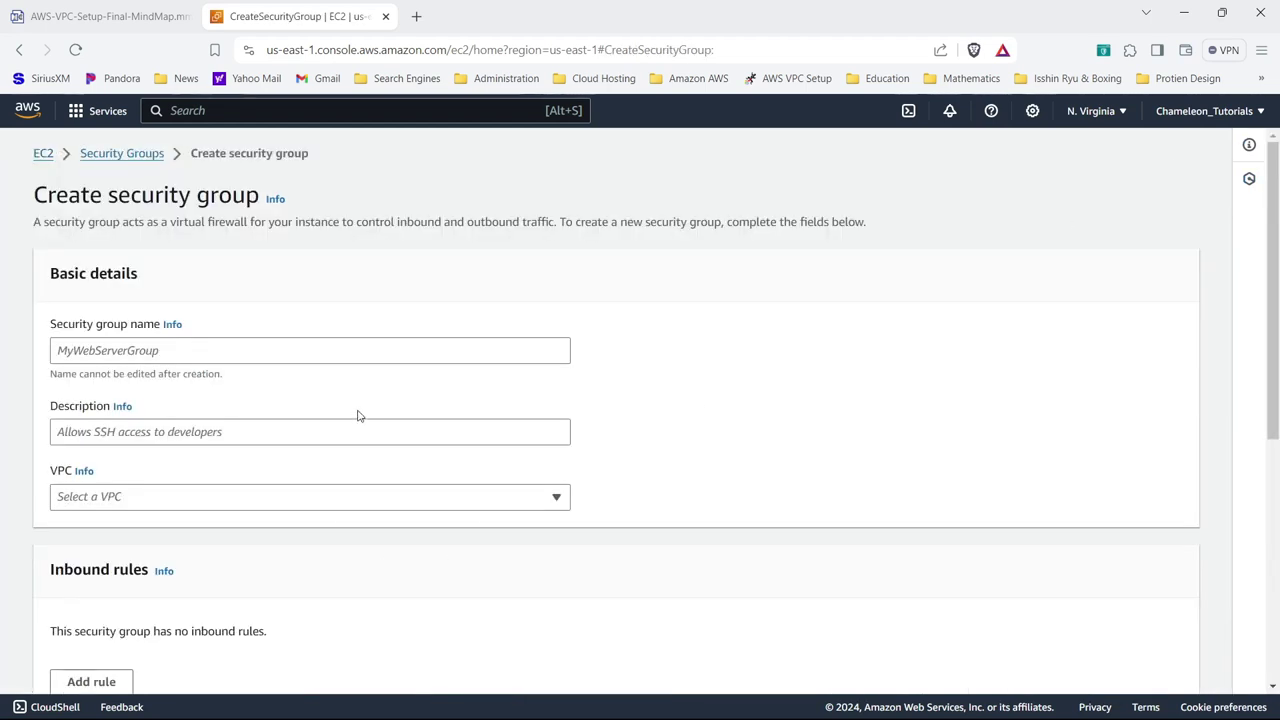
{"action": "left_click", "coordinate": [366, 346]}
{"action": "key", "text": "ctrl+v"}
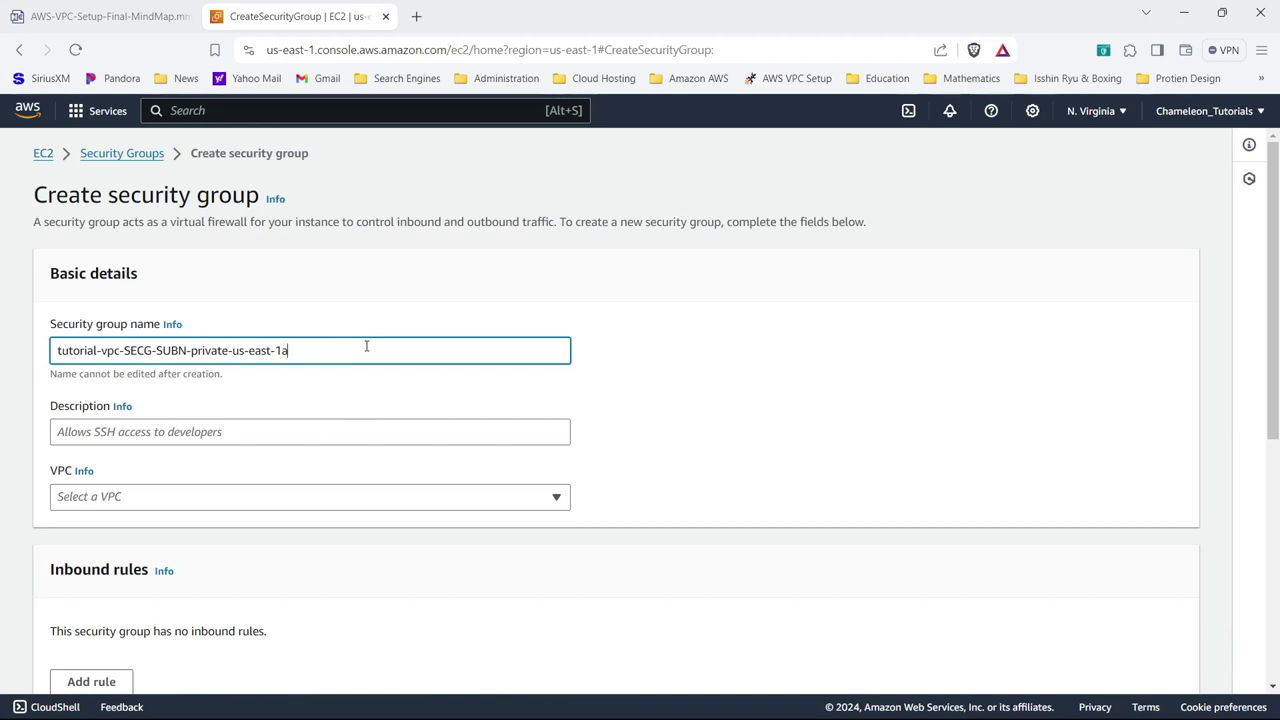
{"action": "left_click", "coordinate": [336, 427]}
{"action": "key", "text": "ctrl+v"}
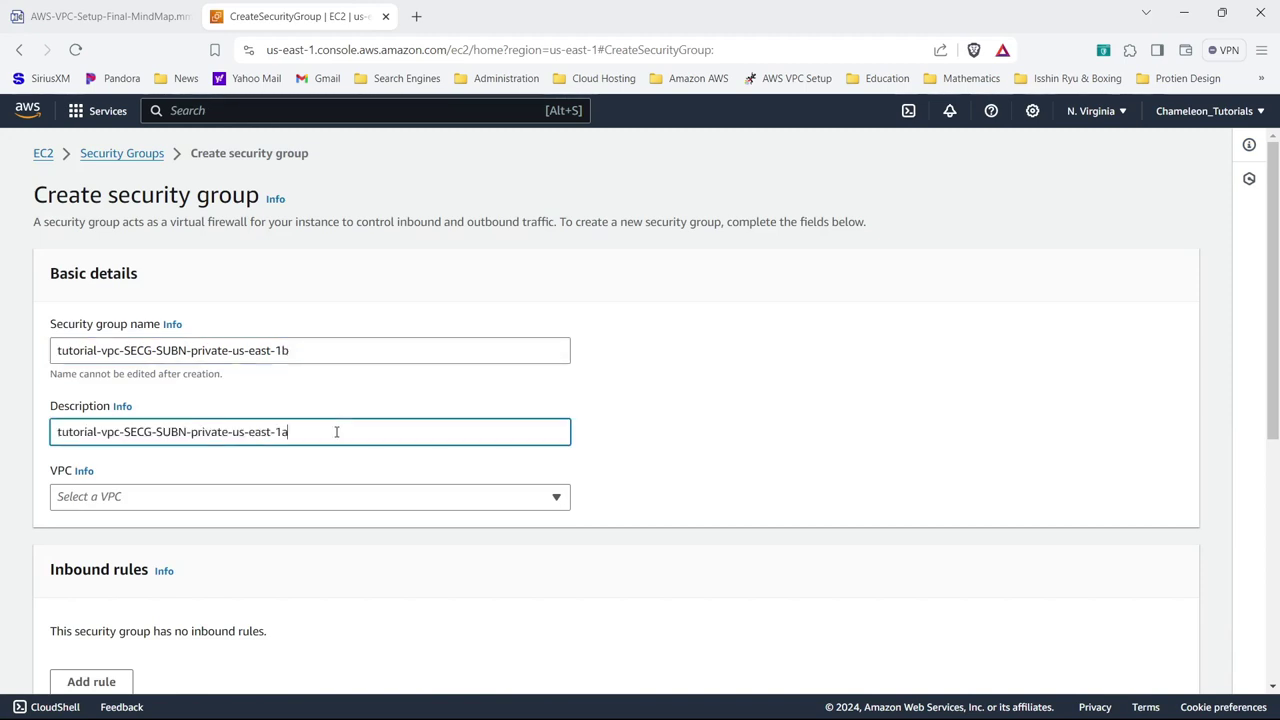
{"action": "key", "text": "ctrl+v"}
{"action": "key", "text": "ctrl+z"}
{"action": "left_click", "coordinate": [295, 497]}
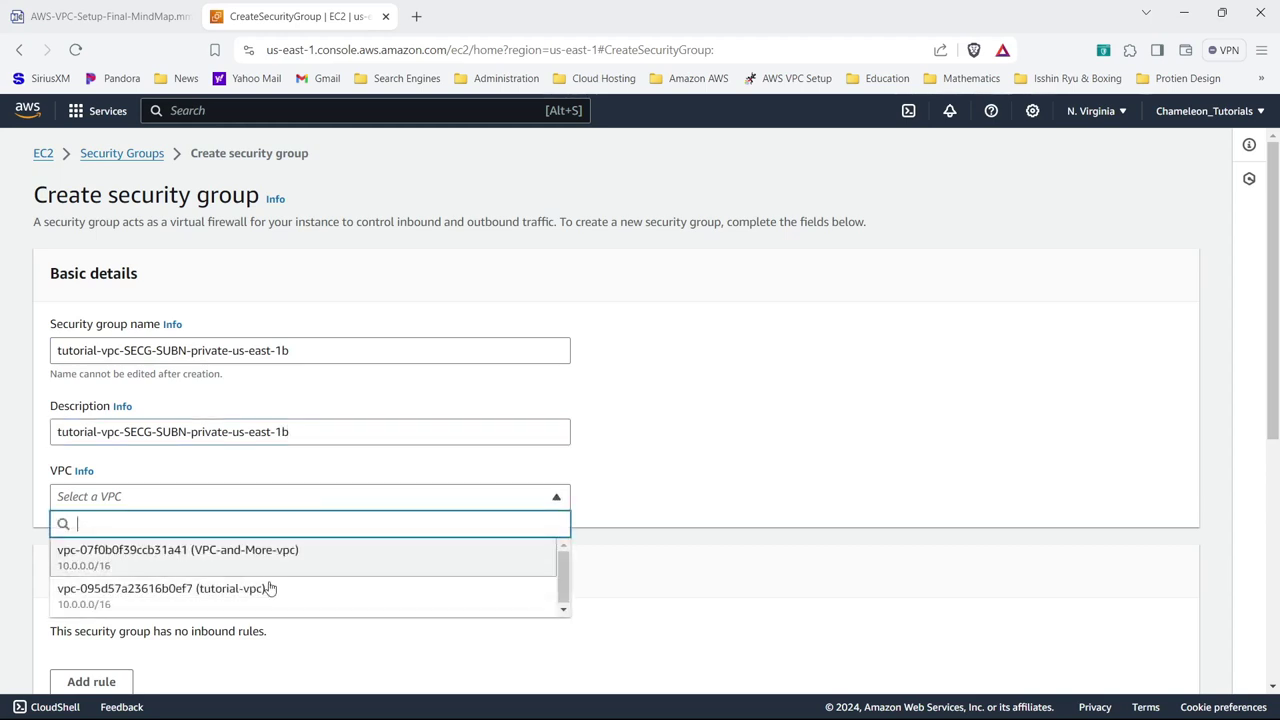
{"action": "left_click", "coordinate": [266, 586]}
{"action": "scroll", "coordinate": [271, 586], "scroll_direction": "down", "scroll_amount": 4}
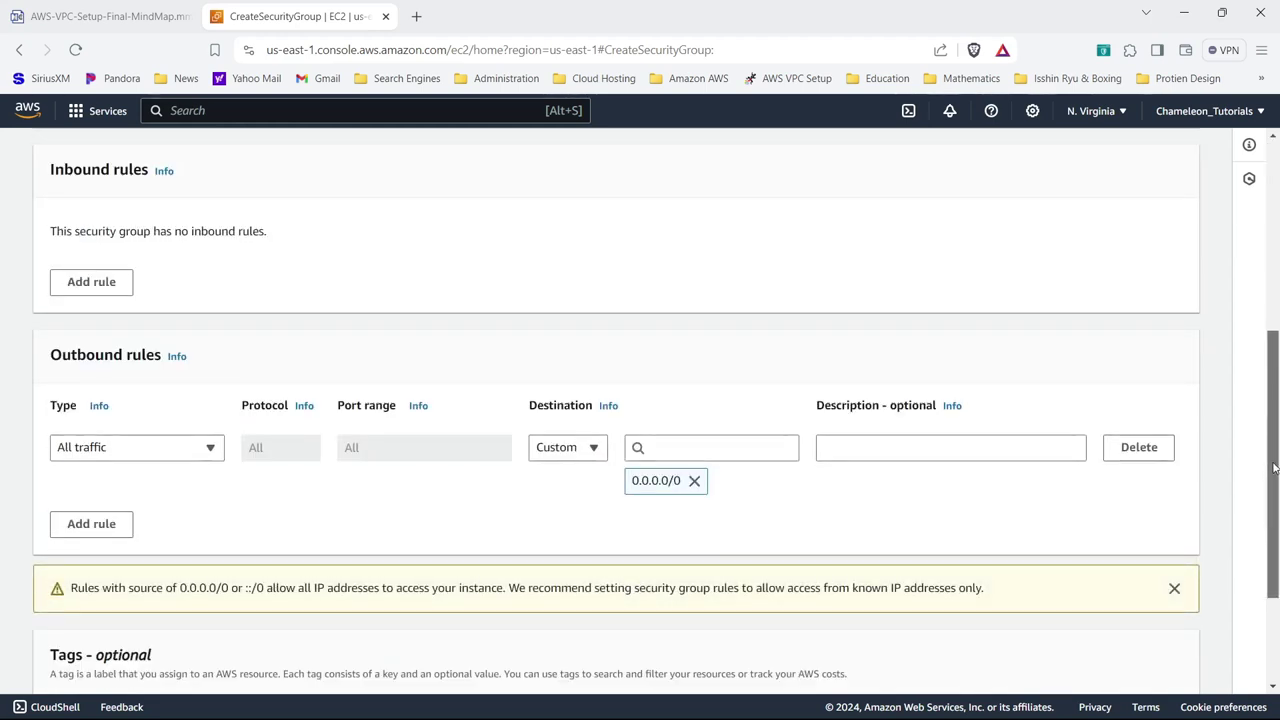
{"action": "left_click_drag", "start_coordinate": [1275, 468], "coordinate": [1277, 267]}
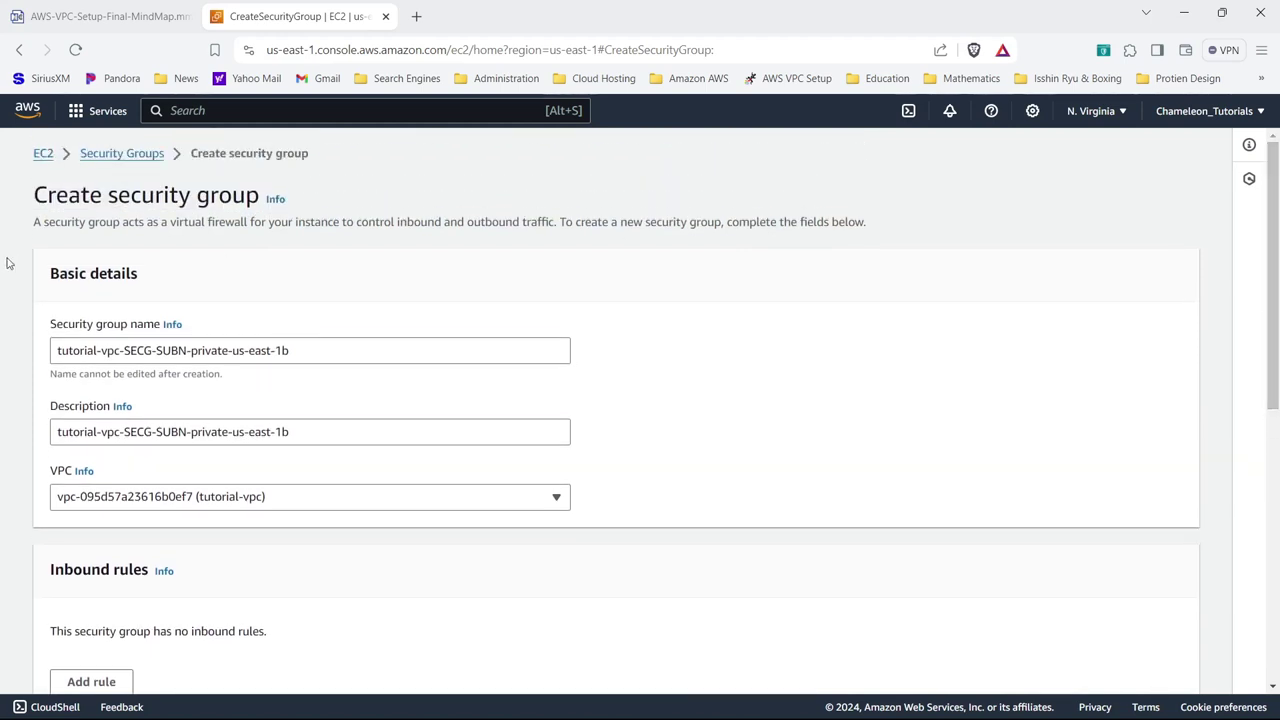
{"action": "left_click_drag", "start_coordinate": [93, 201], "coordinate": [108, 196]}
{"action": "left_click_drag", "start_coordinate": [1272, 294], "coordinate": [1272, 564]}
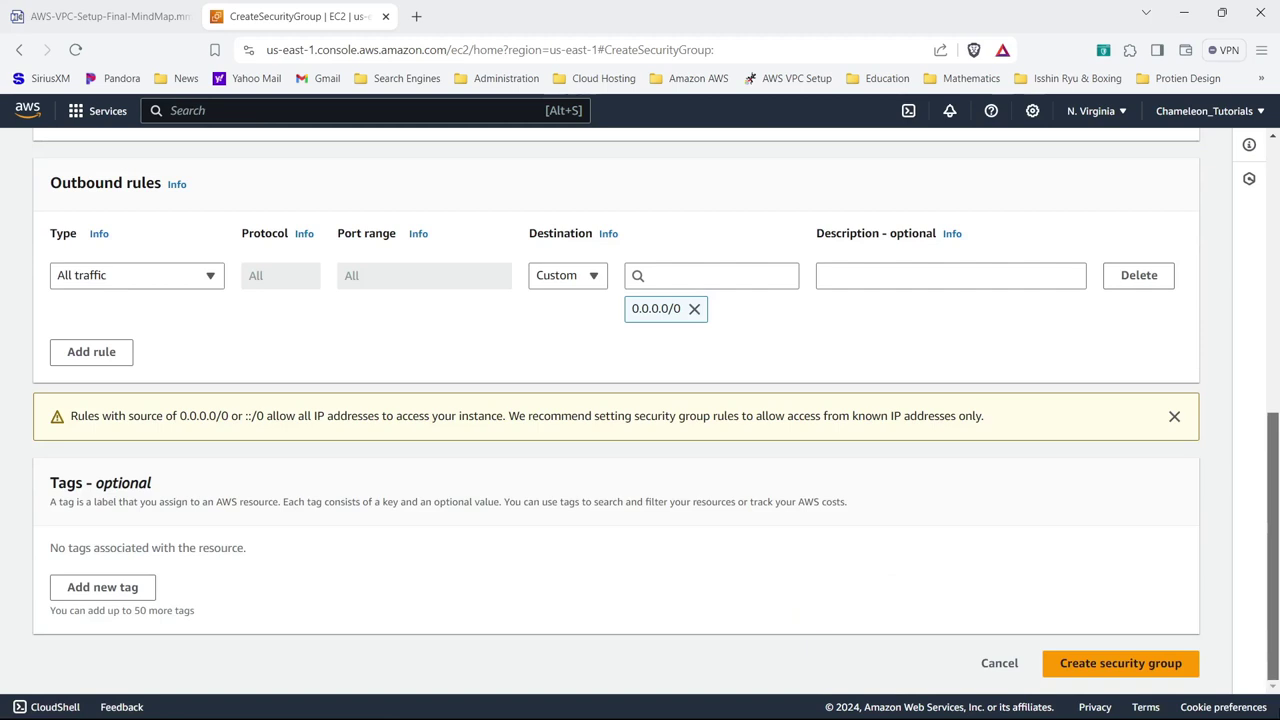
{"action": "left_click", "coordinate": [982, 662]}
{"action": "left_click", "coordinate": [766, 158]}
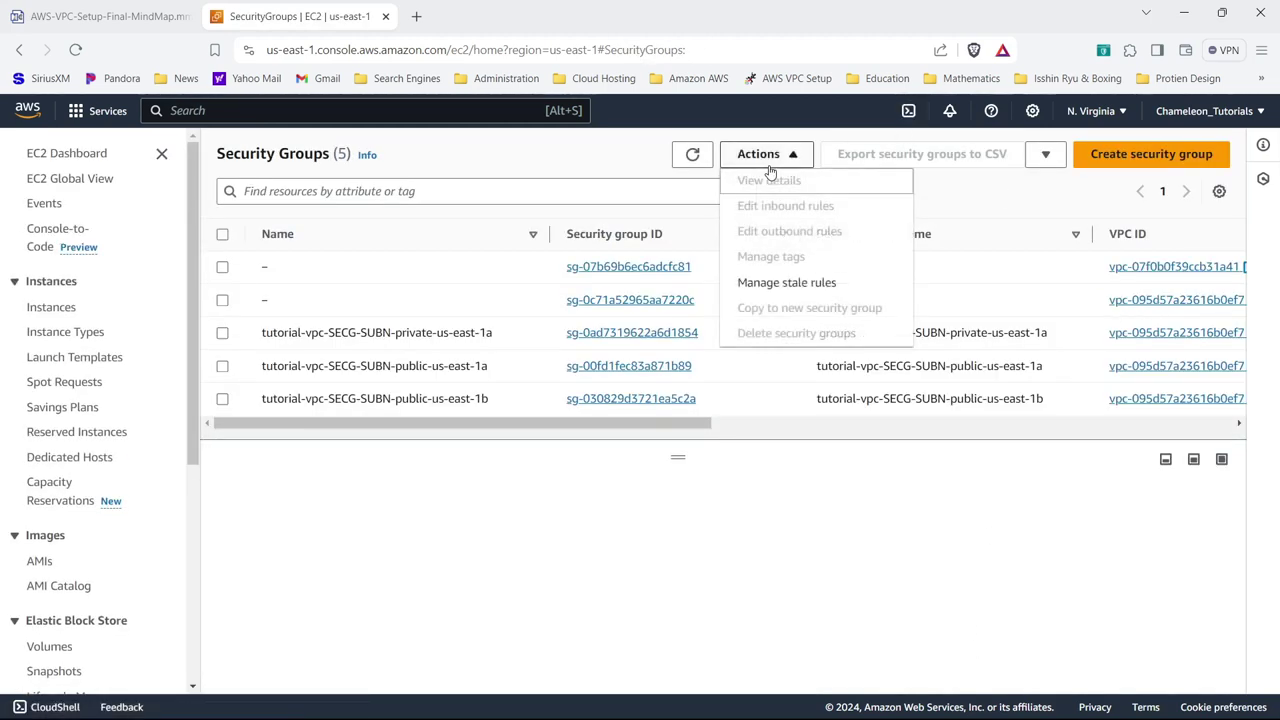
{"action": "left_click", "coordinate": [772, 156]}
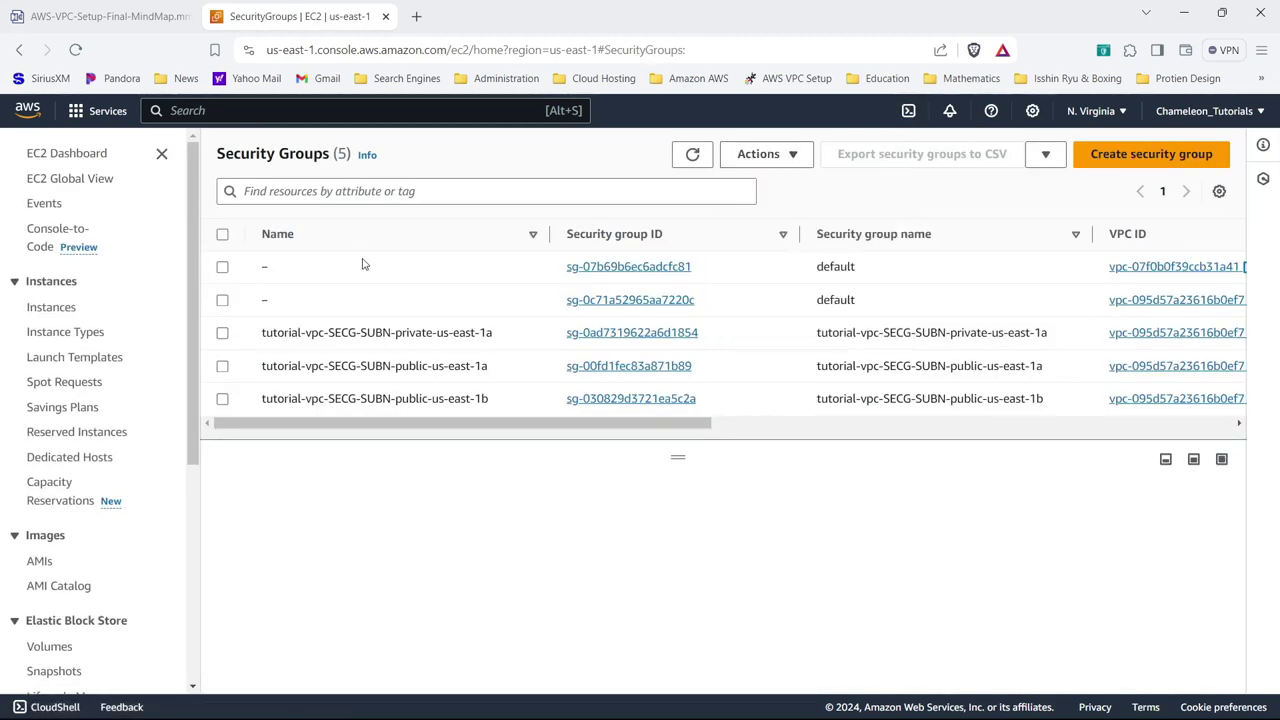
- Copy tutorial-vpc-SECG-SUBN-private-us-east-1a to a new security group and name the copy tutorial-vpc-SECG-SUBN-private-us-east-1b
{"action": "left_click", "coordinate": [222, 333]}
{"action": "left_click", "coordinate": [760, 154]}
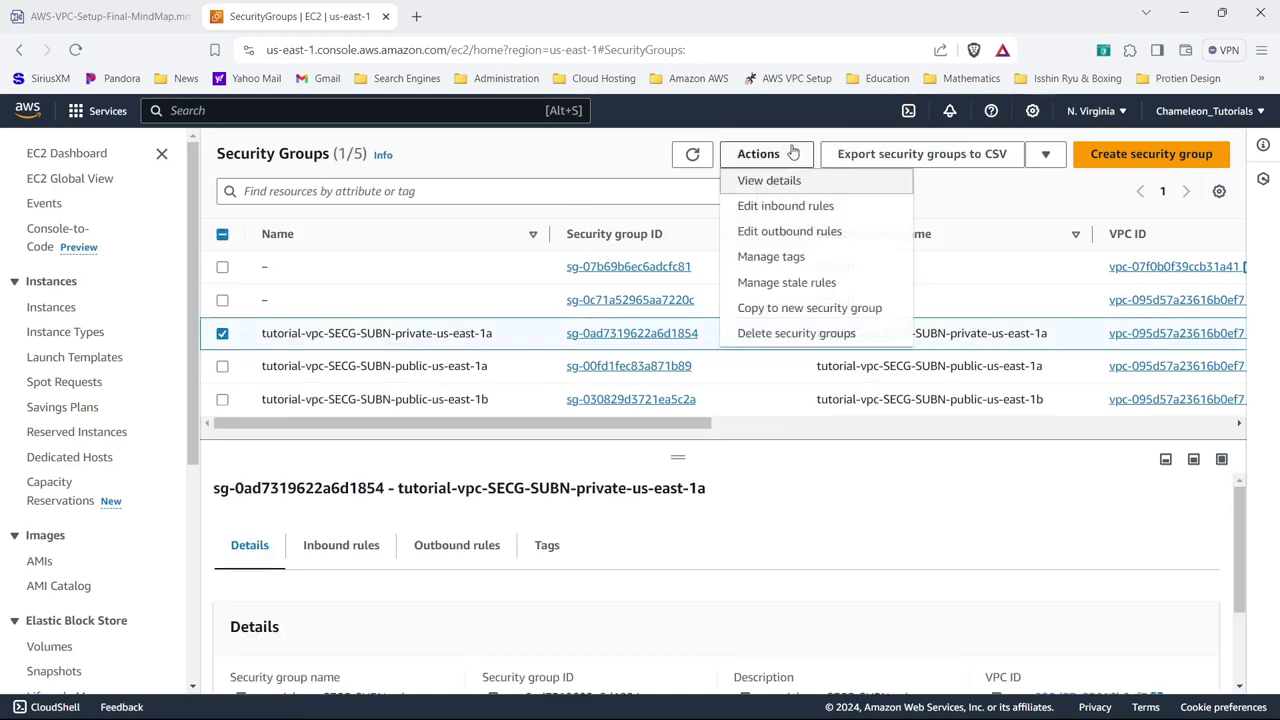
{"action": "left_click", "coordinate": [838, 311]}
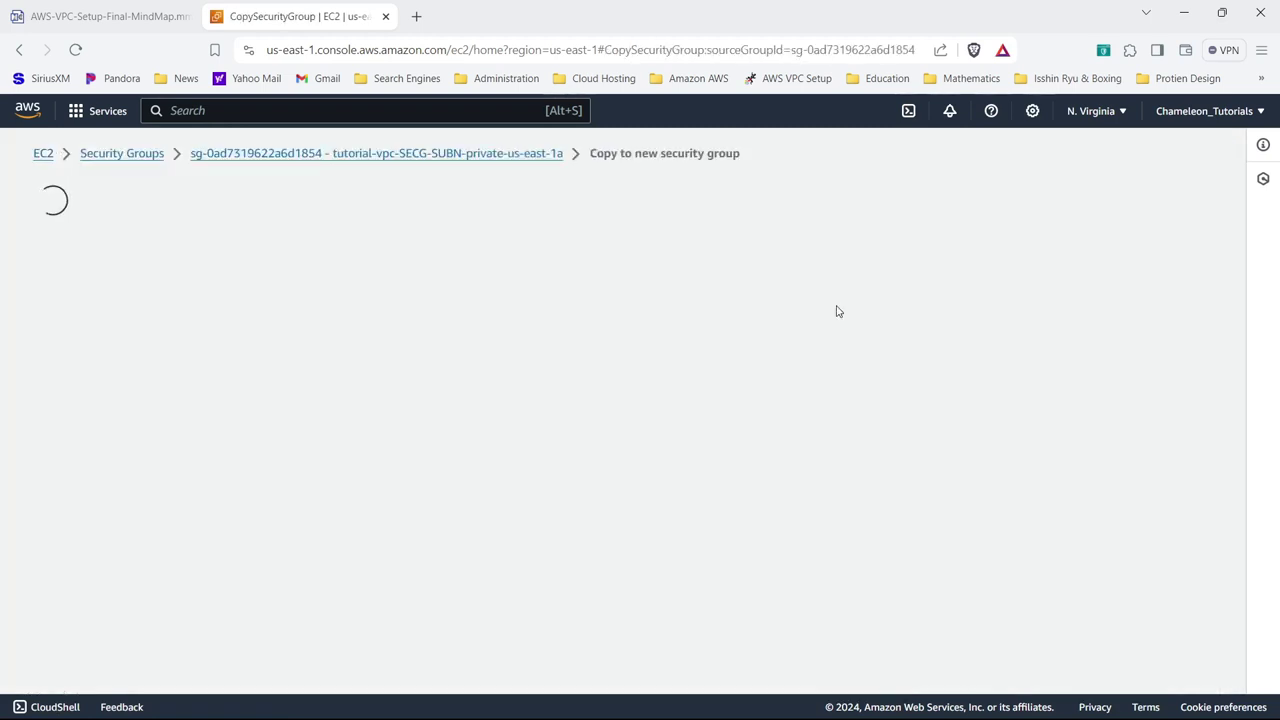
{"action": "left_click_drag", "start_coordinate": [1276, 398], "coordinate": [1276, 158]}
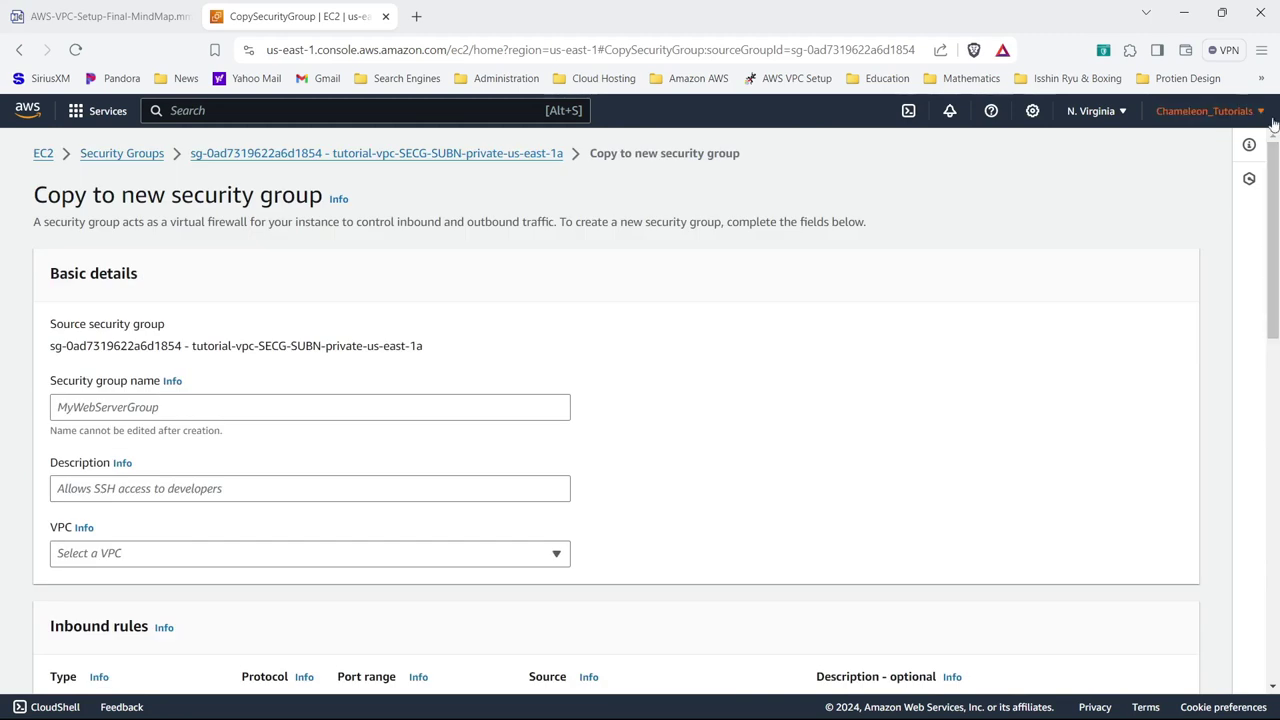
{"action": "left_click", "coordinate": [240, 398]}
{"action": "type", "text": "tutorial-vpc-SECG-SUBN-private-us-east-1a"}
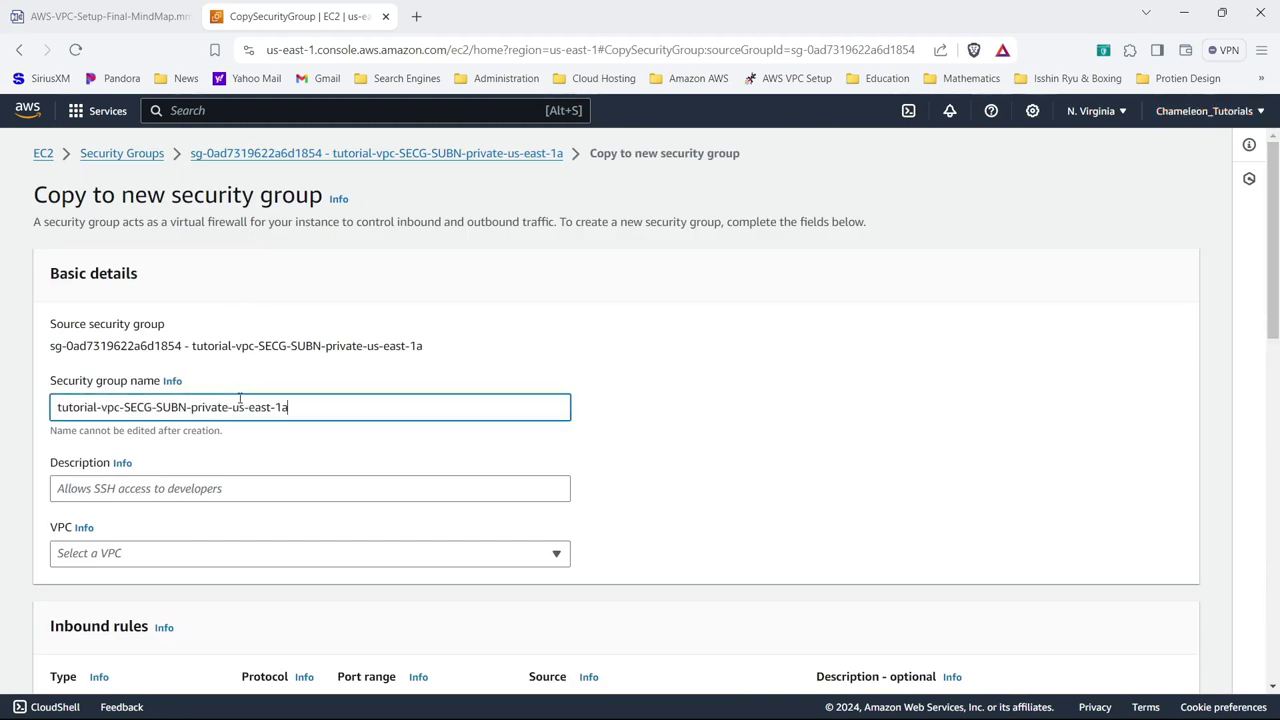
- Enter tutorial-vpc-SECG-SUBN-private-us-east-1b as the description, choose tutorial-vpc as the VPC, and create the security group
{"action": "left_click", "coordinate": [187, 483]}
{"action": "type", "text": "tutorial-vpc-SECG-SUBN-private-us-east-1a"}
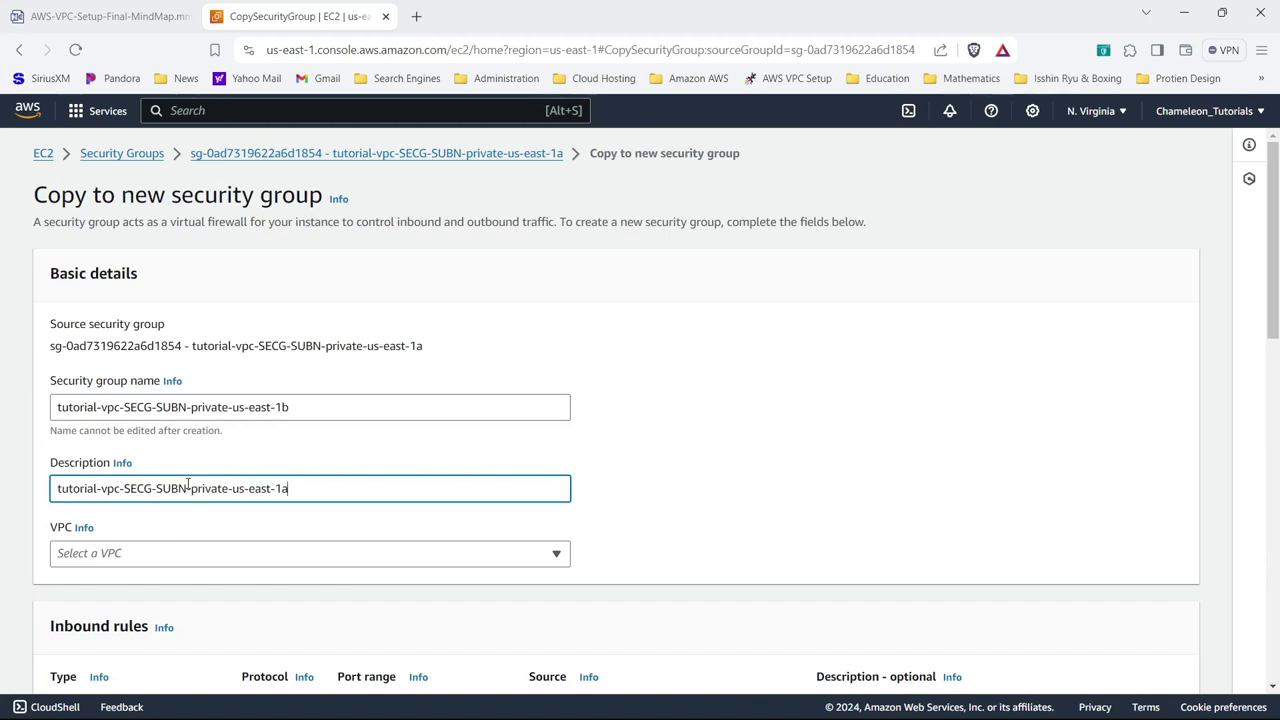
{"action": "type", "text": "b"}
{"action": "left_click", "coordinate": [234, 560]}
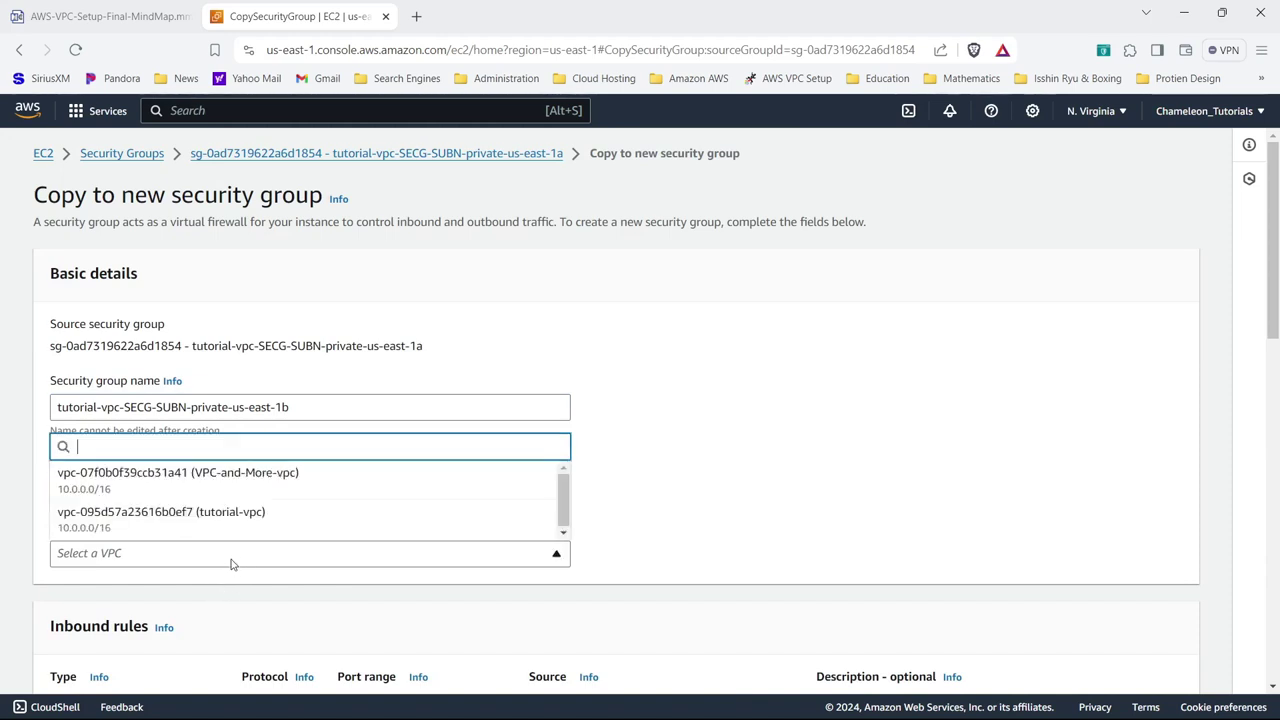
{"action": "left_click", "coordinate": [240, 520]}
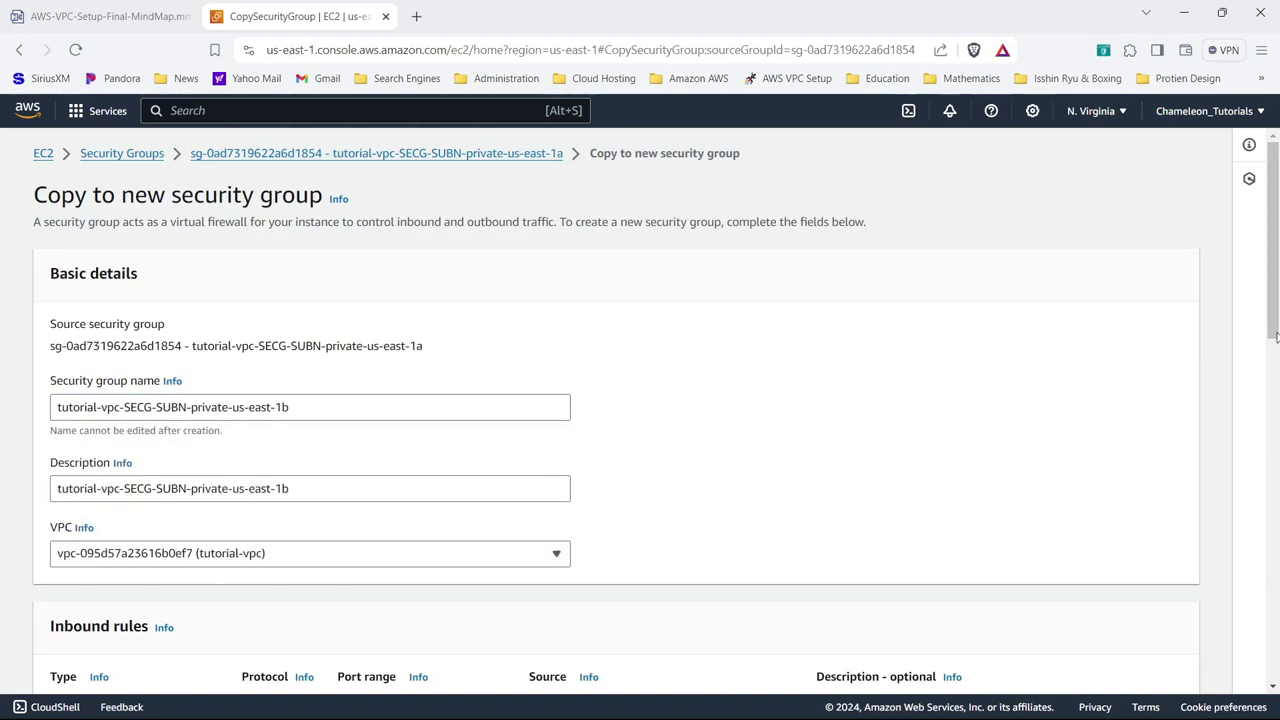
{"action": "left_click_drag", "start_coordinate": [1275, 337], "coordinate": [1275, 678]}
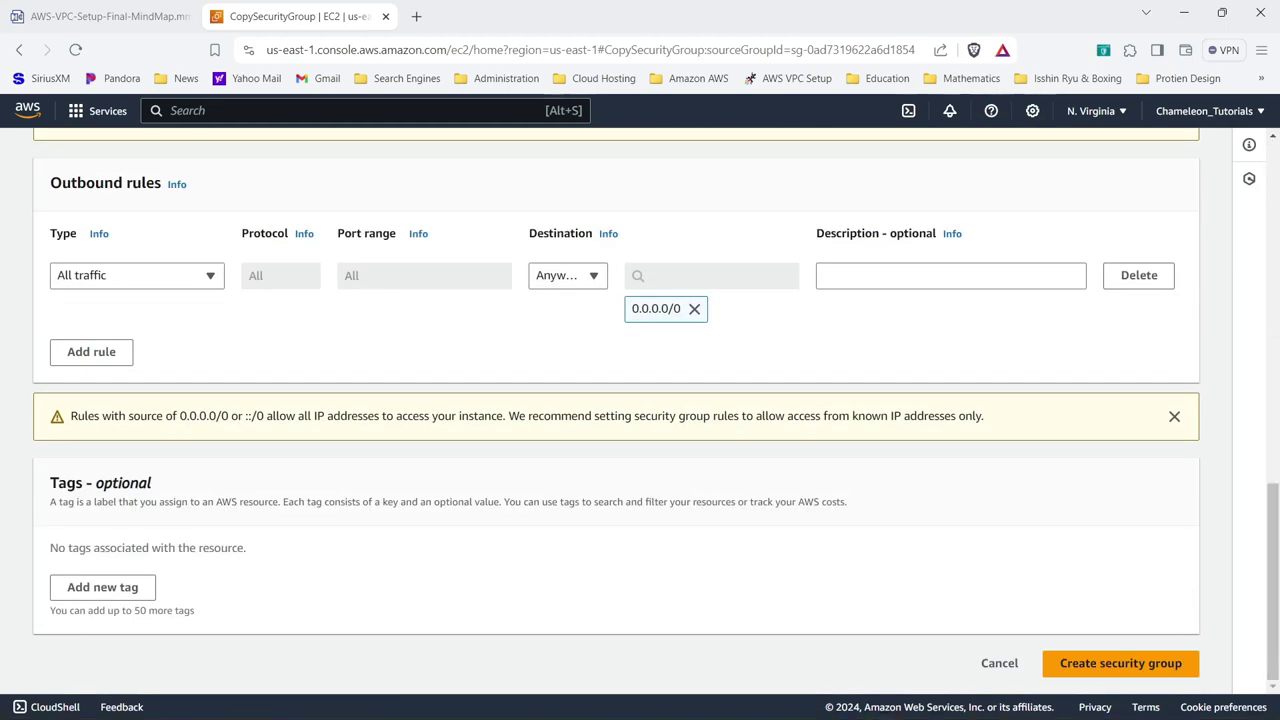
{"action": "left_click", "coordinate": [1120, 663]}
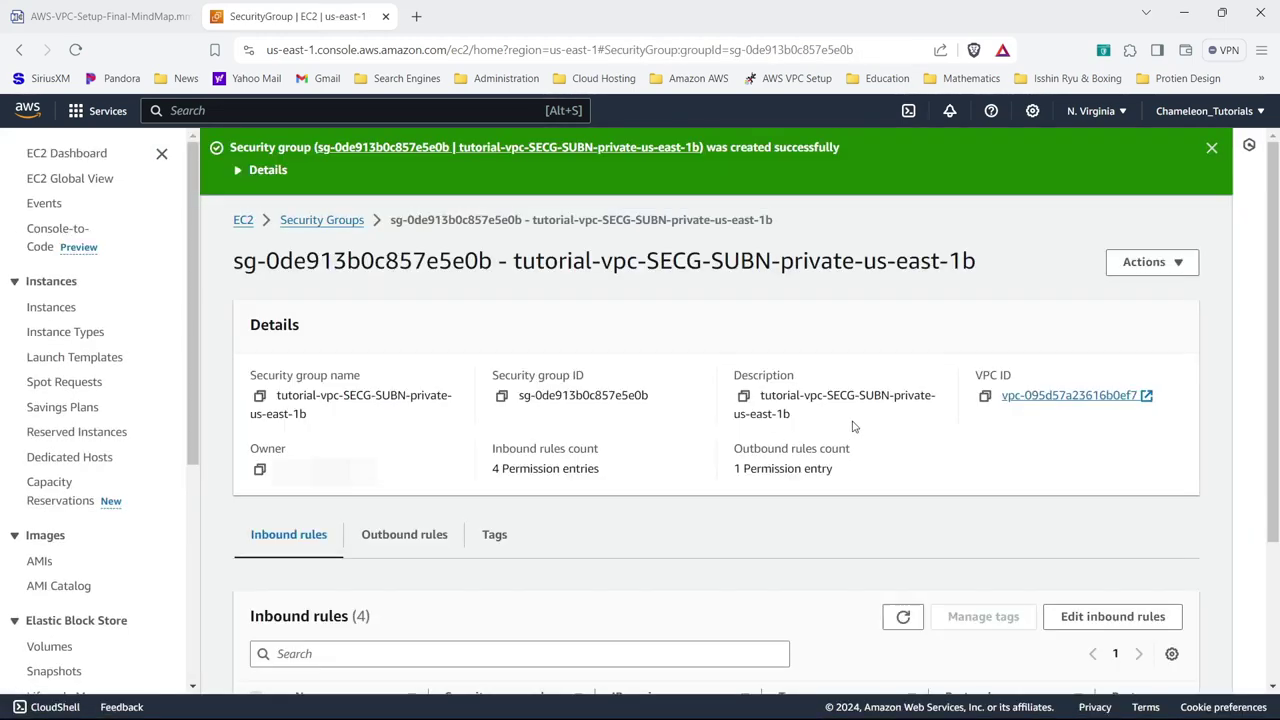
- Reload the enlarged security group list and save the new private group's Name tag as tutorial-vpc-SECG-SUBN-private-us-east-1b
{"action": "left_click", "coordinate": [330, 220]}
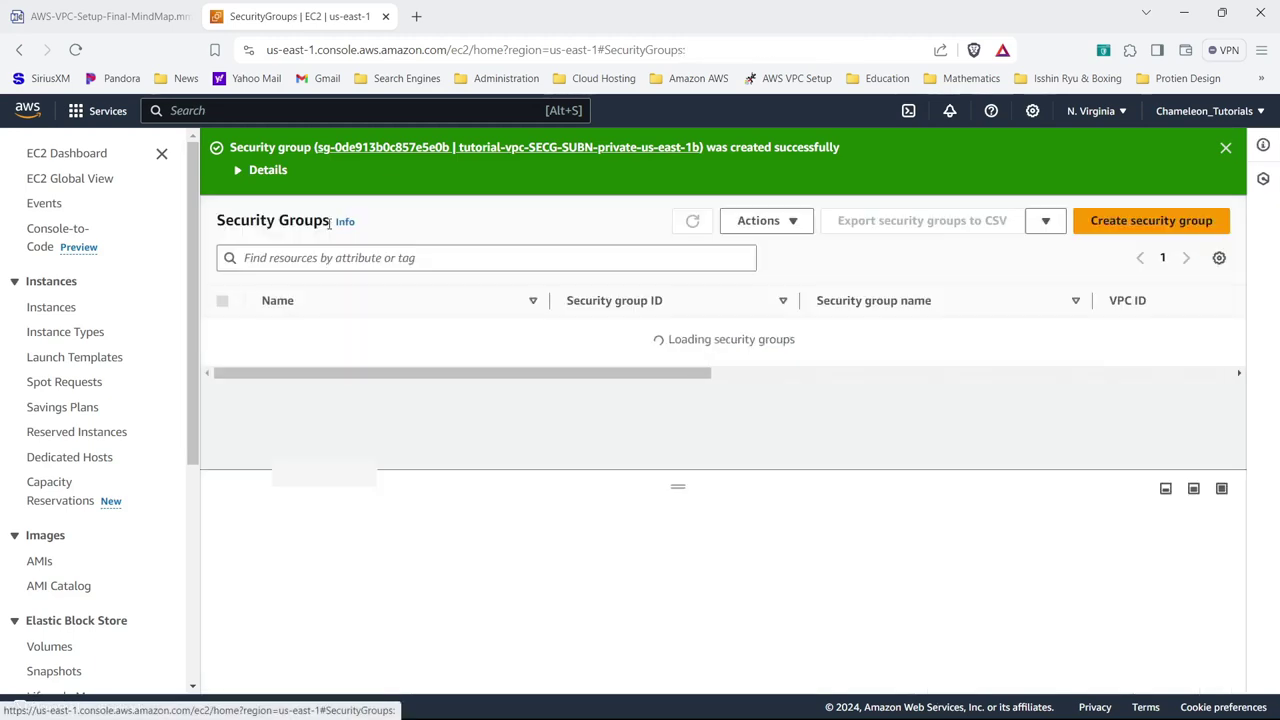
{"action": "left_click", "coordinate": [76, 49]}
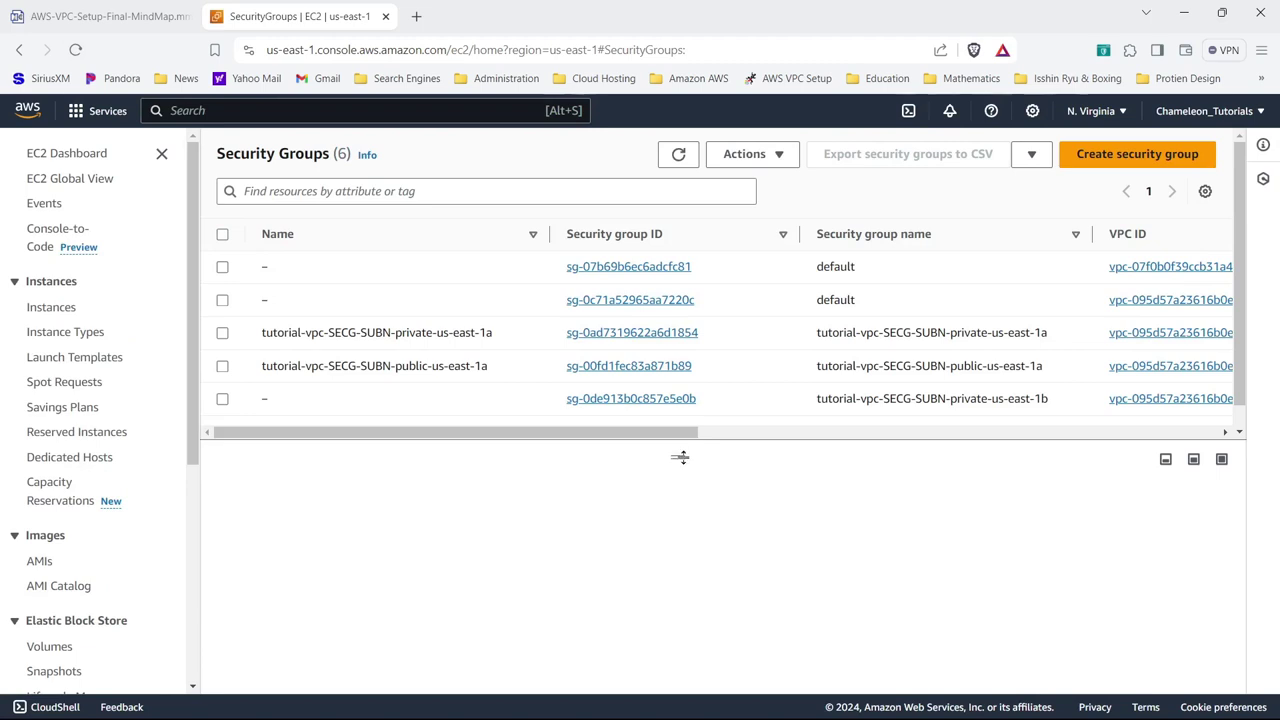
{"action": "left_click_drag", "start_coordinate": [680, 457], "coordinate": [678, 531]}
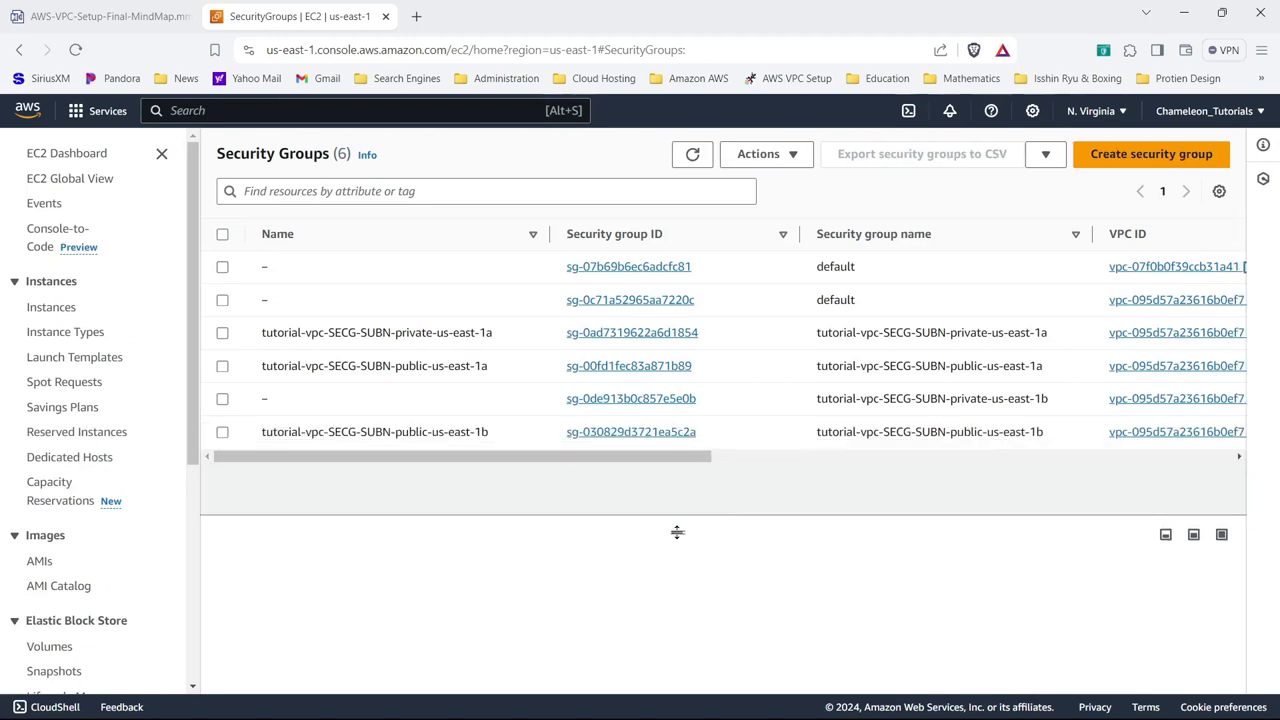
{"action": "left_click", "coordinate": [280, 401]}
{"action": "key", "text": "ctrl+v"}
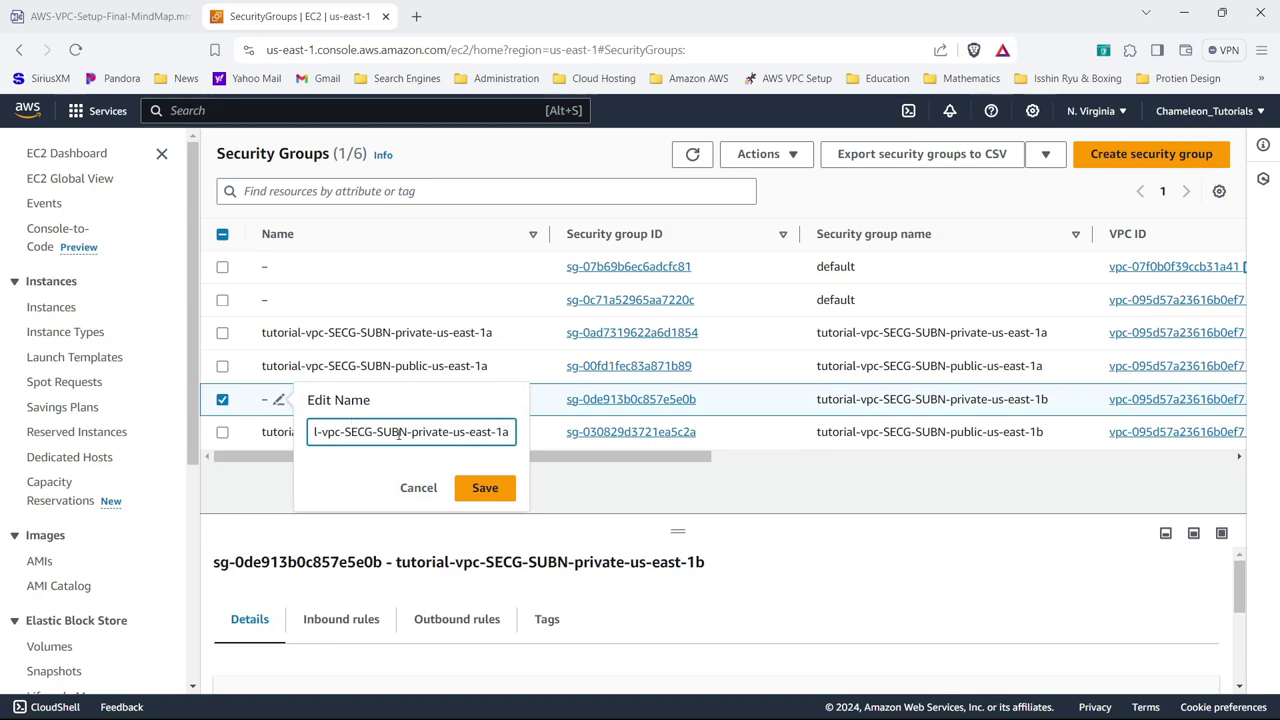
{"action": "key", "text": "BackSpace"}
{"action": "type", "text": "b"}
{"action": "left_click", "coordinate": [488, 487]}
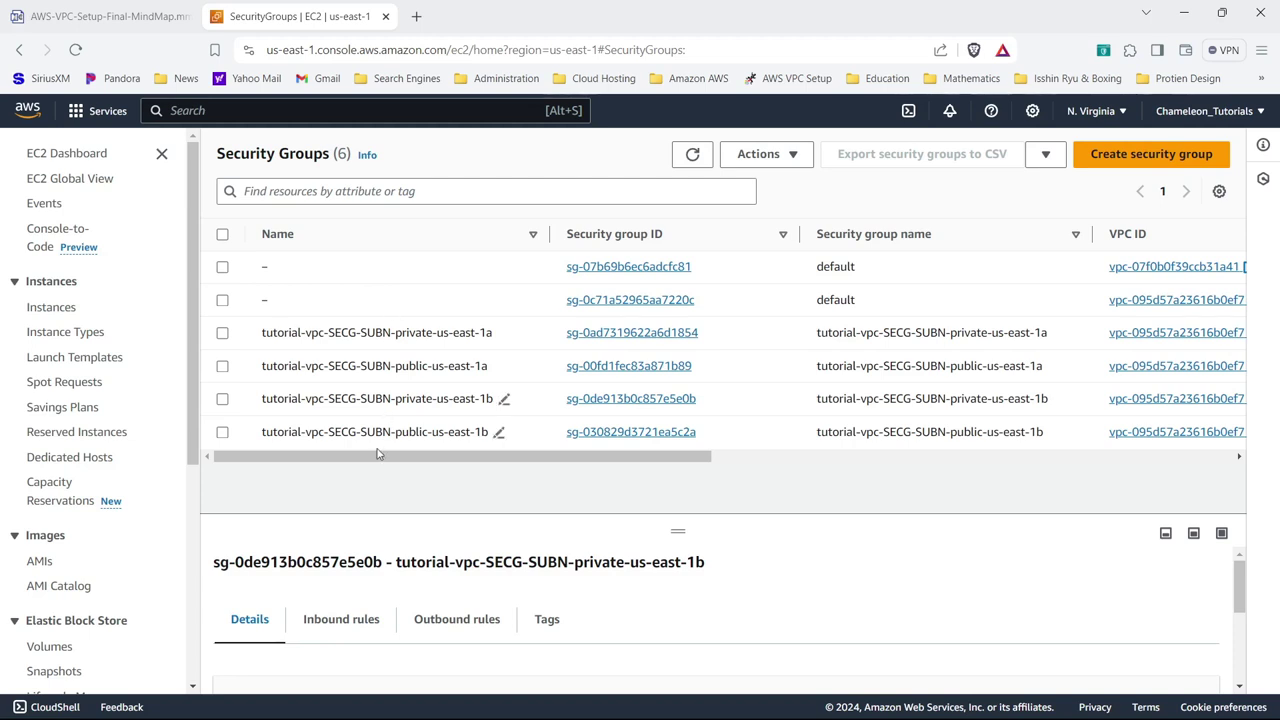
- Save the Name tag tutorial-vpc-SECG-default on the default security group that belongs to tutorial-vpc
{"action": "left_click_drag", "start_coordinate": [374, 458], "coordinate": [491, 468]}
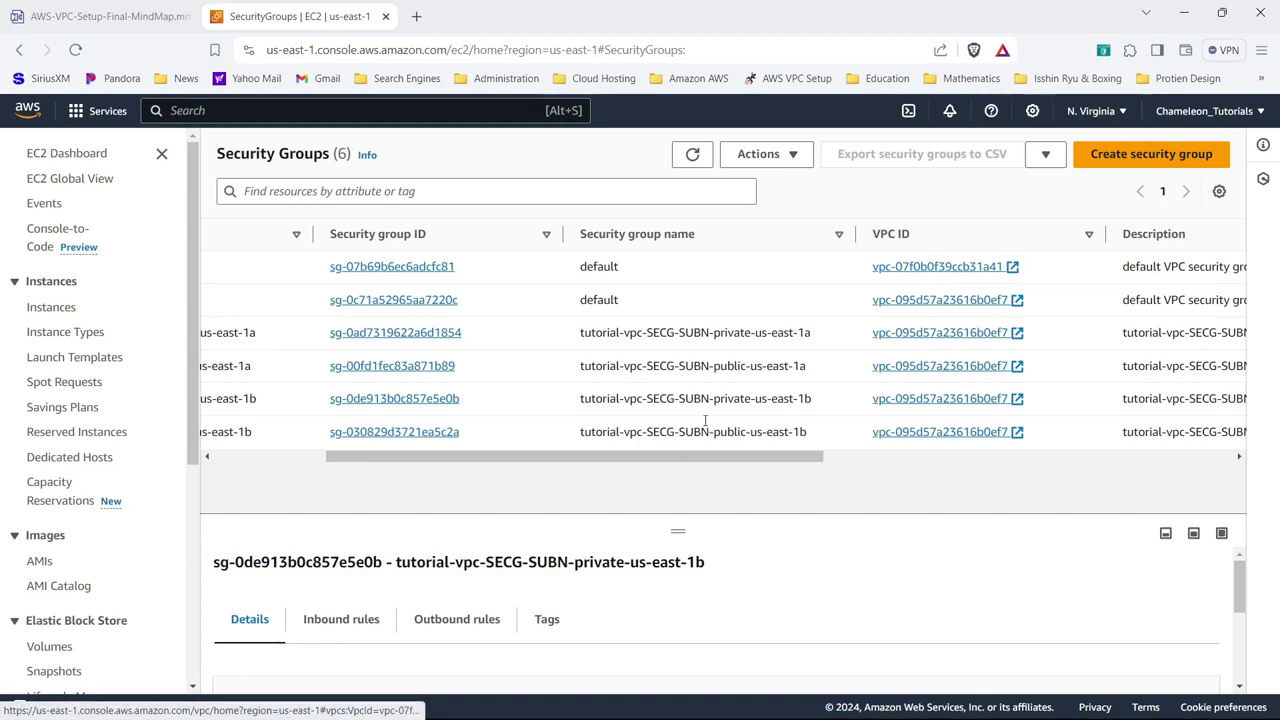
{"action": "left_click_drag", "start_coordinate": [709, 460], "coordinate": [502, 481]}
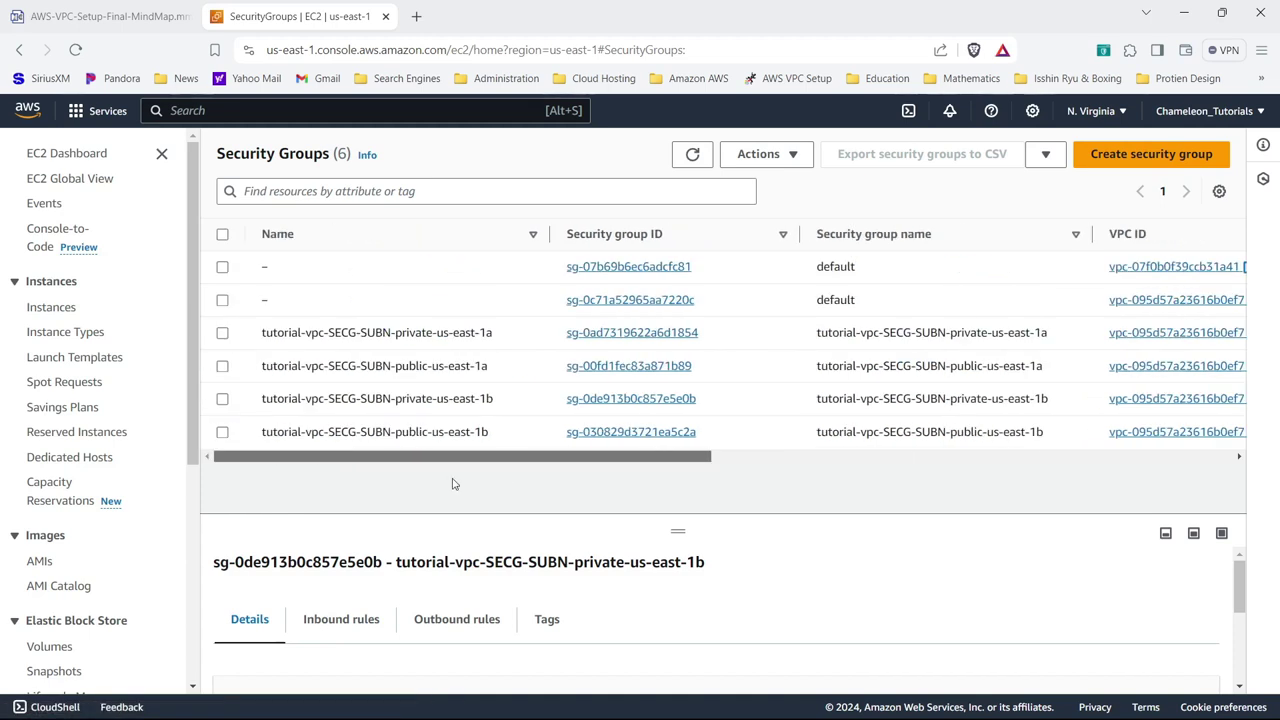
{"action": "left_click", "coordinate": [279, 302]}
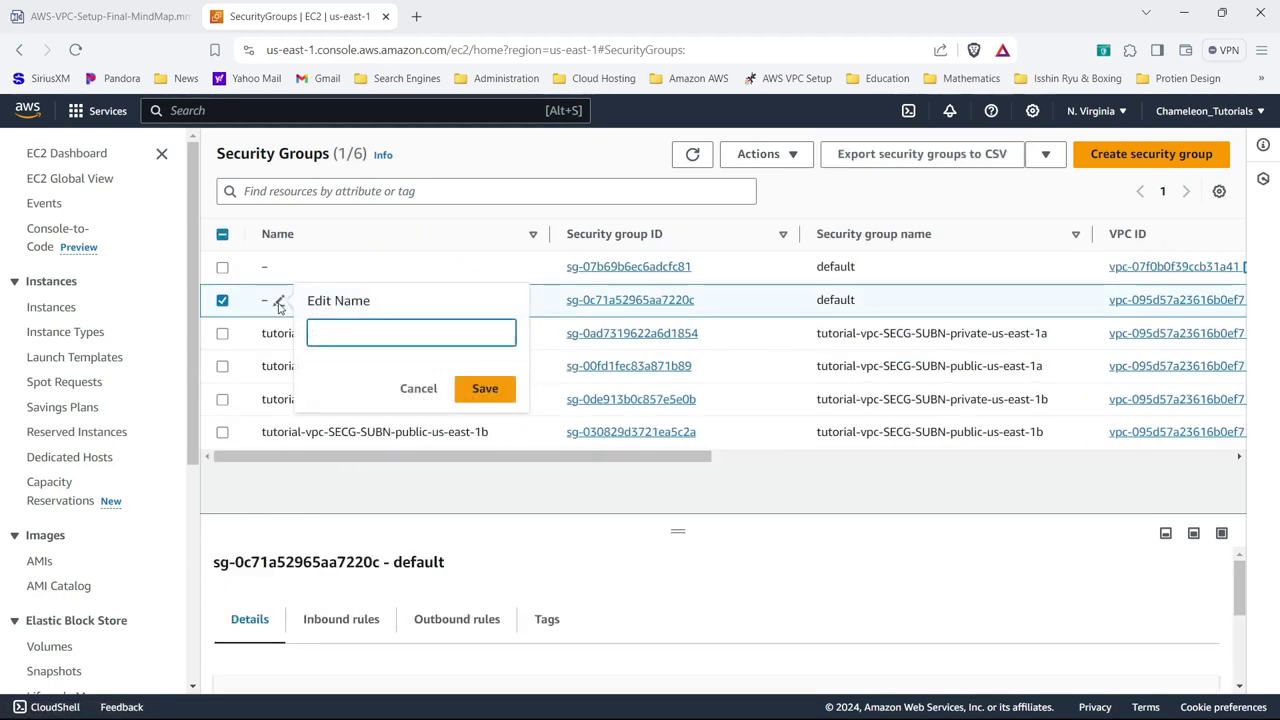
{"action": "type", "text": "tutorial-vpc-SECG-SUBN-private-us-east-1a"}
{"action": "key", "text": "BackSpace"}
{"action": "key", "text": "BackSpace"}
{"action": "key", "text": "BackSpace"}
{"action": "key", "text": "BackSpace"}
{"action": "key", "text": "BackSpace"}
{"action": "key", "text": "BackSpace"}
{"action": "key", "text": "BackSpace"}
{"action": "key", "text": "BackSpace"}
{"action": "key", "text": "BackSpace"}
{"action": "key", "text": "BackSpace"}
{"action": "key", "text": "BackSpace"}
{"action": "key", "text": "BackSpace"}
{"action": "key", "text": "BackSpace"}
{"action": "key", "text": "BackSpace"}
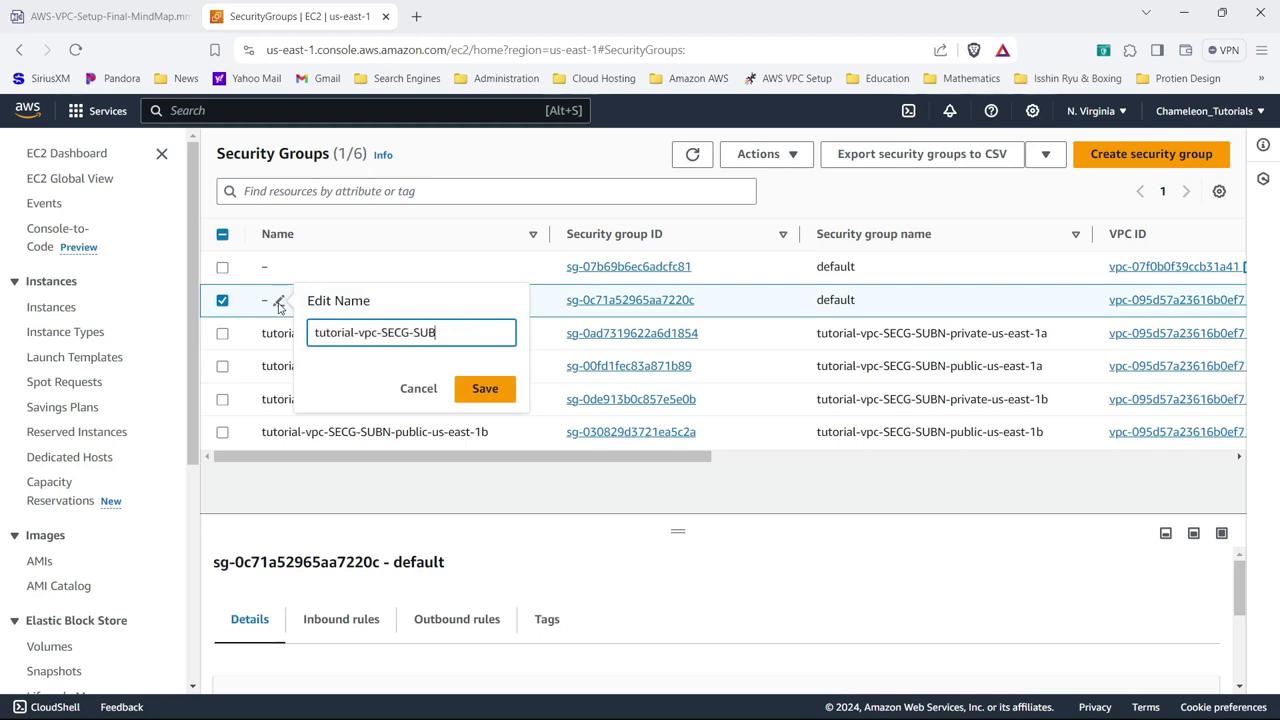
{"action": "key", "text": "BackSpace"}
{"action": "key", "text": "BackSpace"}
{"action": "key", "text": "BackSpace"}
{"action": "type", "text": "efault"}
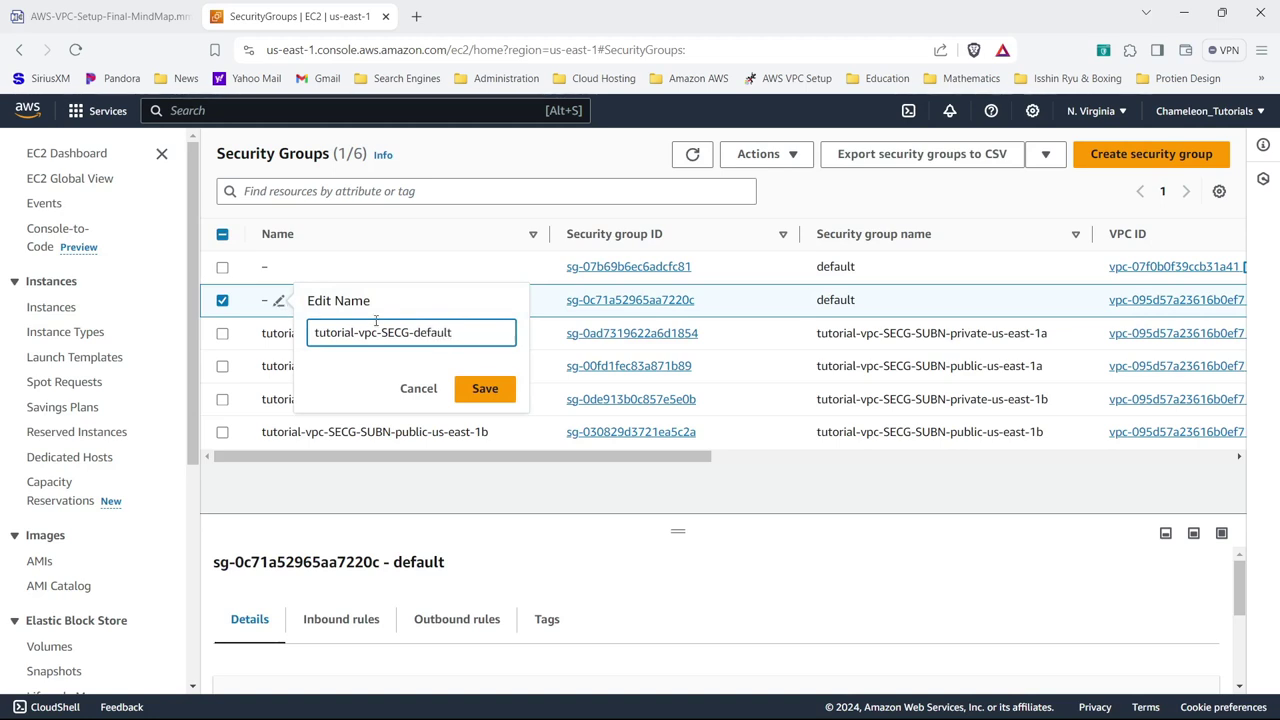
{"action": "left_click", "coordinate": [472, 389]}
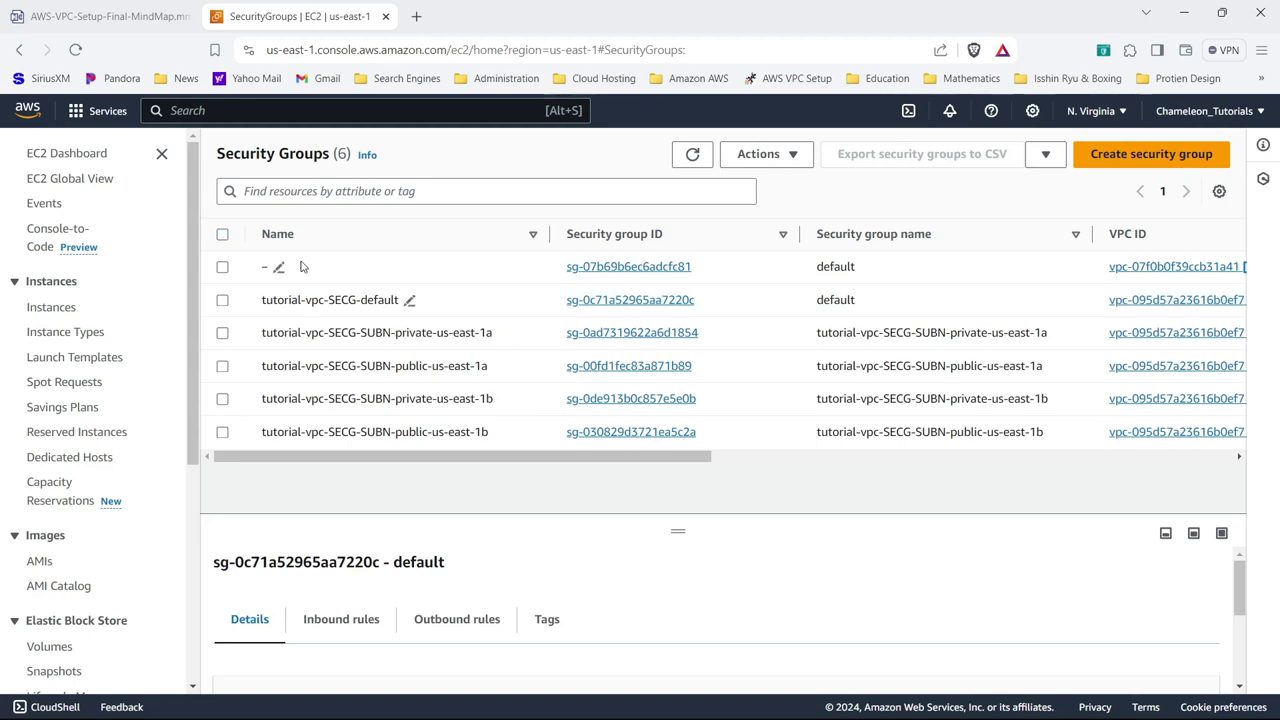
- Save the Name tag VPC-and-More-SECG-default on the remaining unnamed default security group
{"action": "left_click", "coordinate": [279, 267]}
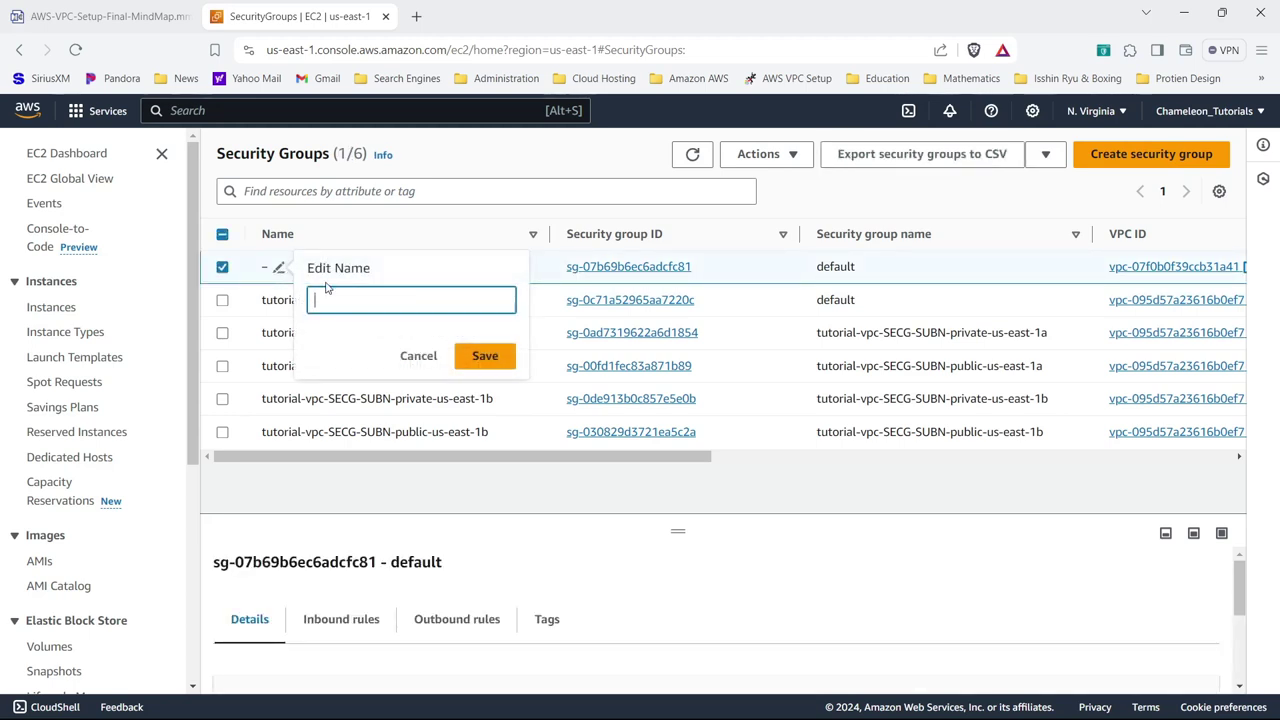
{"action": "type", "text": "Vpc-and-Mao"}
{"action": "key", "text": "BackSpace"}
{"action": "type", "text": "e"}
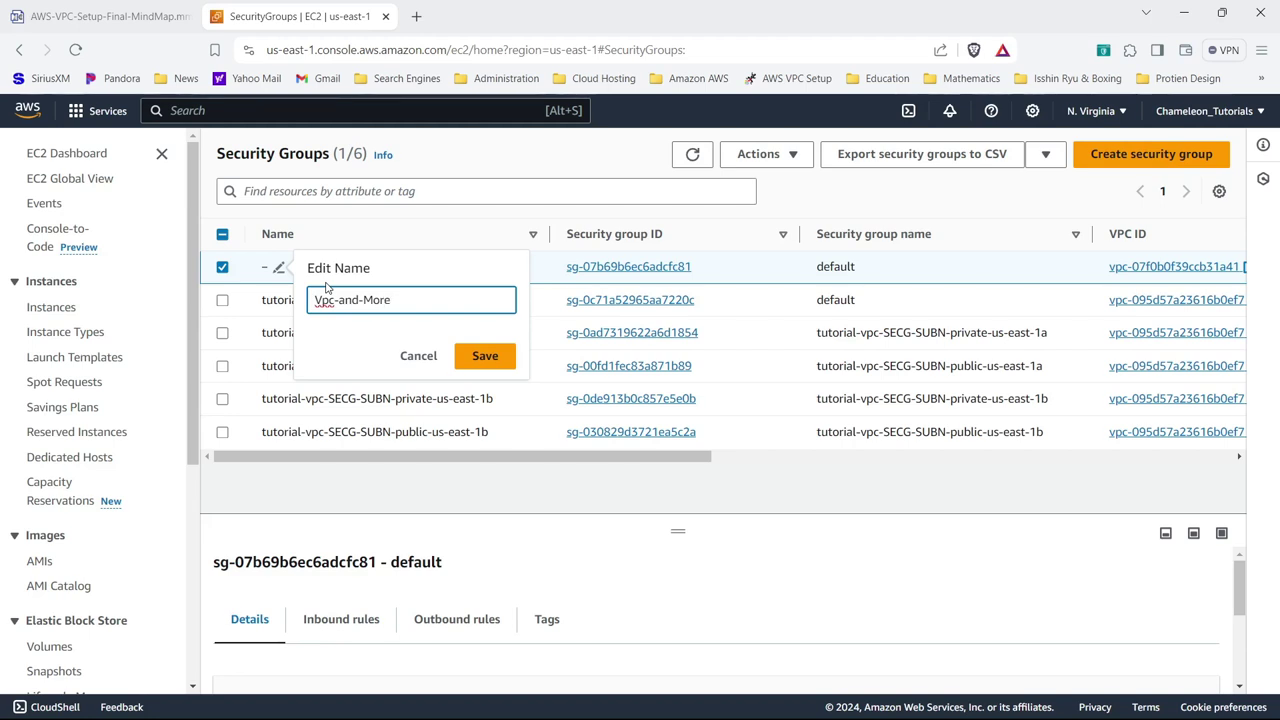
{"action": "key", "text": "BackSpace"}
{"action": "key", "text": "BackSpace"}
{"action": "key", "text": "BackSpace"}
{"action": "key", "text": "BackSpace"}
{"action": "key", "text": "BackSpace"}
{"action": "key", "text": "BackSpace"}
{"action": "key", "text": "BackSpace"}
{"action": "key", "text": "BackSpace"}
{"action": "key", "text": "BackSpace"}
{"action": "key", "text": "BackSpace"}
{"action": "key", "text": "BackSpace"}
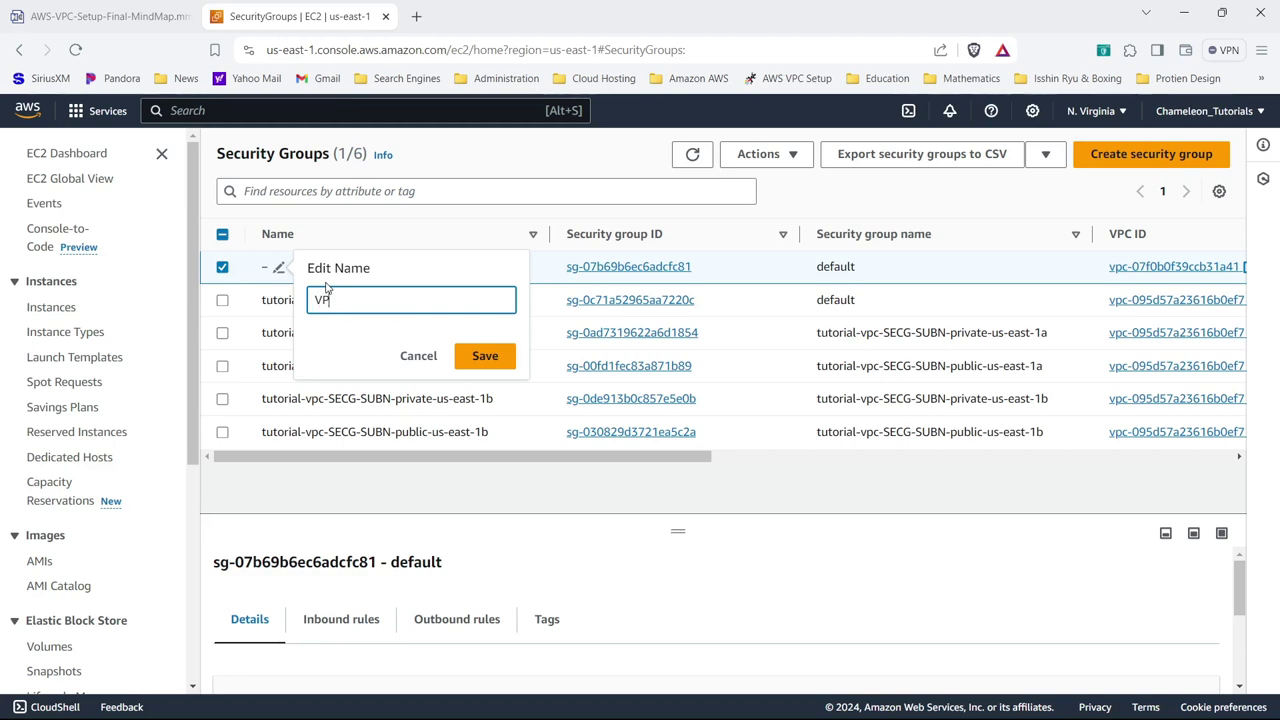
{"action": "type", "text": "PC-and-More-SECG-default"}
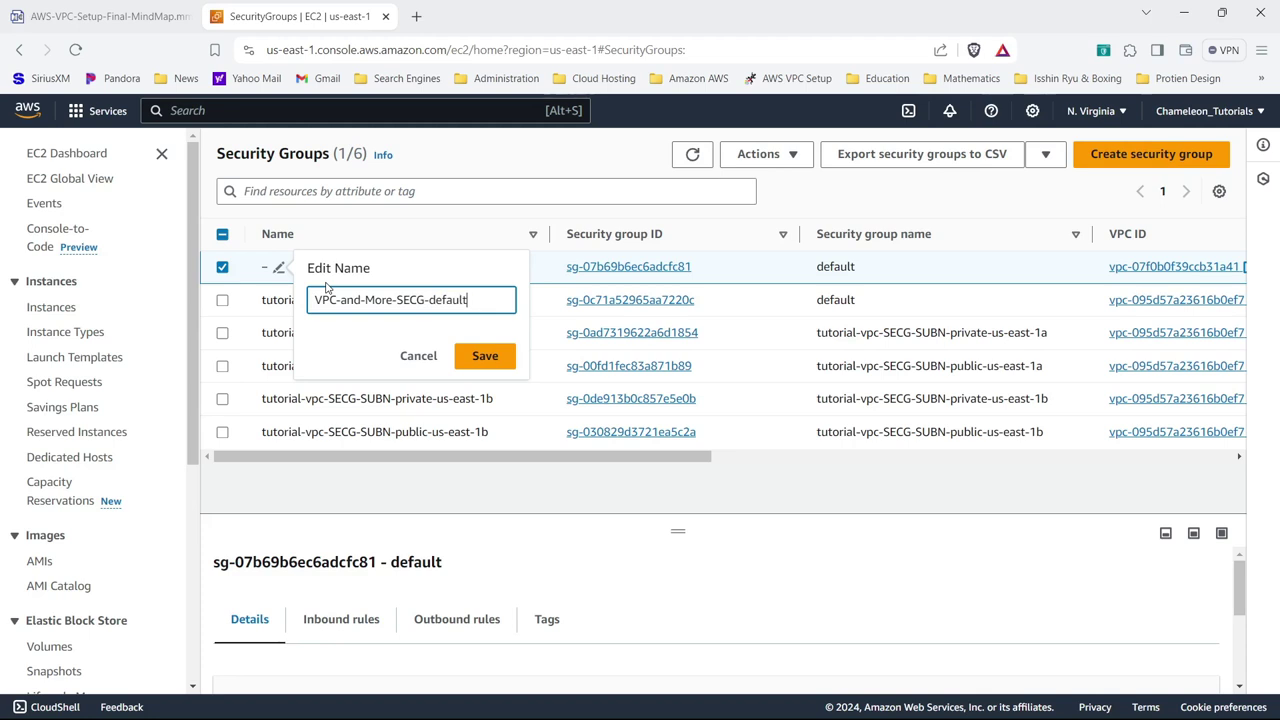
{"action": "left_click", "coordinate": [485, 356]}
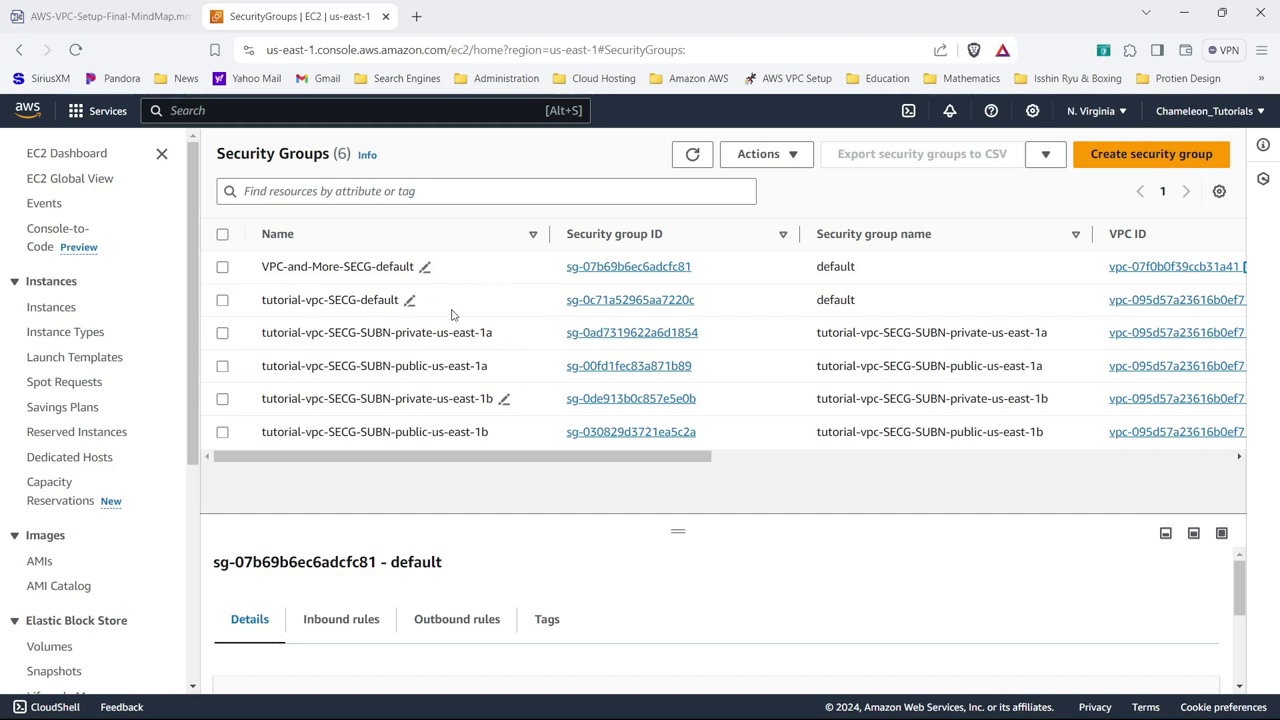
- Review section 6, Create Elastic IP's, in the mind map and open the VPC Setup Part 1 (Step 9) diagram
{"action": "left_click", "coordinate": [140, 16]}
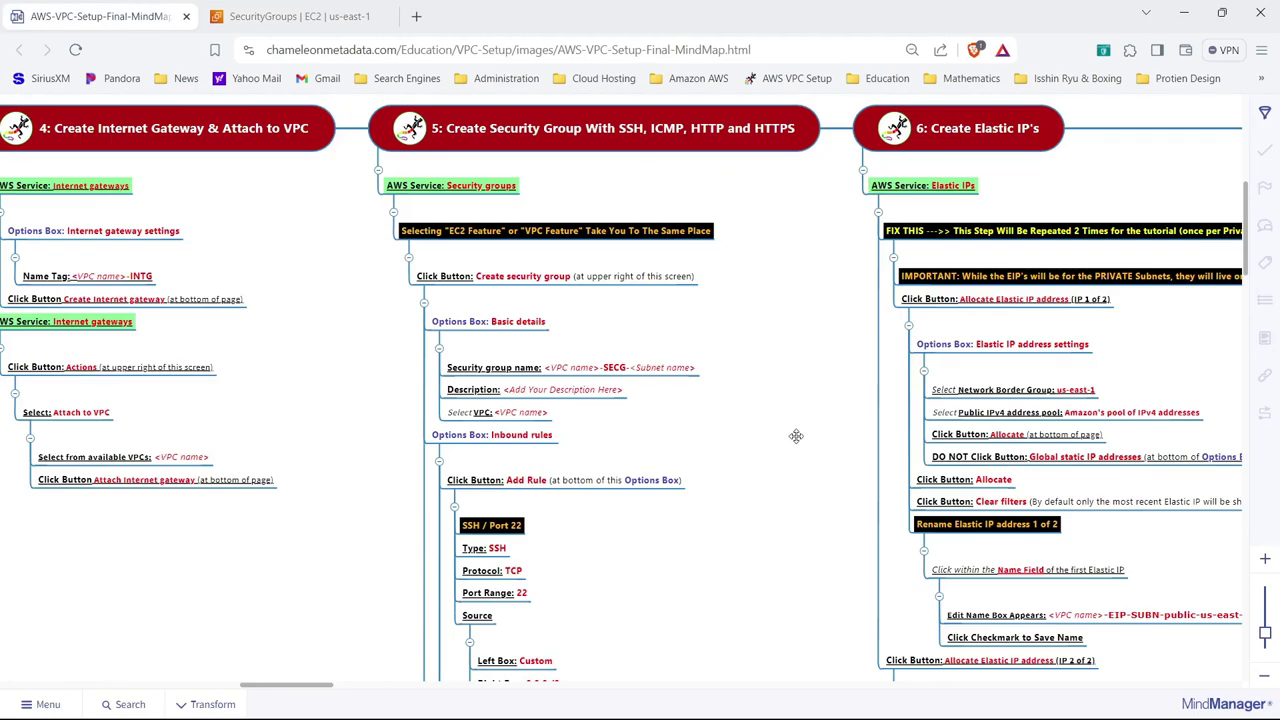
{"action": "left_click_drag", "start_coordinate": [1245, 250], "coordinate": [1275, 245]}
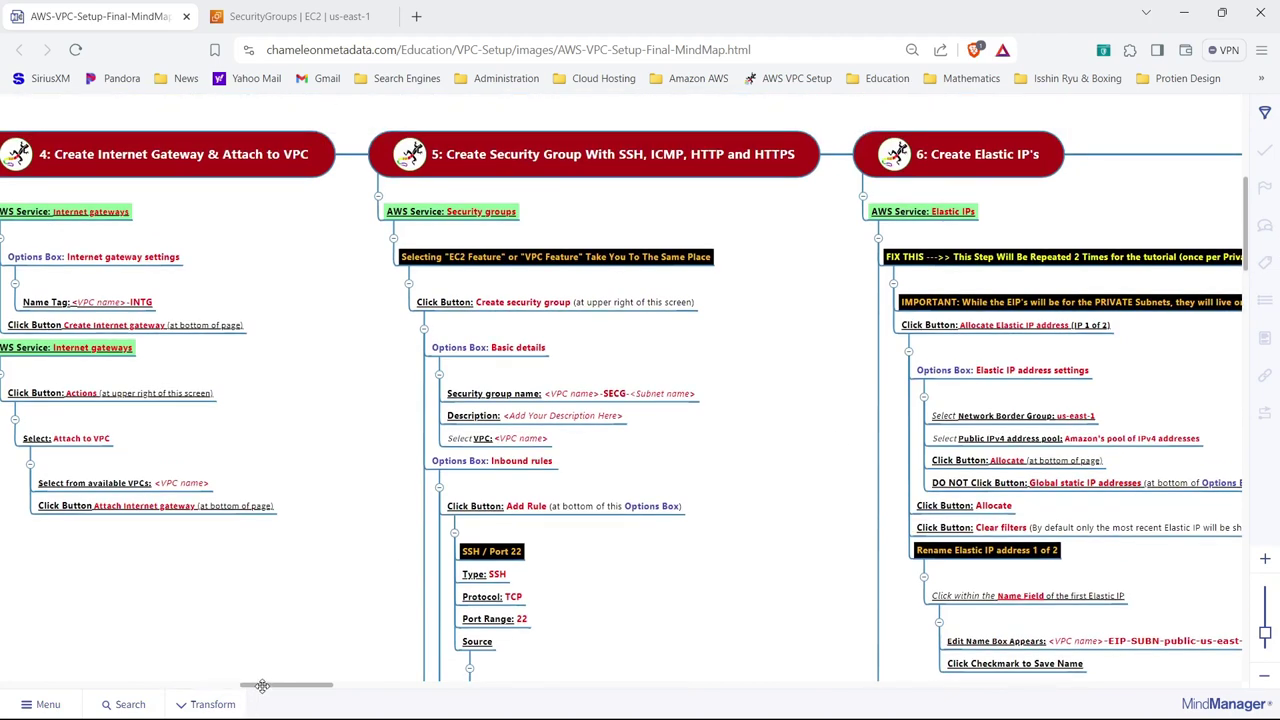
{"action": "left_click_drag", "start_coordinate": [260, 684], "coordinate": [292, 688]}
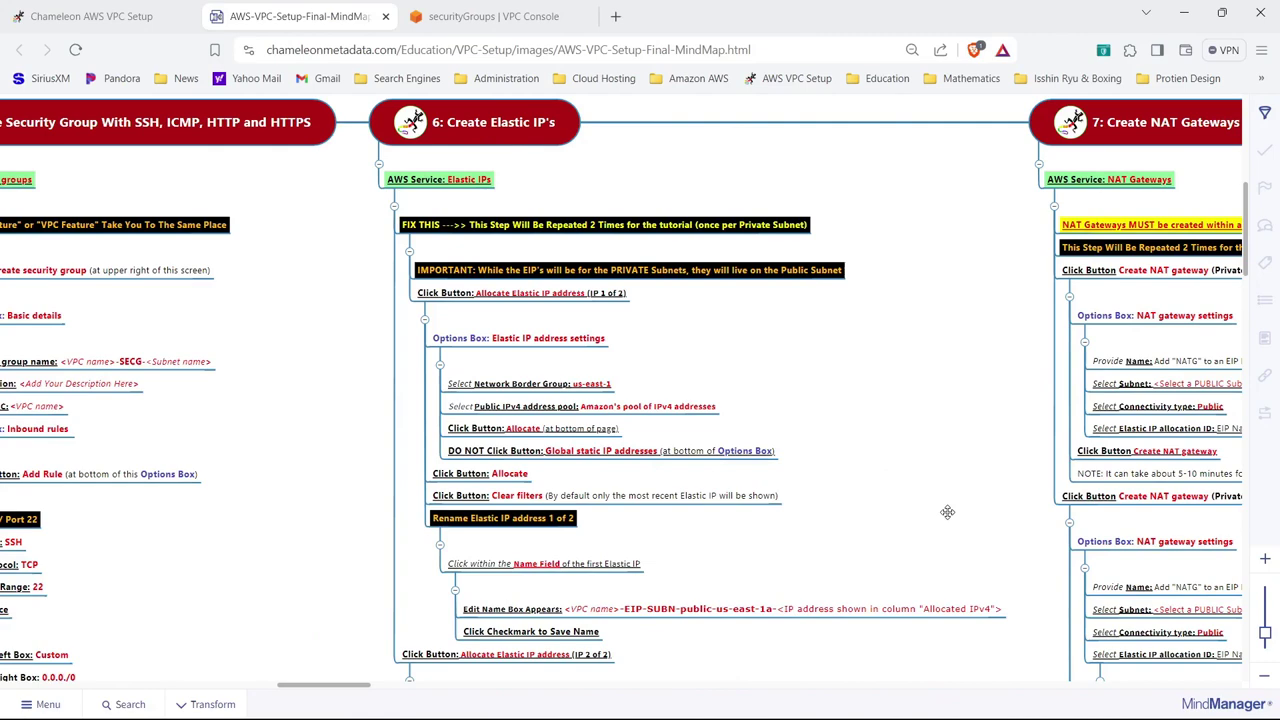
{"action": "left_click_drag", "start_coordinate": [946, 510], "coordinate": [737, 513]}
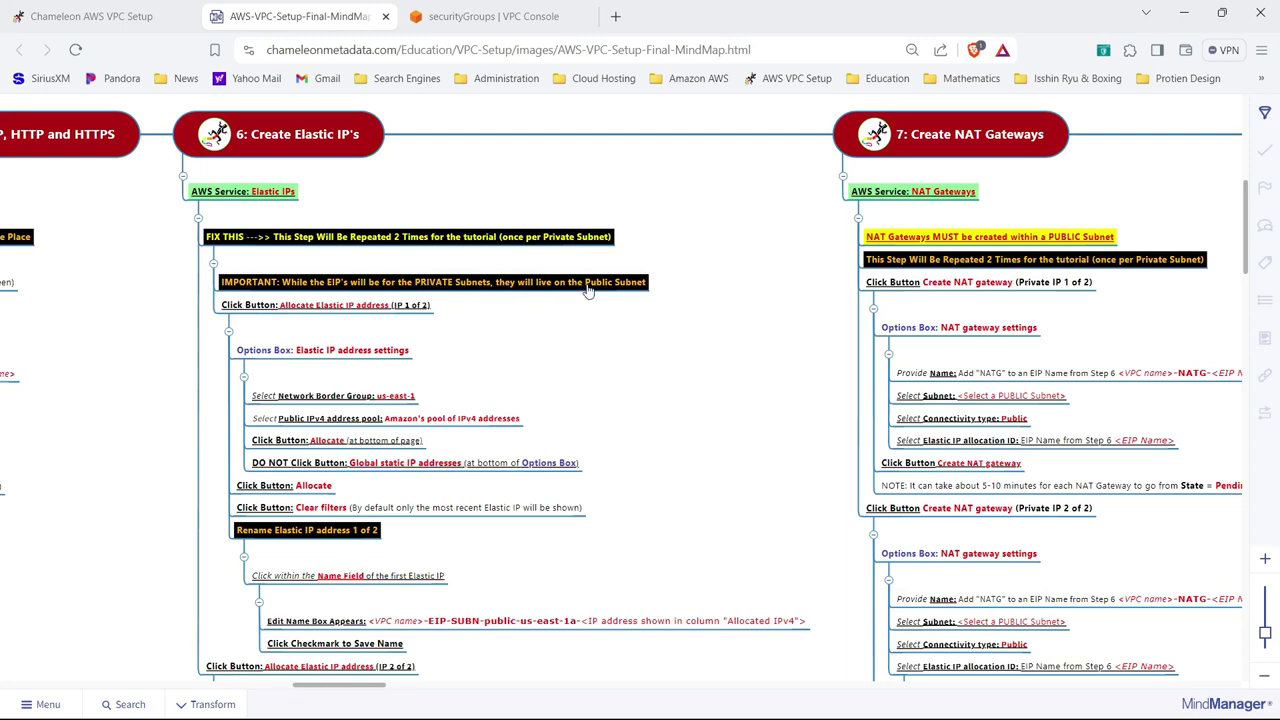
{"action": "left_click", "coordinate": [165, 15]}
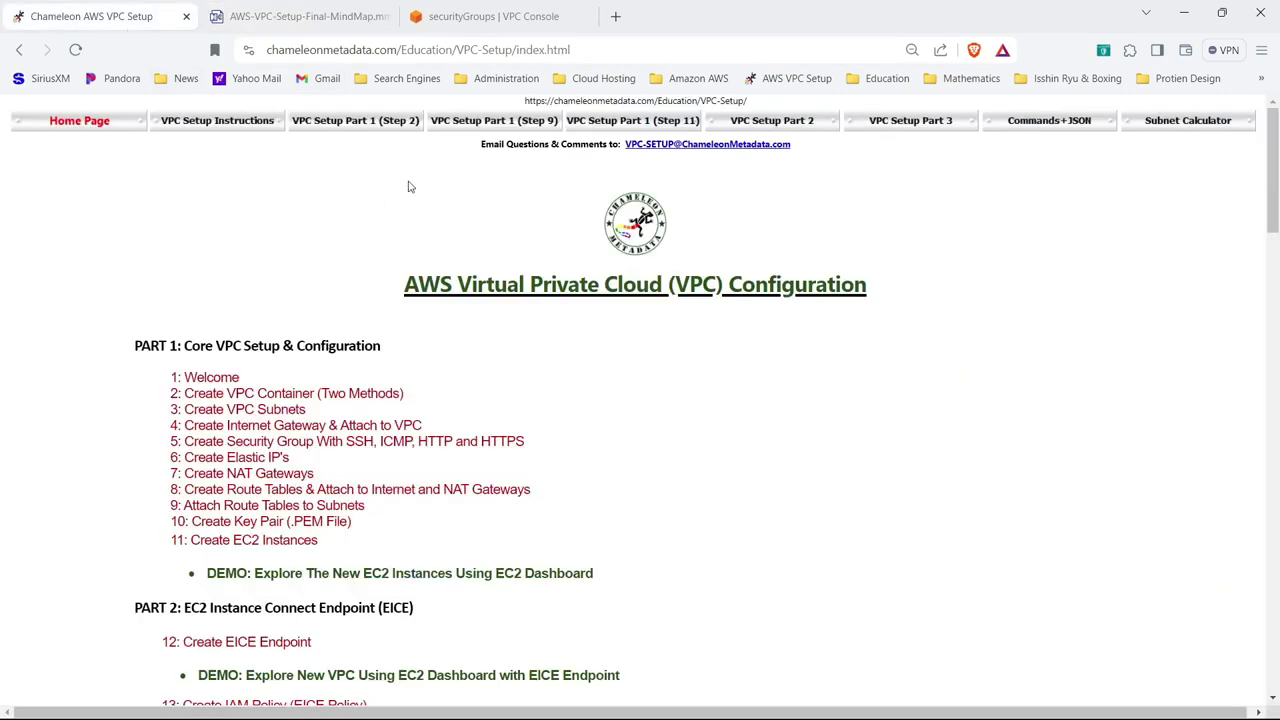
{"action": "left_click", "coordinate": [475, 122]}
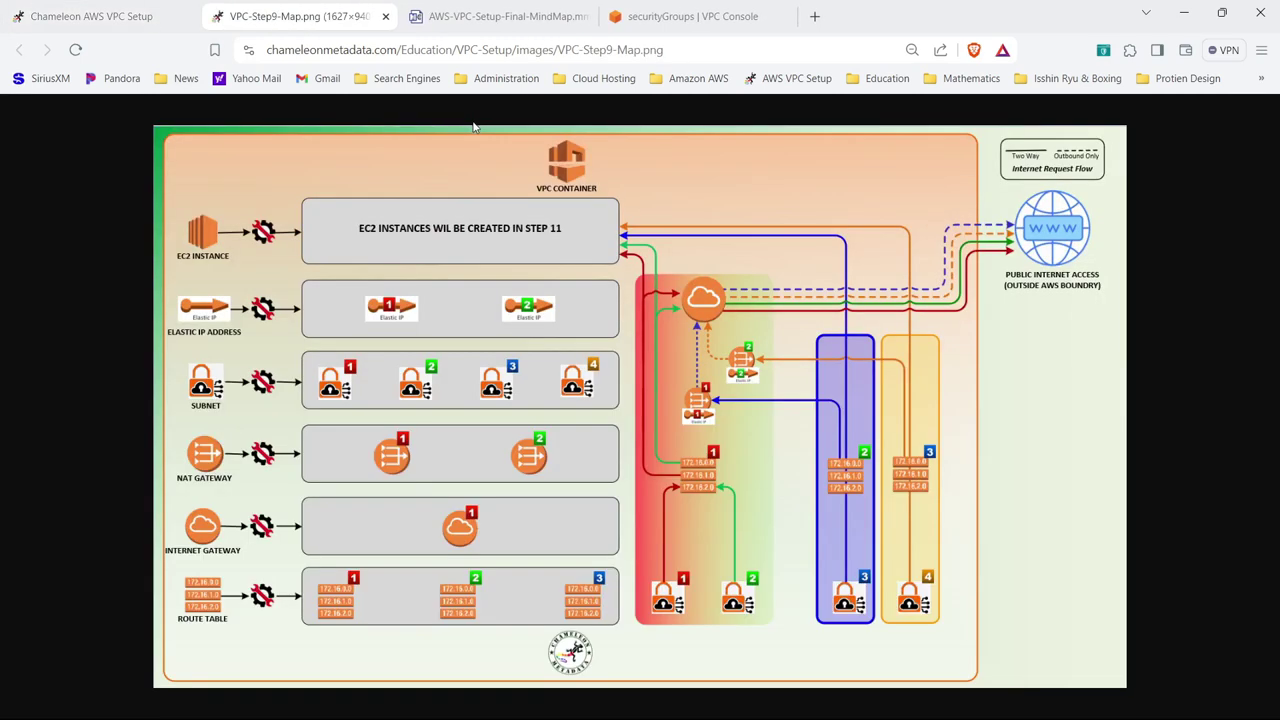
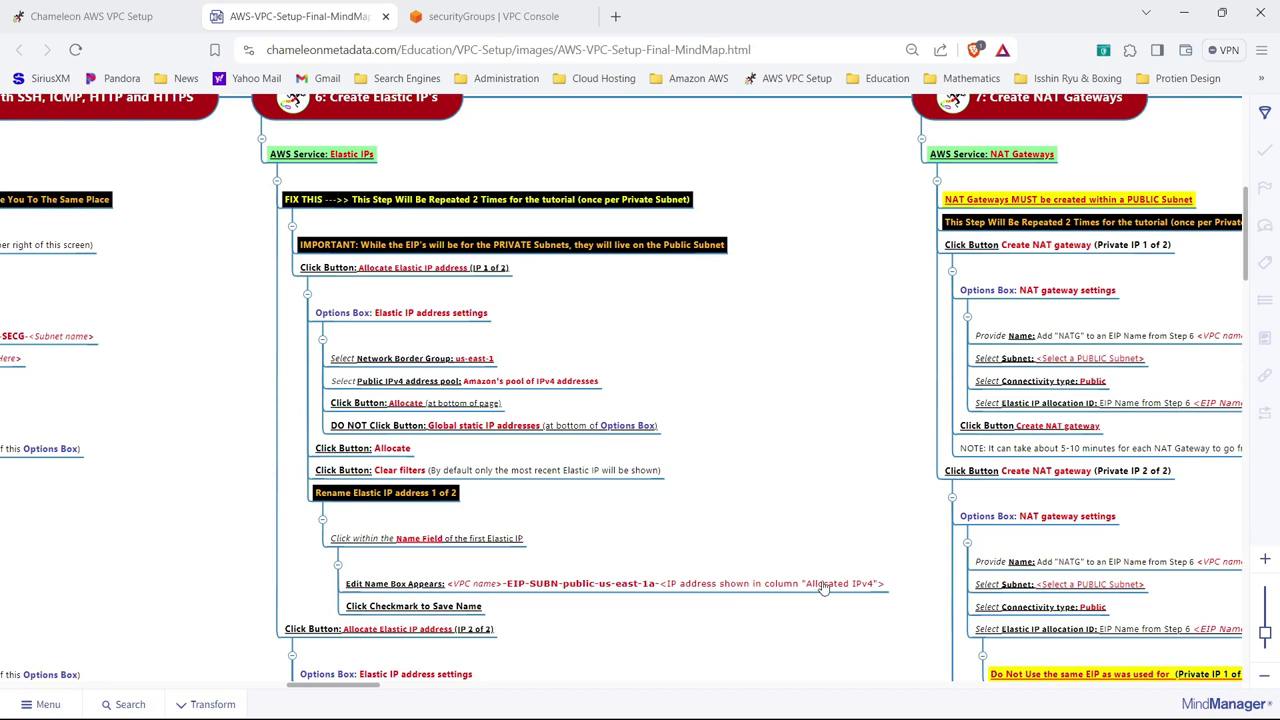
- Switch to EditPad Pro and place the cursor at the end of the first tutorial-vpc-EIP-SUBN-public-us-east-1a- line
{"action": "mouse_move", "coordinate": [500, 716]}
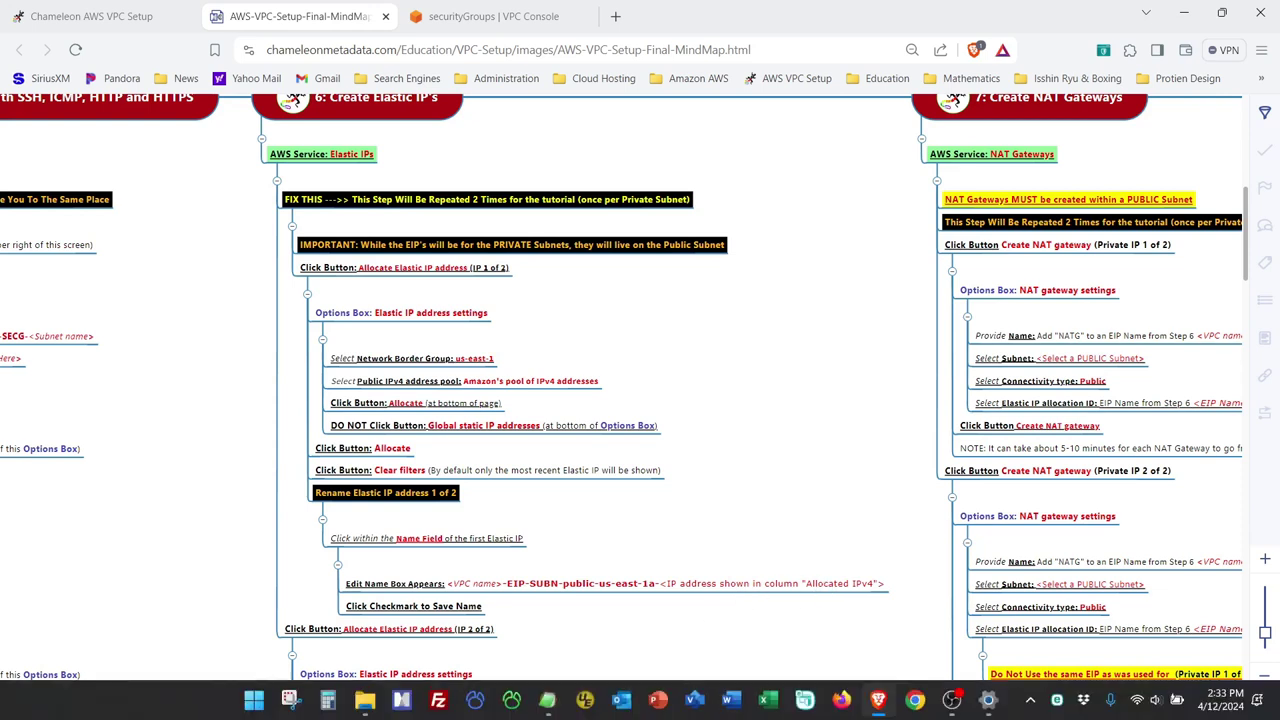
{"action": "left_click", "coordinate": [548, 703]}
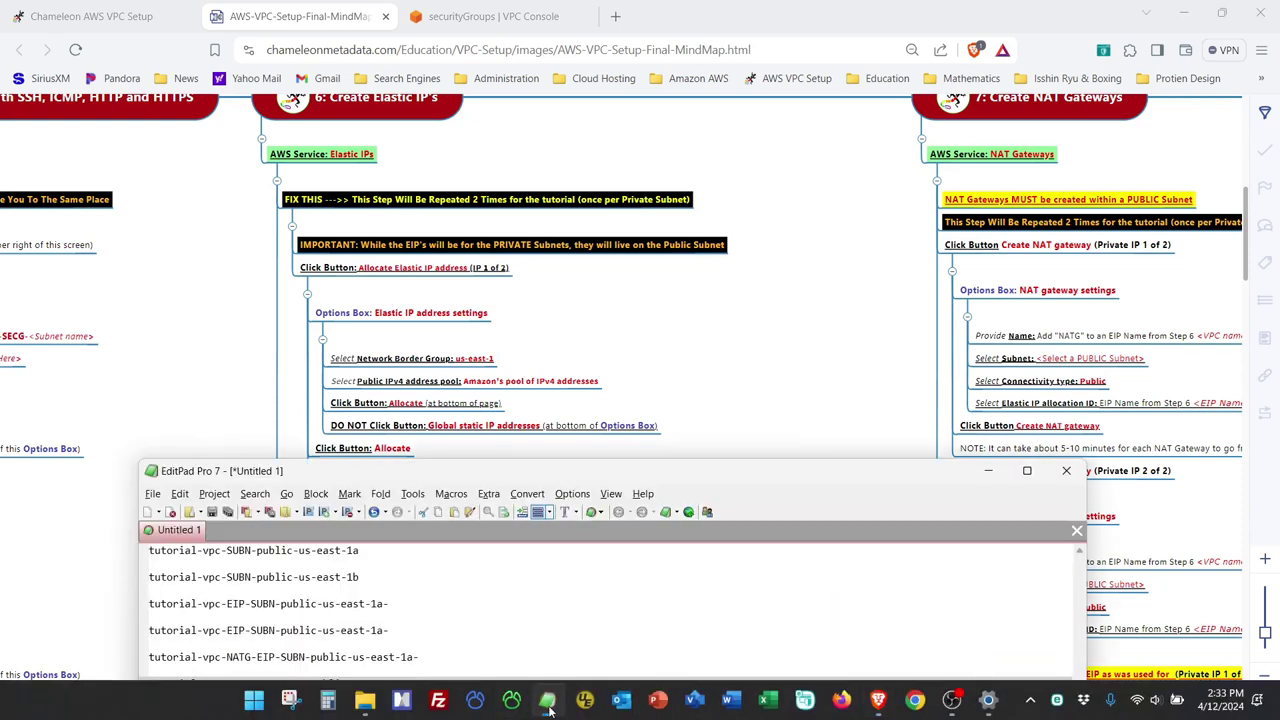
{"action": "left_click", "coordinate": [392, 603]}
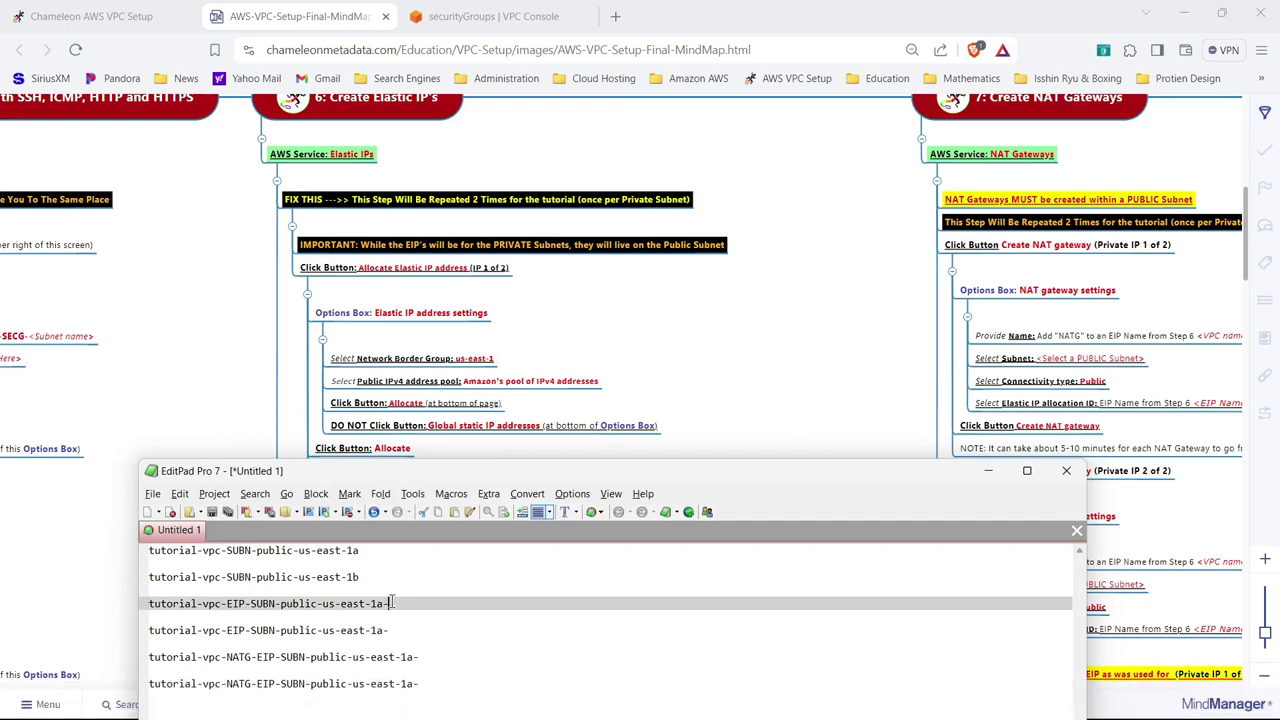
- Copy the first tutorial-vpc-EIP-SUBN-public-us-east-1a- line from the text file, then switch to the AWS VPC console and open Elastic IPs
{"action": "left_click_drag", "start_coordinate": [390, 603], "coordinate": [141, 606]}
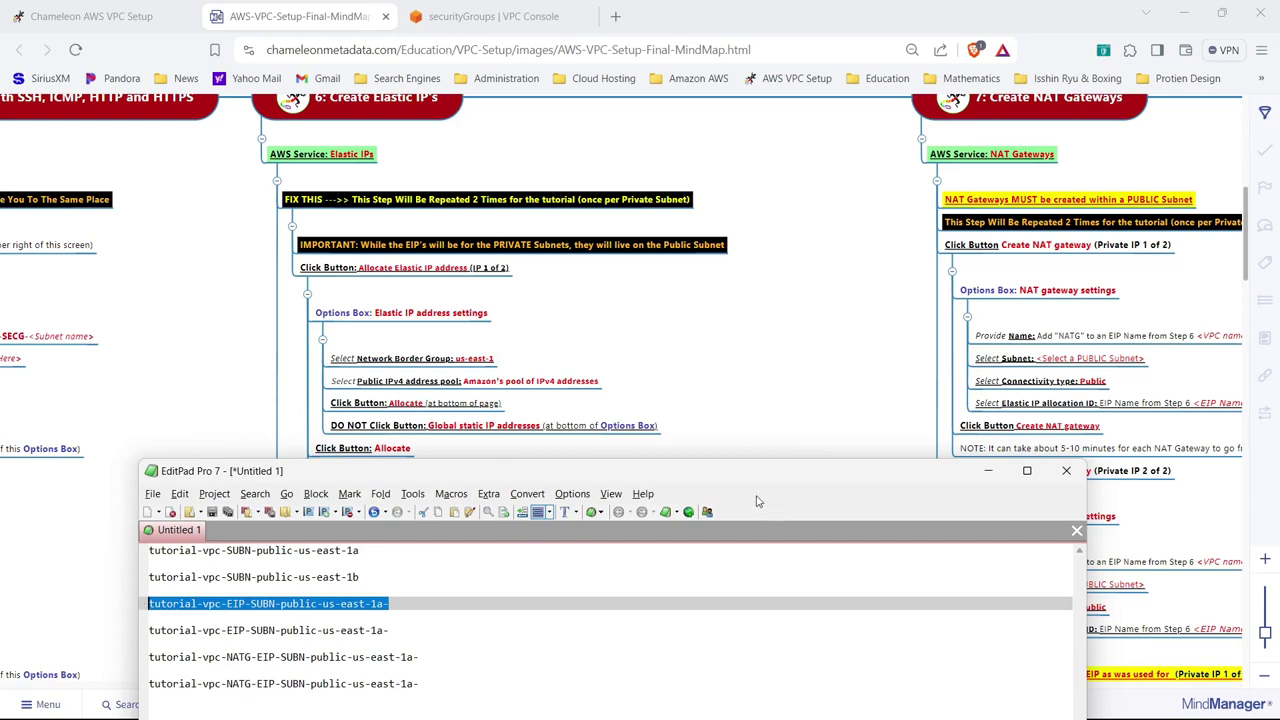
{"action": "left_click", "coordinate": [806, 406]}
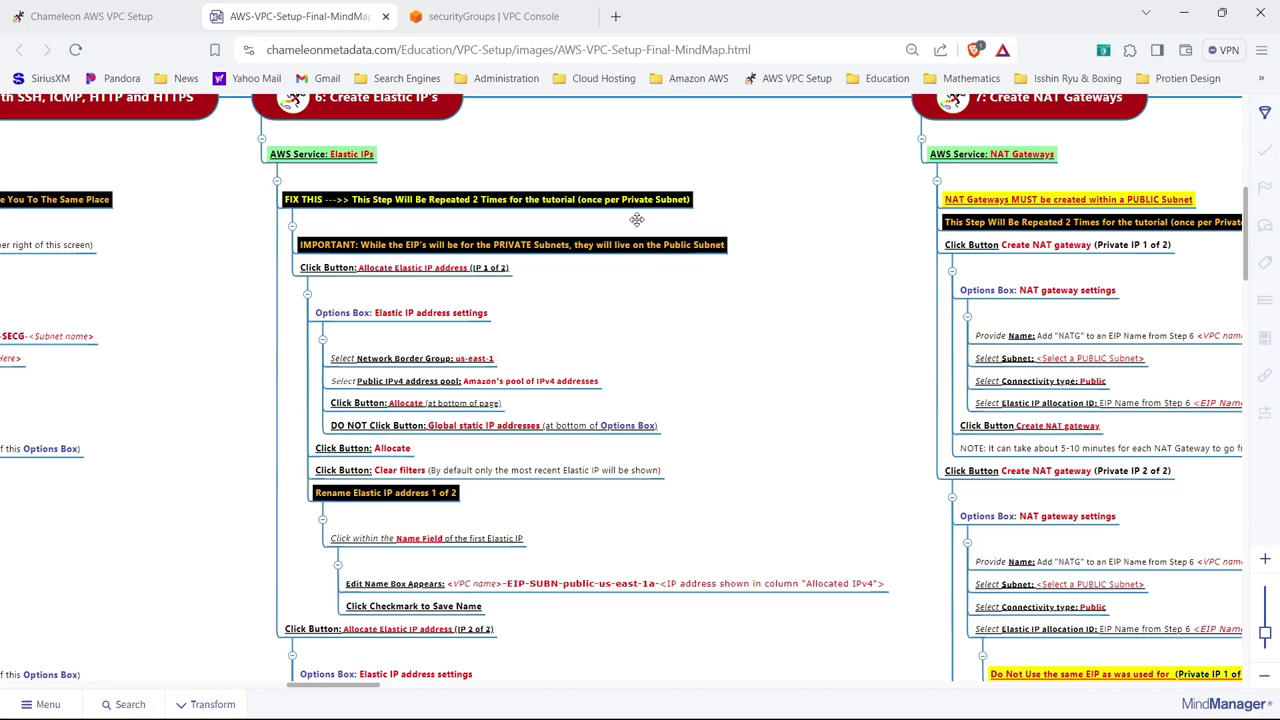
{"action": "left_click", "coordinate": [527, 14]}
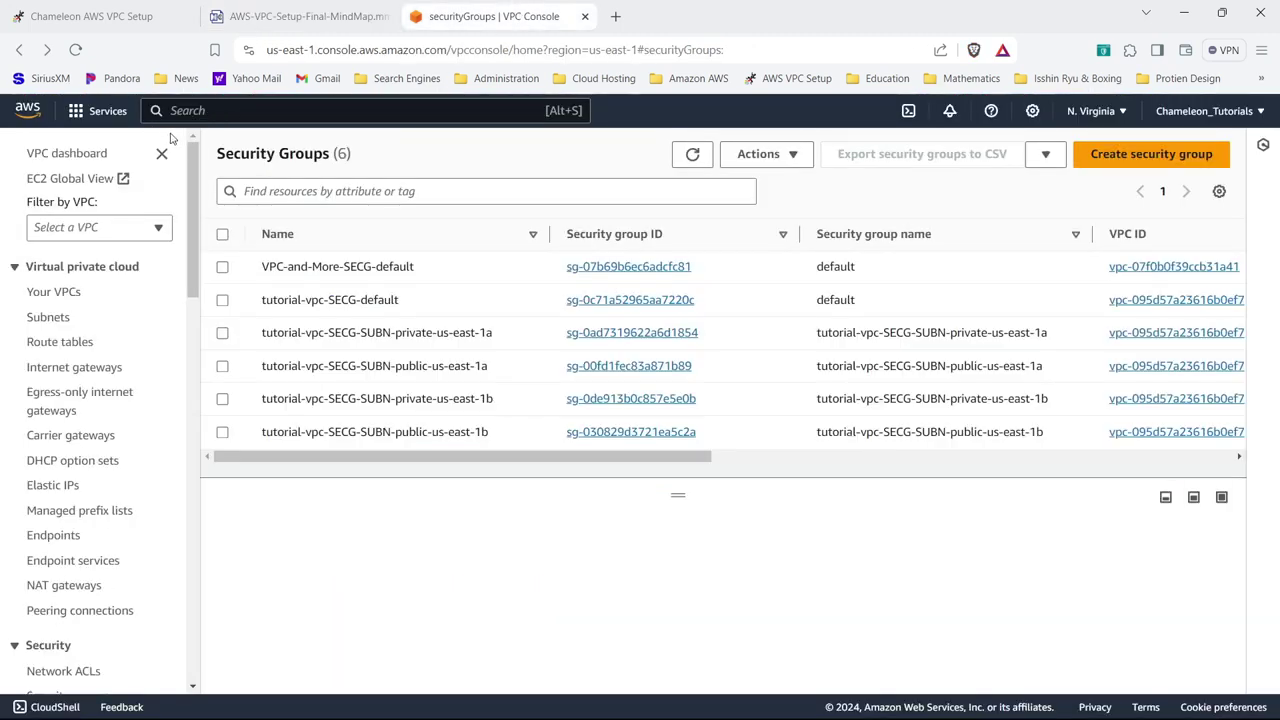
{"action": "left_click", "coordinate": [80, 491]}
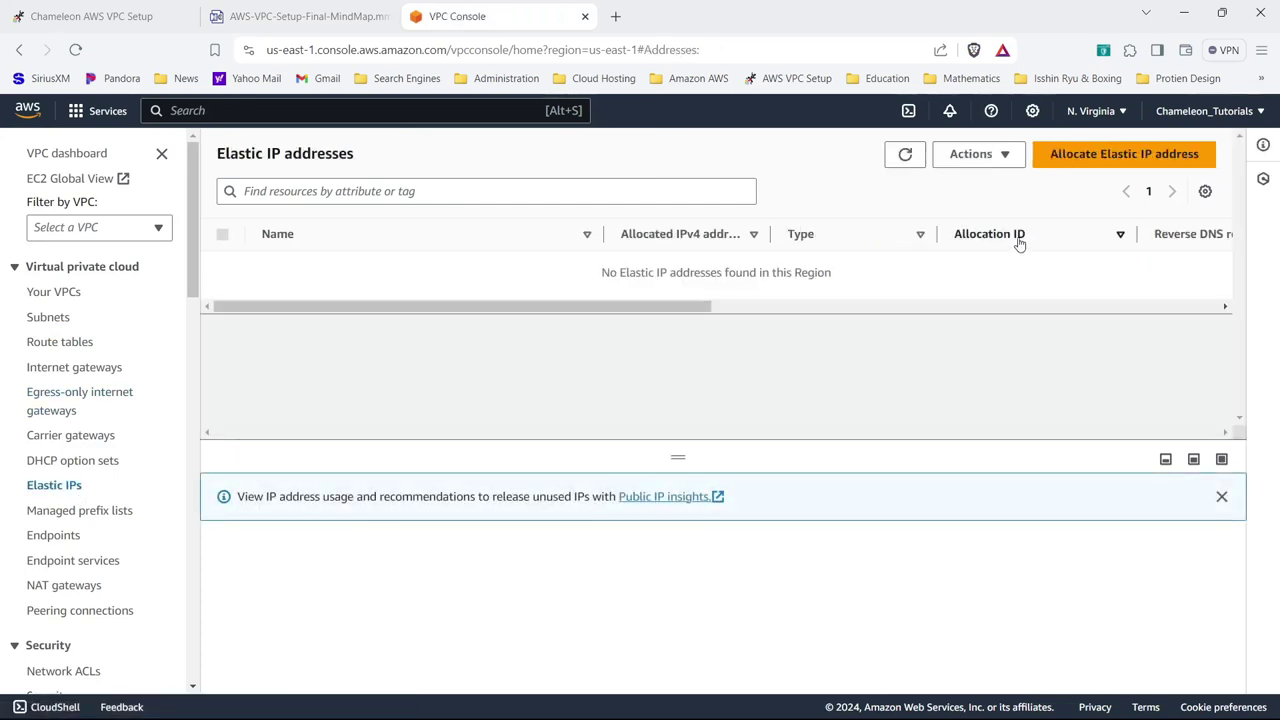
- Allocate an Elastic IP in network border group us-east-1 from Amazon's pool of IPv4 addresses, and clear the list filter
{"action": "left_click", "coordinate": [1065, 160]}
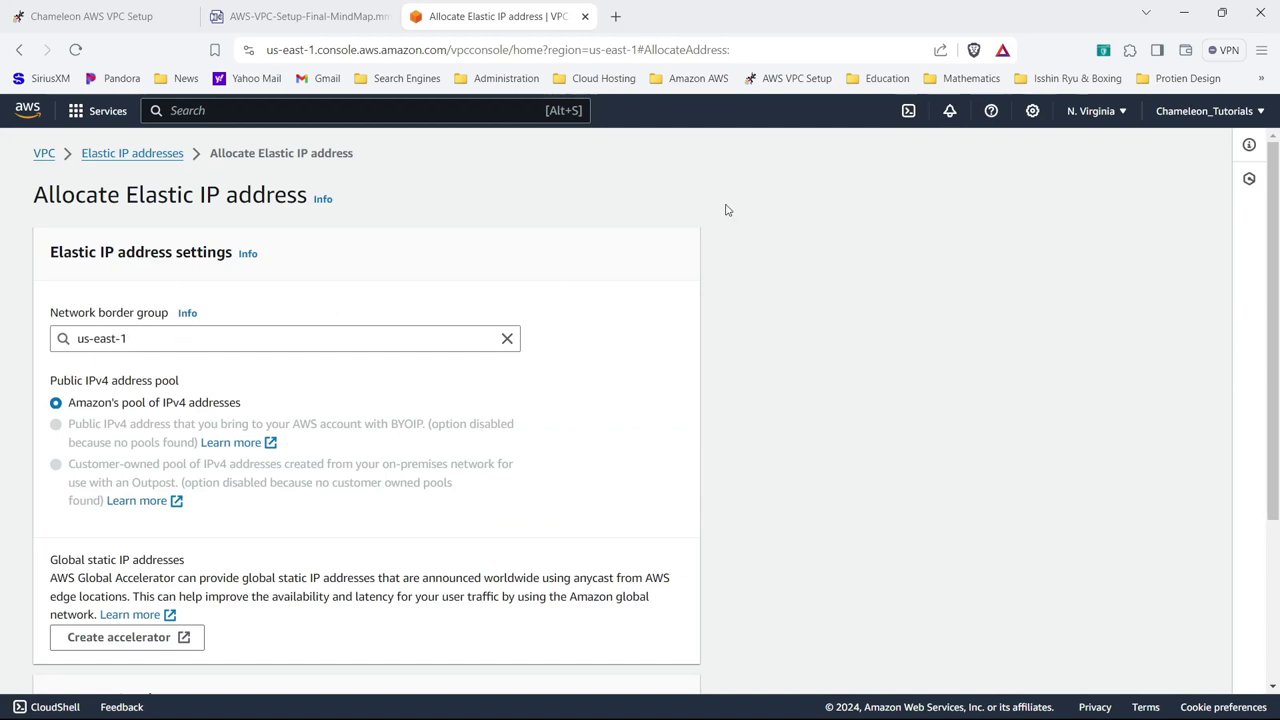
{"action": "left_click", "coordinate": [1095, 111]}
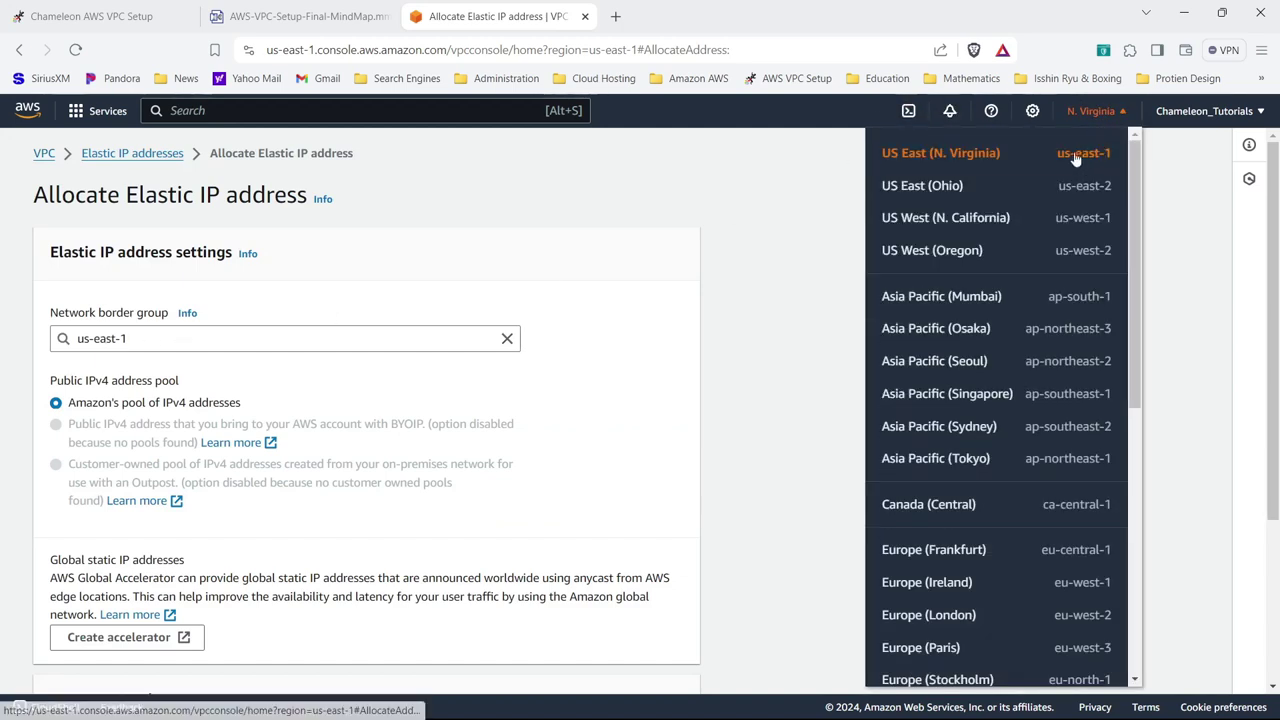
{"action": "left_click", "coordinate": [1097, 111]}
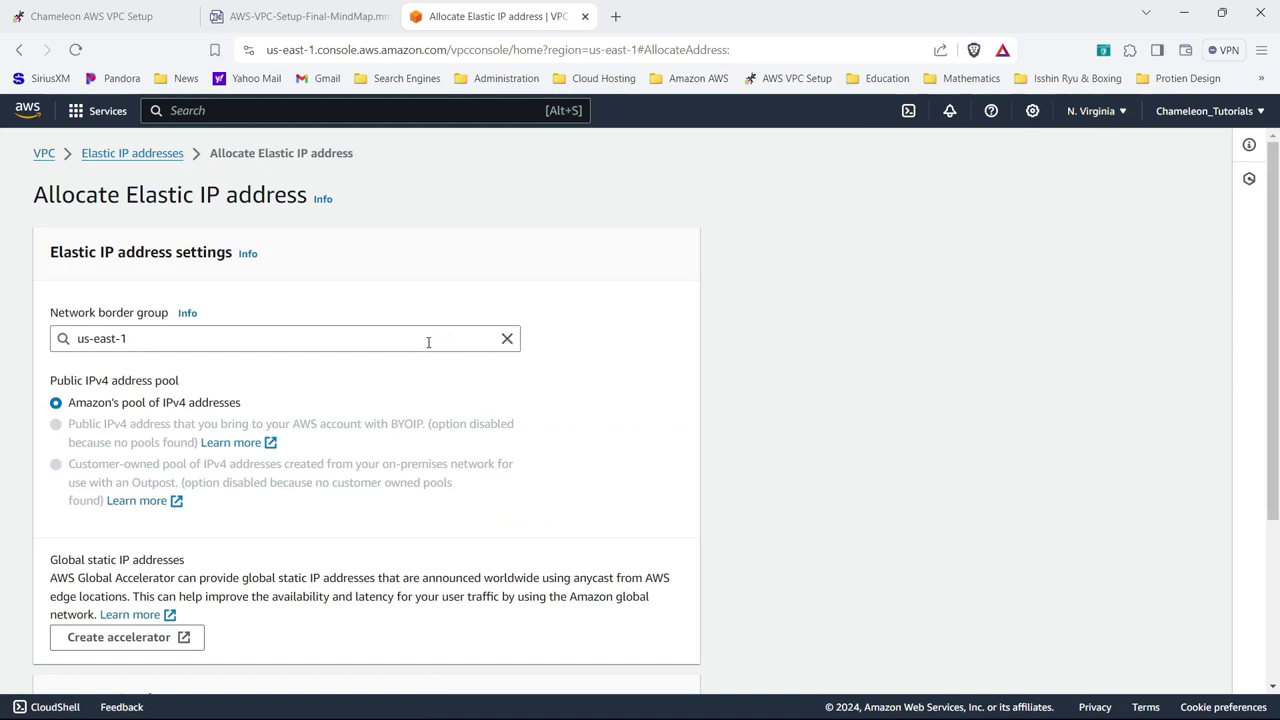
{"action": "scroll", "coordinate": [1273, 325], "scroll_direction": "down", "scroll_amount": 3}
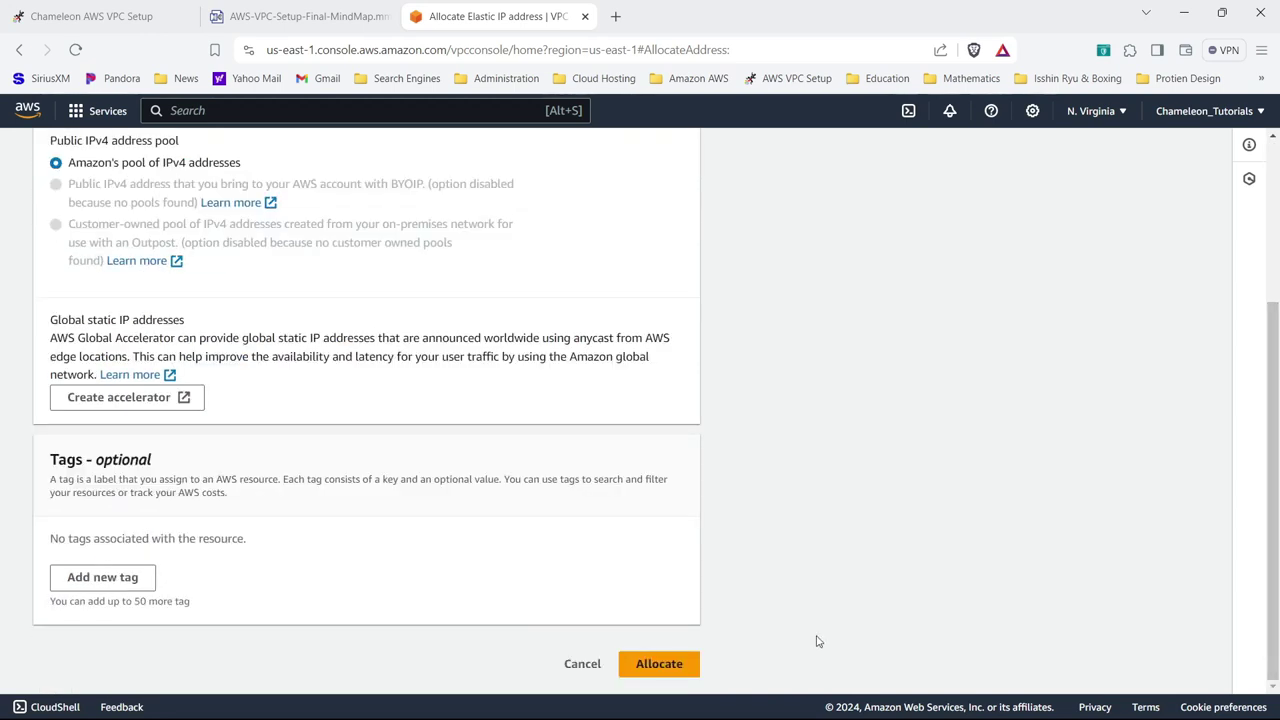
{"action": "left_click", "coordinate": [659, 664]}
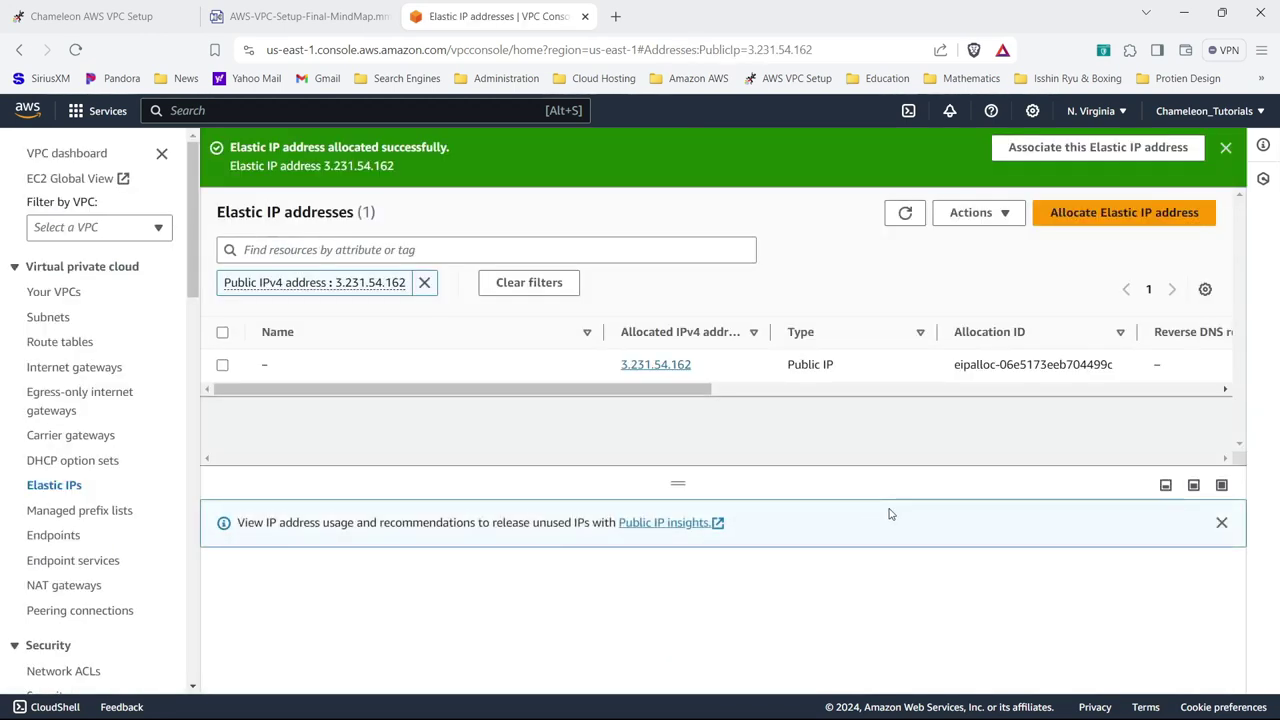
{"action": "left_click", "coordinate": [536, 283]}
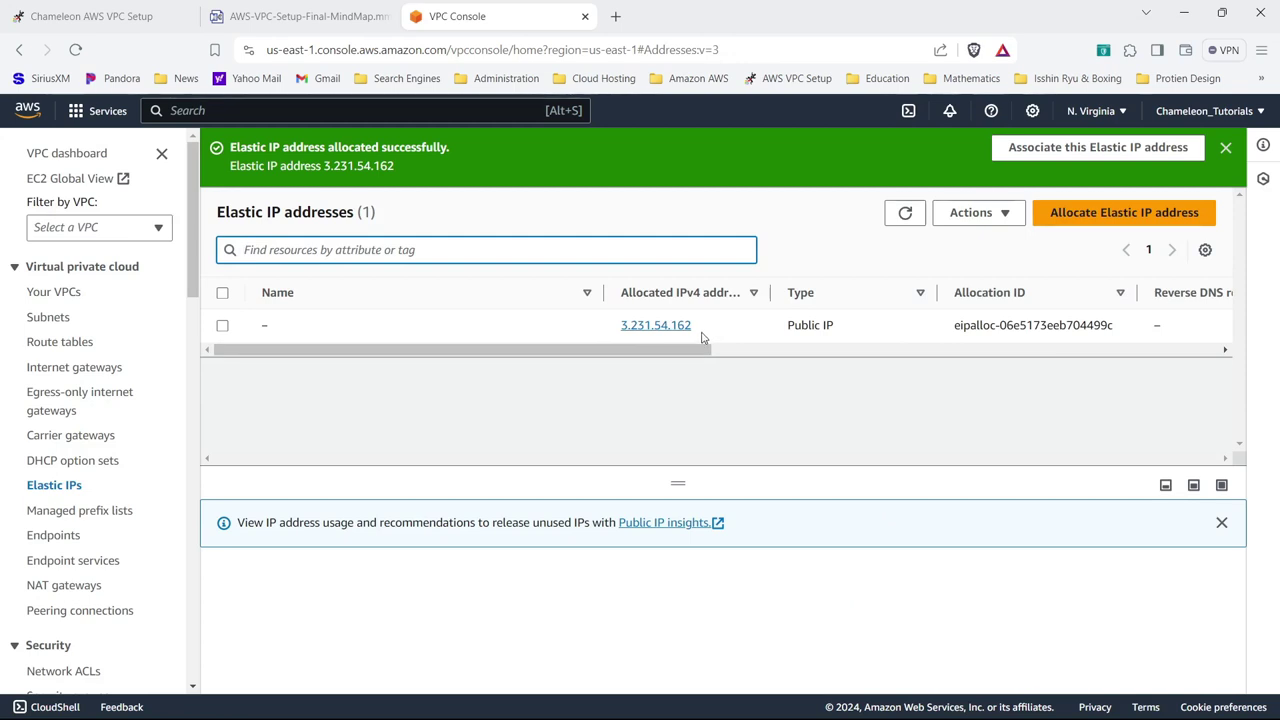
- Save the copied prefix tutorial-vpc-EIP-SUBN-public-us-east-1a- as the new Elastic IP's name
{"action": "left_click", "coordinate": [280, 327]}
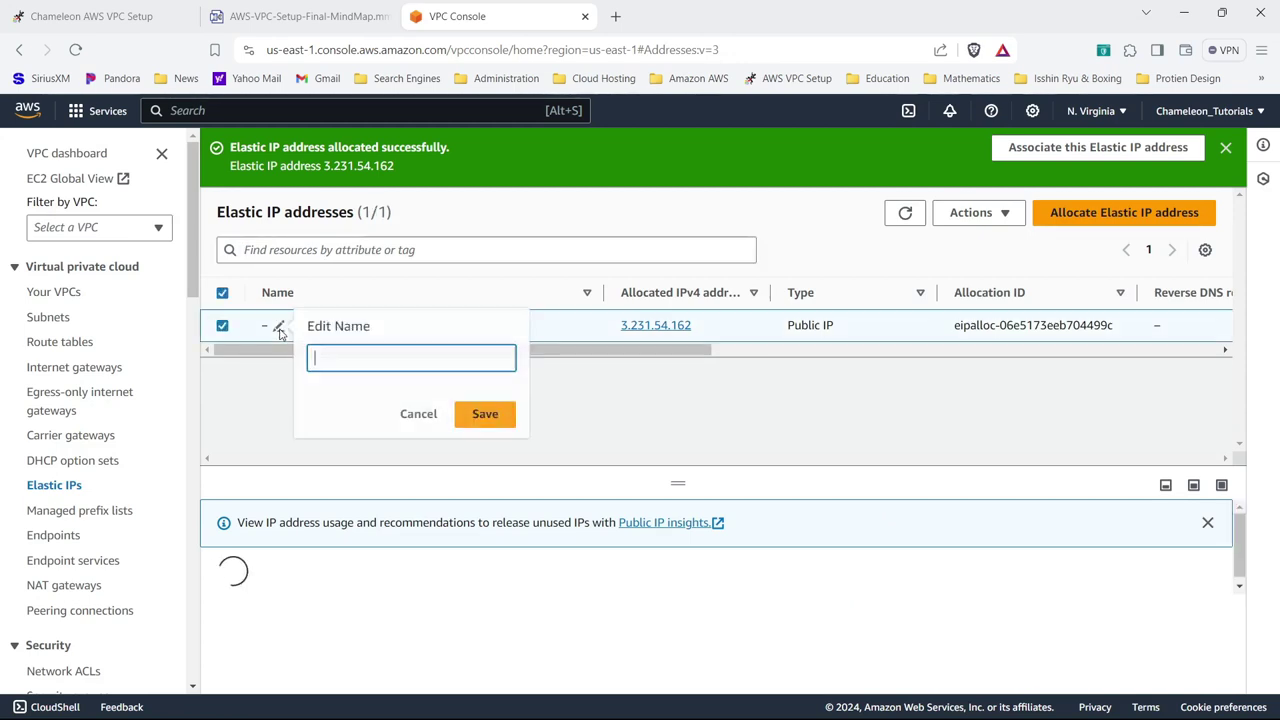
{"action": "key", "text": "ctrl+v"}
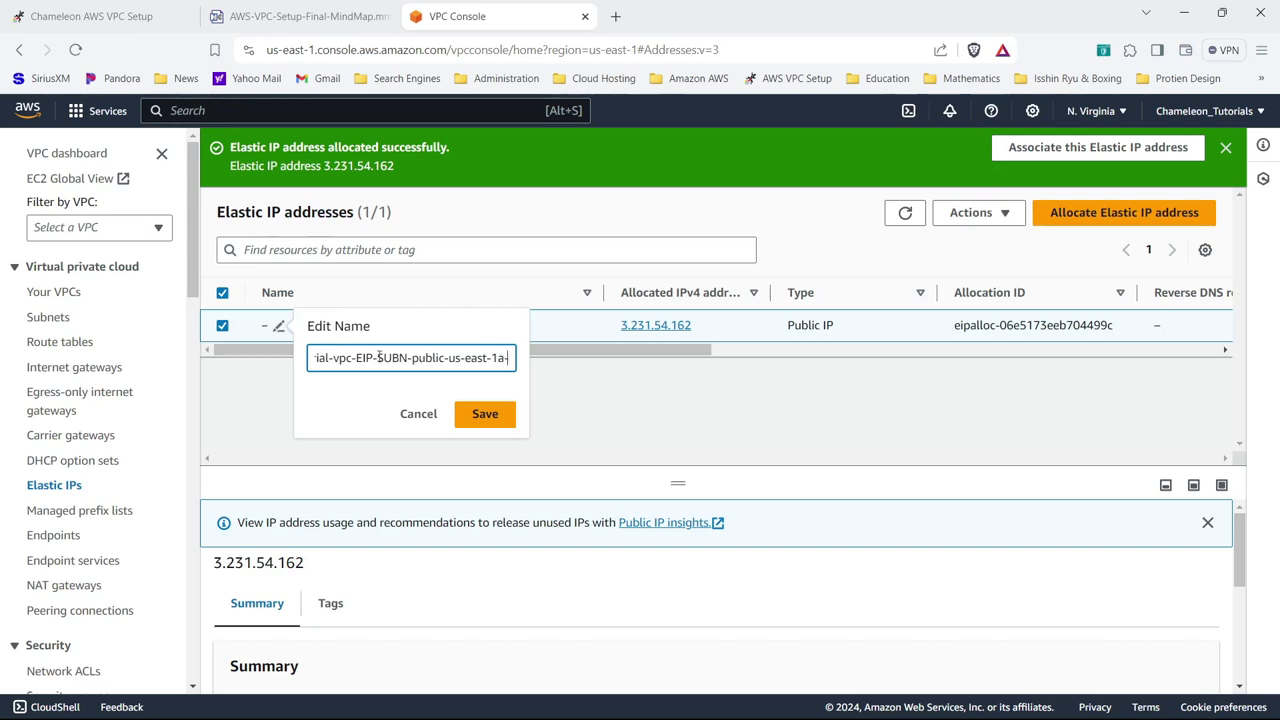
{"action": "left_click", "coordinate": [486, 414]}
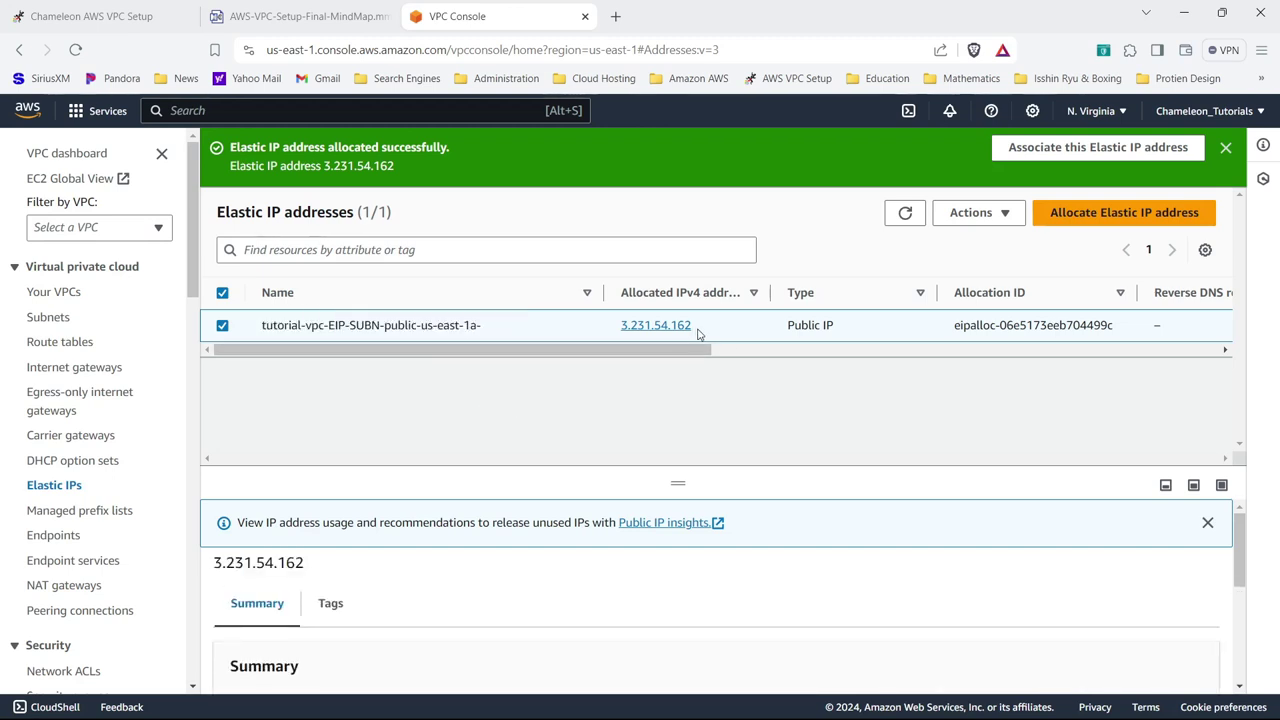
- Append the allocated IPv4 address 3.231.54.162 to the Elastic IP's name and save it
{"action": "left_click_drag", "start_coordinate": [700, 333], "coordinate": [621, 337]}
{"action": "key", "text": "ctrl+c"}
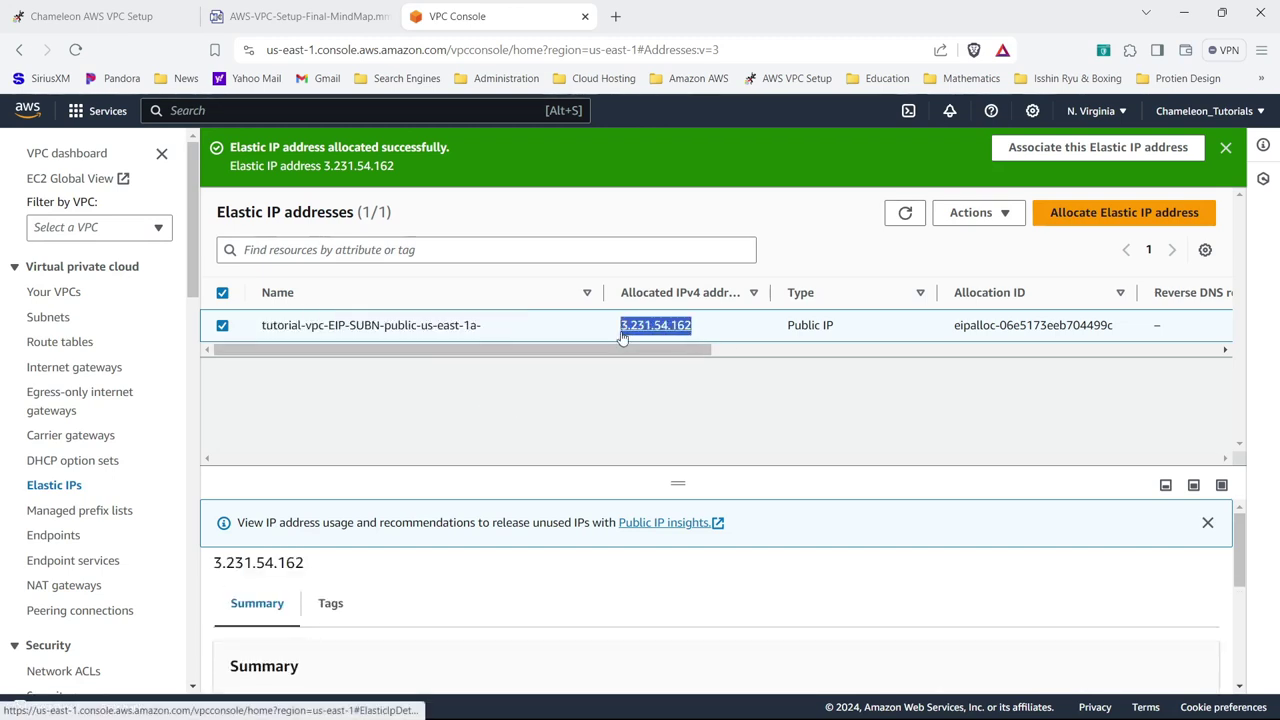
{"action": "left_click", "coordinate": [492, 325]}
{"action": "key", "text": "ctrl+v"}
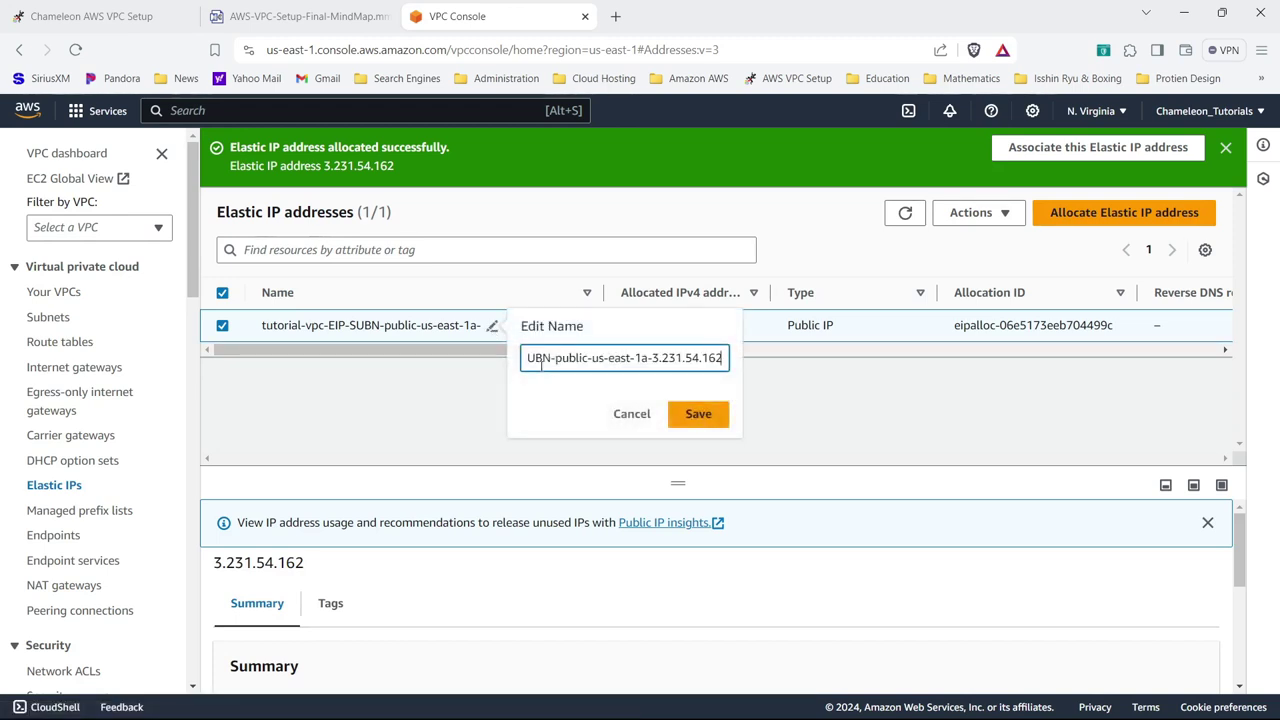
{"action": "left_click", "coordinate": [698, 413]}
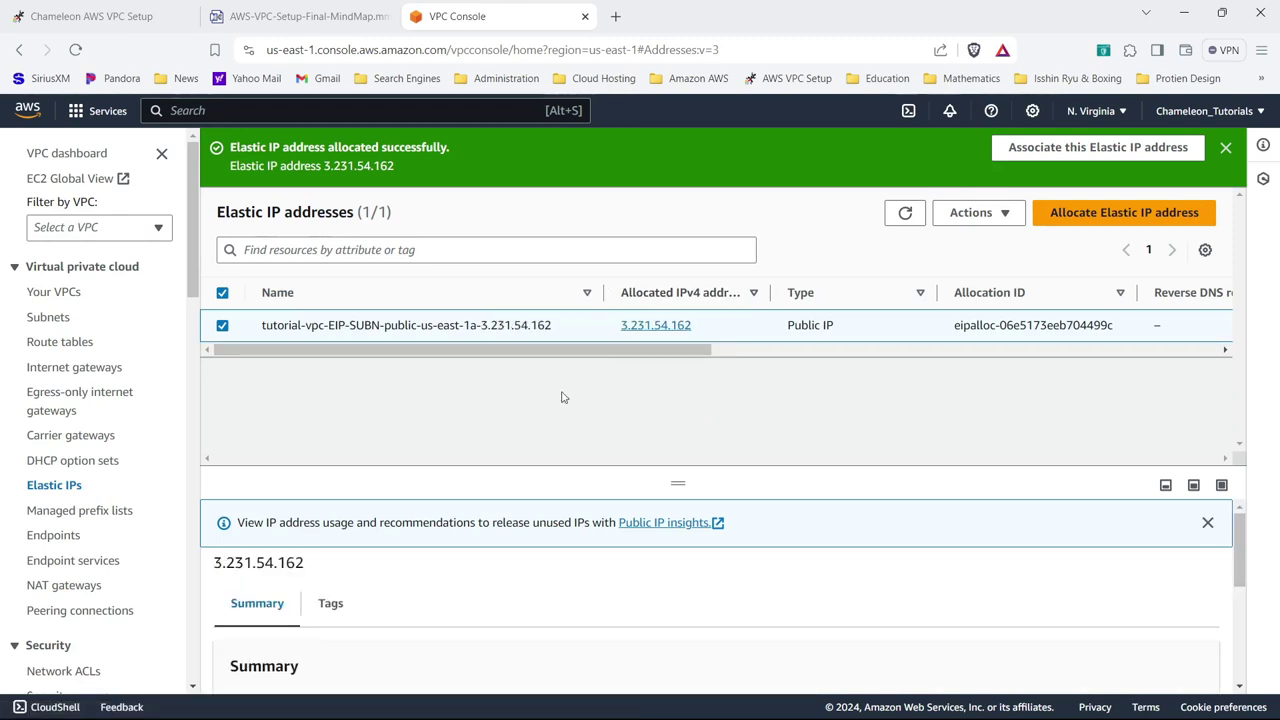
- Copy the tutorial-vpc-EIP-SUBN-public-us-east-1 portion of the first Elastic IP's name
{"action": "double_click", "coordinate": [334, 325]}
{"action": "left_click_drag", "start_coordinate": [349, 326], "coordinate": [478, 328]}
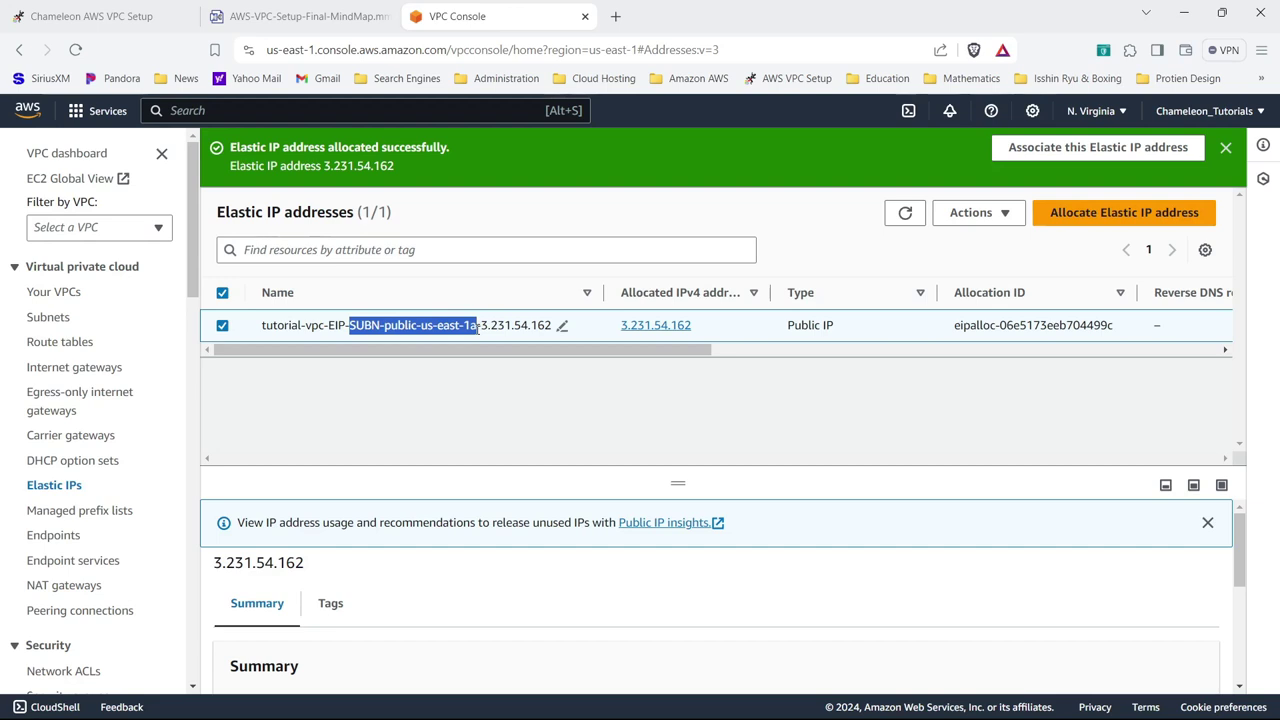
{"action": "left_click", "coordinate": [533, 325]}
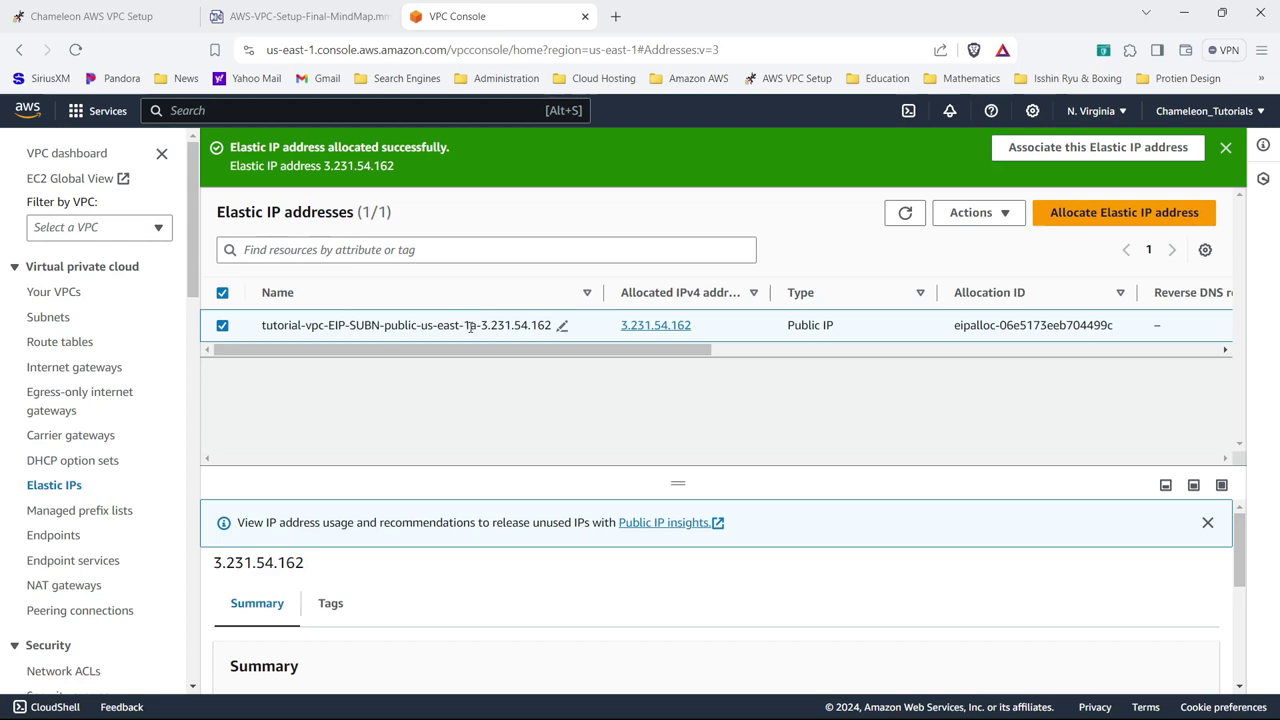
{"action": "left_click_drag", "start_coordinate": [469, 325], "coordinate": [253, 335]}
{"action": "key", "text": "ctrl+c"}
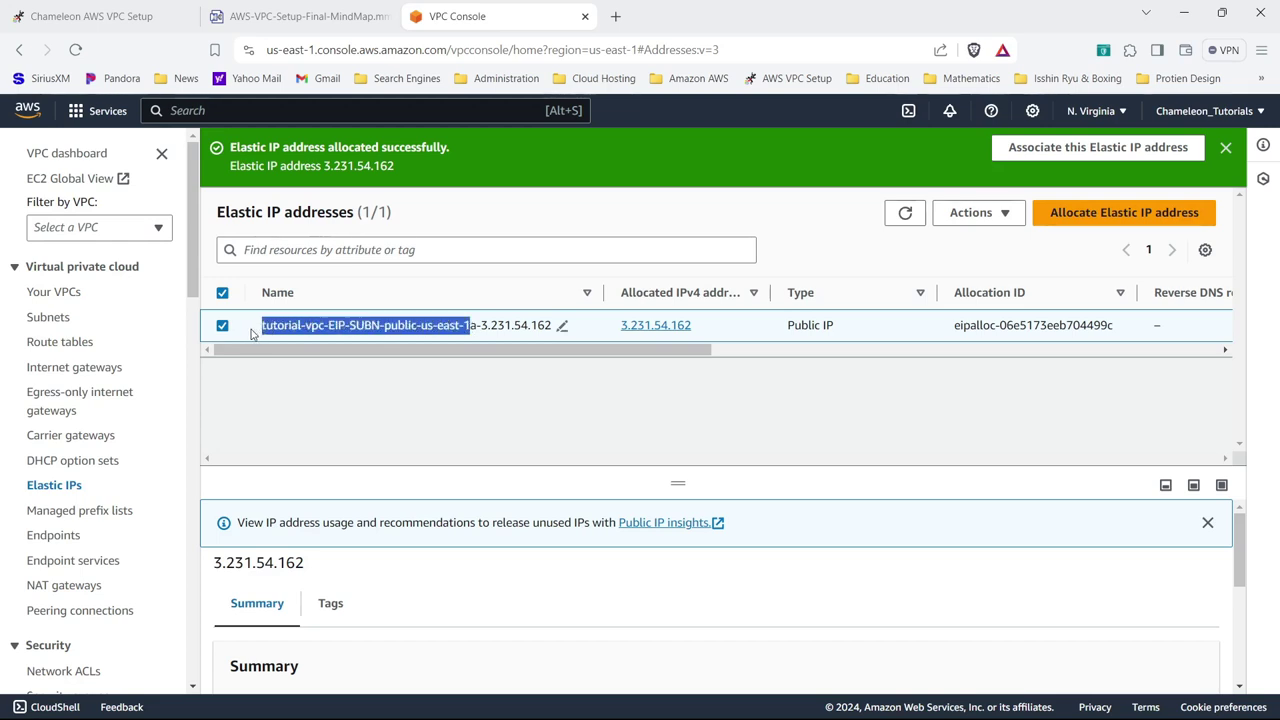
{"action": "left_click", "coordinate": [811, 440]}
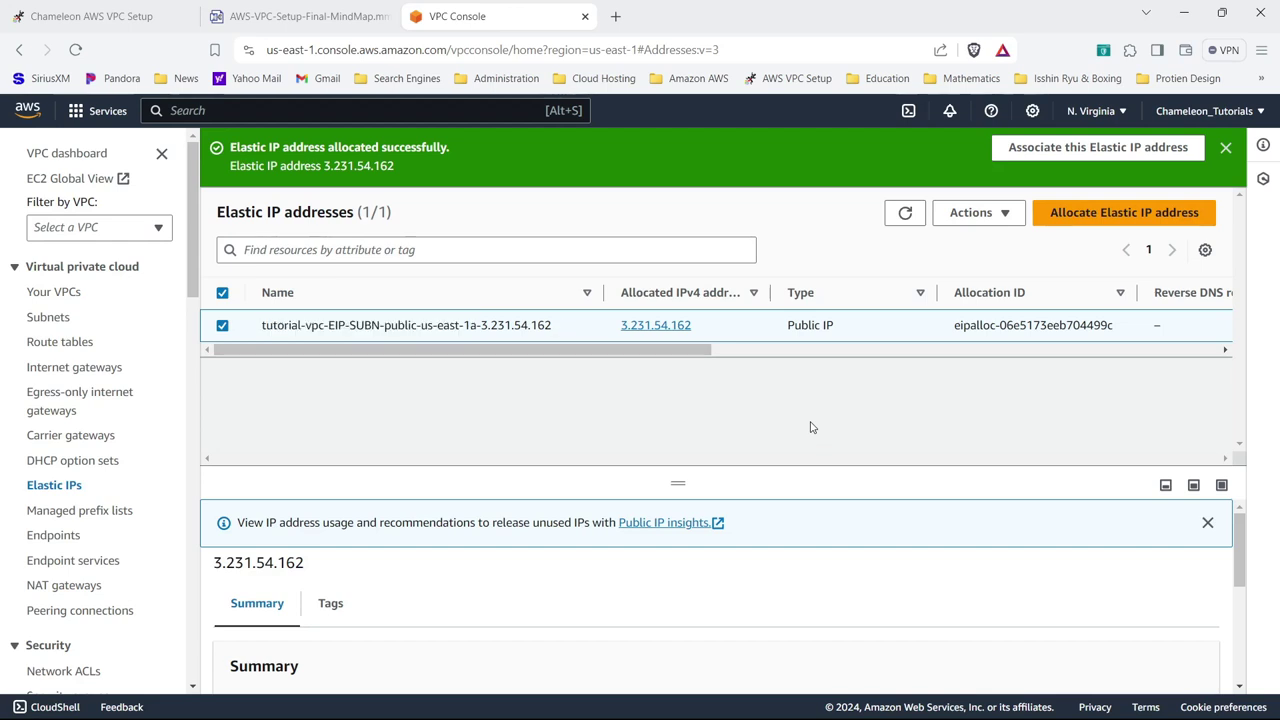
- Allocate a second Elastic IP in us-east-1 from Amazon's IPv4 pool and clear the filter to list all addresses
{"action": "left_click", "coordinate": [1071, 221]}
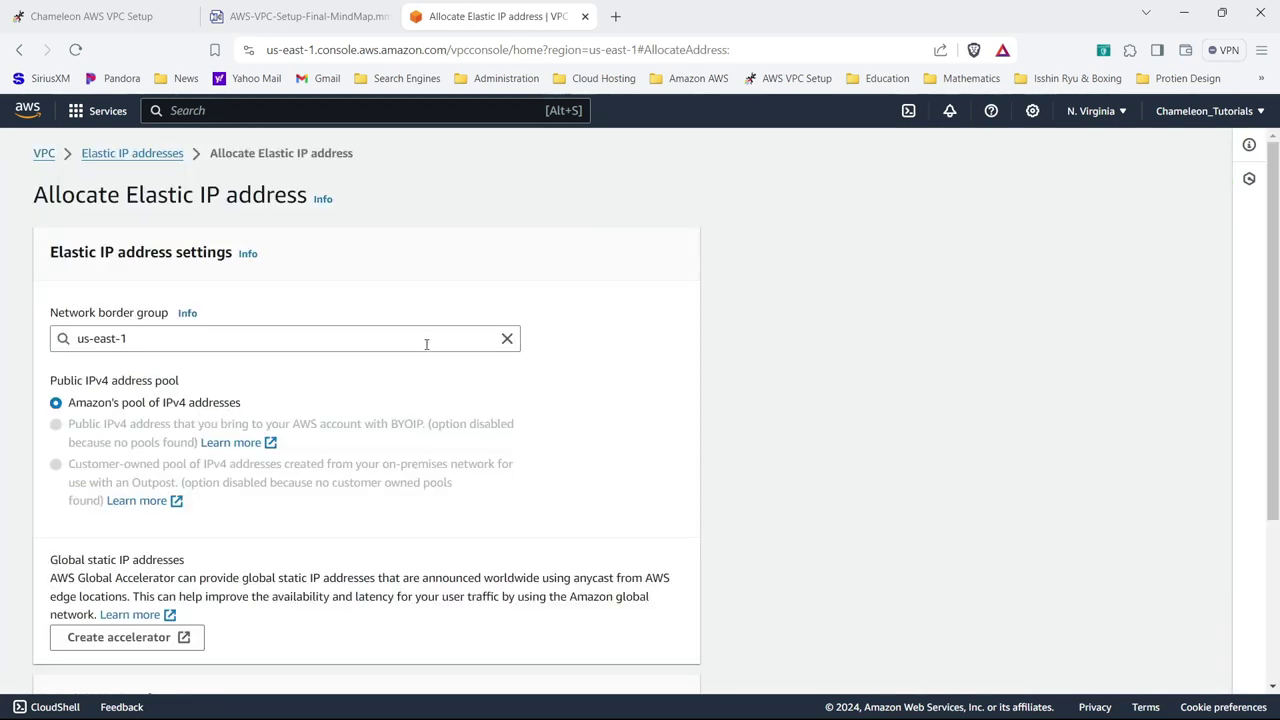
{"action": "left_click", "coordinate": [1085, 118]}
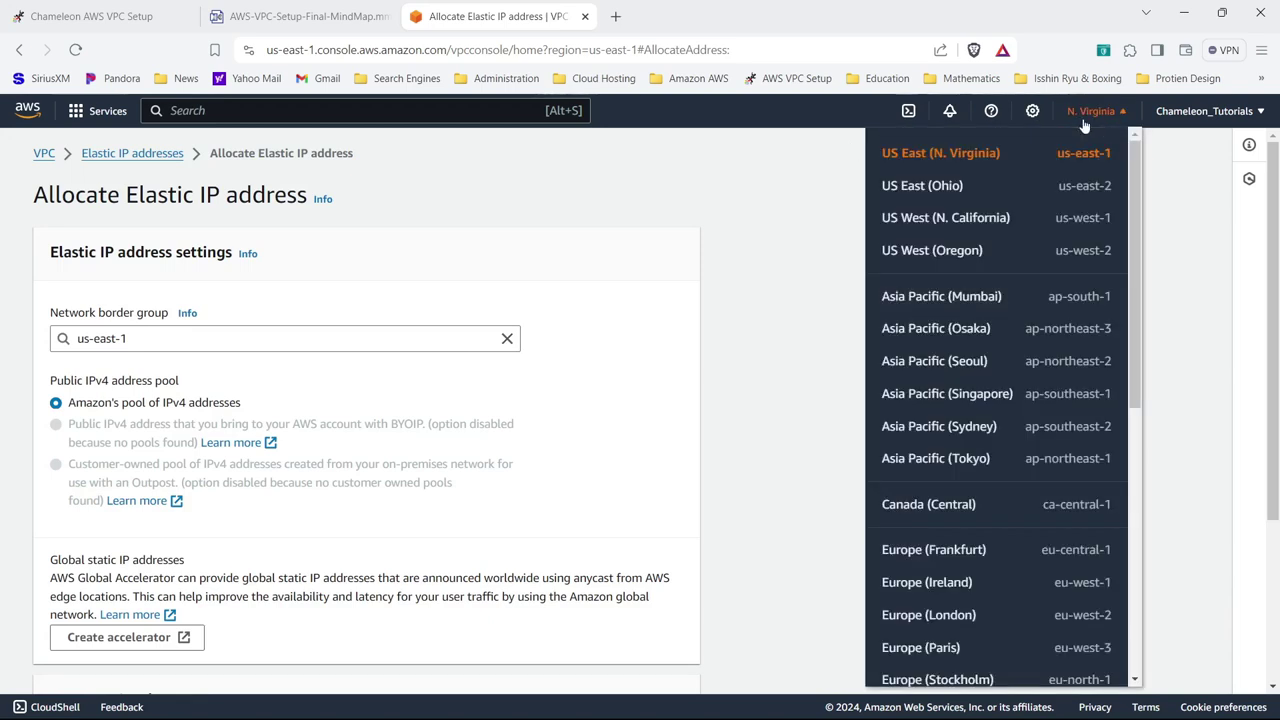
{"action": "scroll", "coordinate": [1097, 503], "scroll_direction": "down", "scroll_amount": 3}
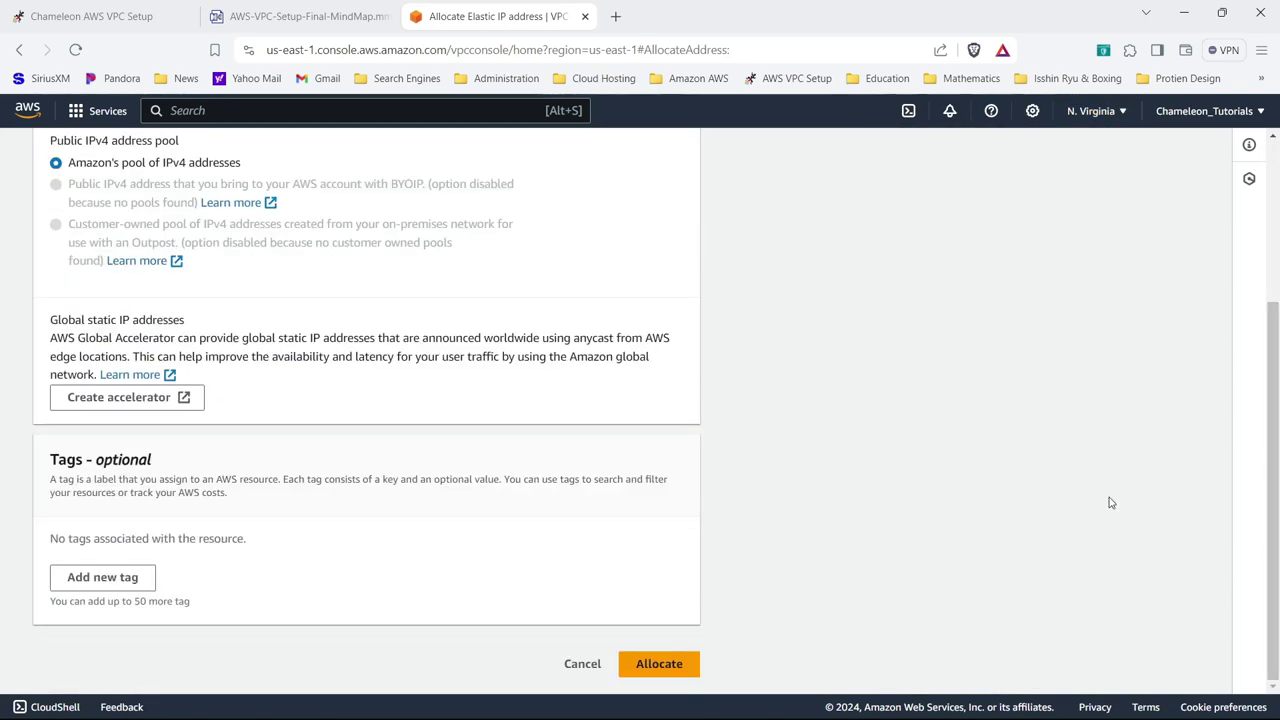
{"action": "left_click", "coordinate": [666, 656]}
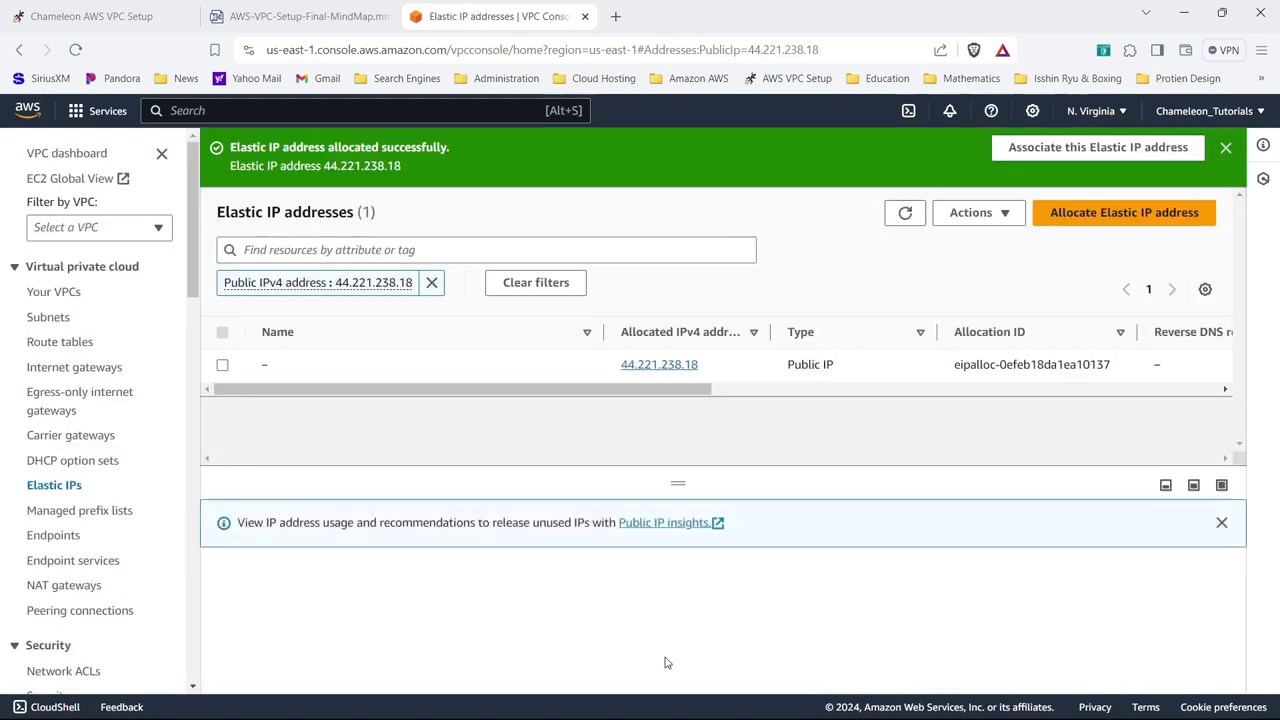
{"action": "left_click", "coordinate": [558, 284]}
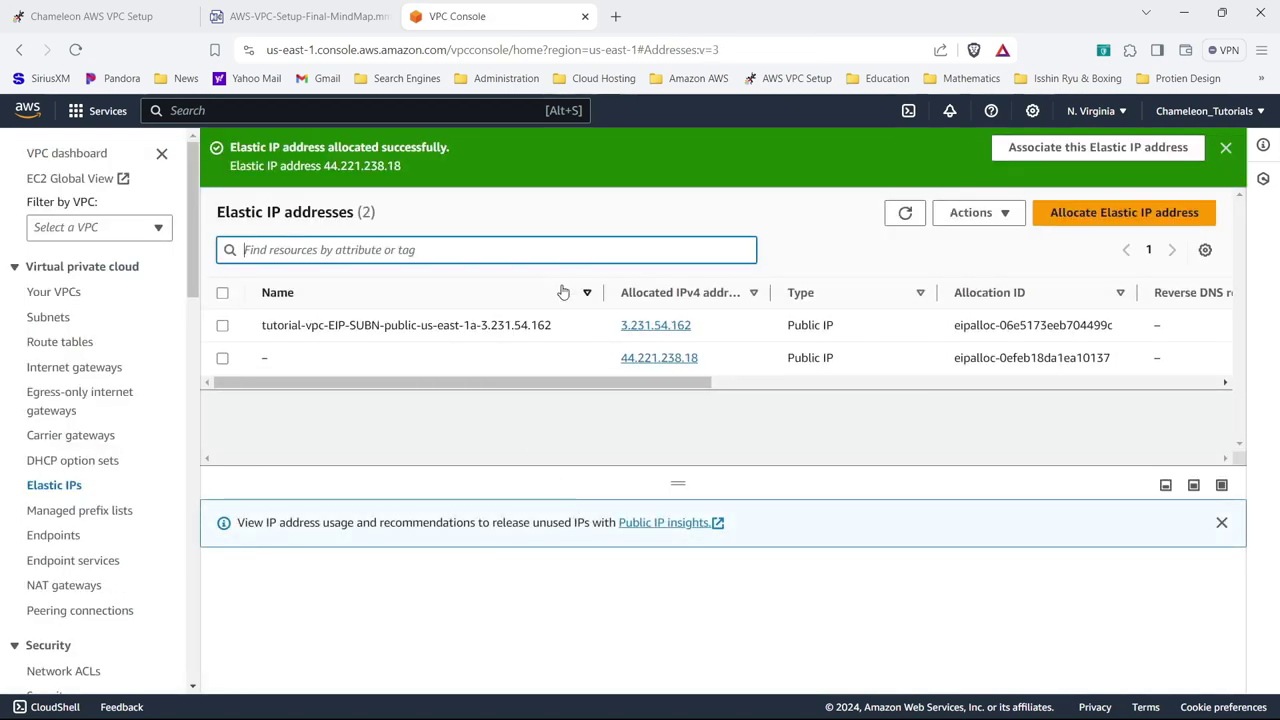
{"action": "left_click", "coordinate": [279, 360]}
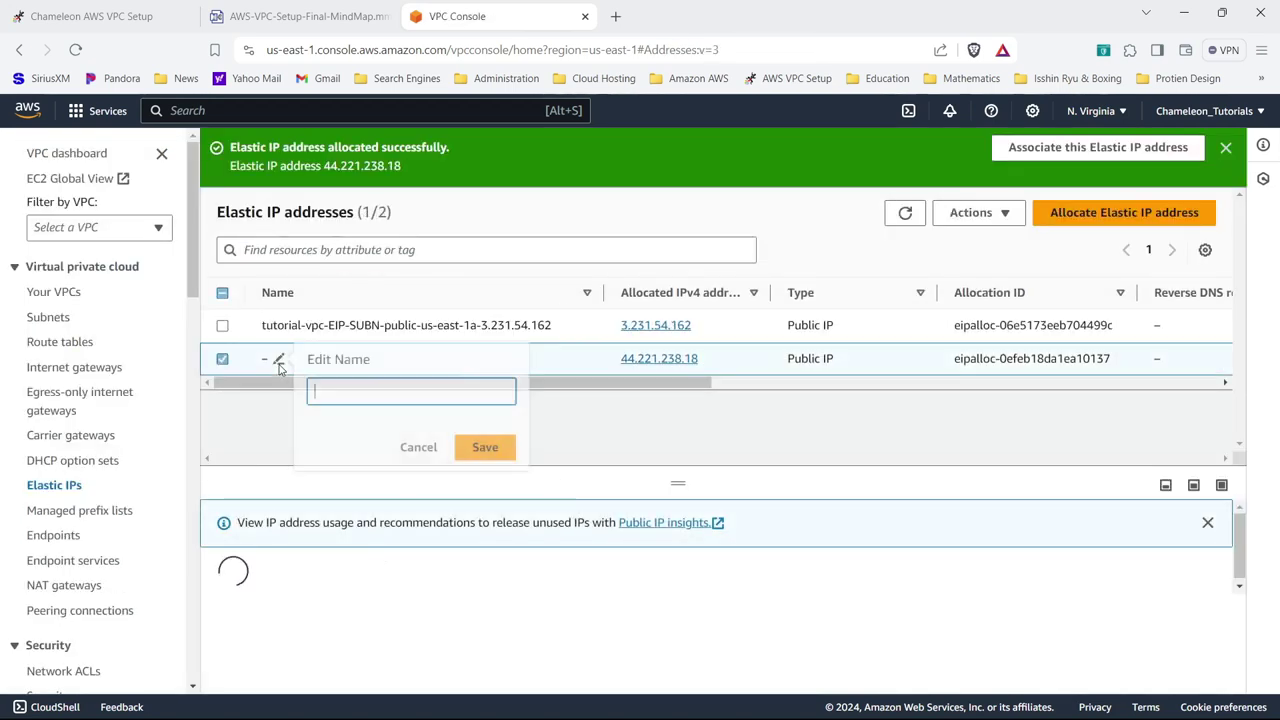
{"action": "key", "text": "ctrl+v"}
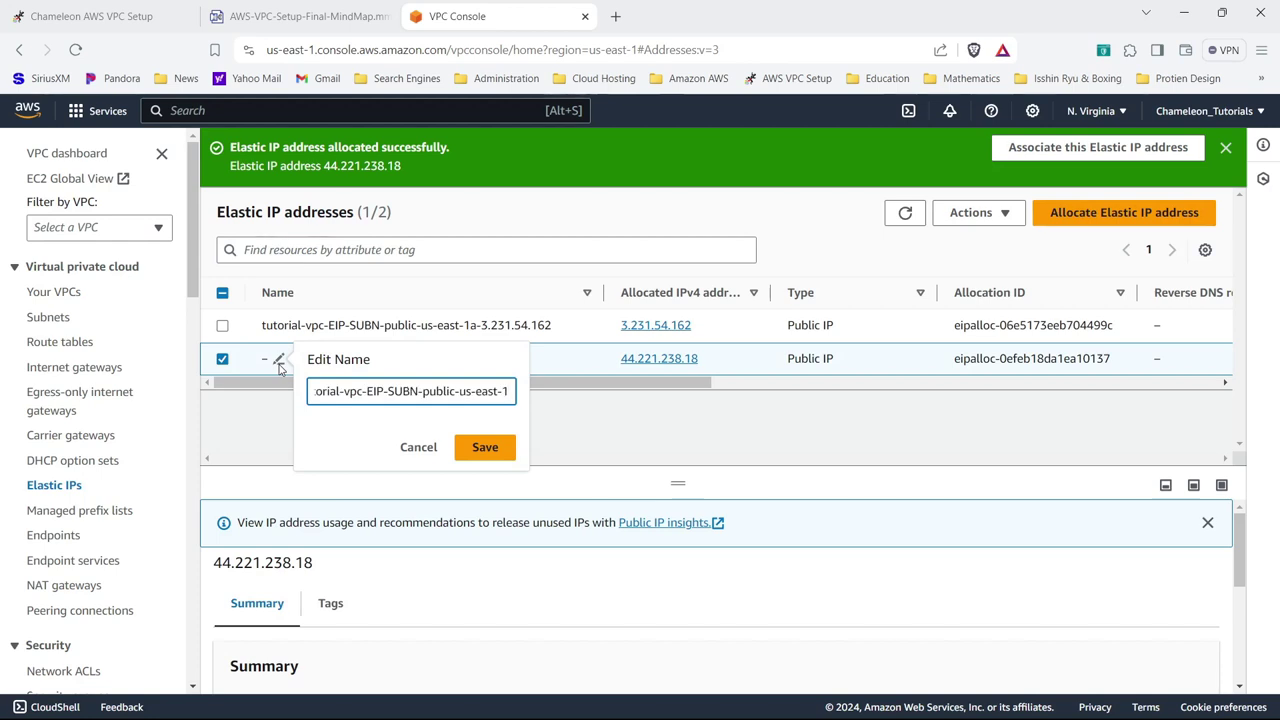
{"action": "type", "text": "b-"}
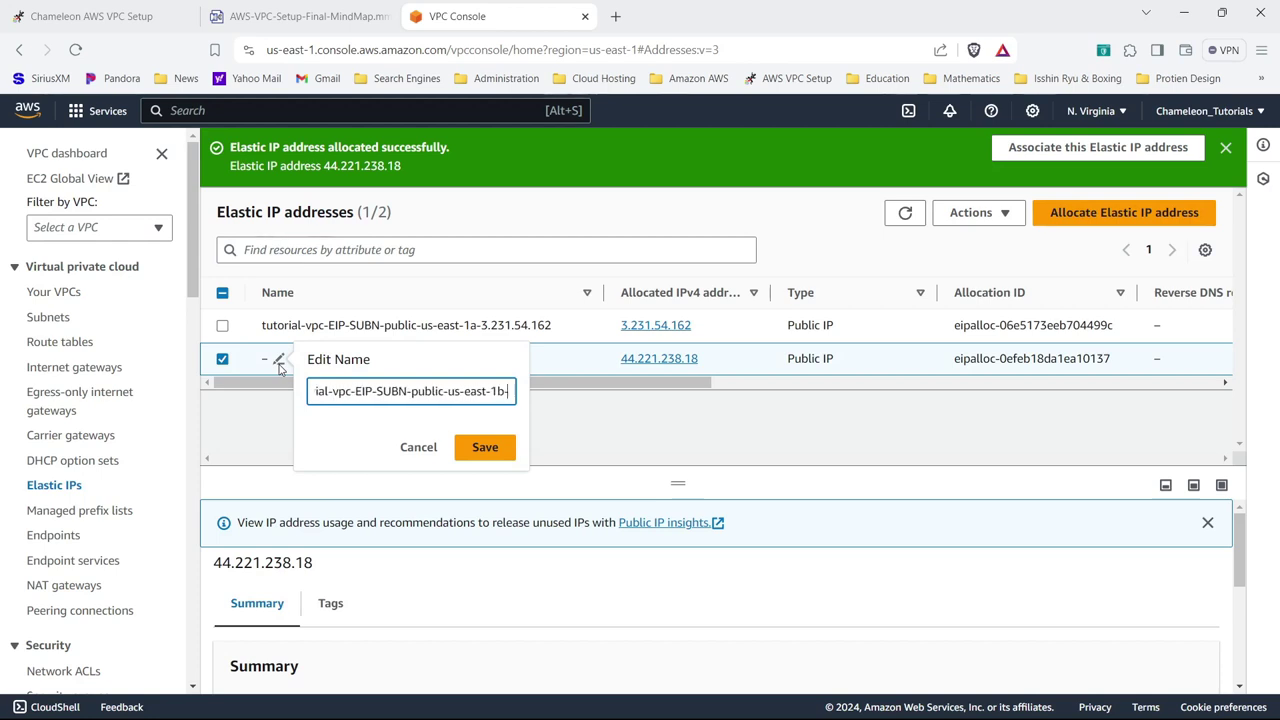
{"action": "left_click", "coordinate": [578, 366]}
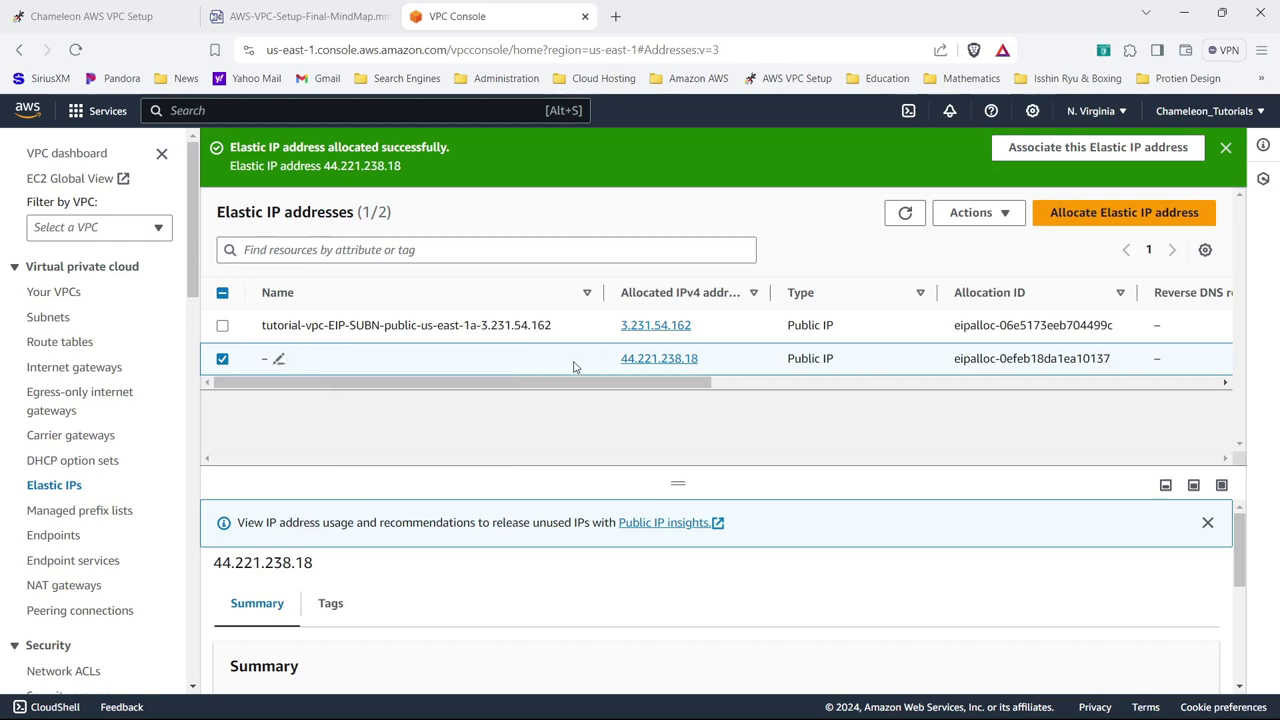
- Name the unnamed second Elastic IP tutorial-vpc-EIP-SUBN-public-us-east-1b- and save it
{"action": "left_click", "coordinate": [280, 359]}
{"action": "key", "text": "ctrl+v"}
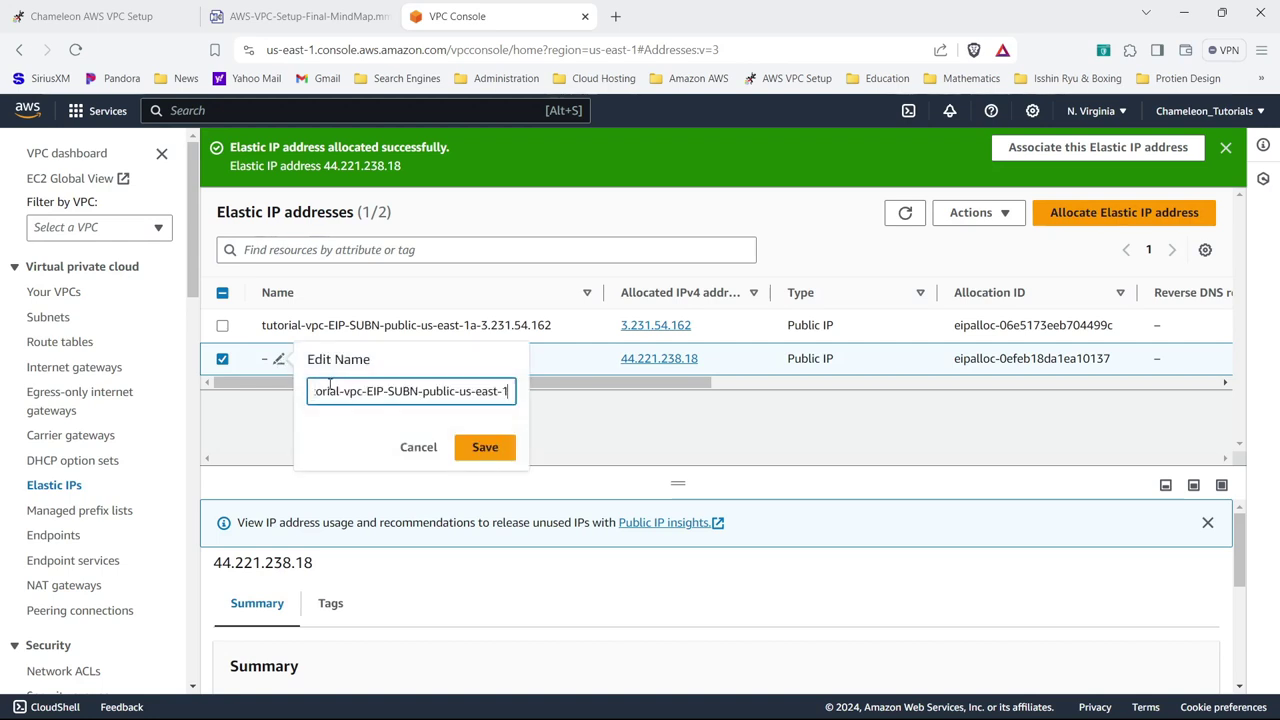
{"action": "type", "text": "b-"}
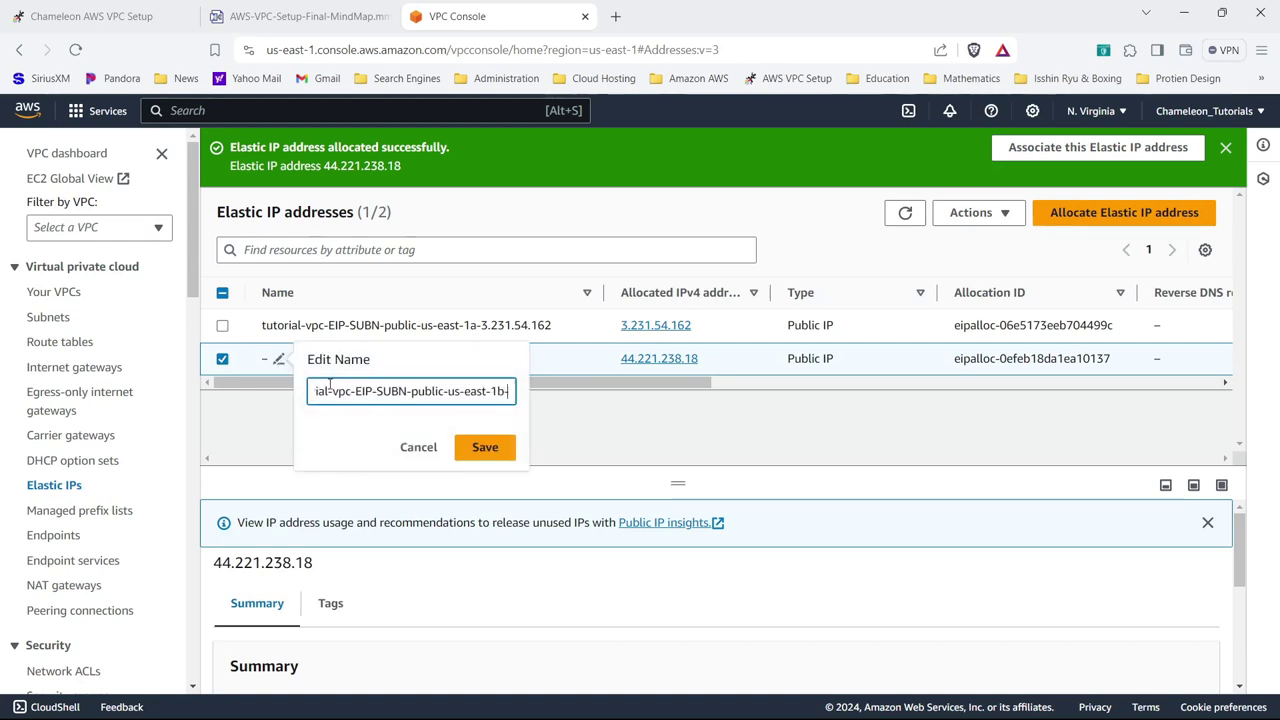
{"action": "left_click", "coordinate": [487, 448]}
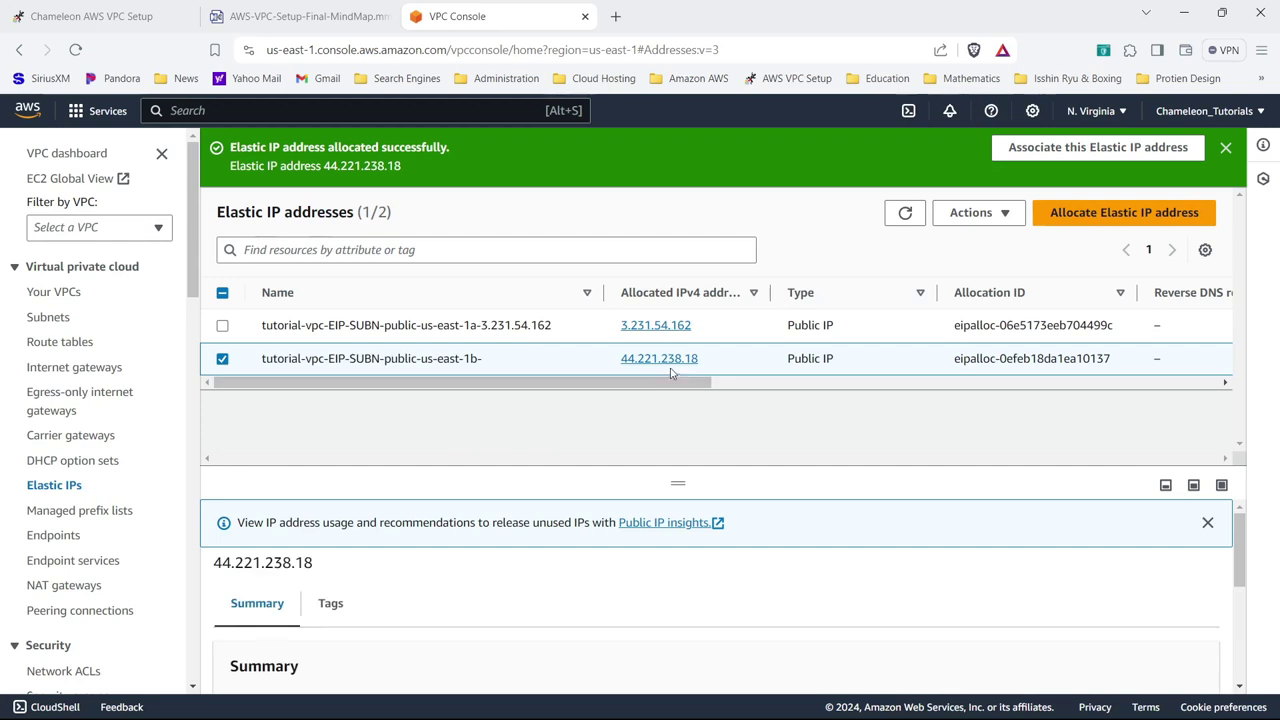
- Append the allocated IPv4 address 44.221.238.18 to the second Elastic IP's name and save it
{"action": "left_click_drag", "start_coordinate": [701, 367], "coordinate": [611, 368]}
{"action": "key", "text": "ctrl+c"}
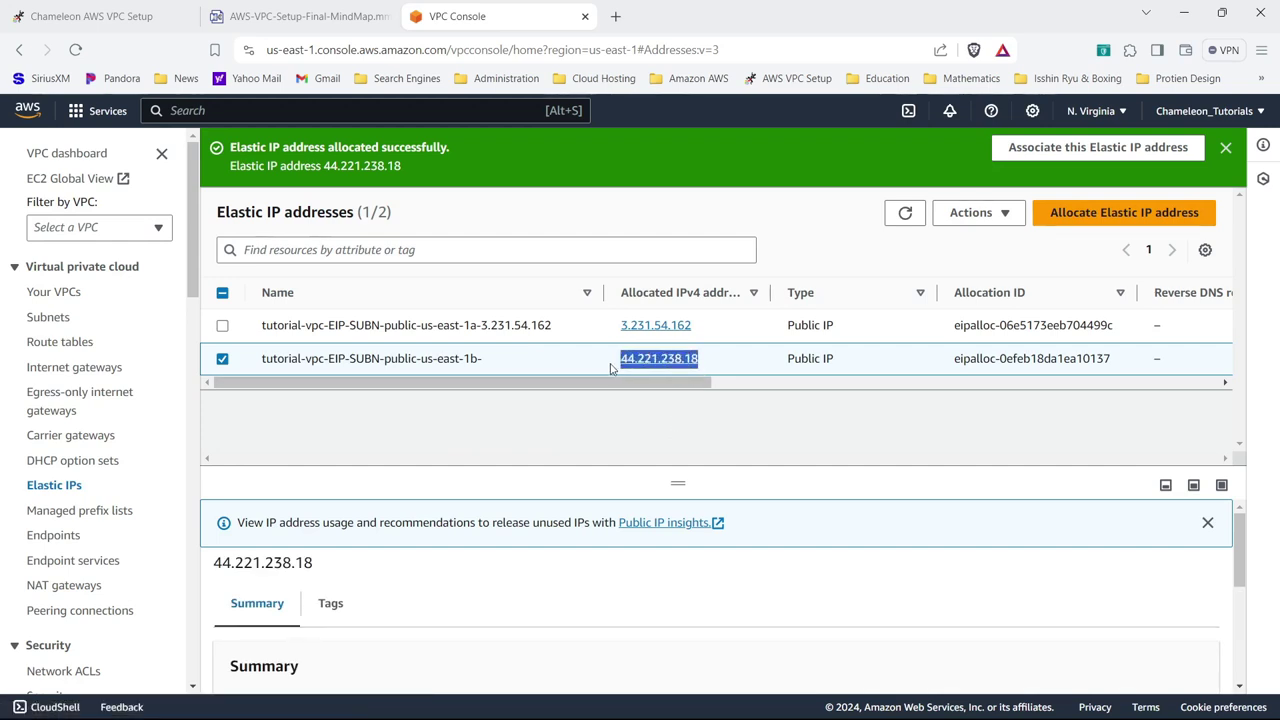
{"action": "left_click", "coordinate": [493, 358]}
{"action": "key", "text": "ctrl+v"}
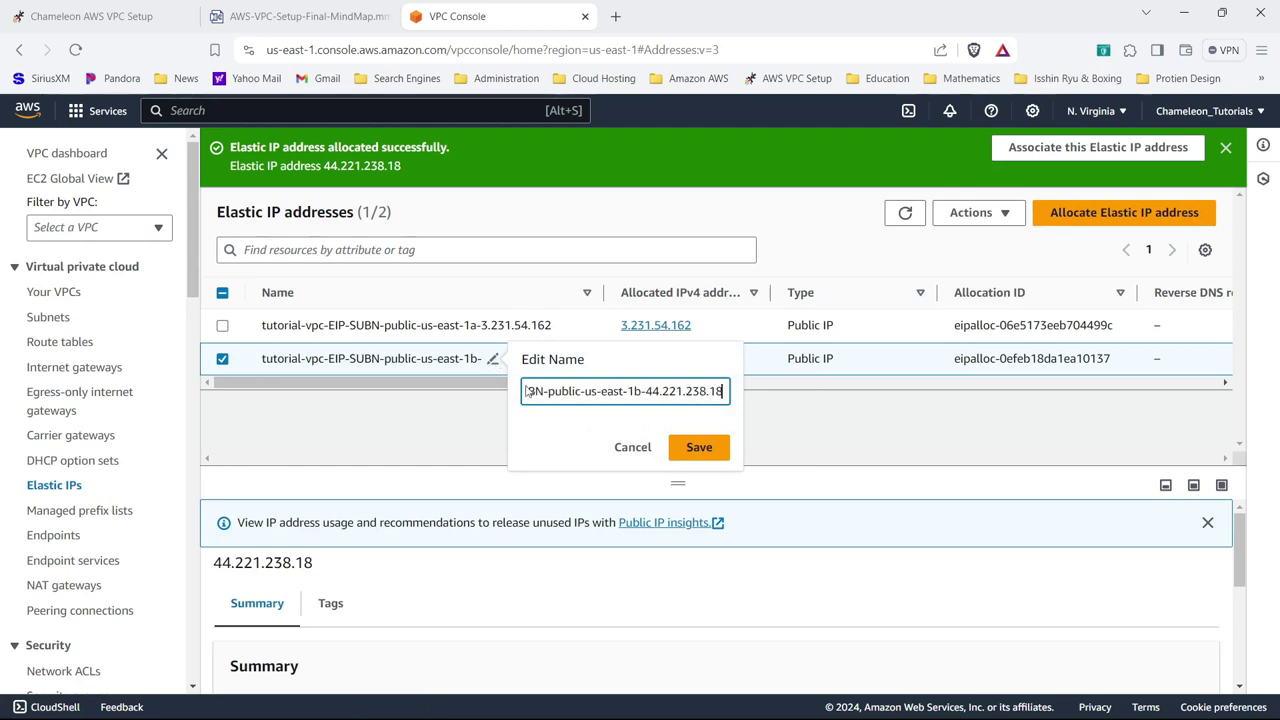
{"action": "left_click", "coordinate": [680, 450]}
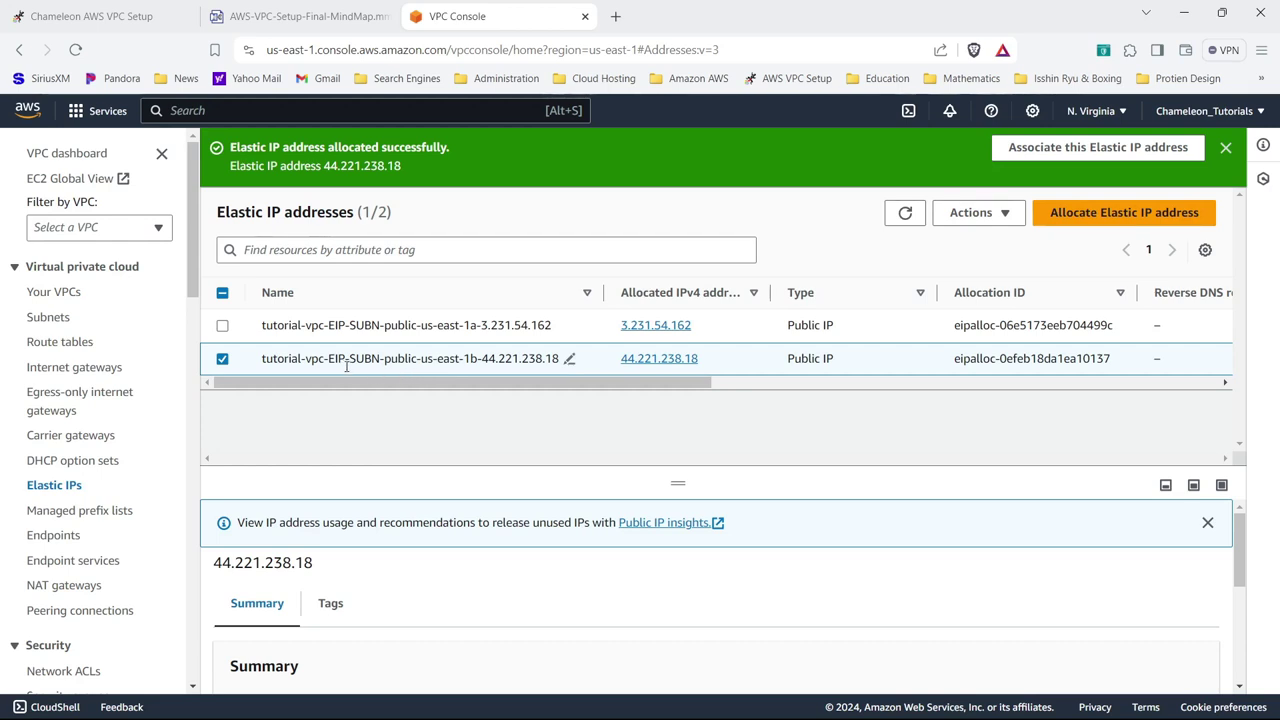
- Review the Create NAT Gateways section of the mind map and open the VPC Setup Part 1 (Step 9) diagram from the tutorial site
{"action": "left_click", "coordinate": [332, 20]}
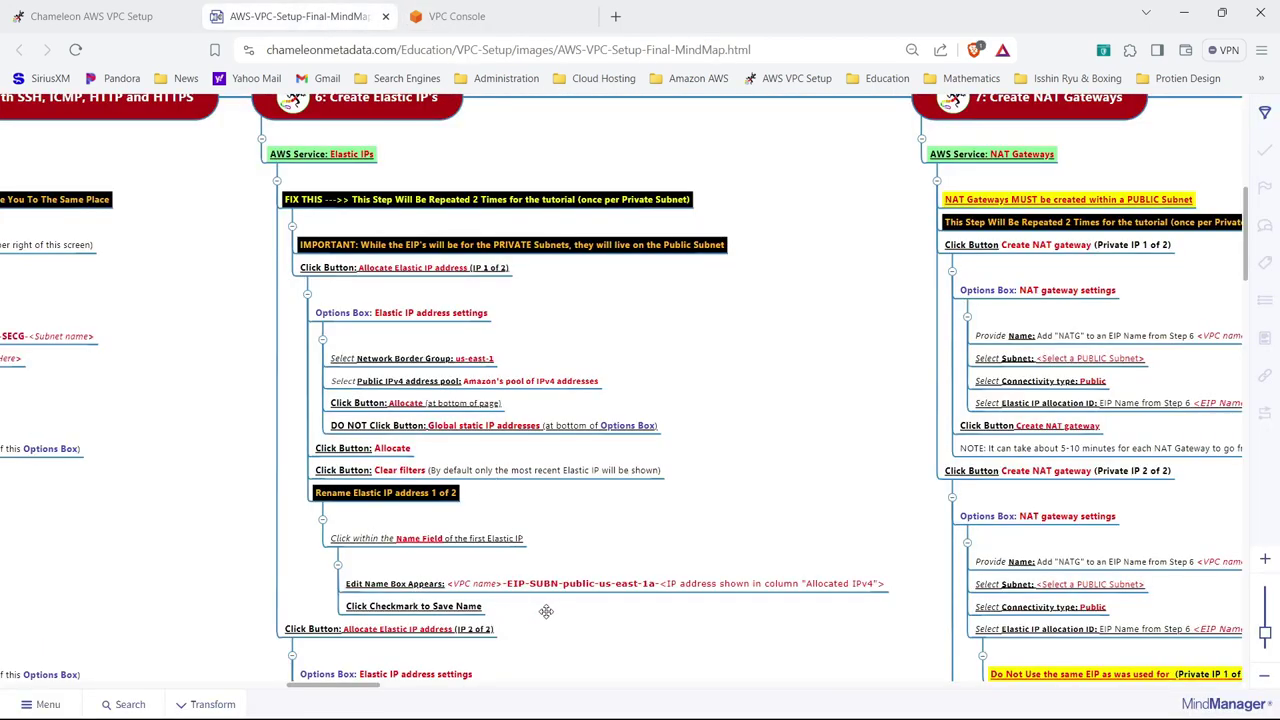
{"action": "left_click_drag", "start_coordinate": [697, 424], "coordinate": [187, 440]}
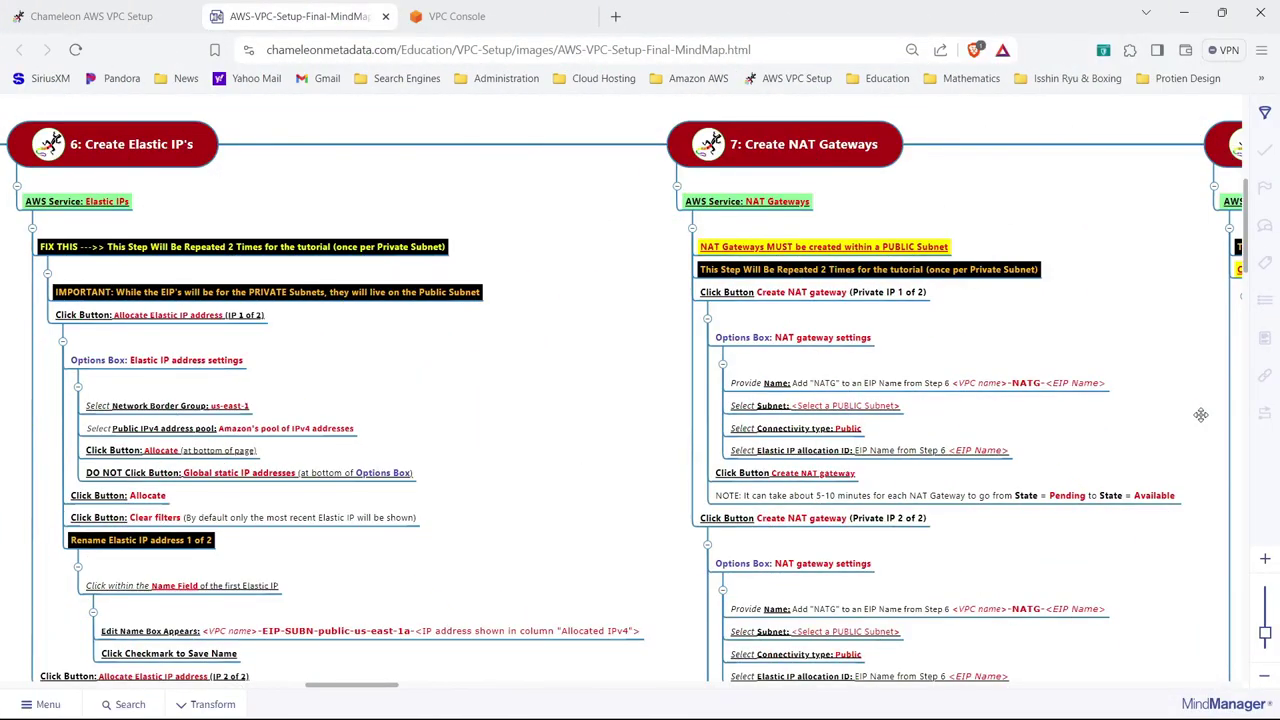
{"action": "left_click_drag", "start_coordinate": [1201, 412], "coordinate": [987, 414]}
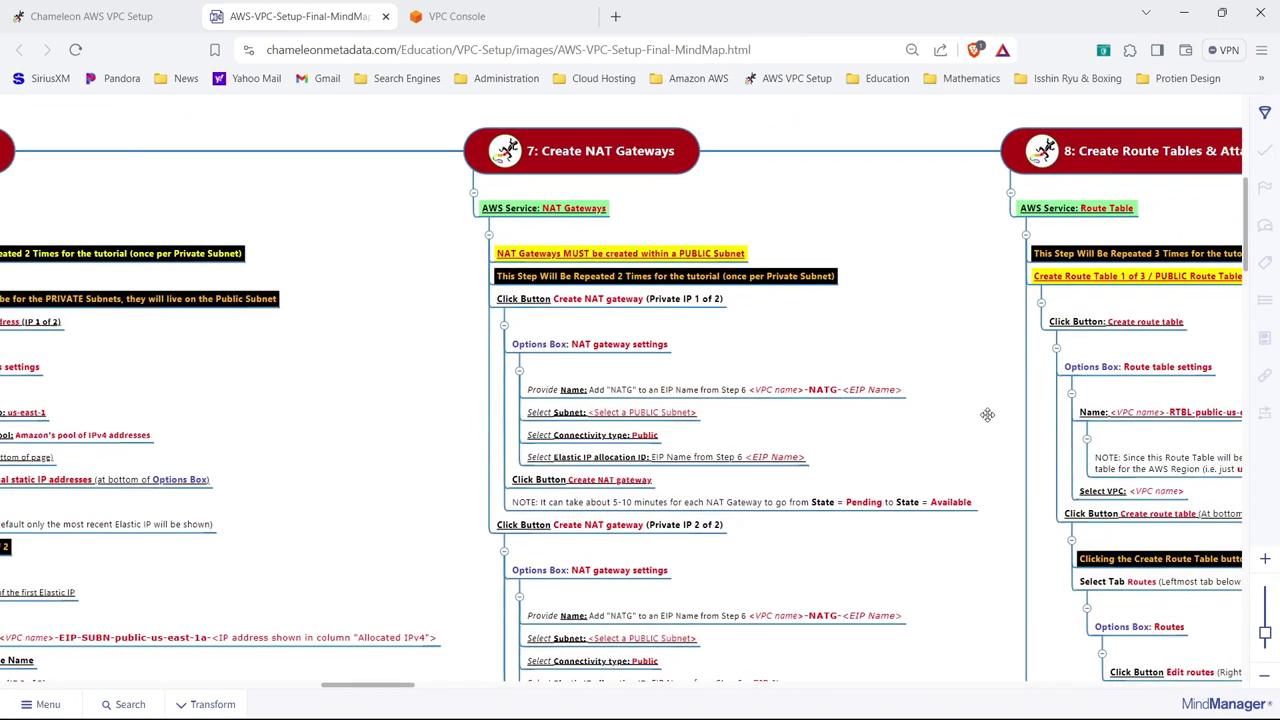
{"action": "left_click", "coordinate": [148, 14]}
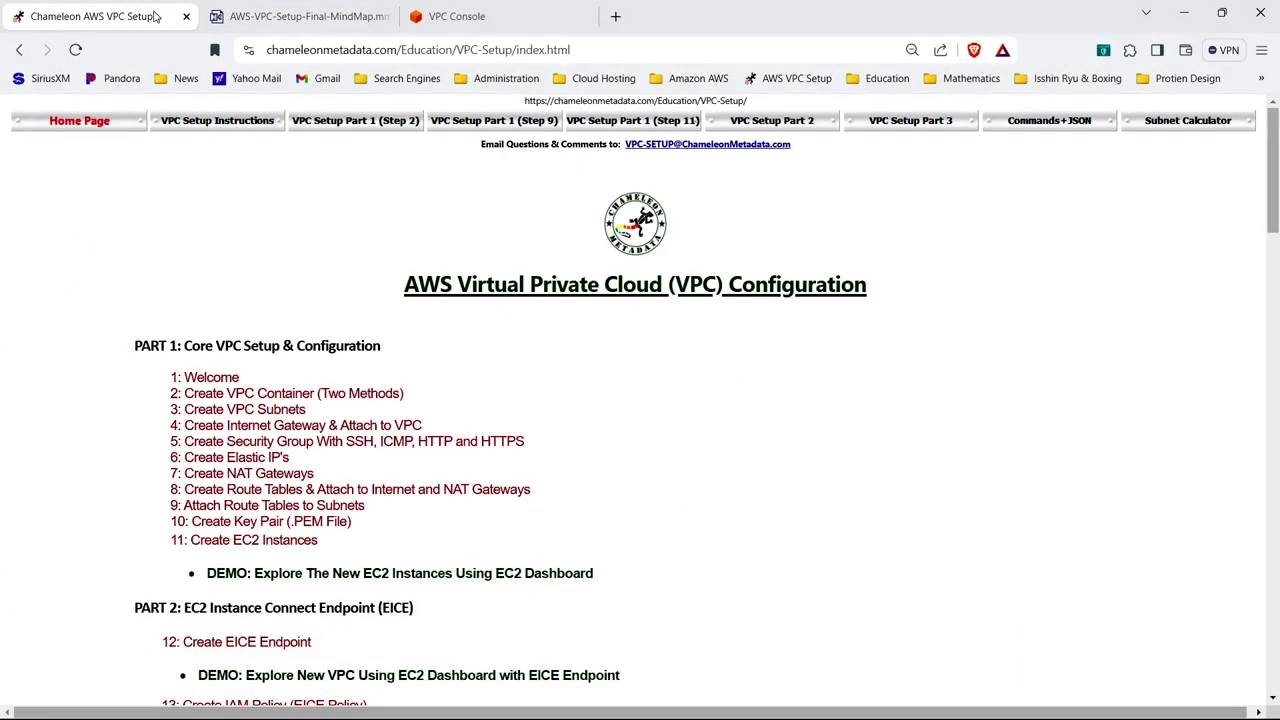
{"action": "left_click", "coordinate": [527, 120]}
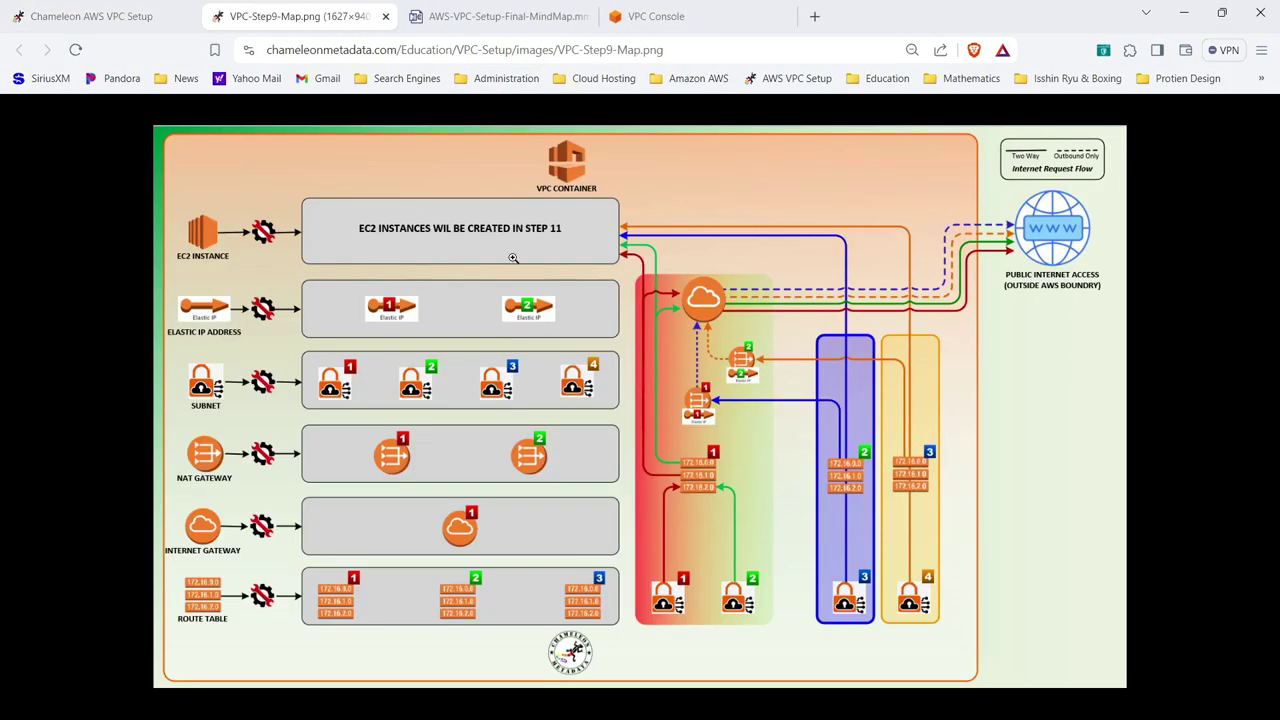
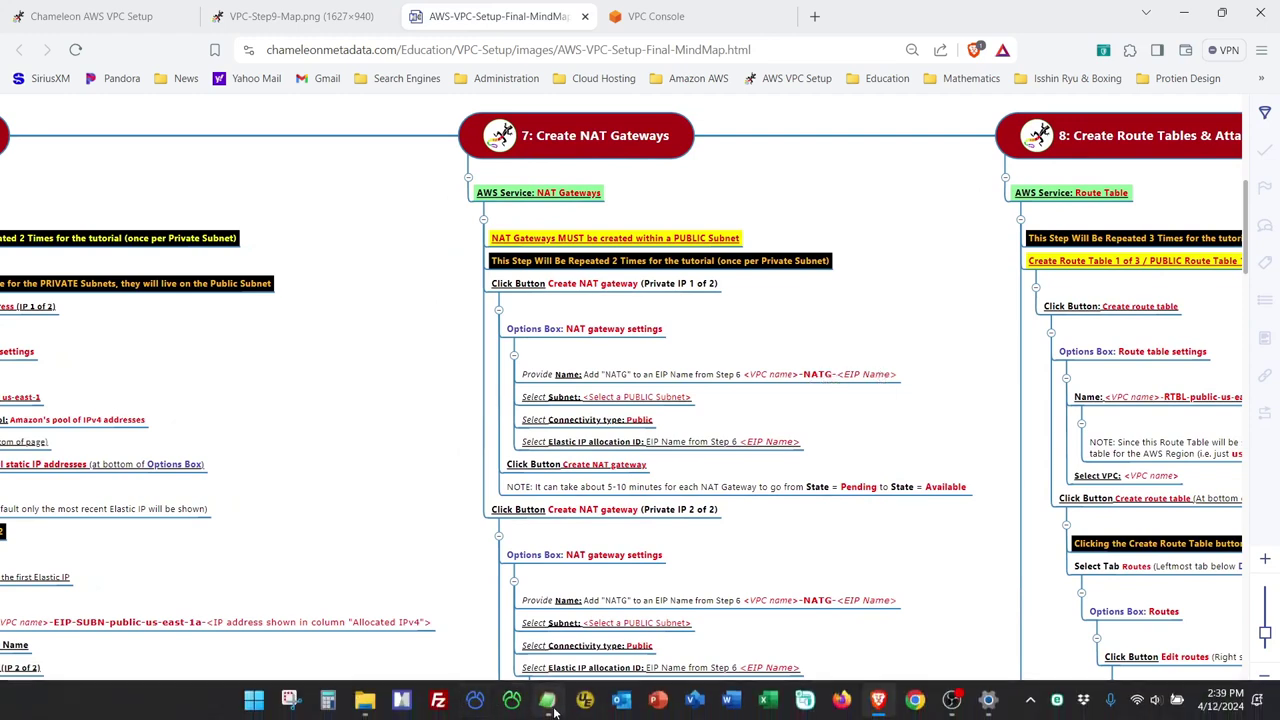
- Switch to EditPad Pro and copy the Elastic IP name tutorial-vpc-EIP-SUBN-public-us-east-1a-3.231.54.162, returning to the mind map
{"action": "left_click", "coordinate": [549, 700]}
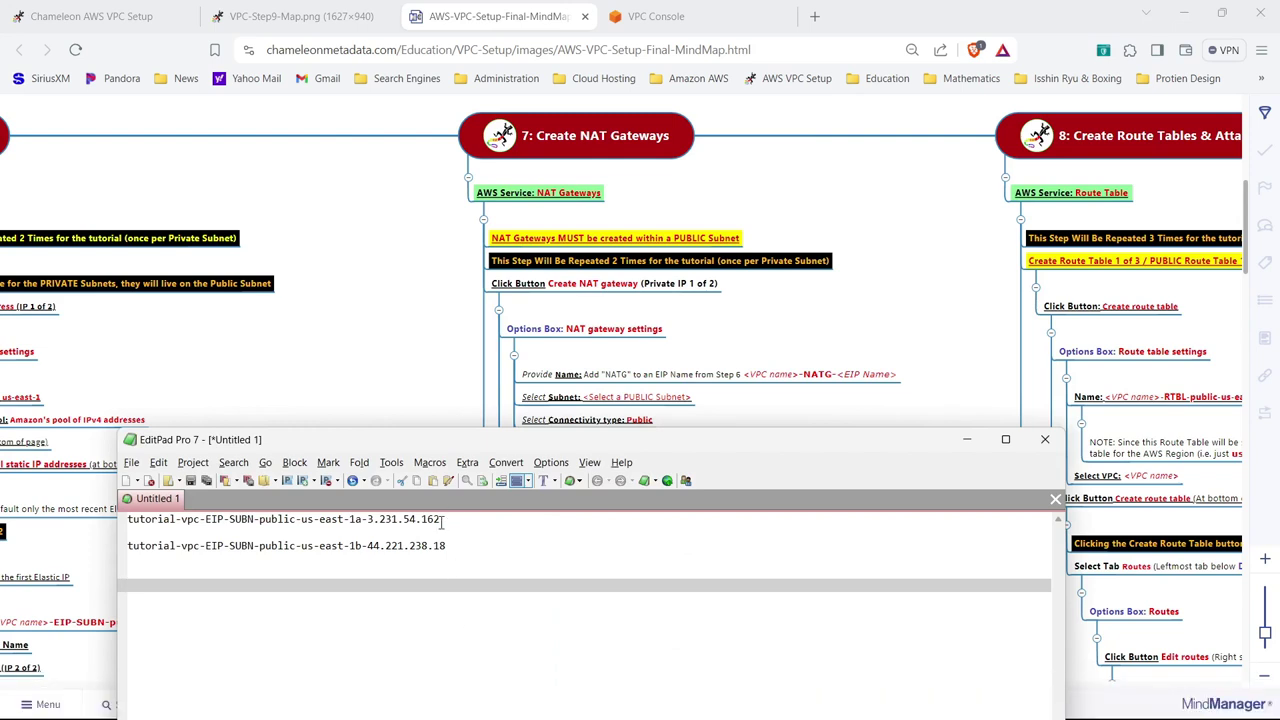
{"action": "left_click_drag", "start_coordinate": [441, 519], "coordinate": [93, 516]}
{"action": "key", "text": "ctrl+c"}
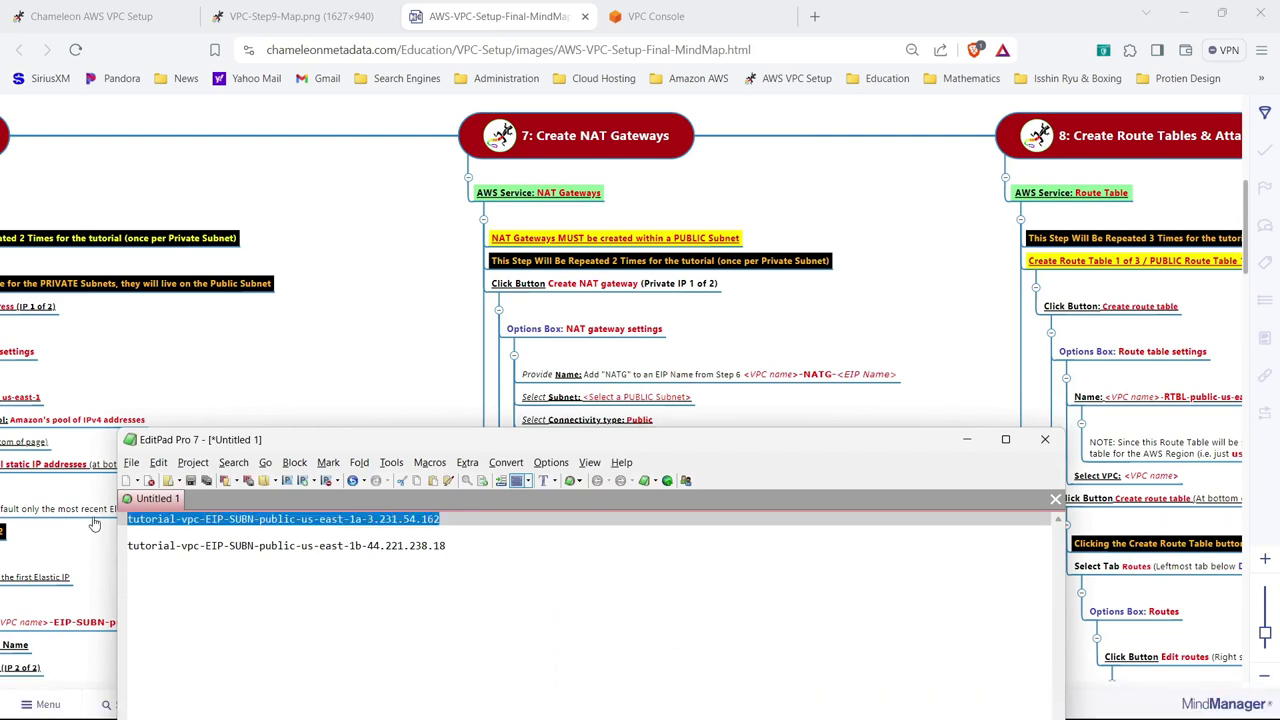
{"action": "left_click", "coordinate": [294, 352]}
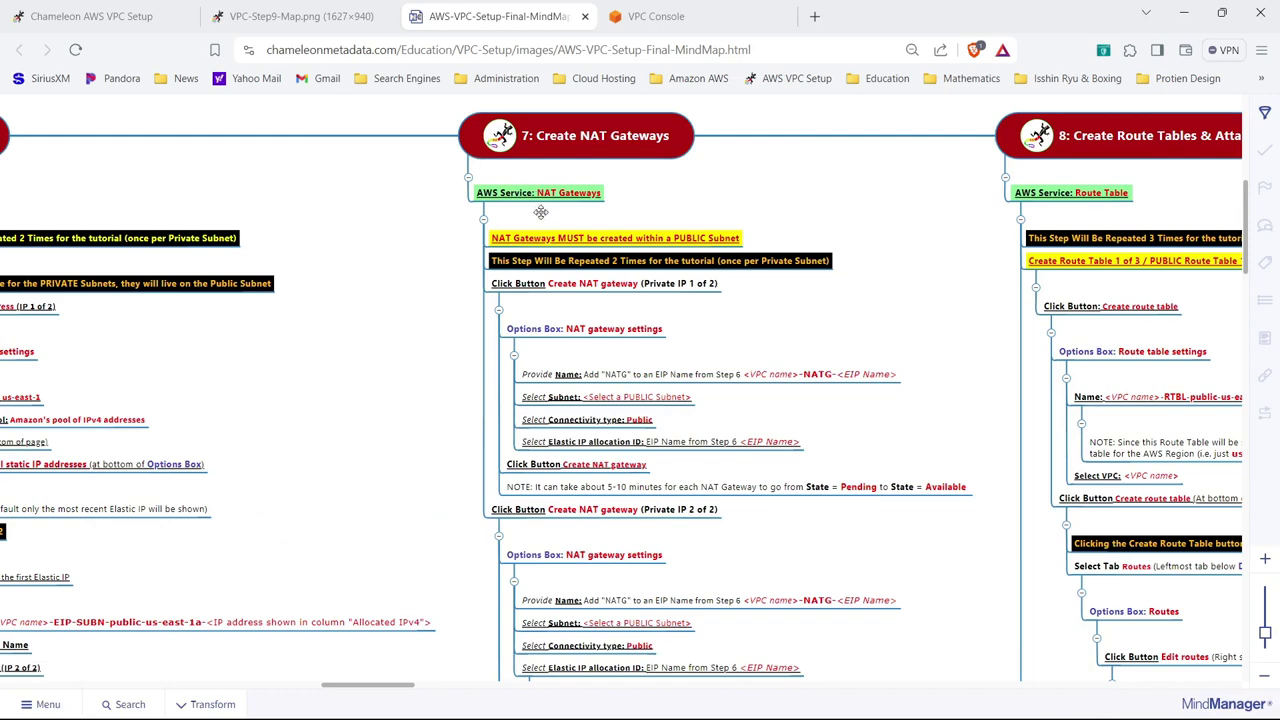
- Start a new NAT gateway in the VPC console and name it tutorial-vpc-EIP-SUBN-public-us-east-1a-3.231.54.162
{"action": "left_click", "coordinate": [646, 20]}
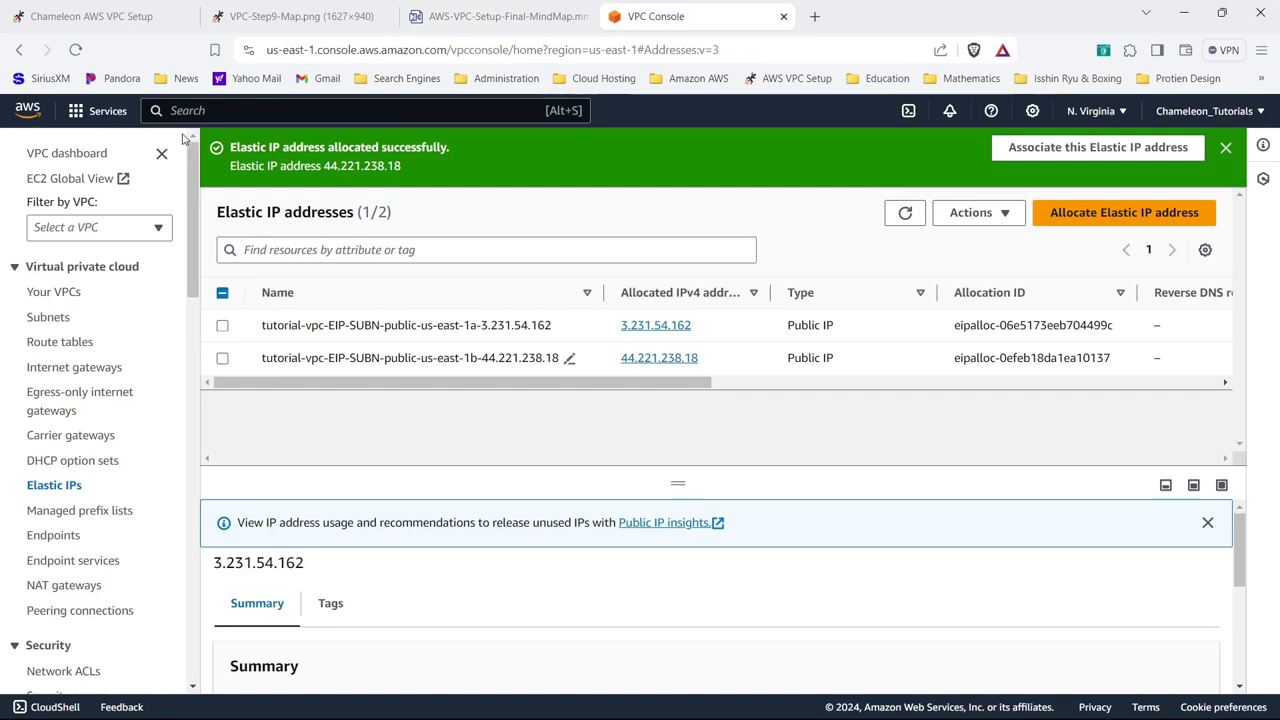
{"action": "left_click", "coordinate": [78, 588]}
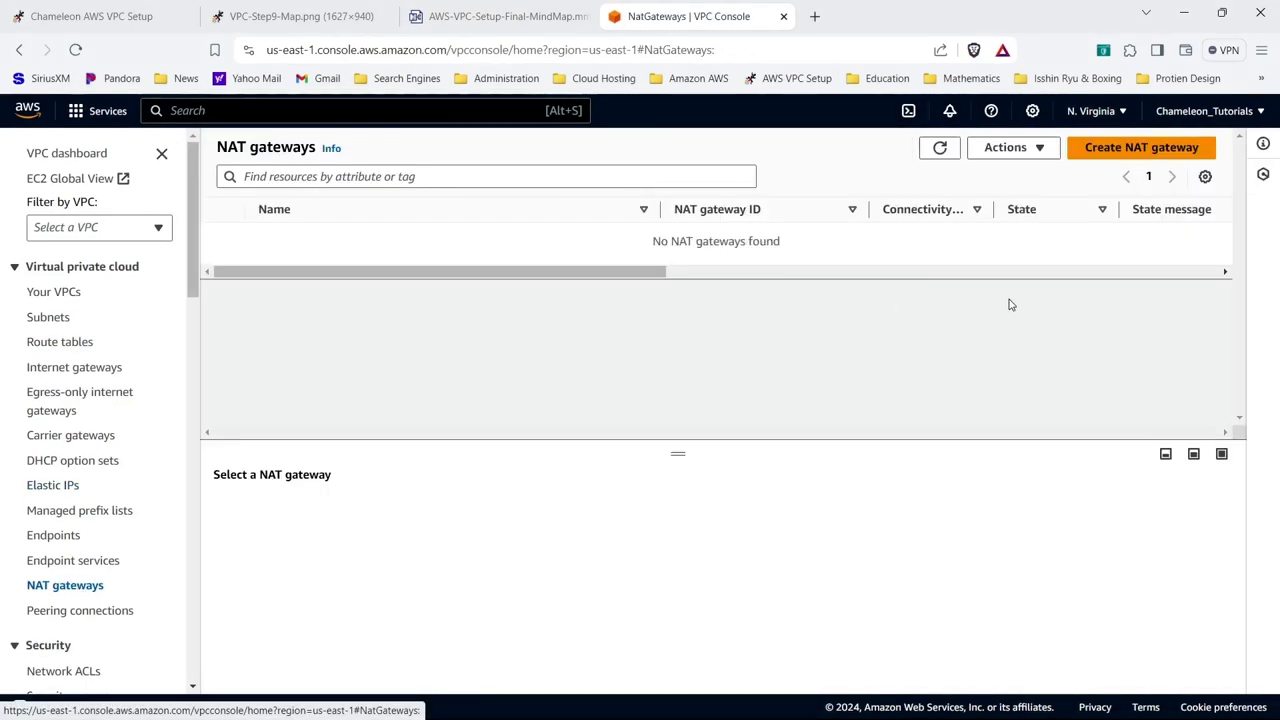
{"action": "left_click", "coordinate": [1087, 147]}
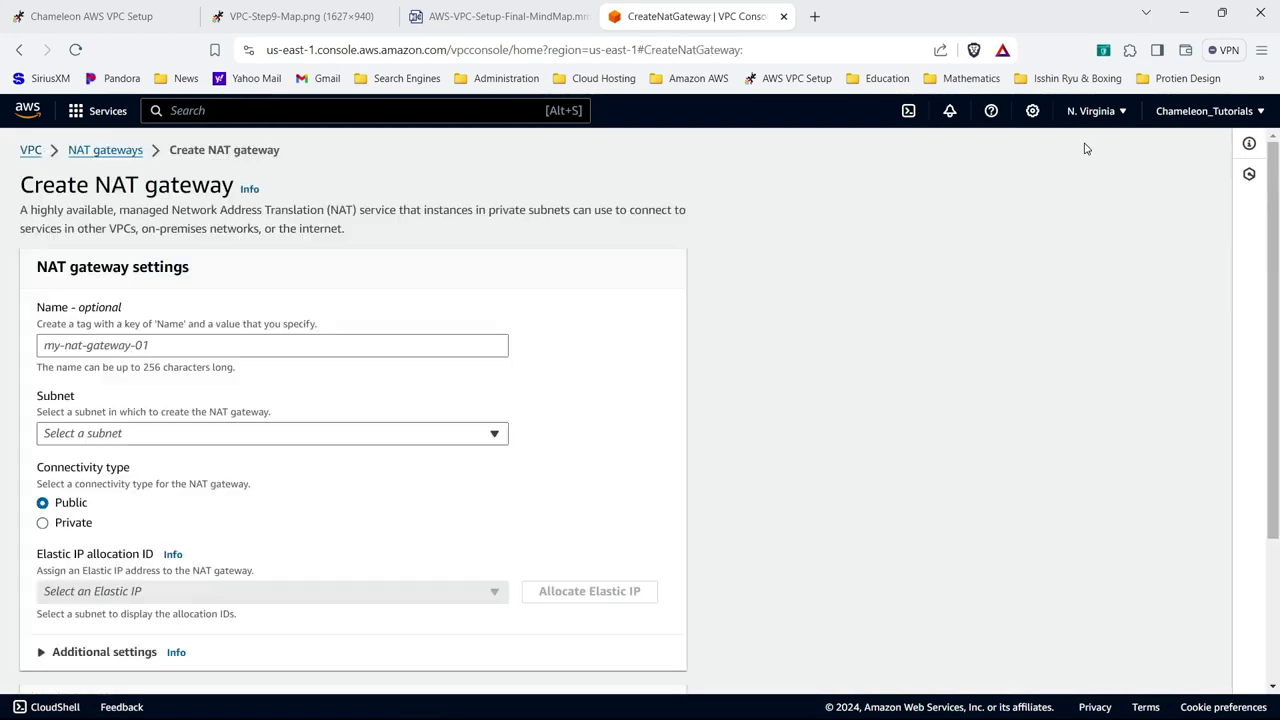
{"action": "left_click", "coordinate": [374, 348]}
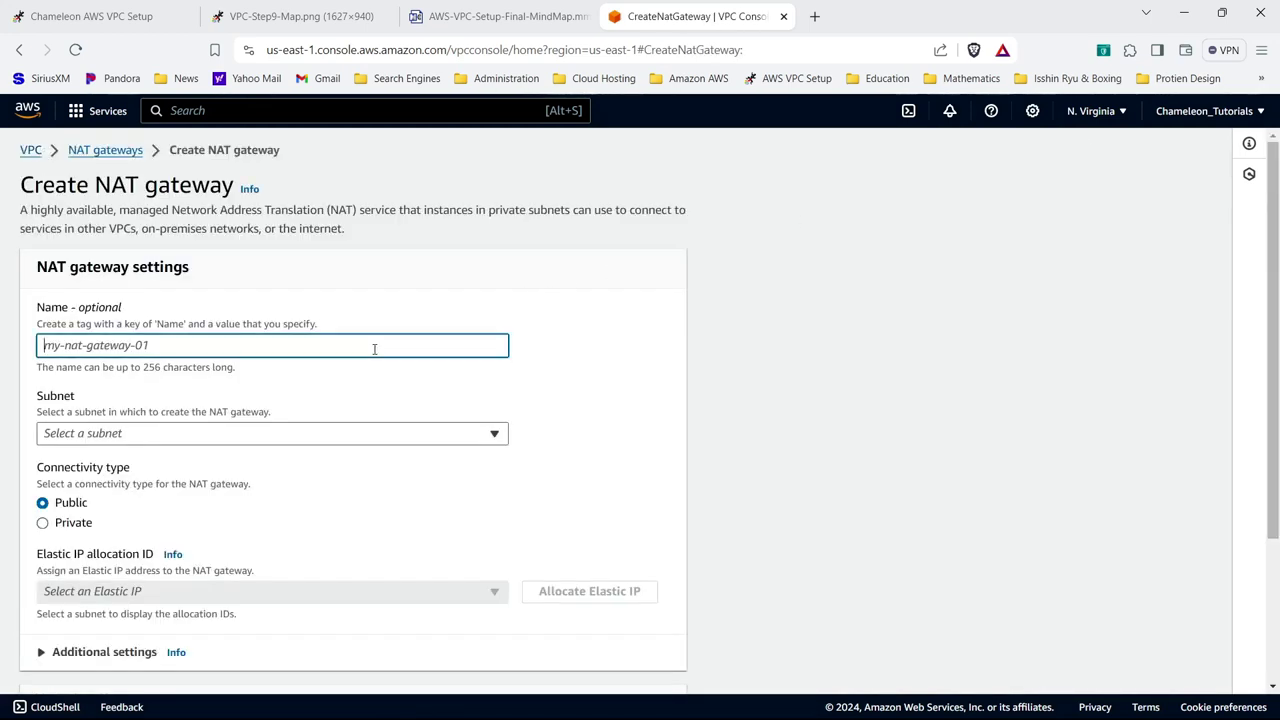
{"action": "key", "text": "ctrl+v"}
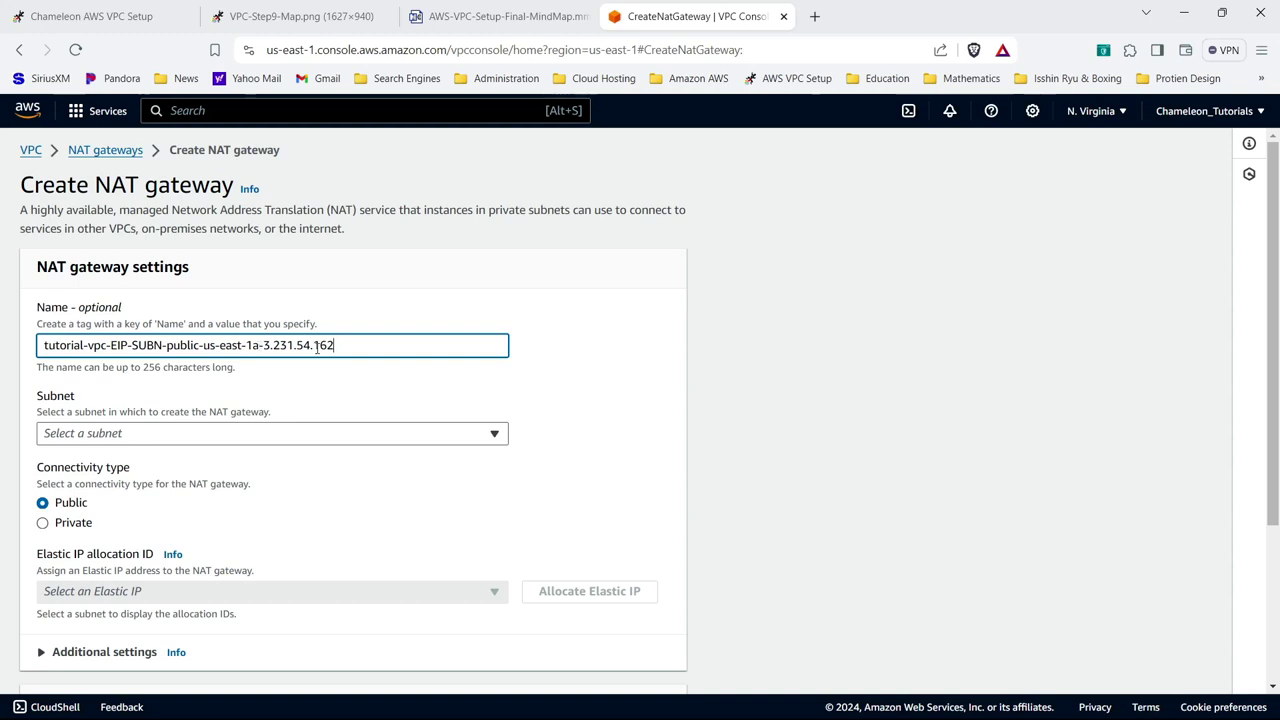
- Create the public NAT gateway in subnet tutorial-vpc-SUBN-public-us-east-1a with the Elastic IP 3.231.54.162
{"action": "left_click", "coordinate": [252, 444]}
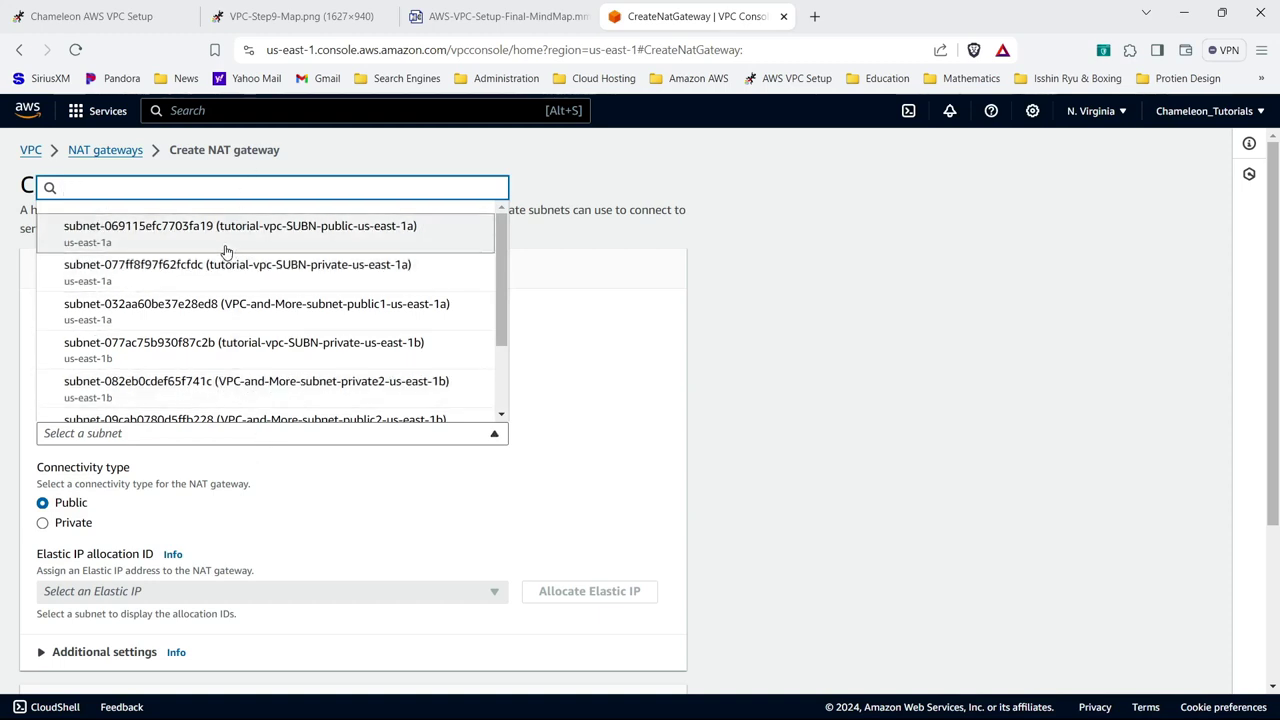
{"action": "left_click", "coordinate": [366, 232]}
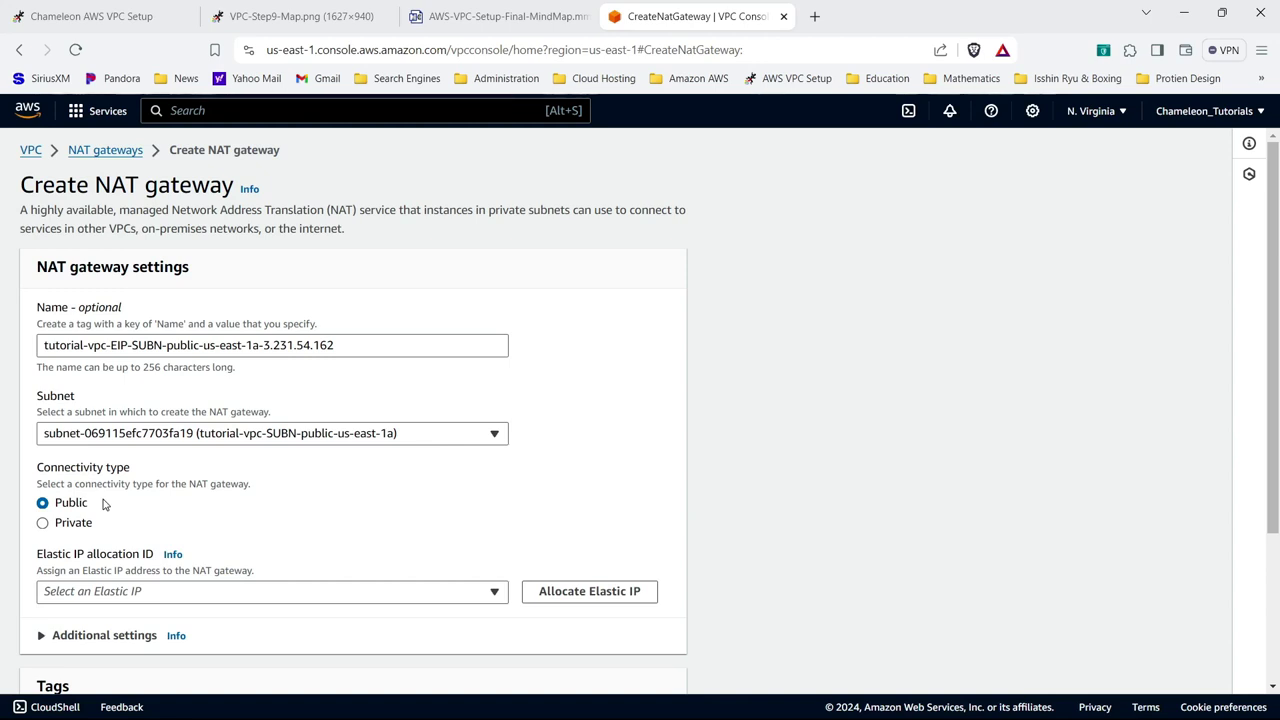
{"action": "left_click", "coordinate": [143, 596]}
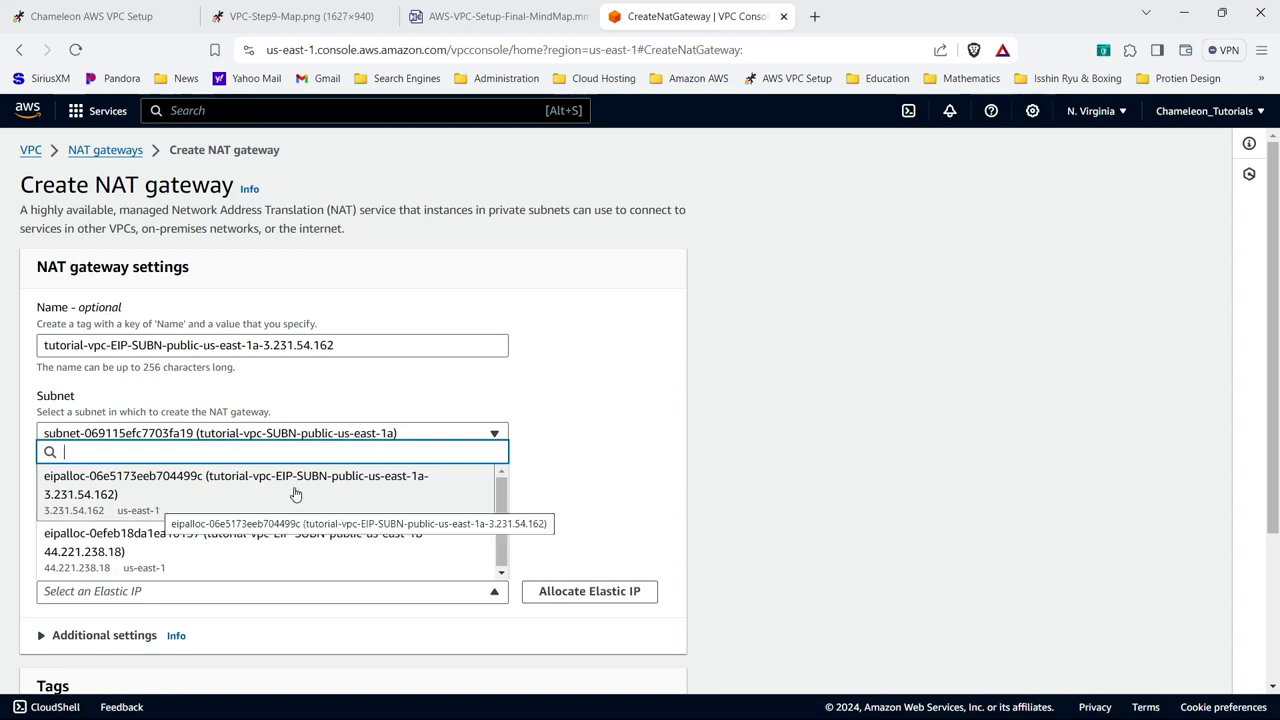
{"action": "left_click", "coordinate": [387, 488]}
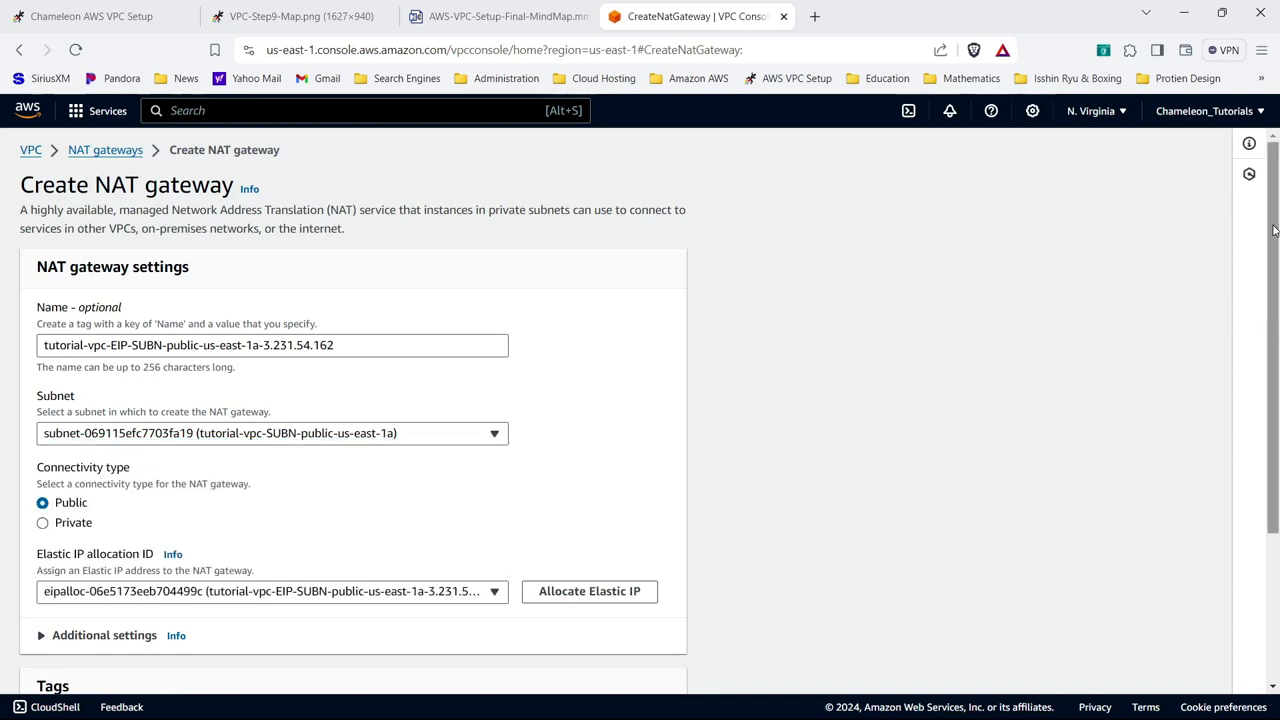
{"action": "scroll", "coordinate": [1150, 450], "scroll_direction": "down", "scroll_amount": 3}
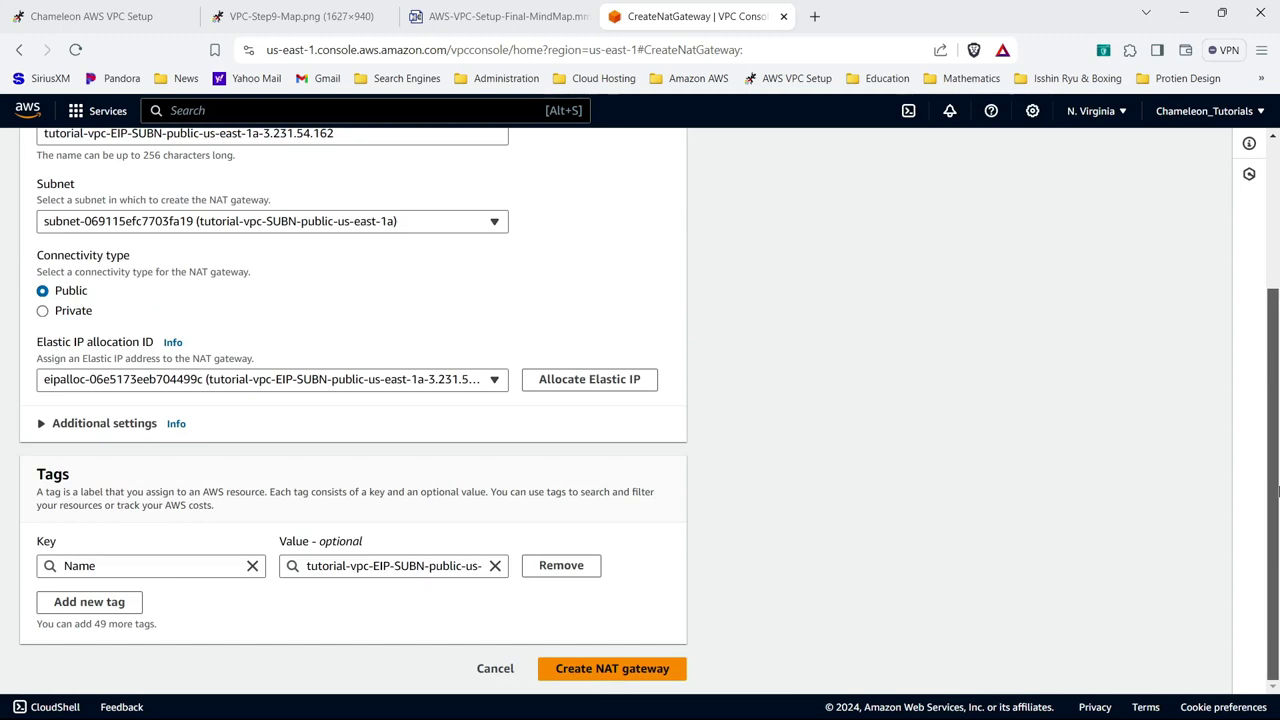
{"action": "left_click", "coordinate": [595, 668]}
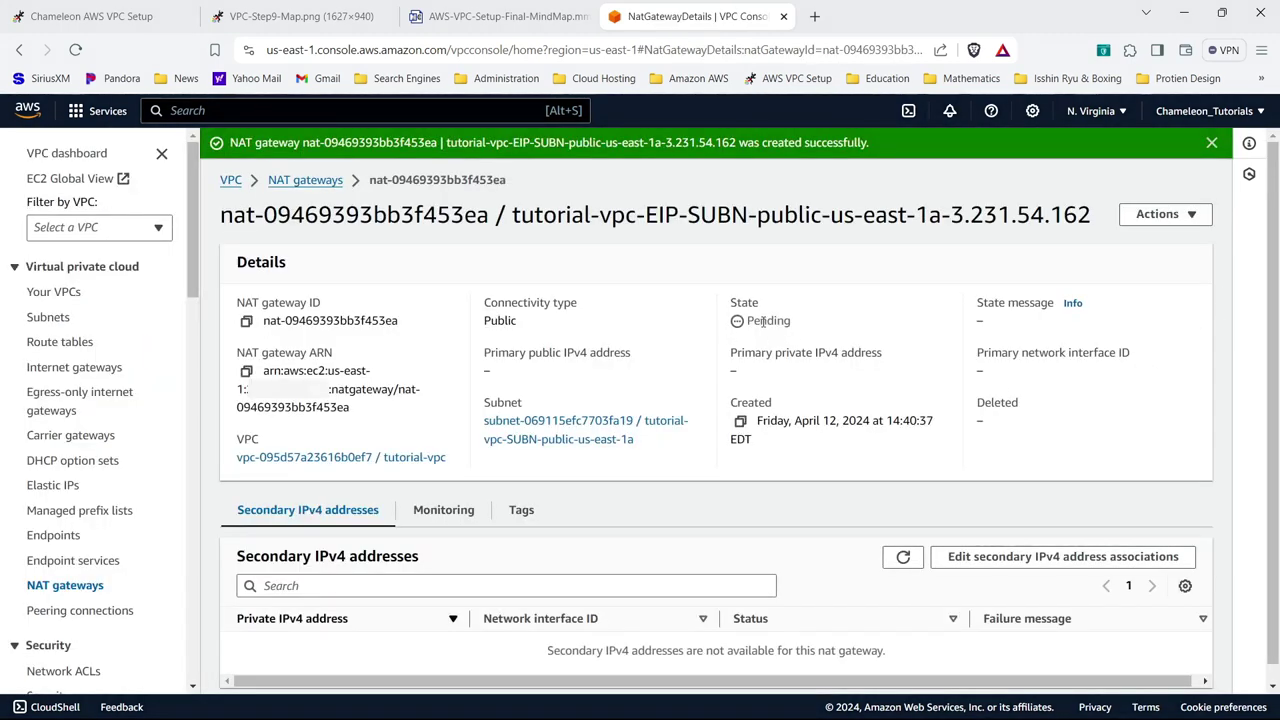
- Start a second NAT gateway and copy the name tutorial-vpc-EIP-SUBN-public-us-east-1b-44.221.238.18 from the EditPad Pro notes
{"action": "left_click", "coordinate": [305, 180]}
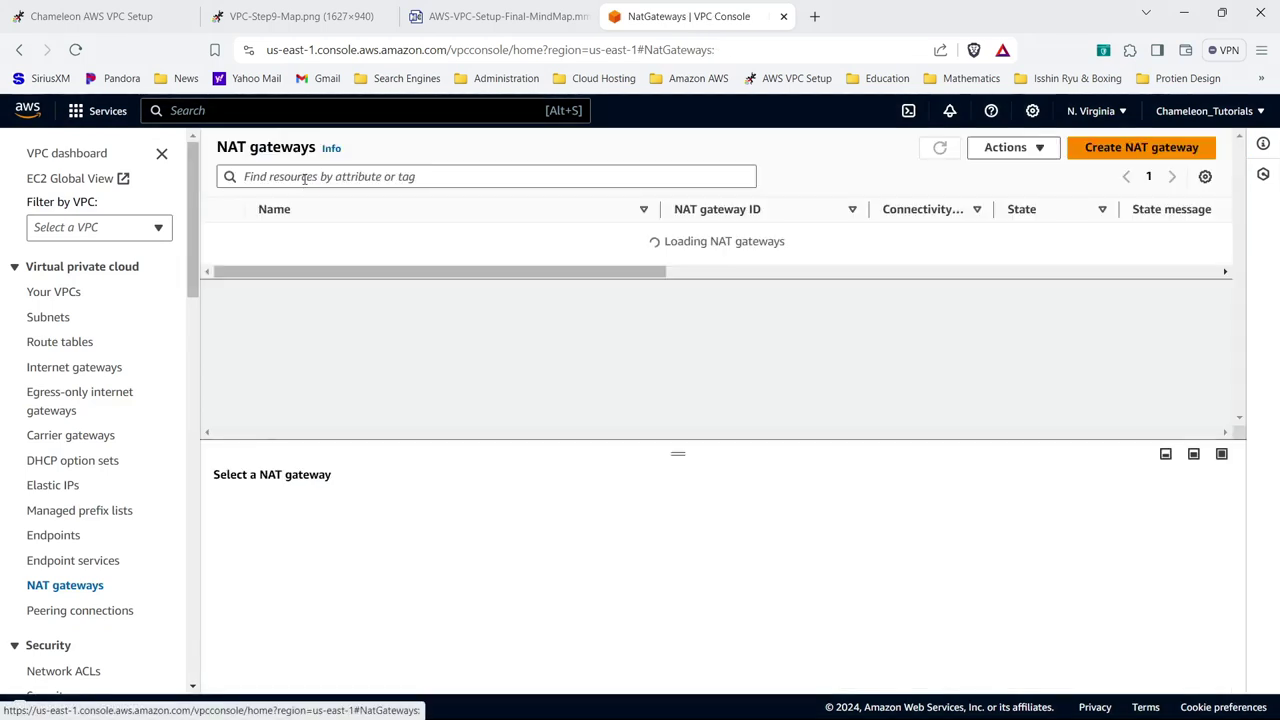
{"action": "left_click", "coordinate": [1120, 151]}
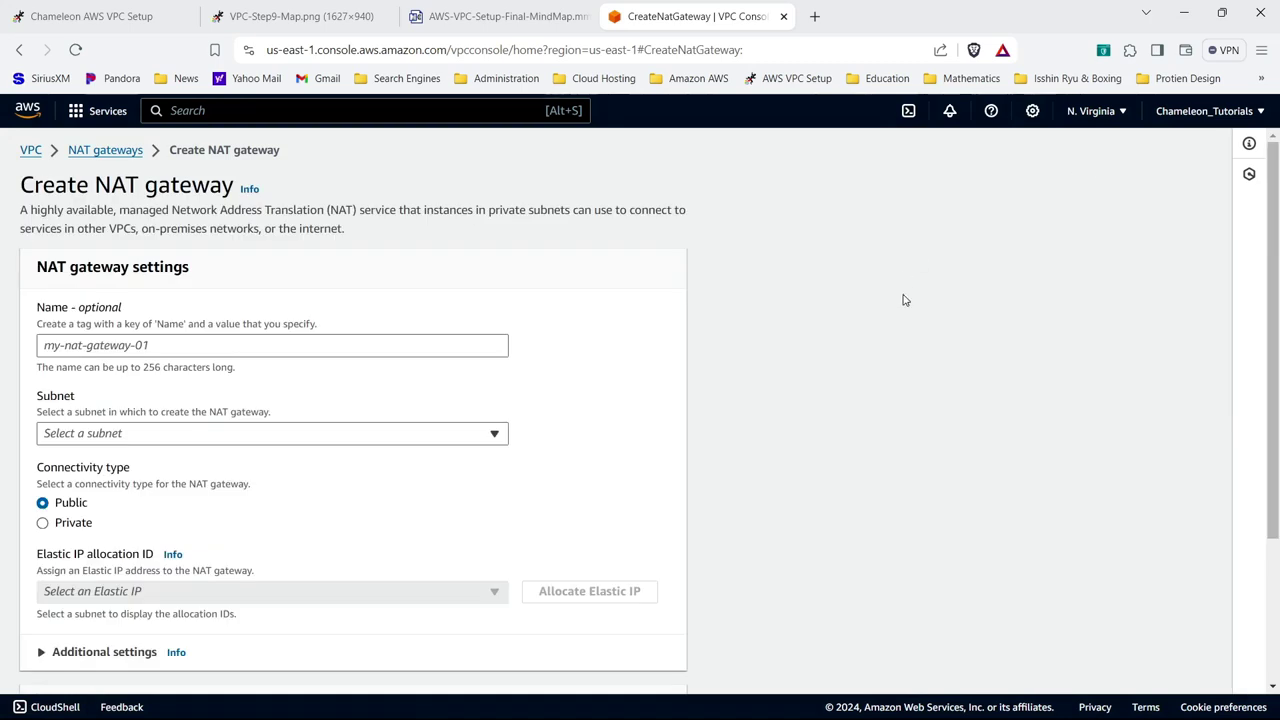
{"action": "left_click", "coordinate": [548, 702]}
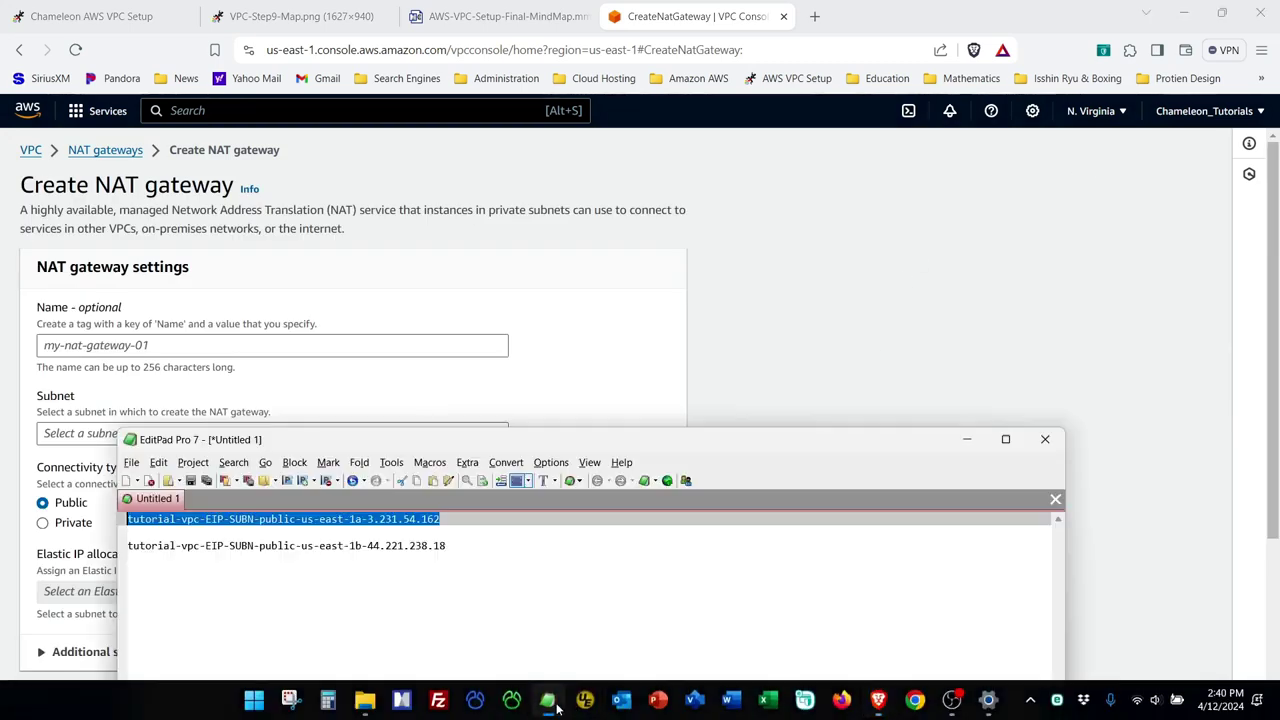
{"action": "left_click_drag", "start_coordinate": [445, 546], "coordinate": [107, 549]}
{"action": "key", "text": "ctrl+c"}
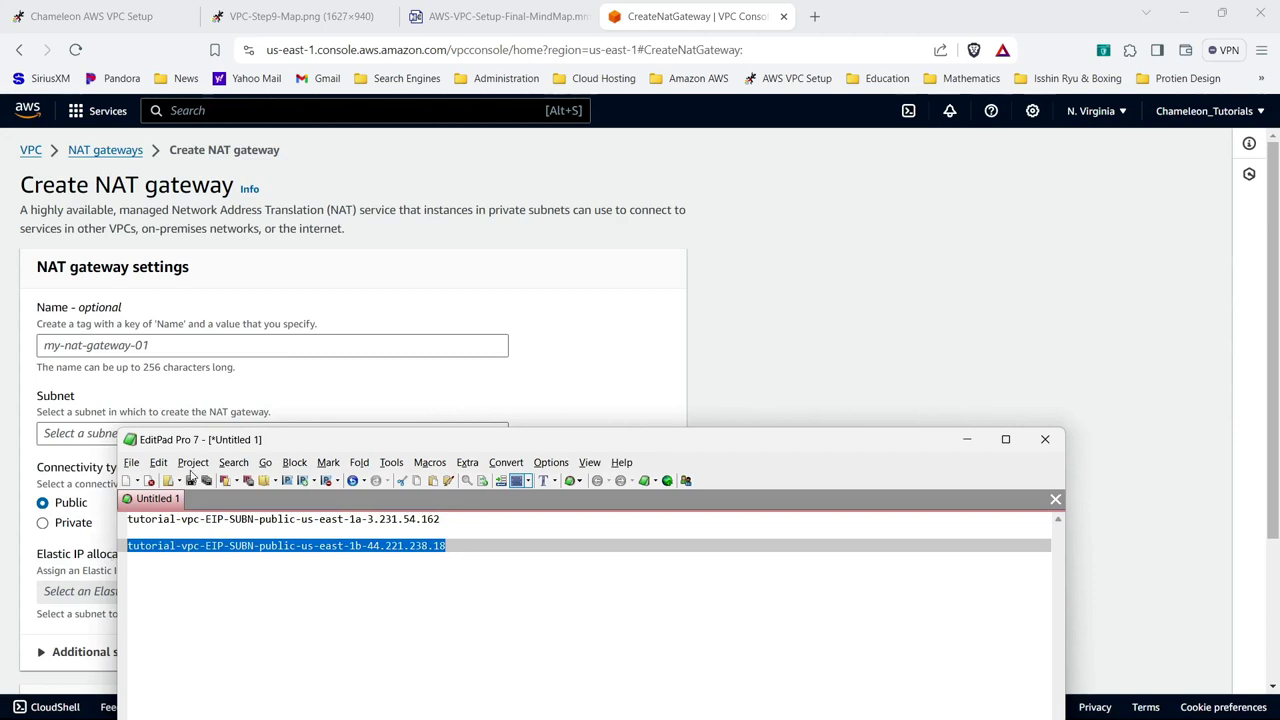
{"action": "left_click", "coordinate": [531, 350]}
- Name the second NAT gateway tutorial-vpc-NATG-EIP-SUBN-public-us-east-1b-44.221.238.18, adding NATG- to the copied Elastic IP name
{"action": "left_click", "coordinate": [336, 345]}
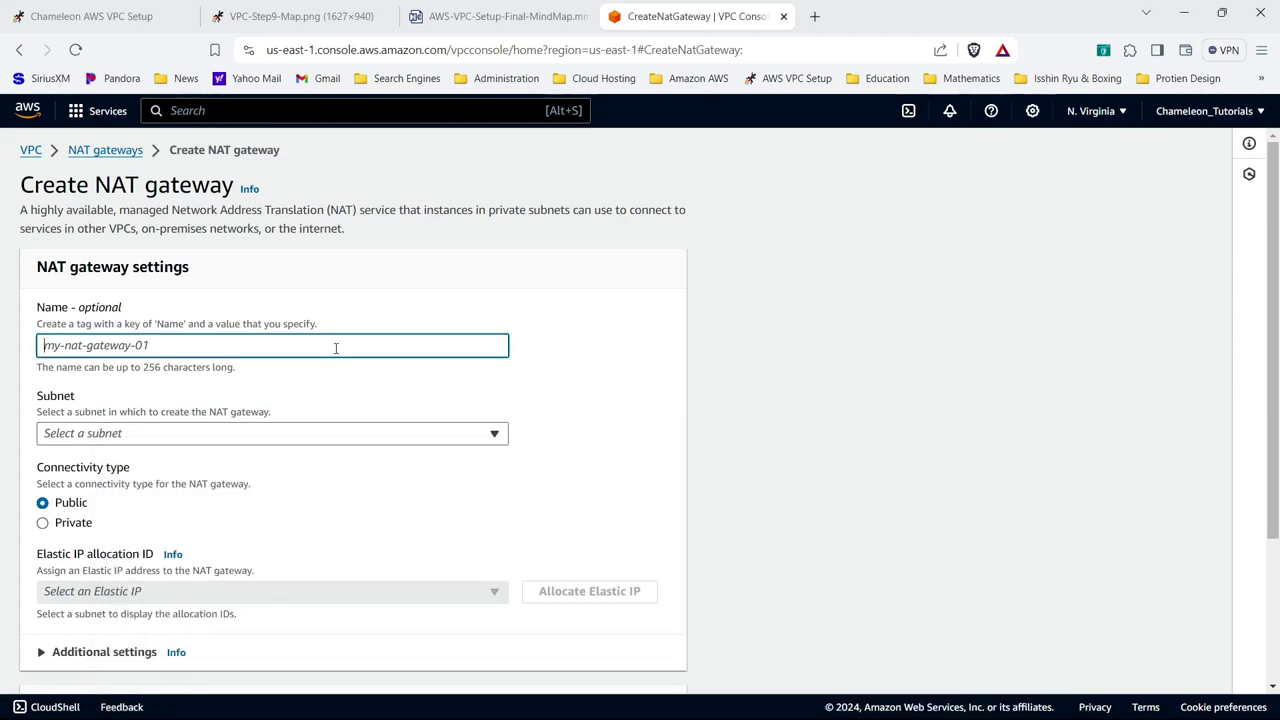
{"action": "key", "text": "ctrl+v"}
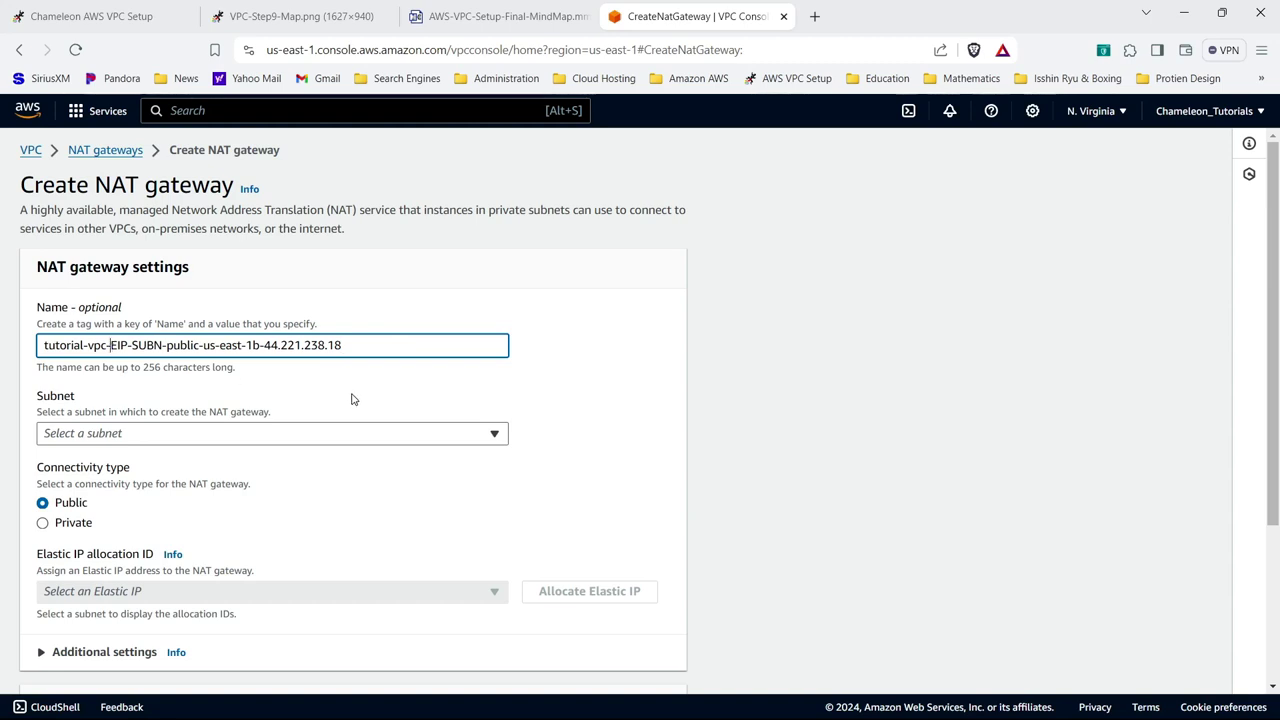
{"action": "type", "text": "NAT"}
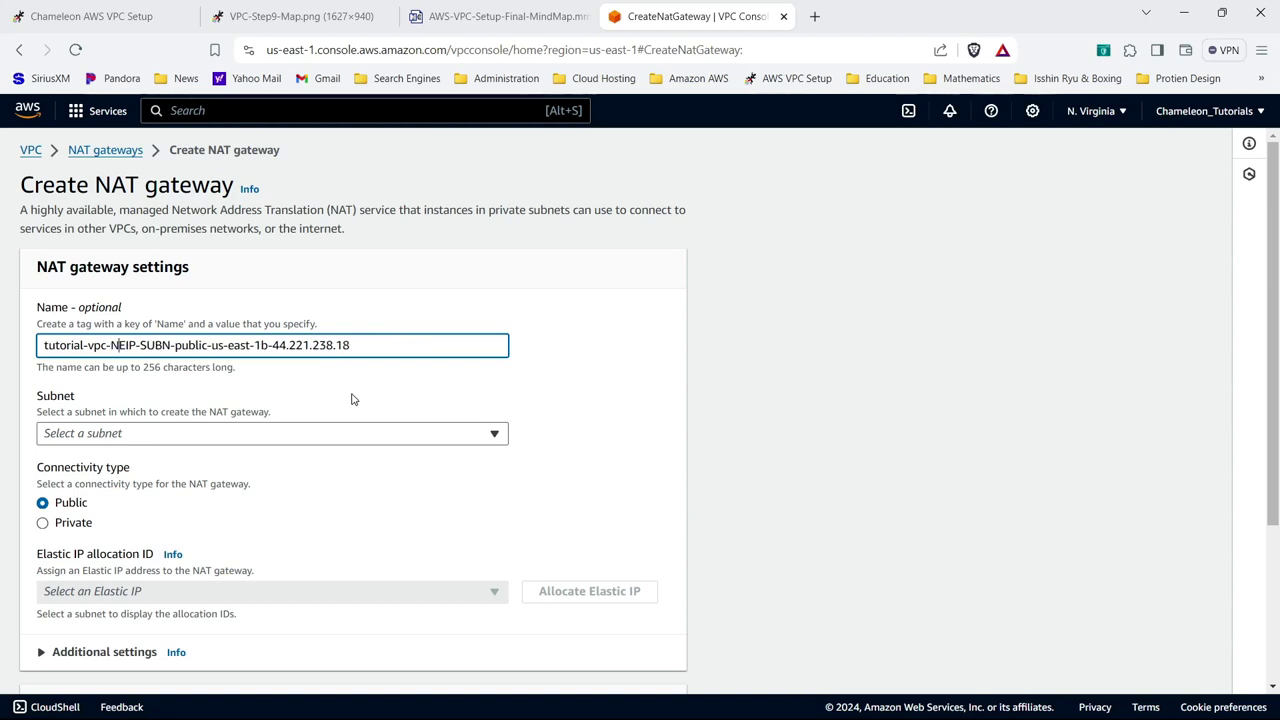
{"action": "type", "text": "G-"}
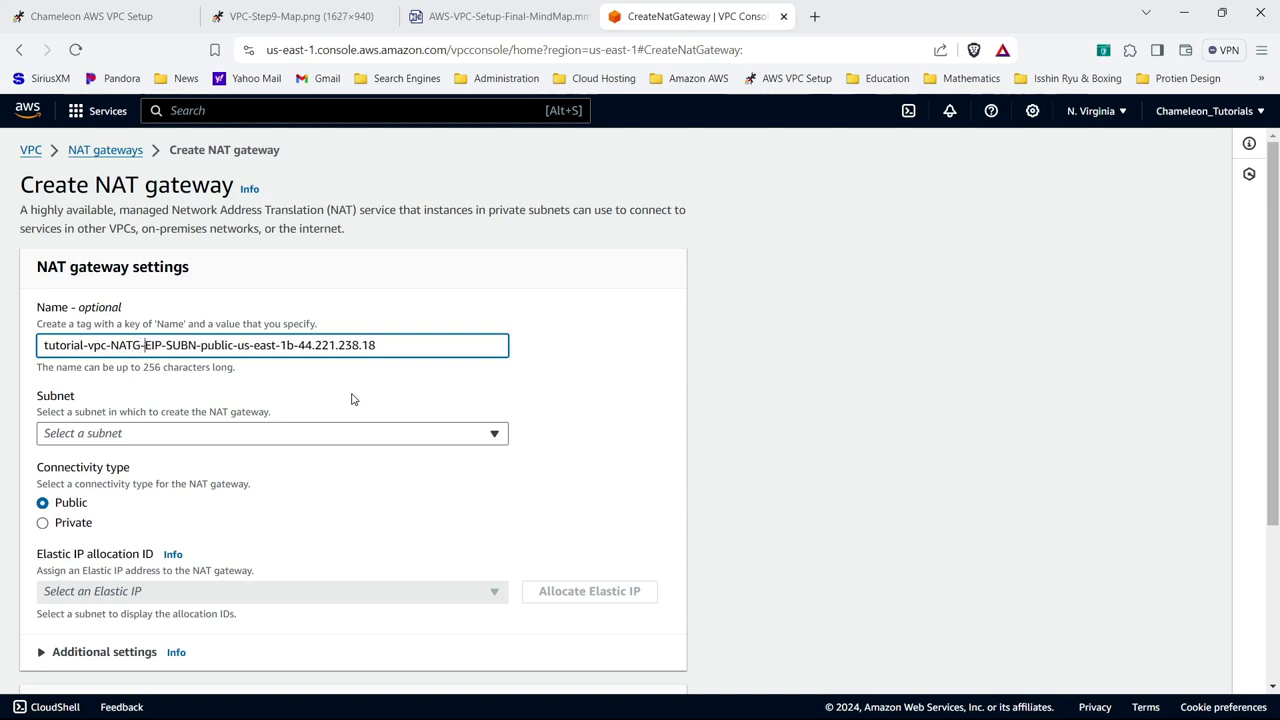
- Create the second public NAT gateway in subnet tutorial-vpc-SUBN-public-us-east-1b with the Elastic IP 44.221.238.18
{"action": "left_click", "coordinate": [405, 444]}
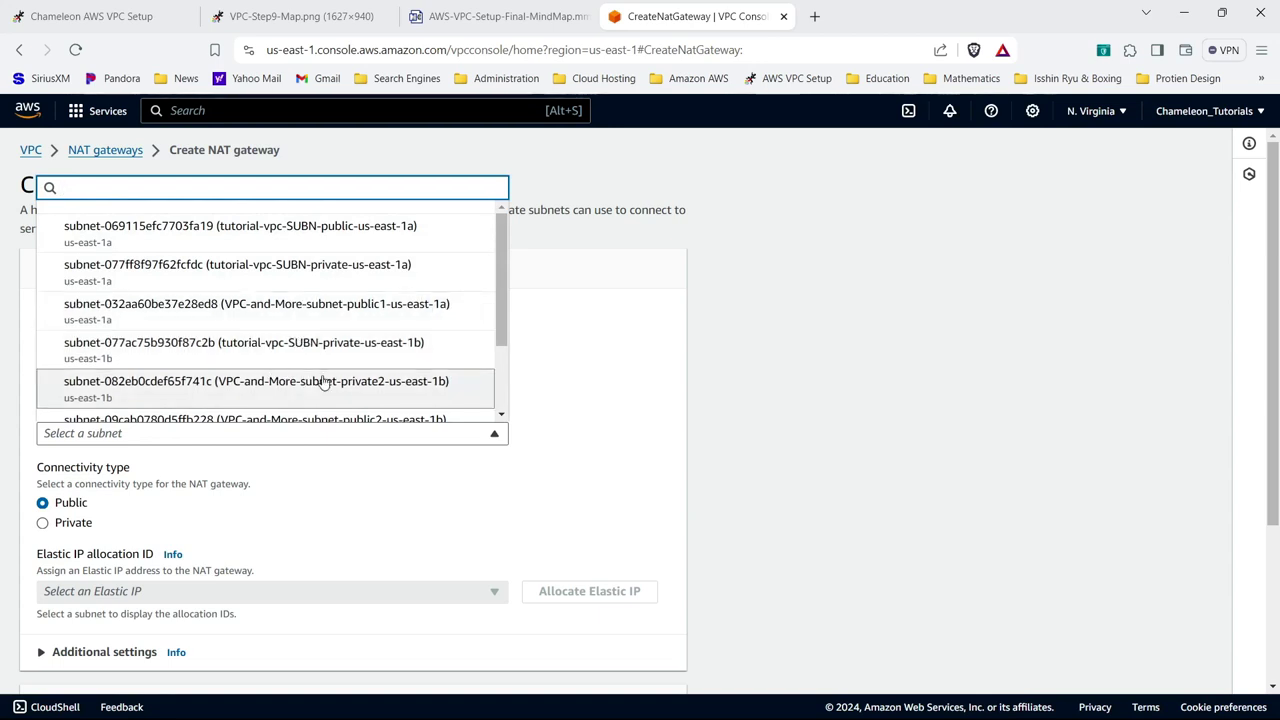
{"action": "left_click_drag", "start_coordinate": [505, 335], "coordinate": [505, 390]}
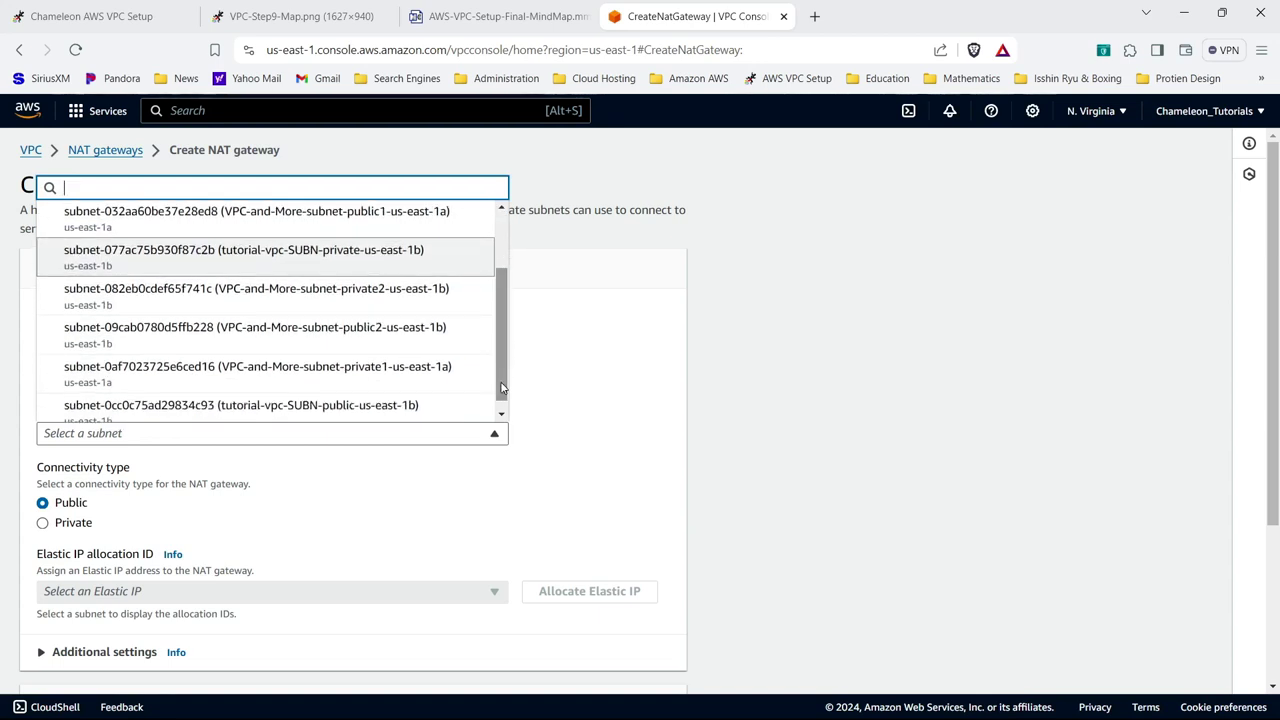
{"action": "left_click", "coordinate": [390, 411]}
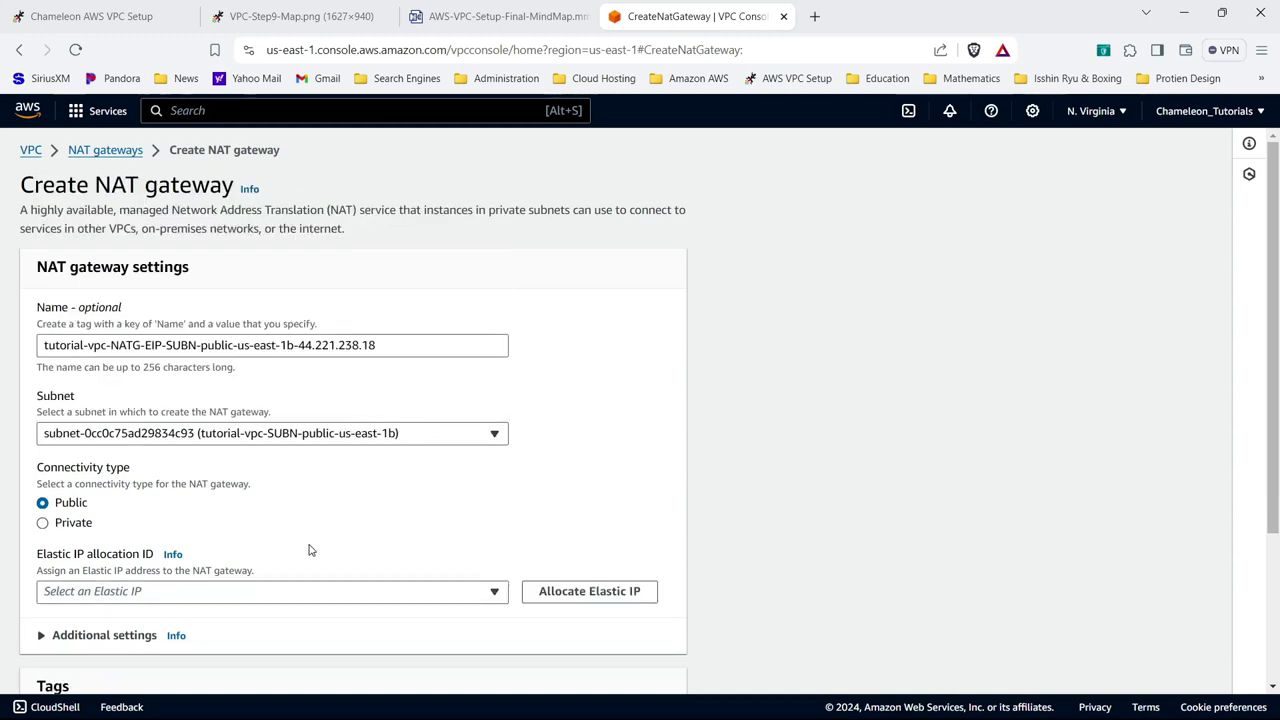
{"action": "left_click", "coordinate": [287, 596]}
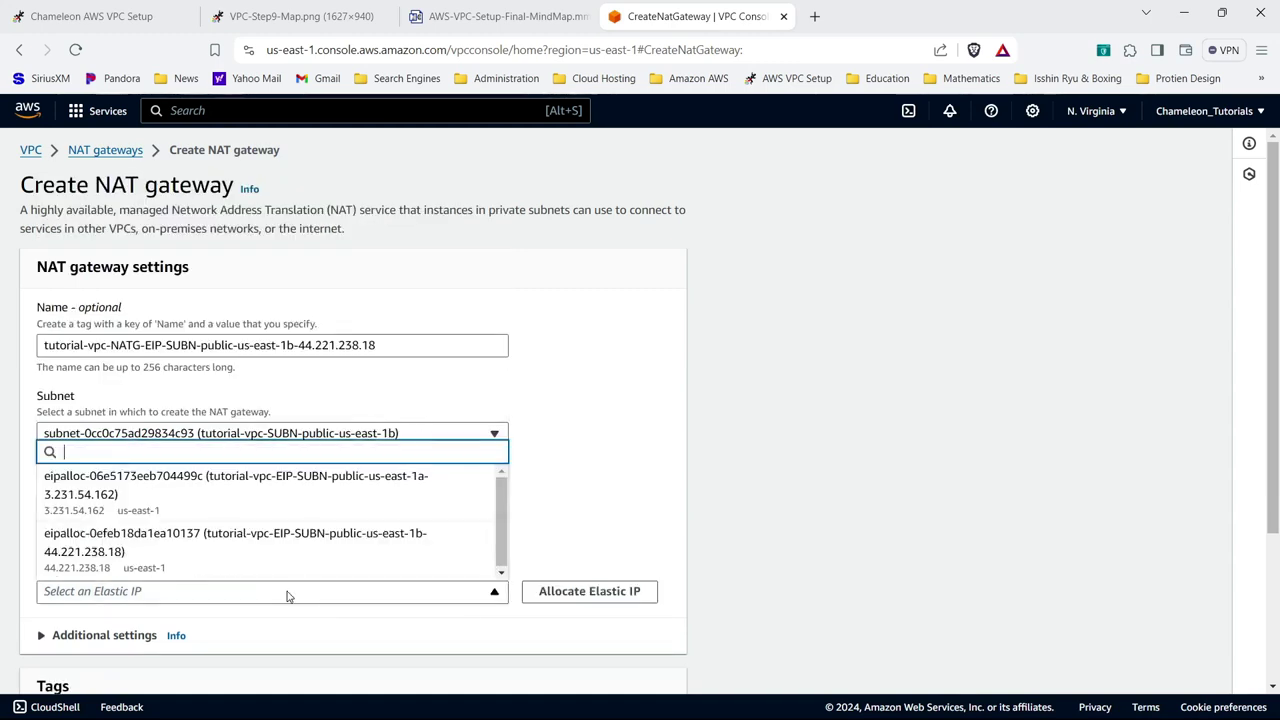
{"action": "left_click", "coordinate": [110, 550]}
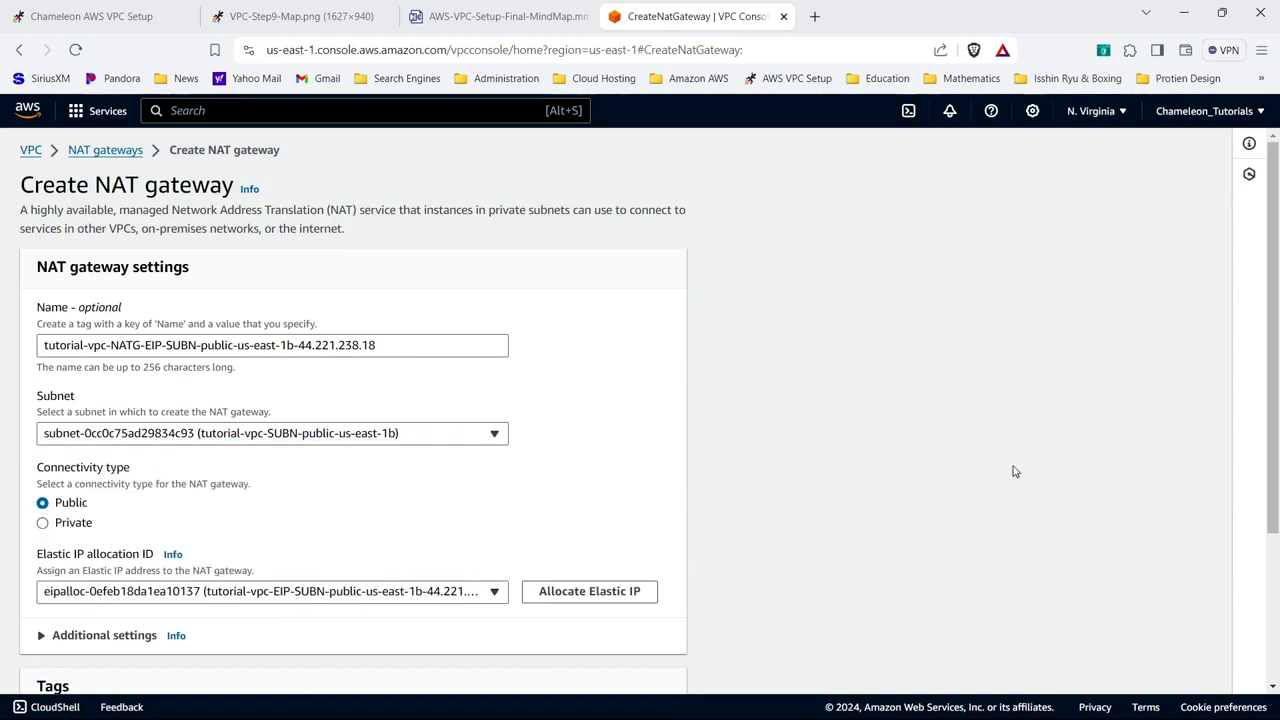
{"action": "scroll", "coordinate": [1015, 472], "scroll_direction": "down", "scroll_amount": 2}
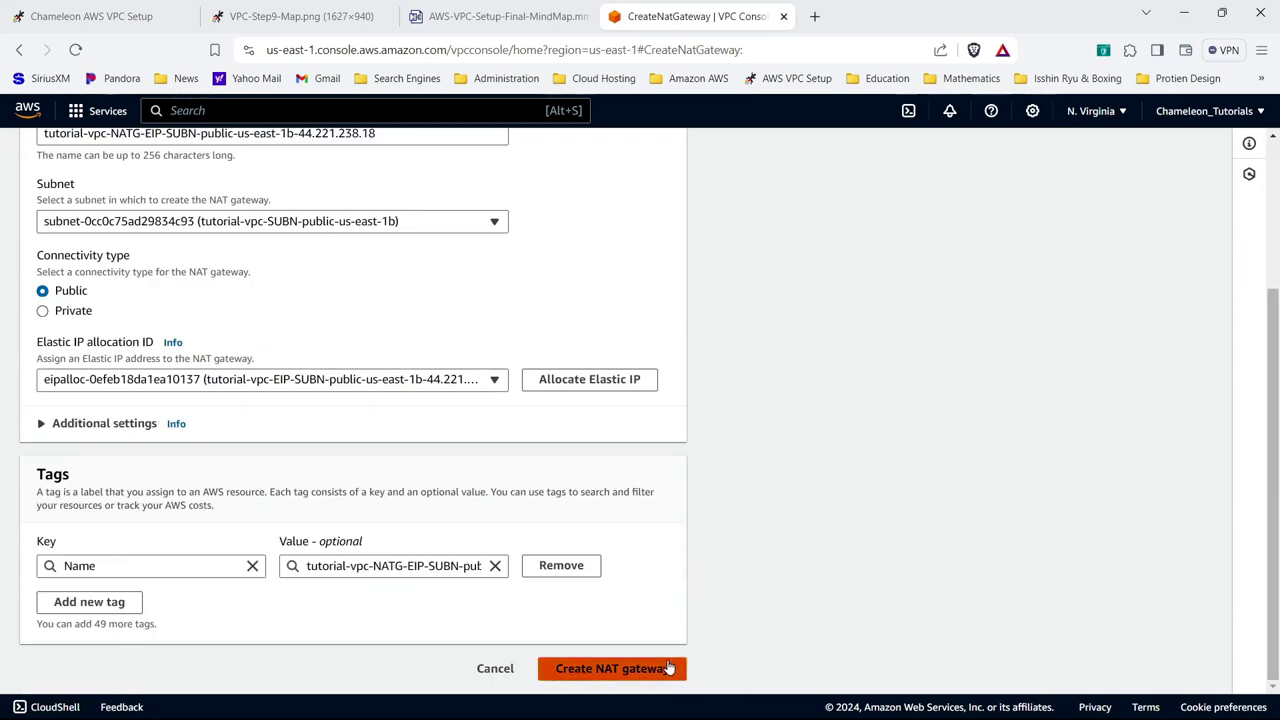
{"action": "left_click", "coordinate": [630, 668]}
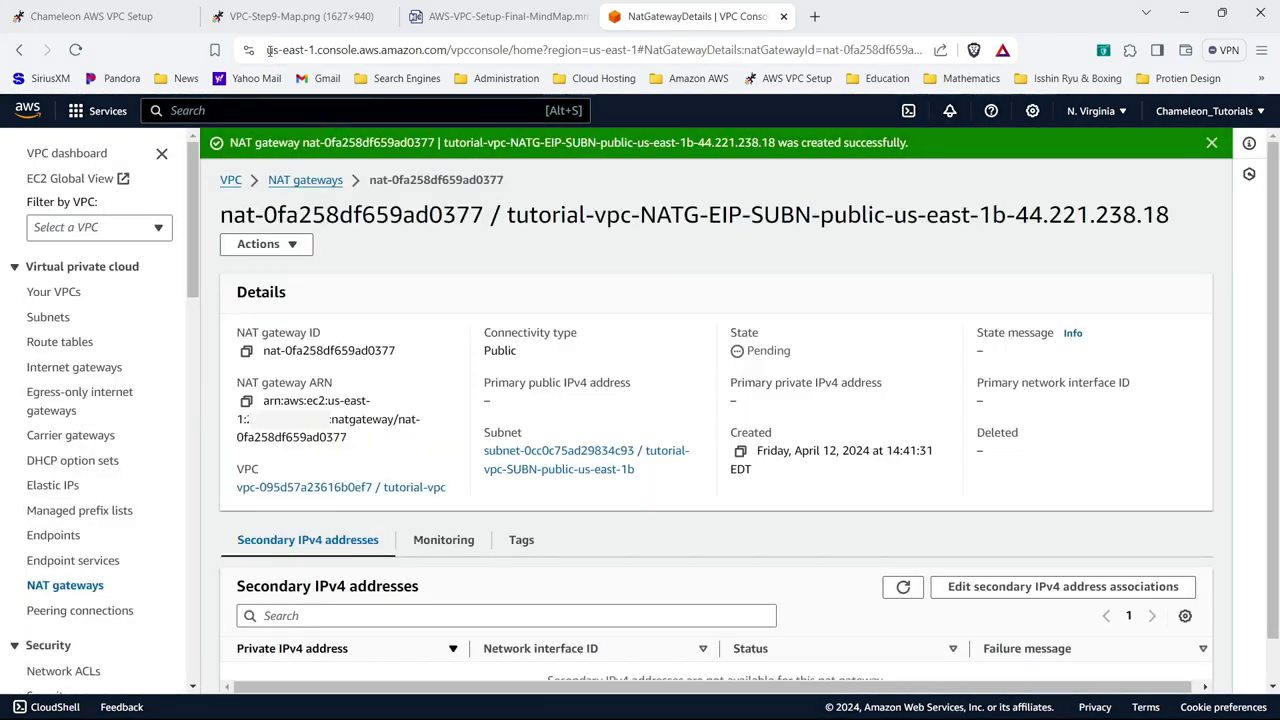
- Rename the first NAT gateway as tutorial-vpc-NATG-EIP-SUBN-public-us-east-1a-3.231.54.162 and reload the gateway list
{"action": "left_click", "coordinate": [318, 182]}
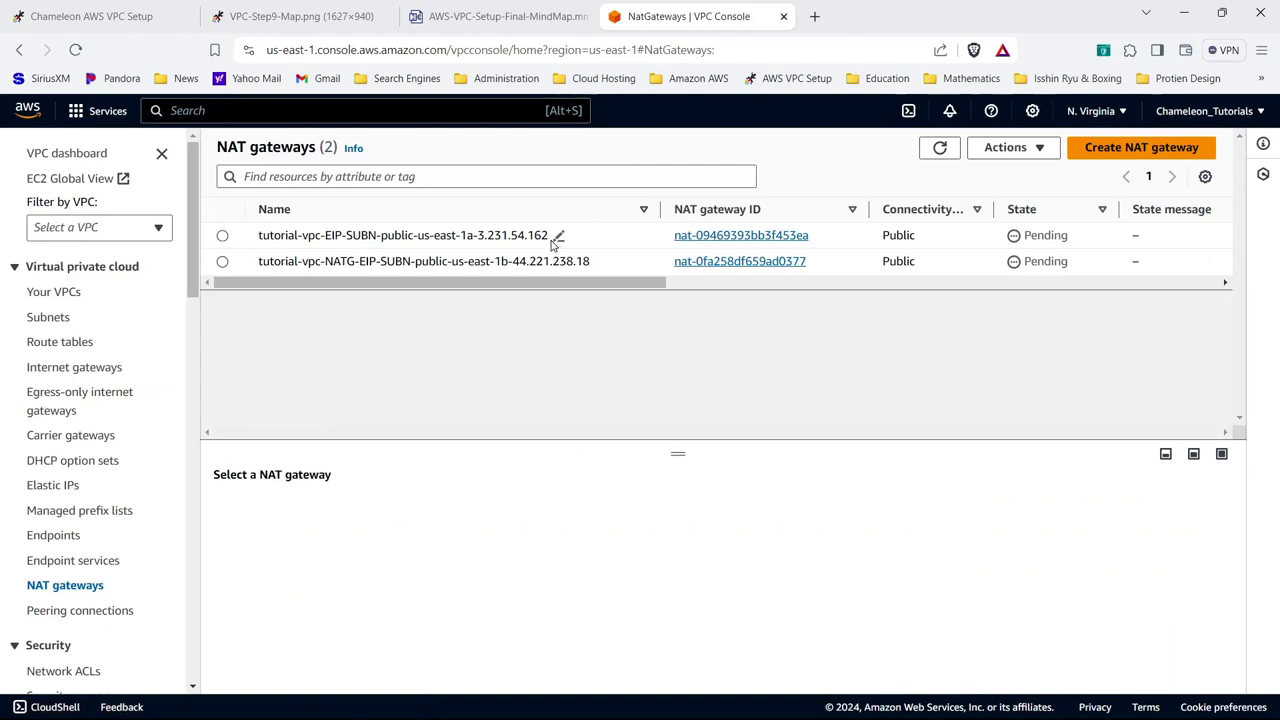
{"action": "left_click", "coordinate": [557, 238]}
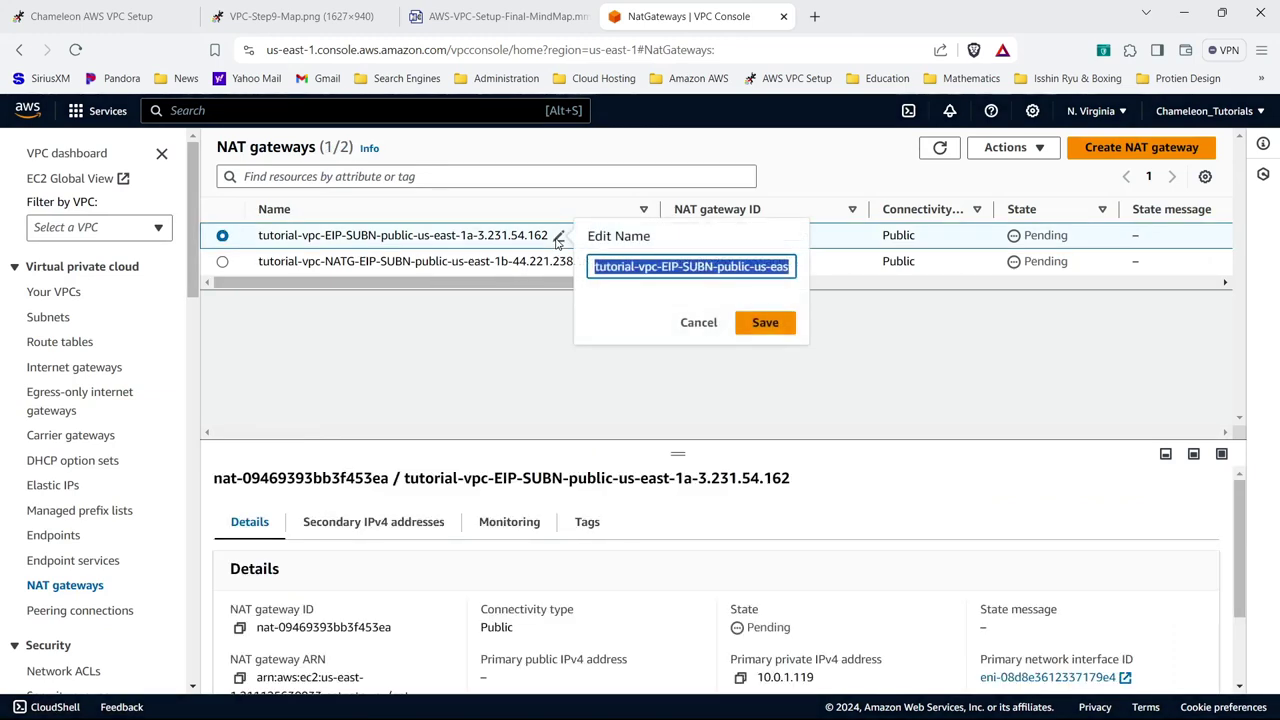
{"action": "left_click", "coordinate": [661, 266]}
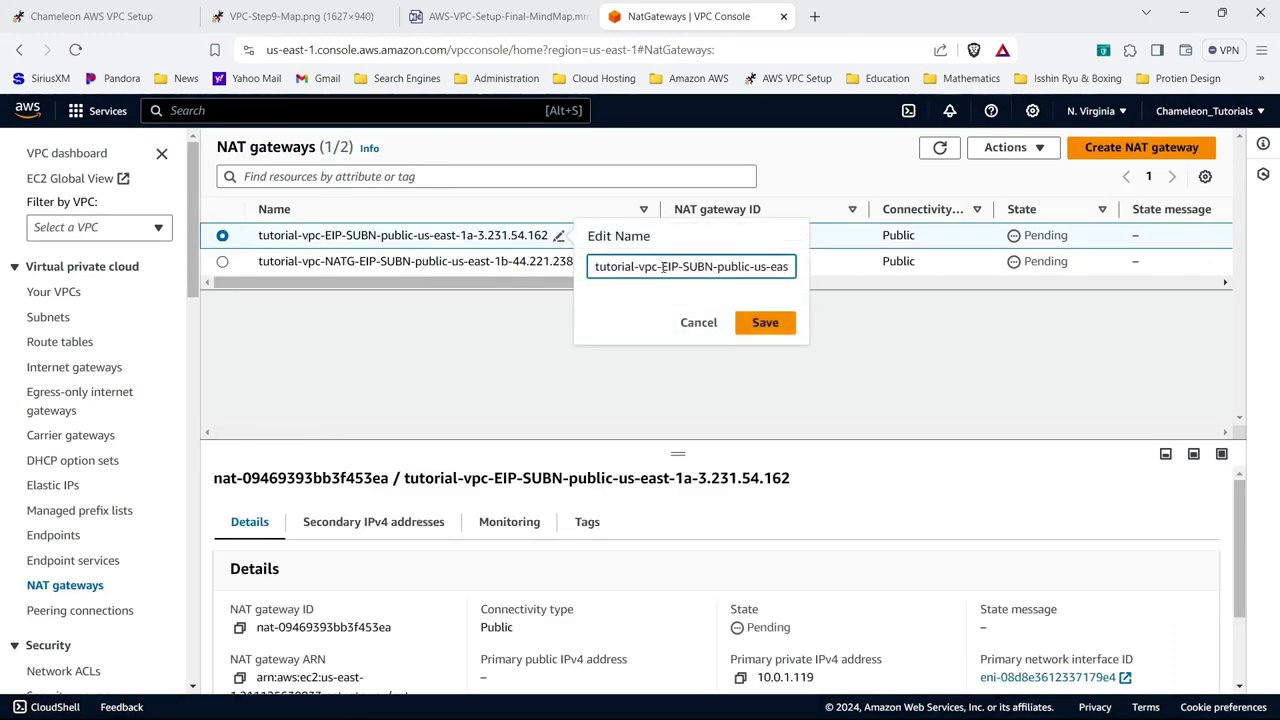
{"action": "type", "text": "NATG"}
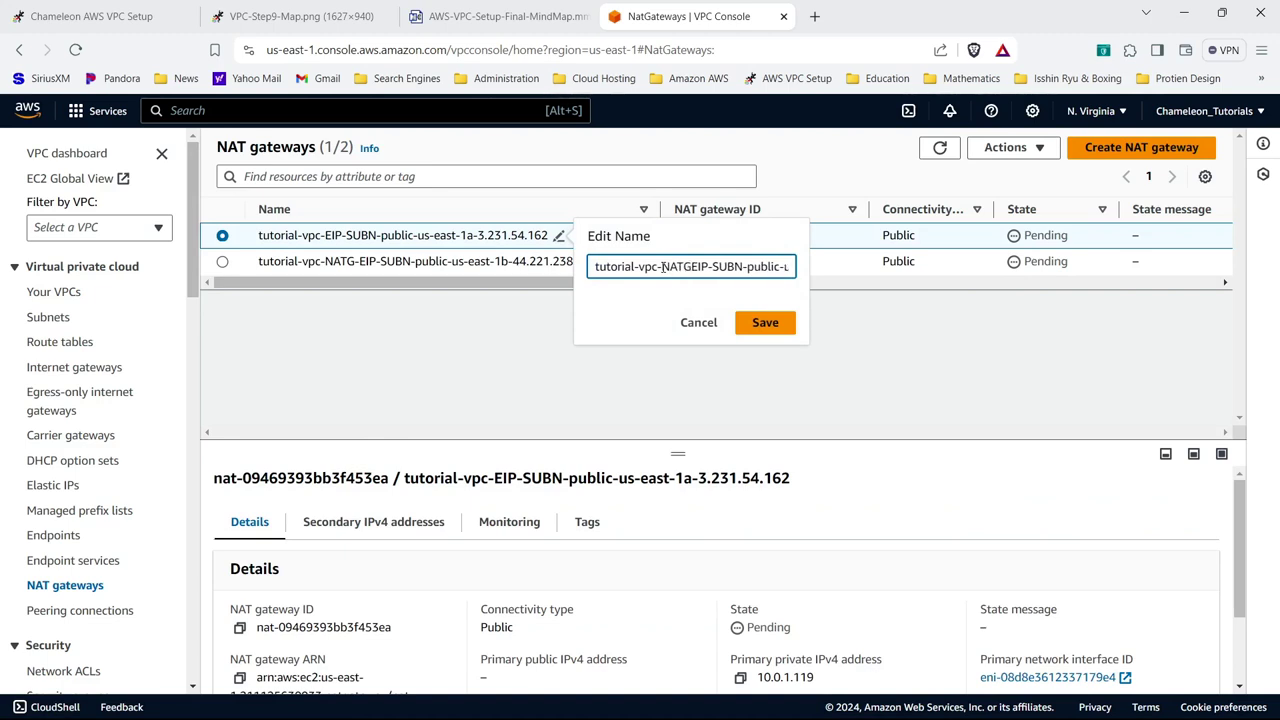
{"action": "type", "text": "-"}
{"action": "left_click", "coordinate": [767, 325]}
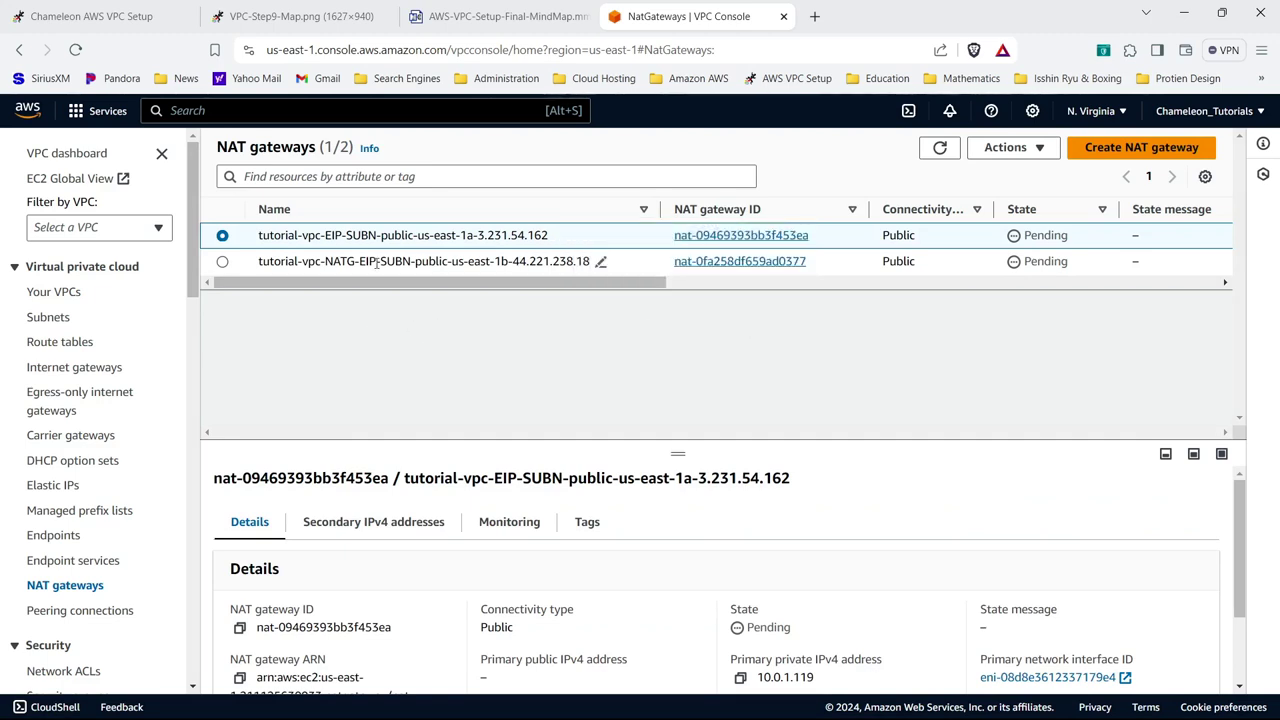
{"action": "left_click", "coordinate": [76, 50]}
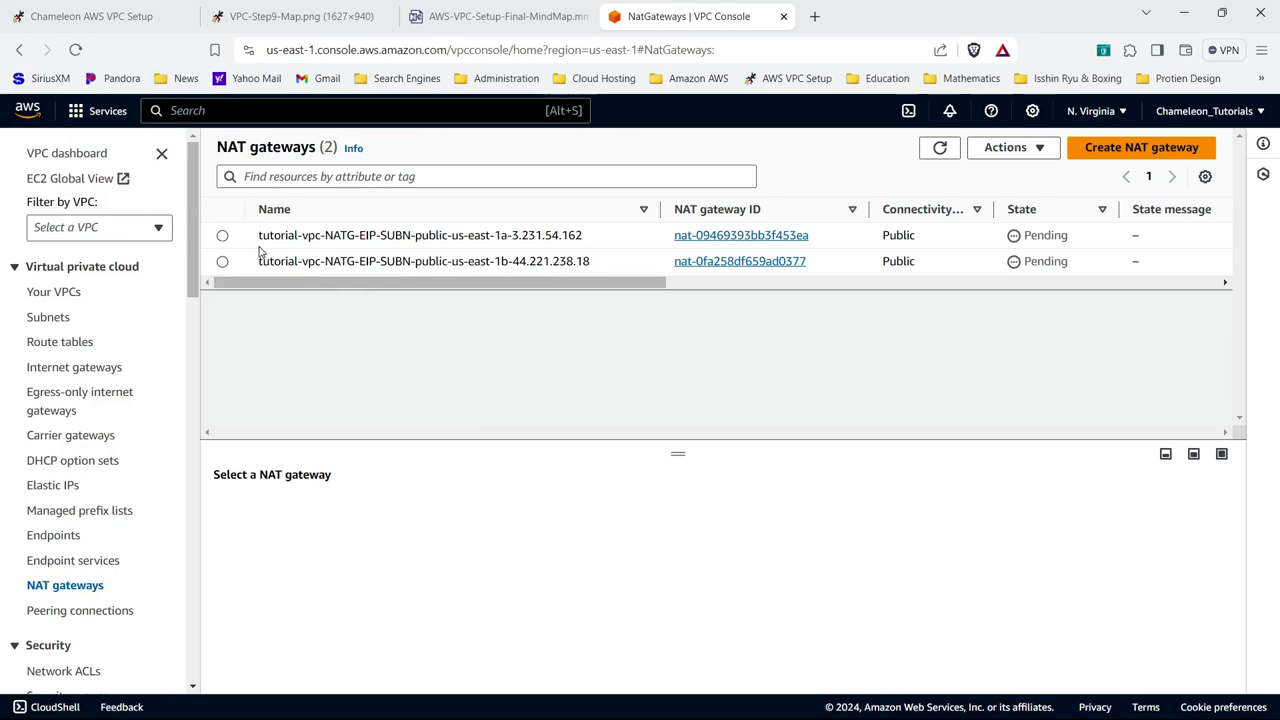
{"action": "double_click", "coordinate": [311, 235]}
{"action": "left_click_drag", "start_coordinate": [311, 235], "coordinate": [601, 237]}
{"action": "left_click", "coordinate": [406, 235]}
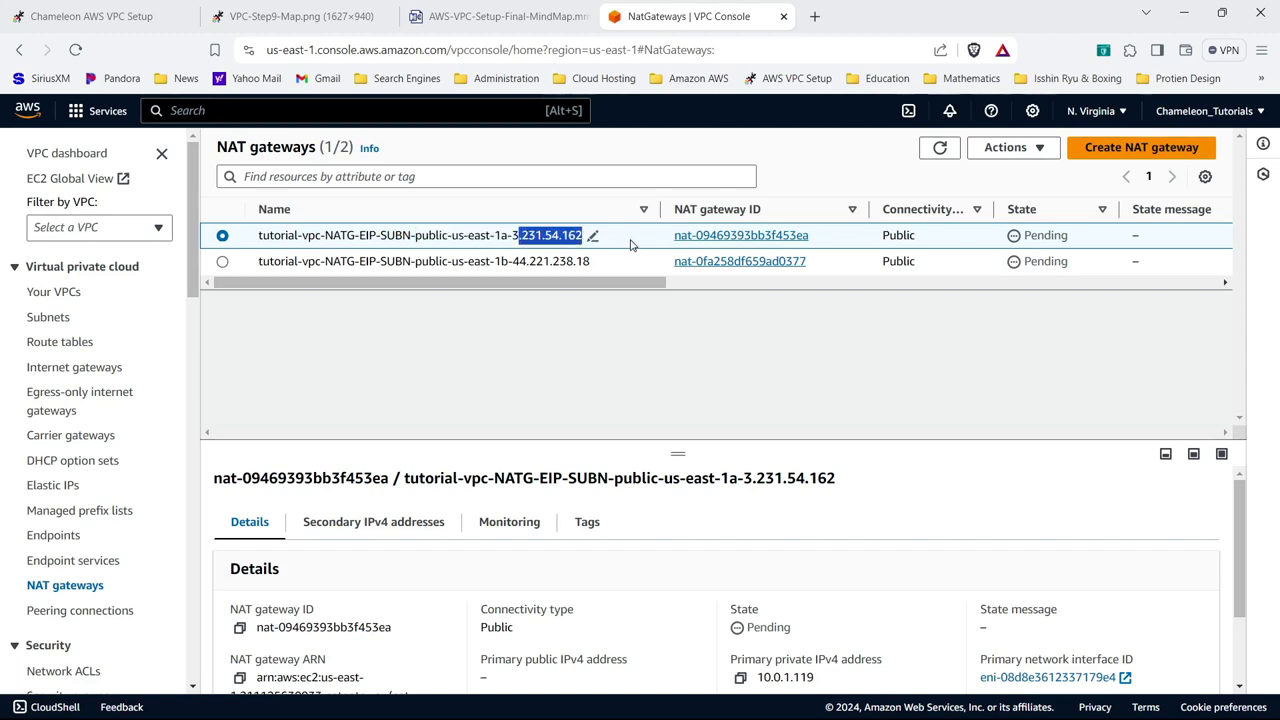
{"action": "left_click", "coordinate": [590, 240]}
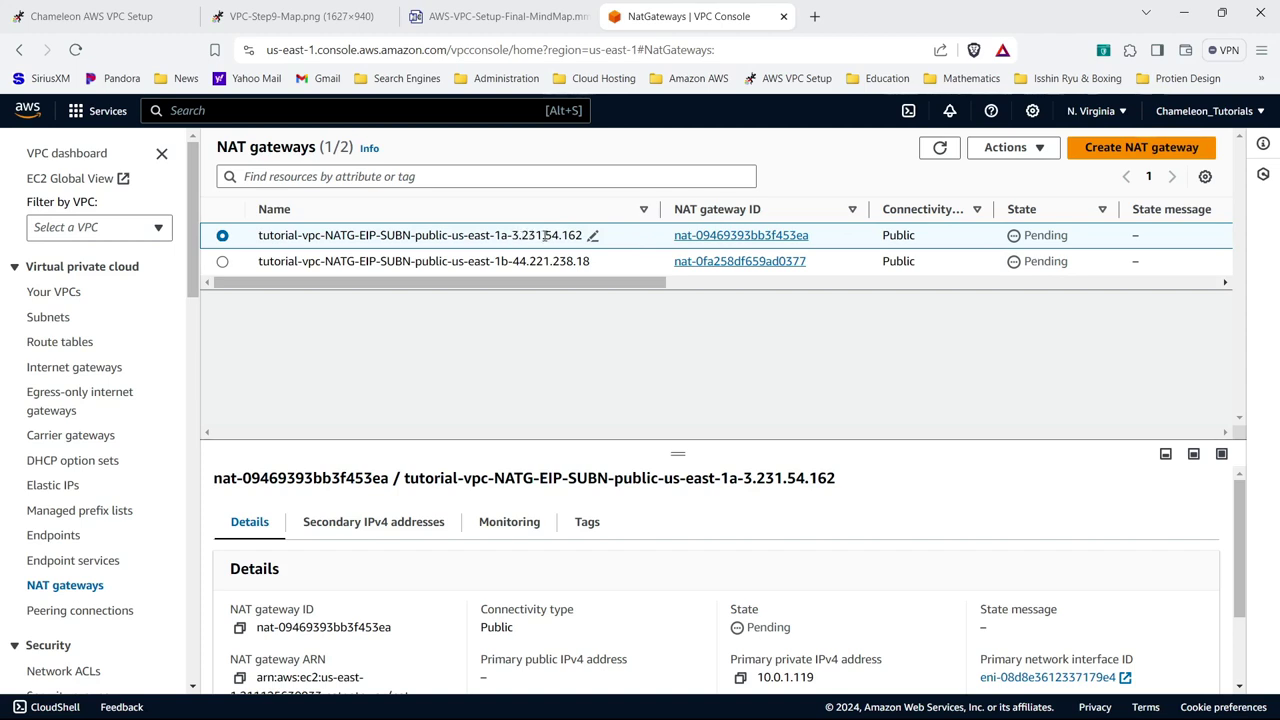
- Examine mind map section 8 on creating route tables and the VPC Step 9 diagram of routes, subnets and gateways
{"action": "left_click", "coordinate": [485, 16]}
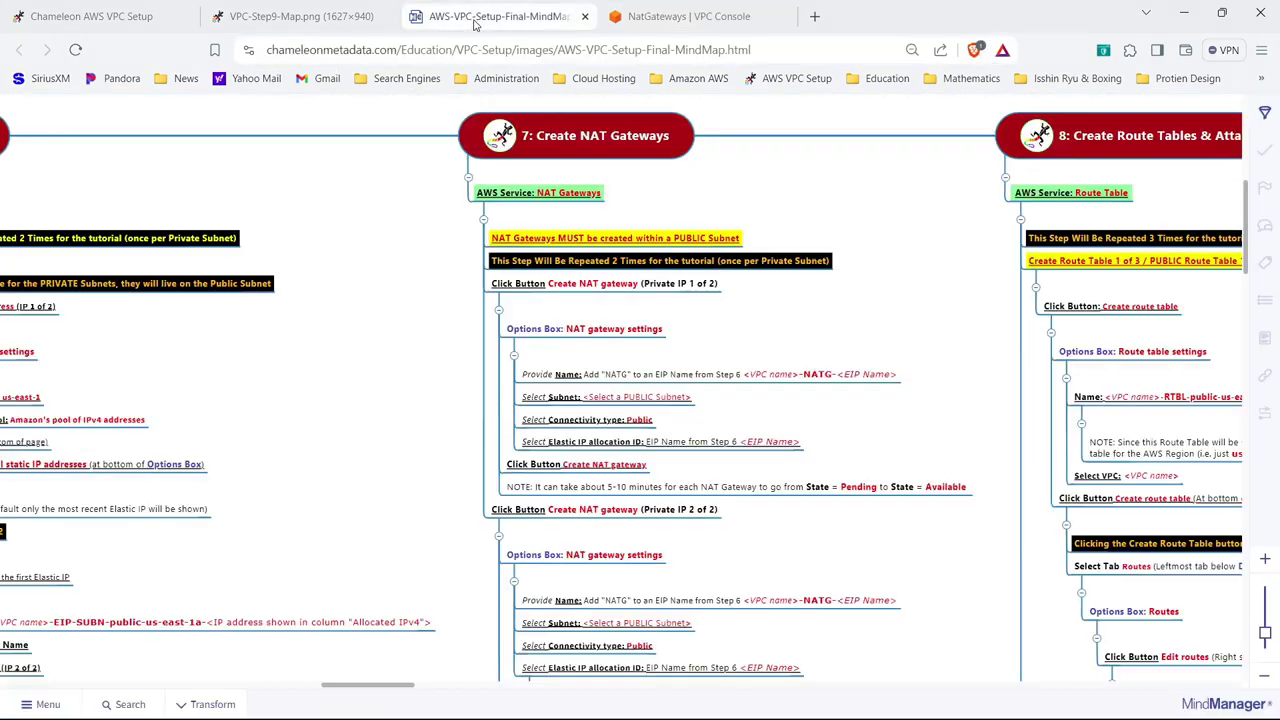
{"action": "scroll", "coordinate": [668, 362], "scroll_direction": "down", "scroll_amount": 5}
{"action": "scroll", "coordinate": [700, 430], "scroll_direction": "up", "scroll_amount": 5}
{"action": "scroll", "coordinate": [740, 500], "scroll_direction": "right", "scroll_amount": 10}
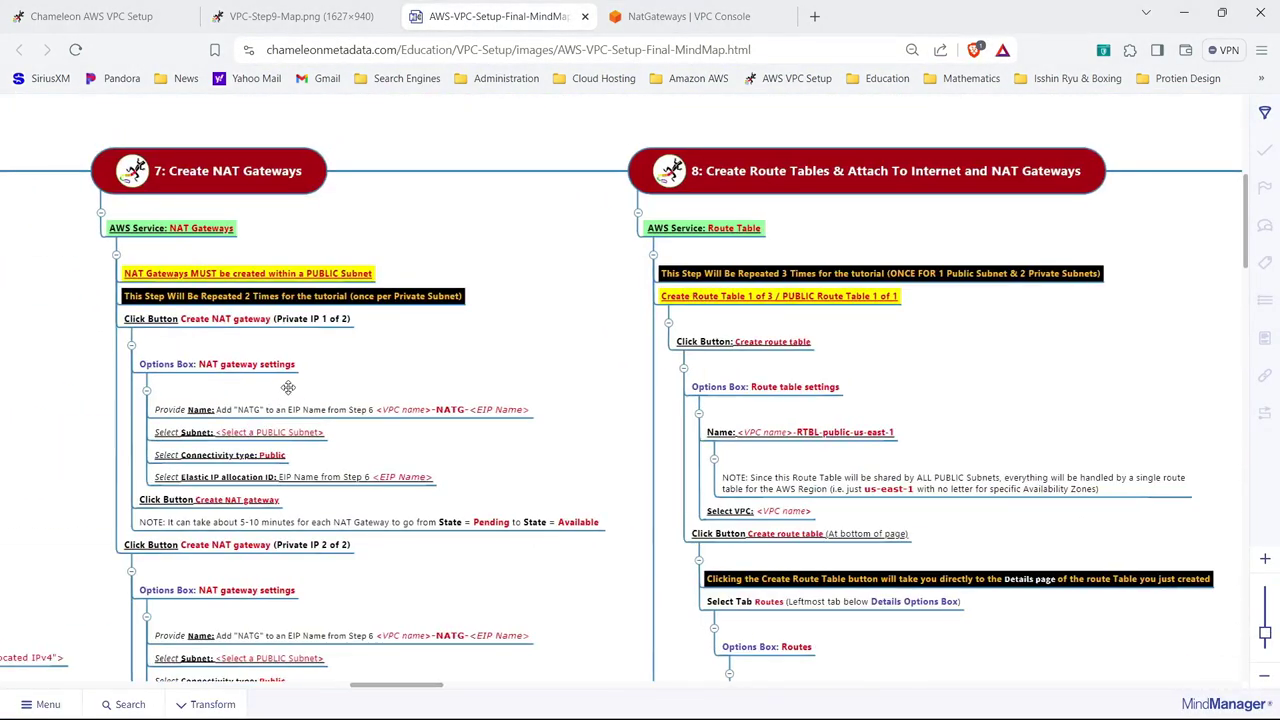
{"action": "scroll", "coordinate": [797, 614], "scroll_direction": "down", "scroll_amount": 2}
{"action": "scroll", "coordinate": [797, 614], "scroll_direction": "right", "scroll_amount": 2}
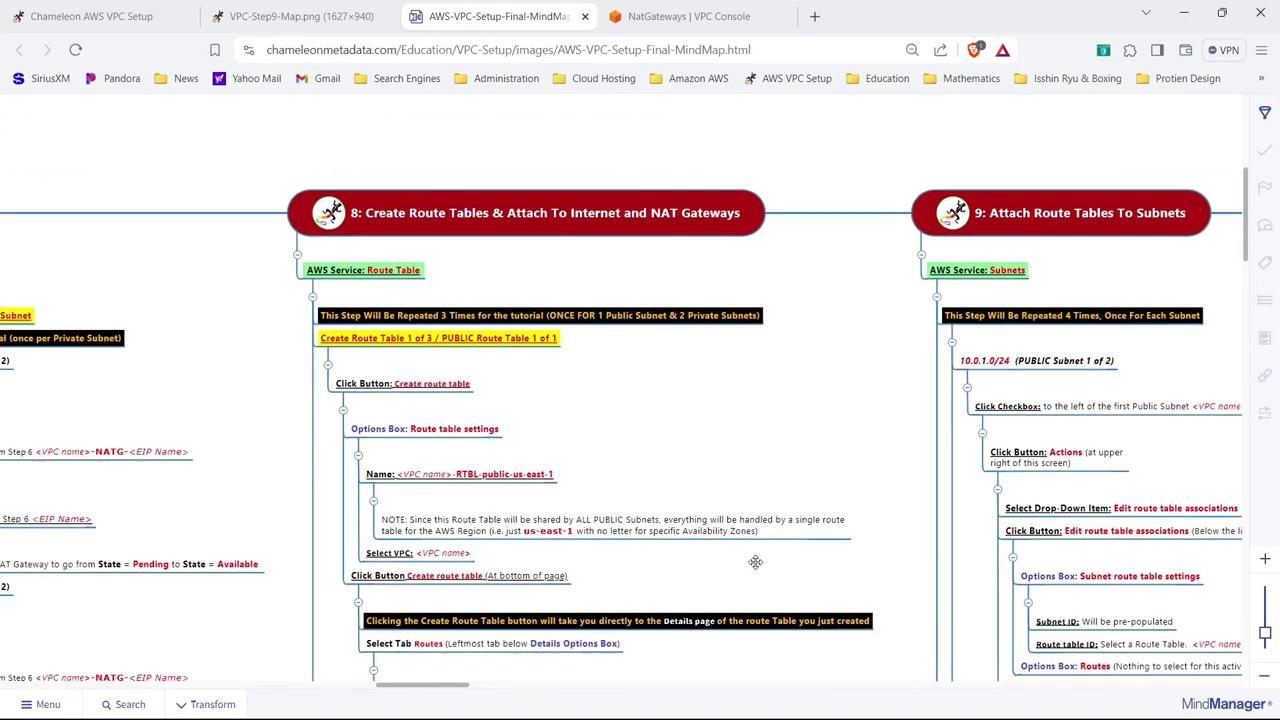
{"action": "left_click", "coordinate": [329, 20]}
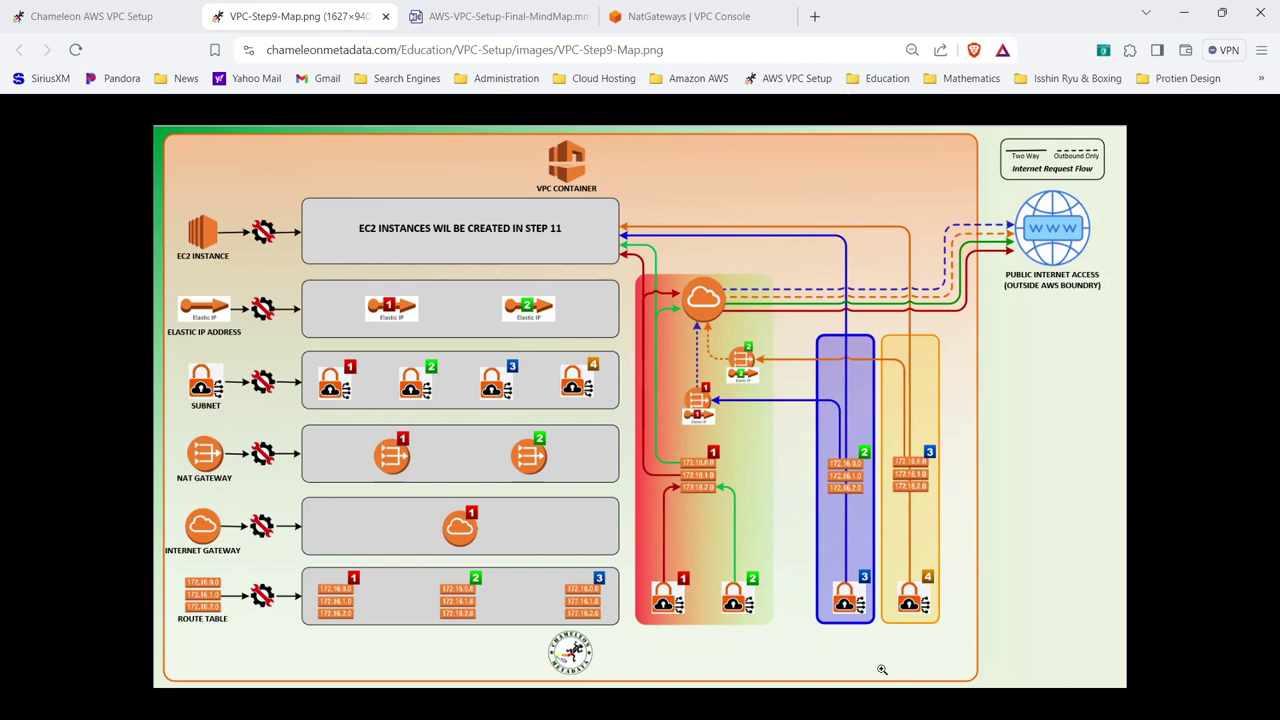
{"action": "left_click", "coordinate": [512, 18]}
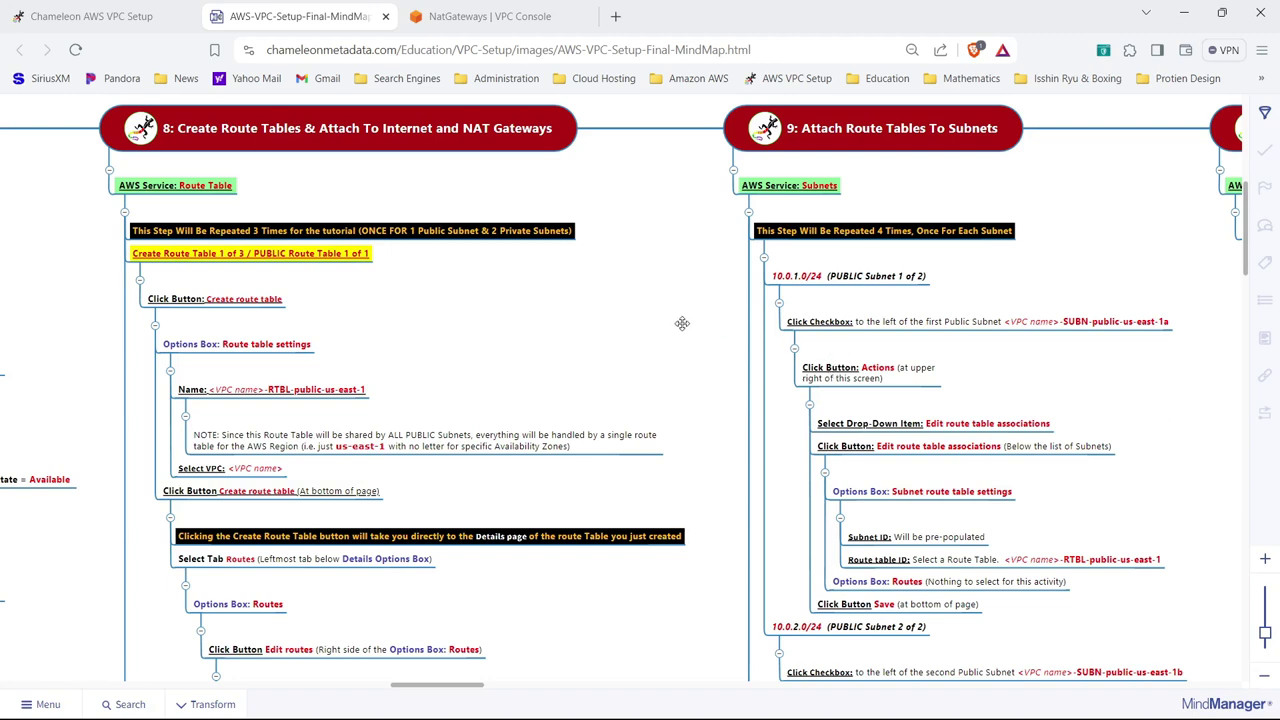
{"action": "left_click", "coordinate": [127, 20]}
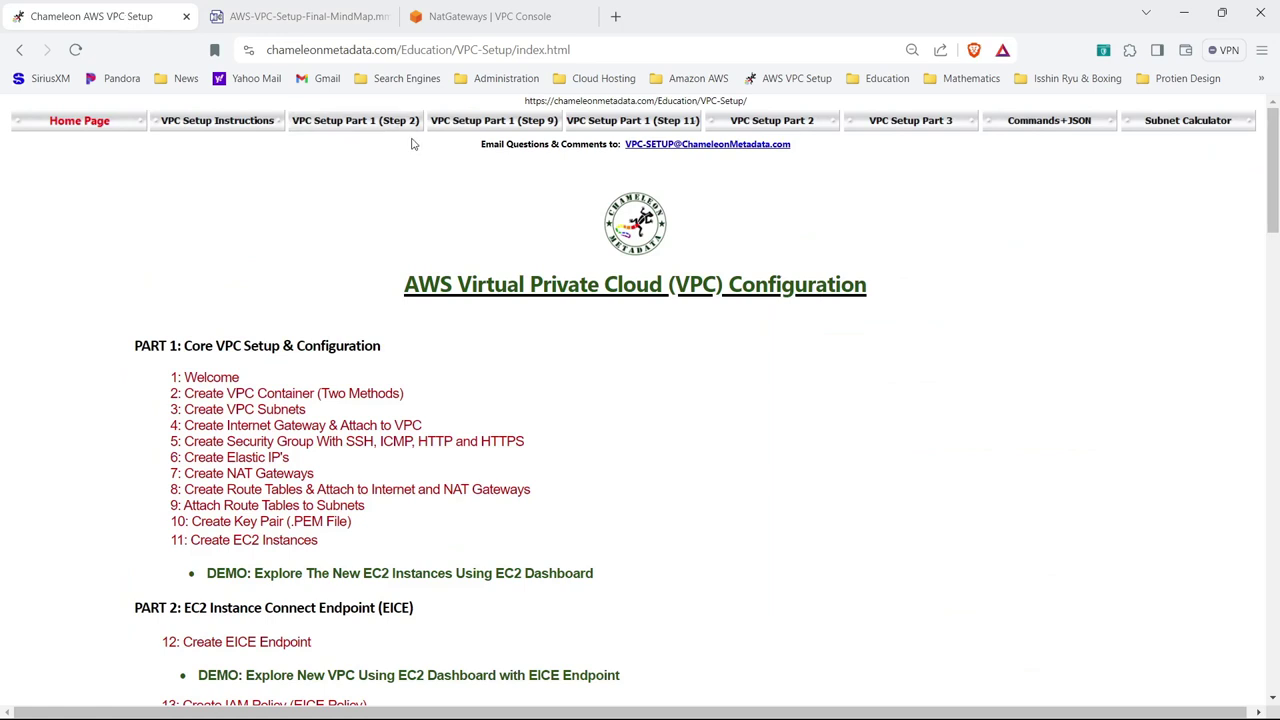
{"action": "left_click", "coordinate": [499, 124]}
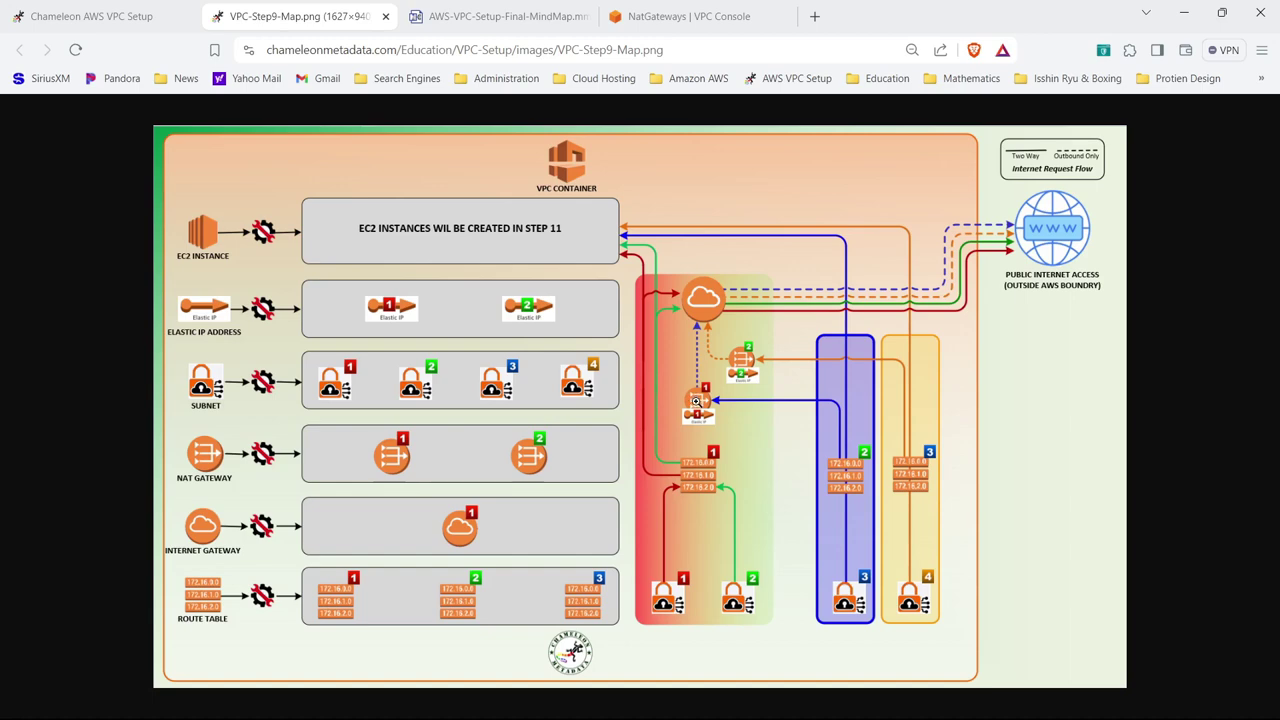
- Open the route tables list in the VPC console and check which VPC each unnamed route table belongs to
{"action": "left_click", "coordinate": [747, 14]}
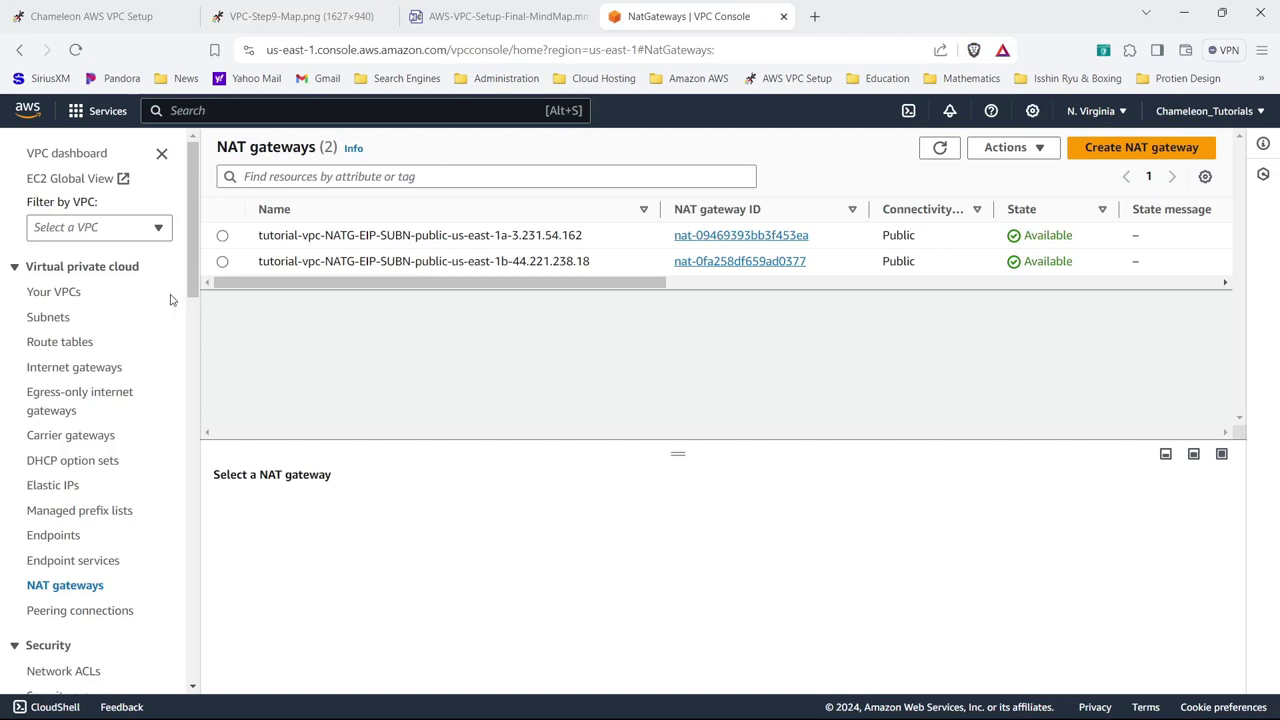
{"action": "left_click", "coordinate": [40, 342]}
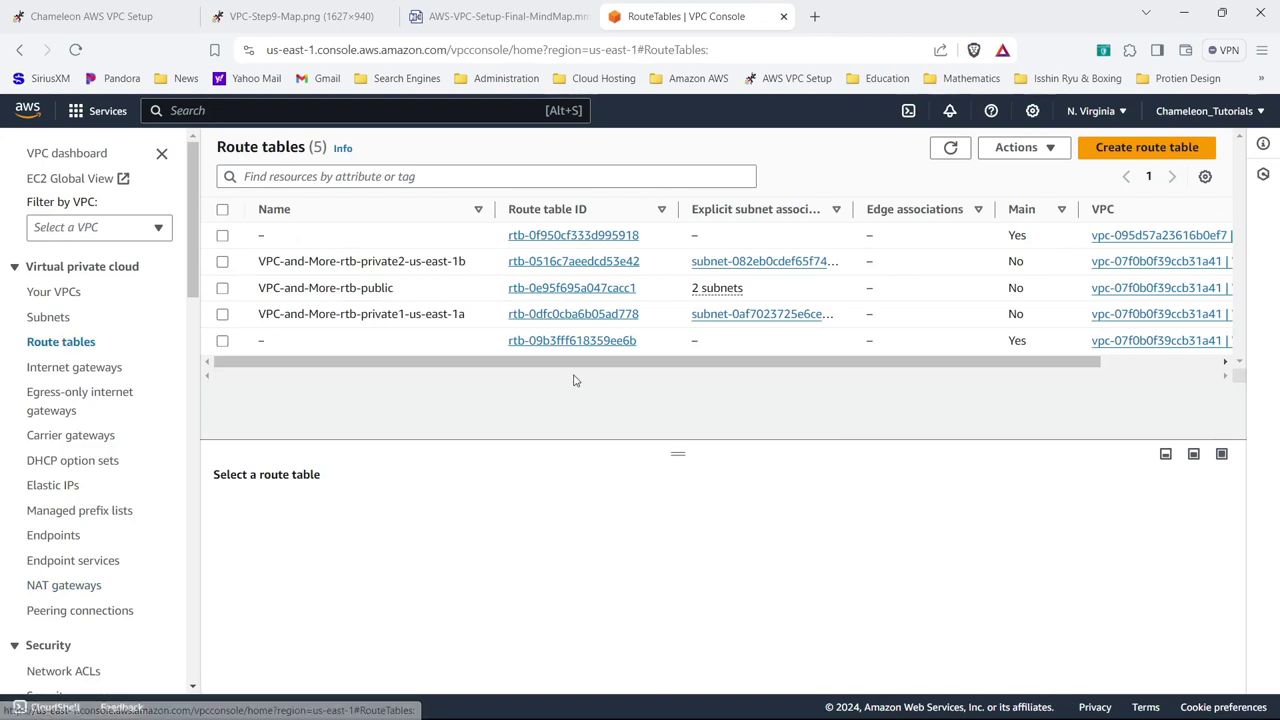
{"action": "left_click_drag", "start_coordinate": [557, 364], "coordinate": [660, 374]}
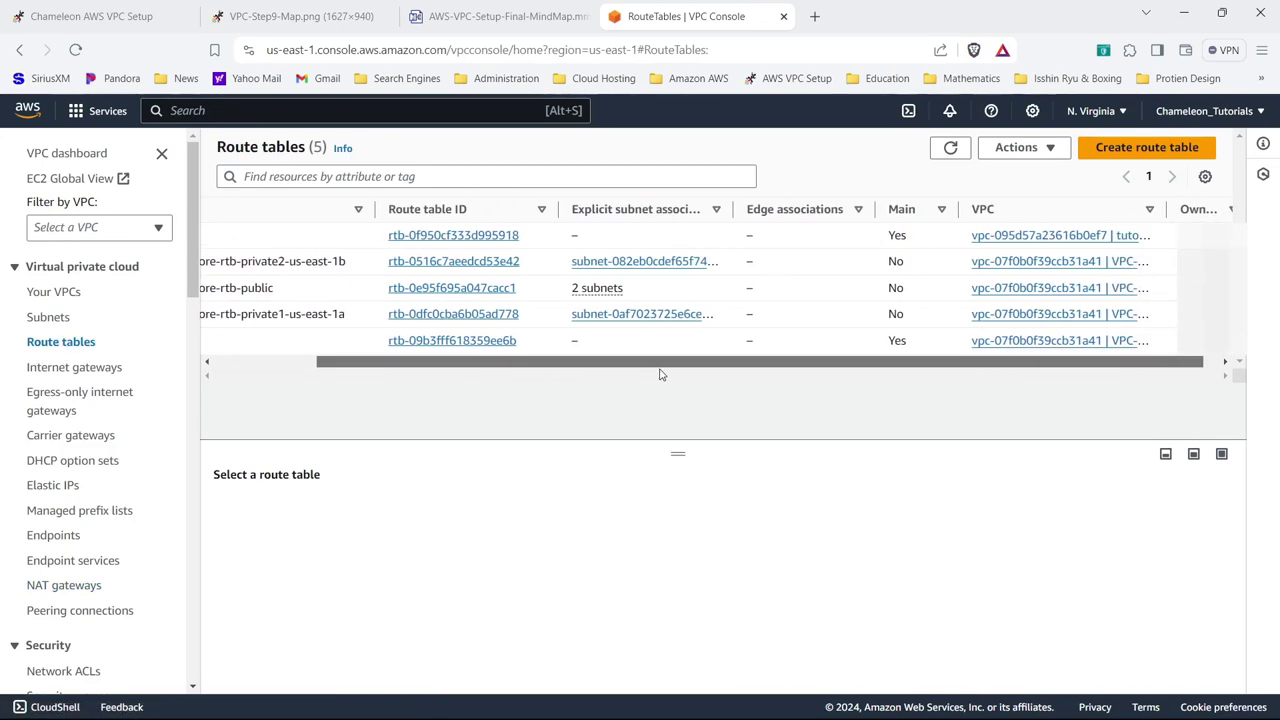
{"action": "mouse_move", "coordinate": [654, 374]}
{"action": "left_mouse_down"}
{"action": "mouse_move", "coordinate": [537, 380]}
{"action": "mouse_move", "coordinate": [663, 369]}
{"action": "left_mouse_up"}
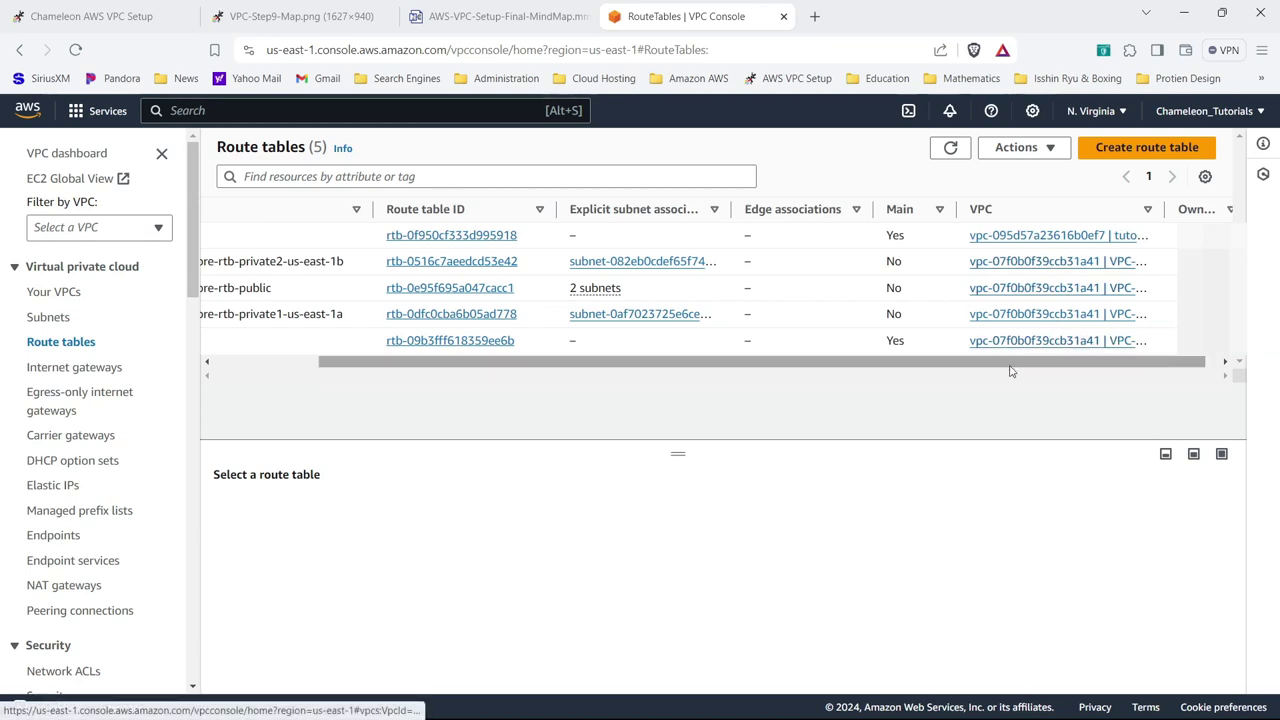
{"action": "left_click_drag", "start_coordinate": [1016, 365], "coordinate": [808, 368]}
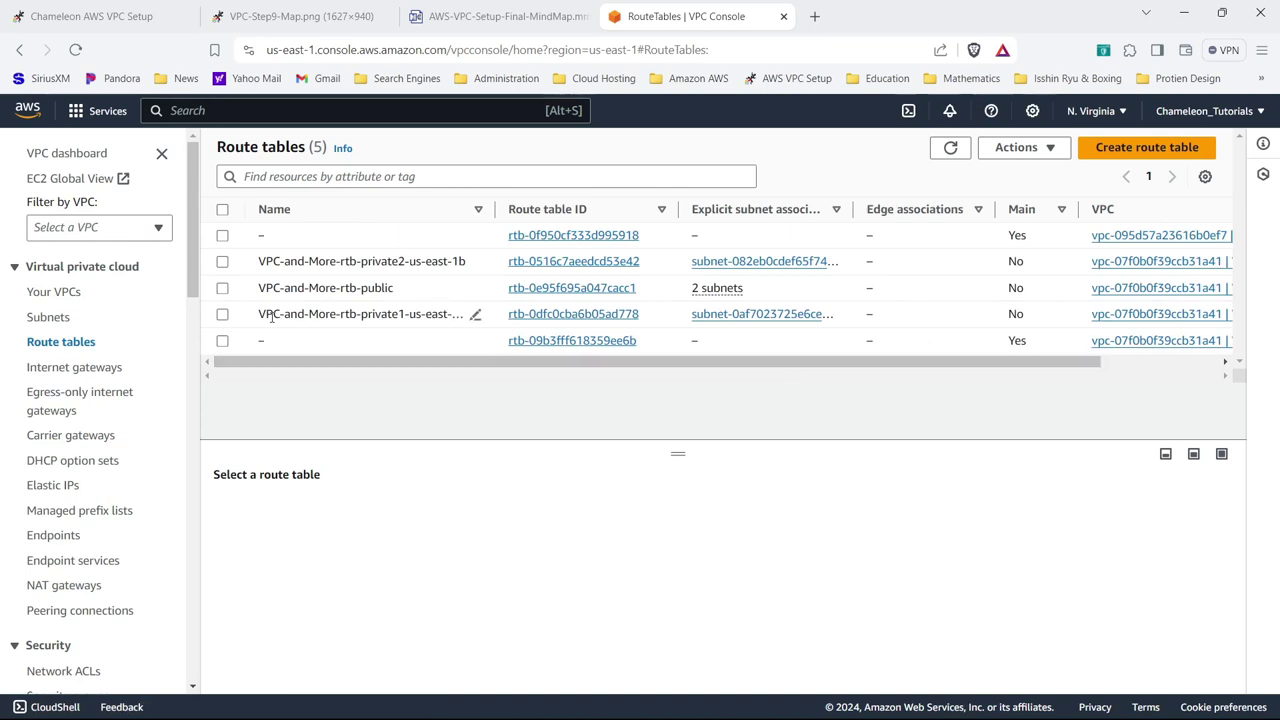
- Name the unnamed main route table of the VPC-and-More VPC VPC-and-More-rtb-default, reusing the prefix copied from the private1 route table
{"action": "left_click_drag", "start_coordinate": [260, 314], "coordinate": [355, 320]}
{"action": "key", "text": "ctrl+c"}
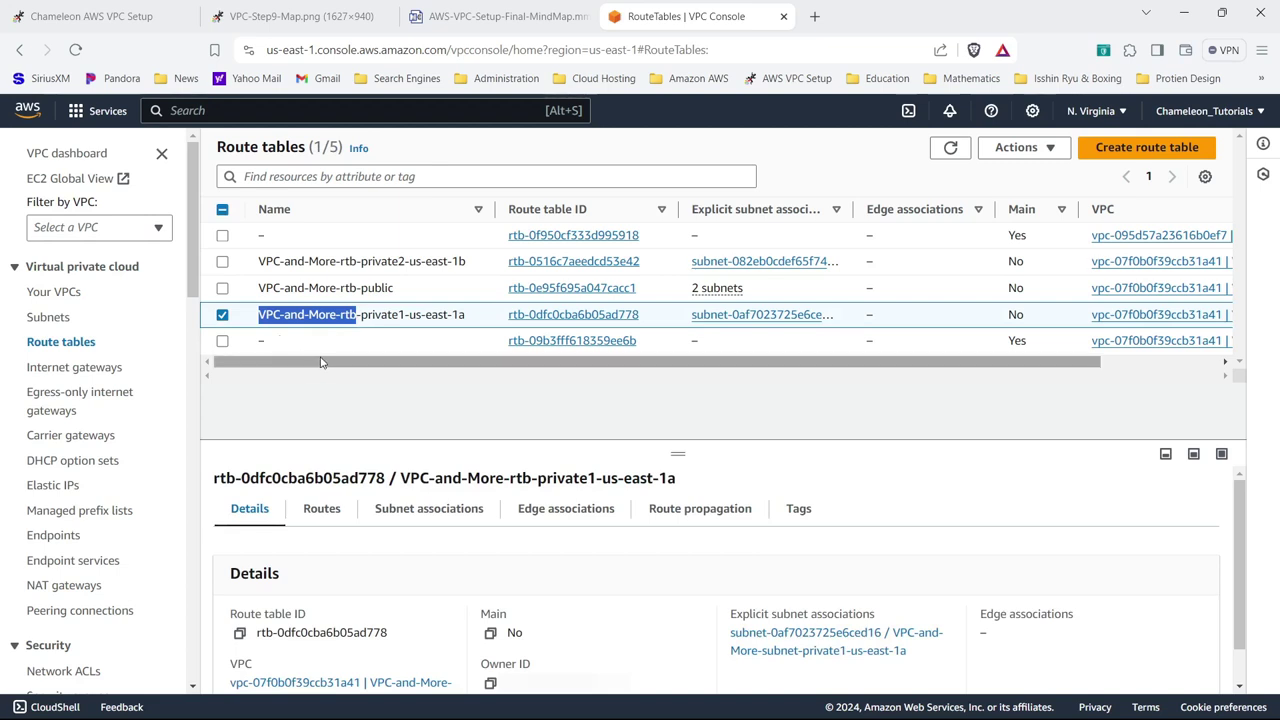
{"action": "left_click_drag", "start_coordinate": [320, 362], "coordinate": [336, 362]}
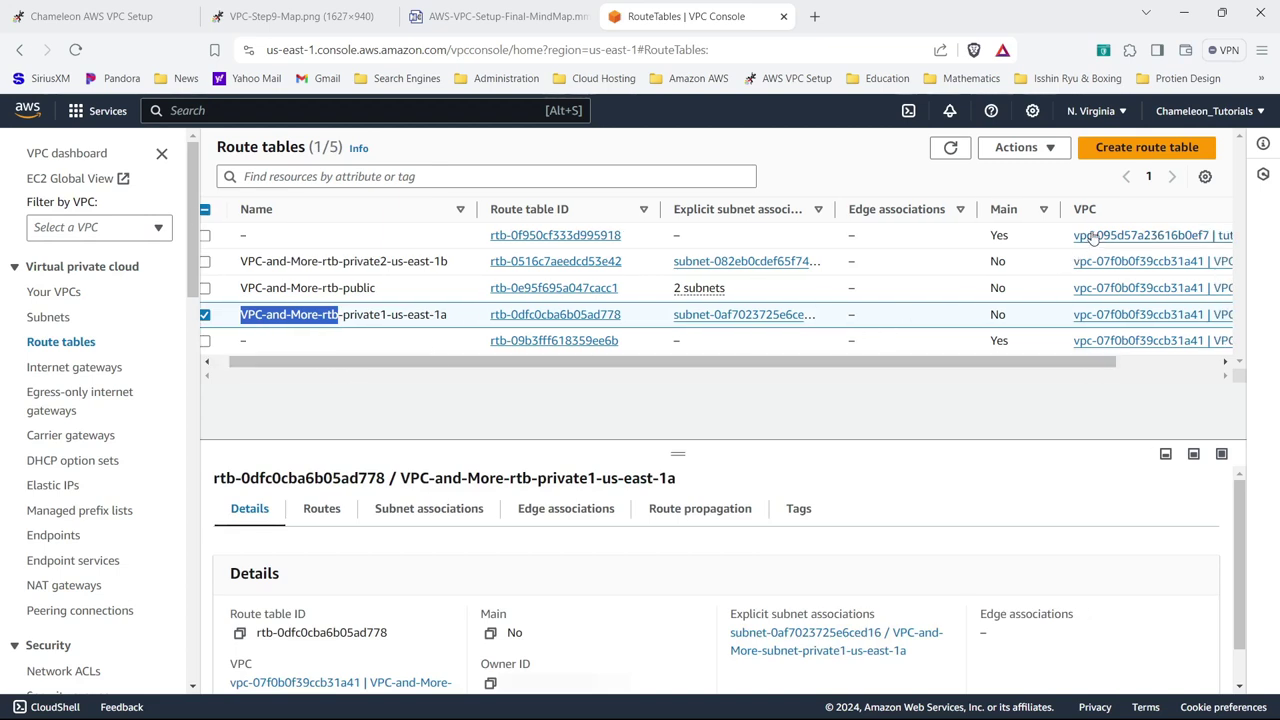
{"action": "left_click", "coordinate": [257, 343]}
{"action": "key", "text": "ctrl+v"}
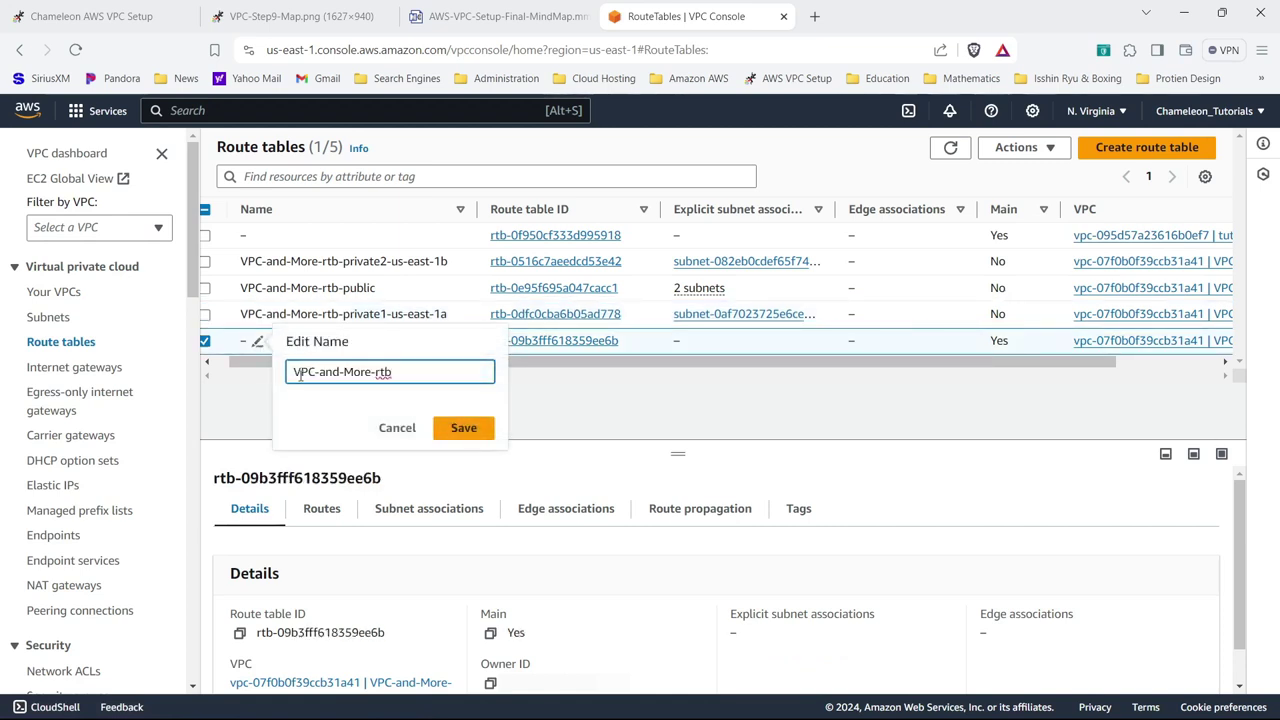
{"action": "type", "text": "-default"}
{"action": "left_click", "coordinate": [442, 431]}
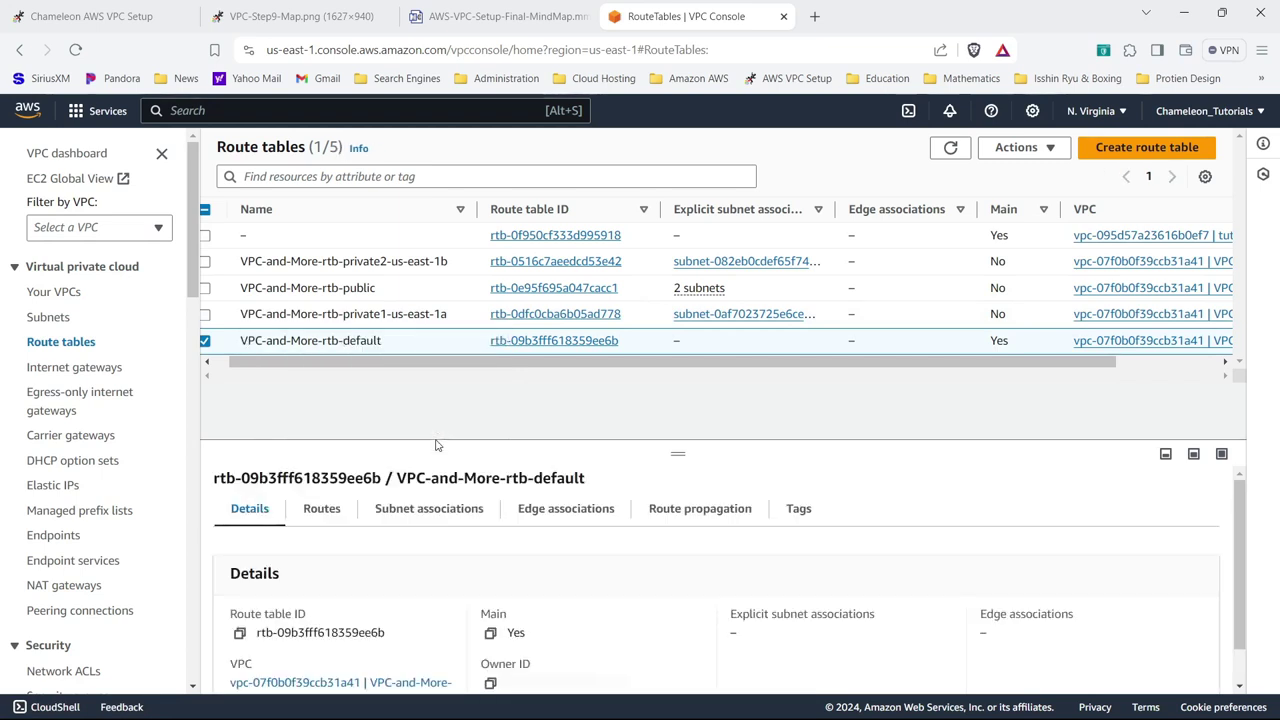
- Name the main route table of tutorial-vpc tutorial-vpc-RTBL-default and sort the route tables by name in descending order
{"action": "left_click", "coordinate": [258, 237]}
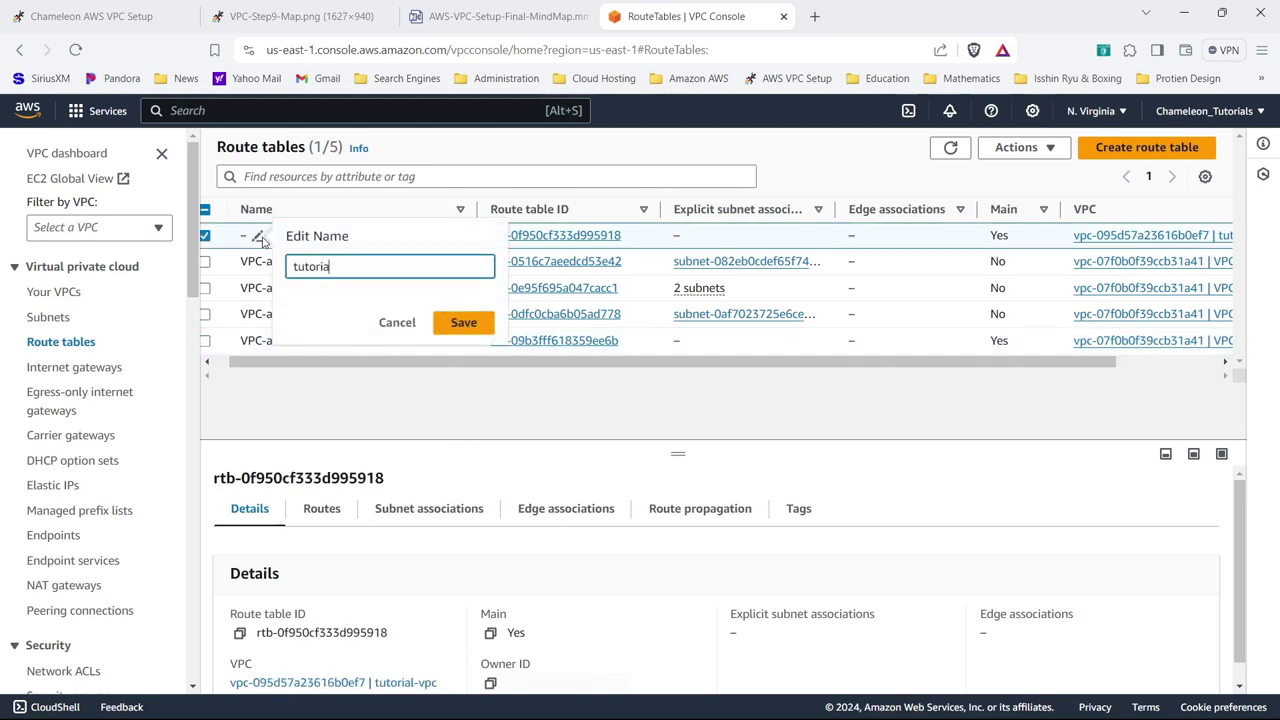
{"action": "type", "text": "tutorial-vpc-RTBL"}
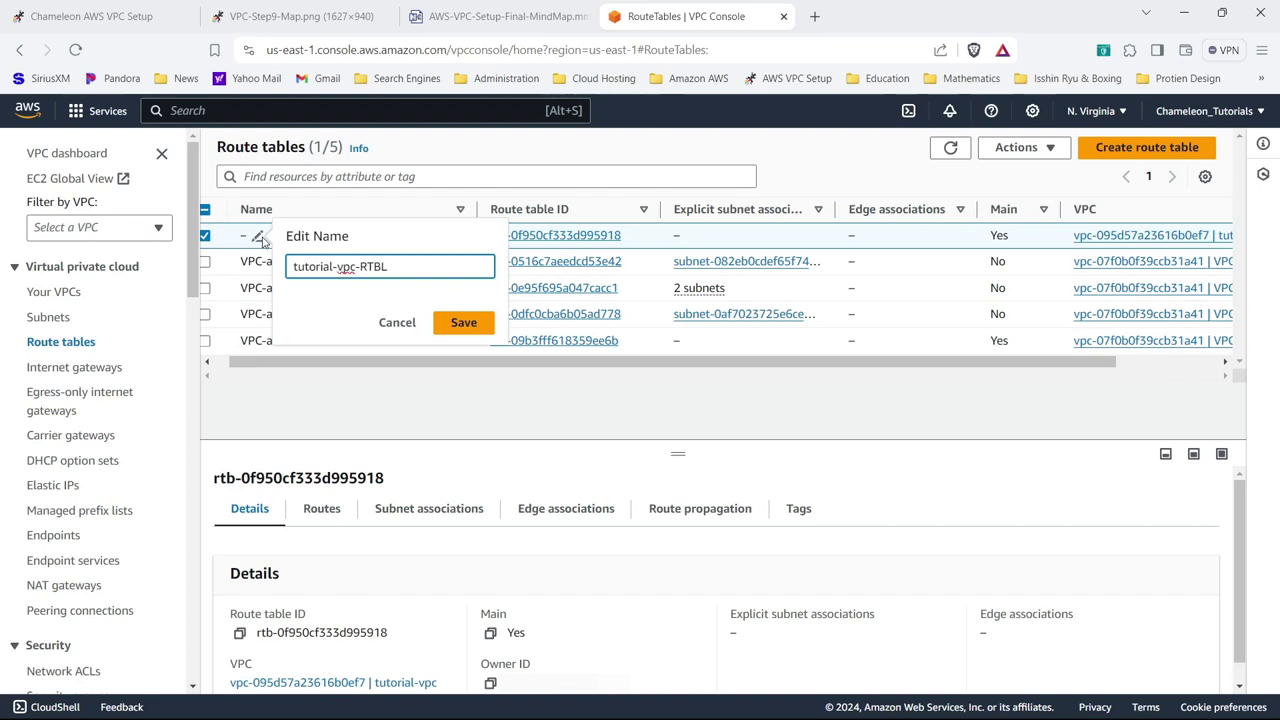
{"action": "type", "text": "-default"}
{"action": "left_click", "coordinate": [463, 322]}
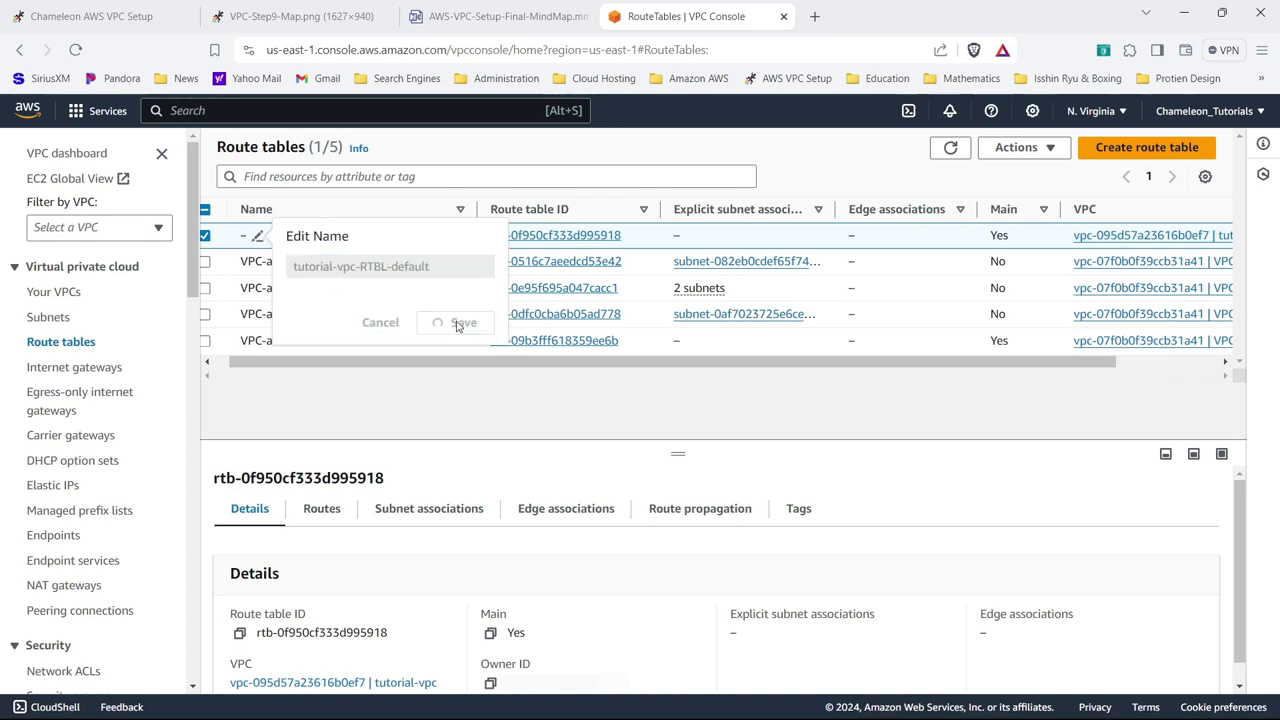
{"action": "left_click", "coordinate": [247, 212]}
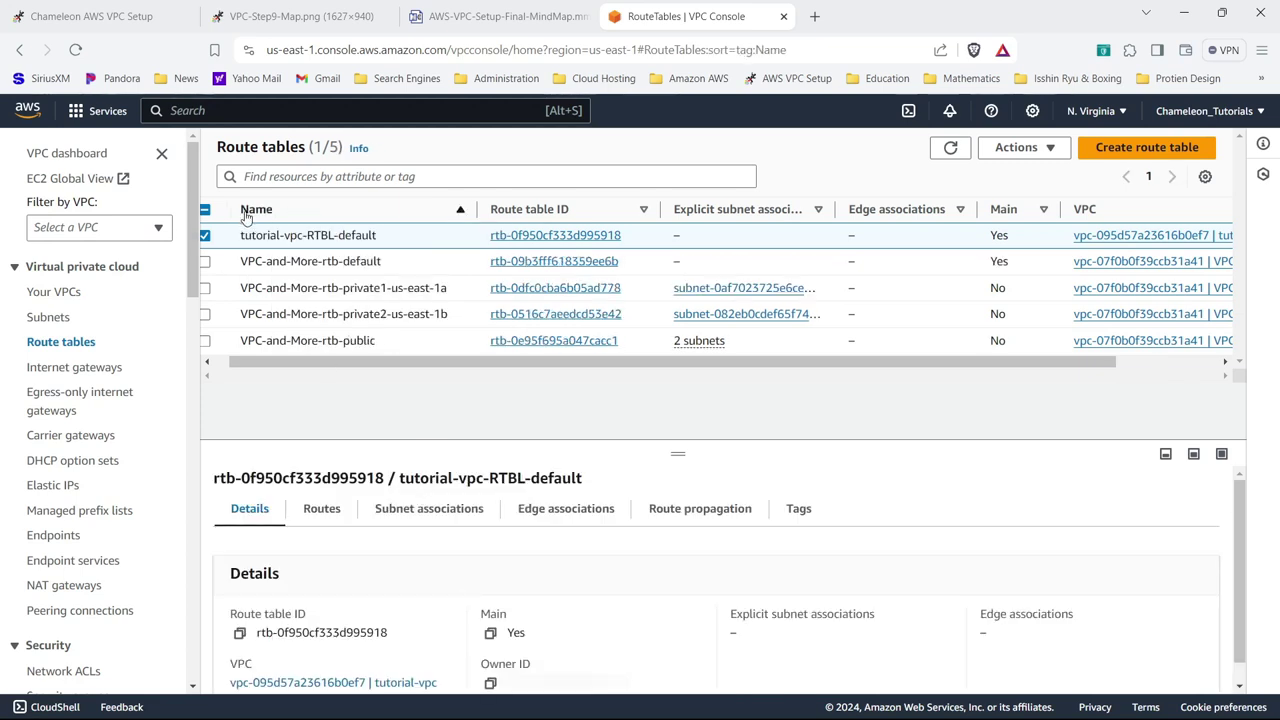
{"action": "left_click", "coordinate": [251, 211]}
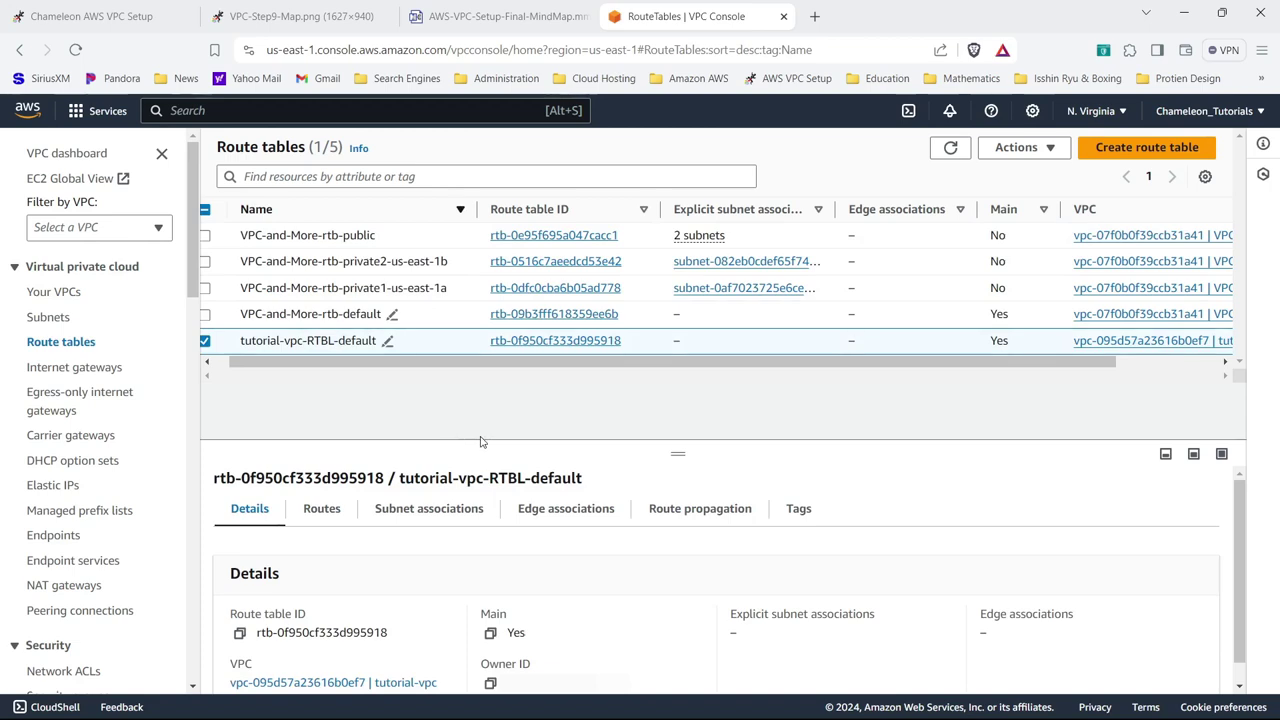
- Review the instructions for the public route table in mind map section 8 and its place in the VPC diagram
{"action": "left_click", "coordinate": [482, 18]}
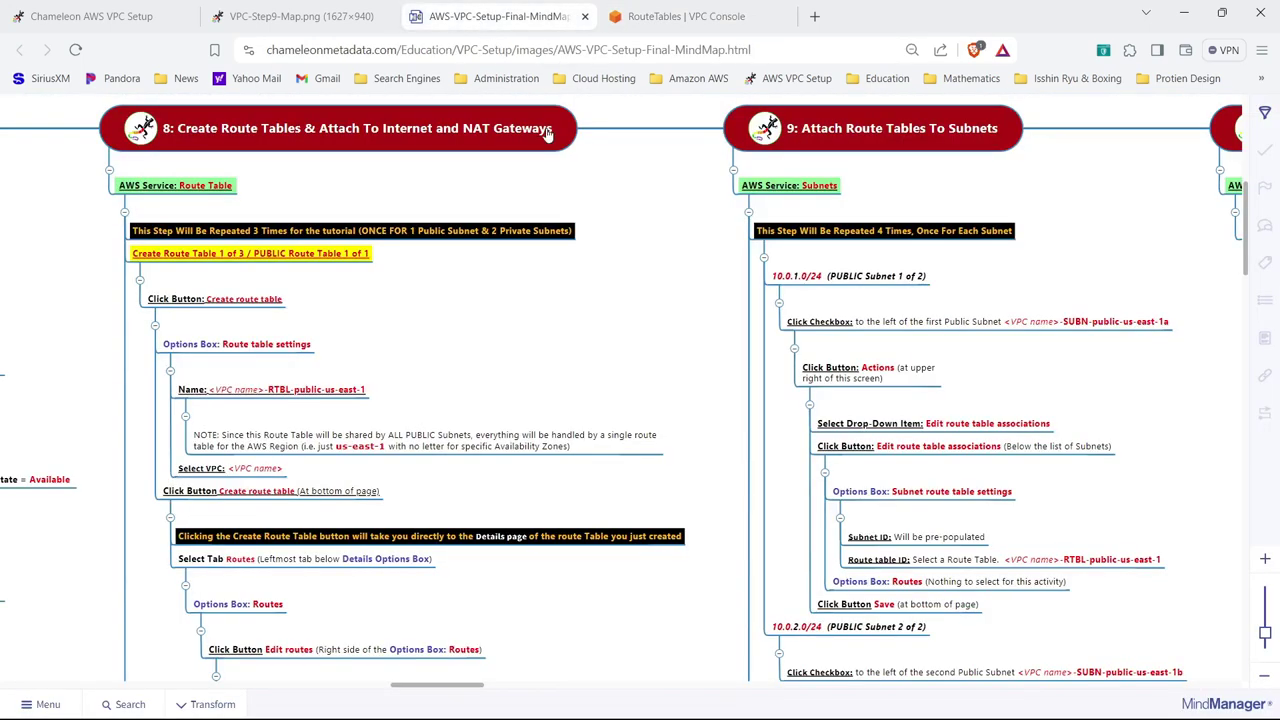
{"action": "left_click_drag", "start_coordinate": [564, 290], "coordinate": [584, 278]}
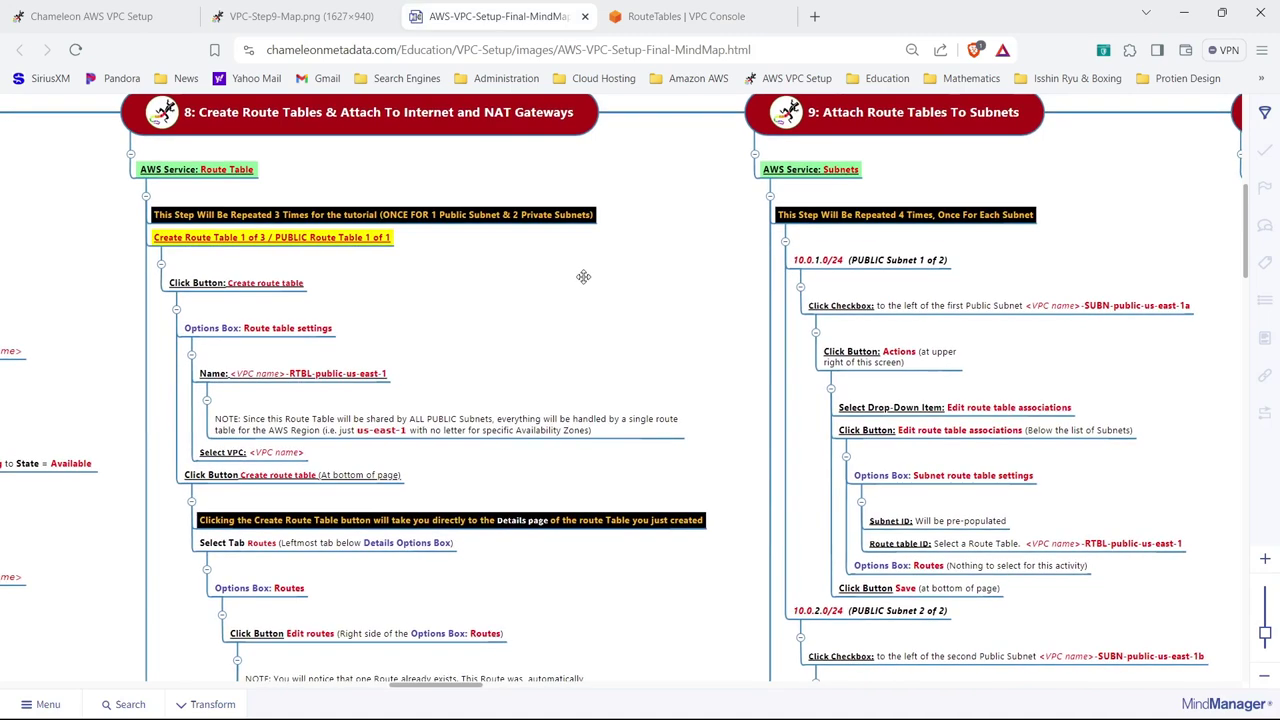
{"action": "key", "text": "ctrl+shift+Tab"}
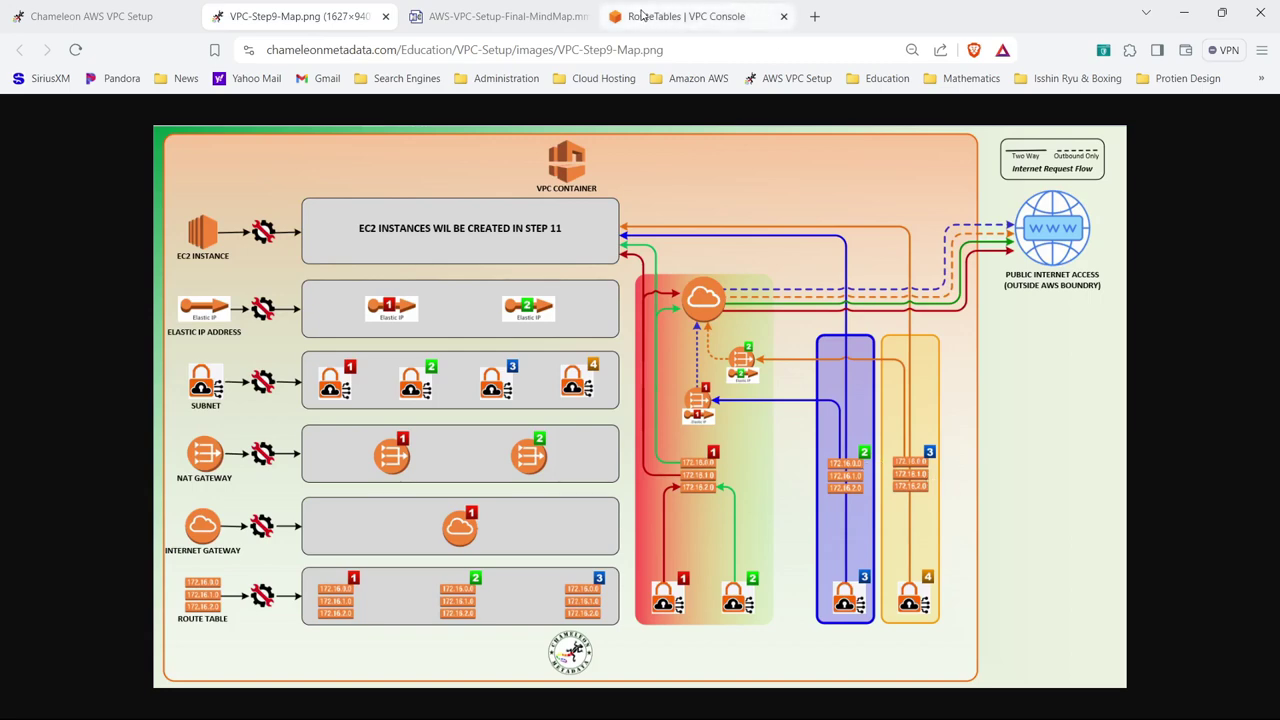
{"action": "left_click", "coordinate": [755, 7]}
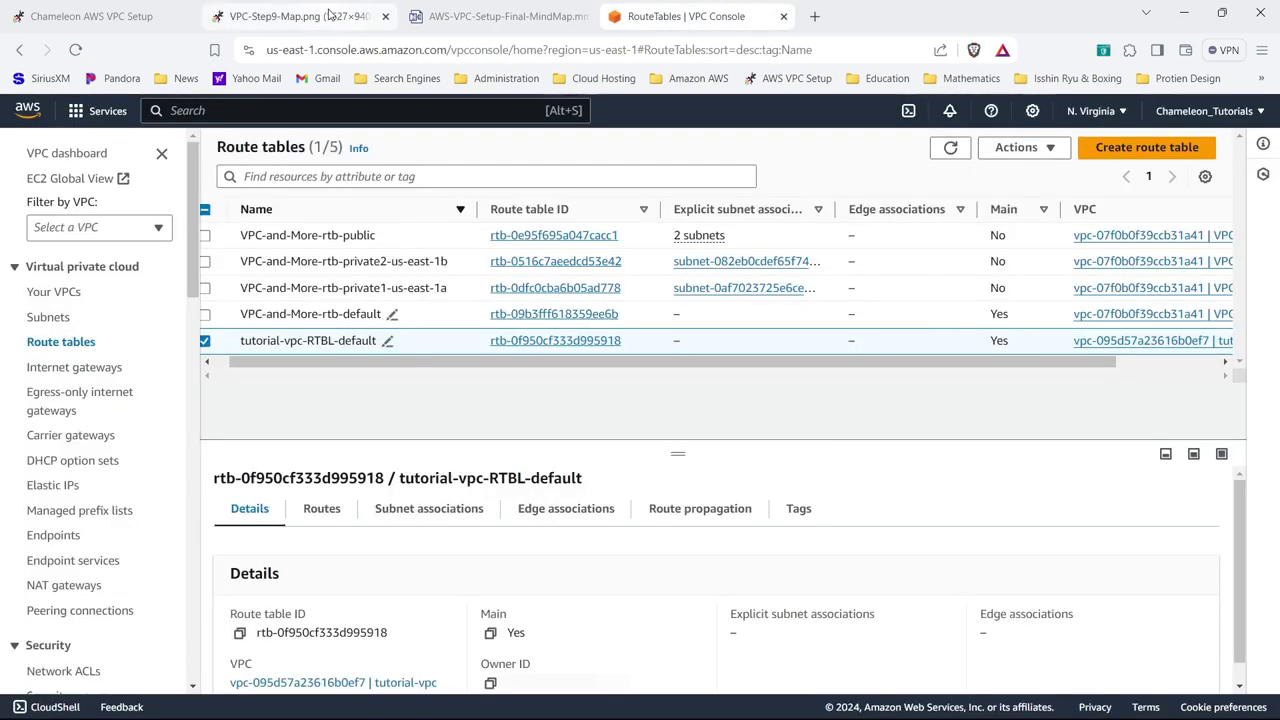
- Create a route table named tutorial-vpc-RTBL-public-us-east-1 in tutorial-vpc, copying the name from the prepared list in EditPad Pro
{"action": "left_click", "coordinate": [1150, 148]}
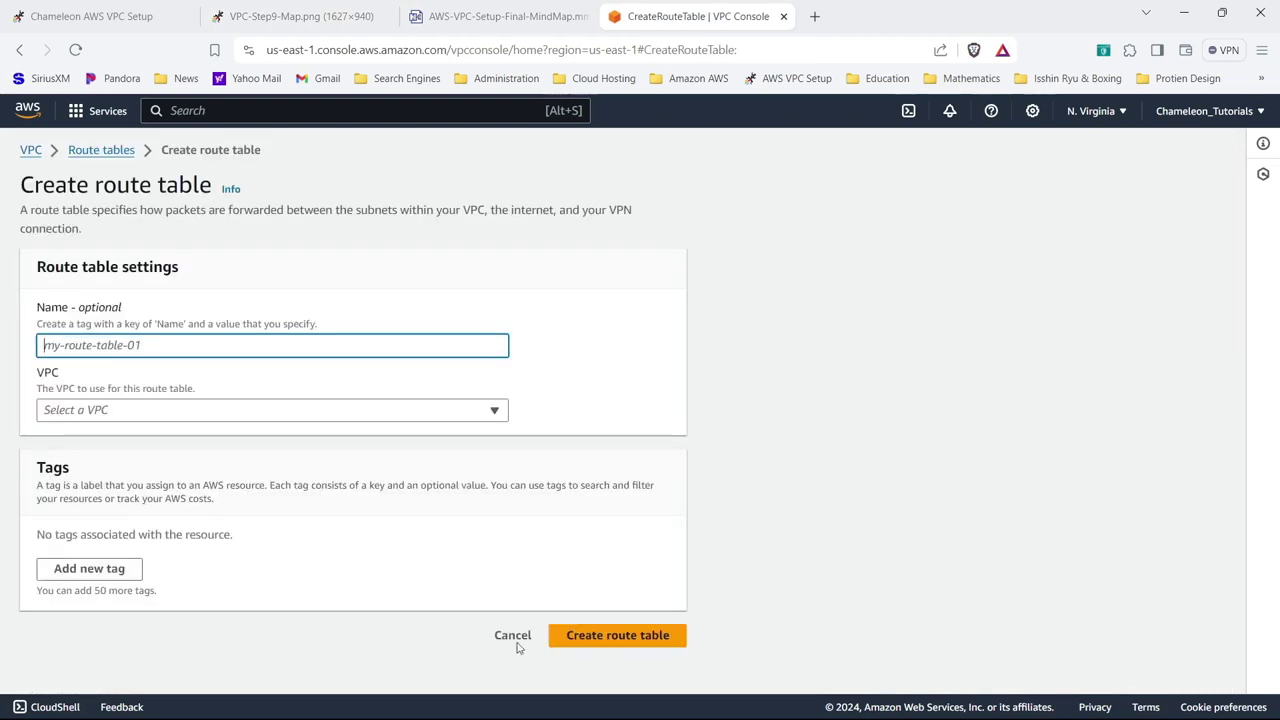
{"action": "left_click", "coordinate": [584, 699]}
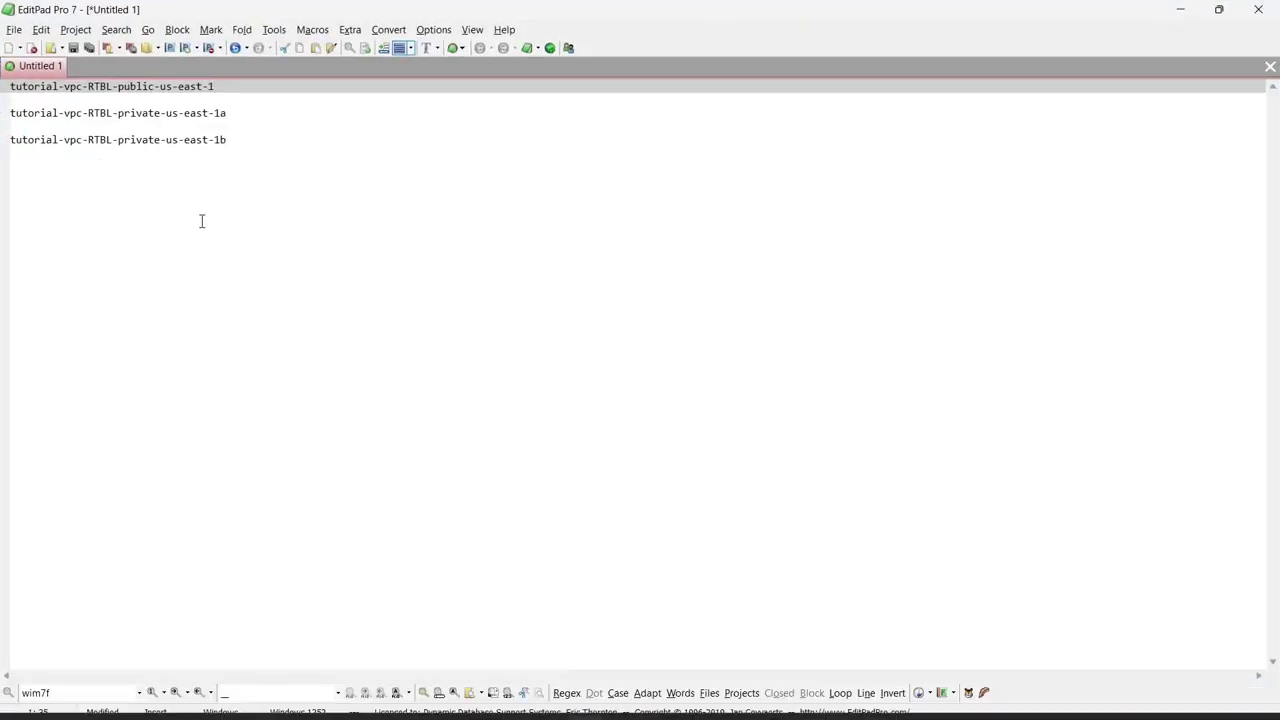
{"action": "mouse_move", "coordinate": [217, 87]}
{"action": "left_mouse_down"}
{"action": "mouse_move", "coordinate": [23, 90]}
{"action": "mouse_move", "coordinate": [233, 76]}
{"action": "left_mouse_up"}
{"action": "key", "text": "ctrl+c"}
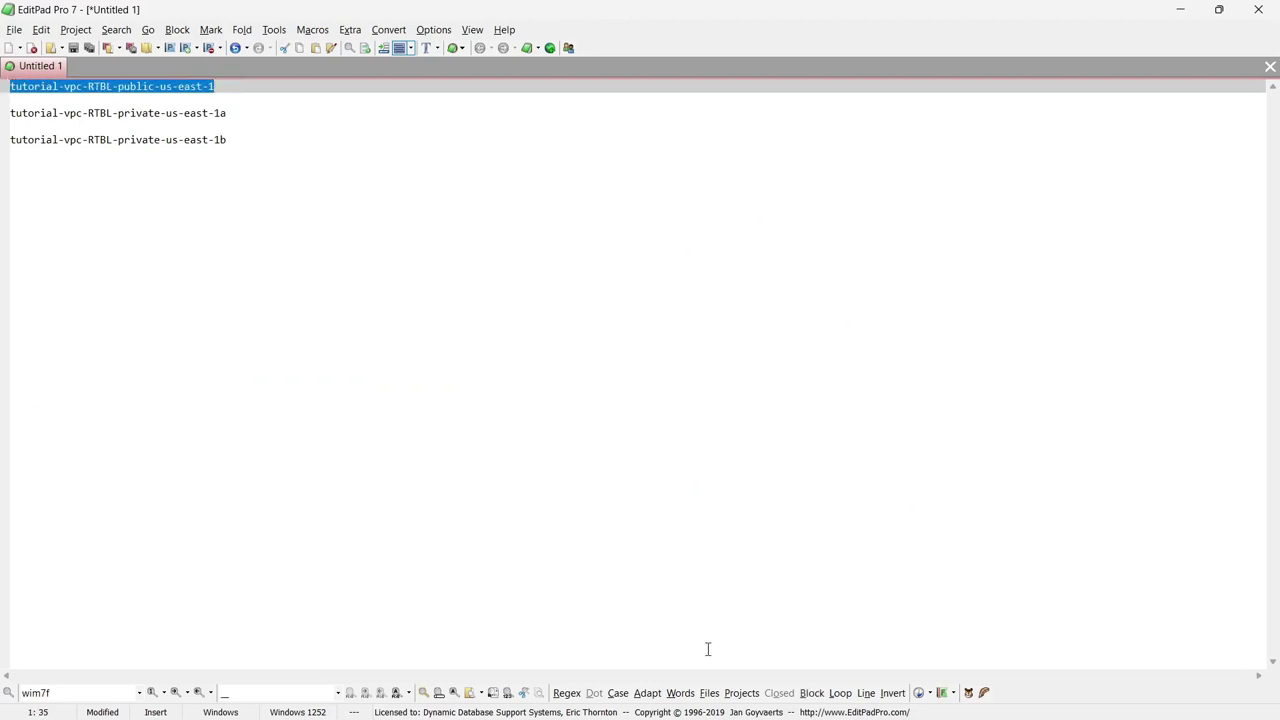
{"action": "left_click", "coordinate": [913, 705]}
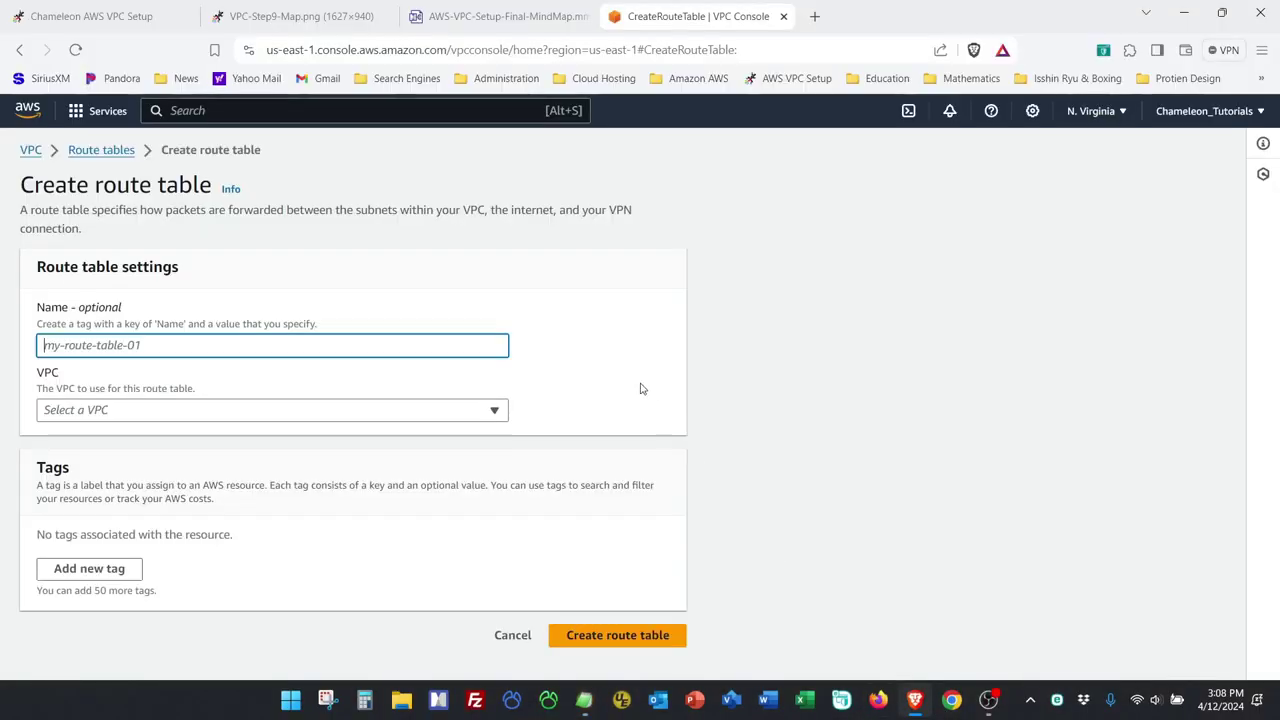
{"action": "key", "text": "ctrl+v"}
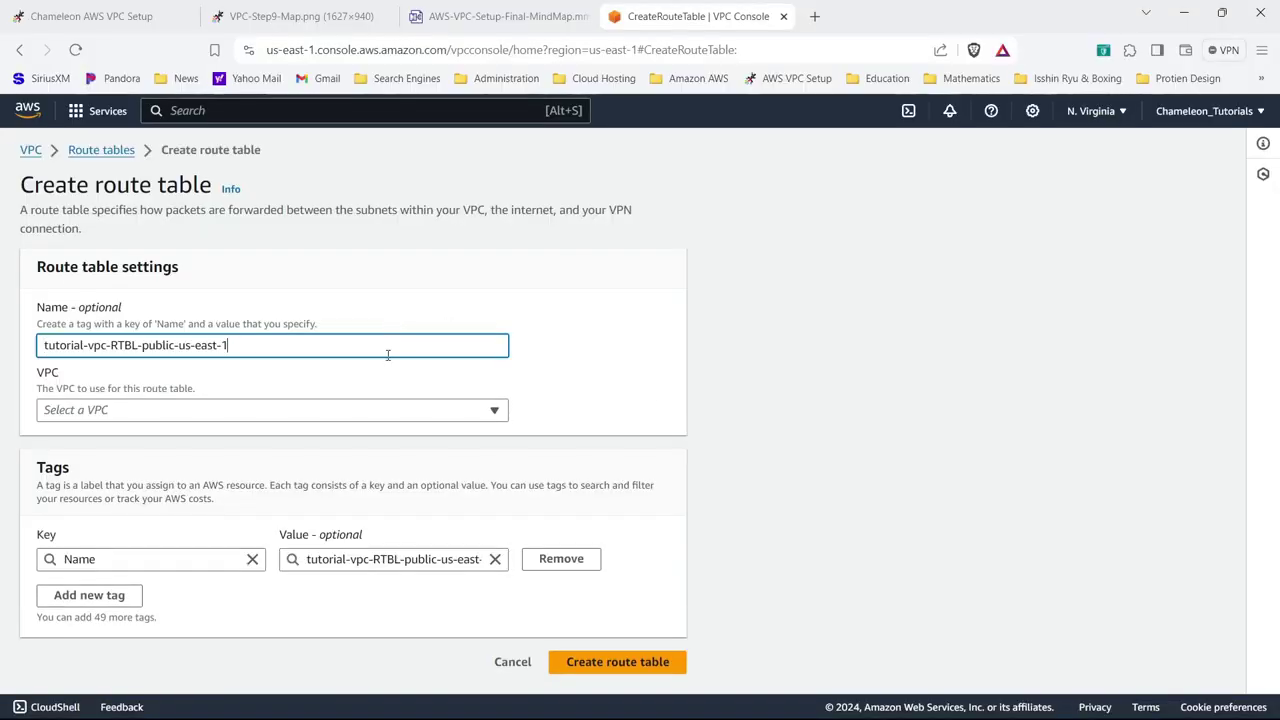
{"action": "left_click", "coordinate": [349, 413]}
{"action": "left_click", "coordinate": [307, 488]}
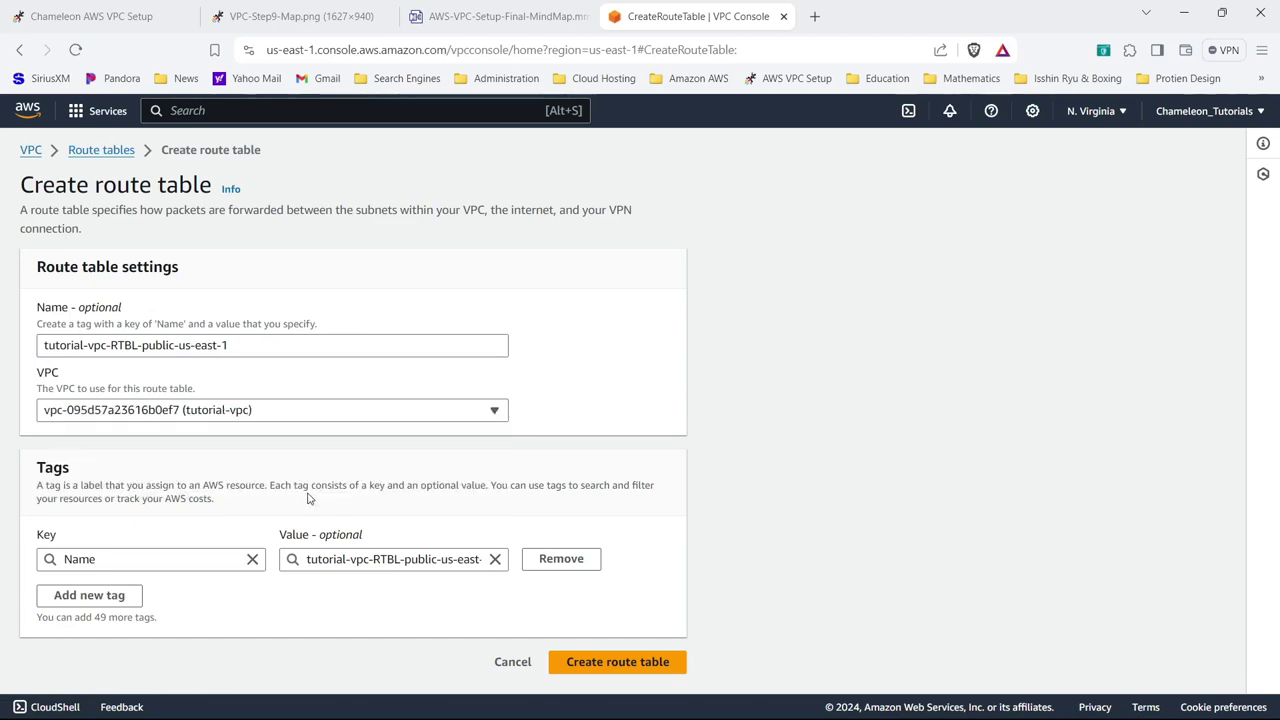
{"action": "left_click", "coordinate": [592, 661]}
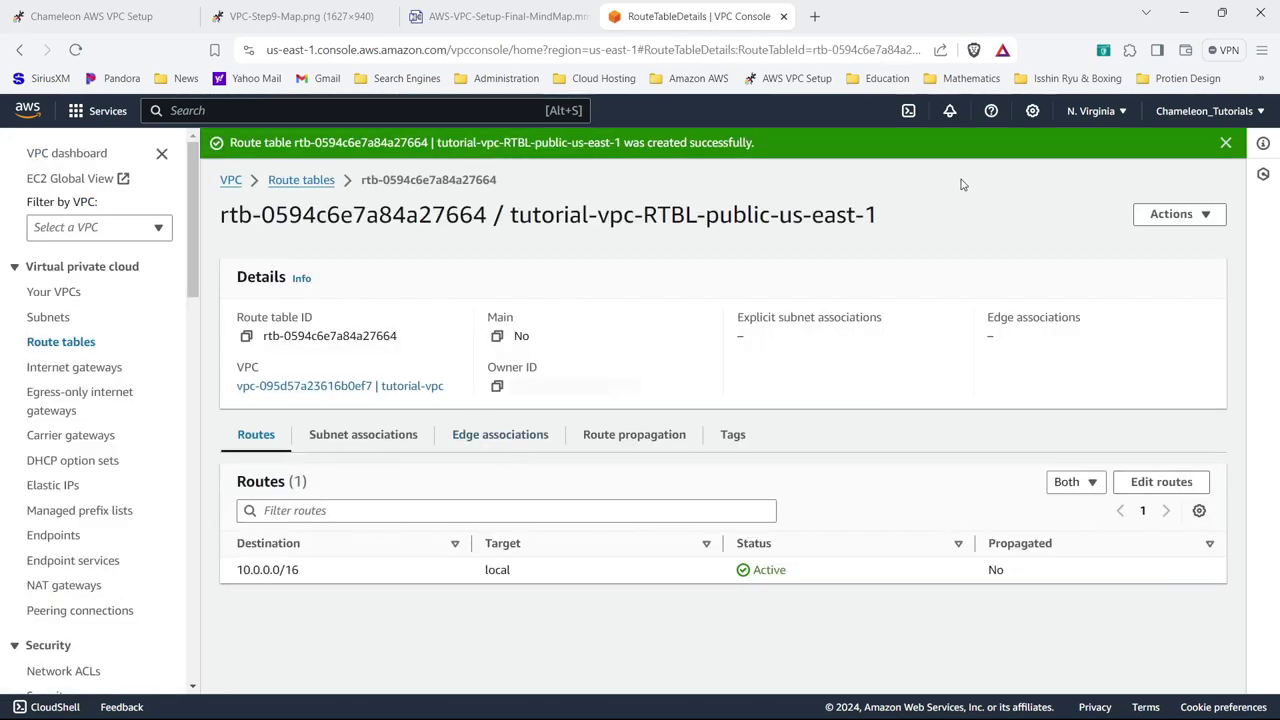
- Create a route table named tutorial-vpc-RTBL-private-us-east-1a in tutorial-vpc by adapting the copied public name, and copy the new name for reuse
{"action": "left_click", "coordinate": [301, 180]}
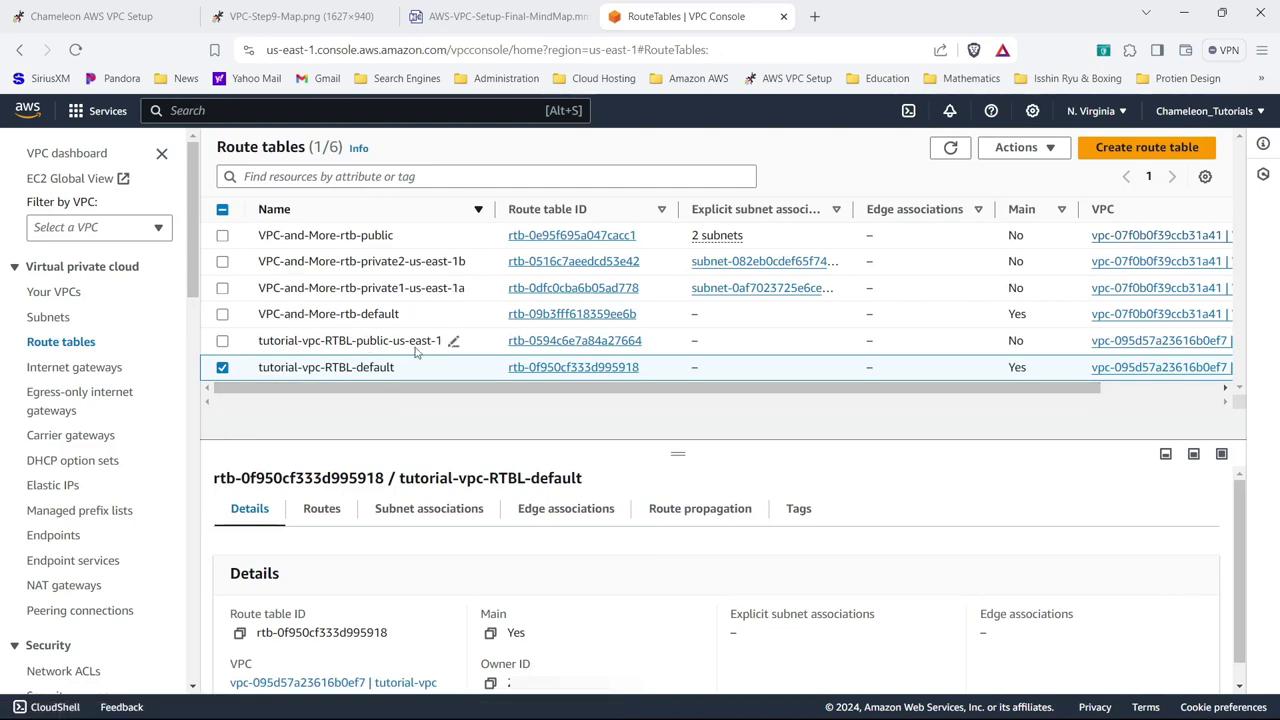
{"action": "left_click", "coordinate": [1125, 149]}
{"action": "key", "text": "ctrl+v"}
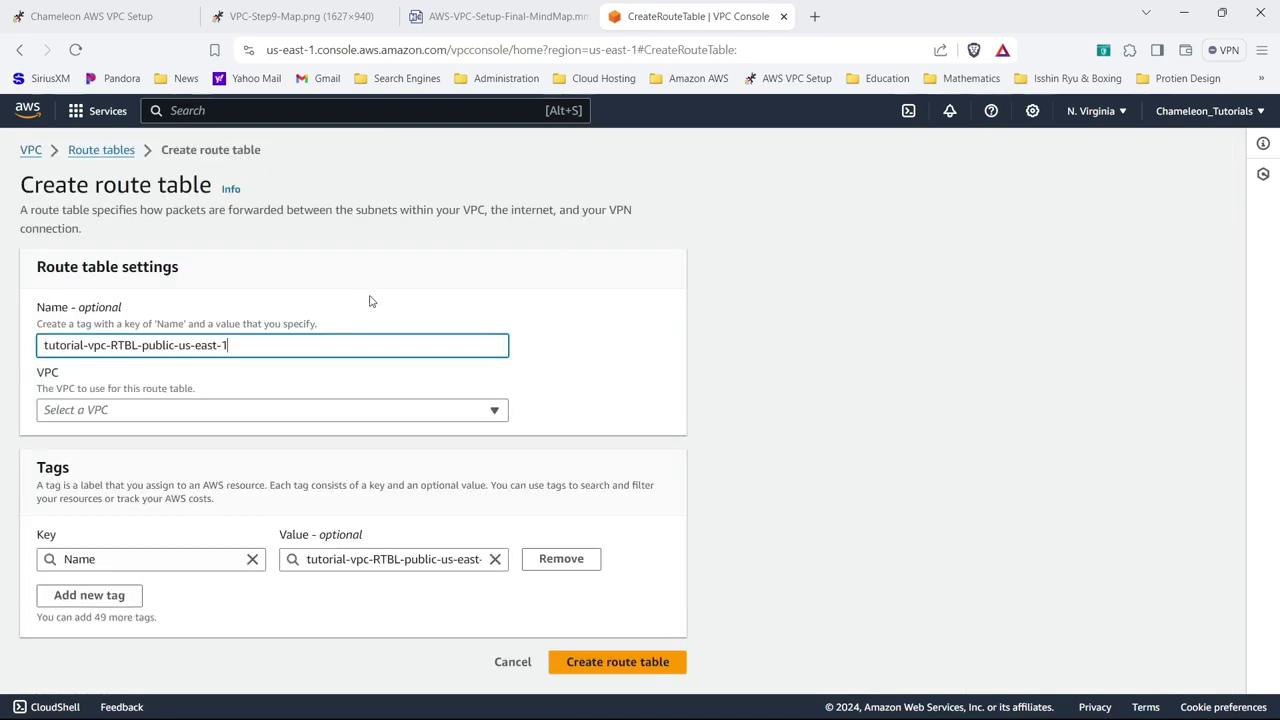
{"action": "type", "text": "a"}
{"action": "left_click_drag", "start_coordinate": [148, 345], "coordinate": [175, 345]}
{"action": "type", "text": "rivate"}
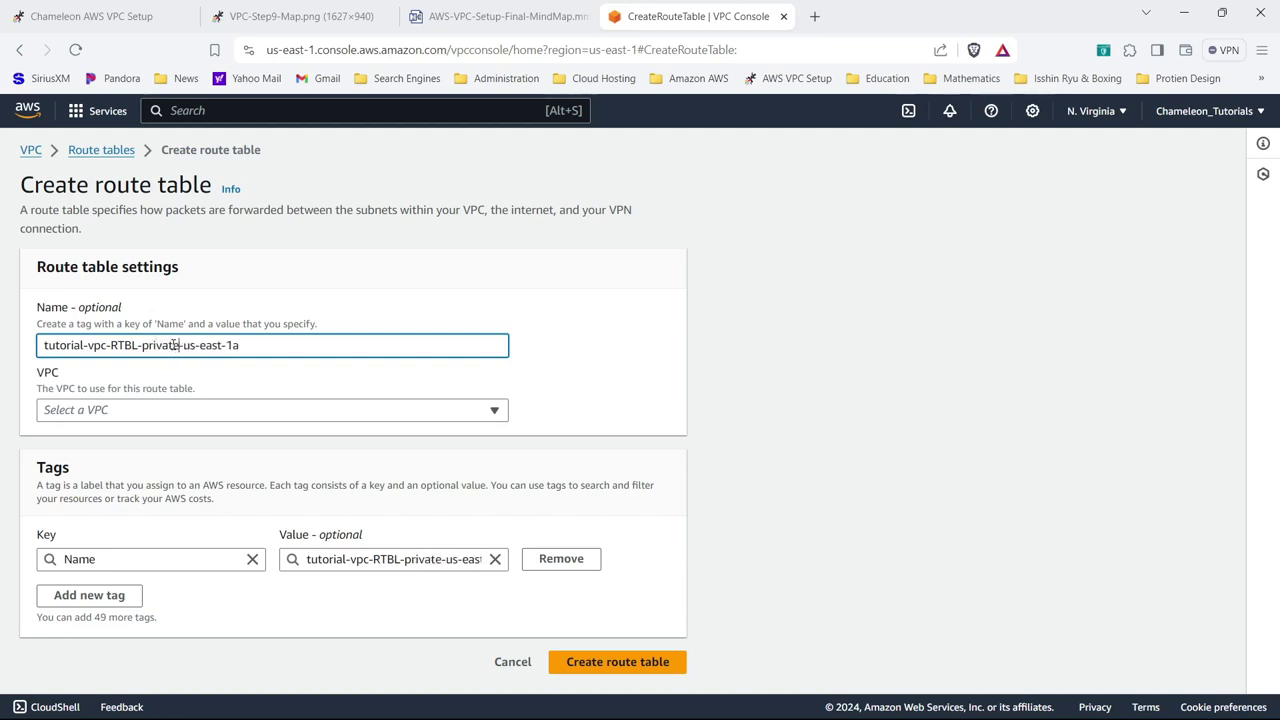
{"action": "left_click_drag", "start_coordinate": [267, 344], "coordinate": [2, 347]}
{"action": "key", "text": "ctrl+c"}
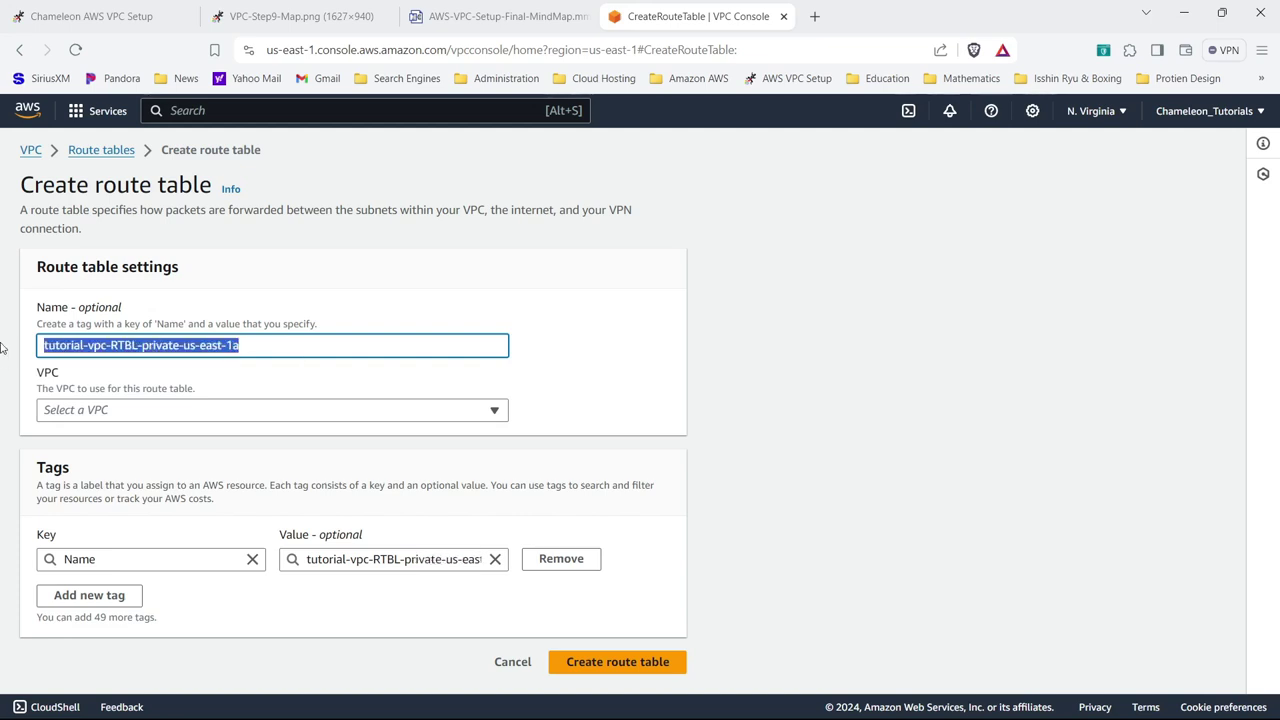
{"action": "left_click", "coordinate": [70, 412]}
{"action": "left_click", "coordinate": [90, 478]}
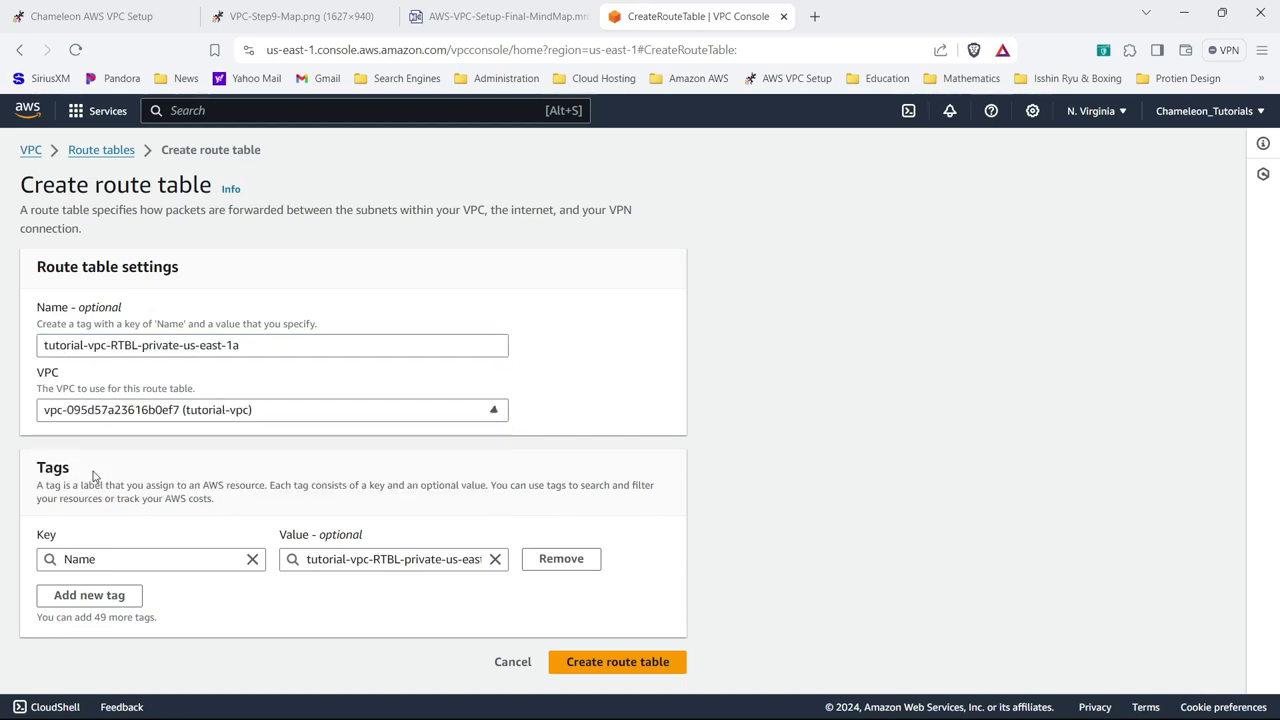
{"action": "left_click", "coordinate": [578, 664]}
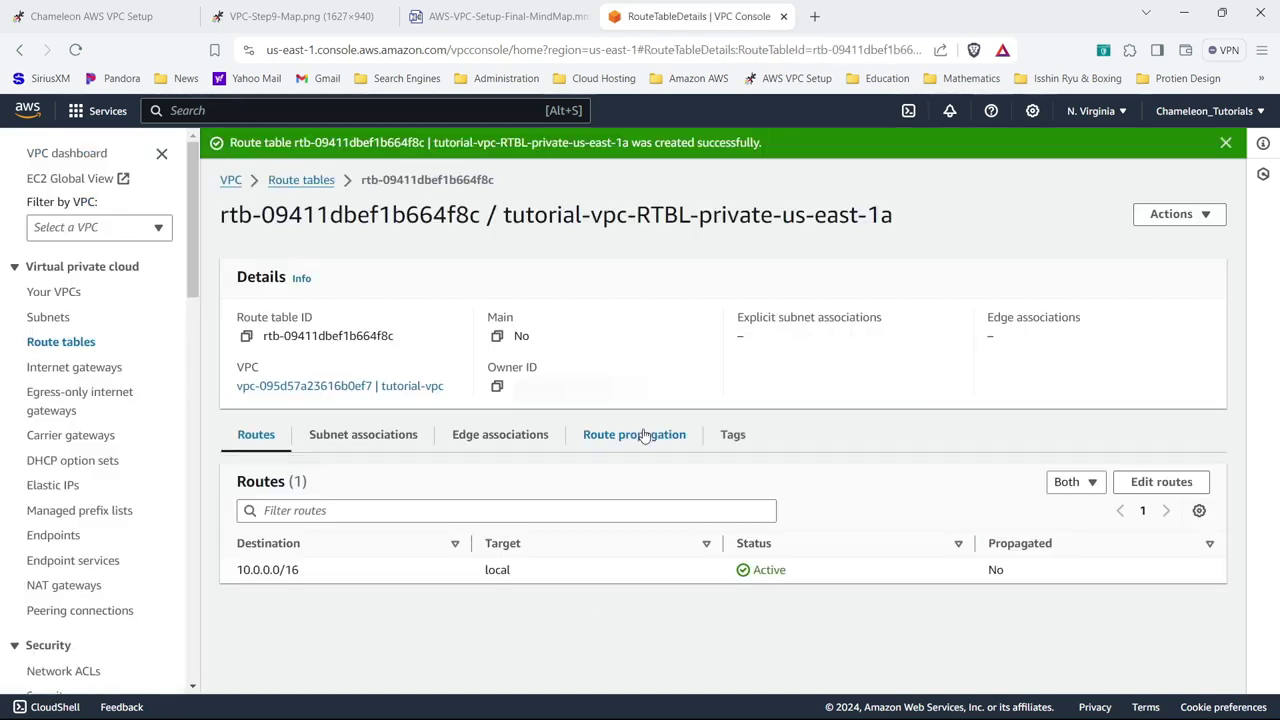
- Create a route table named tutorial-vpc-RTBL-private-us-east-1b in tutorial-vpc, adapting the copied private 1a name
{"action": "left_click", "coordinate": [279, 187]}
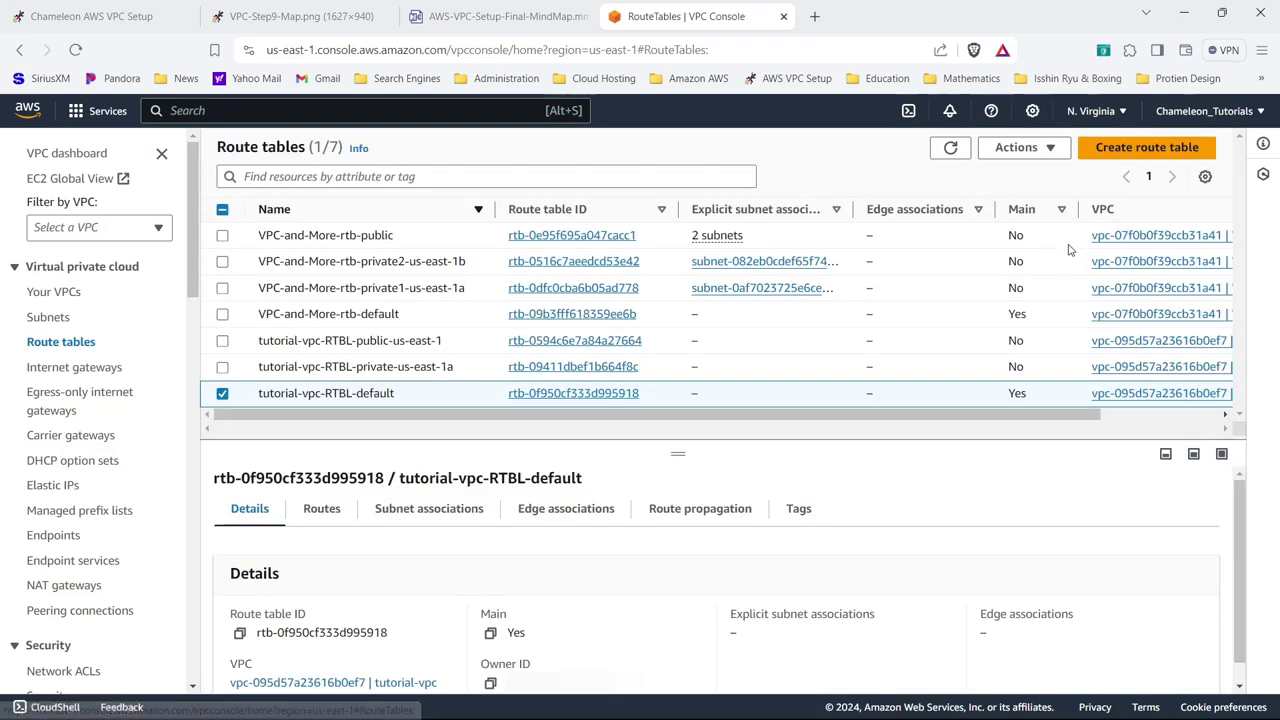
{"action": "left_click", "coordinate": [1124, 151]}
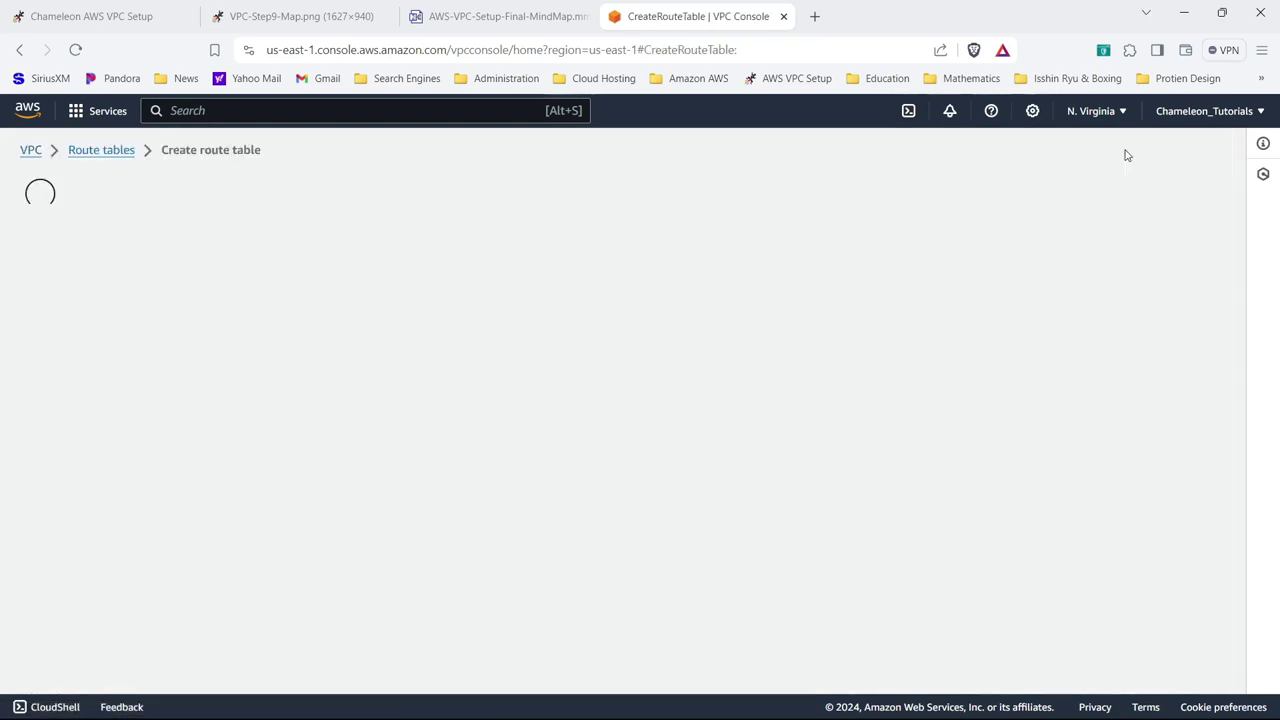
{"action": "key", "text": "ctrl+v"}
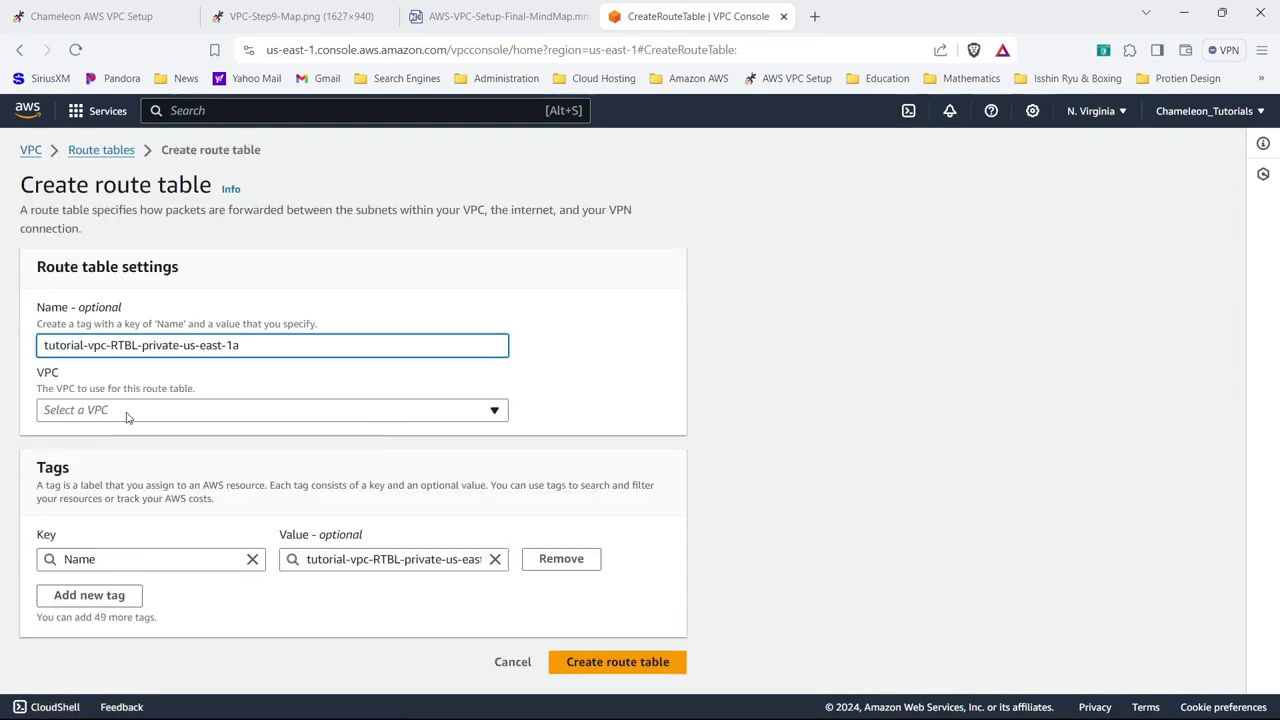
{"action": "left_click", "coordinate": [224, 411]}
{"action": "left_click", "coordinate": [224, 483]}
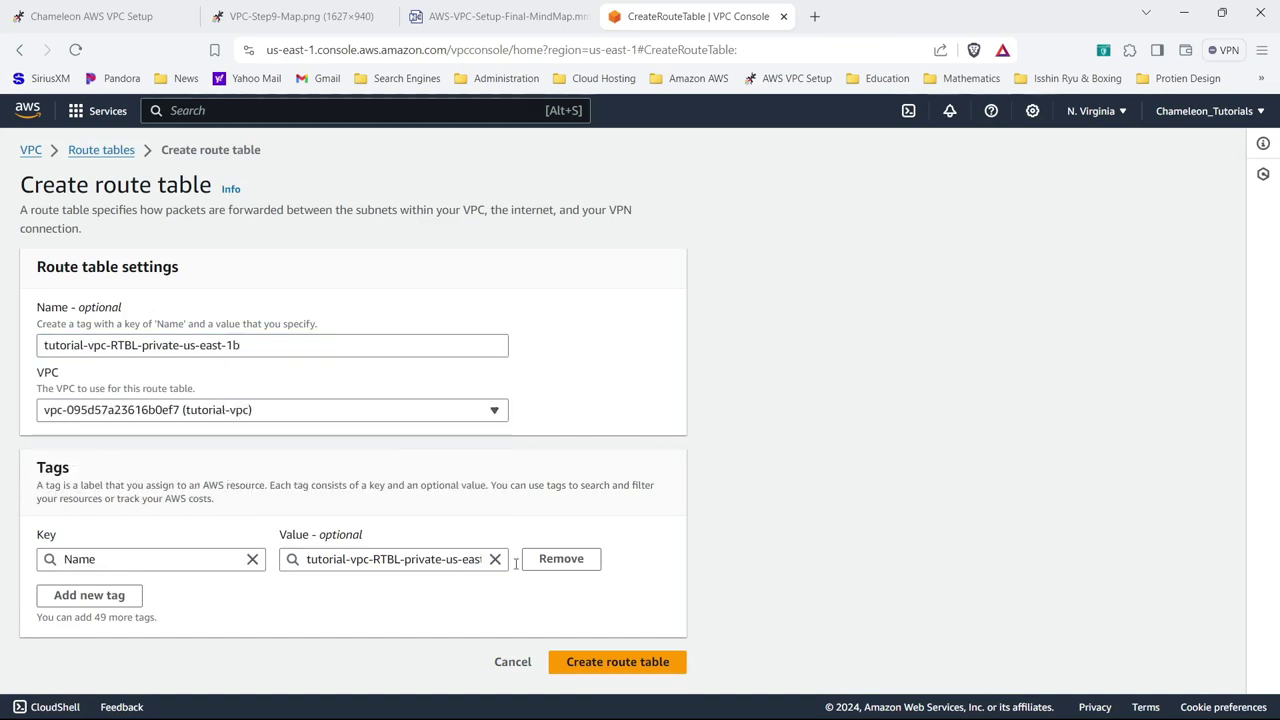
- Create the tutorial-vpc-RTBL-private-us-east-1b route table with the entered settings and return to the route table list
{"action": "left_click", "coordinate": [584, 662]}
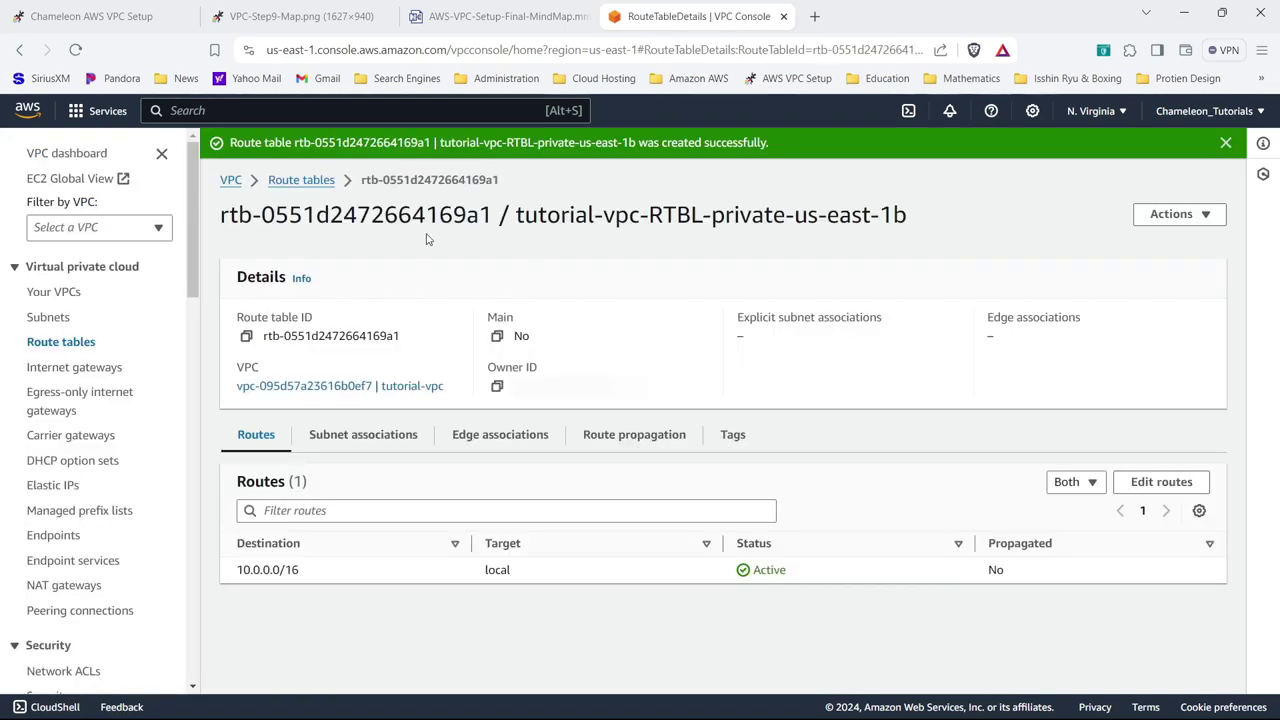
{"action": "left_click", "coordinate": [318, 178]}
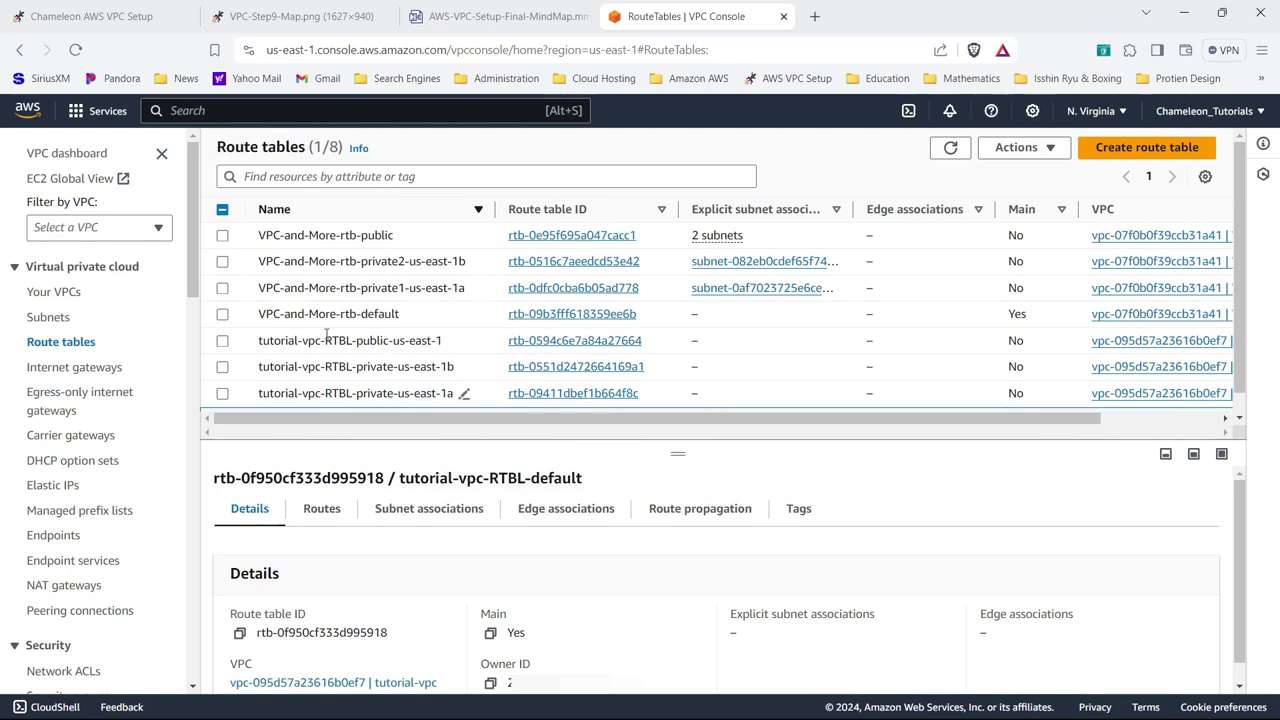
- Review the VPC-Step9 map to see how the route tables connect to gateways, and return to the VPC console
{"action": "left_click", "coordinate": [65, 18]}
{"action": "left_click", "coordinate": [290, 16]}
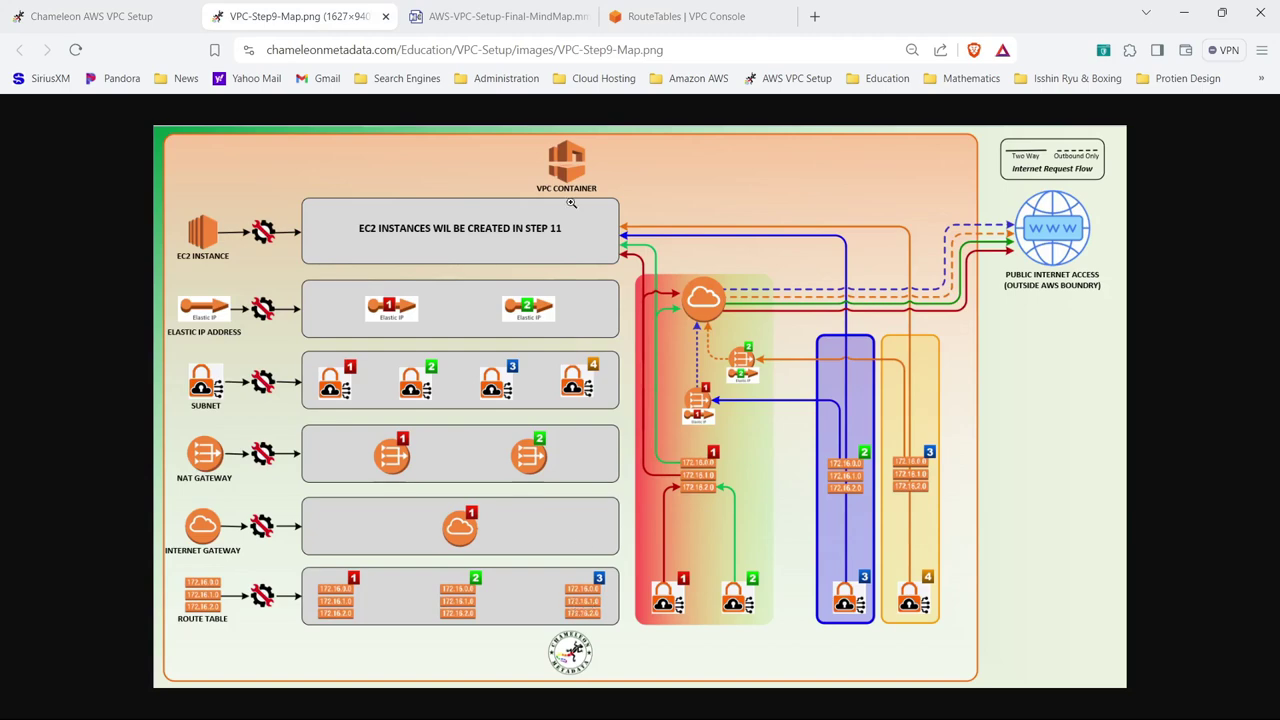
{"action": "left_click", "coordinate": [645, 24]}
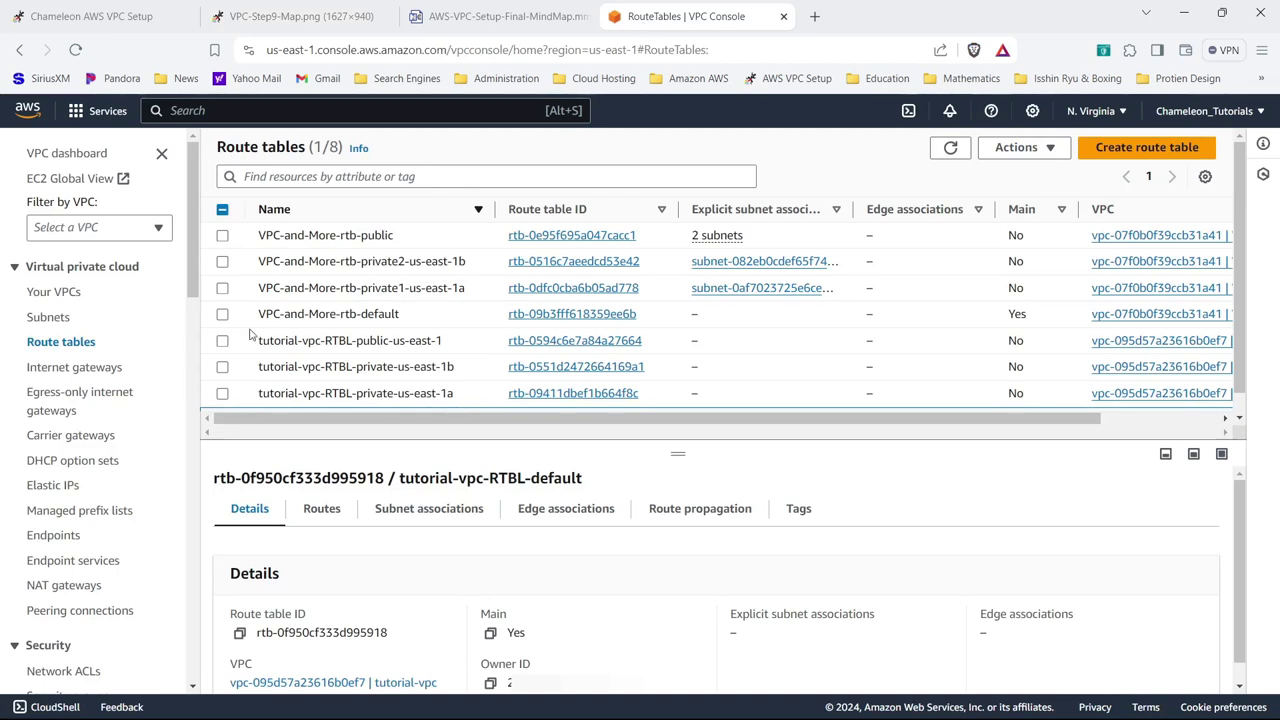
- Open the tutorial-vpc-RTBL-public-us-east-1 route table and start editing its routes
{"action": "left_click", "coordinate": [222, 341]}
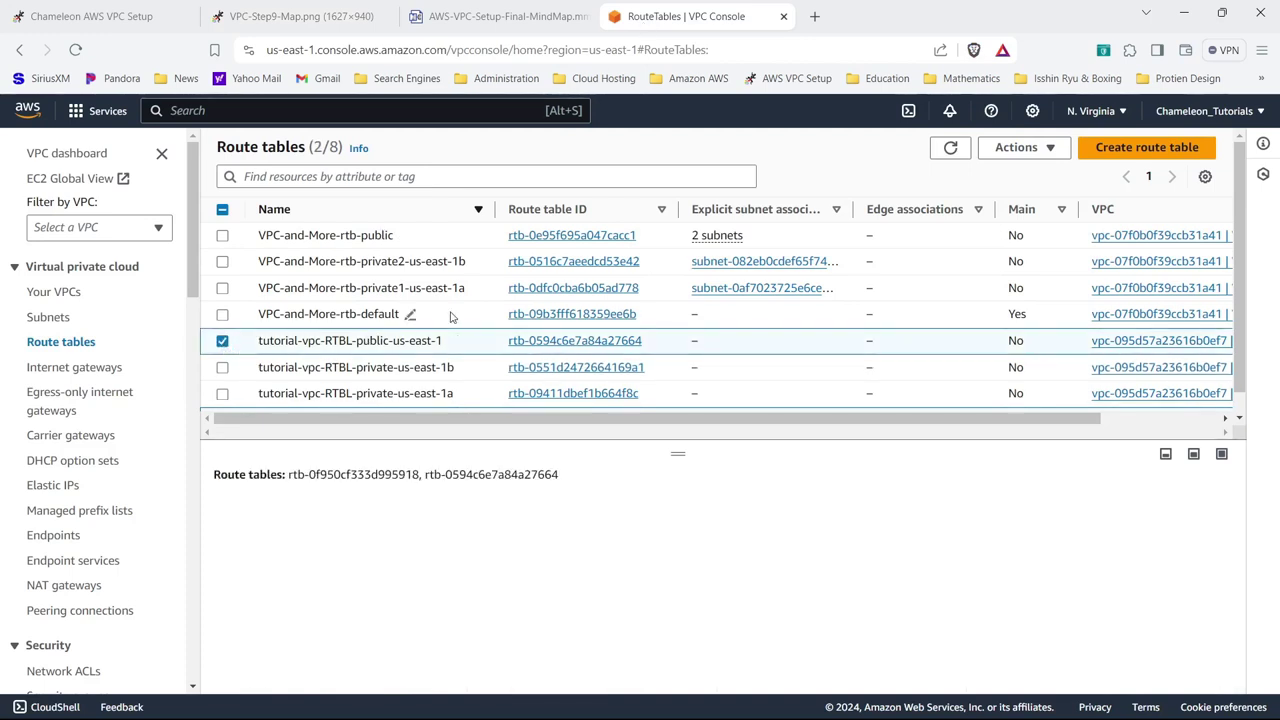
{"action": "left_click", "coordinate": [1016, 148]}
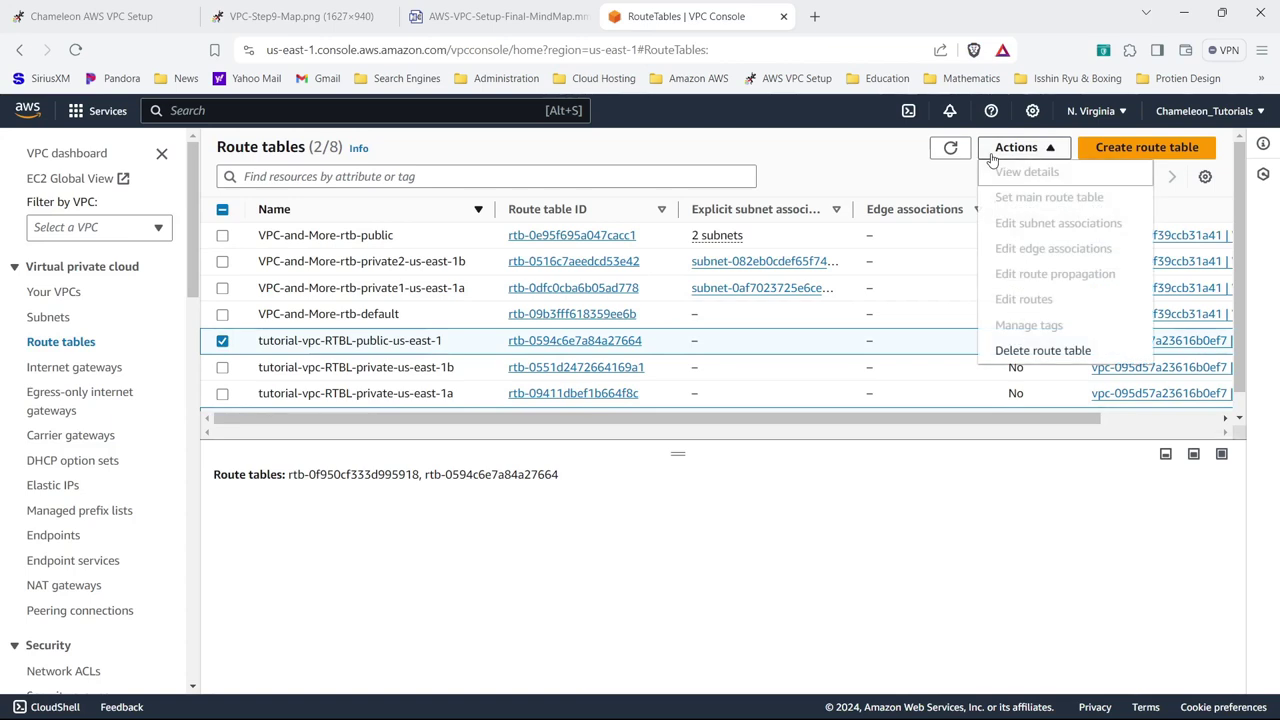
{"action": "left_click", "coordinate": [991, 155]}
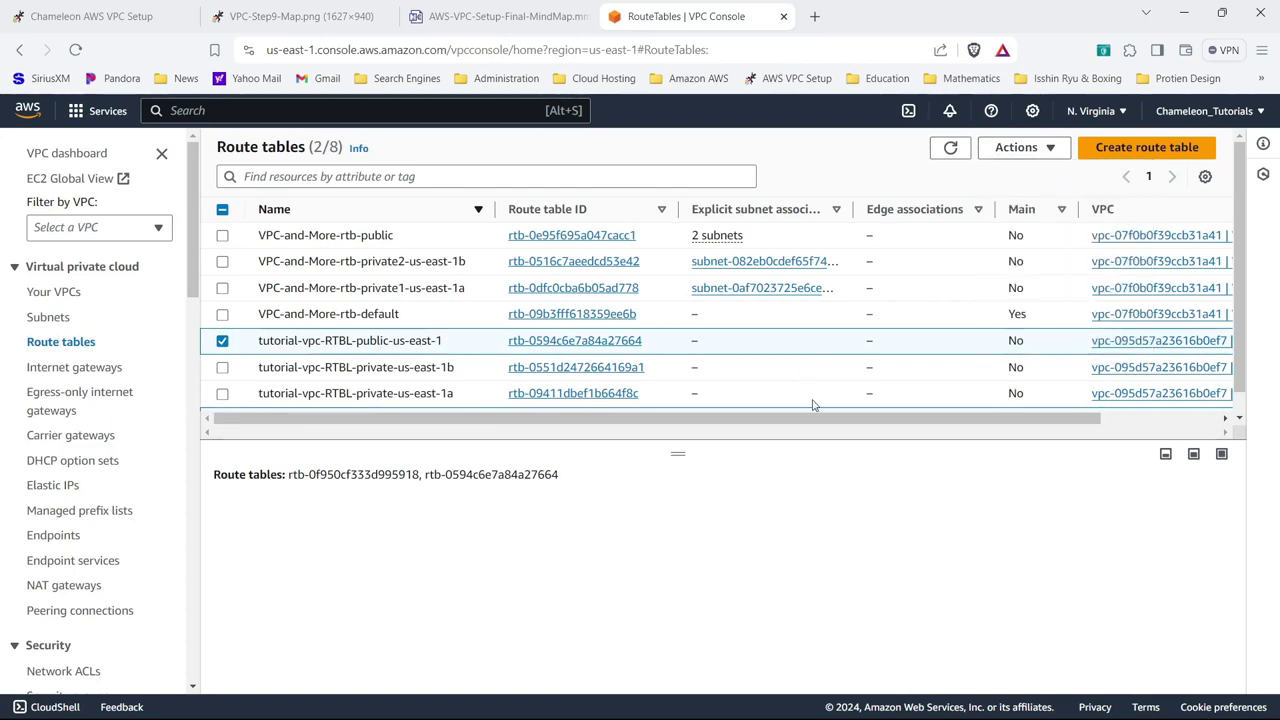
{"action": "left_click_drag", "start_coordinate": [815, 418], "coordinate": [576, 441]}
{"action": "left_click", "coordinate": [557, 343]}
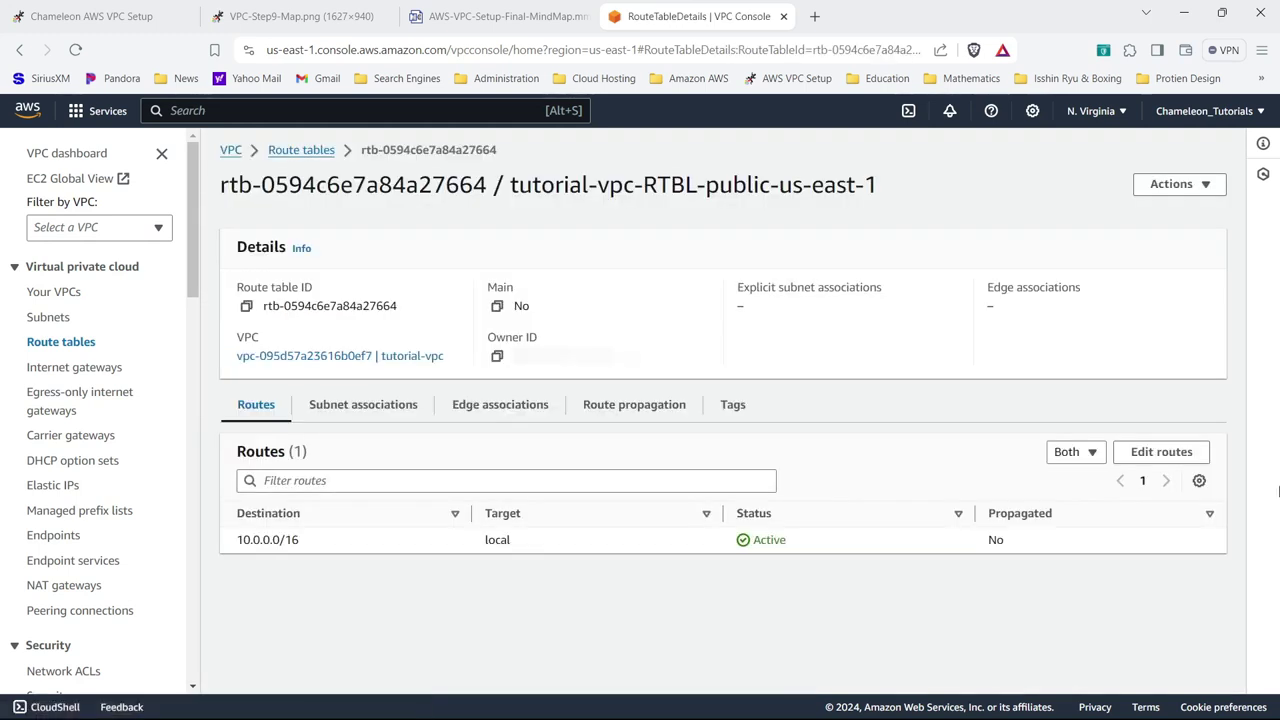
{"action": "left_click", "coordinate": [1161, 452]}
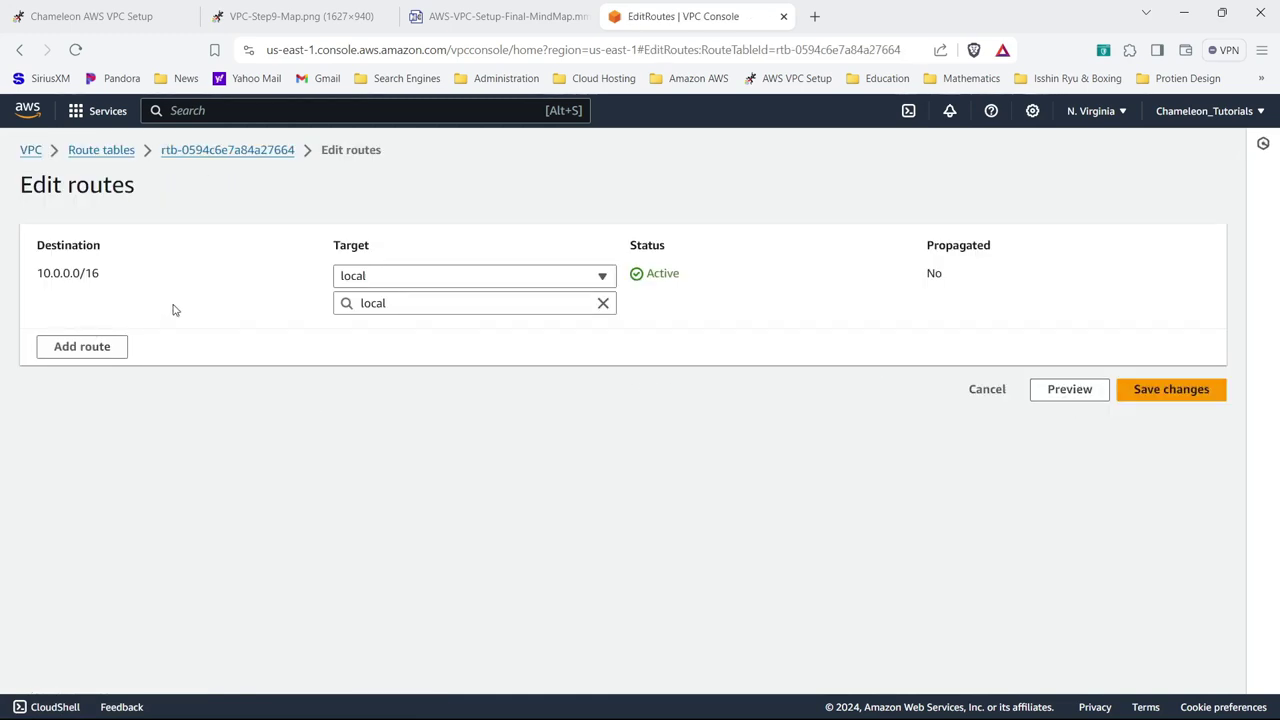
- Add and save a public route with destination 0.0.0.0/0 and the Internet Gateway tutorial-vpc-INTG as target, consulting the VPC-Step9 map
{"action": "left_click", "coordinate": [305, 14]}
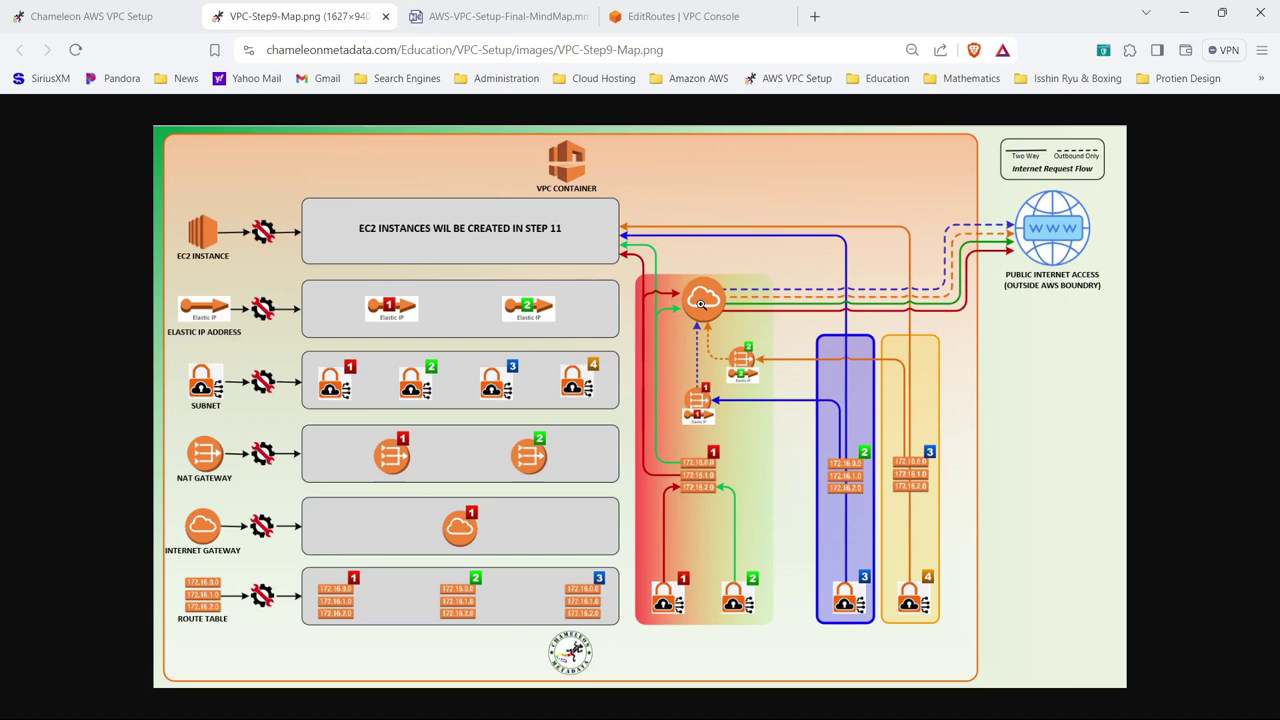
{"action": "left_click", "coordinate": [690, 16]}
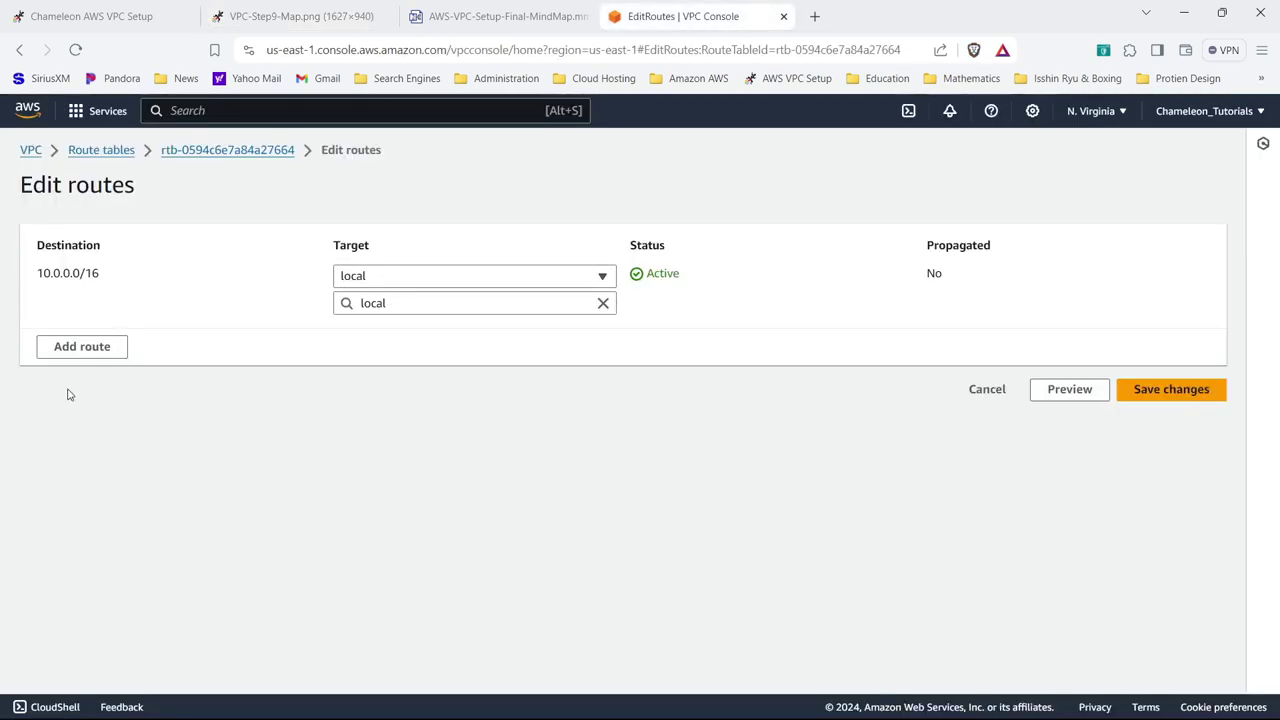
{"action": "left_click", "coordinate": [83, 348]}
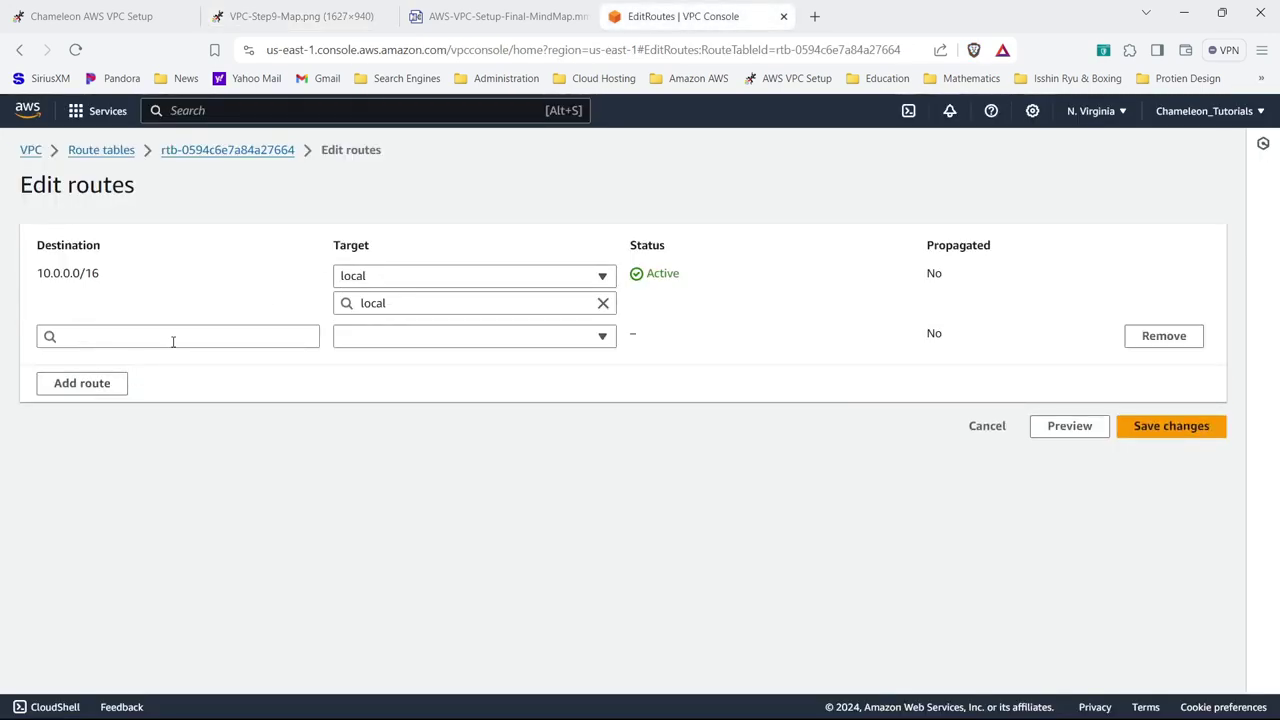
{"action": "left_click", "coordinate": [173, 342]}
{"action": "left_click", "coordinate": [157, 362]}
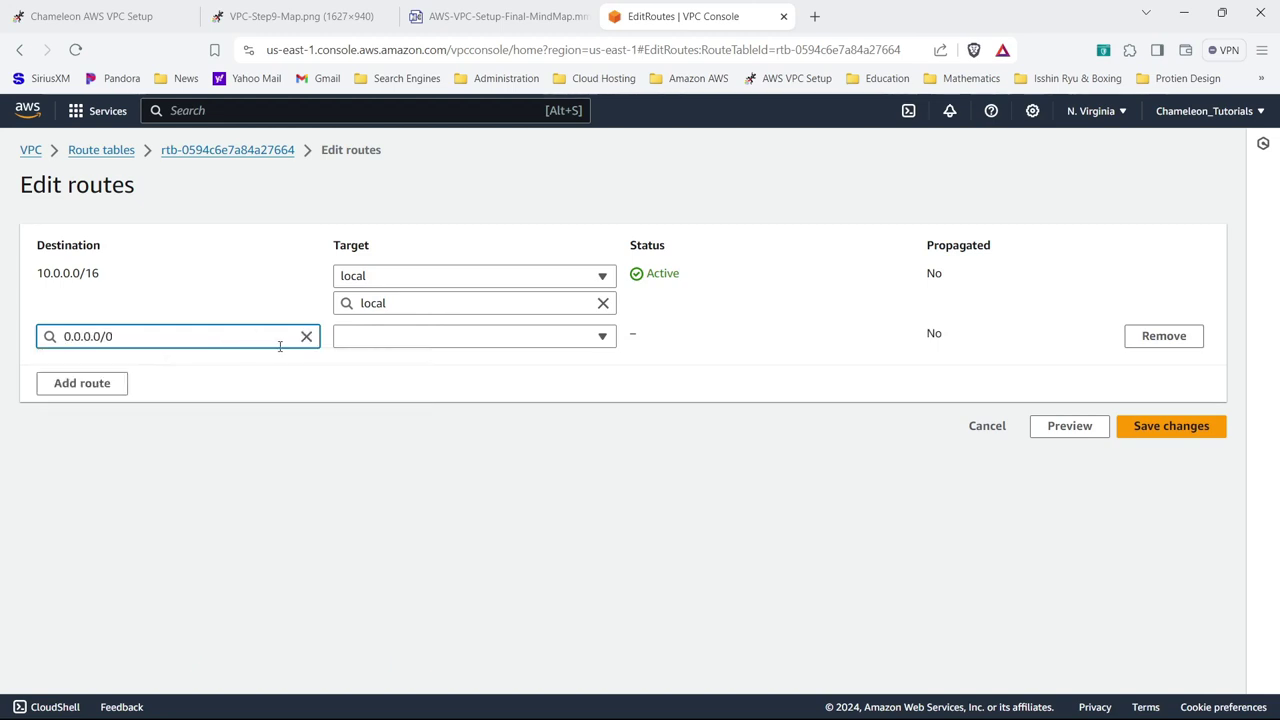
{"action": "left_click", "coordinate": [407, 347]}
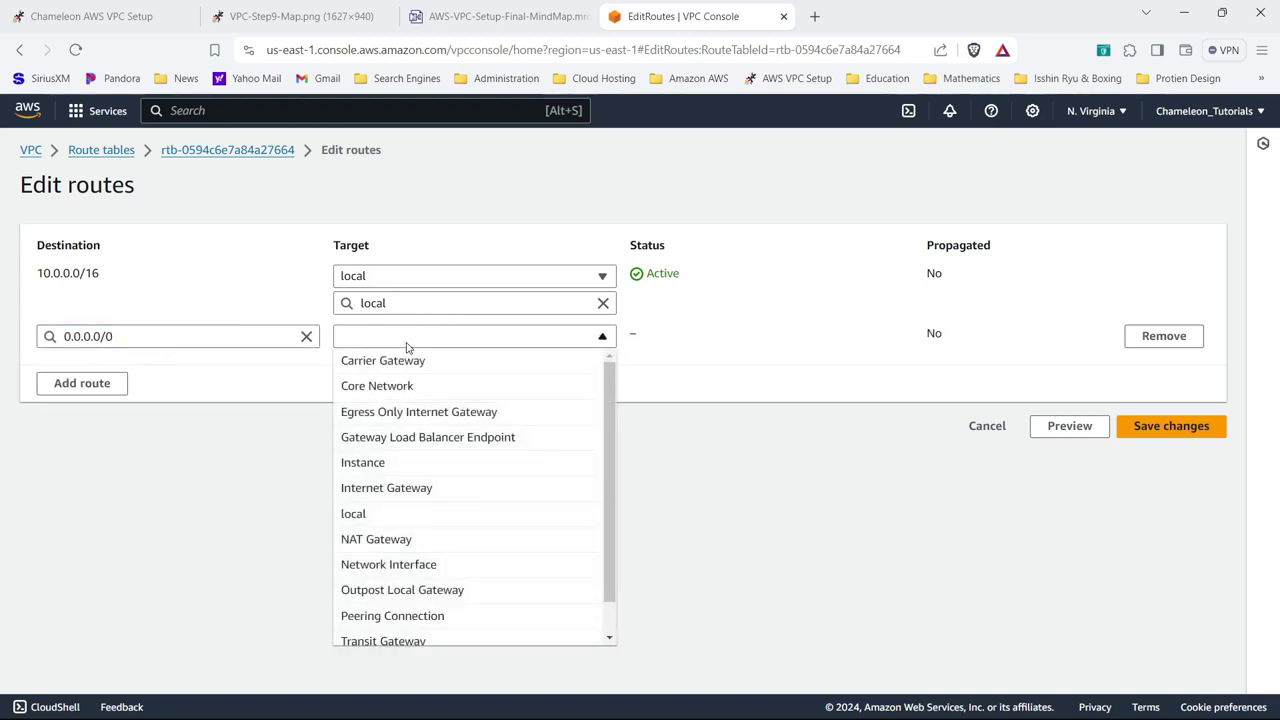
{"action": "left_click", "coordinate": [415, 487]}
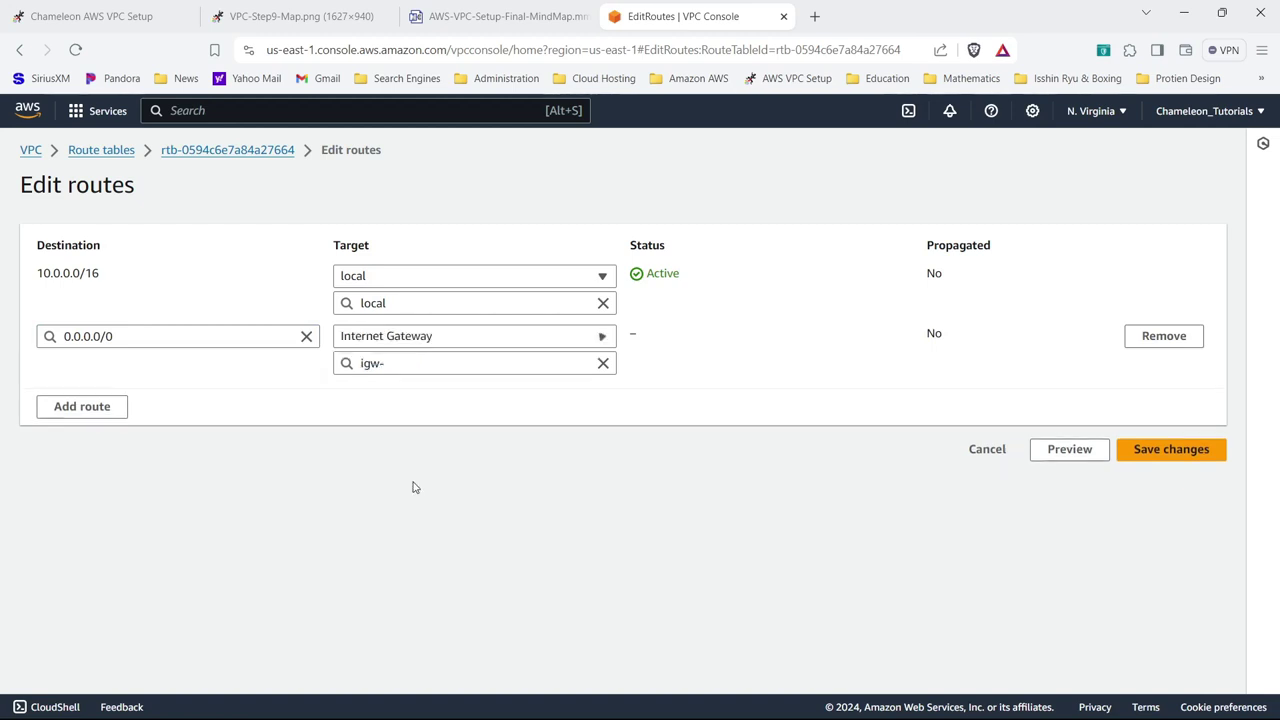
{"action": "left_click", "coordinate": [417, 361]}
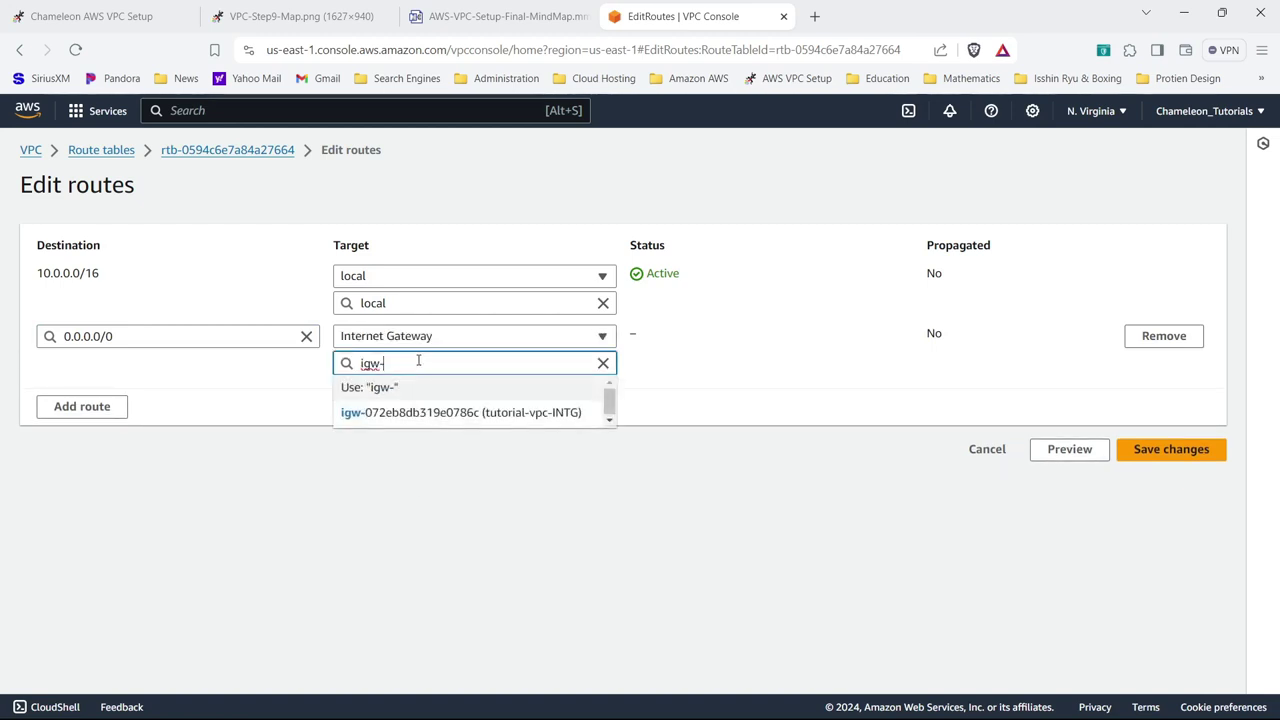
{"action": "left_click", "coordinate": [422, 414]}
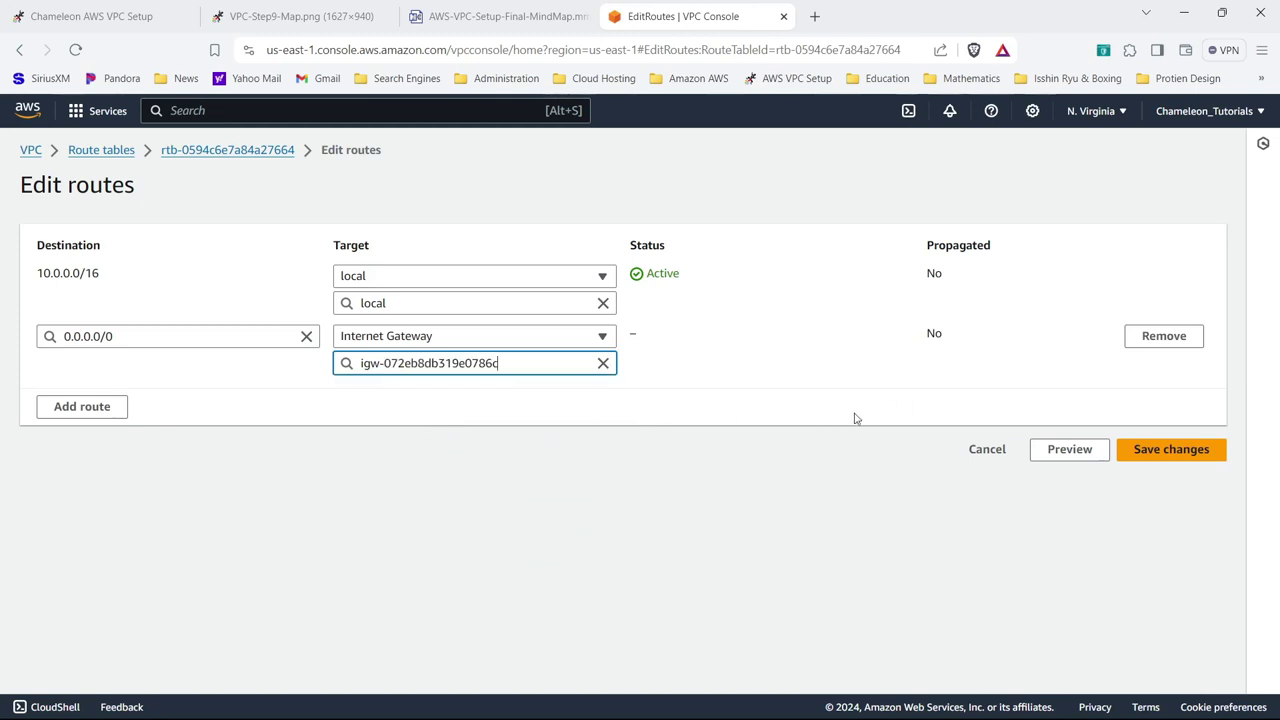
{"action": "left_click", "coordinate": [1175, 452]}
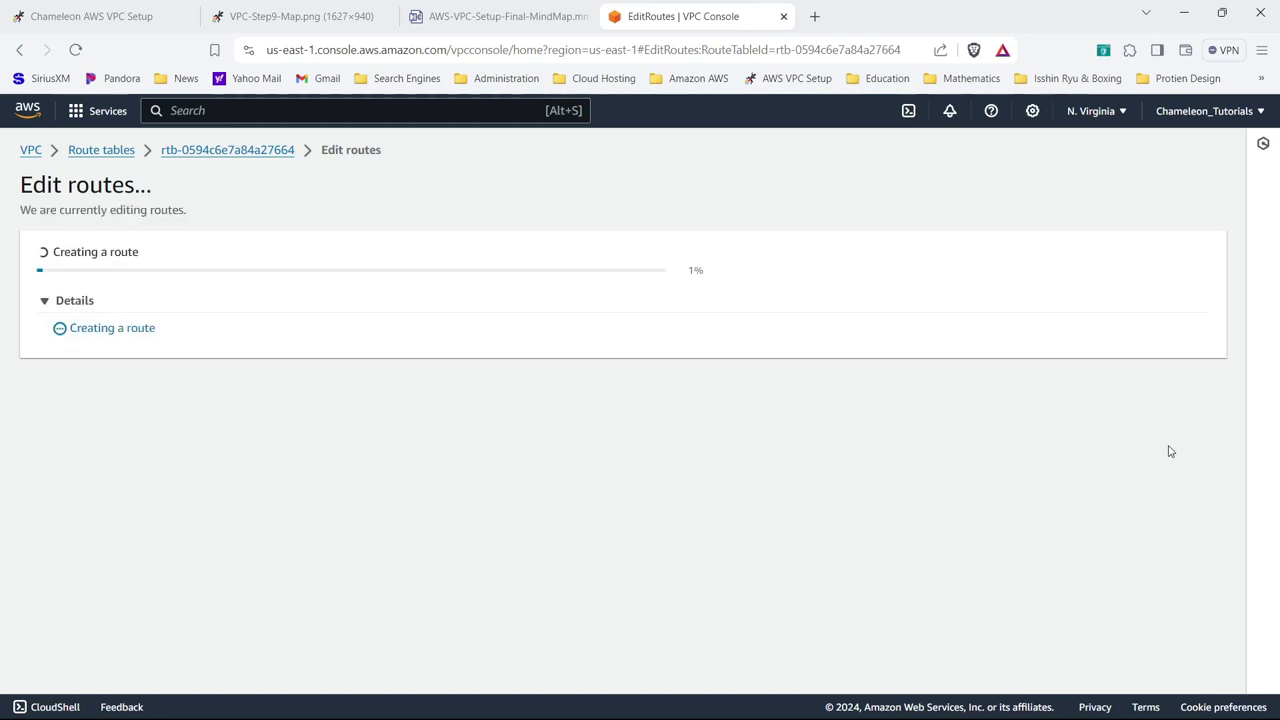
- Check the VPC-Step9 map for the private route tables' connections and return to the console's route table list
{"action": "left_click", "coordinate": [262, 16]}
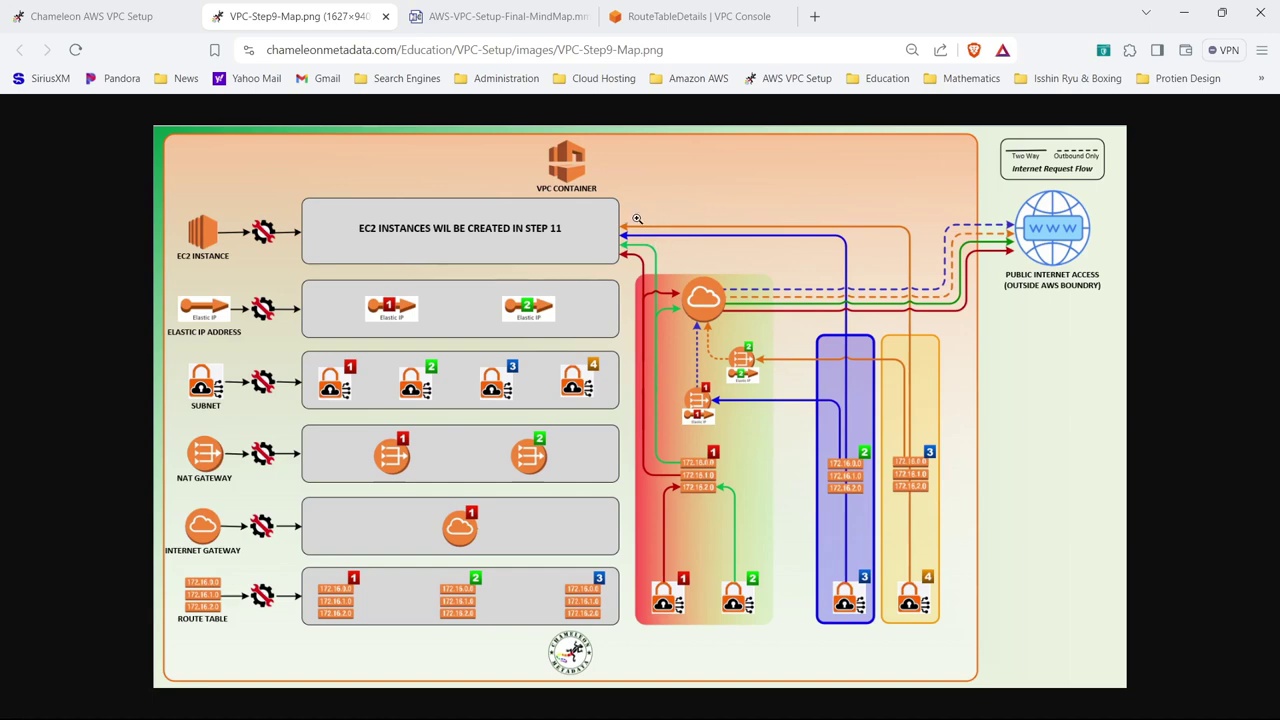
{"action": "left_click", "coordinate": [652, 20]}
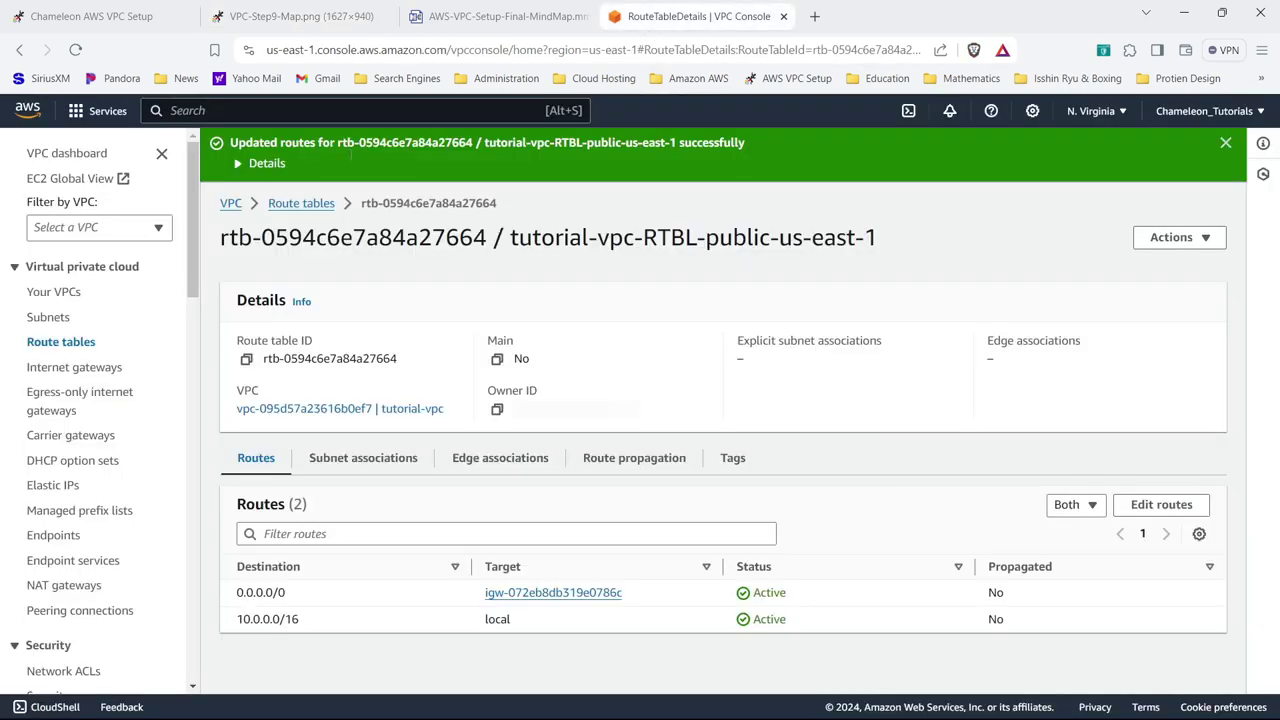
{"action": "left_click", "coordinate": [310, 204]}
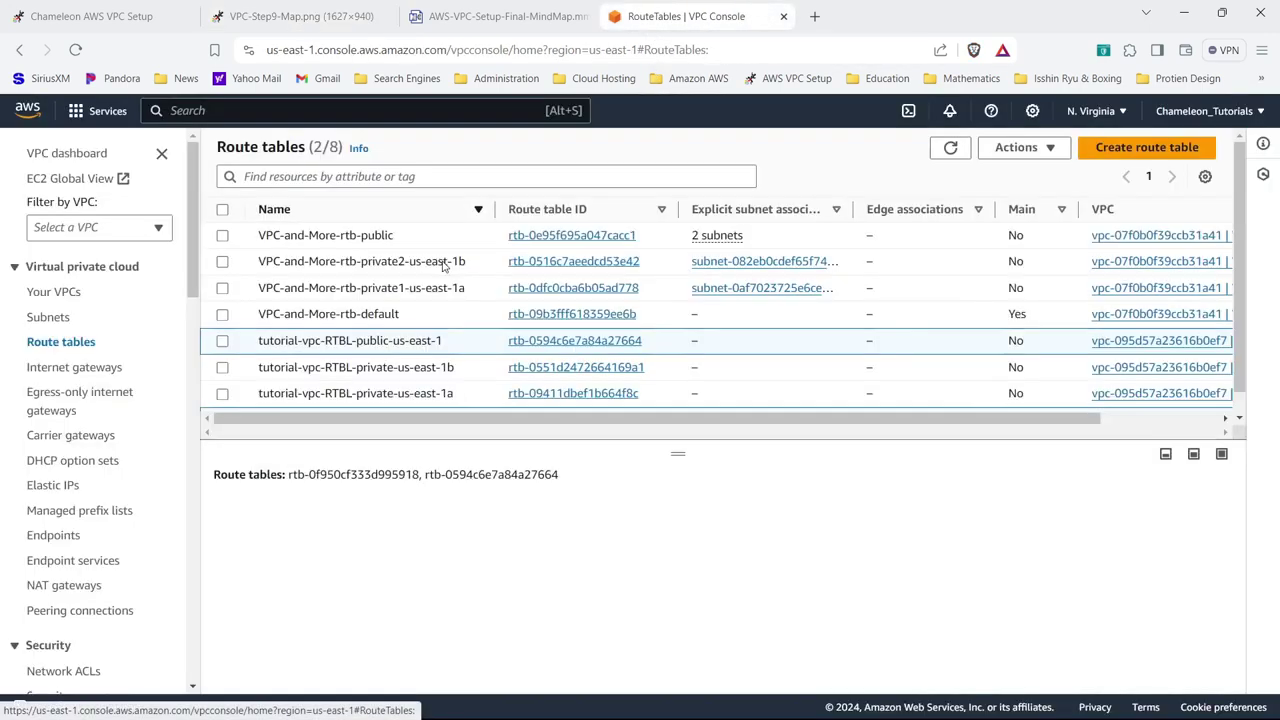
{"action": "left_click", "coordinate": [222, 342]}
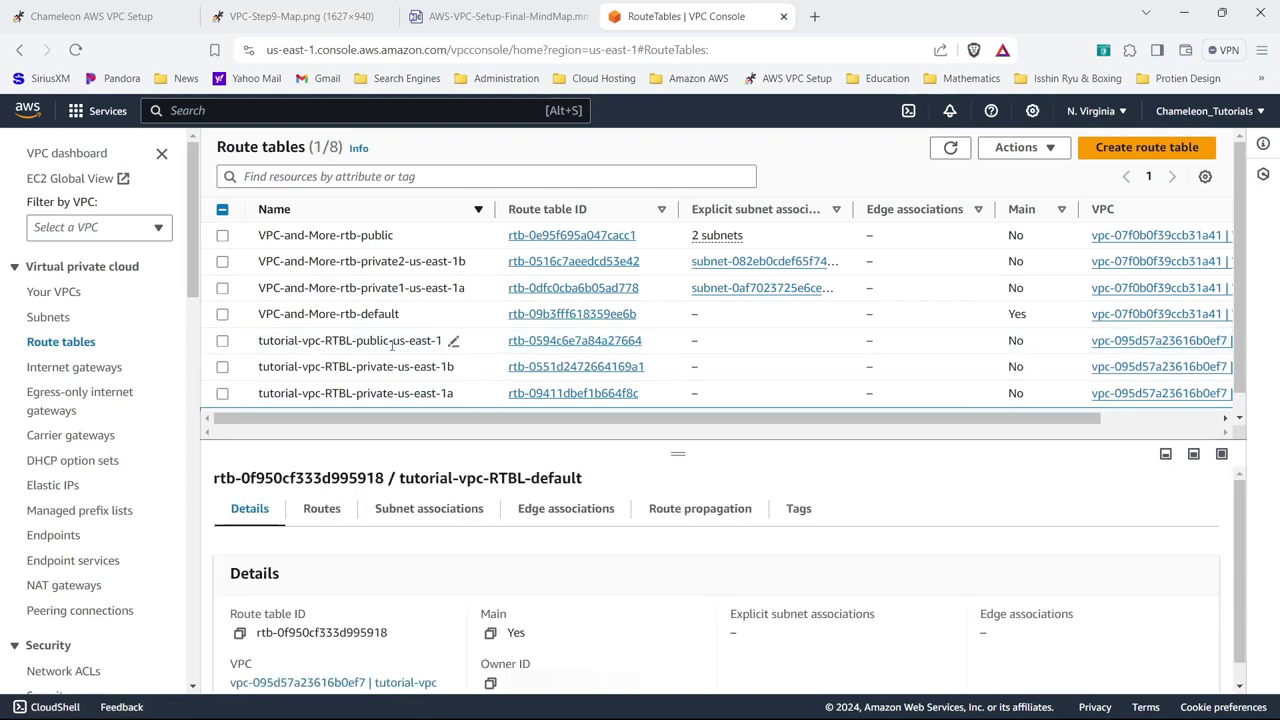
{"action": "left_click", "coordinate": [222, 368]}
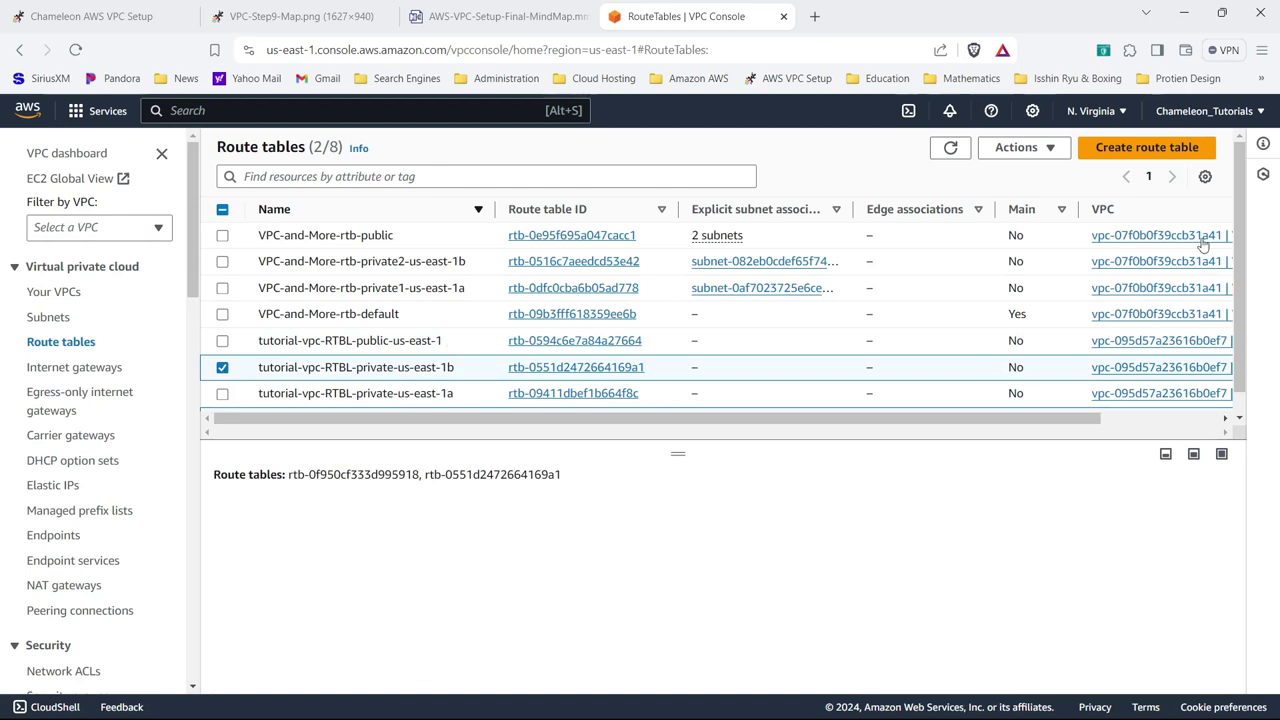
{"action": "left_click", "coordinate": [1016, 147]}
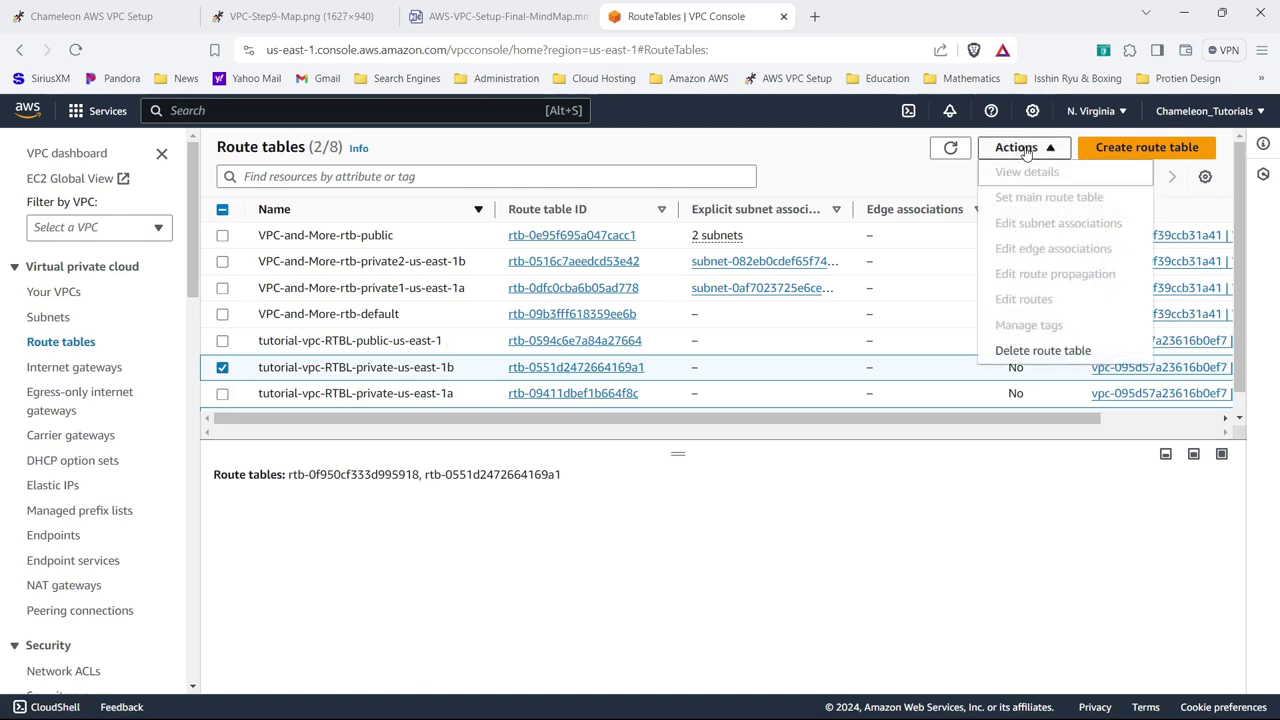
{"action": "left_click", "coordinate": [1016, 147]}
{"action": "left_click", "coordinate": [578, 368]}
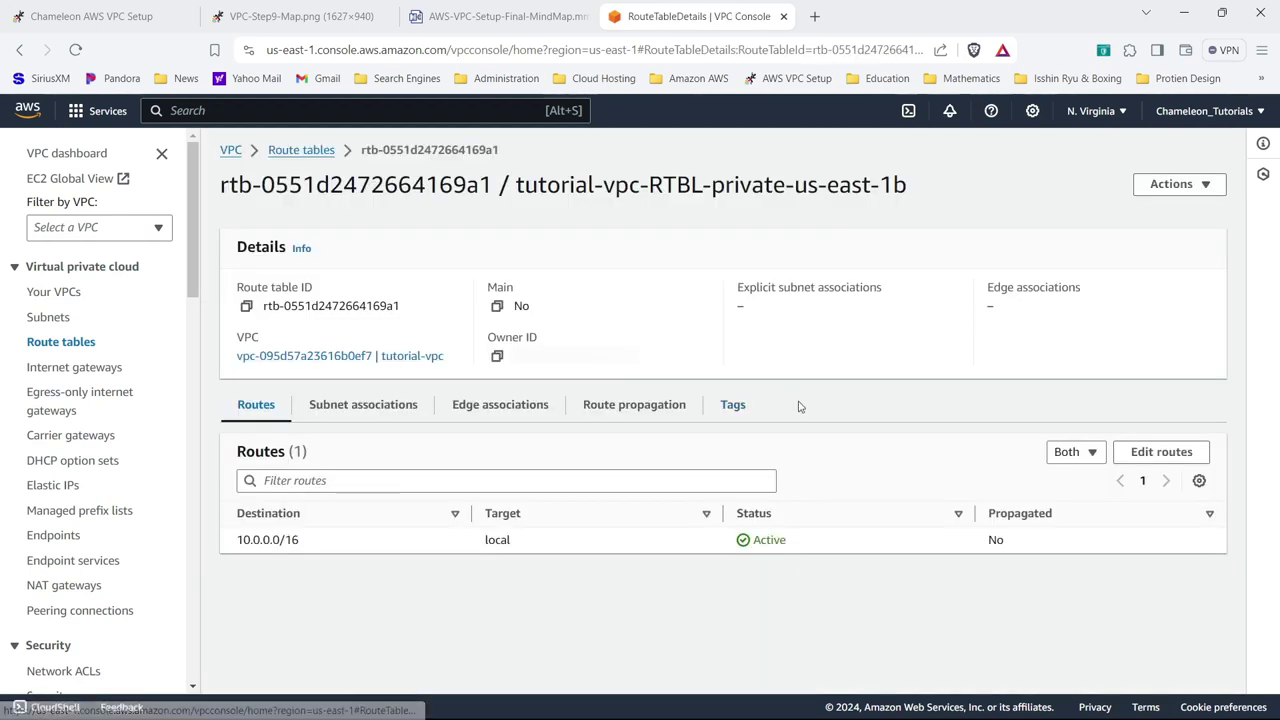
{"action": "left_click", "coordinate": [1161, 452]}
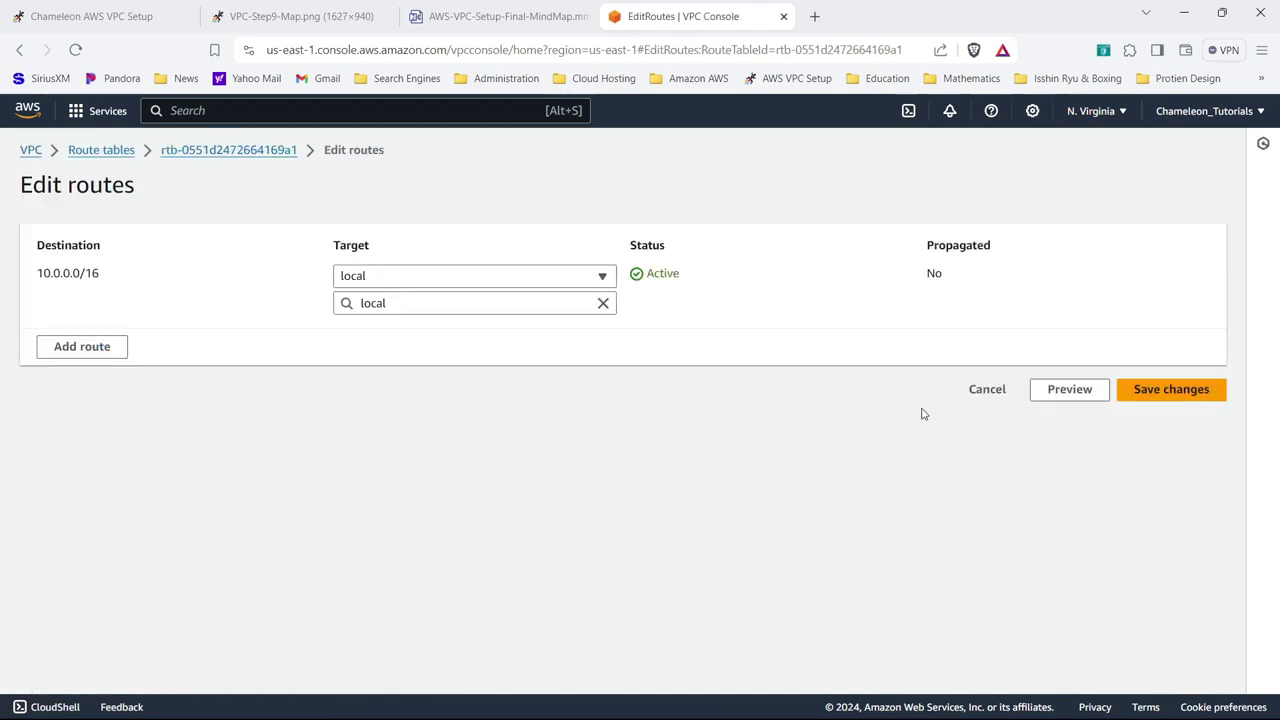
{"action": "left_click", "coordinate": [84, 346]}
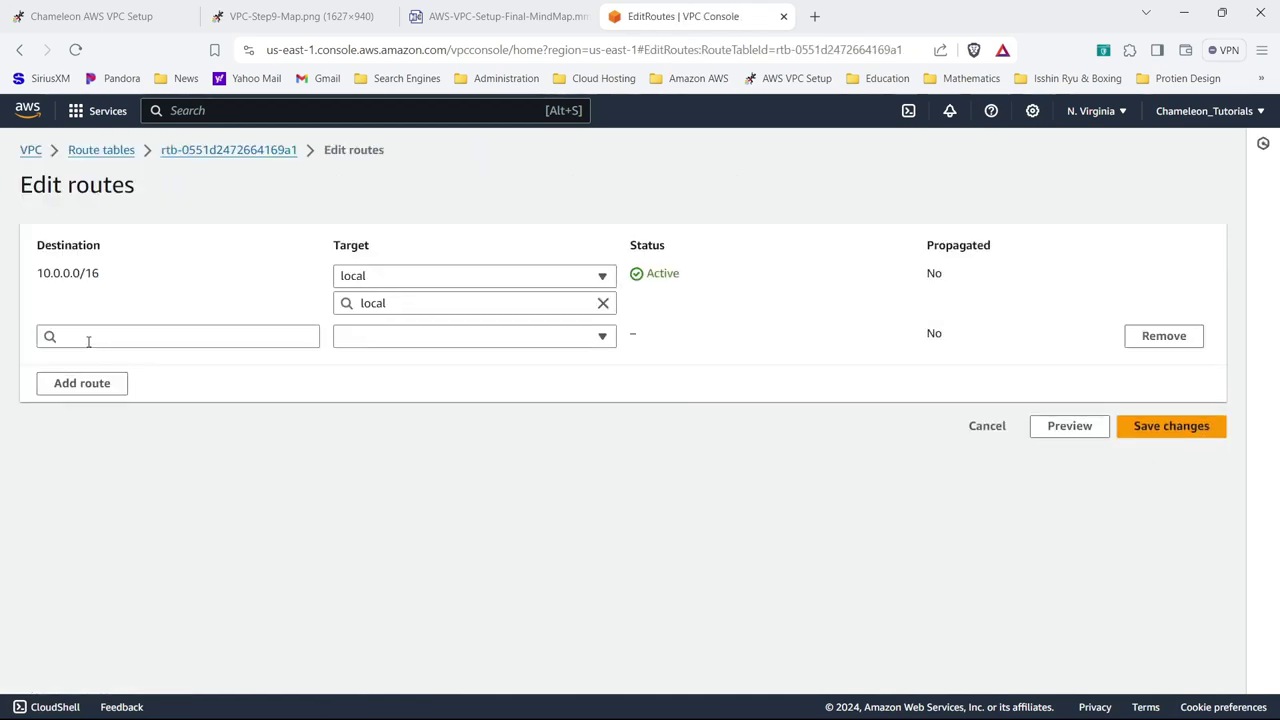
{"action": "left_click", "coordinate": [117, 335]}
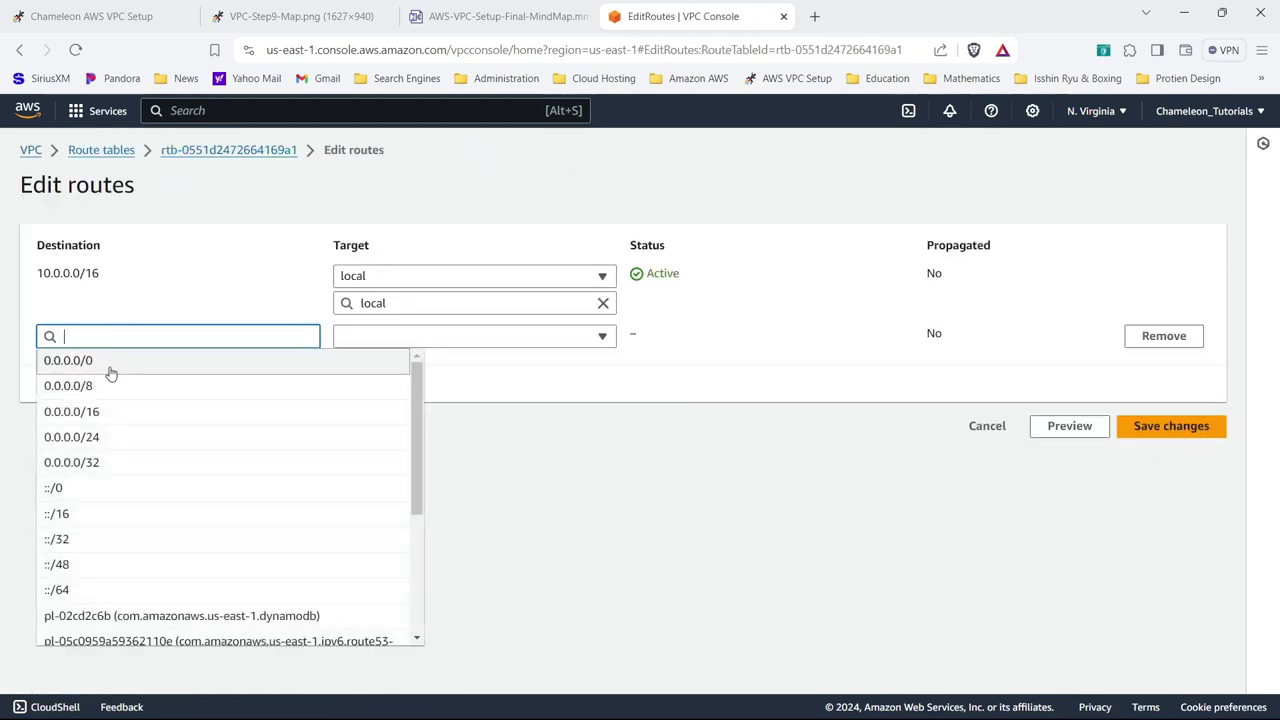
{"action": "left_click", "coordinate": [108, 149]}
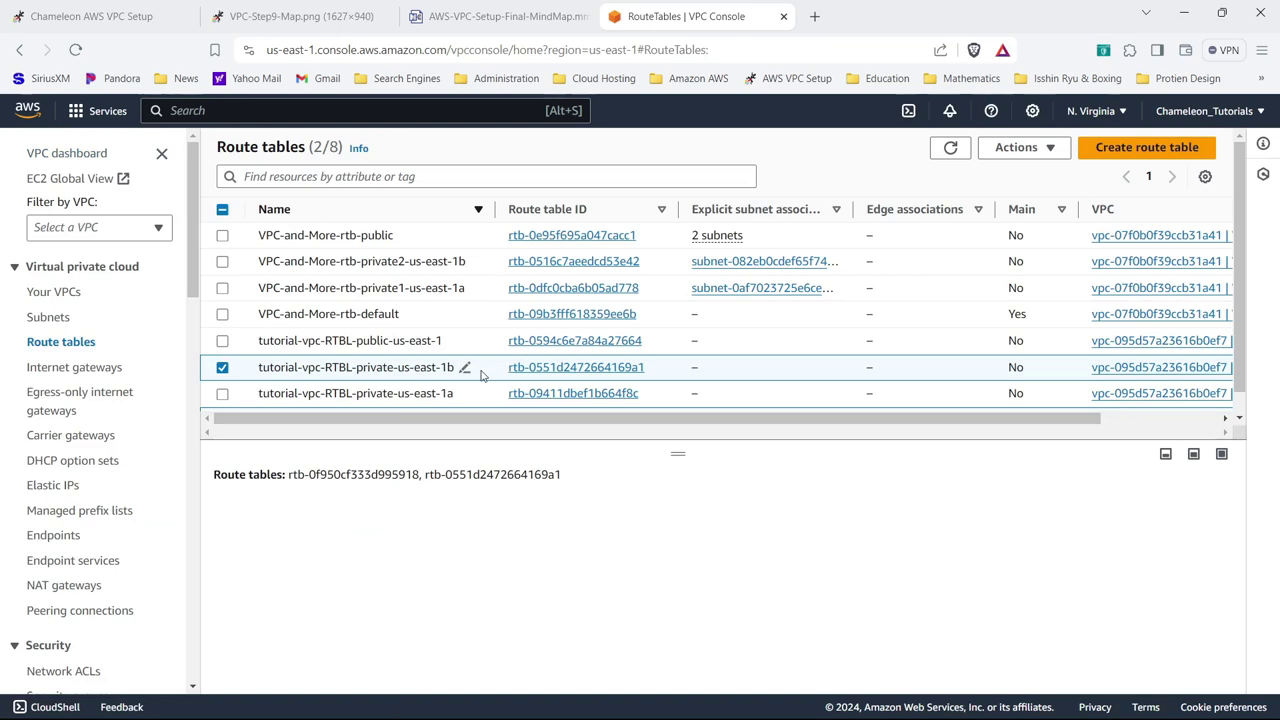
- Open the tutorial-vpc-RTBL-private-us-east-1b route table for route editing and add one route with destination 0.0.0.0/0
{"action": "left_click", "coordinate": [547, 369]}
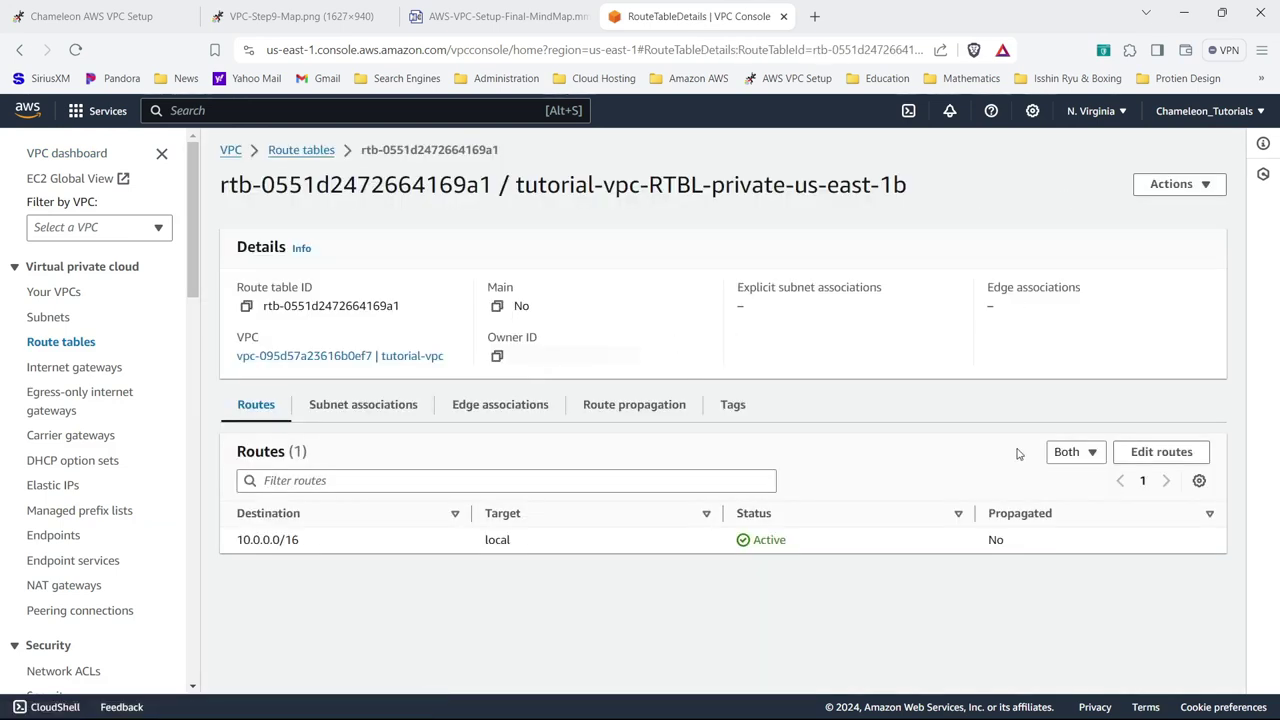
{"action": "left_click", "coordinate": [1183, 452]}
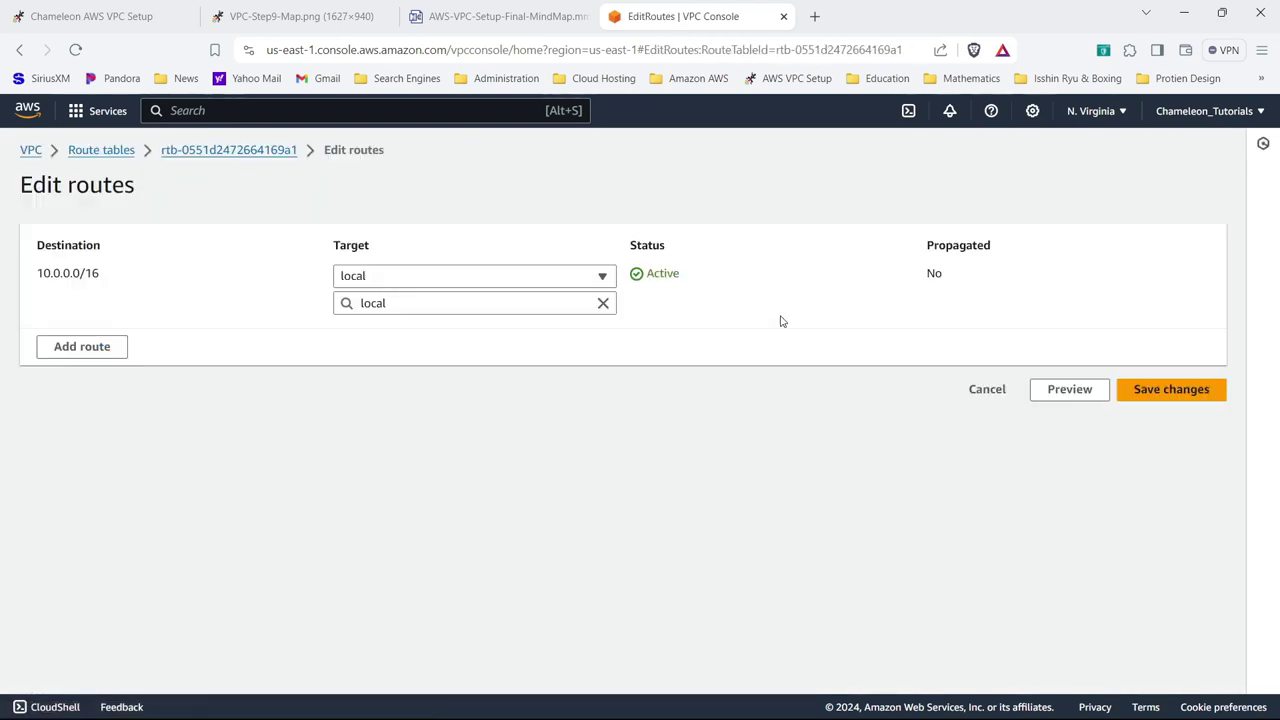
{"action": "left_click", "coordinate": [86, 352]}
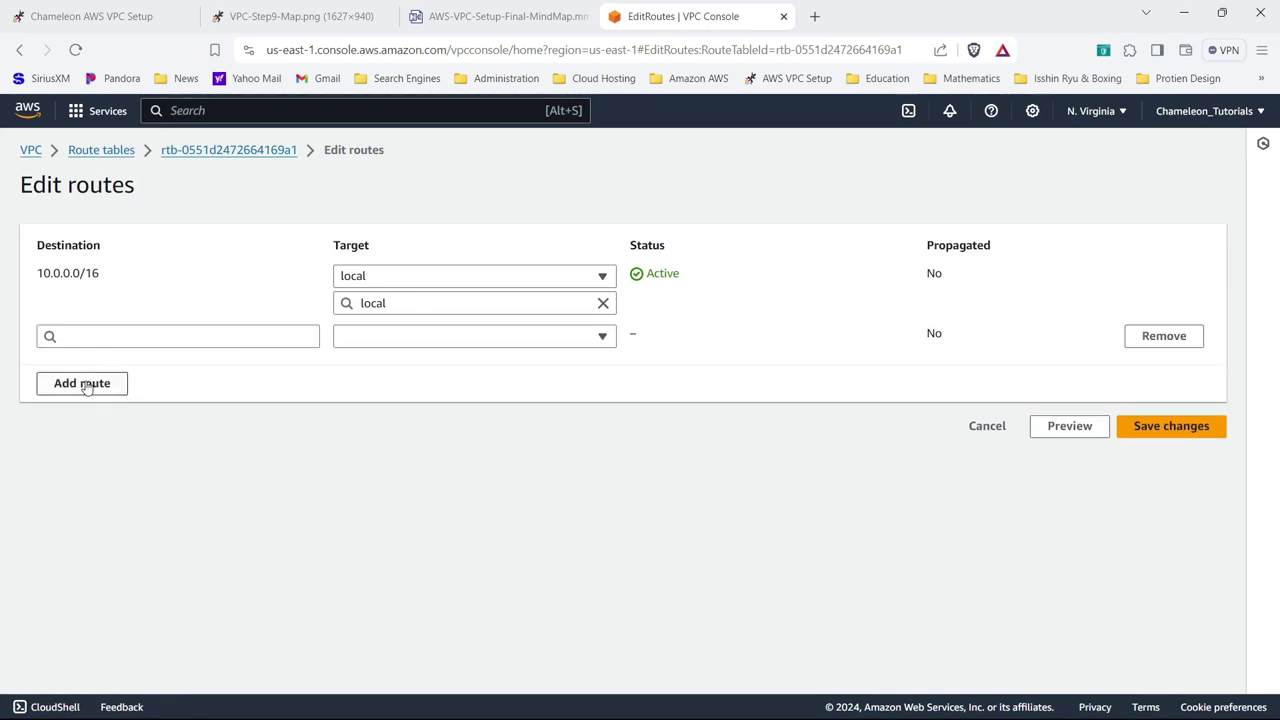
{"action": "left_click", "coordinate": [86, 385]}
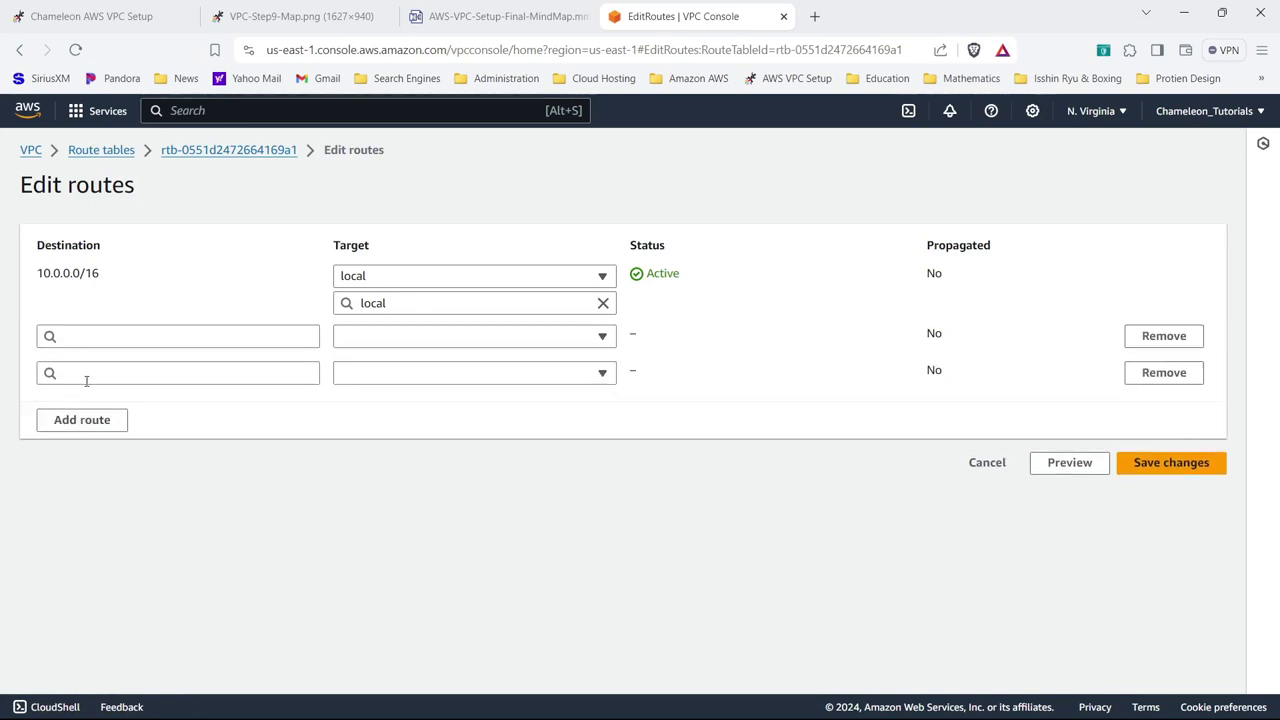
{"action": "left_click", "coordinate": [1172, 372]}
{"action": "left_click", "coordinate": [146, 337]}
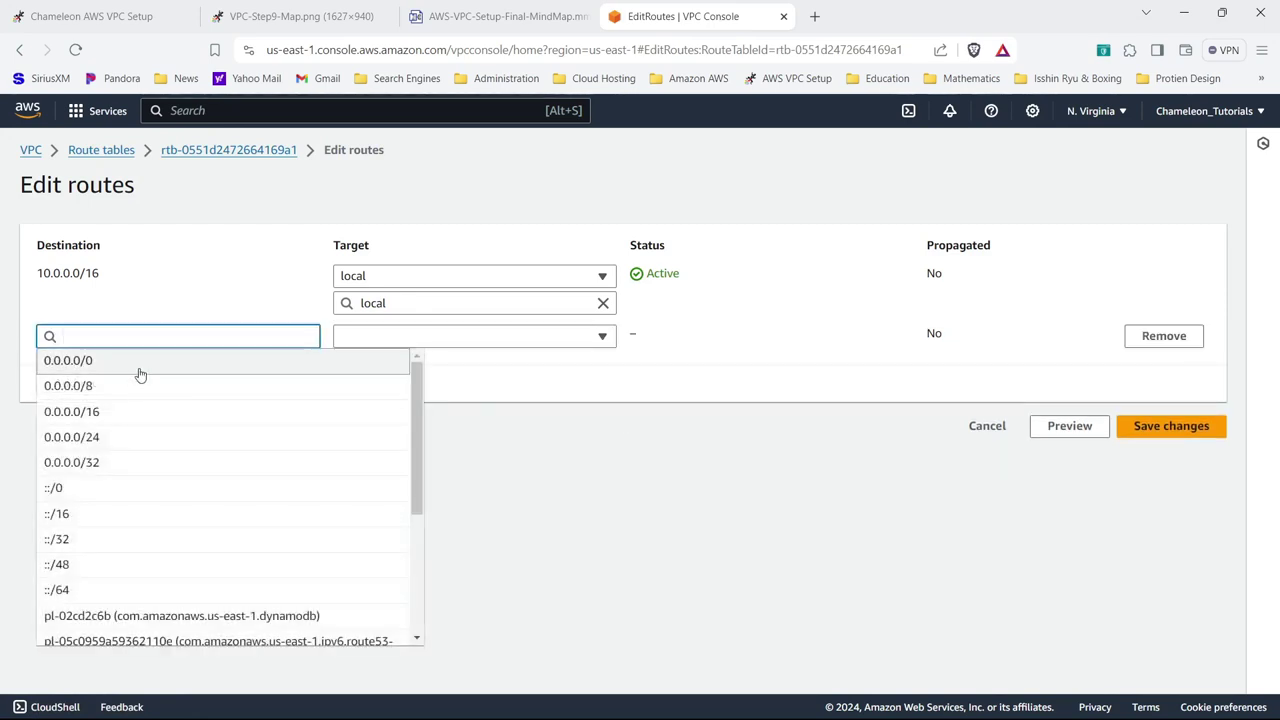
{"action": "left_click", "coordinate": [137, 366]}
- Target the new route at NAT Gateway tutorial-vpc-NATG-EIP-SUBN-public-us-east-1a (nat-09469393bb3f453ea) and save the changes
{"action": "left_click", "coordinate": [407, 340]}
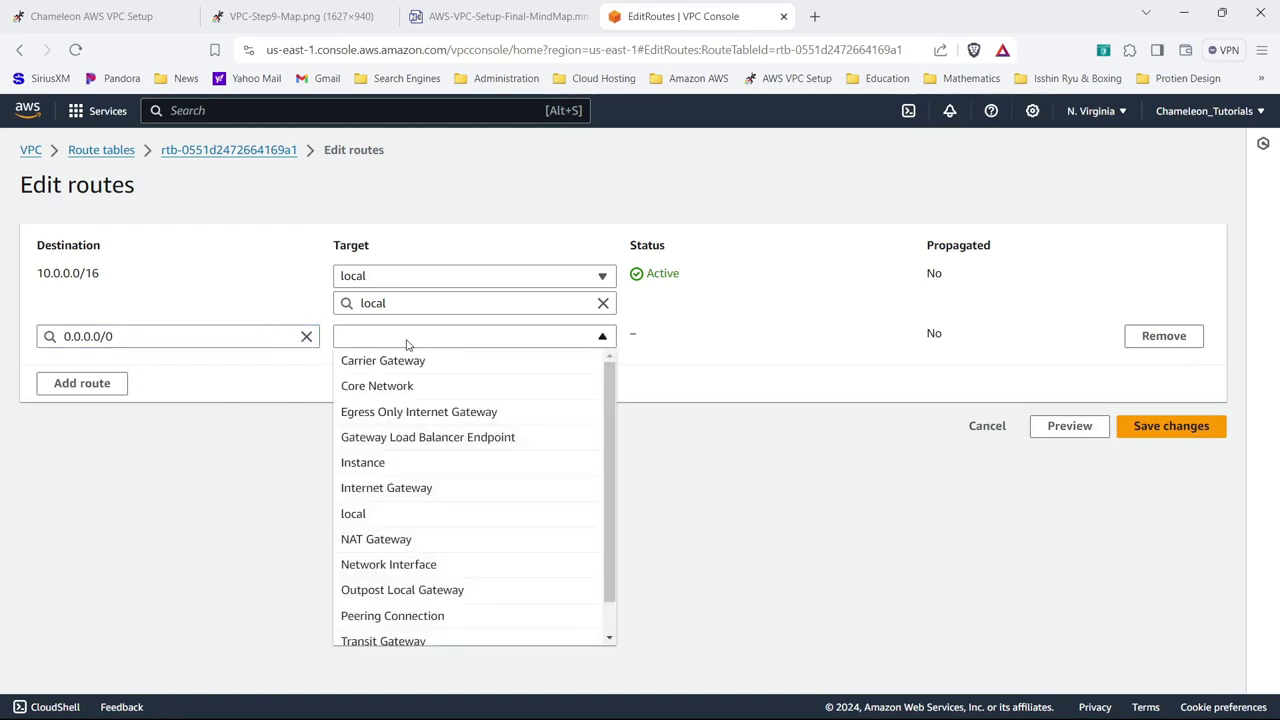
{"action": "left_click", "coordinate": [406, 540]}
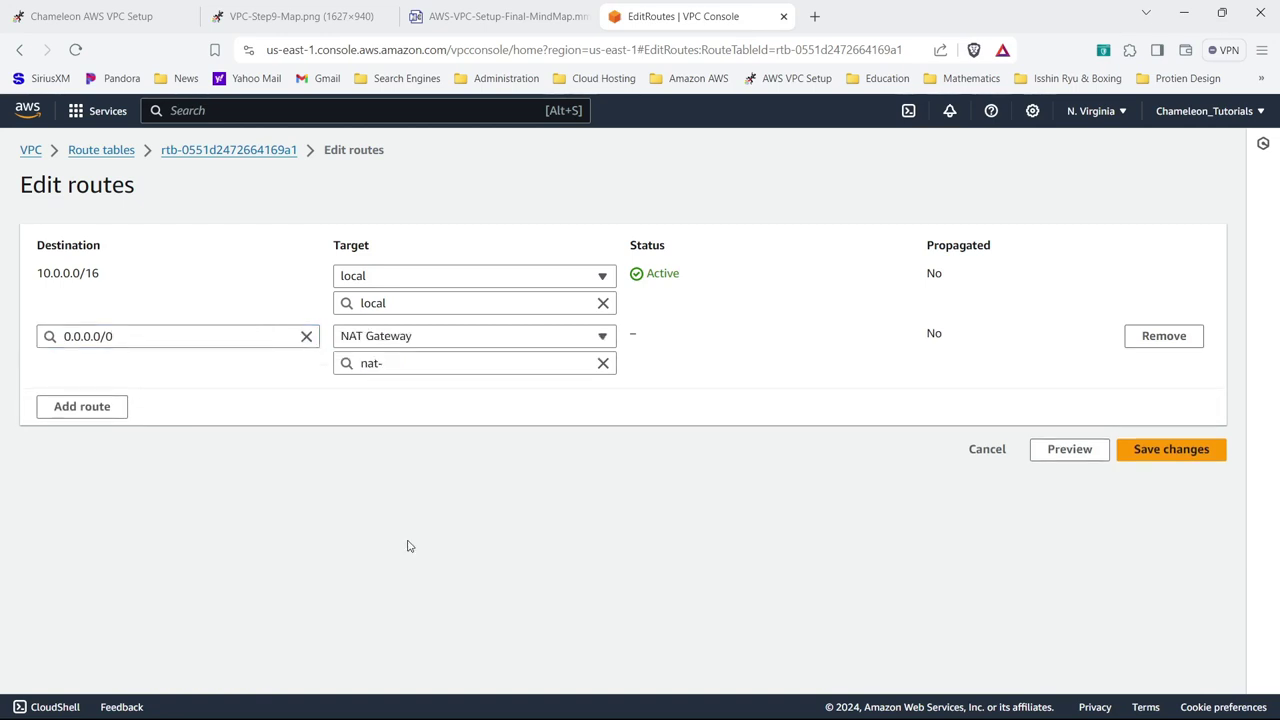
{"action": "left_click", "coordinate": [432, 364]}
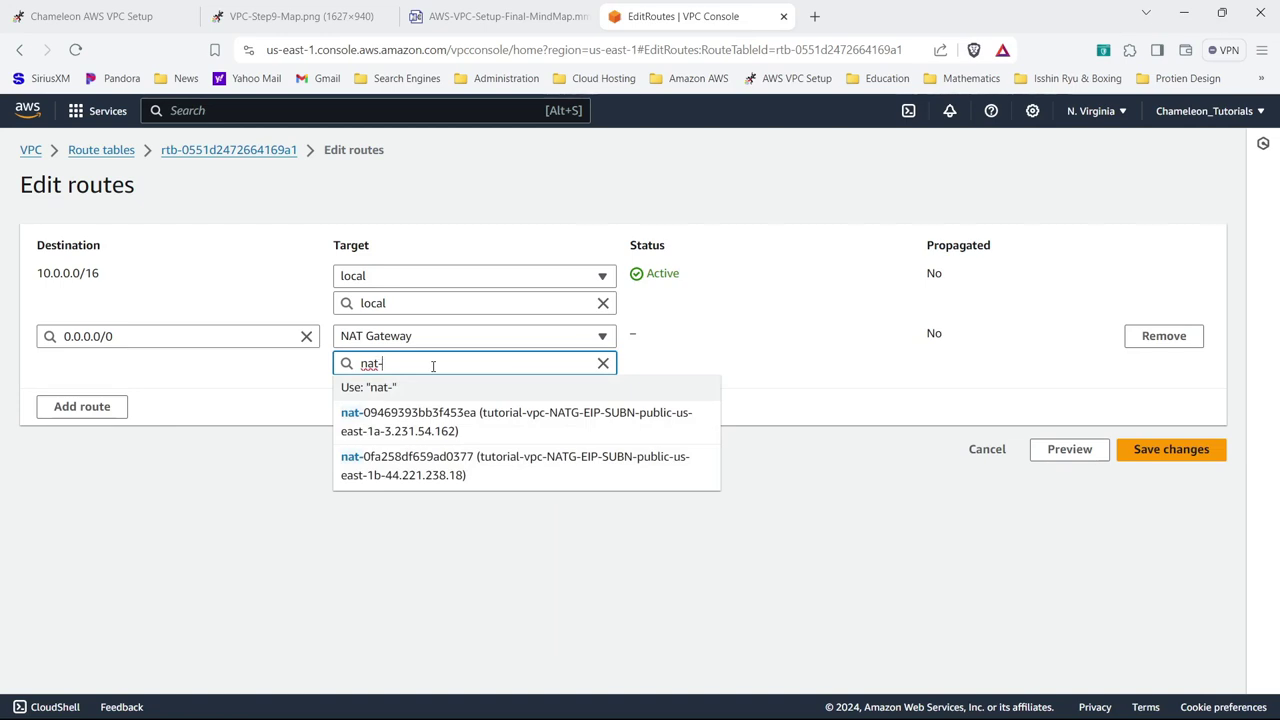
{"action": "left_click", "coordinate": [481, 428]}
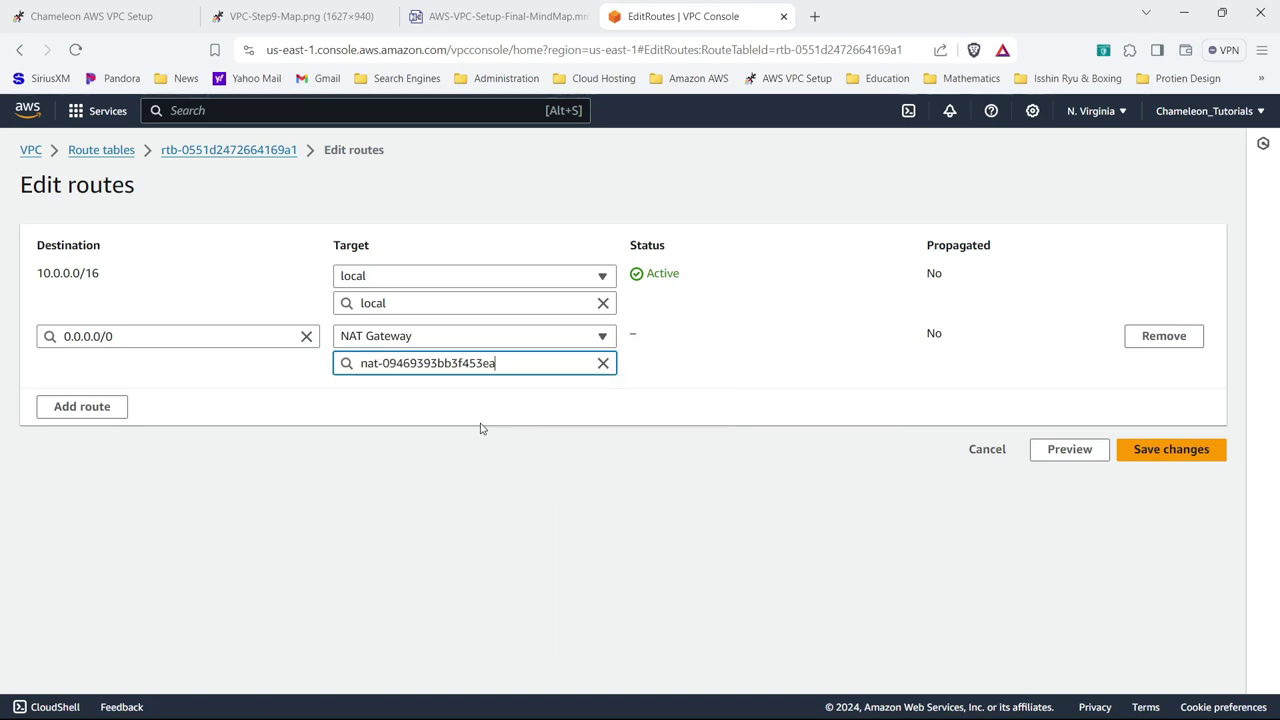
{"action": "left_click", "coordinate": [1138, 464]}
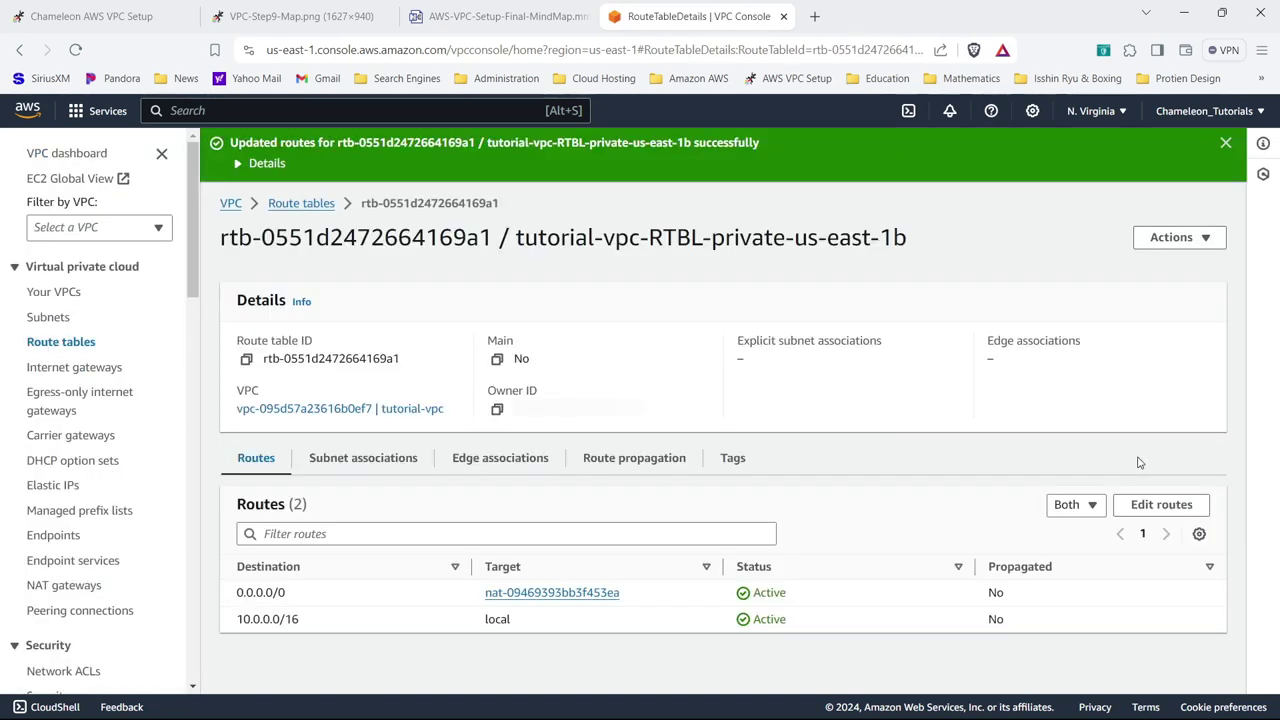
- Reopen the private-us-east-1b table's routes, change the 0.0.0.0/0 target to NAT gateway nat-0fa258df659ad0377 (public-us-east-1b), and save
{"action": "left_click", "coordinate": [318, 204]}
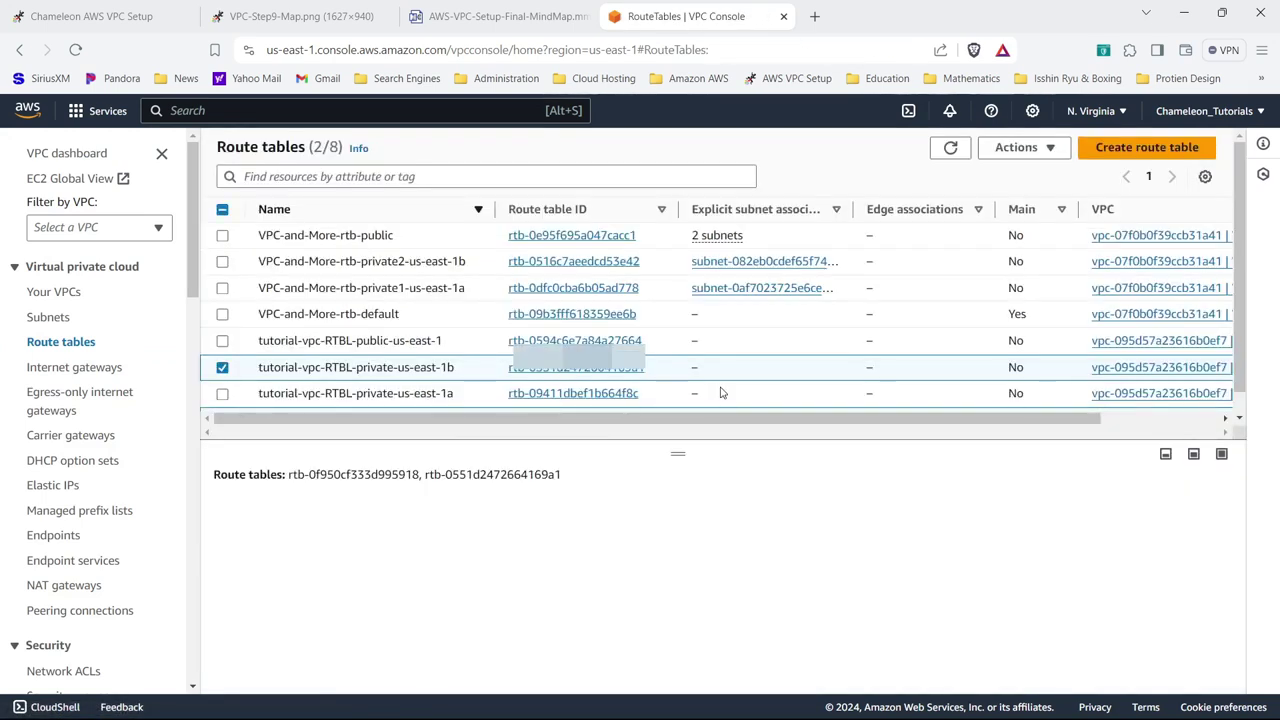
{"action": "left_click", "coordinate": [625, 367]}
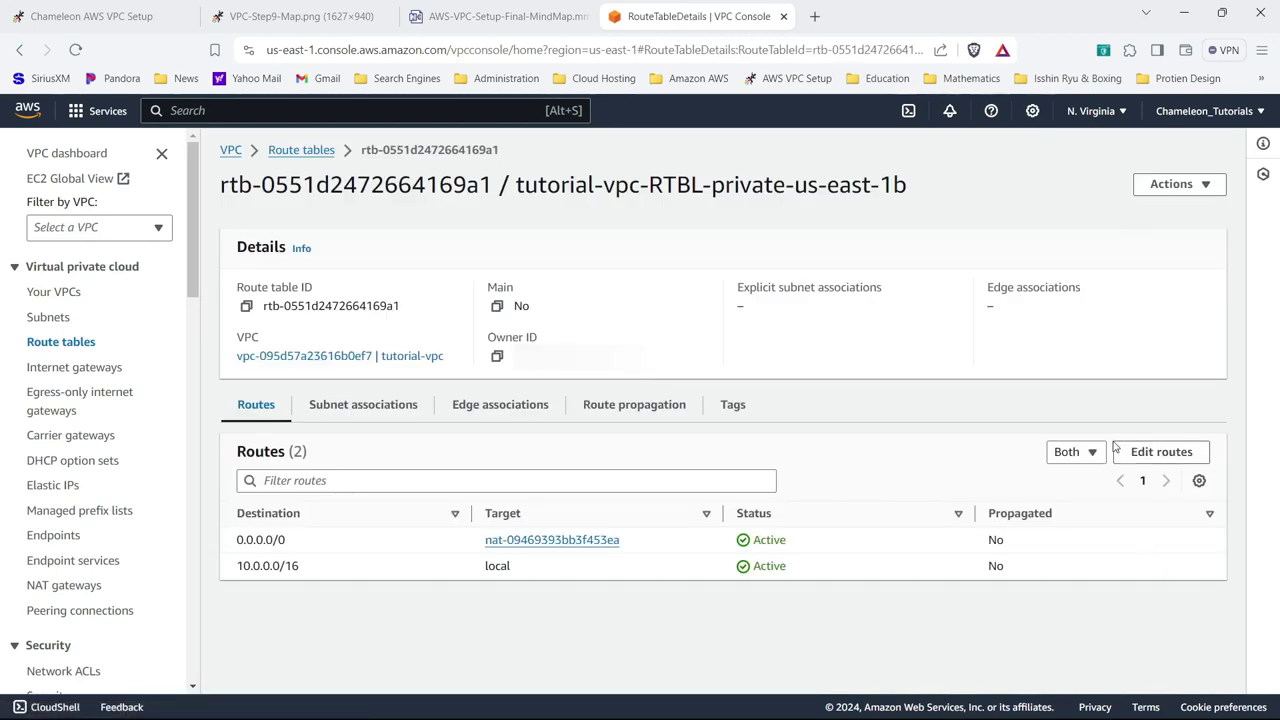
{"action": "left_click", "coordinate": [1147, 455]}
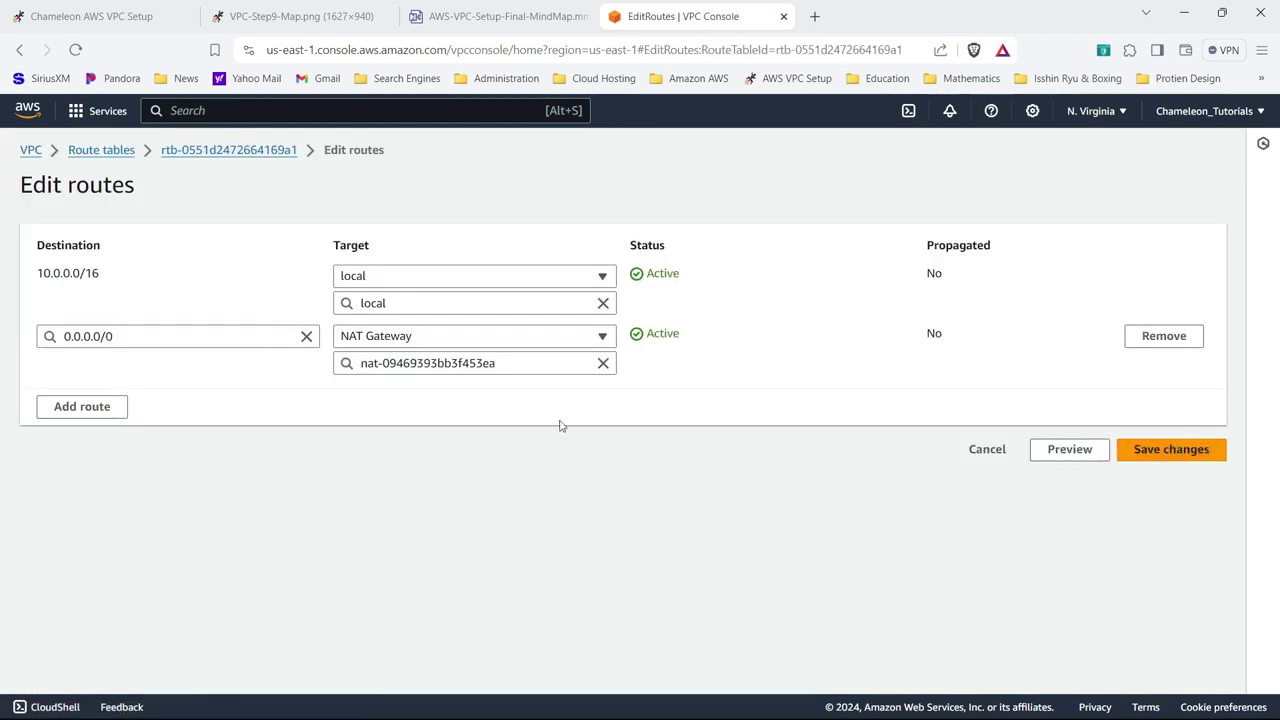
{"action": "left_click", "coordinate": [498, 366]}
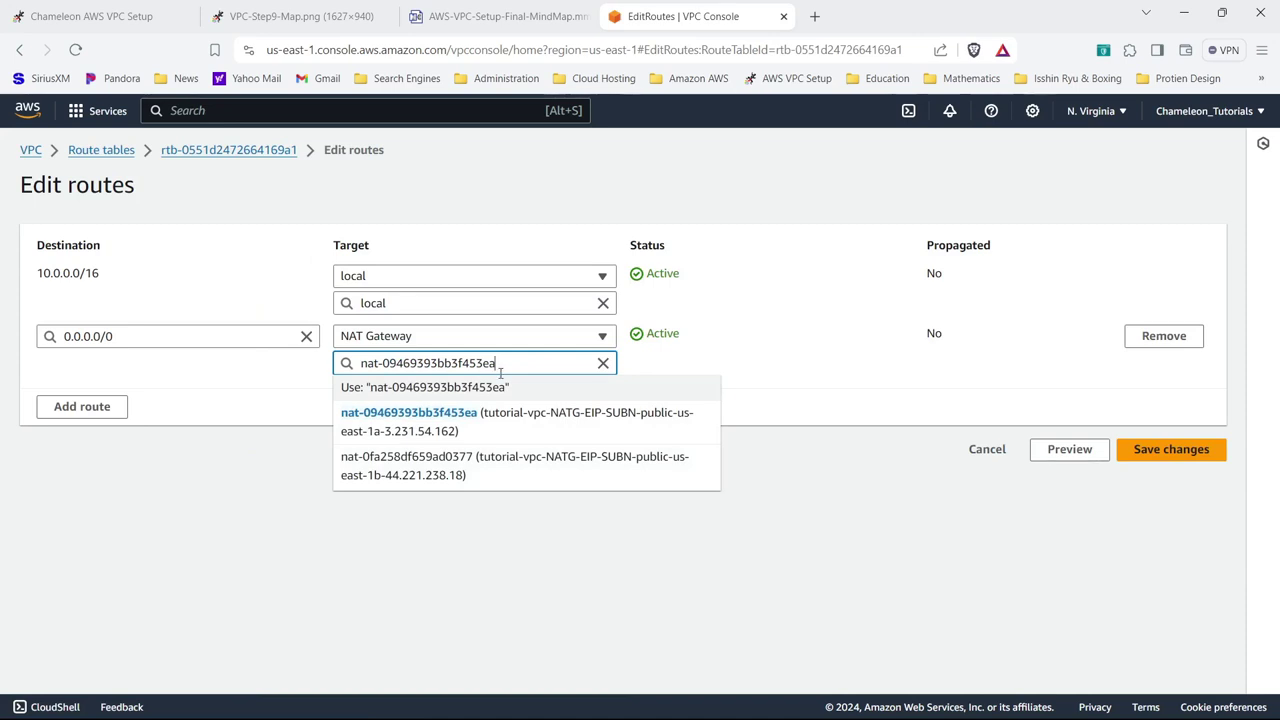
{"action": "left_click", "coordinate": [491, 468]}
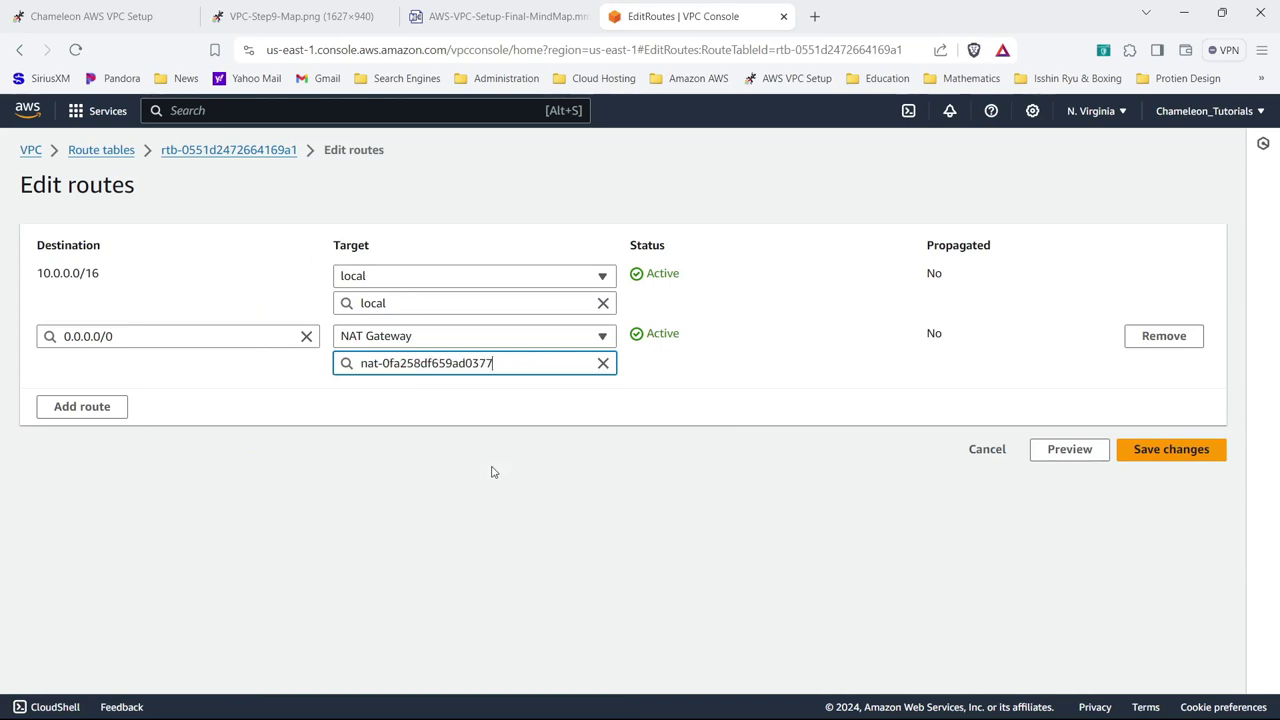
{"action": "left_click", "coordinate": [1128, 455]}
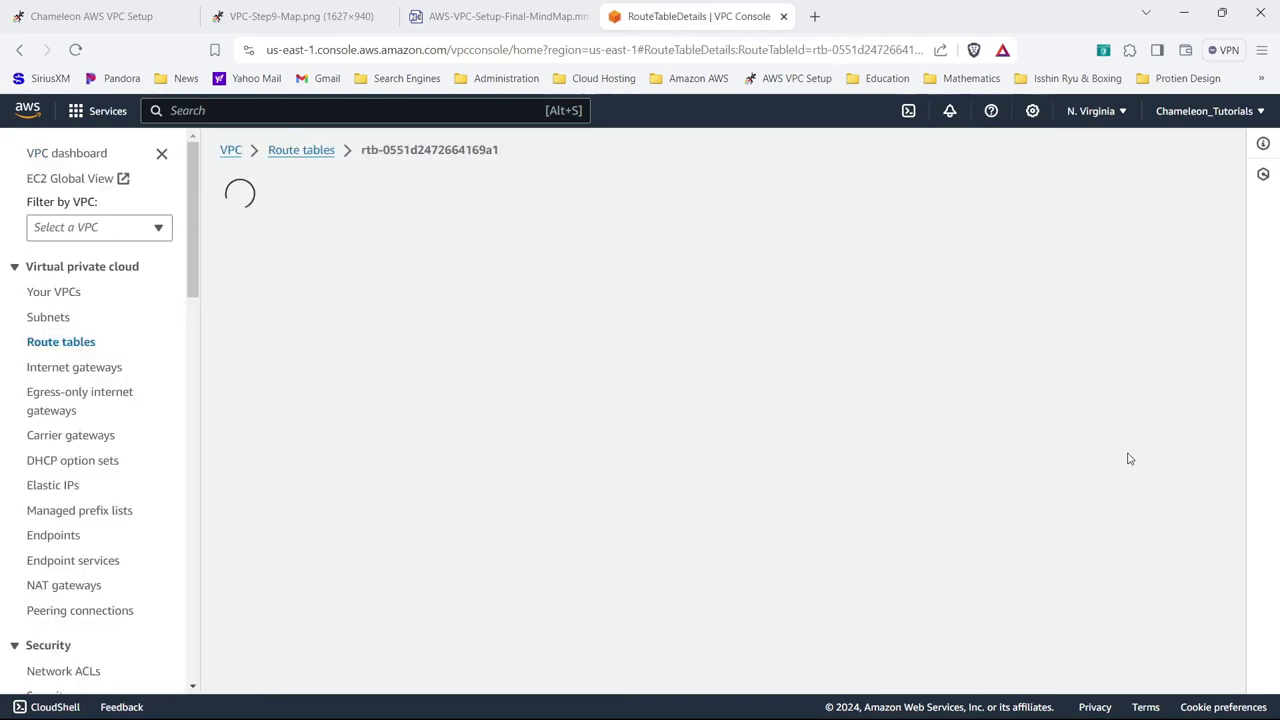
- Open the tutorial-vpc-RTBL-private-us-east-1a route table for route editing and add a route with destination 0.0.0.0/0
{"action": "left_click", "coordinate": [321, 208]}
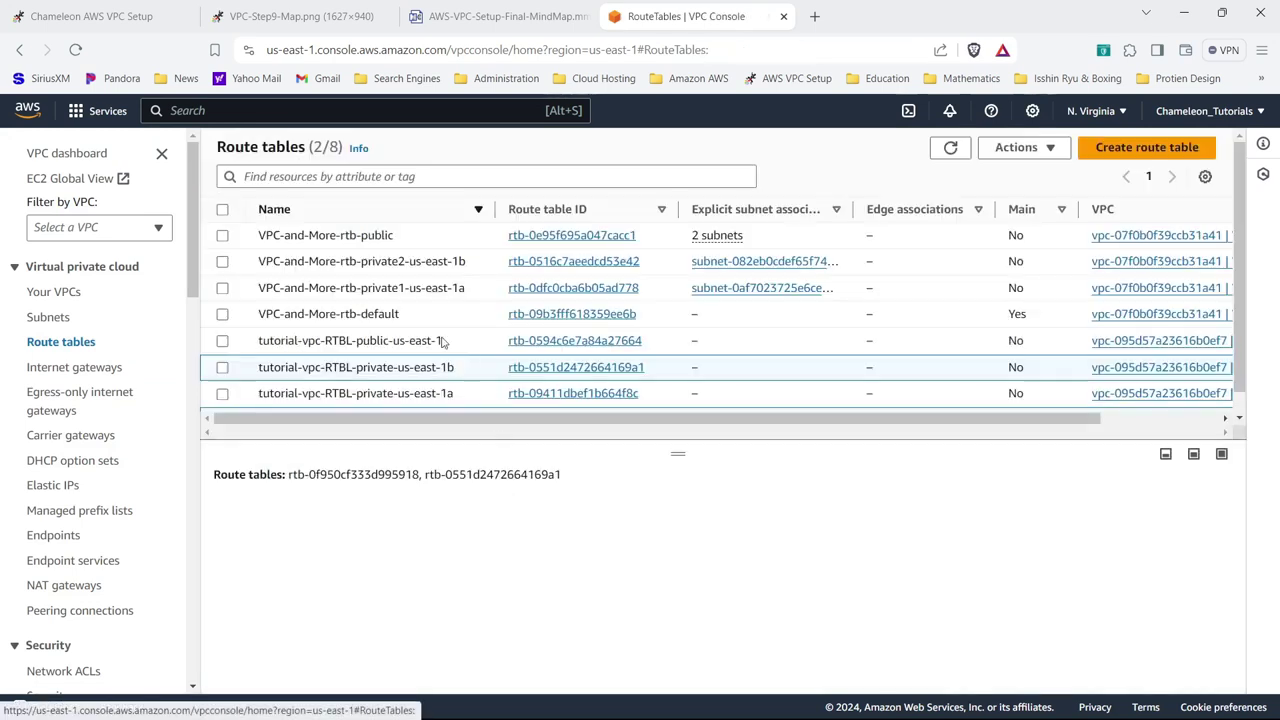
{"action": "left_click", "coordinate": [566, 393]}
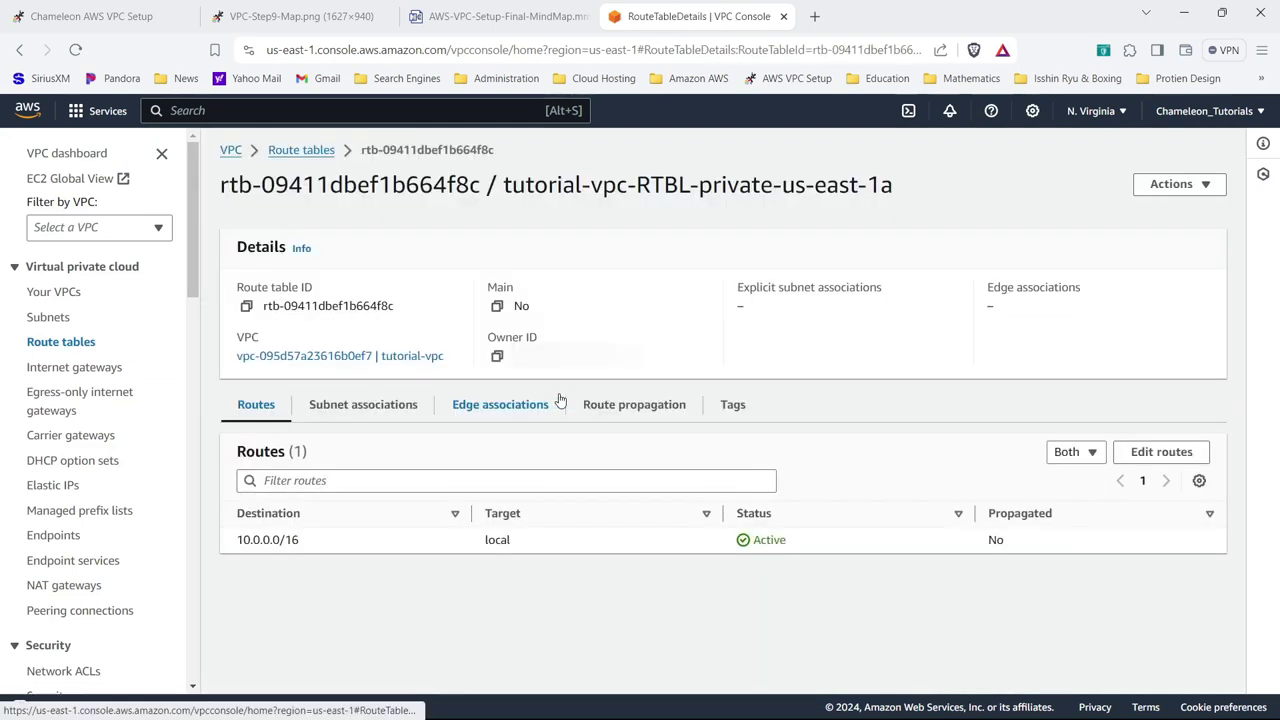
{"action": "left_click", "coordinate": [1122, 455]}
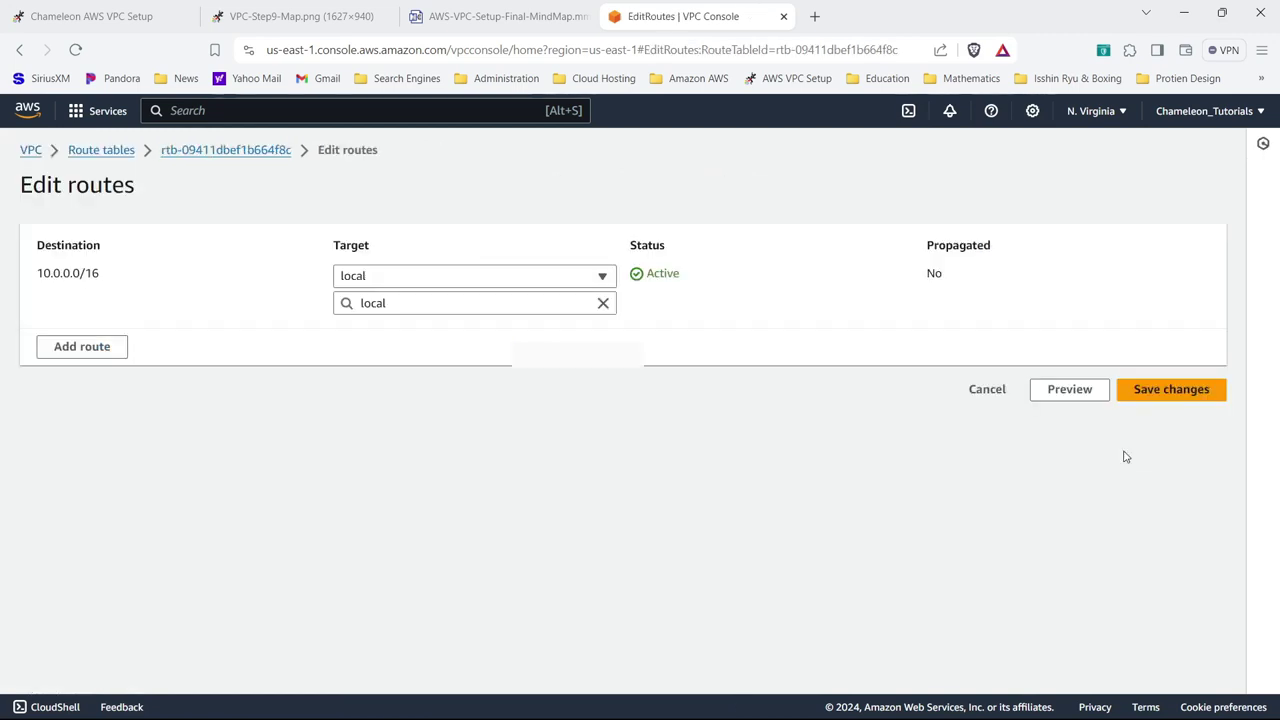
{"action": "left_click", "coordinate": [103, 348]}
{"action": "left_click", "coordinate": [188, 338]}
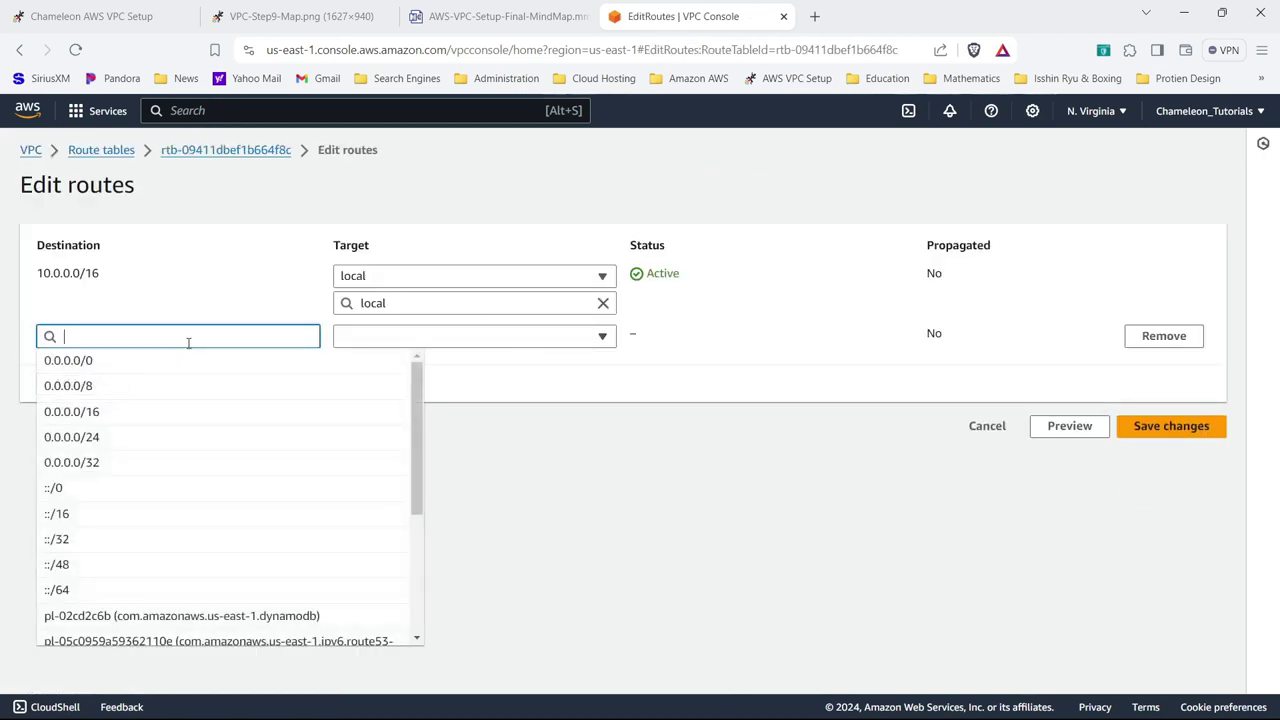
{"action": "left_click", "coordinate": [186, 362]}
- Set the private-us-east-1a route's target to NAT Gateway nat-09469393bb3f453ea (public-us-east-1a) and save the changes
{"action": "left_click", "coordinate": [437, 336]}
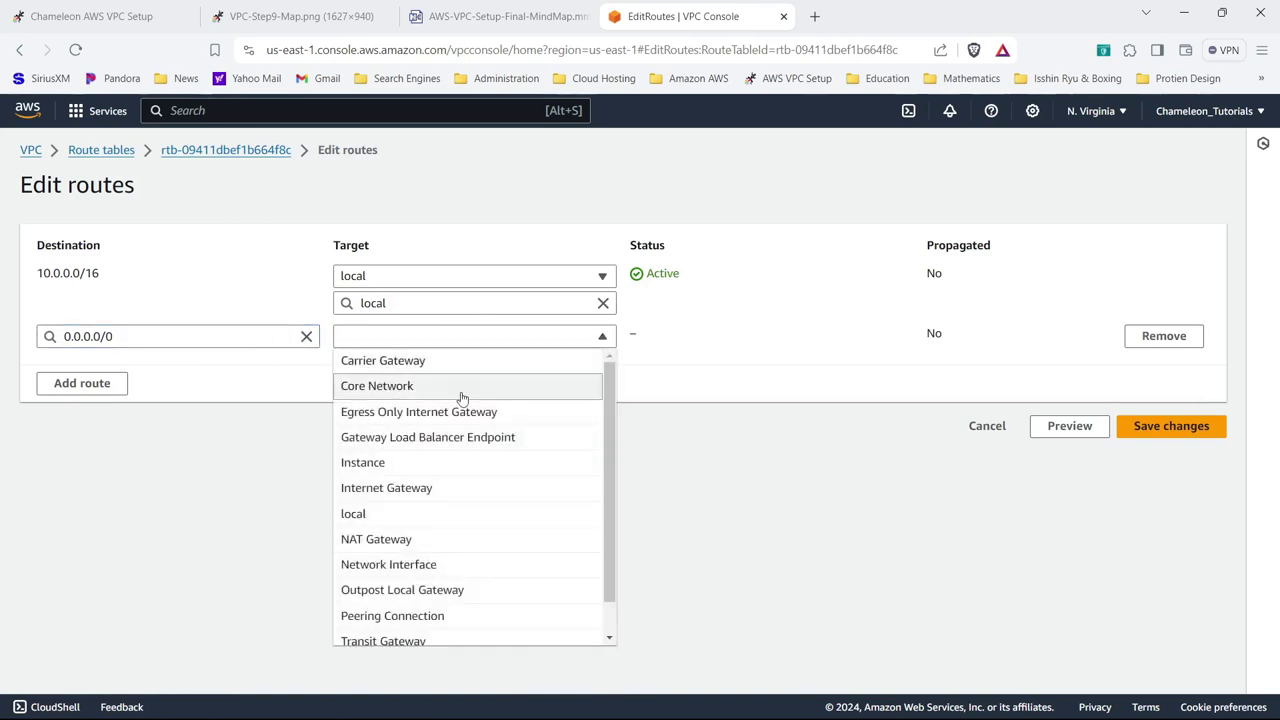
{"action": "left_click", "coordinate": [461, 538]}
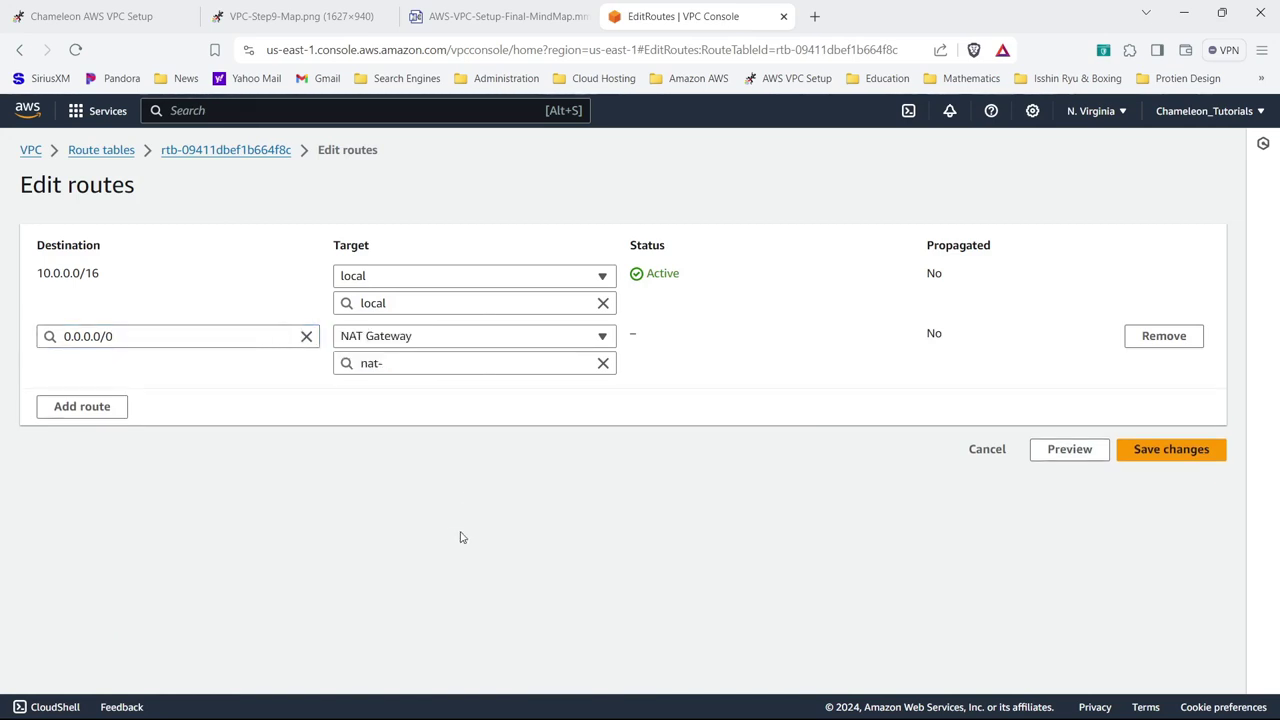
{"action": "left_click", "coordinate": [499, 362]}
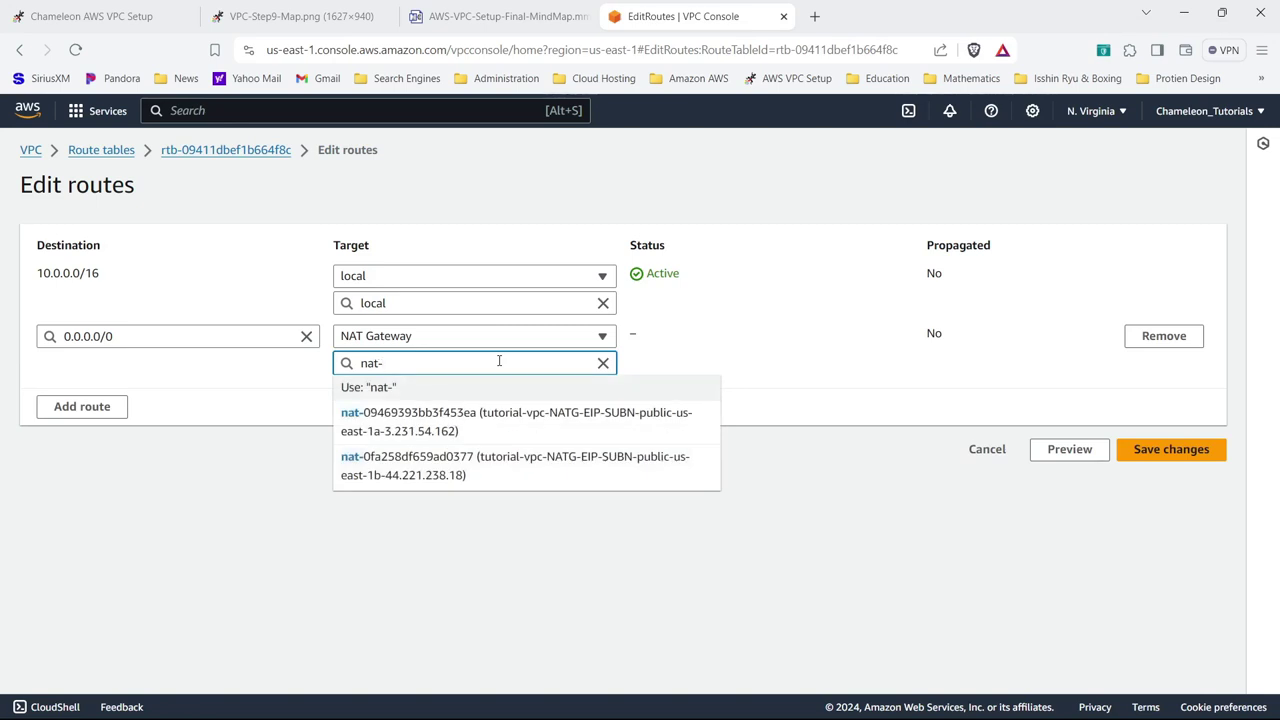
{"action": "left_click", "coordinate": [404, 430]}
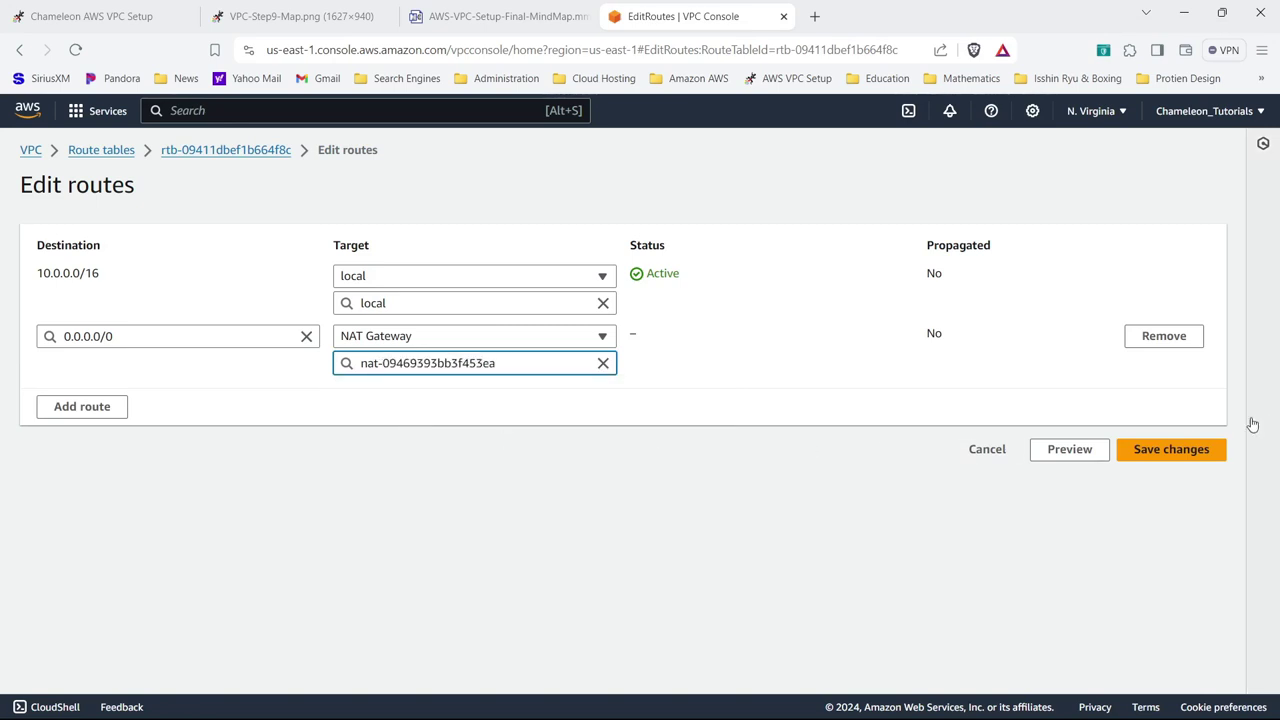
{"action": "left_click", "coordinate": [1147, 452]}
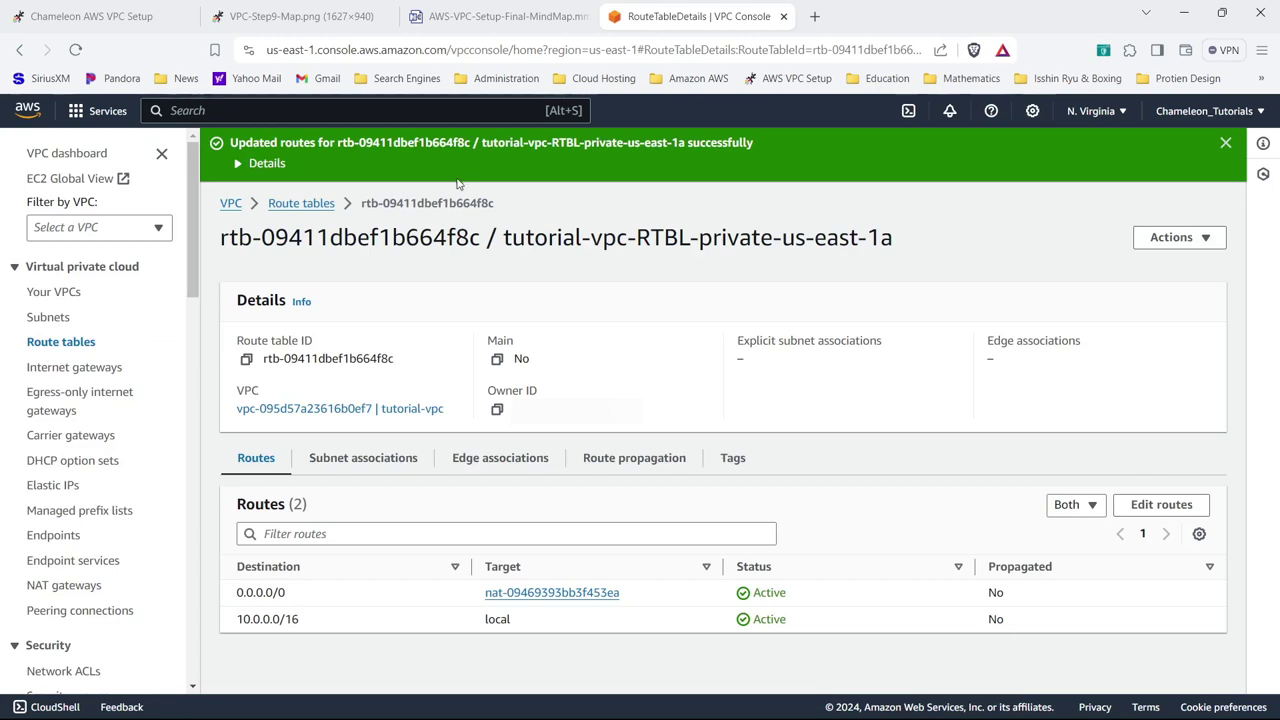
- Return to the route table list and reload it, and review the VPC-Step9 map and the mind map's section on attaching route tables to subnets
{"action": "left_click", "coordinate": [300, 203]}
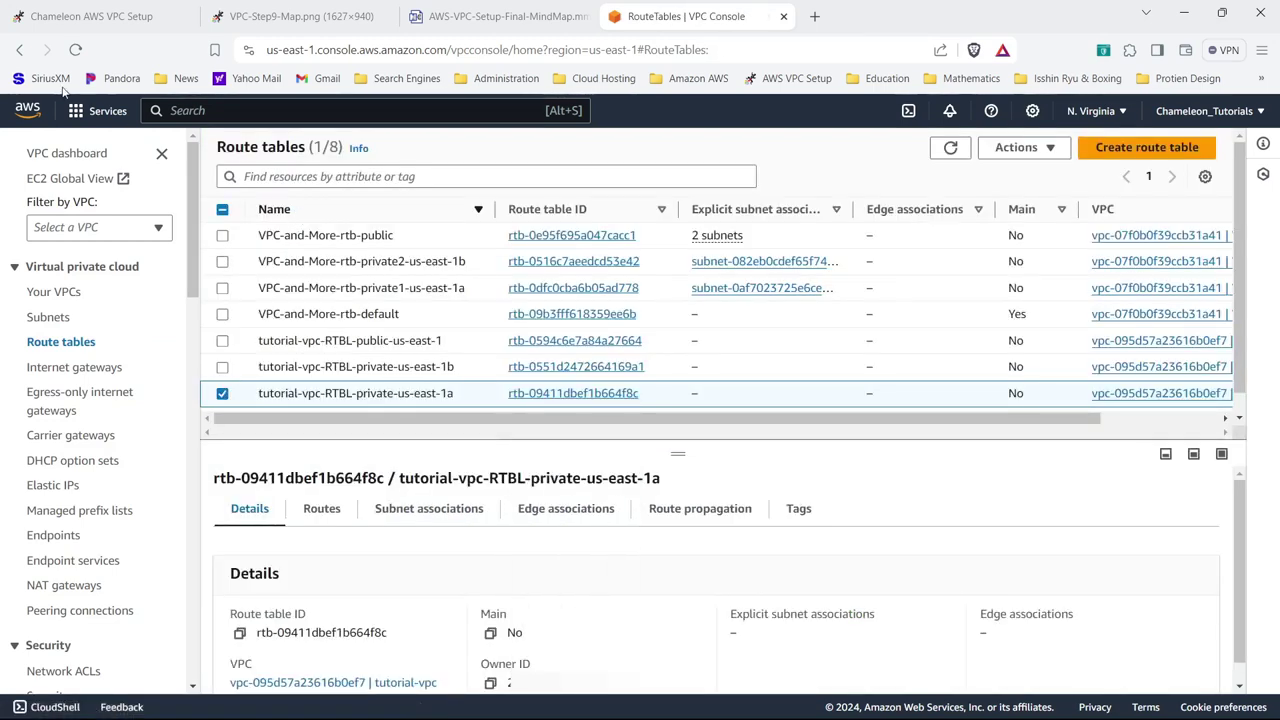
{"action": "left_click", "coordinate": [77, 49]}
{"action": "left_click", "coordinate": [287, 22]}
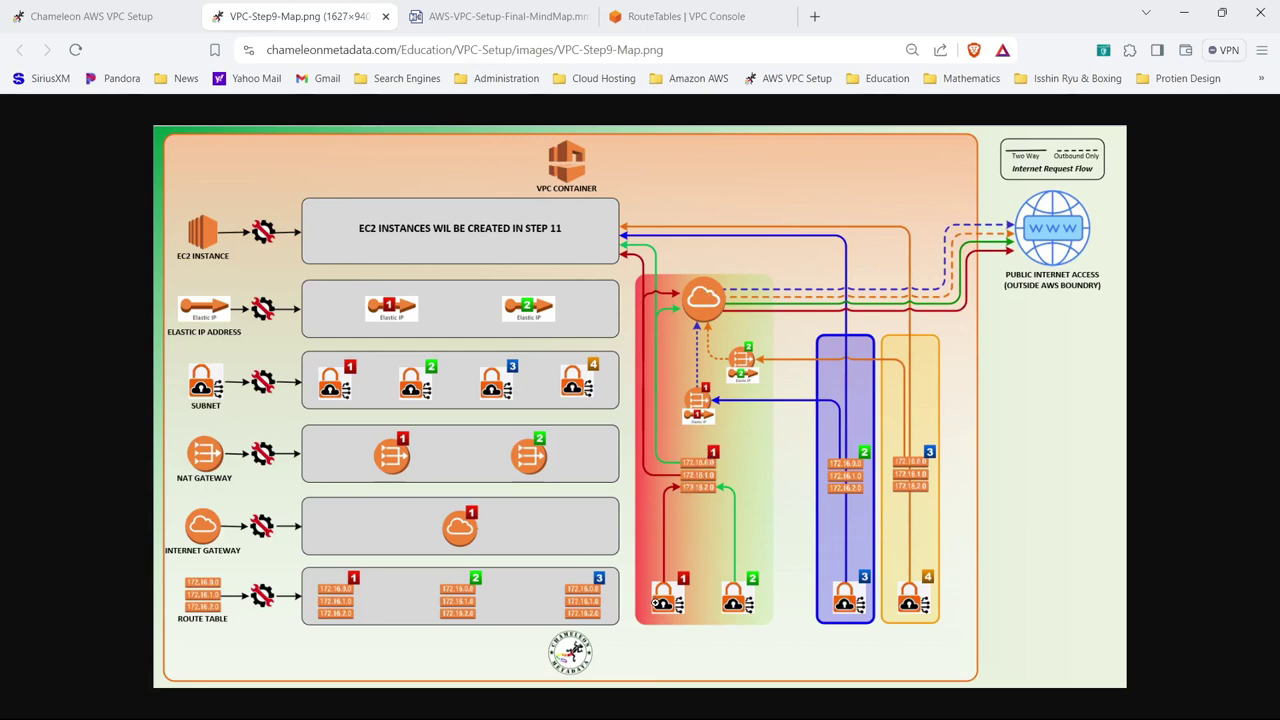
{"action": "left_click", "coordinate": [700, 16]}
{"action": "left_click", "coordinate": [474, 12]}
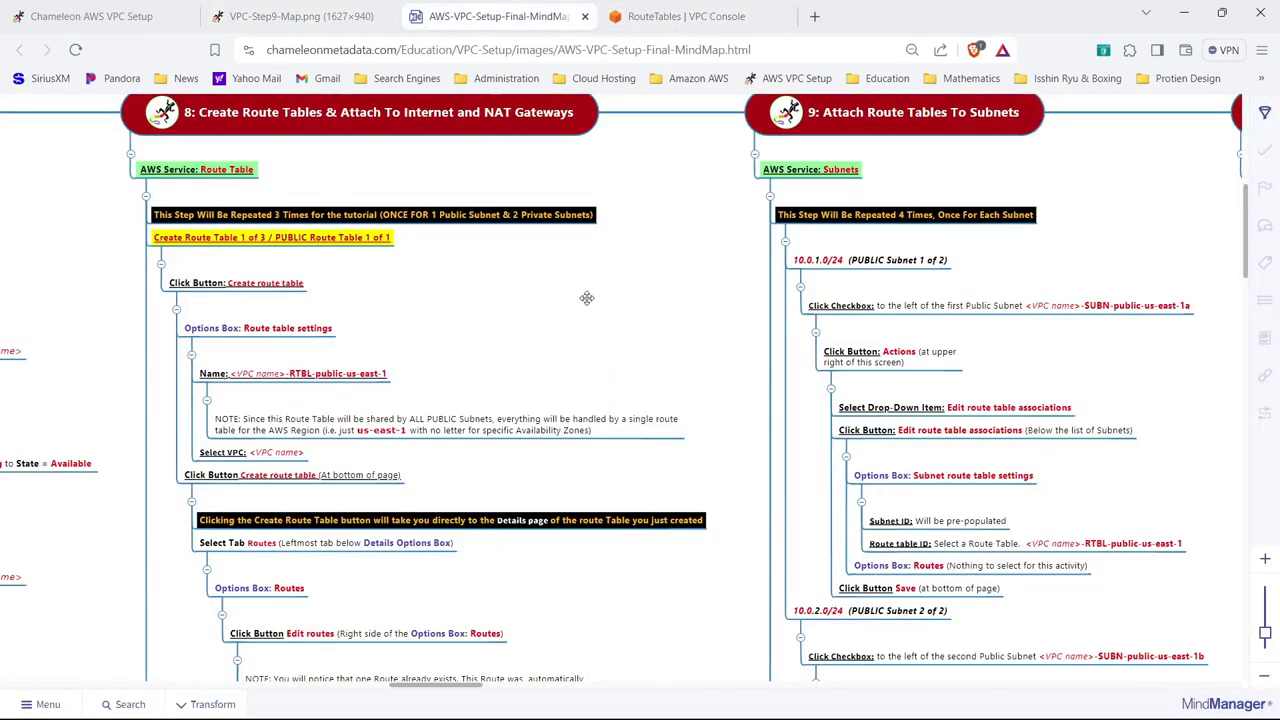
{"action": "scroll", "coordinate": [587, 300], "scroll_direction": "down", "scroll_amount": 5}
{"action": "left_click_drag", "start_coordinate": [597, 528], "coordinate": [213, 553]}
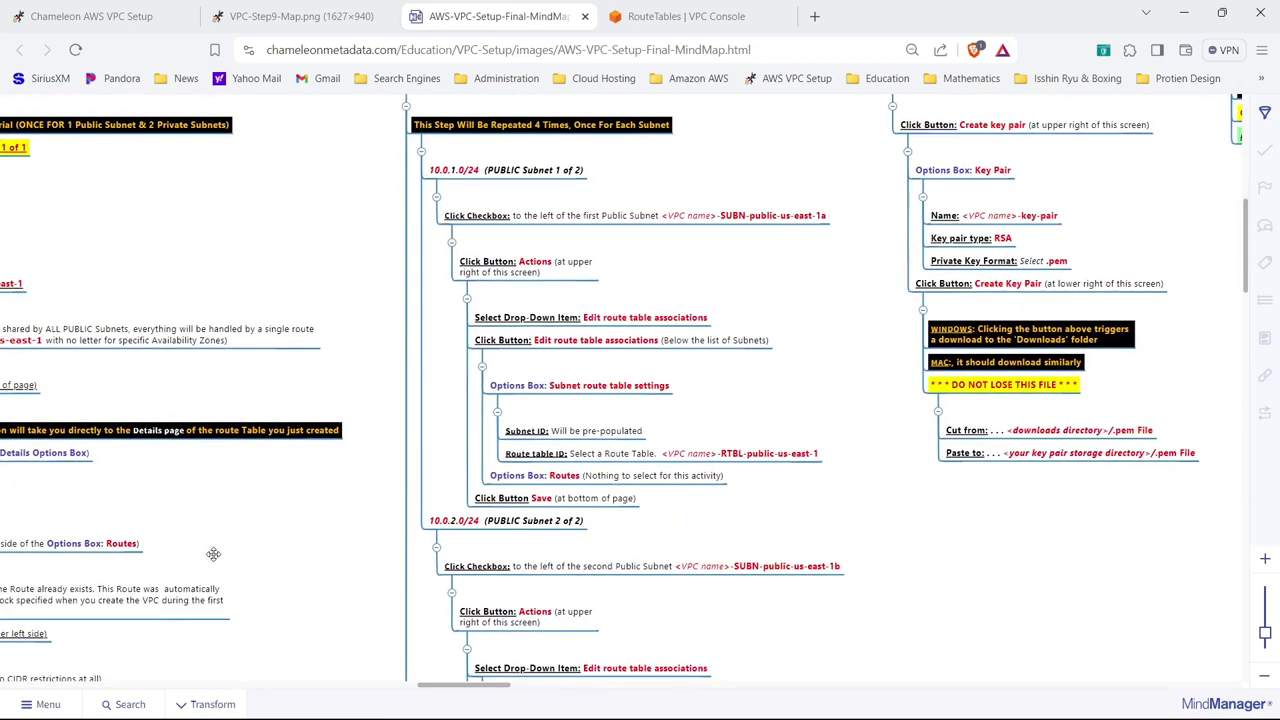
- Return to the VPC console, open the Subnets list and sort it by name in descending order
{"action": "left_click", "coordinate": [688, 22]}
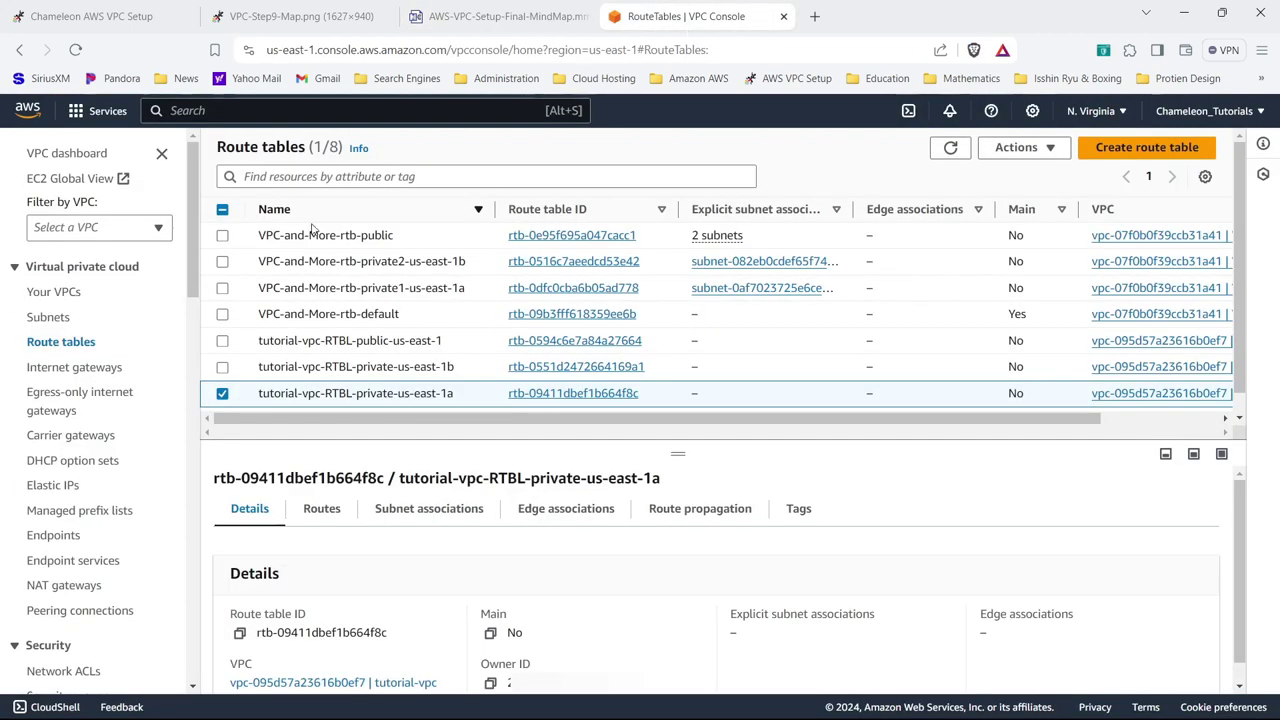
{"action": "left_click", "coordinate": [40, 318]}
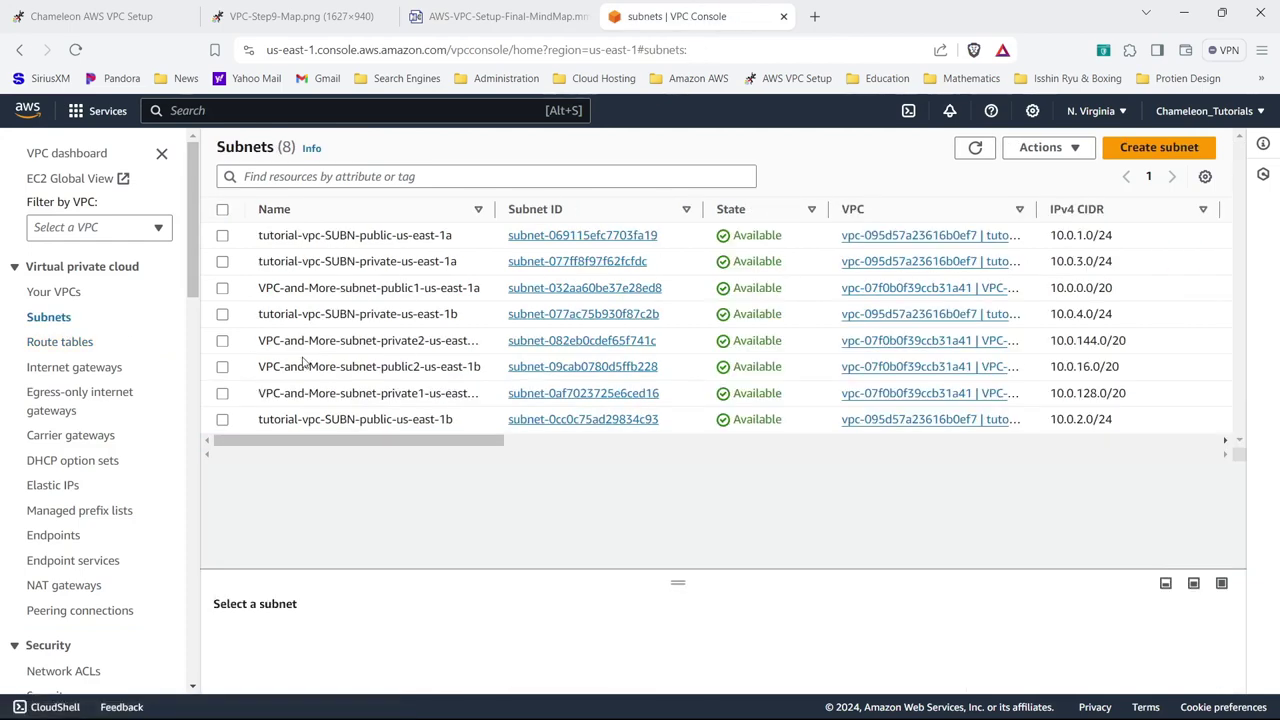
{"action": "left_click", "coordinate": [277, 211]}
{"action": "left_click", "coordinate": [277, 211]}
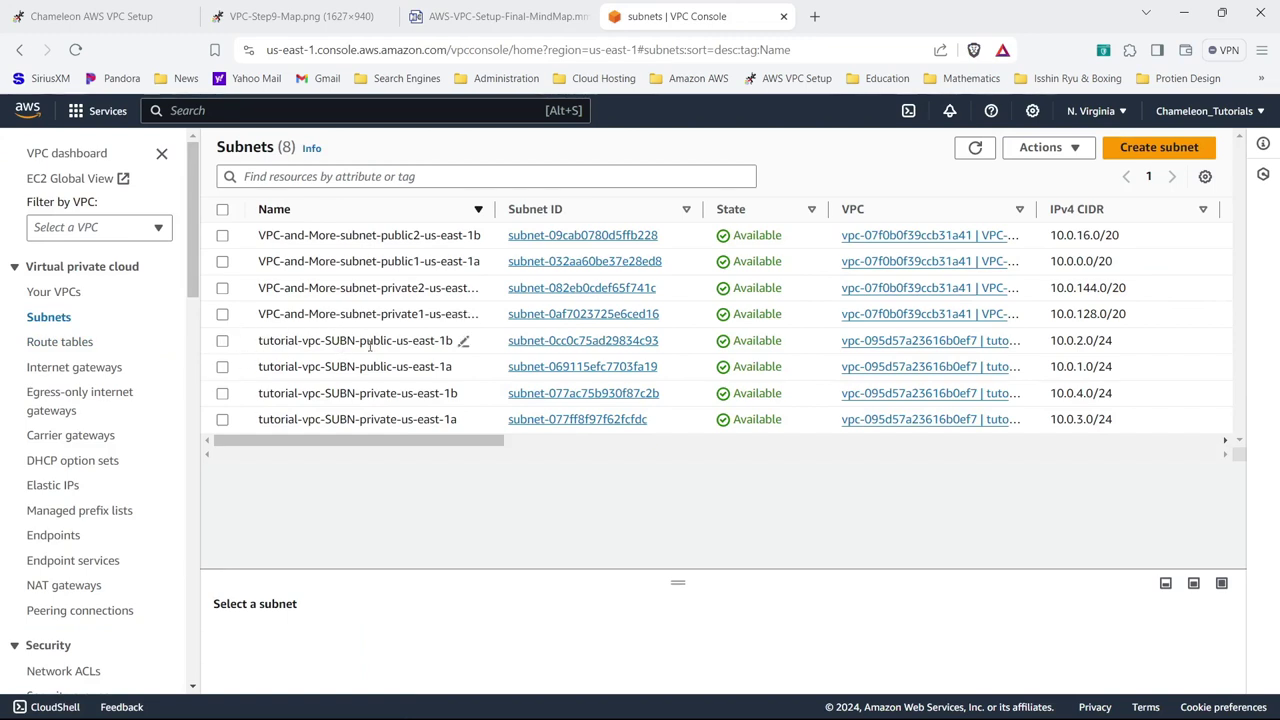
- Associate the tutorial-vpc-SUBN-public-us-east-1b subnet with the tutorial-vpc-RTBL-public-us-east-1 route table and save
{"action": "left_click", "coordinate": [223, 341]}
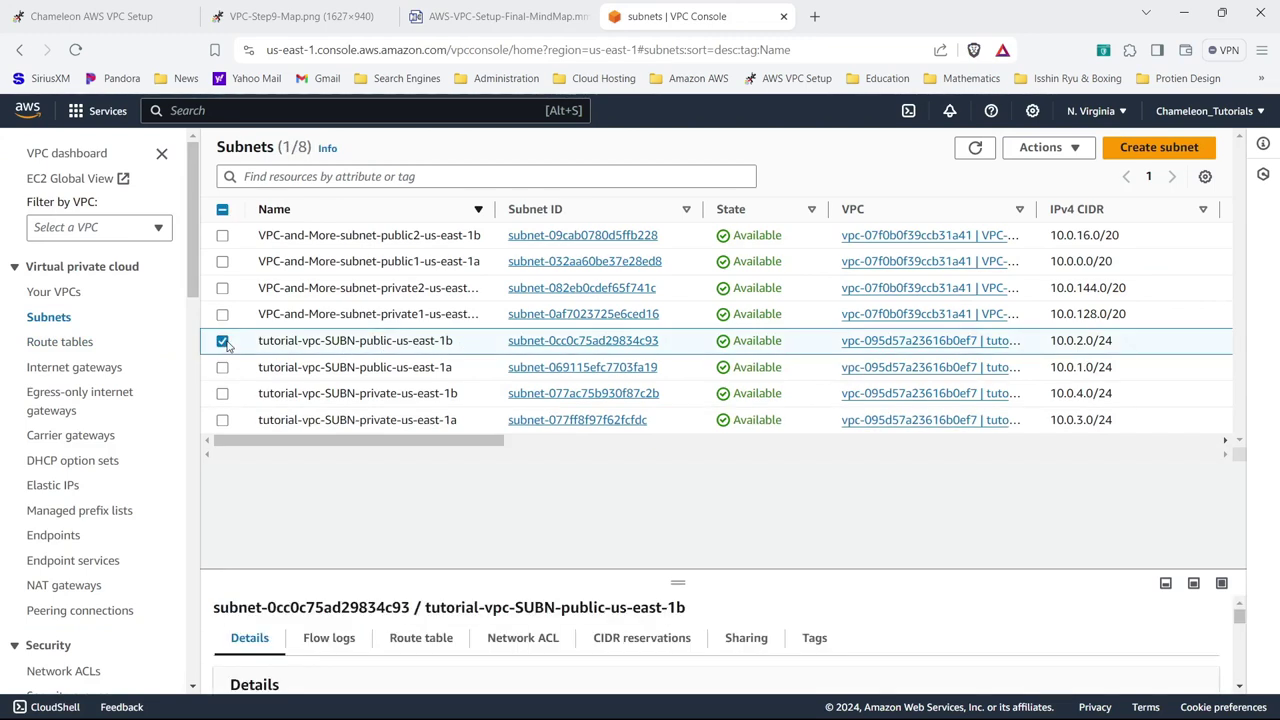
{"action": "left_click", "coordinate": [1018, 154]}
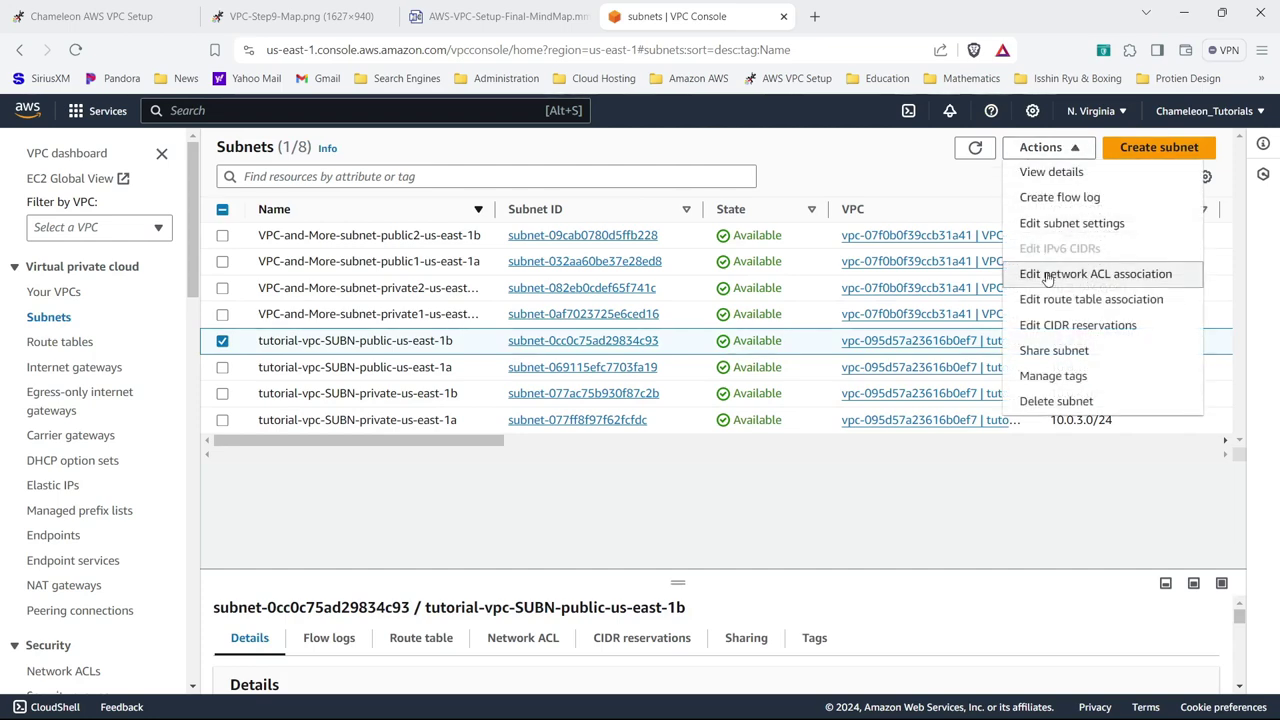
{"action": "left_click", "coordinate": [1050, 300]}
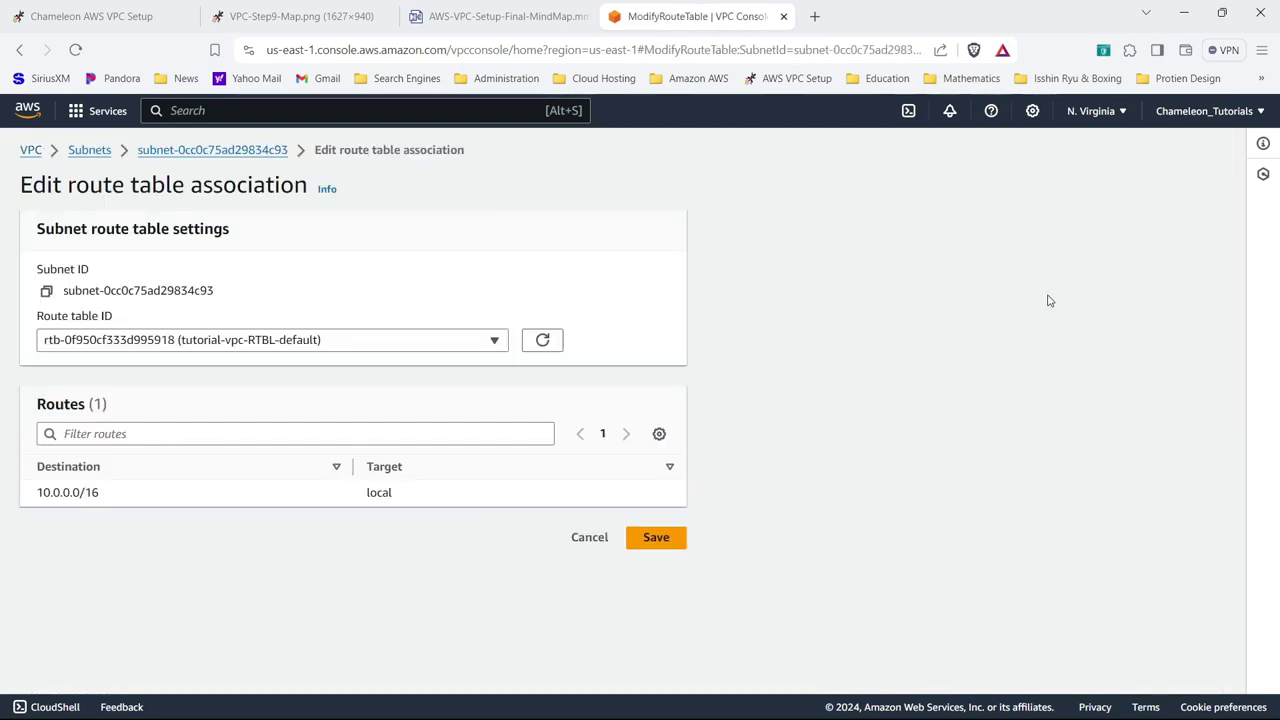
{"action": "left_click", "coordinate": [493, 341]}
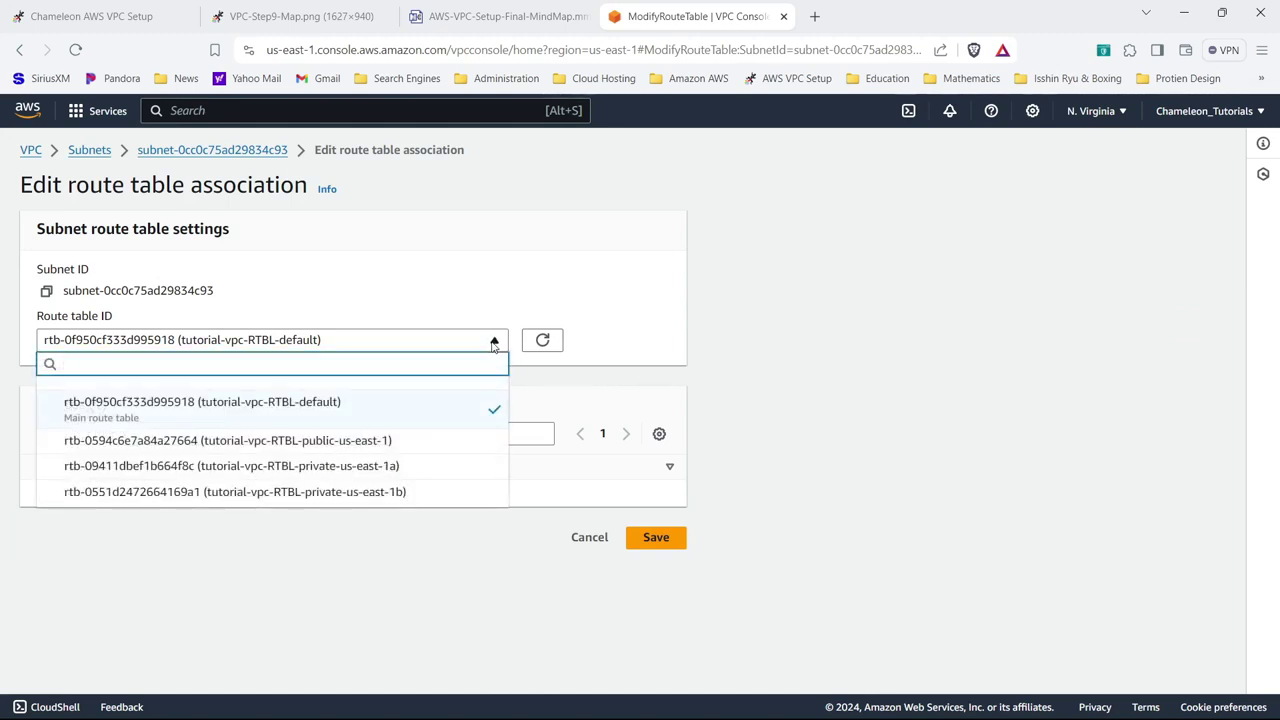
{"action": "left_click", "coordinate": [445, 440]}
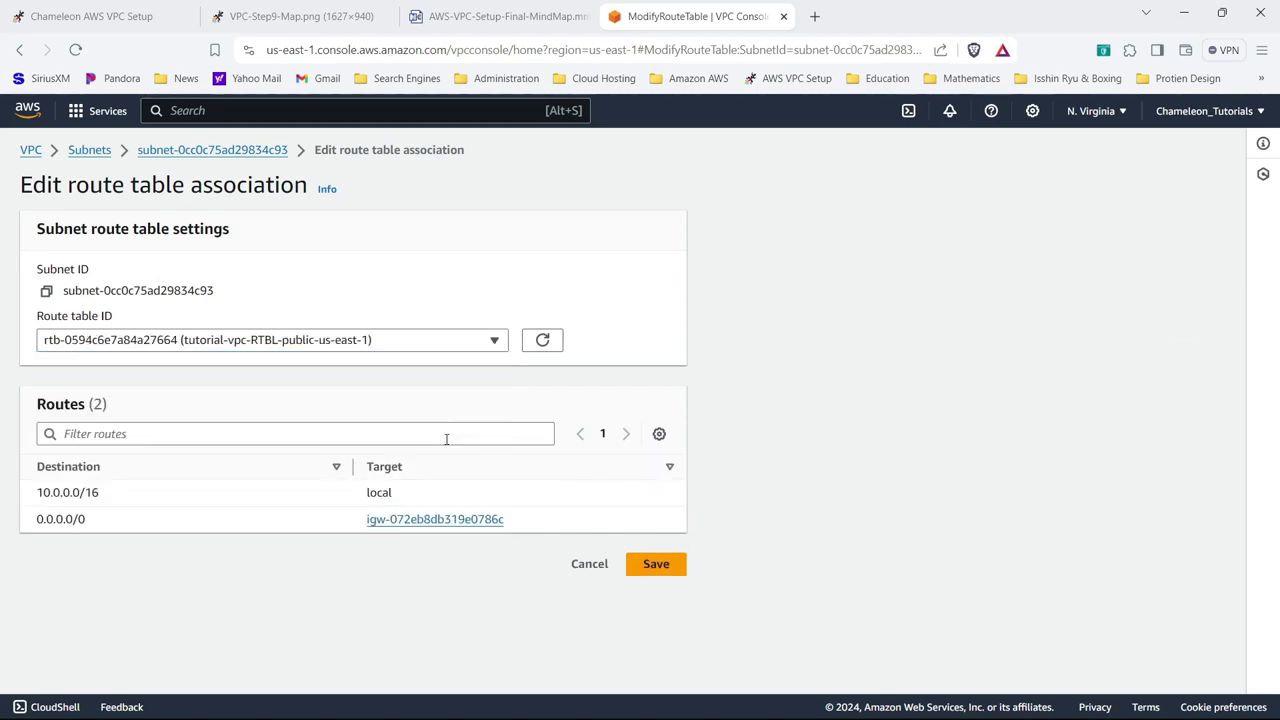
{"action": "left_click", "coordinate": [658, 567]}
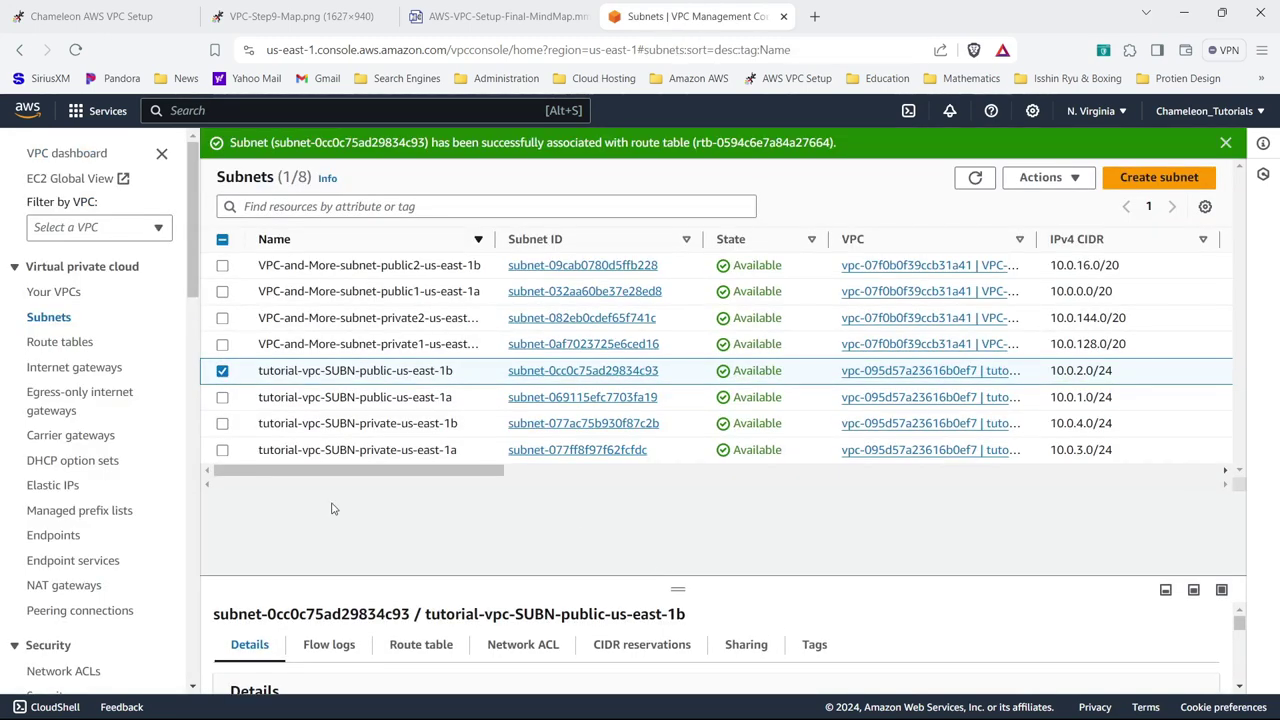
- Associate only the tutorial-vpc-SUBN-public-us-east-1a subnet with the tutorial-vpc-RTBL-public-us-east-1 route table and save
{"action": "left_click", "coordinate": [222, 374]}
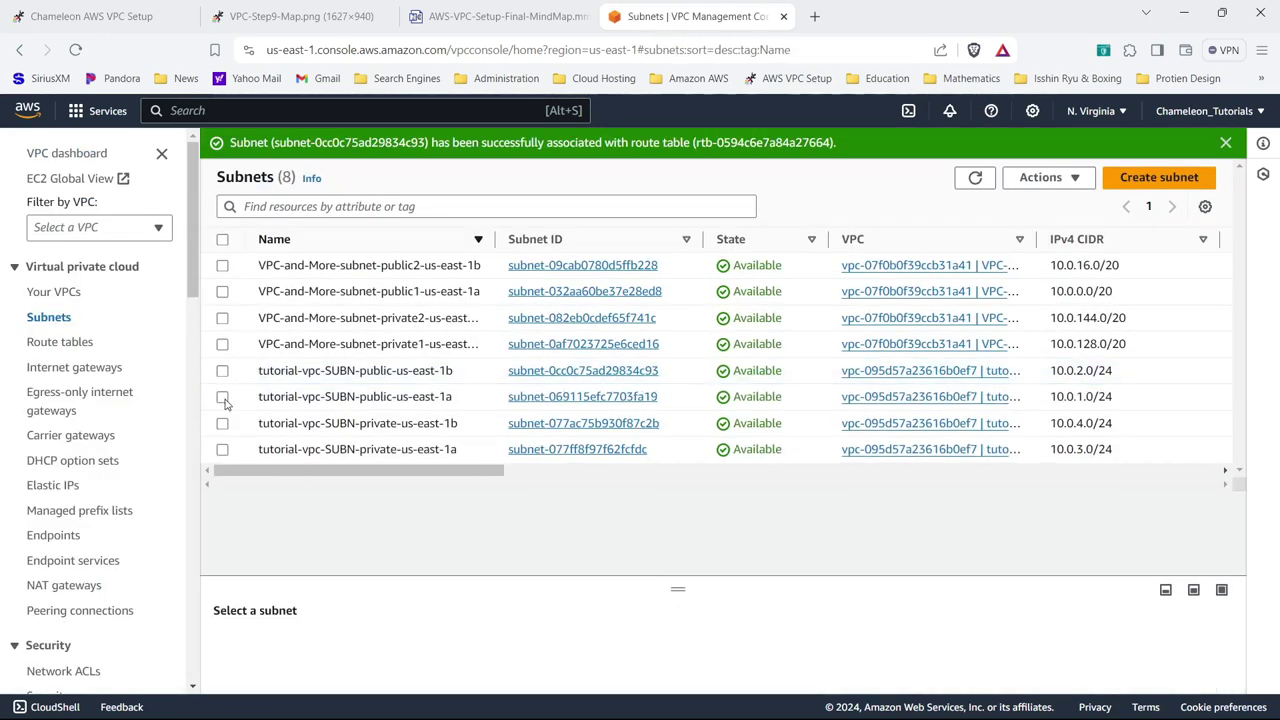
{"action": "left_click", "coordinate": [223, 398]}
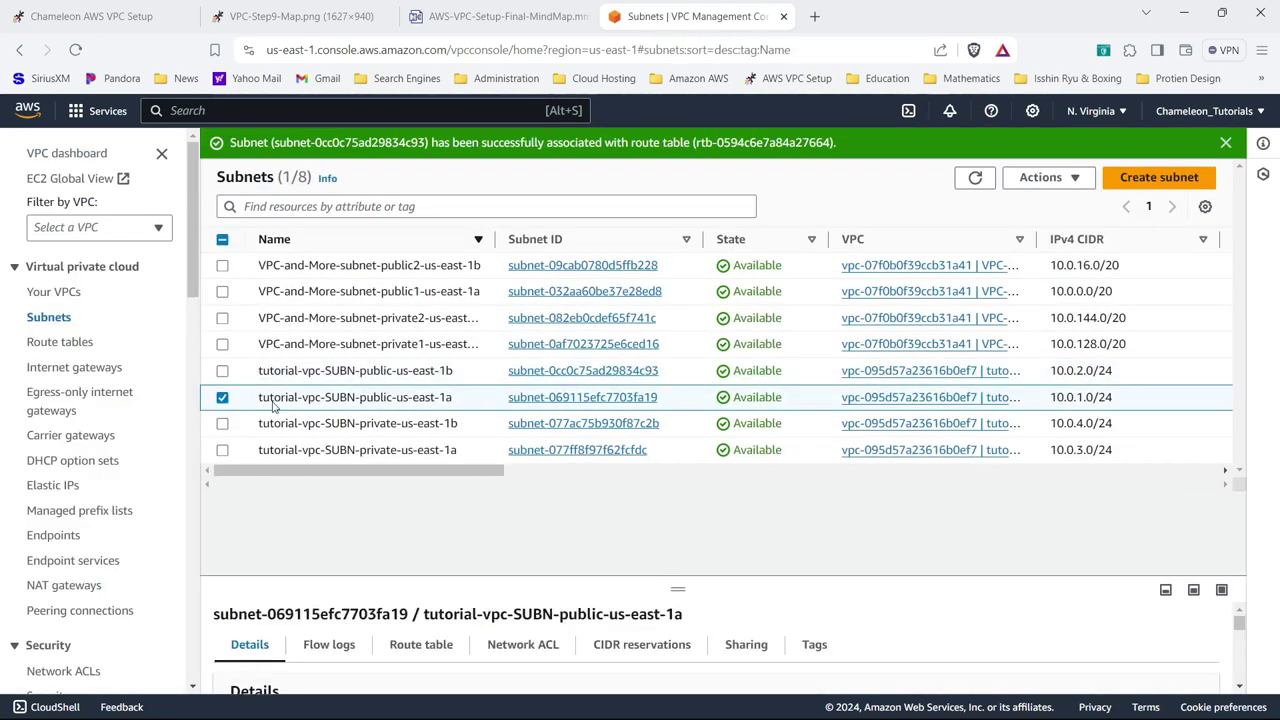
{"action": "left_click", "coordinate": [1043, 180]}
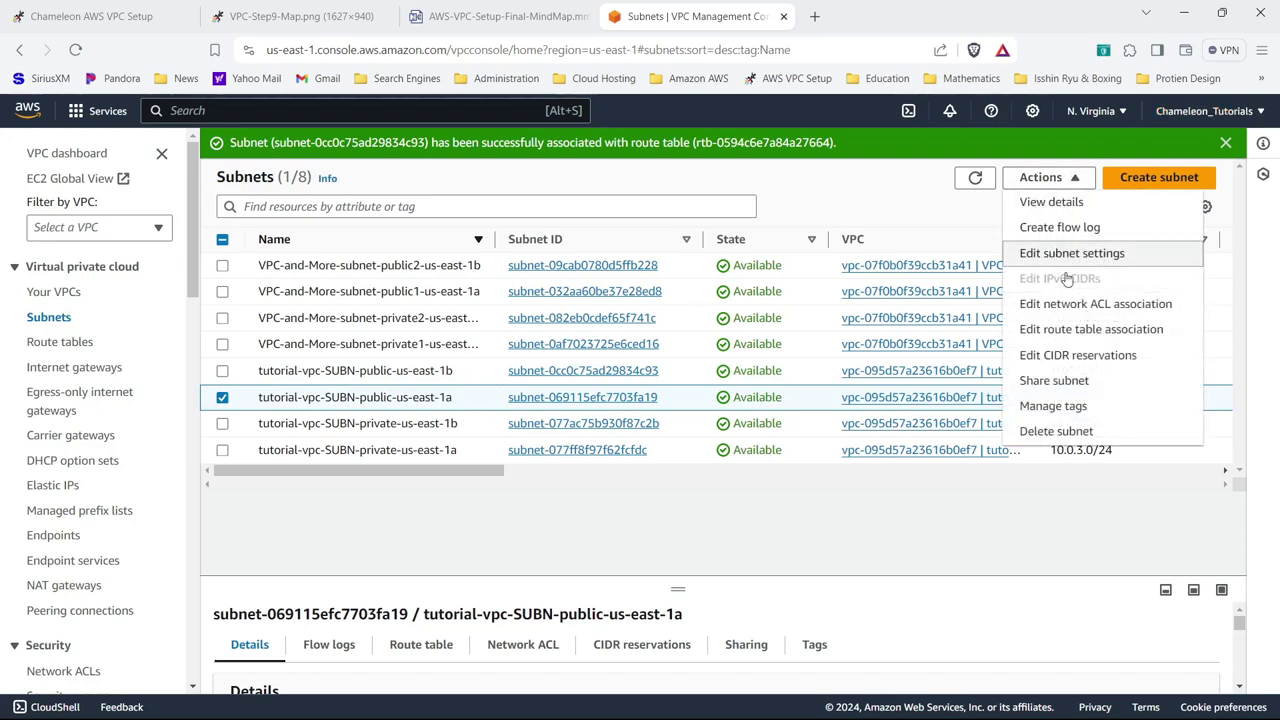
{"action": "left_click", "coordinate": [1072, 332]}
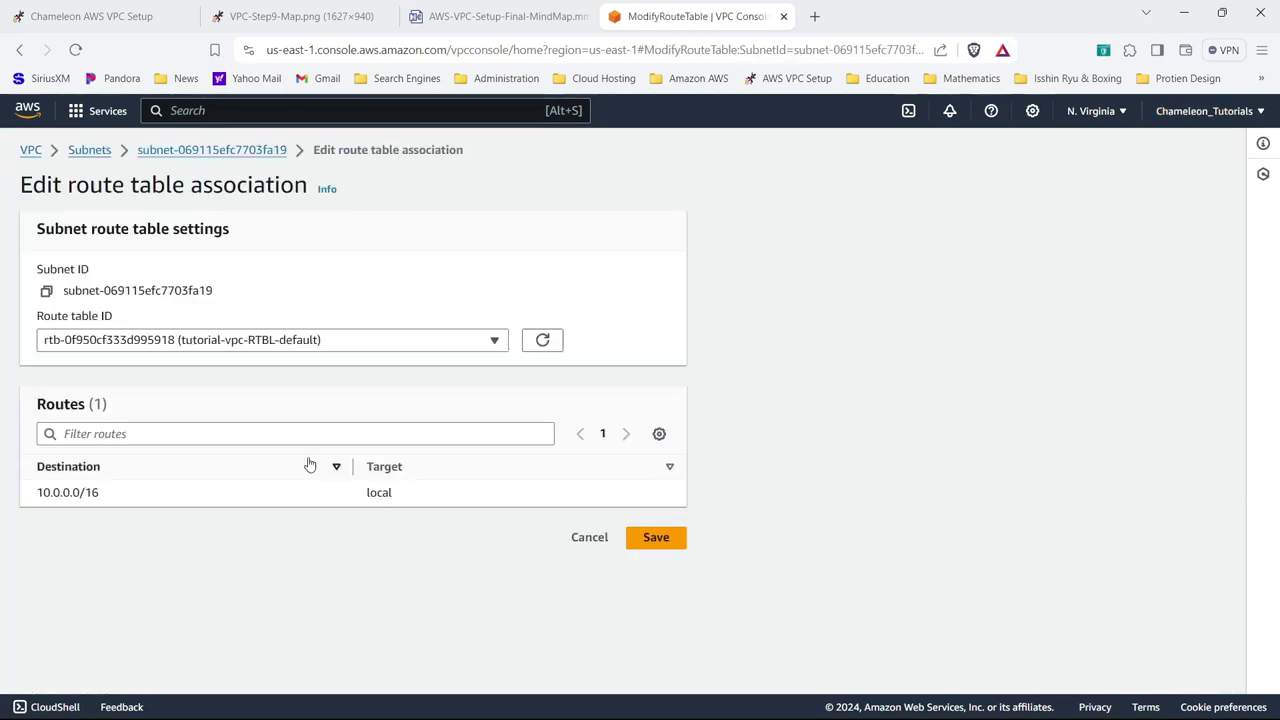
{"action": "left_click", "coordinate": [343, 342]}
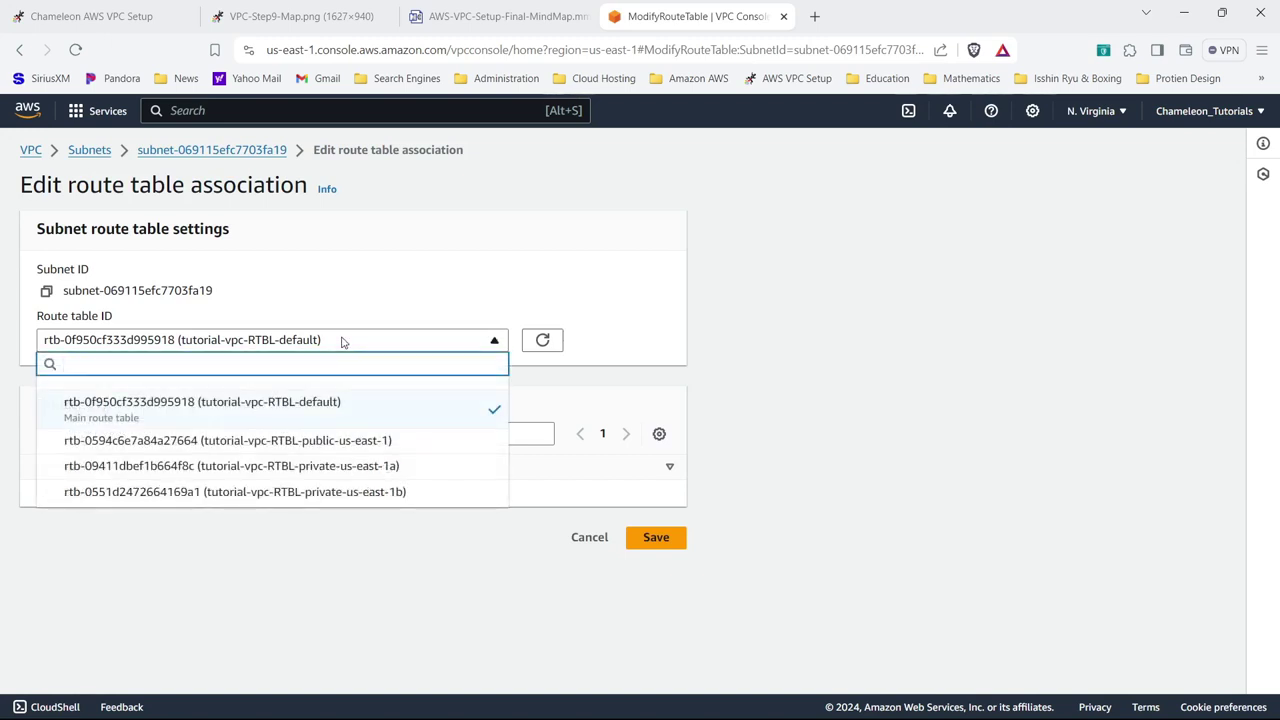
{"action": "left_click", "coordinate": [330, 441]}
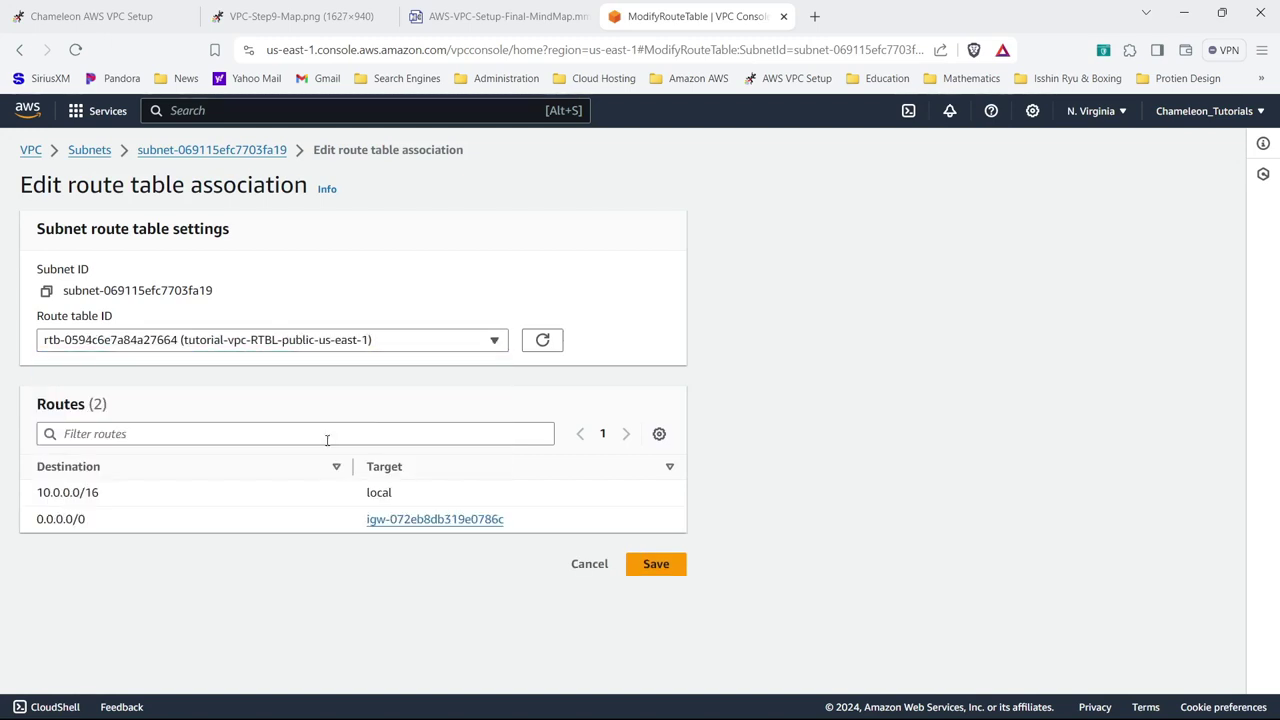
{"action": "left_click", "coordinate": [656, 564]}
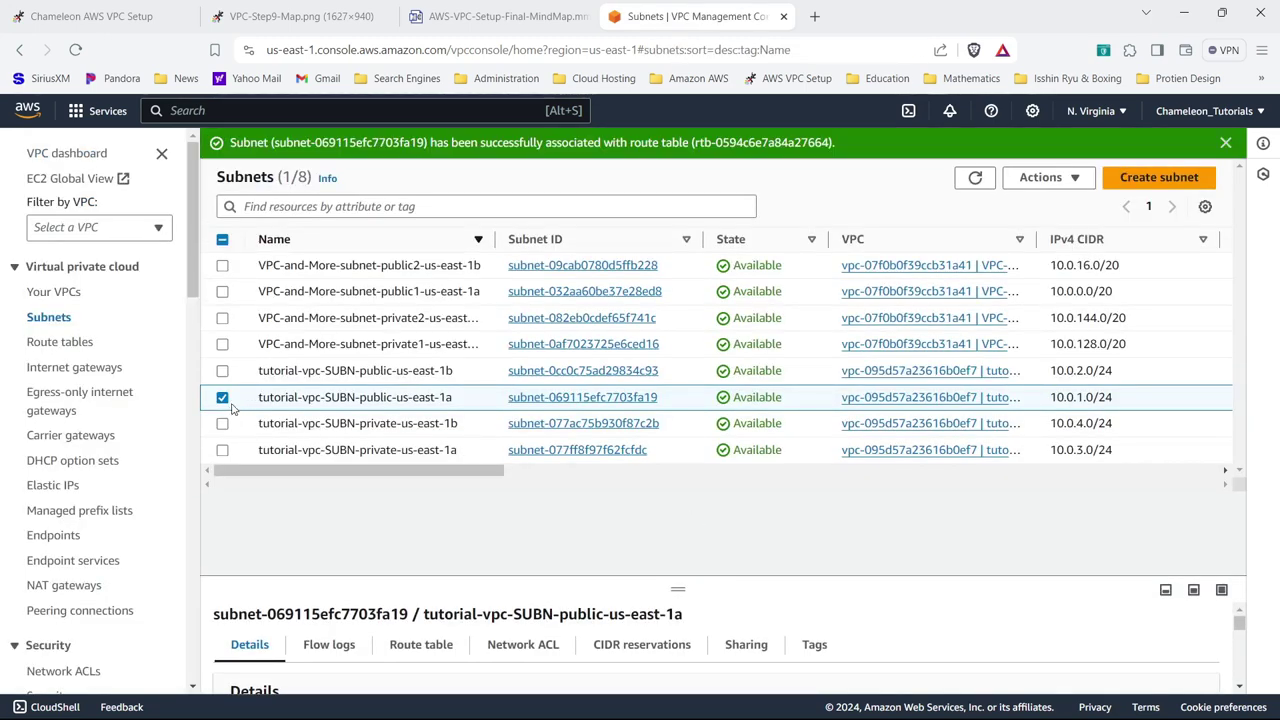
- Associate only the tutorial-vpc-SUBN-private-us-east-1b subnet with the tutorial-vpc-RTBL-private-us-east-1b route table and save
{"action": "left_click", "coordinate": [222, 398]}
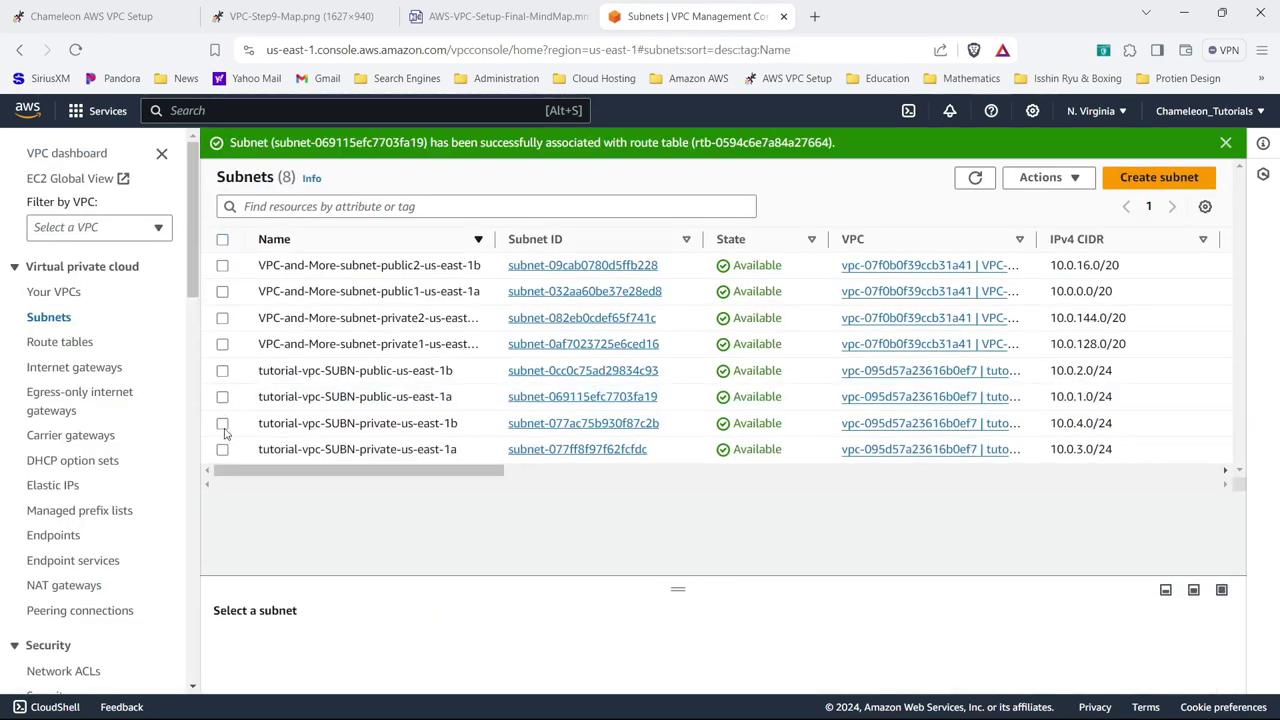
{"action": "left_click", "coordinate": [222, 423]}
{"action": "left_click", "coordinate": [1041, 177]}
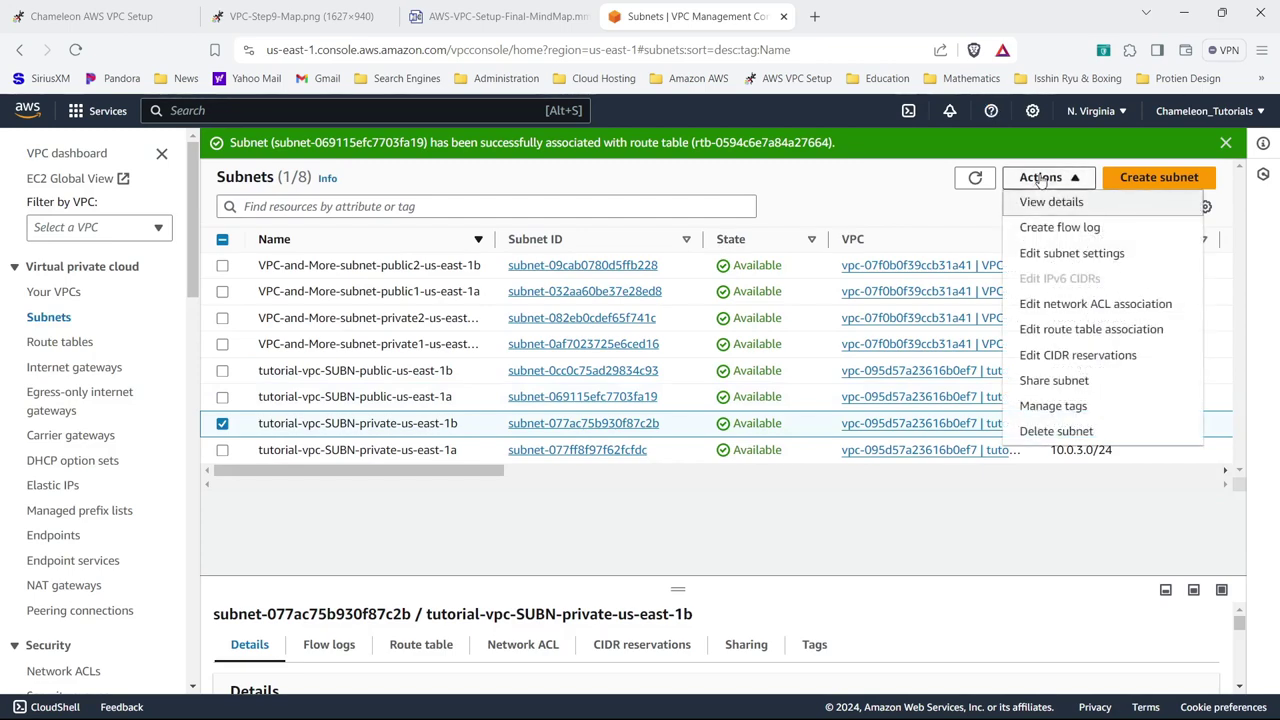
{"action": "left_click", "coordinate": [1068, 328]}
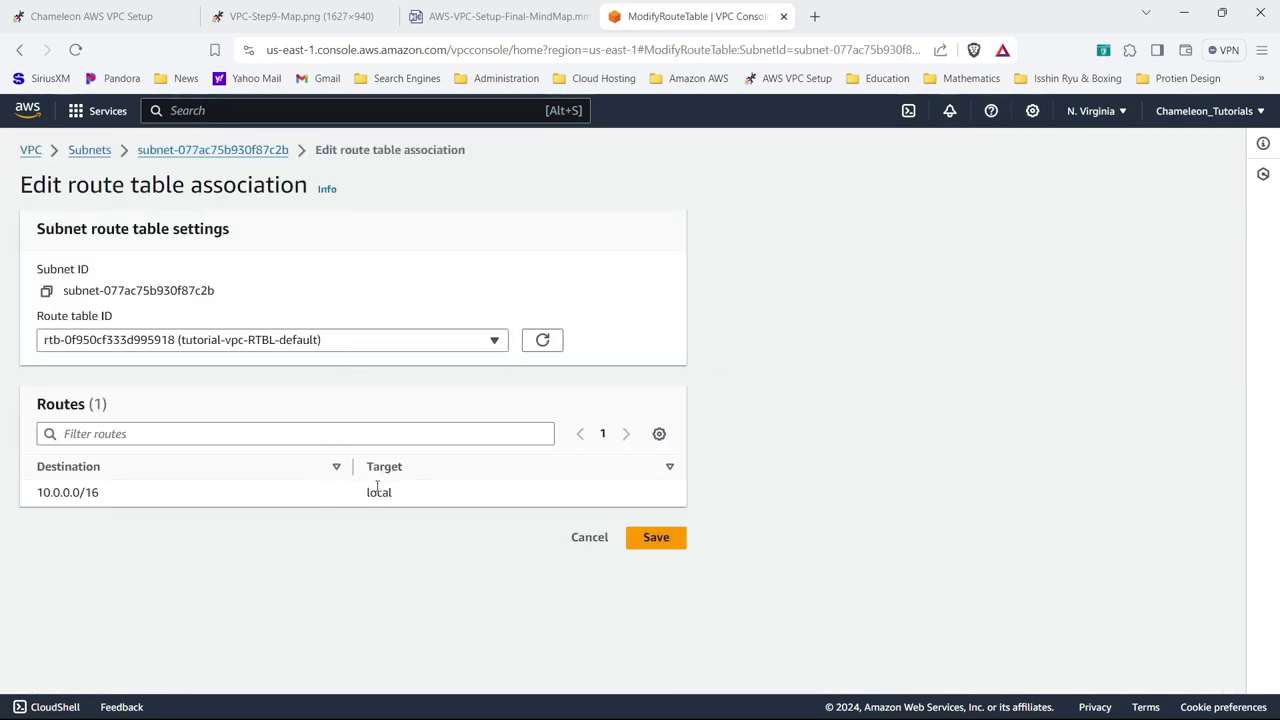
{"action": "left_click", "coordinate": [366, 345]}
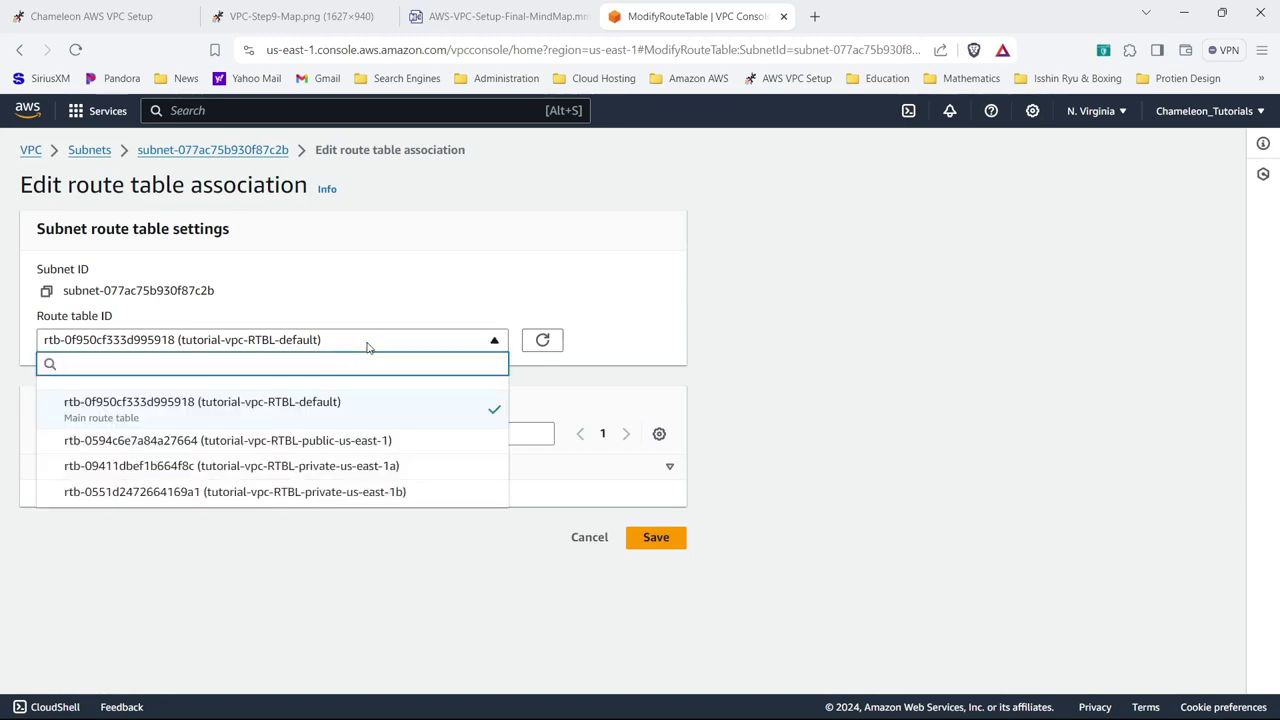
{"action": "left_click", "coordinate": [368, 503]}
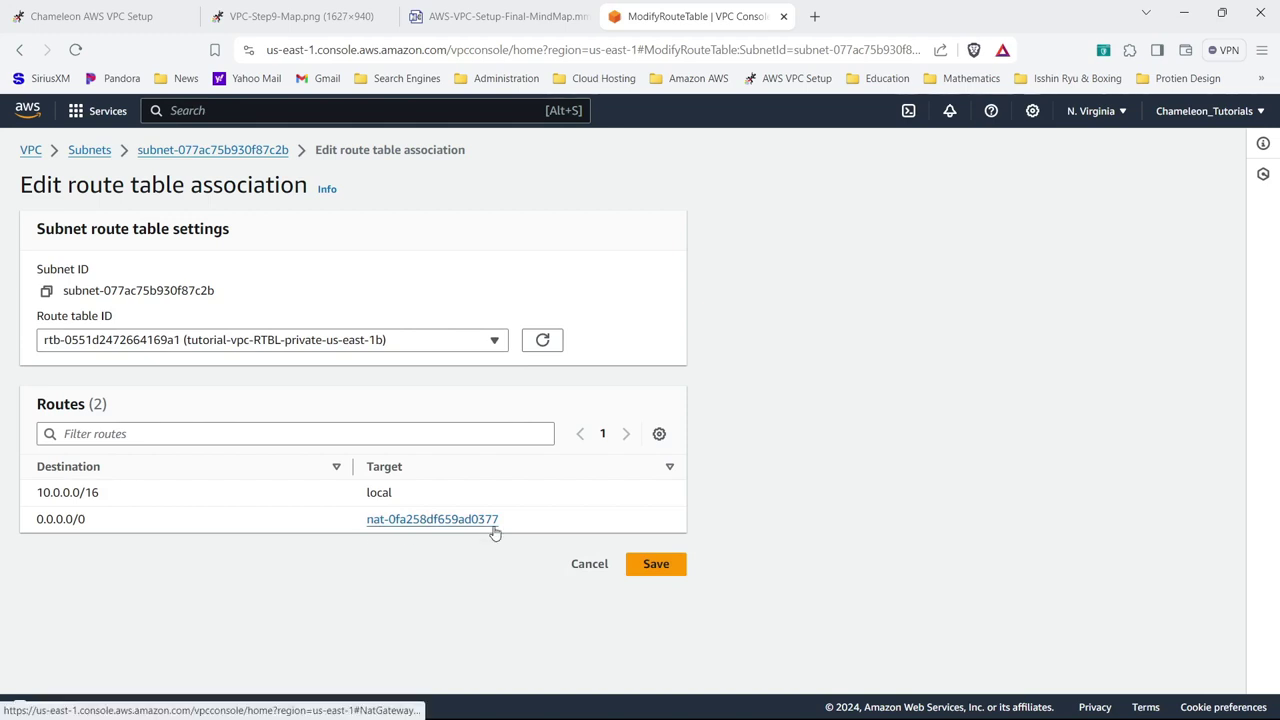
{"action": "left_click", "coordinate": [656, 564]}
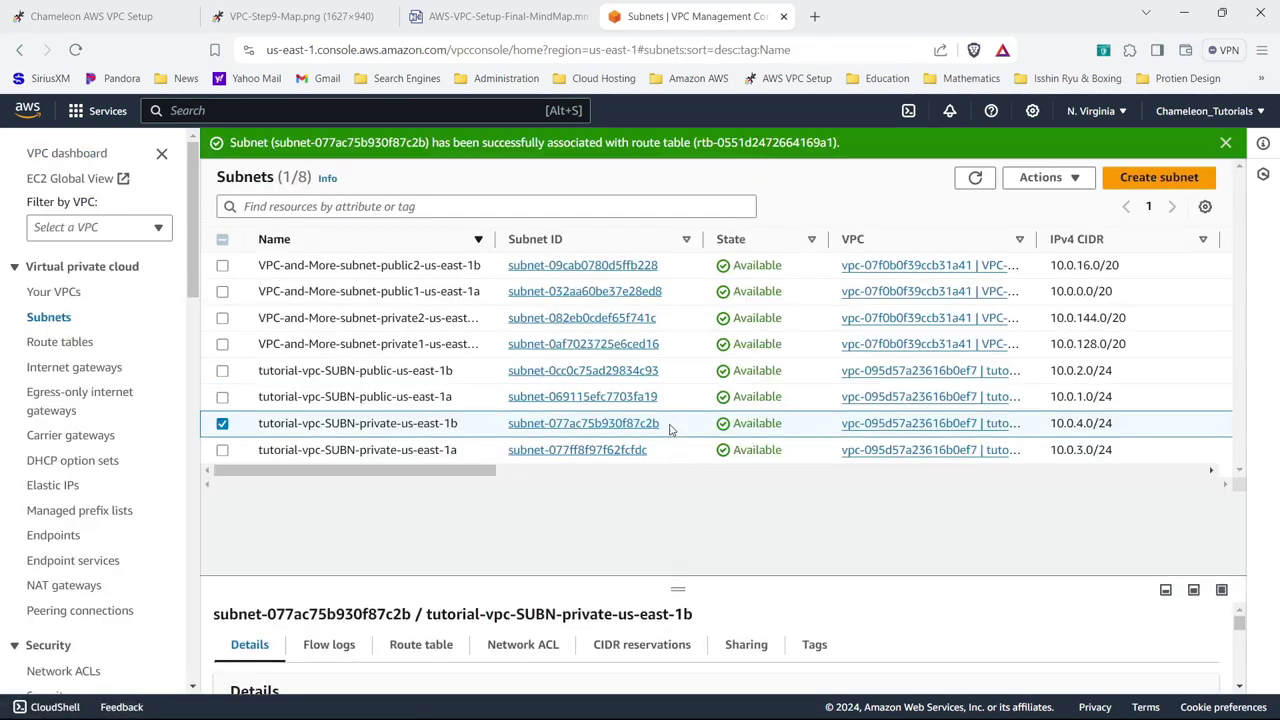
- Associate only the tutorial-vpc-SUBN-private-us-east-1a subnet with the tutorial-vpc-RTBL-private-us-east-1a route table and save
{"action": "left_click", "coordinate": [222, 425]}
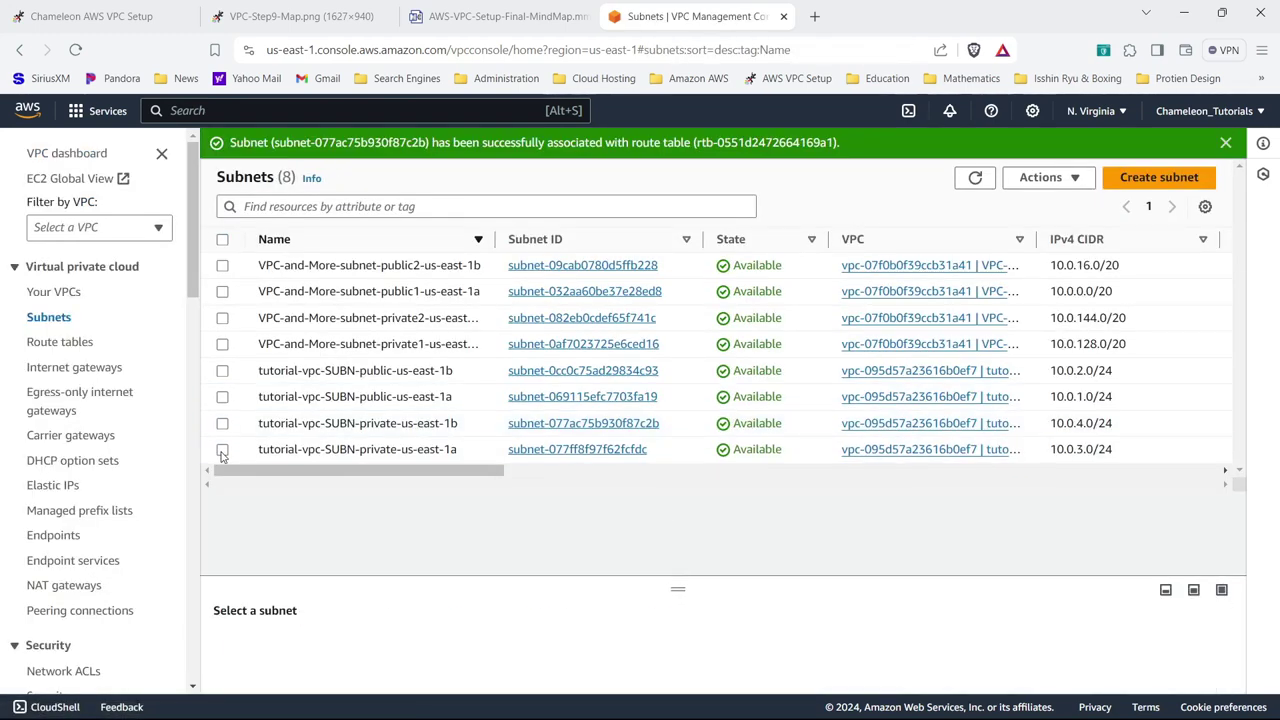
{"action": "left_click", "coordinate": [222, 450]}
{"action": "left_click", "coordinate": [1040, 177]}
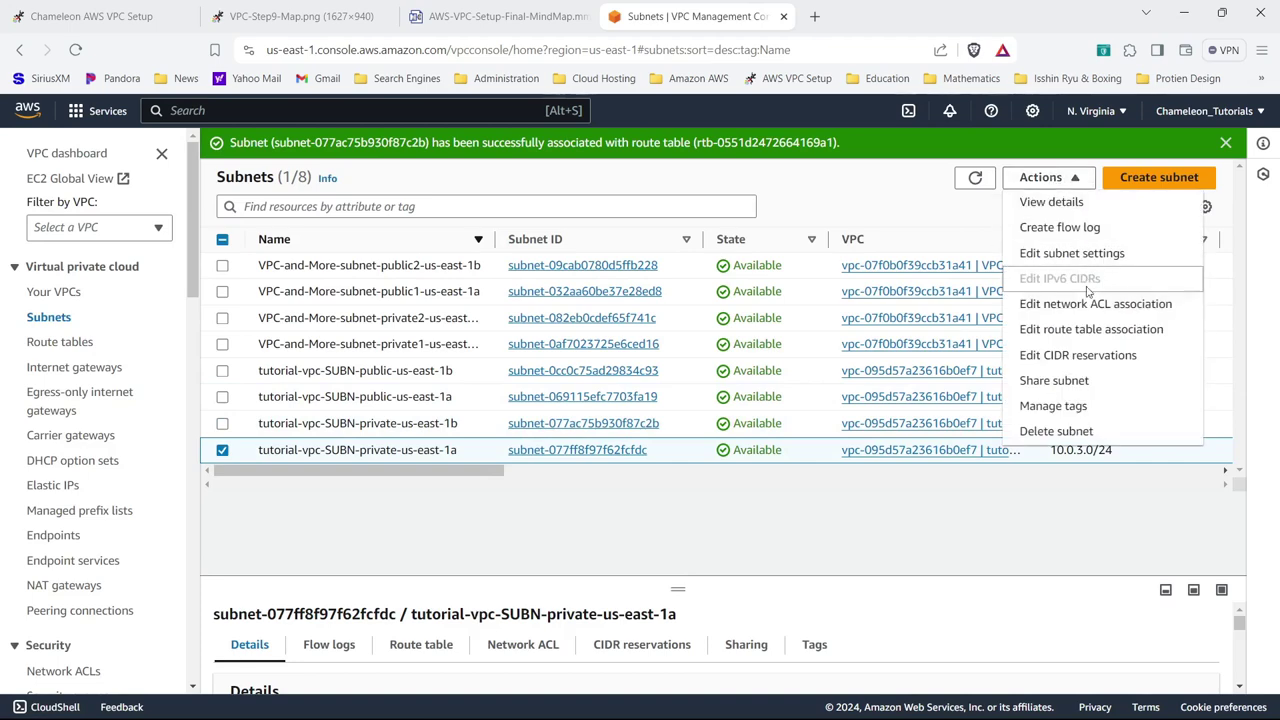
{"action": "left_click", "coordinate": [1088, 329]}
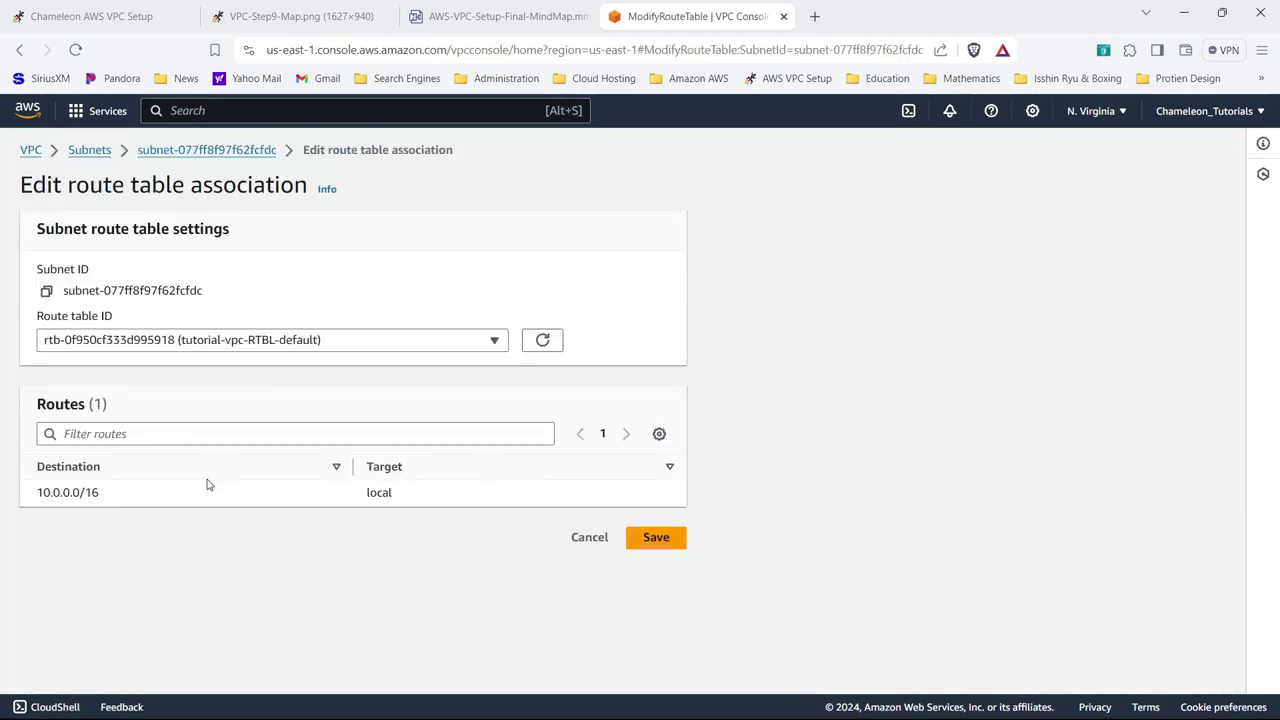
{"action": "left_click", "coordinate": [234, 348]}
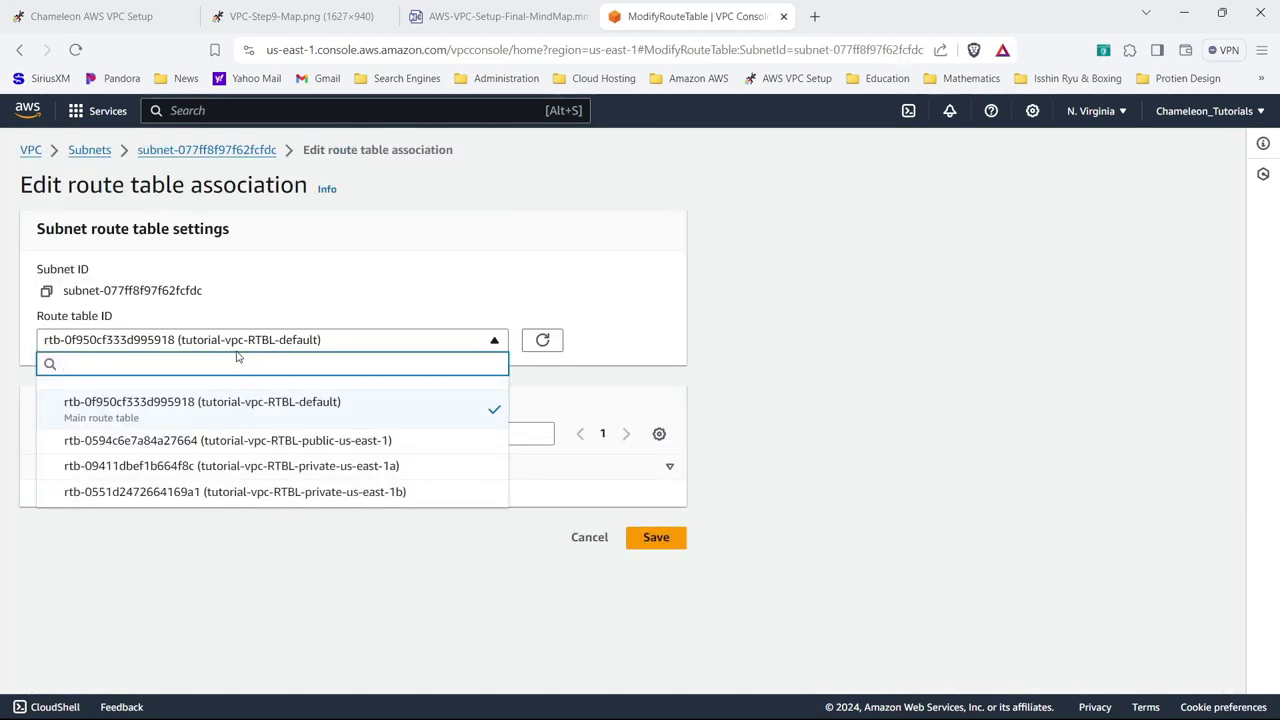
{"action": "left_click", "coordinate": [252, 466]}
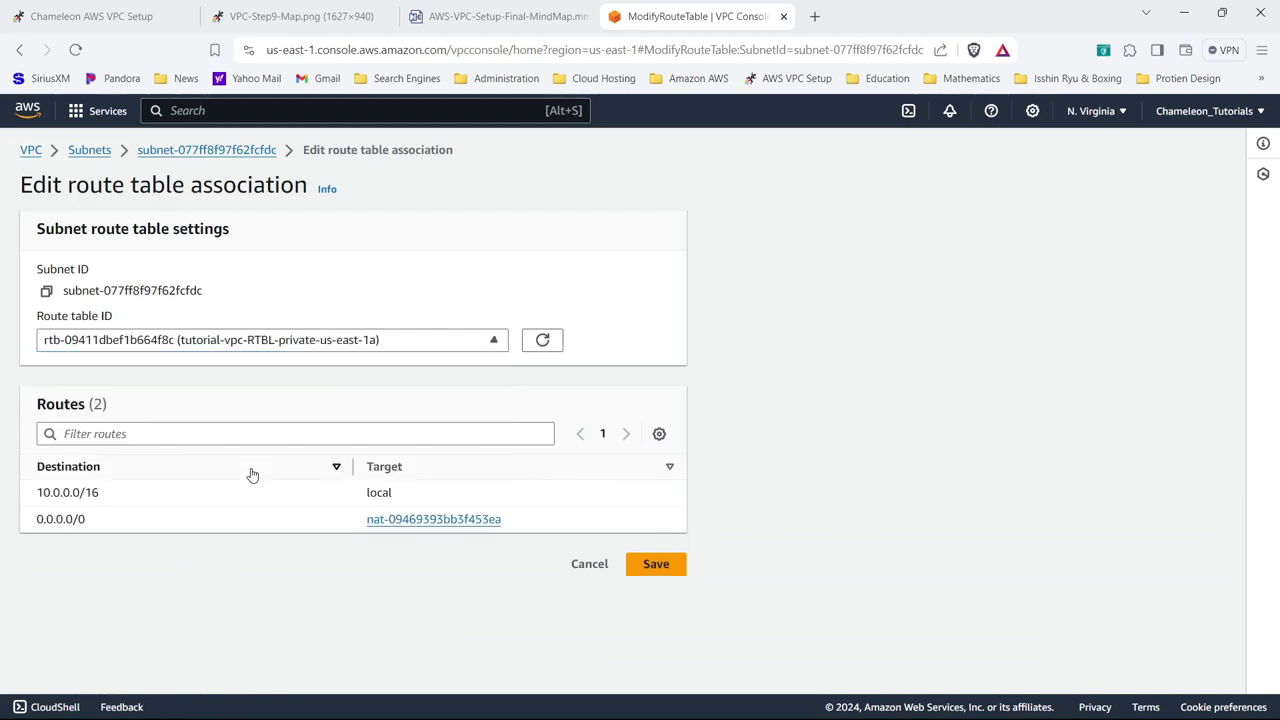
{"action": "left_click", "coordinate": [652, 564]}
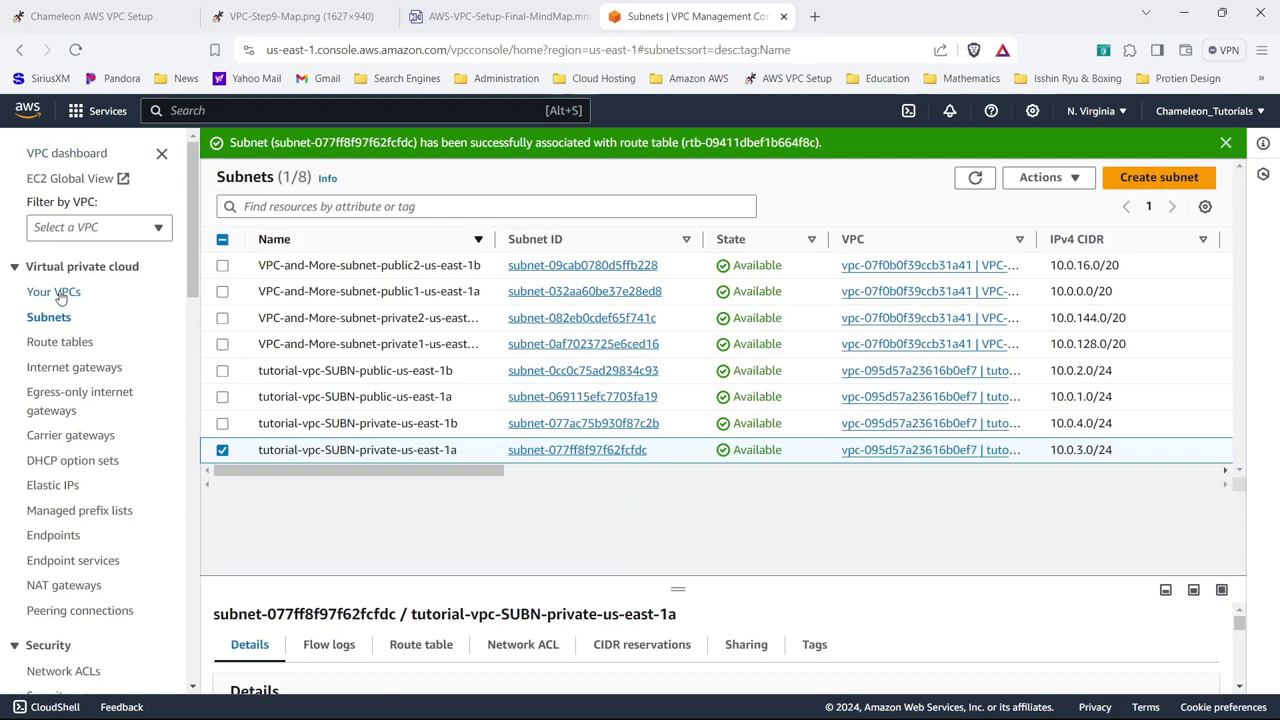
- Open the VPC-and-More-vpc details and examine its resource map from the subnets through to the network connections
{"action": "left_click", "coordinate": [60, 291]}
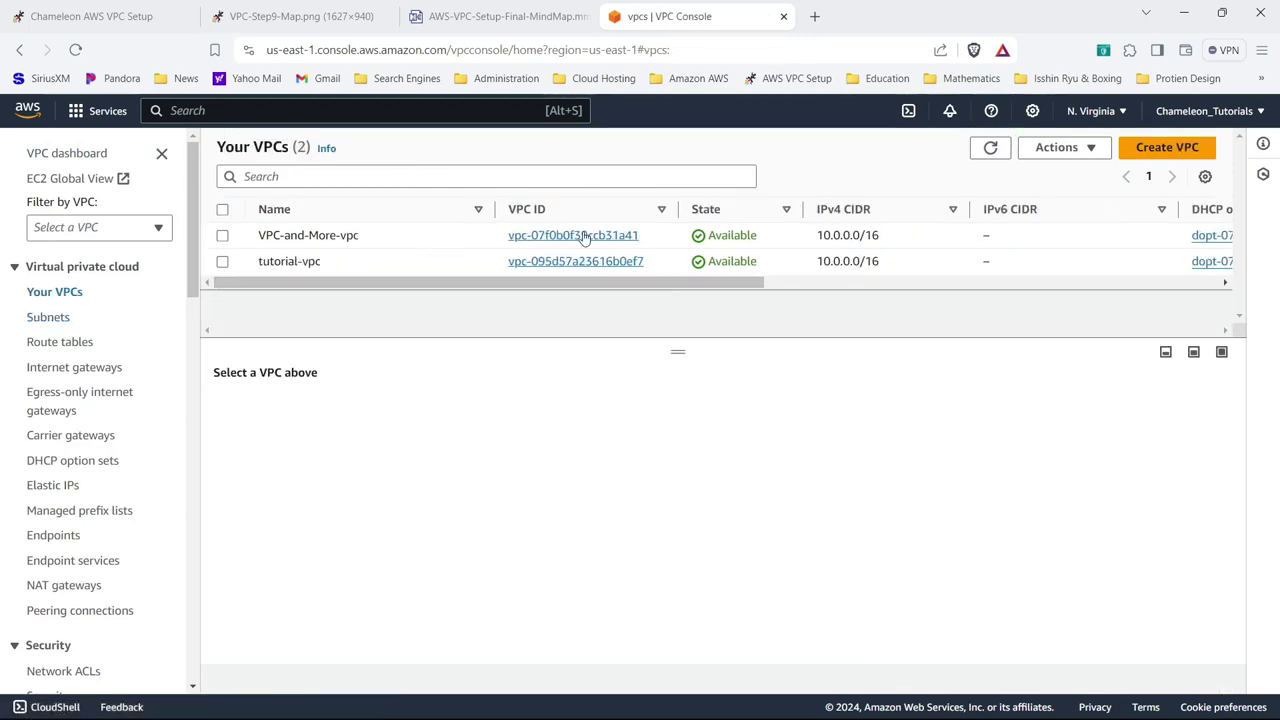
{"action": "left_click", "coordinate": [585, 237]}
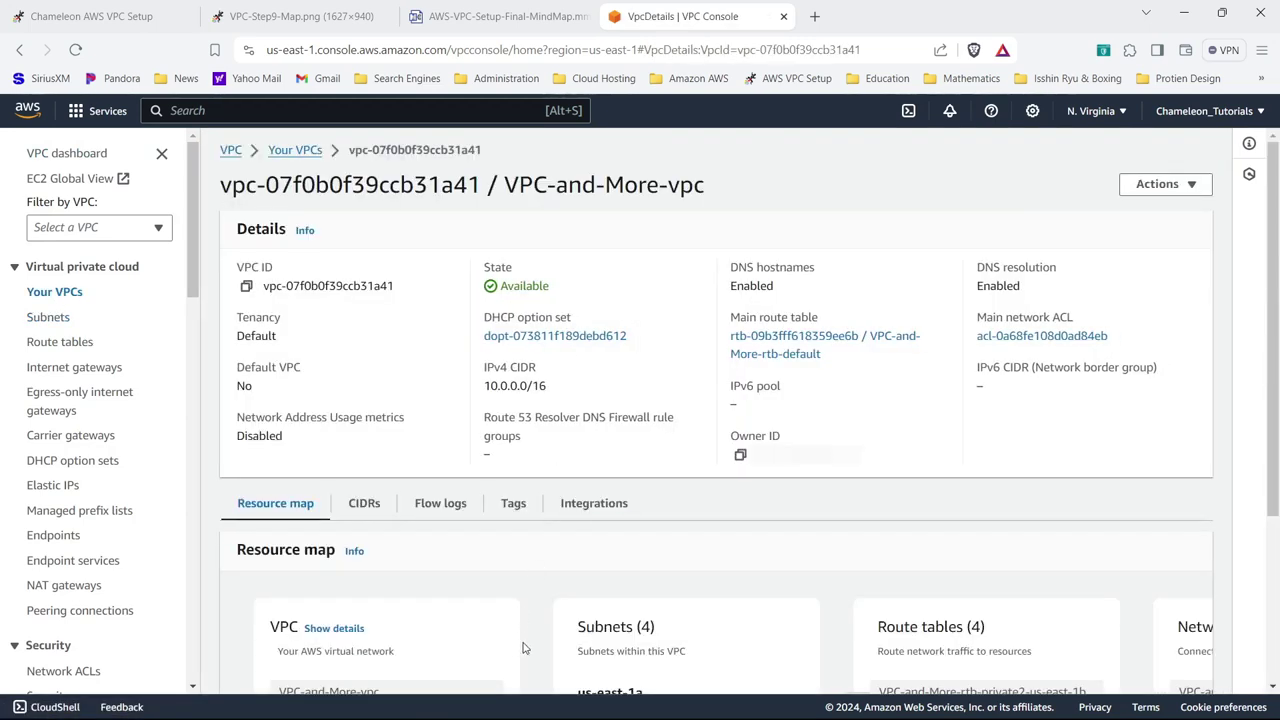
{"action": "scroll", "coordinate": [524, 648], "scroll_direction": "down", "scroll_amount": 3}
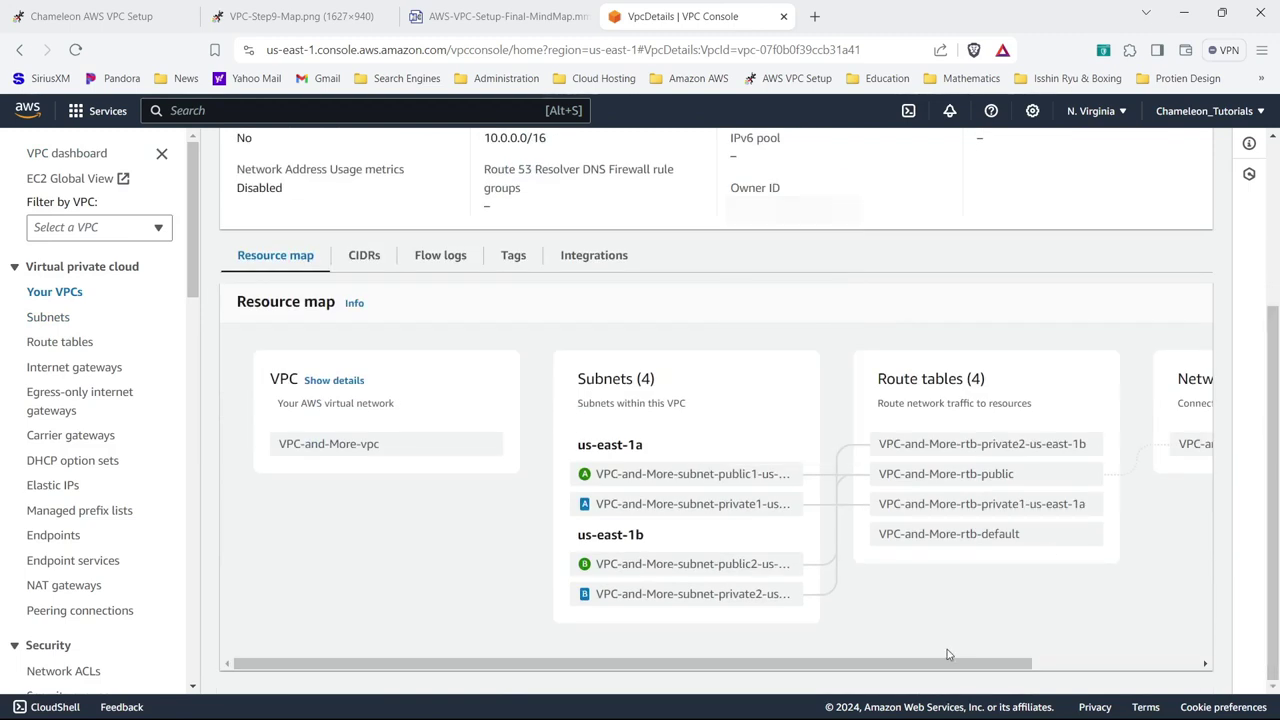
{"action": "left_click_drag", "start_coordinate": [948, 660], "coordinate": [1097, 664]}
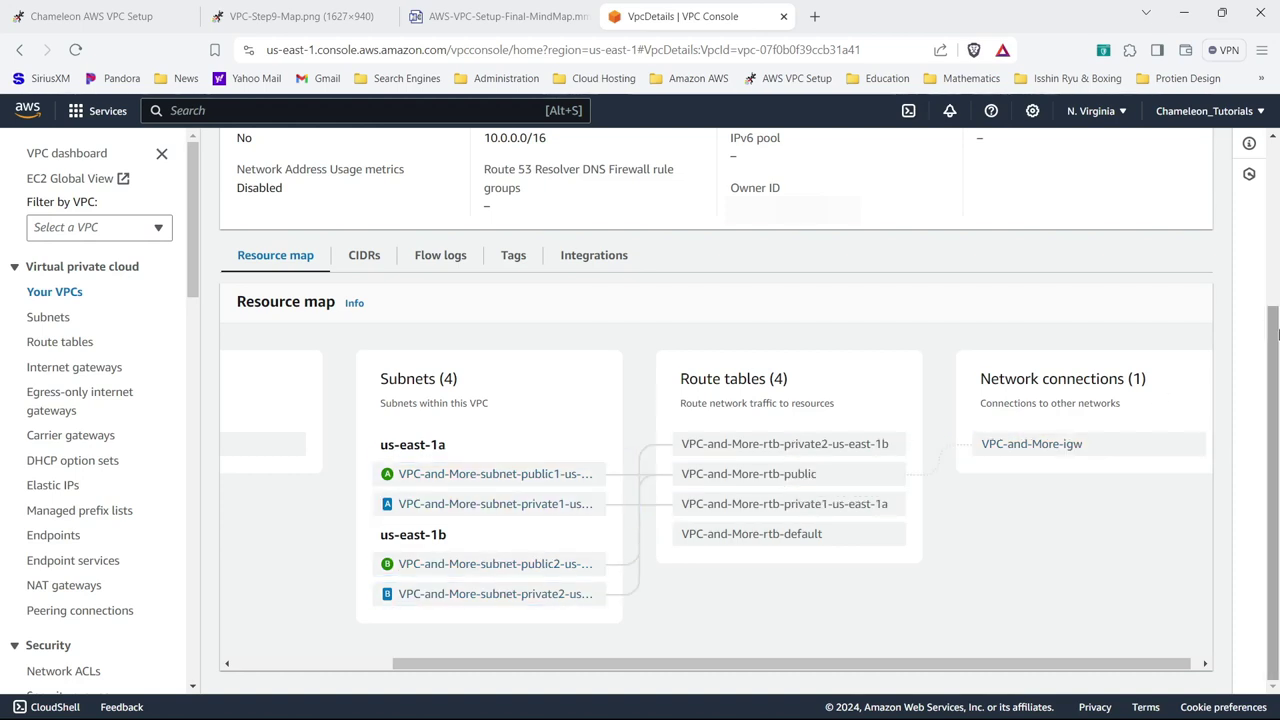
{"action": "scroll", "coordinate": [228, 256], "scroll_direction": "up", "scroll_amount": 3}
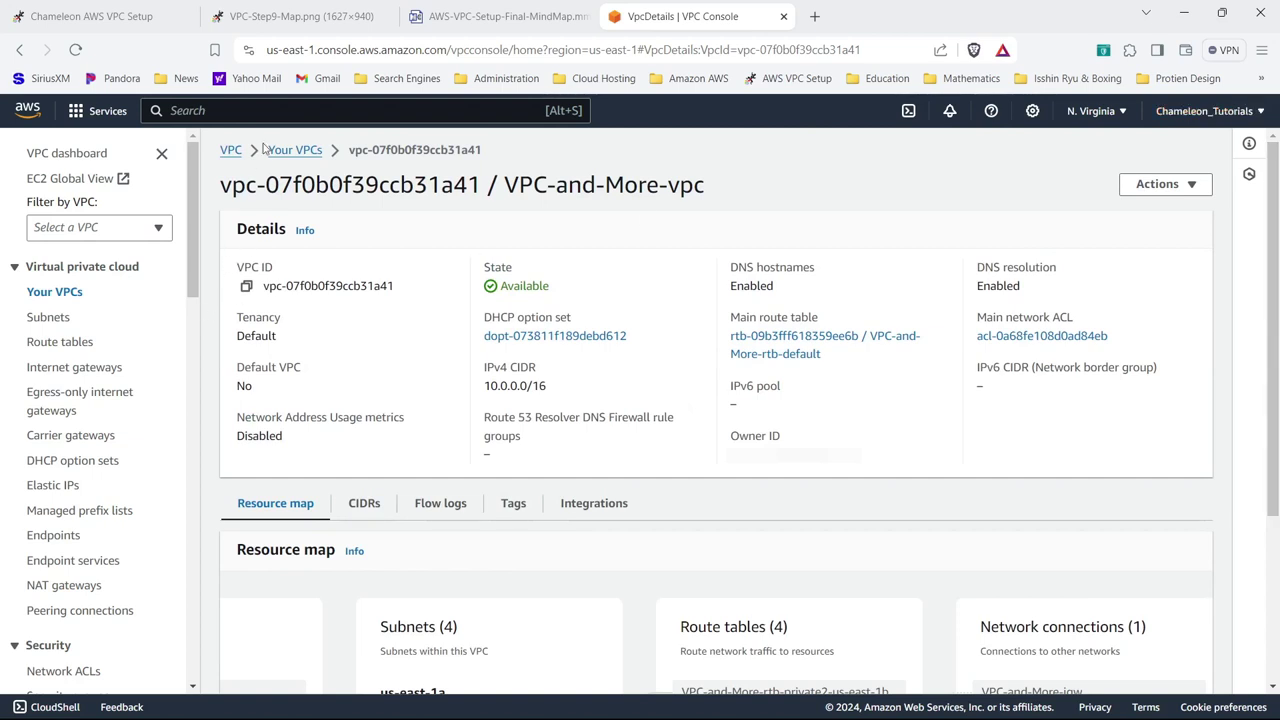
- Open the tutorial-vpc details from the VPC list and examine how its resource map links subnets, route tables and network connections
{"action": "left_click", "coordinate": [272, 151]}
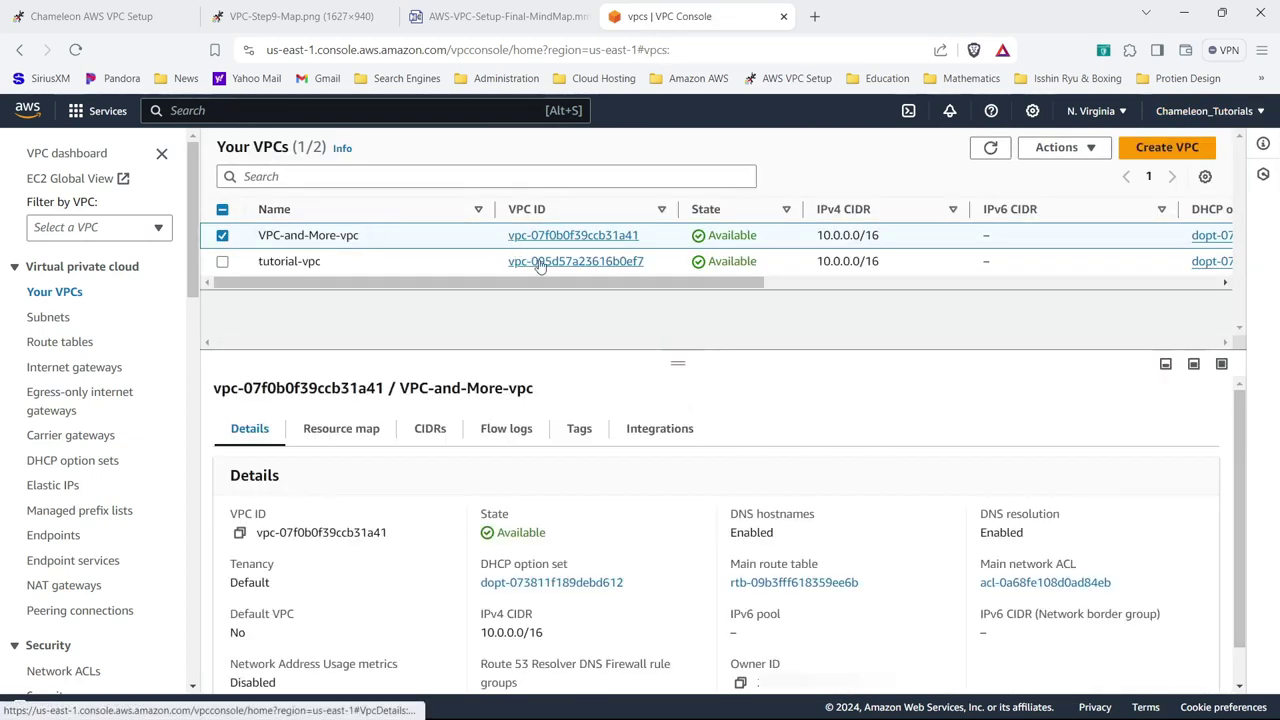
{"action": "left_click", "coordinate": [538, 263]}
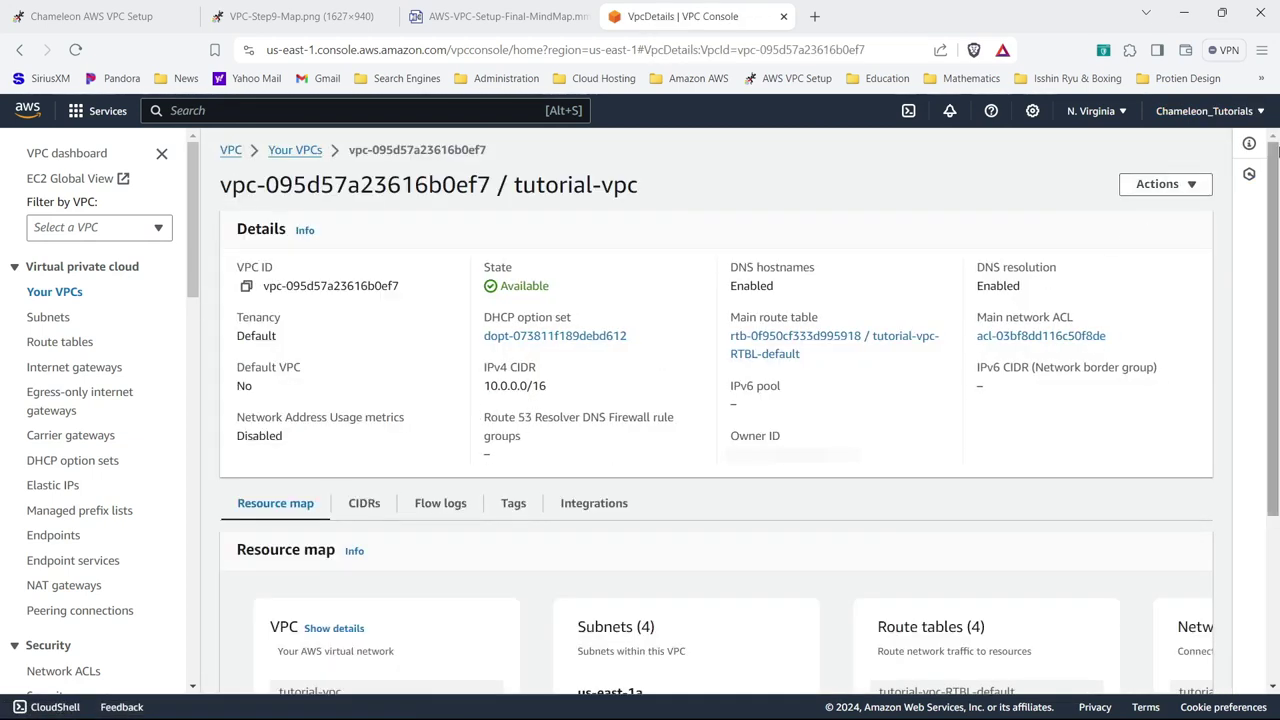
{"action": "scroll", "coordinate": [979, 500], "scroll_direction": "down", "scroll_amount": 2}
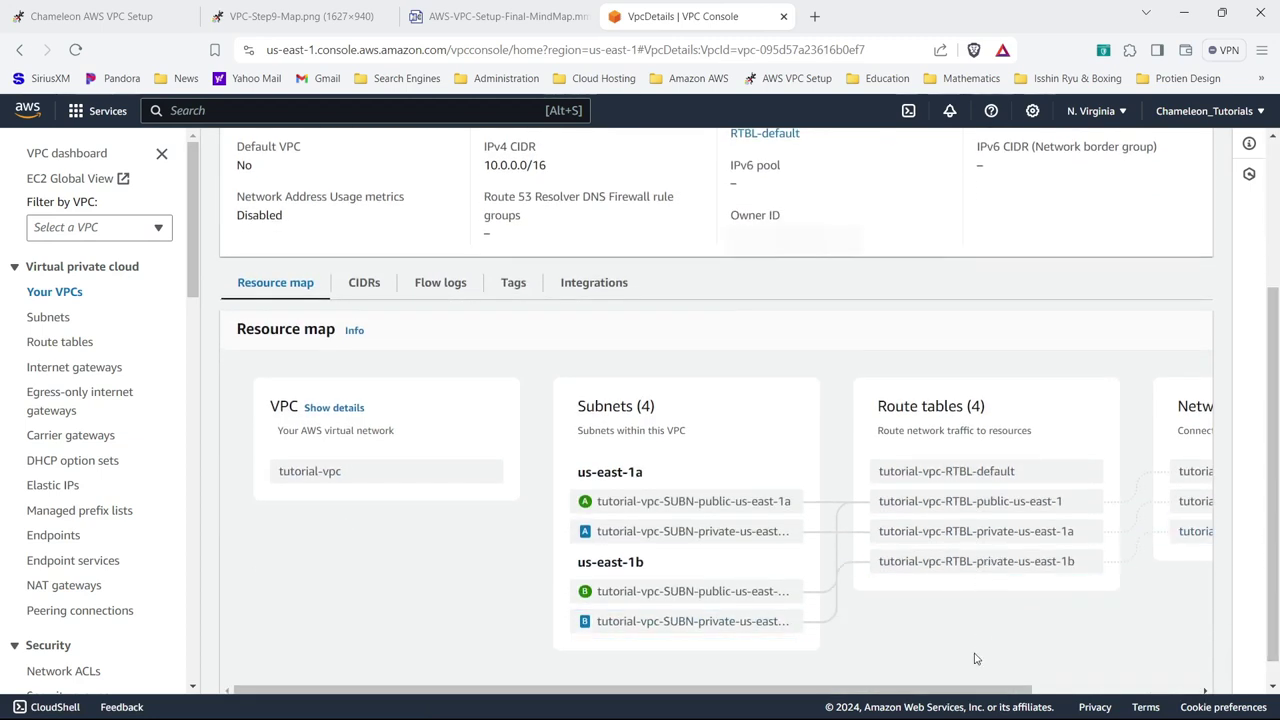
{"action": "left_click_drag", "start_coordinate": [971, 689], "coordinate": [1089, 693]}
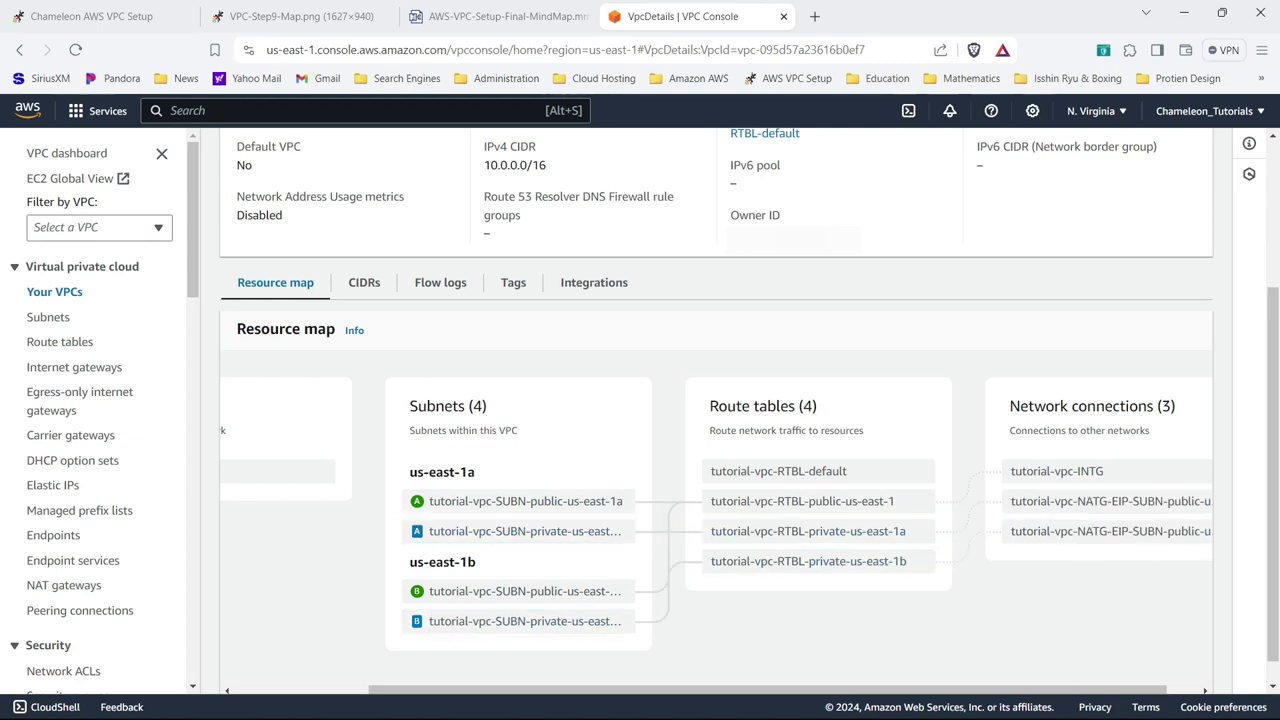
{"action": "left_click_drag", "start_coordinate": [810, 692], "coordinate": [895, 687]}
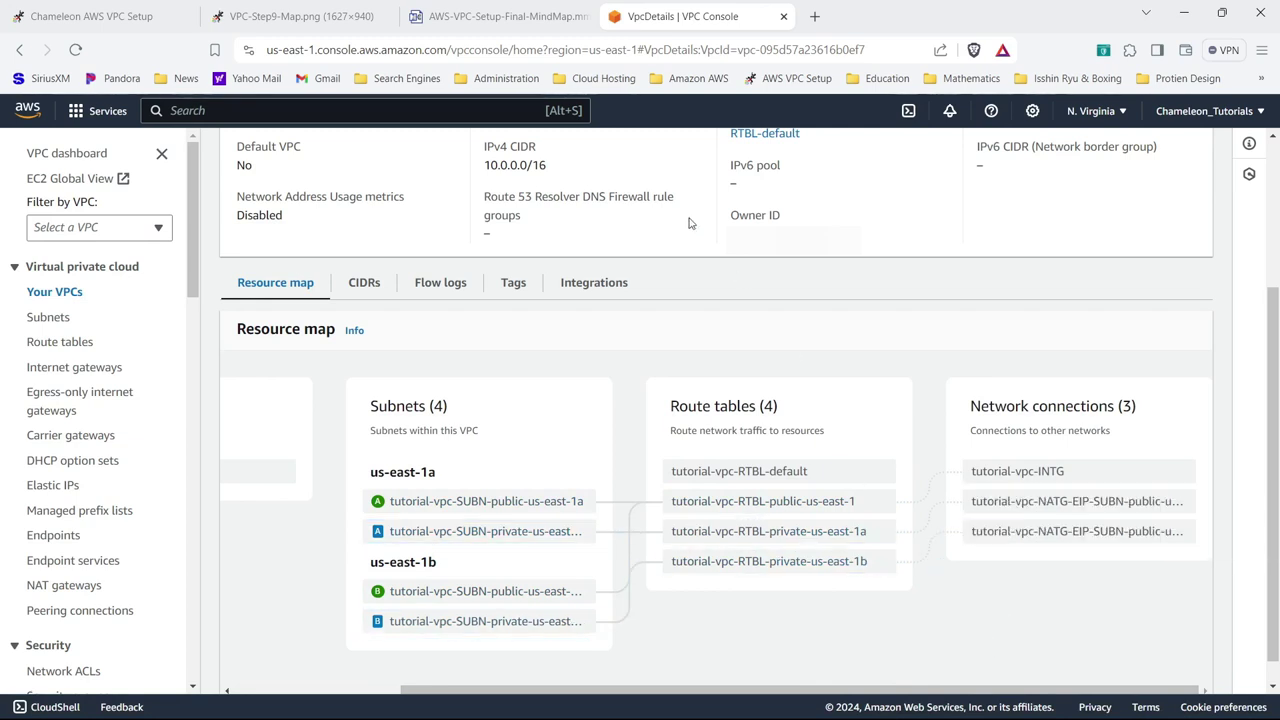
- Review the mind map's key pair and EC2 instance instructions and mark steps 1 to 9 in the setup website's Part 1 outline
{"action": "left_click", "coordinate": [540, 15]}
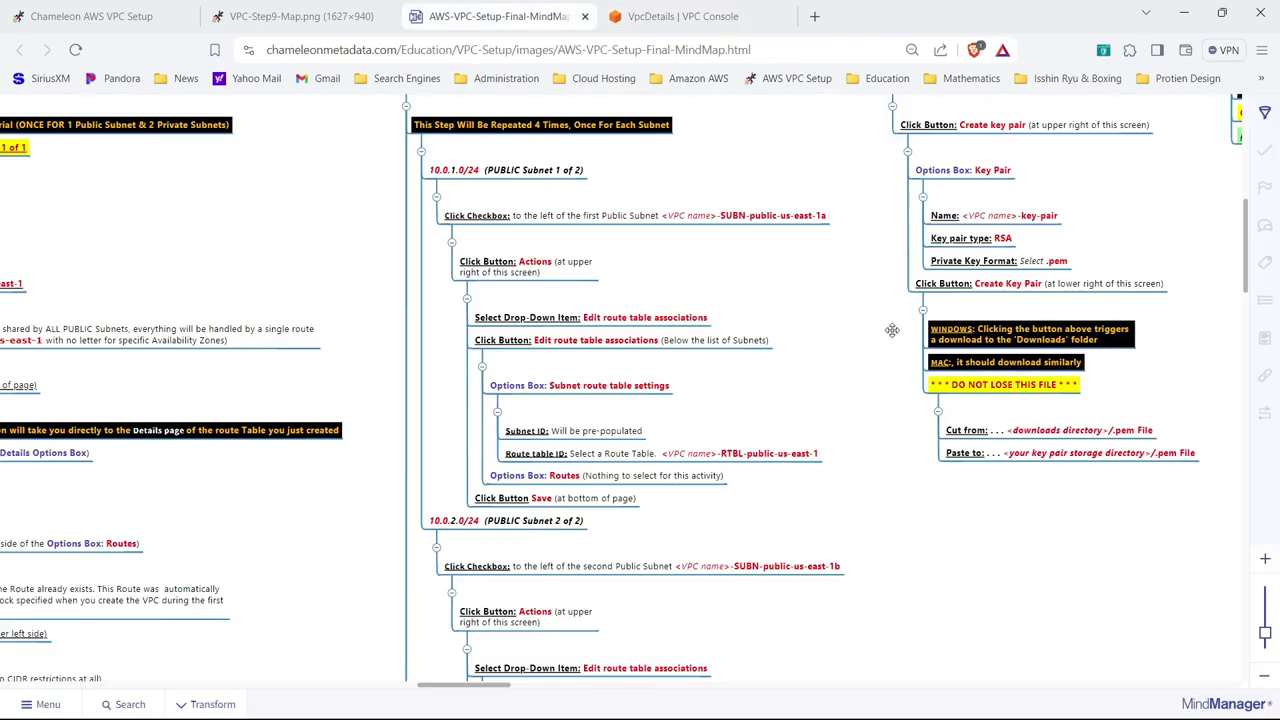
{"action": "left_click_drag", "start_coordinate": [892, 330], "coordinate": [198, 438]}
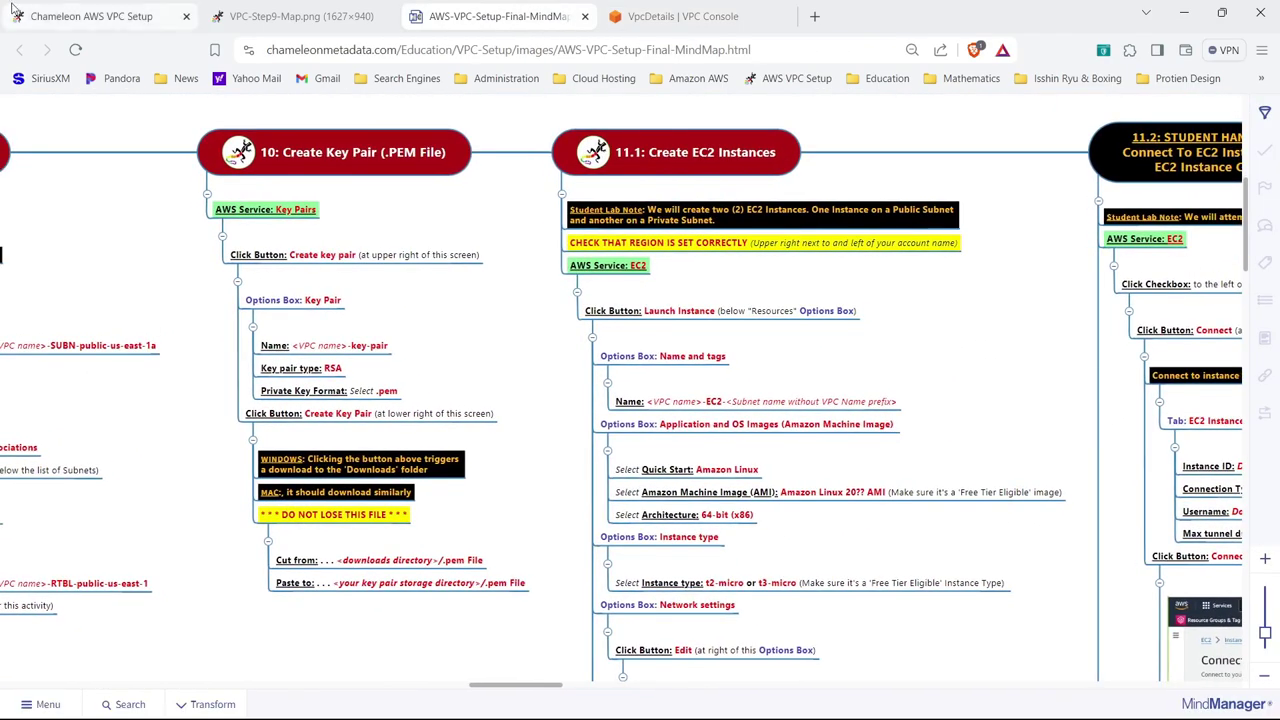
{"action": "left_click", "coordinate": [84, 20]}
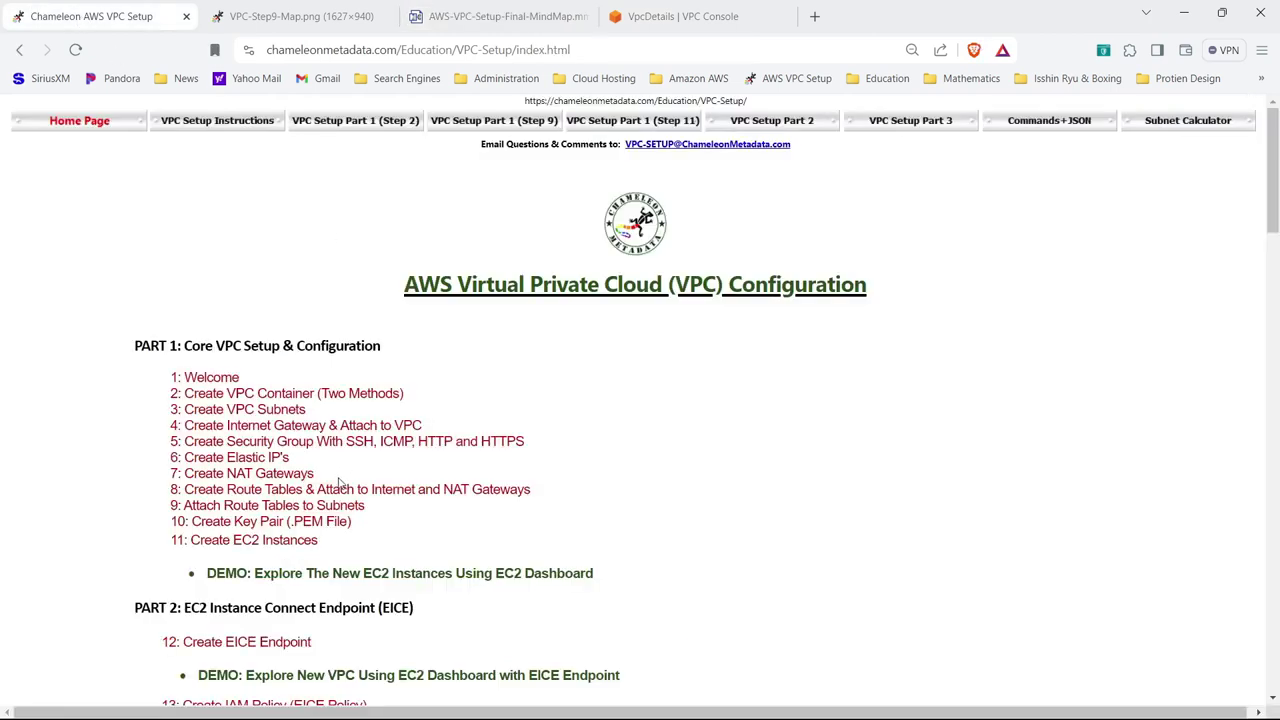
{"action": "left_click_drag", "start_coordinate": [374, 493], "coordinate": [240, 466]}
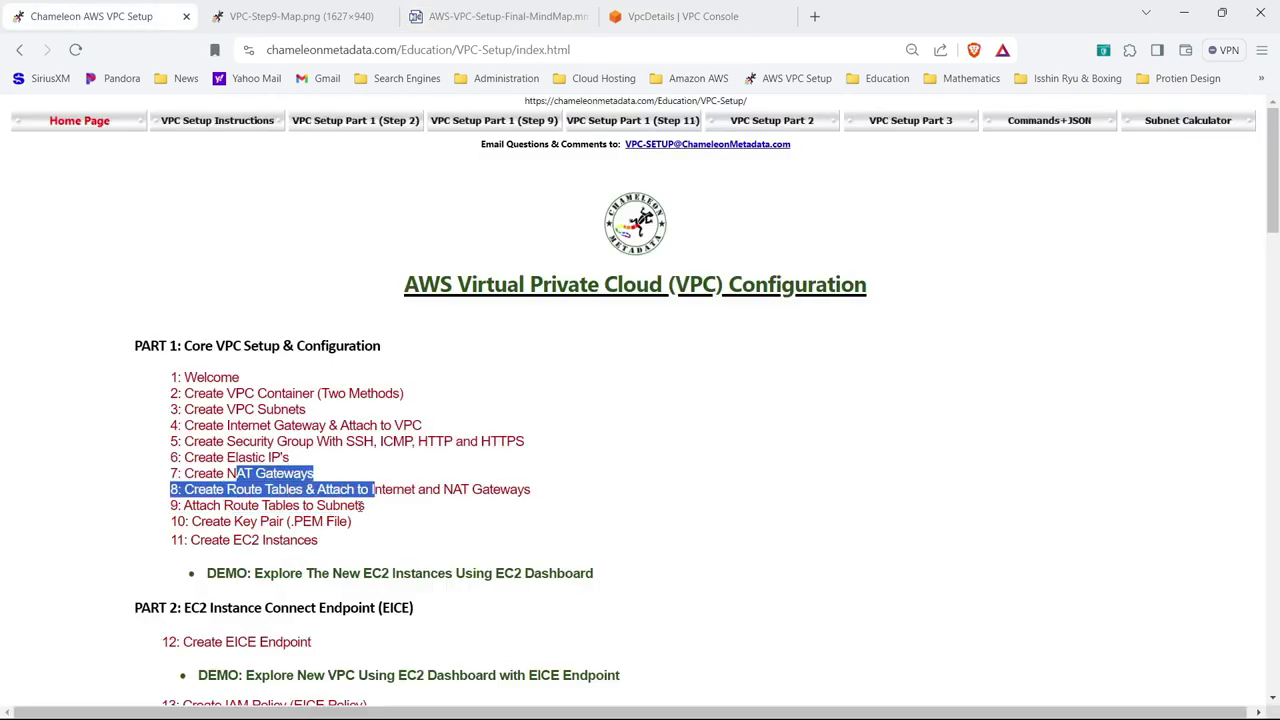
{"action": "left_click_drag", "start_coordinate": [380, 512], "coordinate": [160, 385]}
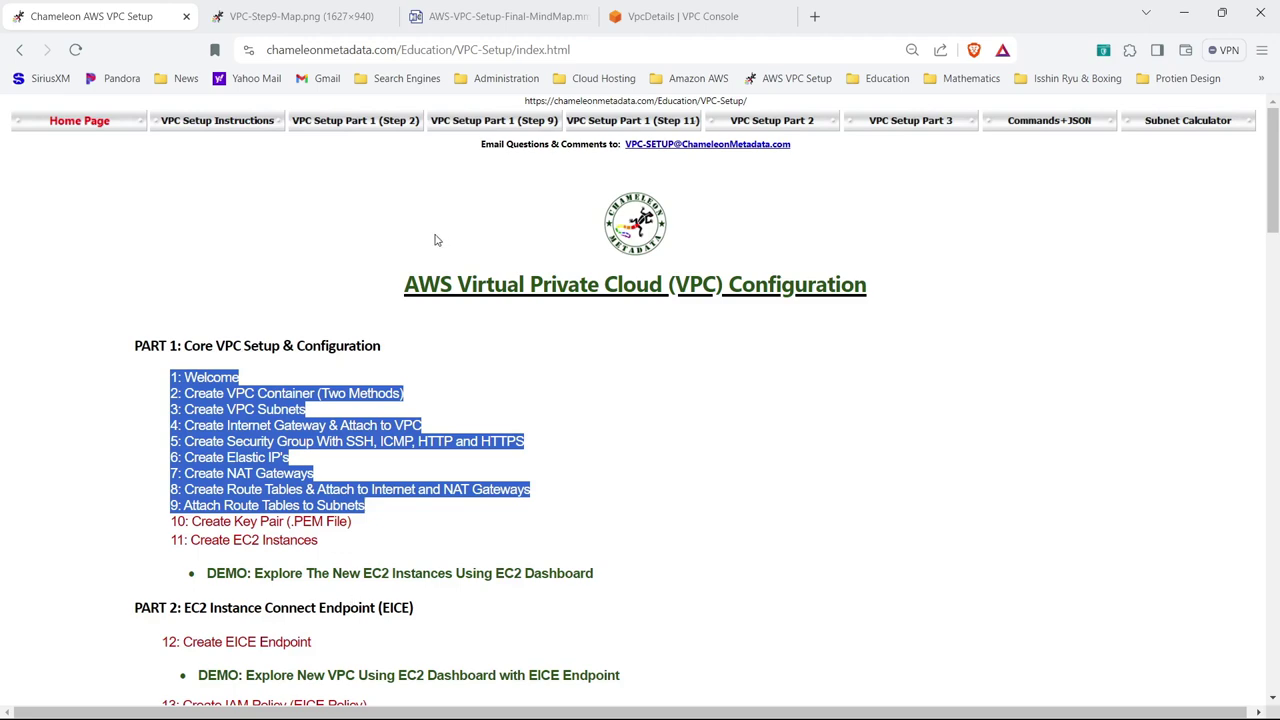
{"action": "left_click", "coordinate": [470, 10]}
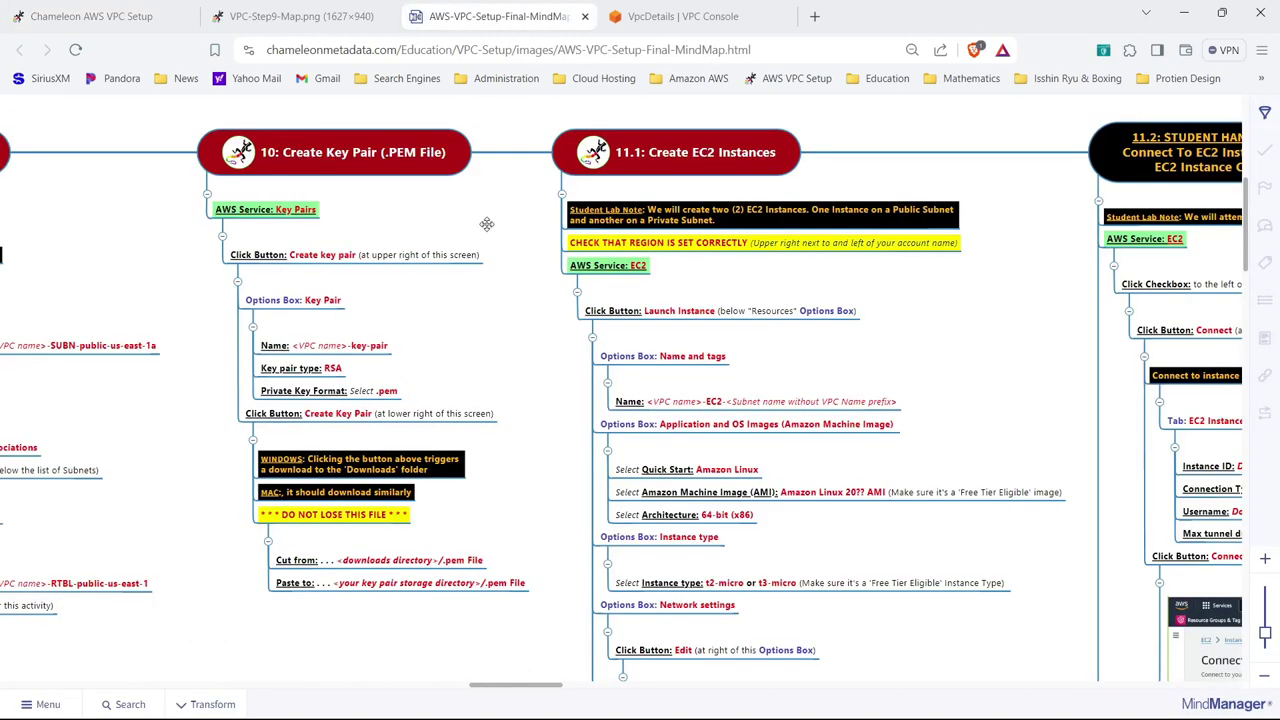
{"action": "left_click_drag", "start_coordinate": [486, 224], "coordinate": [499, 224]}
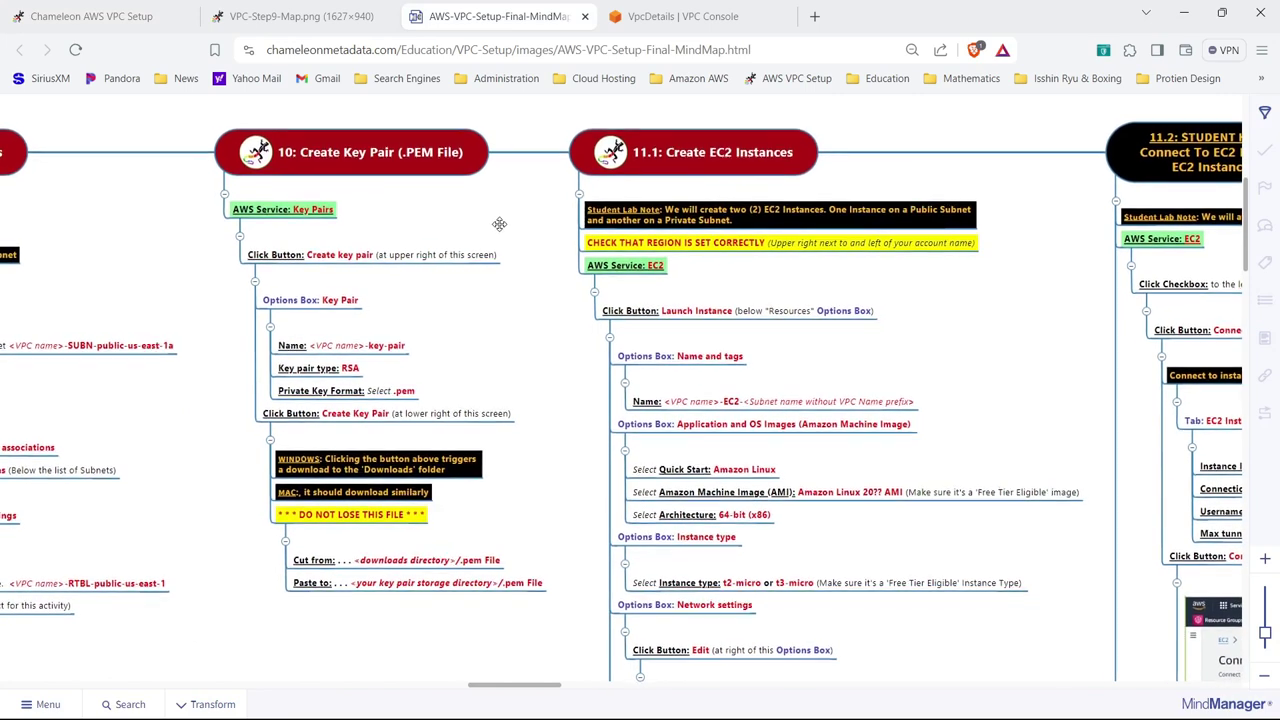
{"action": "left_click", "coordinate": [660, 18]}
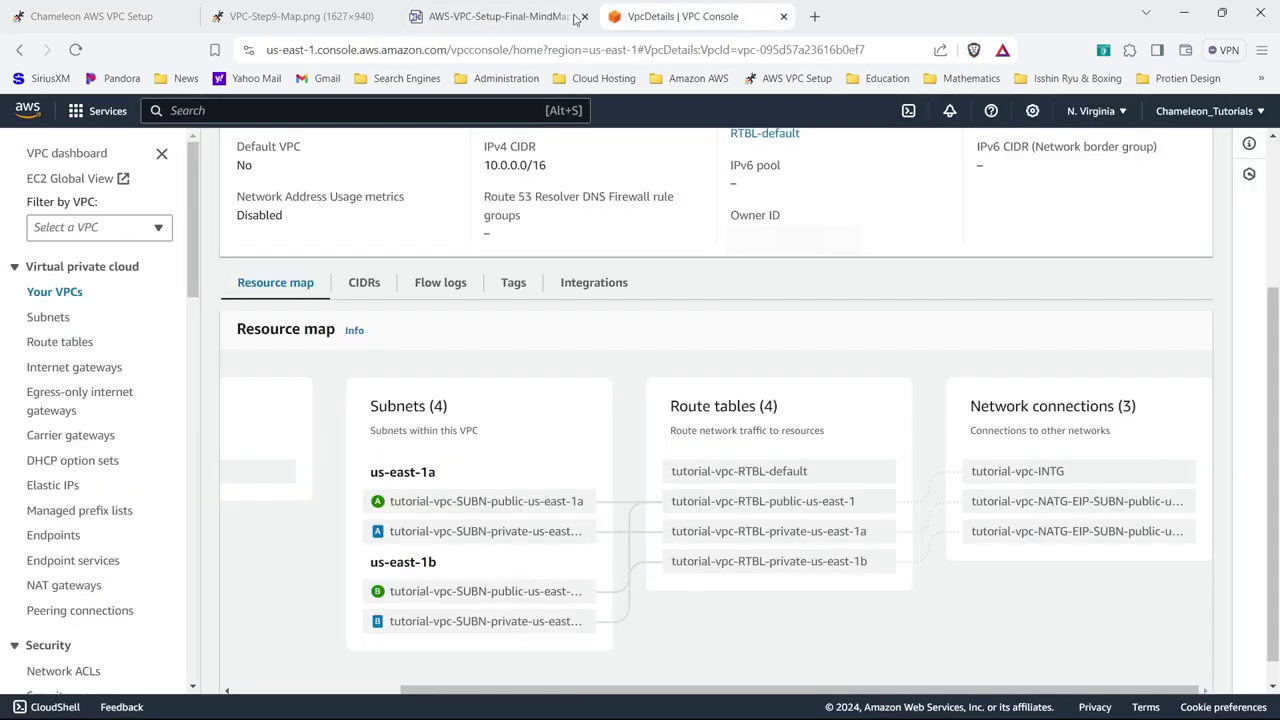
{"action": "left_click", "coordinate": [515, 17]}
{"action": "left_click", "coordinate": [690, 16]}
{"action": "left_click", "coordinate": [528, 18]}
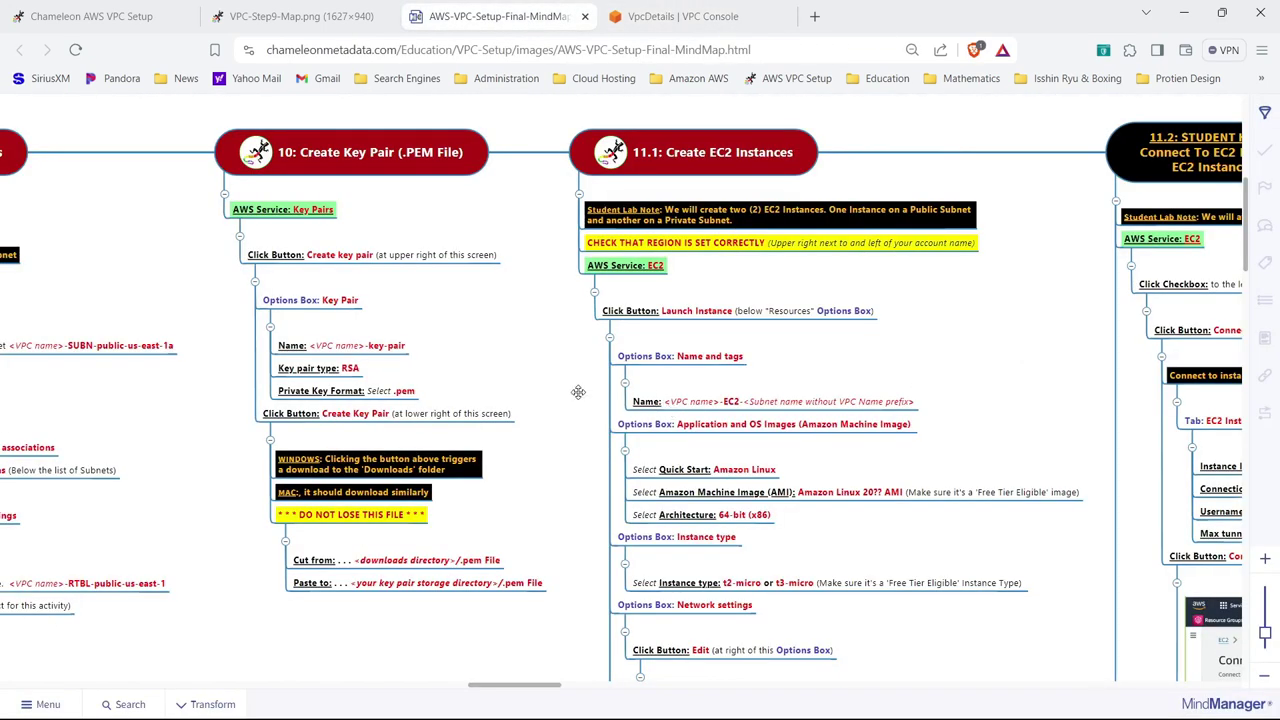
- Open the VPC Setup Part 1 (Step 11) diagram from the setup website and examine where the EC2 instances sit
{"action": "left_click", "coordinate": [110, 14]}
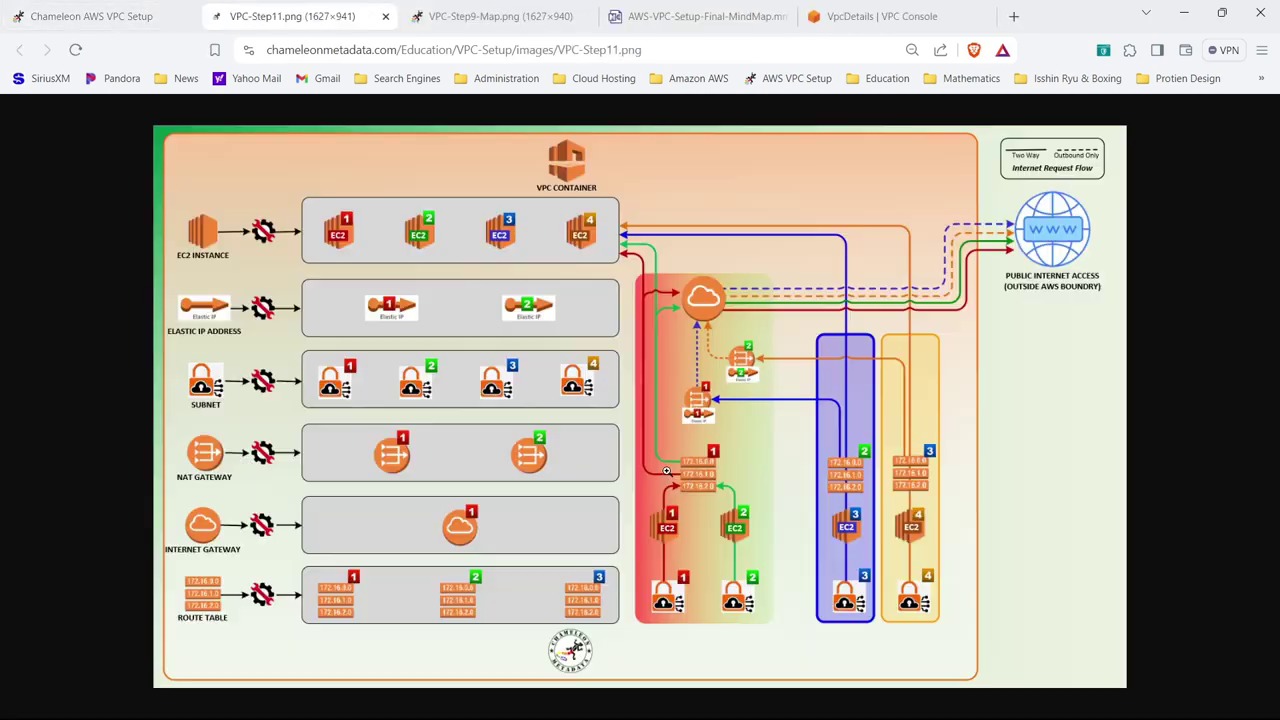
{"action": "left_click", "coordinate": [636, 124]}
{"action": "left_click", "coordinate": [735, 17]}
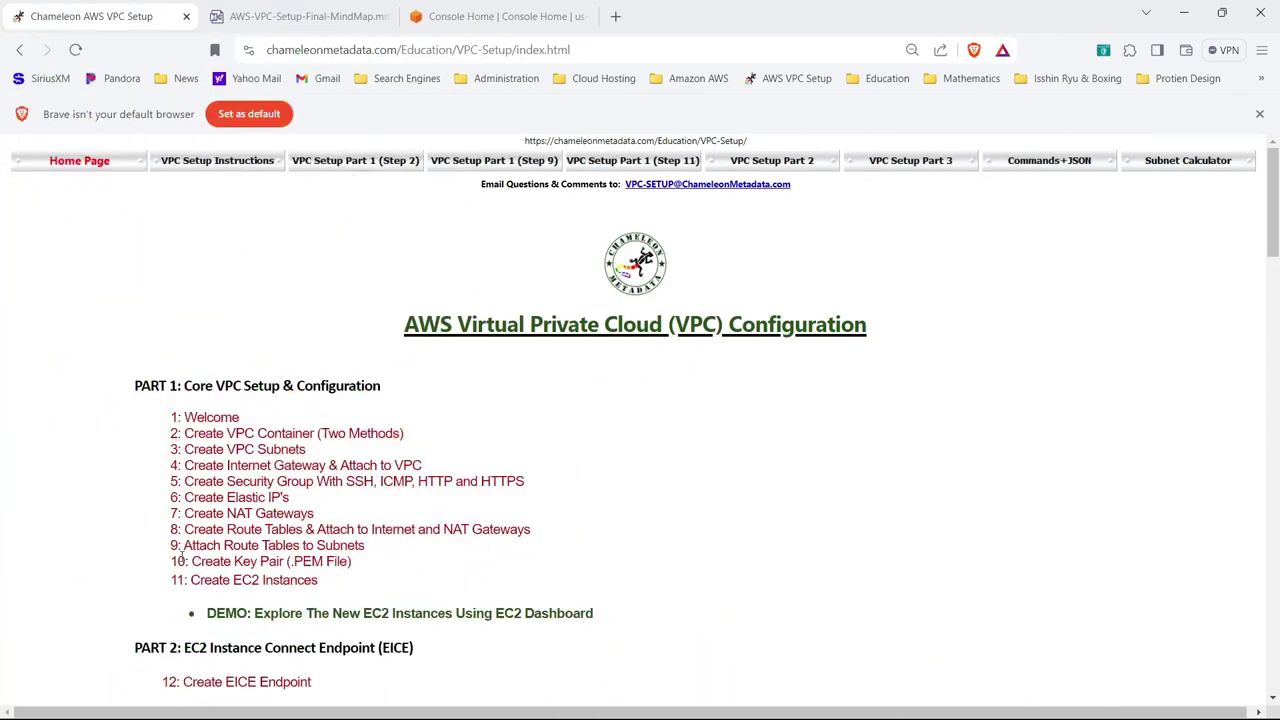
- Review the Part 1 outline, marking step 10, steps 2 to 9, and the Elastic IP and NAT gateway steps
{"action": "left_click_drag", "start_coordinate": [365, 563], "coordinate": [175, 565]}
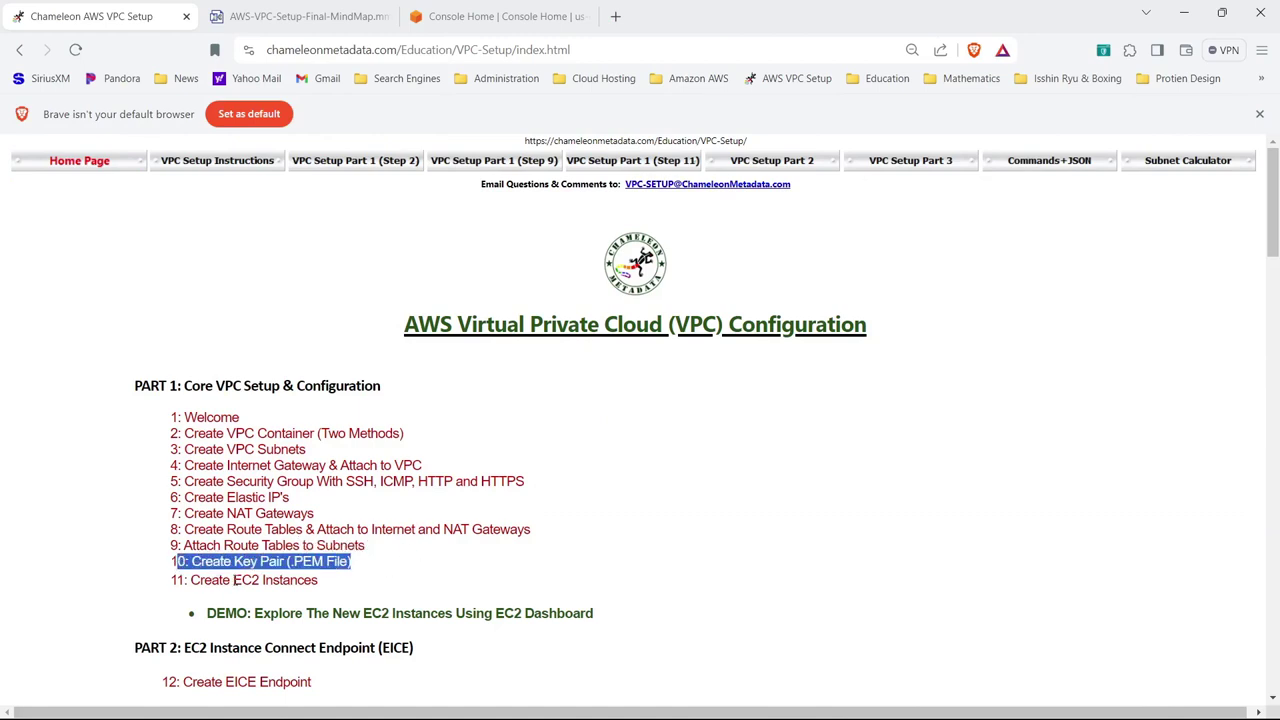
{"action": "left_click", "coordinate": [368, 553]}
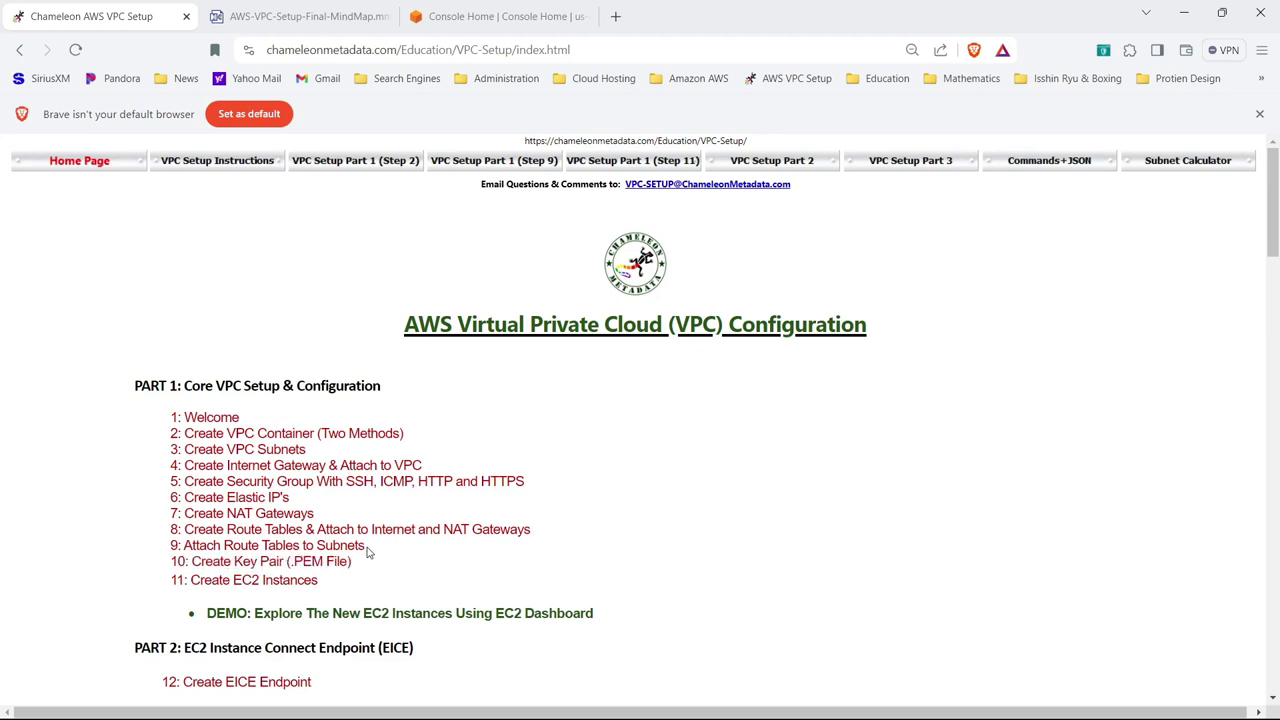
{"action": "left_click_drag", "start_coordinate": [365, 545], "coordinate": [155, 447]}
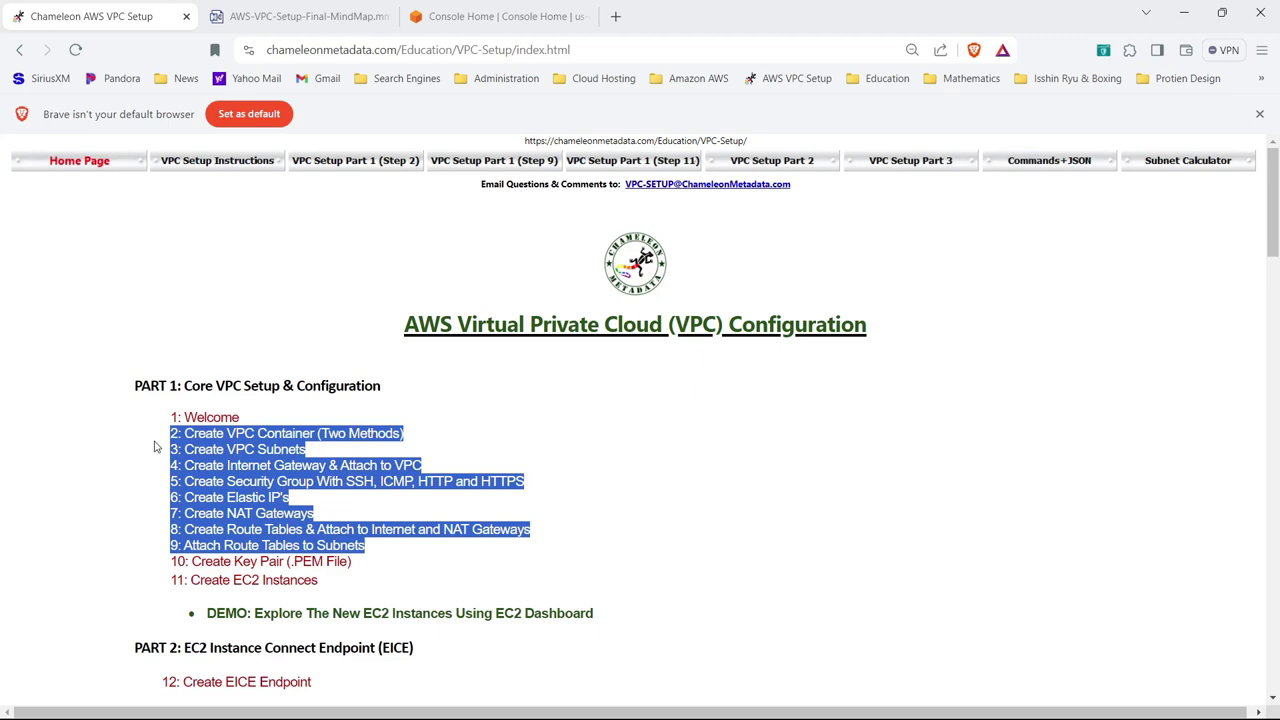
{"action": "left_click", "coordinate": [324, 433]}
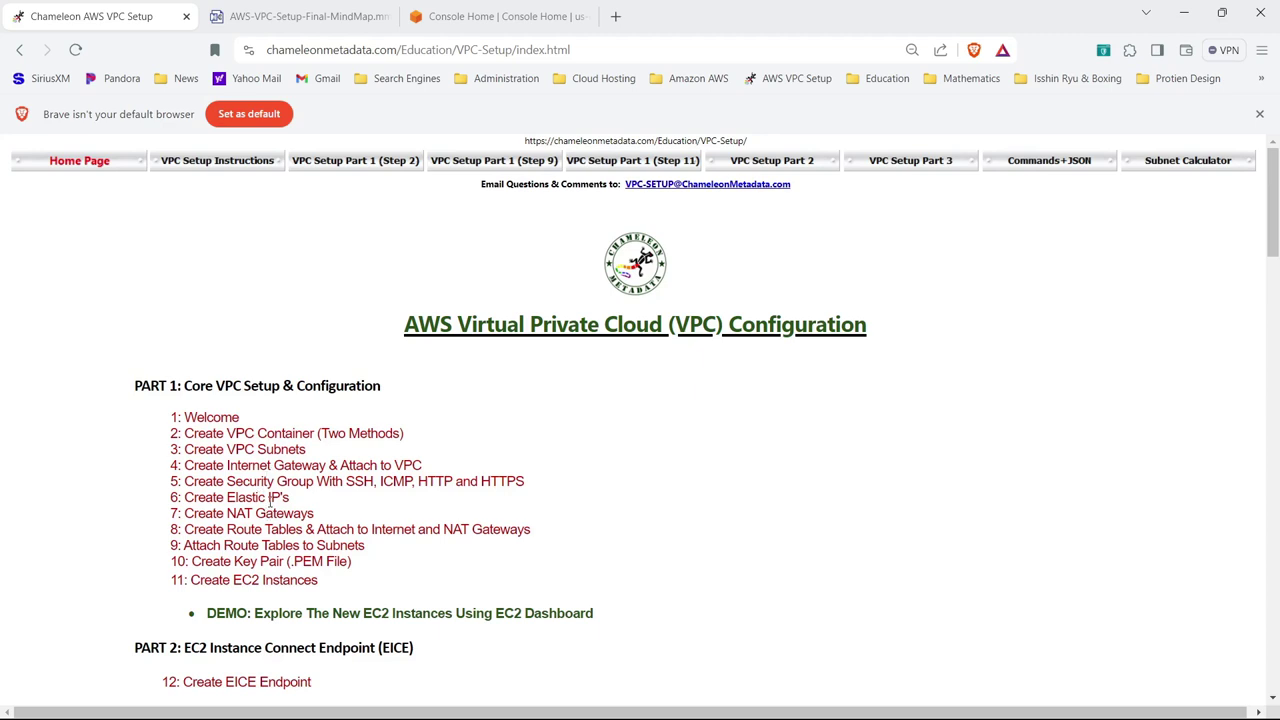
{"action": "left_click_drag", "start_coordinate": [315, 514], "coordinate": [160, 510]}
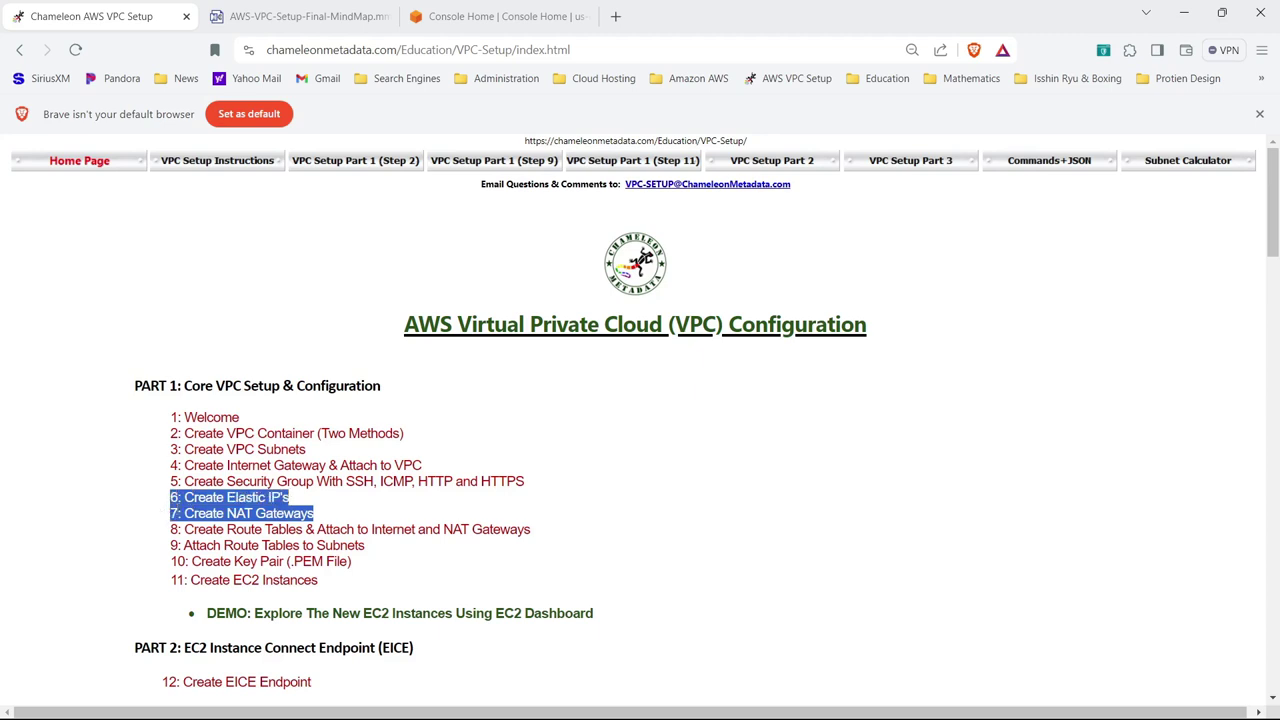
{"action": "left_click", "coordinate": [324, 297]}
- Switch to the AWS console, search for the vpc service and open the list of VPCs
{"action": "left_click", "coordinate": [491, 17]}
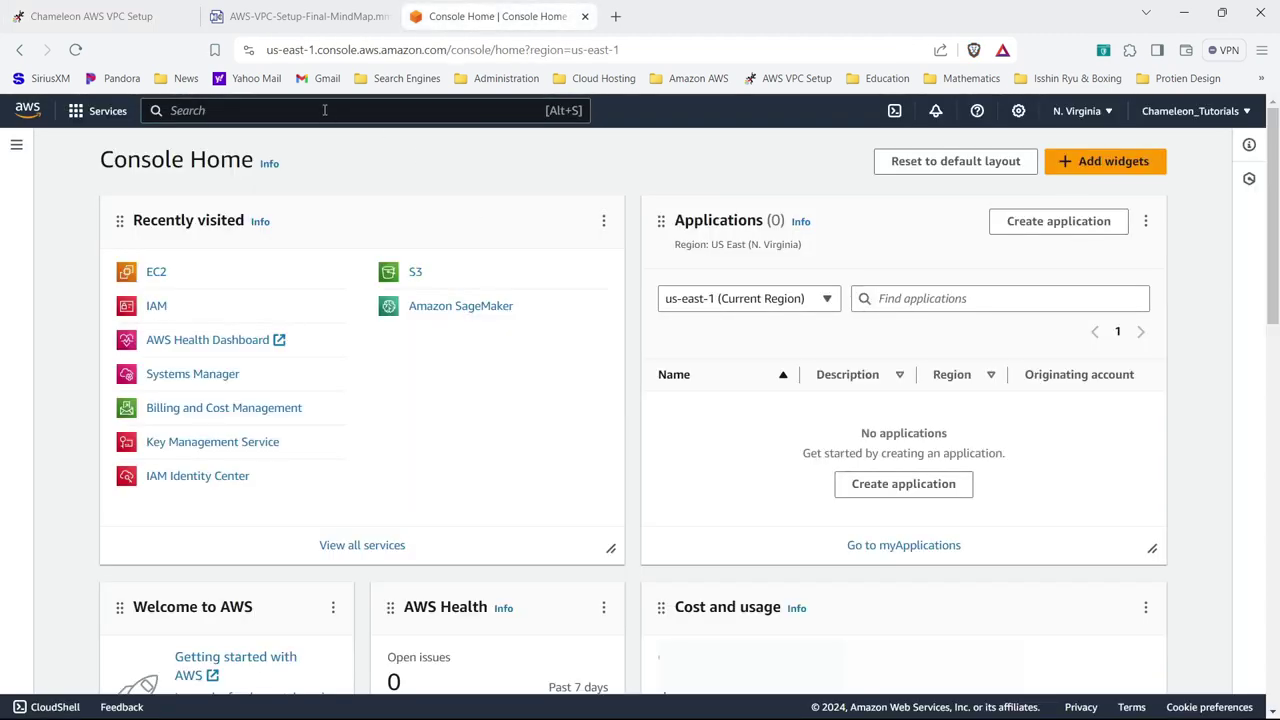
{"action": "left_click", "coordinate": [324, 110]}
{"action": "type", "text": "vpc"}
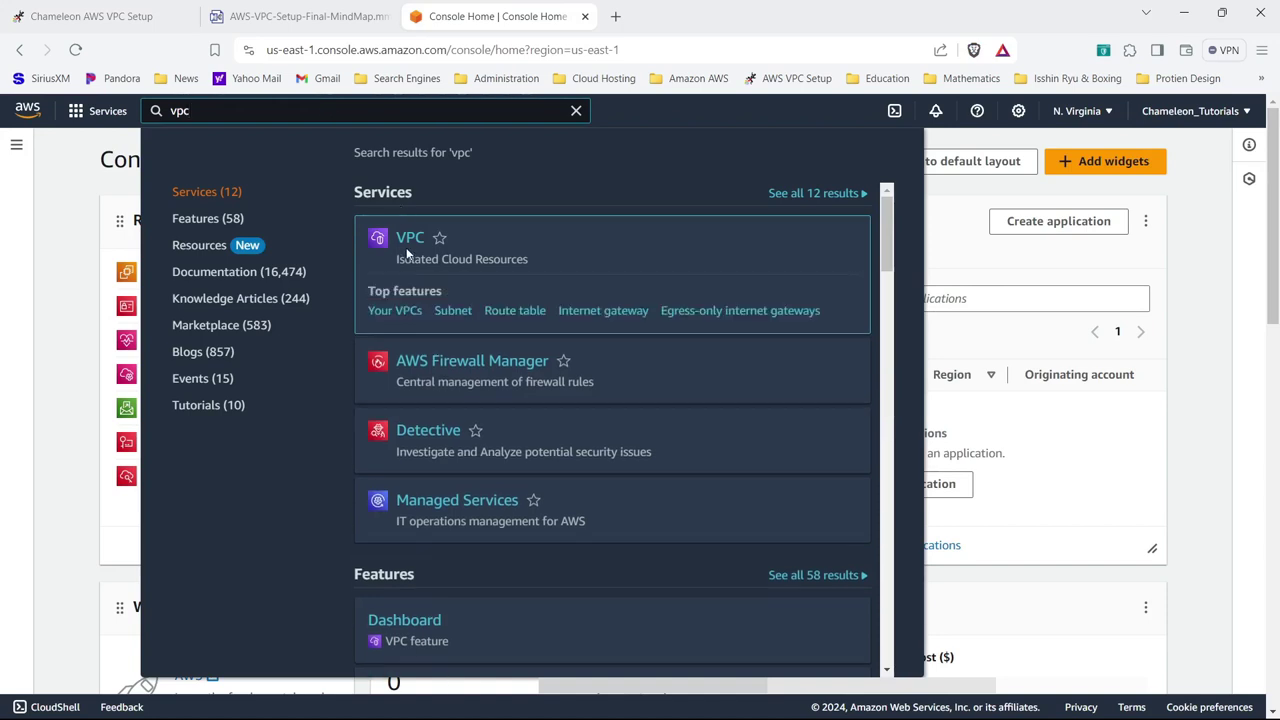
{"action": "left_click", "coordinate": [405, 245]}
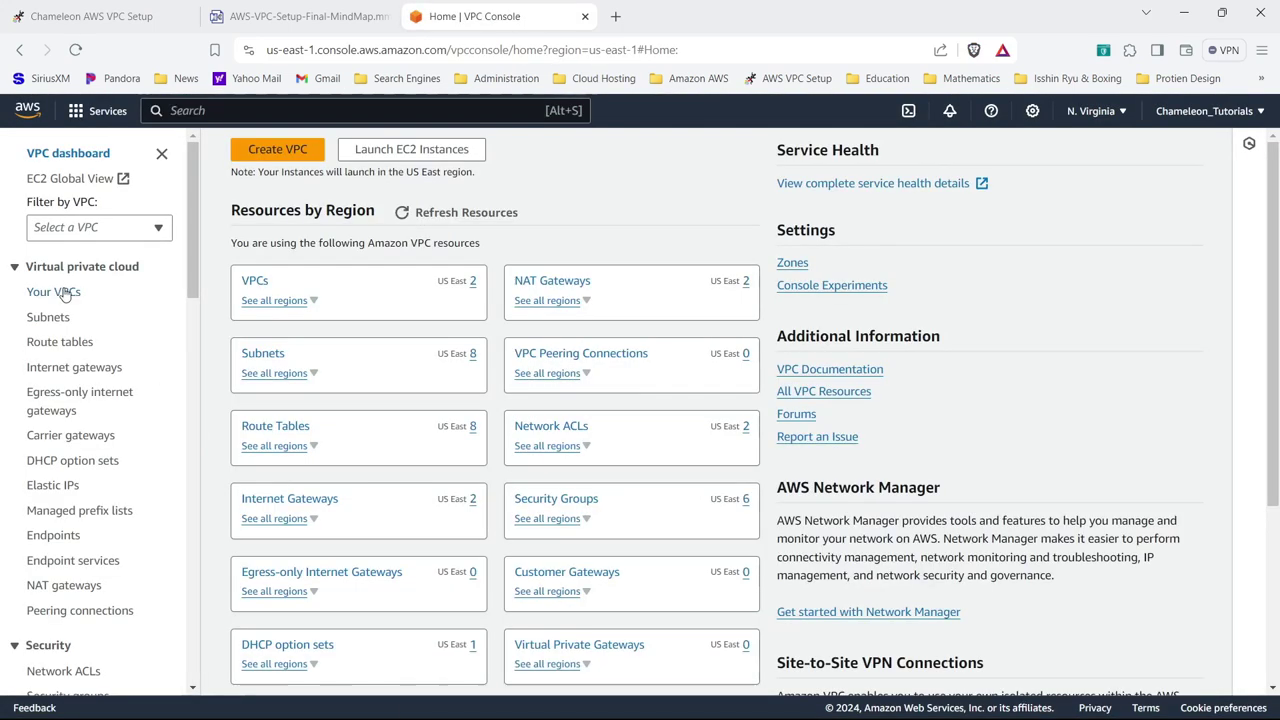
{"action": "left_click", "coordinate": [60, 291]}
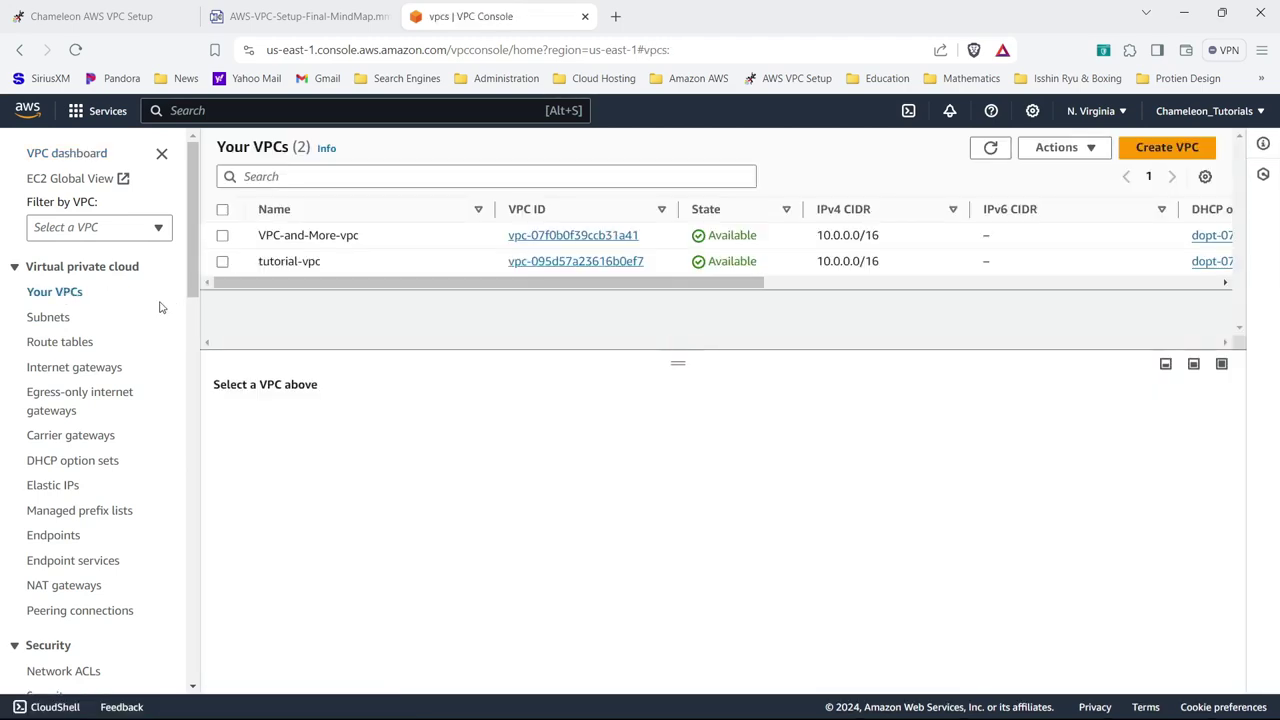
- Open the VPC-and-More-vpc details and examine its resource map through to the network connections
{"action": "left_click", "coordinate": [561, 238]}
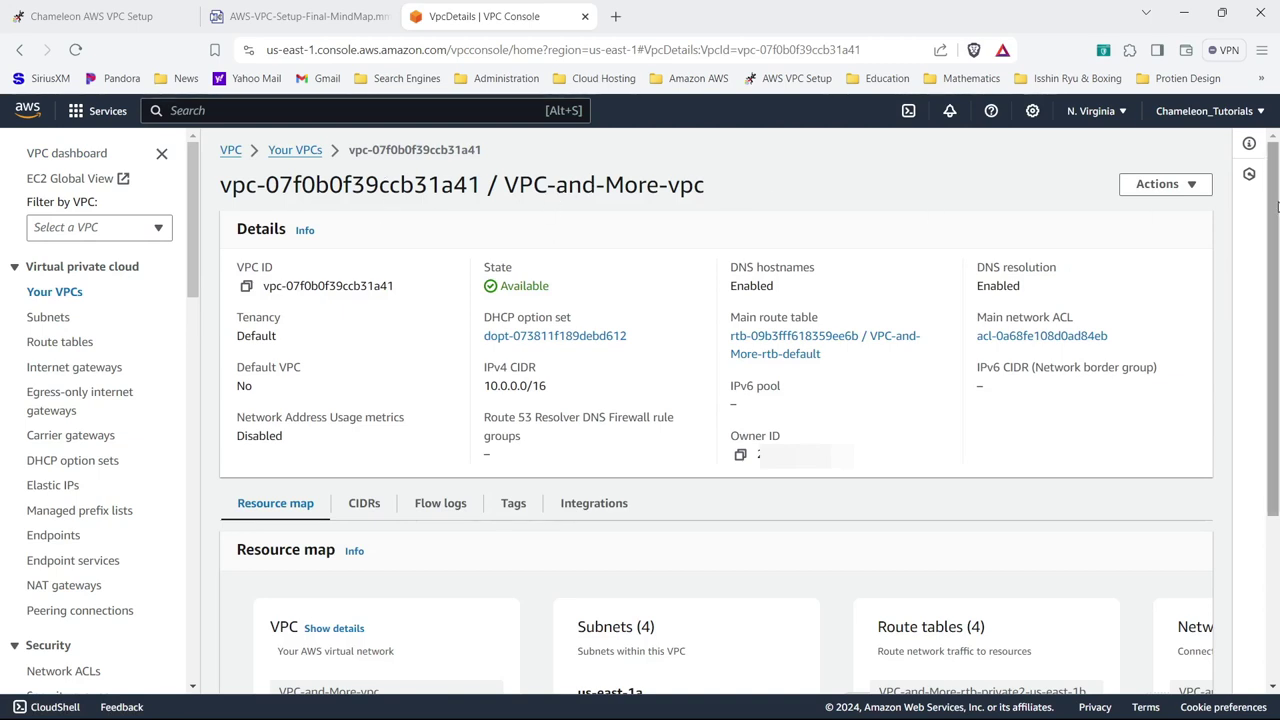
{"action": "scroll", "coordinate": [1276, 205], "scroll_direction": "down", "scroll_amount": 3}
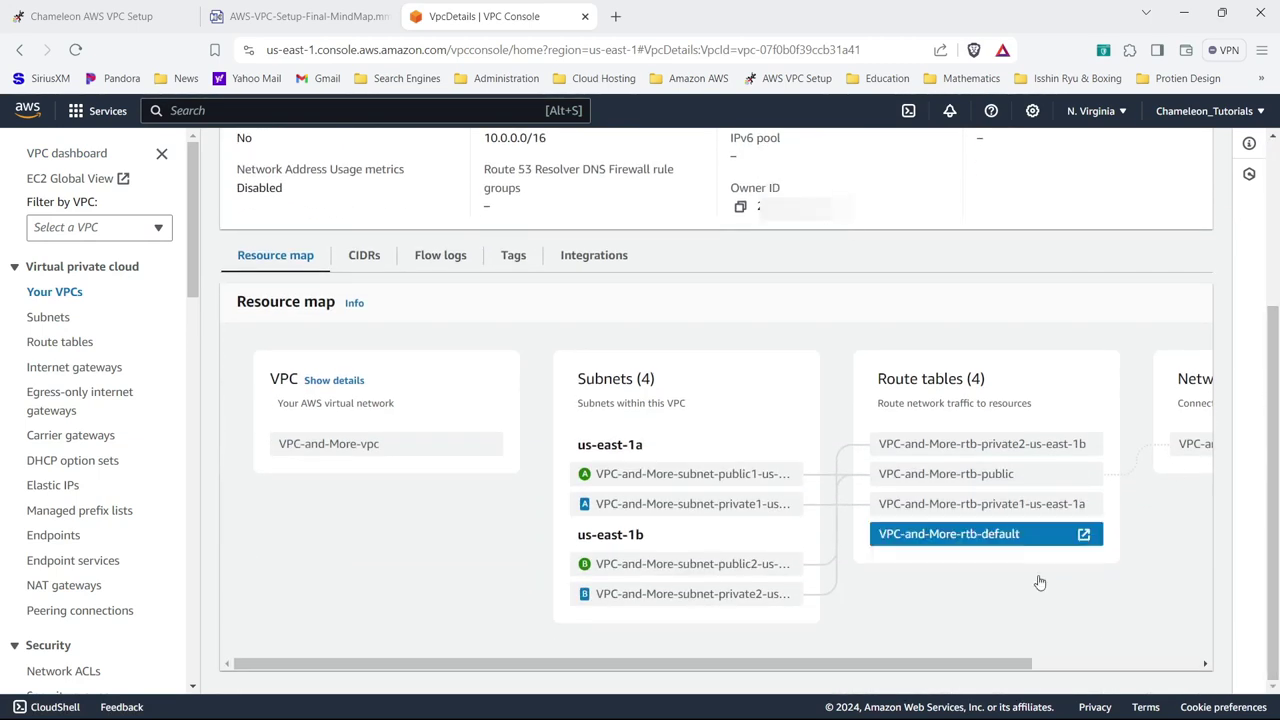
{"action": "left_click_drag", "start_coordinate": [952, 662], "coordinate": [1077, 672]}
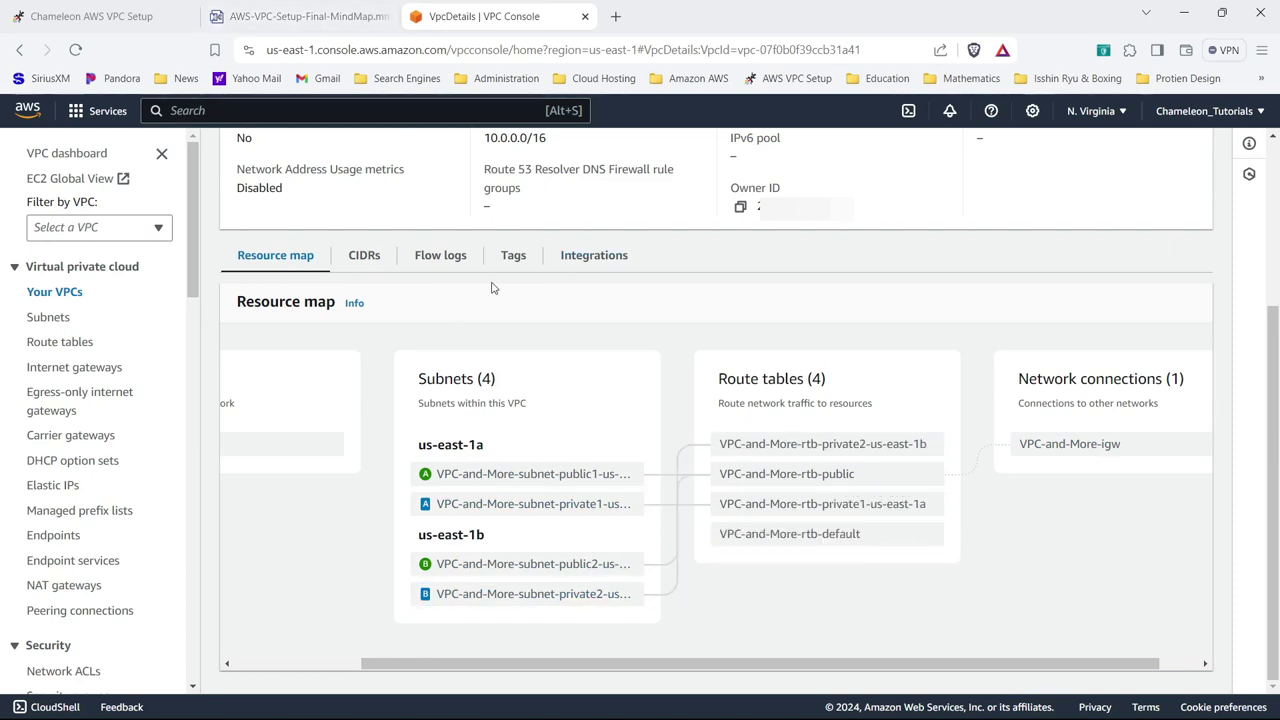
- Open the tutorial-vpc details from the VPC list and examine its resource map through to the network connections
{"action": "left_click", "coordinate": [55, 291]}
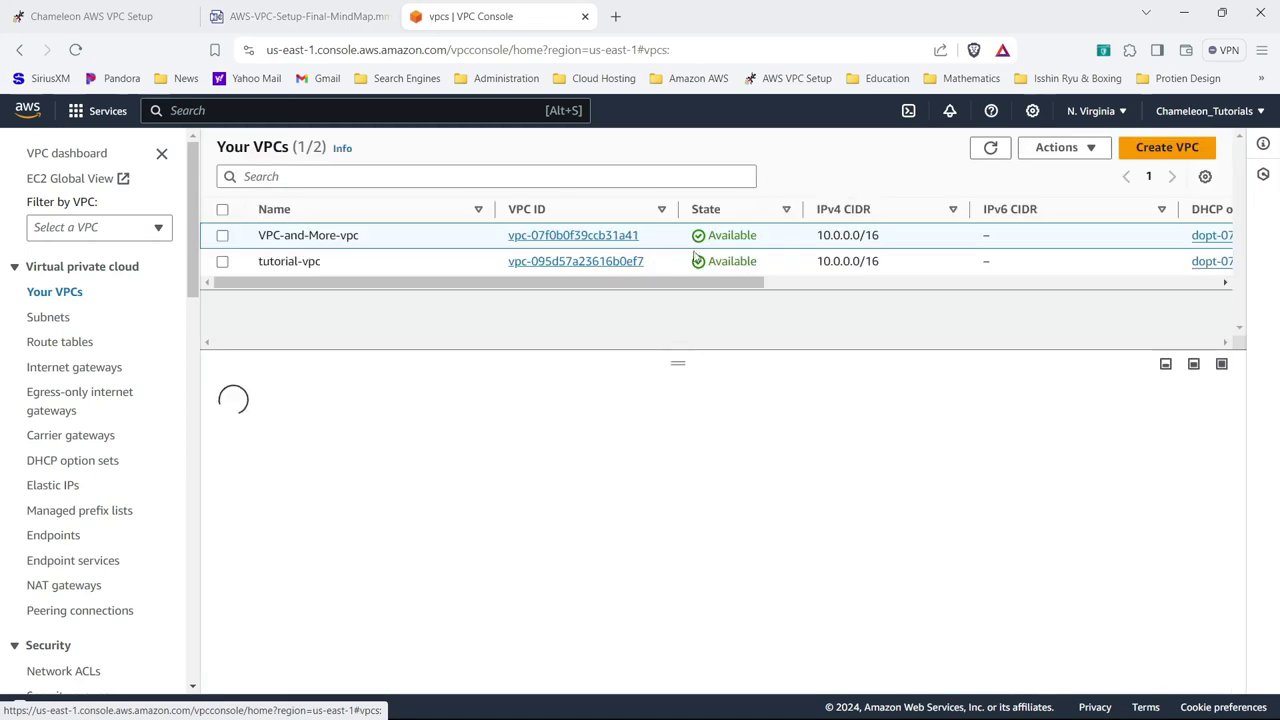
{"action": "left_click", "coordinate": [588, 261]}
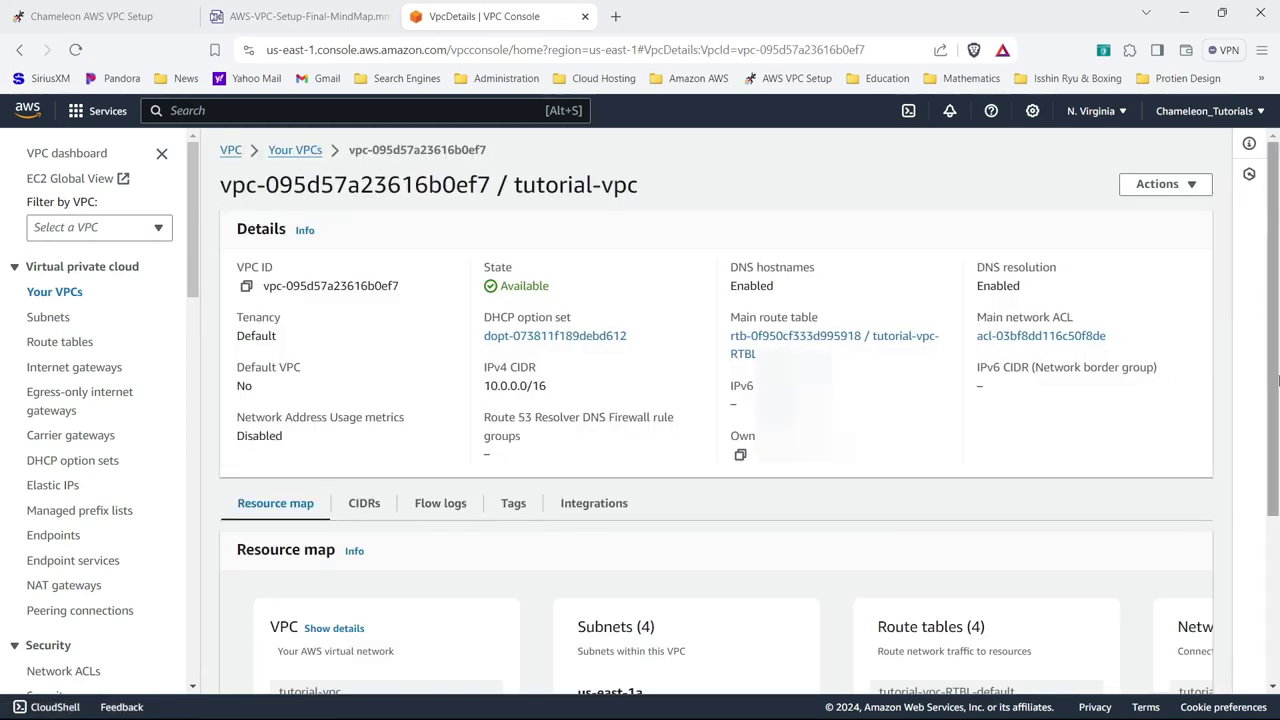
{"action": "left_click_drag", "start_coordinate": [1276, 380], "coordinate": [1277, 570]}
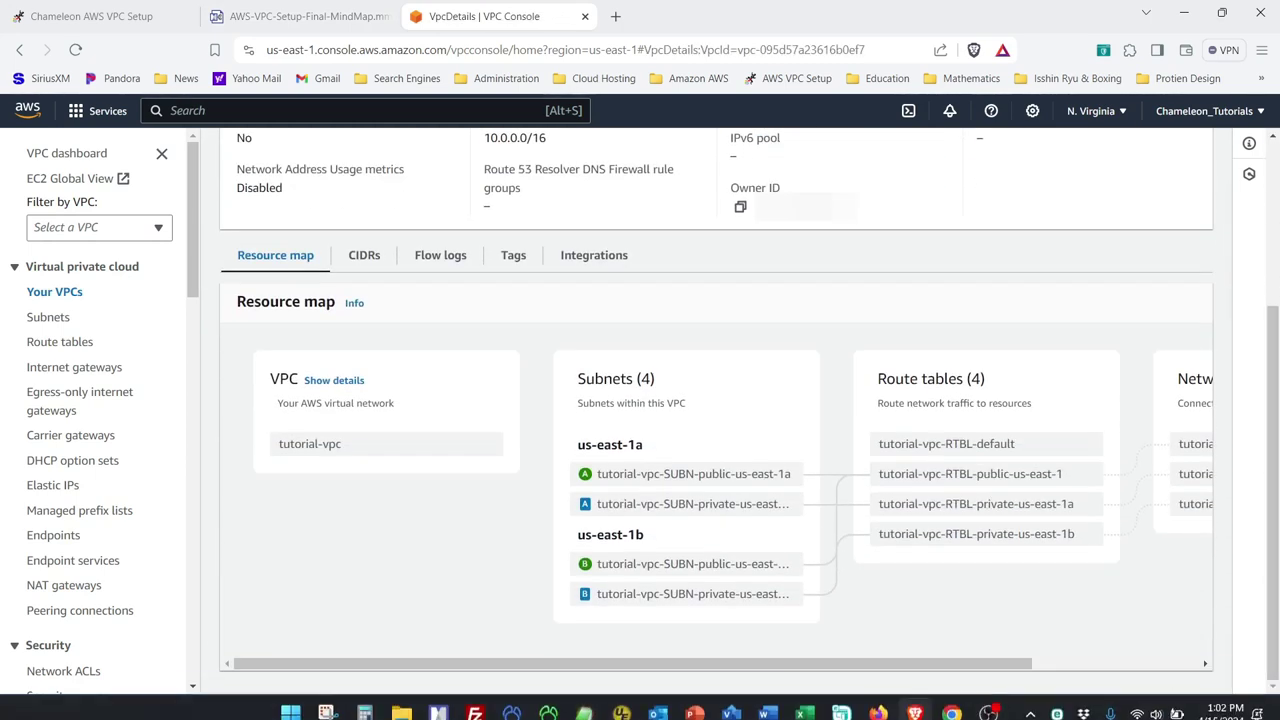
{"action": "left_click_drag", "start_coordinate": [938, 668], "coordinate": [1108, 674]}
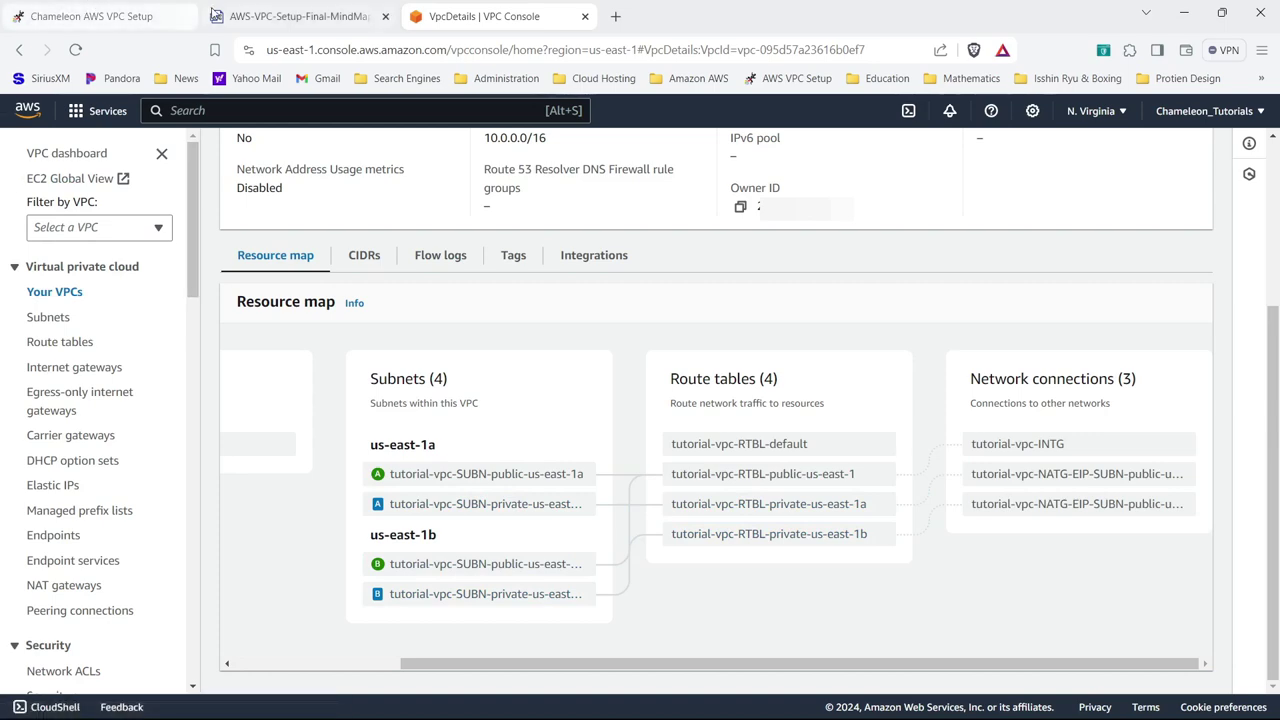
- Examine the VPC Setup Part 1 (Step 9) diagram and the mind map's instructions for steps 10 and 11
{"action": "left_click", "coordinate": [126, 16]}
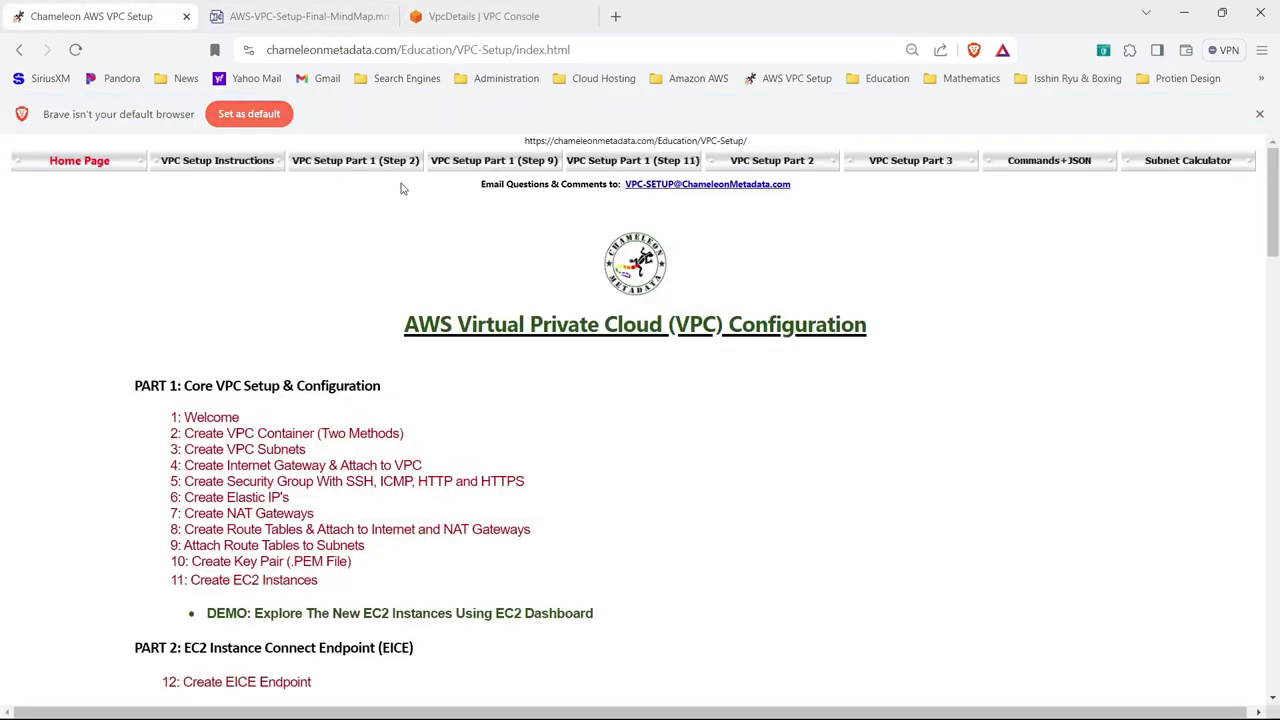
{"action": "left_click", "coordinate": [480, 162]}
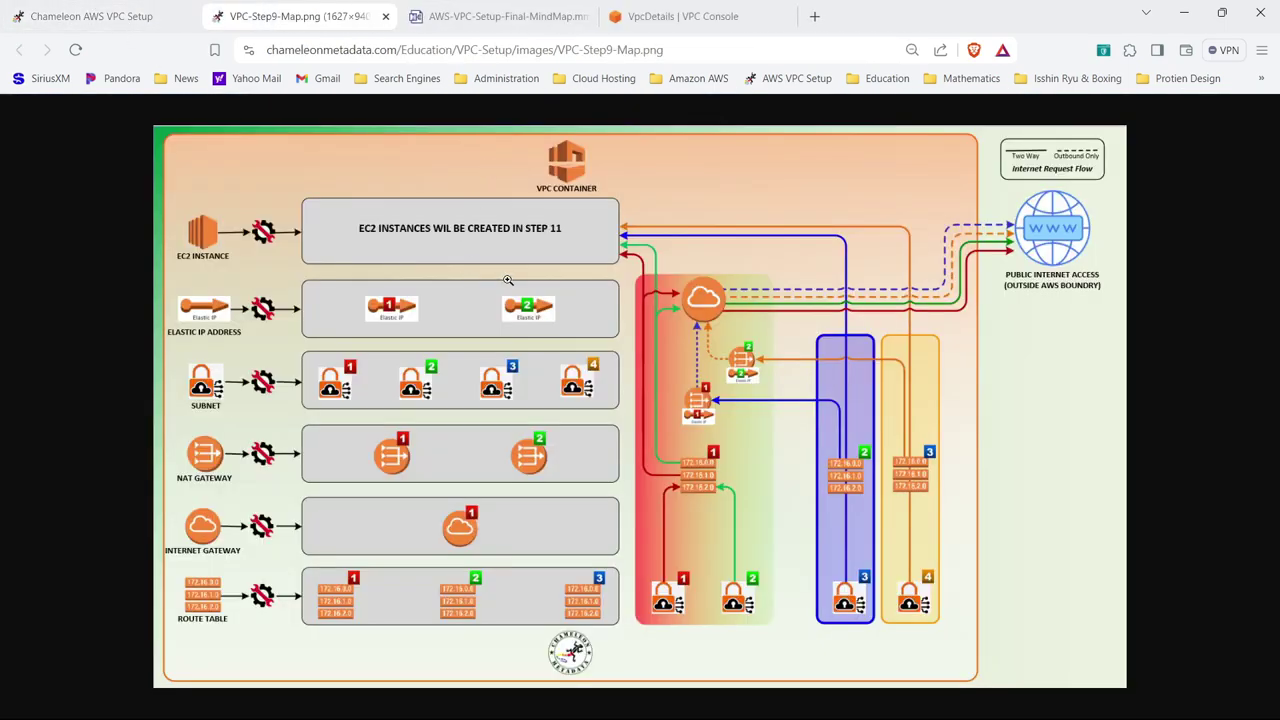
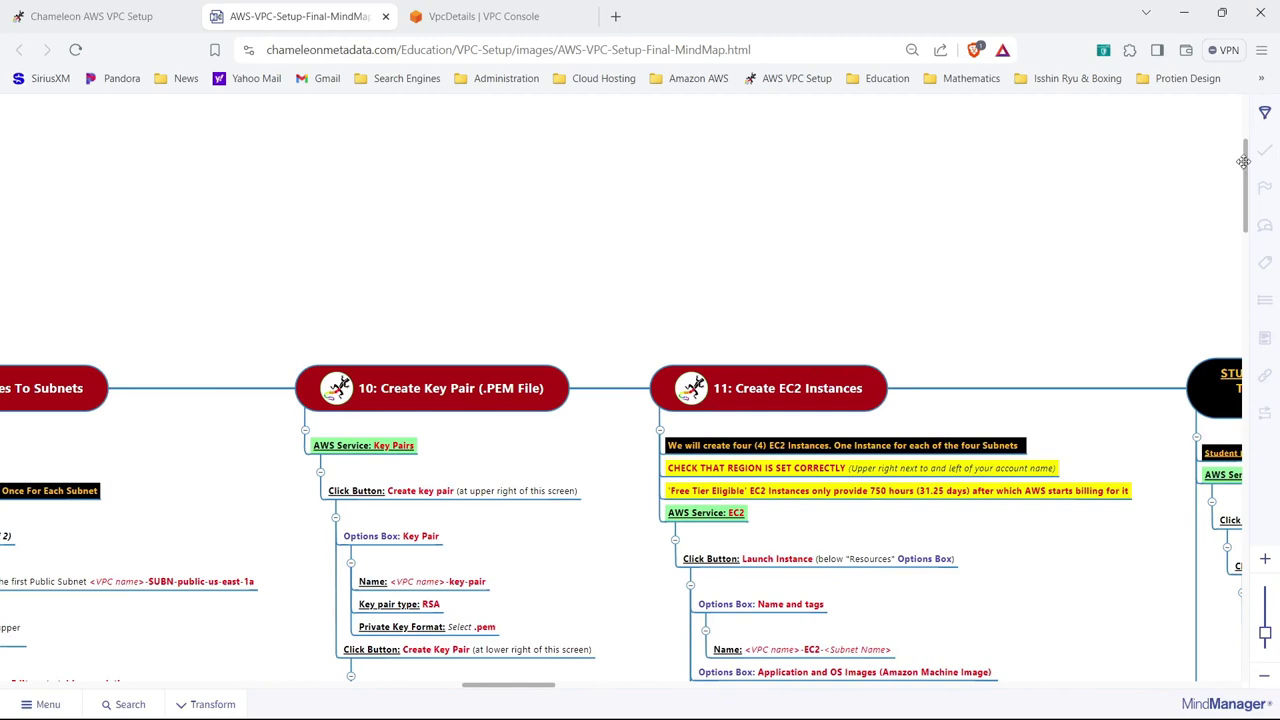
{"action": "scroll", "coordinate": [1249, 170], "scroll_direction": "down", "scroll_amount": 3}
{"action": "scroll", "coordinate": [1249, 197], "scroll_direction": "down", "scroll_amount": 1}
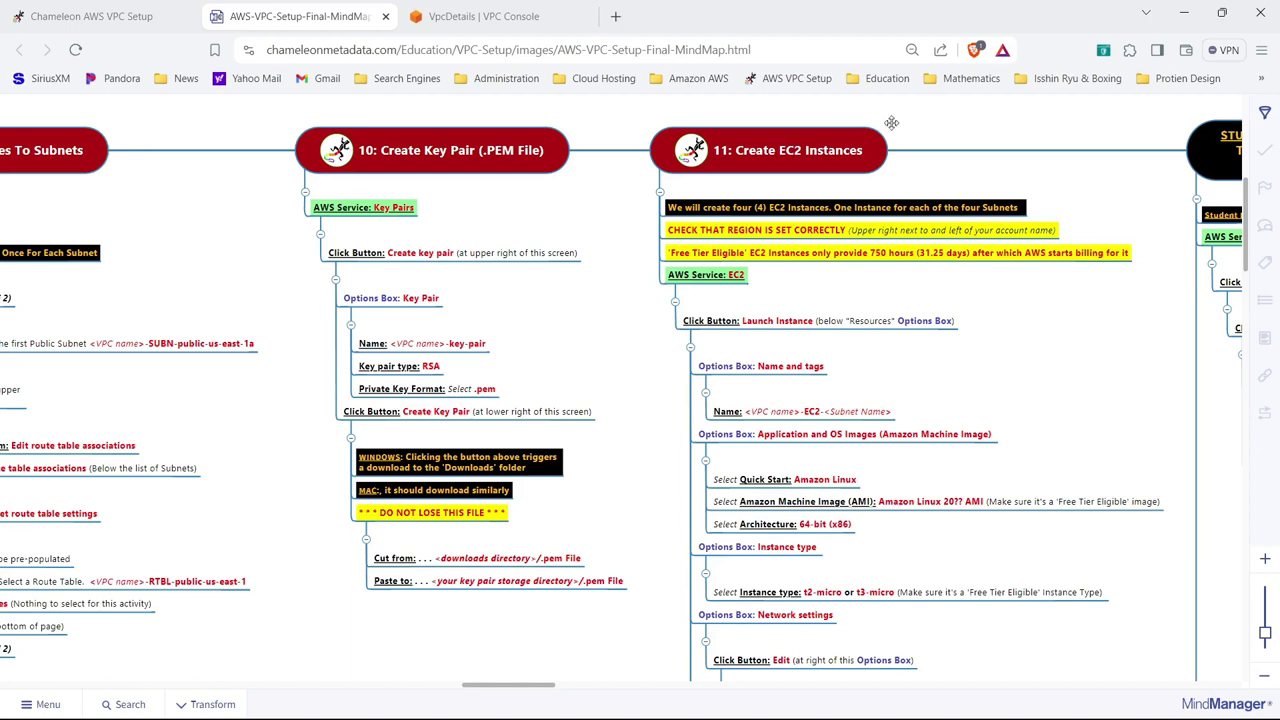
- Check the mind map's Create Key Pair instructions and return to the tutorial-vpc details in the AWS console
{"action": "left_click", "coordinate": [497, 17]}
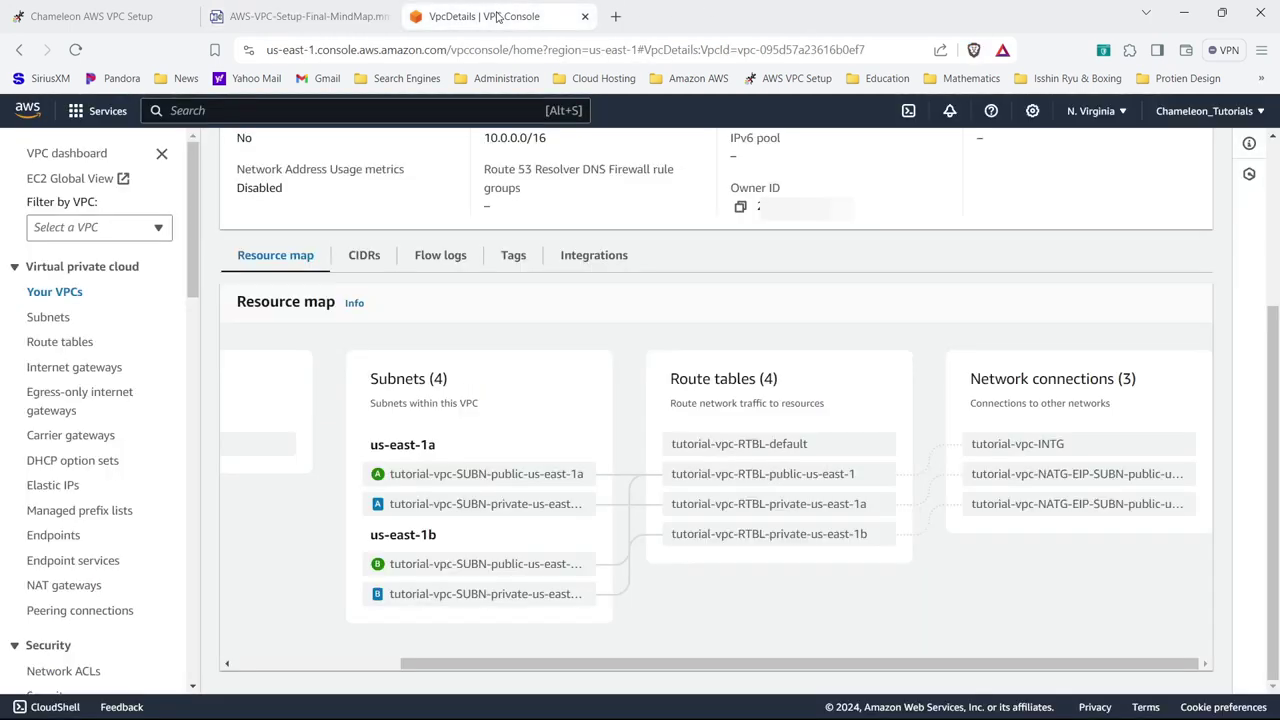
{"action": "left_click", "coordinate": [280, 10]}
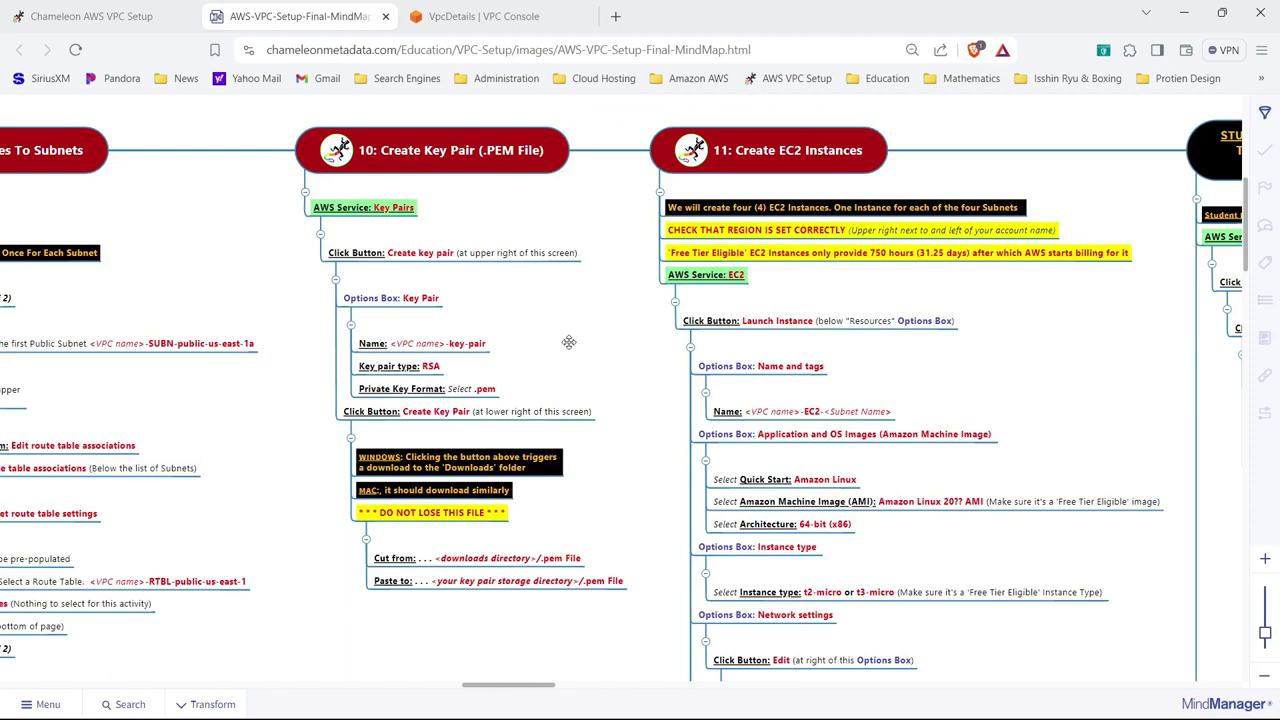
{"action": "left_click", "coordinate": [532, 17]}
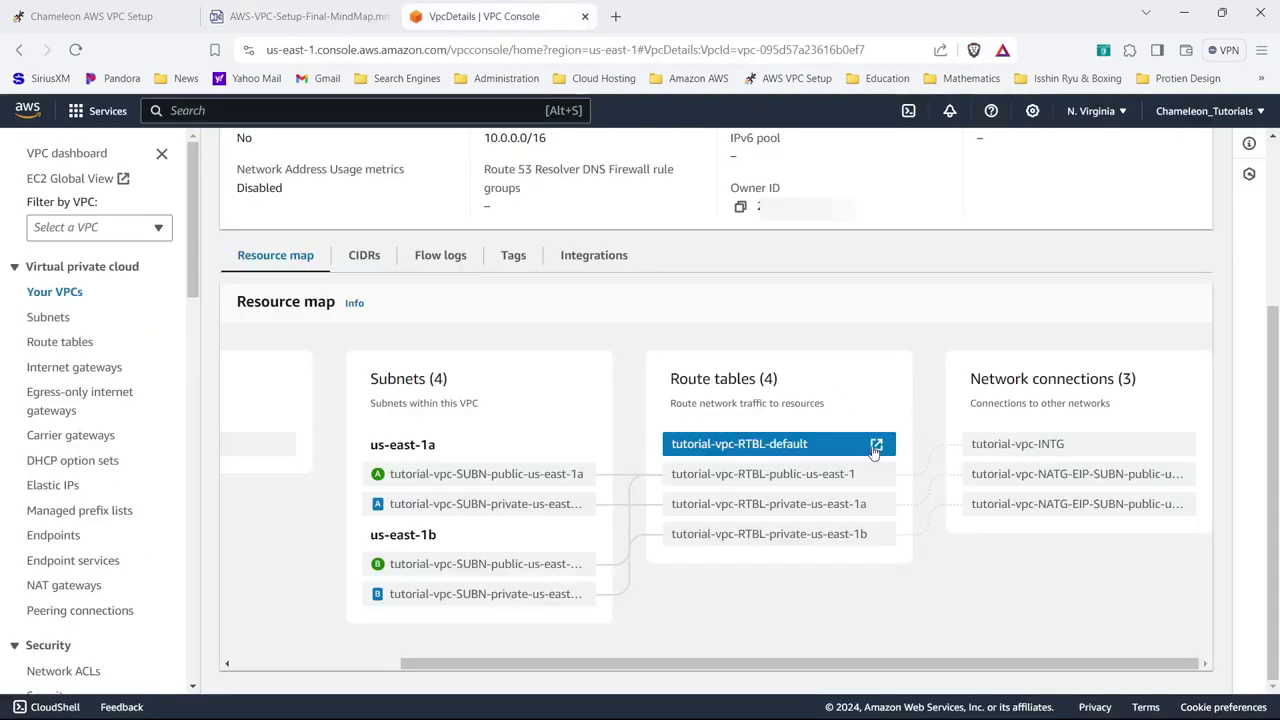
{"action": "left_click_drag", "start_coordinate": [1269, 347], "coordinate": [1254, 140]}
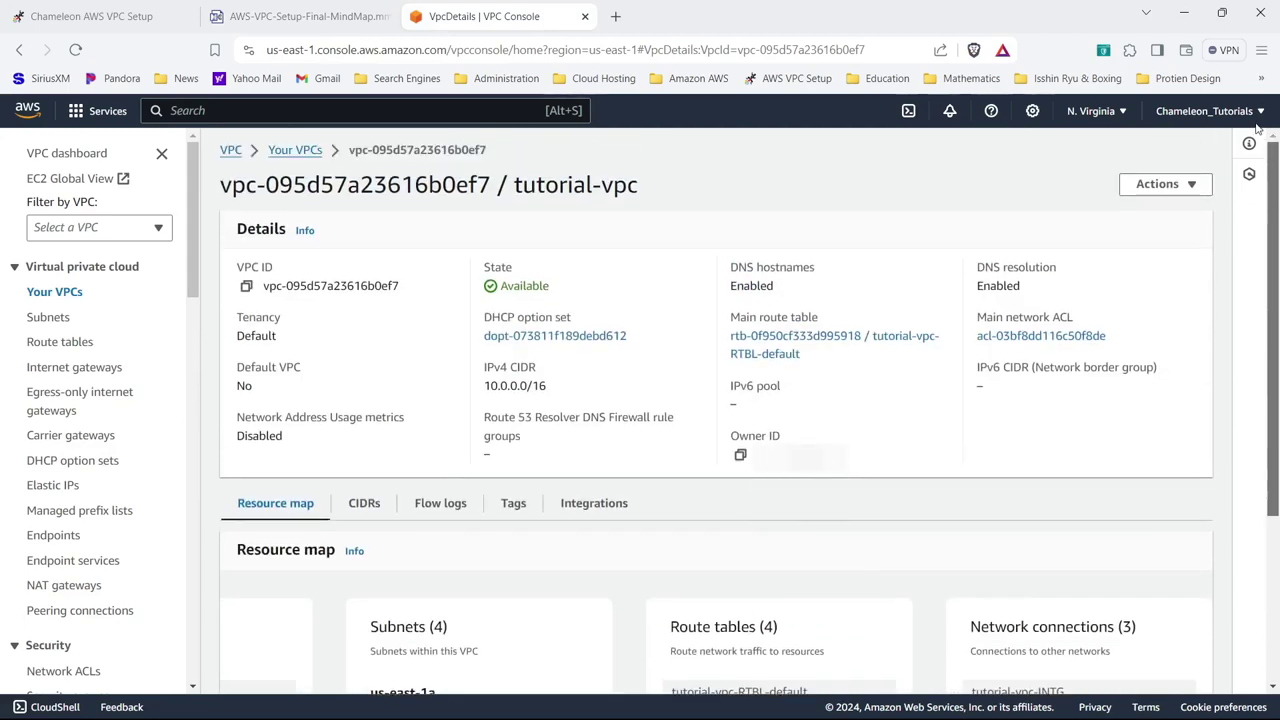
- Open the EC2 Key pairs page and start a new key pair with the name EC2-01
{"action": "left_click", "coordinate": [199, 111]}
{"action": "type", "text": "key "}
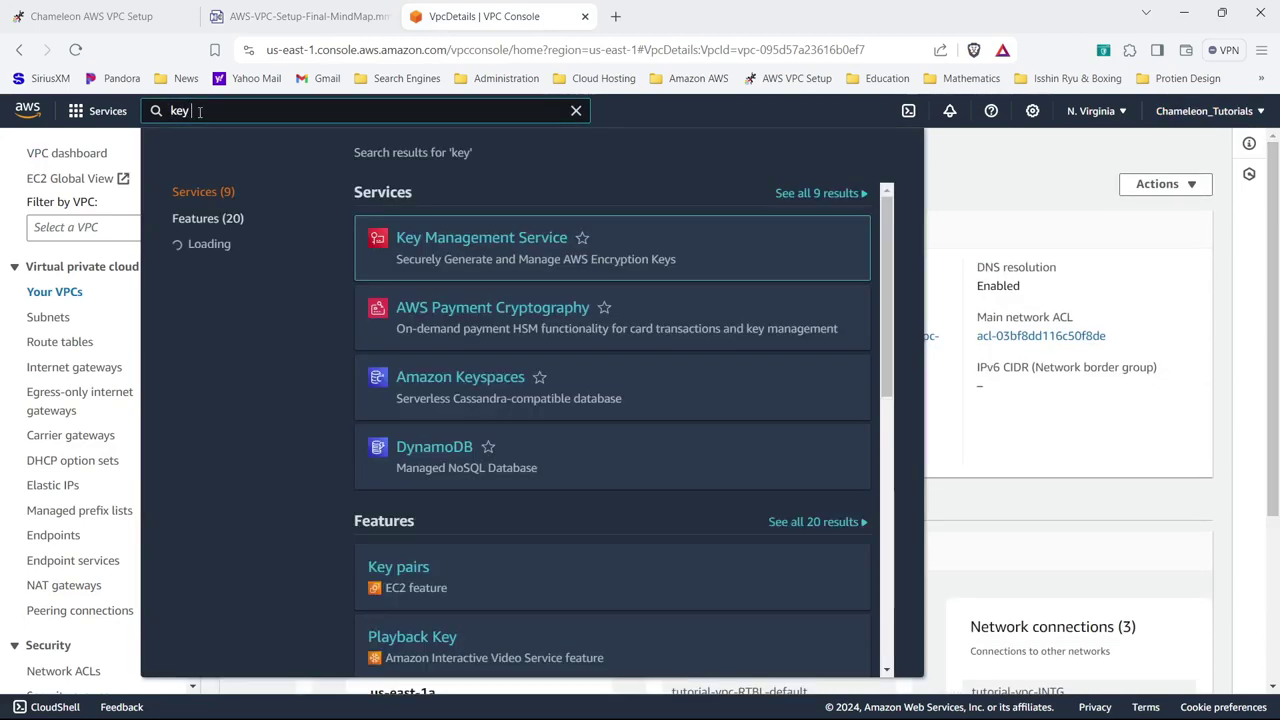
{"action": "type", "text": "pairs"}
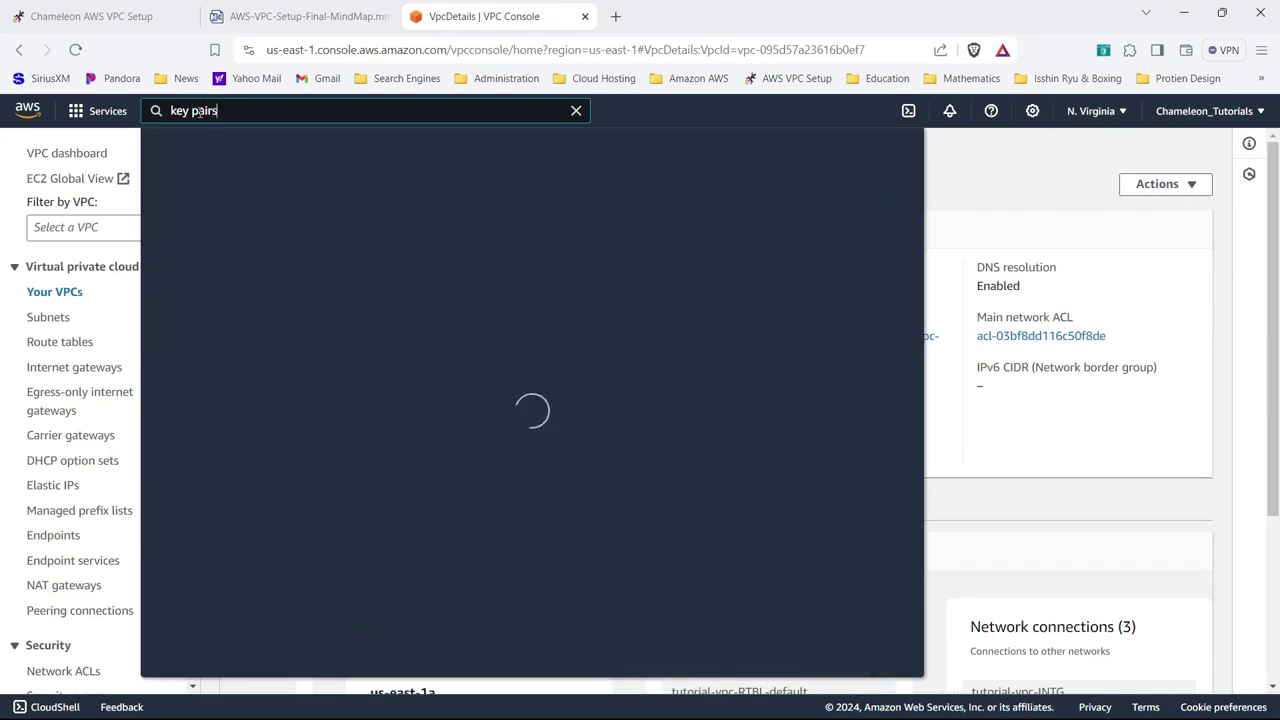
{"action": "left_click", "coordinate": [398, 240]}
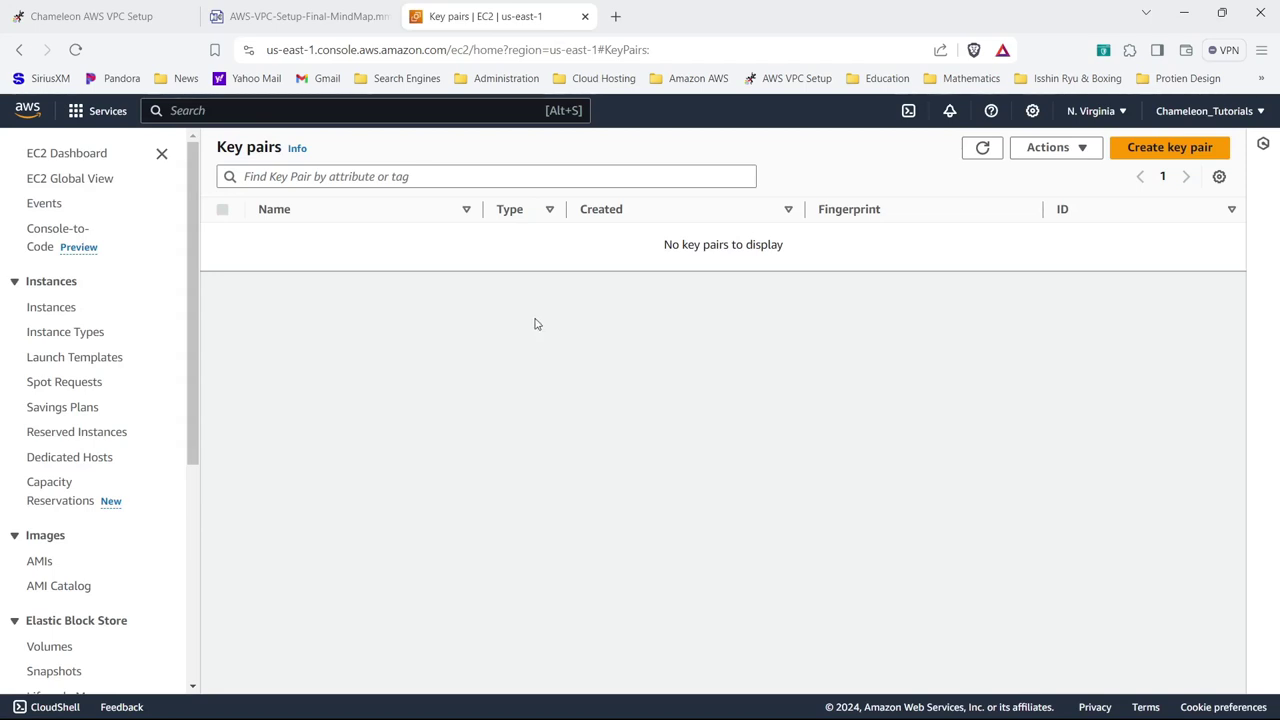
{"action": "left_click", "coordinate": [1163, 148]}
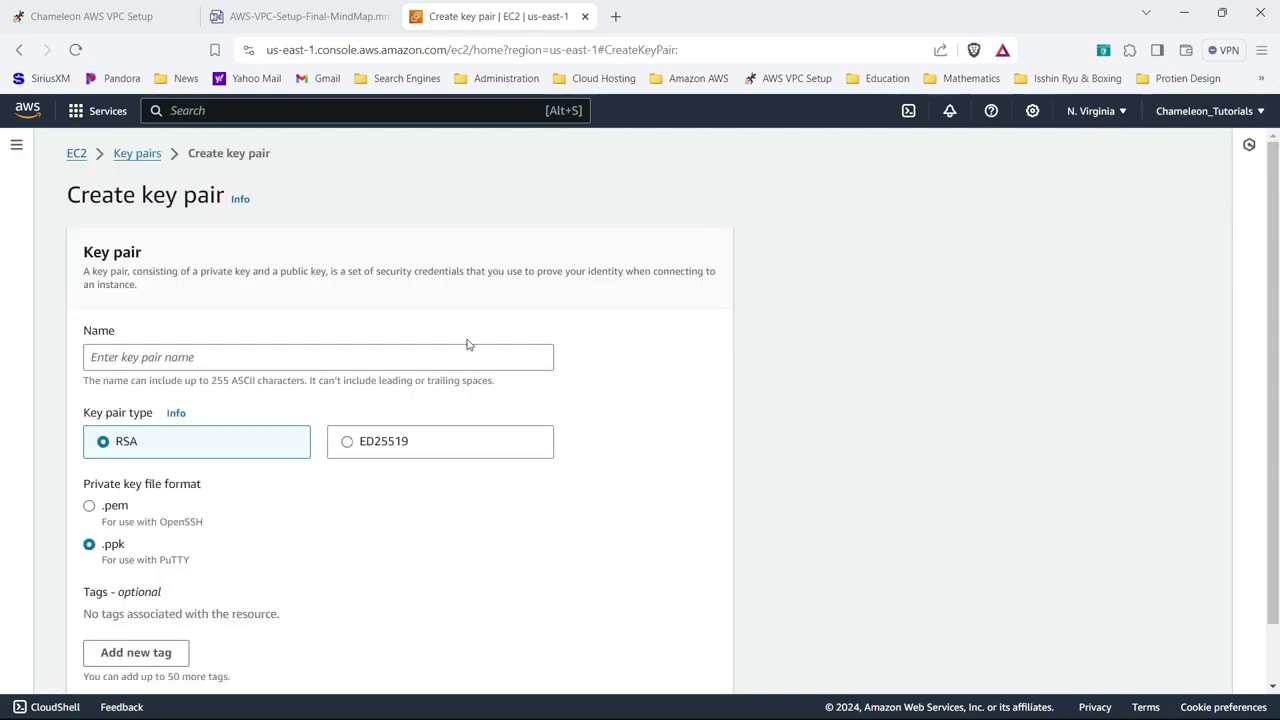
{"action": "left_click", "coordinate": [307, 359]}
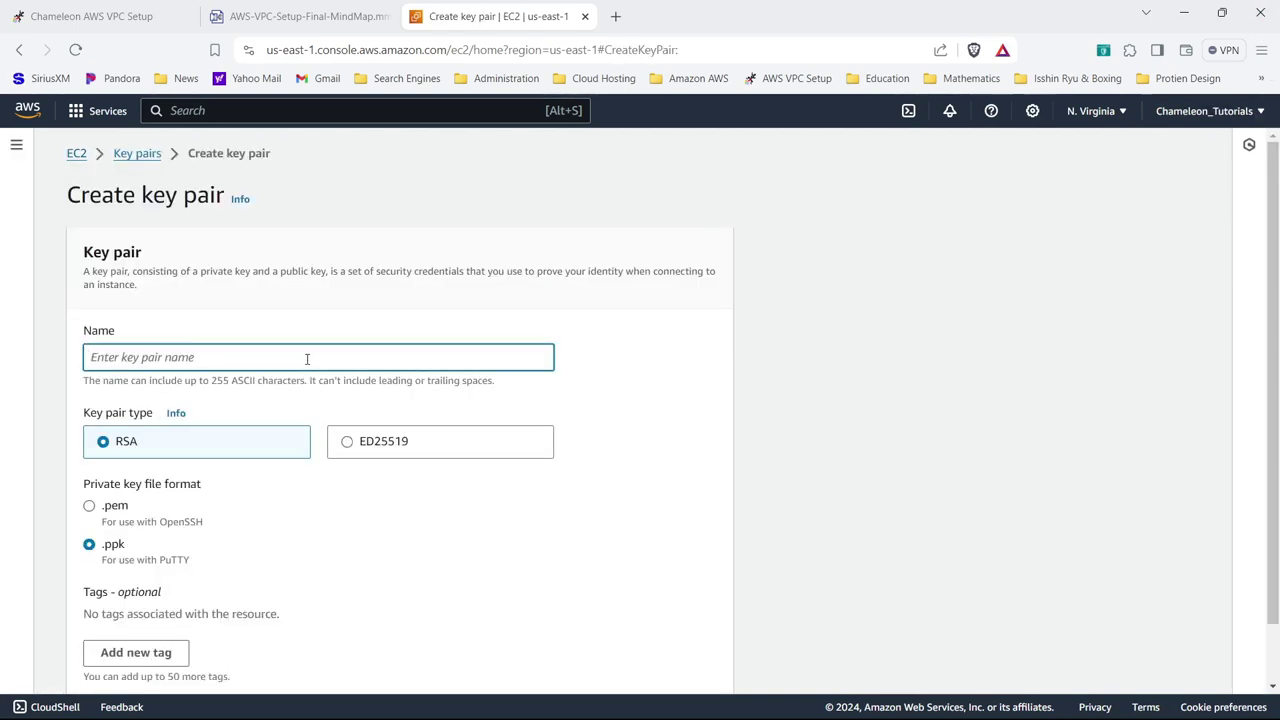
{"action": "type", "text": "EC2-01"}
- Examine the VPC Setup Part 1 (Step 11) diagram on the course site and return to the key pair form
{"action": "left_click", "coordinate": [152, 14]}
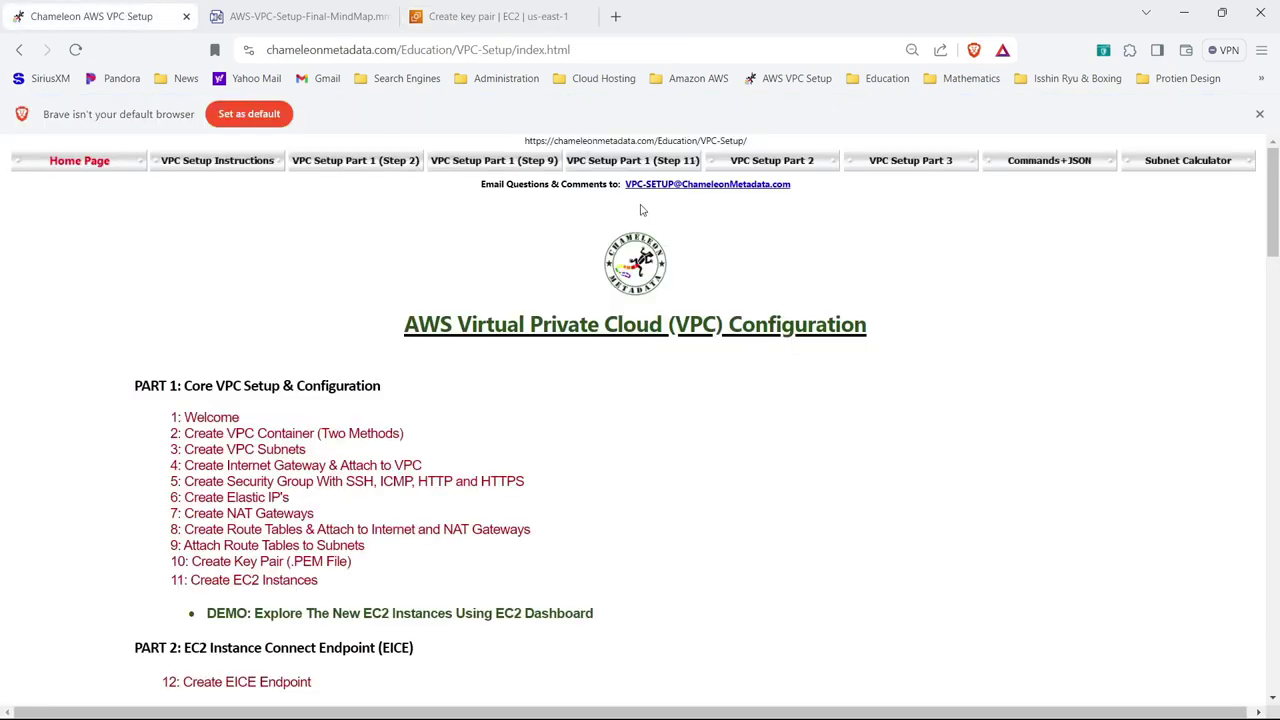
{"action": "left_click", "coordinate": [637, 170]}
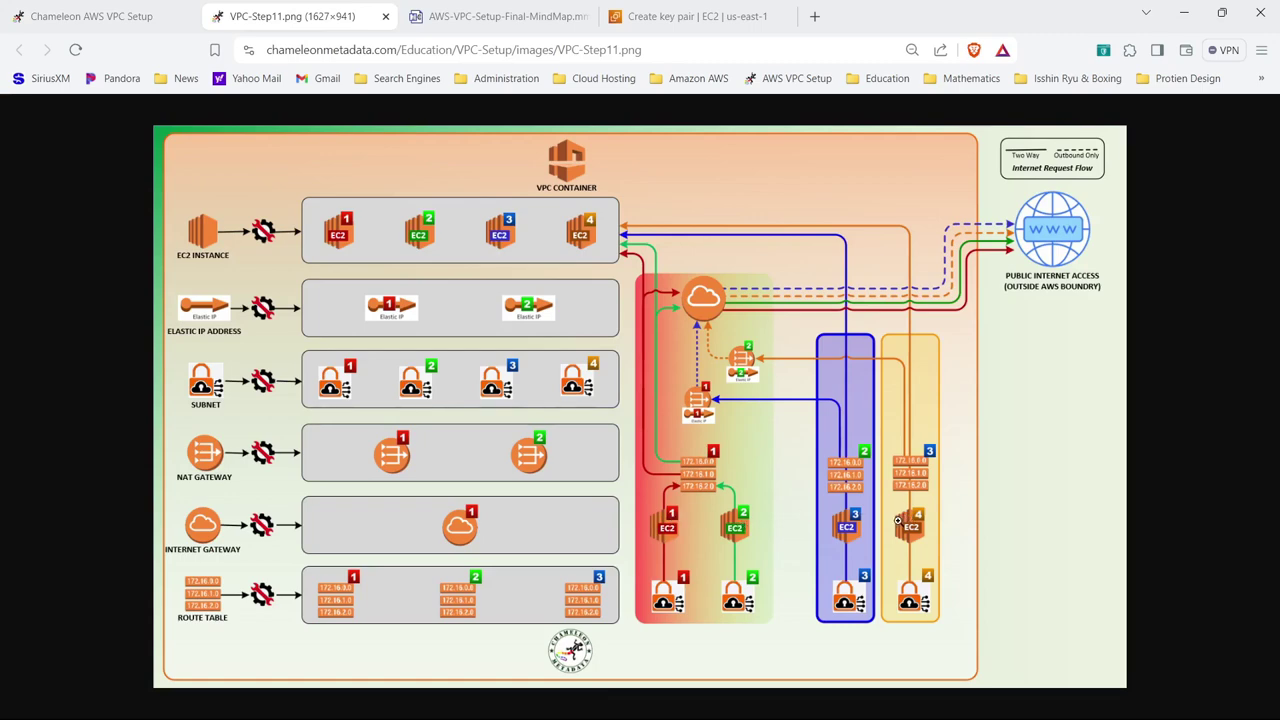
{"action": "left_click", "coordinate": [637, 14]}
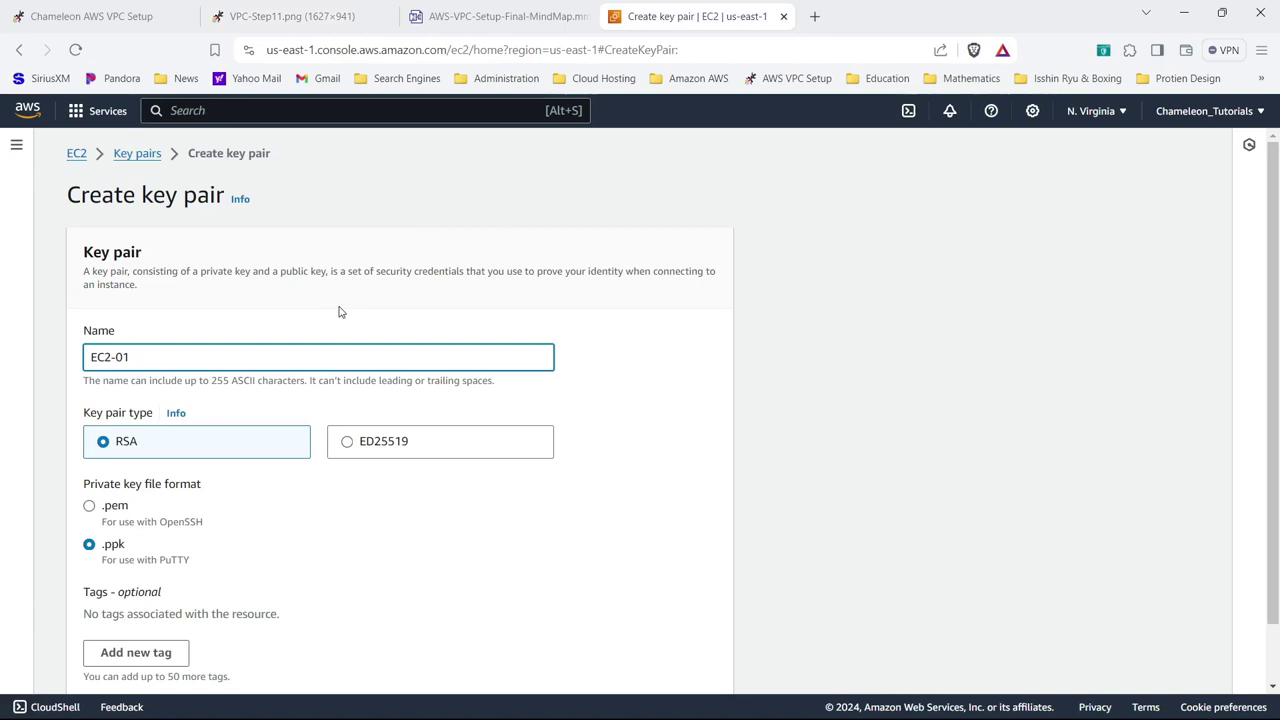
- Change the key pair name to EC2-public-us-east-1a and choose the .pem private key file format
{"action": "type", "text": "EC2-01-public-"}
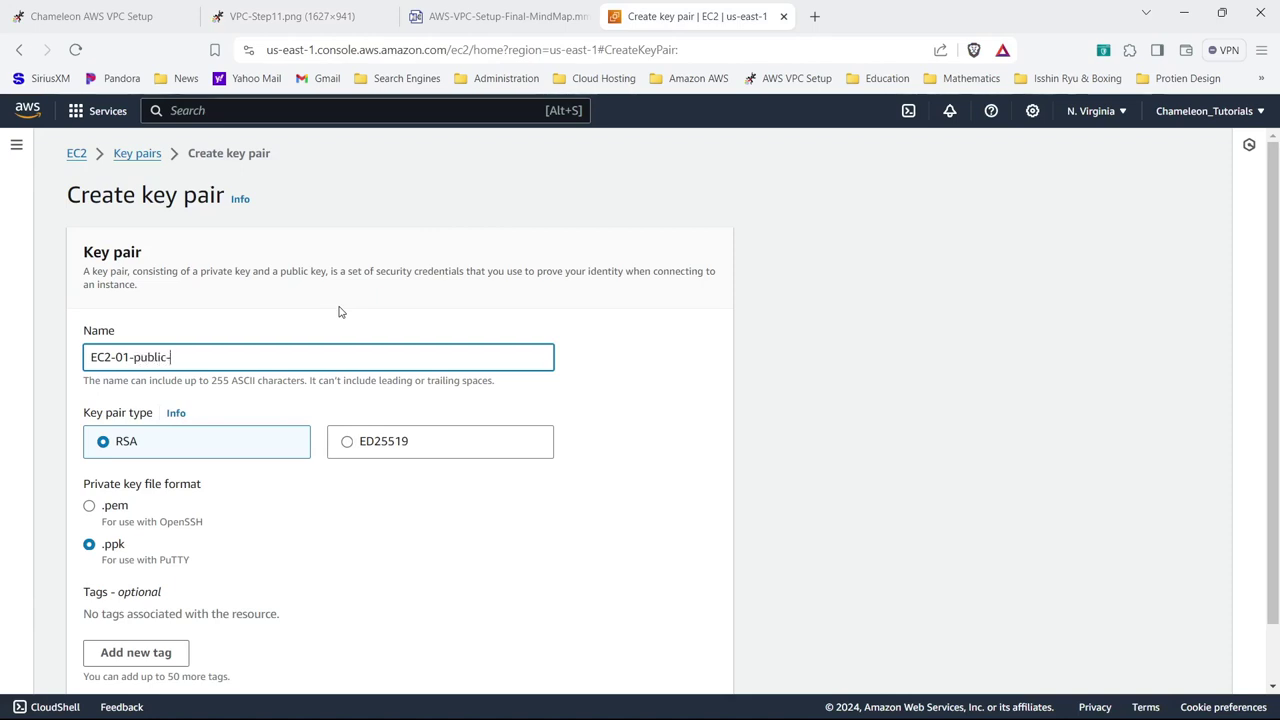
{"action": "type", "text": "us-east"}
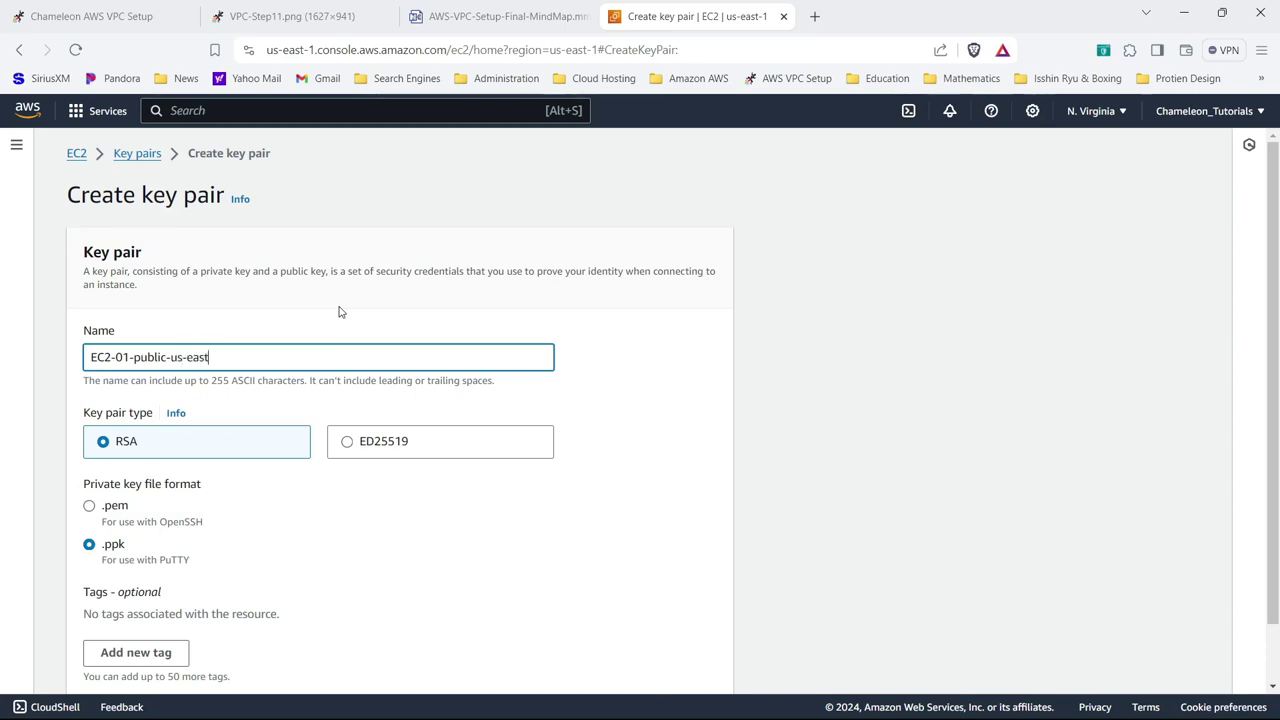
{"action": "type", "text": "-1a"}
{"action": "left_click_drag", "start_coordinate": [129, 357], "coordinate": [121, 357]}
{"action": "key", "text": "BackSpace"}
{"action": "left_click", "coordinate": [90, 506]}
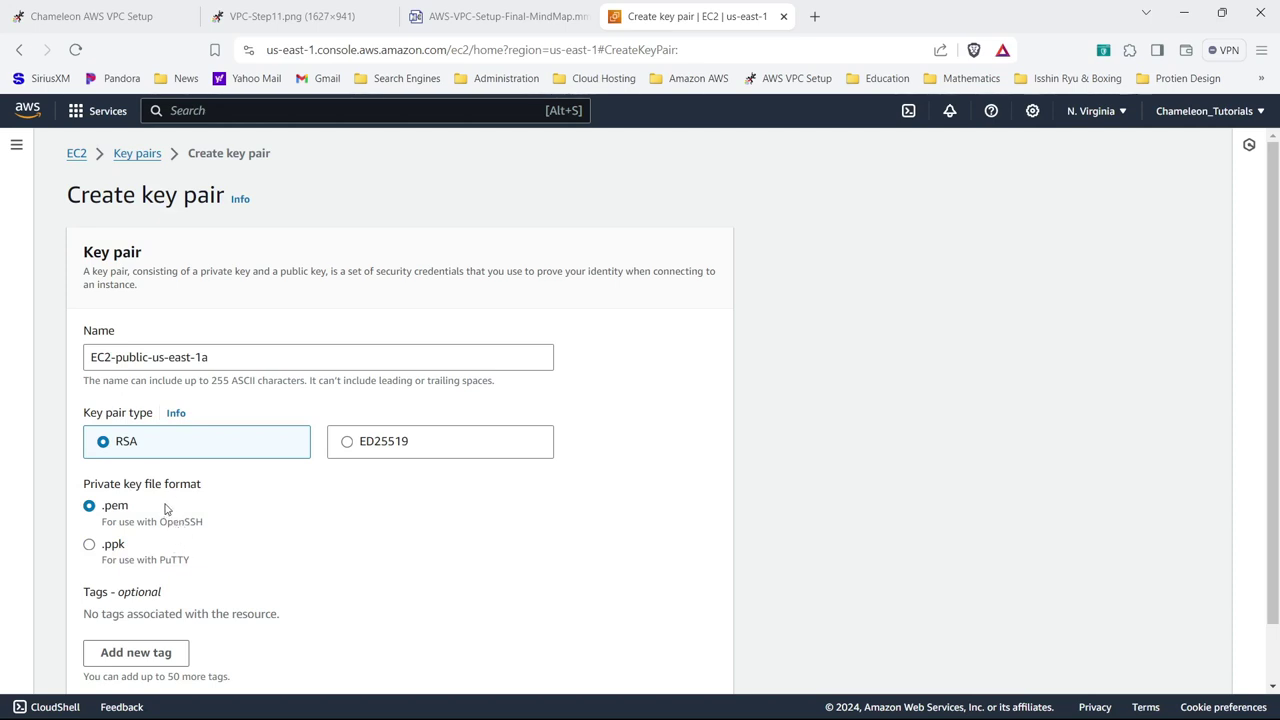
- Copy the key pair name for reuse, create the key pair, and save EC2-public-us-east-1a.pem to the Downloads folder
{"action": "left_click_drag", "start_coordinate": [224, 357], "coordinate": [60, 352]}
{"action": "key", "text": "ctrl+c"}
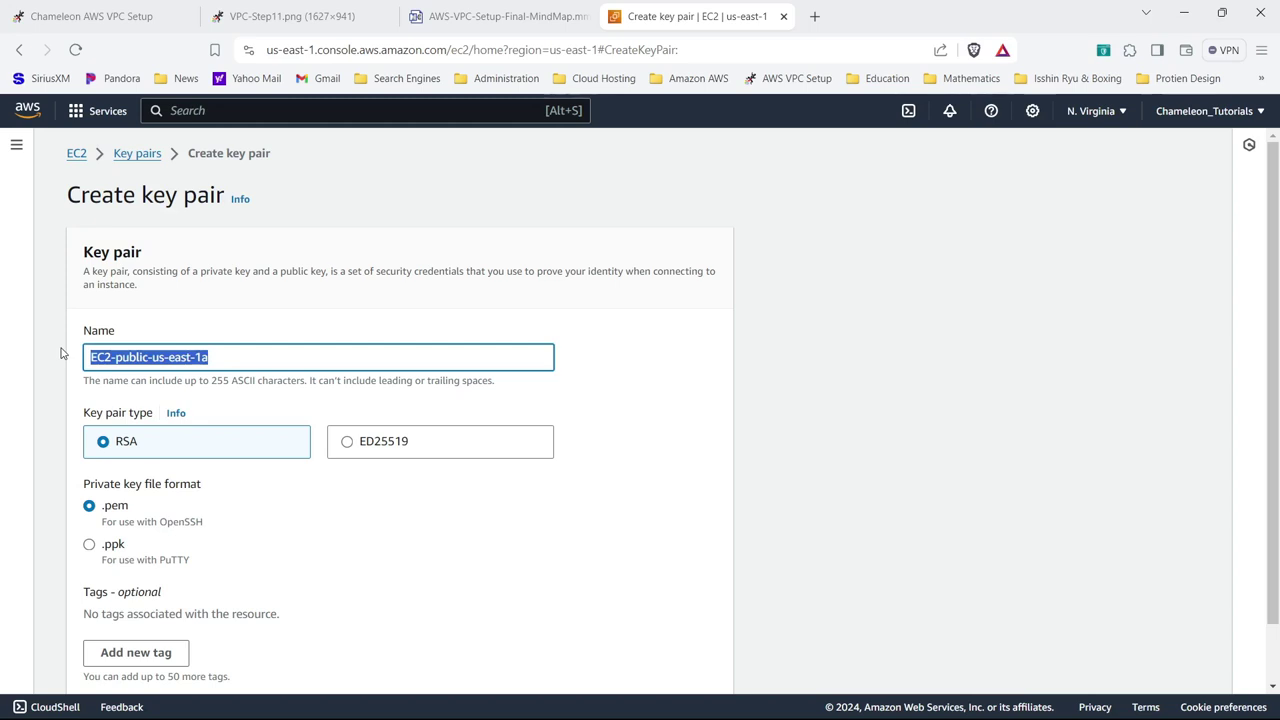
{"action": "scroll", "coordinate": [1276, 420], "scroll_direction": "down", "scroll_amount": 1}
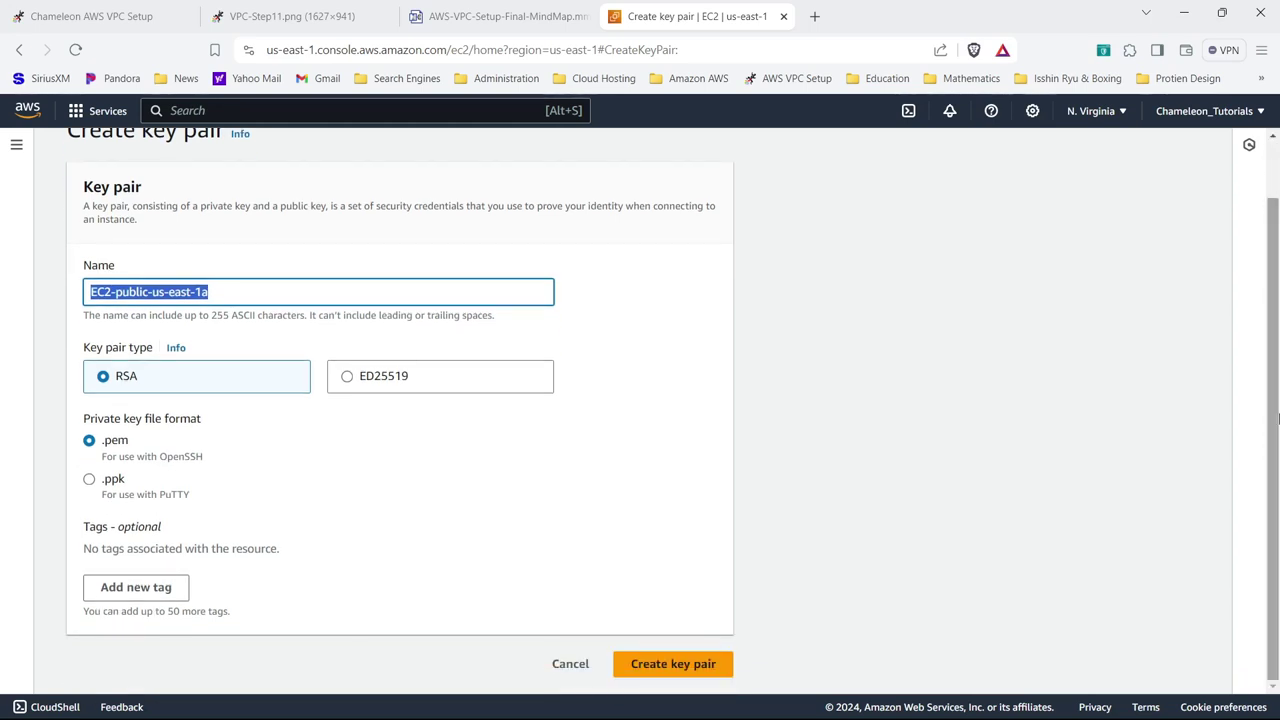
{"action": "left_click", "coordinate": [667, 664]}
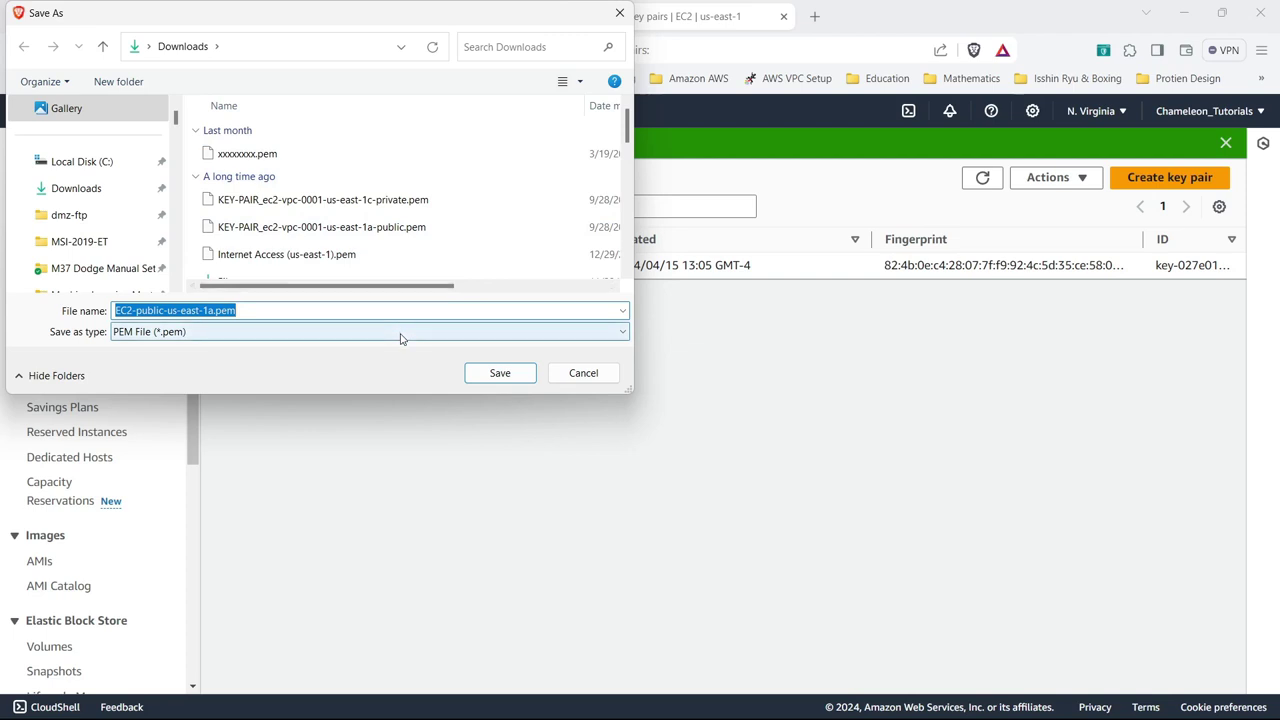
{"action": "left_click", "coordinate": [500, 373]}
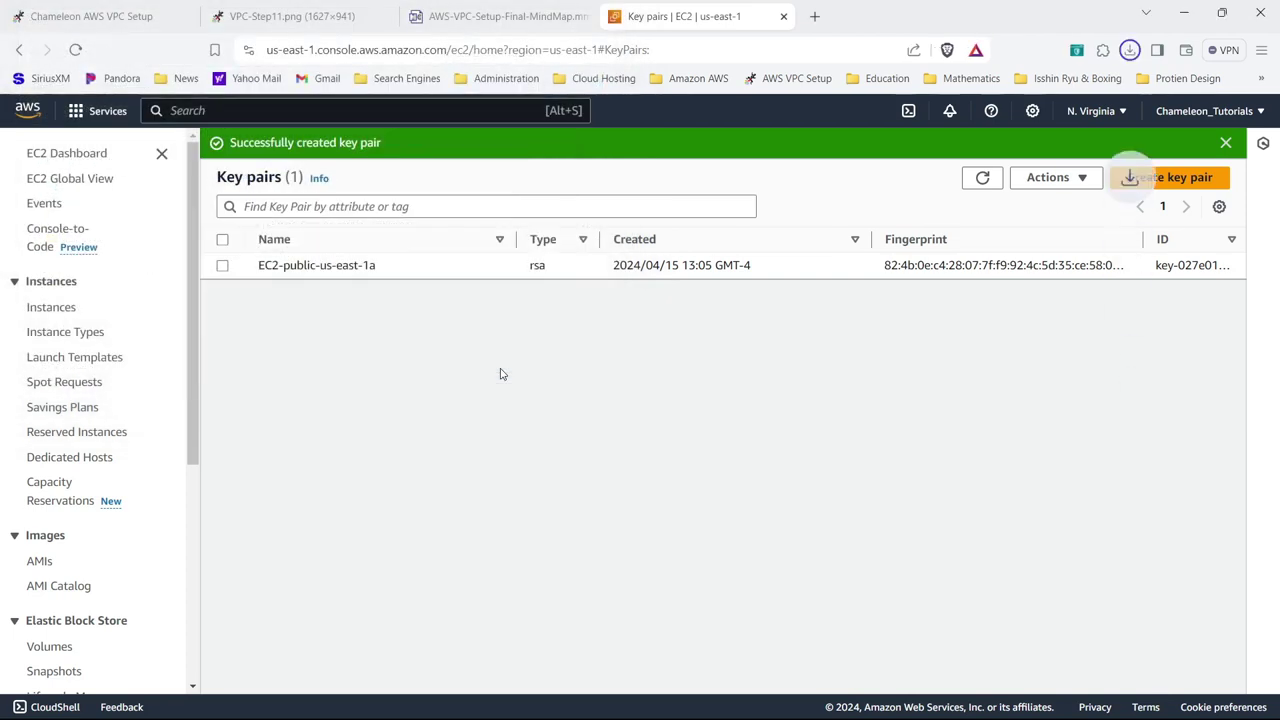
- Check the mind map's key pair instructions, then create an RSA .pem key pair named EC2-public-us-east-1b and save its file to Downloads
{"action": "left_click", "coordinate": [480, 16]}
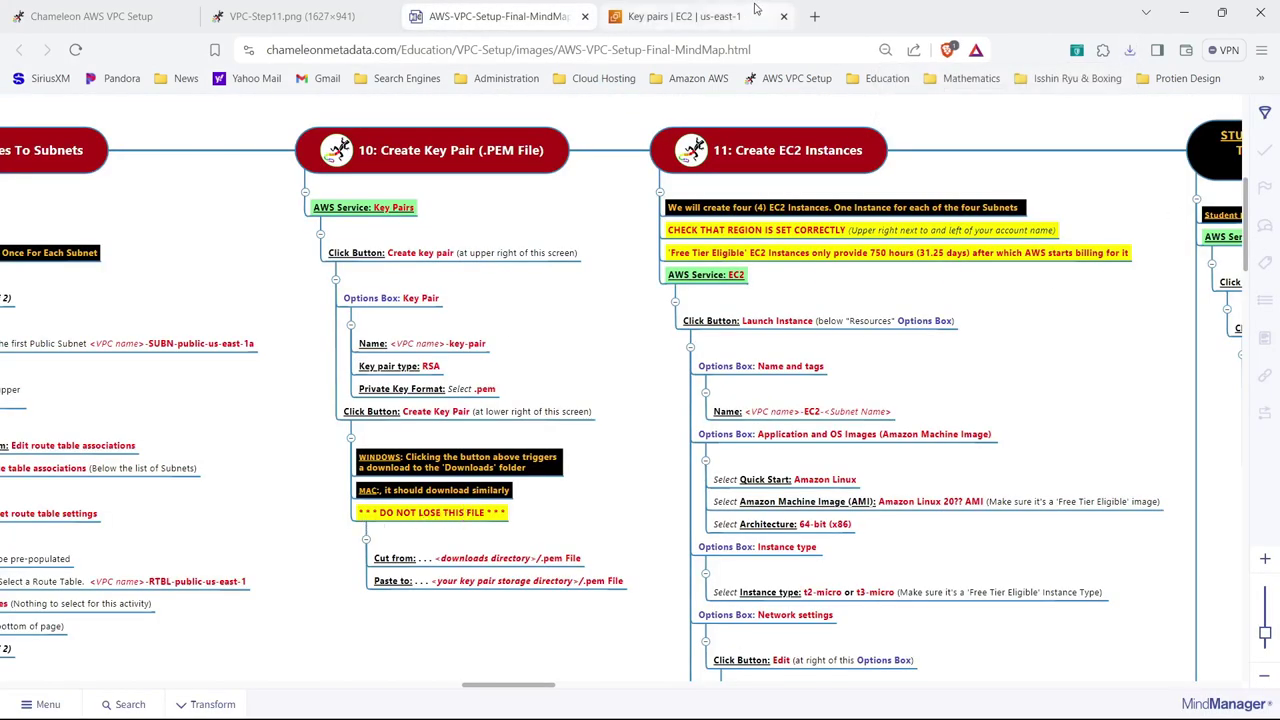
{"action": "left_click", "coordinate": [672, 16]}
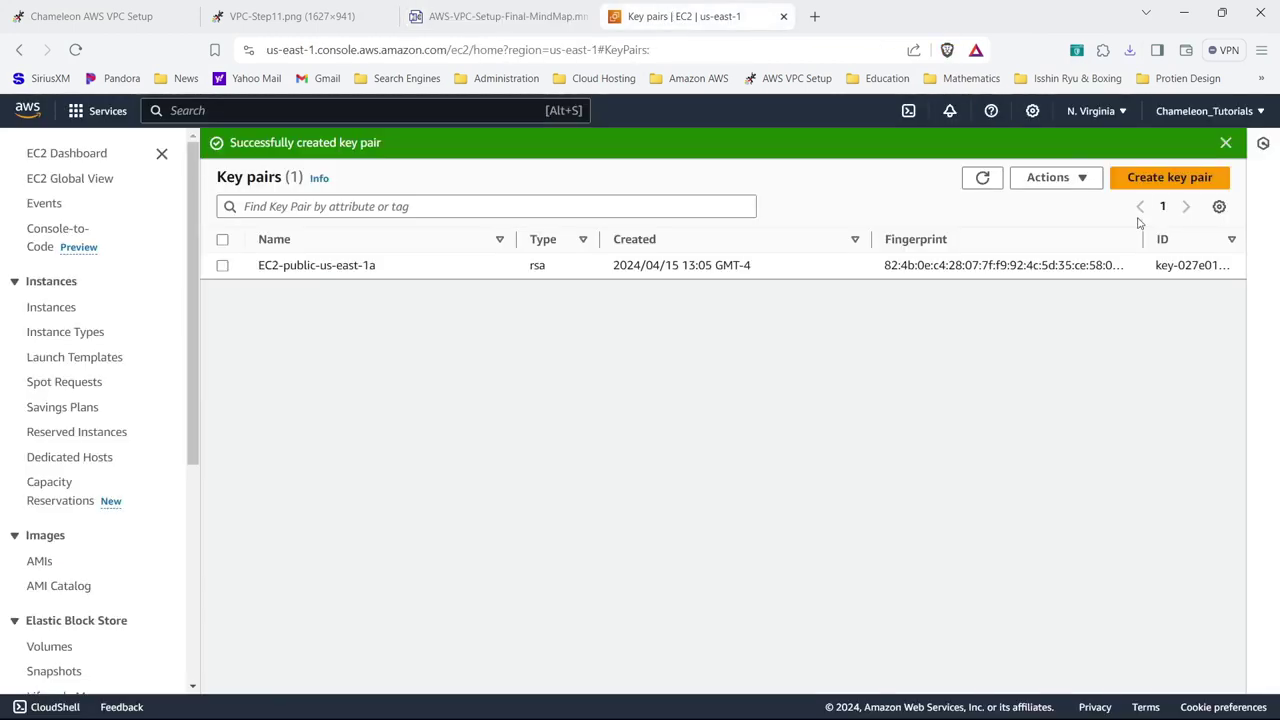
{"action": "left_click", "coordinate": [1140, 178]}
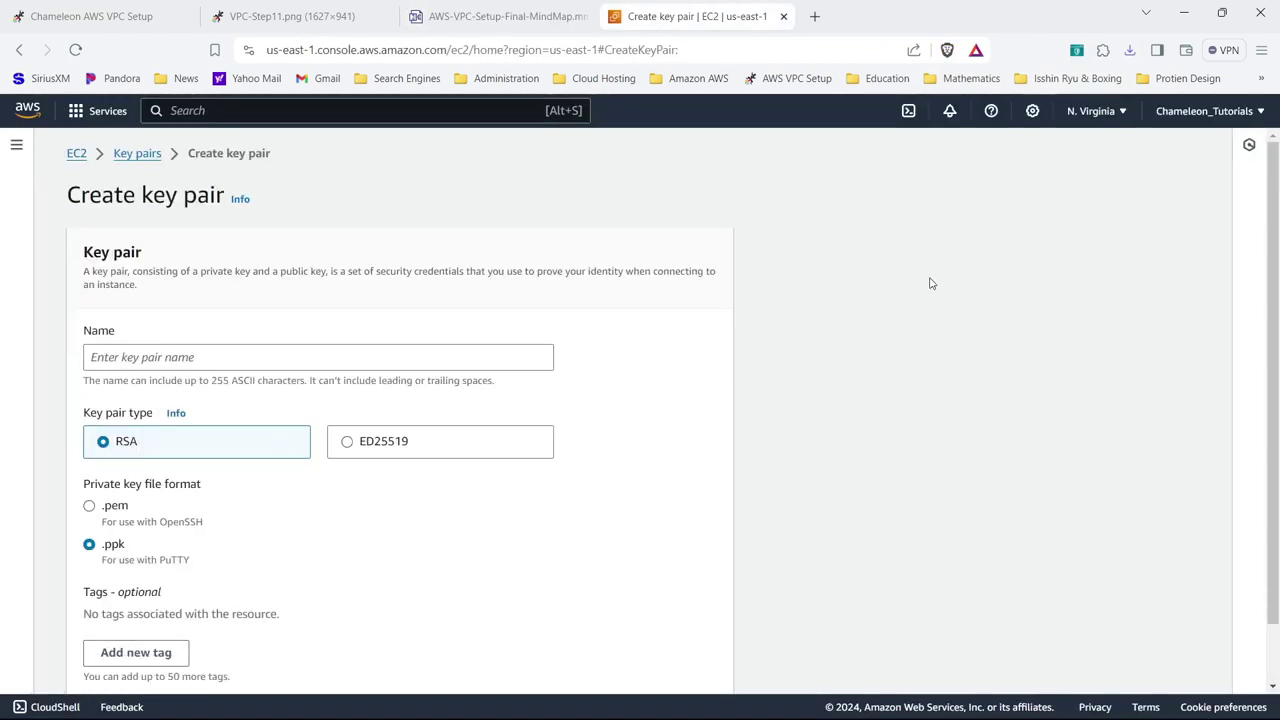
{"action": "left_click", "coordinate": [475, 361]}
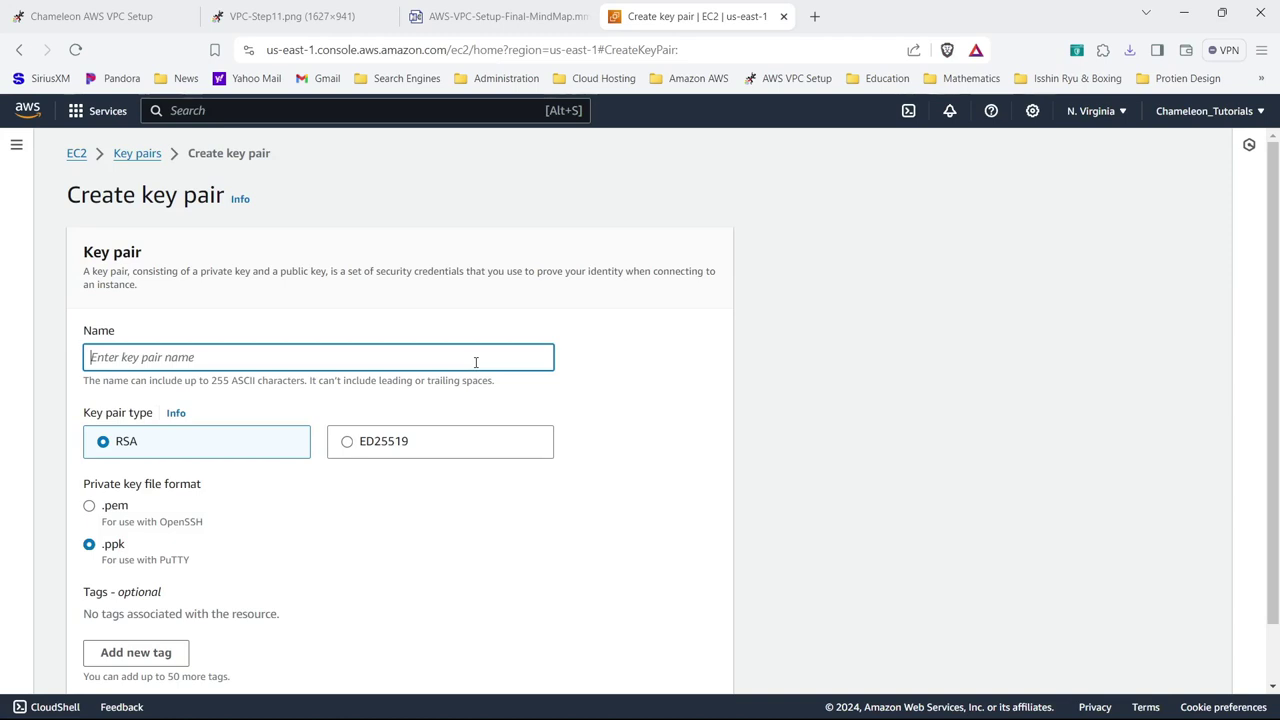
{"action": "key", "text": "ctrl+v"}
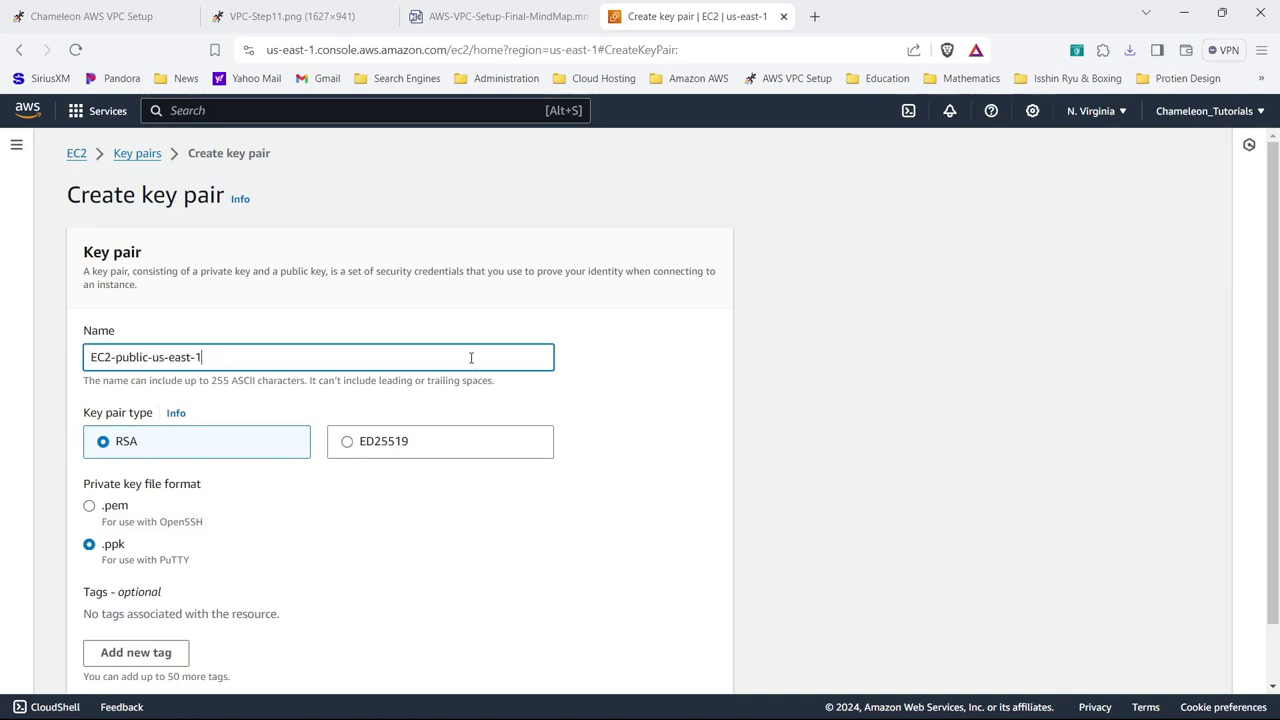
{"action": "type", "text": "b"}
{"action": "left_click", "coordinate": [103, 516]}
{"action": "scroll", "coordinate": [807, 581], "scroll_direction": "down", "scroll_amount": 1}
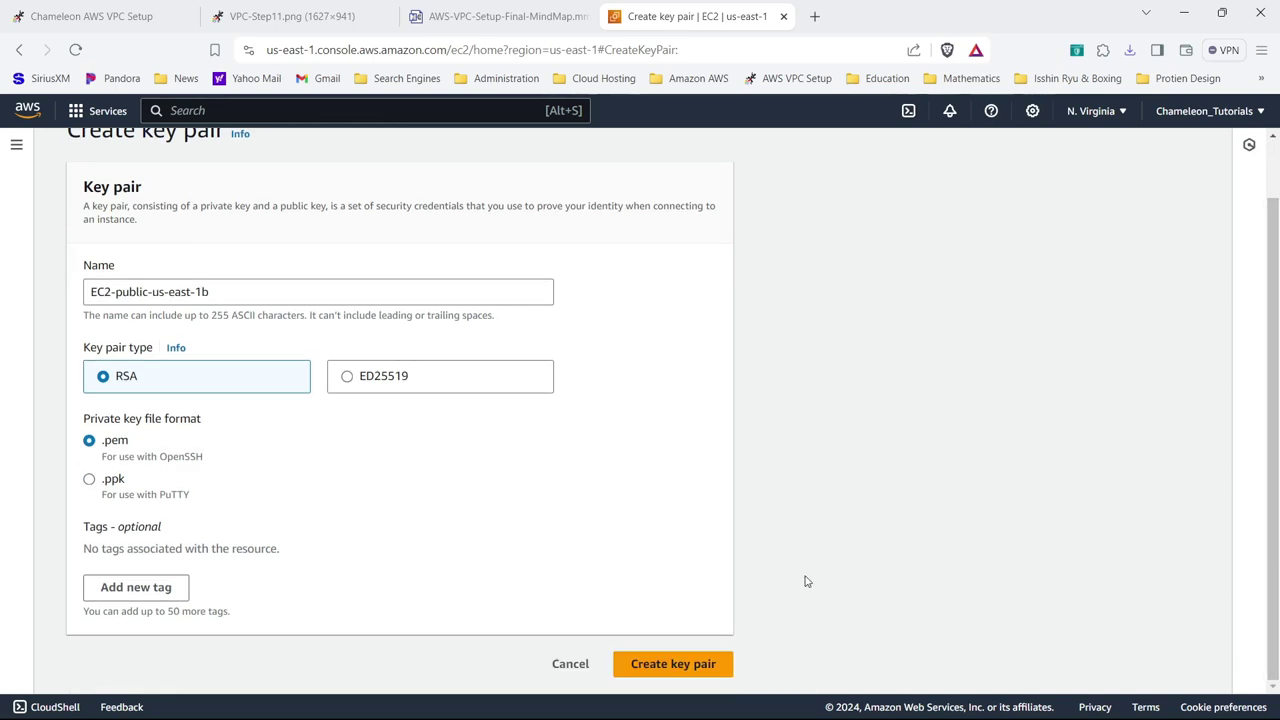
{"action": "left_click", "coordinate": [682, 672]}
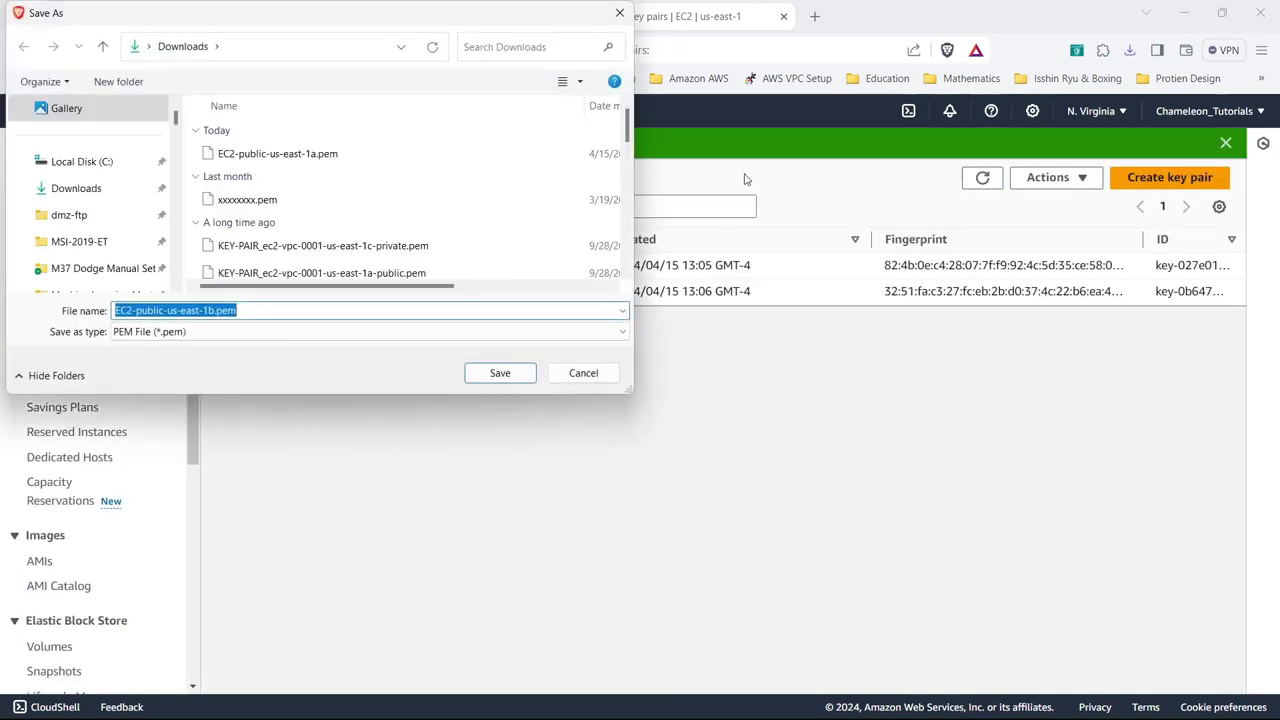
{"action": "left_click", "coordinate": [500, 373]}
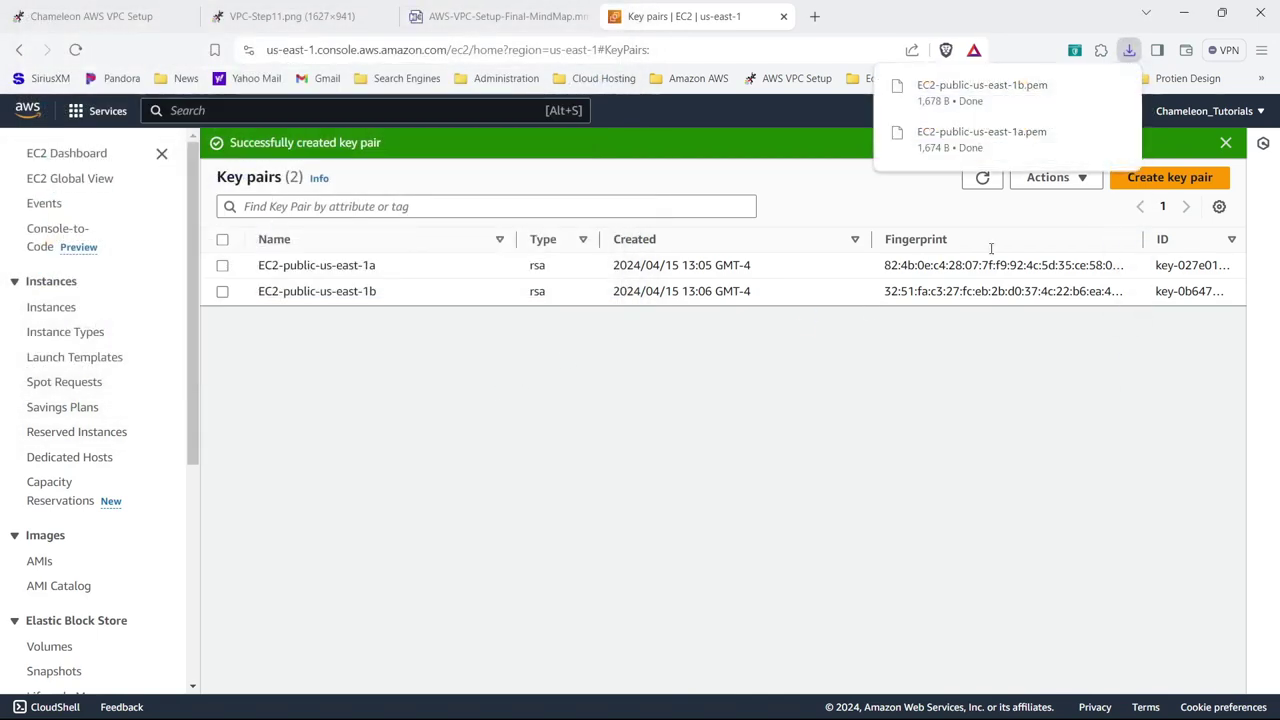
- Create an RSA key pair named EC2-private-us-east-1a in .pem format and save its file to Downloads
{"action": "left_click", "coordinate": [1124, 186]}
{"action": "left_click", "coordinate": [195, 352]}
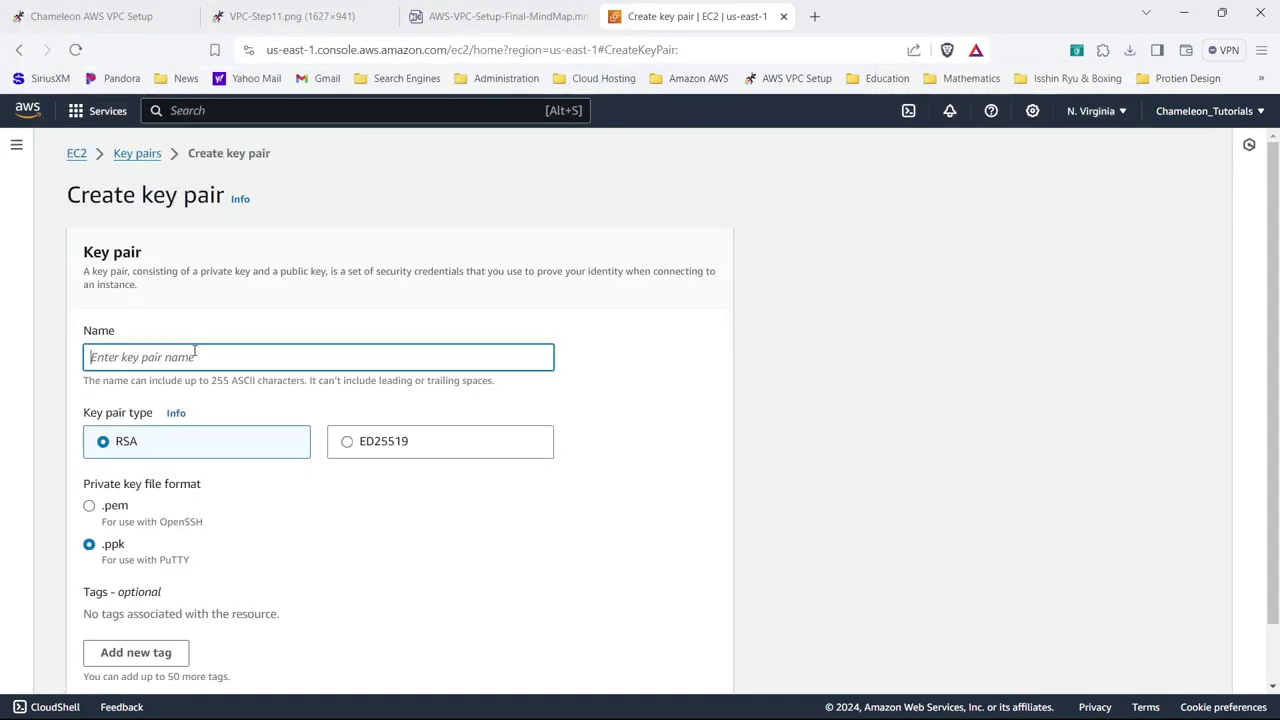
{"action": "key", "text": "ctrl+v"}
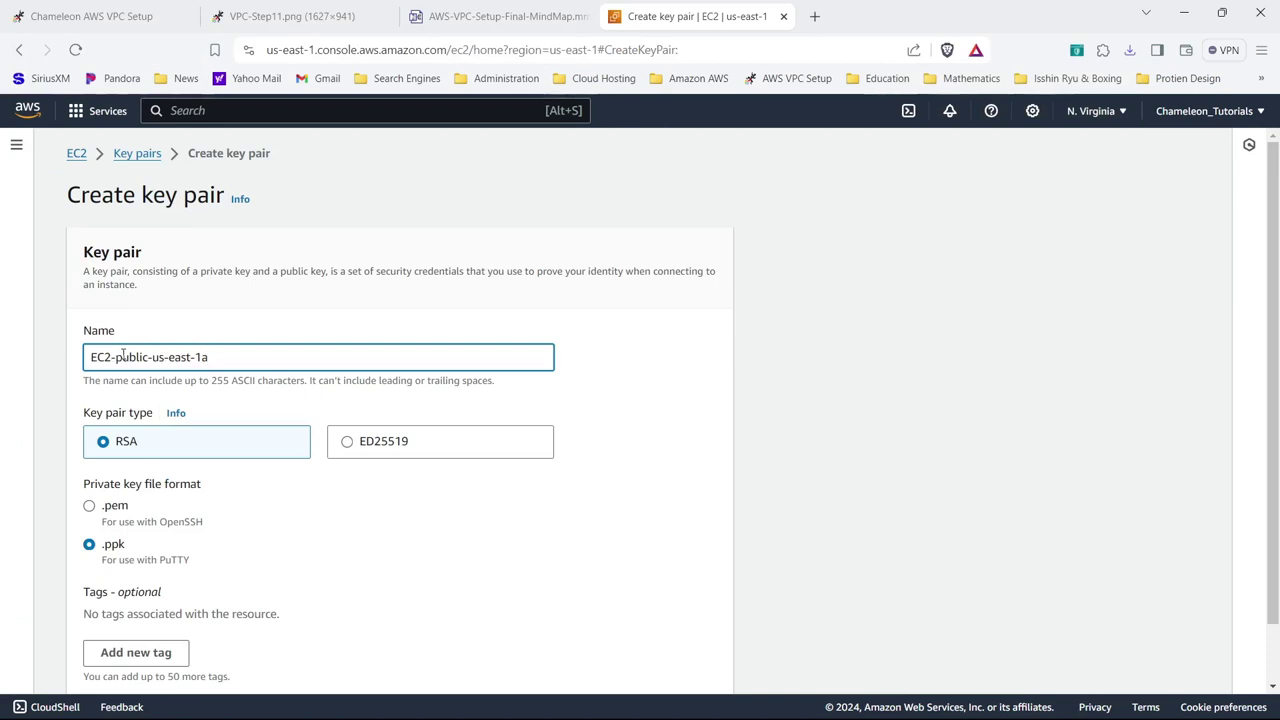
{"action": "left_click_drag", "start_coordinate": [123, 352], "coordinate": [150, 357]}
{"action": "type", "text": "rivate"}
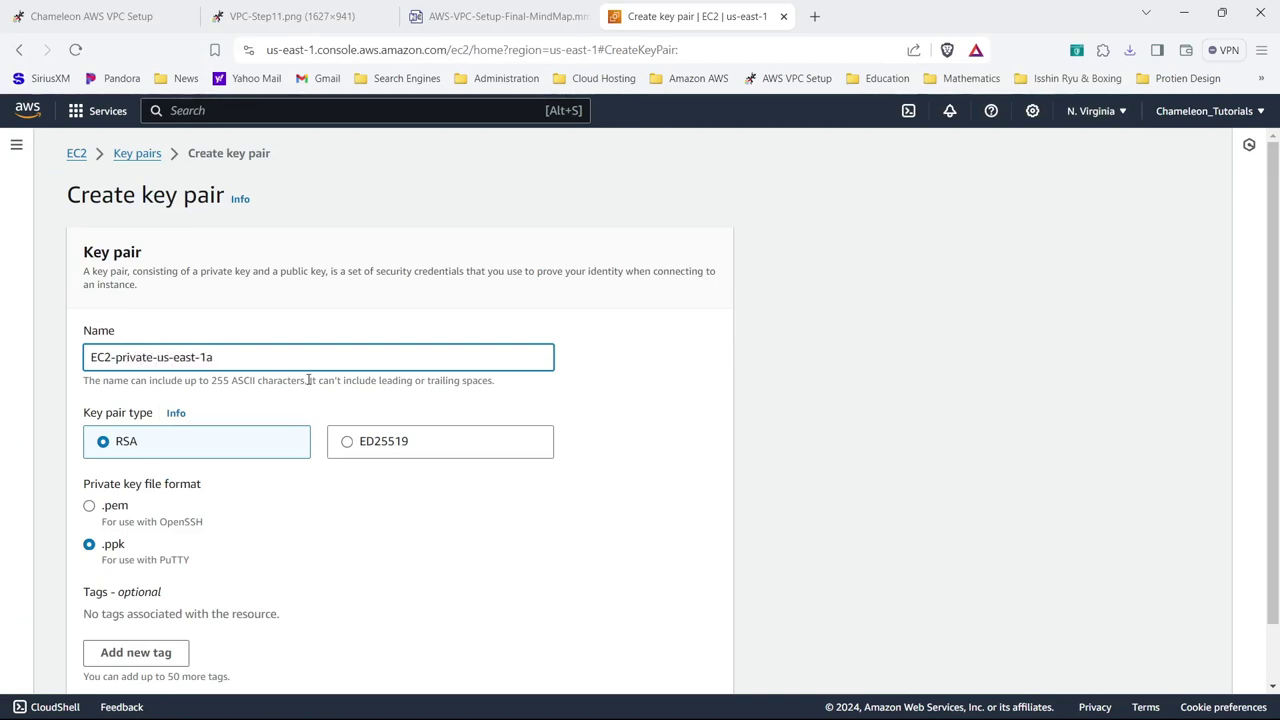
{"action": "left_click", "coordinate": [89, 507]}
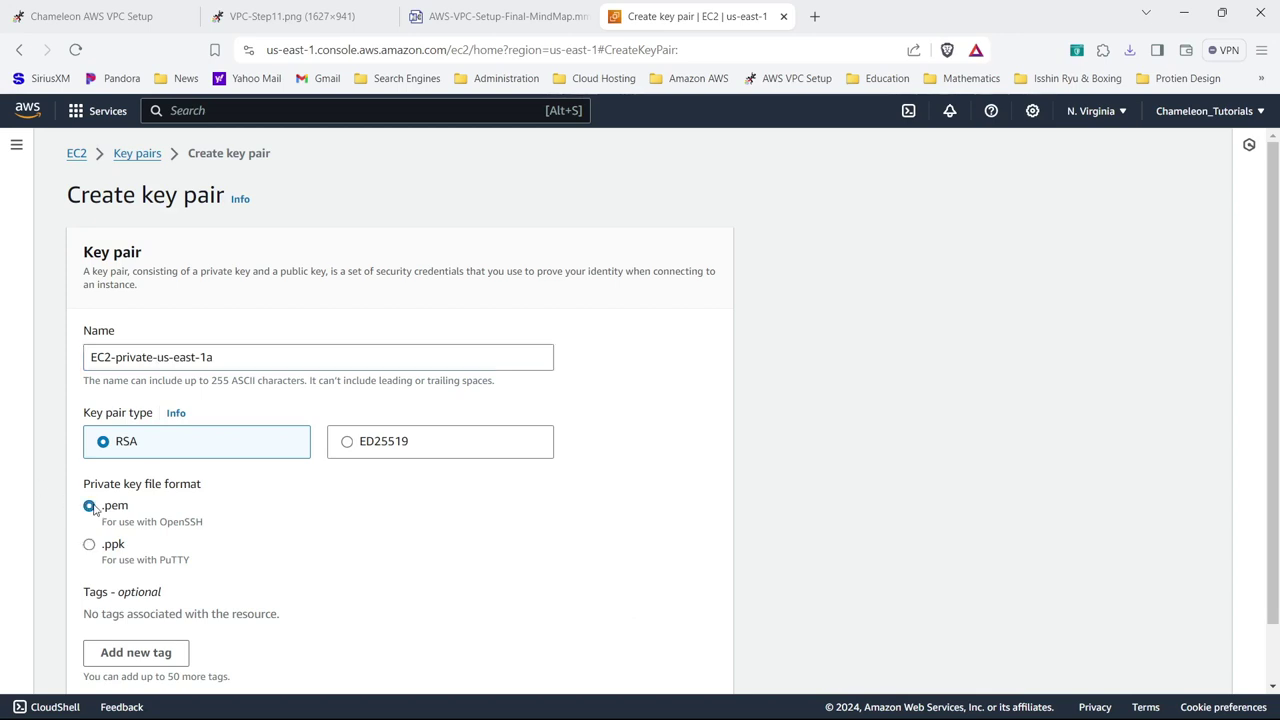
{"action": "scroll", "coordinate": [600, 500], "scroll_direction": "down", "scroll_amount": 2}
{"action": "left_click", "coordinate": [706, 660]}
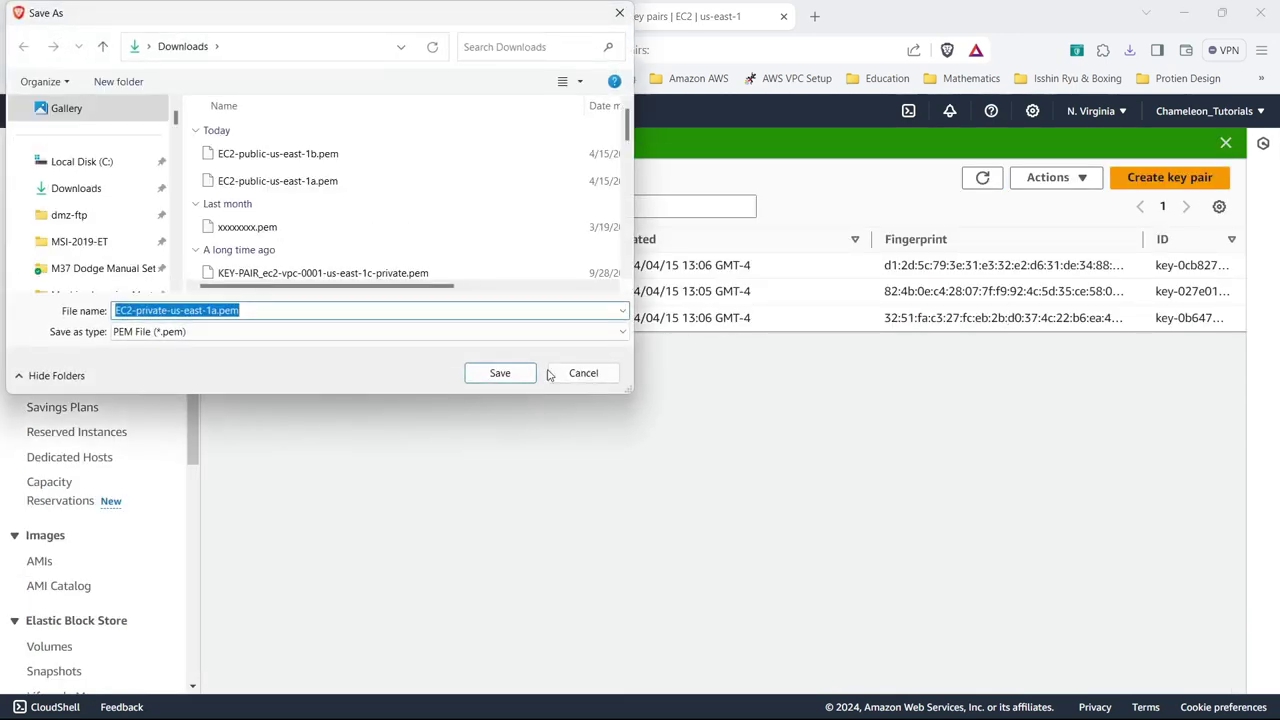
{"action": "left_click", "coordinate": [517, 373]}
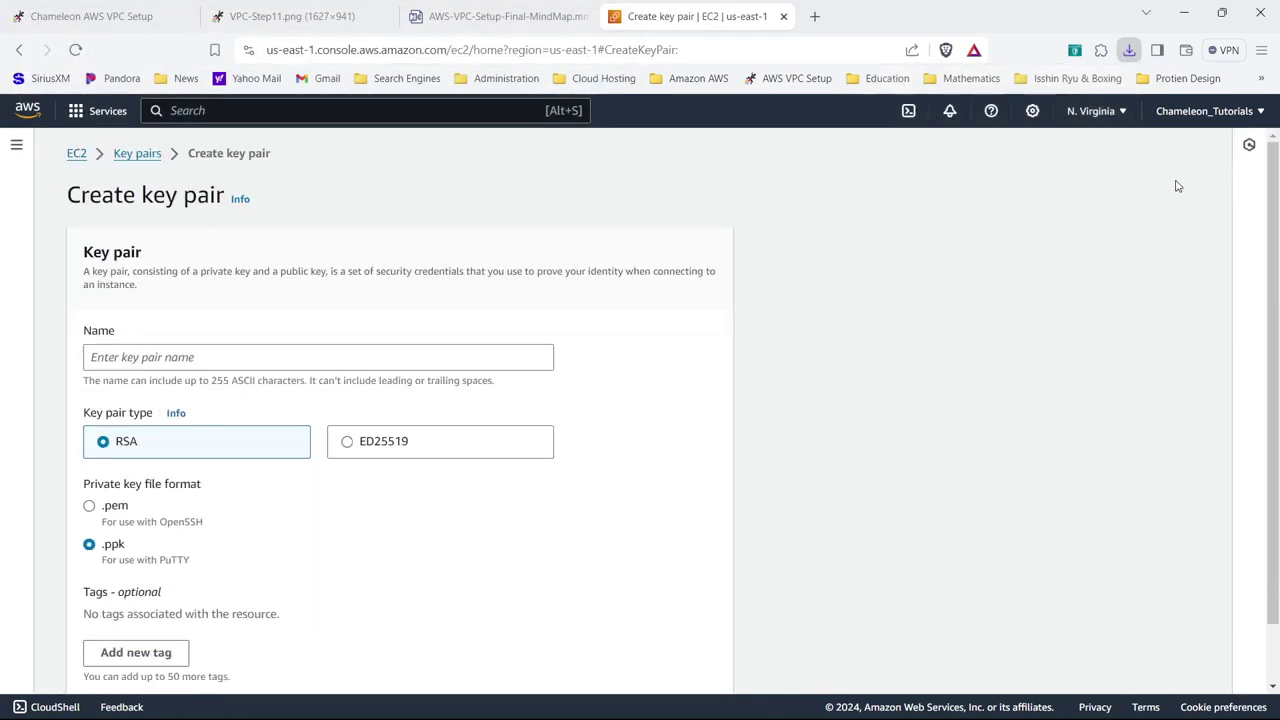
- Create an RSA key pair named EC2-private-us-east-1b in .pem format and save its file to Downloads
{"action": "left_click", "coordinate": [1195, 178]}
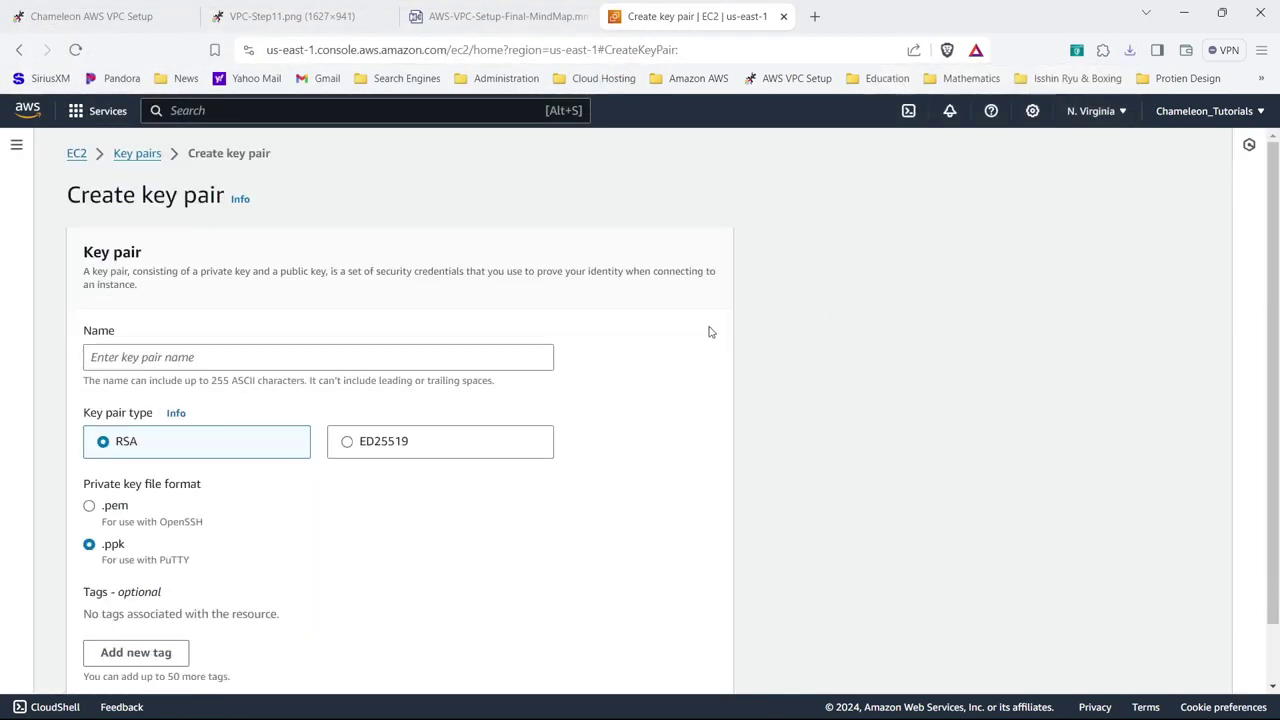
{"action": "left_click", "coordinate": [460, 363]}
{"action": "key", "text": "ctrl+v"}
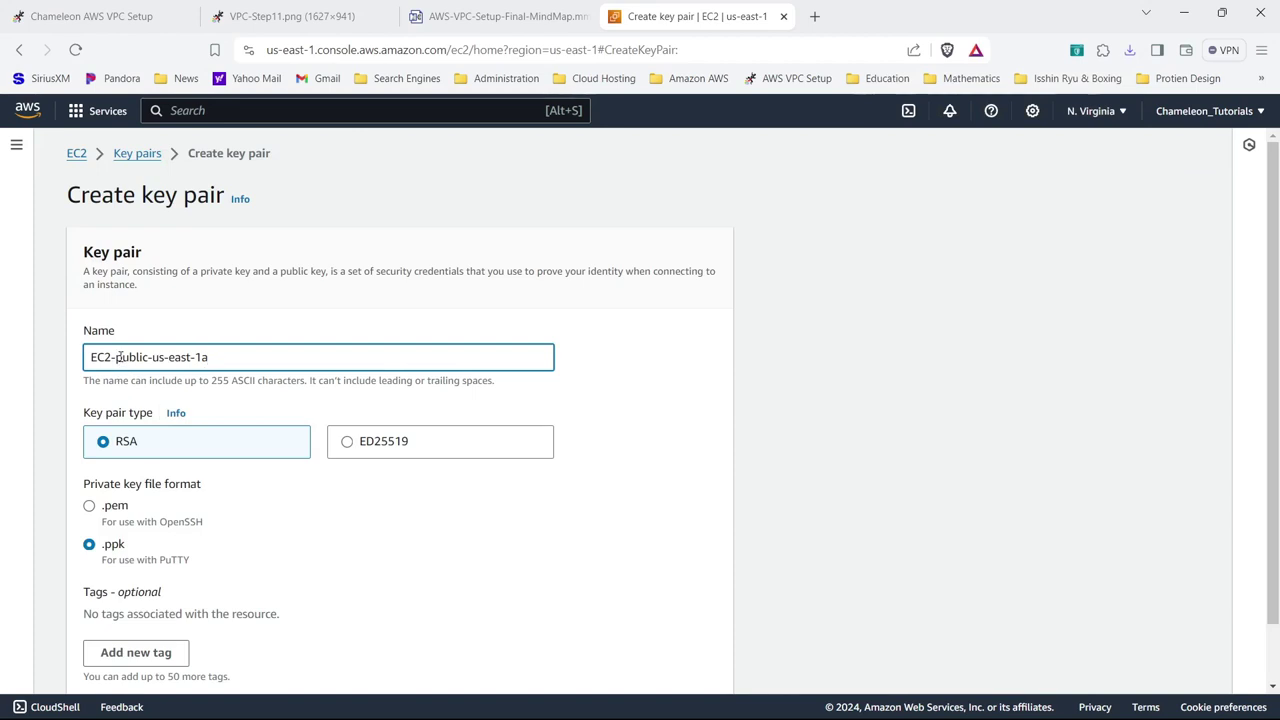
{"action": "left_click_drag", "start_coordinate": [121, 357], "coordinate": [146, 360]}
{"action": "type", "text": "rivate-us-"}
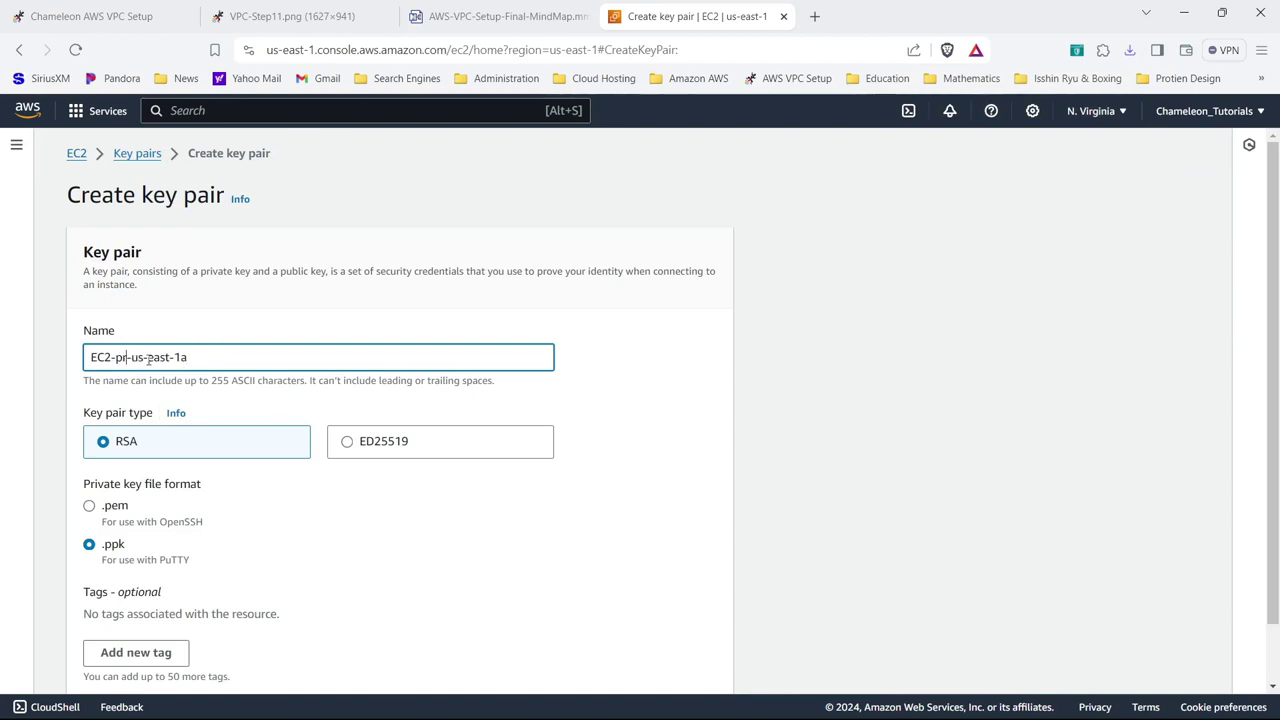
{"action": "type", "text": "e"}
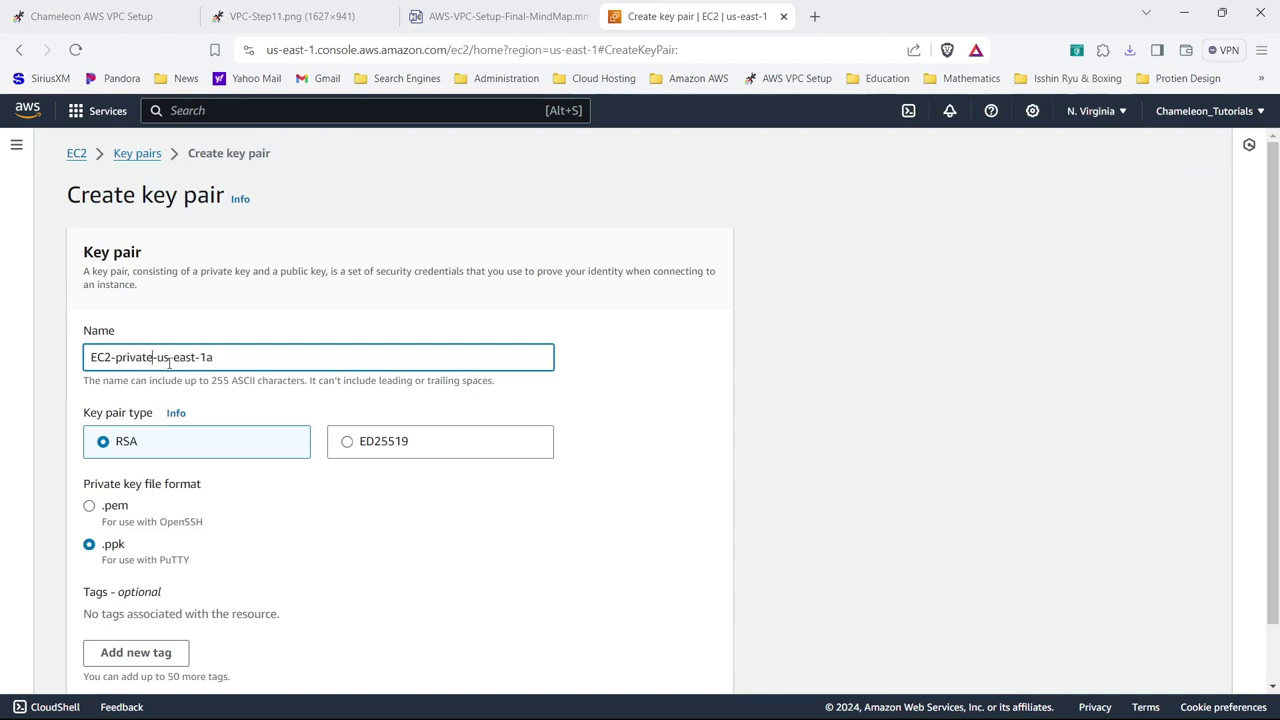
{"action": "left_click", "coordinate": [317, 360]}
{"action": "key", "text": "BackSpace"}
{"action": "left_click", "coordinate": [100, 505]}
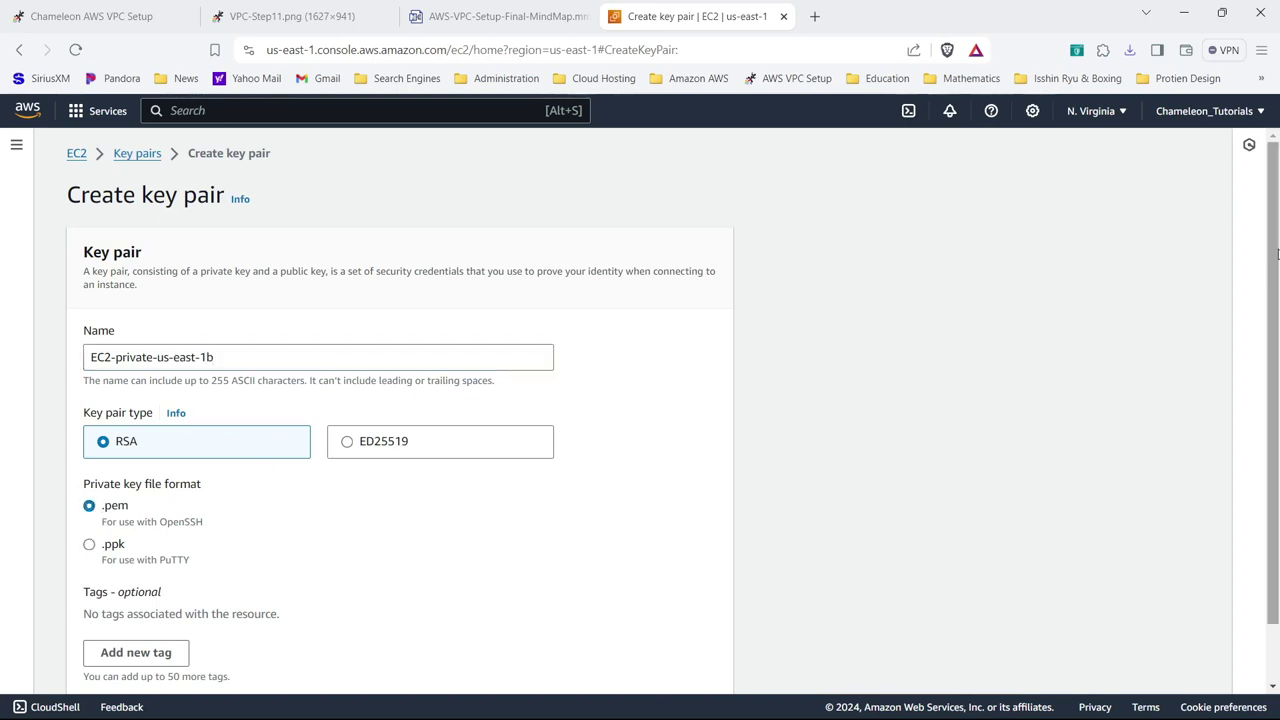
{"action": "scroll", "coordinate": [1277, 280], "scroll_direction": "down", "scroll_amount": 3}
{"action": "left_click", "coordinate": [668, 663]}
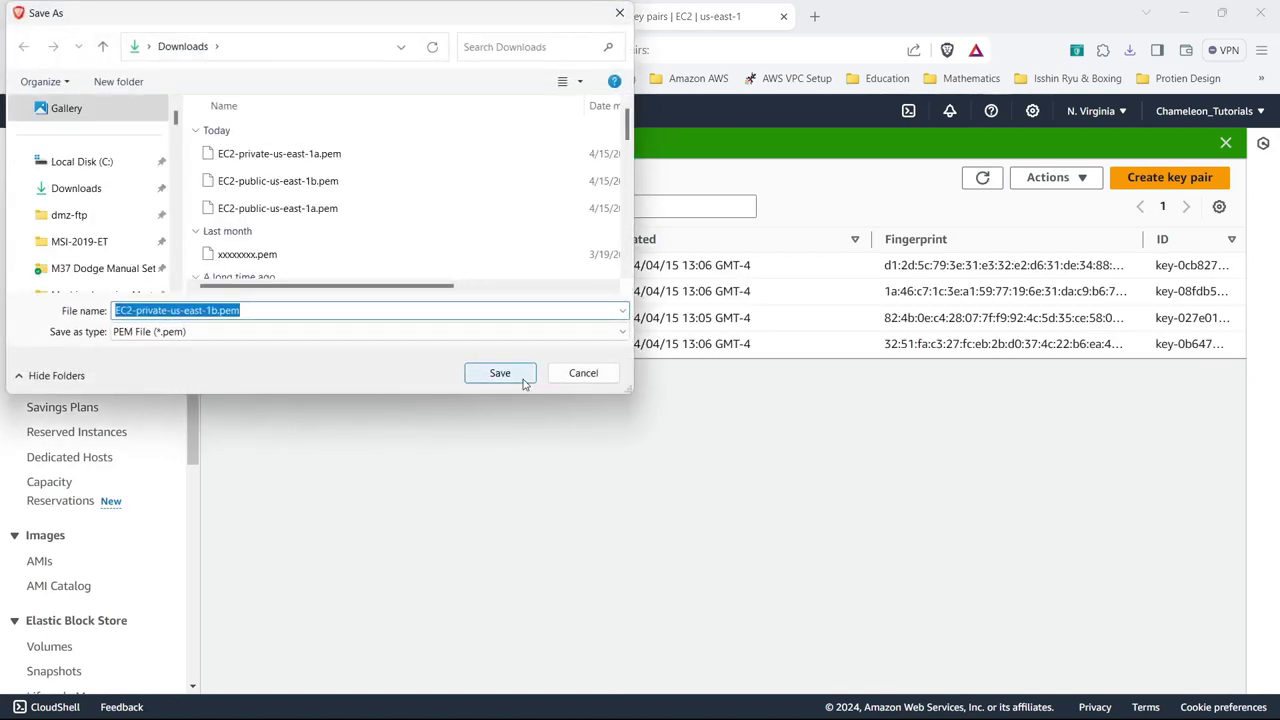
{"action": "left_click", "coordinate": [519, 379]}
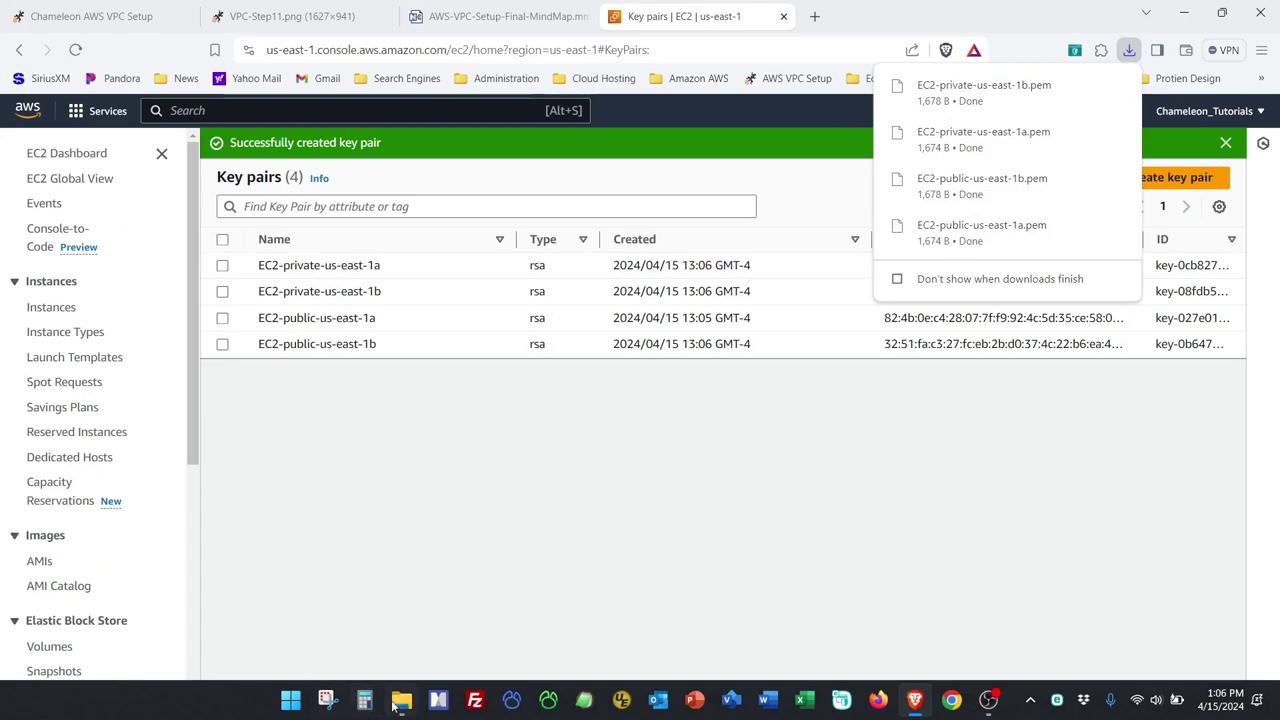
- Switch to File Explorer and browse the pinned folders for the downloaded key pair files
{"action": "left_click", "coordinate": [396, 703]}
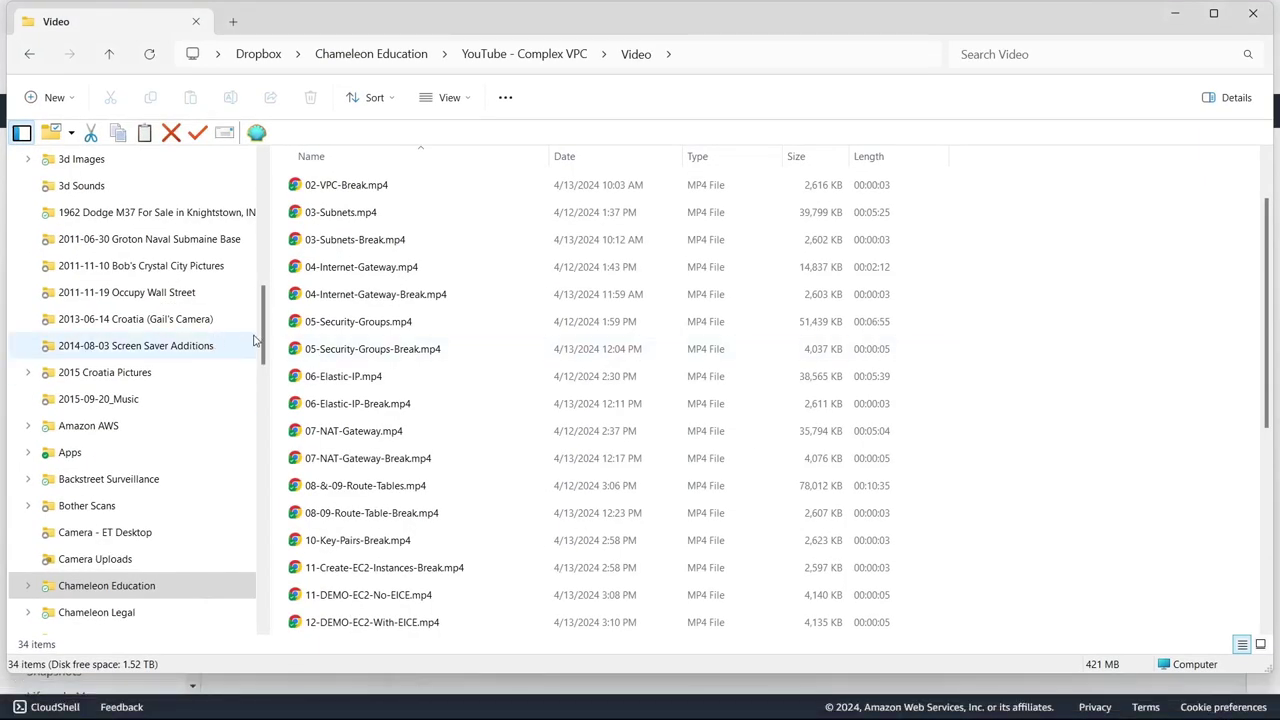
{"action": "left_click_drag", "start_coordinate": [265, 347], "coordinate": [253, 230]}
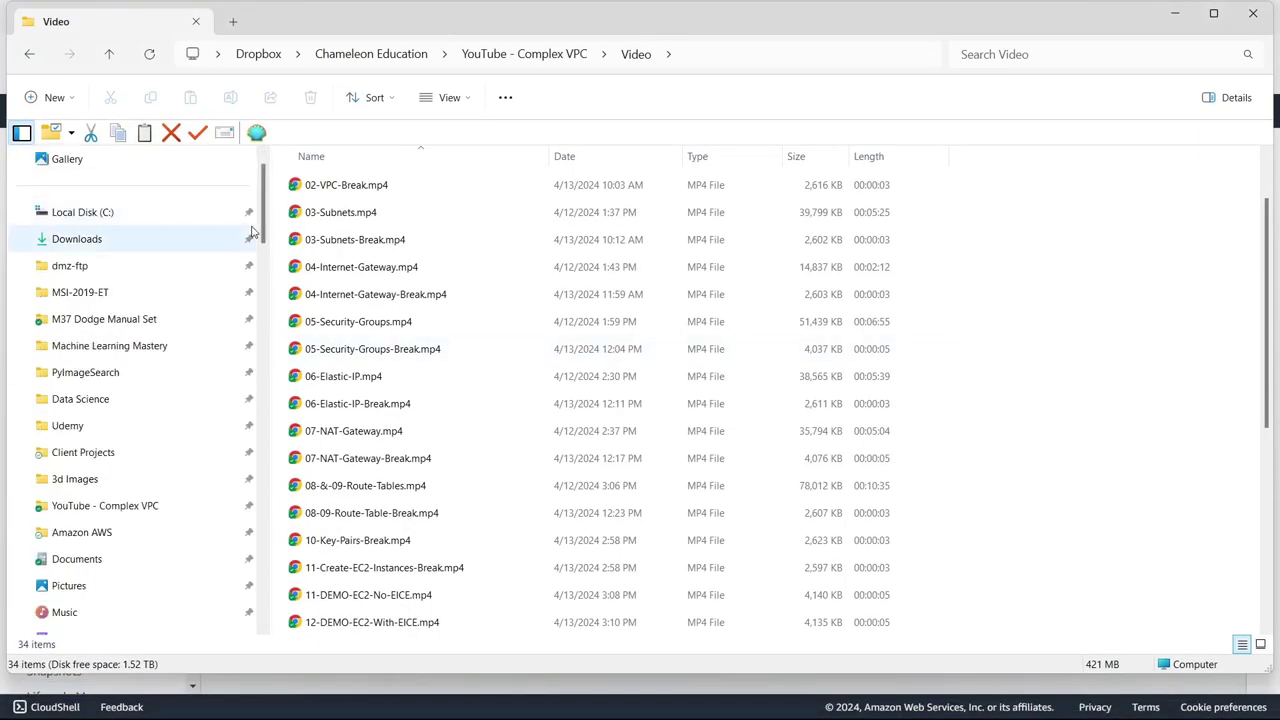
{"action": "left_click", "coordinate": [126, 540]}
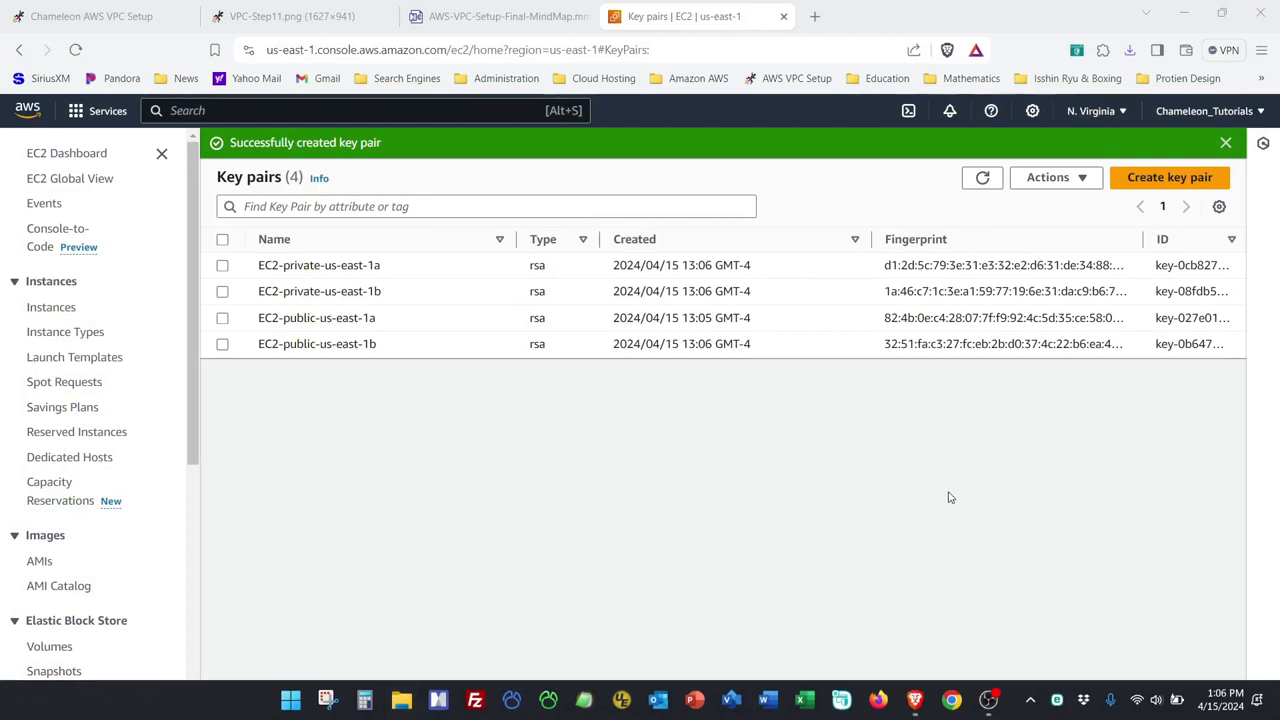
- Review the mind map and the VPC-Step11 diagram, then examine the EC2 .pem files in the Downloads folder
{"action": "left_click", "coordinate": [519, 27]}
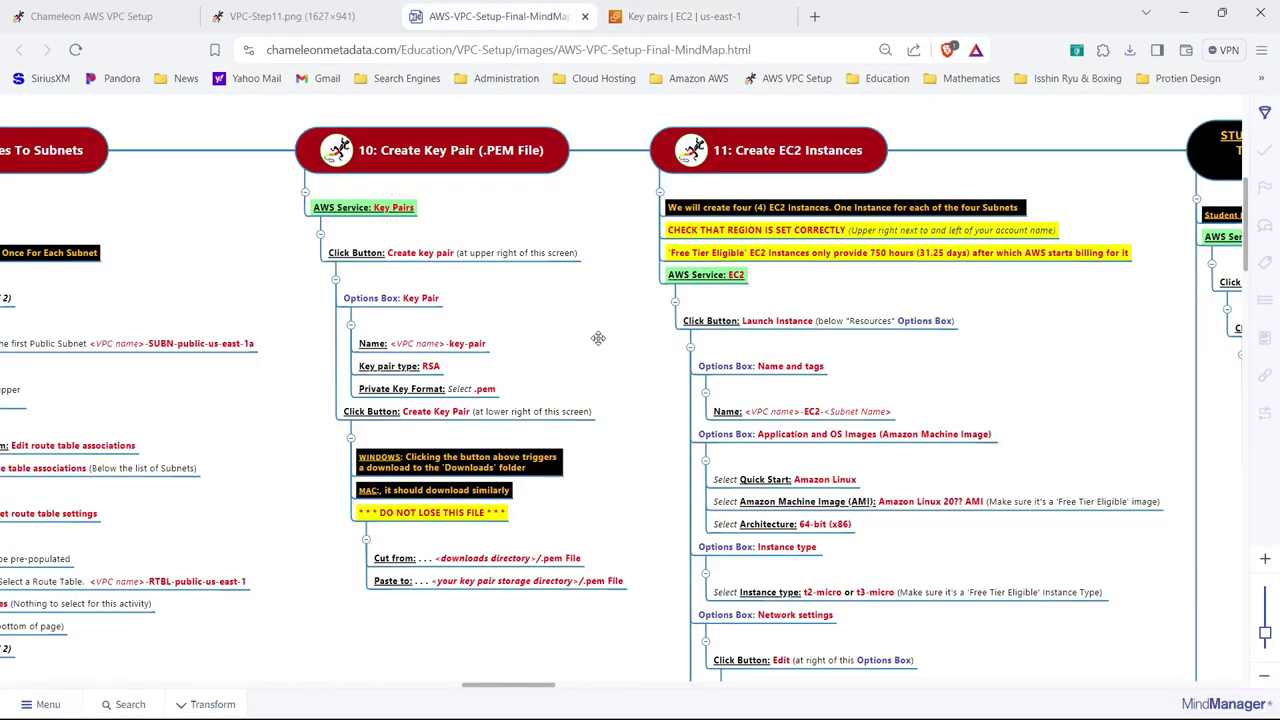
{"action": "left_click", "coordinate": [350, 28]}
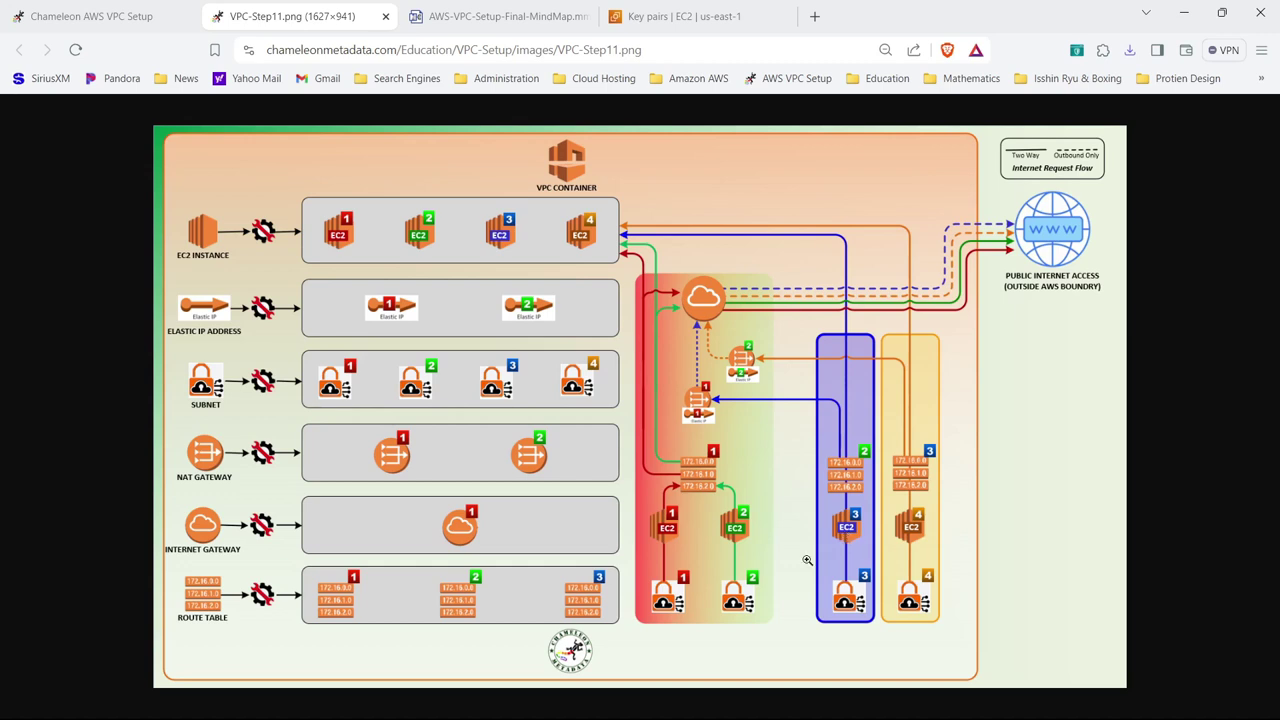
{"action": "left_click", "coordinate": [401, 700]}
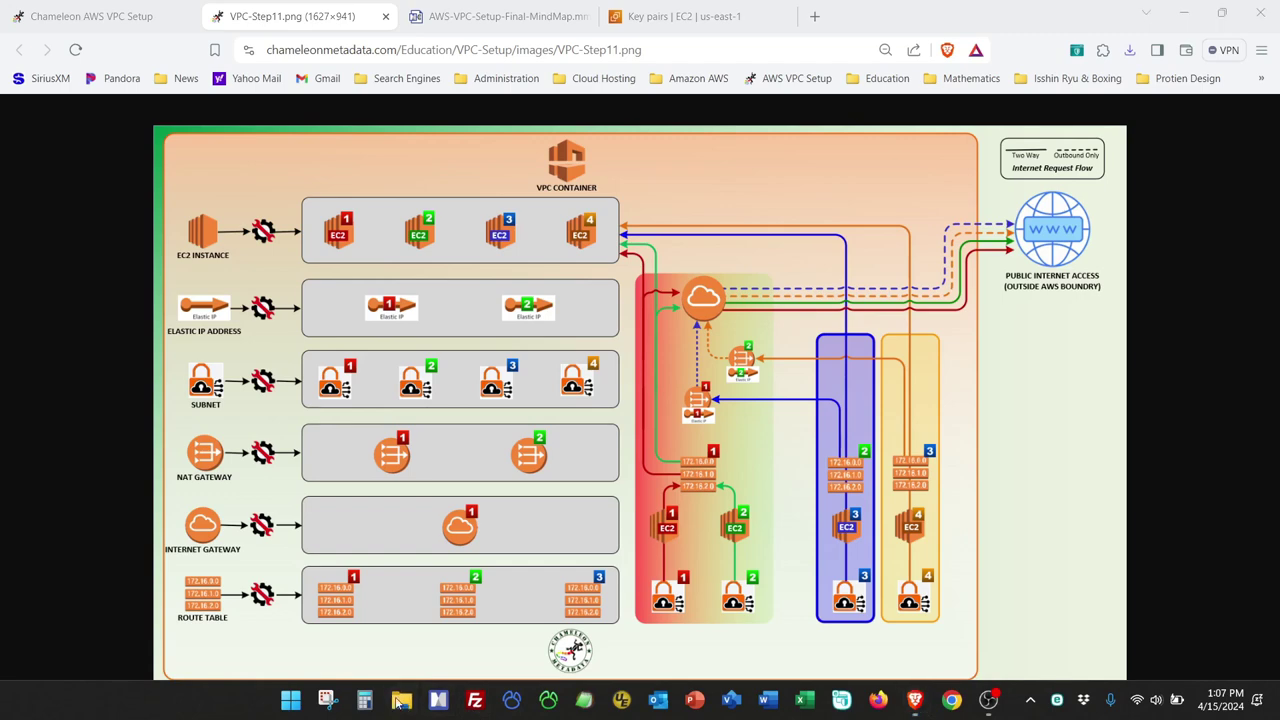
{"action": "left_click", "coordinate": [110, 243]}
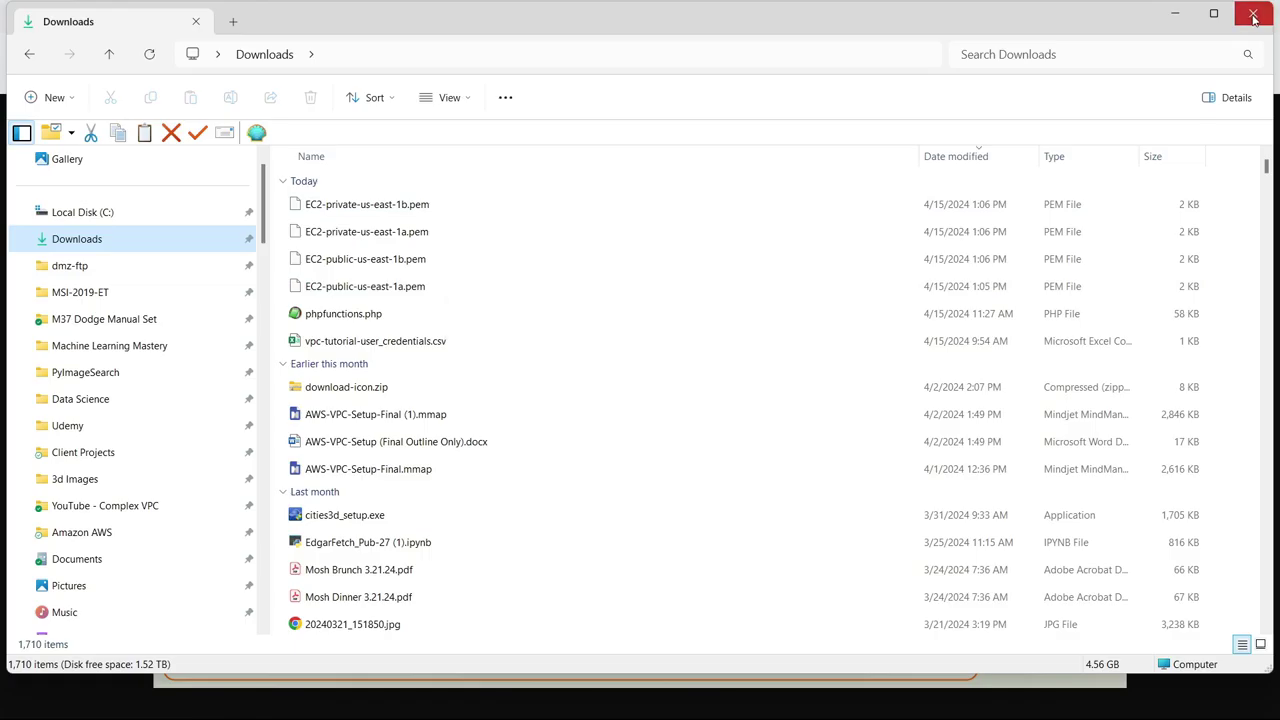
{"action": "key", "text": "alt+Tab"}
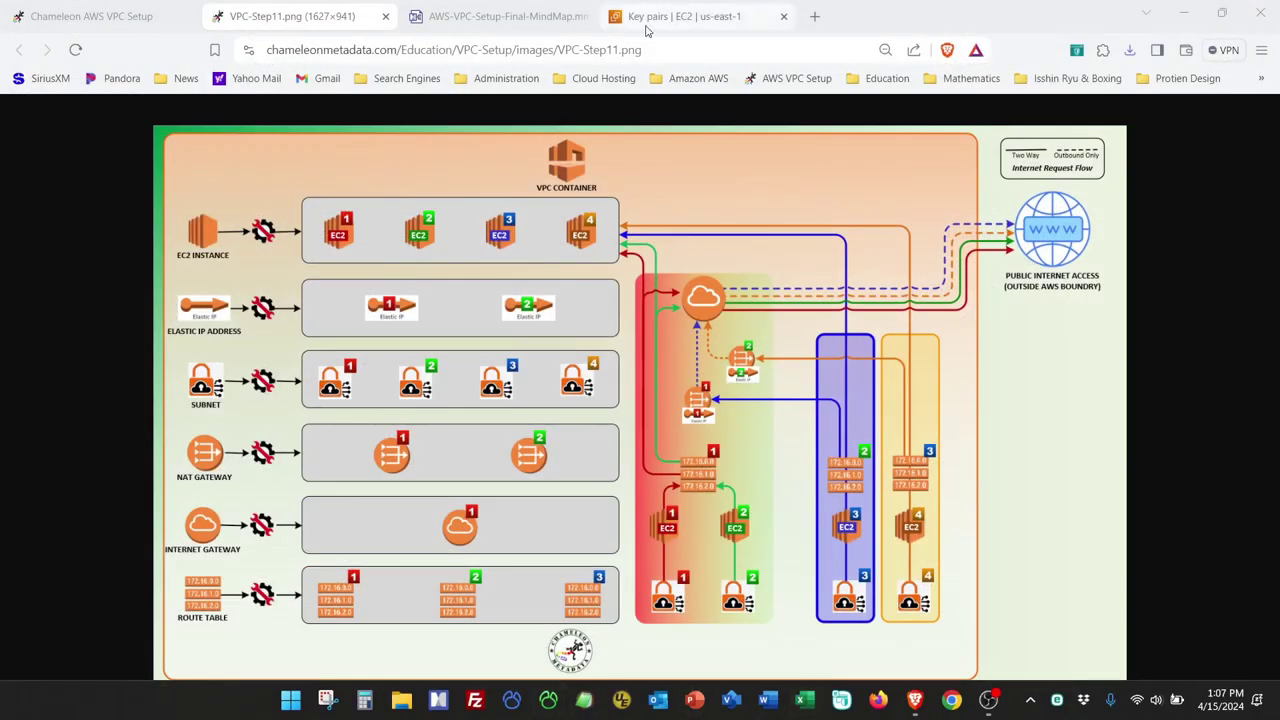
- Open the VPC Setup Part 1 (Step 11) diagram from the Chameleon AWS VPC Setup site
{"action": "left_click", "coordinate": [455, 20]}
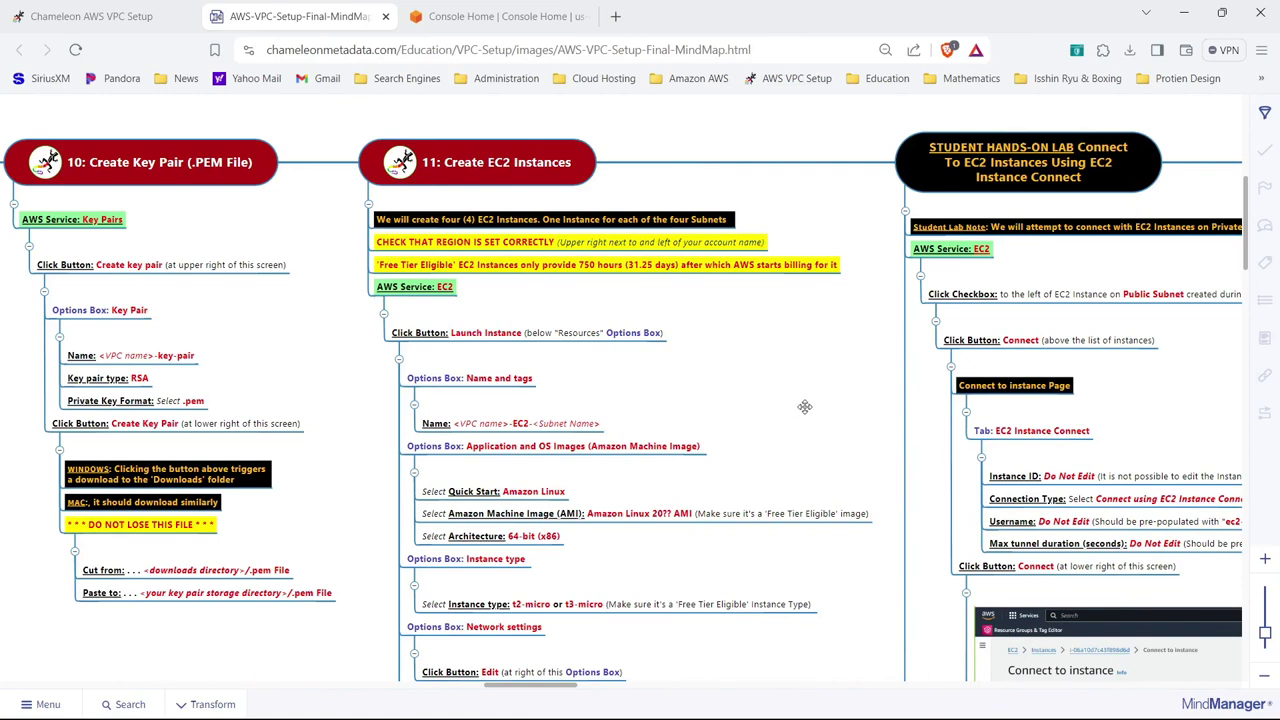
{"action": "left_click", "coordinate": [134, 28]}
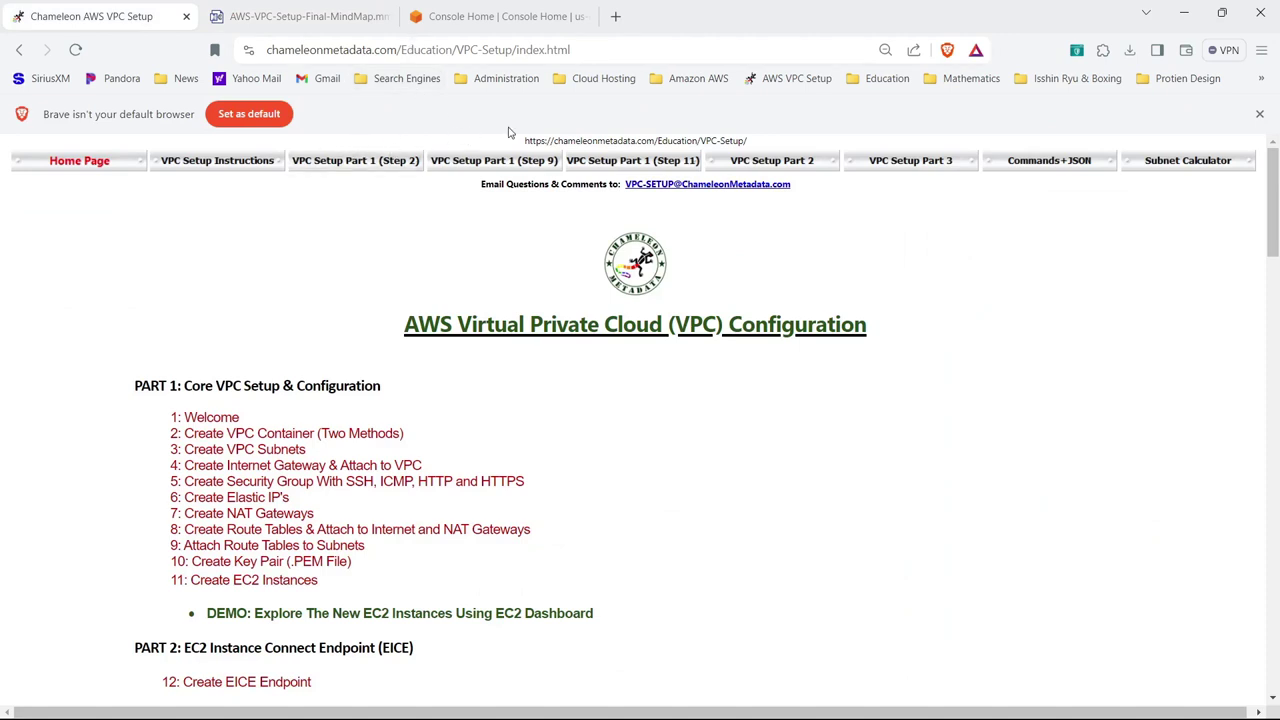
{"action": "left_click", "coordinate": [609, 166]}
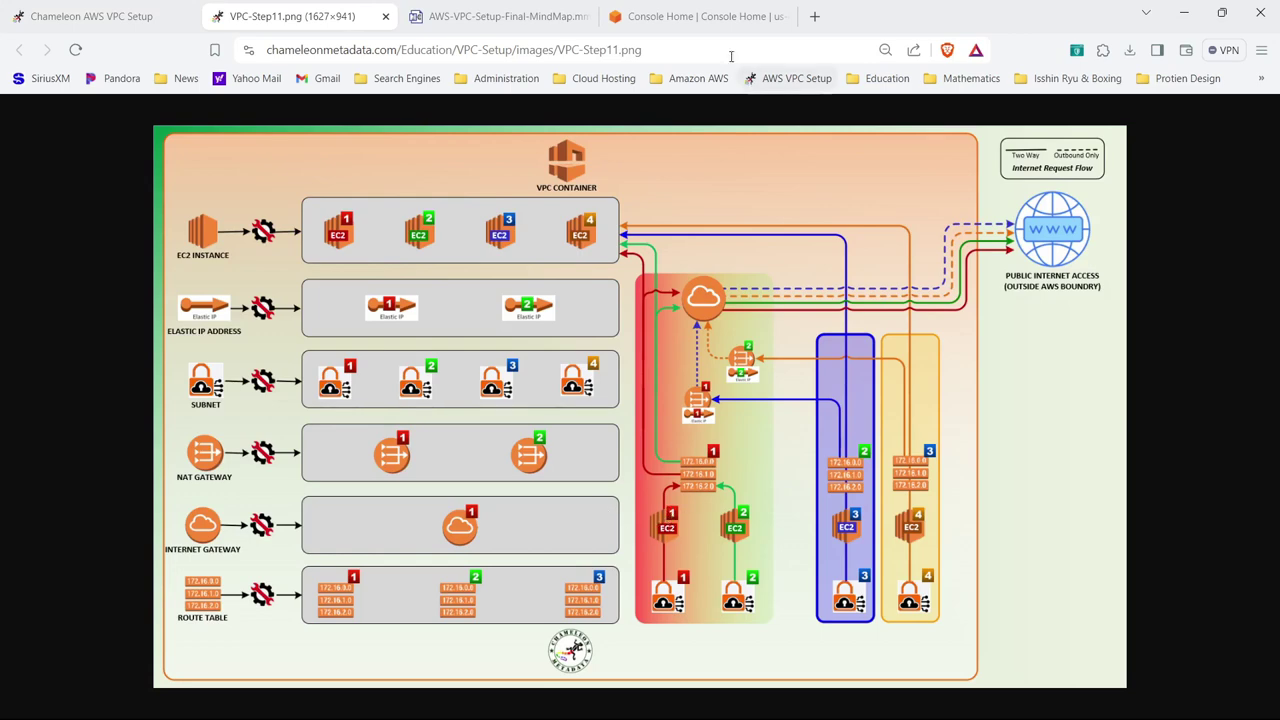
- Check the AWS console's region selection, then read the mind map's Create EC2 Instances instructions through the network settings
{"action": "left_click", "coordinate": [500, 16]}
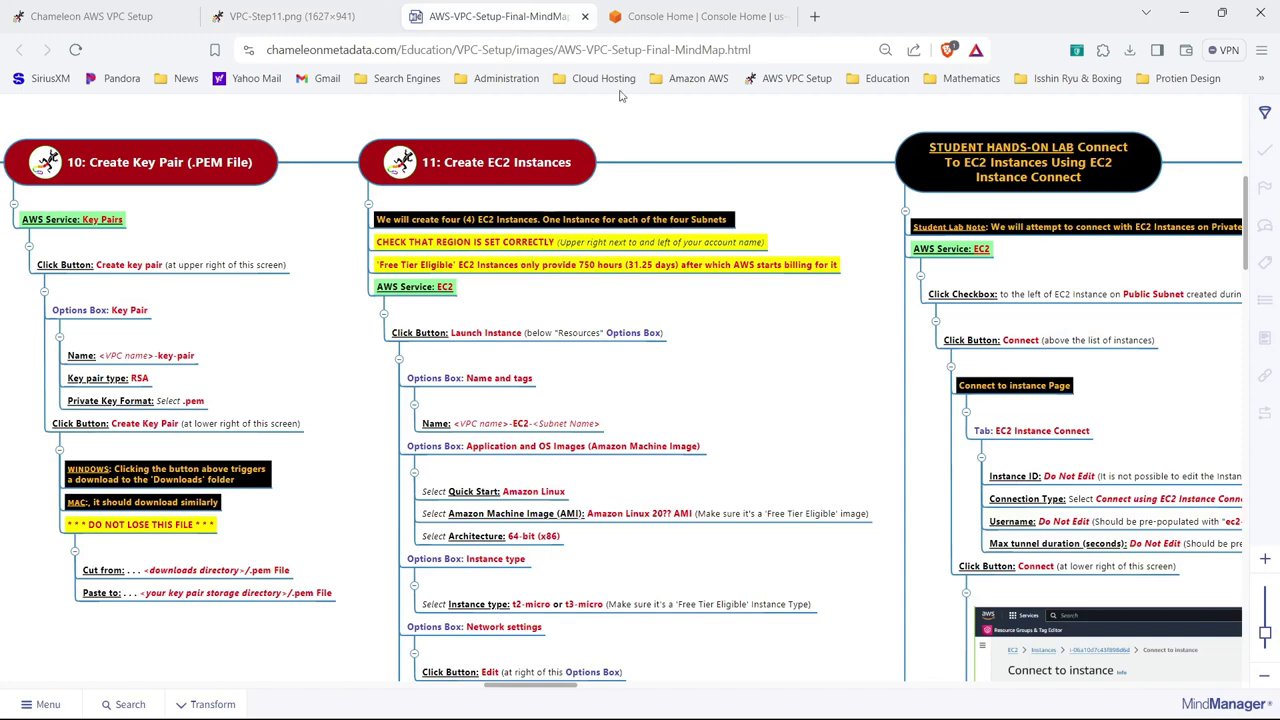
{"action": "left_click", "coordinate": [673, 17]}
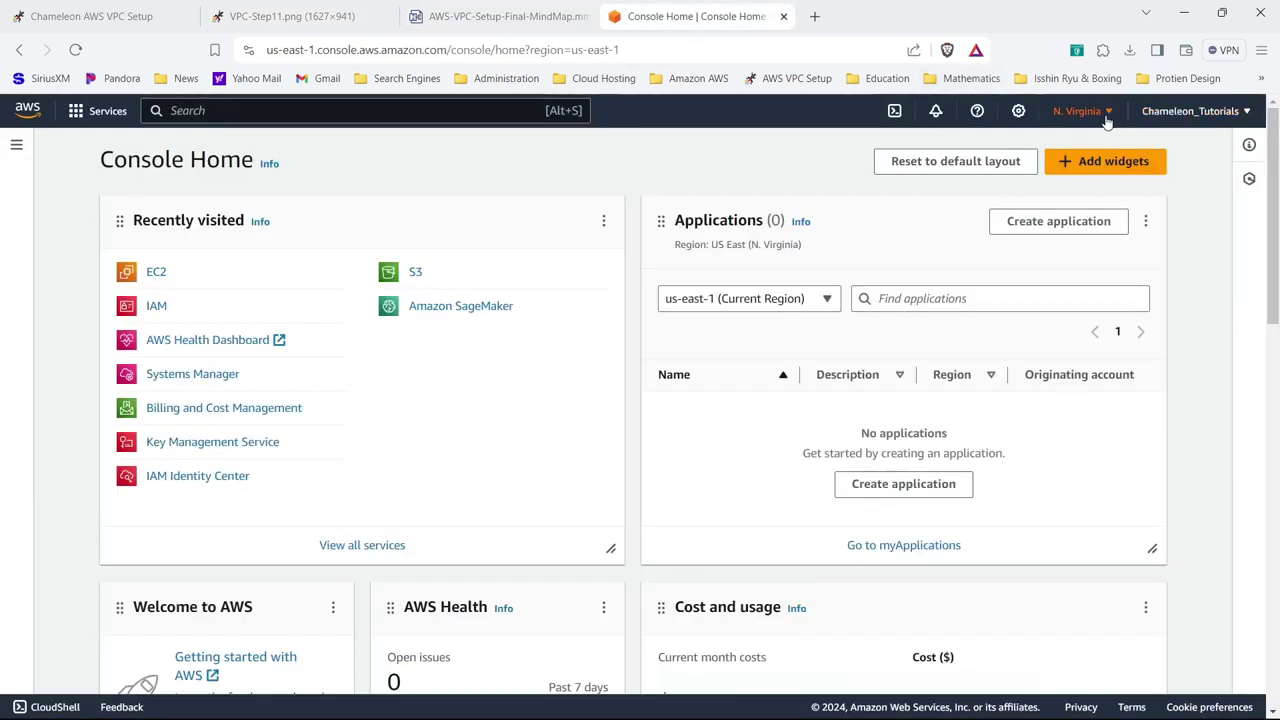
{"action": "left_click", "coordinate": [1108, 114]}
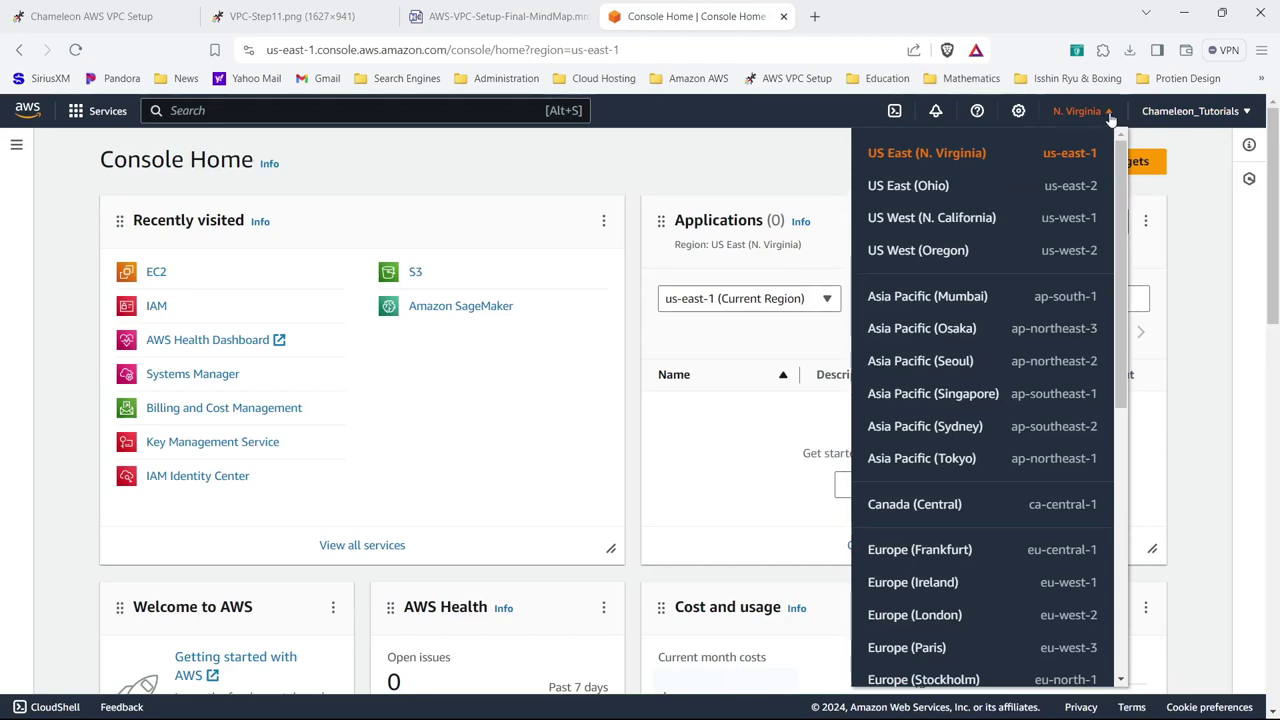
{"action": "left_click", "coordinate": [1108, 118]}
{"action": "left_click", "coordinate": [515, 22]}
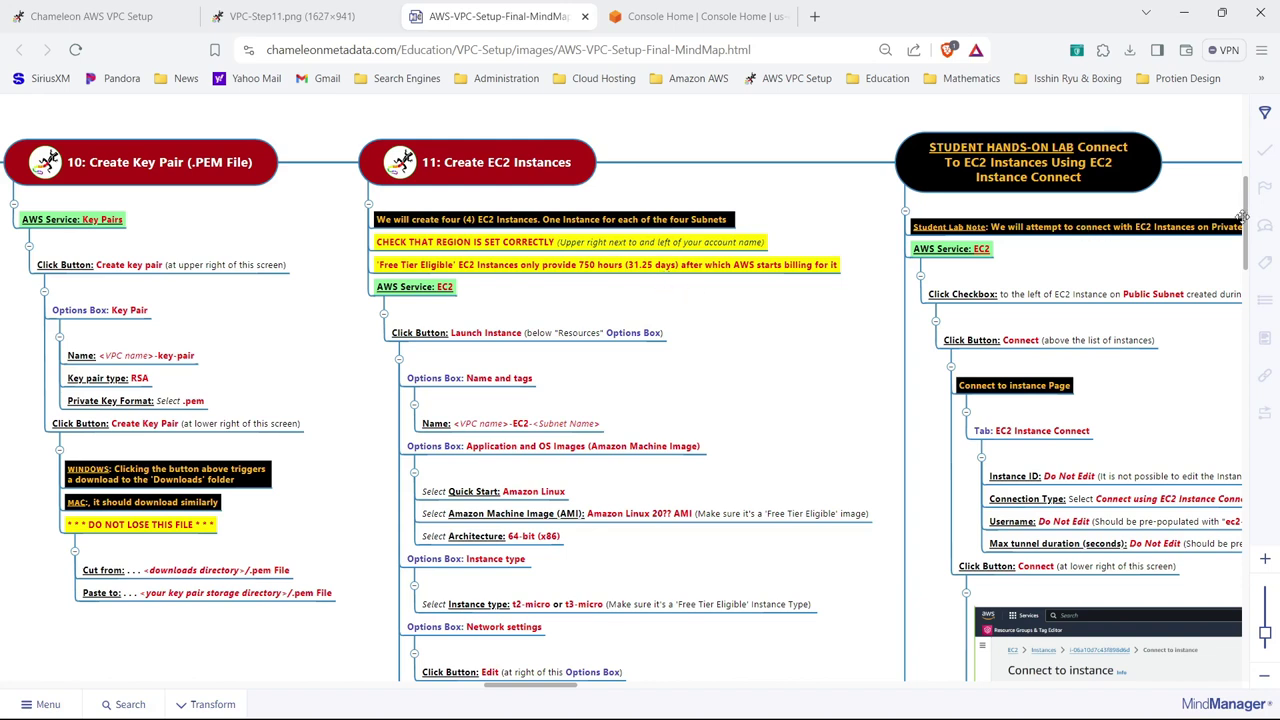
{"action": "left_click_drag", "start_coordinate": [1245, 218], "coordinate": [1241, 258]}
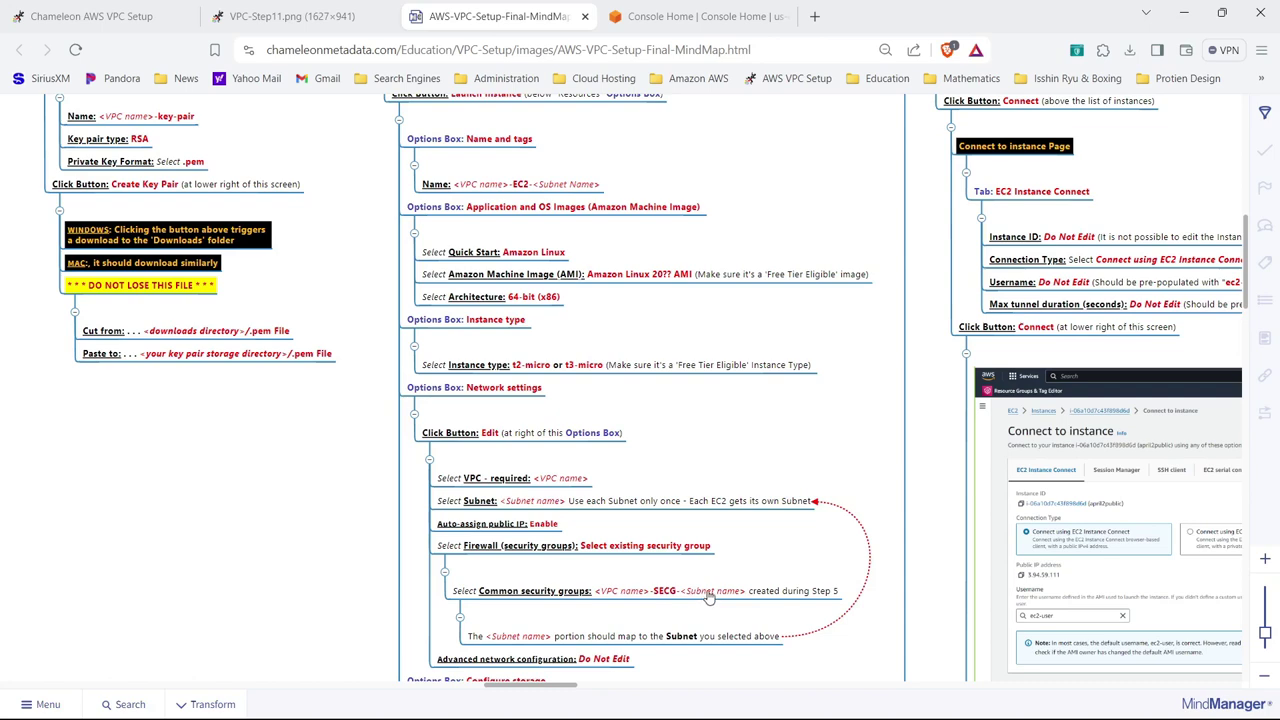
- Find the EC2 service in the AWS console and start launching a new instance from its instance list
{"action": "left_click", "coordinate": [665, 16]}
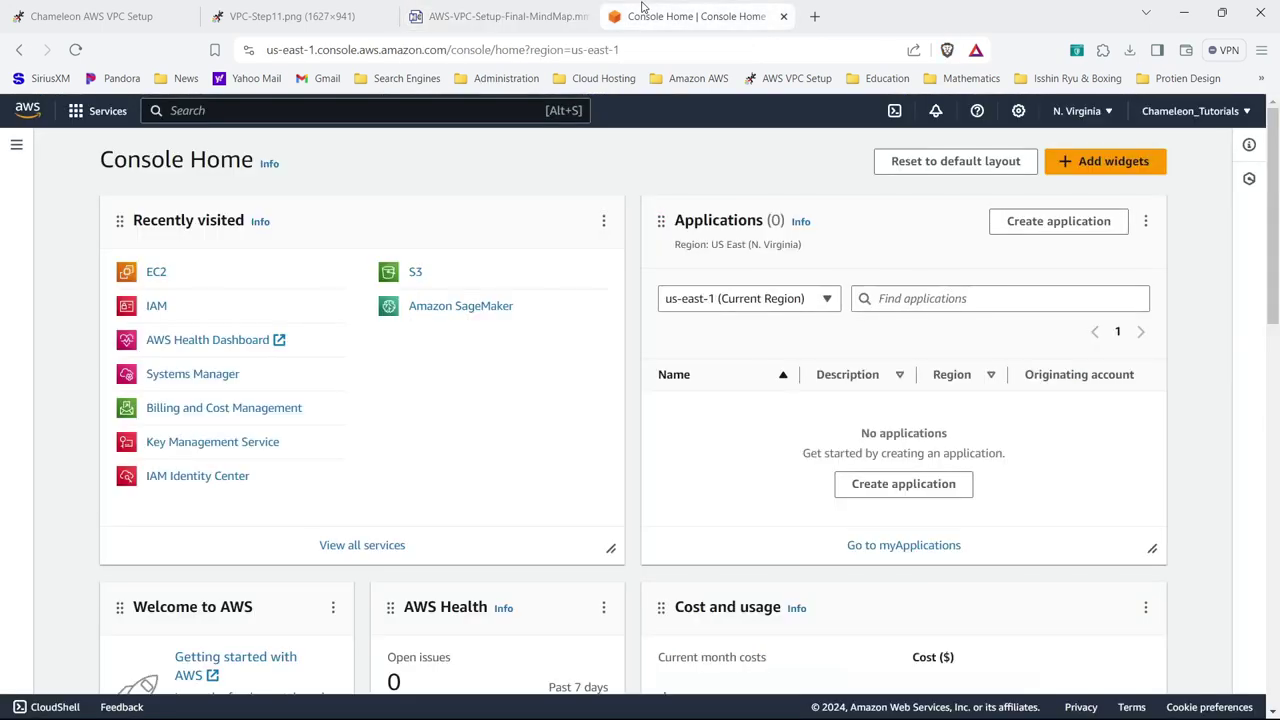
{"action": "left_click", "coordinate": [337, 112]}
{"action": "type", "text": "ec2"}
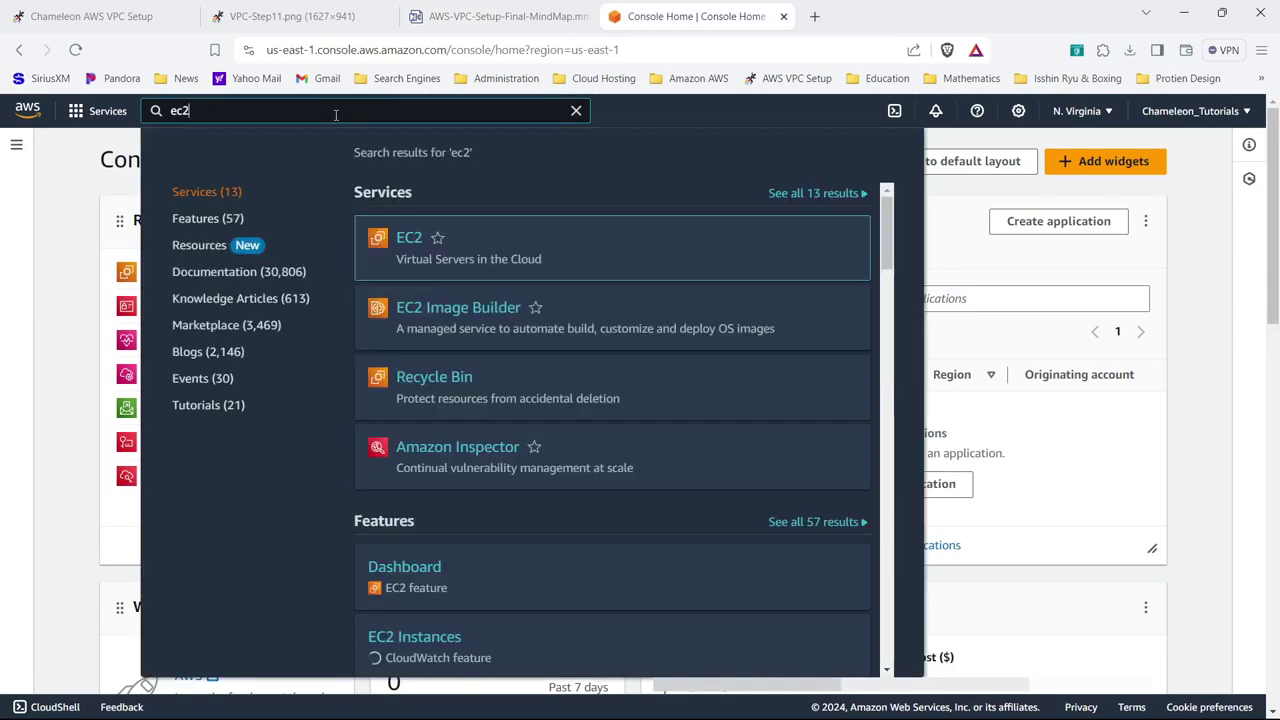
{"action": "left_click", "coordinate": [409, 238]}
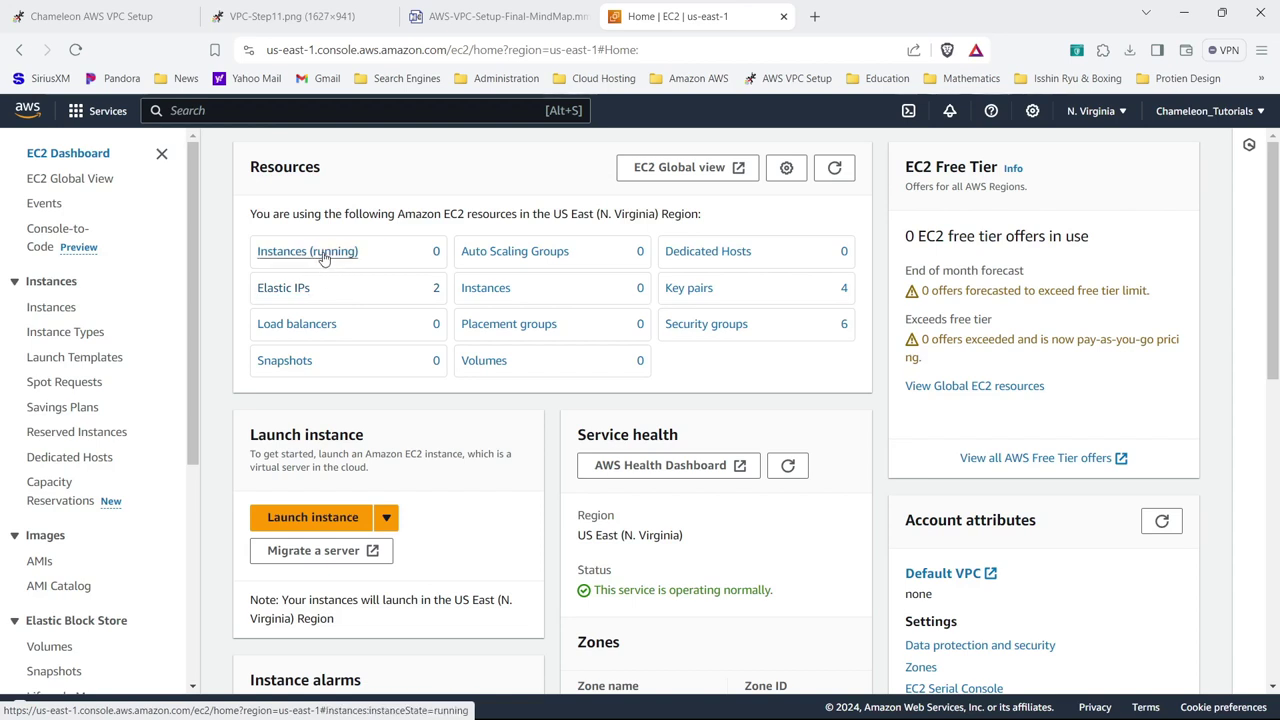
{"action": "left_click", "coordinate": [50, 310]}
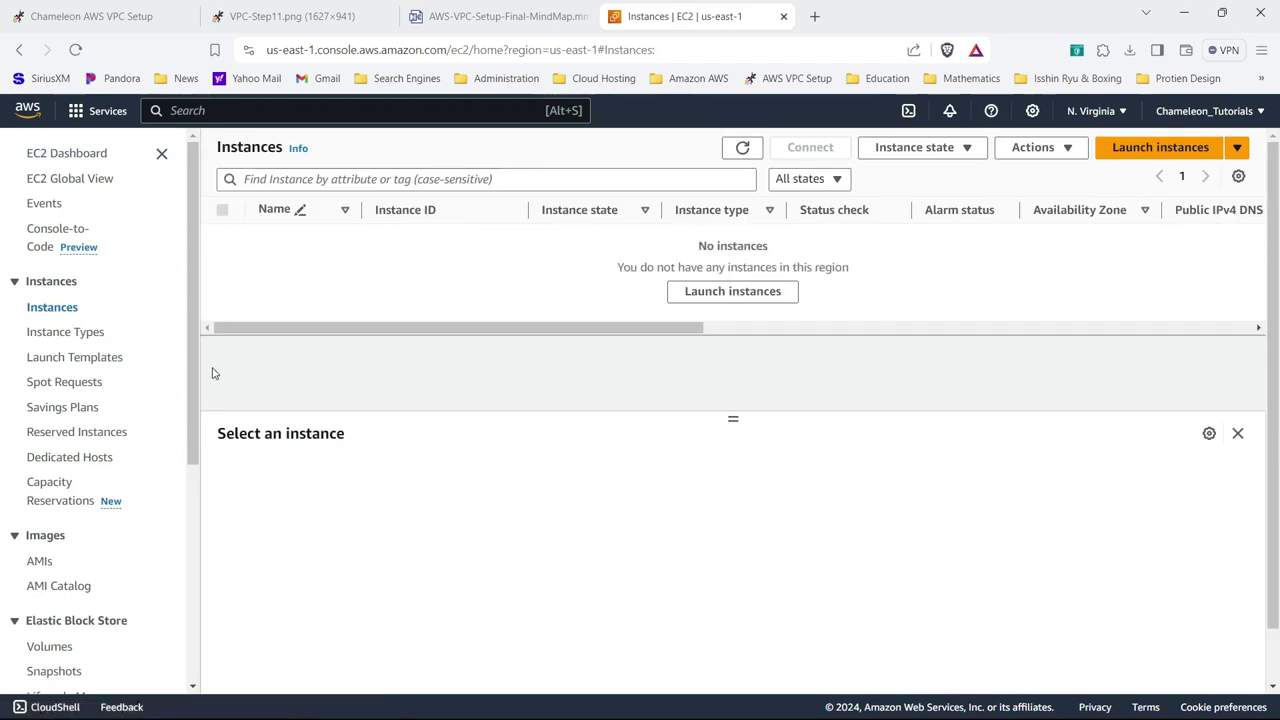
{"action": "left_click", "coordinate": [1118, 147]}
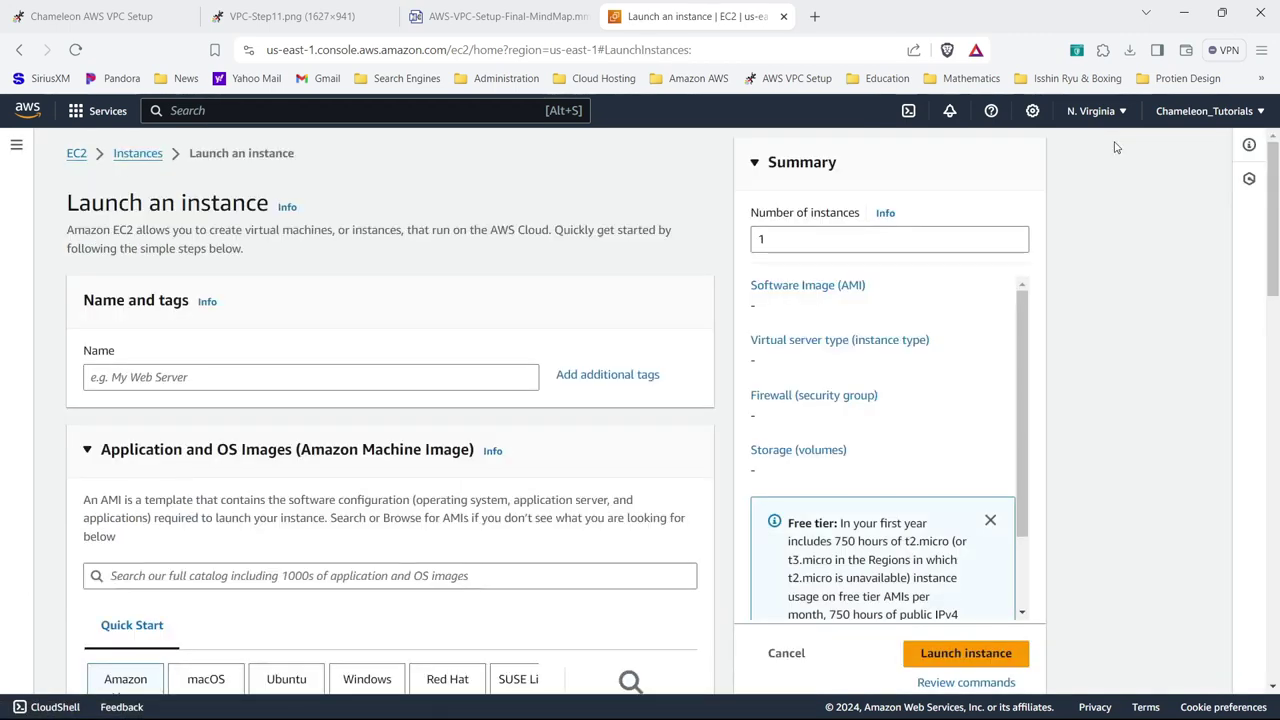
- Name the new instance tutorial-vpc-EC2-SUBN-public-us-east-1a
{"action": "left_click", "coordinate": [120, 376]}
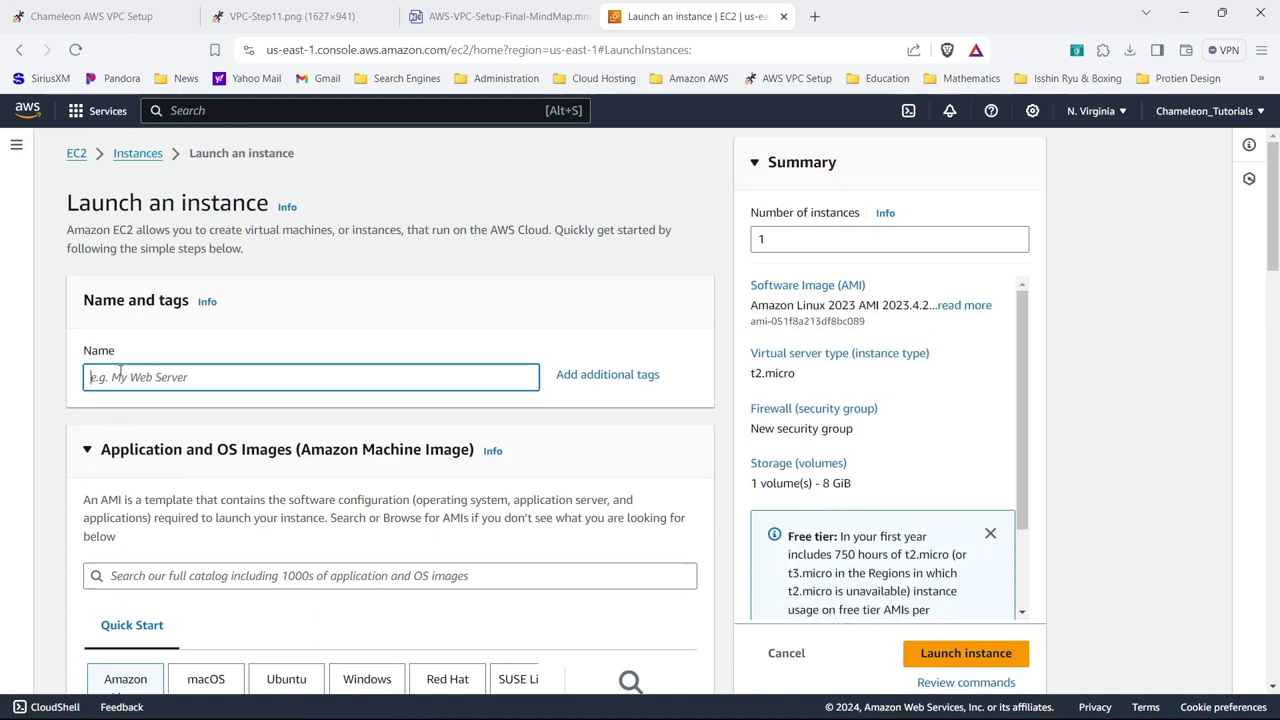
{"action": "type", "text": "tutorial-vpc-EC2-SUBN-public-us-east-1a"}
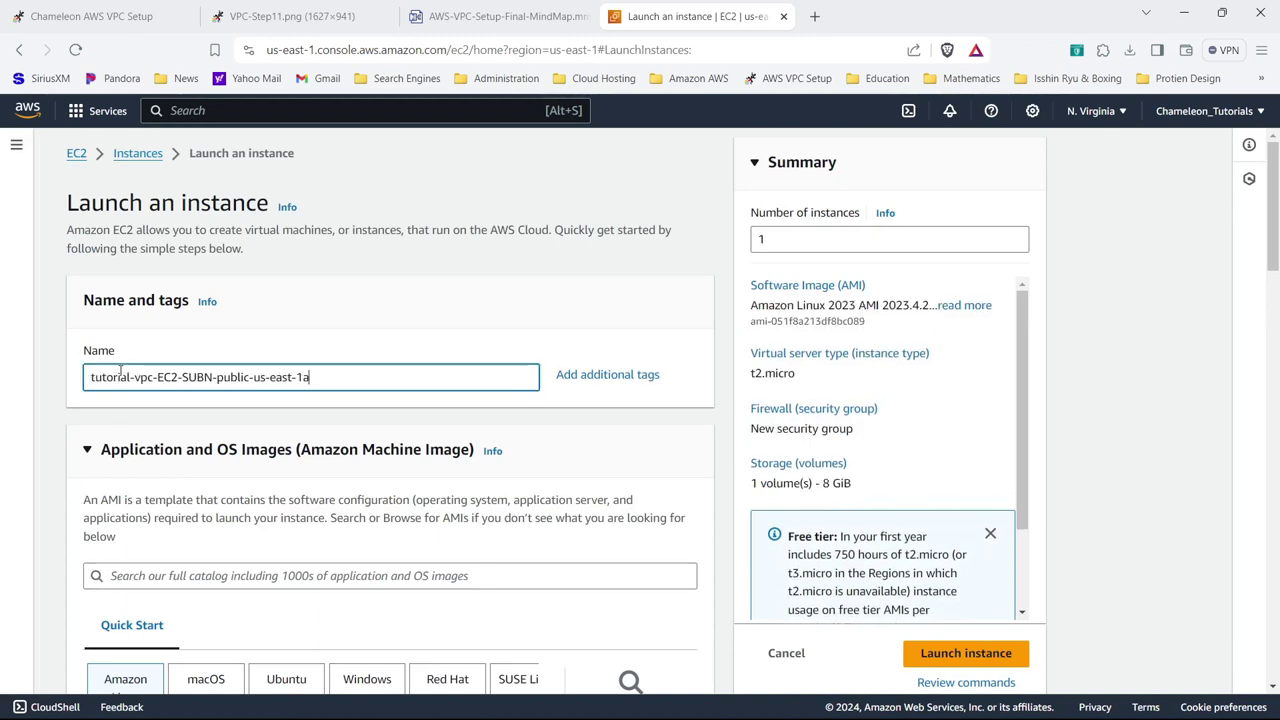
{"action": "left_click_drag", "start_coordinate": [91, 377], "coordinate": [336, 382]}
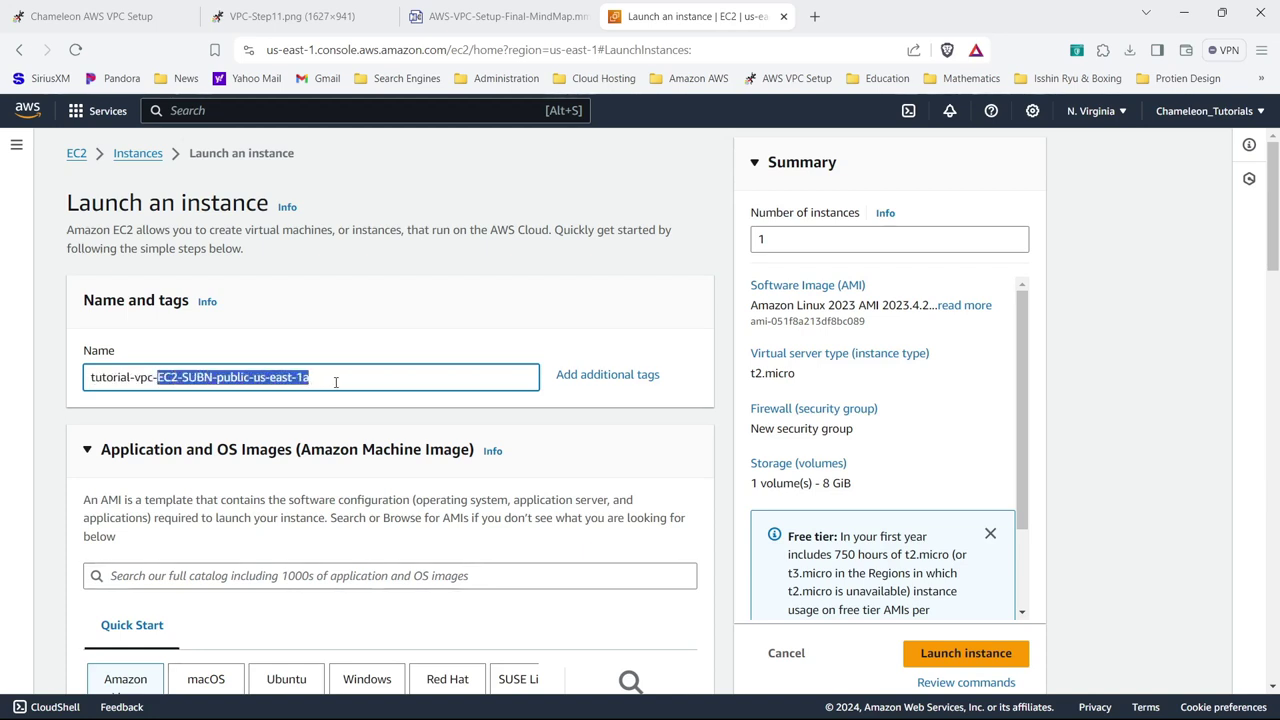
{"action": "left_click", "coordinate": [336, 381]}
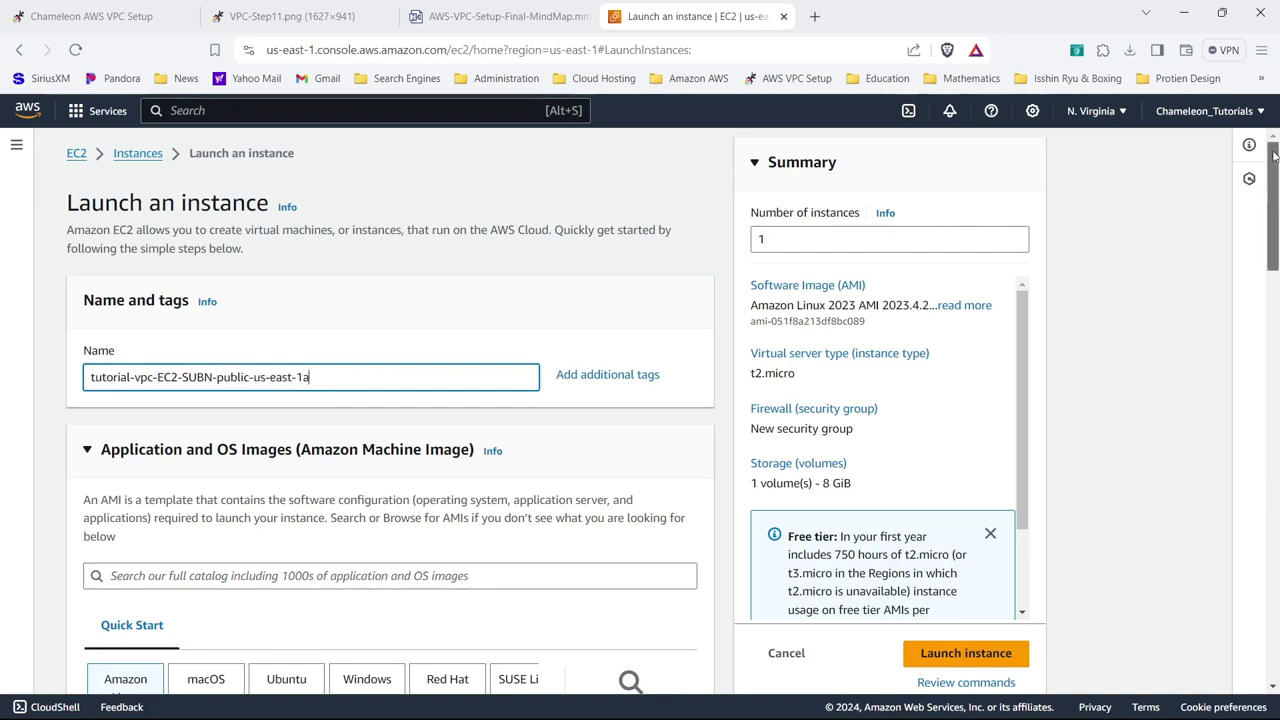
- Check the instance's machine image, architecture and instance type settings down to the key pair section
{"action": "left_click_drag", "start_coordinate": [1274, 155], "coordinate": [1272, 255]}
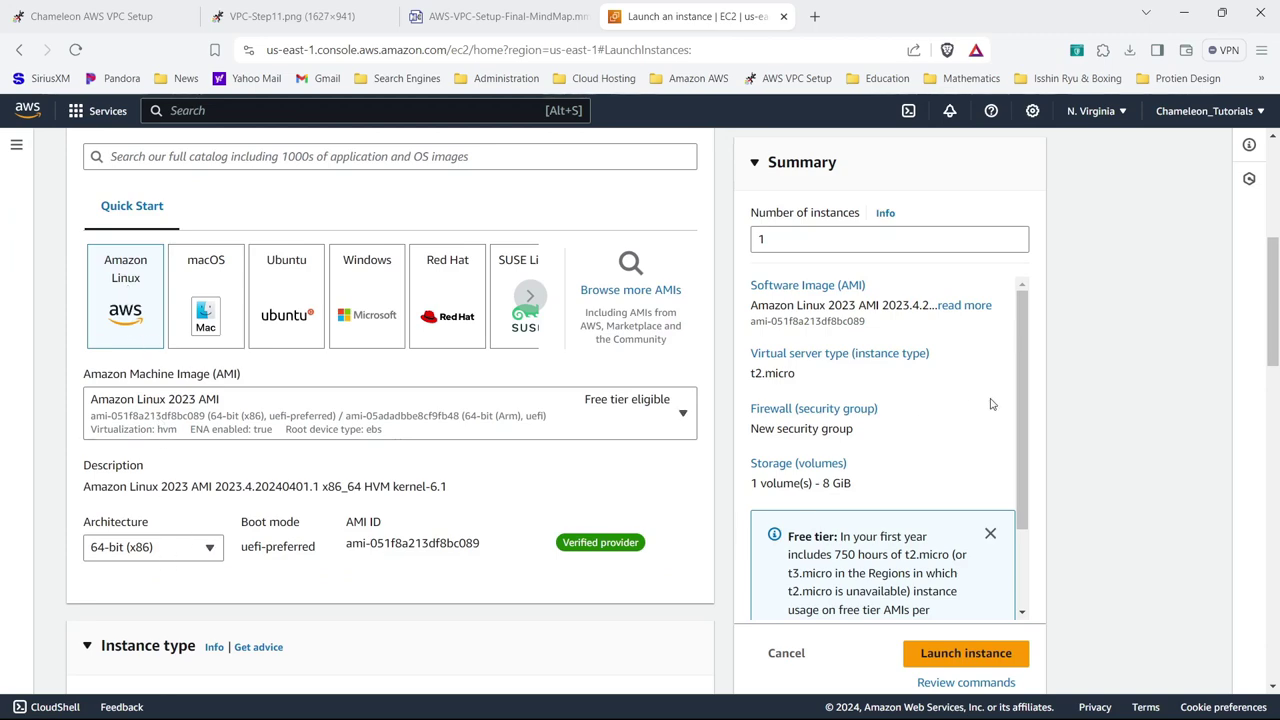
{"action": "left_click_drag", "start_coordinate": [1277, 316], "coordinate": [1276, 400]}
{"action": "scroll", "coordinate": [1276, 400], "scroll_direction": "down", "scroll_amount": 1}
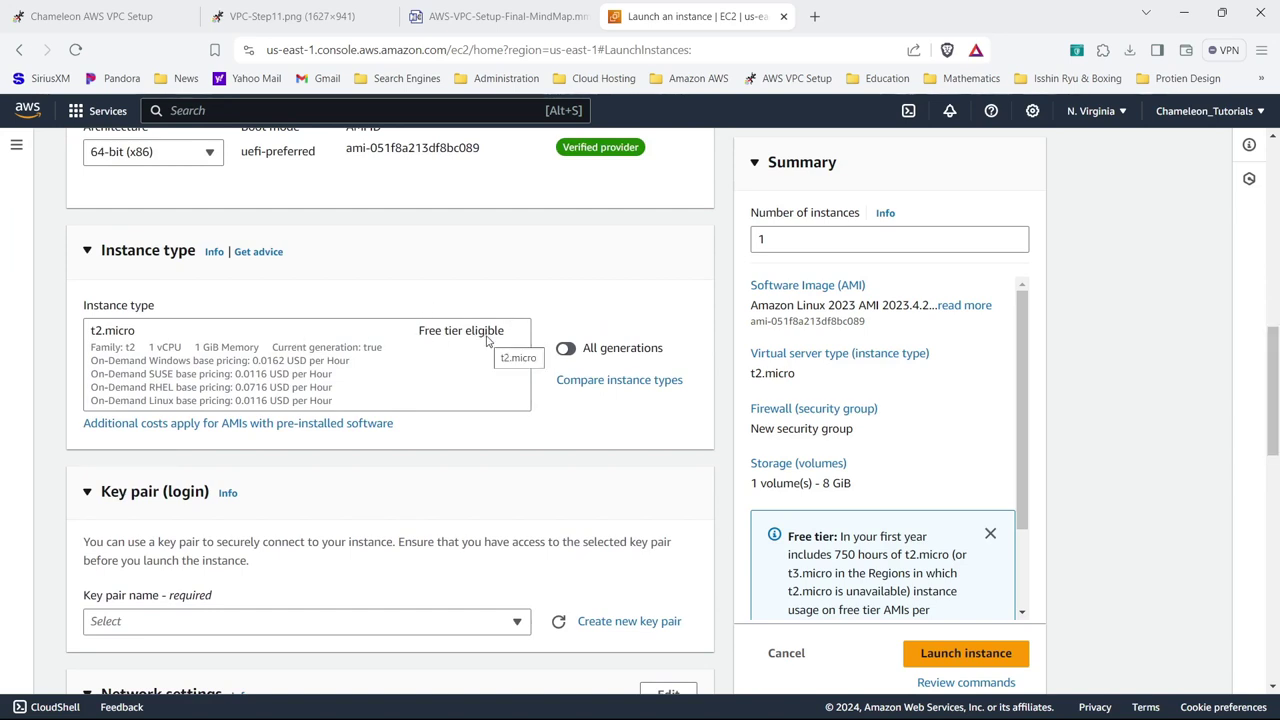
{"action": "scroll", "coordinate": [1273, 397], "scroll_direction": "down", "scroll_amount": 1}
{"action": "left_click_drag", "start_coordinate": [1273, 397], "coordinate": [1276, 425]}
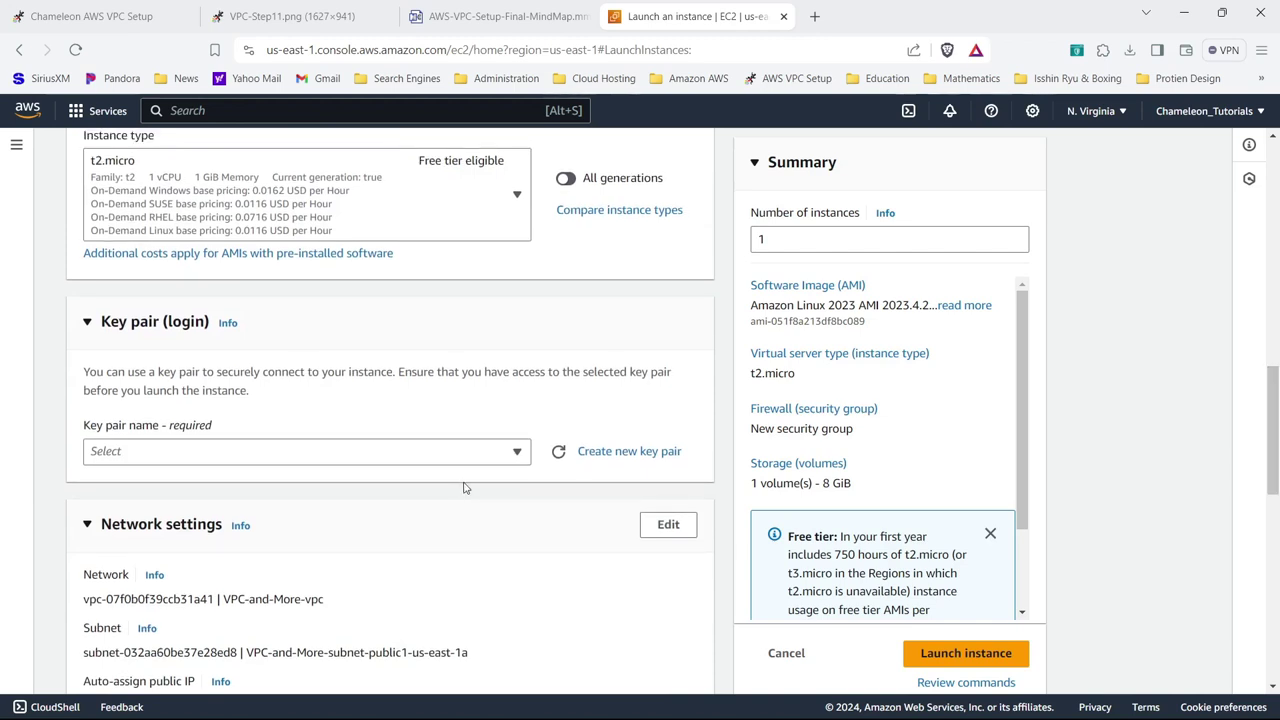
- Select the EC2-public-us-east-1a key pair and set the instance's network to tutorial-vpc with subnet tutorial-vpc-SUBN-public-us-east-1a
{"action": "left_click", "coordinate": [517, 453]}
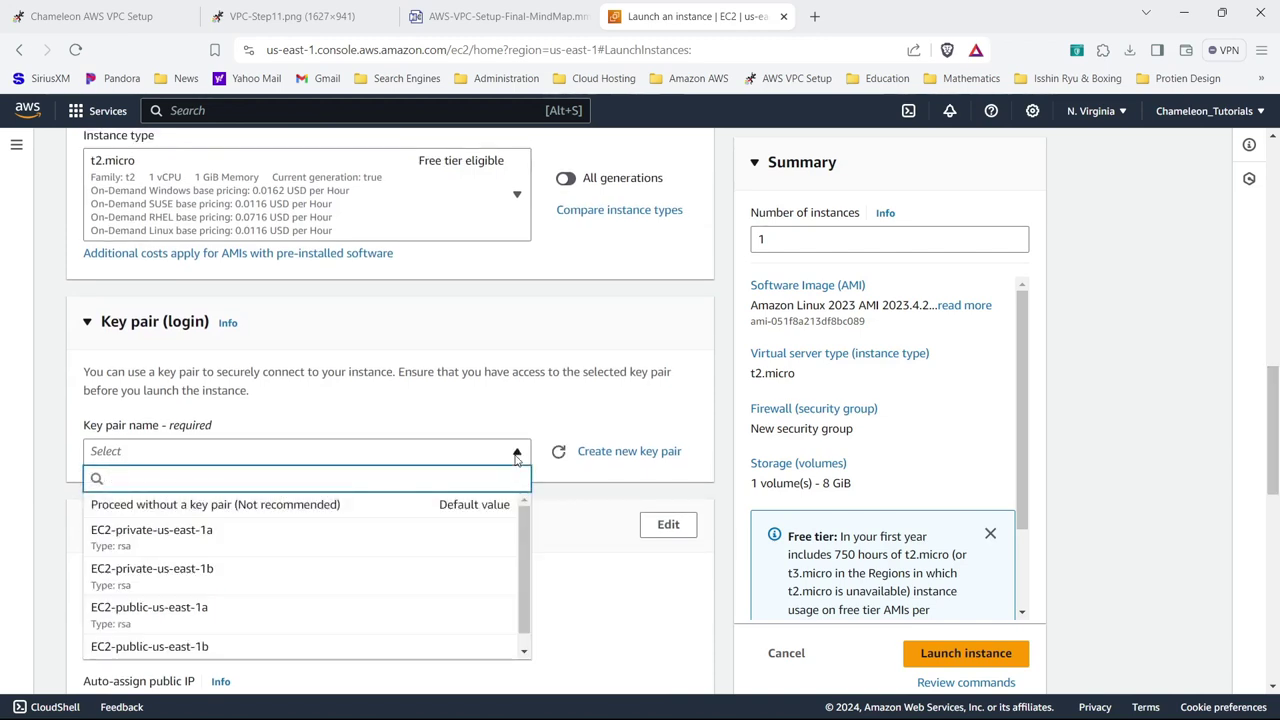
{"action": "left_click", "coordinate": [439, 617]}
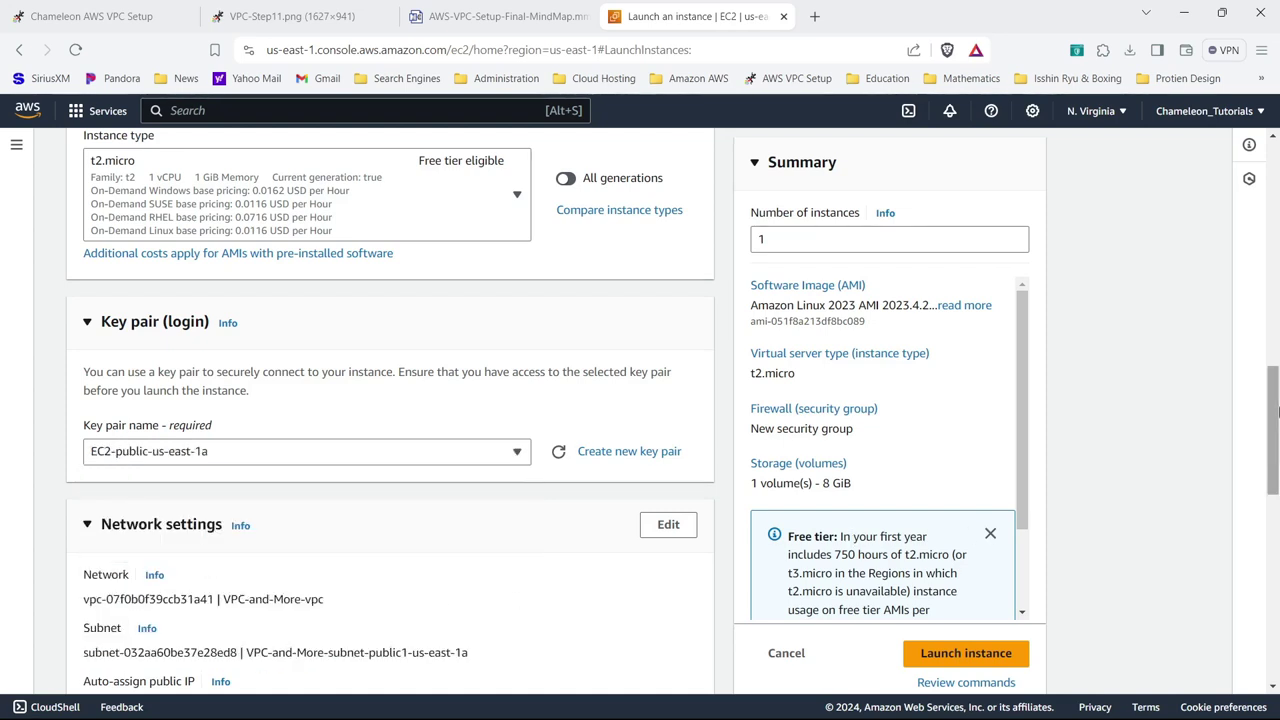
{"action": "left_click_drag", "start_coordinate": [1275, 415], "coordinate": [1275, 472]}
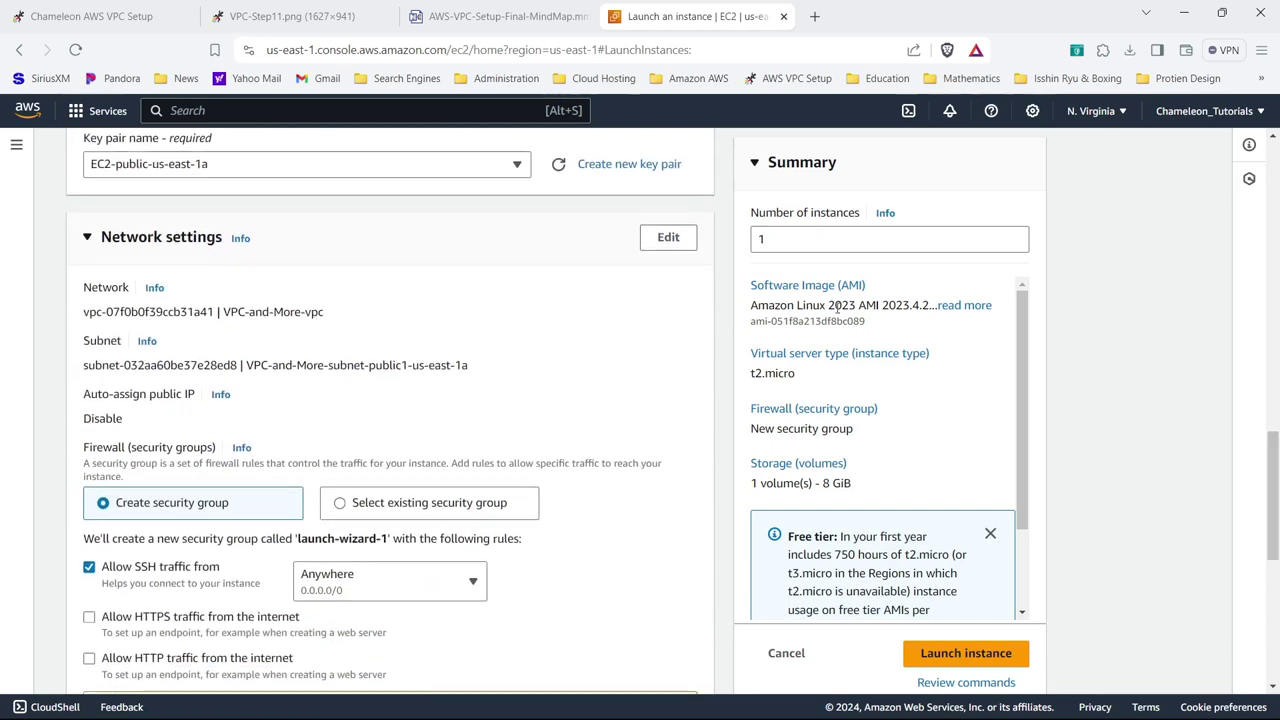
{"action": "left_click", "coordinate": [663, 240]}
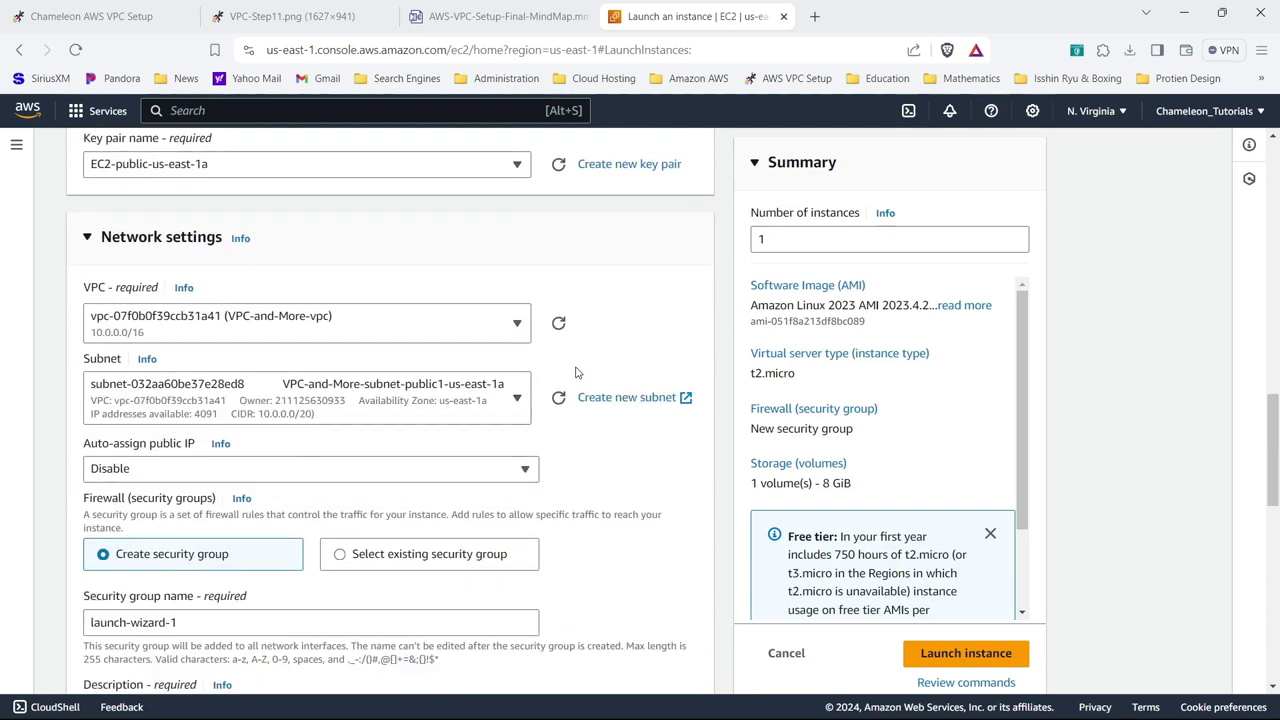
{"action": "left_click", "coordinate": [388, 330]}
{"action": "left_click", "coordinate": [347, 430]}
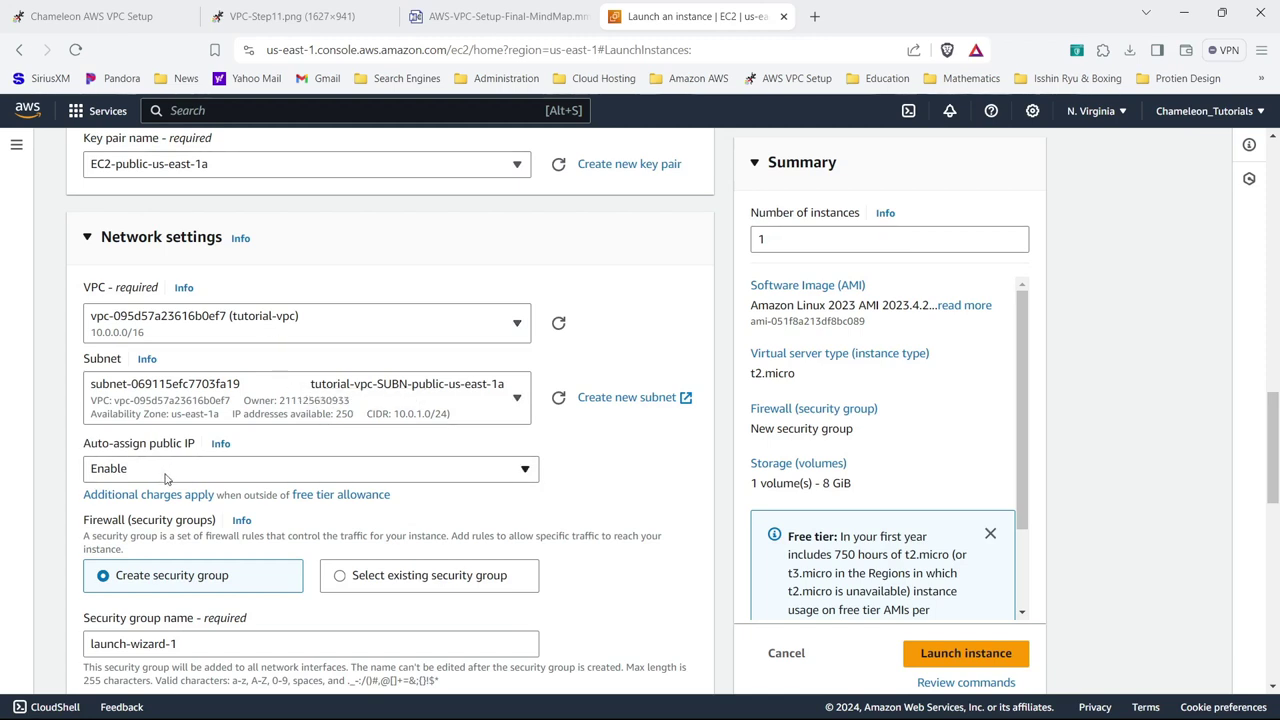
- Use the existing security group tutorial-vpc-SECG-SUBN-public-us-east-1a for the instance, keeping auto-assign public IP on Enable
{"action": "left_click", "coordinate": [489, 582]}
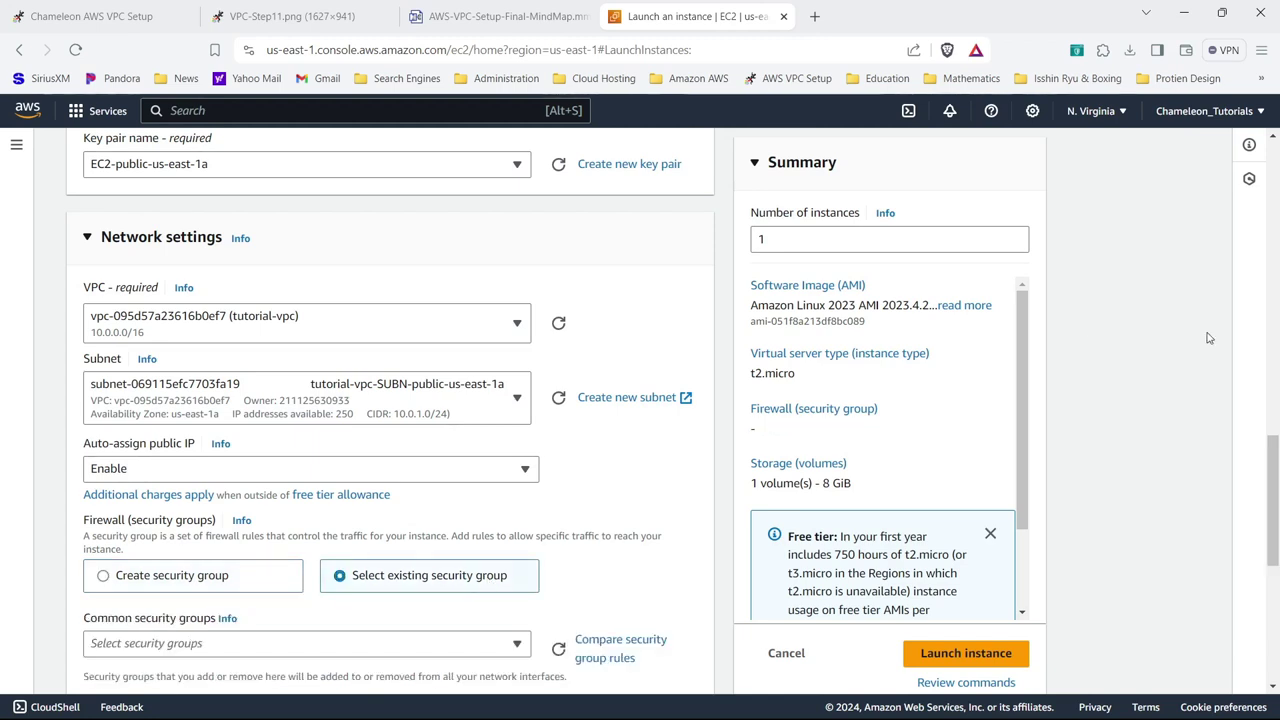
{"action": "scroll", "coordinate": [1276, 530], "scroll_direction": "down", "scroll_amount": 2}
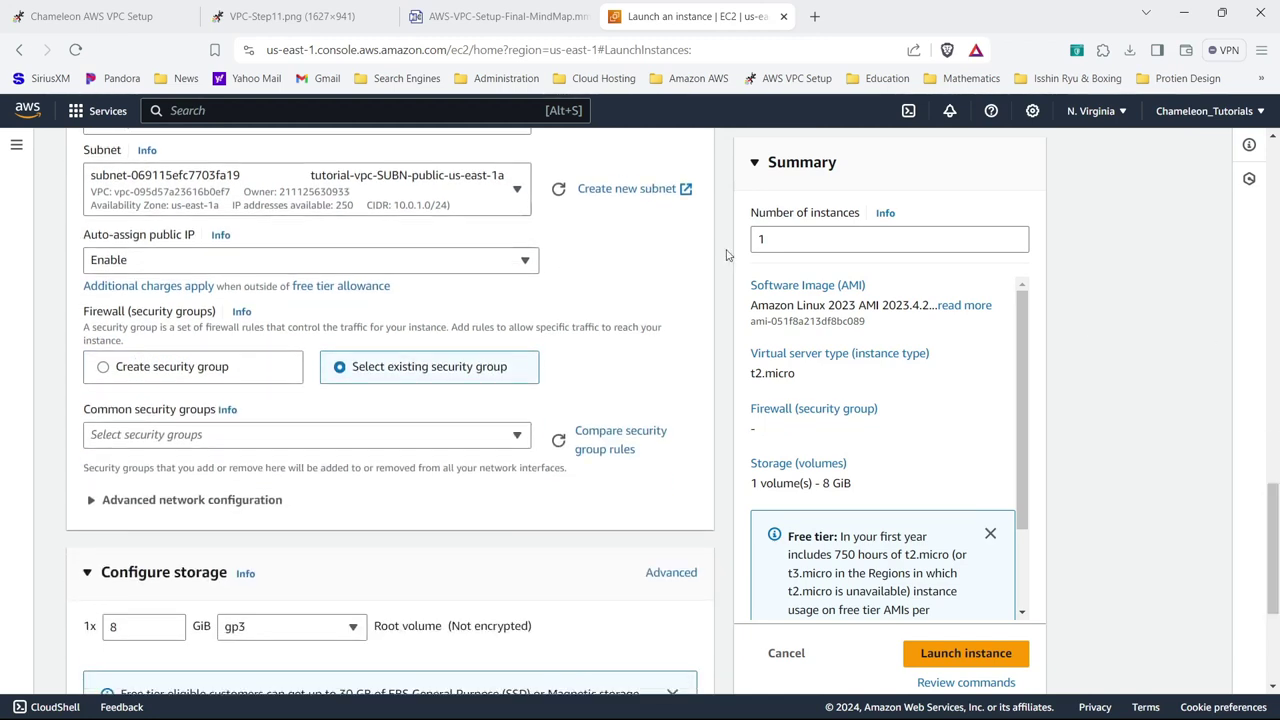
{"action": "left_click", "coordinate": [515, 262]}
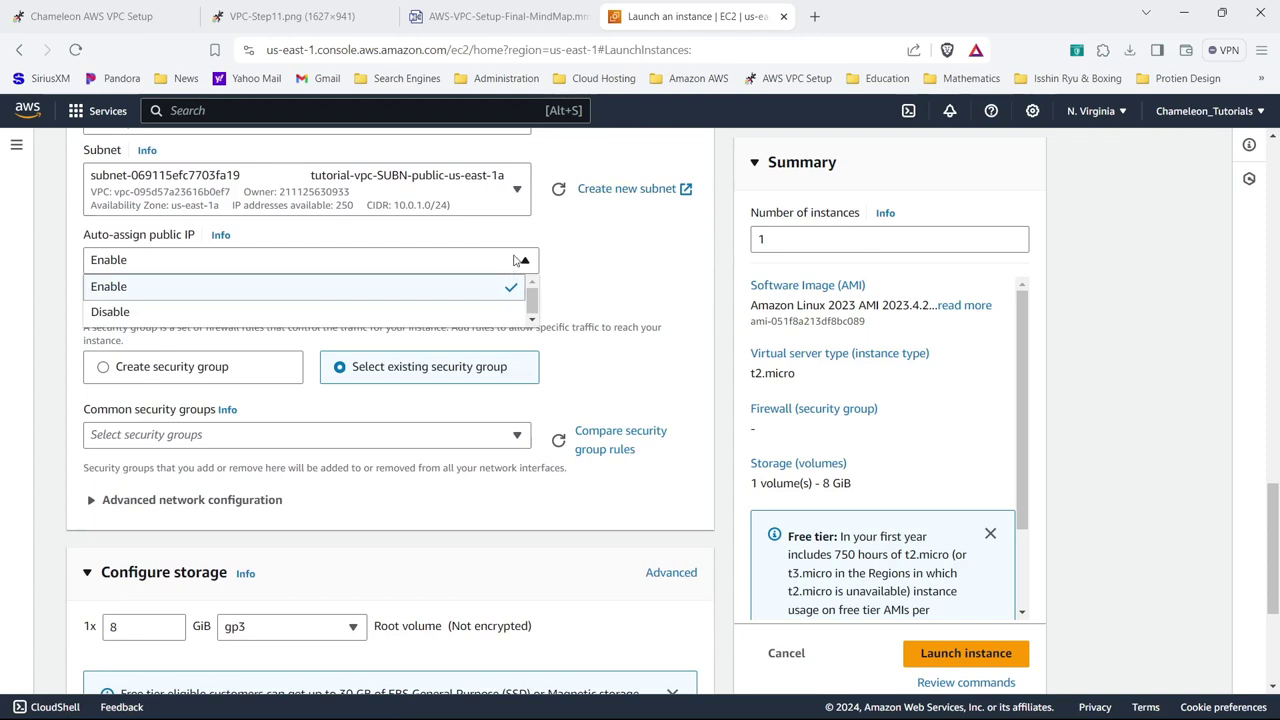
{"action": "left_click", "coordinate": [515, 261]}
{"action": "left_click", "coordinate": [402, 436]}
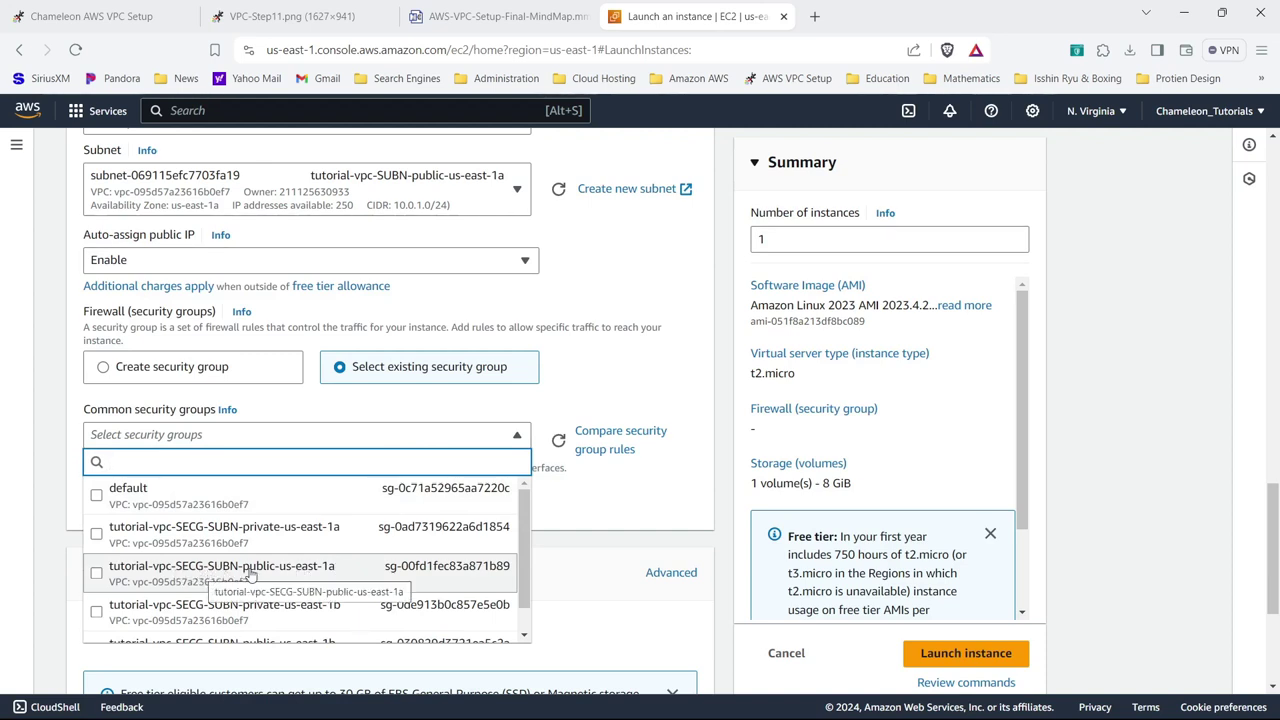
{"action": "left_click", "coordinate": [329, 579]}
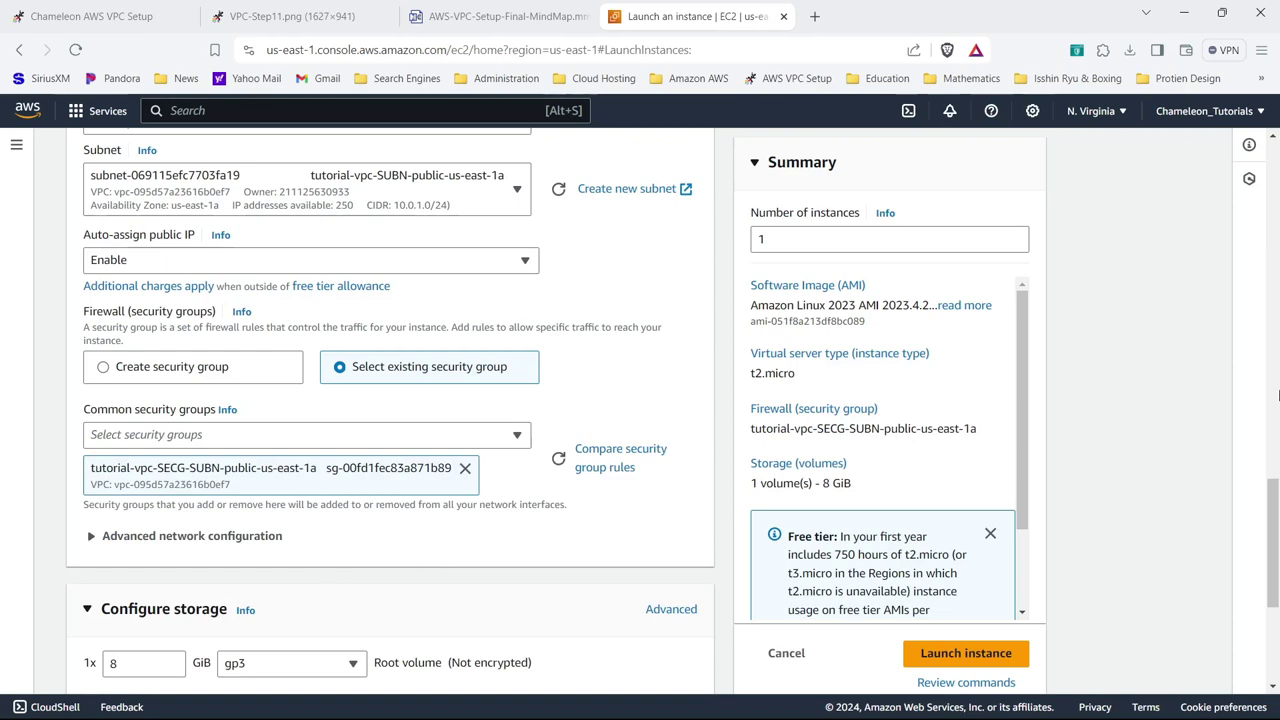
- Launch the configured public-us-east-1a instance with the default storage settings, then open and refresh the EC2 instance list
{"action": "left_click_drag", "start_coordinate": [1276, 537], "coordinate": [1276, 628]}
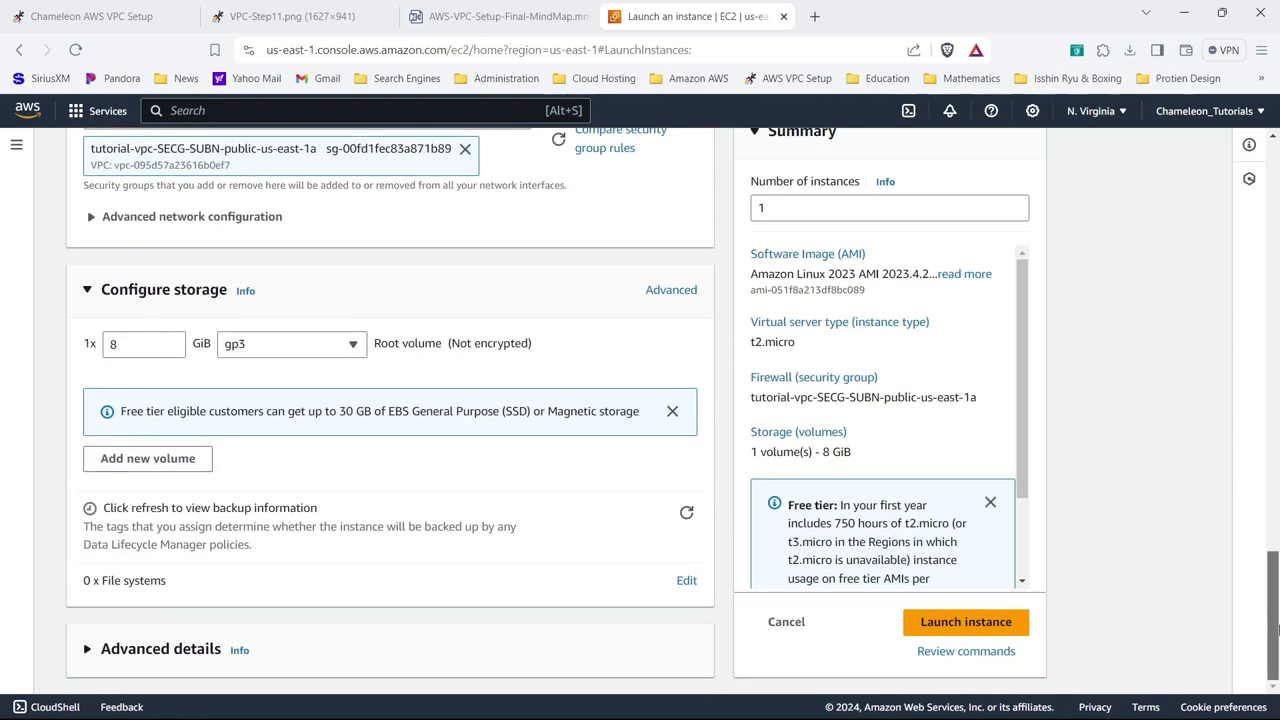
{"action": "left_click", "coordinate": [1008, 617]}
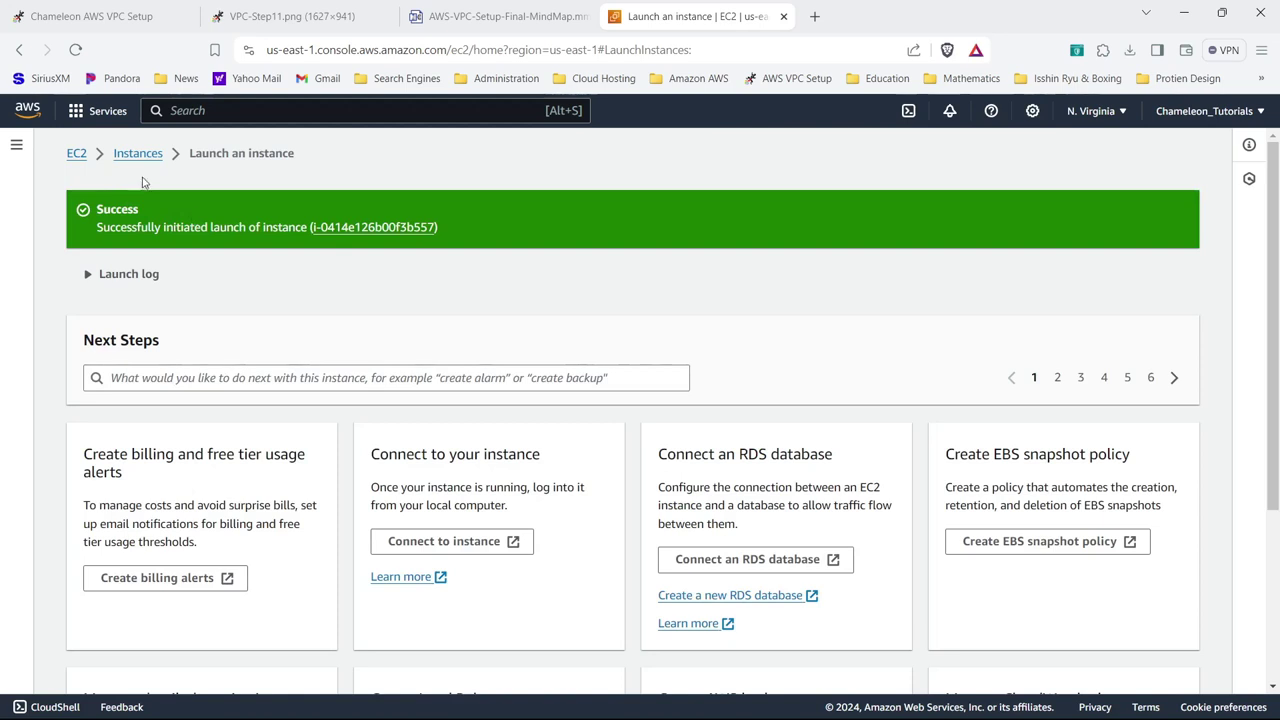
{"action": "left_click", "coordinate": [137, 155]}
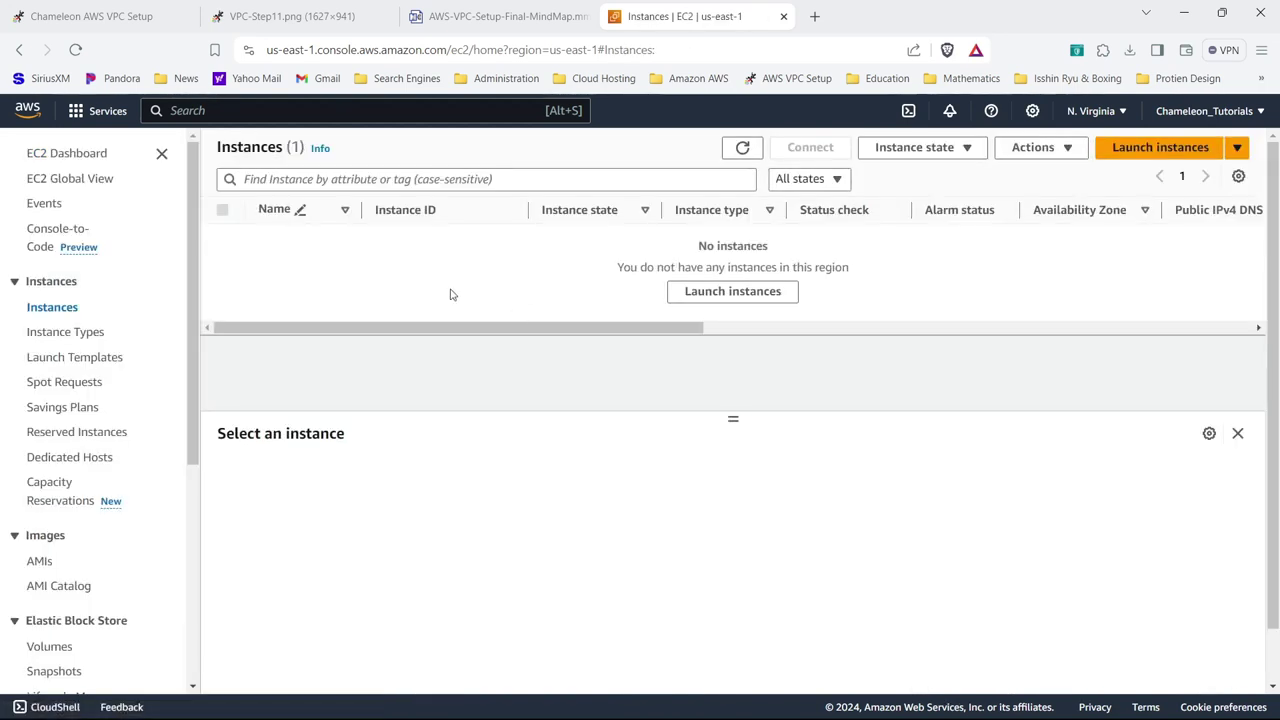
{"action": "left_click", "coordinate": [75, 49]}
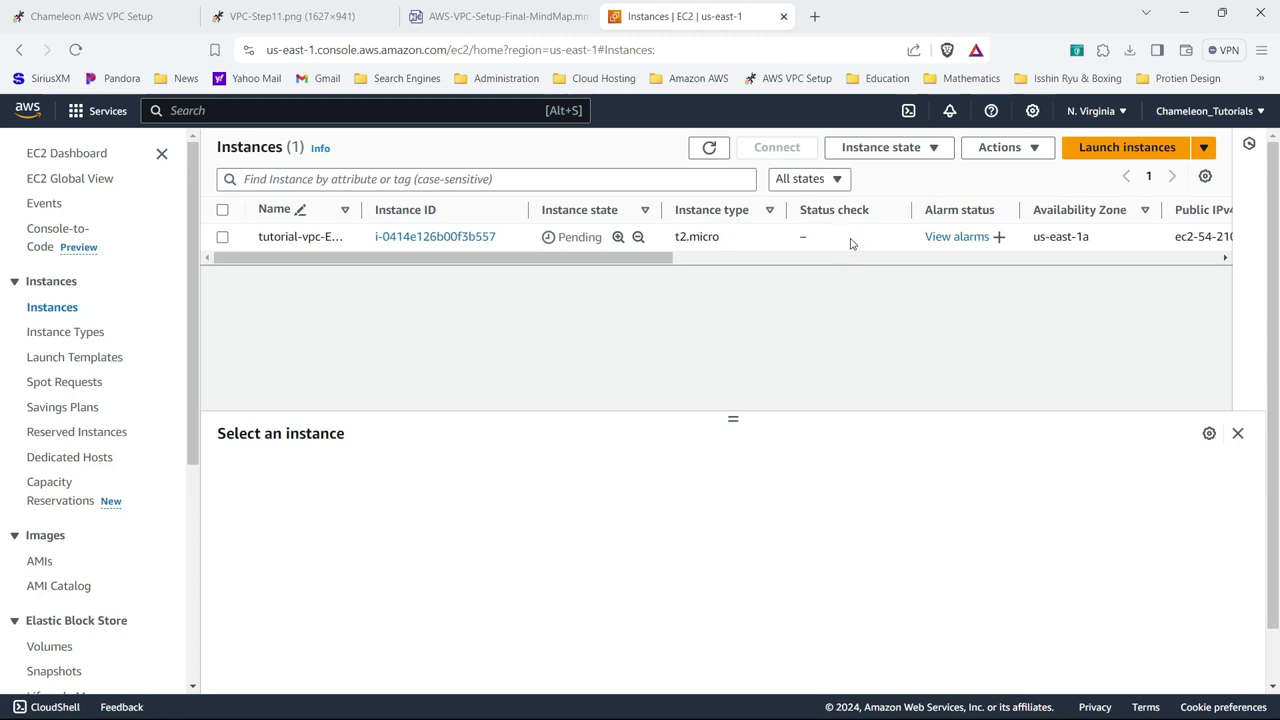
- Review the mind map's Create EC2 Instances and EC2 Instance Connect lab sections against the Step 11 VPC diagram
{"action": "left_click", "coordinate": [518, 17]}
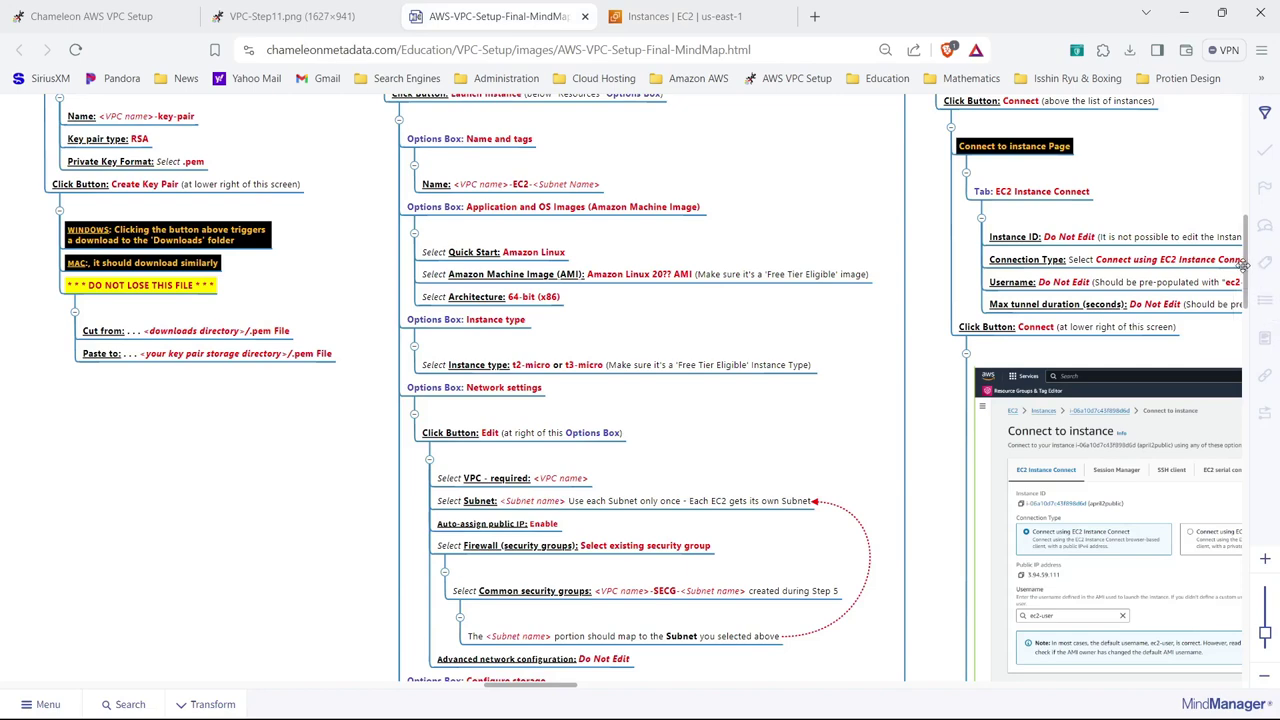
{"action": "left_click_drag", "start_coordinate": [1244, 265], "coordinate": [1244, 231]}
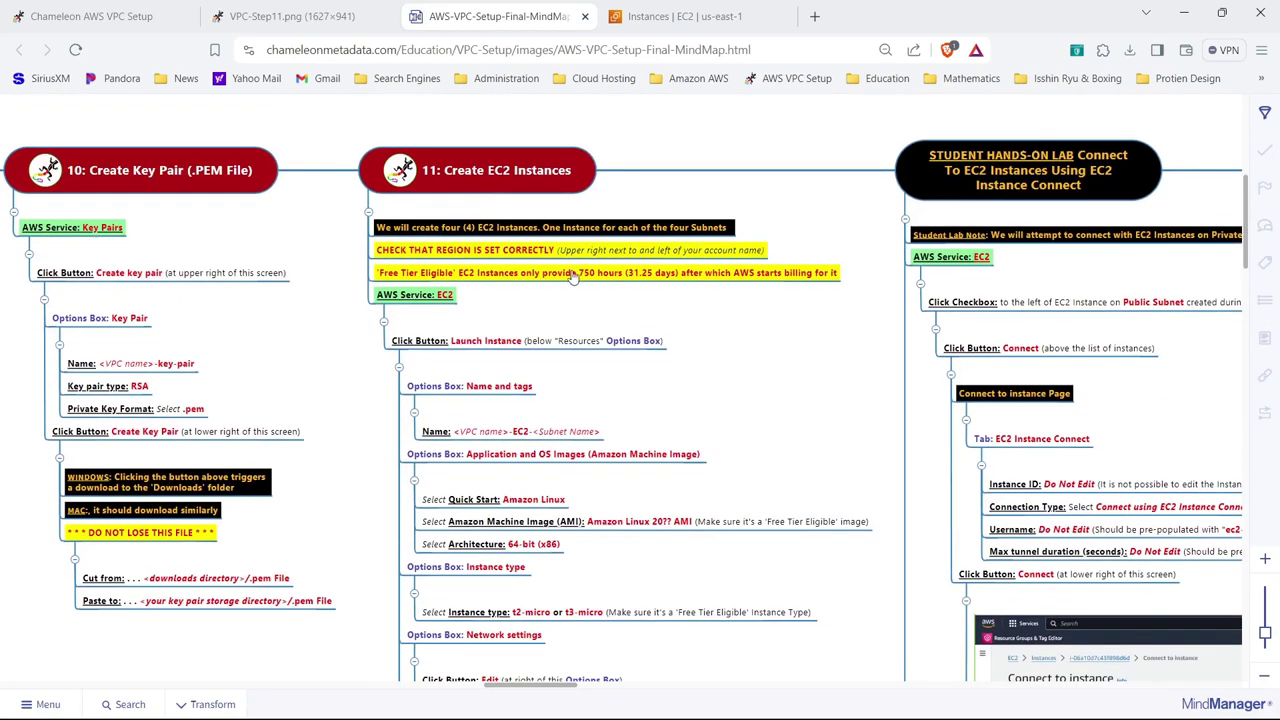
{"action": "left_click", "coordinate": [289, 22]}
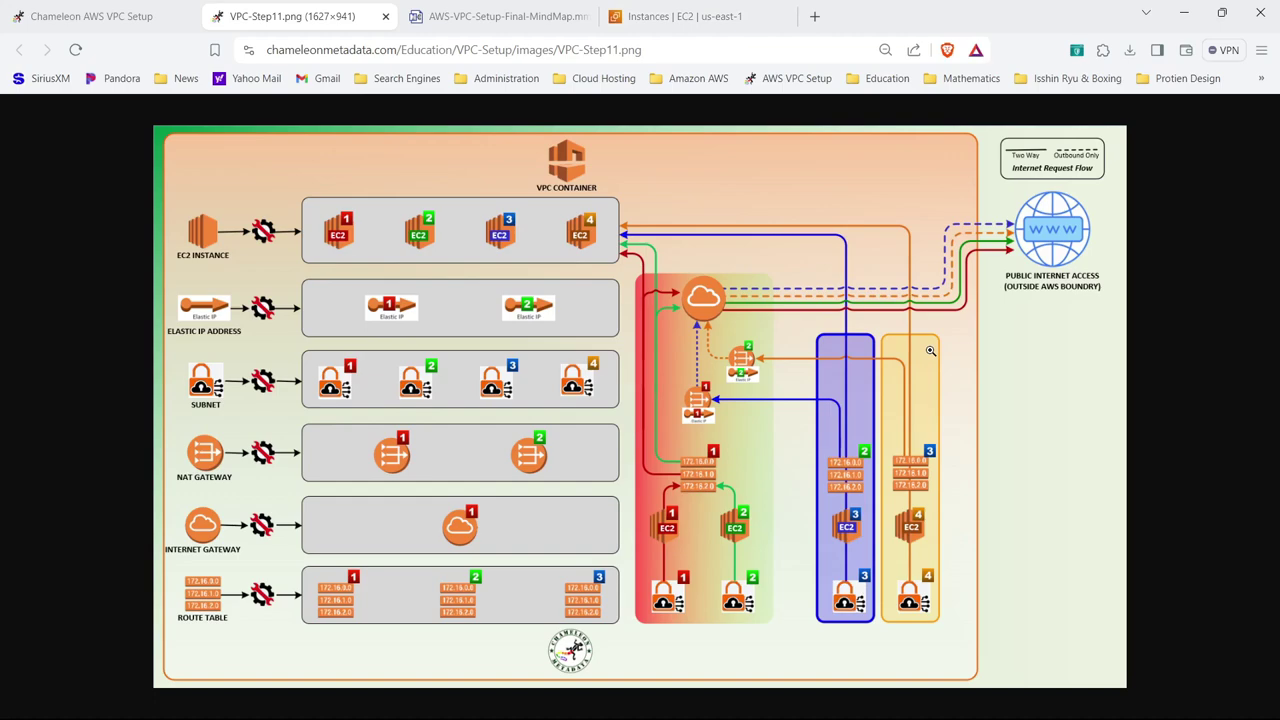
{"action": "left_click", "coordinate": [525, 18]}
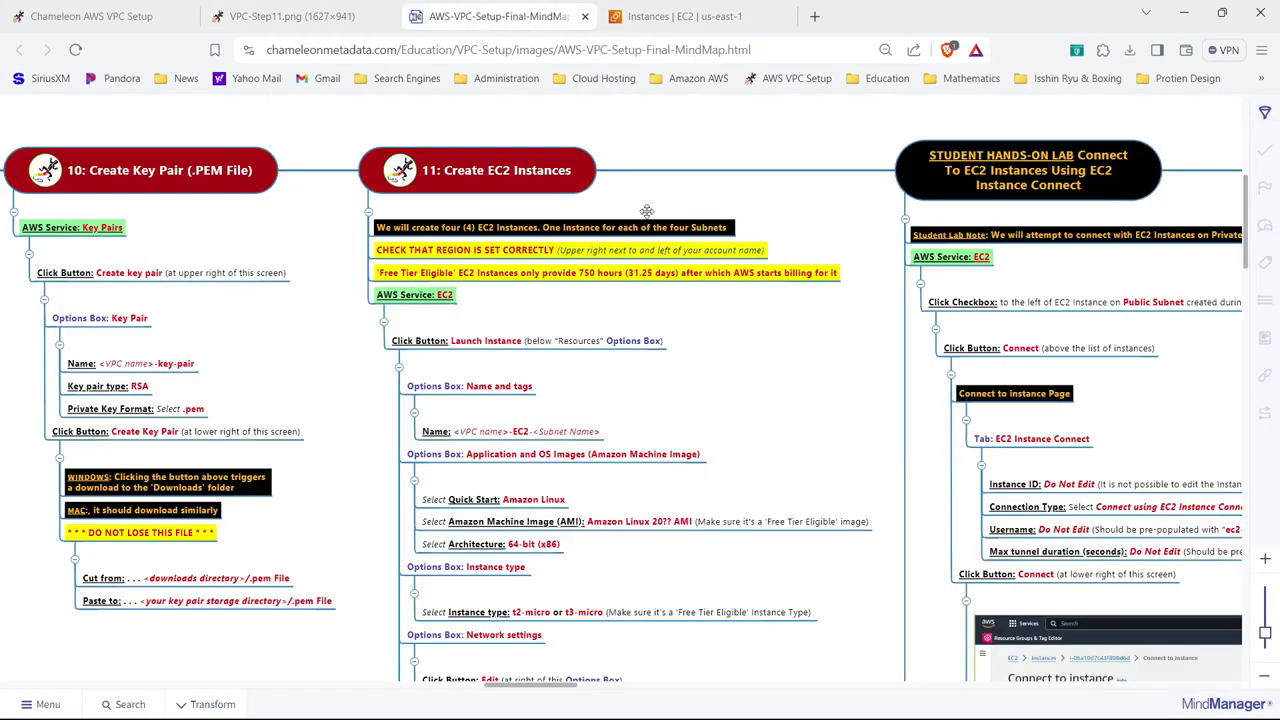
{"action": "left_click_drag", "start_coordinate": [731, 328], "coordinate": [374, 302]}
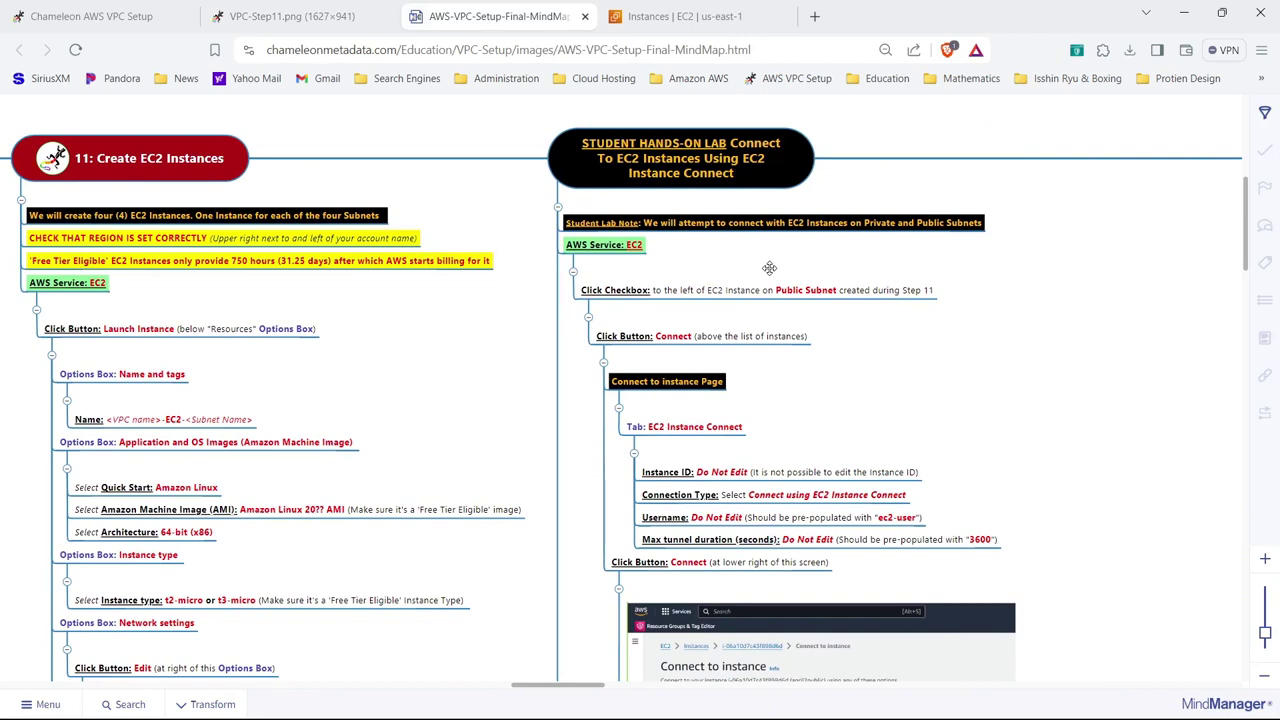
{"action": "left_click", "coordinate": [322, 17]}
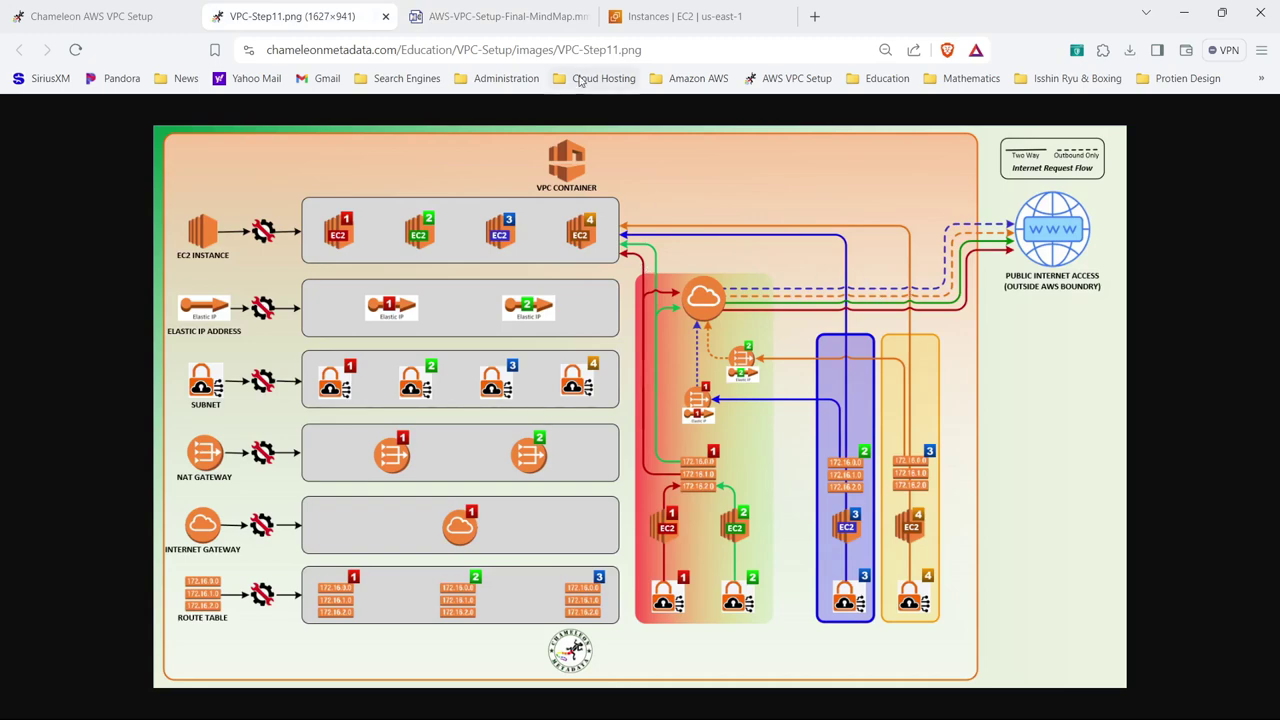
{"action": "left_click", "coordinate": [522, 16]}
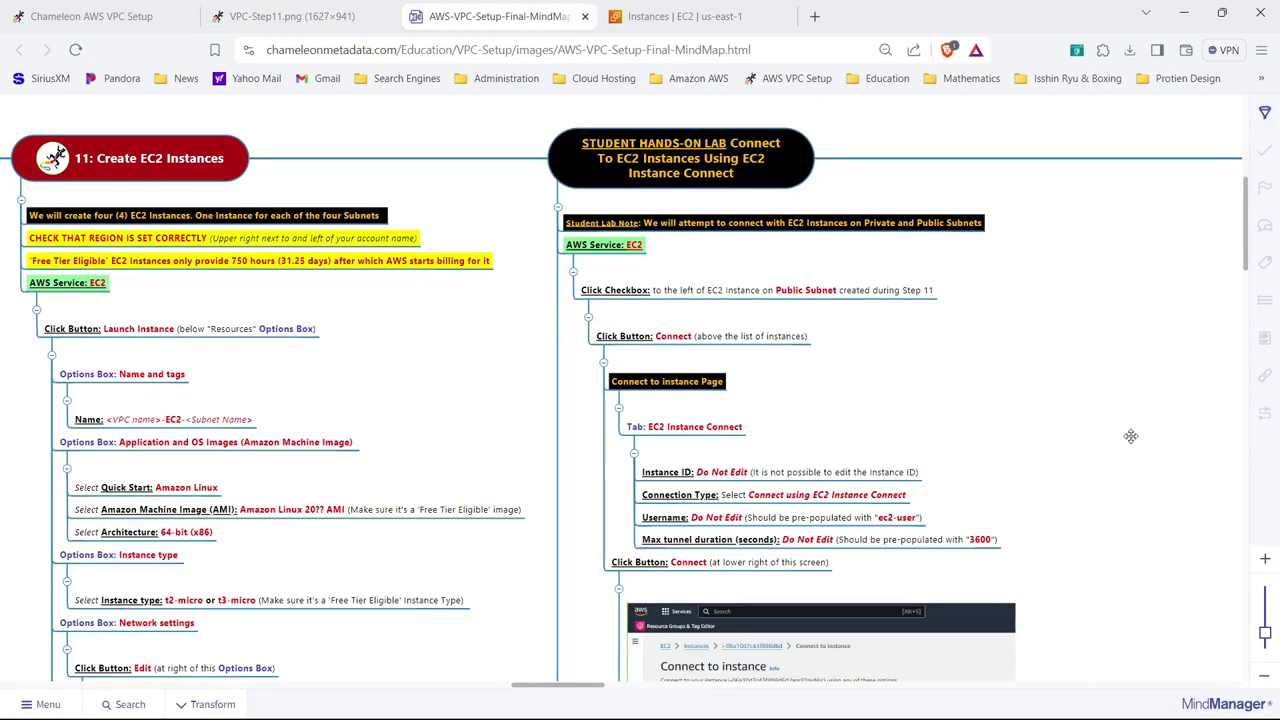
{"action": "left_click_drag", "start_coordinate": [1130, 436], "coordinate": [1098, 399]}
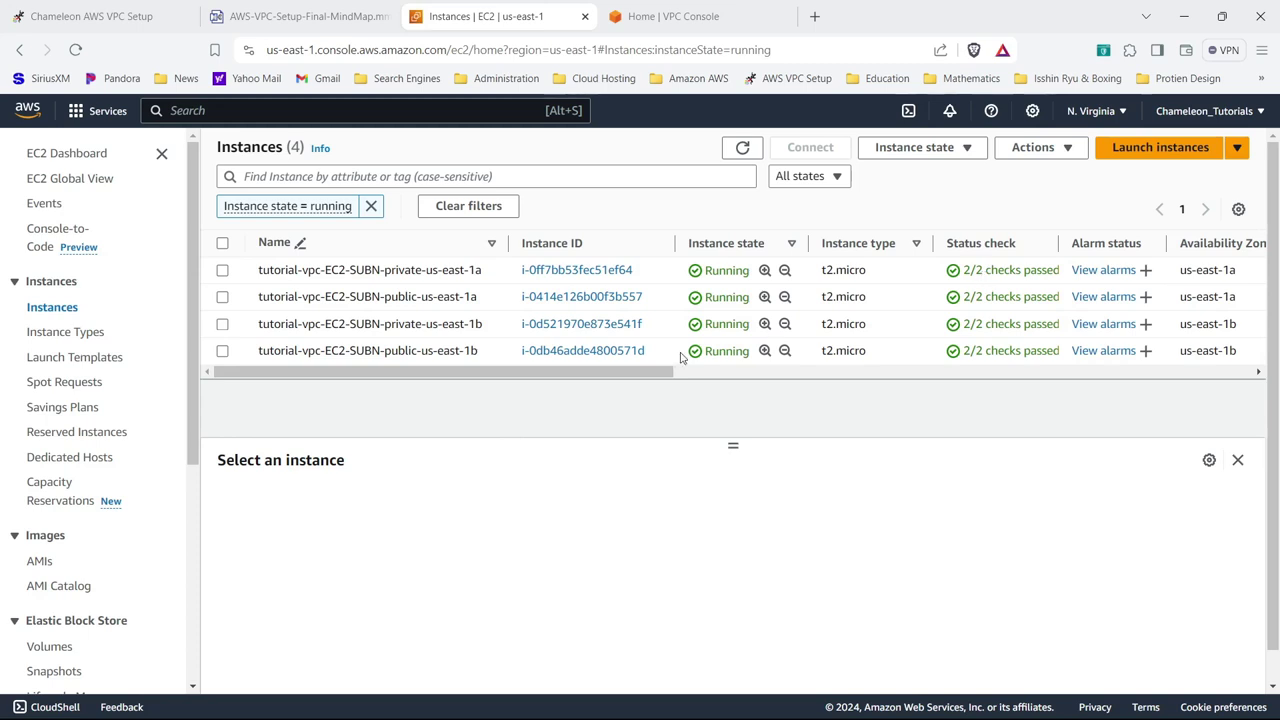
- Check the availability zones and public IPv4 columns of the running tutorial-vpc instances
{"action": "left_click_drag", "start_coordinate": [652, 375], "coordinate": [941, 363]}
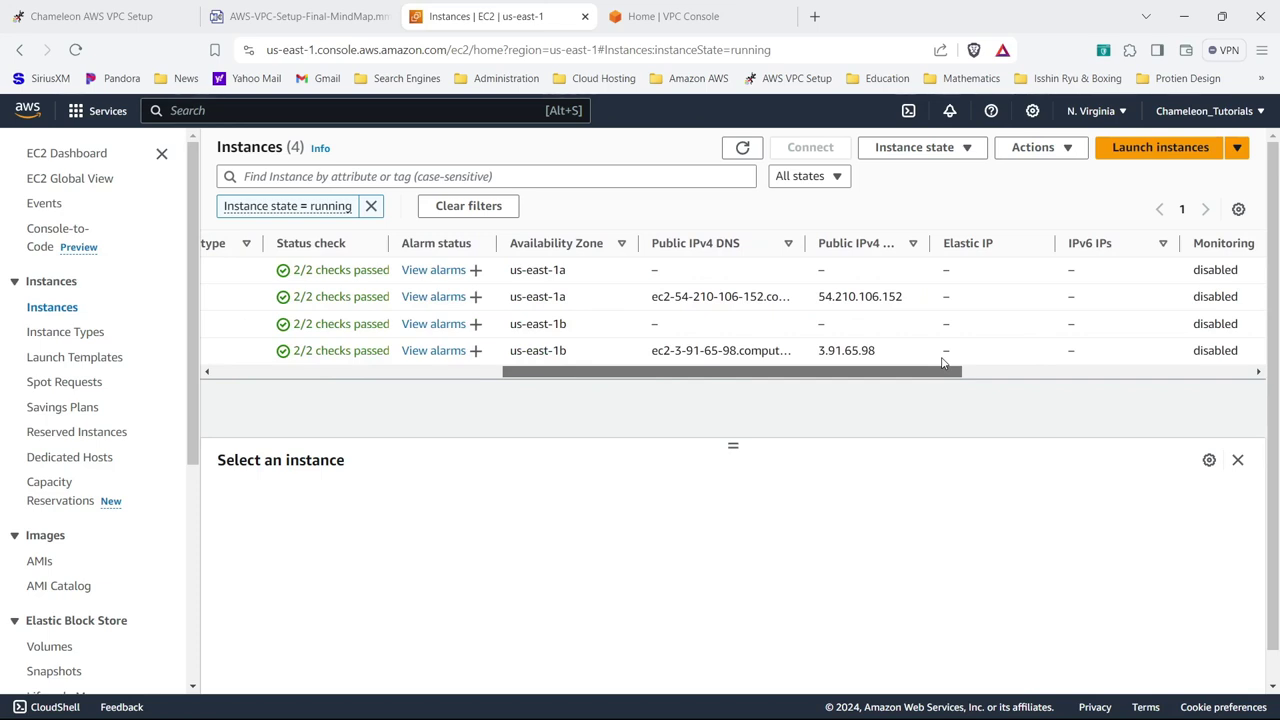
{"action": "left_click_drag", "start_coordinate": [942, 362], "coordinate": [611, 375]}
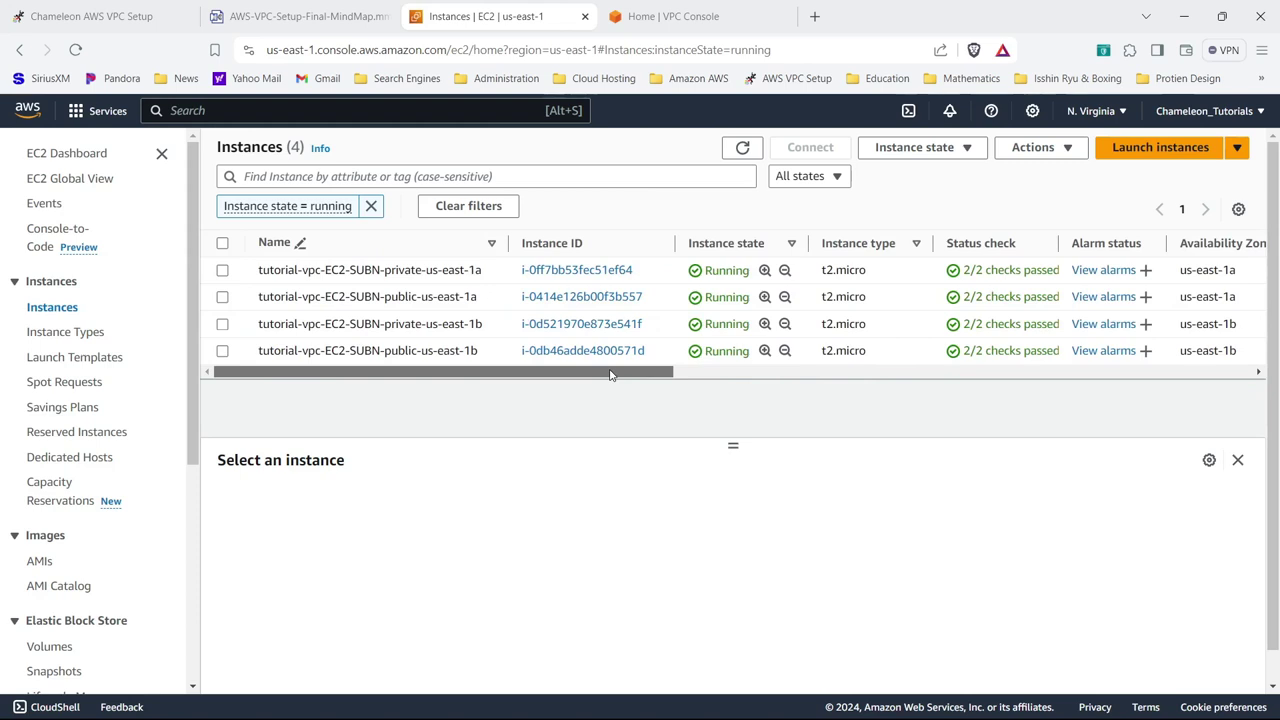
- Open the details of VPC-and-More-vpc from the VPC console and examine its resource map
{"action": "left_click", "coordinate": [676, 16]}
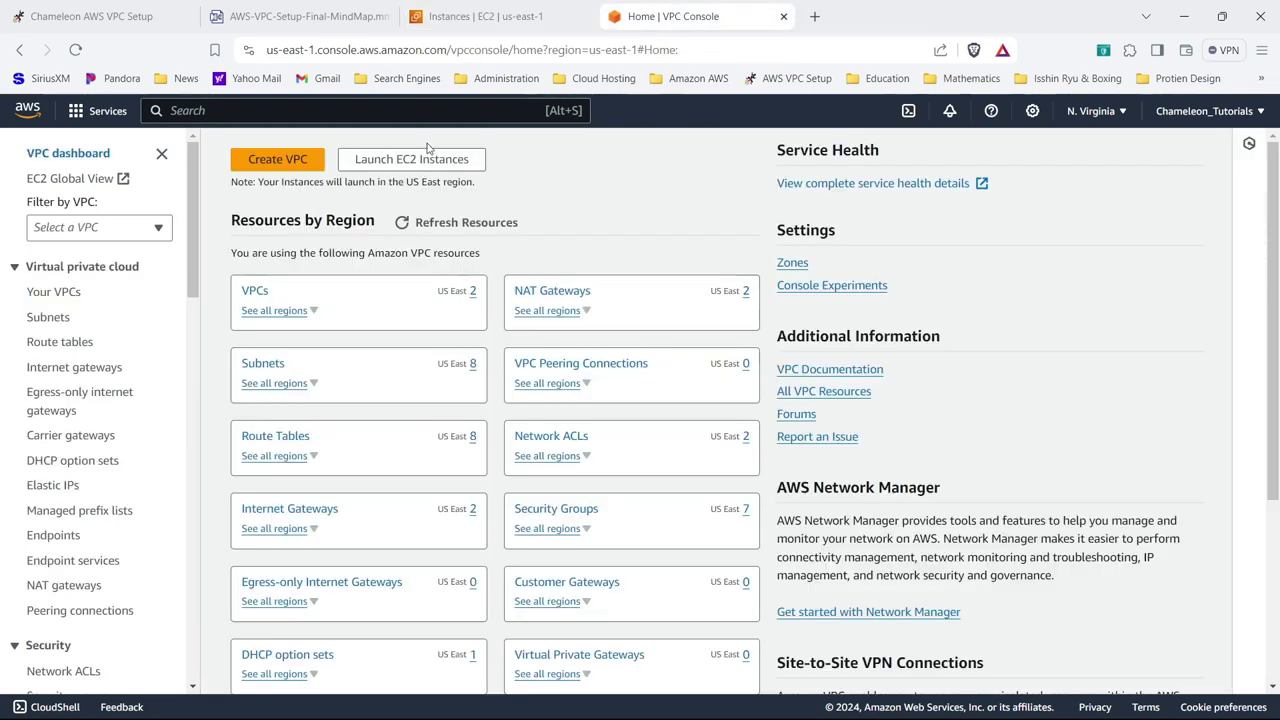
{"action": "left_click", "coordinate": [473, 291]}
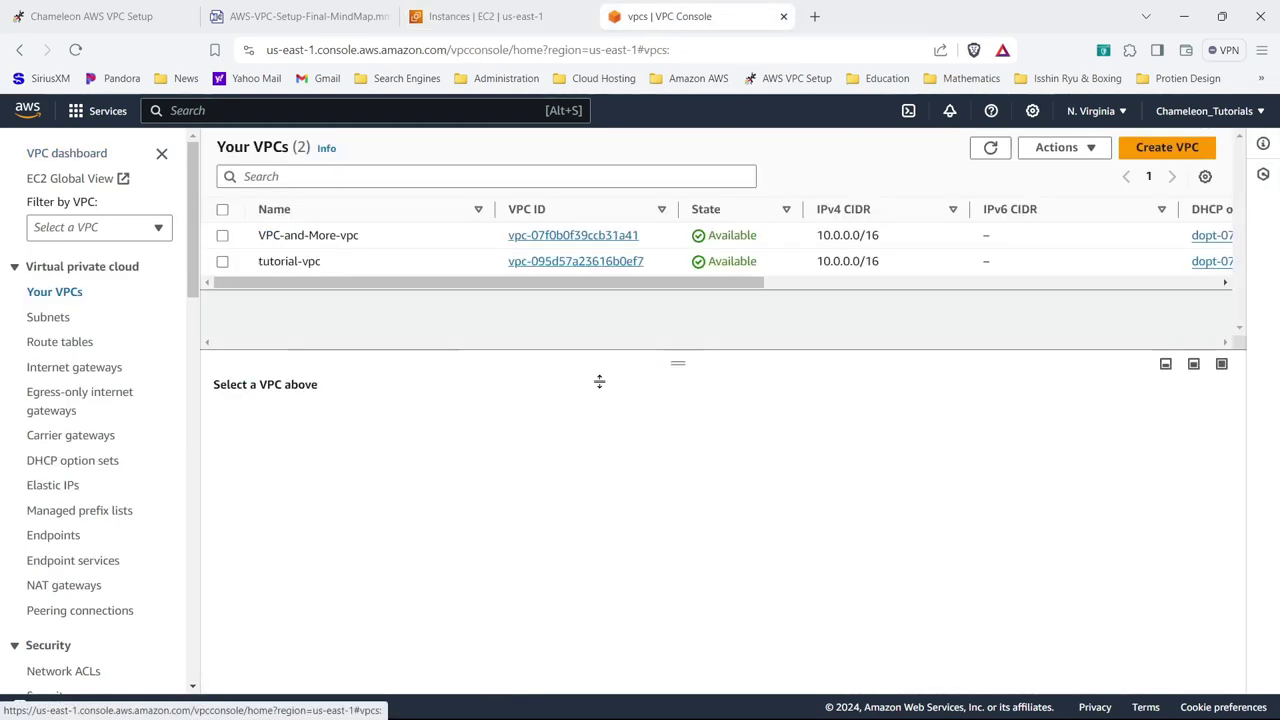
{"action": "left_click", "coordinate": [547, 237]}
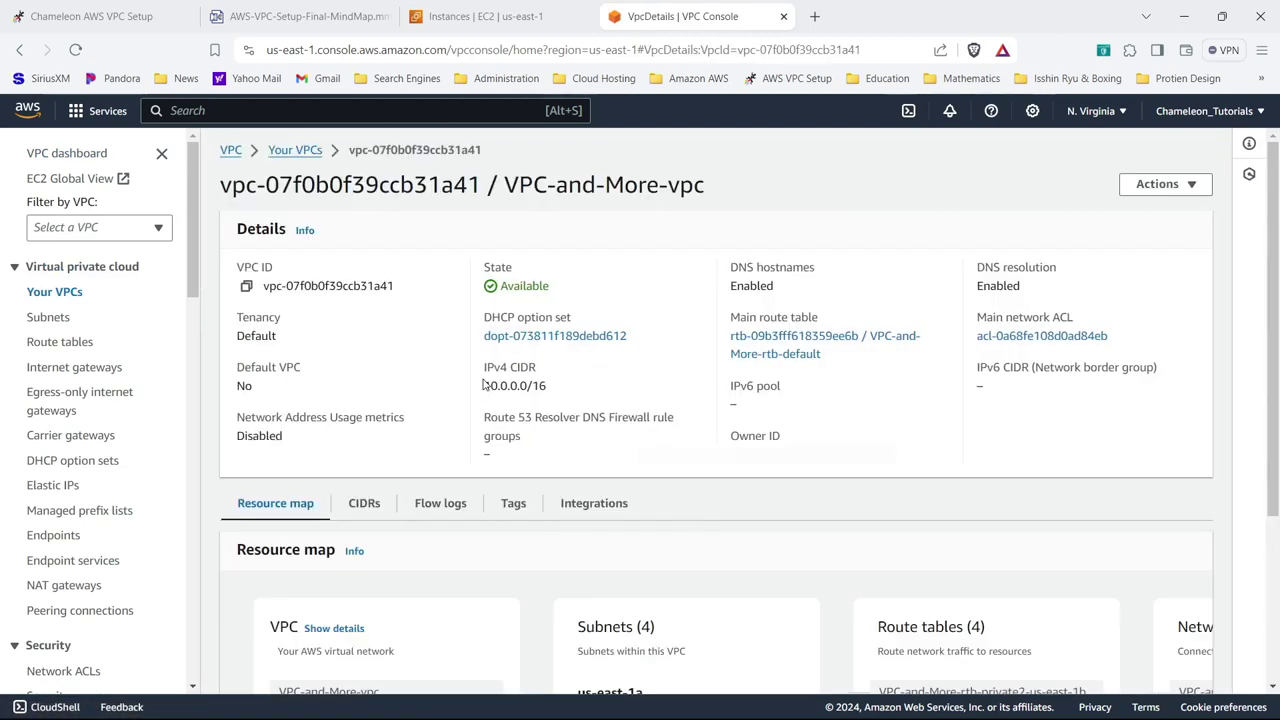
{"action": "left_click", "coordinate": [1274, 628]}
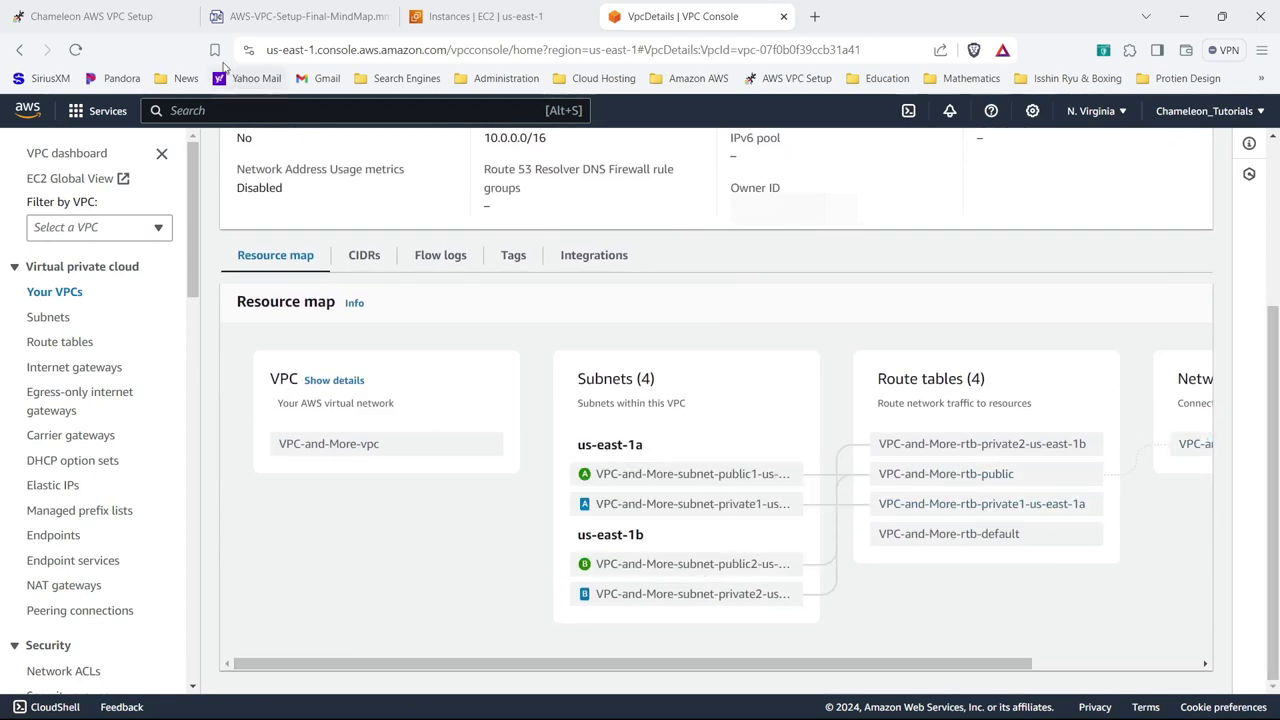
- Open the VPC Setup Part 1 (Step 9) diagram from the tutorial site and study its NAT gateways and route tables
{"action": "left_click", "coordinate": [158, 17]}
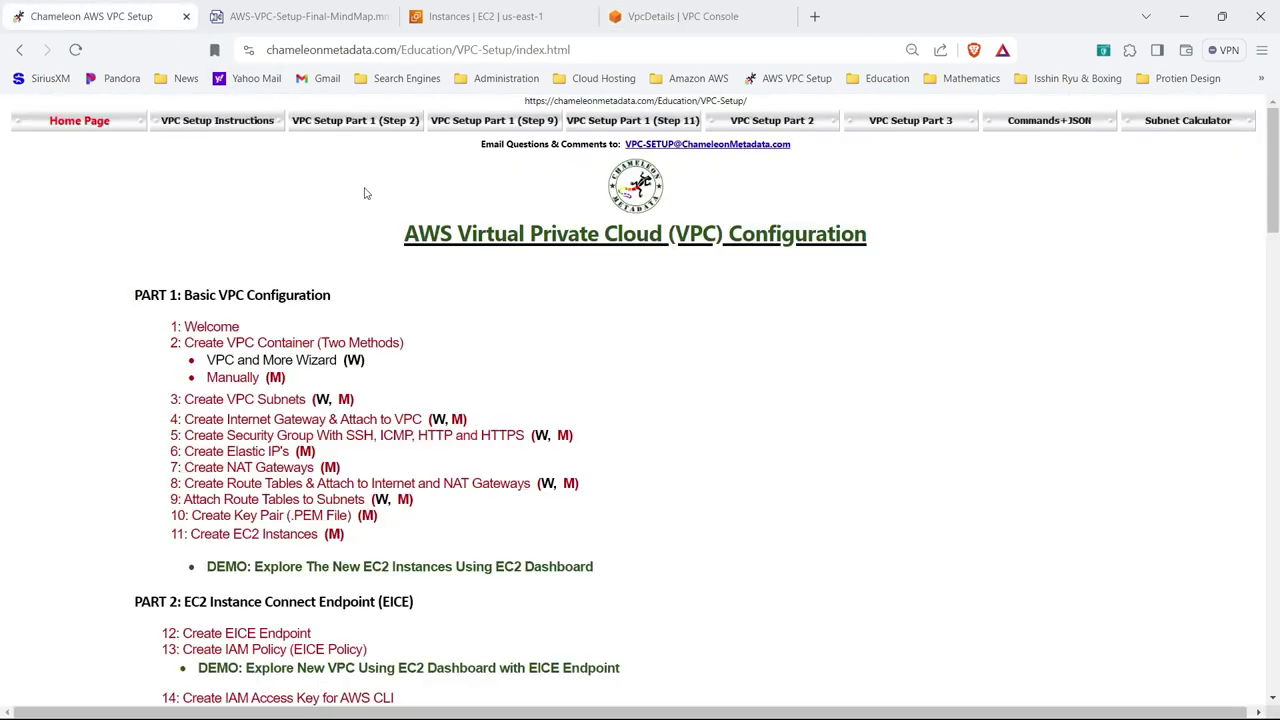
{"action": "left_click", "coordinate": [494, 121]}
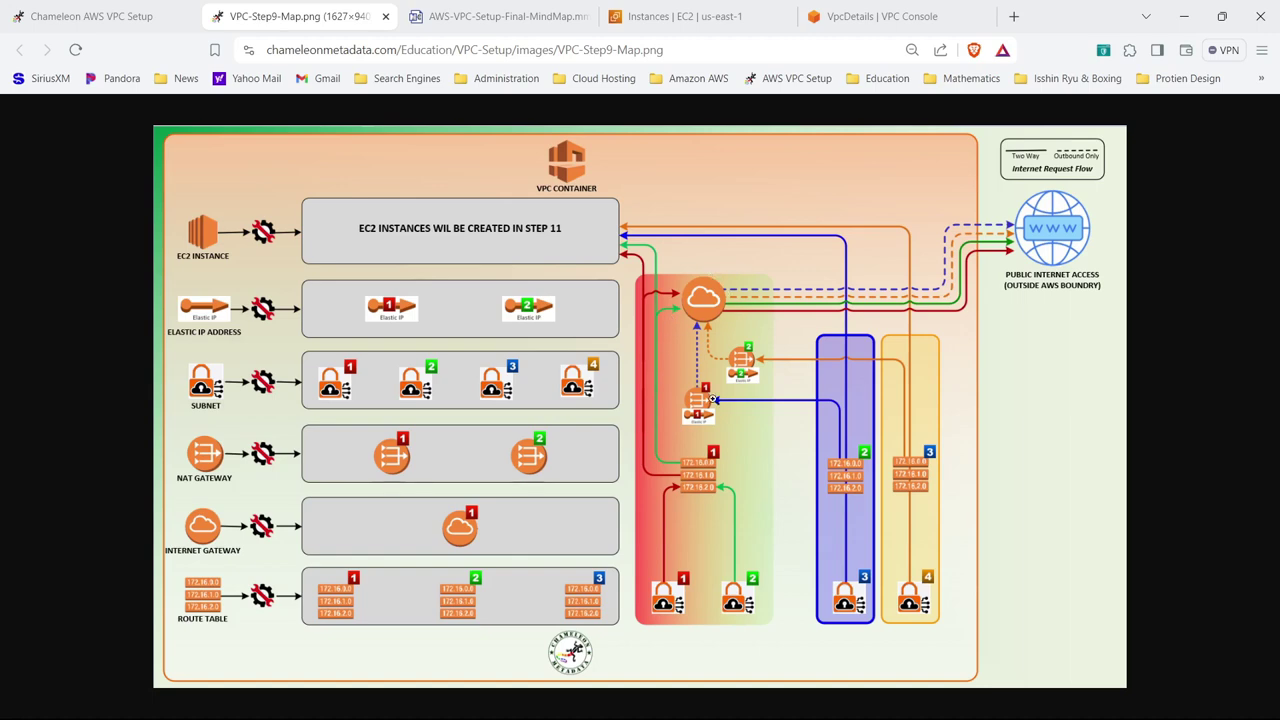
{"action": "left_click", "coordinate": [116, 20]}
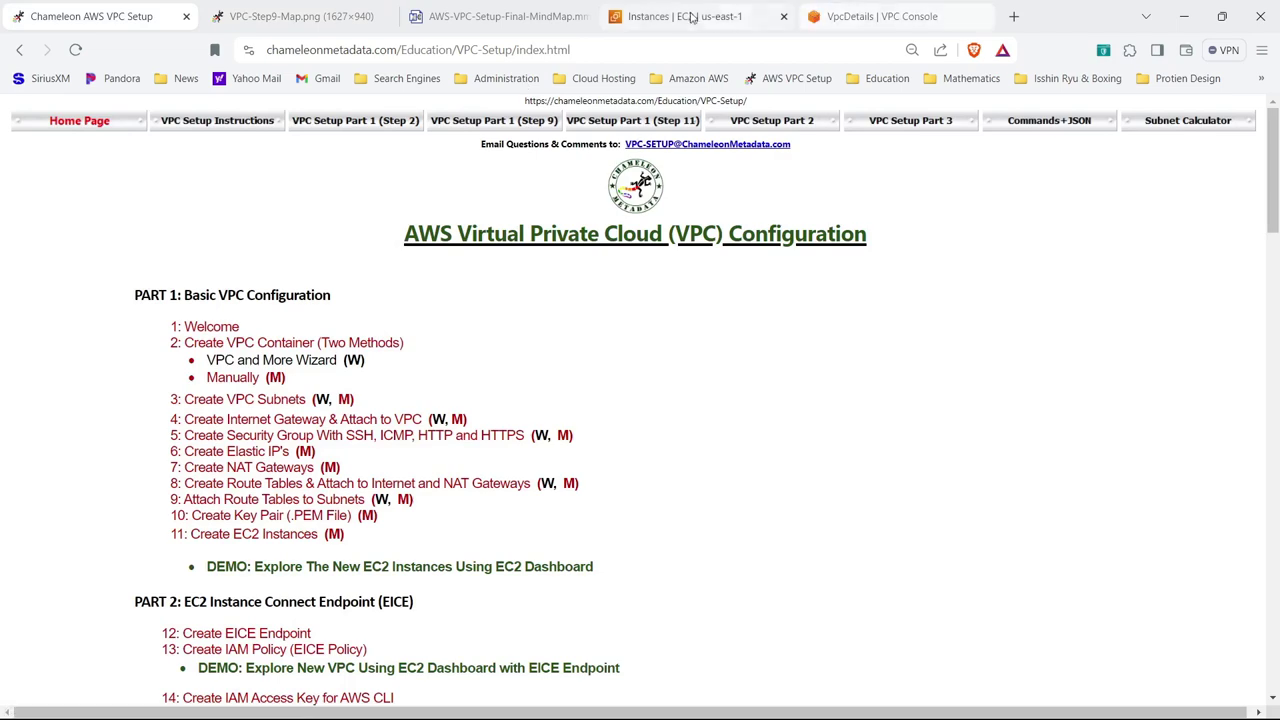
- Recheck the subnets and route tables in VPC-and-More-vpc's resource map, then return to the list of VPCs
{"action": "left_click", "coordinate": [700, 16]}
{"action": "left_click", "coordinate": [930, 12]}
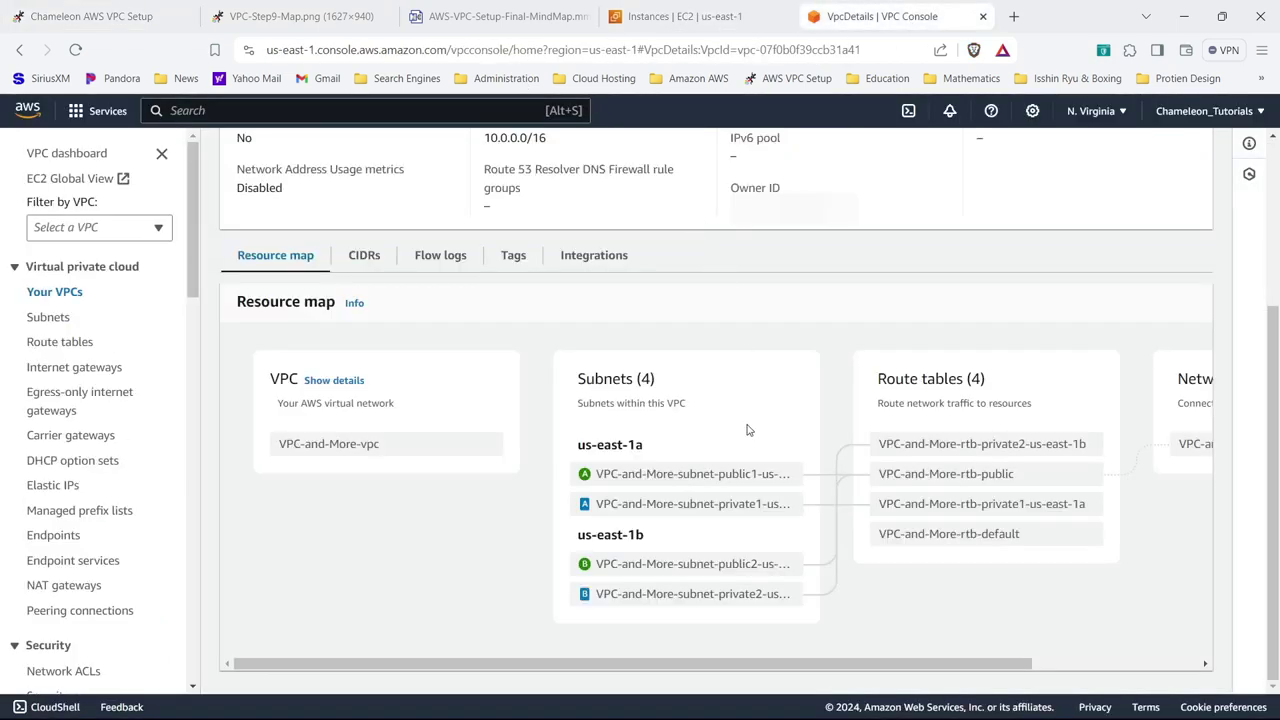
{"action": "left_click_drag", "start_coordinate": [916, 668], "coordinate": [871, 665]}
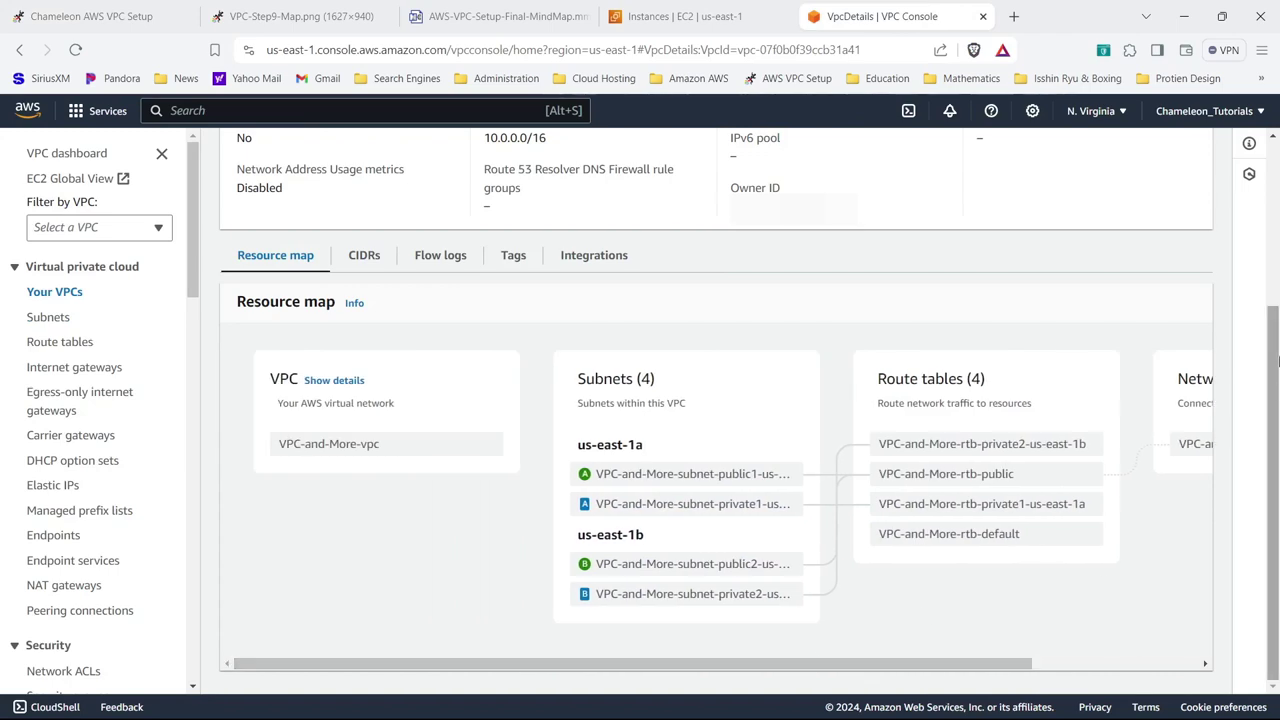
{"action": "scroll", "coordinate": [1272, 450], "scroll_direction": "up", "scroll_amount": 3}
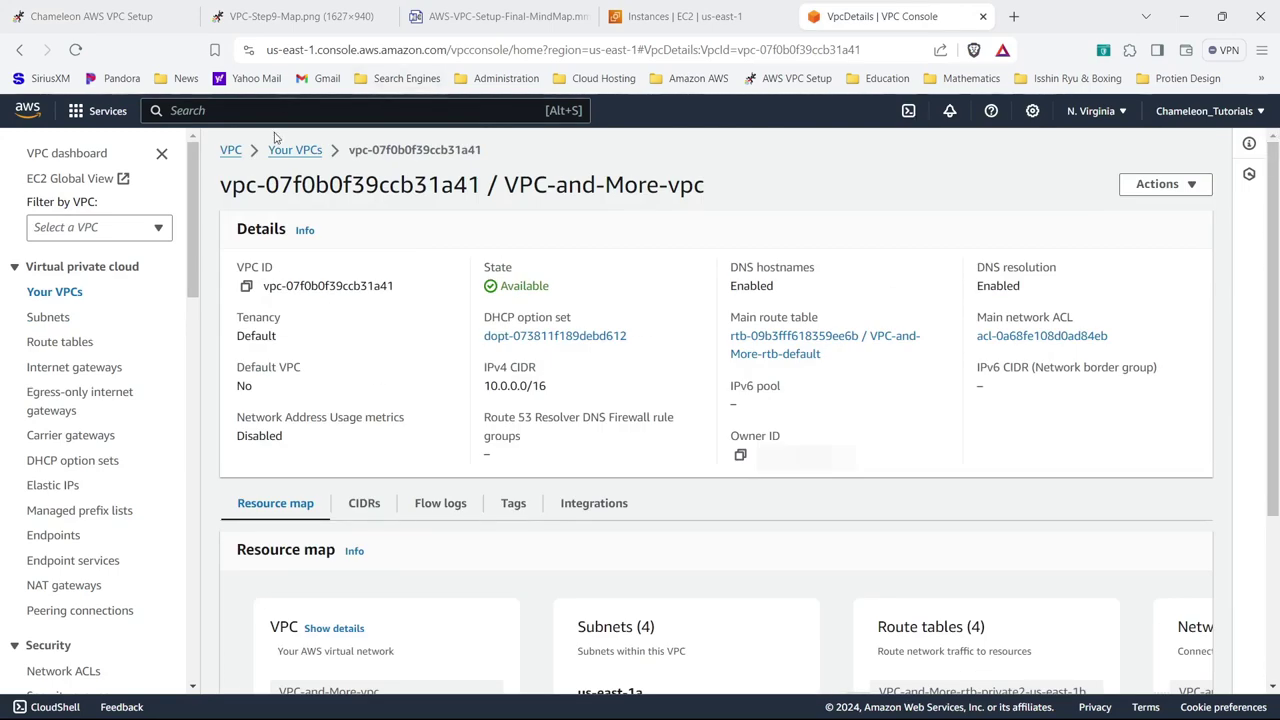
{"action": "left_click", "coordinate": [295, 150]}
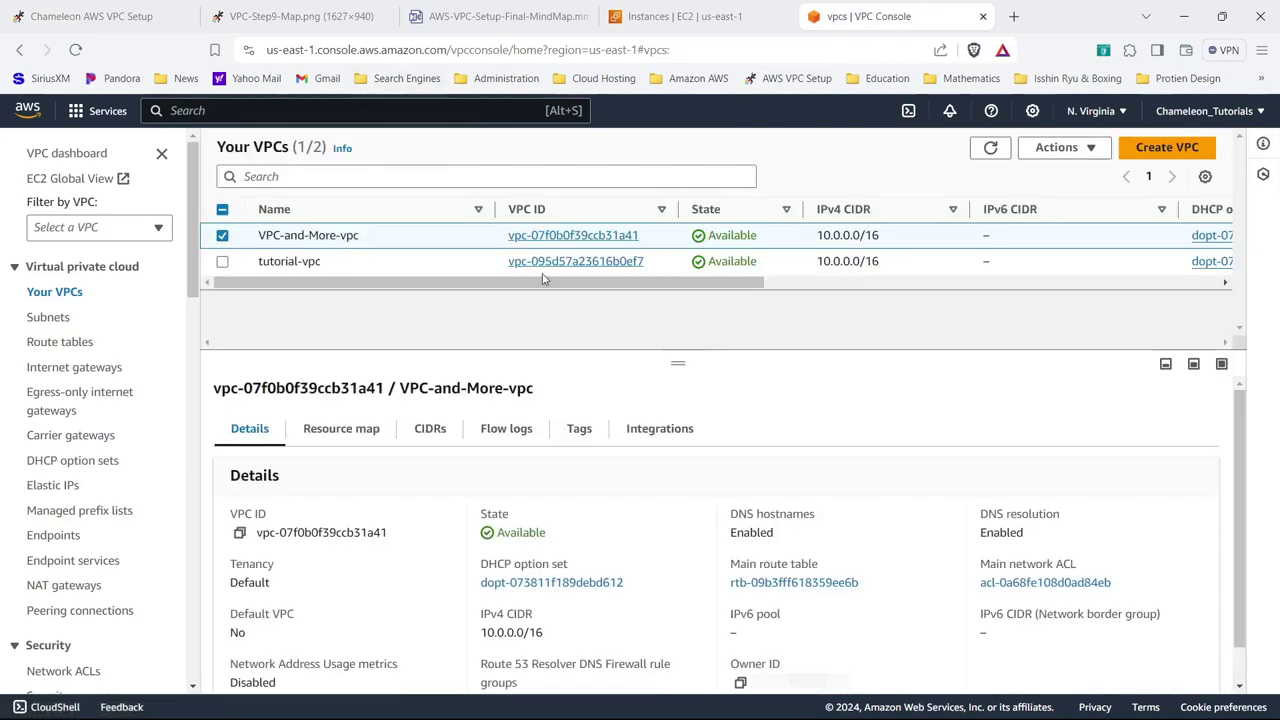
- Open the details of tutorial-vpc and examine the subnets, route tables and network connections in its resource map
{"action": "left_click", "coordinate": [543, 262]}
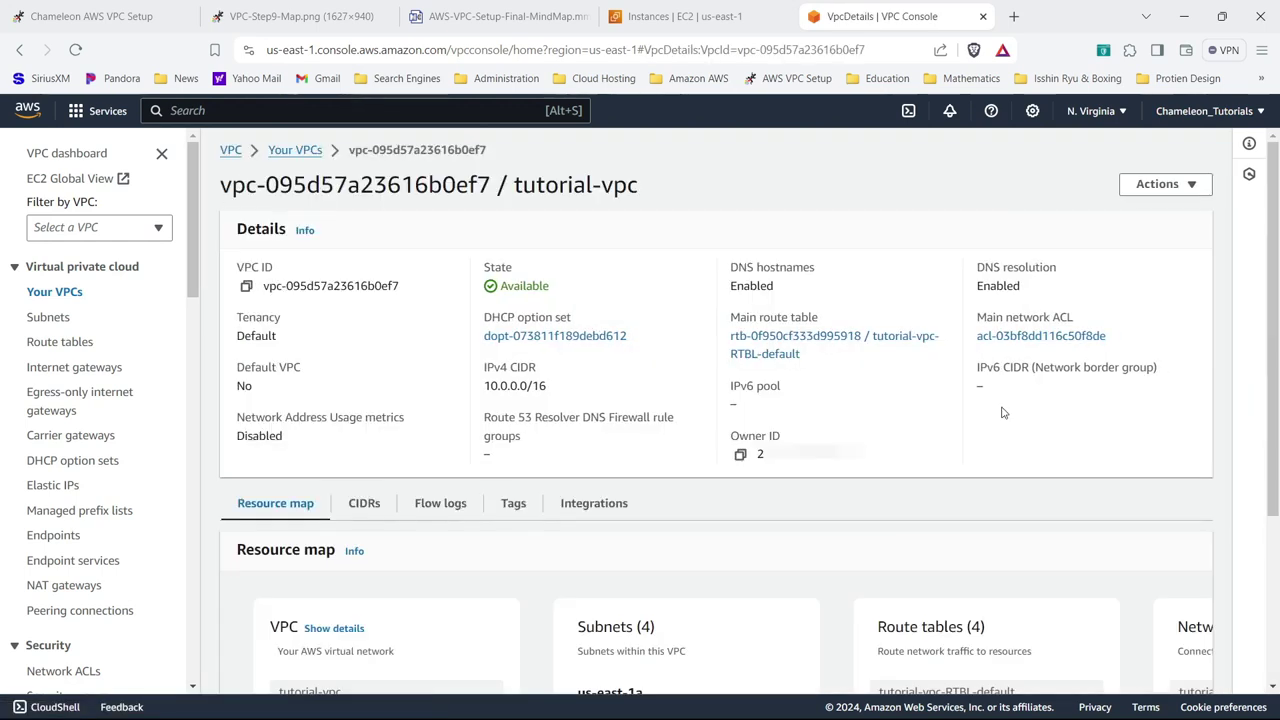
{"action": "left_click_drag", "start_coordinate": [1274, 332], "coordinate": [1277, 510]}
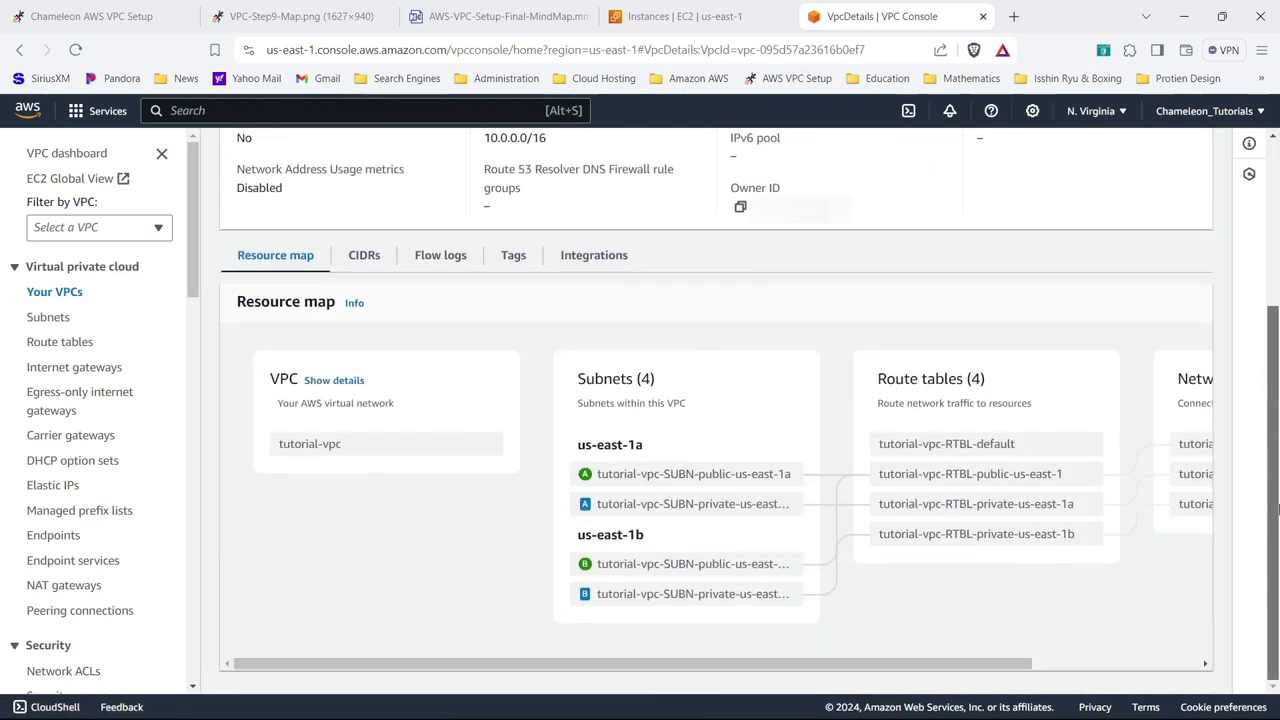
{"action": "left_click_drag", "start_coordinate": [940, 664], "coordinate": [1065, 677]}
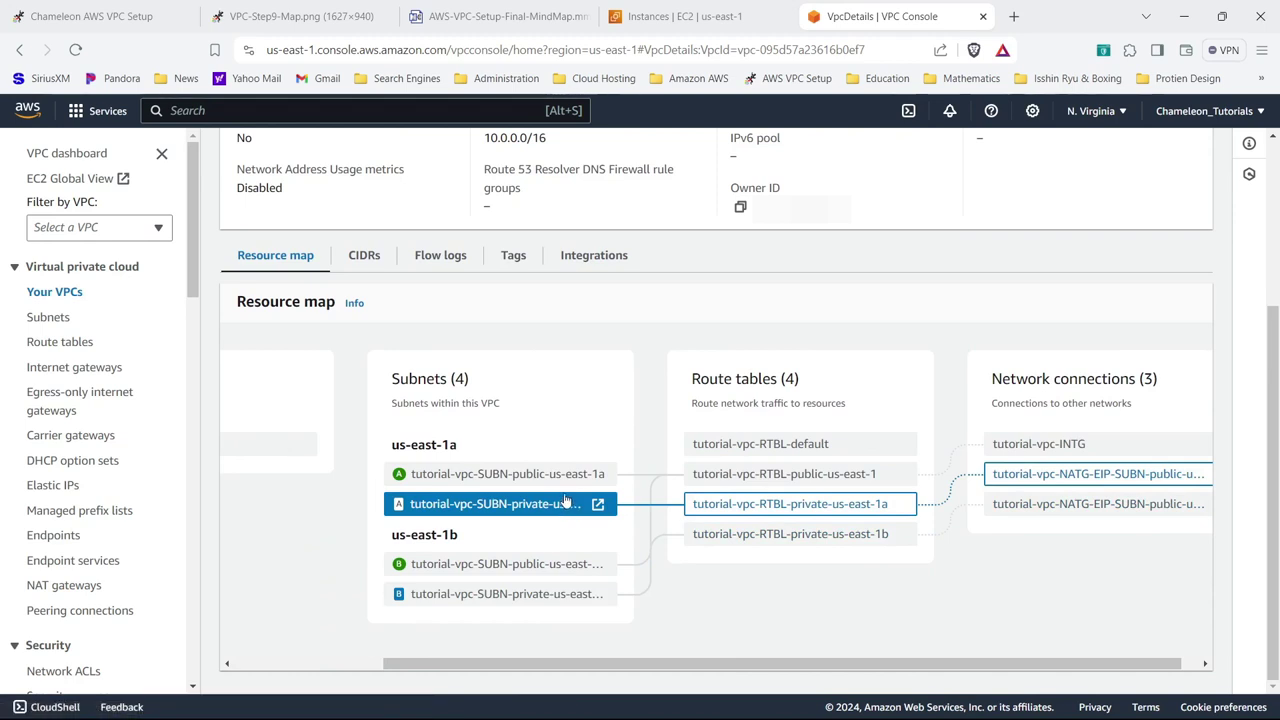
- Close the Step 9 diagram and open the VPC Setup Part 1 (Step 11) diagram from the tutorial site to study its EC2 instances
{"action": "left_click", "coordinate": [118, 20]}
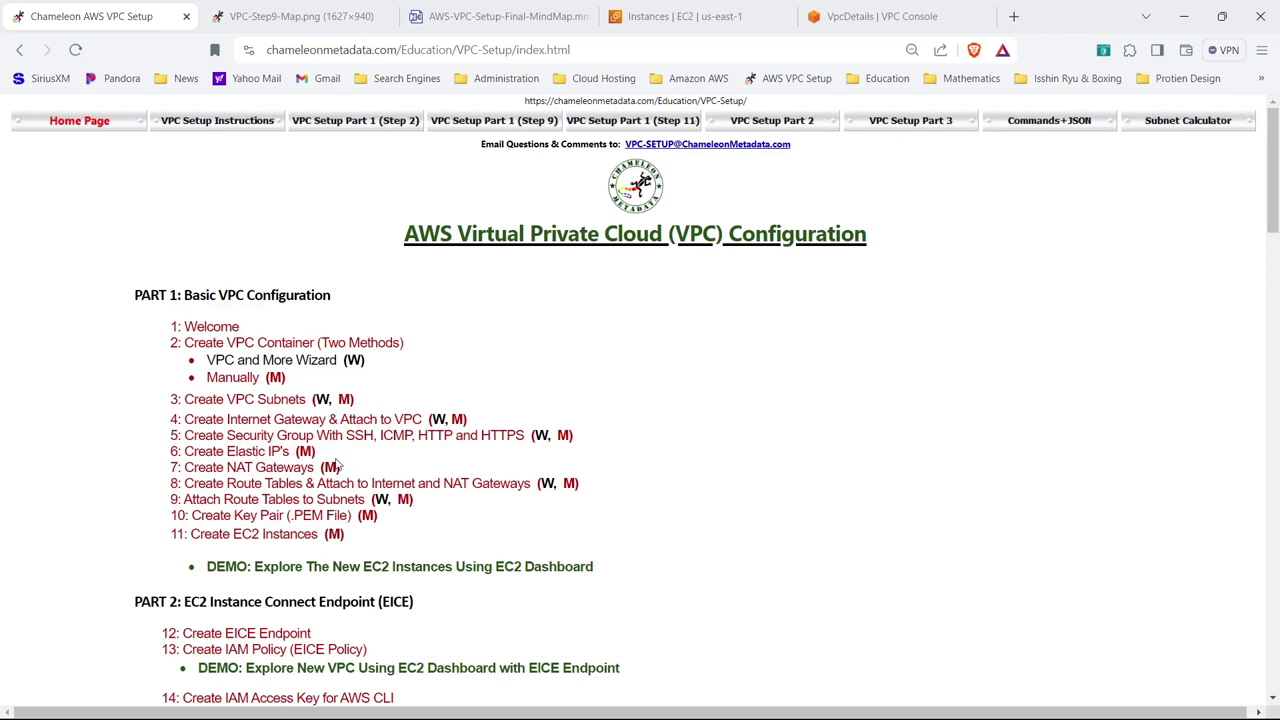
{"action": "left_click", "coordinate": [345, 16]}
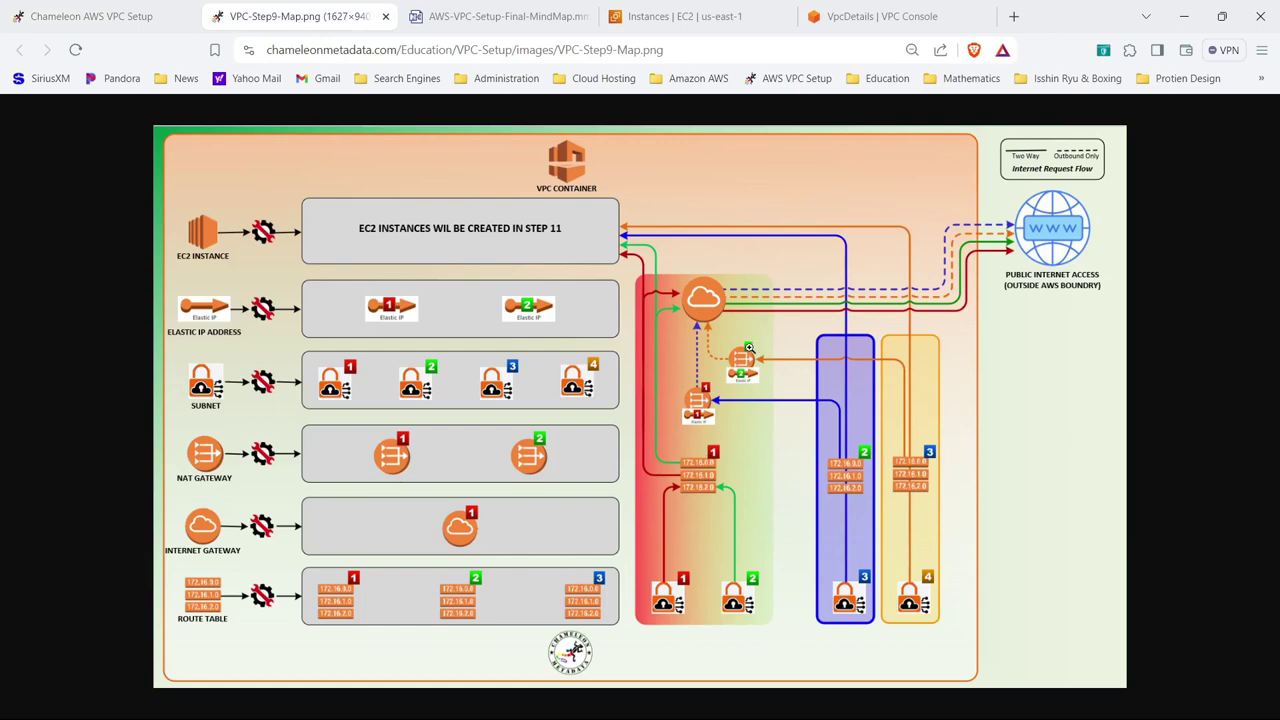
{"action": "left_click", "coordinate": [385, 16]}
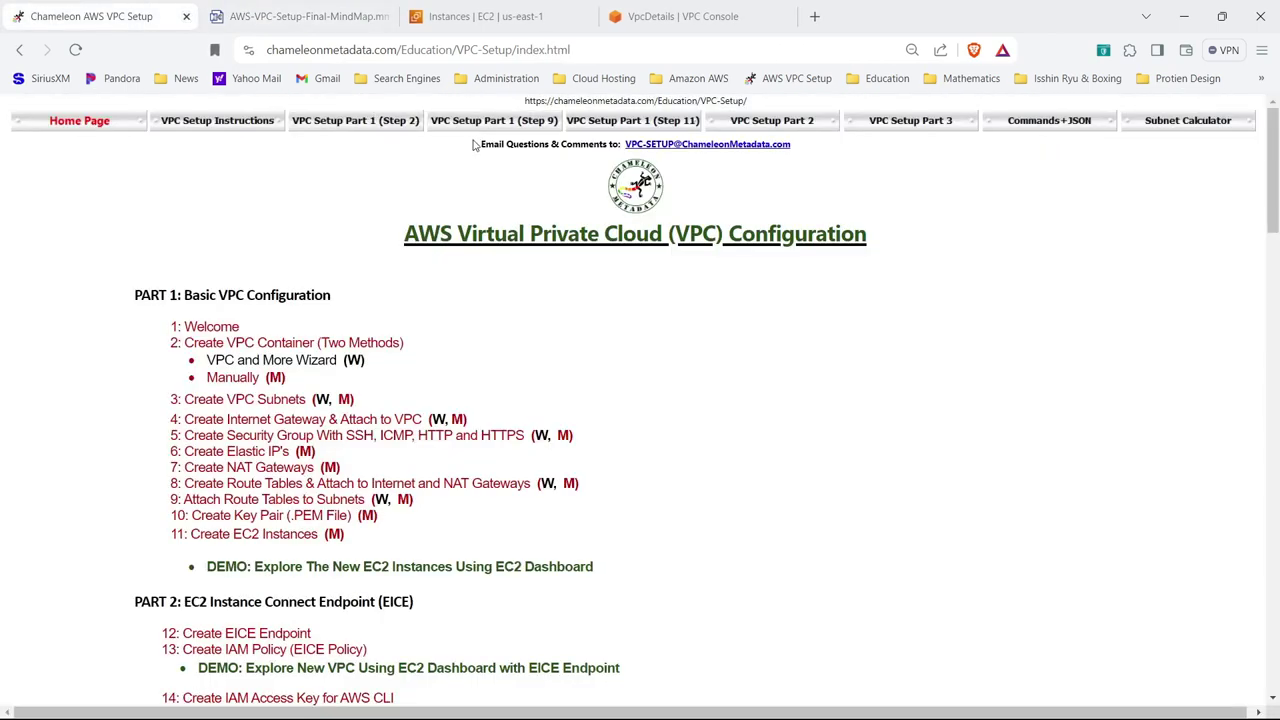
{"action": "left_click", "coordinate": [632, 128]}
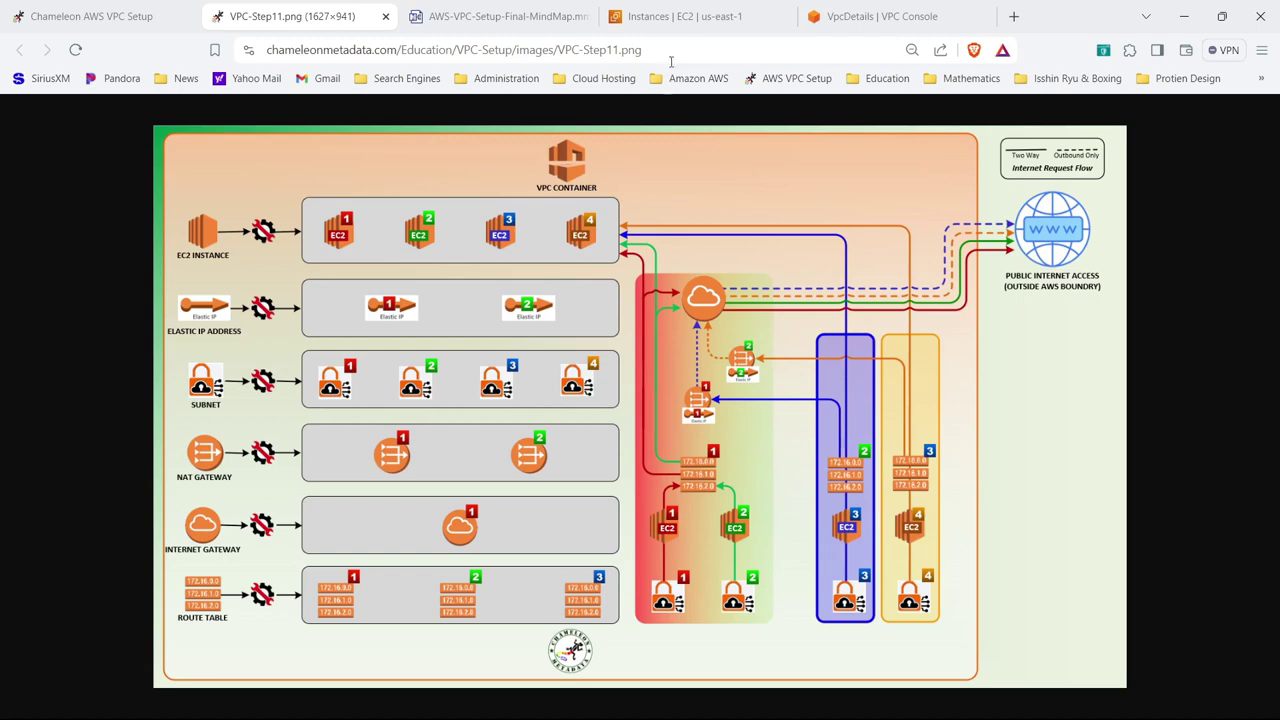
- Review the mind map's Instance Connect demonstration, then connect to tutorial-vpc-EC2-SUBN-public-us-east-1a using EC2 Instance Connect with username ec2-user
{"action": "left_click", "coordinate": [679, 19]}
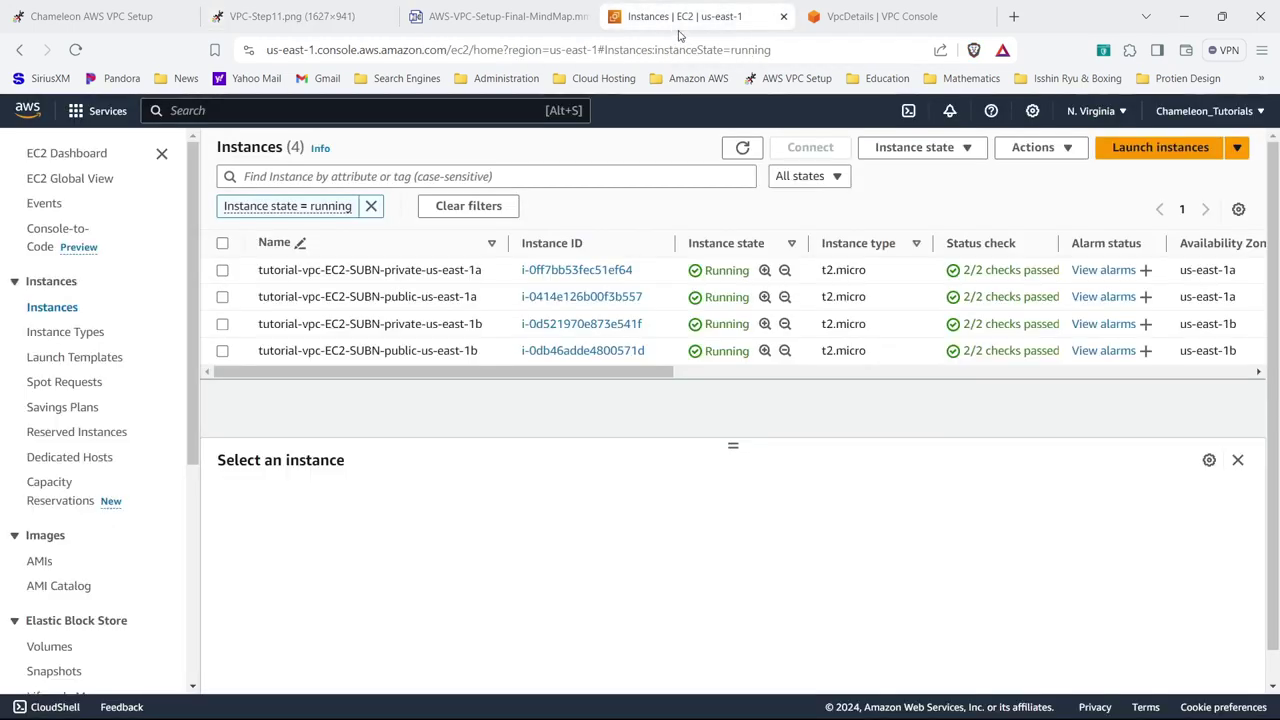
{"action": "left_click", "coordinate": [456, 20]}
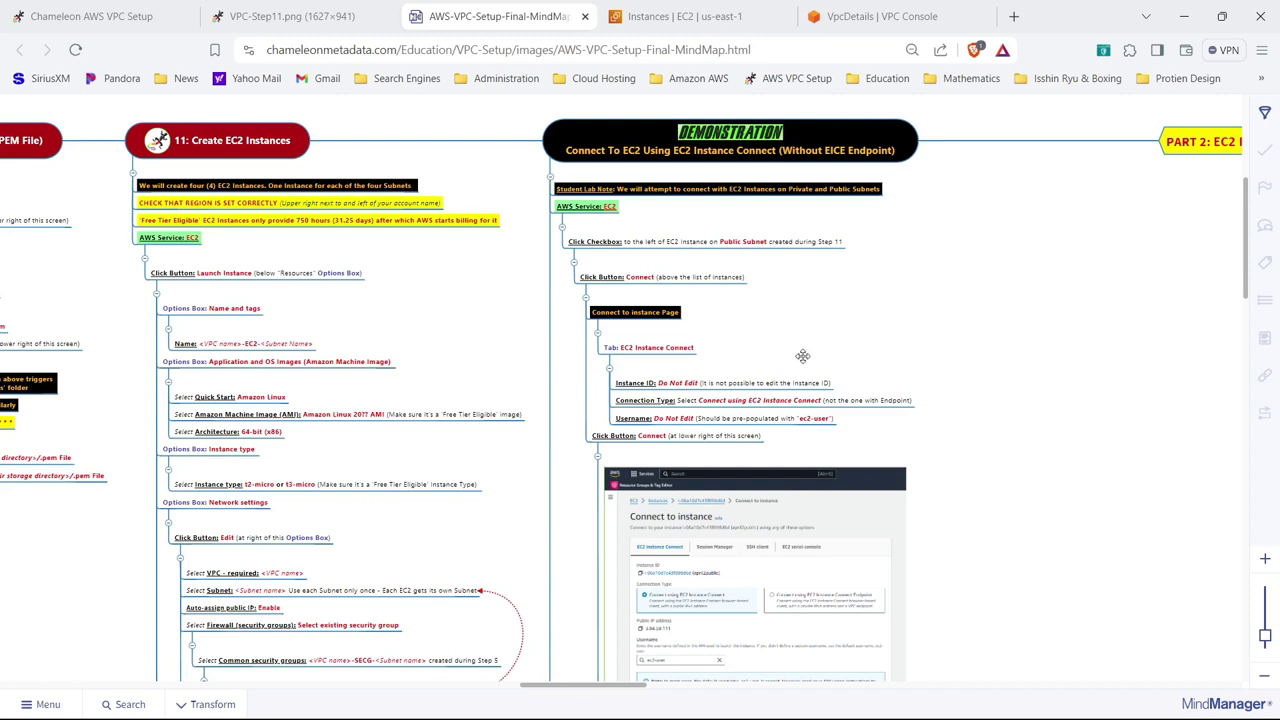
{"action": "left_click", "coordinate": [697, 14]}
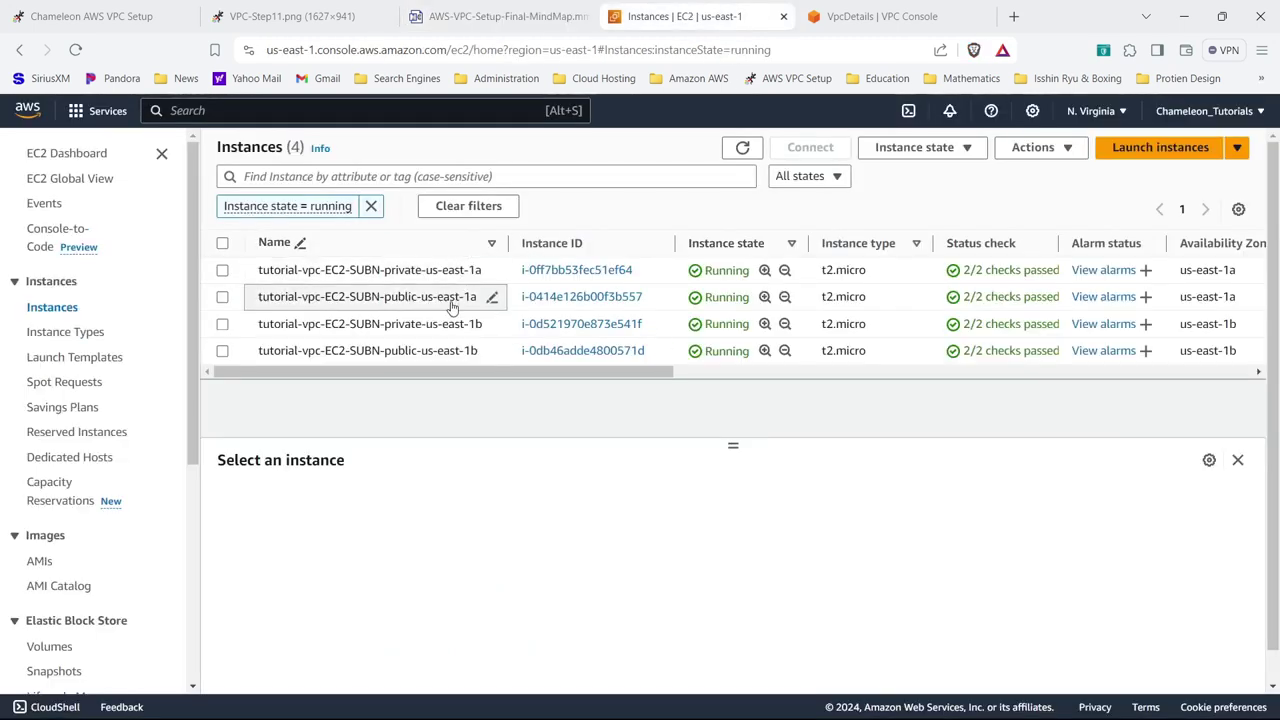
{"action": "left_click", "coordinate": [222, 298]}
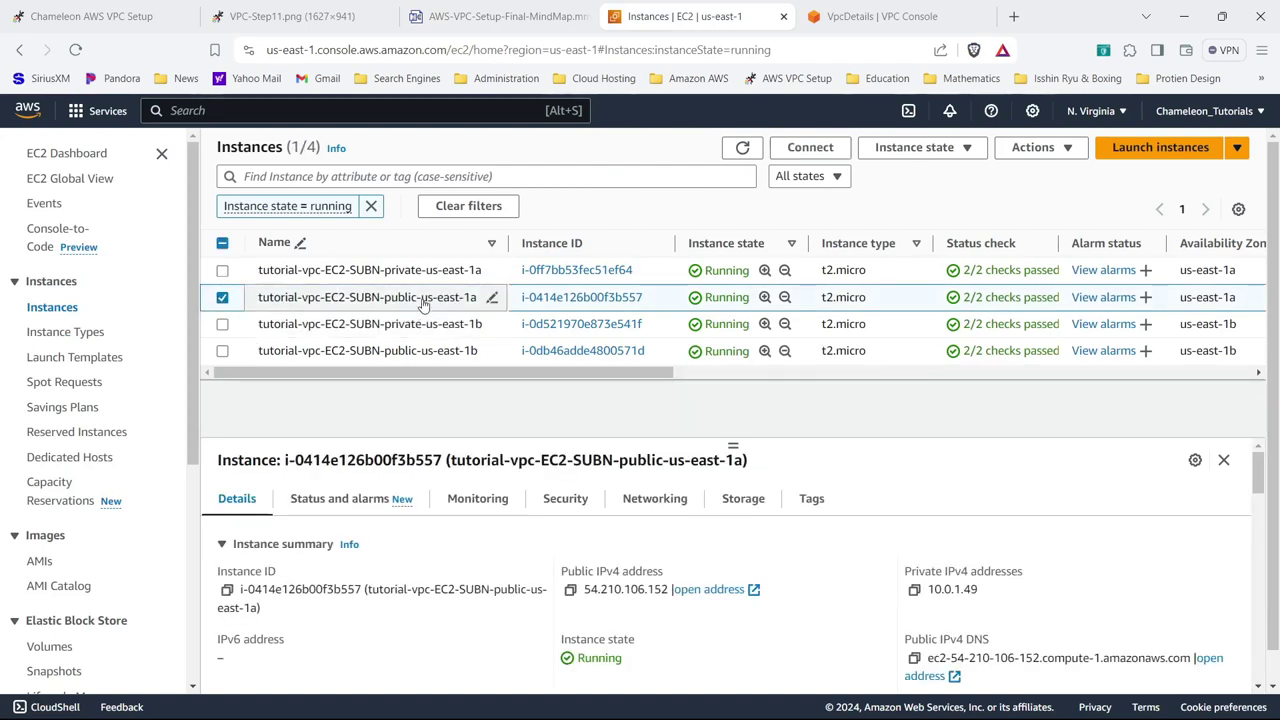
{"action": "left_click", "coordinate": [820, 150]}
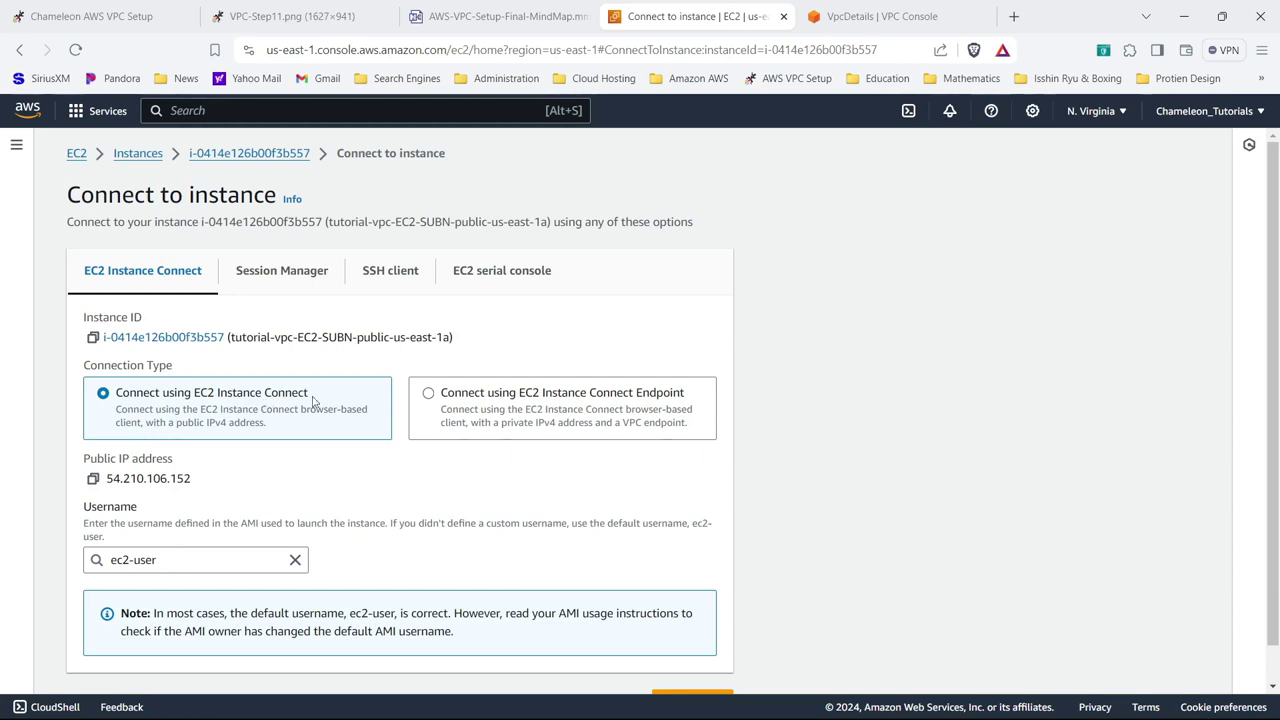
{"action": "left_click_drag", "start_coordinate": [1278, 325], "coordinate": [1277, 535]}
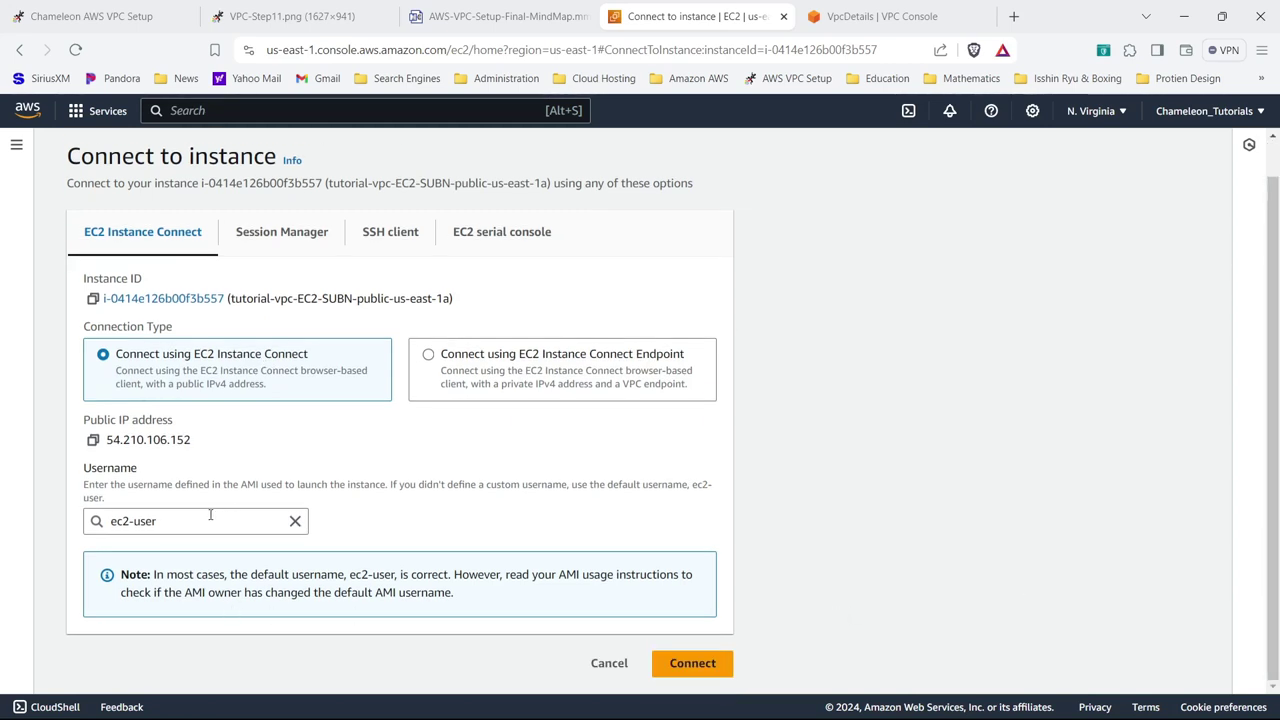
{"action": "left_click", "coordinate": [680, 664]}
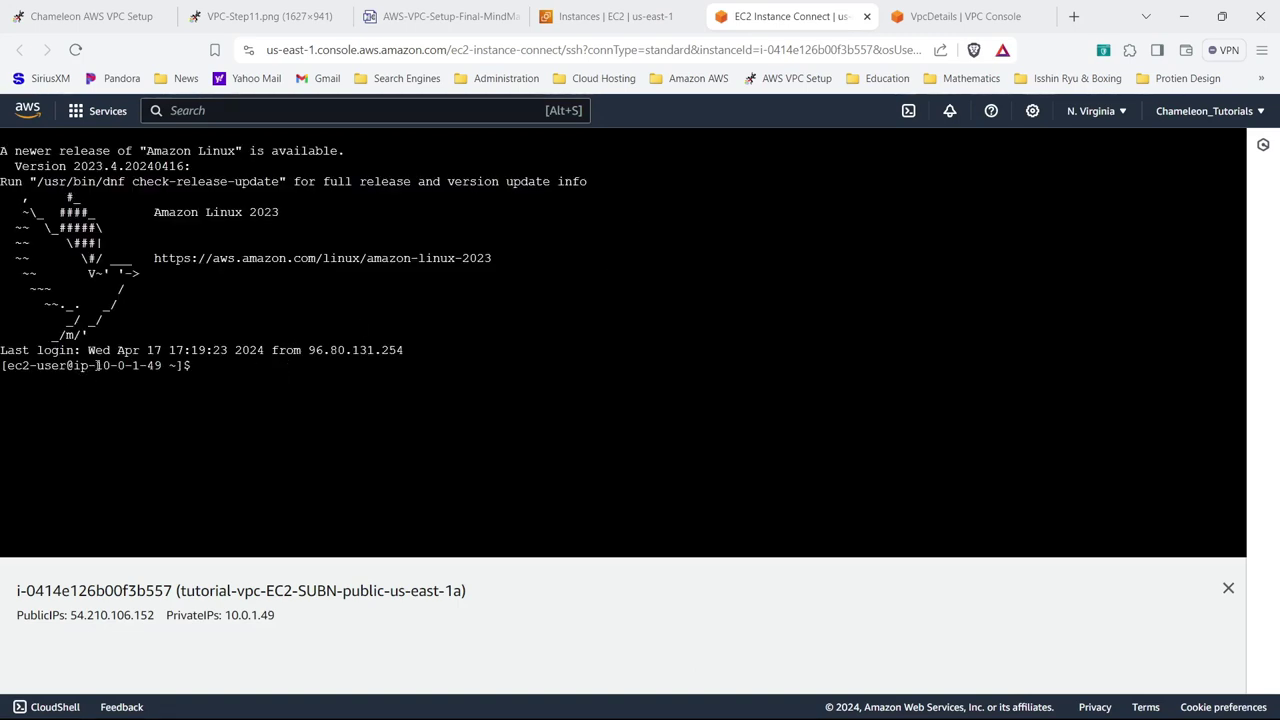
- Query the instance's public IP address from its terminal by running curl checkip.amazonaws.com
{"action": "left_click_drag", "start_coordinate": [97, 365], "coordinate": [163, 367]}
{"action": "type", "text": "curl ch"}
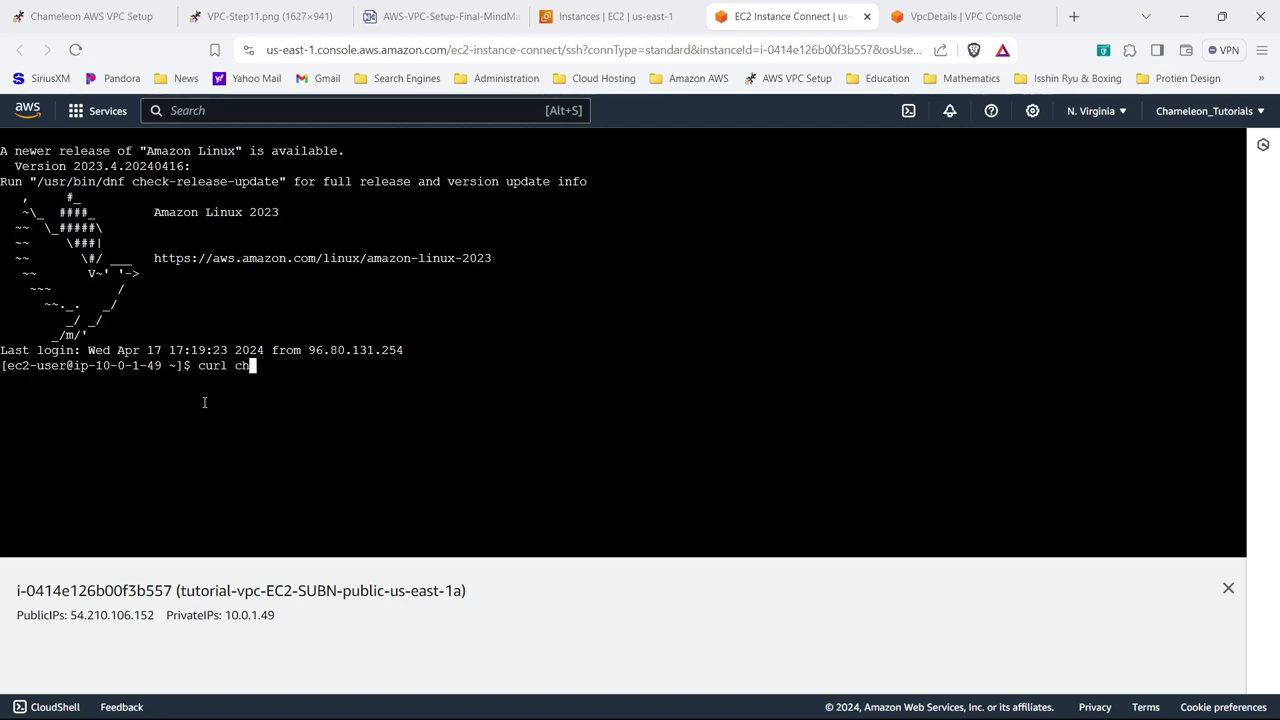
{"action": "type", "text": "eckip."}
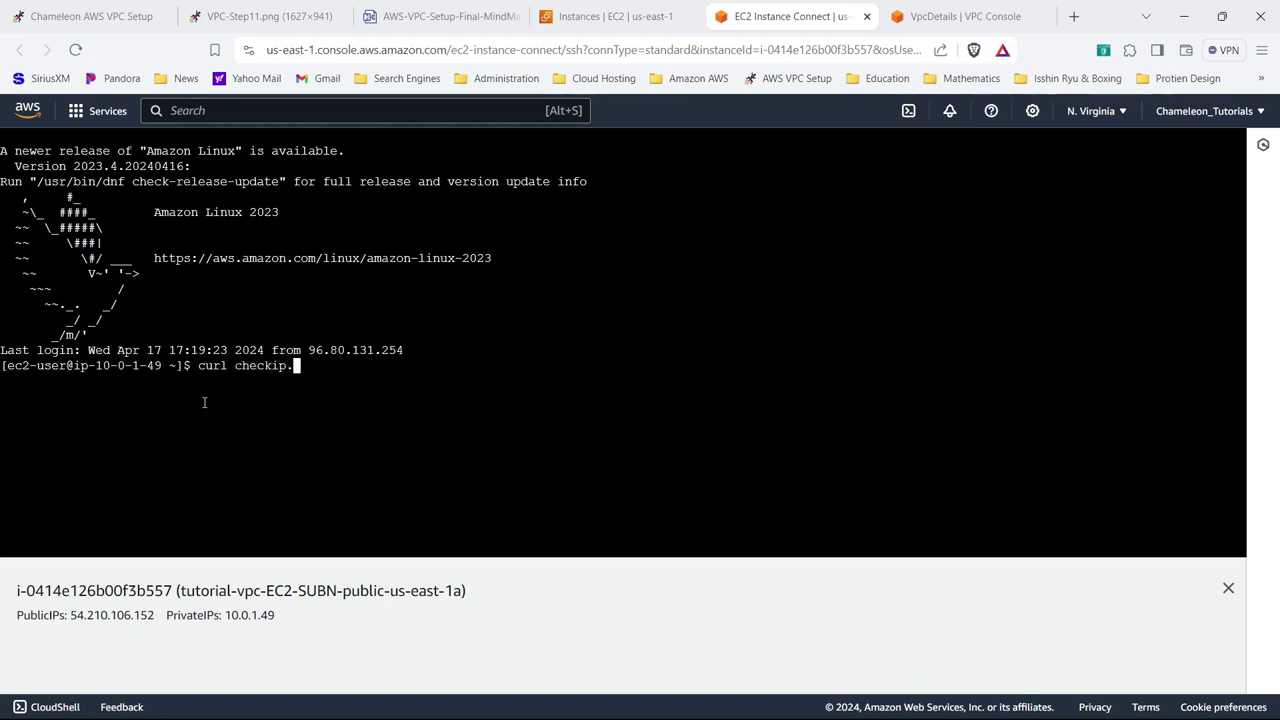
{"action": "type", "text": "amazonaws.com"}
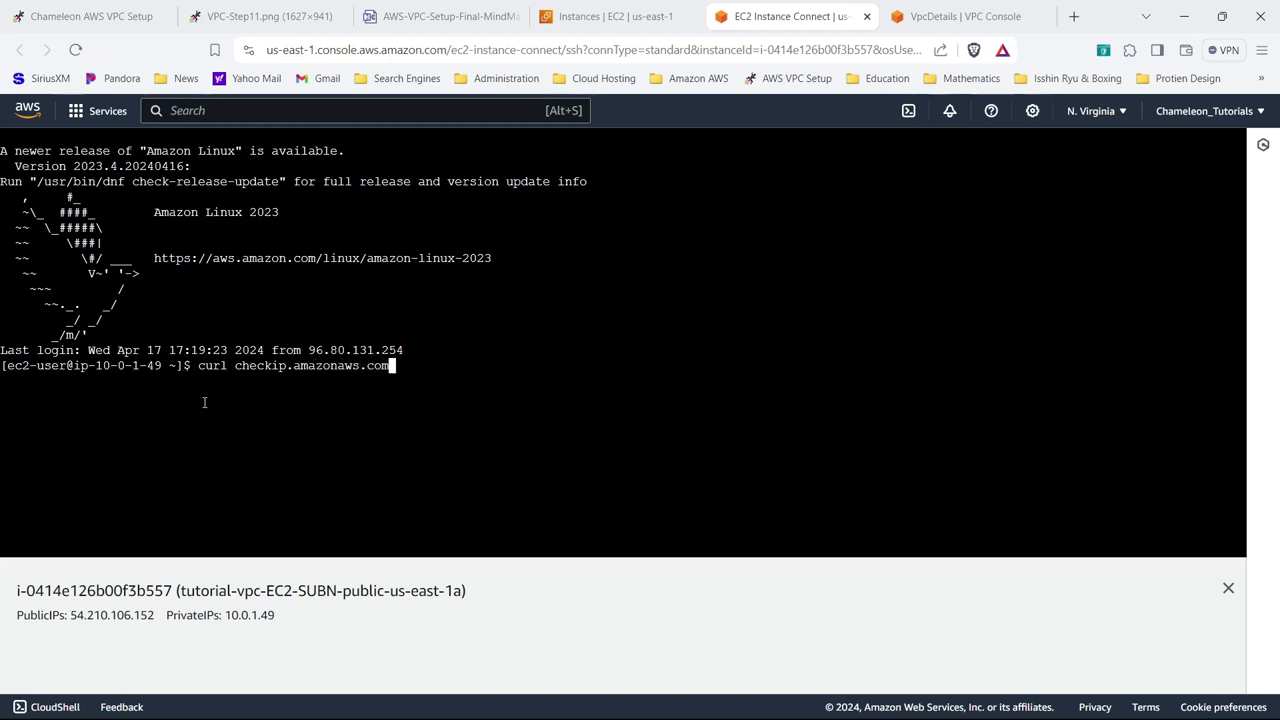
{"action": "key", "text": "Return"}
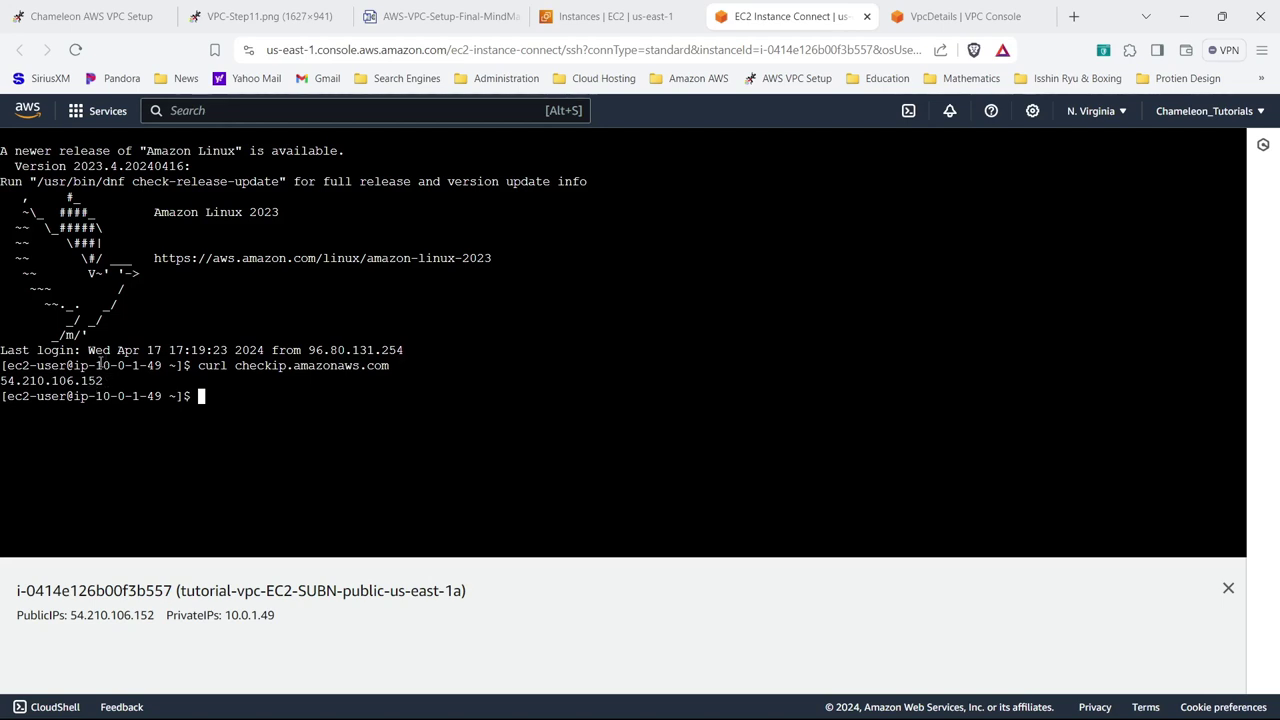
- Compare the returned public address with the private IP in the prompt, then close the terminal session and the VPC details page
{"action": "left_click_drag", "start_coordinate": [95, 365], "coordinate": [175, 366]}
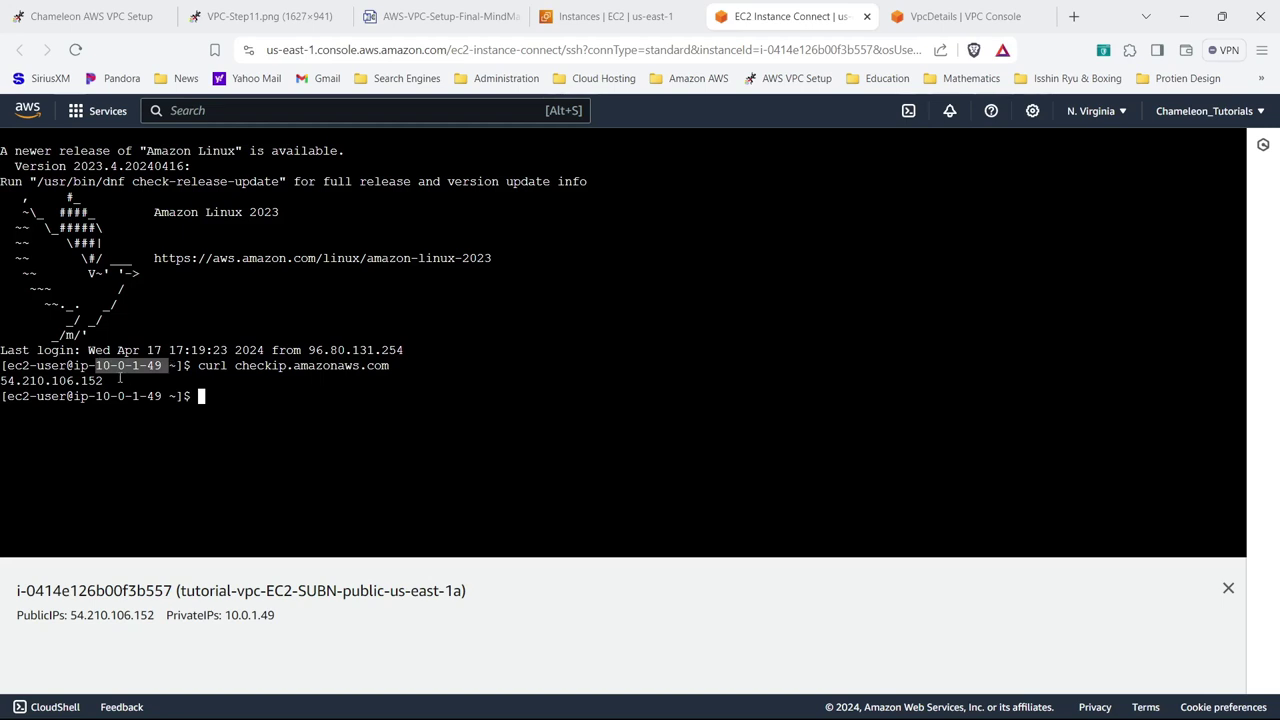
{"action": "left_click_drag", "start_coordinate": [119, 378], "coordinate": [21, 366]}
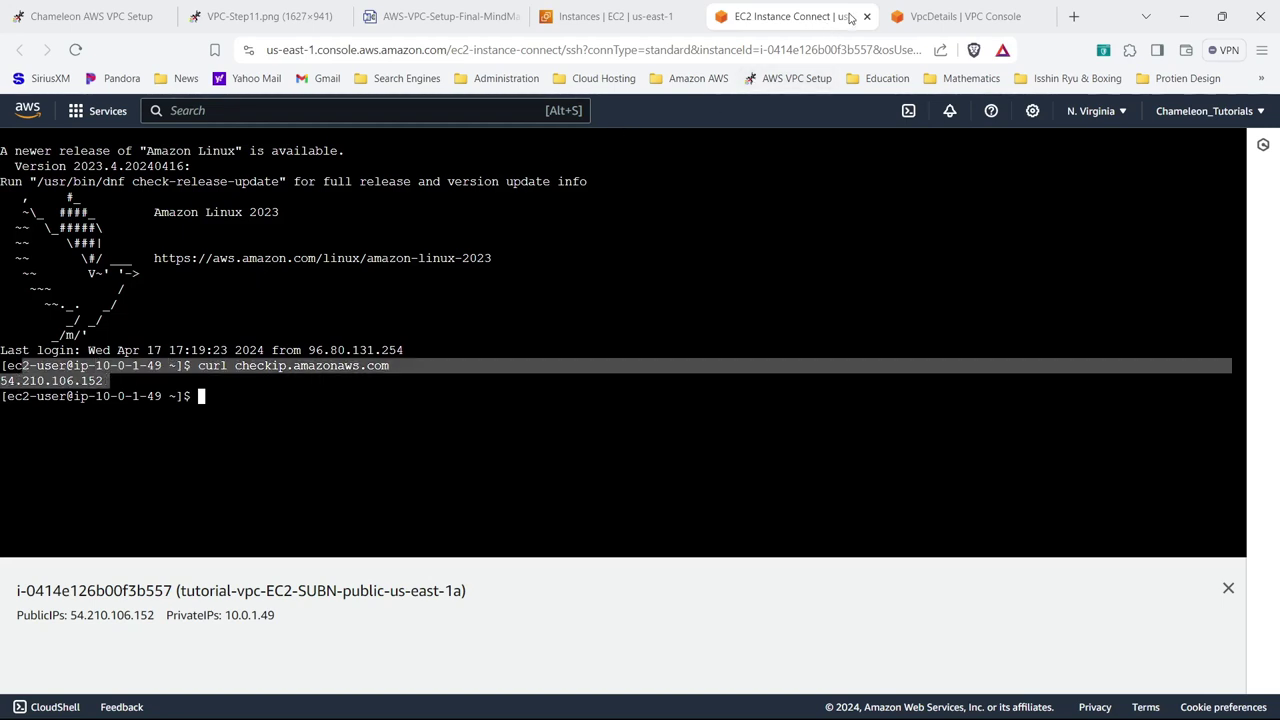
{"action": "left_click", "coordinate": [867, 16]}
{"action": "left_click", "coordinate": [867, 17]}
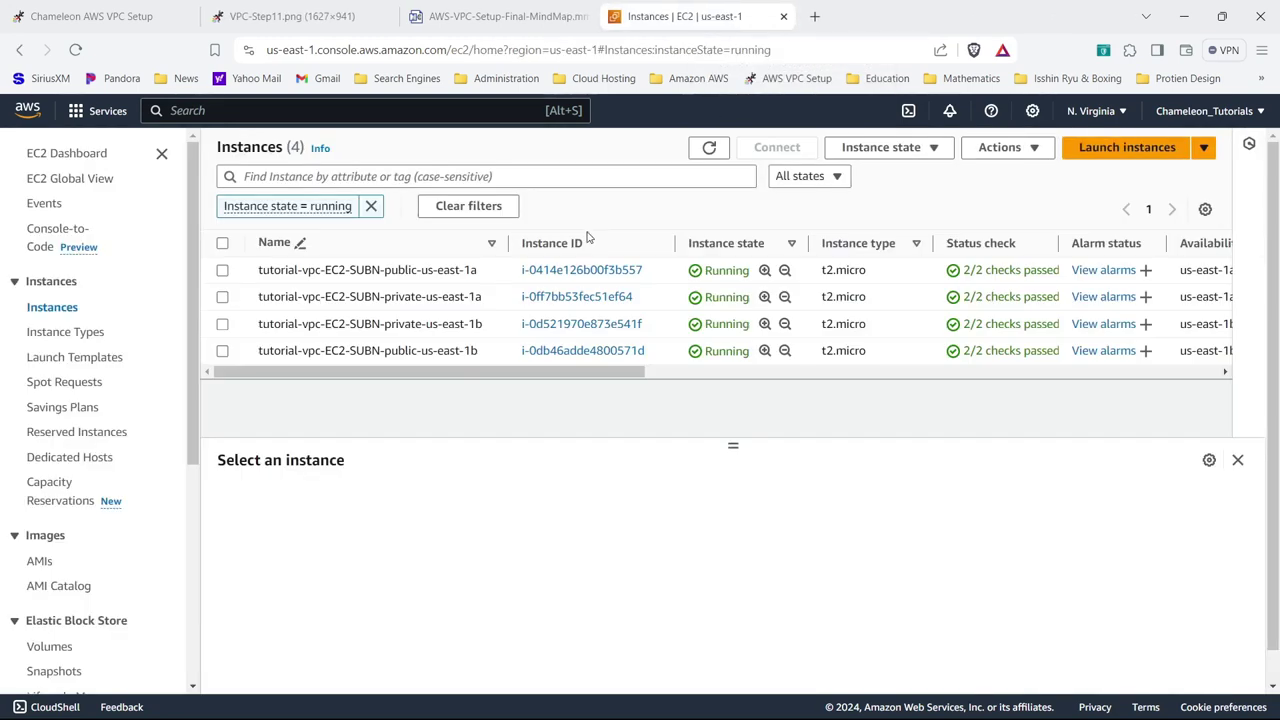
- Open the connection page for tutorial-vpc-EC2-SUBN-private-us-east-1a and check both the EC2 Instance Connect and the Endpoint connection types
{"action": "left_click", "coordinate": [222, 297]}
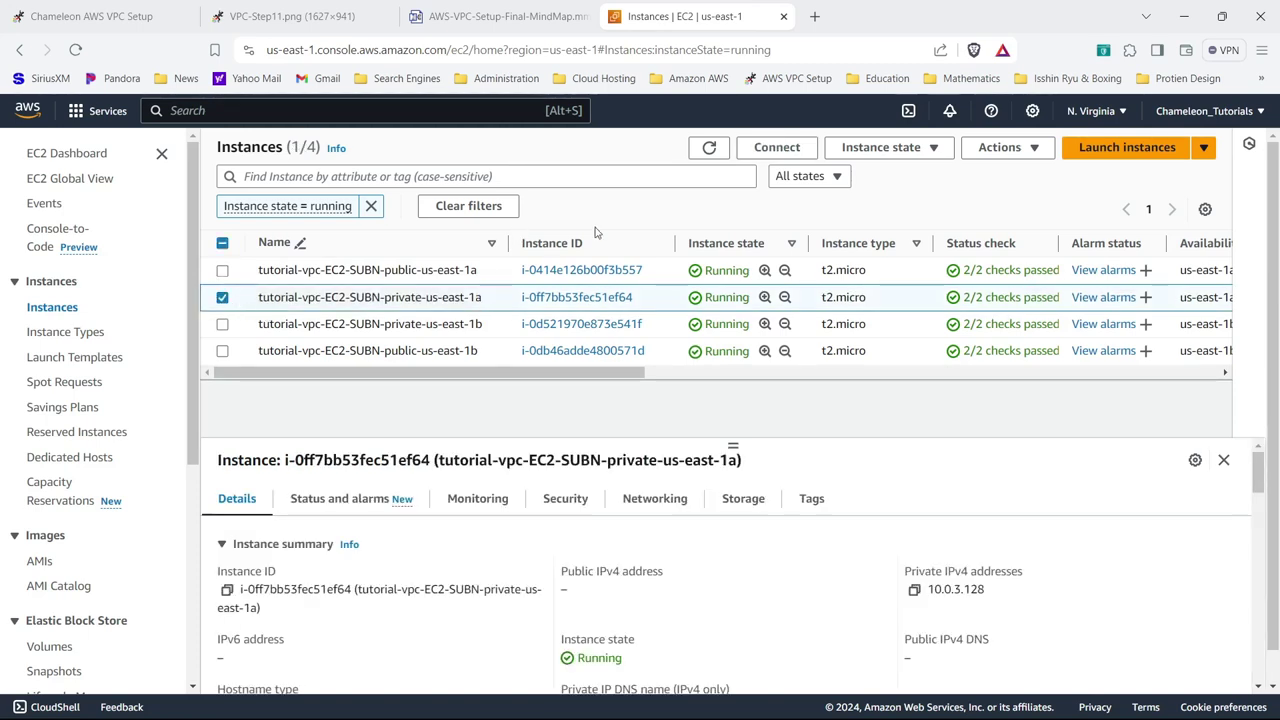
{"action": "left_click", "coordinate": [777, 147]}
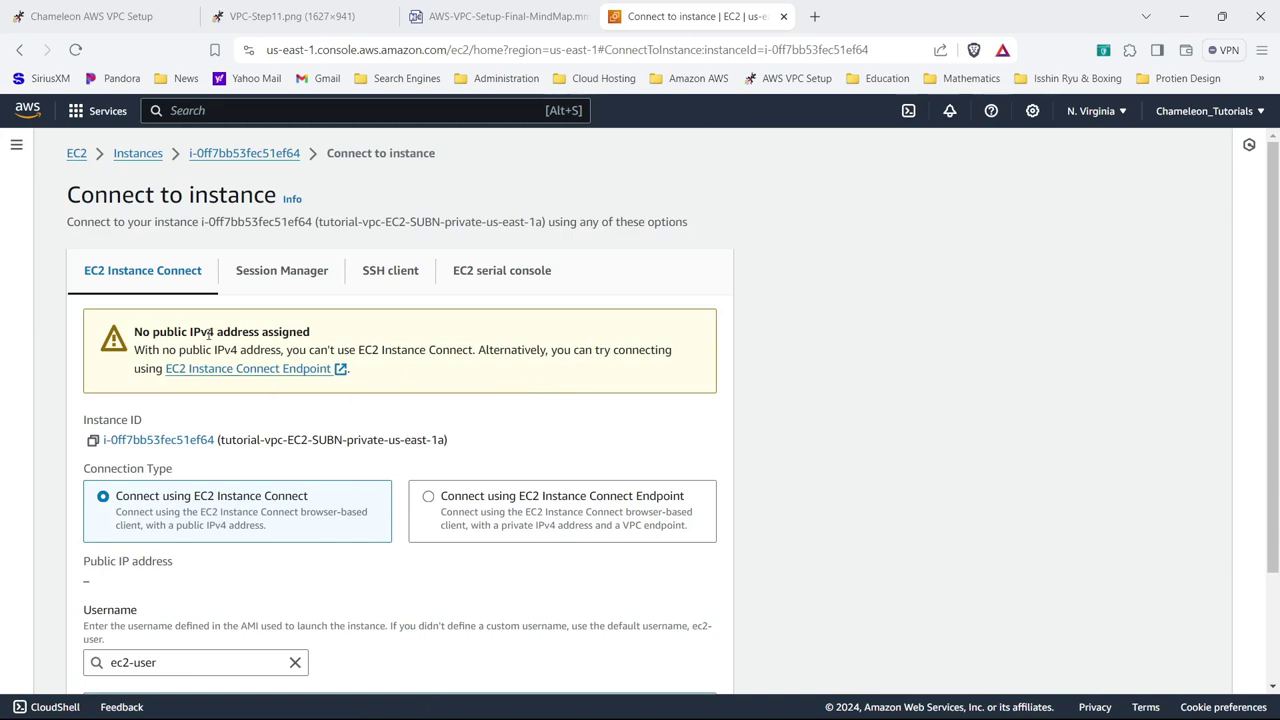
{"action": "left_click", "coordinate": [465, 525]}
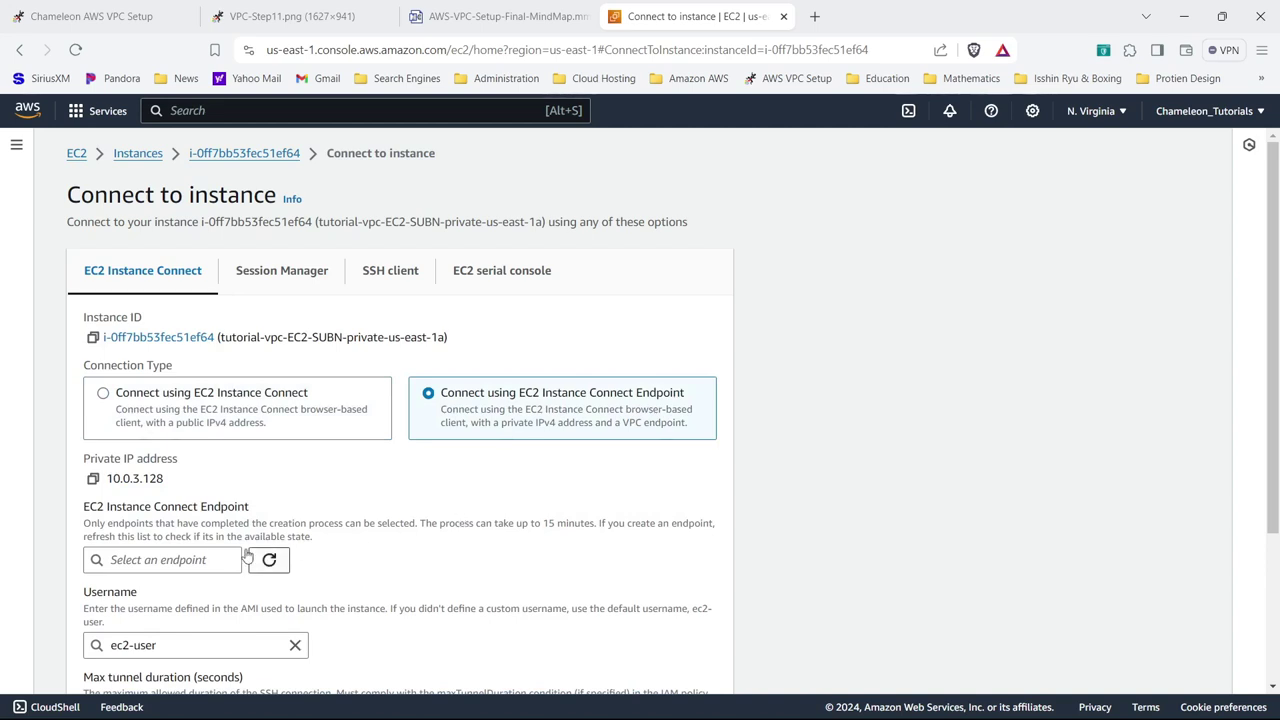
{"action": "left_click", "coordinate": [207, 559]}
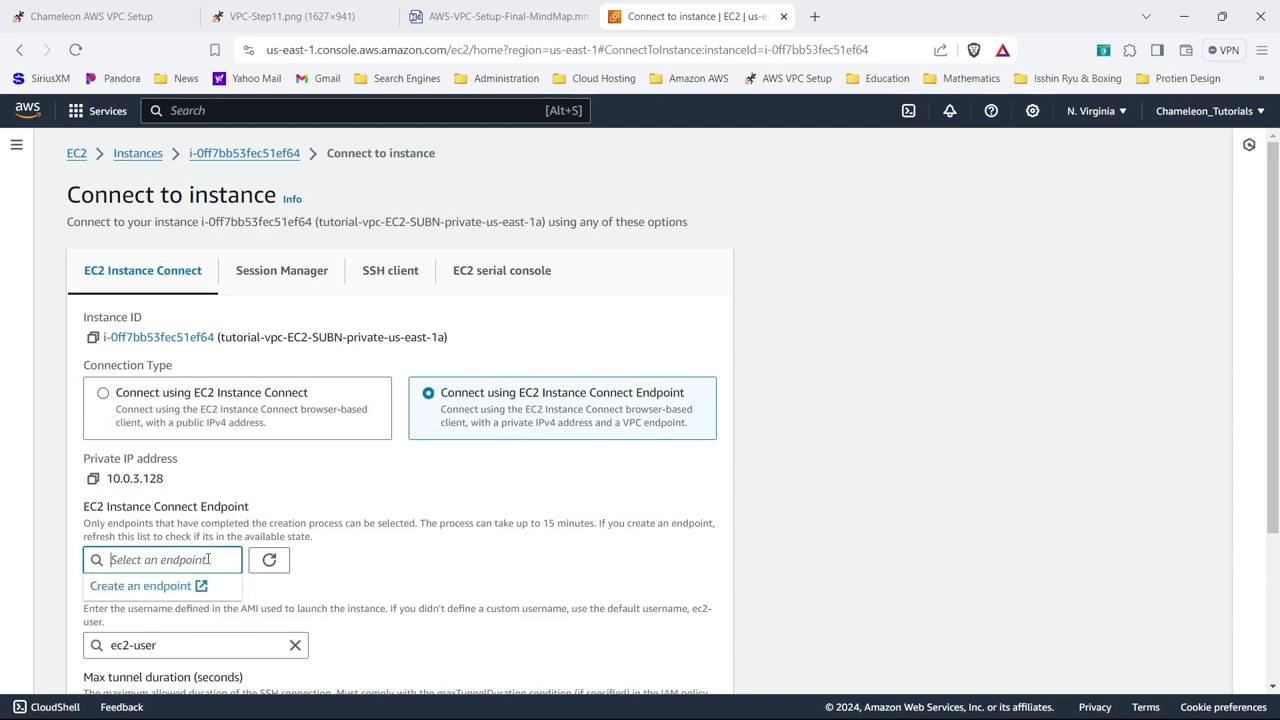
{"action": "left_click", "coordinate": [226, 412]}
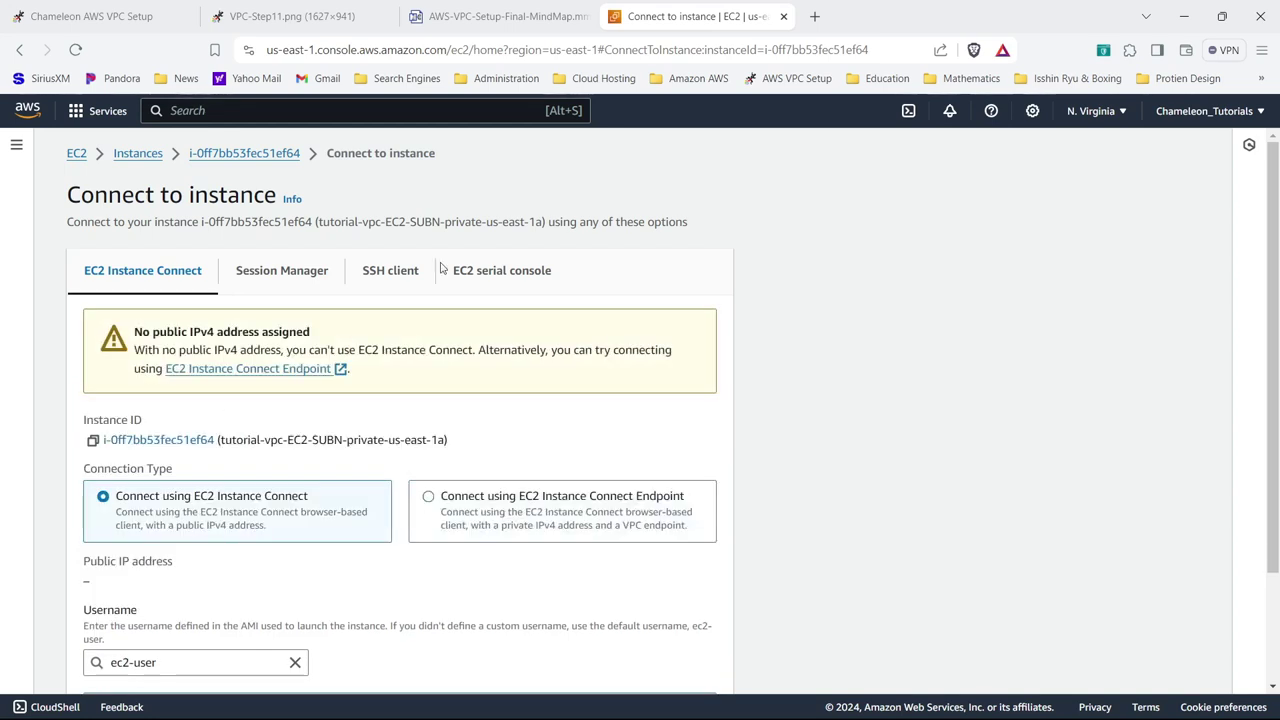
- Read through the mind map's demonstration branch on connecting to public and private subnet instances without an EICE endpoint
{"action": "left_click", "coordinate": [502, 18]}
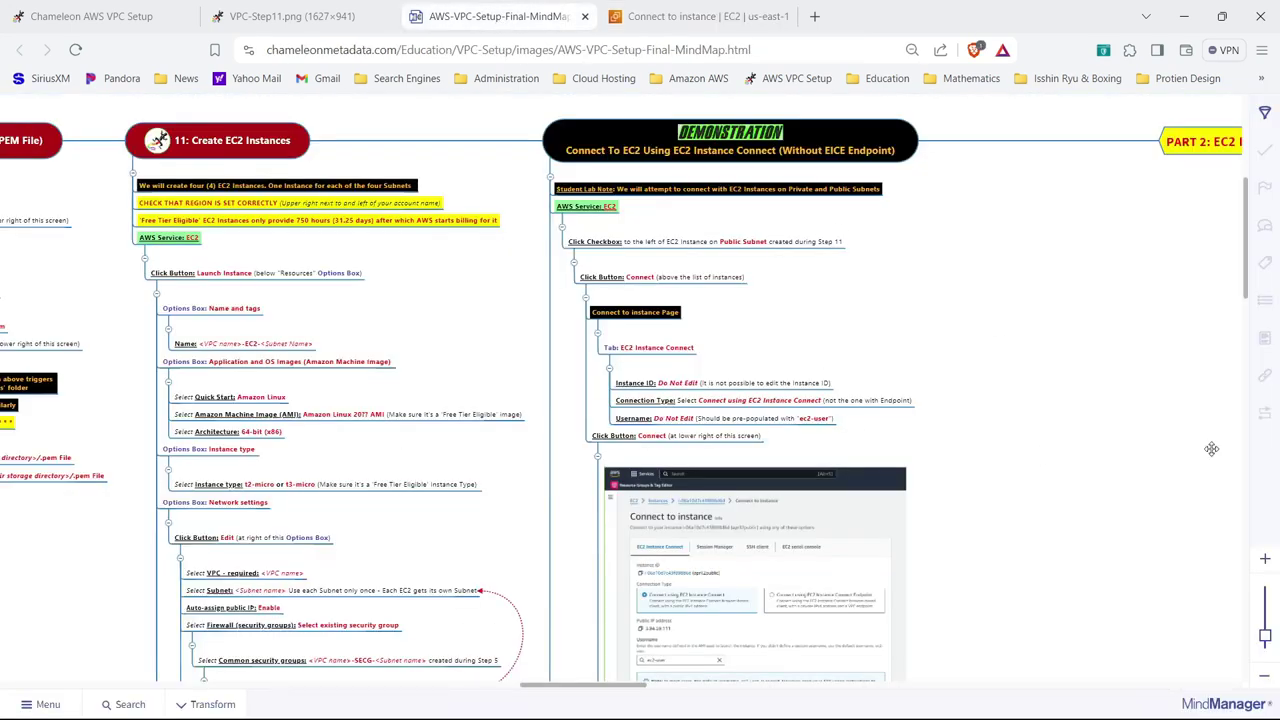
{"action": "scroll", "coordinate": [1245, 262], "scroll_direction": "down", "scroll_amount": 5}
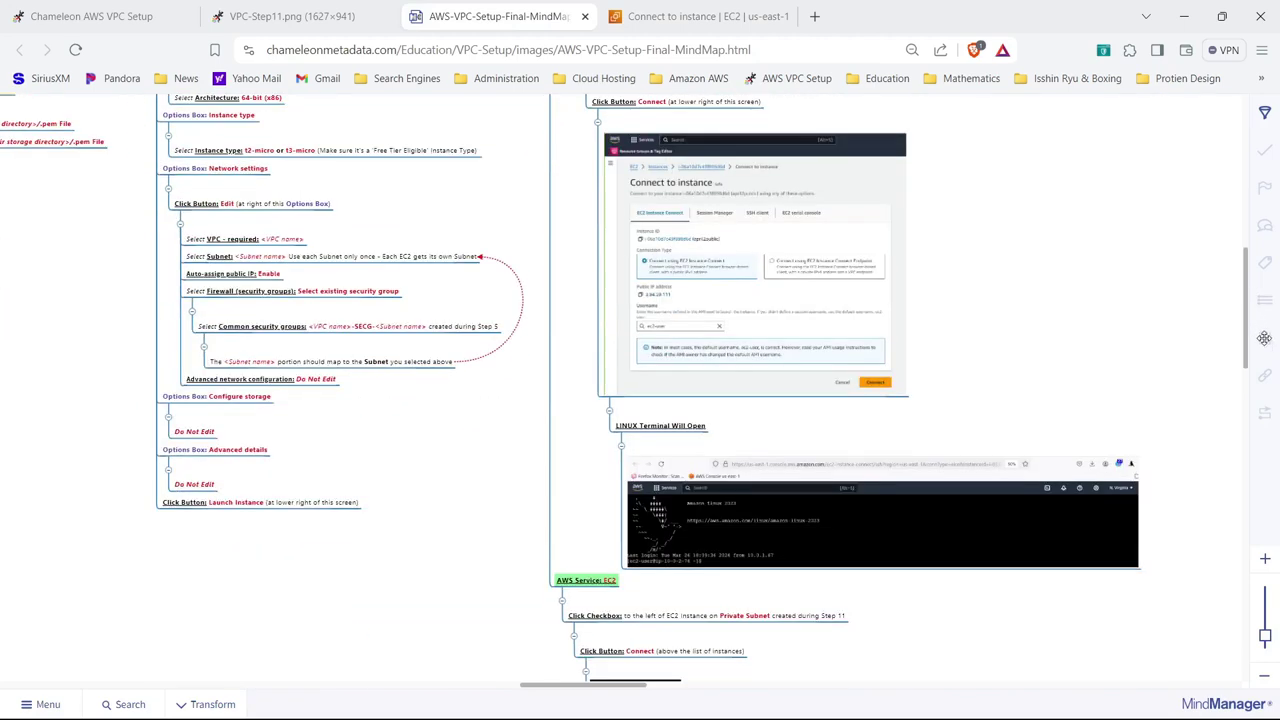
{"action": "scroll", "coordinate": [1265, 358], "scroll_direction": "down", "scroll_amount": 4}
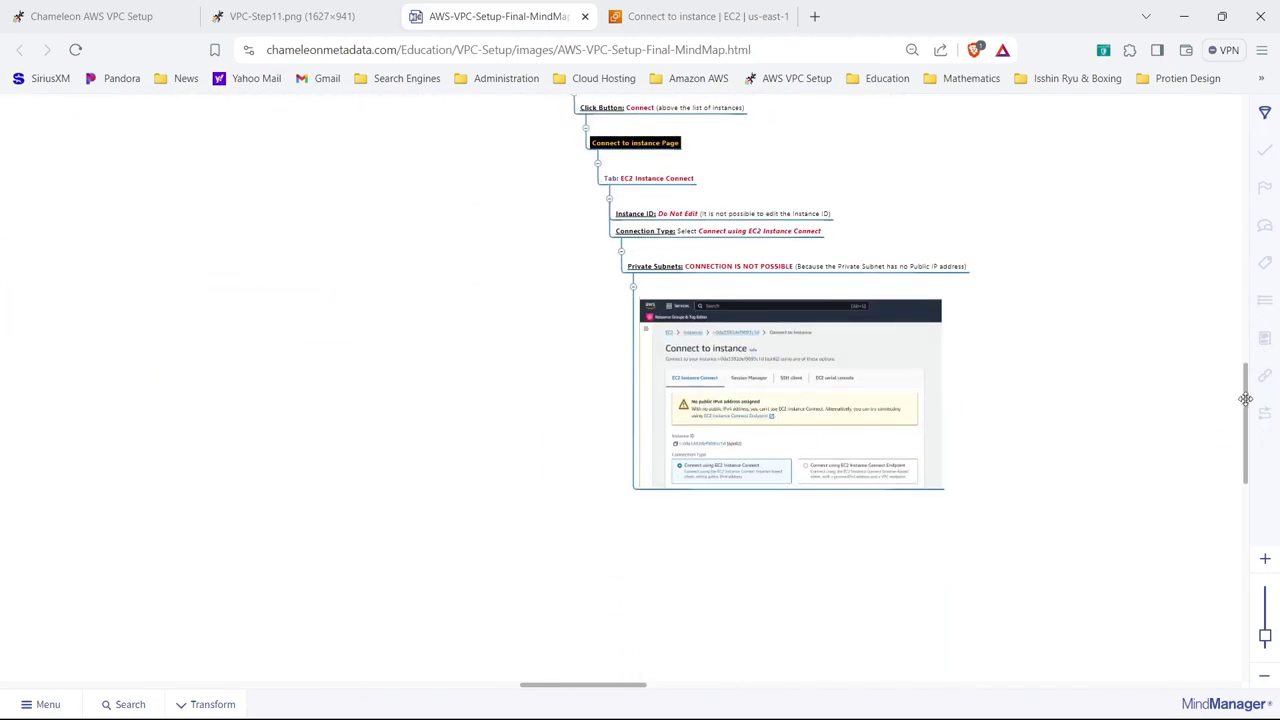
{"action": "left_click_drag", "start_coordinate": [1243, 403], "coordinate": [1270, 238]}
{"action": "scroll", "coordinate": [1270, 238], "scroll_direction": "up", "scroll_amount": 2}
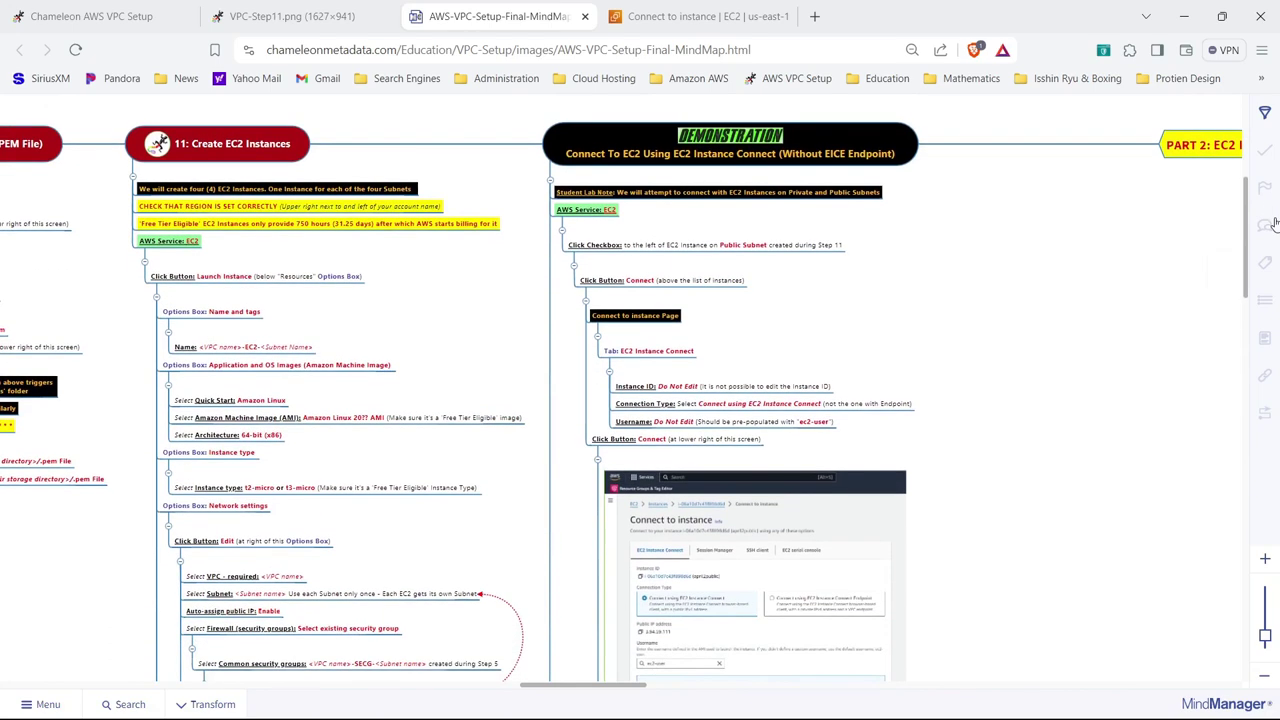
- Return to the instances list and open the connection page for tutorial-vpc-EC2-SUBN-private-us-east-1b to check its EC2 Instance Connect availability
{"action": "left_click", "coordinate": [689, 15]}
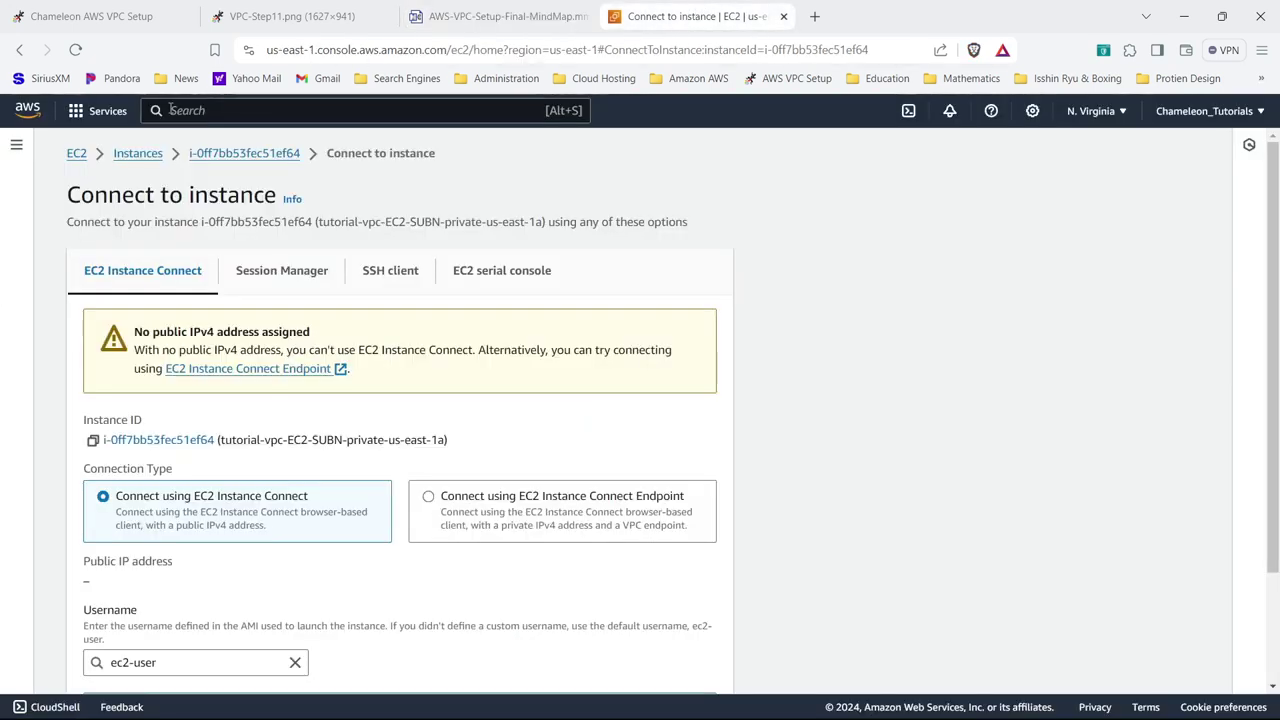
{"action": "left_click", "coordinate": [144, 155]}
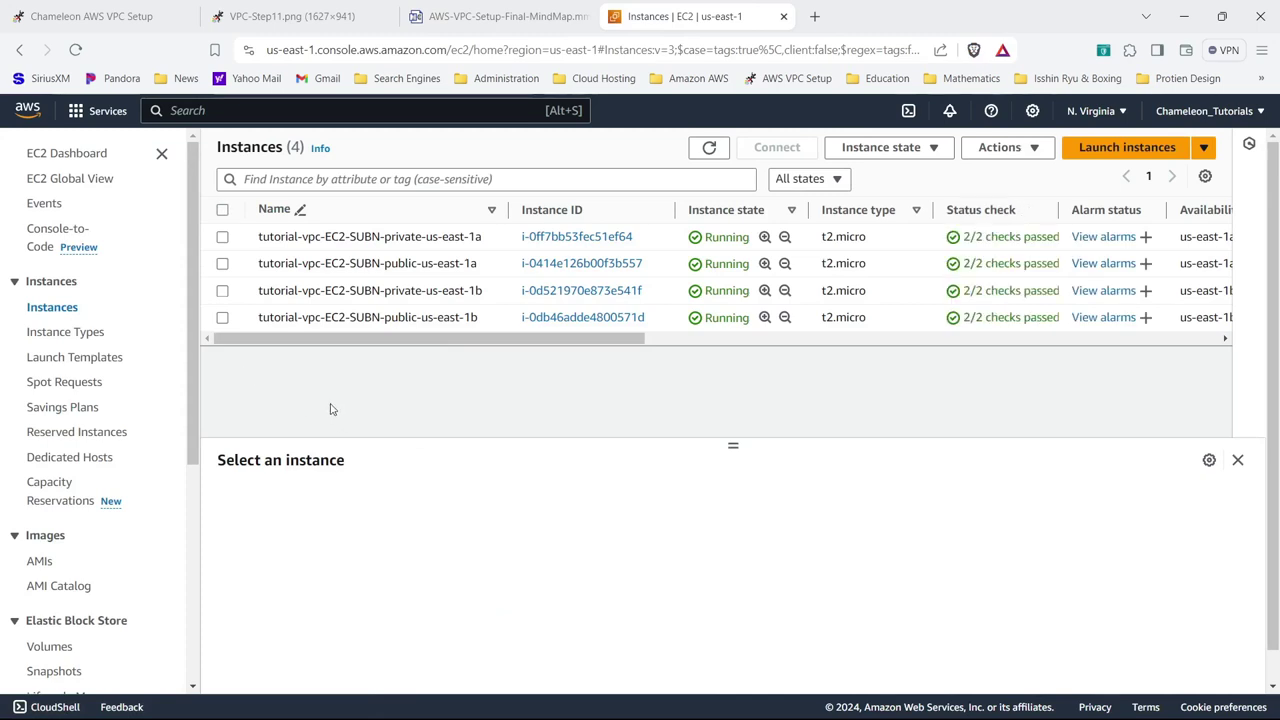
{"action": "left_click", "coordinate": [222, 291]}
{"action": "left_click", "coordinate": [768, 152]}
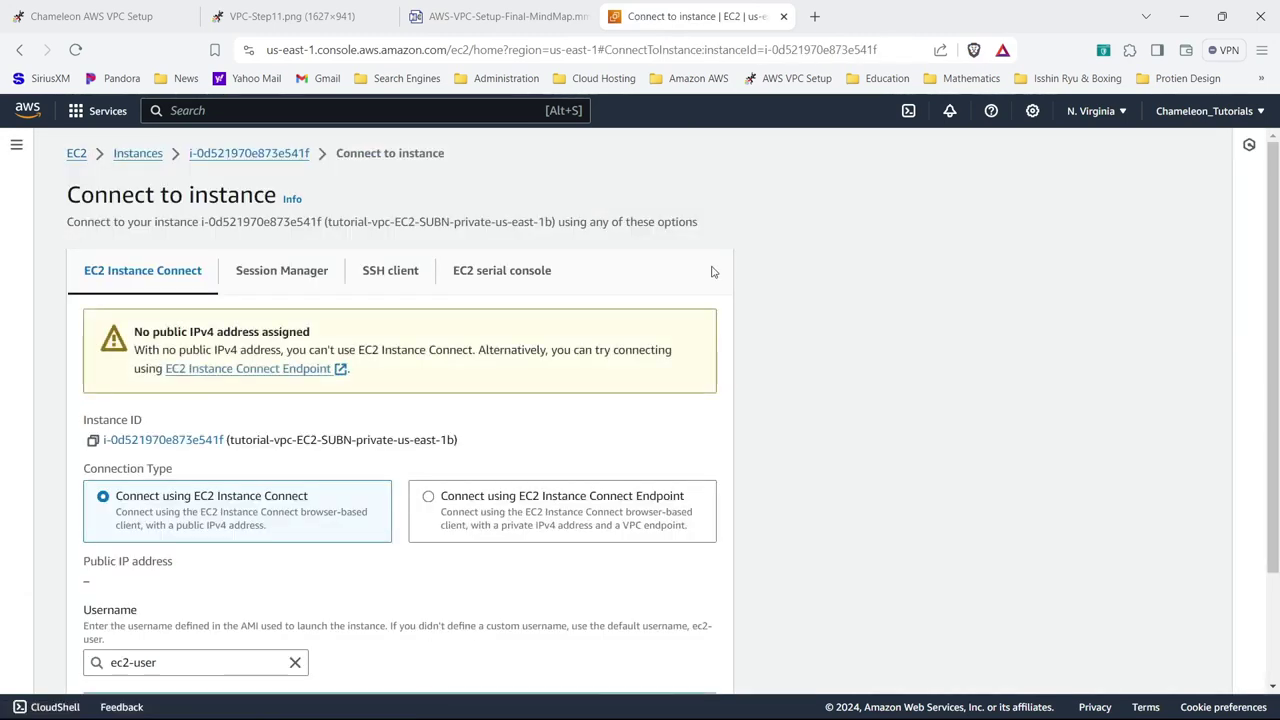
- Close the EC2 console and bring up the mind map's Part 2: EC2 Instance Connect Endpoint (EICE) section with step 12
{"action": "left_click", "coordinate": [783, 16]}
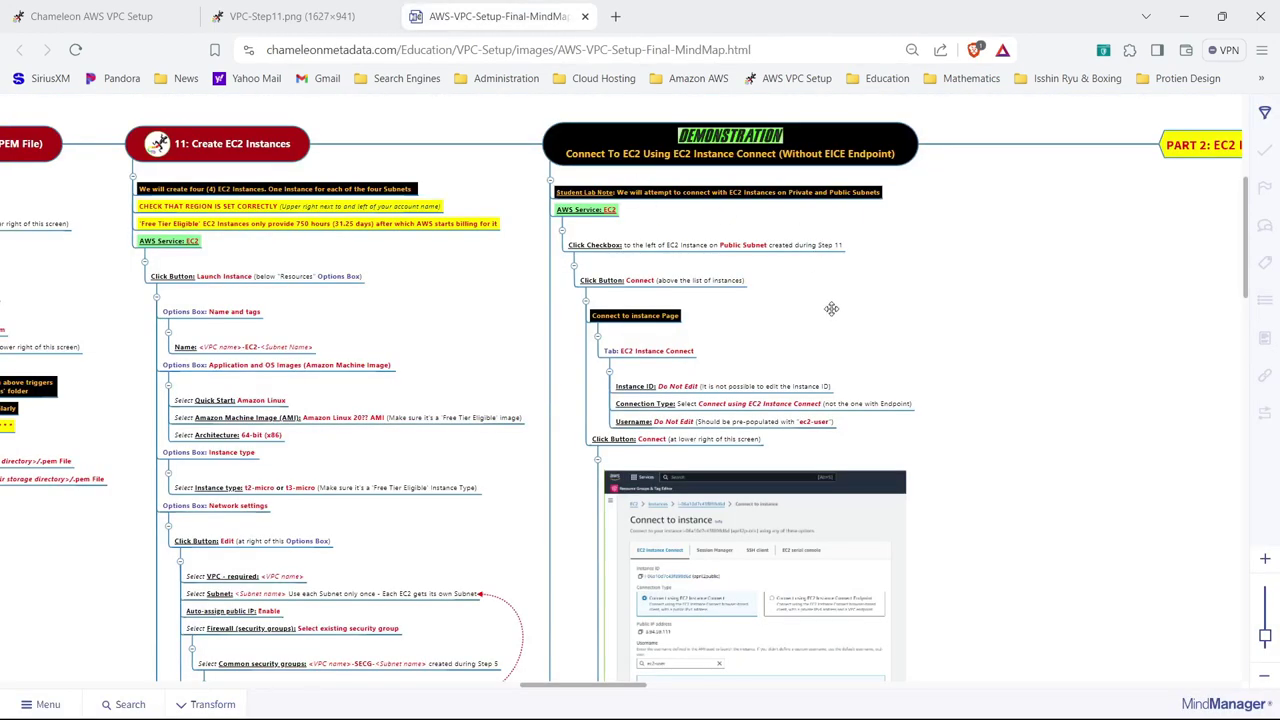
{"action": "left_click_drag", "start_coordinate": [864, 316], "coordinate": [309, 293]}
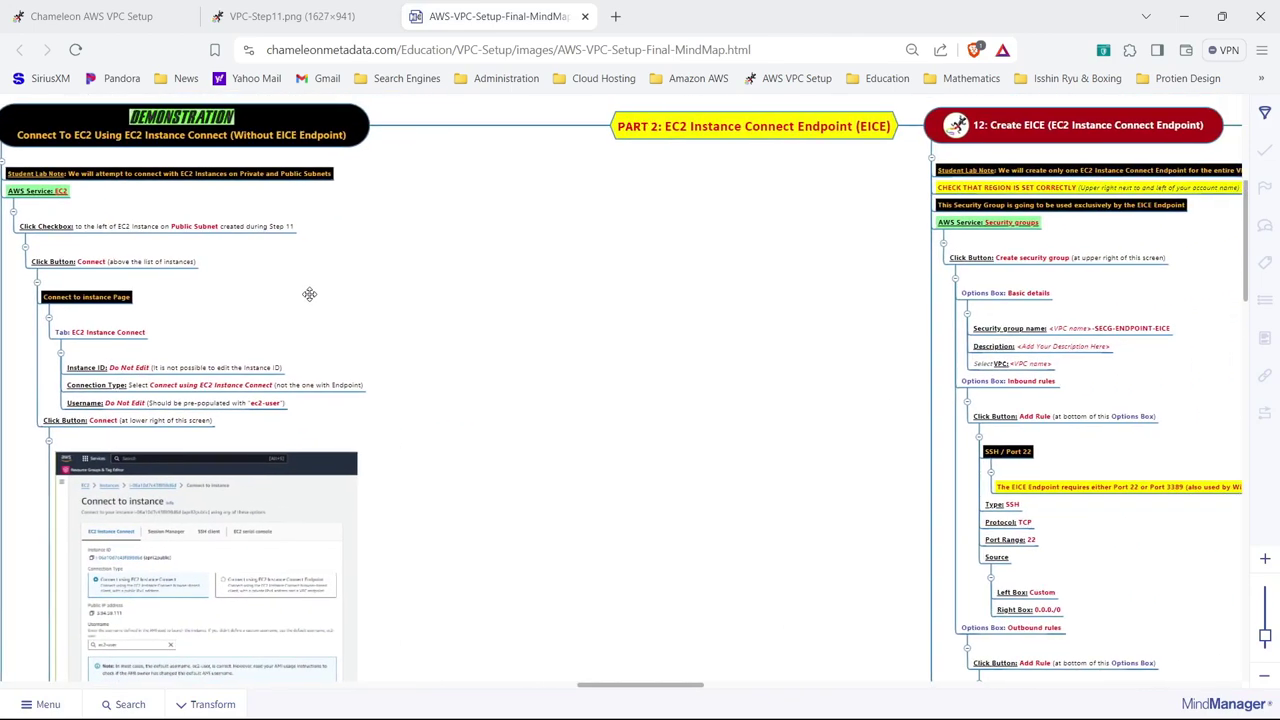
- Leave the mind map's step 12, open the AWS console's VPC service and list the VPCs in the US East region
{"action": "left_click_drag", "start_coordinate": [700, 303], "coordinate": [173, 320]}
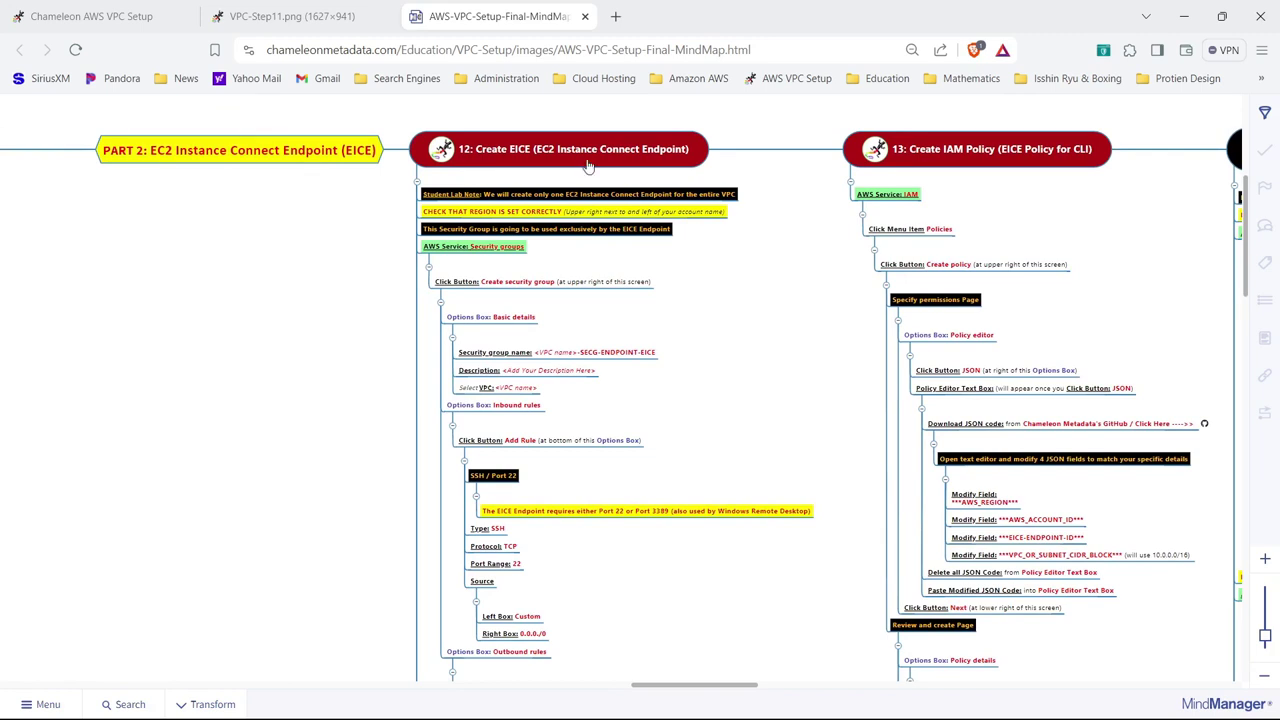
{"action": "left_click", "coordinate": [780, 80]}
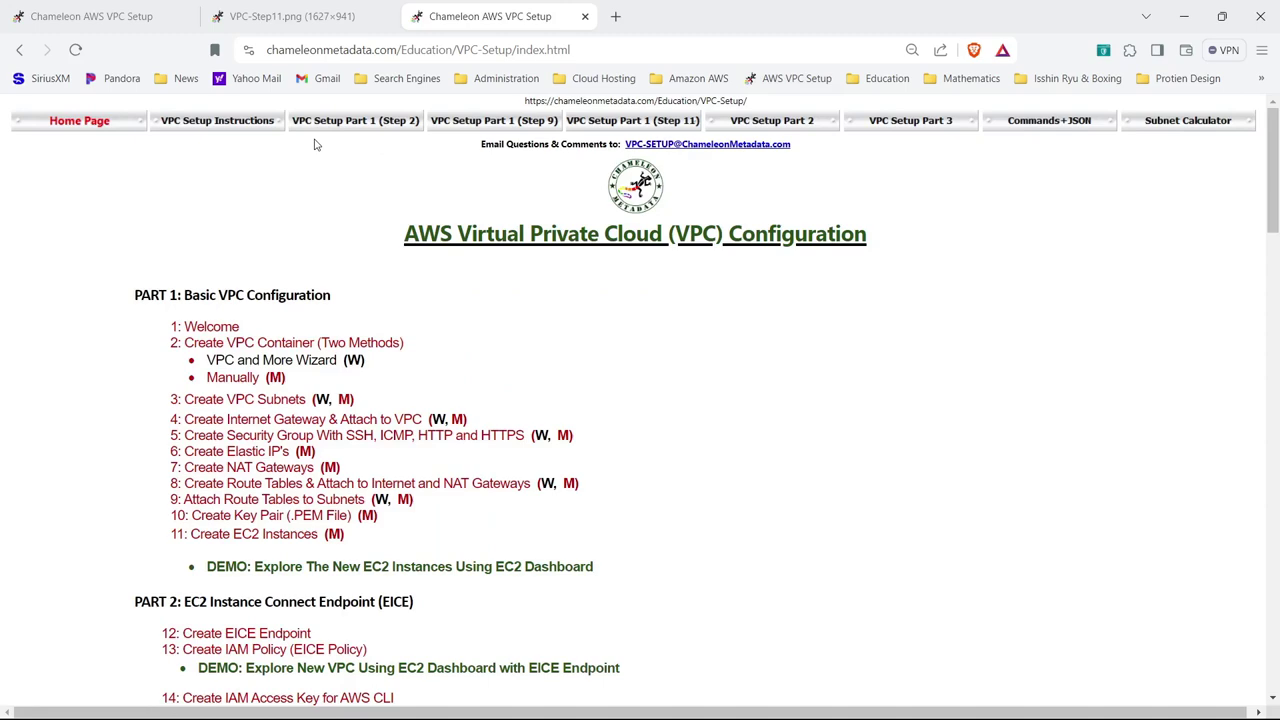
{"action": "left_click", "coordinate": [662, 79]}
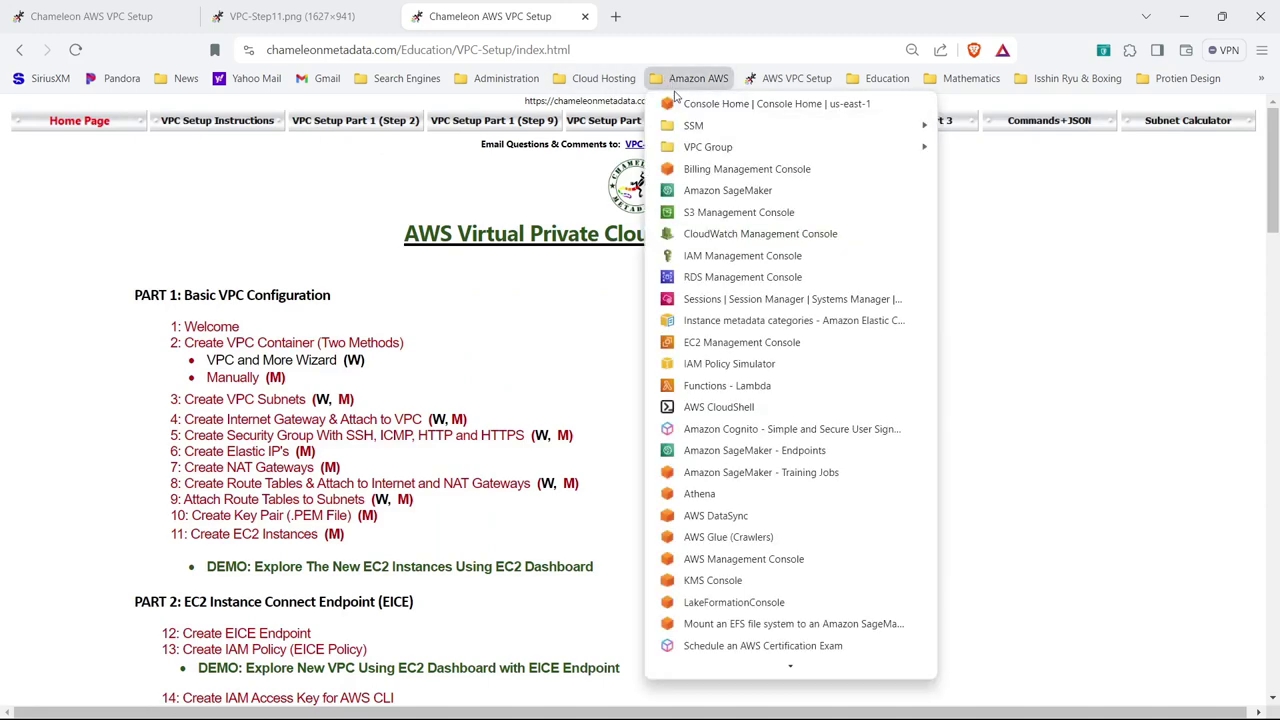
{"action": "left_click", "coordinate": [668, 103]}
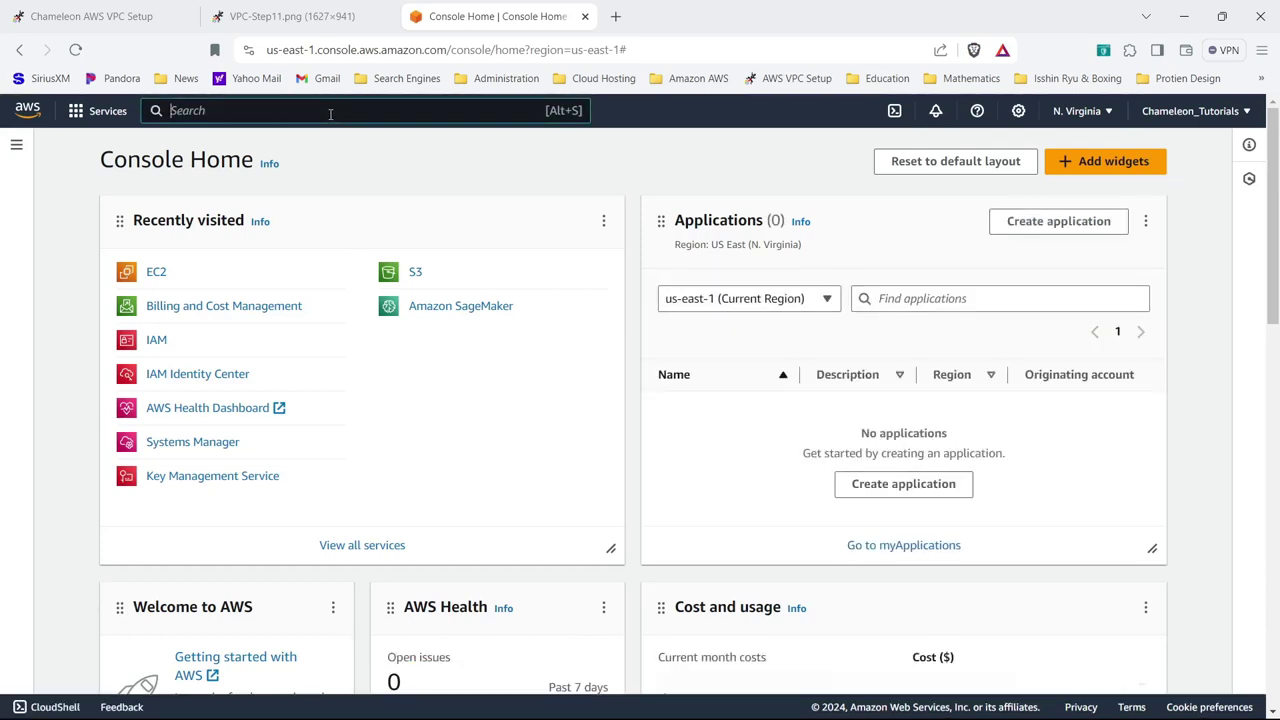
{"action": "type", "text": "vpc"}
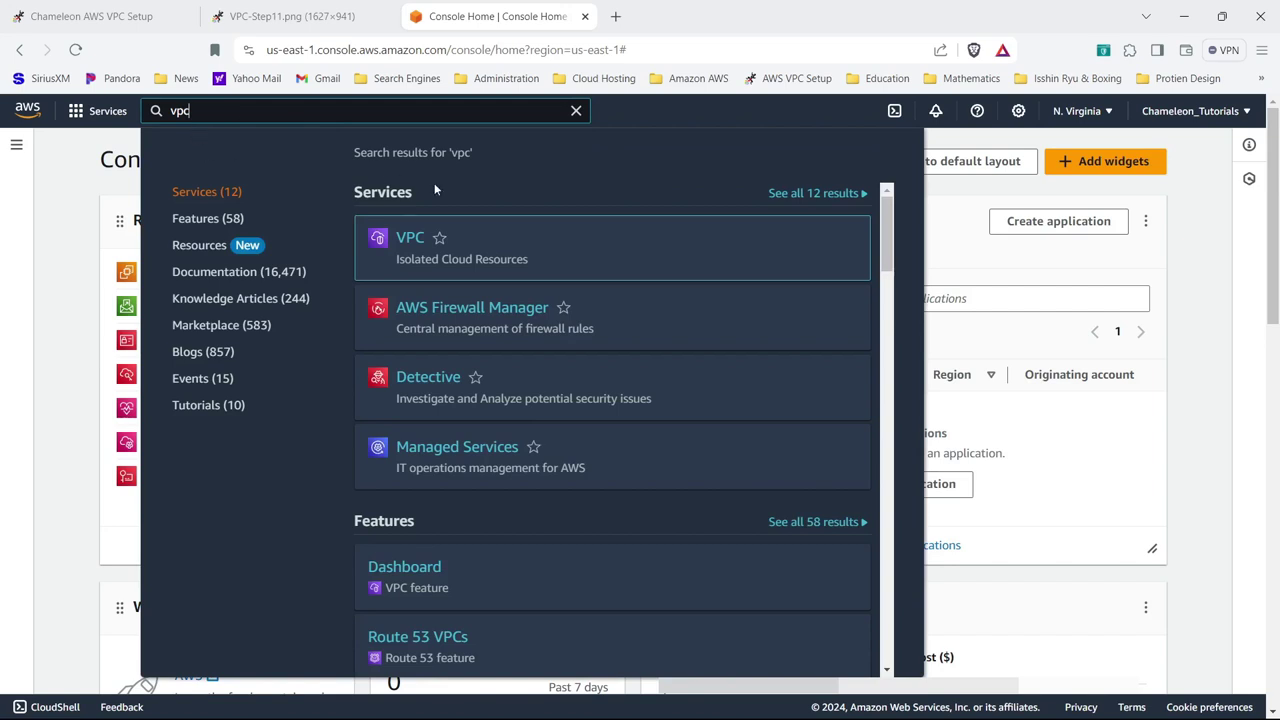
{"action": "left_click", "coordinate": [409, 239]}
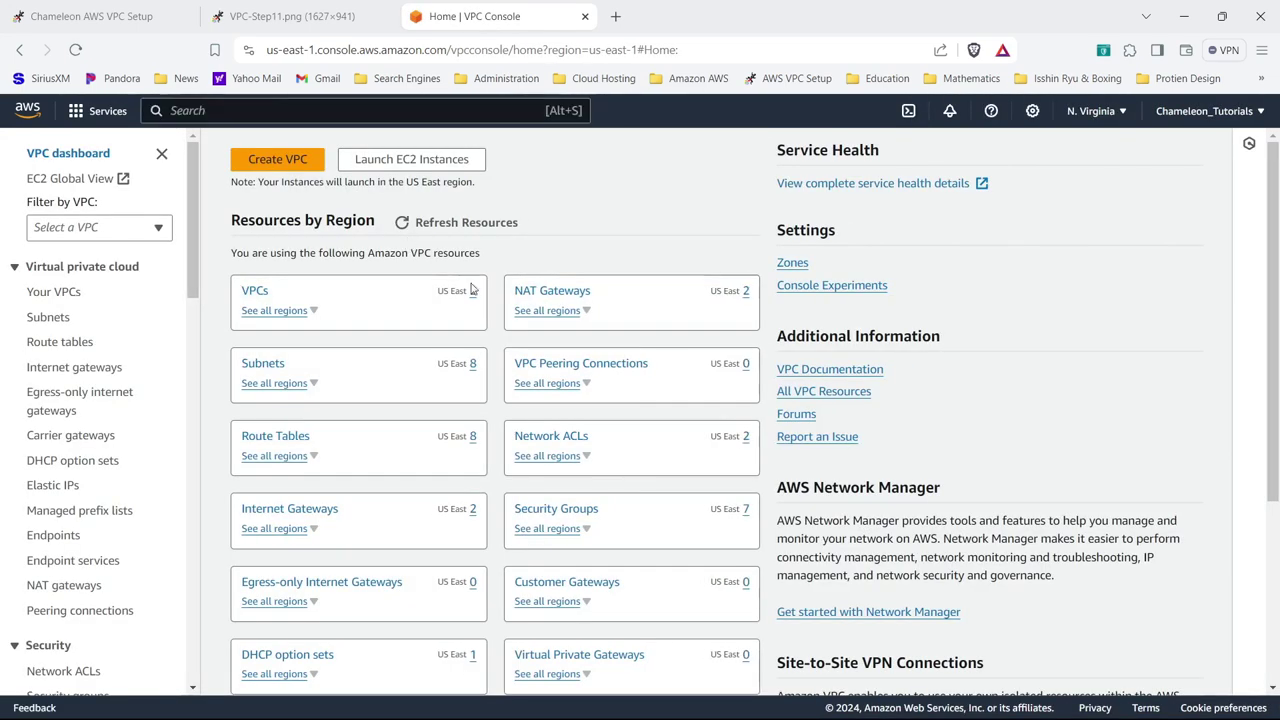
{"action": "left_click", "coordinate": [472, 293]}
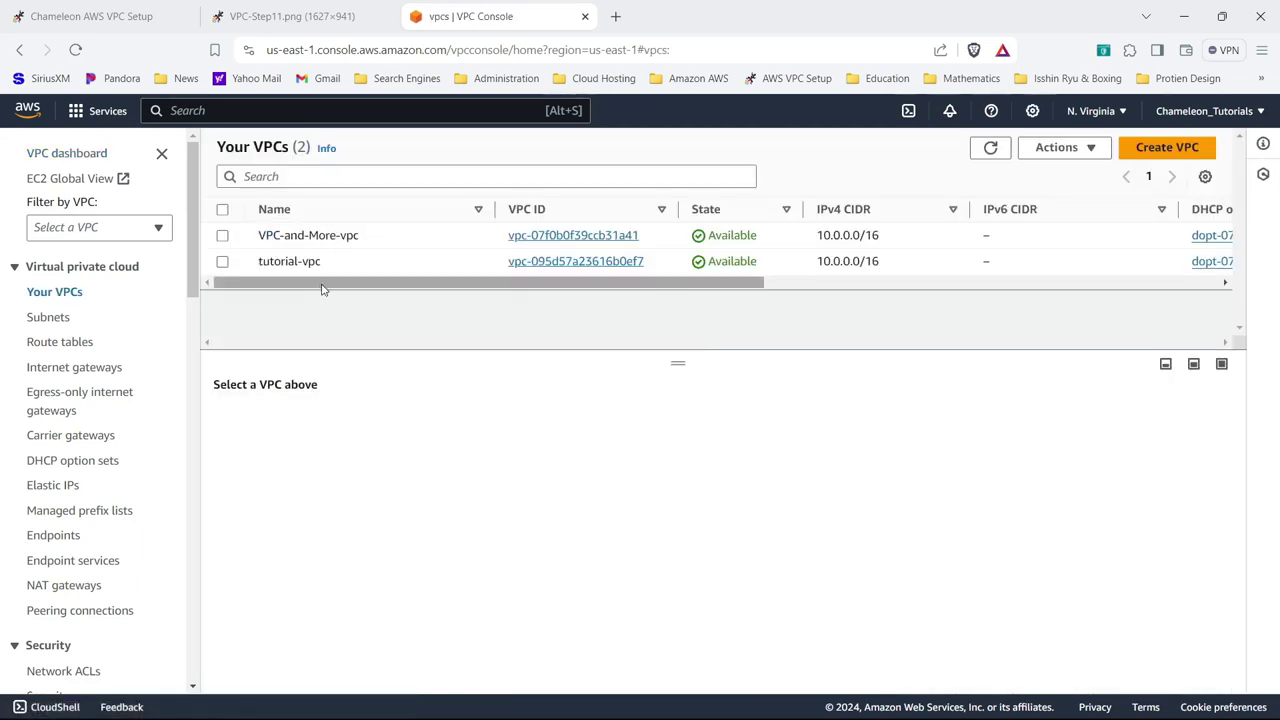
- Delete VPC-and-More-vpc together with its associated resources, confirming with "delete"
{"action": "left_click", "coordinate": [223, 237]}
{"action": "left_click", "coordinate": [1062, 147]}
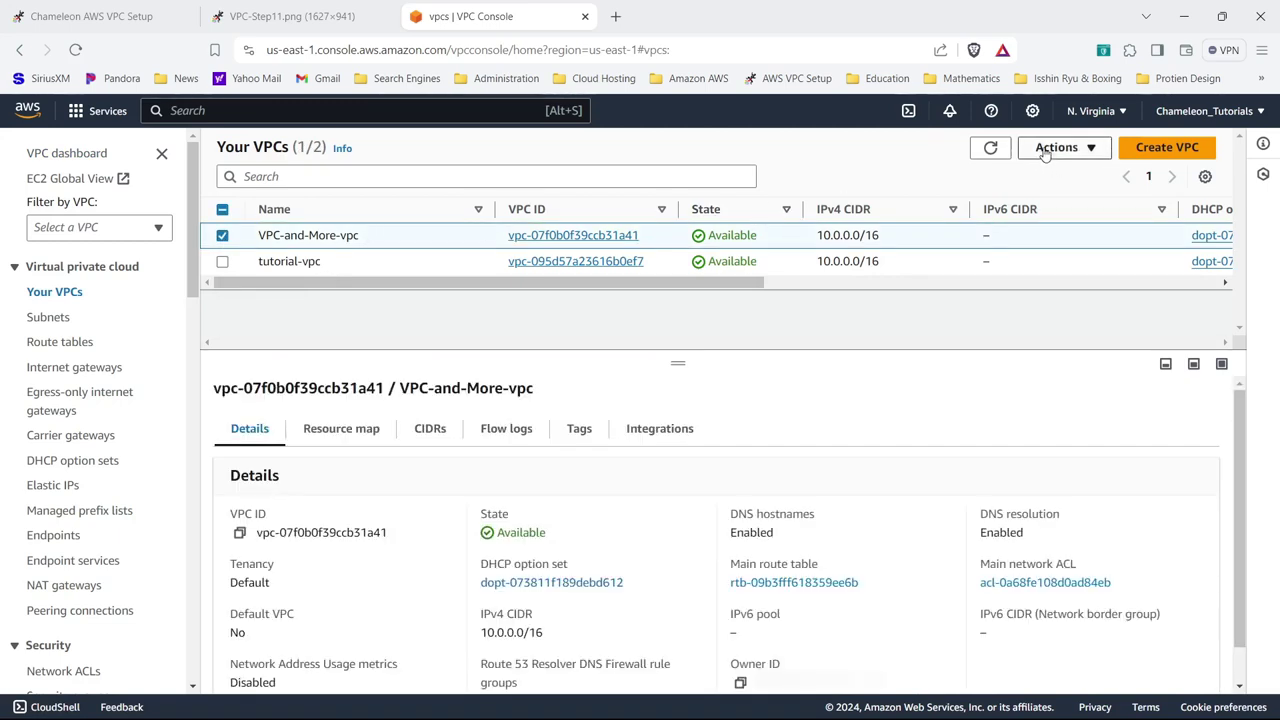
{"action": "left_click", "coordinate": [1064, 325]}
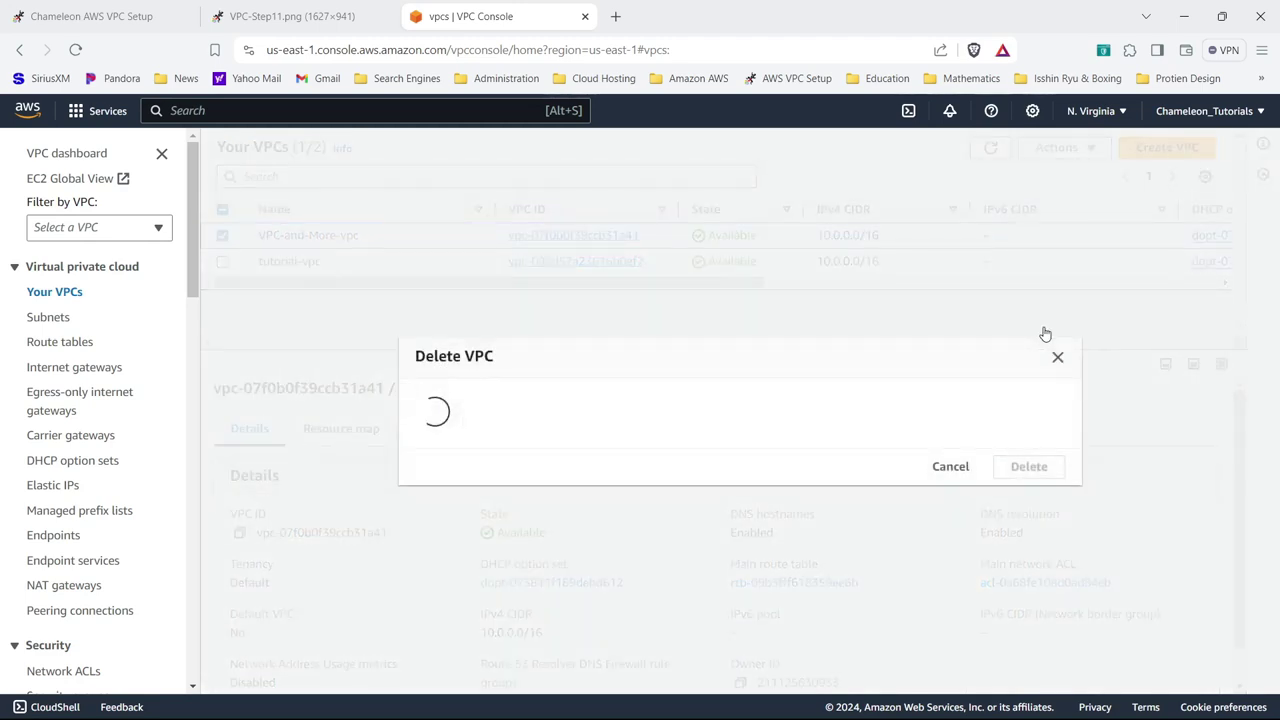
{"action": "left_click", "coordinate": [585, 615]}
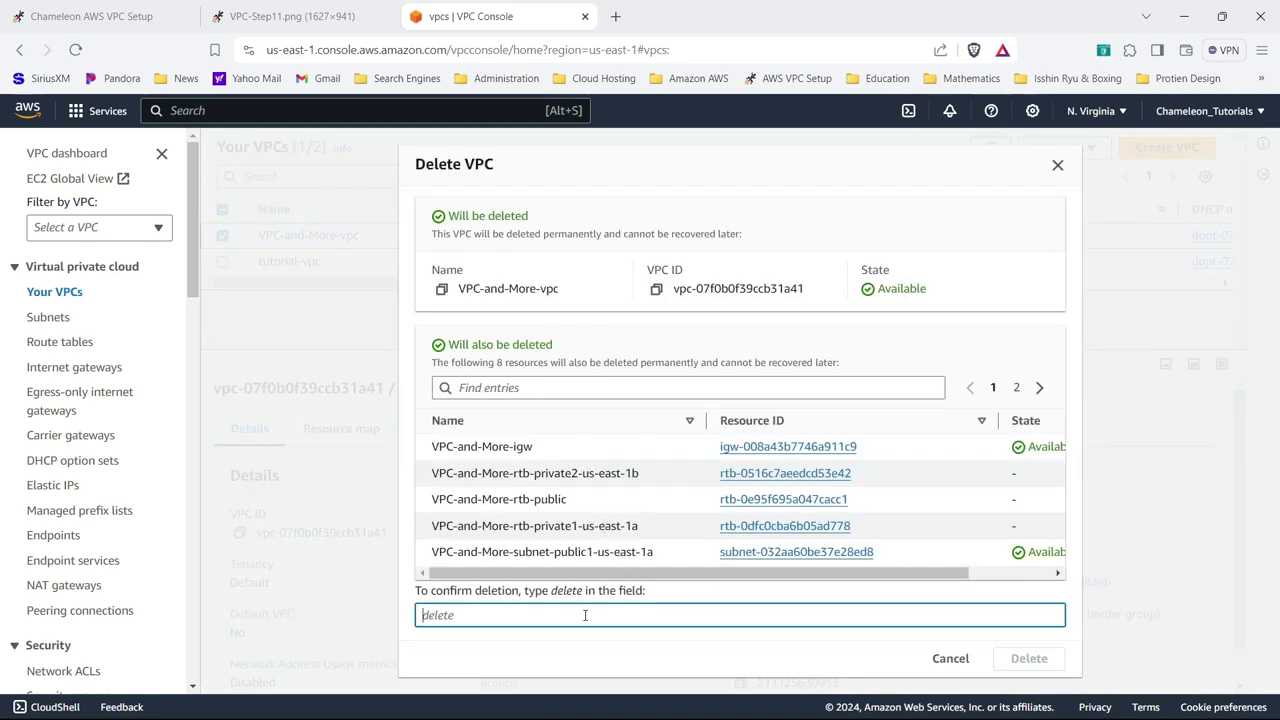
{"action": "type", "text": "delete"}
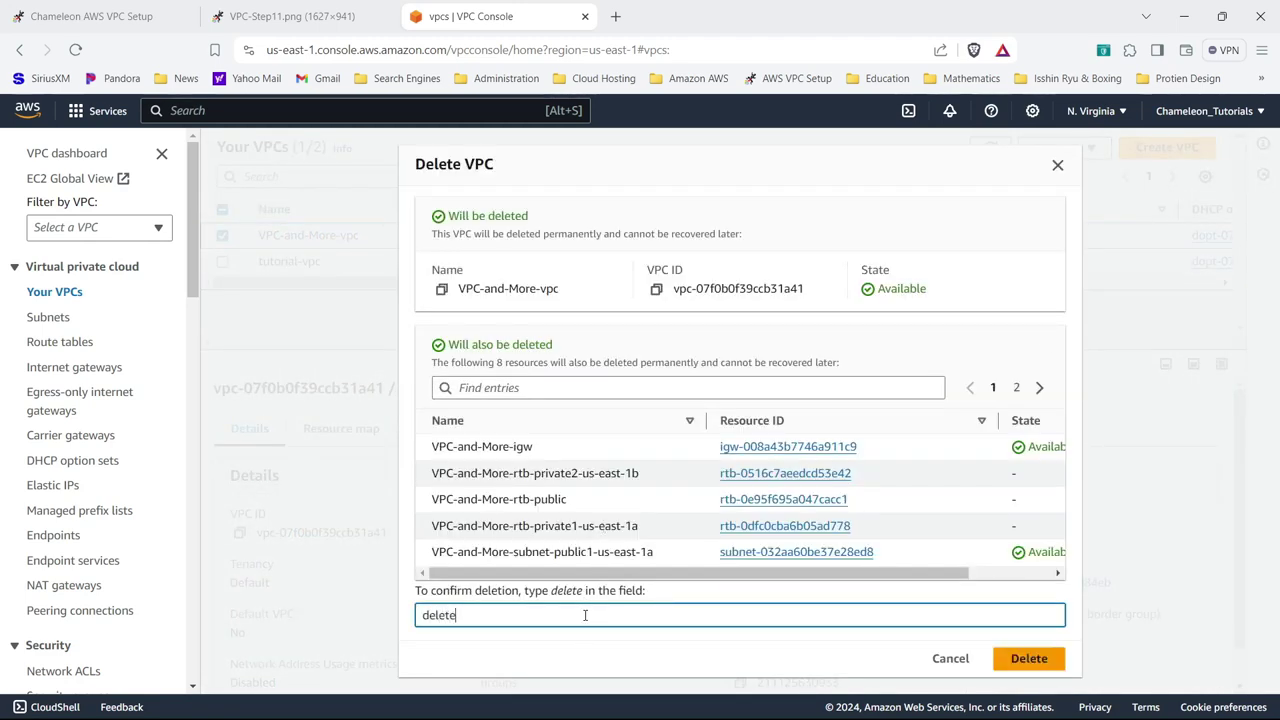
{"action": "left_click", "coordinate": [1012, 656]}
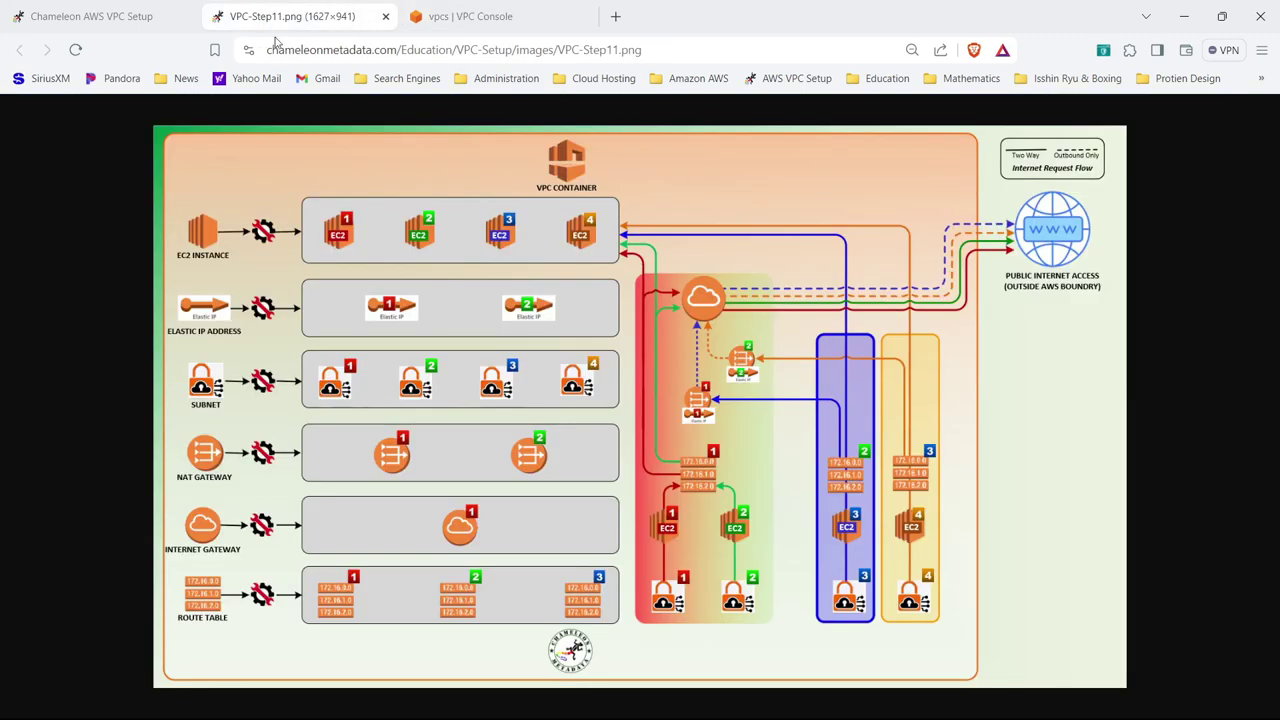
- Compare the Step 11 diagram with the VPC list and open the EC2 dashboard
{"action": "left_click", "coordinate": [255, 20]}
{"action": "left_click", "coordinate": [508, 17]}
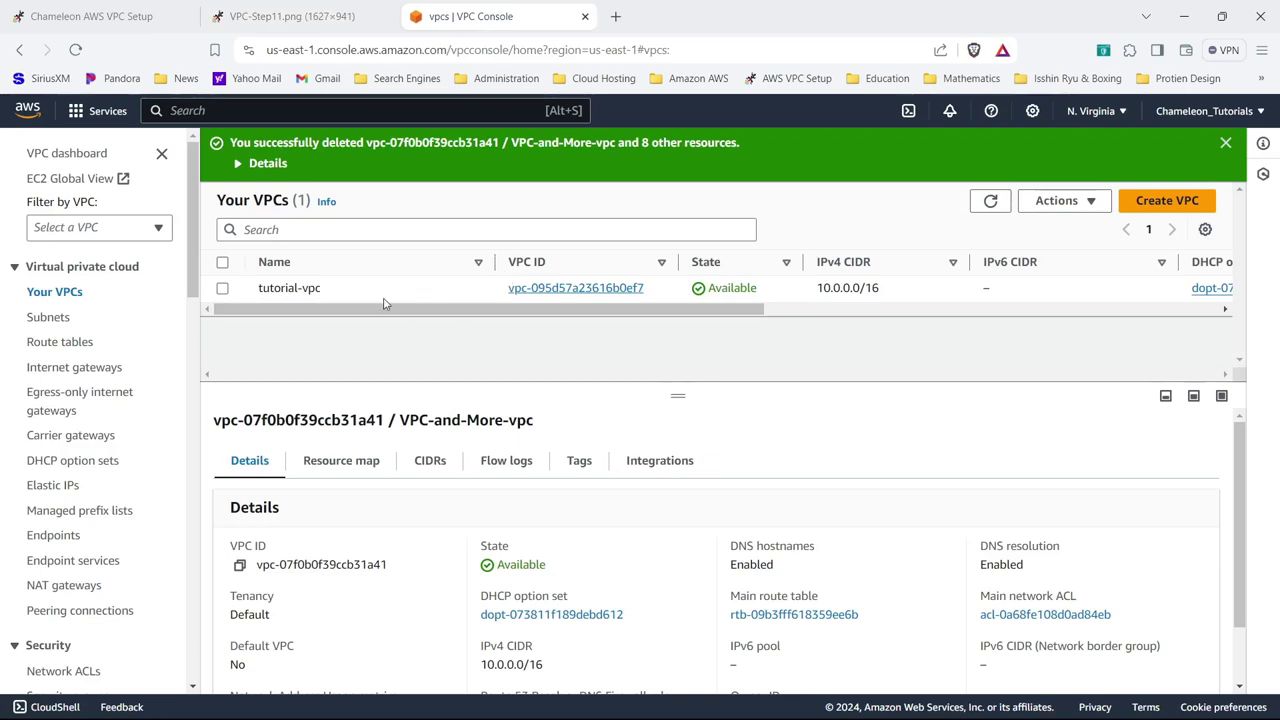
{"action": "left_click", "coordinate": [315, 17]}
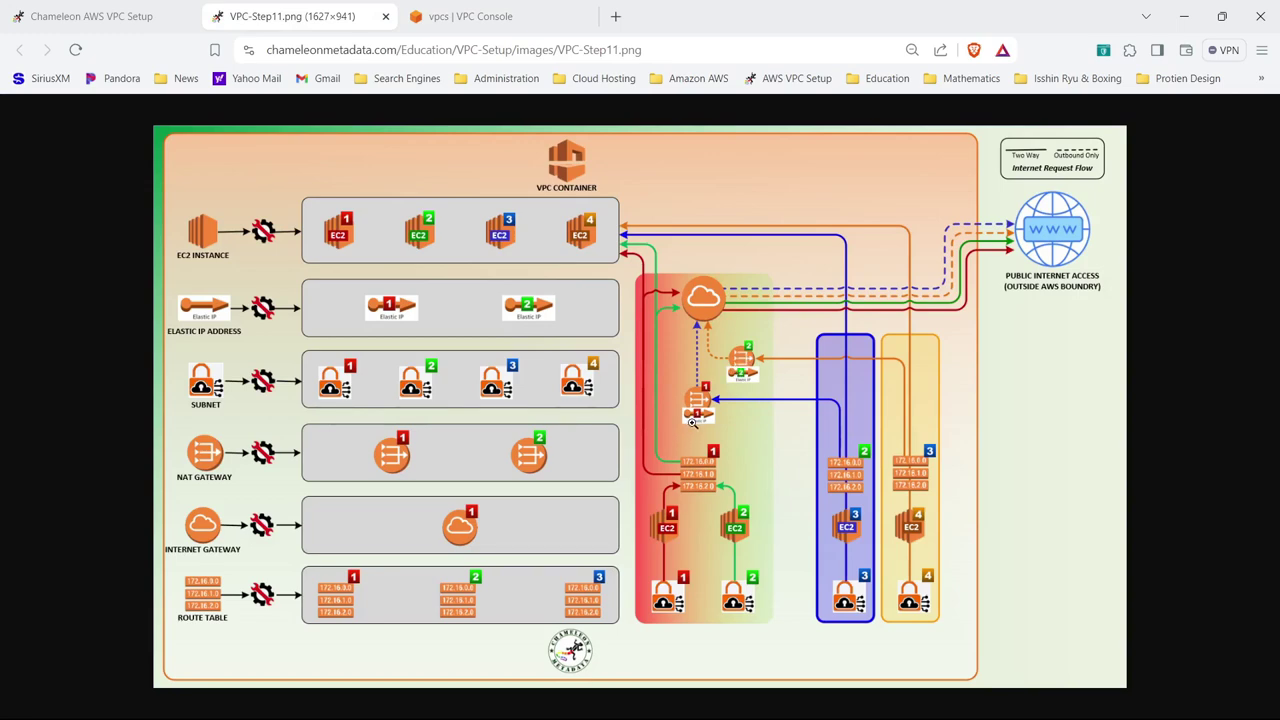
{"action": "left_click", "coordinate": [500, 16]}
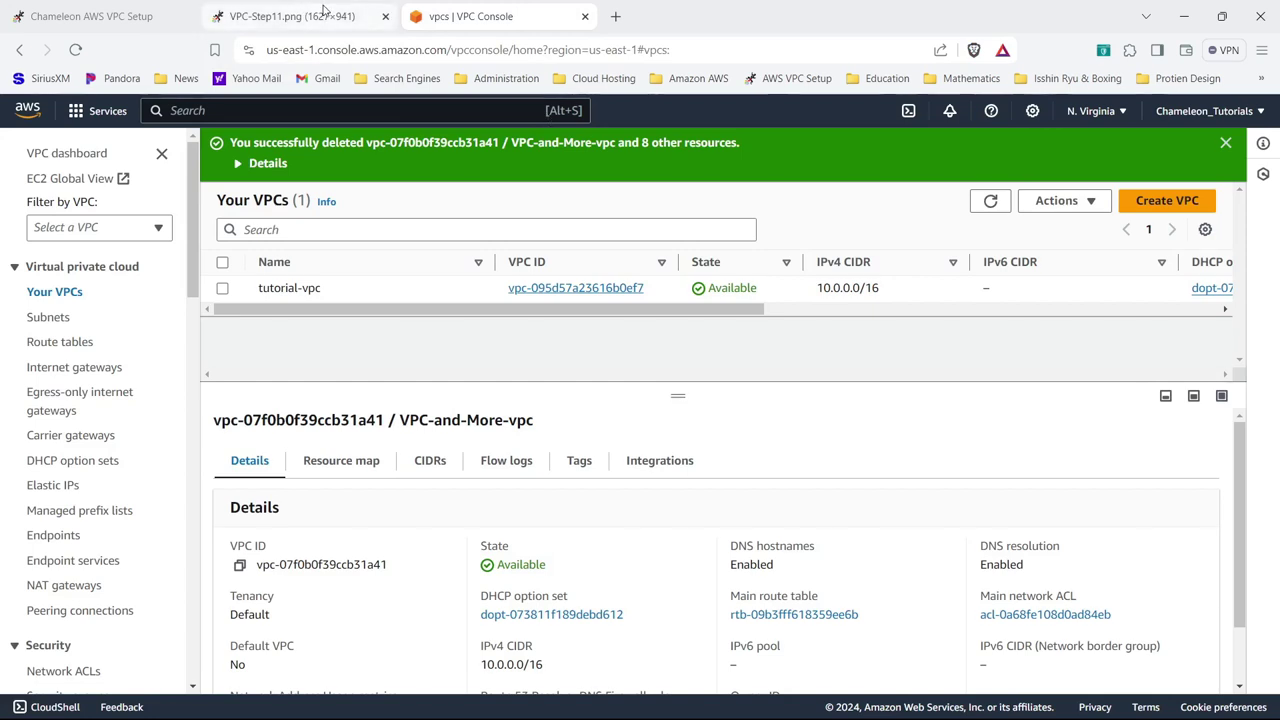
{"action": "left_click", "coordinate": [80, 112]}
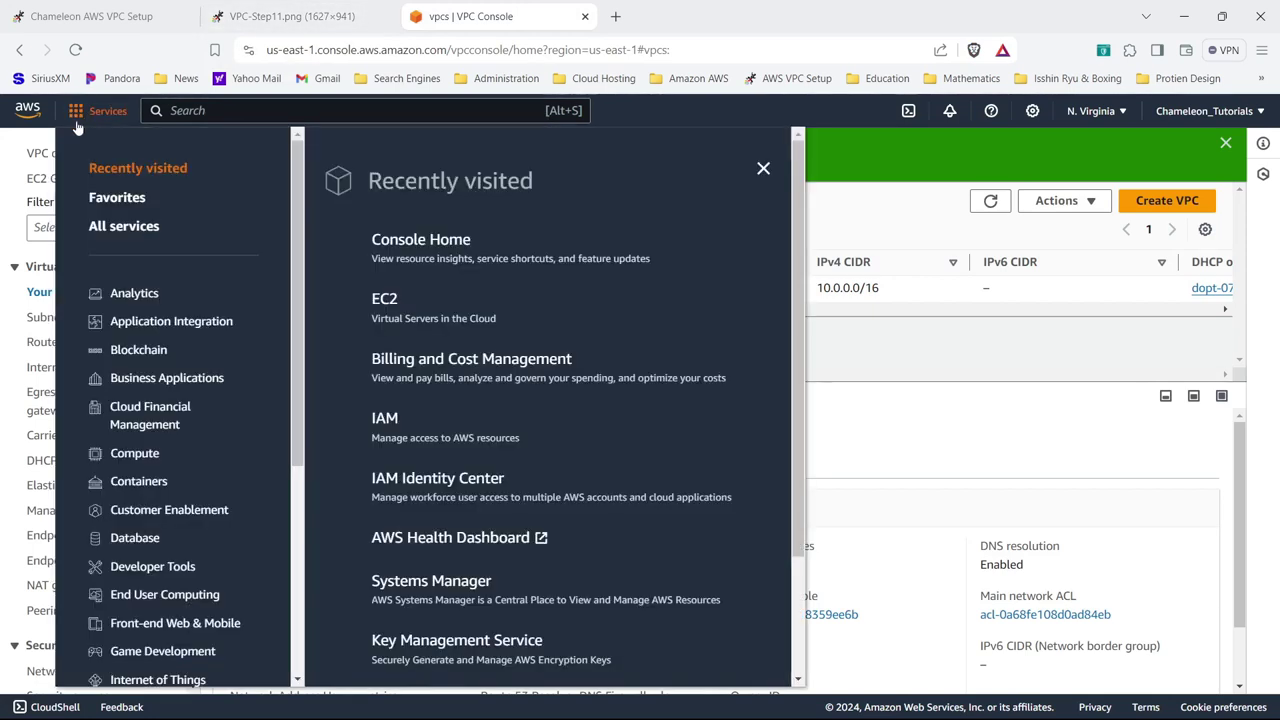
{"action": "left_click", "coordinate": [418, 322]}
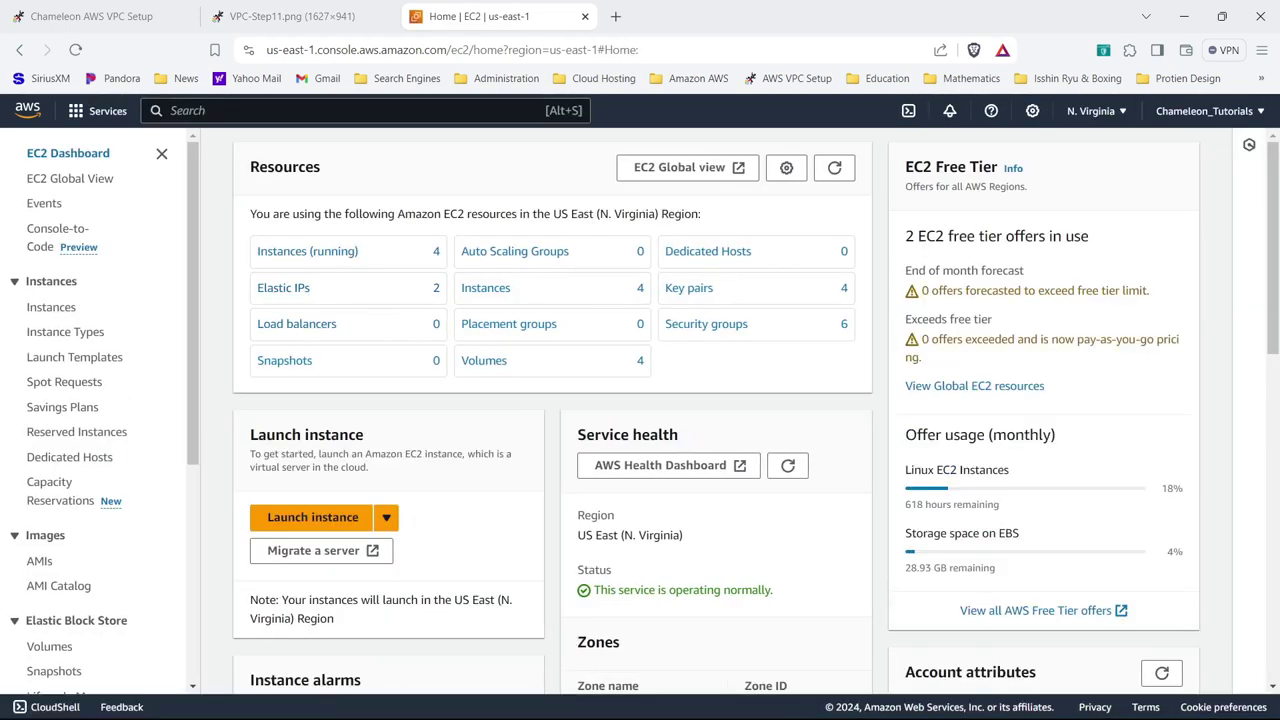
- Open the VPC Setup Instructions mind map from the tutorial site and look through its Part 2 steps
{"action": "left_click", "coordinate": [72, 20]}
{"action": "left_click", "coordinate": [265, 121]}
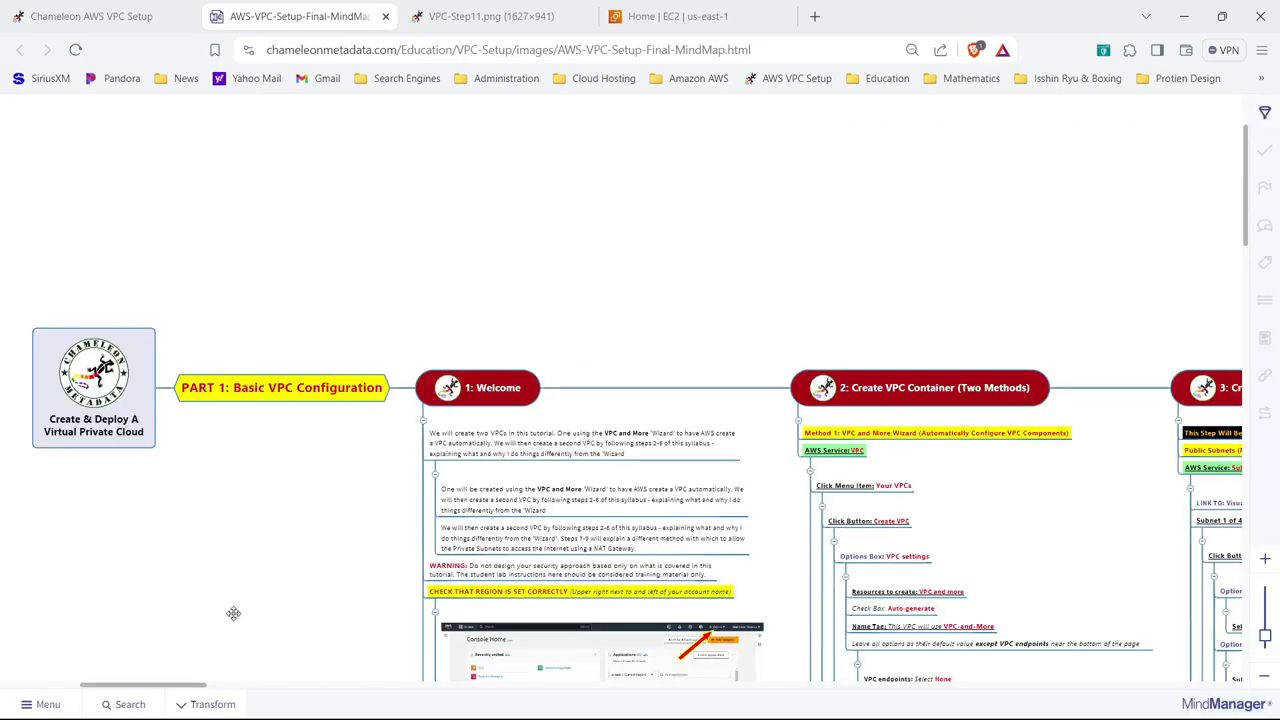
{"action": "left_click_drag", "start_coordinate": [166, 685], "coordinate": [803, 710]}
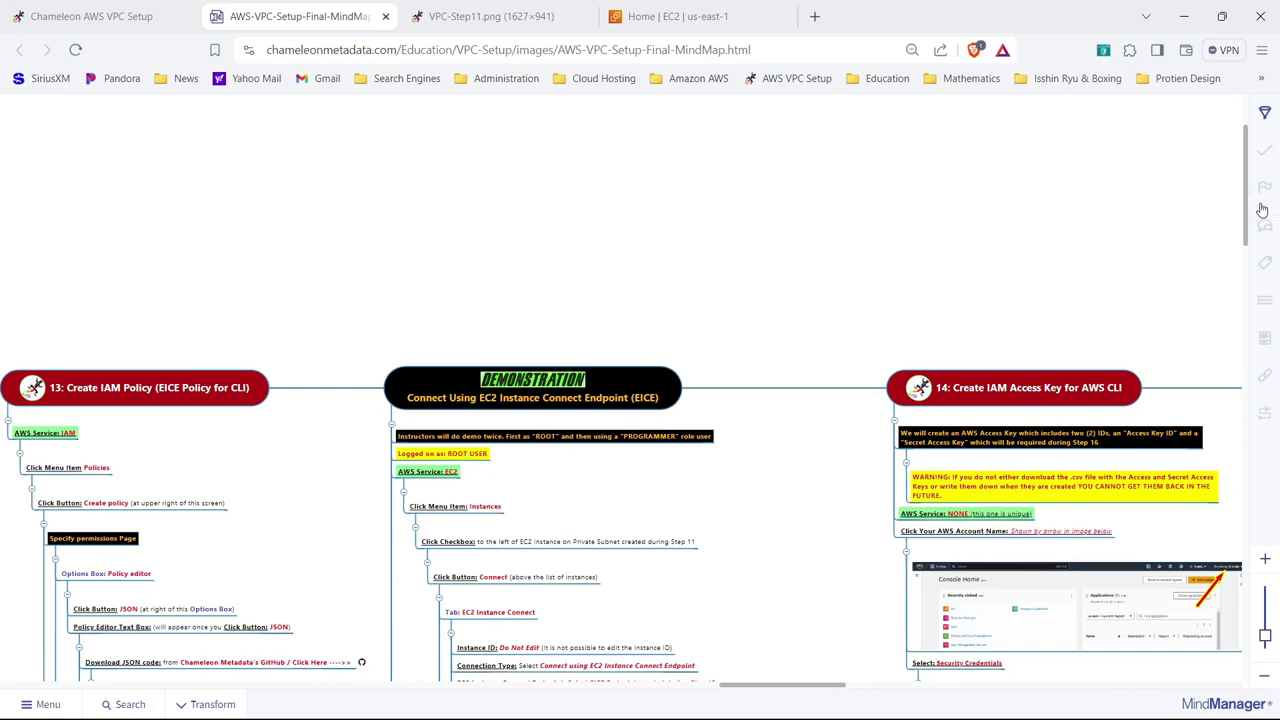
{"action": "left_click_drag", "start_coordinate": [1245, 204], "coordinate": [1268, 262]}
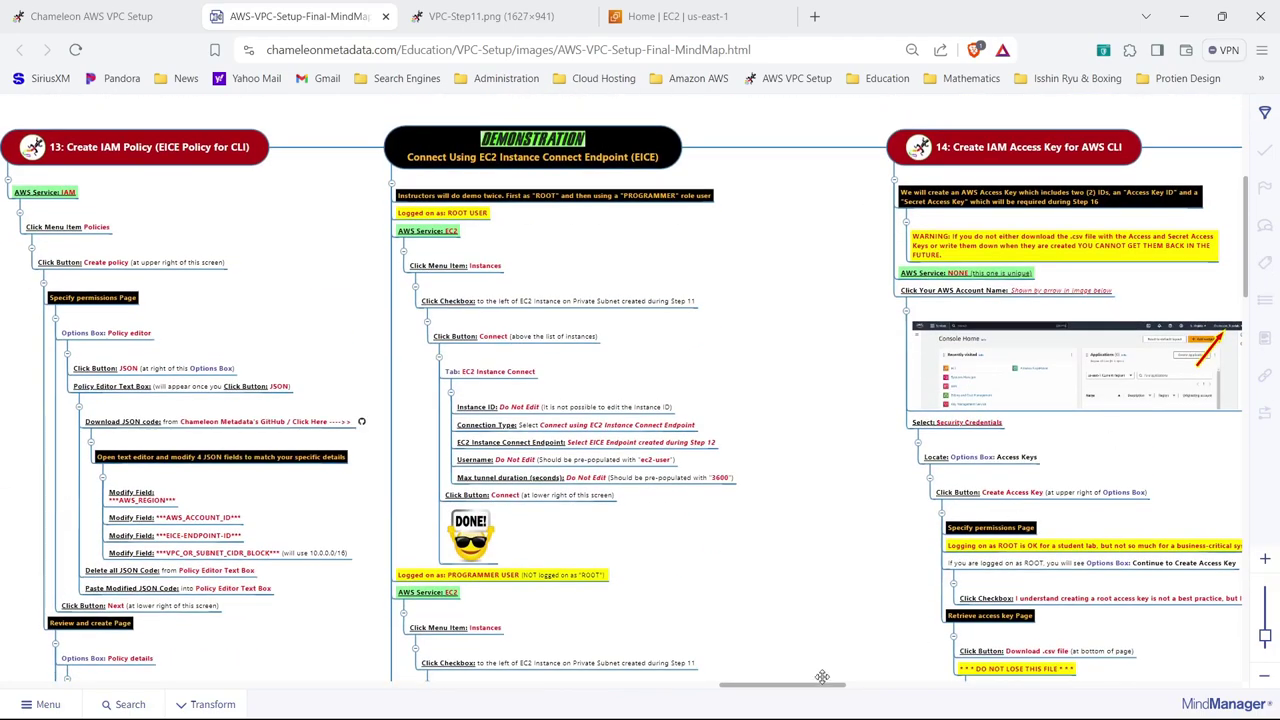
{"action": "left_click_drag", "start_coordinate": [822, 684], "coordinate": [749, 686]}
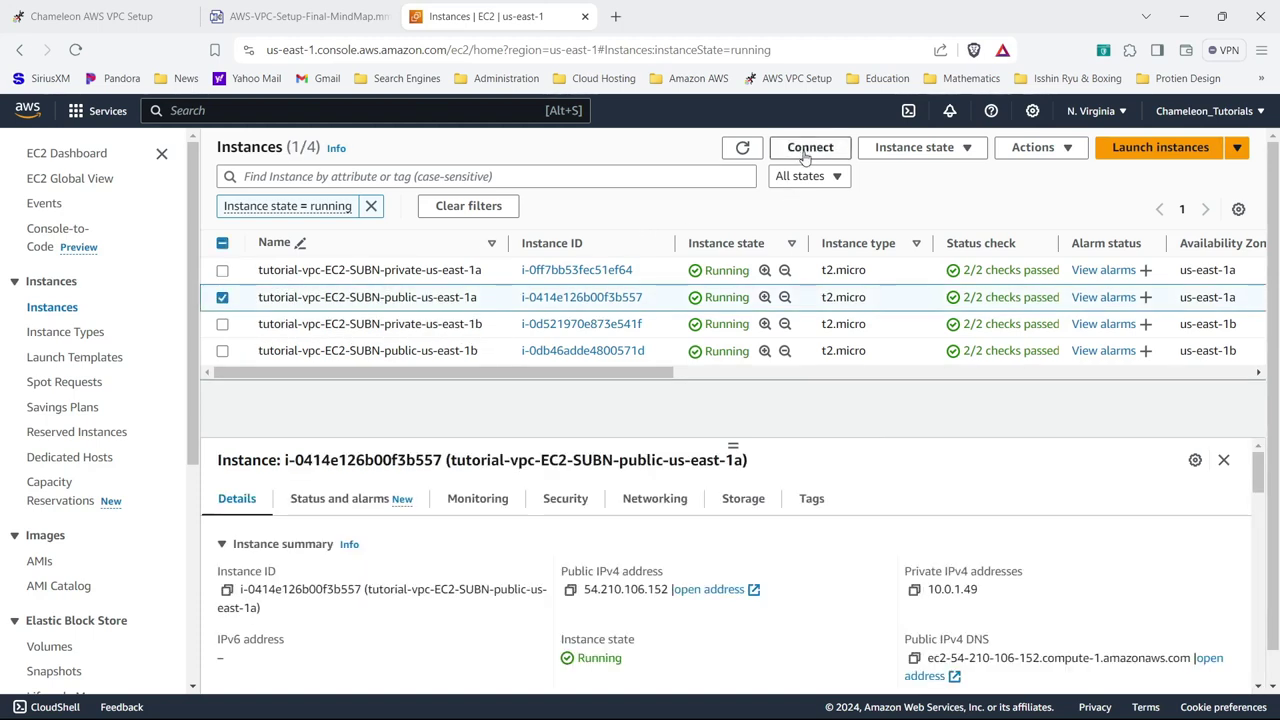
- Check the EC2 Instance Connect page for tutorial-vpc-EC2-SUBN-public-us-east-1a and return to the instances list
{"action": "left_click", "coordinate": [810, 147]}
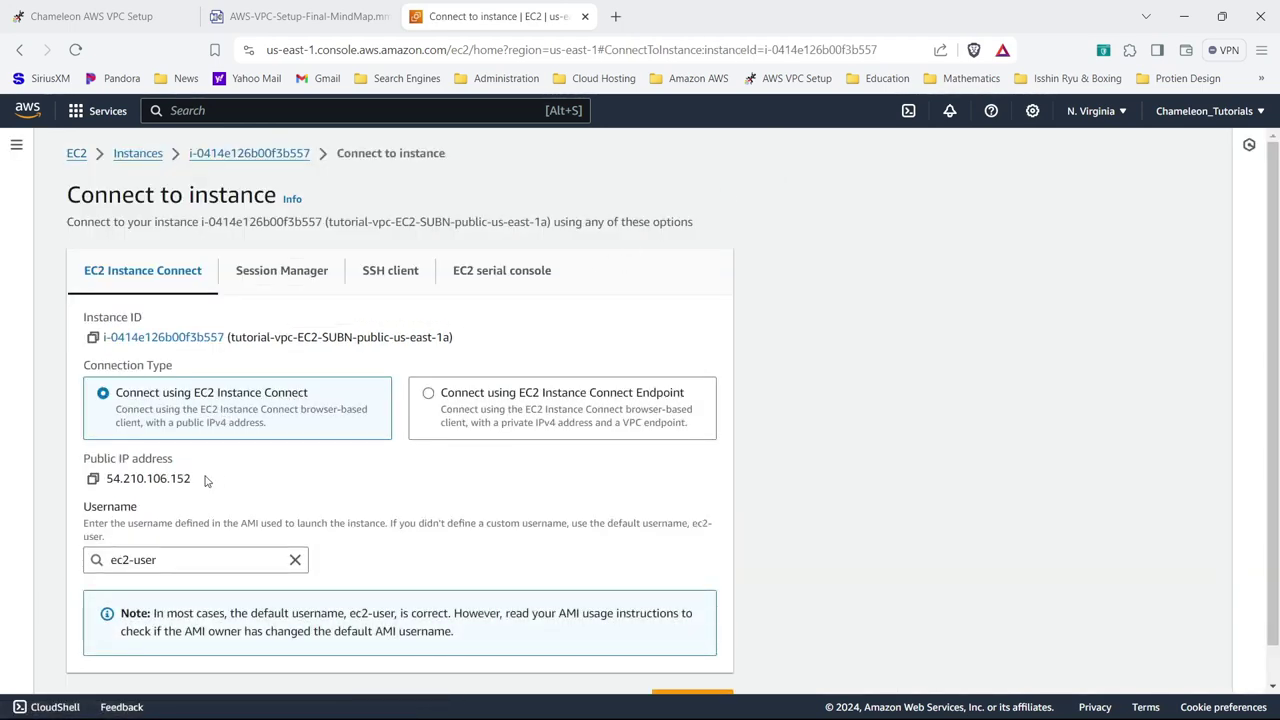
{"action": "left_click", "coordinate": [268, 153]}
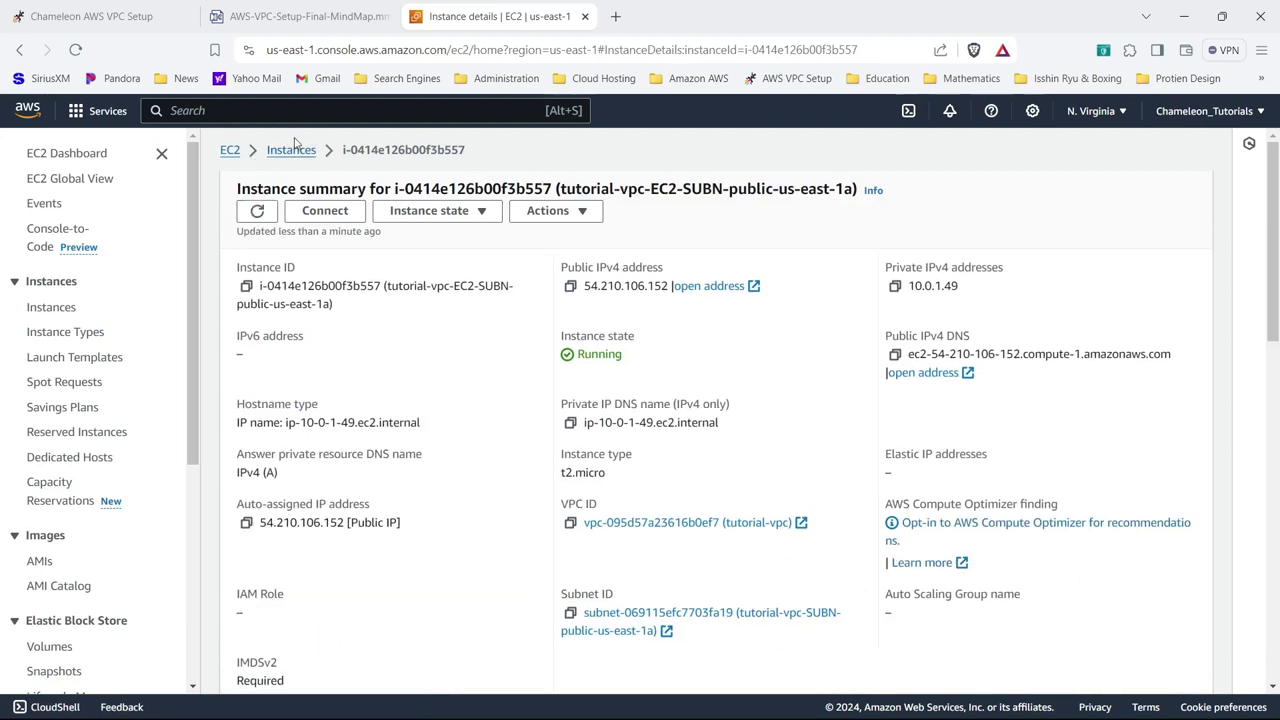
{"action": "left_click", "coordinate": [290, 151]}
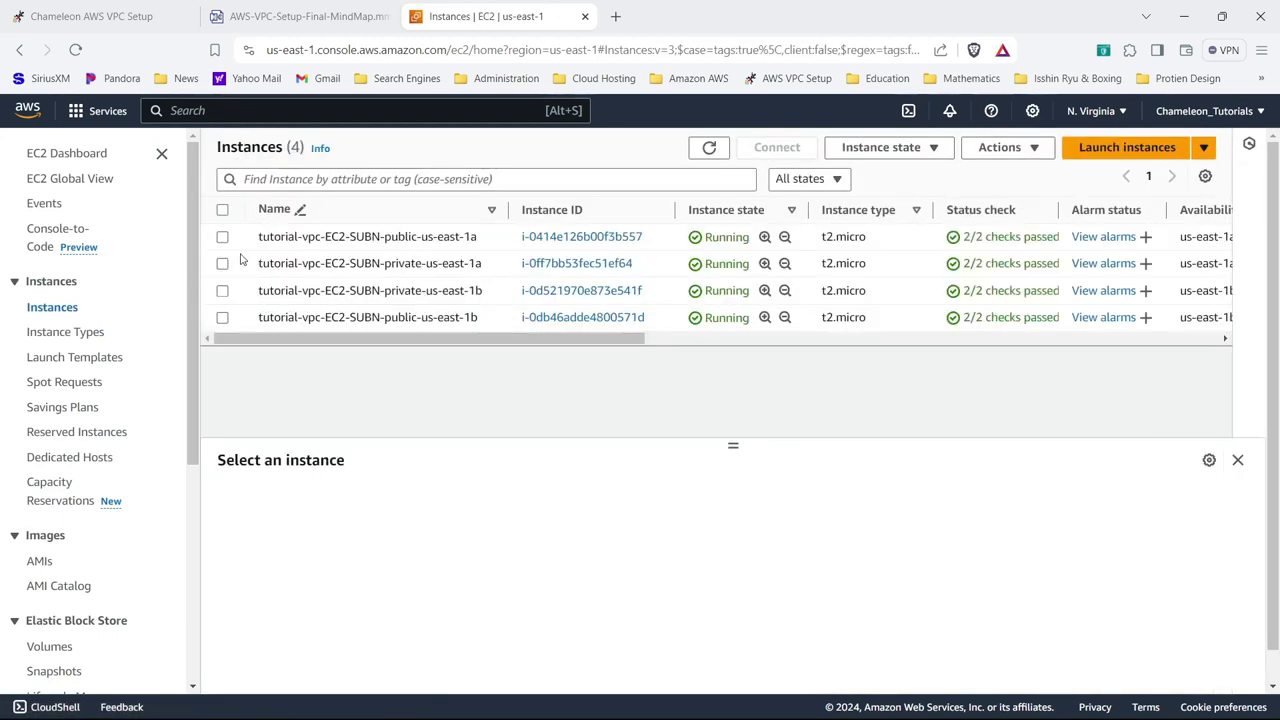
- Open the connection page for tutorial-vpc-EC2-SUBN-private-us-east-1a and choose Connect using EC2 Instance Connect Endpoint
{"action": "left_click", "coordinate": [223, 263]}
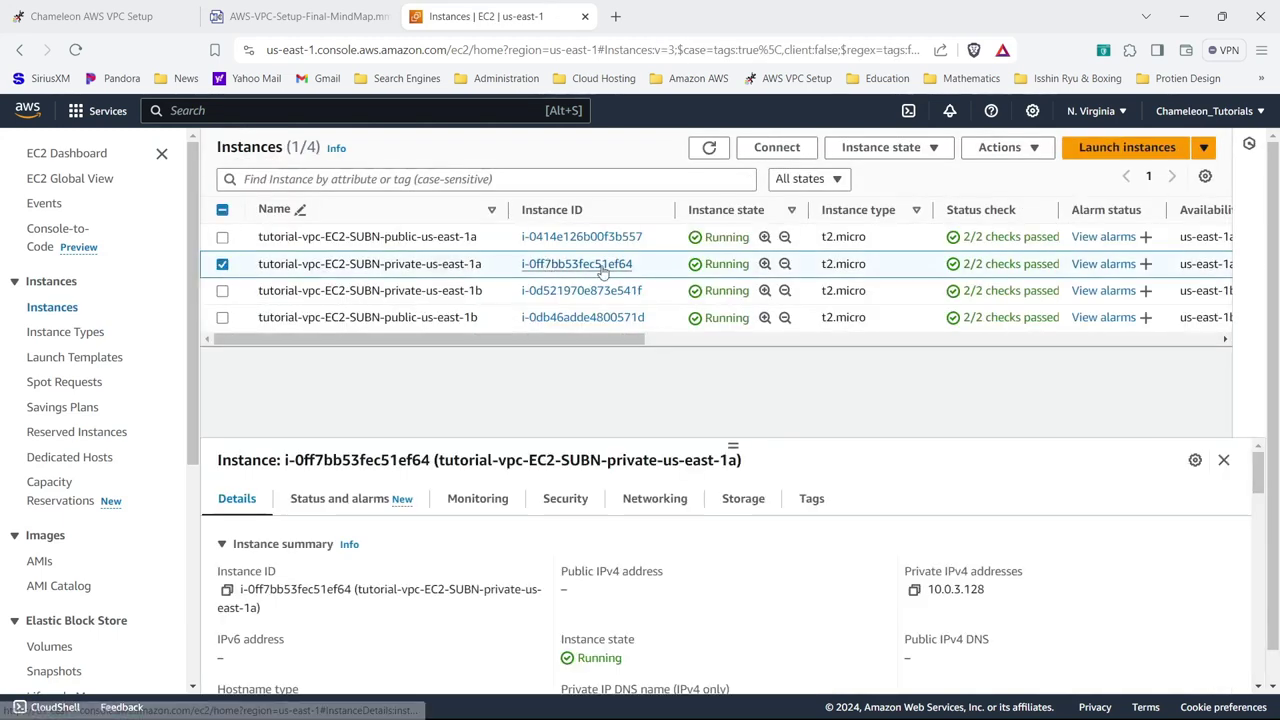
{"action": "left_click", "coordinate": [778, 148]}
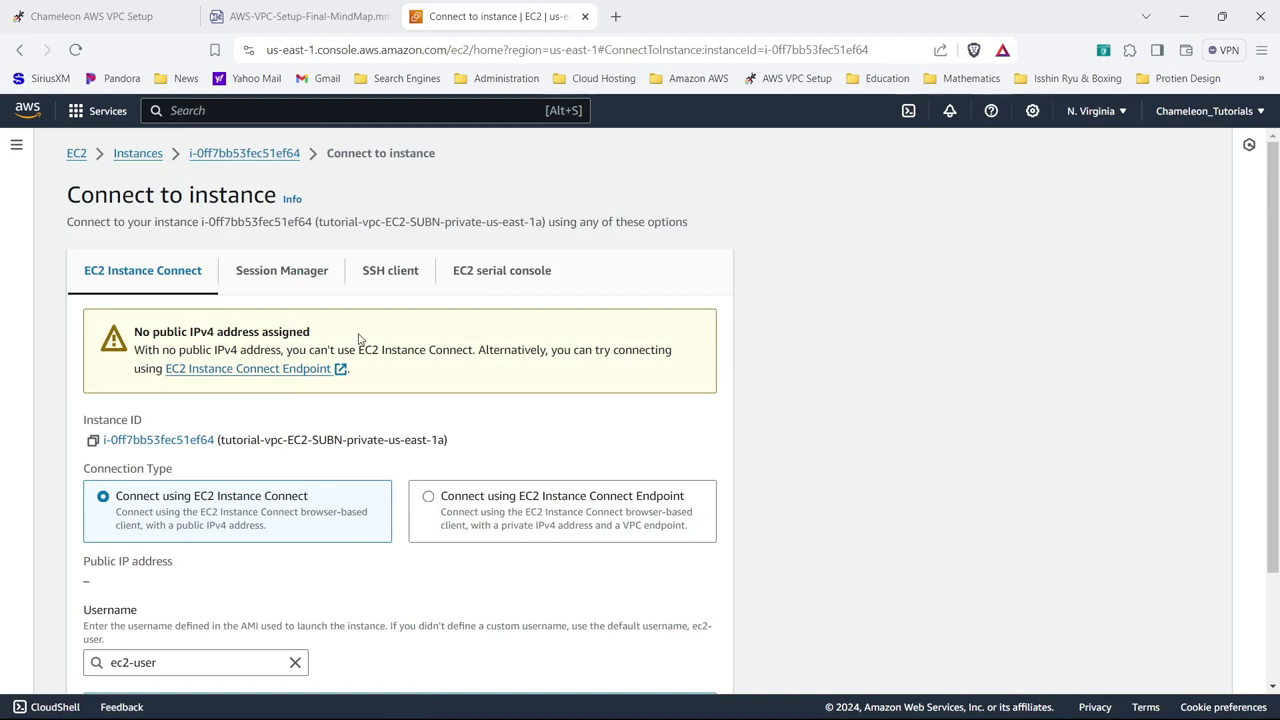
{"action": "left_click", "coordinate": [508, 528]}
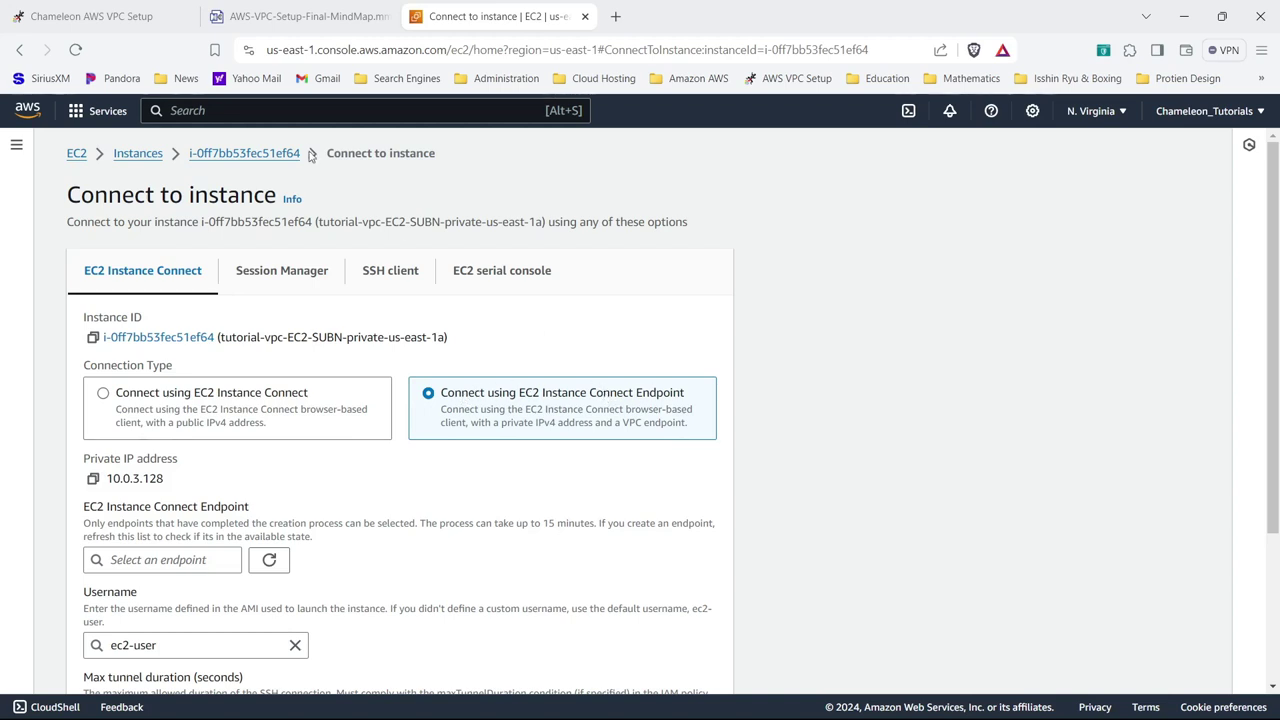
- Return to the tutorial site and open the VPC Setup Part 2 diagram to examine the EICE endpoint's place
{"action": "left_click", "coordinate": [84, 18]}
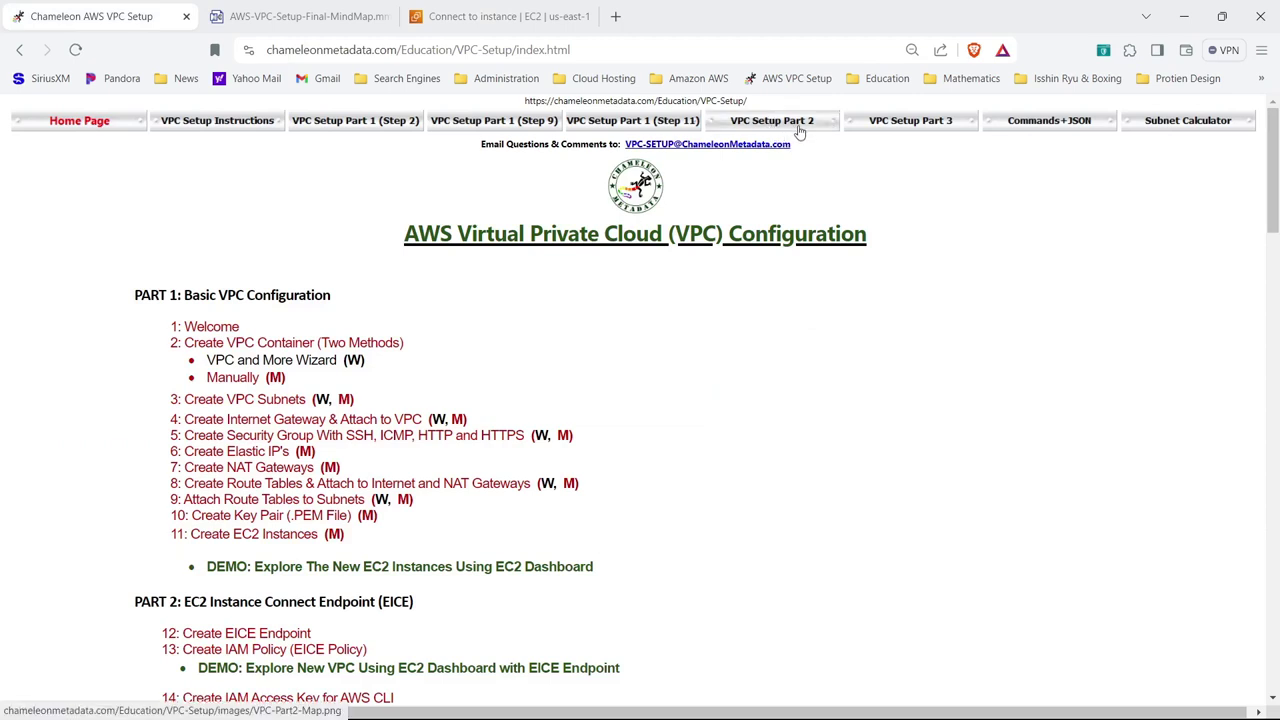
{"action": "left_click", "coordinate": [601, 50]}
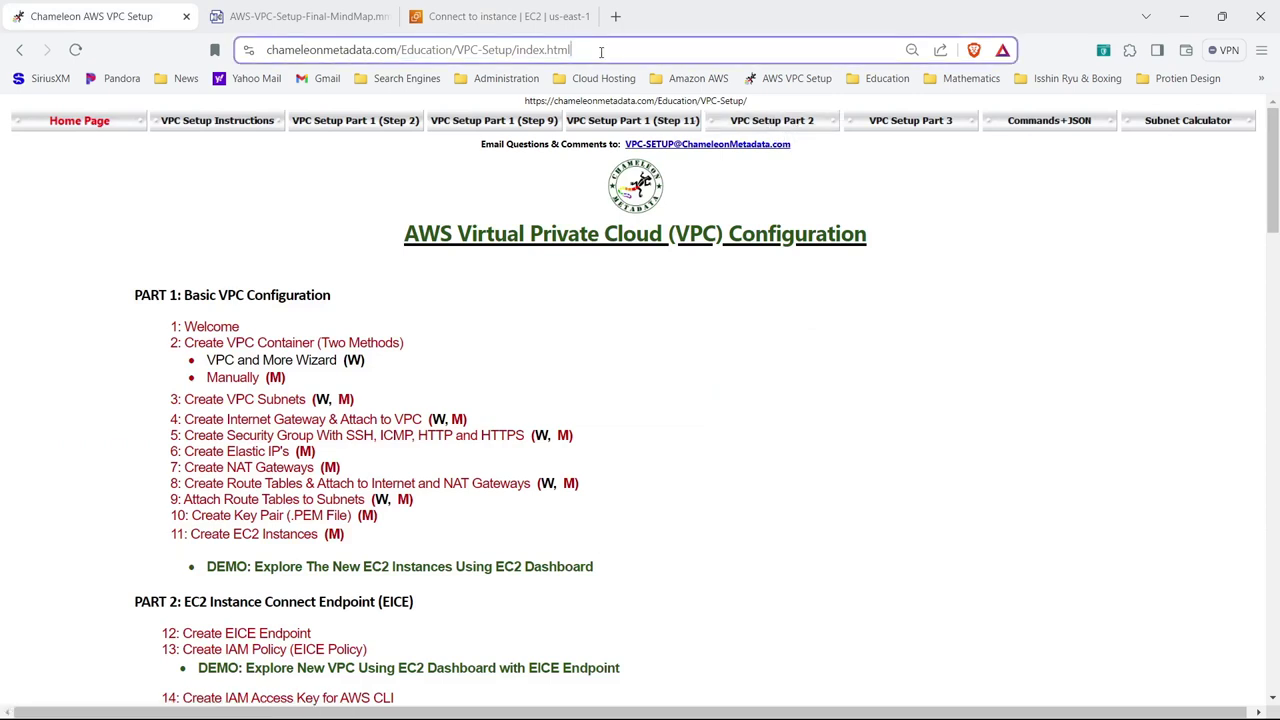
{"action": "left_click", "coordinate": [601, 50]}
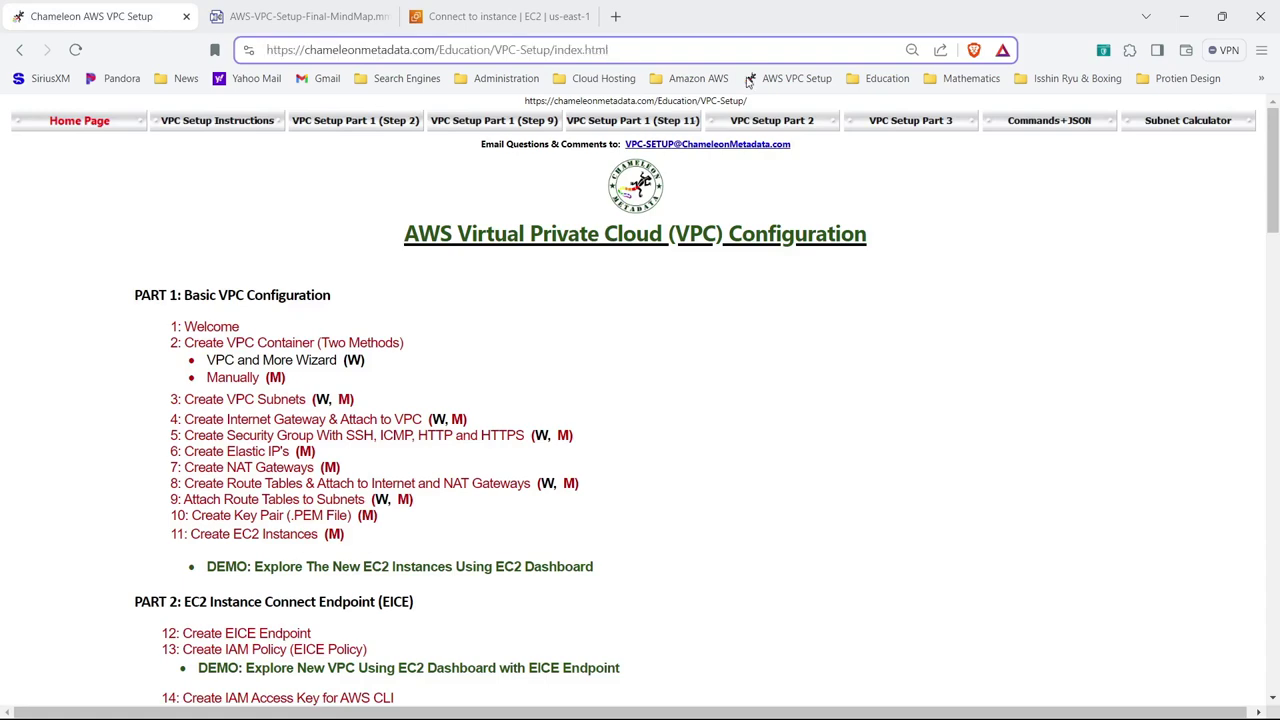
{"action": "left_click", "coordinate": [772, 120]}
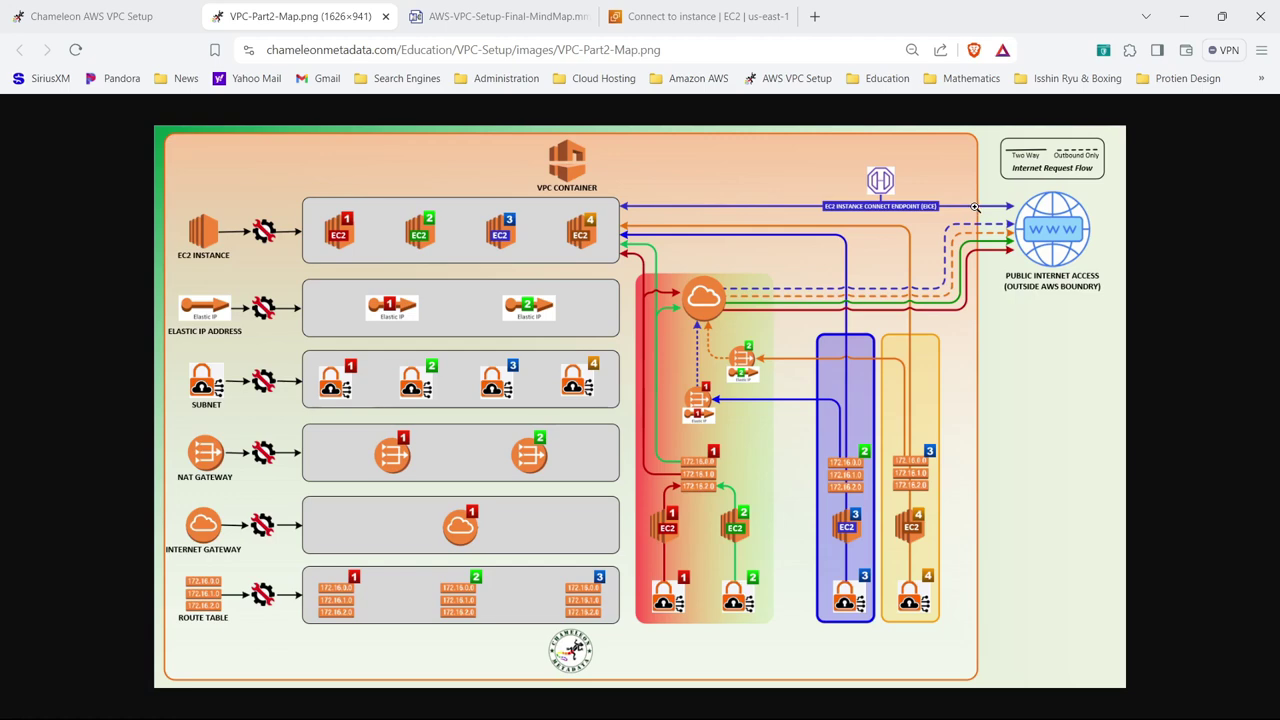
- Read the mind map's step 12 notes, check the region set in the AWS console and return to the mind map
{"action": "left_click", "coordinate": [500, 17]}
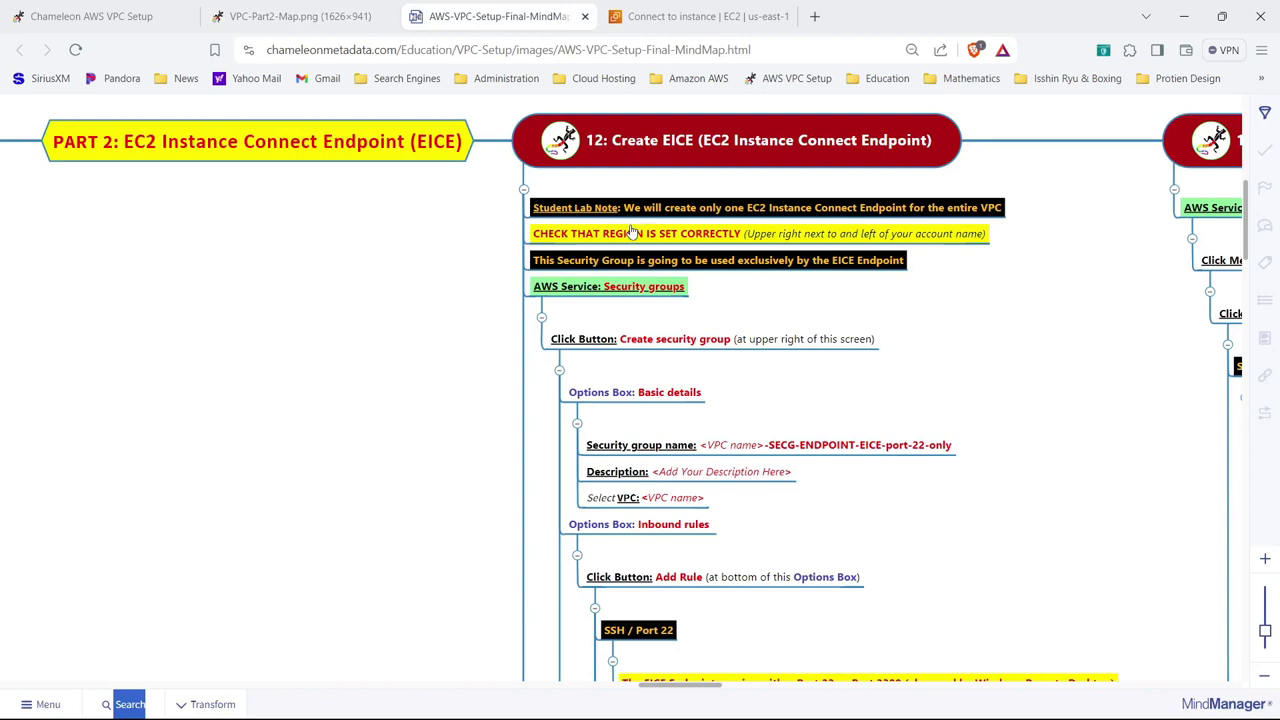
{"action": "left_click", "coordinate": [670, 17]}
{"action": "left_click", "coordinate": [1120, 114]}
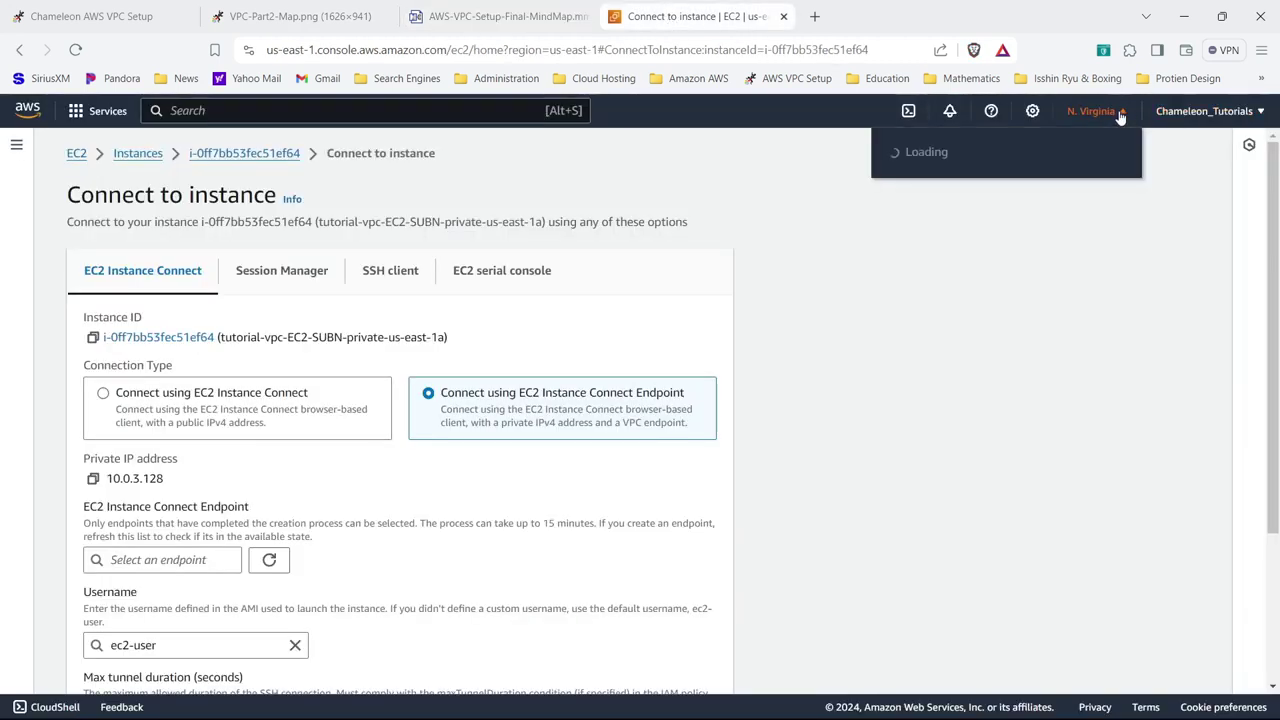
{"action": "left_click", "coordinate": [1119, 114]}
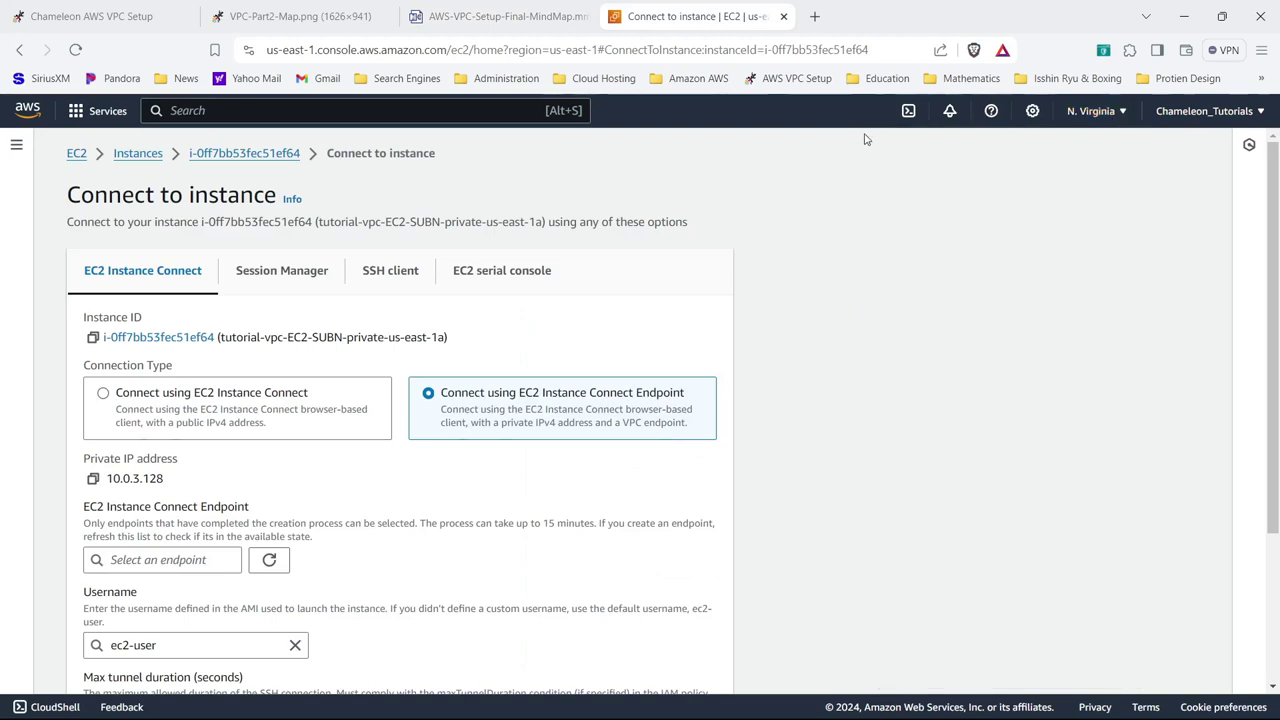
{"action": "left_click", "coordinate": [505, 17]}
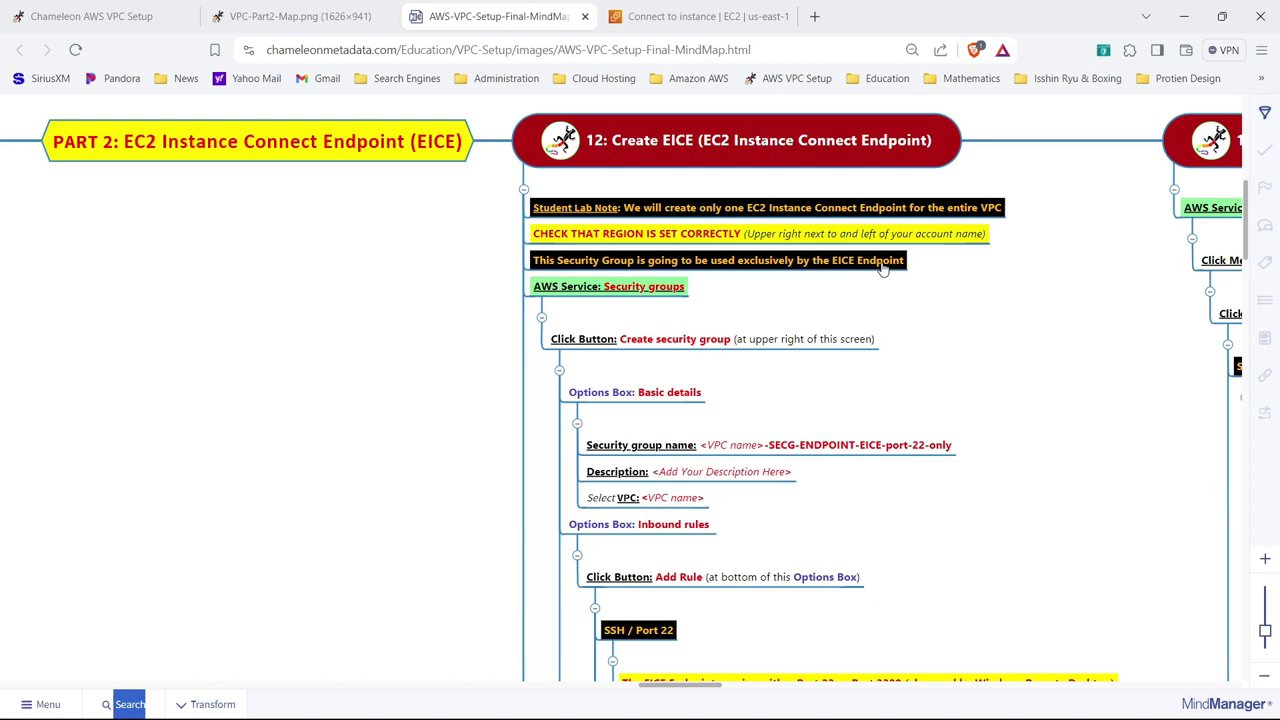
- Read the mind map's step 12 settings for the EICE security group's basic details, inbound rules and outbound rules
{"action": "scroll", "coordinate": [1246, 245], "scroll_direction": "down", "scroll_amount": 1}
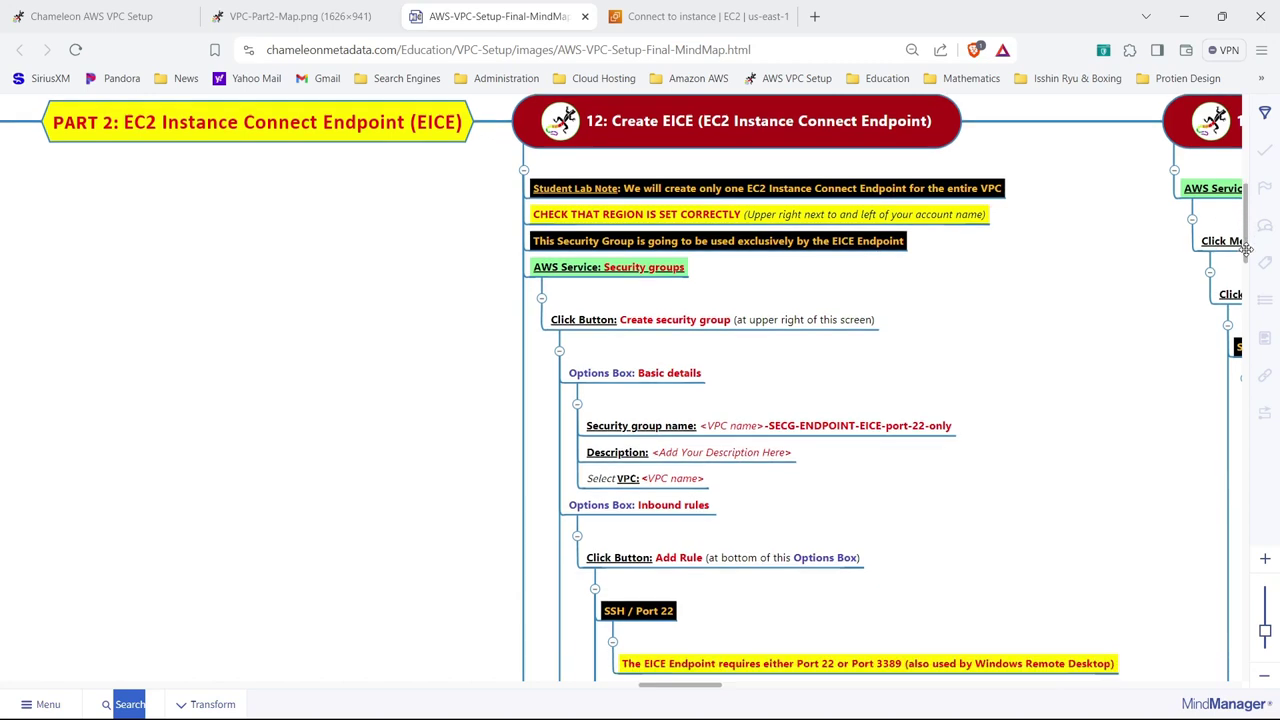
{"action": "left_click_drag", "start_coordinate": [1246, 250], "coordinate": [1254, 275]}
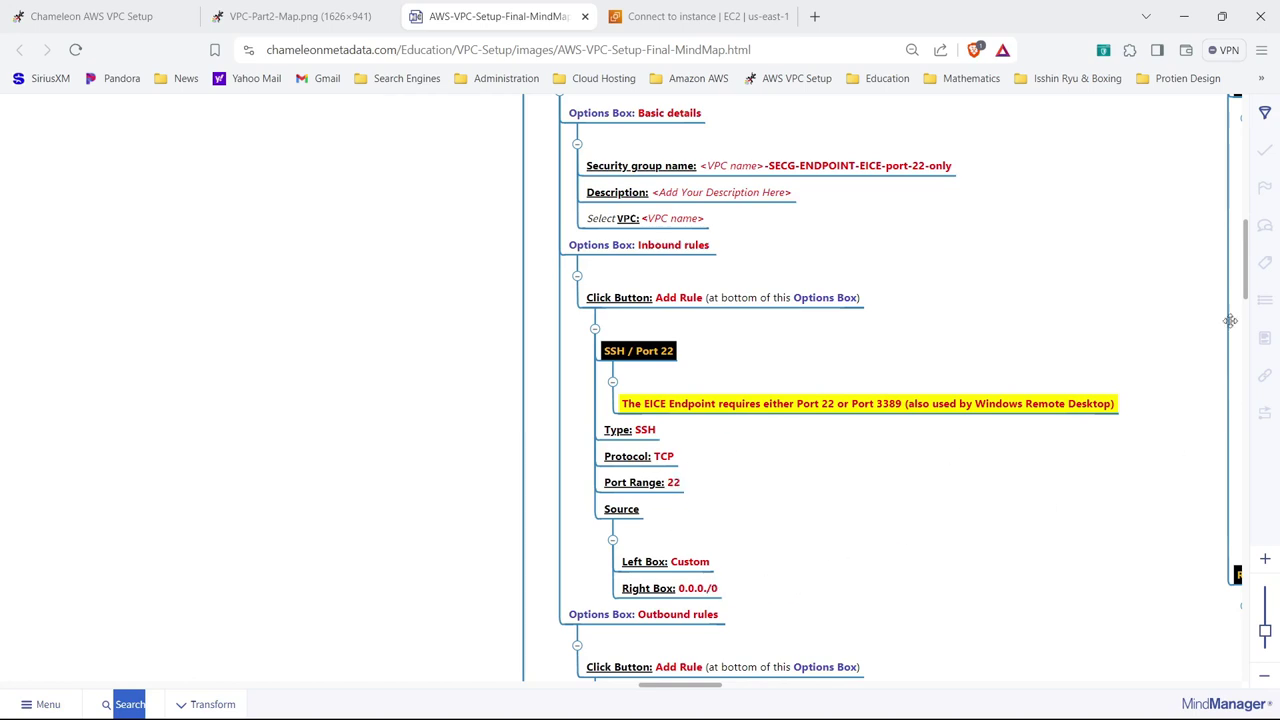
{"action": "left_click_drag", "start_coordinate": [1245, 262], "coordinate": [1249, 317]}
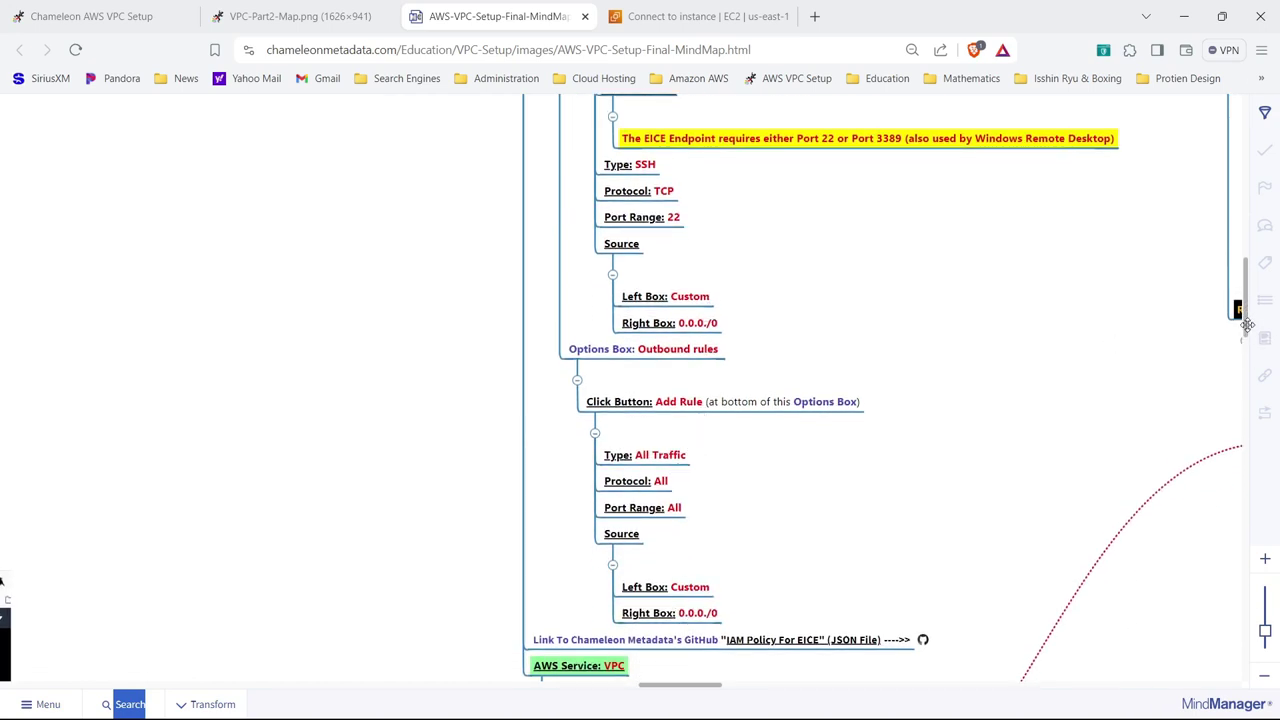
{"action": "left_click_drag", "start_coordinate": [1247, 323], "coordinate": [1259, 277]}
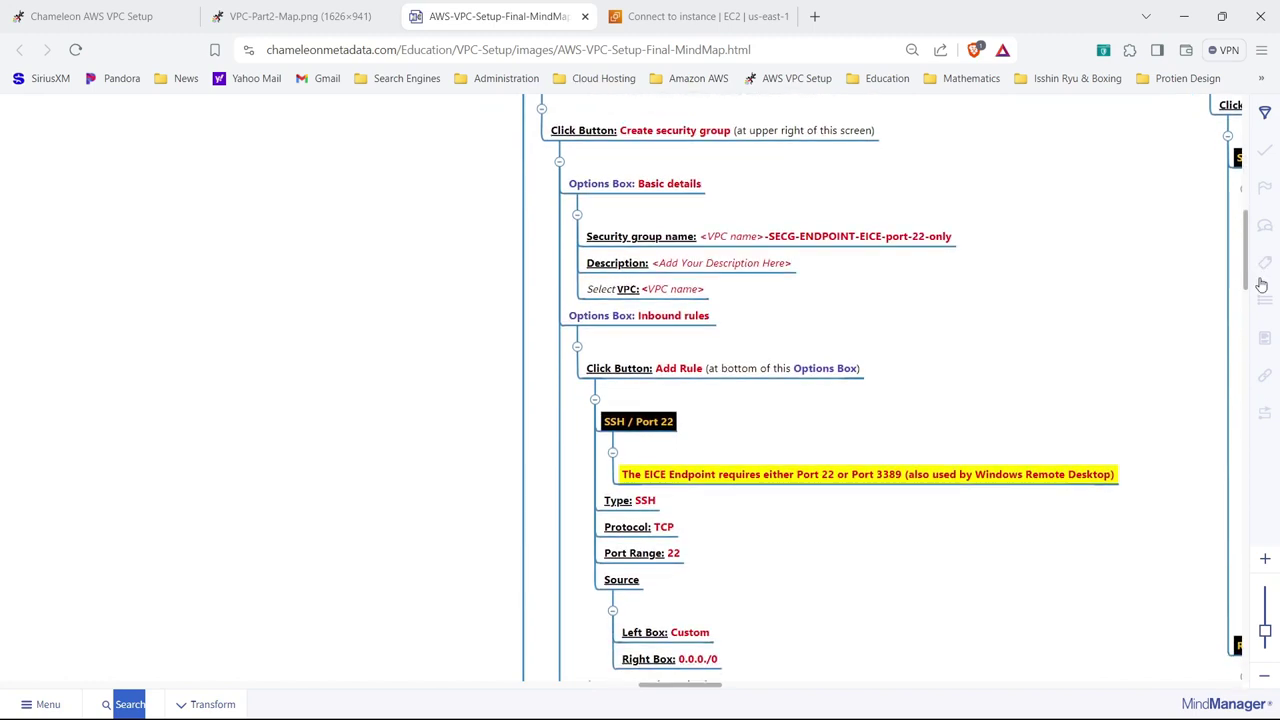
- Switch to the AWS console, search for "security groups" and open the EC2 Security groups feature
{"action": "left_click", "coordinate": [712, 14]}
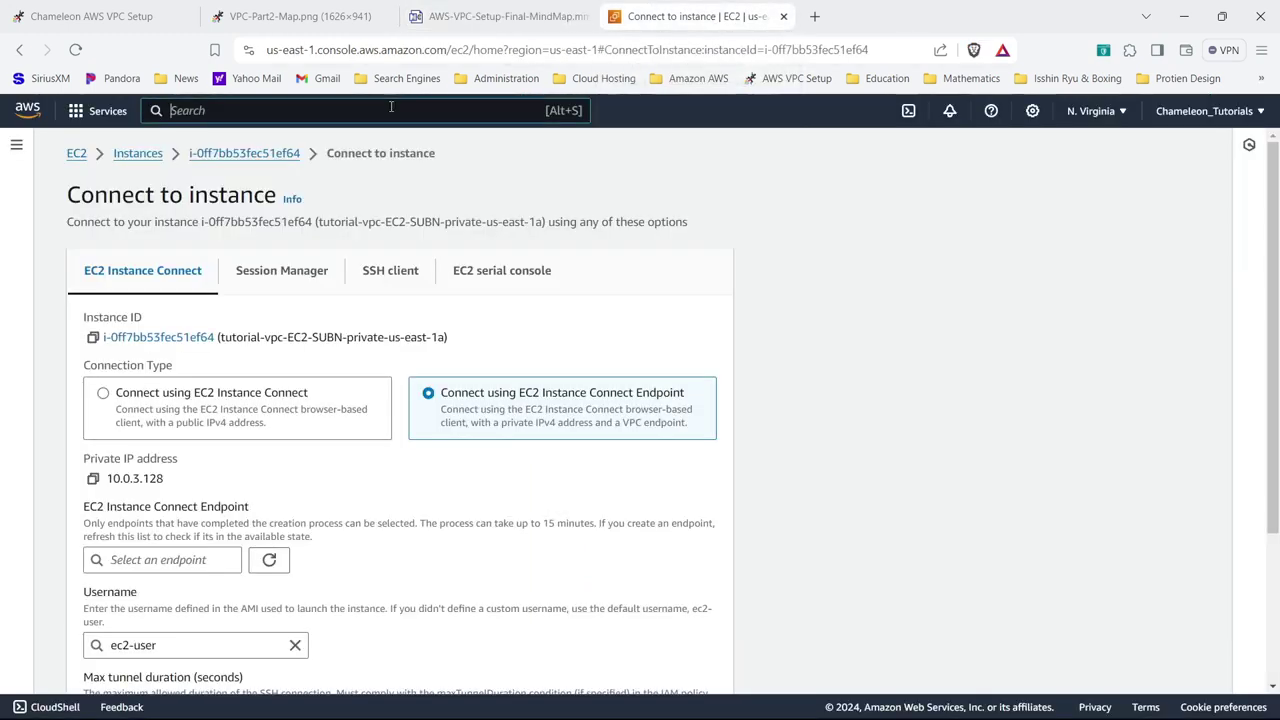
{"action": "left_click", "coordinate": [391, 106]}
{"action": "type", "text": "secu"}
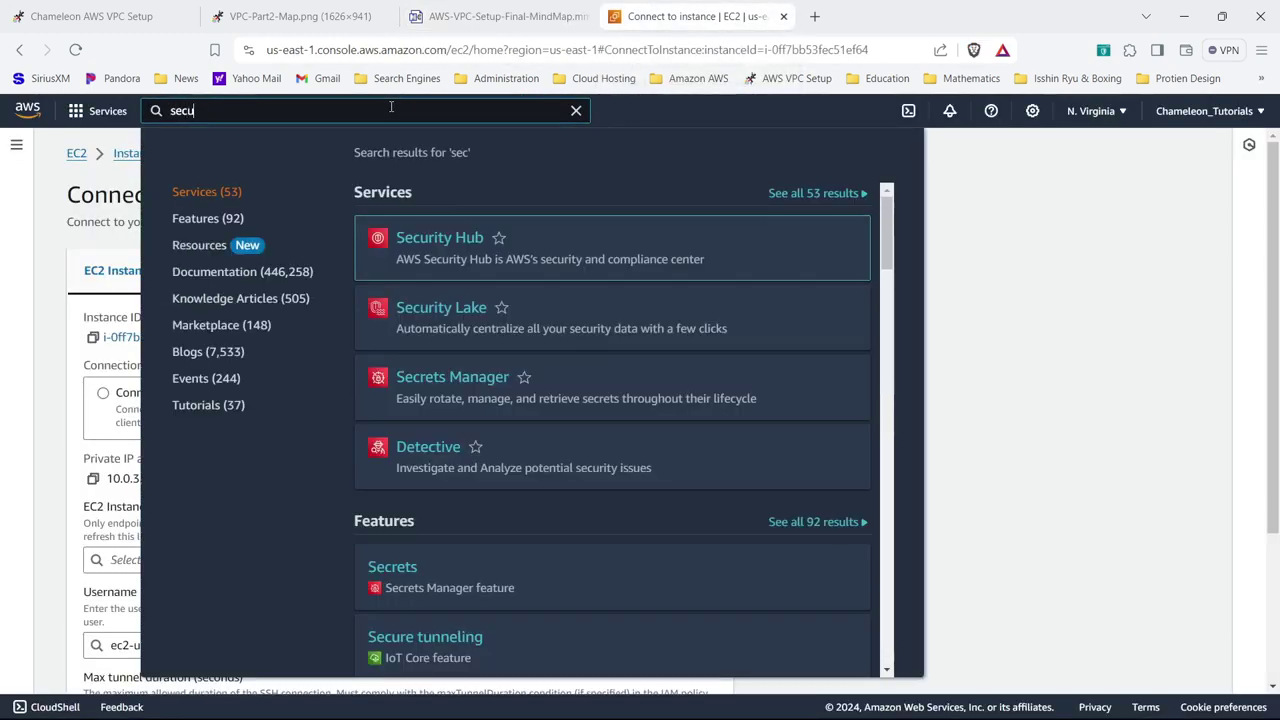
{"action": "type", "text": "rity groups"}
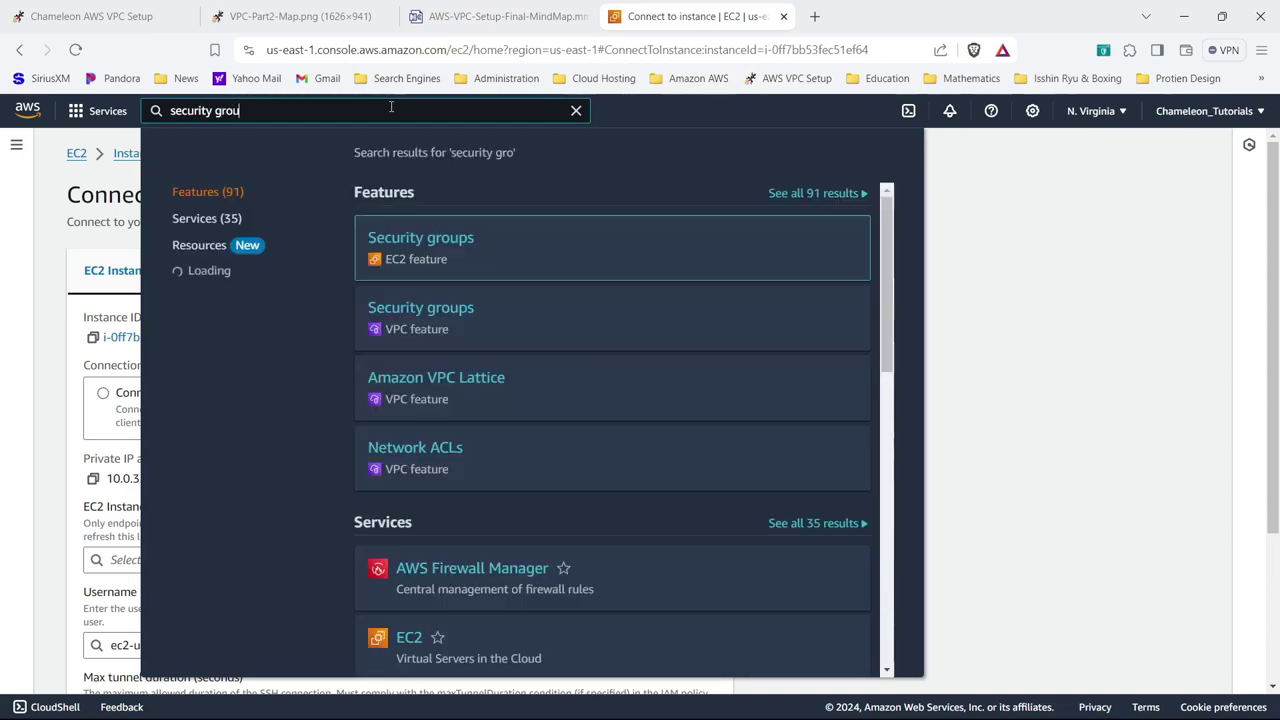
{"action": "left_click", "coordinate": [427, 248]}
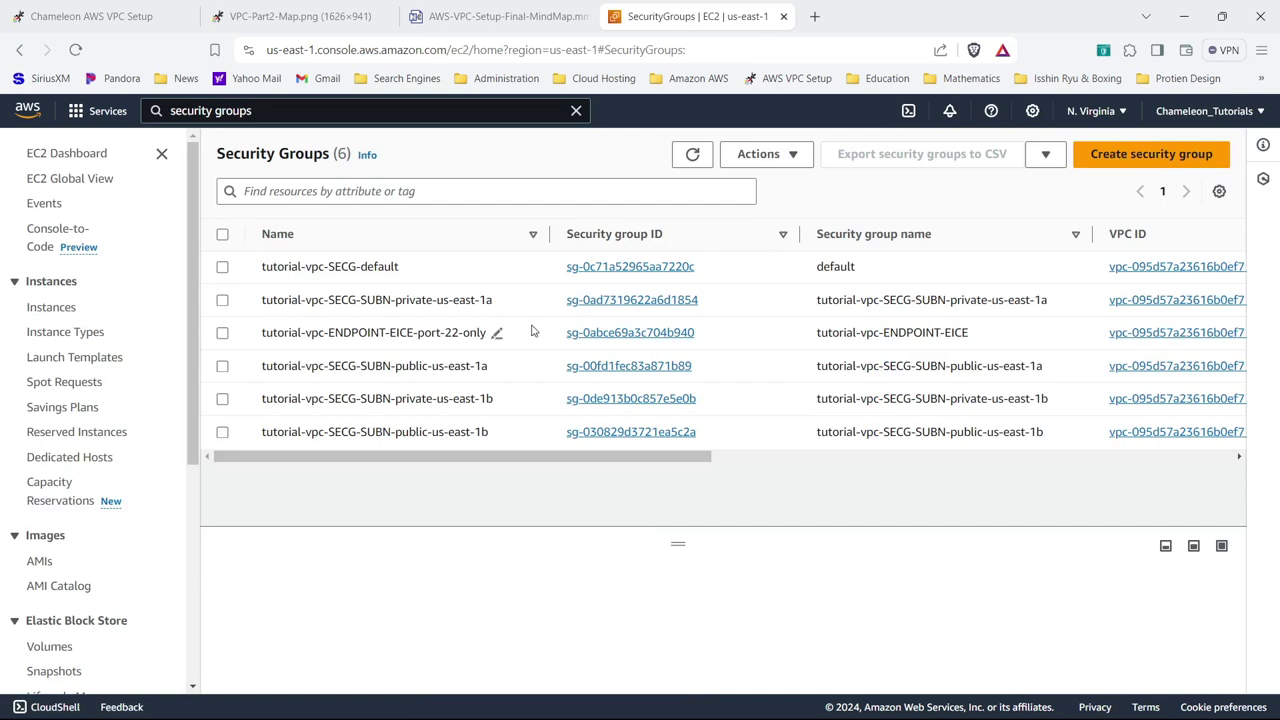
- Delete the security group tutorial-vpc-ENDPOINT-EICE-port-22-only and refresh the security group list
{"action": "left_click", "coordinate": [223, 334]}
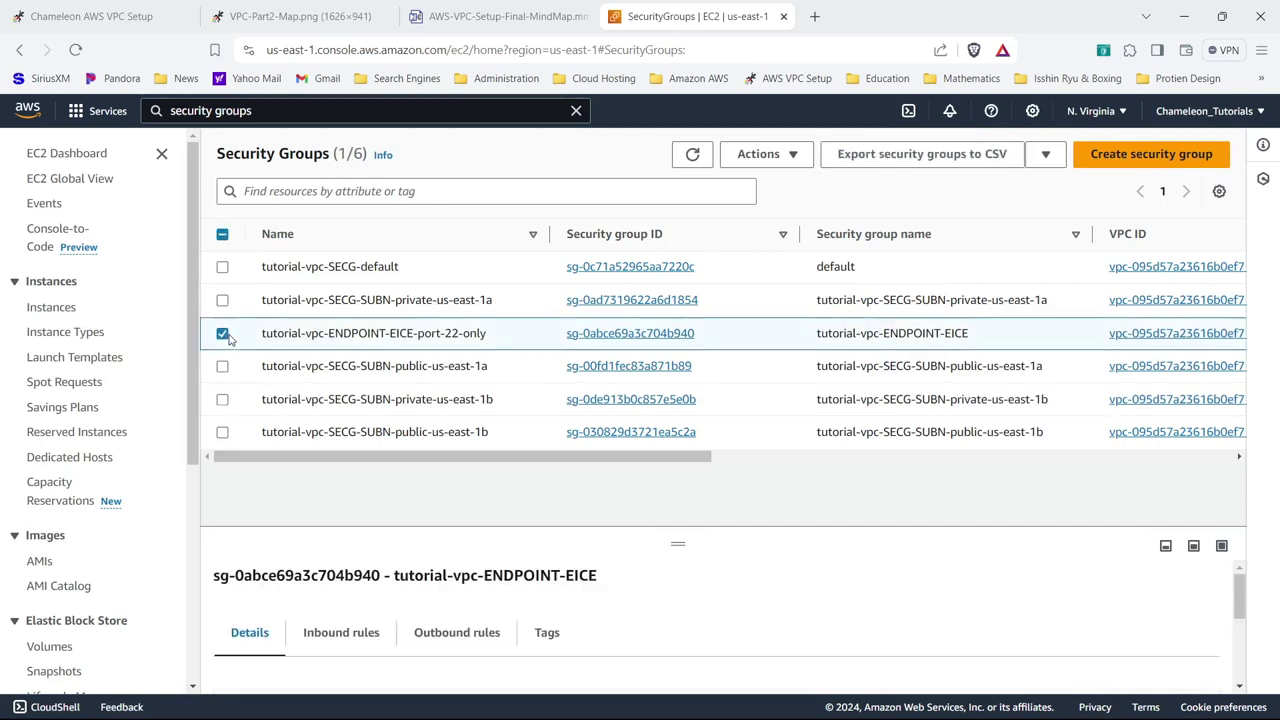
{"action": "left_click", "coordinate": [790, 160]}
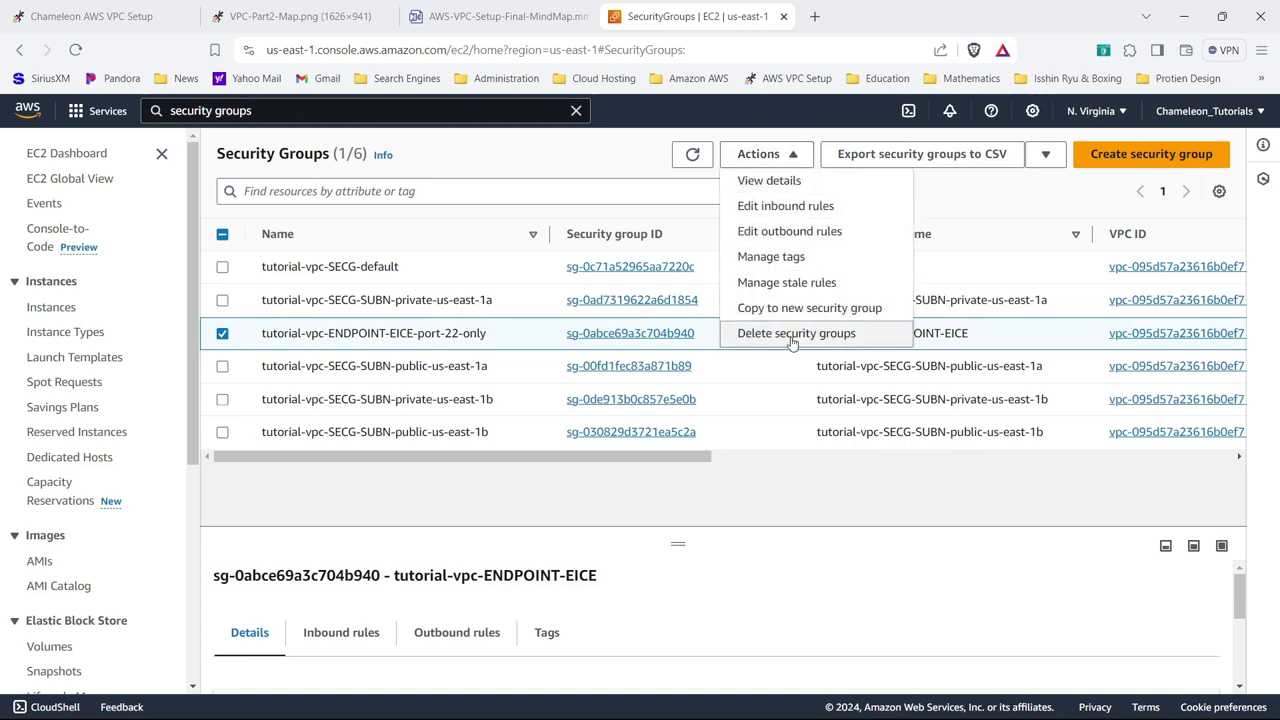
{"action": "left_click", "coordinate": [795, 333]}
{"action": "left_click", "coordinate": [1016, 487]}
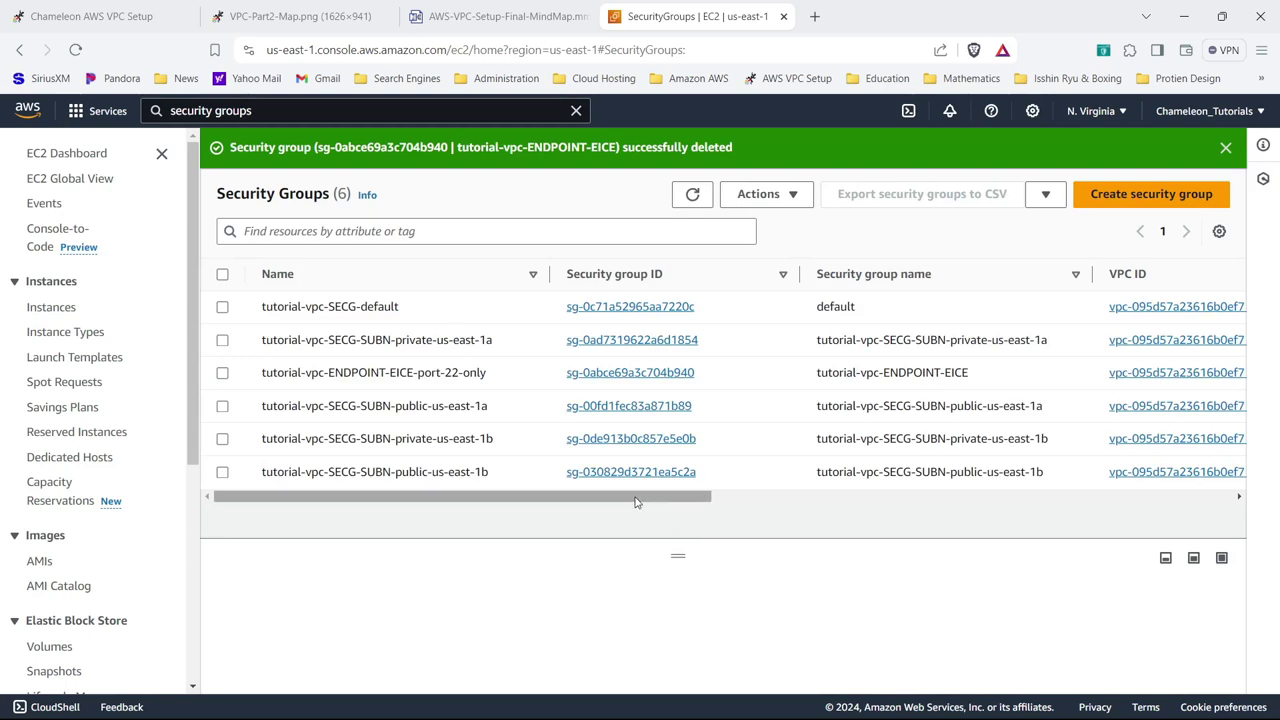
{"action": "left_click", "coordinate": [692, 194]}
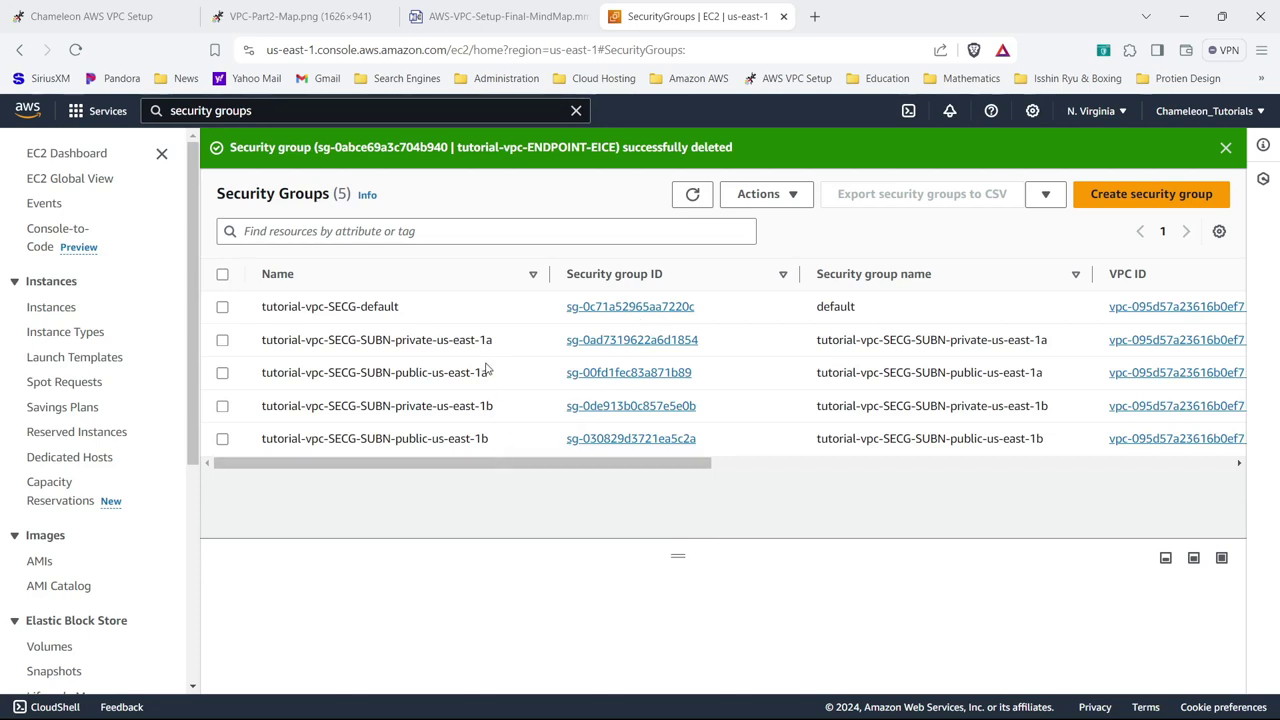
- Check the mind map's inbound and outbound rule settings for the EICE security group and return to the AWS console
{"action": "left_click", "coordinate": [535, 17]}
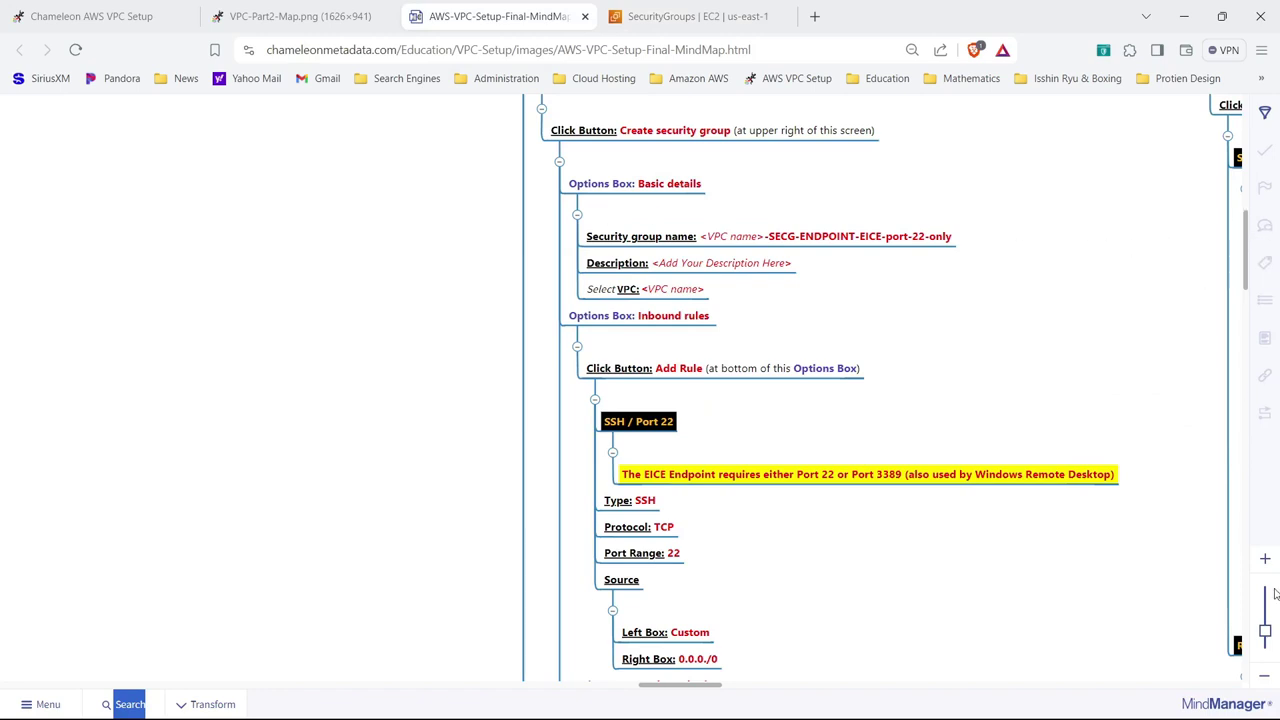
{"action": "left_click_drag", "start_coordinate": [1265, 632], "coordinate": [1267, 638]}
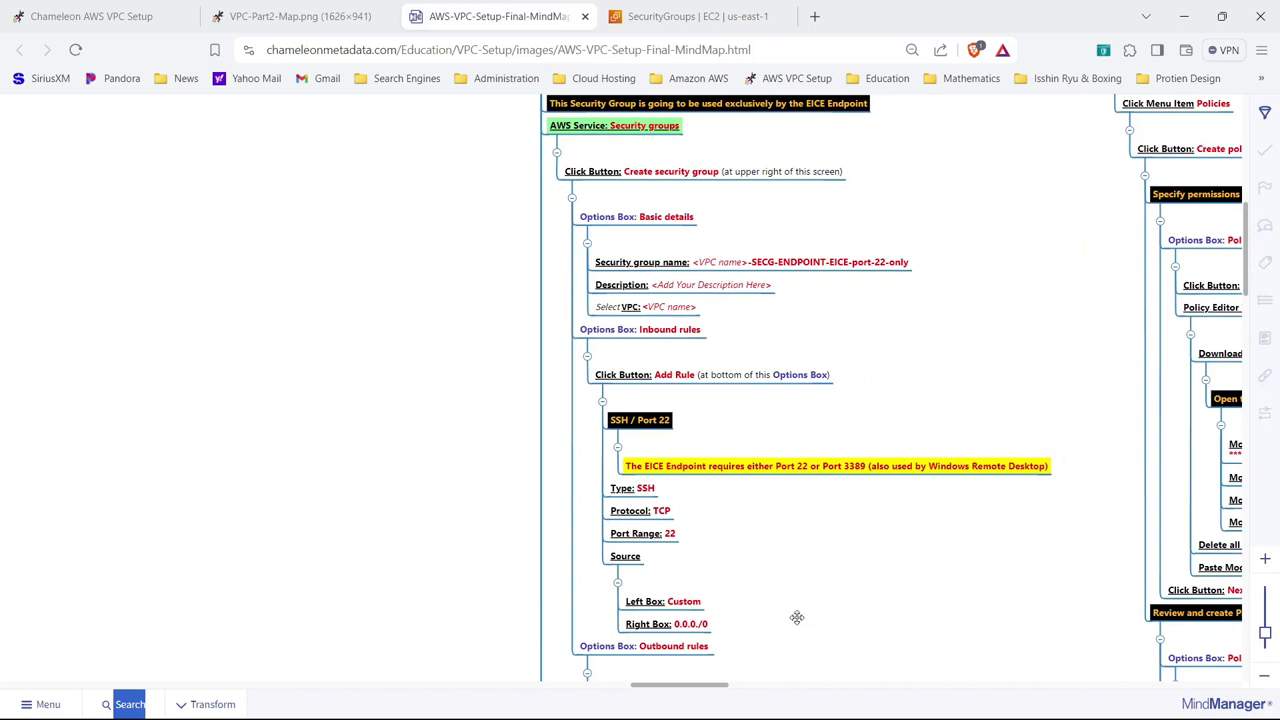
{"action": "left_click_drag", "start_coordinate": [1246, 252], "coordinate": [1250, 296]}
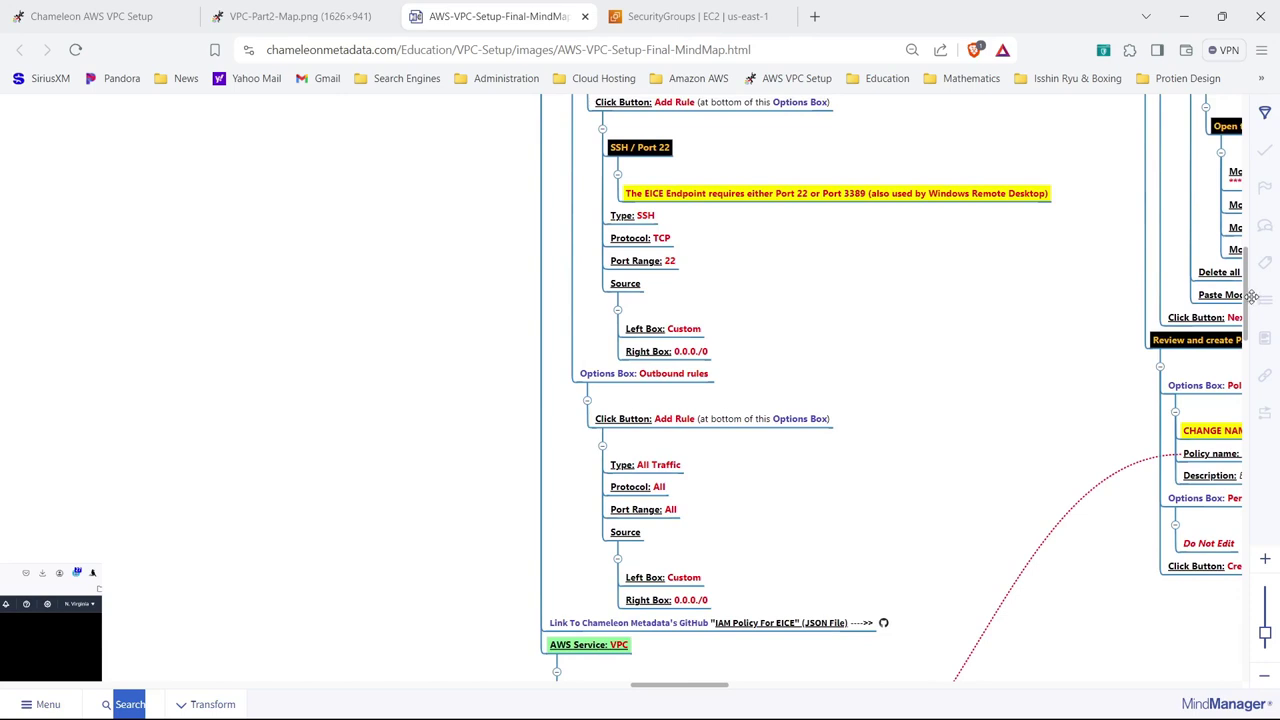
{"action": "left_click", "coordinate": [688, 26]}
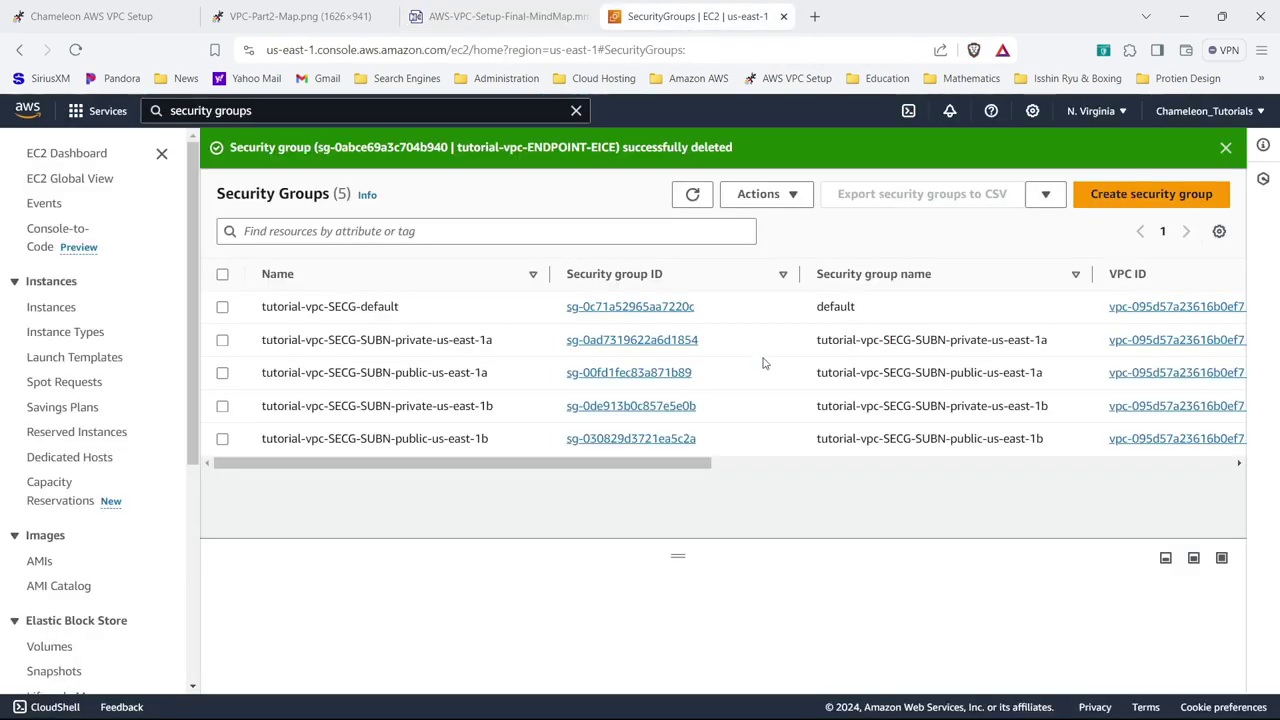
- Start a new security group and name it tutorial-vpc-SECG-ENDPOINT-EICE-port-22-only, taking the name from the UltraEdit note
{"action": "left_click", "coordinate": [1110, 205]}
{"action": "left_click_drag", "start_coordinate": [1109, 208], "coordinate": [472, 434]}
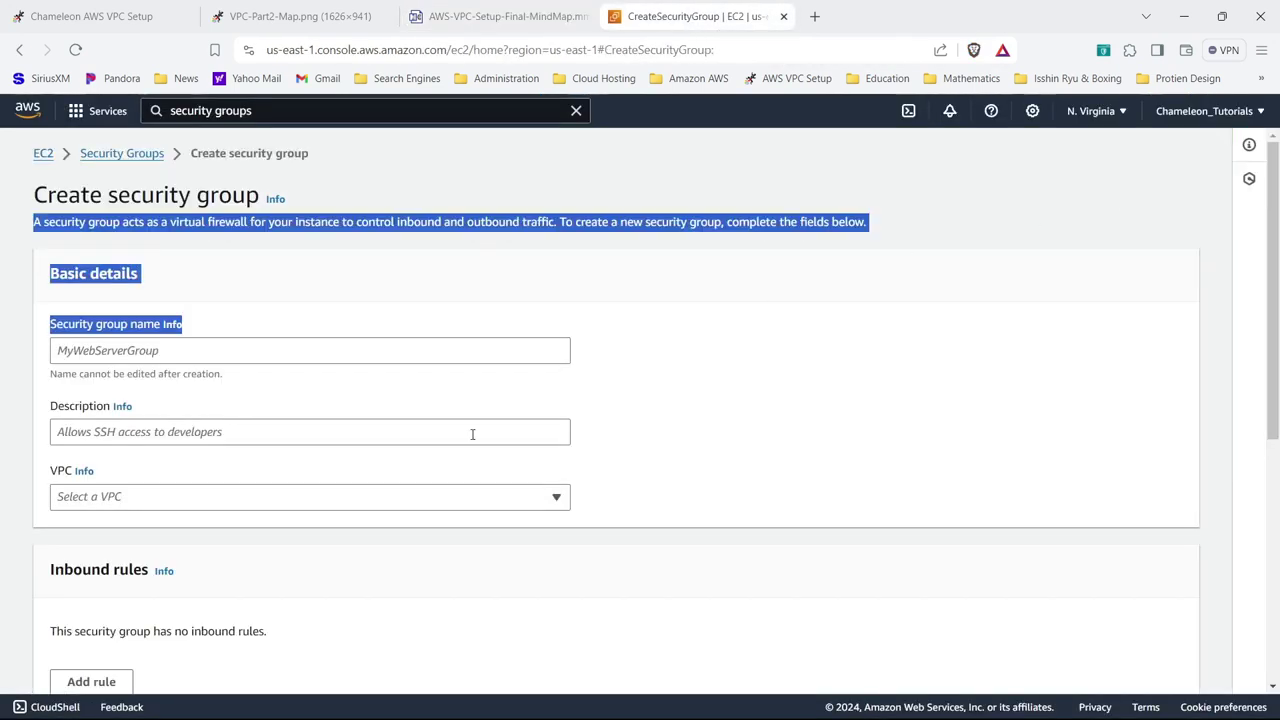
{"action": "left_click", "coordinate": [427, 348]}
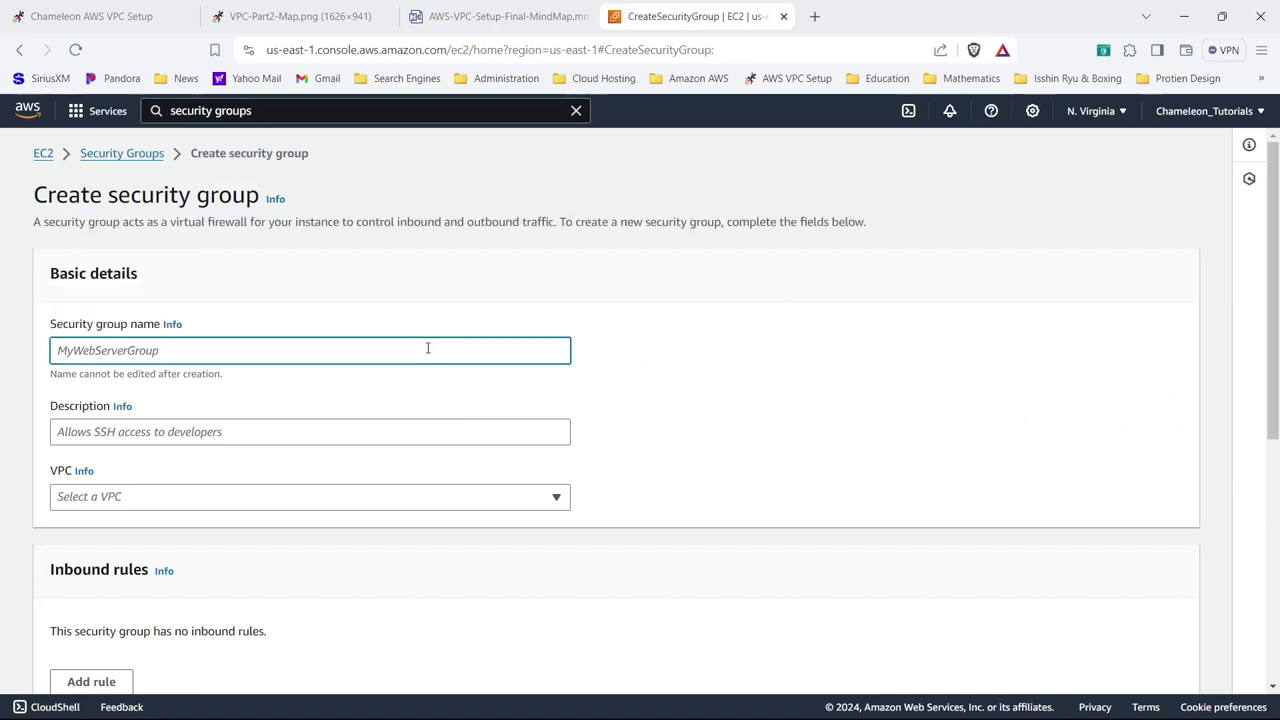
{"action": "type", "text": "11-DEMO-EC2-No-EICE"}
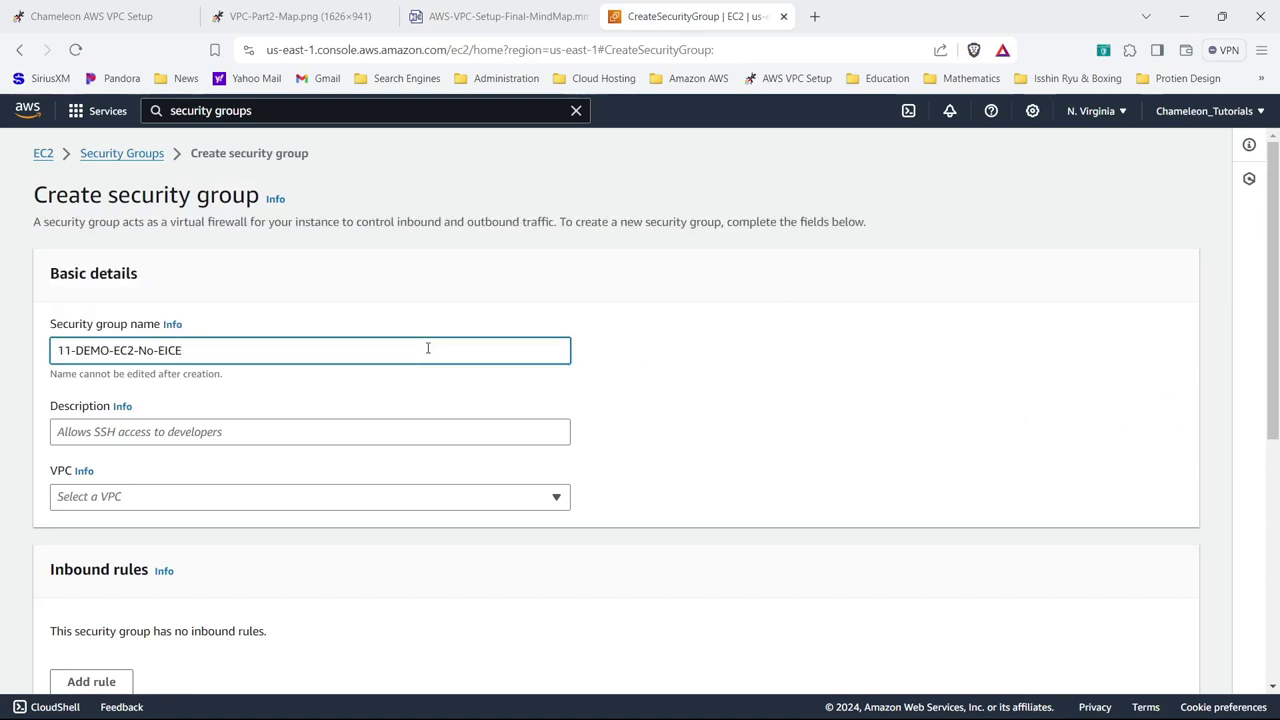
{"action": "key", "text": "ctrl+z"}
{"action": "mouse_move", "coordinate": [645, 705]}
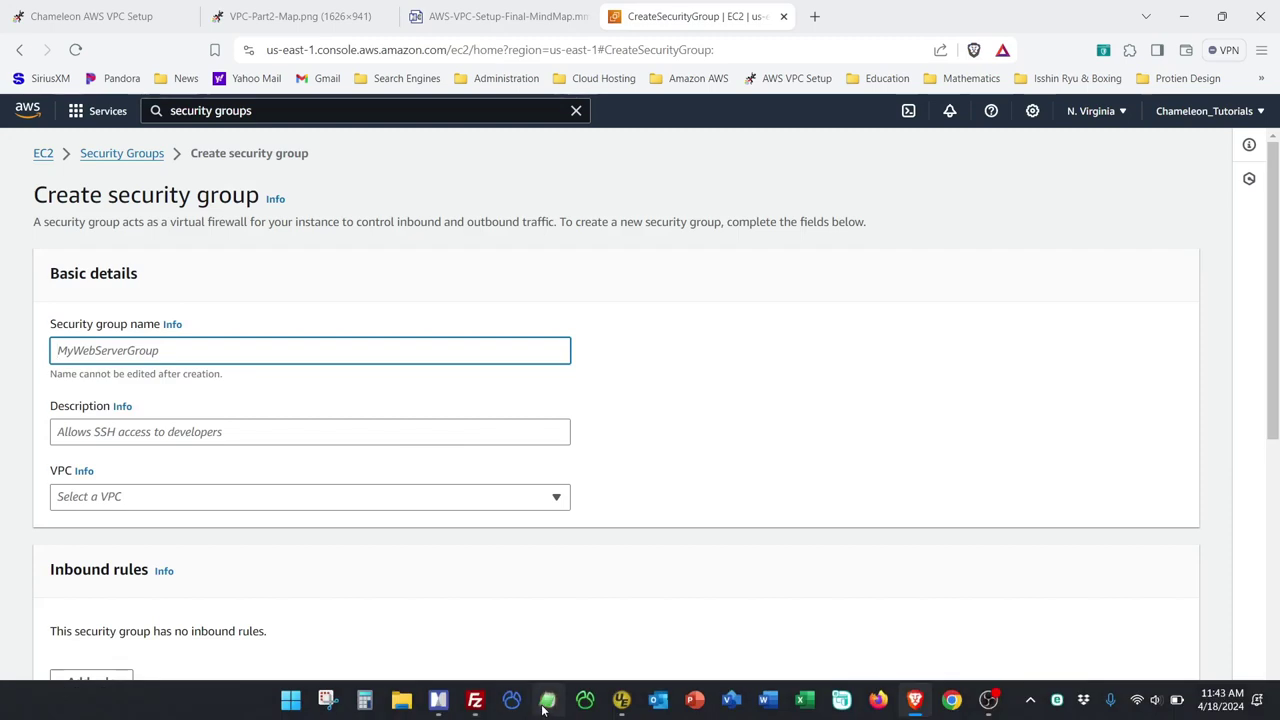
{"action": "left_click", "coordinate": [622, 700]}
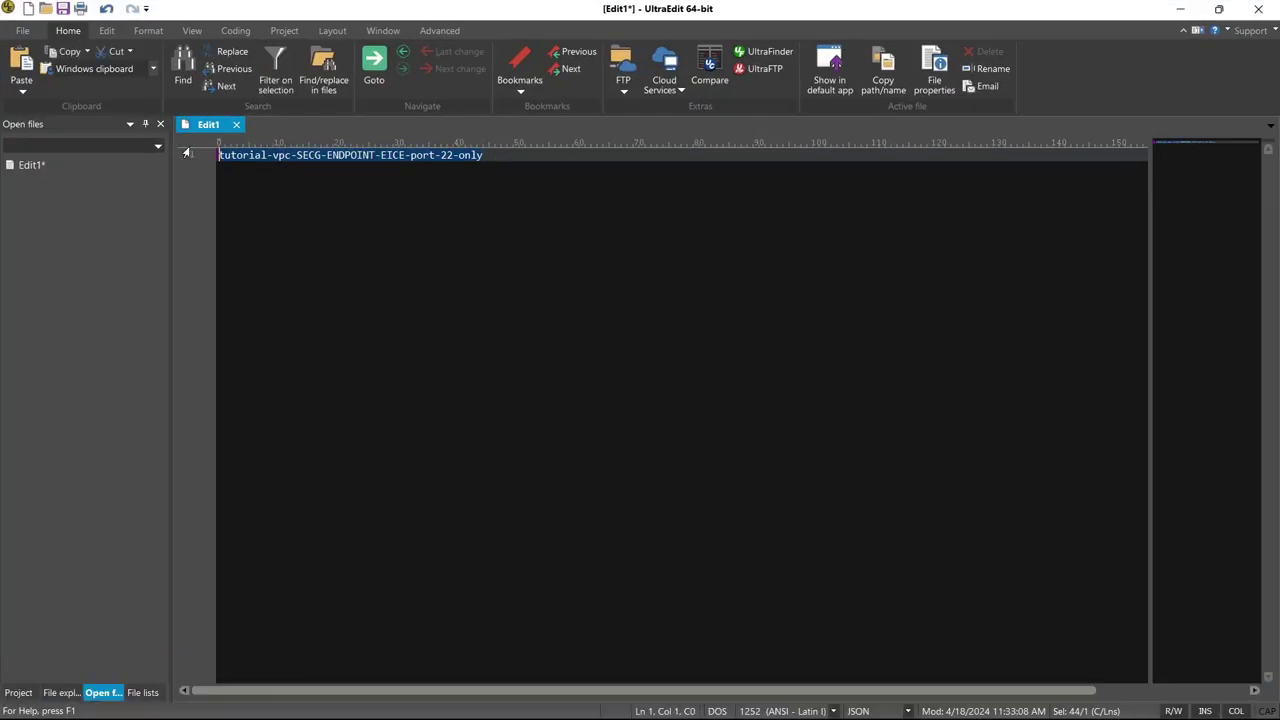
{"action": "mouse_move", "coordinate": [452, 698]}
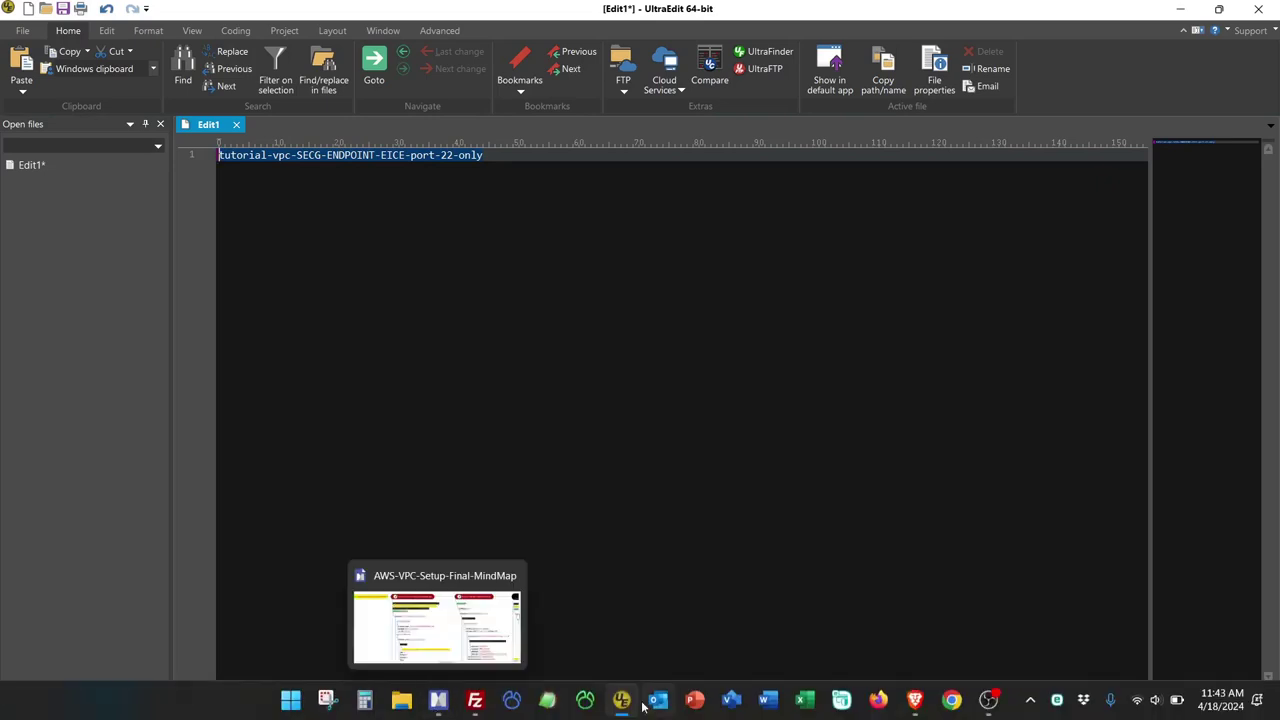
{"action": "left_click", "coordinate": [914, 700]}
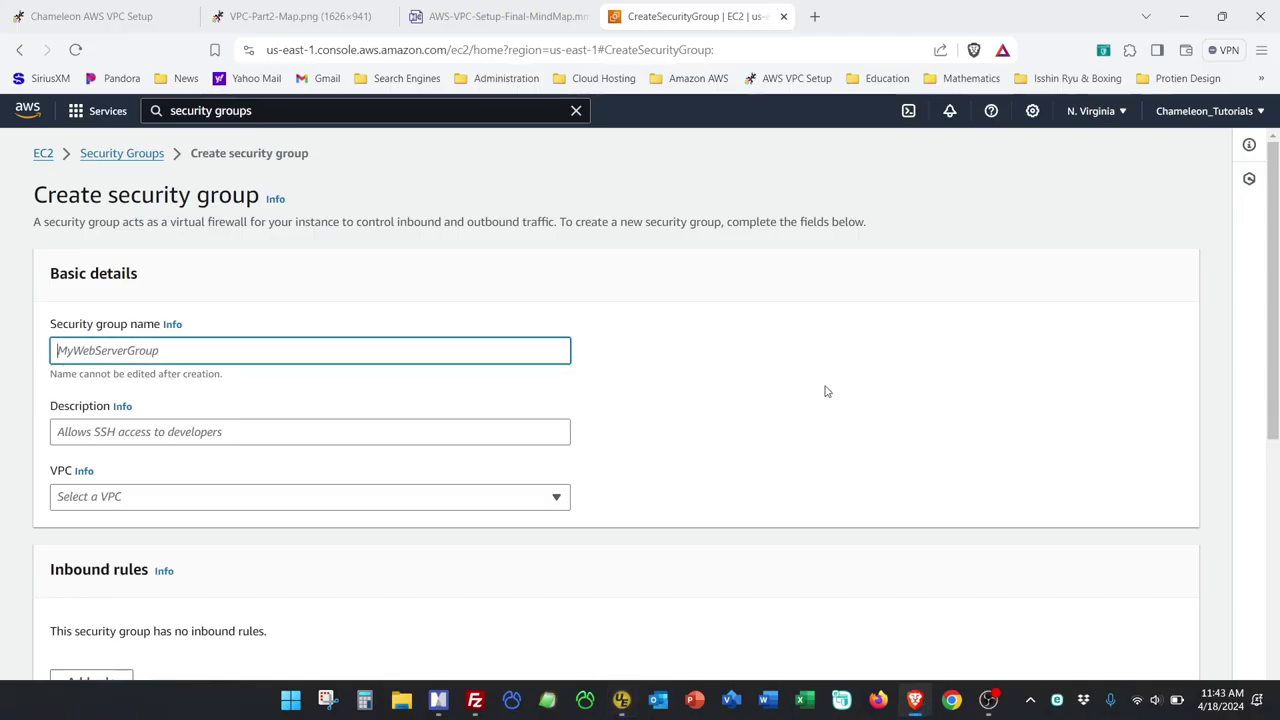
{"action": "type", "text": "tutorial-vpc-SECG-ENDPOINT-EICE-port-22-only"}
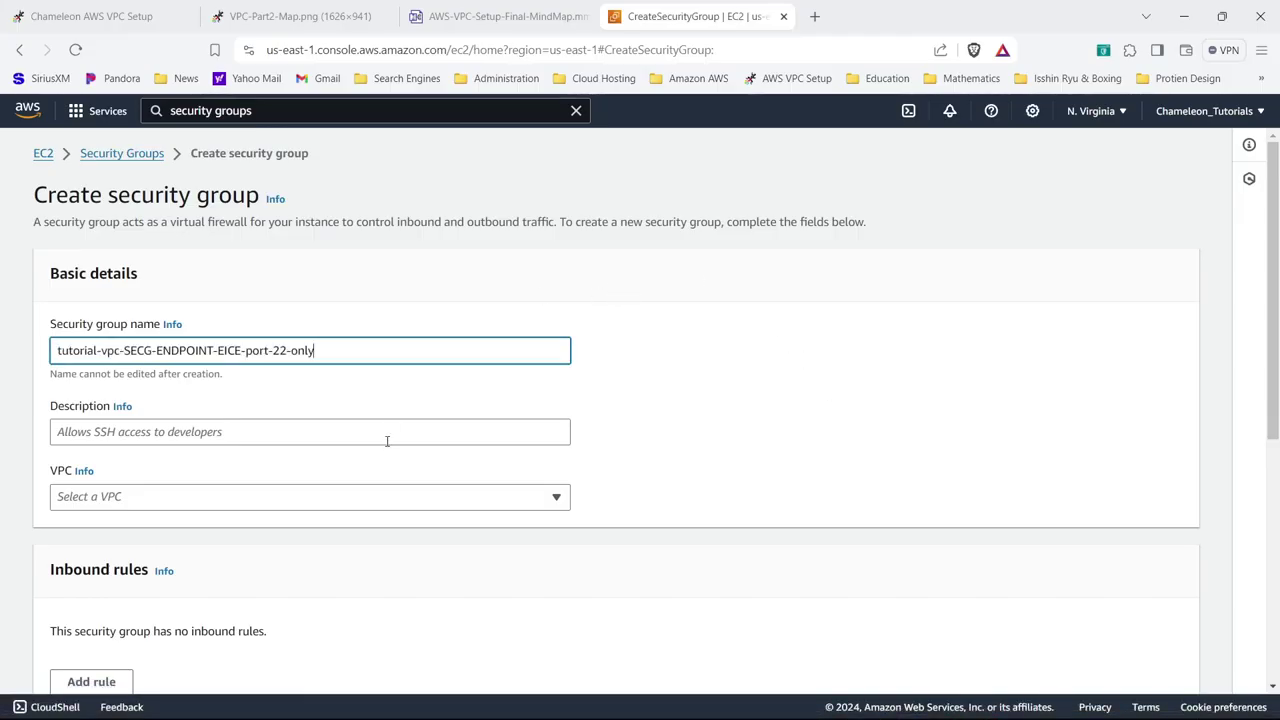
- Set the description to tutorial-vpc-SECG-ENDPOINT-EICE-port-22-only and select tutorial-vpc as the VPC
{"action": "left_click", "coordinate": [387, 440]}
{"action": "type", "text": "tutorial-vpc-SECG-ENDPOINT-EICE-port-22-only"}
{"action": "left_click", "coordinate": [362, 497]}
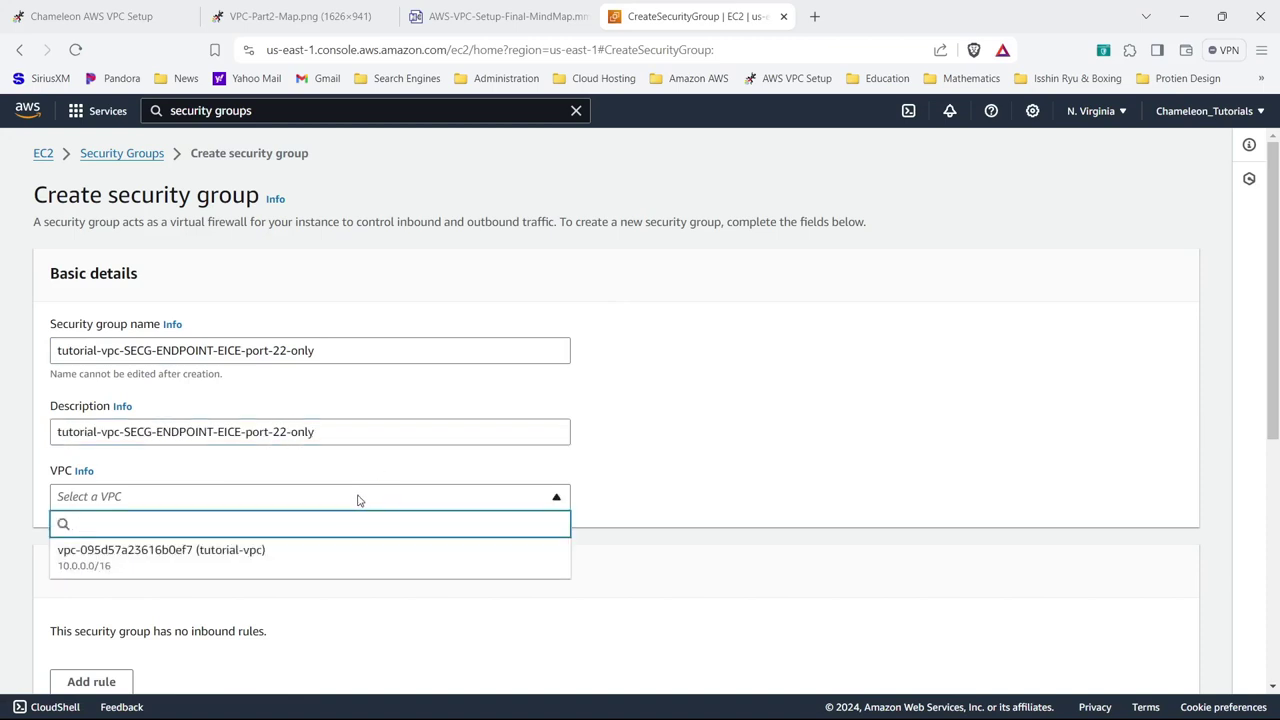
{"action": "left_click", "coordinate": [325, 555]}
- Add an inbound rule of type SSH with the source set to anywhere (0.0.0.0/0)
{"action": "scroll", "coordinate": [325, 575], "scroll_direction": "down", "scroll_amount": 4}
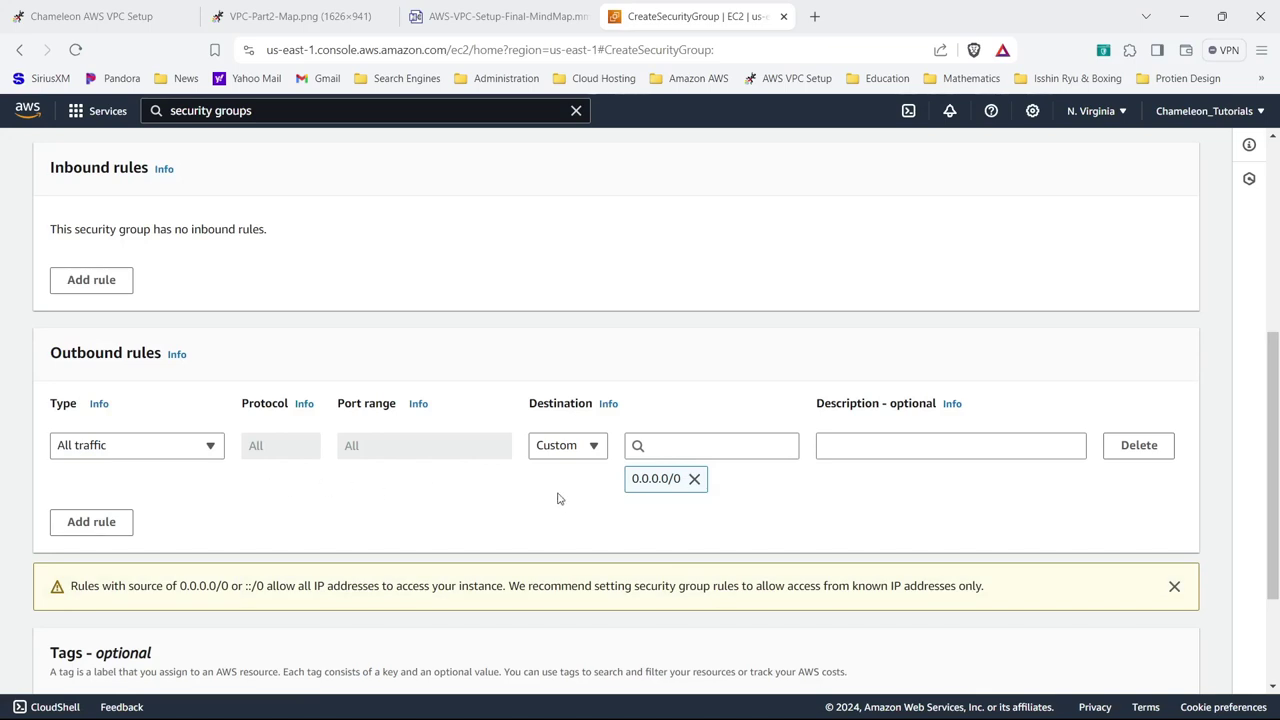
{"action": "left_click", "coordinate": [91, 280]}
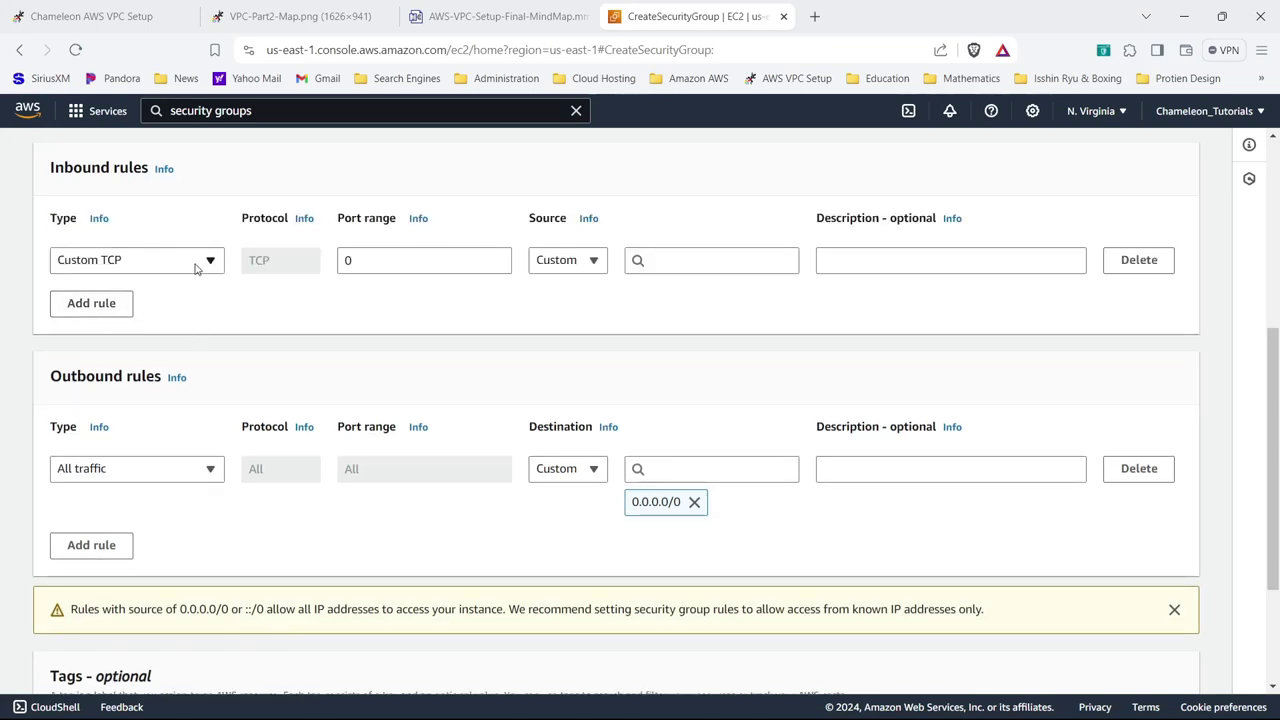
{"action": "left_click", "coordinate": [200, 265]}
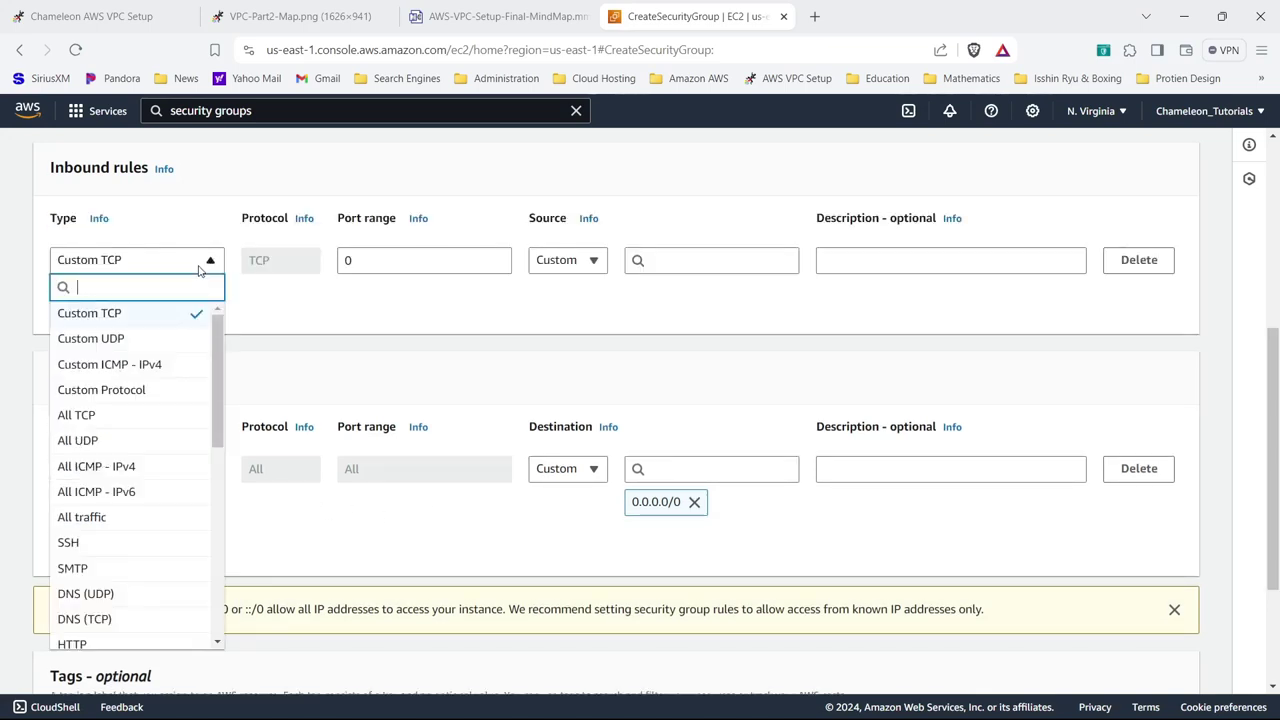
{"action": "left_click", "coordinate": [129, 545]}
{"action": "left_click", "coordinate": [585, 261]}
{"action": "left_click", "coordinate": [572, 309]}
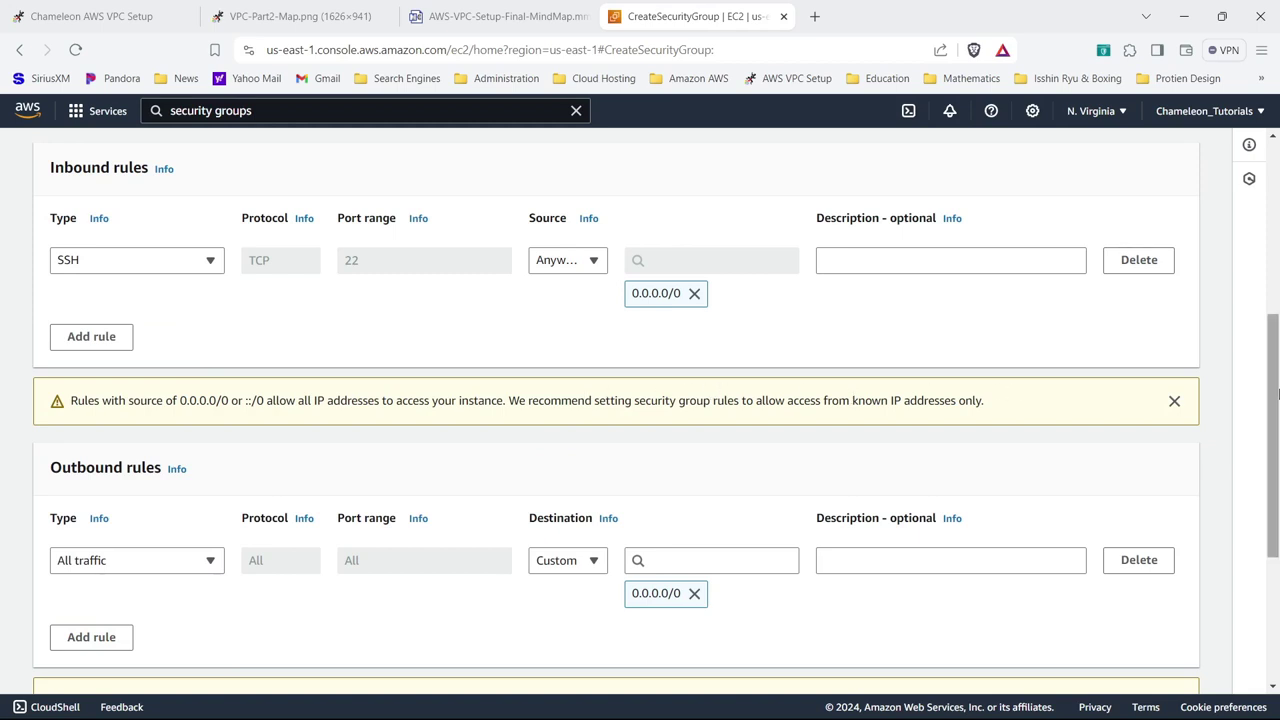
- Create the security group with the default all-traffic outbound rule and return to the security group list
{"action": "left_click_drag", "start_coordinate": [1276, 395], "coordinate": [1276, 540]}
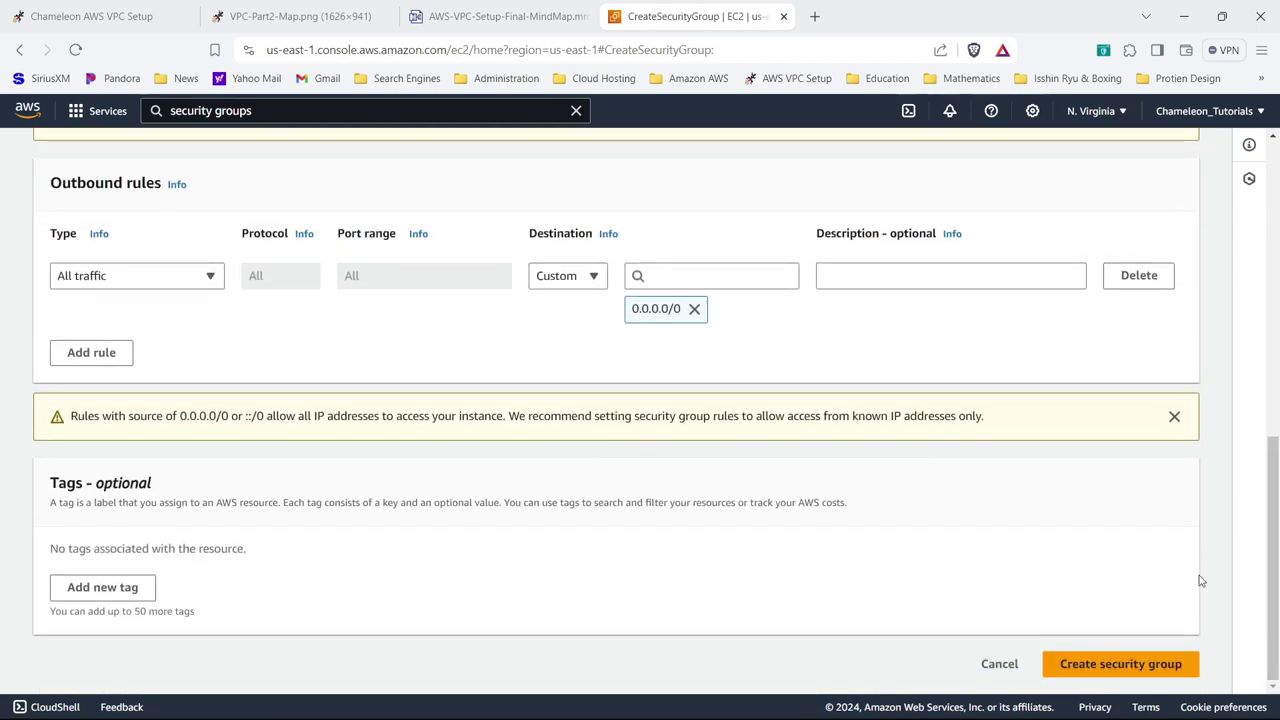
{"action": "left_click", "coordinate": [1113, 670]}
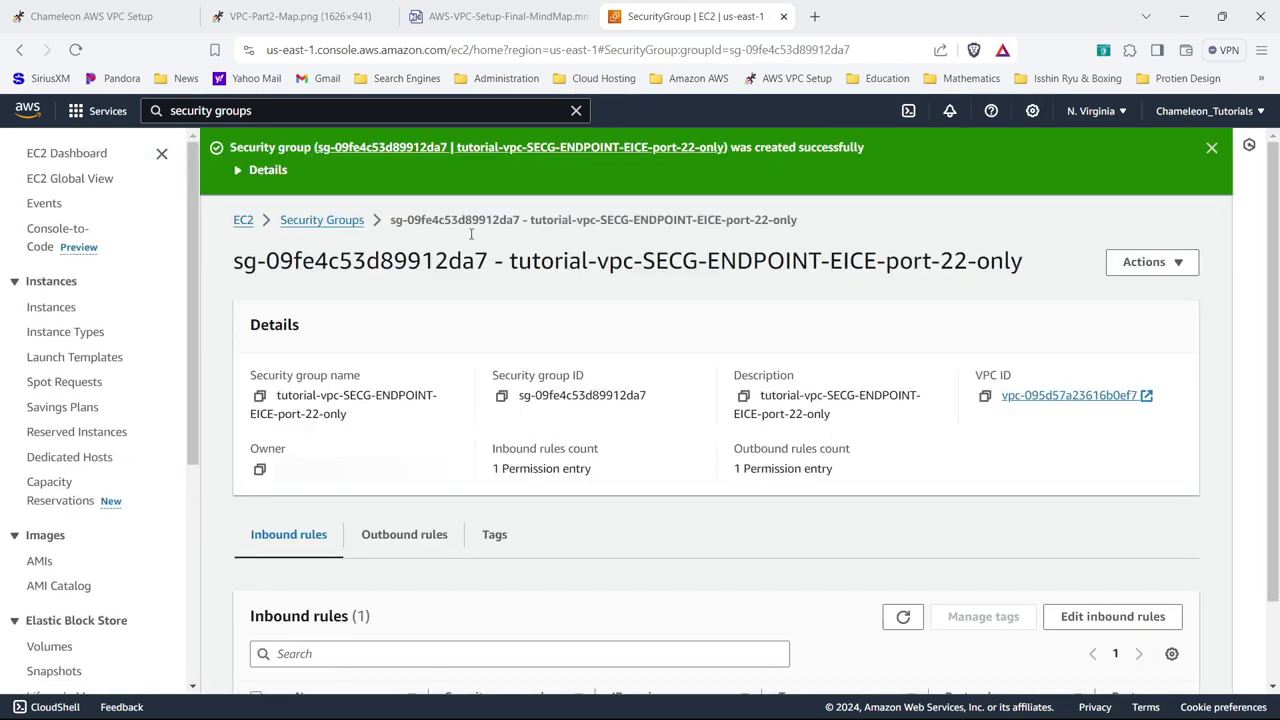
{"action": "left_click", "coordinate": [336, 221]}
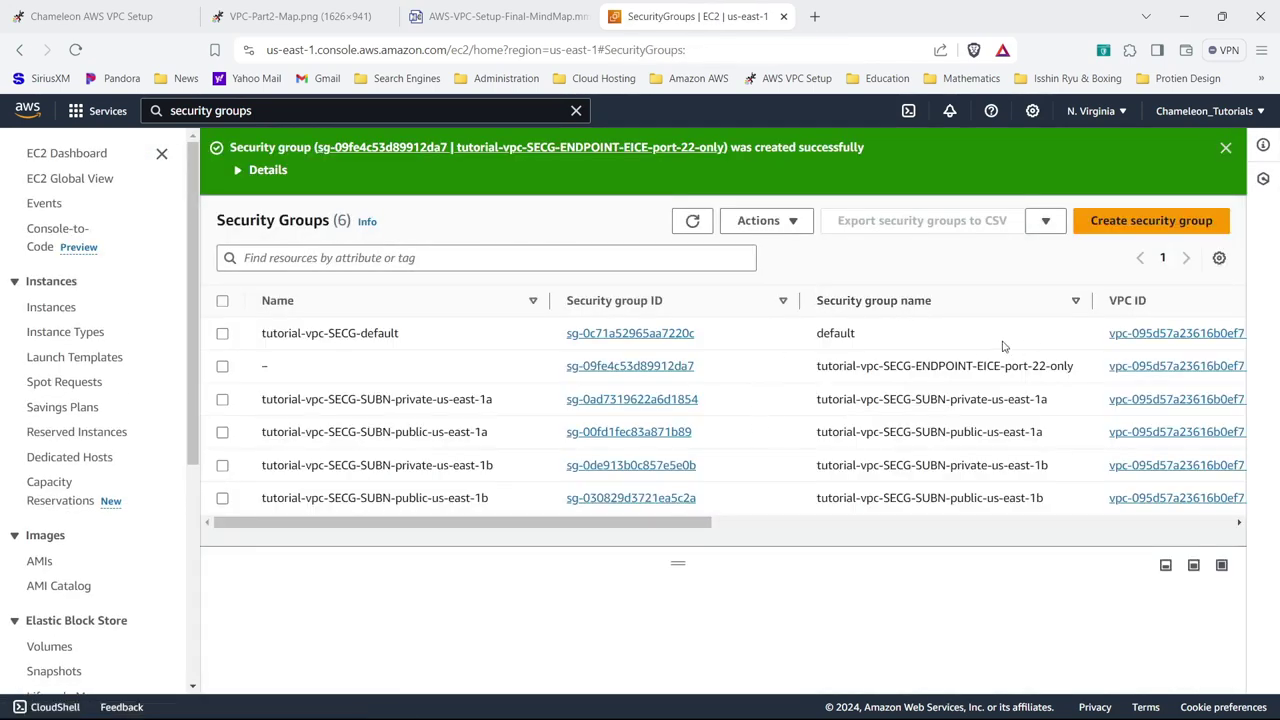
- Copy the new group's security group name, tutorial-vpc-SECG-ENDPOINT-EICE-port-22-only, into its empty Name field and save it
{"action": "triple_click", "coordinate": [958, 367]}
{"action": "key", "text": "ctrl+c"}
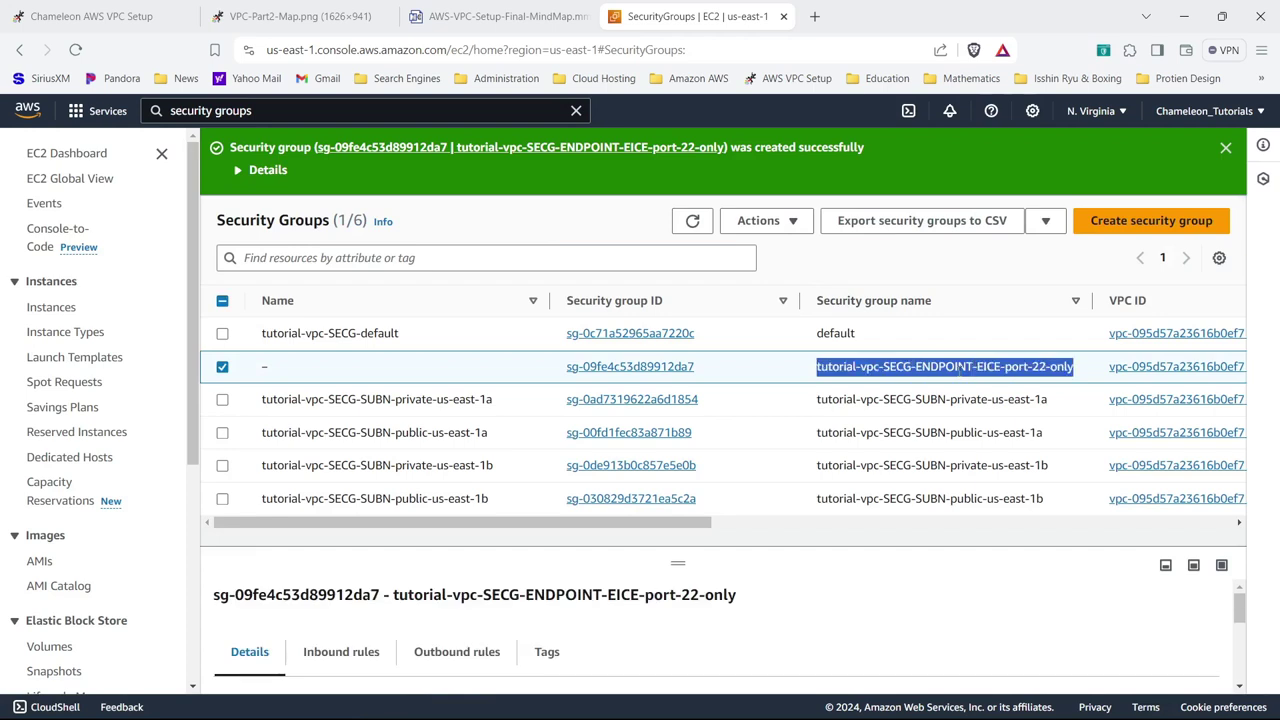
{"action": "left_click", "coordinate": [281, 369]}
{"action": "key", "text": "ctrl+v"}
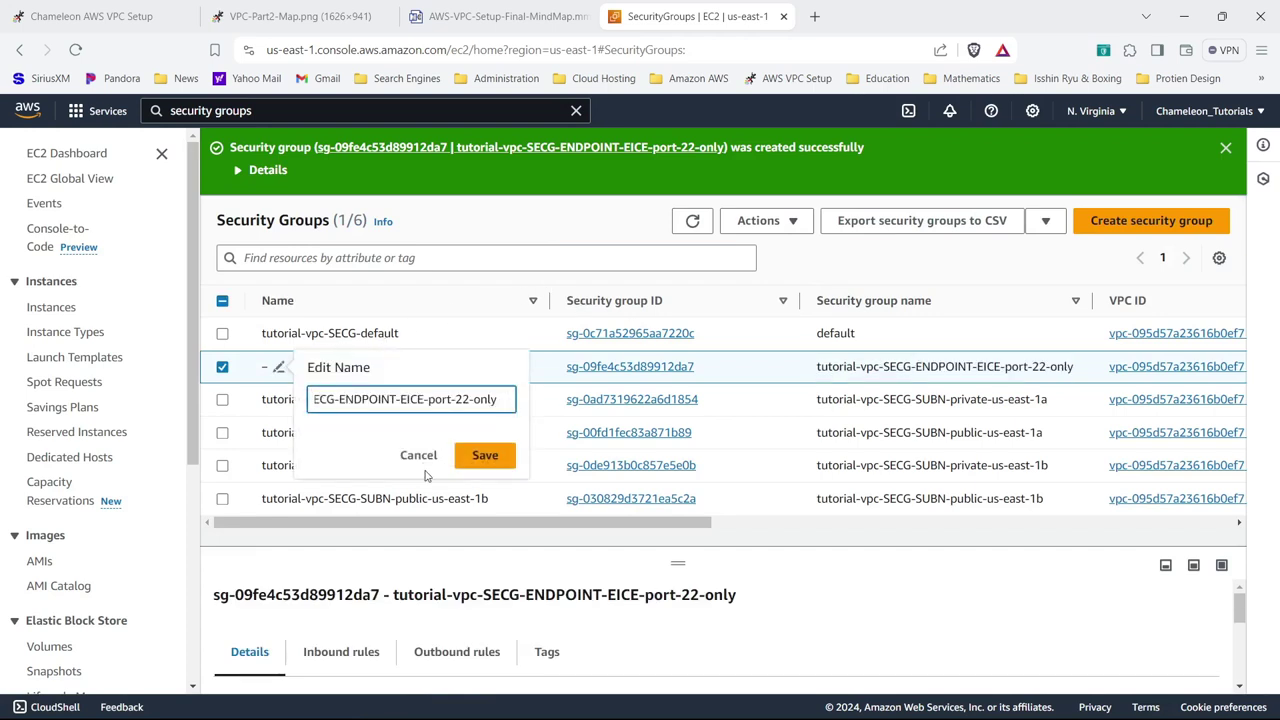
{"action": "left_click", "coordinate": [474, 462]}
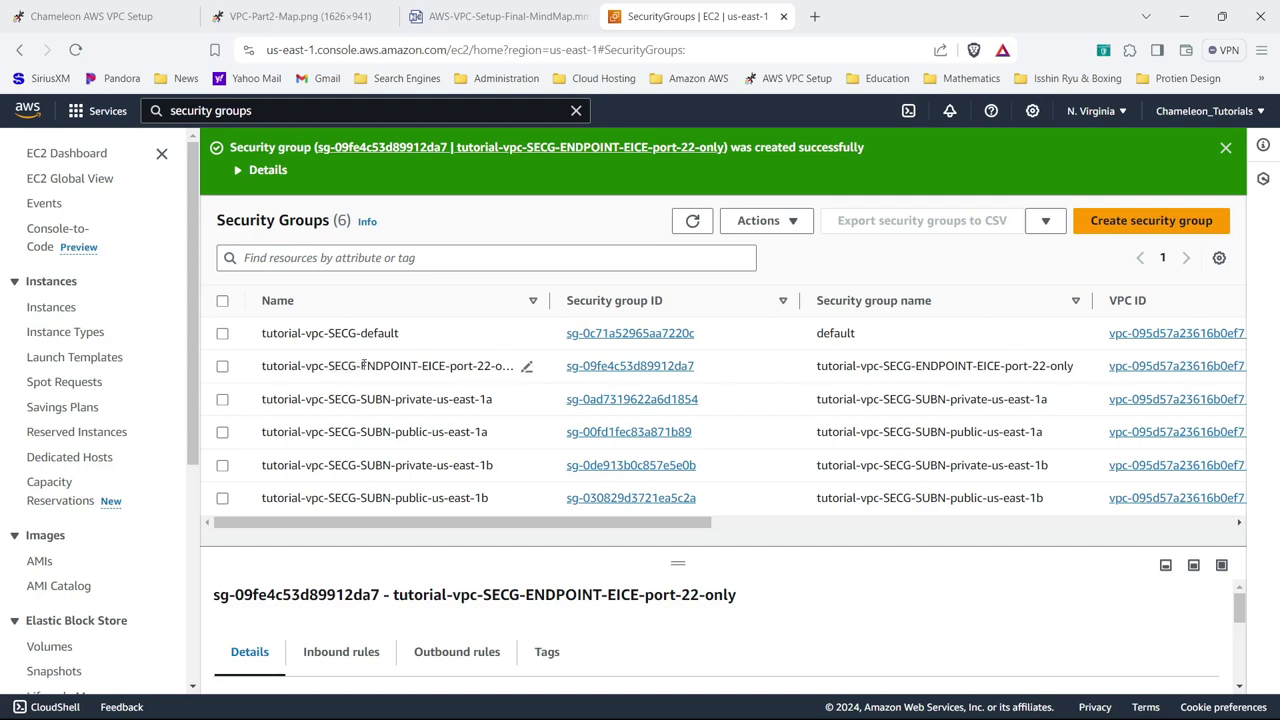
- Widen the Name column of the security group list to fit the full name of the EICE port-22 group
{"action": "left_click_drag", "start_coordinate": [363, 366], "coordinate": [447, 366]}
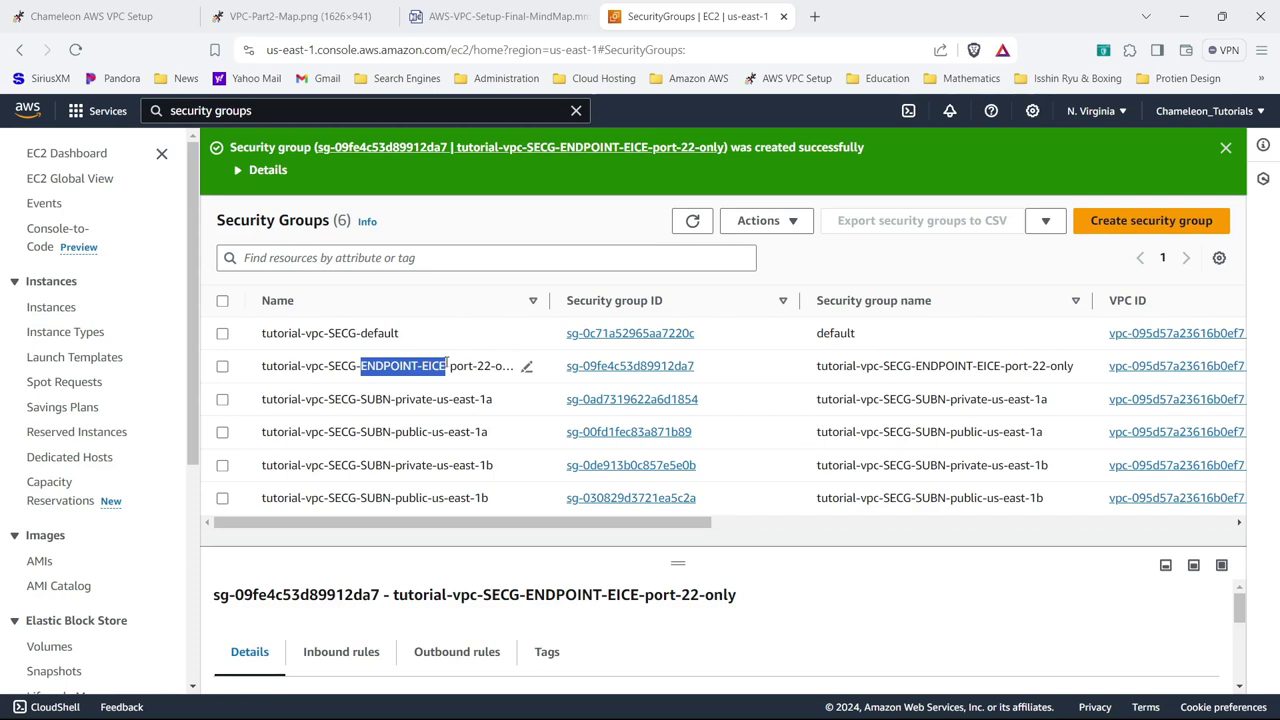
{"action": "left_click_drag", "start_coordinate": [447, 366], "coordinate": [447, 366]}
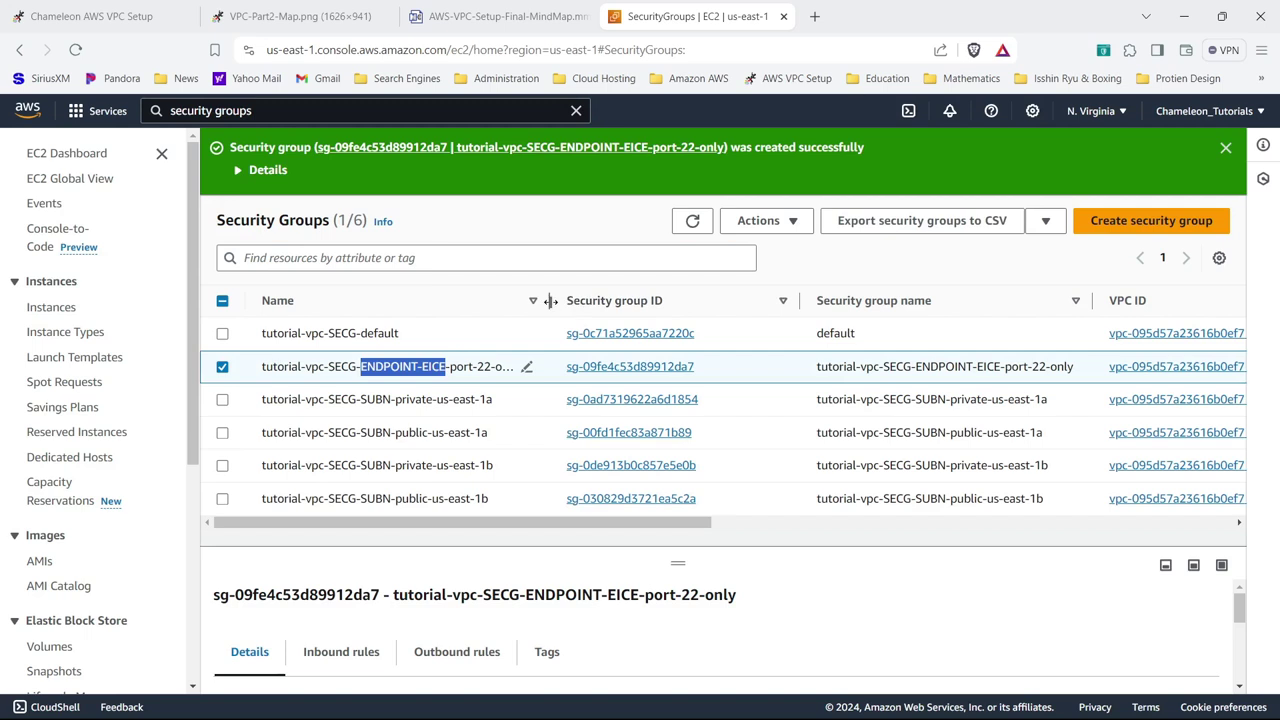
{"action": "left_click_drag", "start_coordinate": [550, 300], "coordinate": [600, 300]}
{"action": "left_click_drag", "start_coordinate": [446, 366], "coordinate": [360, 366]}
{"action": "left_click", "coordinate": [492, 366]}
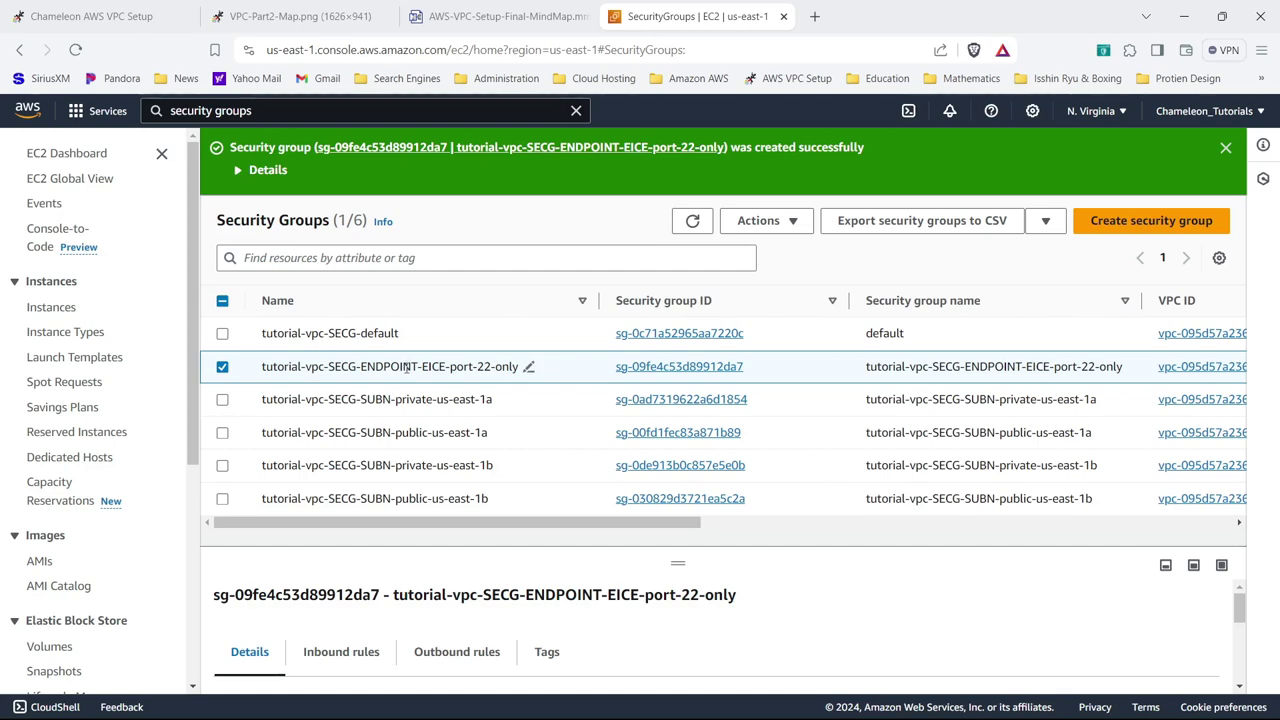
- Consult the mind map's VPC endpoint instructions, and find the VPC service in the AWS console to open its Endpoints list
{"action": "left_click", "coordinate": [436, 20]}
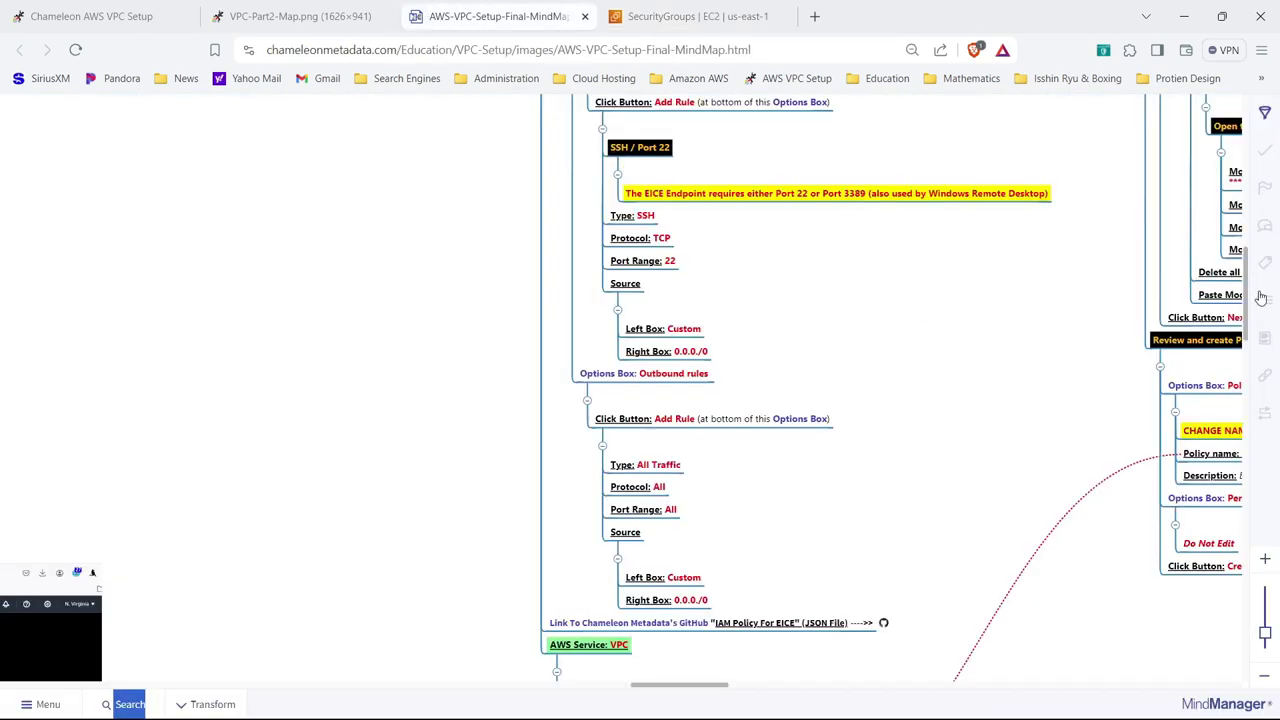
{"action": "left_click_drag", "start_coordinate": [1245, 288], "coordinate": [1254, 375]}
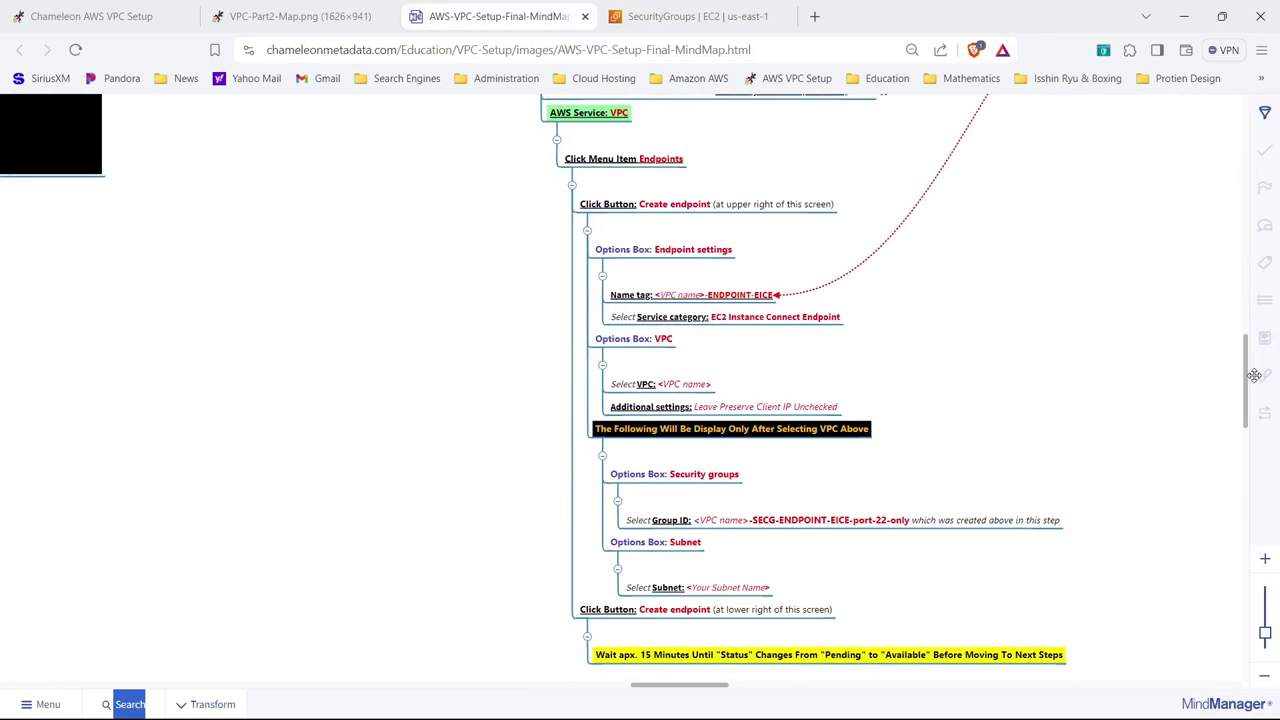
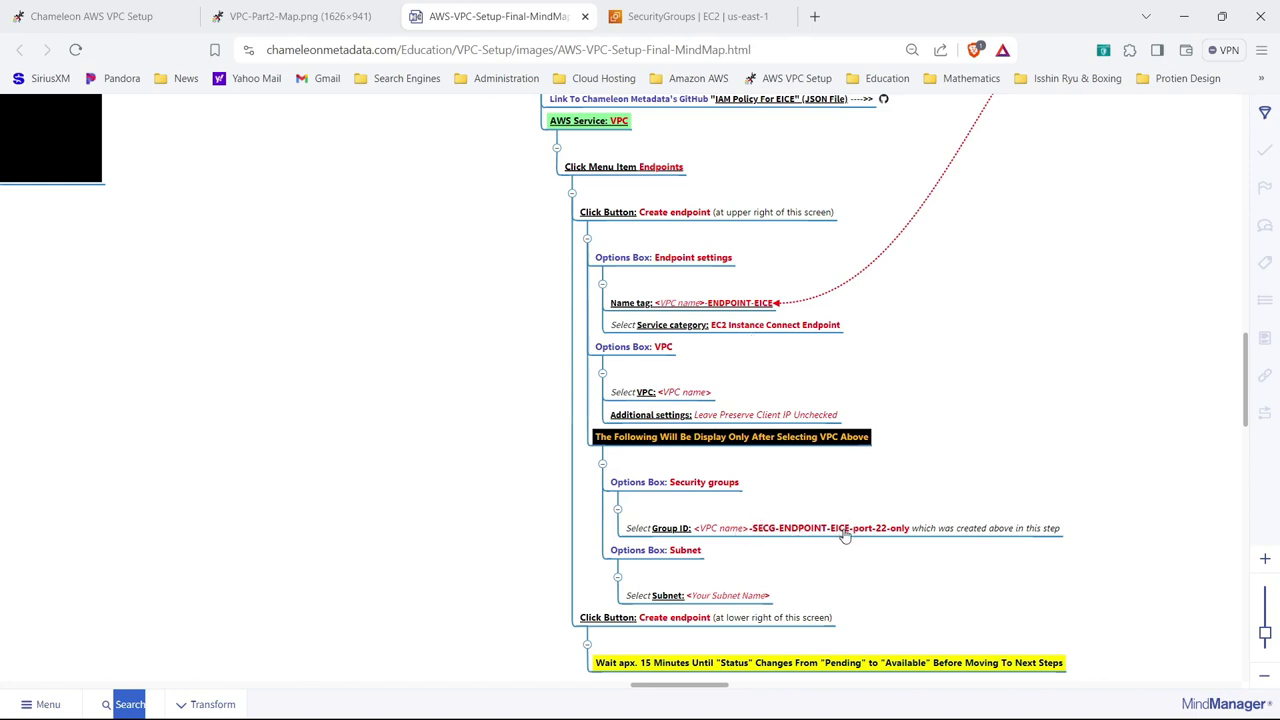
{"action": "left_click", "coordinate": [697, 17]}
{"action": "left_click", "coordinate": [529, 17]}
{"action": "left_click", "coordinate": [669, 18]}
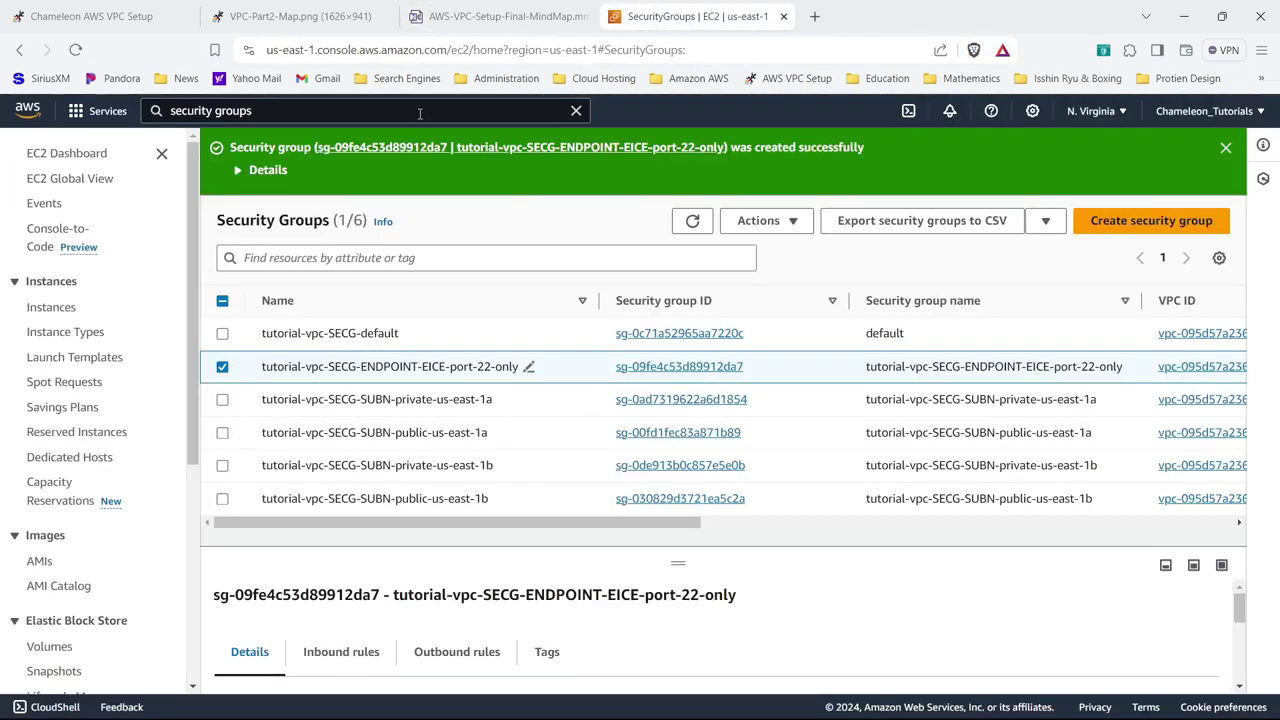
{"action": "left_click", "coordinate": [420, 112]}
{"action": "key", "text": "BackSpace"}
{"action": "key", "text": "BackSpace"}
{"action": "key", "text": "BackSpace"}
{"action": "key", "text": "BackSpace"}
{"action": "key", "text": "BackSpace"}
{"action": "key", "text": "BackSpace"}
{"action": "key", "text": "BackSpace"}
{"action": "key", "text": "BackSpace"}
{"action": "key", "text": "BackSpace"}
{"action": "key", "text": "BackSpace"}
{"action": "key", "text": "BackSpace"}
{"action": "key", "text": "BackSpace"}
{"action": "key", "text": "BackSpace"}
{"action": "key", "text": "BackSpace"}
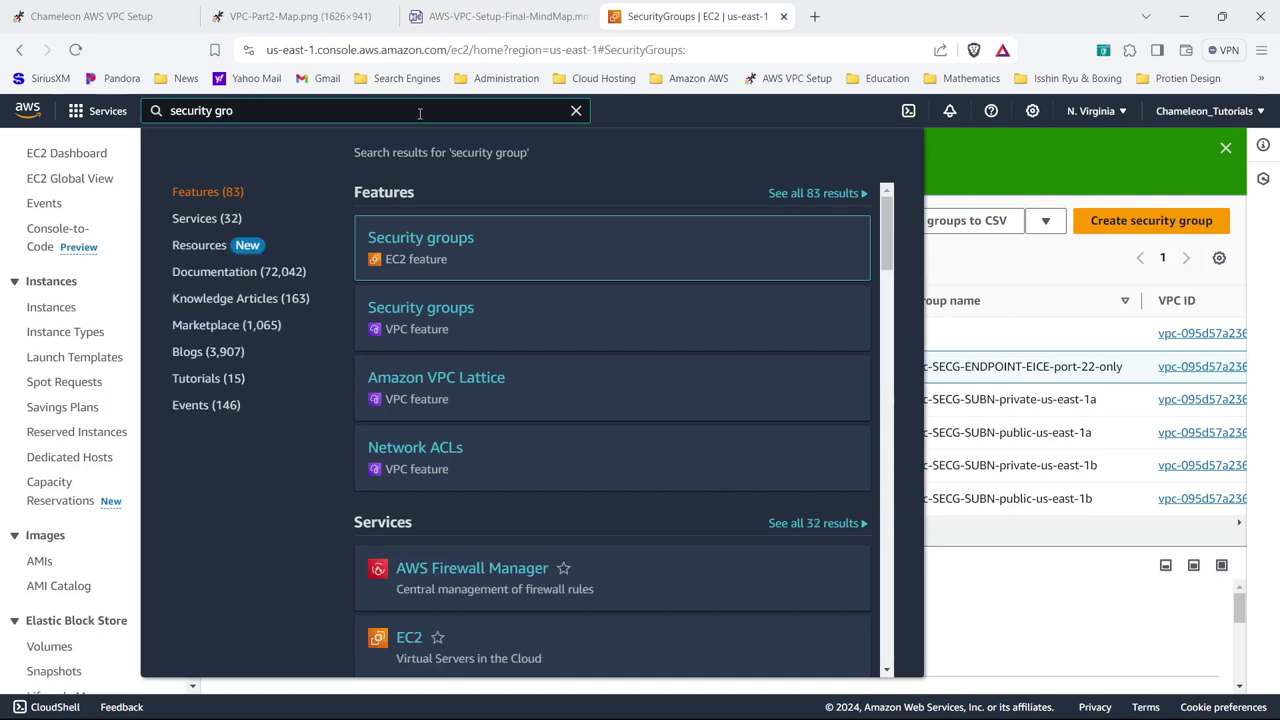
{"action": "type", "text": "vpc"}
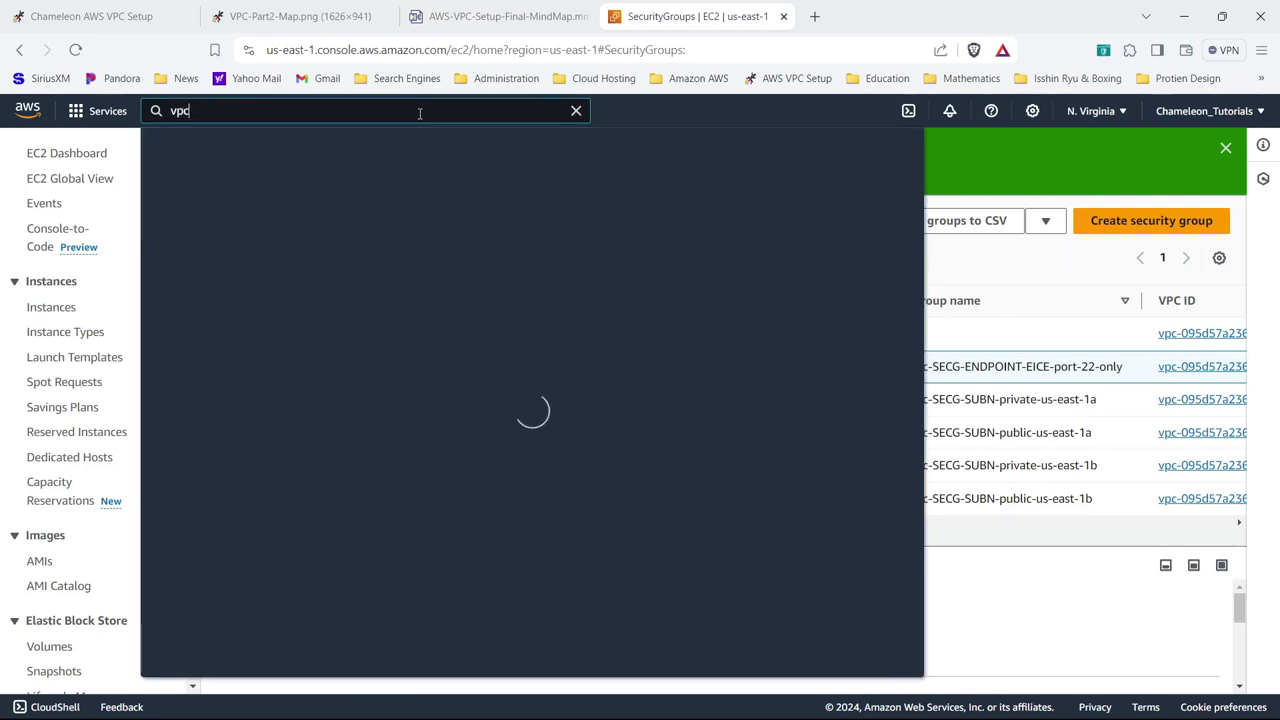
{"action": "mouse_move", "coordinate": [410, 245]}
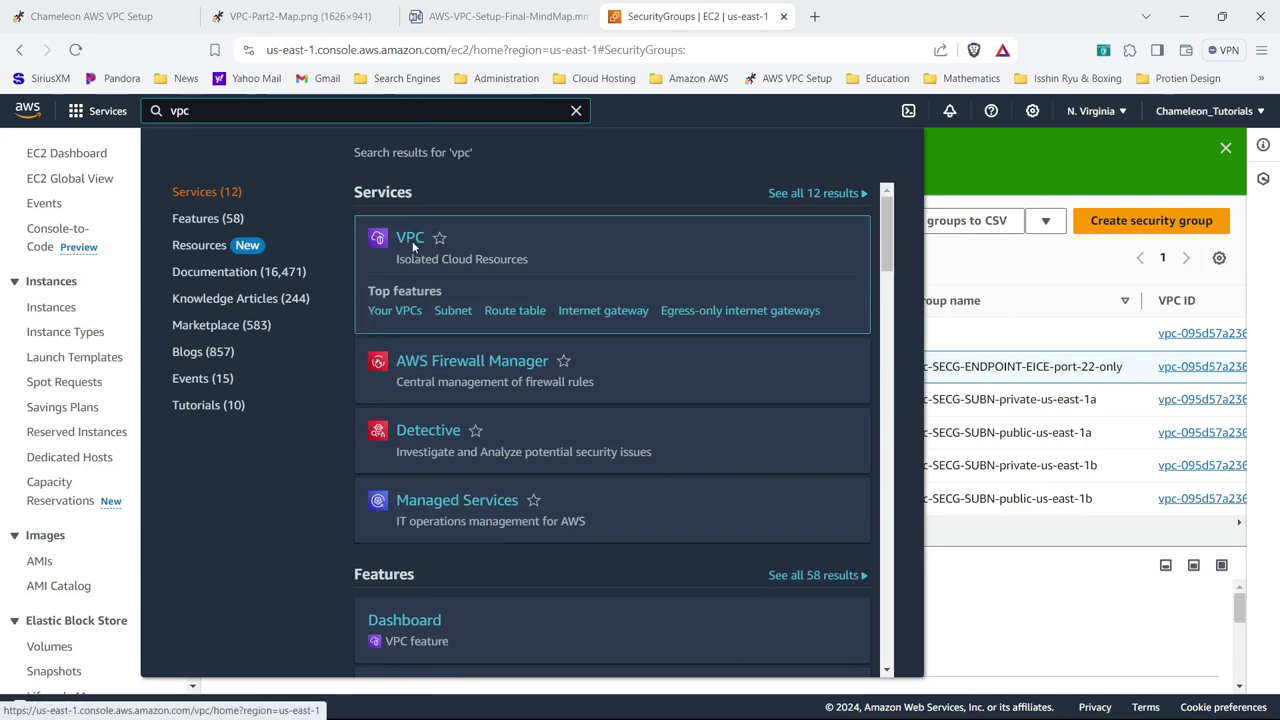
{"action": "left_click", "coordinate": [393, 311]}
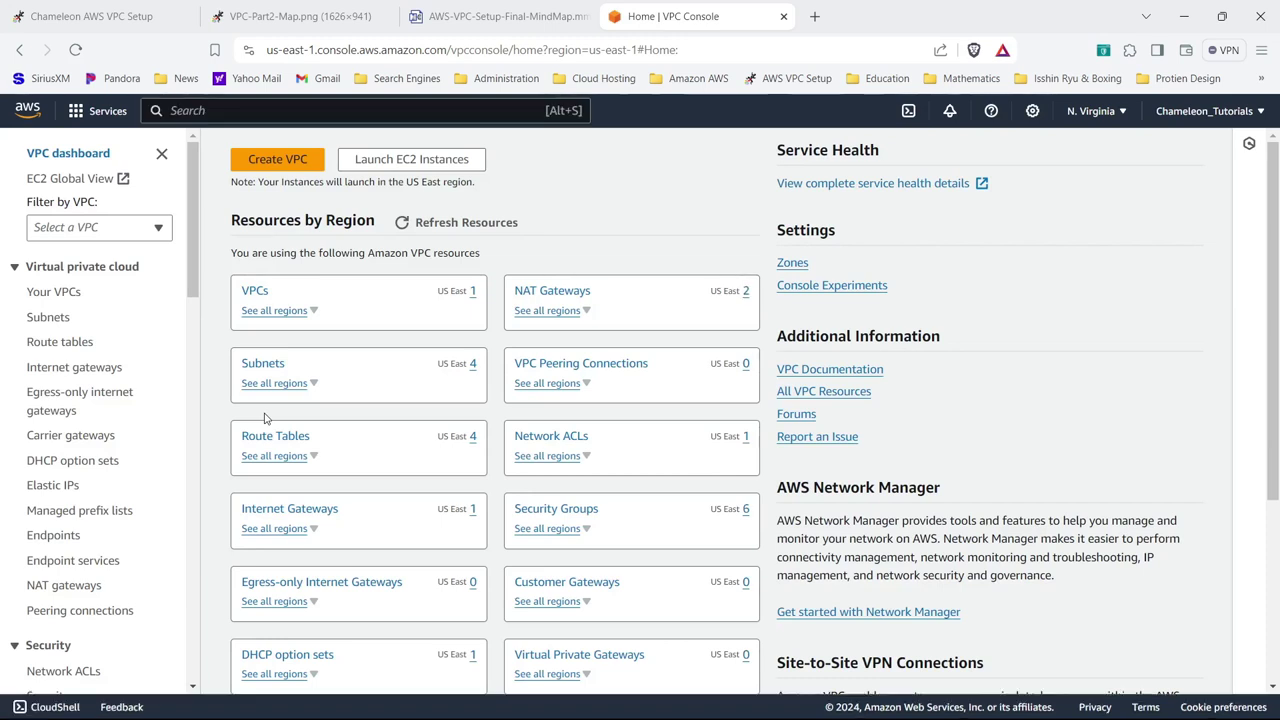
{"action": "left_click", "coordinate": [72, 543]}
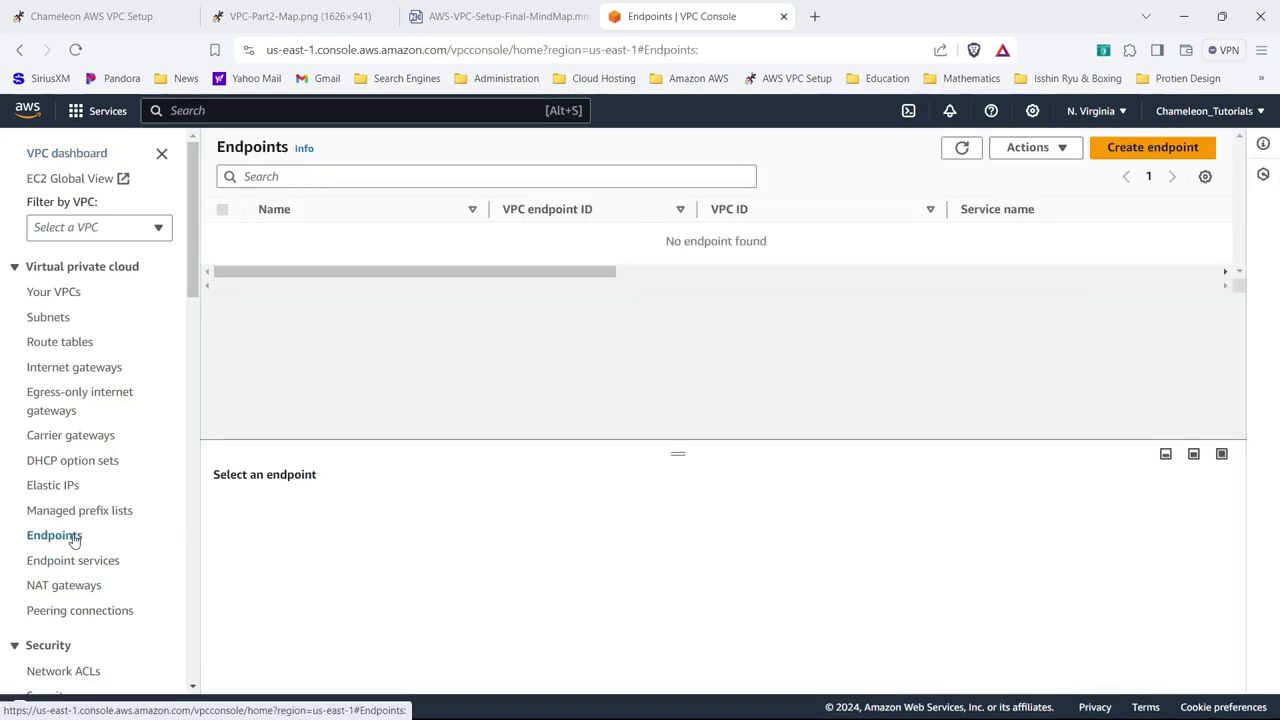
- Review the mind map's endpoint settings and start a new endpoint with the service category EC2 Instance Connect Endpoint
{"action": "left_click", "coordinate": [507, 22]}
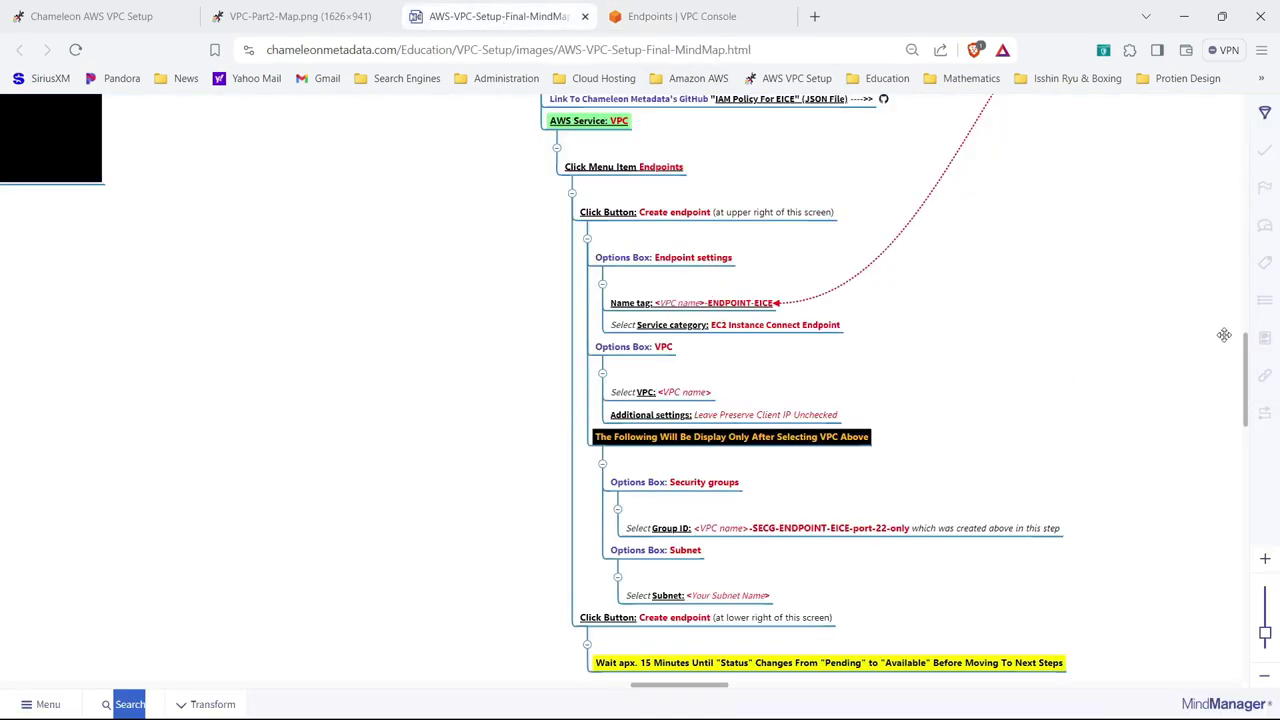
{"action": "left_click_drag", "start_coordinate": [1248, 357], "coordinate": [1248, 317]}
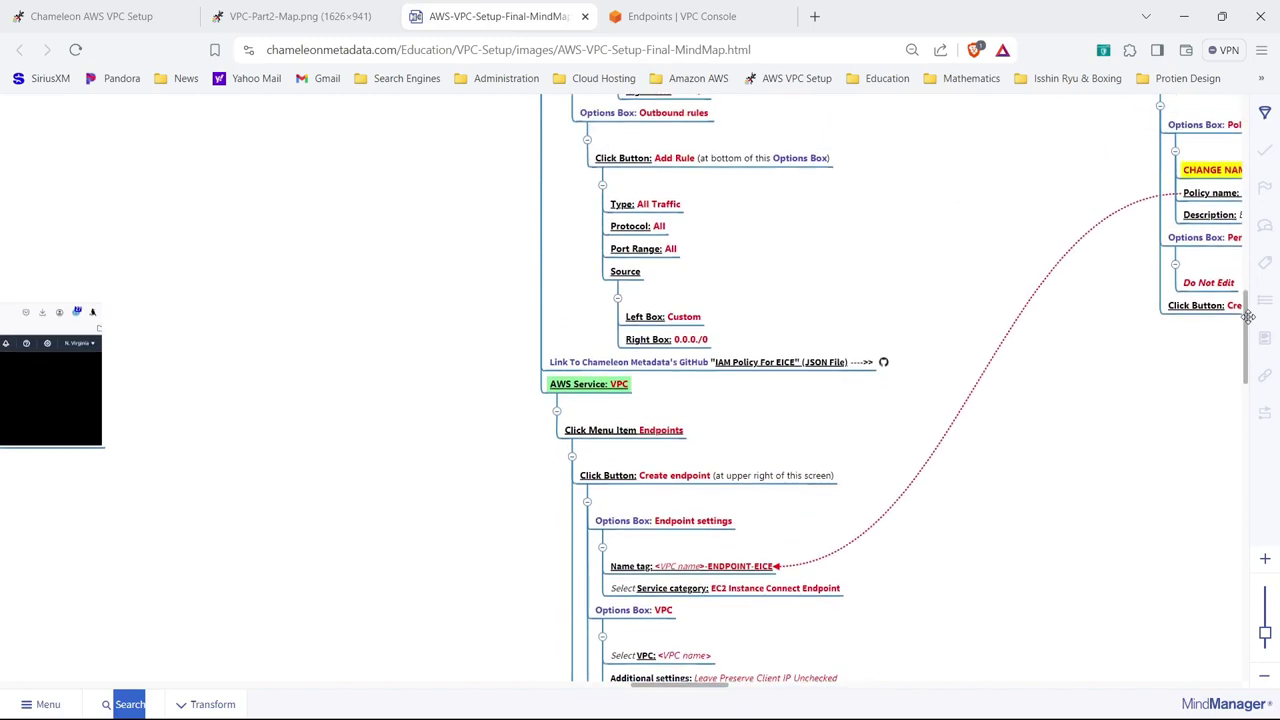
{"action": "left_click_drag", "start_coordinate": [716, 687], "coordinate": [753, 689]}
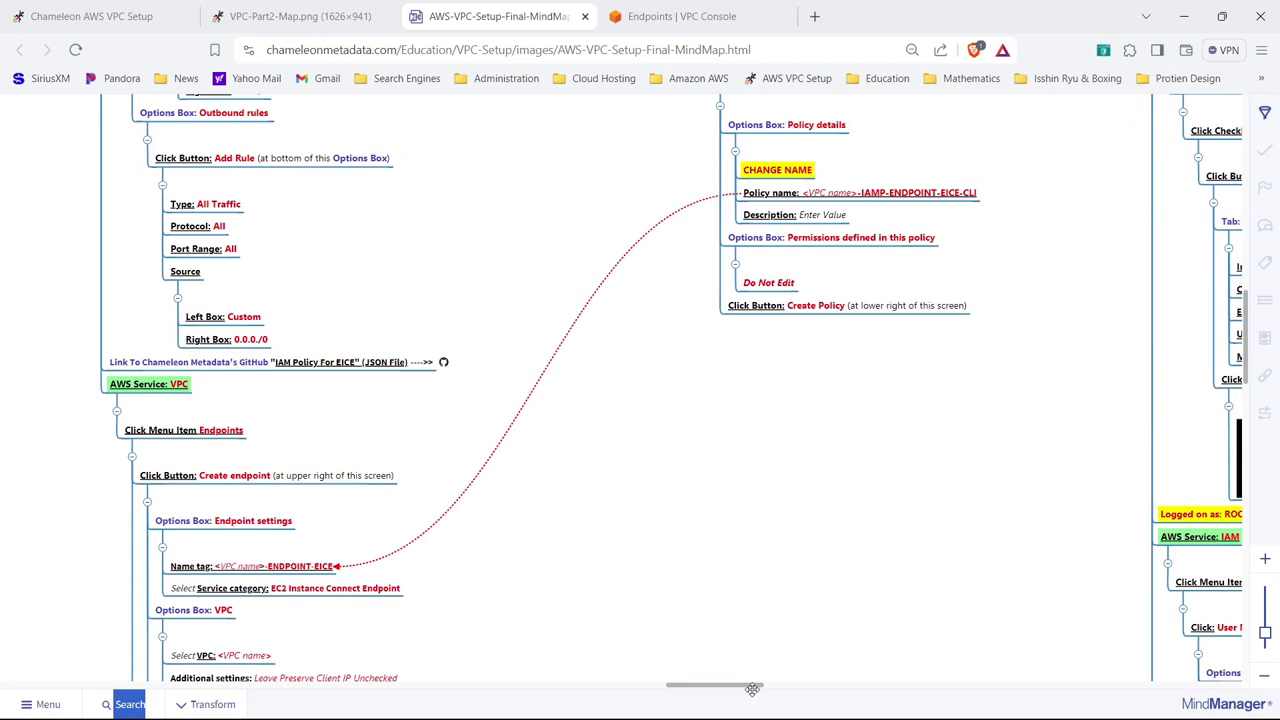
{"action": "left_click_drag", "start_coordinate": [752, 689], "coordinate": [729, 689]}
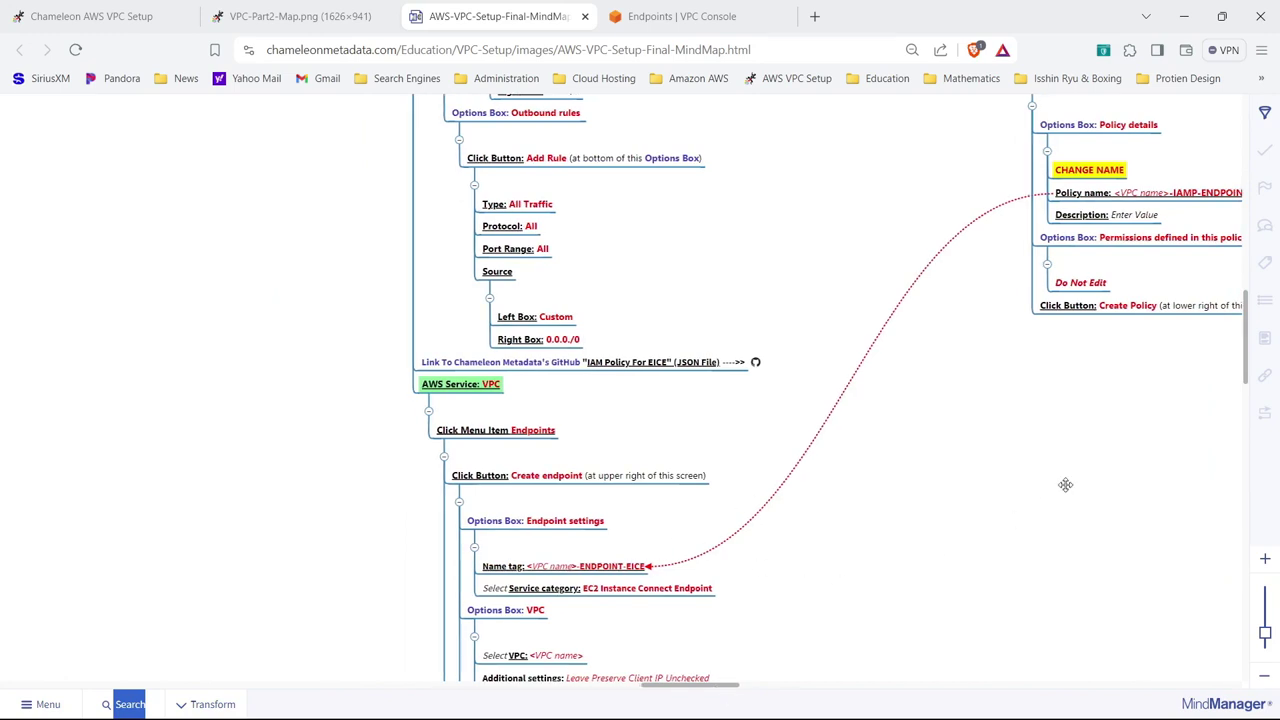
{"action": "left_click_drag", "start_coordinate": [1242, 362], "coordinate": [1247, 406]}
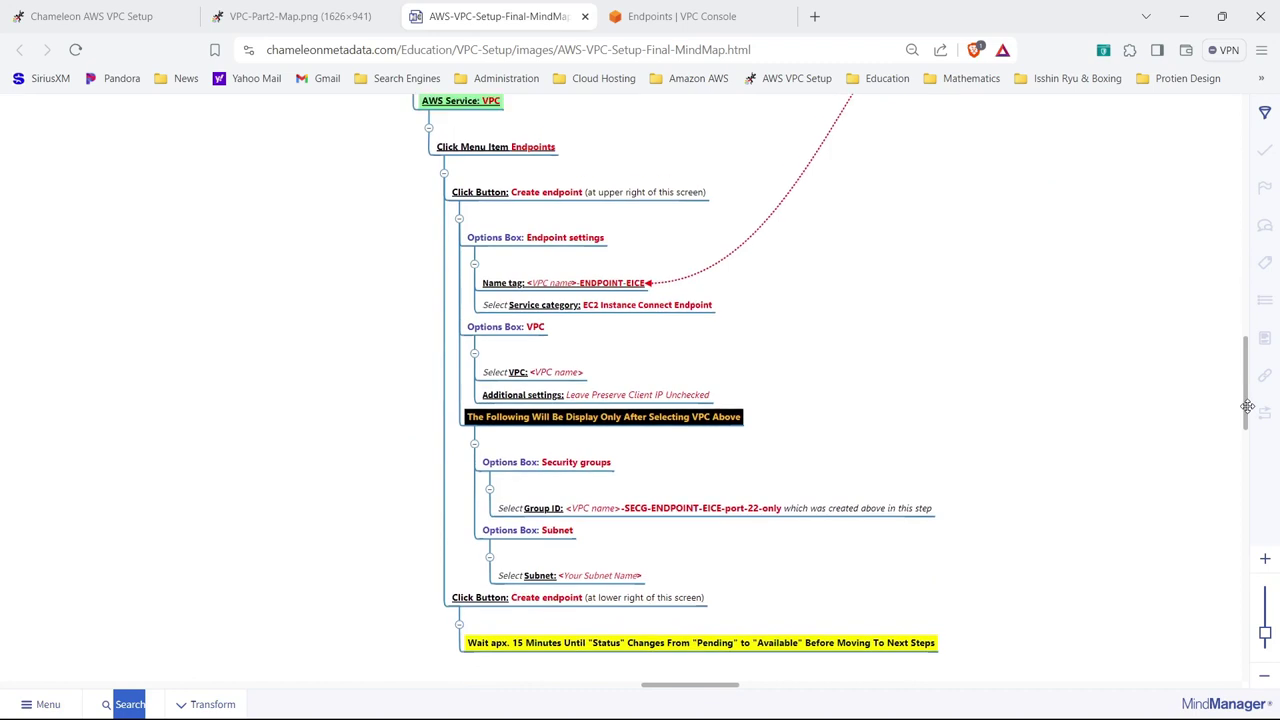
{"action": "left_click", "coordinate": [634, 16]}
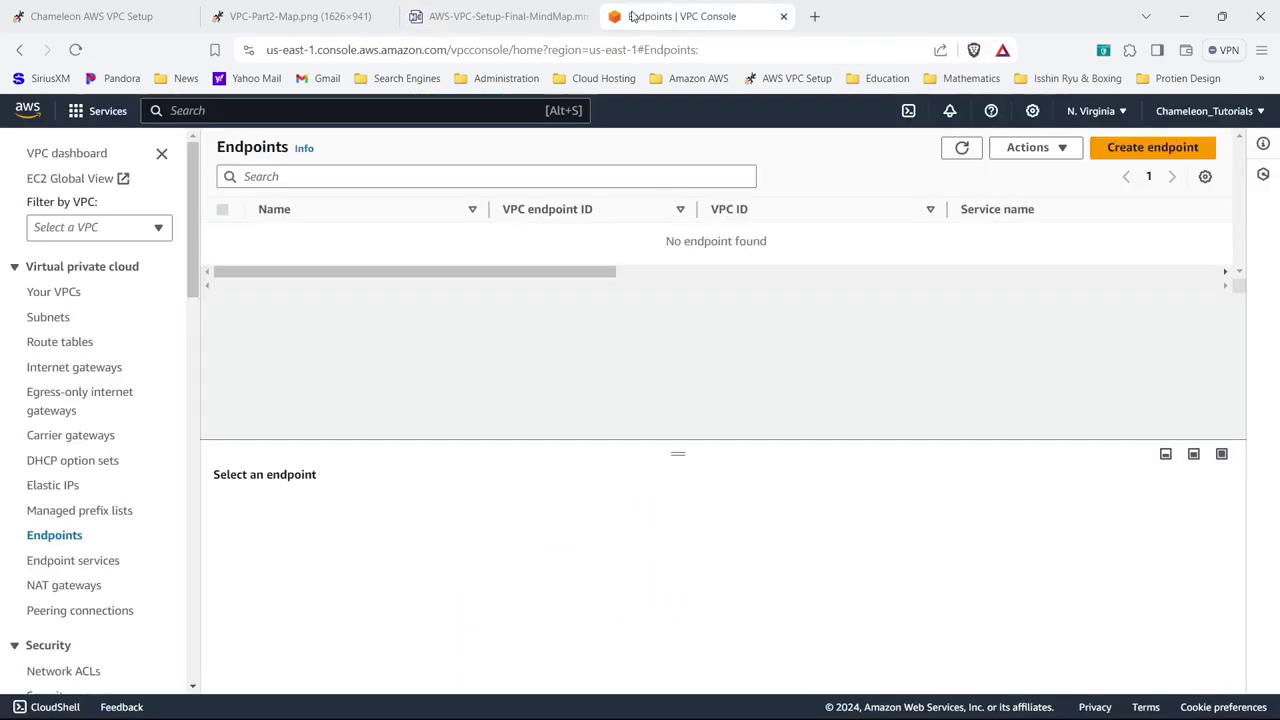
{"action": "left_click", "coordinate": [1131, 150]}
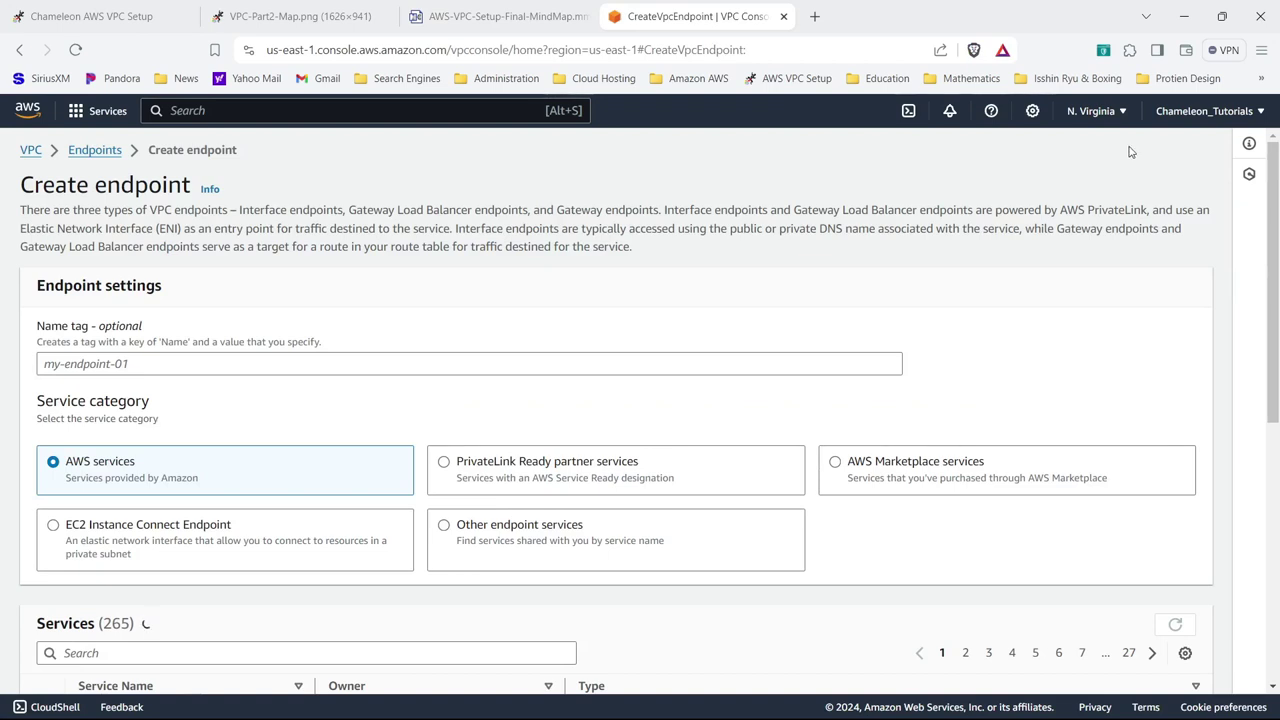
{"action": "left_click", "coordinate": [154, 546]}
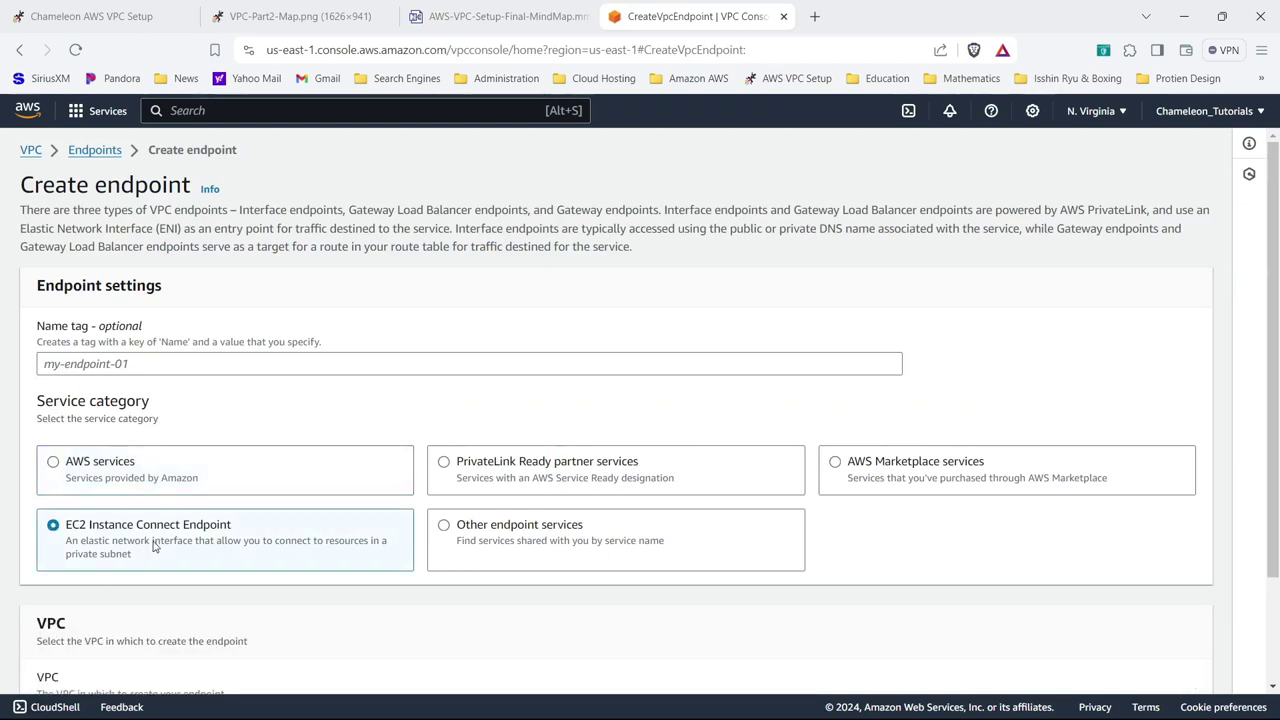
- Select tutorial-vpc as the endpoint's VPC and assign the tutorial-vpc-SECG-ENDPOINT-EICE-port-22-only security group
{"action": "scroll", "coordinate": [630, 618], "scroll_direction": "down", "scroll_amount": 2}
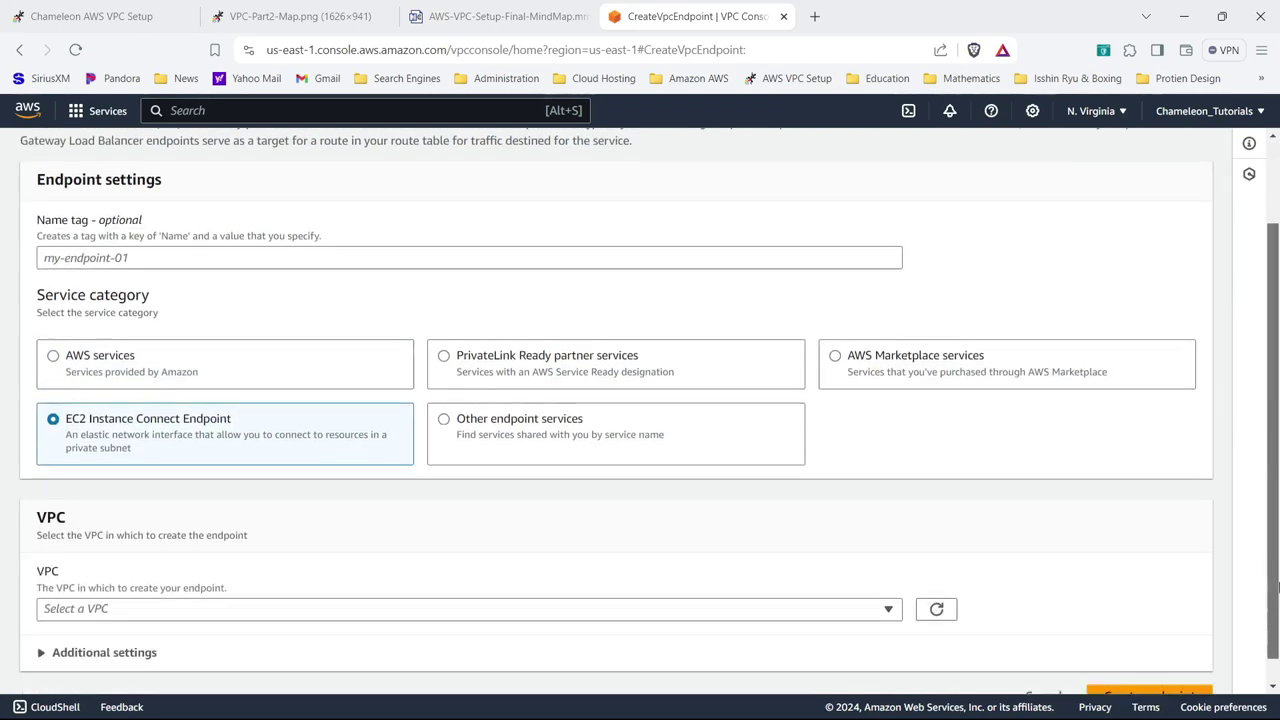
{"action": "left_click", "coordinate": [629, 585]}
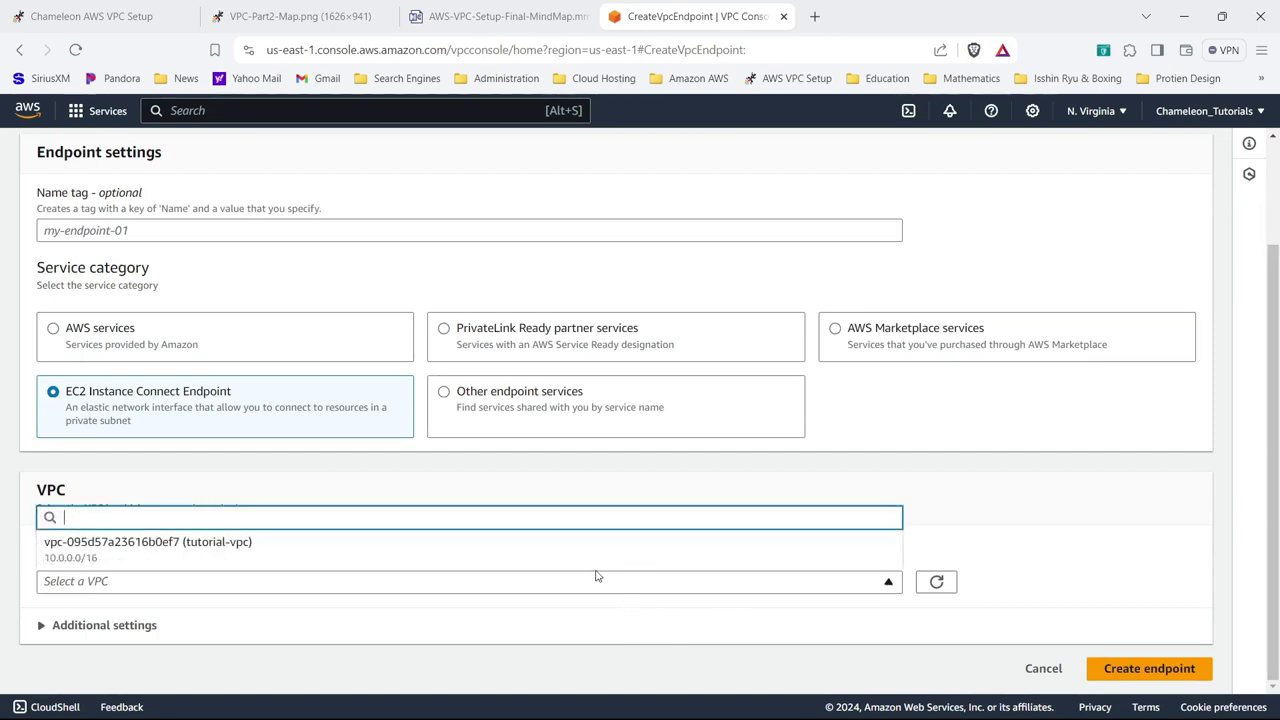
{"action": "left_click", "coordinate": [580, 555]}
{"action": "left_click_drag", "start_coordinate": [1274, 452], "coordinate": [1274, 565]}
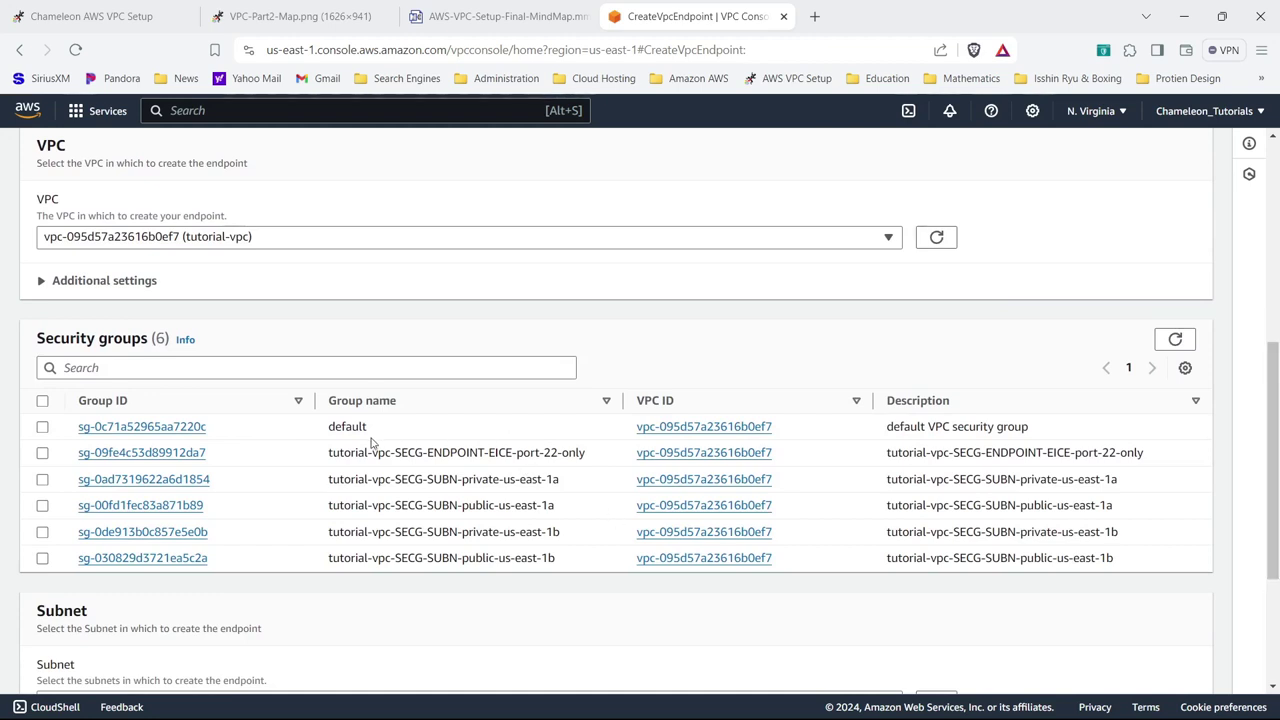
{"action": "left_click", "coordinate": [43, 454]}
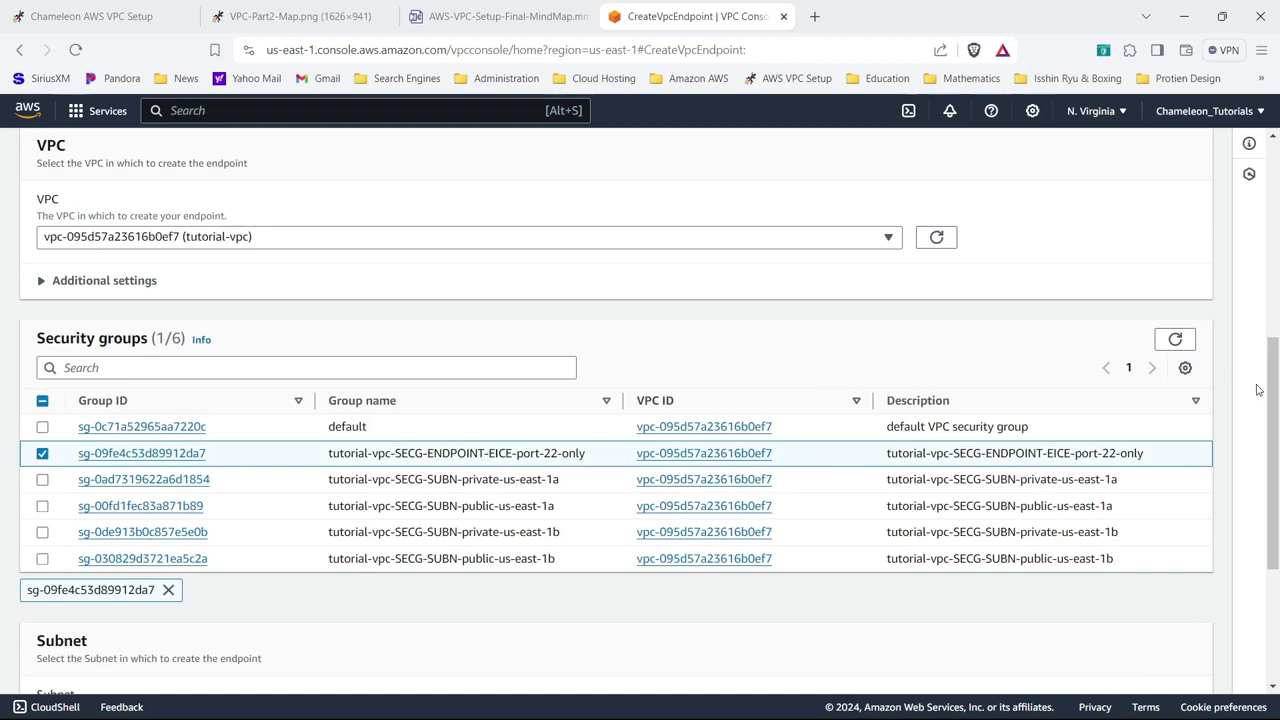
- Place the endpoint in the subnet tutorial-vpc-SUBN-private-us-east-1a, as the mind map's subnet step requires, and create it
{"action": "left_click", "coordinate": [500, 17]}
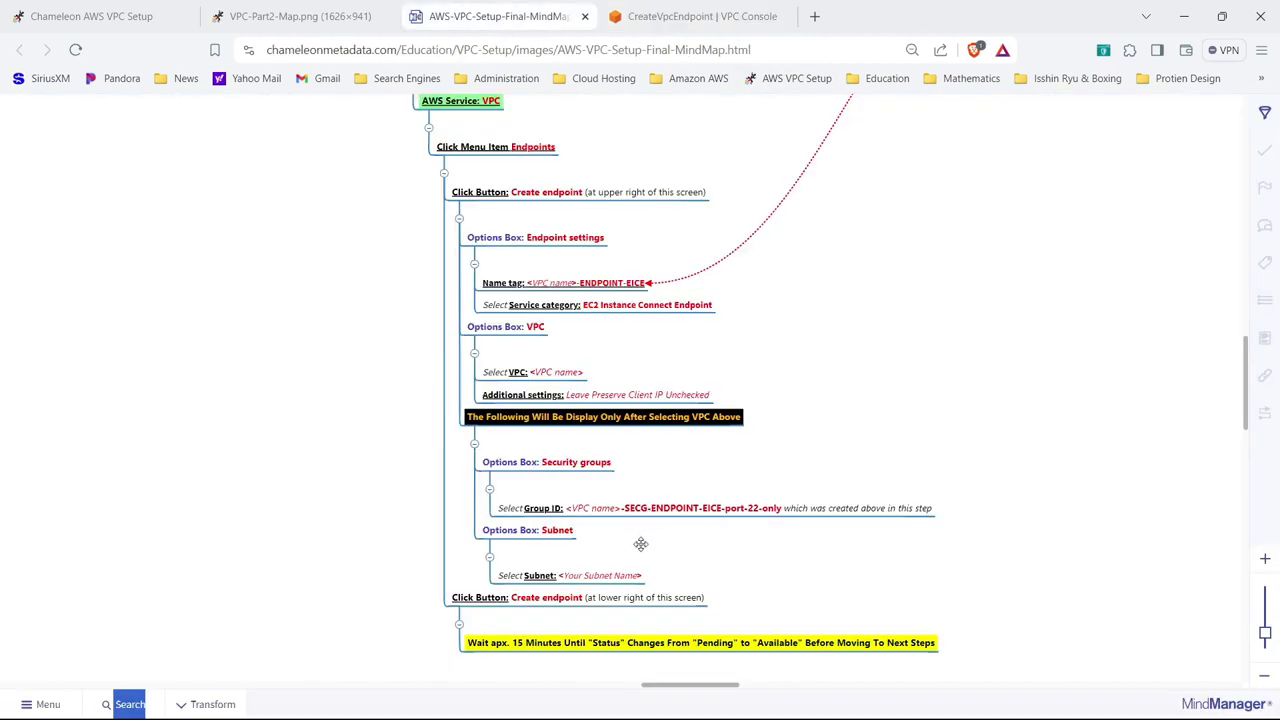
{"action": "left_click", "coordinate": [686, 12]}
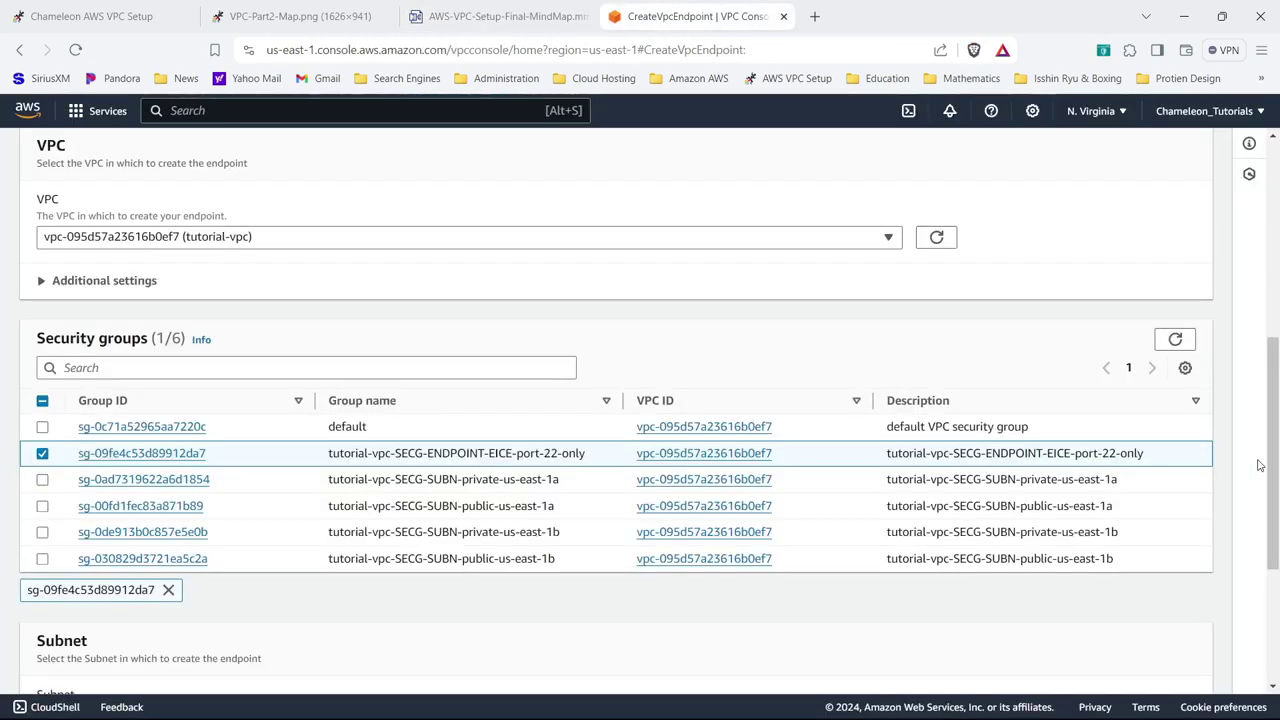
{"action": "left_click_drag", "start_coordinate": [1276, 431], "coordinate": [1276, 600]}
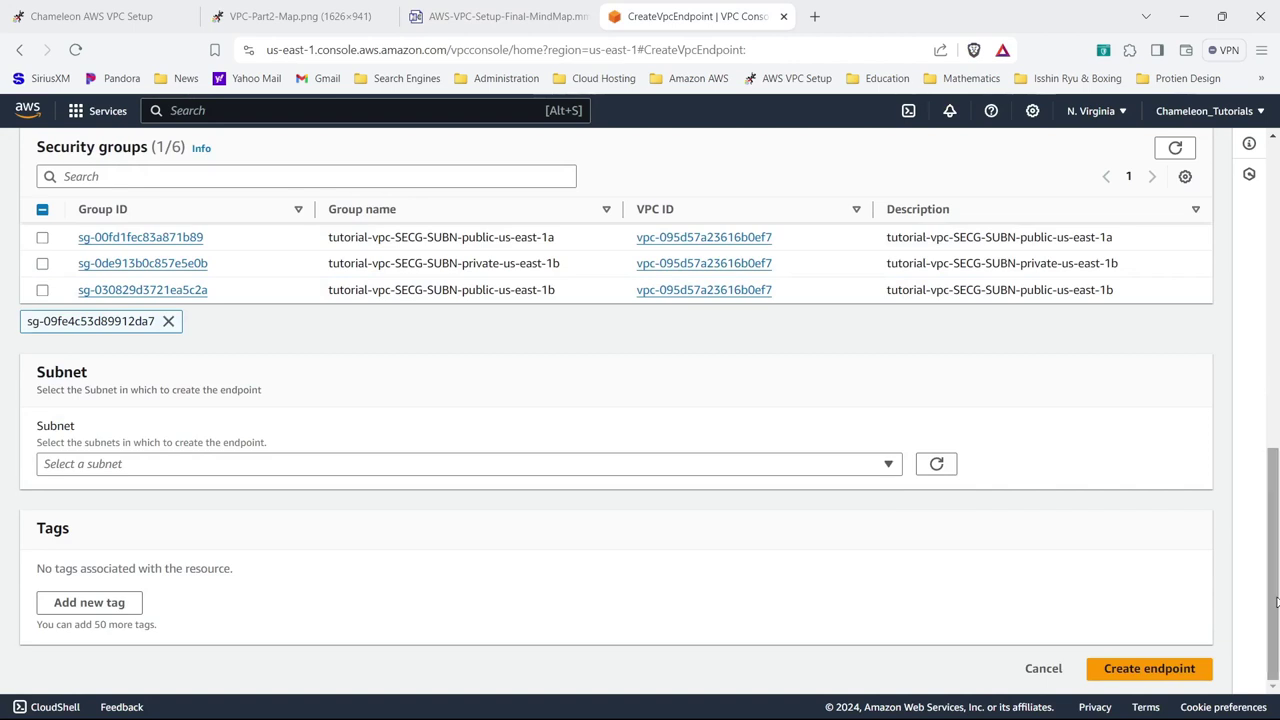
{"action": "left_click", "coordinate": [840, 464]}
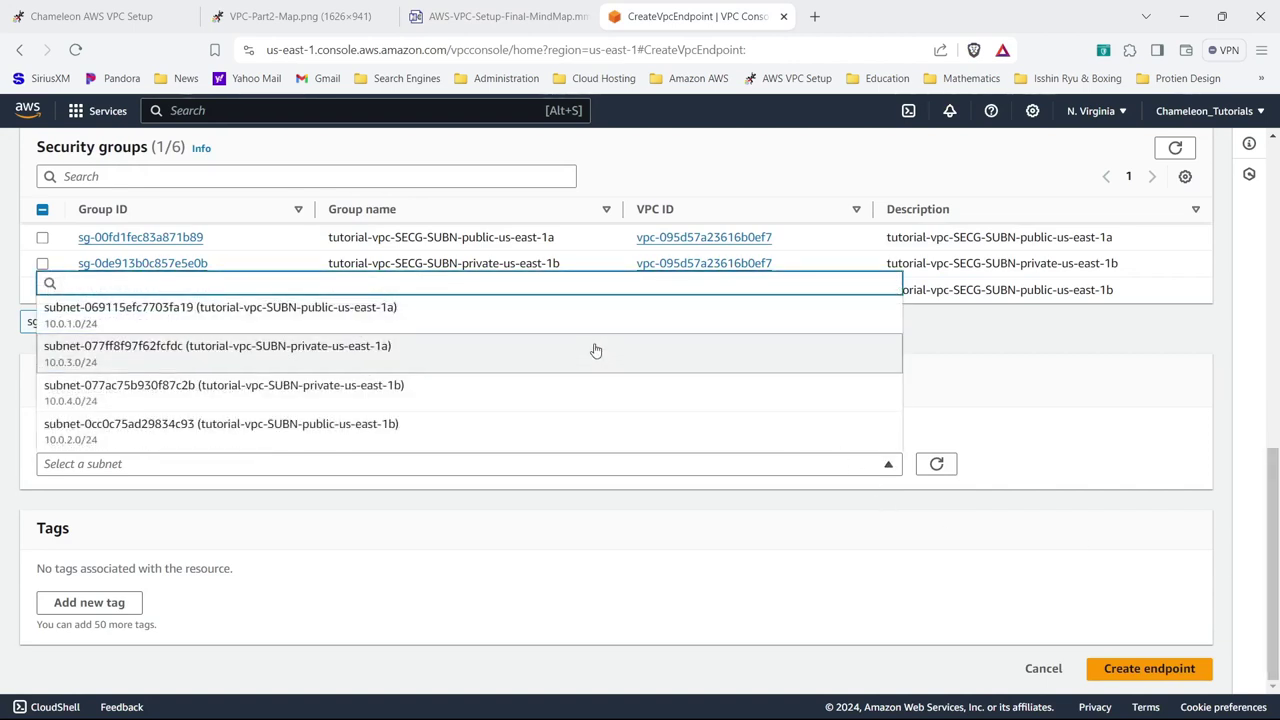
{"action": "left_click", "coordinate": [595, 350]}
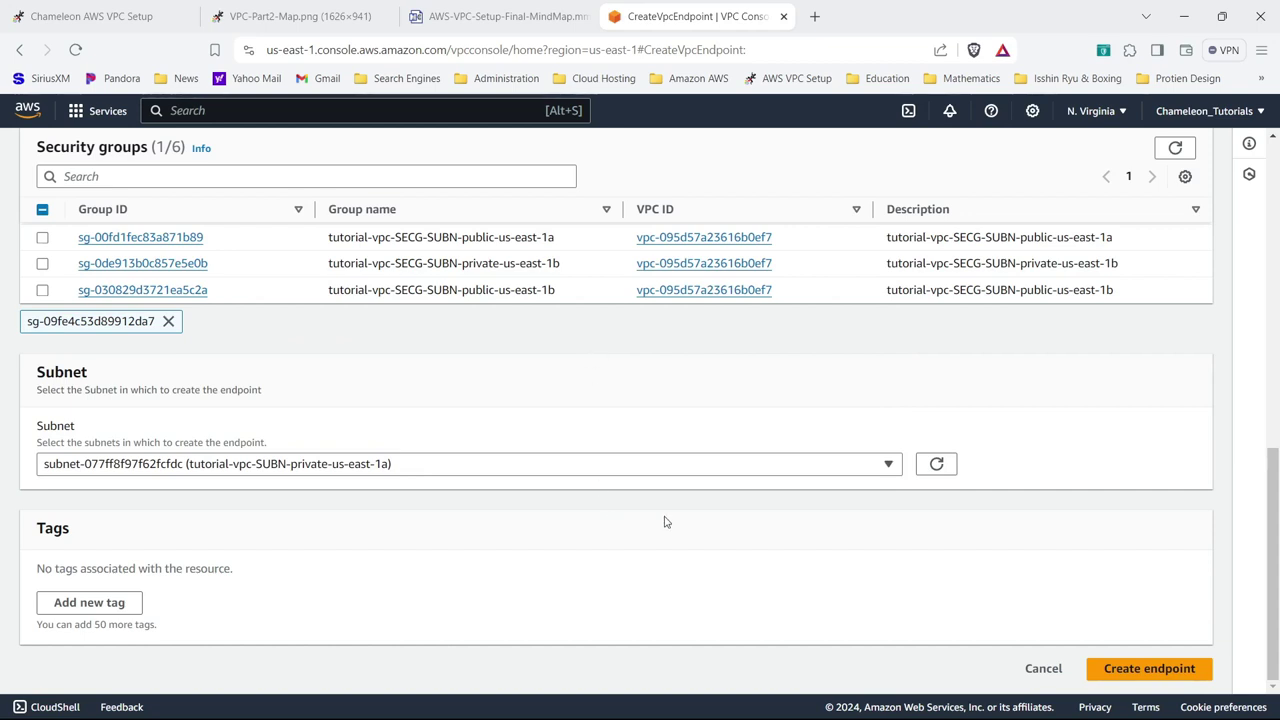
{"action": "left_click", "coordinate": [1149, 669]}
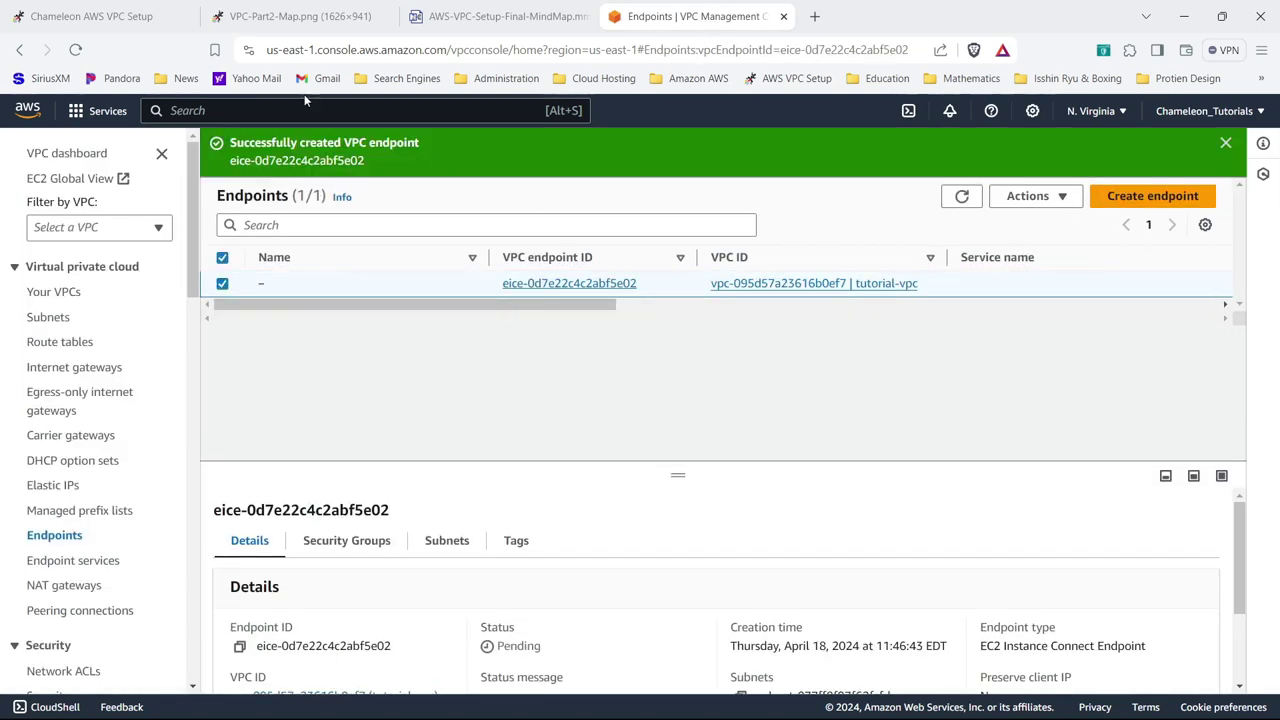
- Name the new endpoint tutorial-vpc-ENDPOINT-EICE and save the name
{"action": "left_click", "coordinate": [276, 285]}
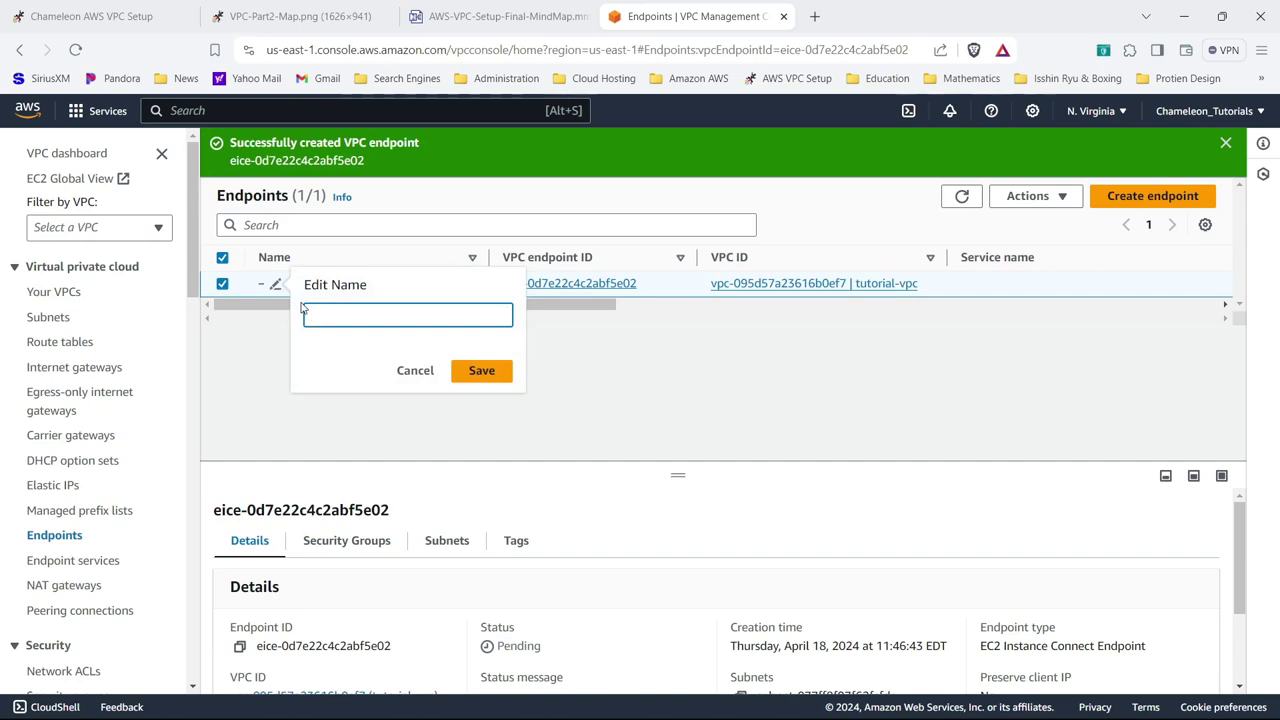
{"action": "key", "text": "ctrl+v"}
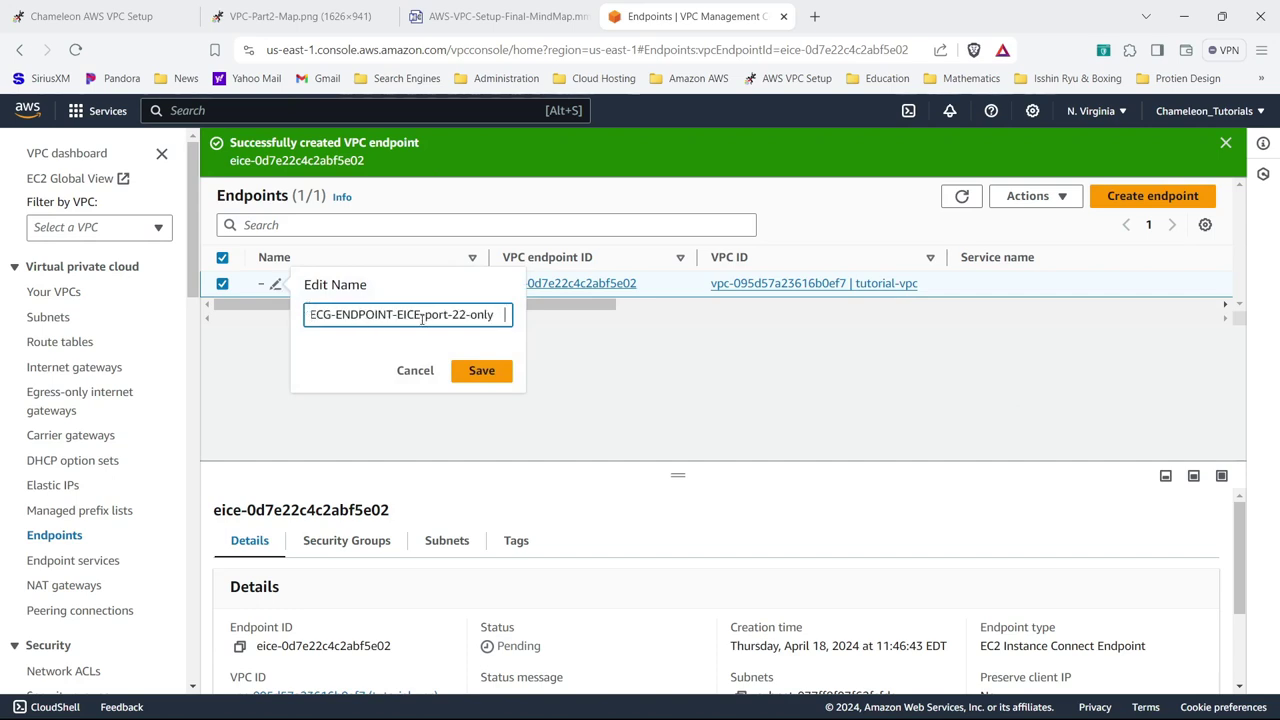
{"action": "left_click_drag", "start_coordinate": [419, 315], "coordinate": [555, 320]}
{"action": "key", "text": "BackSpace"}
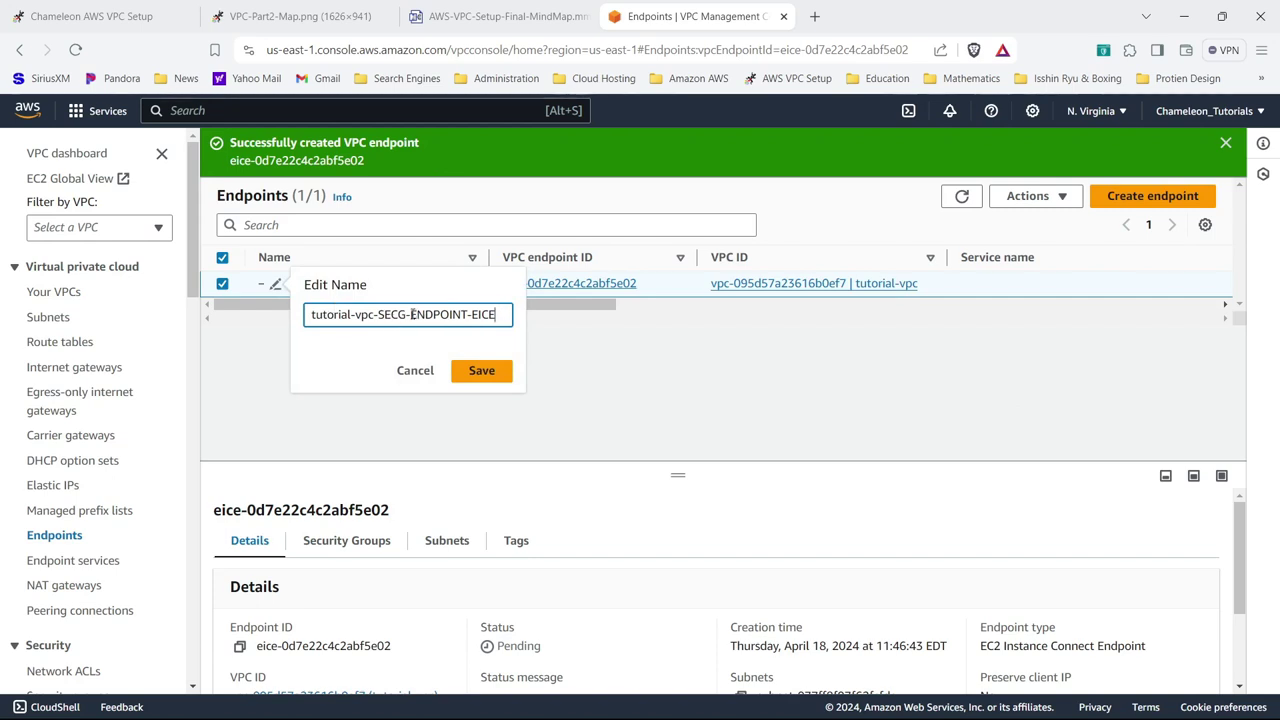
{"action": "left_click_drag", "start_coordinate": [410, 315], "coordinate": [380, 314]}
{"action": "key", "text": "BackSpace"}
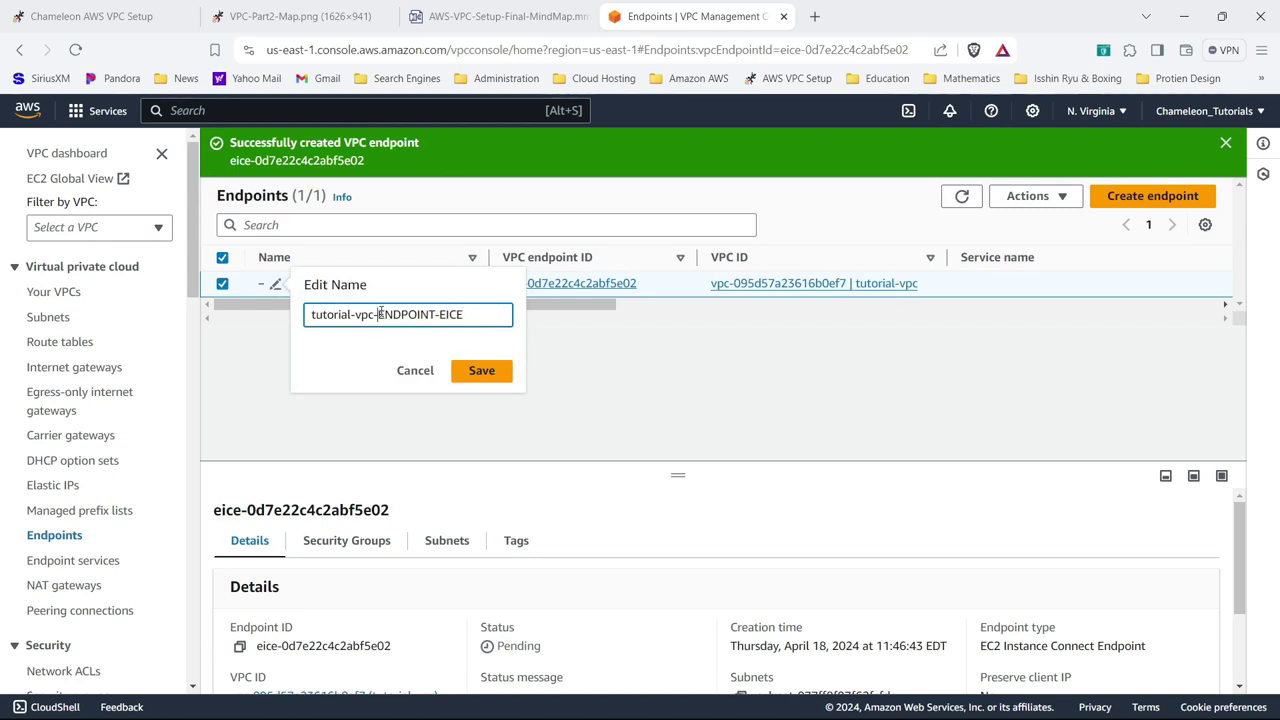
{"action": "left_click", "coordinate": [483, 372]}
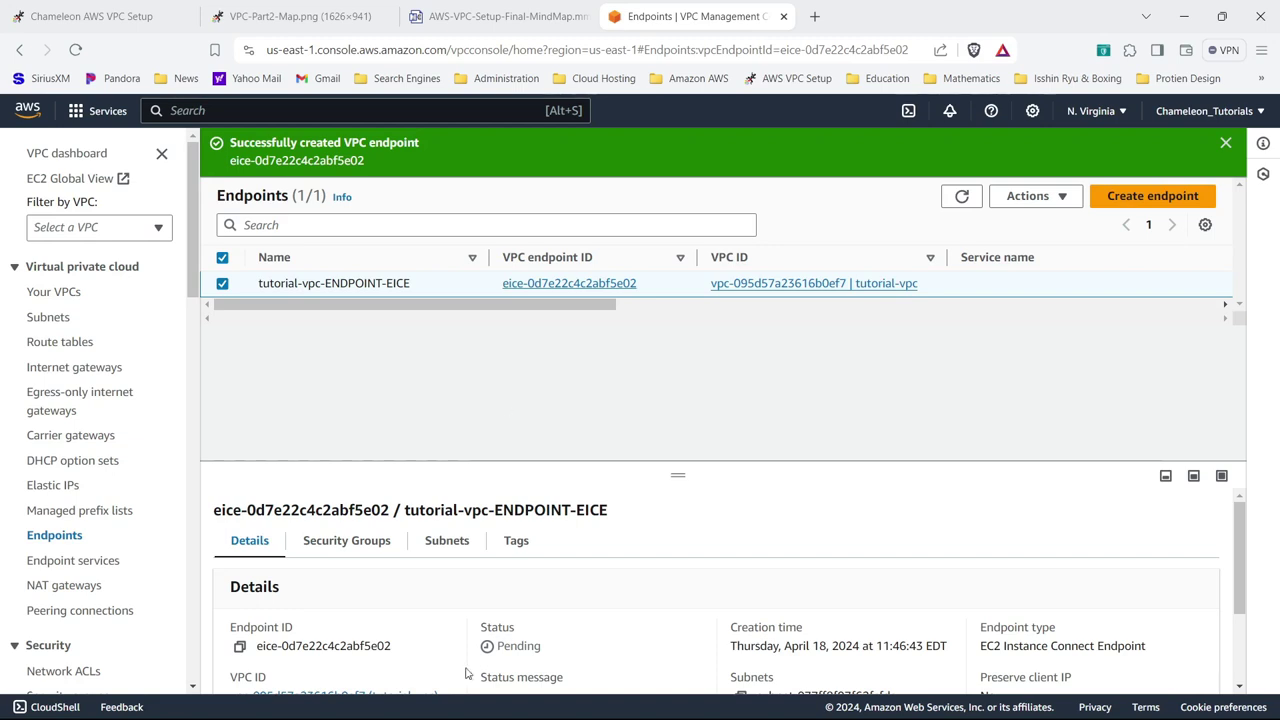
- Open the details of tutorial-vpc-ENDPOINT-EICE, and review steps 12 and 13 in the mind map, including the endpoint wait note
{"action": "left_click", "coordinate": [563, 285]}
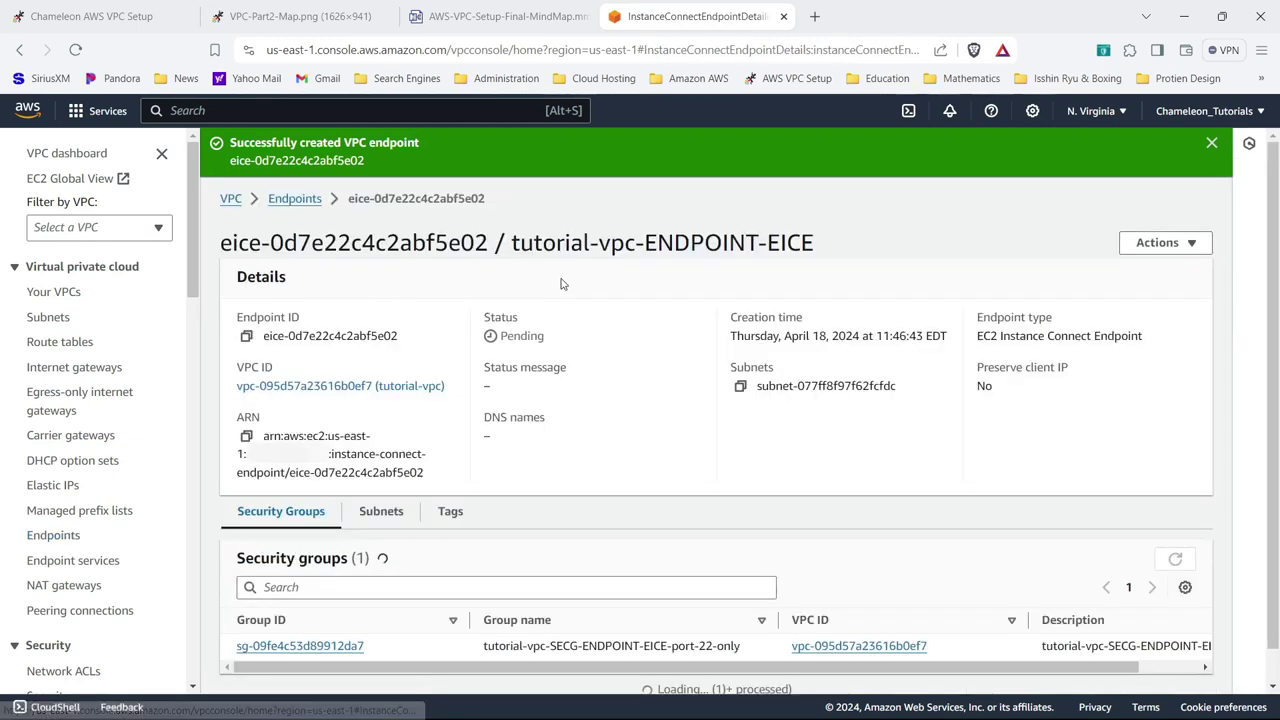
{"action": "left_click", "coordinate": [498, 20]}
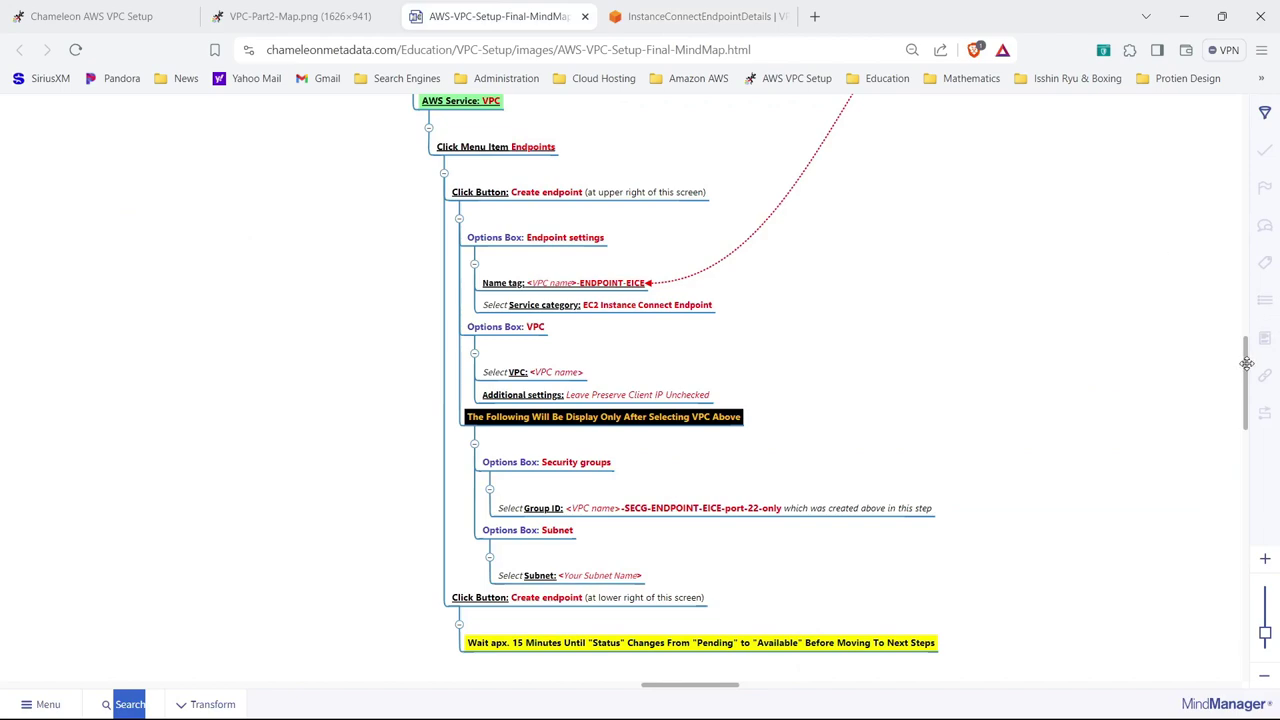
{"action": "left_click_drag", "start_coordinate": [1246, 363], "coordinate": [1268, 204]}
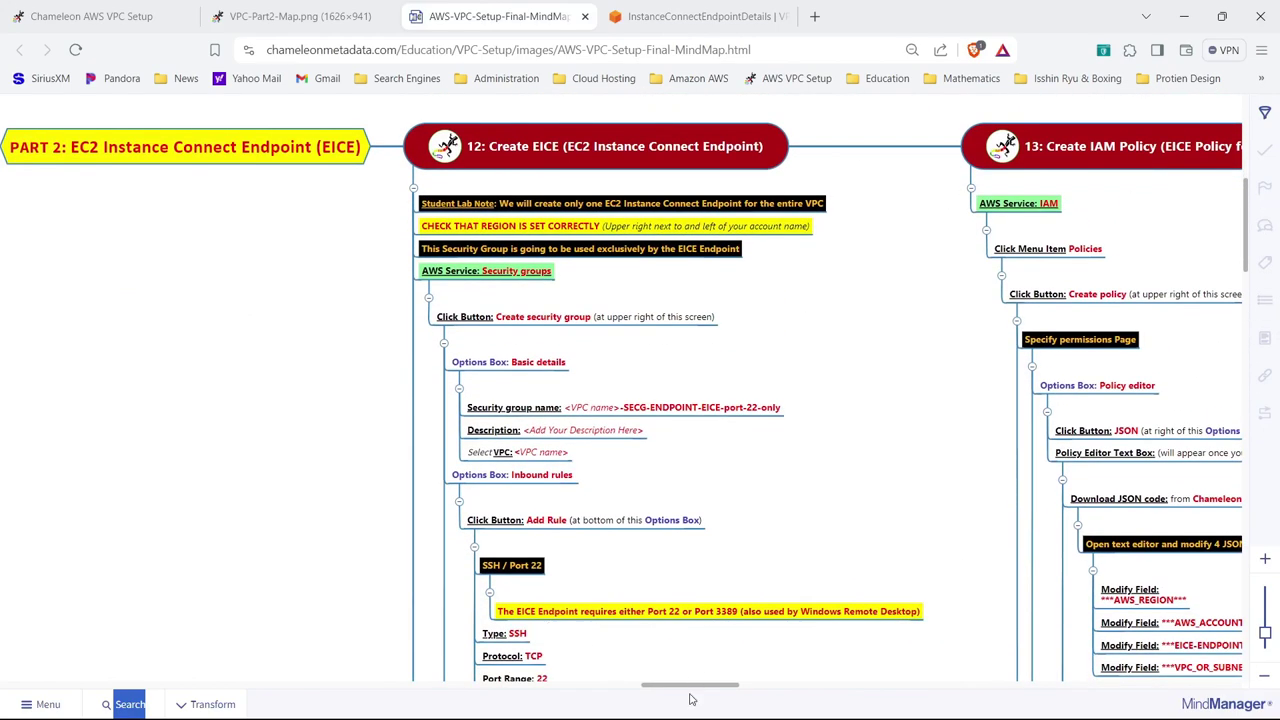
{"action": "left_click_drag", "start_coordinate": [690, 686], "coordinate": [758, 688]}
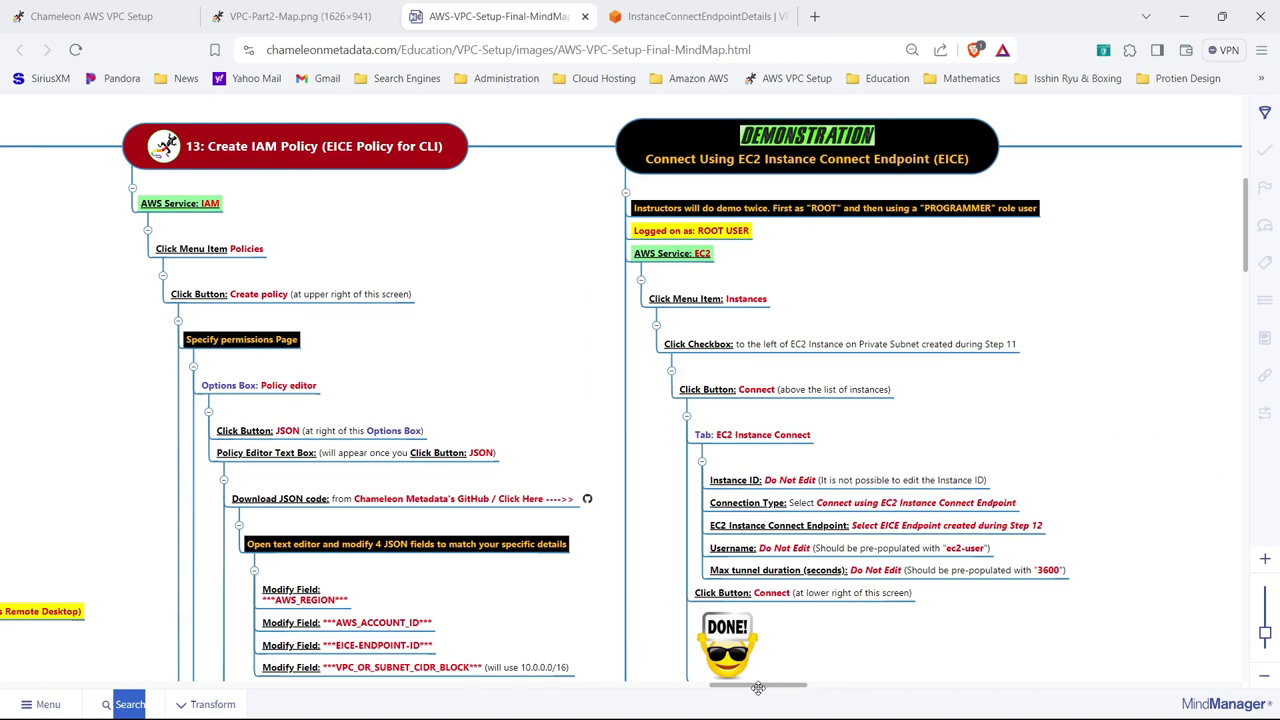
{"action": "left_click_drag", "start_coordinate": [758, 688], "coordinate": [712, 690]}
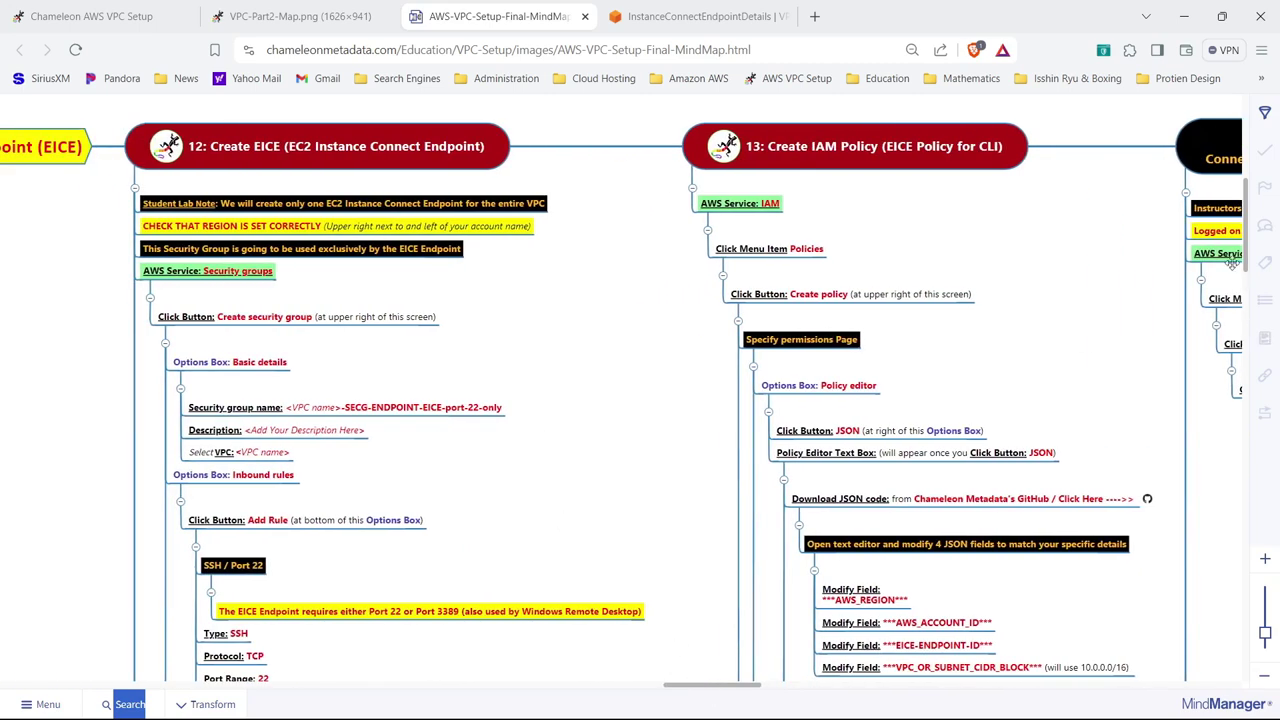
{"action": "left_click_drag", "start_coordinate": [1245, 248], "coordinate": [1252, 389]}
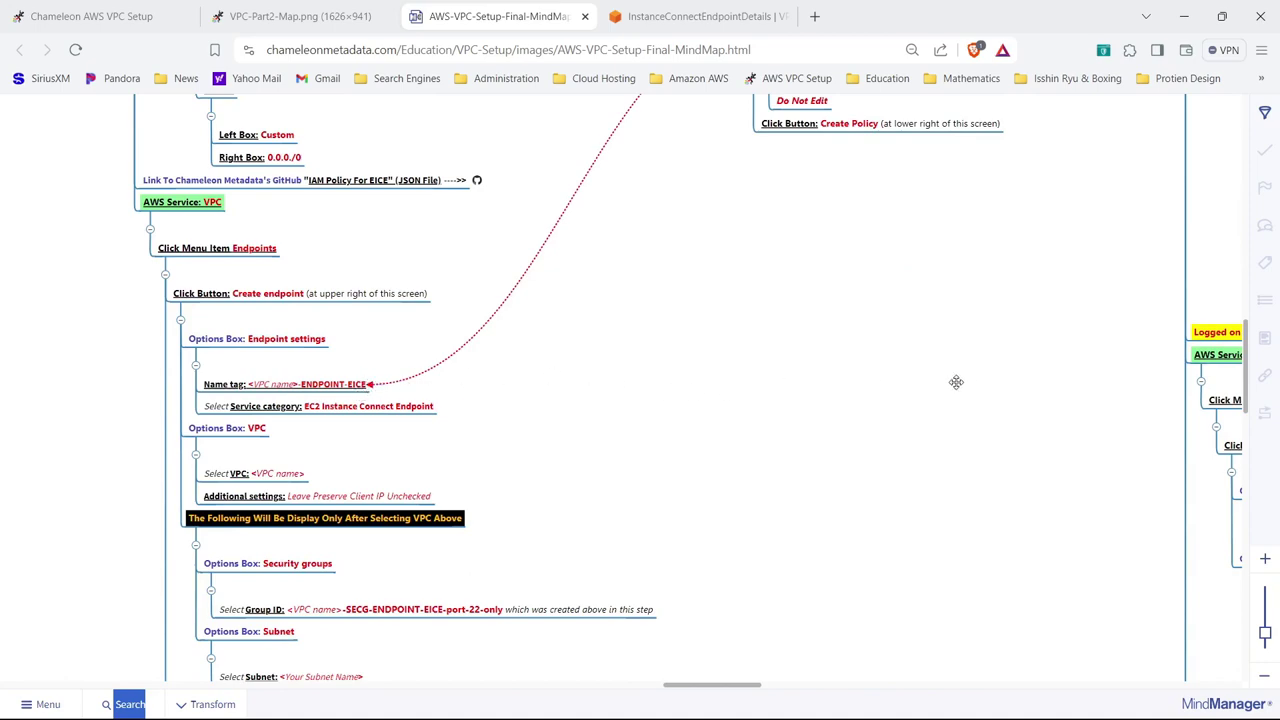
{"action": "left_click_drag", "start_coordinate": [1262, 390], "coordinate": [1262, 248]}
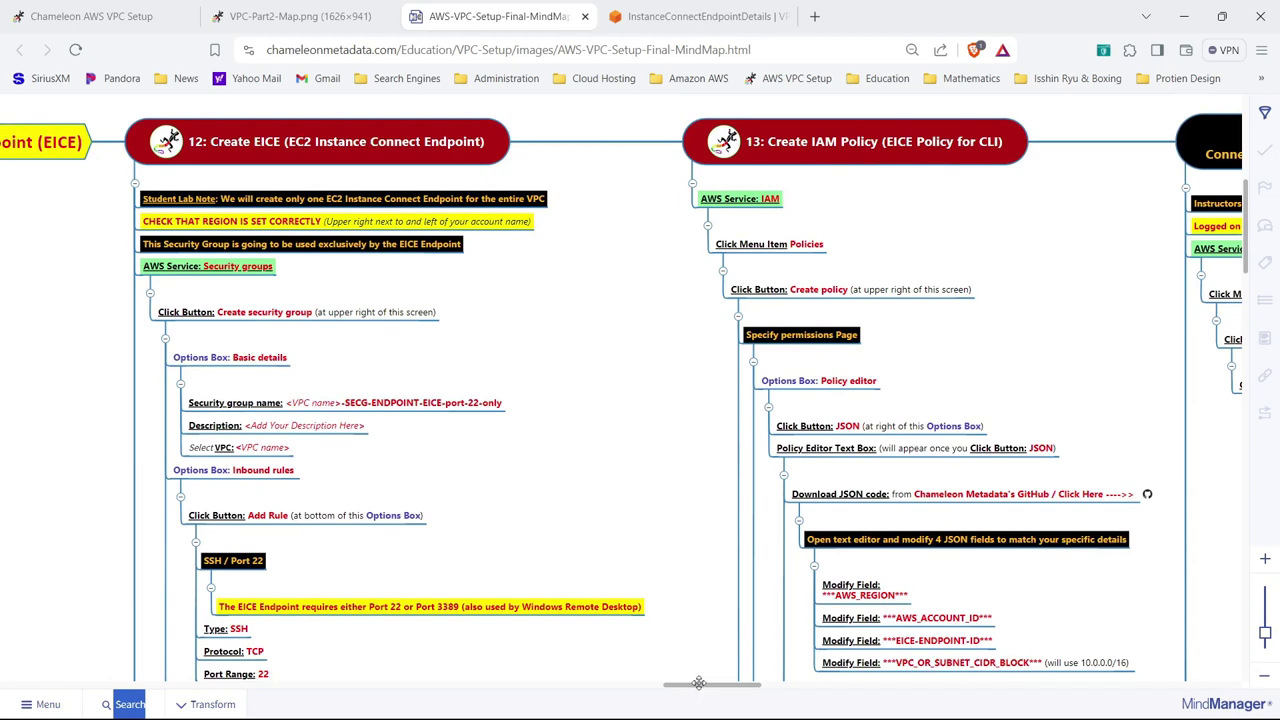
- Examine the mind map's EICE connection demonstration for the root and programmer users, including the policies to attach
{"action": "left_click_drag", "start_coordinate": [699, 683], "coordinate": [750, 685]}
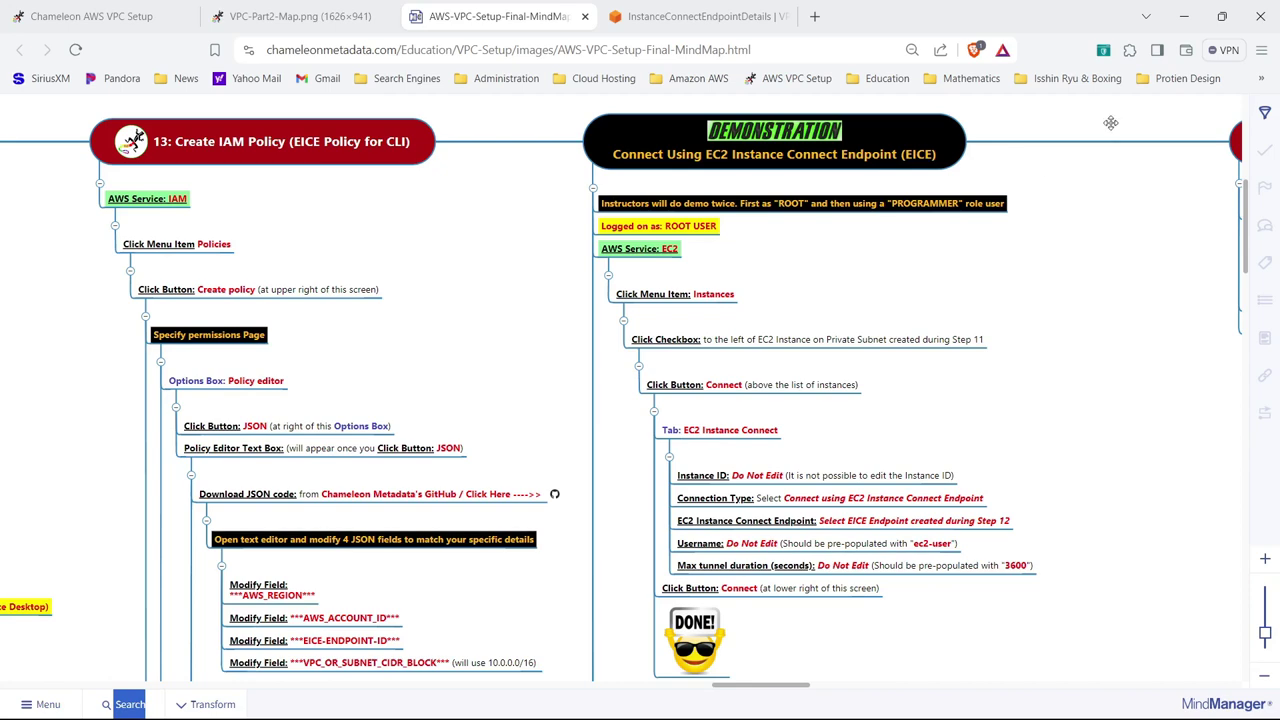
{"action": "left_click_drag", "start_coordinate": [1245, 190], "coordinate": [1251, 277]}
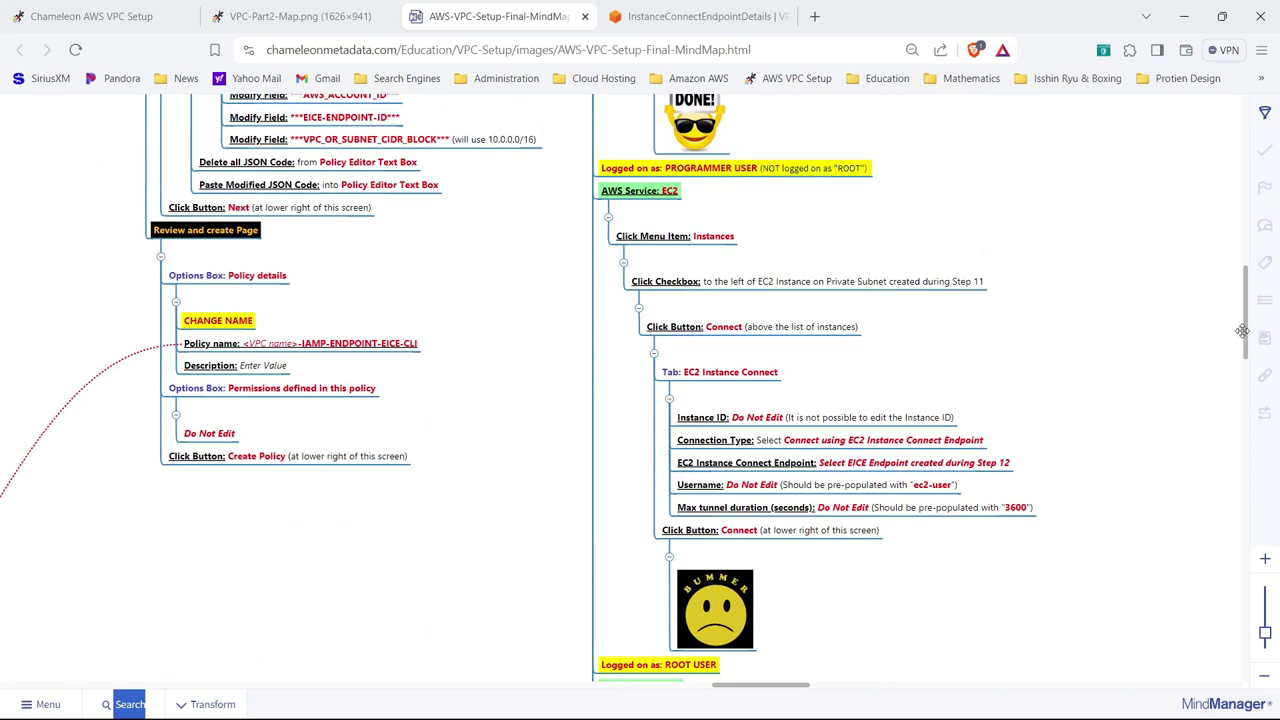
{"action": "left_click_drag", "start_coordinate": [1244, 331], "coordinate": [1257, 474]}
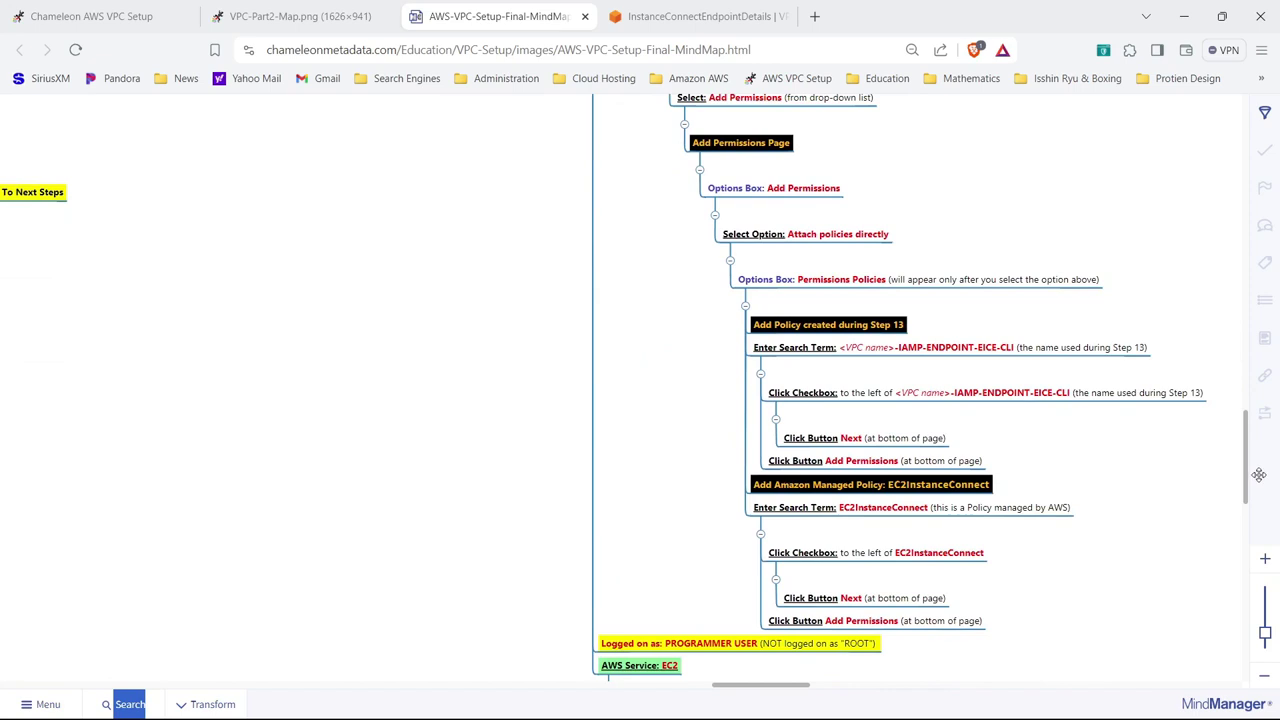
{"action": "left_click_drag", "start_coordinate": [1259, 475], "coordinate": [1258, 485]}
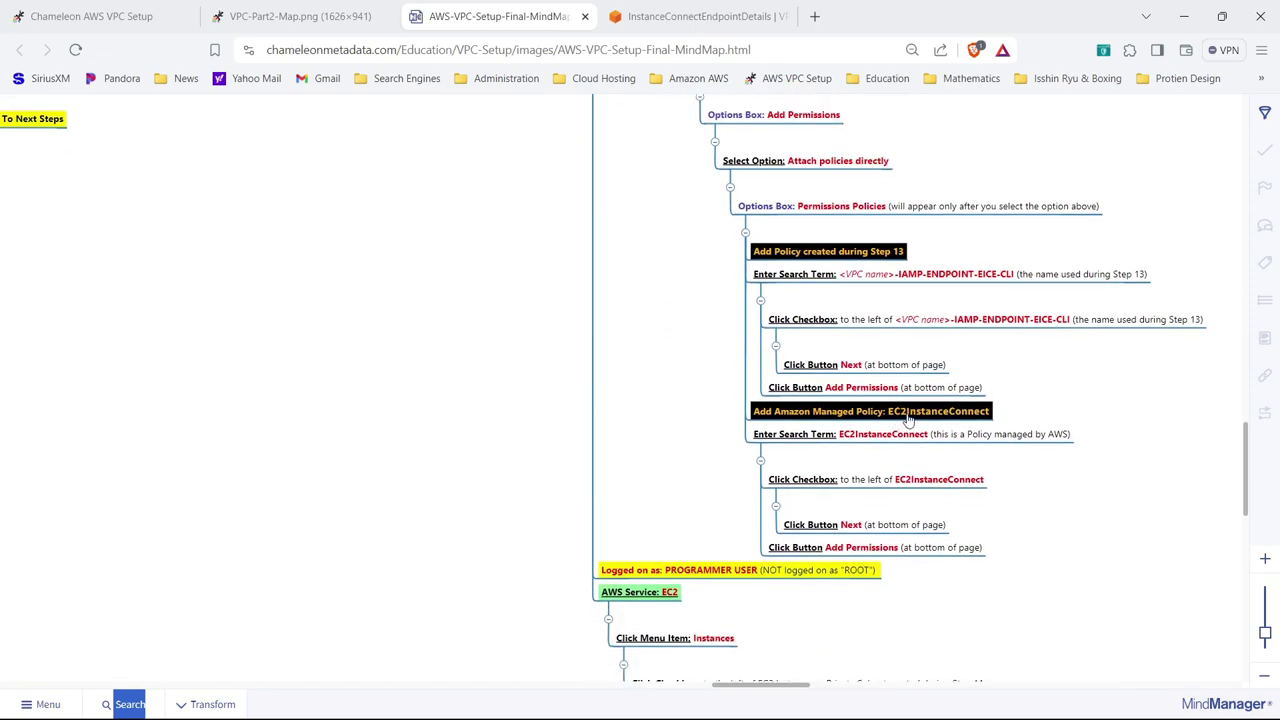
{"action": "left_click_drag", "start_coordinate": [1247, 465], "coordinate": [1260, 225]}
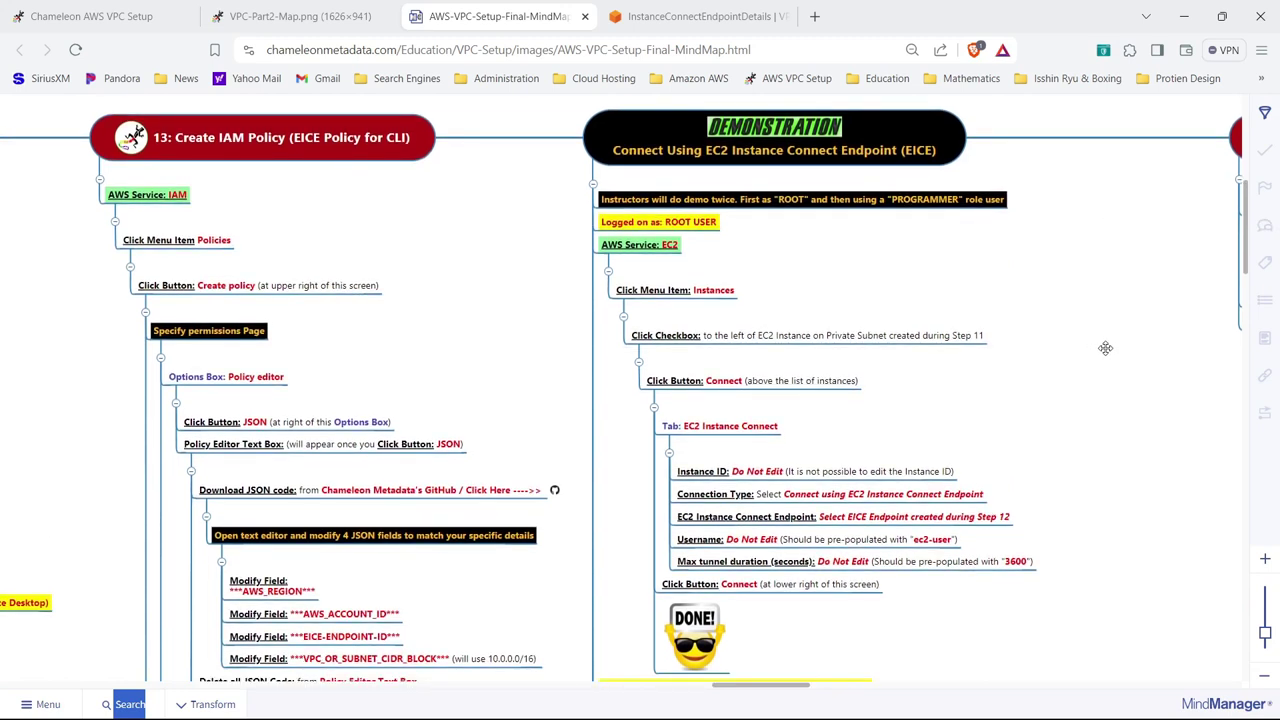
{"action": "left_click_drag", "start_coordinate": [782, 685], "coordinate": [742, 683]}
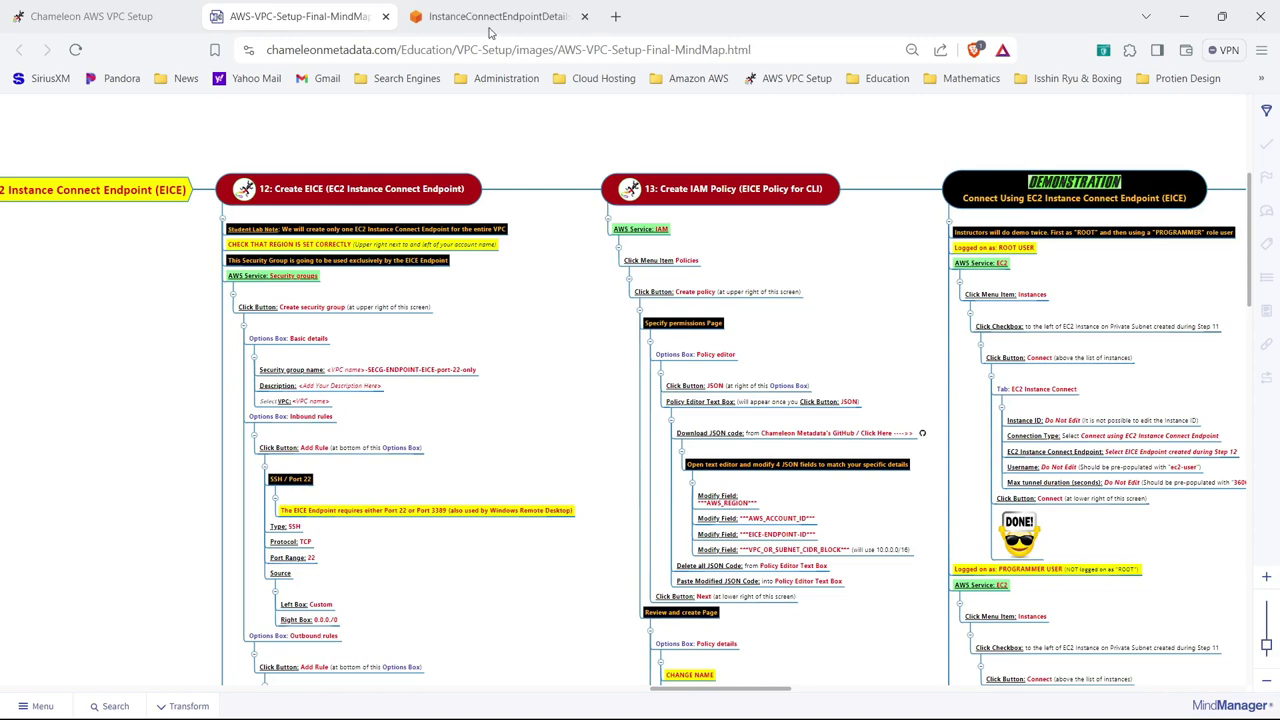
- Check the status of tutorial-vpc-ENDPOINT-EICE in the VPC console and return to the endpoints list
{"action": "left_click", "coordinate": [452, 16]}
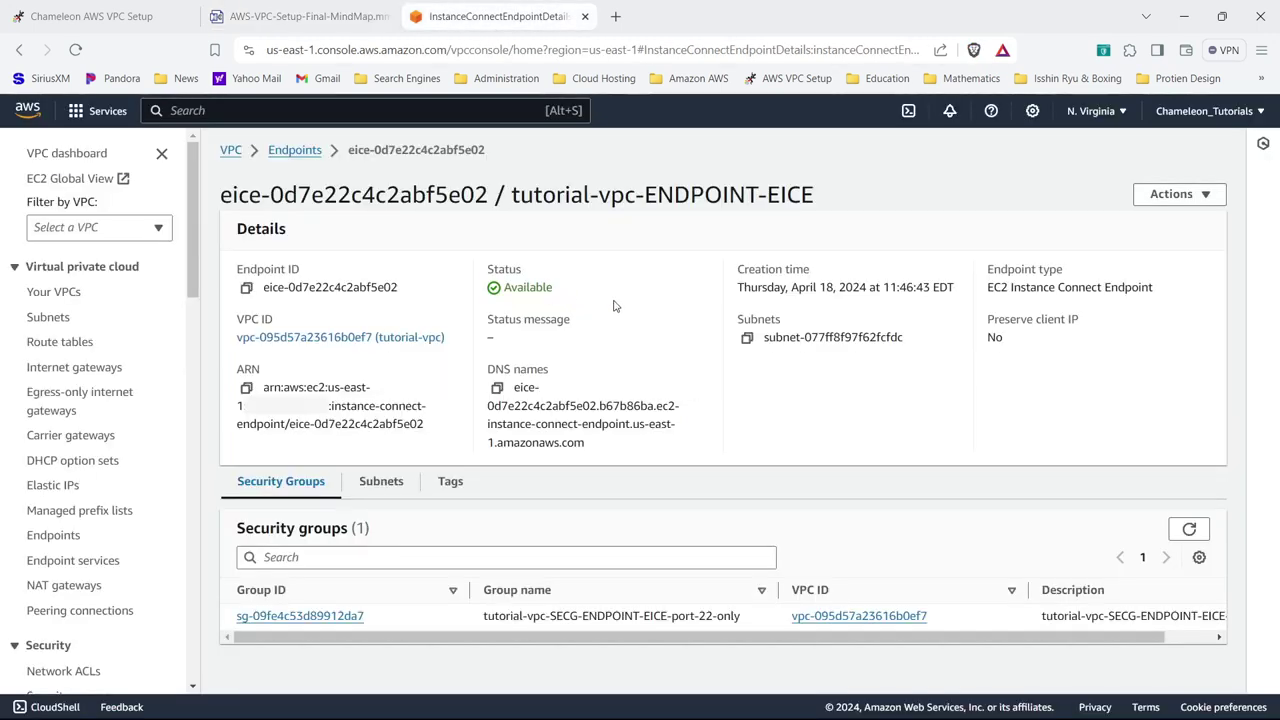
{"action": "left_click_drag", "start_coordinate": [505, 290], "coordinate": [560, 292]}
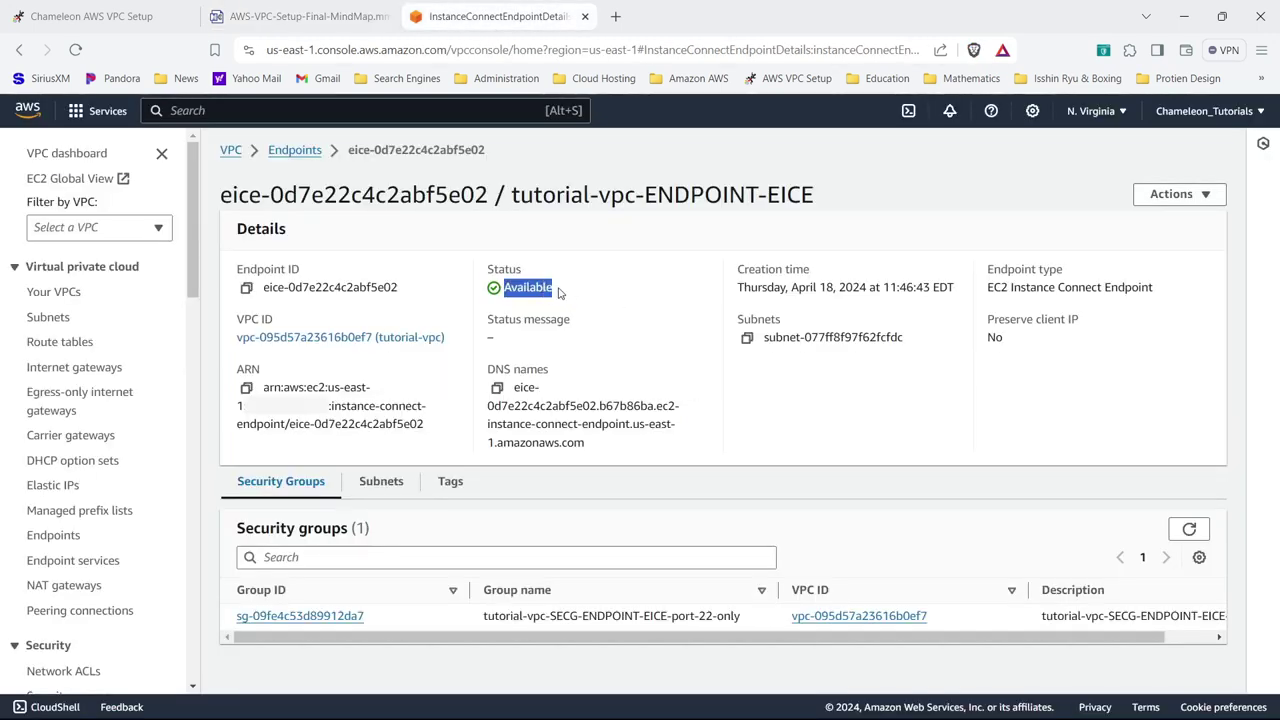
{"action": "left_click", "coordinate": [295, 150]}
- Open the GitHub JSON code linked under step 13, Create IAM Policy, in the mind map
{"action": "left_click", "coordinate": [297, 15]}
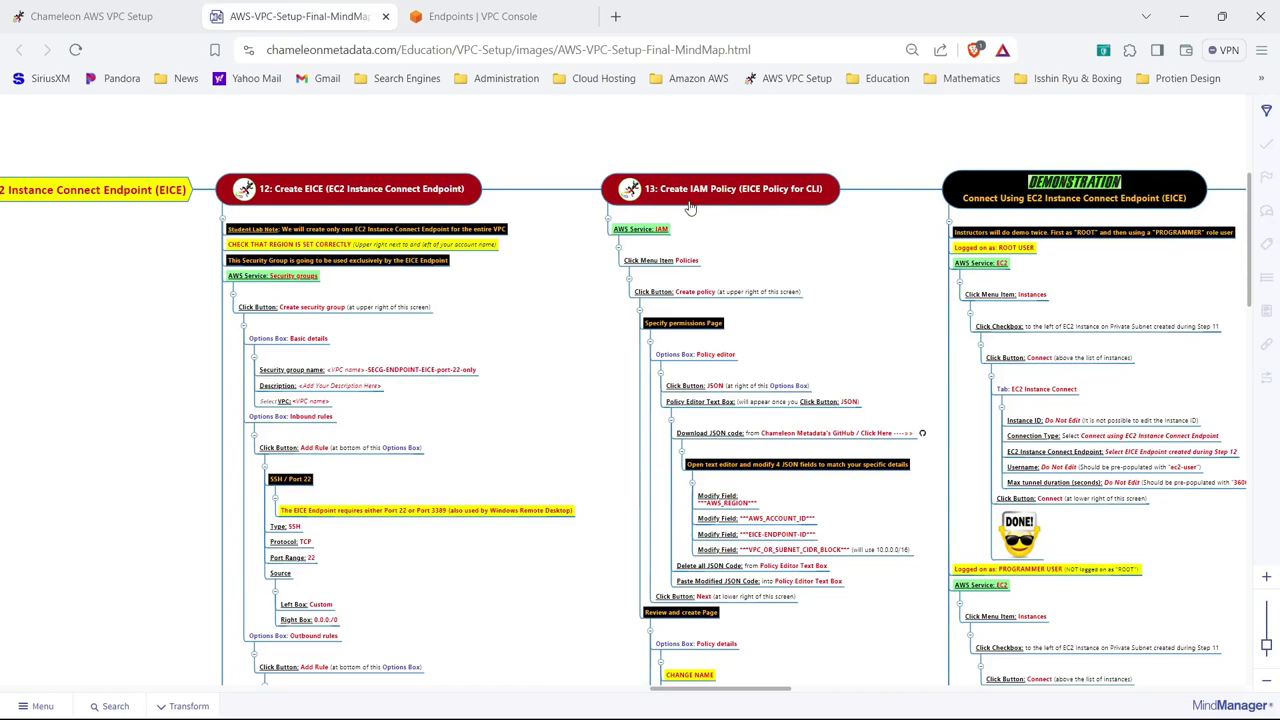
{"action": "scroll", "coordinate": [689, 207], "scroll_direction": "up", "scroll_amount": 2}
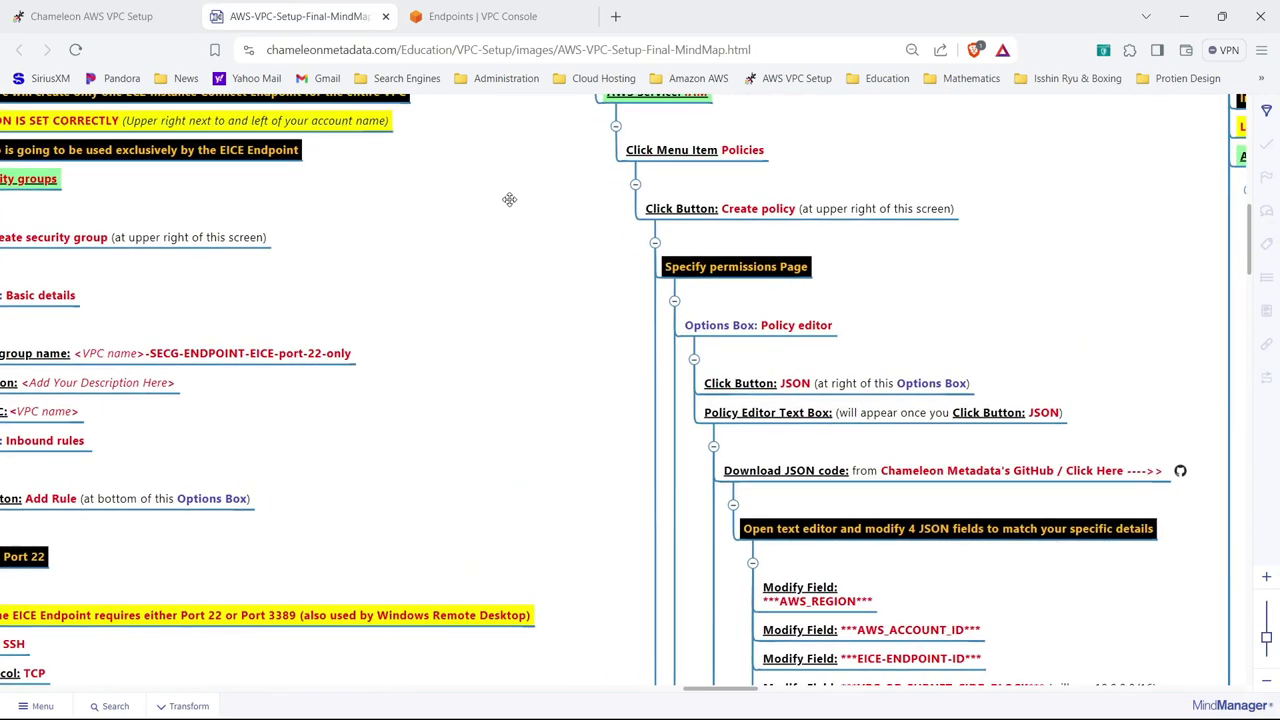
{"action": "mouse_move", "coordinate": [1251, 259]}
{"action": "left_mouse_down"}
{"action": "mouse_move", "coordinate": [1251, 240]}
{"action": "mouse_move", "coordinate": [1258, 253]}
{"action": "left_mouse_up"}
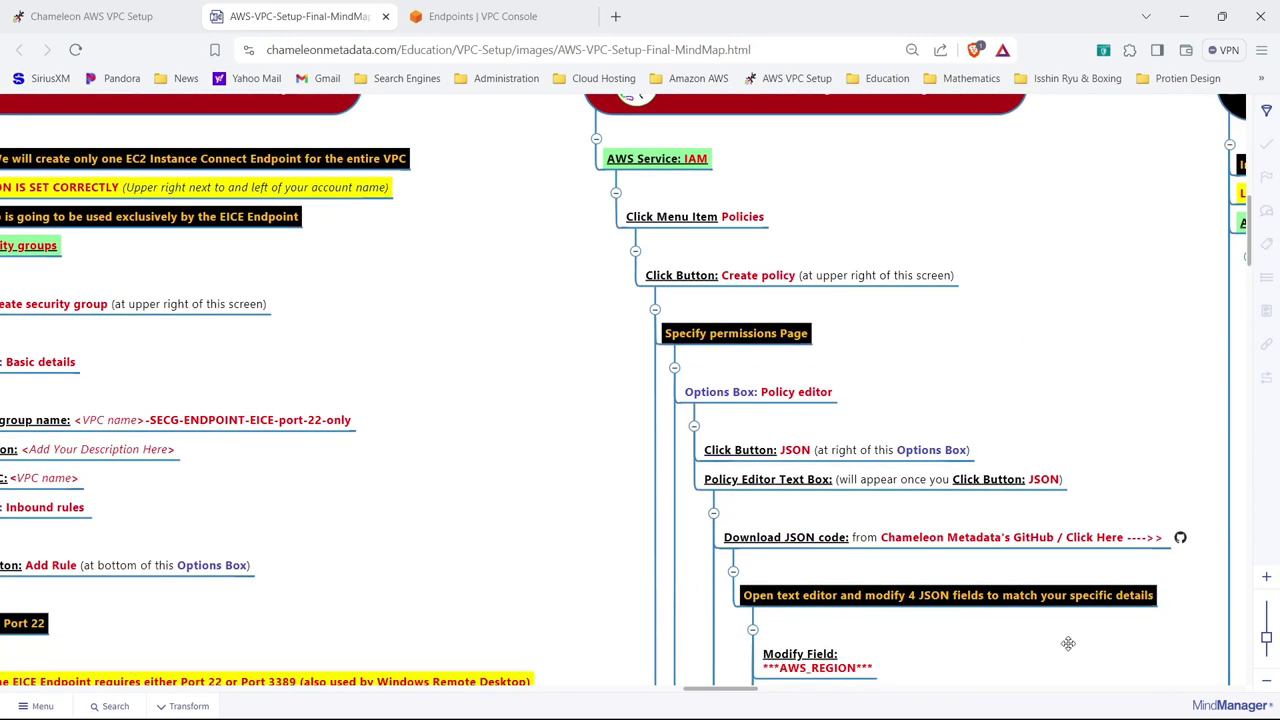
{"action": "left_click", "coordinate": [1180, 540]}
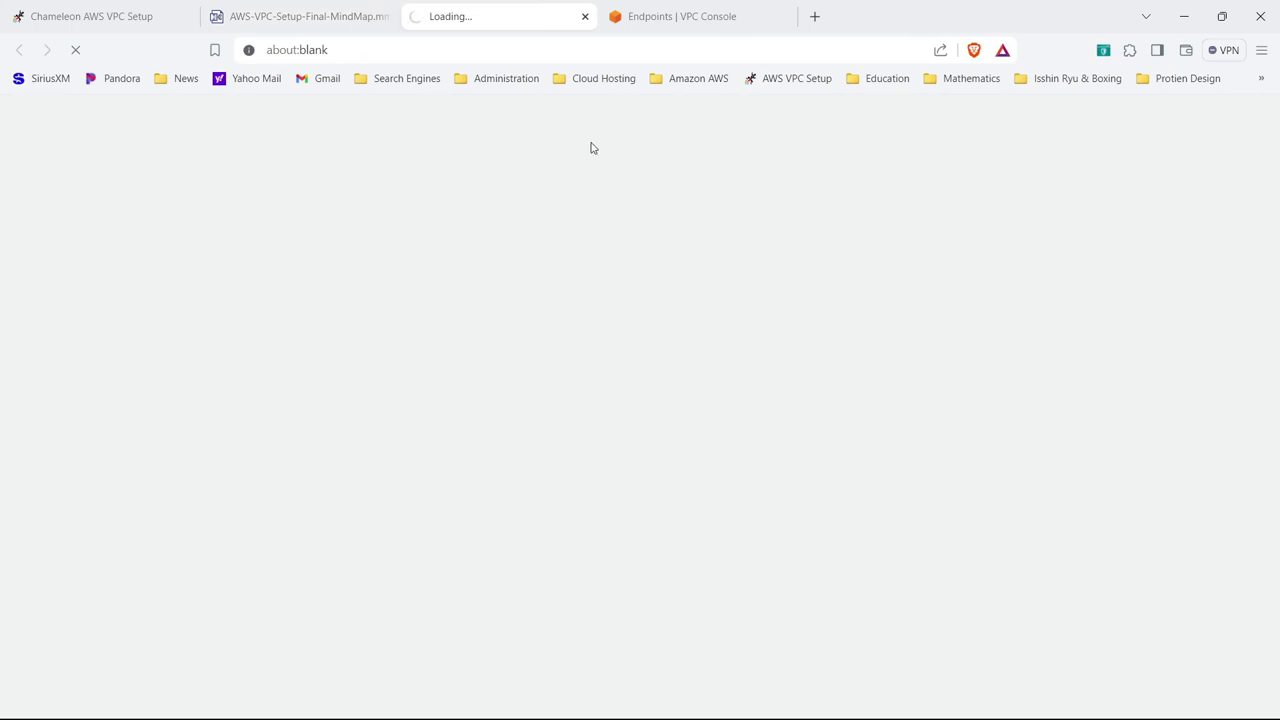
- Examine the address and the policy statements of IAM-Policy-EICE-using-via-CLI__not-ROOT.json on GitHub
{"action": "left_click", "coordinate": [511, 52]}
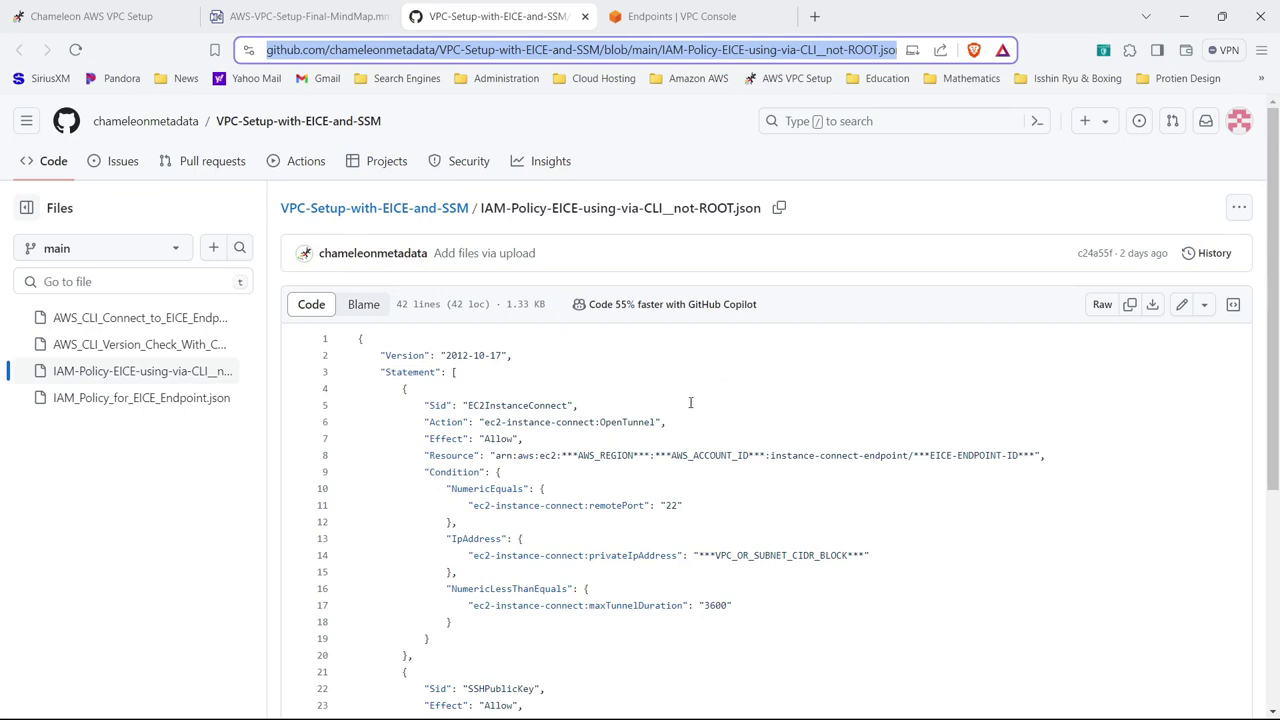
{"action": "left_click_drag", "start_coordinate": [1271, 355], "coordinate": [1270, 513]}
{"action": "left_click_drag", "start_coordinate": [1272, 480], "coordinate": [1274, 448]}
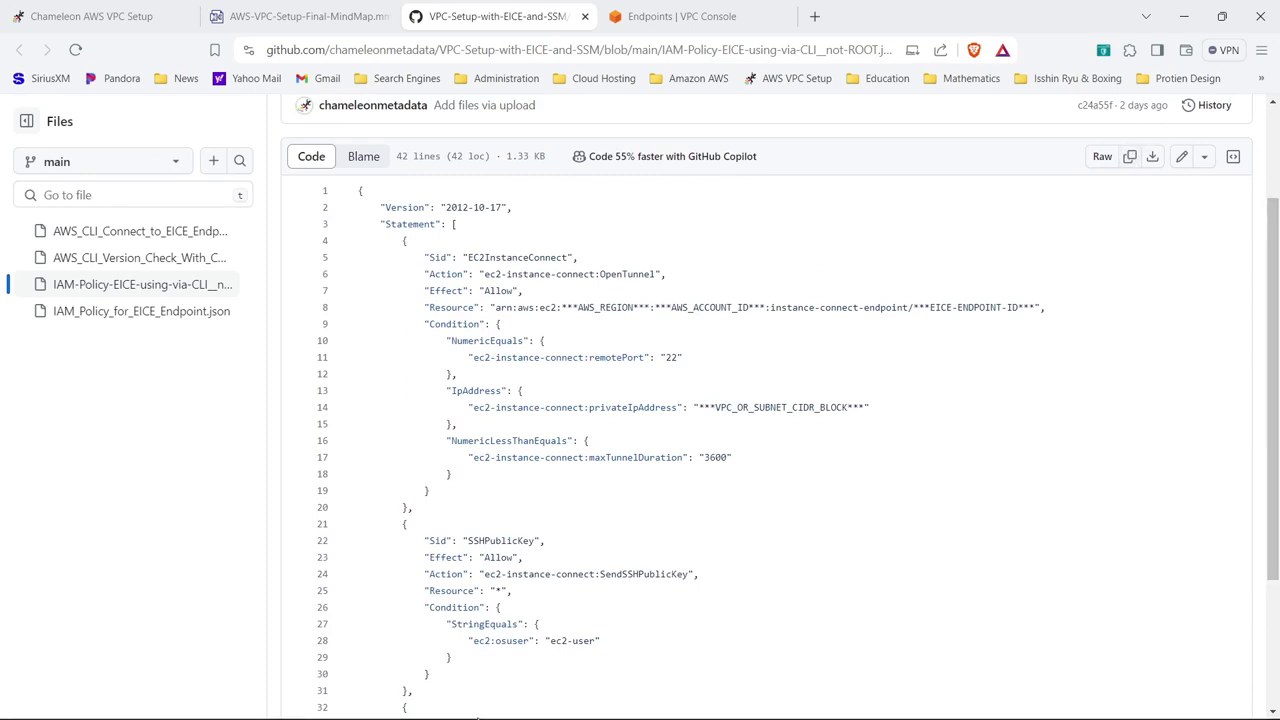
- Switch to UltraEdit to view the edited policy copy, and return to GitHub to highlight the ***AWS_REGION*** placeholder on line 8
{"action": "mouse_move", "coordinate": [517, 716]}
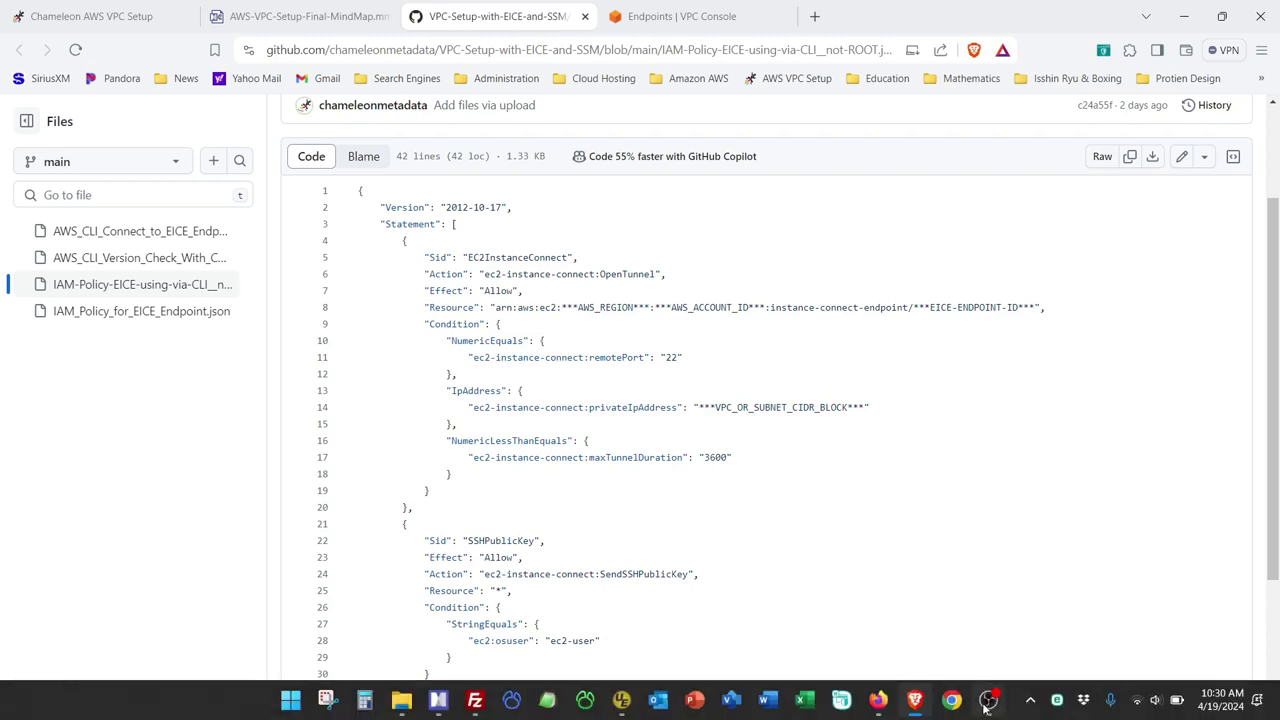
{"action": "left_click", "coordinate": [1065, 524]}
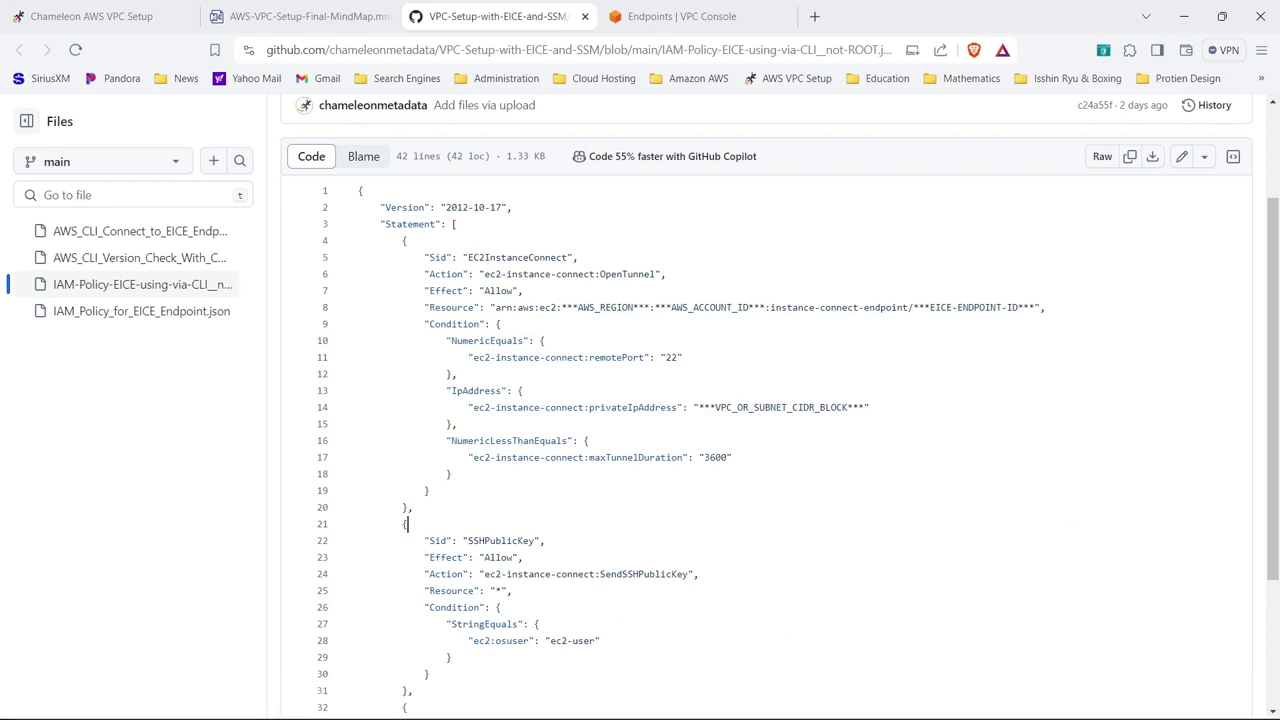
{"action": "left_click", "coordinate": [621, 700]}
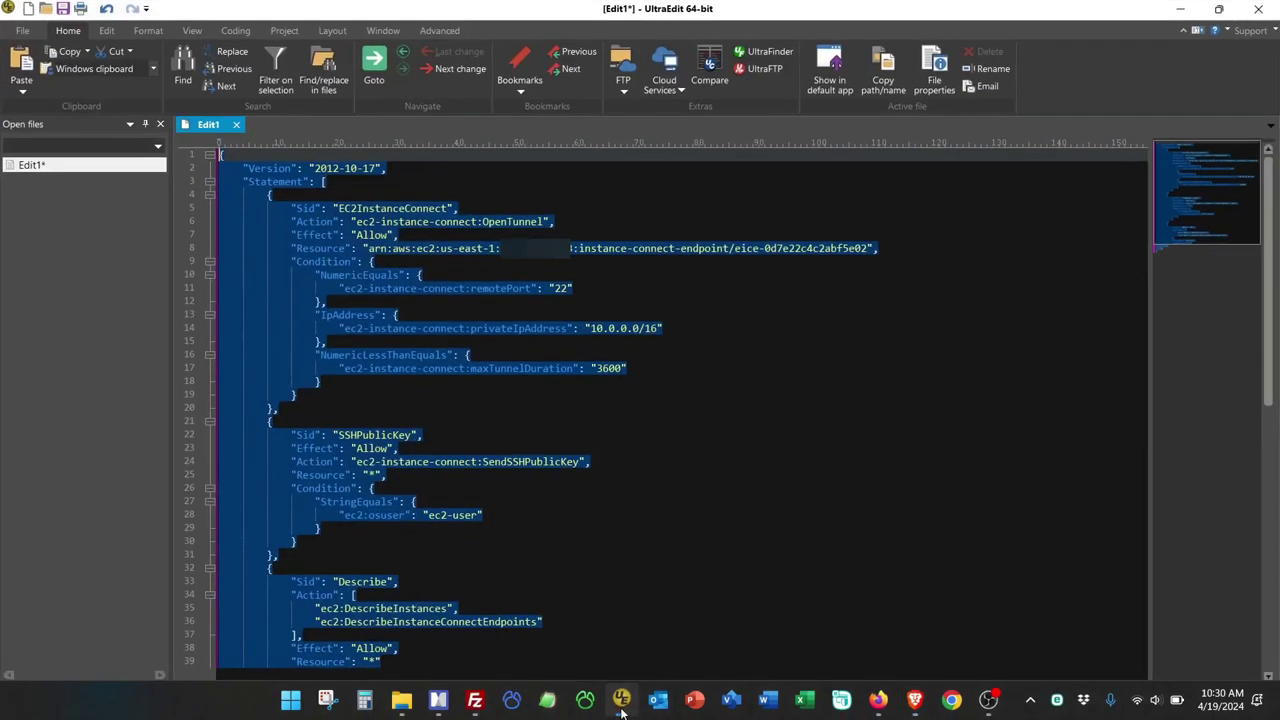
{"action": "left_click", "coordinate": [698, 512]}
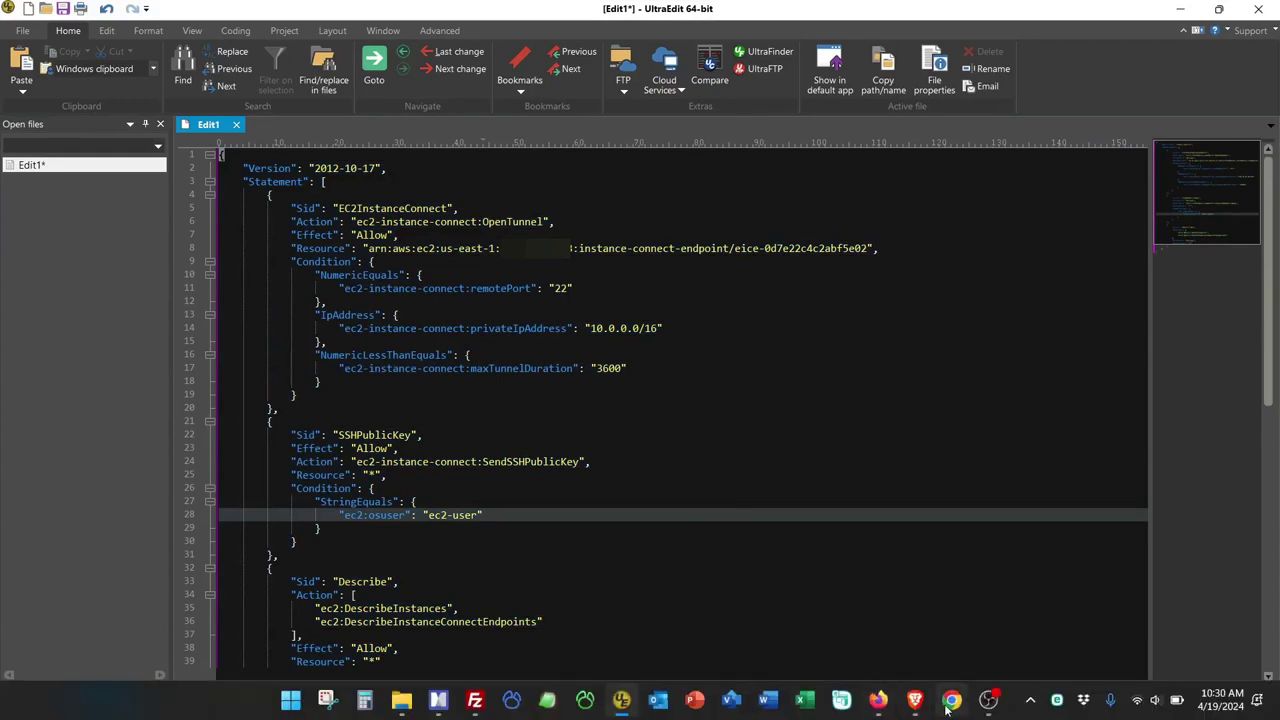
{"action": "left_click", "coordinate": [917, 702]}
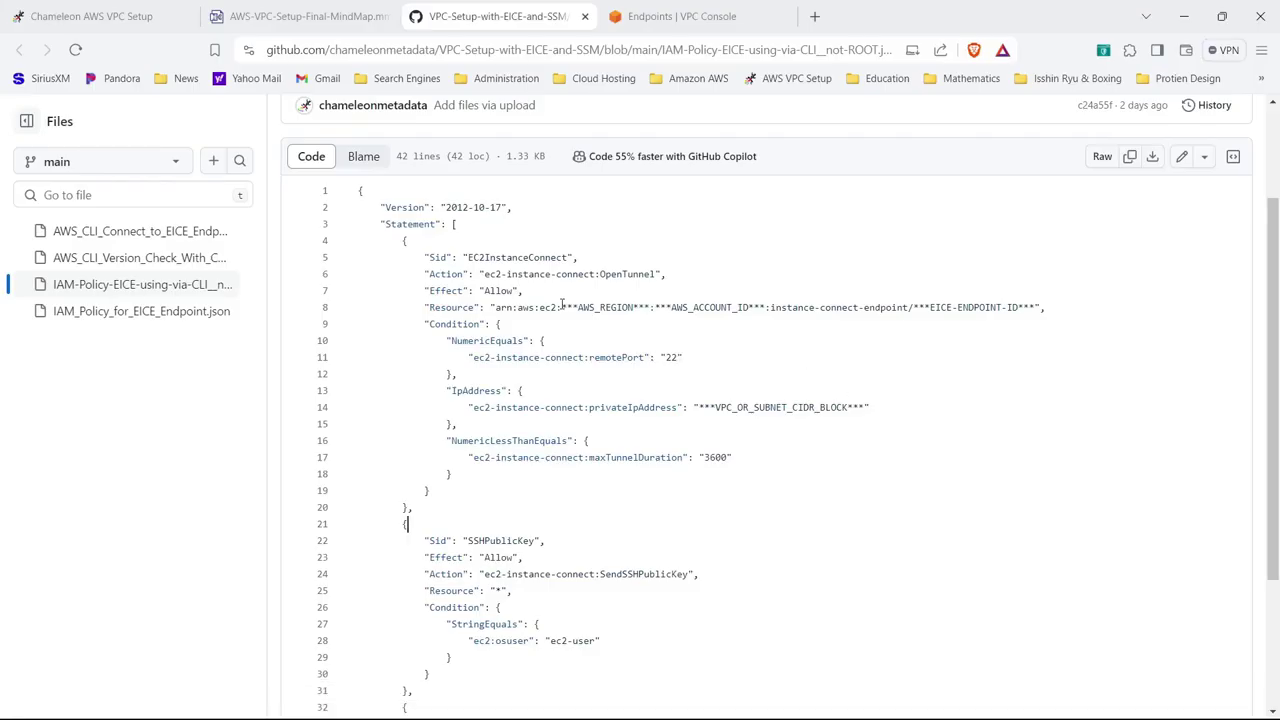
{"action": "left_click_drag", "start_coordinate": [564, 307], "coordinate": [651, 311]}
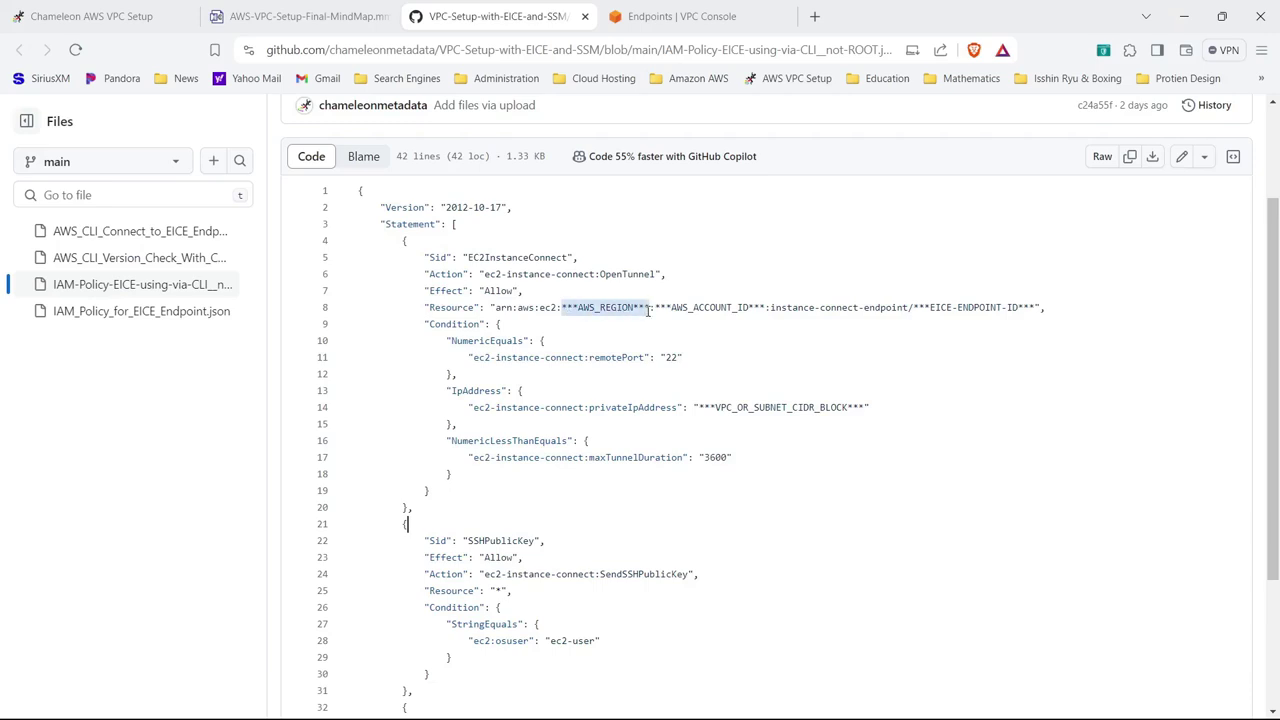
- Highlight the AWS_ACCOUNT_ID placeholder in the Resource line of the policy template
{"action": "left_click", "coordinate": [655, 307]}
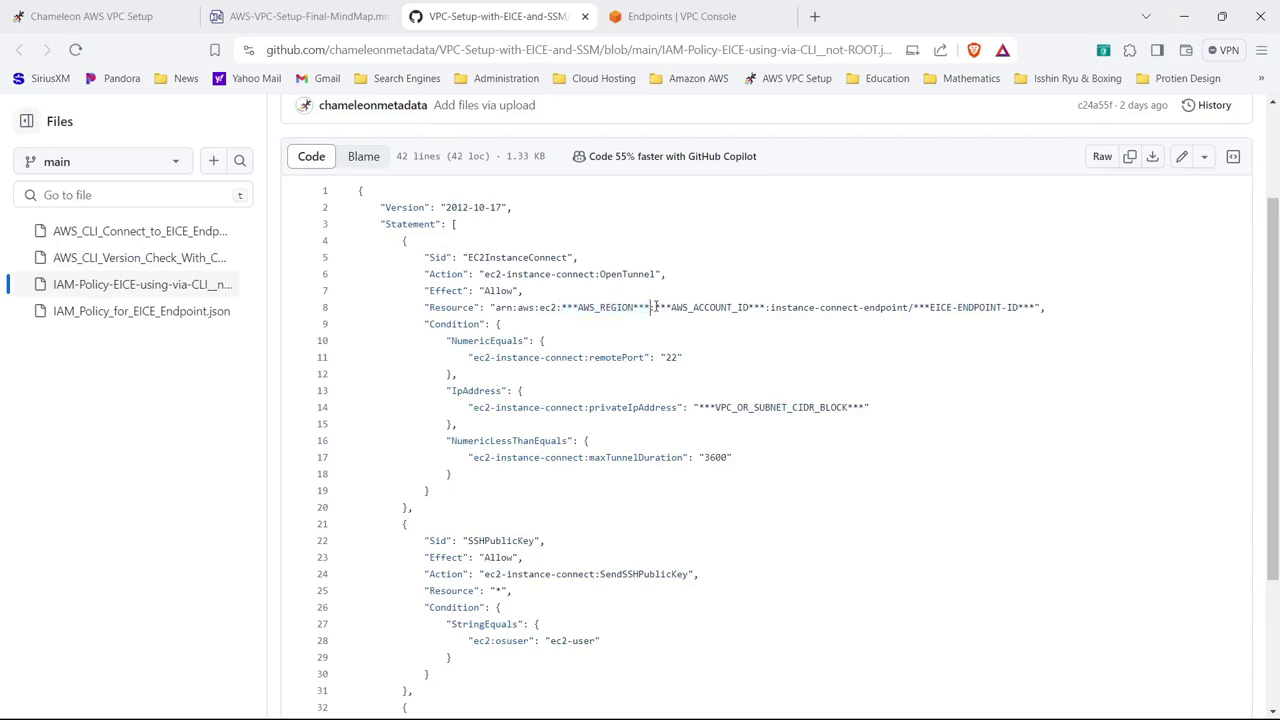
{"action": "left_click_drag", "start_coordinate": [655, 307], "coordinate": [765, 310]}
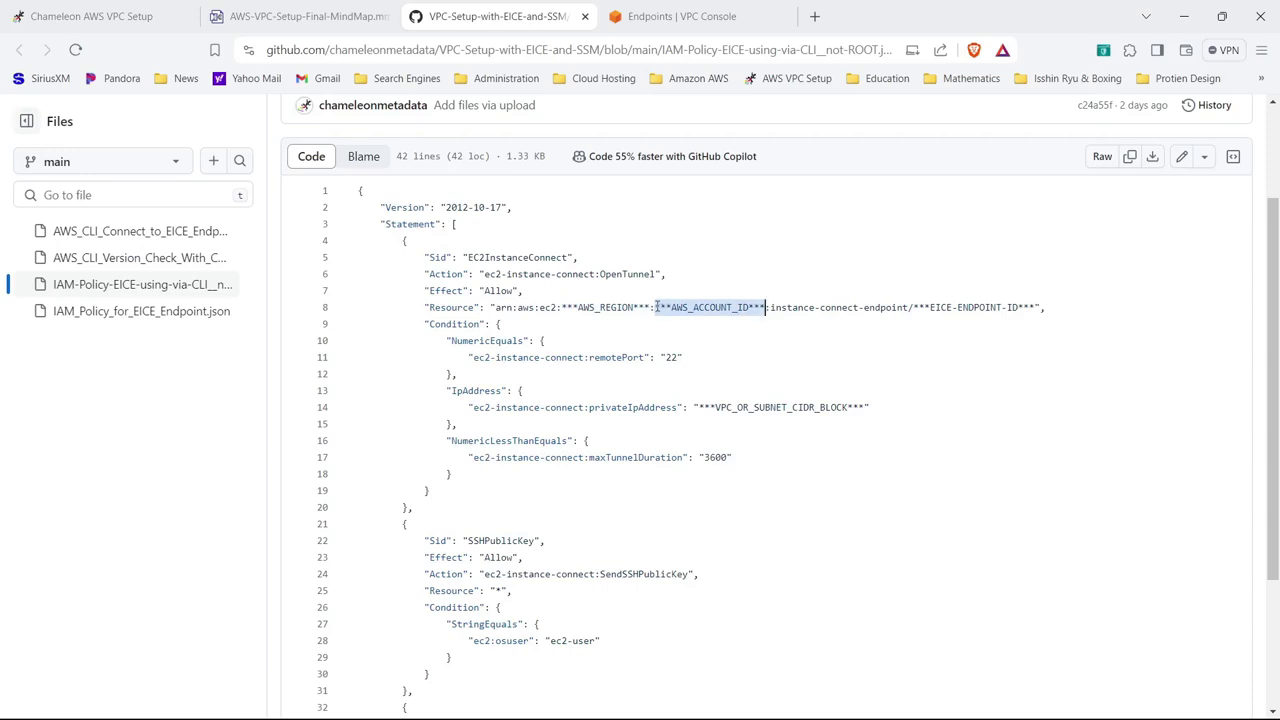
{"action": "left_click", "coordinate": [745, 318]}
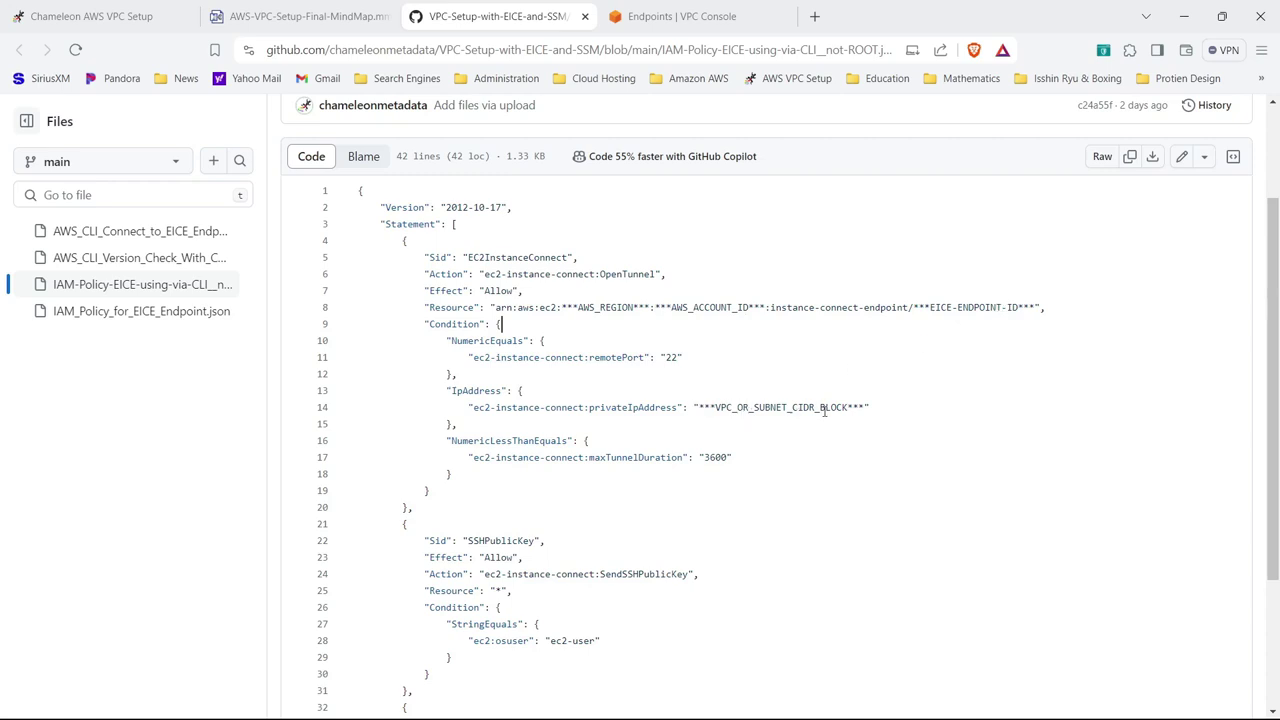
- Look up the AWS account ID in the account details of the AWS VPC console
{"action": "left_click", "coordinate": [713, 20]}
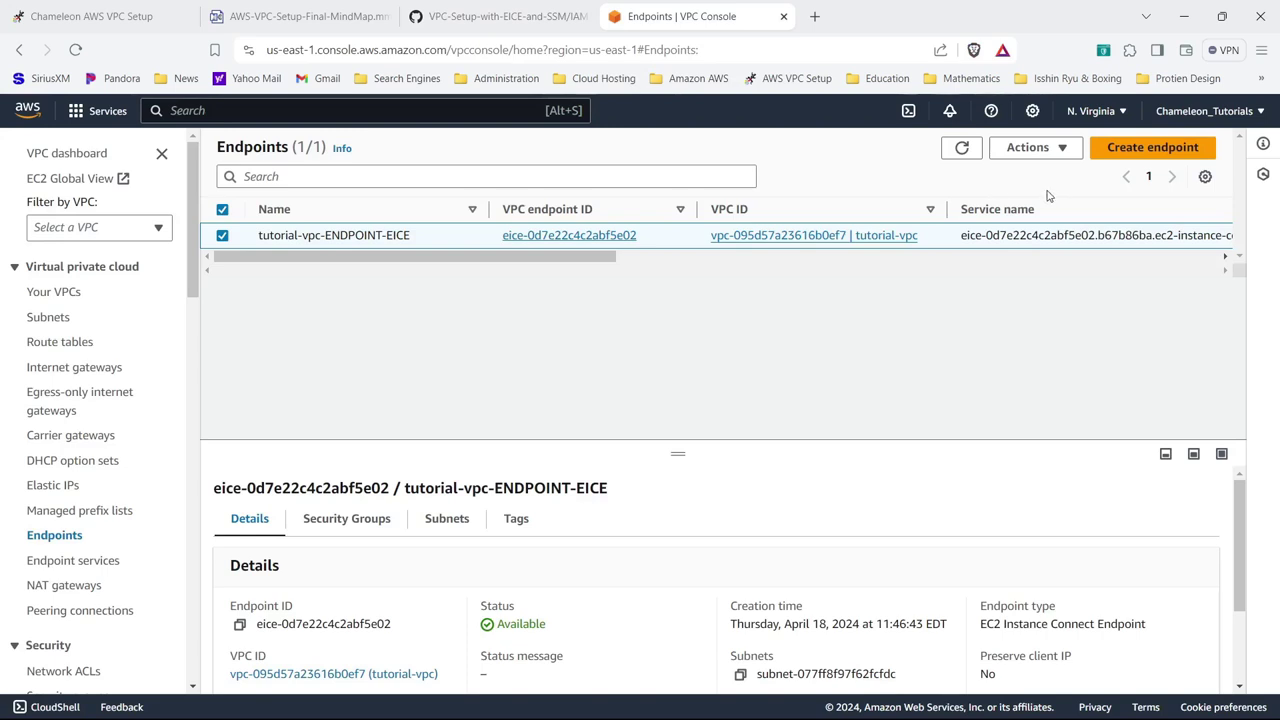
{"action": "left_click", "coordinate": [1241, 119]}
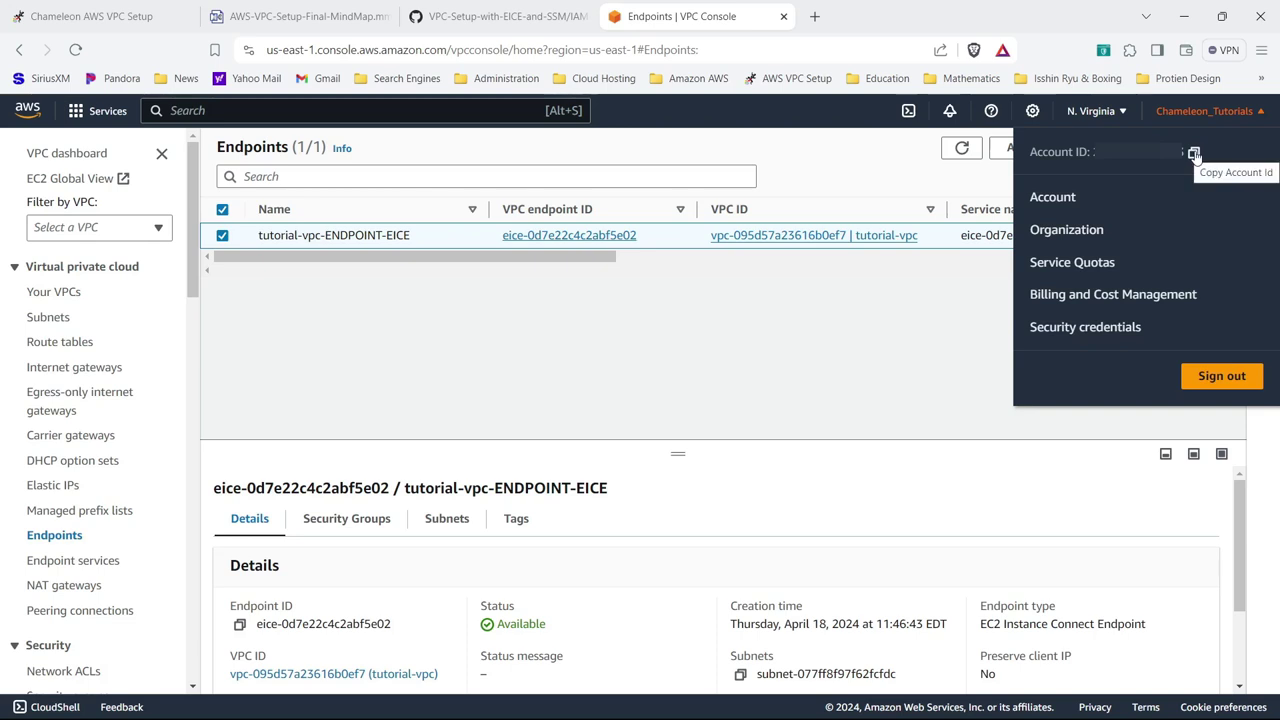
{"action": "left_click", "coordinate": [866, 330]}
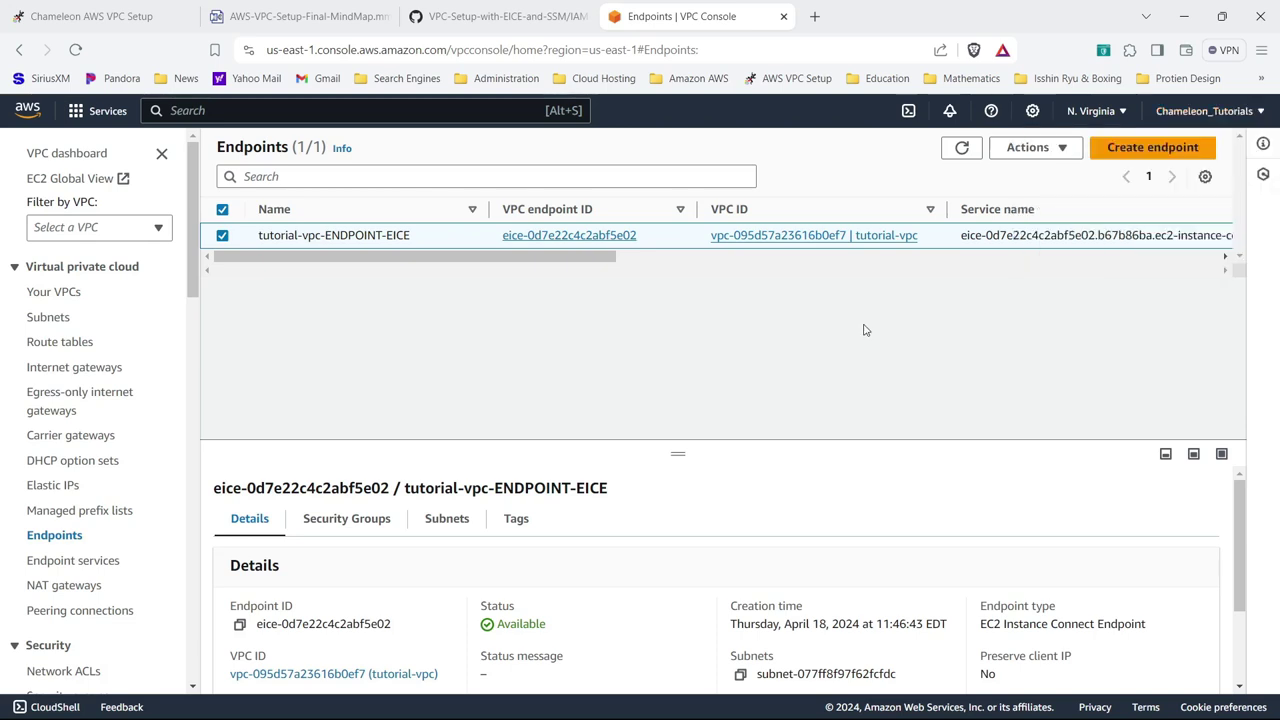
- Switch to UltraEdit and check the region, account ID and endpoint ID in the policy's Resource line
{"action": "mouse_move", "coordinate": [453, 707]}
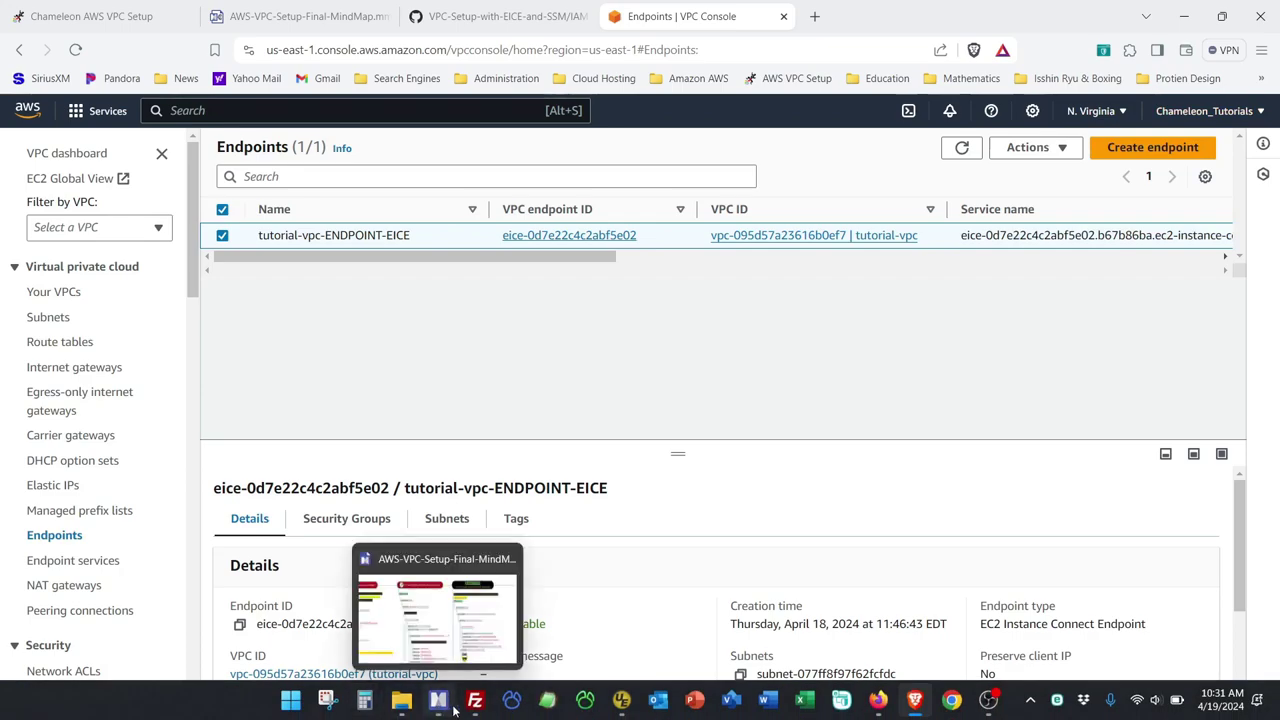
{"action": "left_click", "coordinate": [621, 700]}
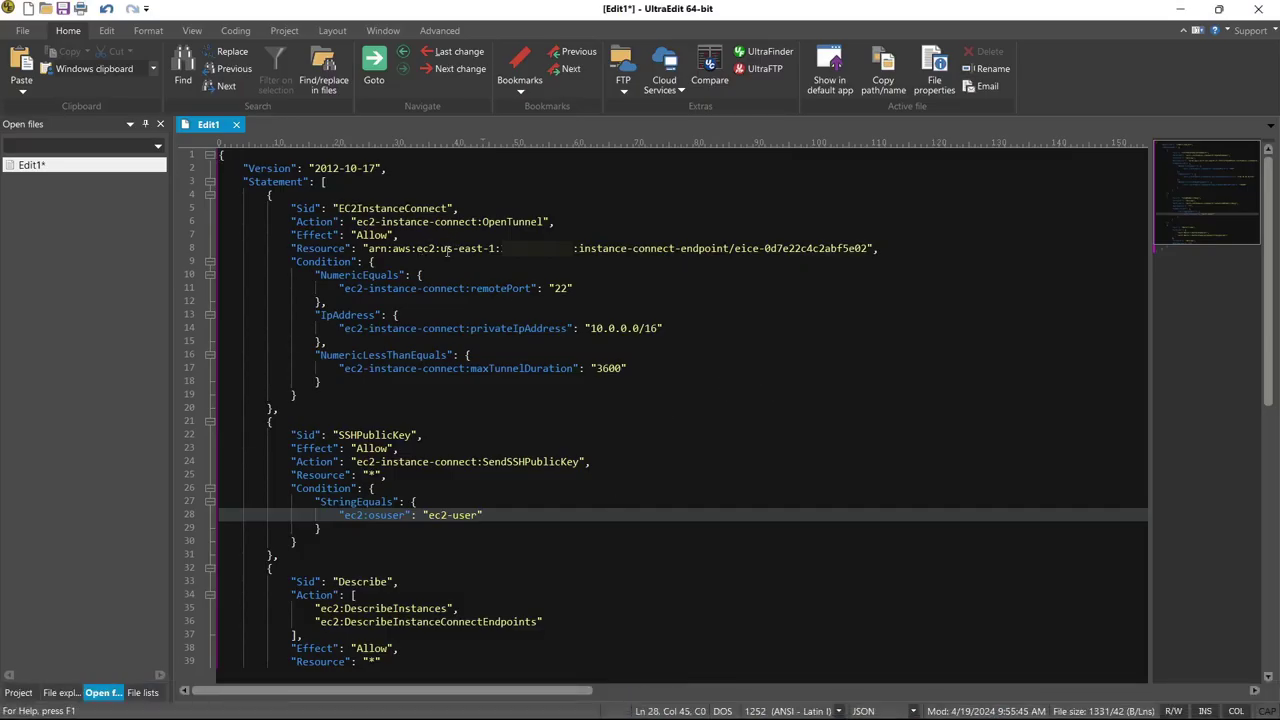
{"action": "left_click_drag", "start_coordinate": [443, 248], "coordinate": [495, 253]}
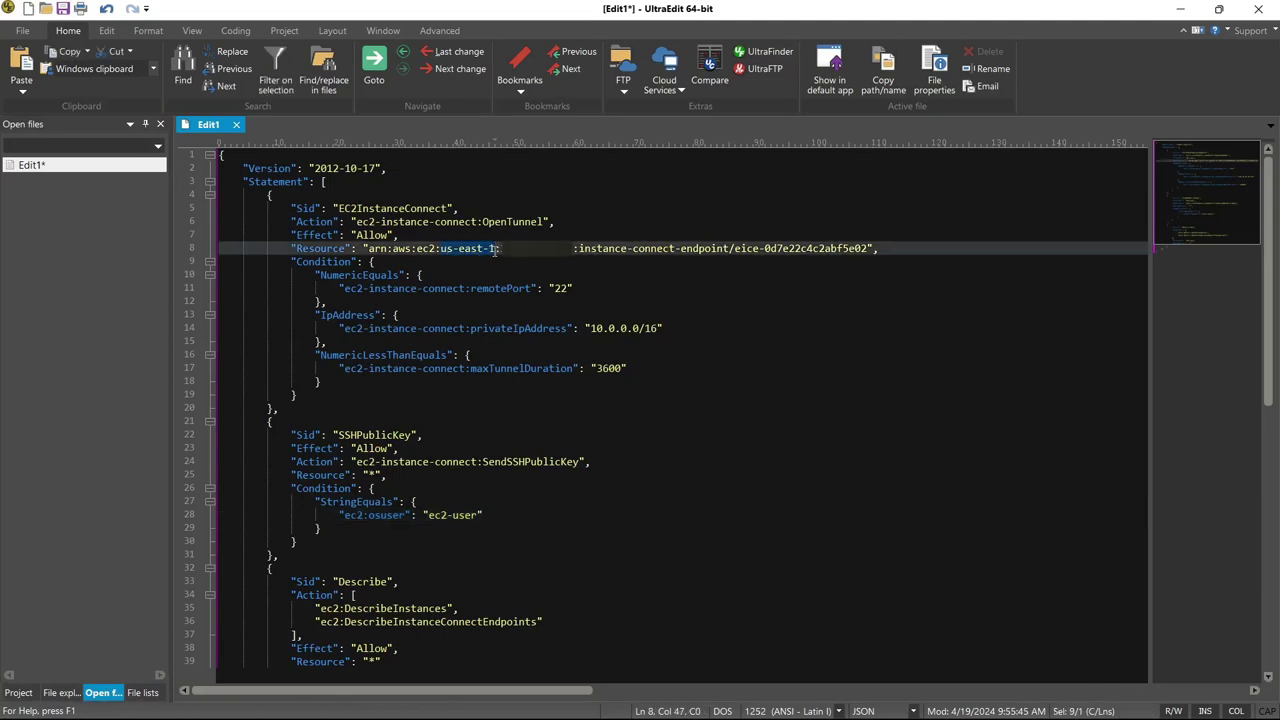
{"action": "left_click_drag", "start_coordinate": [500, 250], "coordinate": [572, 250]}
{"action": "left_click_drag", "start_coordinate": [735, 248], "coordinate": [869, 248]}
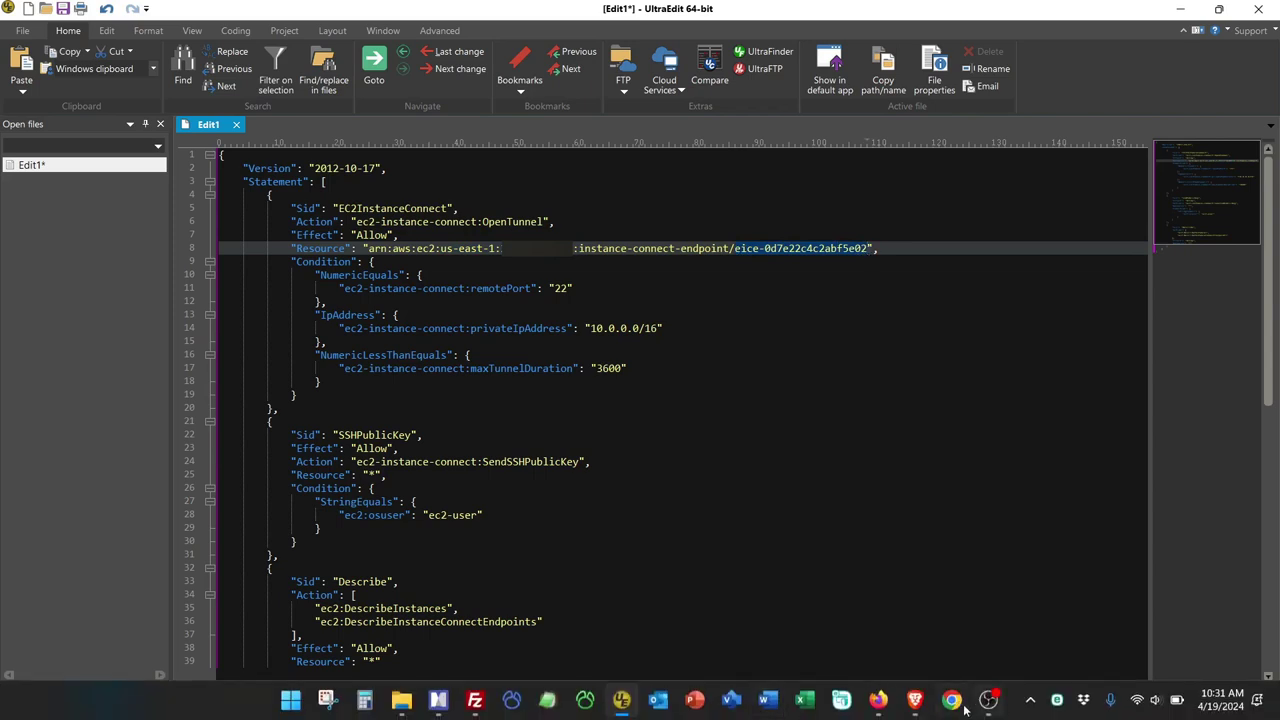
- Copy the endpoint ID from the details of tutorial-vpc-ENDPOINT-EICE in Brave and check it against the UltraEdit policy
{"action": "left_click", "coordinate": [915, 700]}
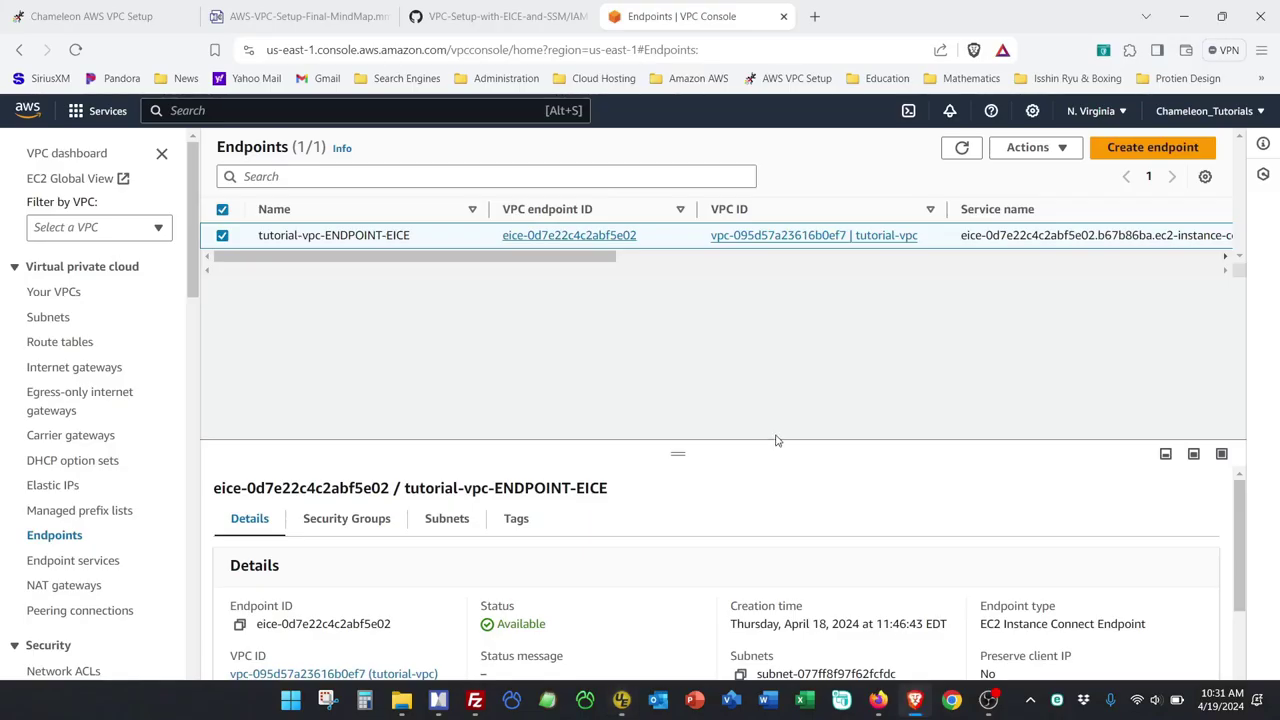
{"action": "left_click", "coordinate": [579, 236]}
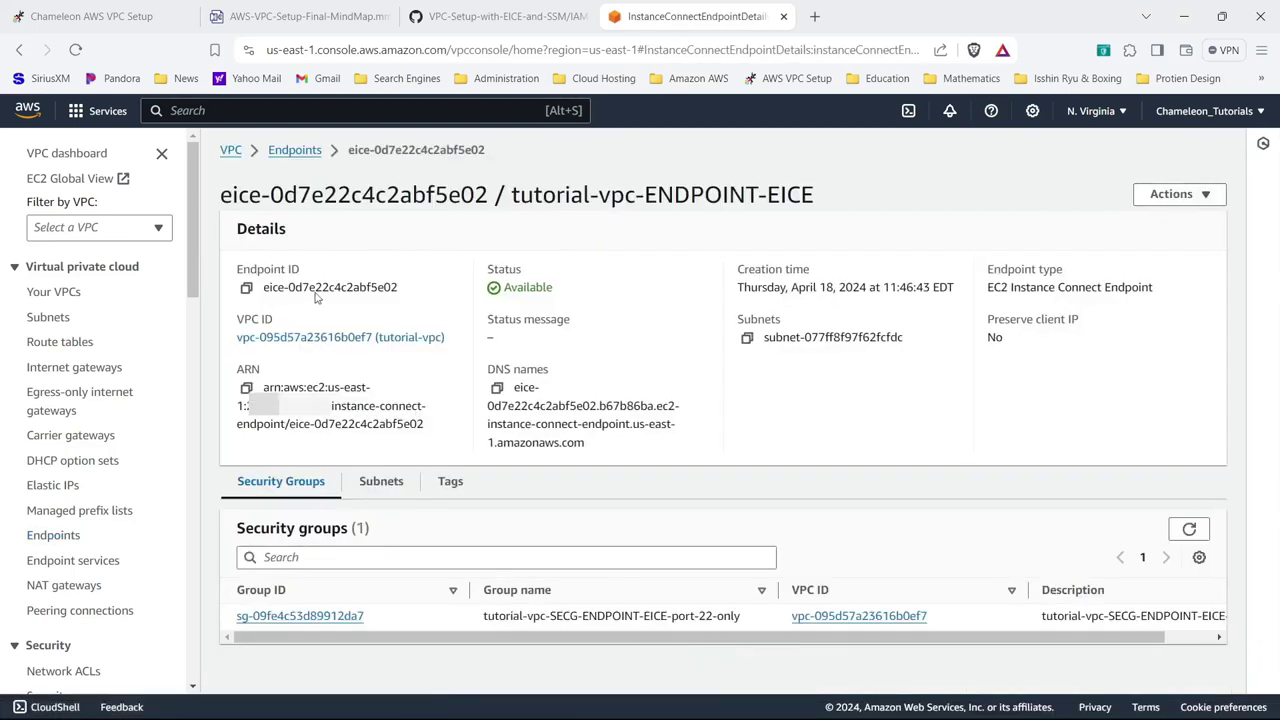
{"action": "left_click", "coordinate": [245, 288]}
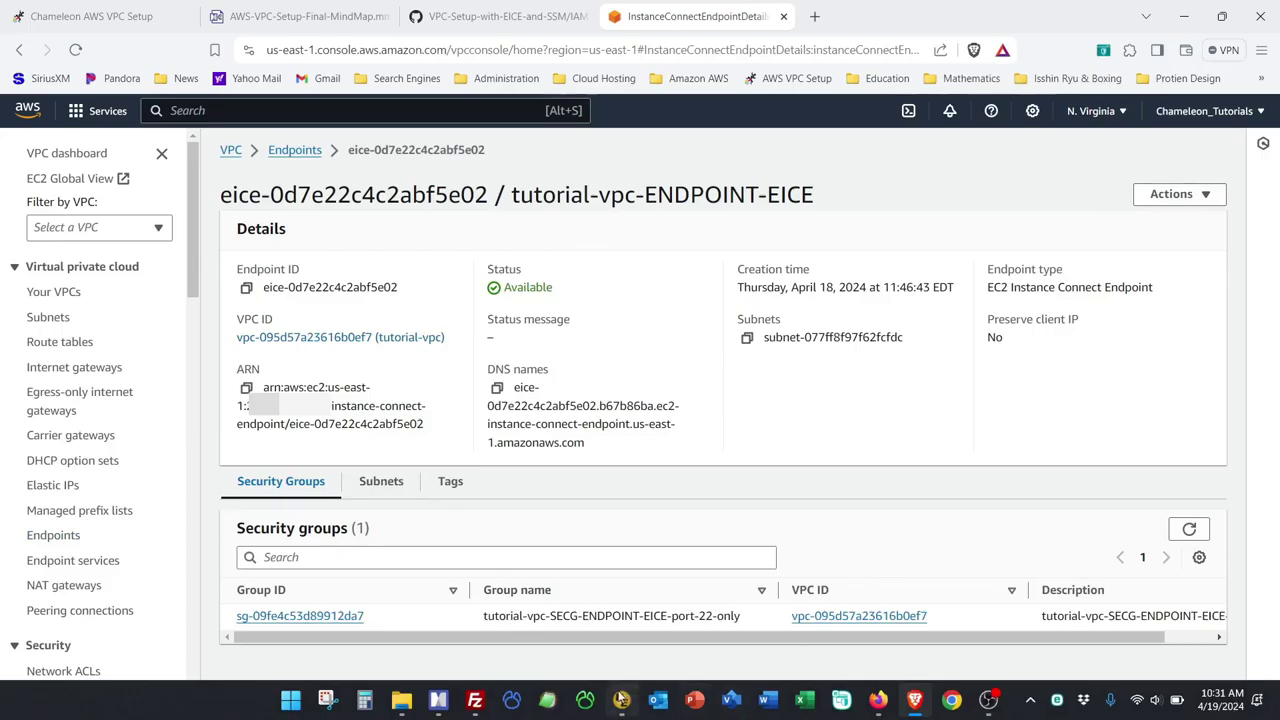
{"action": "left_click", "coordinate": [621, 699]}
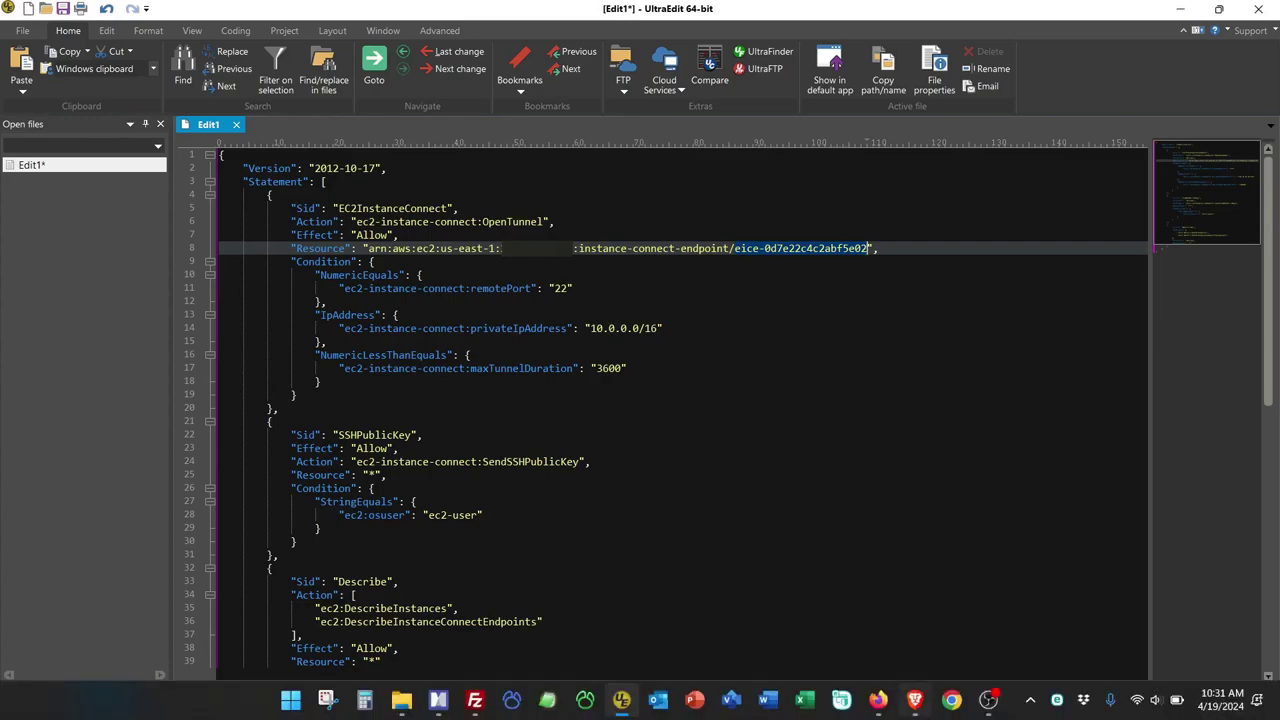
{"action": "left_click", "coordinate": [622, 700]}
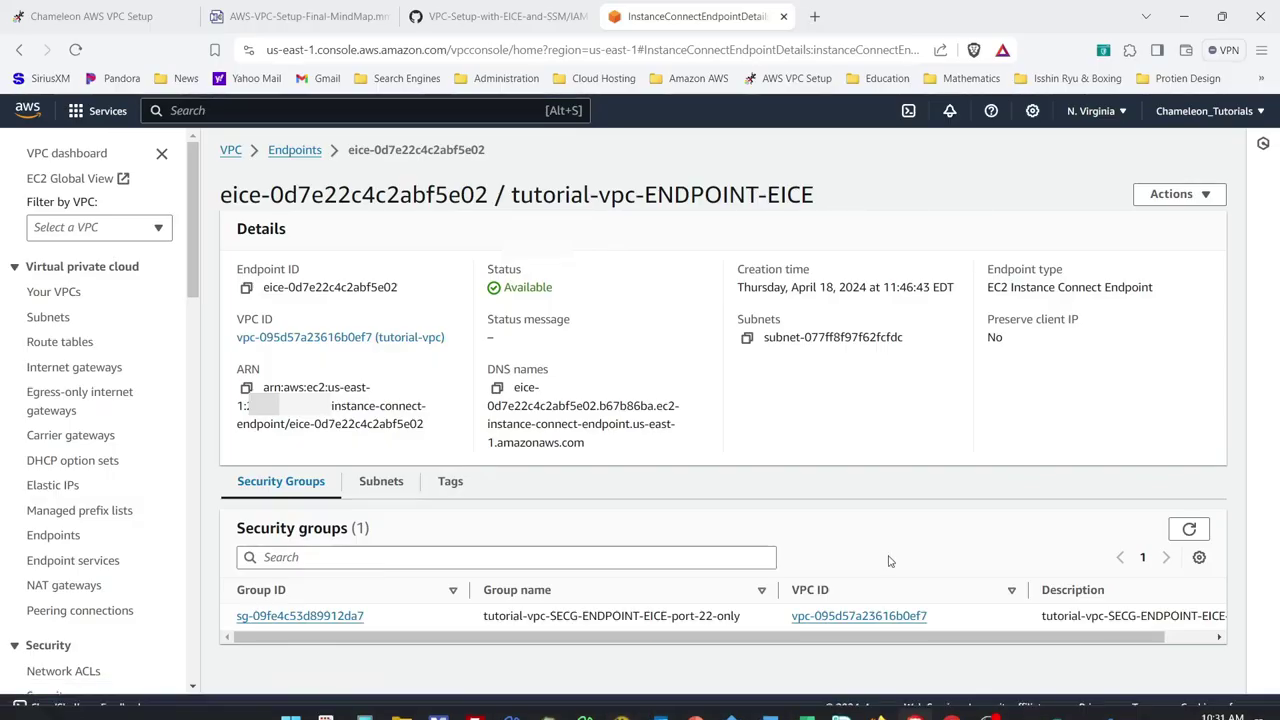
- Compare the template's VPC_OR_SUBNET_CIDR_BLOCK placeholder on GitHub with the privateIpAddress value in the UltraEdit policy
{"action": "left_click", "coordinate": [453, 14]}
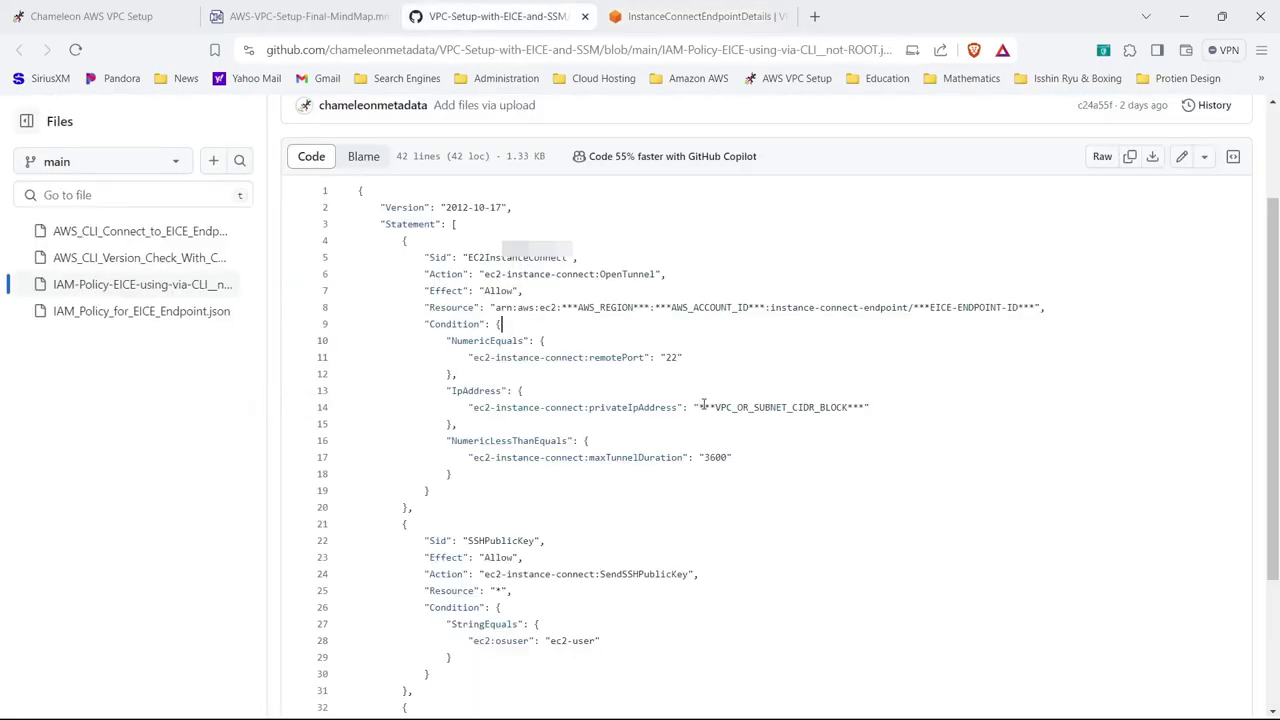
{"action": "left_click_drag", "start_coordinate": [703, 407], "coordinate": [868, 407]}
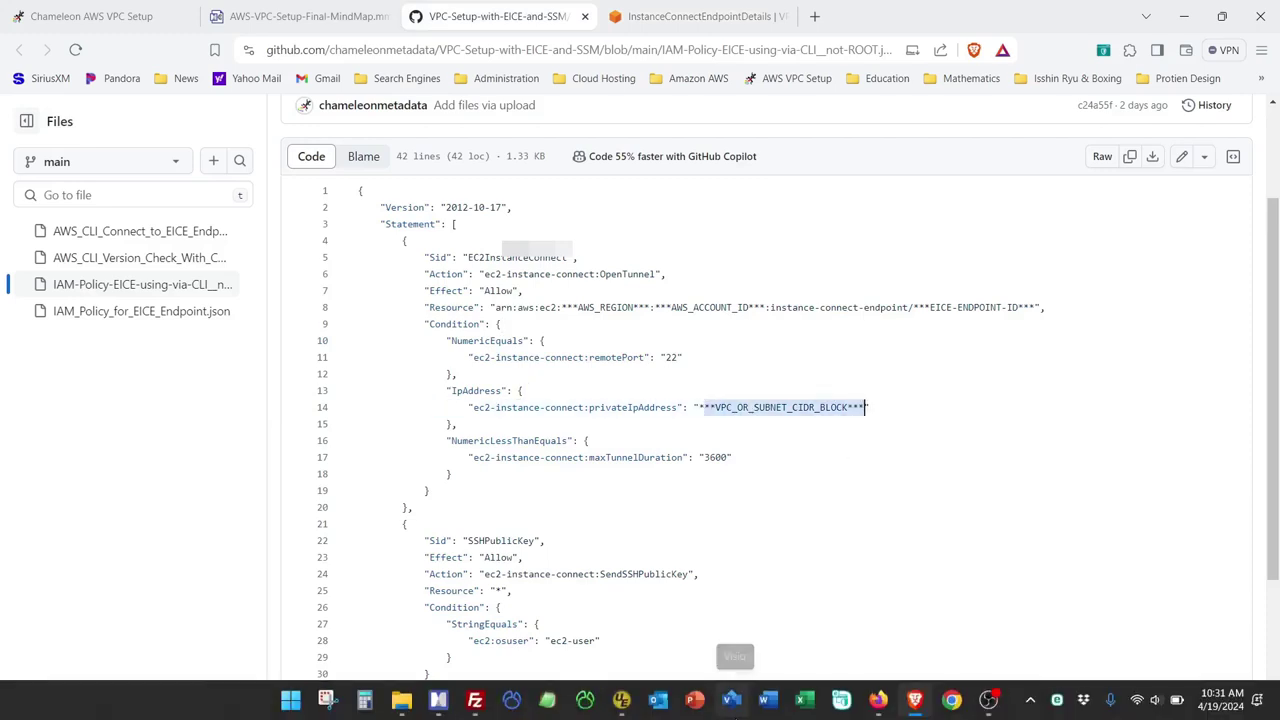
{"action": "left_click", "coordinate": [622, 699]}
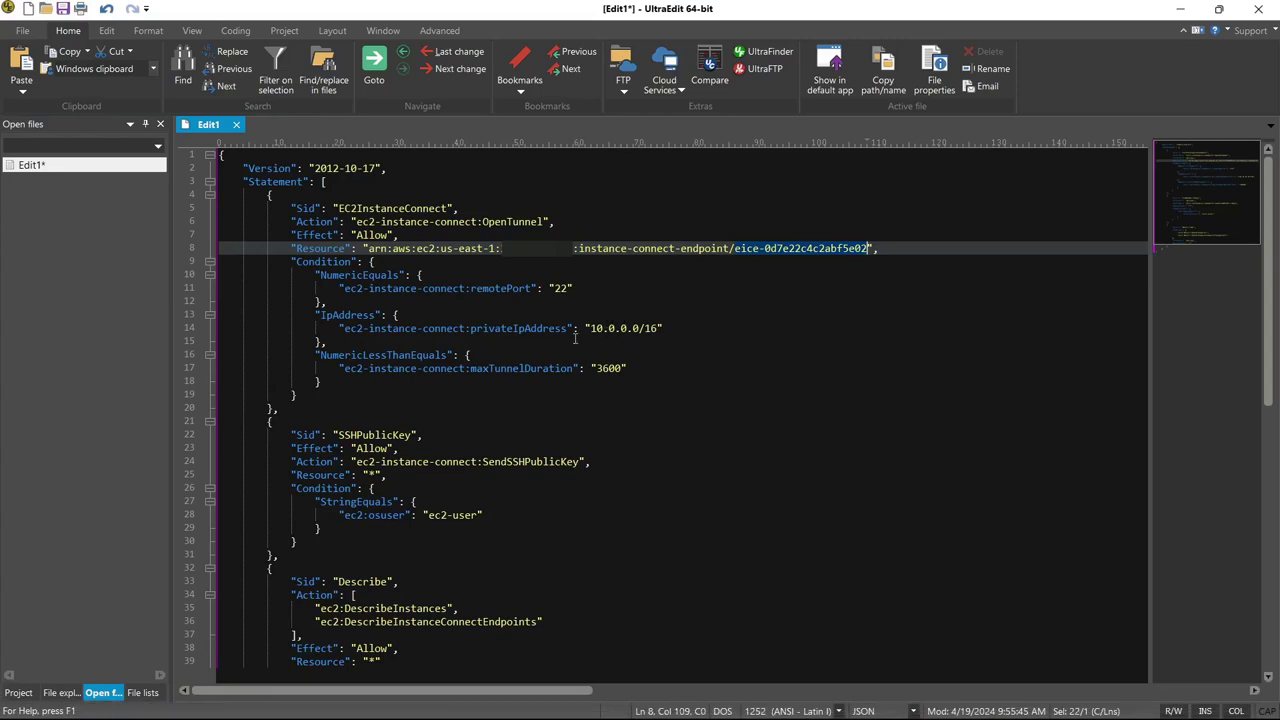
{"action": "left_click_drag", "start_coordinate": [596, 328], "coordinate": [658, 328]}
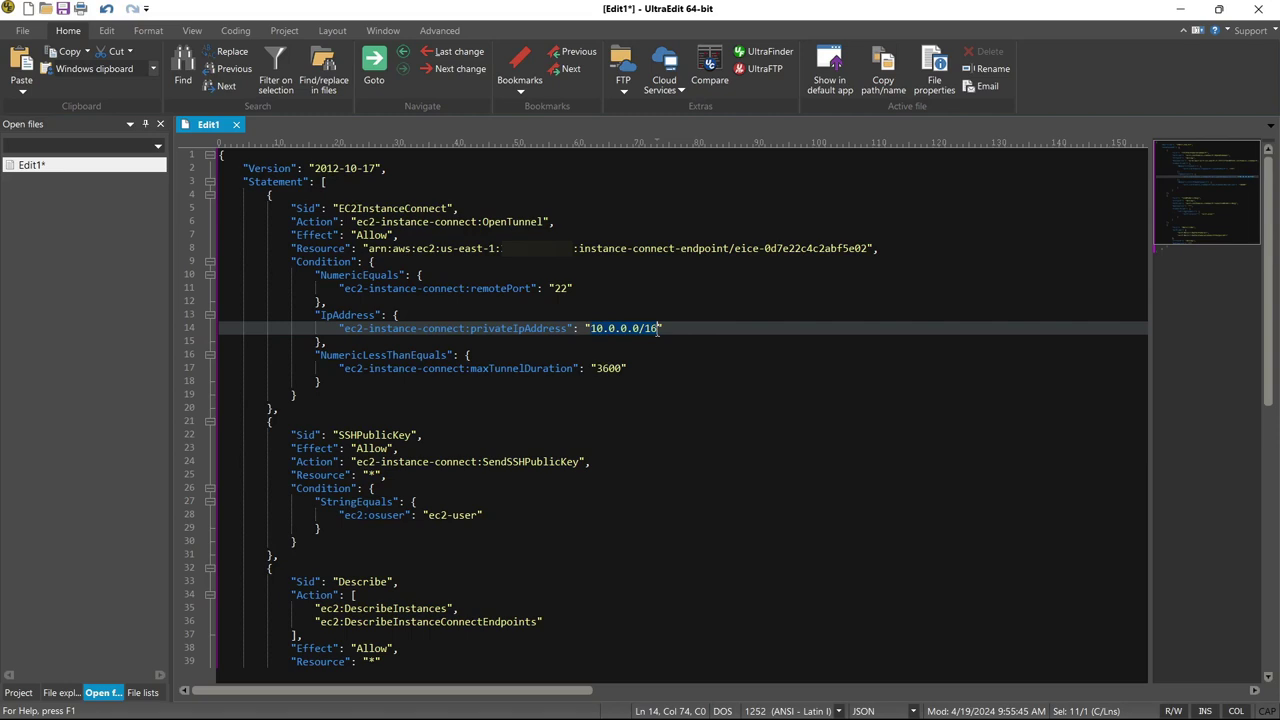
{"action": "left_click", "coordinate": [650, 352]}
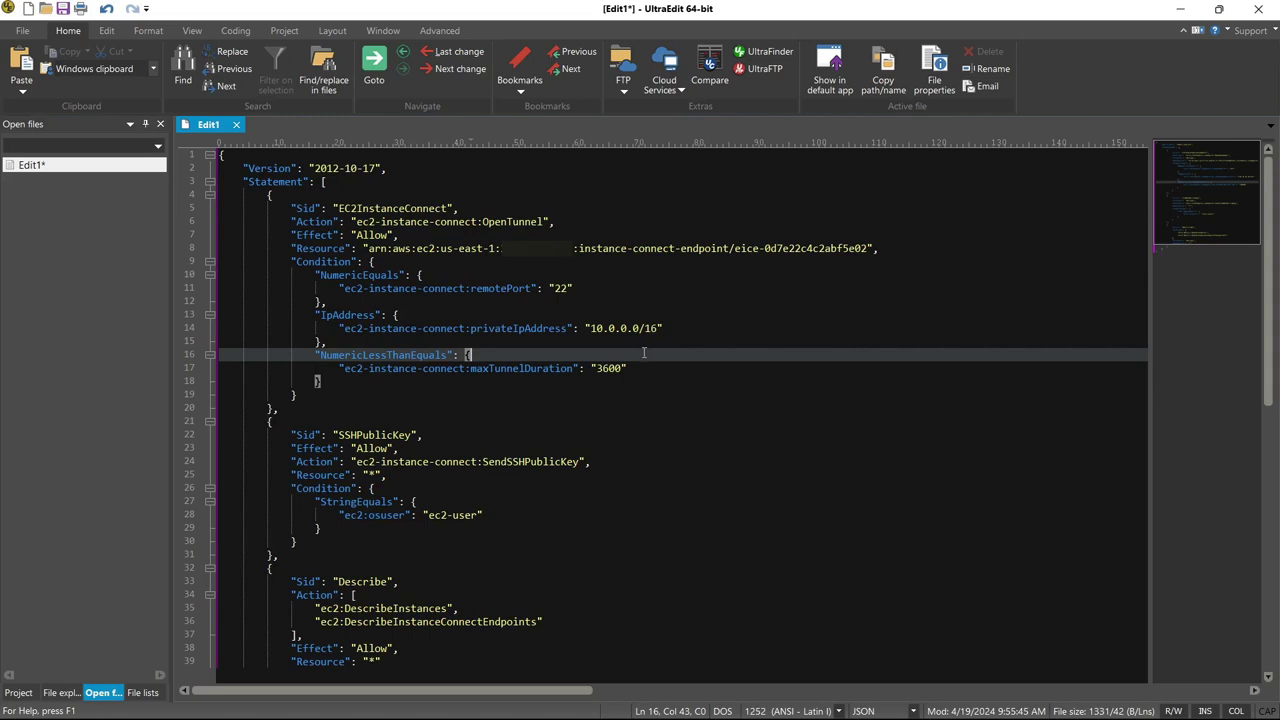
- Set the privateIpAddress condition to the subnet CIDR block 10.0.1.0/24
{"action": "double_click", "coordinate": [626, 328]}
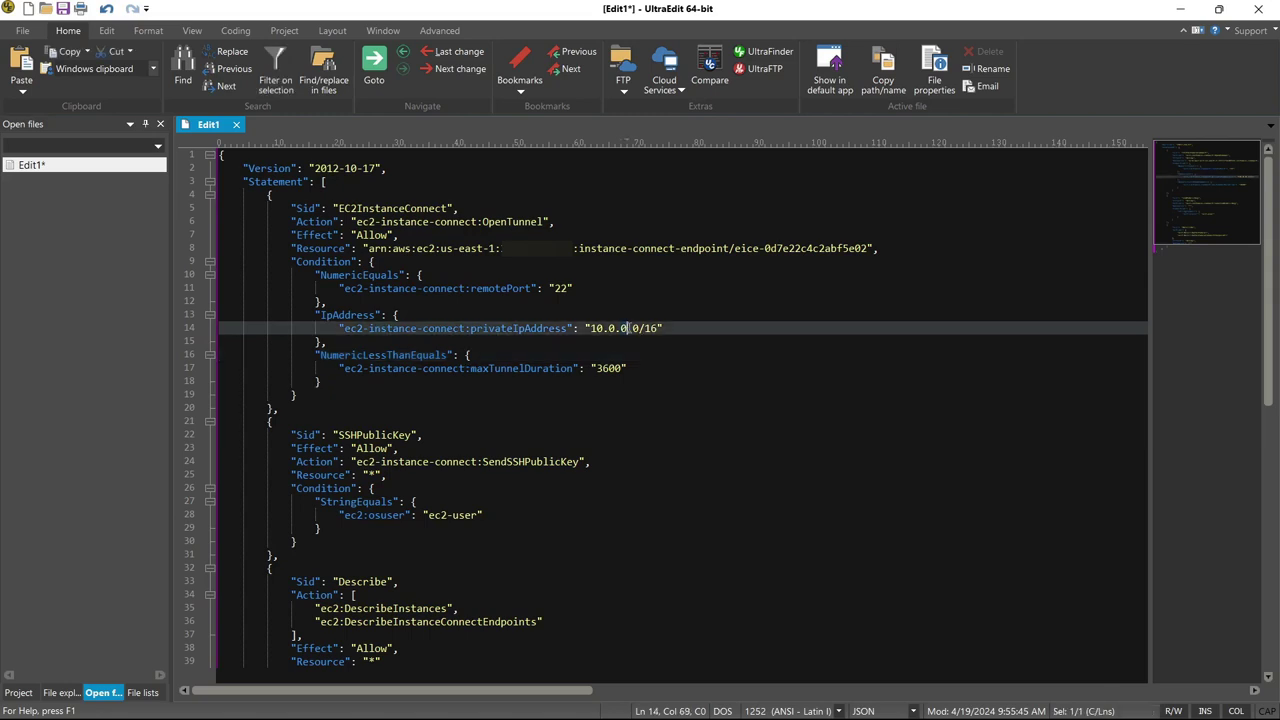
{"action": "type", "text": "1"}
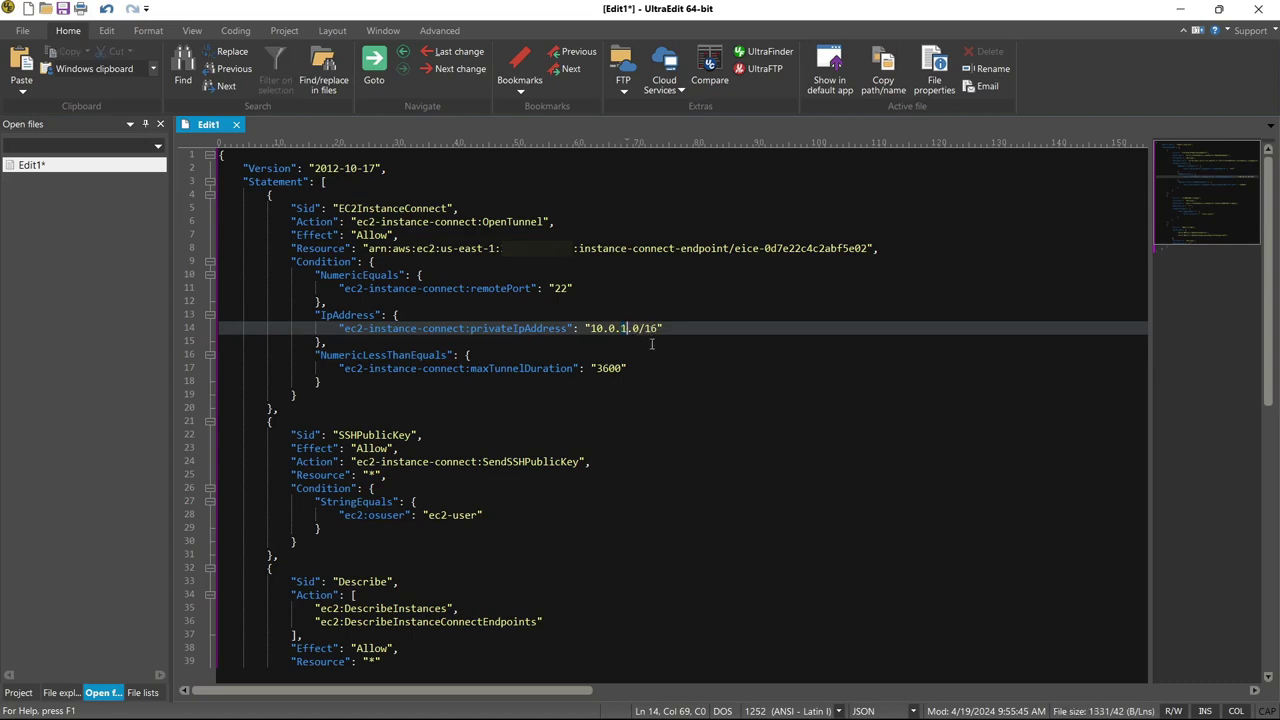
{"action": "left_click_drag", "start_coordinate": [645, 328], "coordinate": [660, 328]}
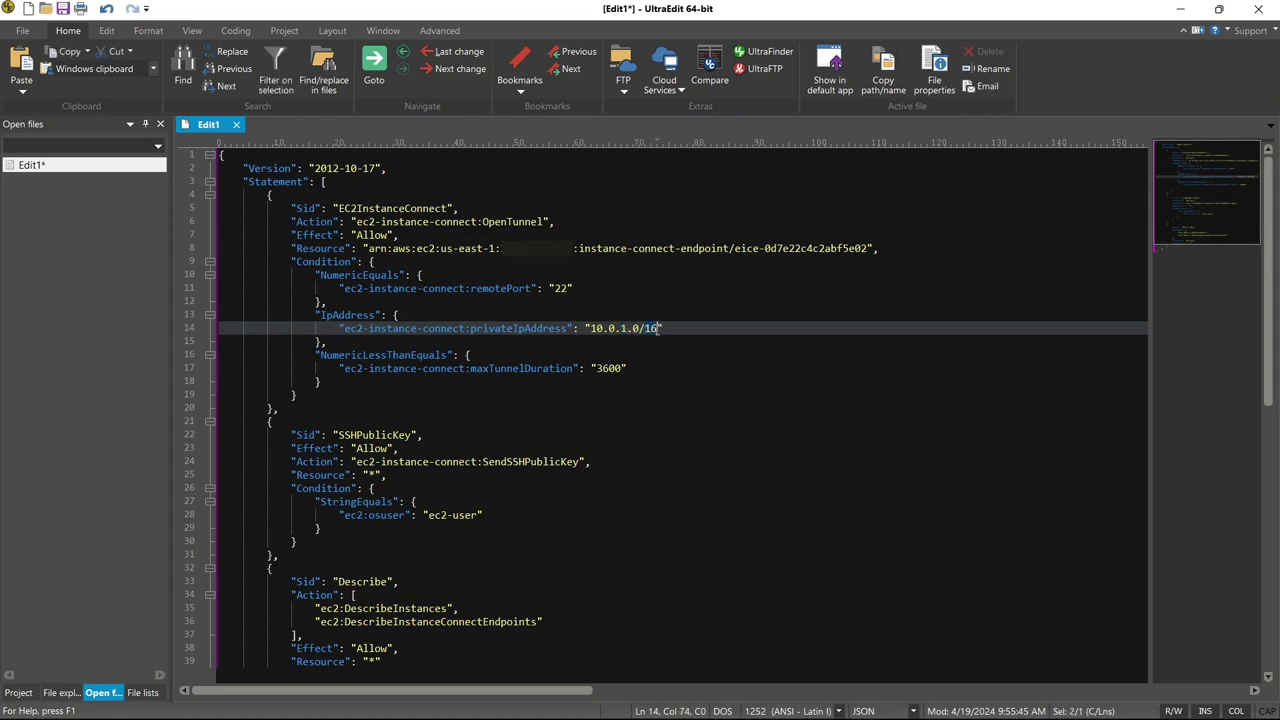
{"action": "type", "text": "24"}
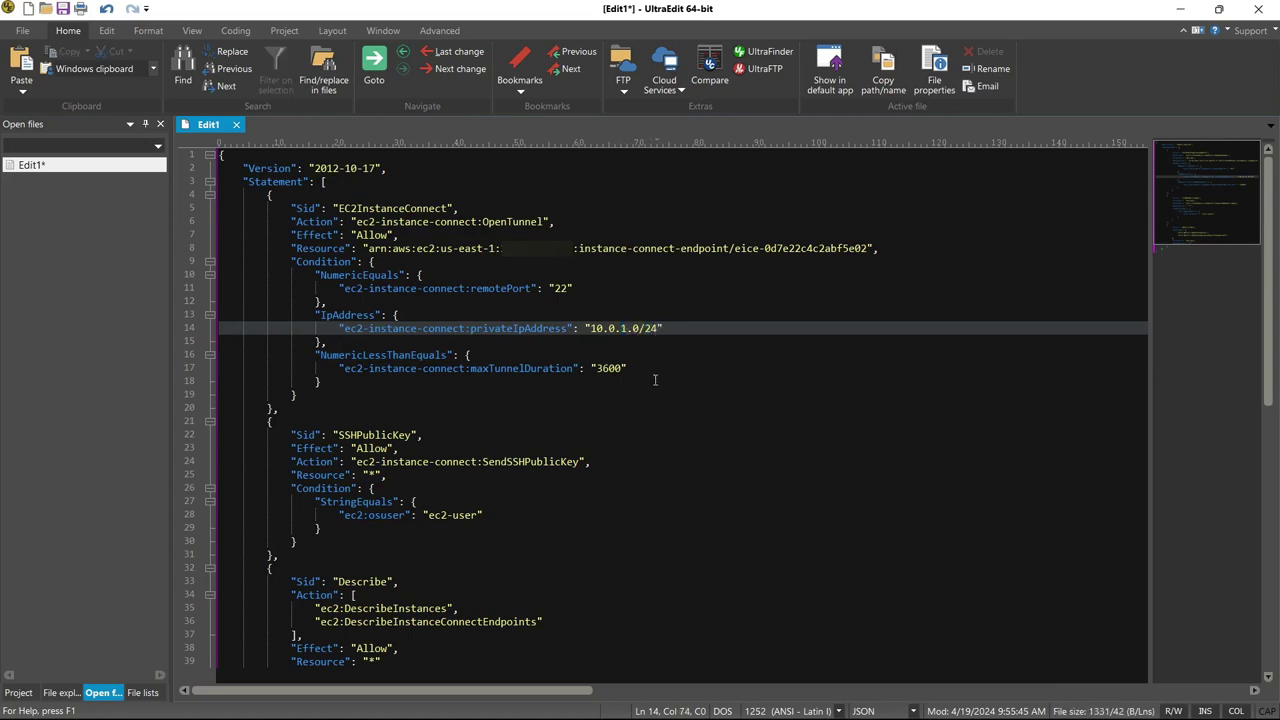
- Change the third octet of the privateIpAddress value to 4 to target subnet 10.0.4.0/24
{"action": "left_click", "coordinate": [655, 380]}
{"action": "double_click", "coordinate": [623, 328]}
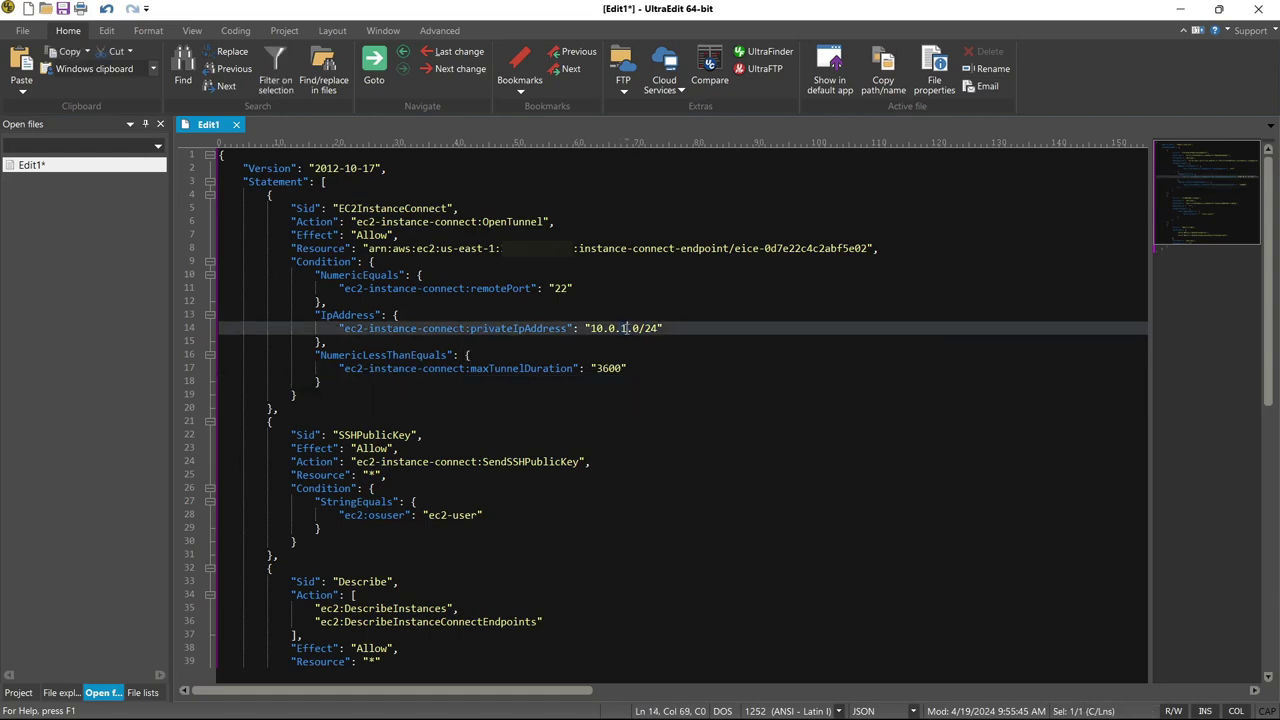
{"action": "left_click", "coordinate": [626, 328]}
{"action": "left_click_drag", "start_coordinate": [626, 328], "coordinate": [620, 328]}
{"action": "type", "text": "4"}
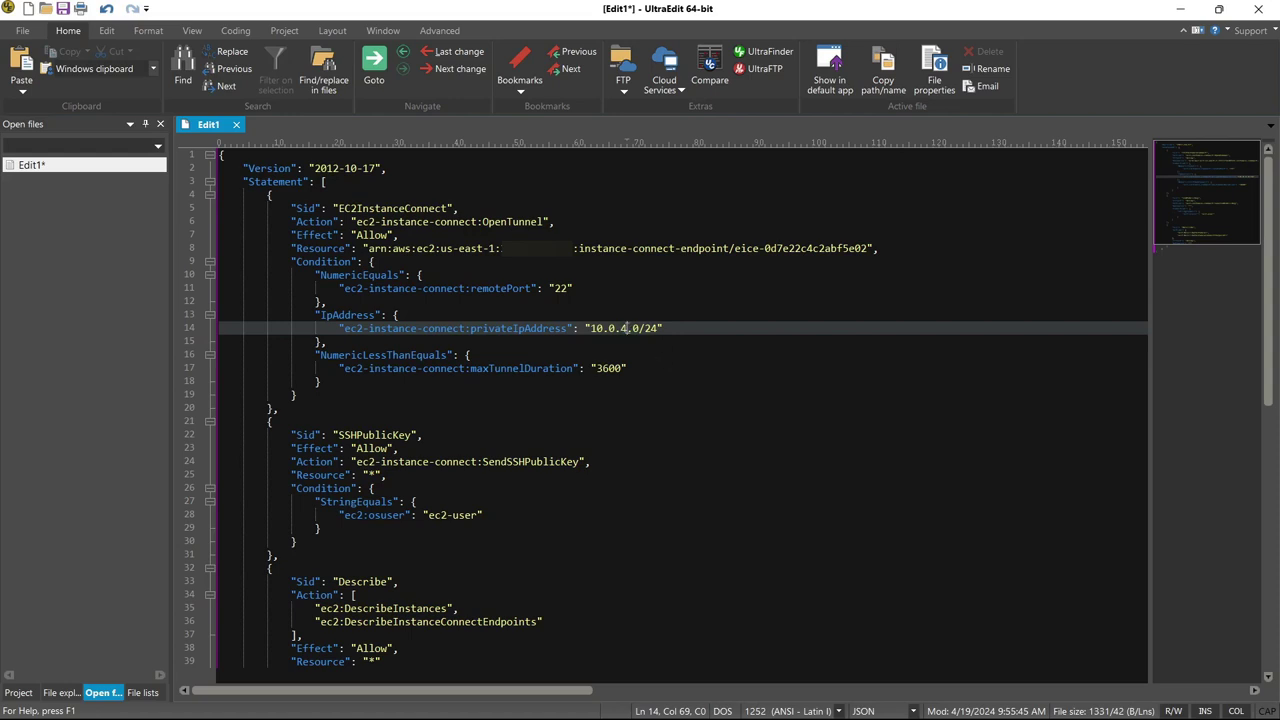
- Set the privateIpAddress value back to the whole-VPC CIDR block 10.0.0.0/16
{"action": "left_click_drag", "start_coordinate": [627, 328], "coordinate": [590, 328]}
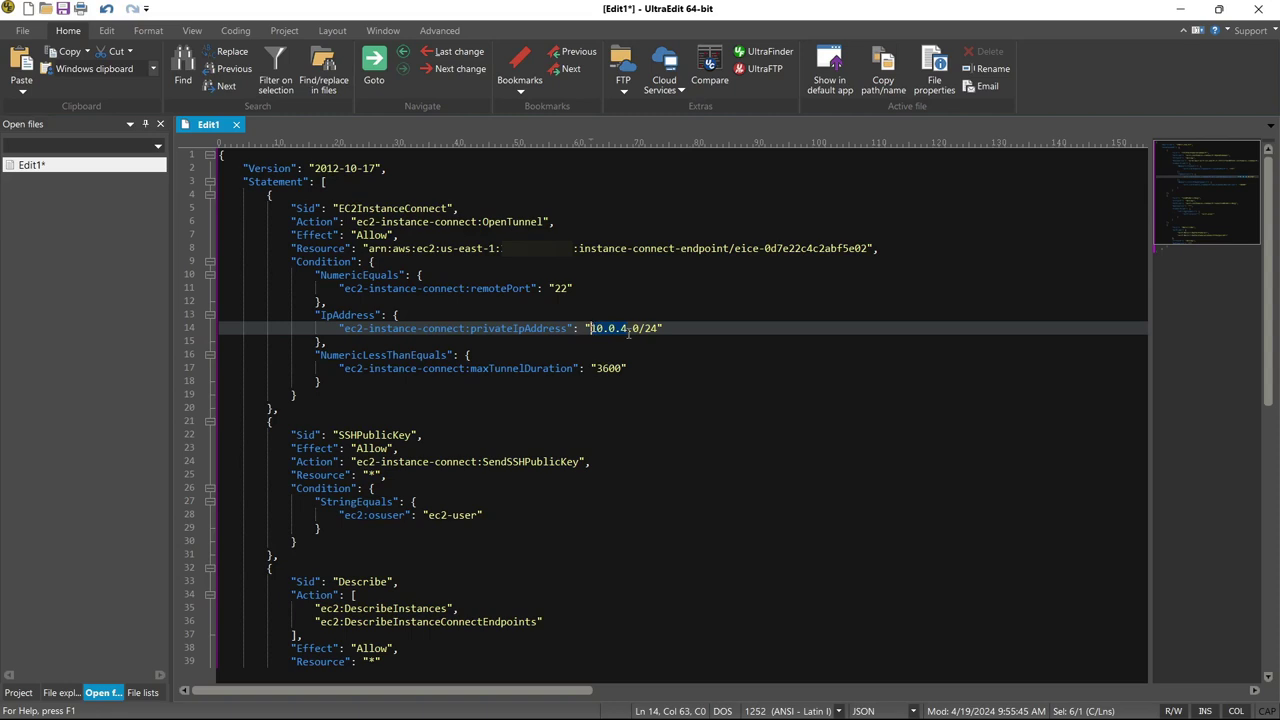
{"action": "left_click_drag", "start_coordinate": [645, 328], "coordinate": [660, 328]}
{"action": "double_click", "coordinate": [624, 328]}
{"action": "type", "text": "0"}
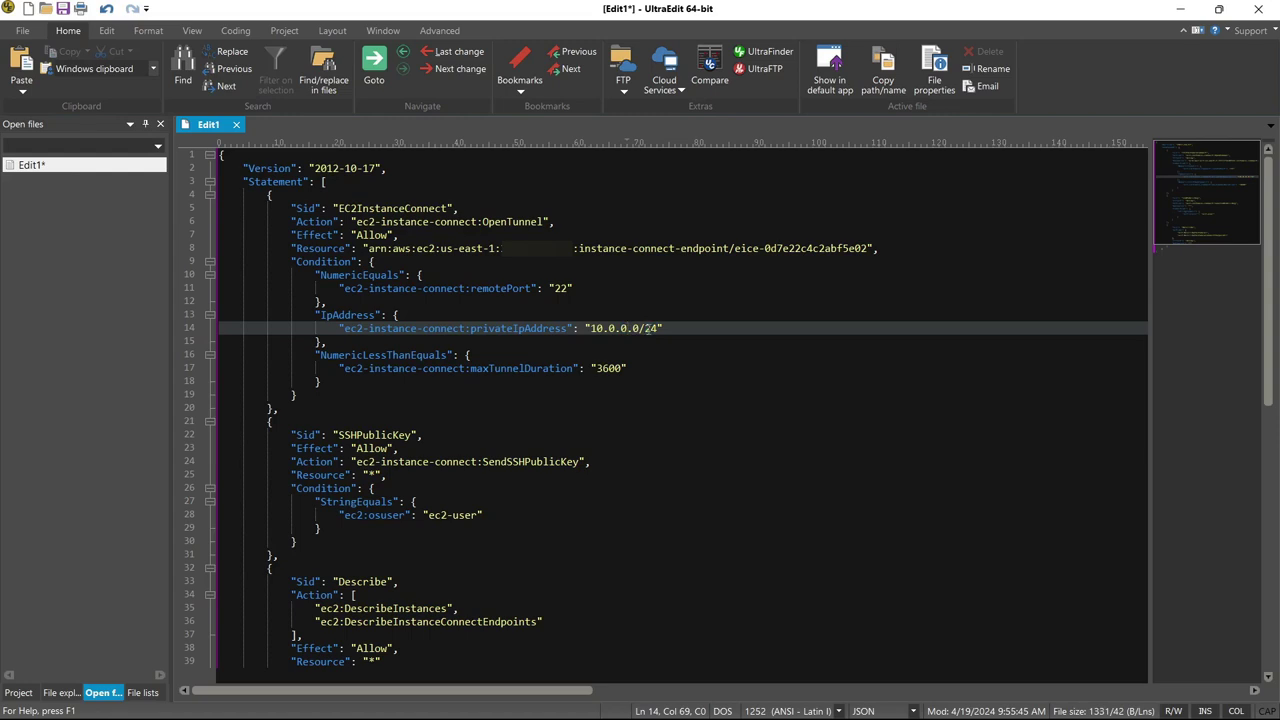
{"action": "left_click", "coordinate": [646, 328]}
{"action": "left_click_drag", "start_coordinate": [646, 328], "coordinate": [658, 328]}
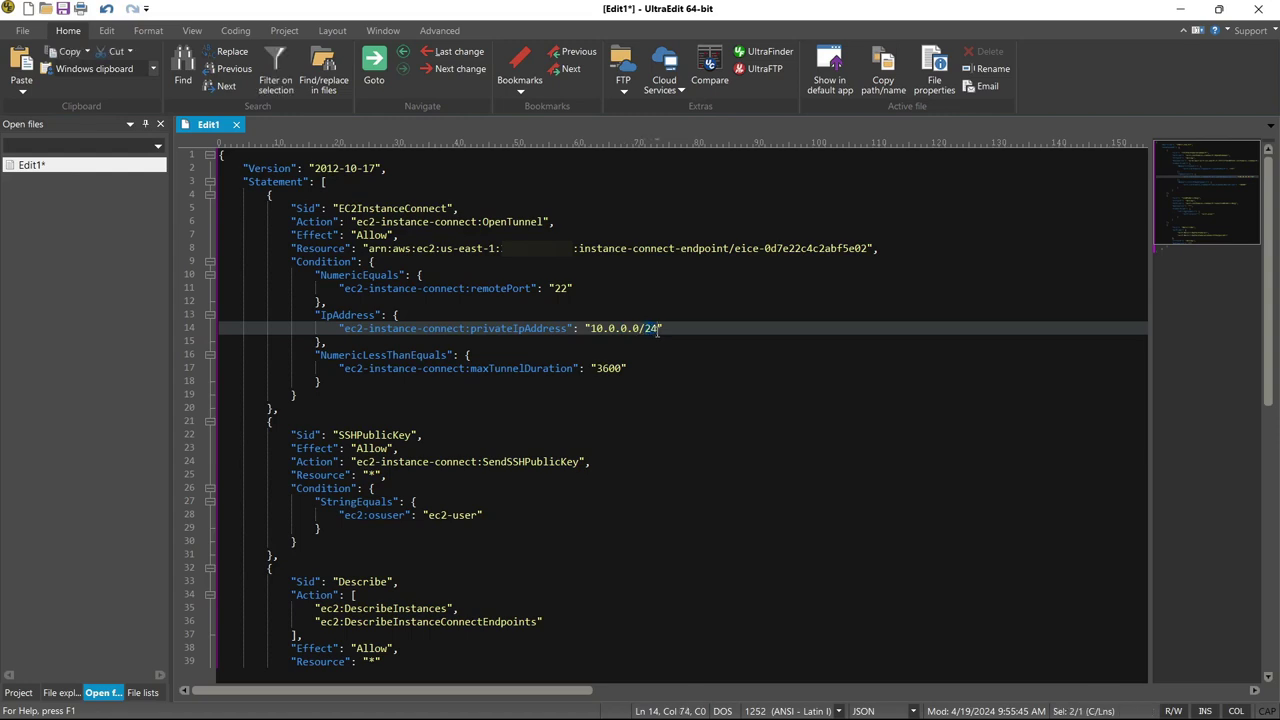
{"action": "type", "text": "16"}
{"action": "left_click", "coordinate": [726, 376]}
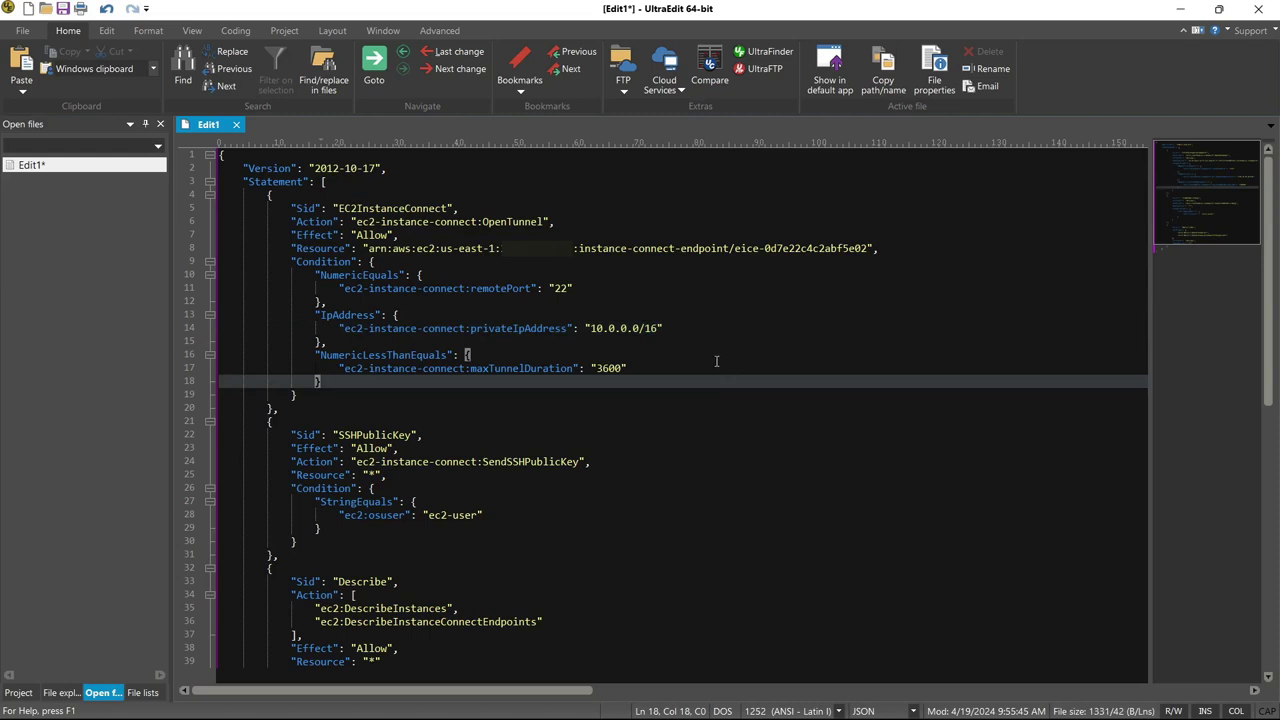
- Select the entire policy text and switch to the Brave browser
{"action": "key", "text": "ctrl+a"}
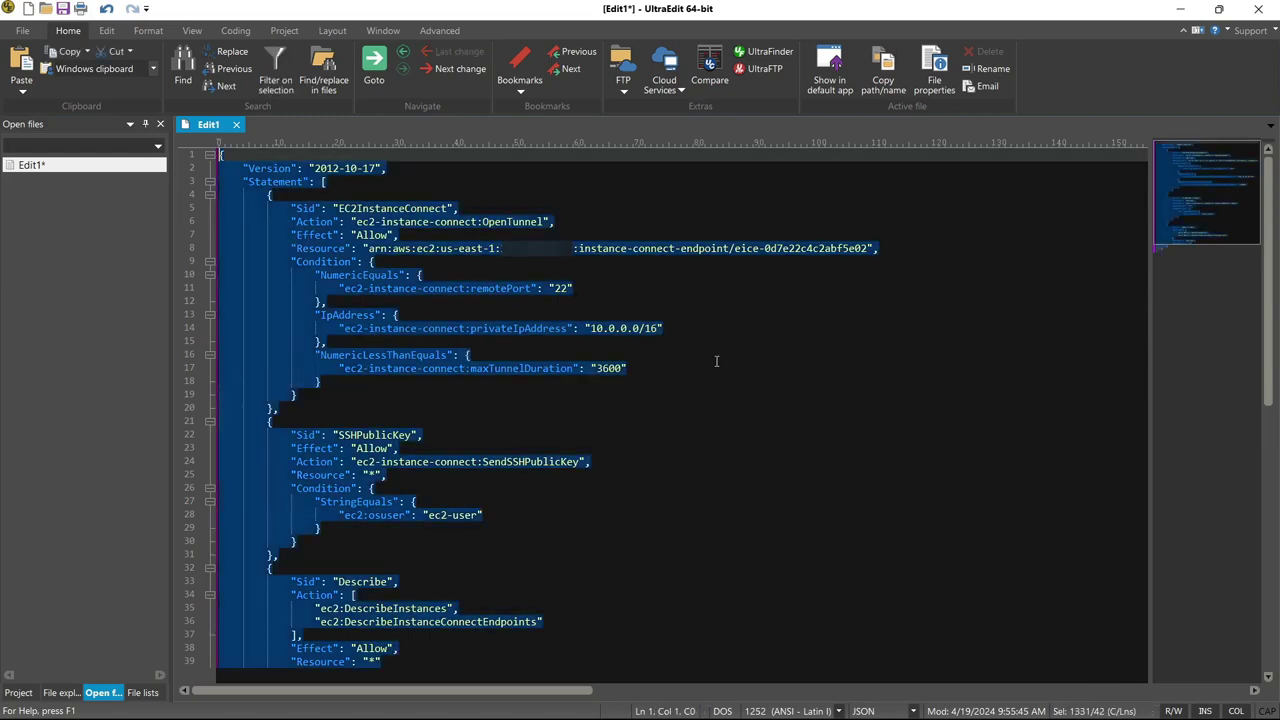
{"action": "left_click", "coordinate": [914, 700]}
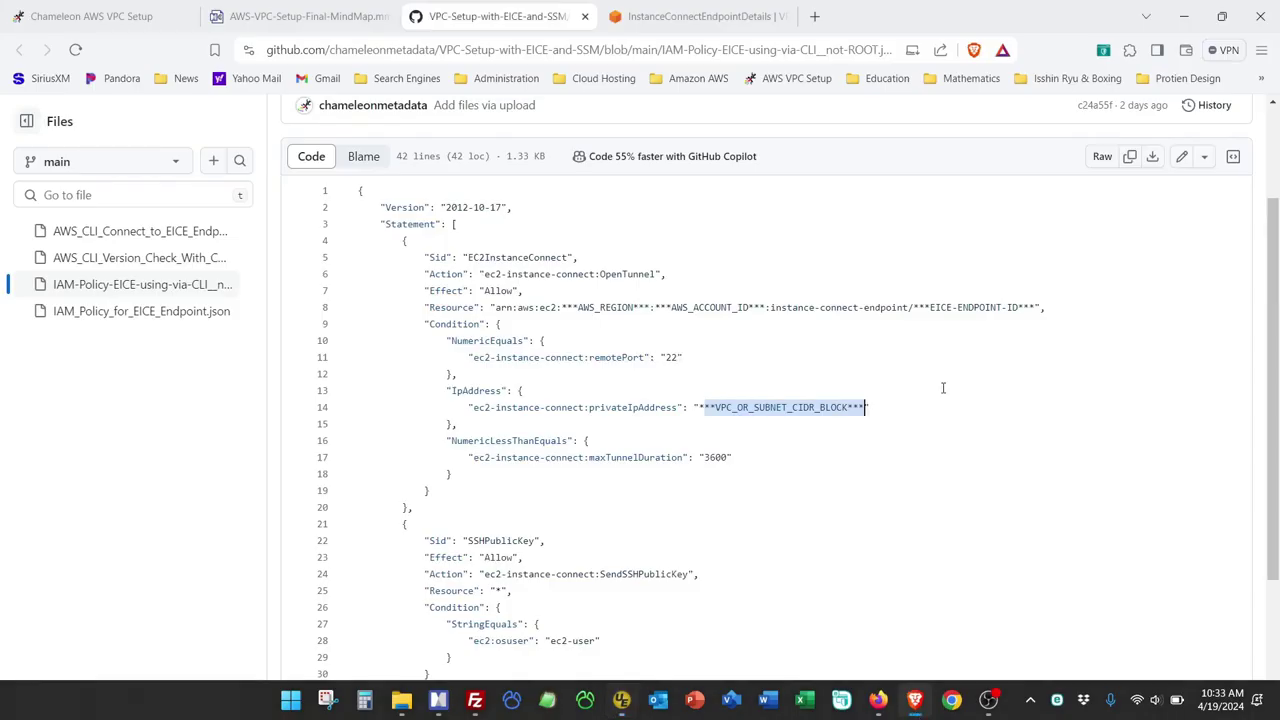
- Open the Policies page of the IAM service in a separate browser tab, keeping the endpoint details page open
{"action": "left_click", "coordinate": [675, 8]}
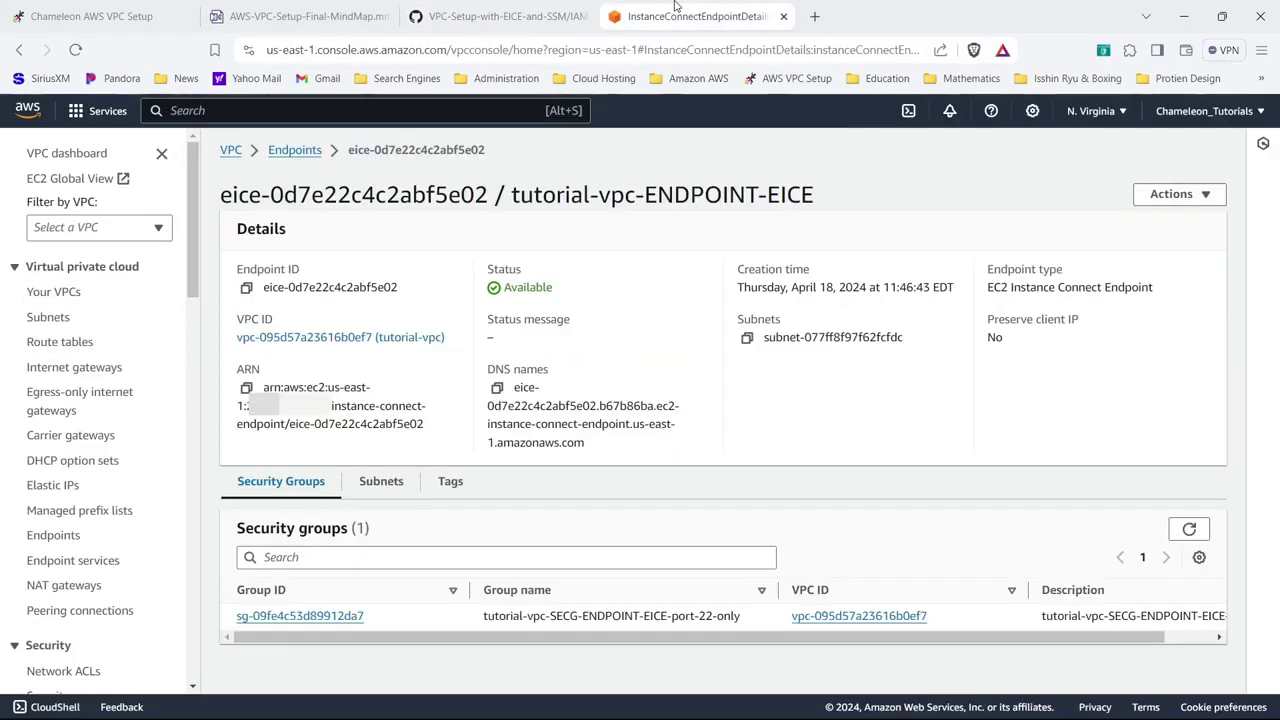
{"action": "right_click", "coordinate": [98, 114]}
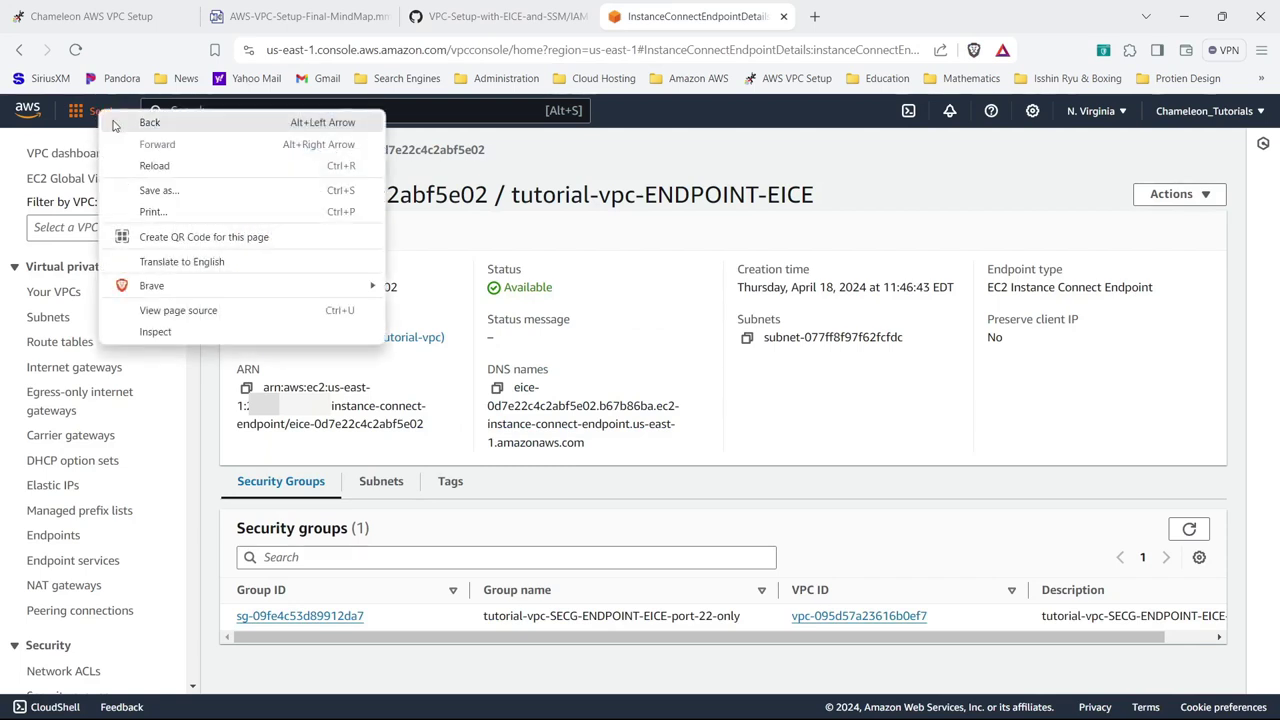
{"action": "right_click", "coordinate": [42, 294]}
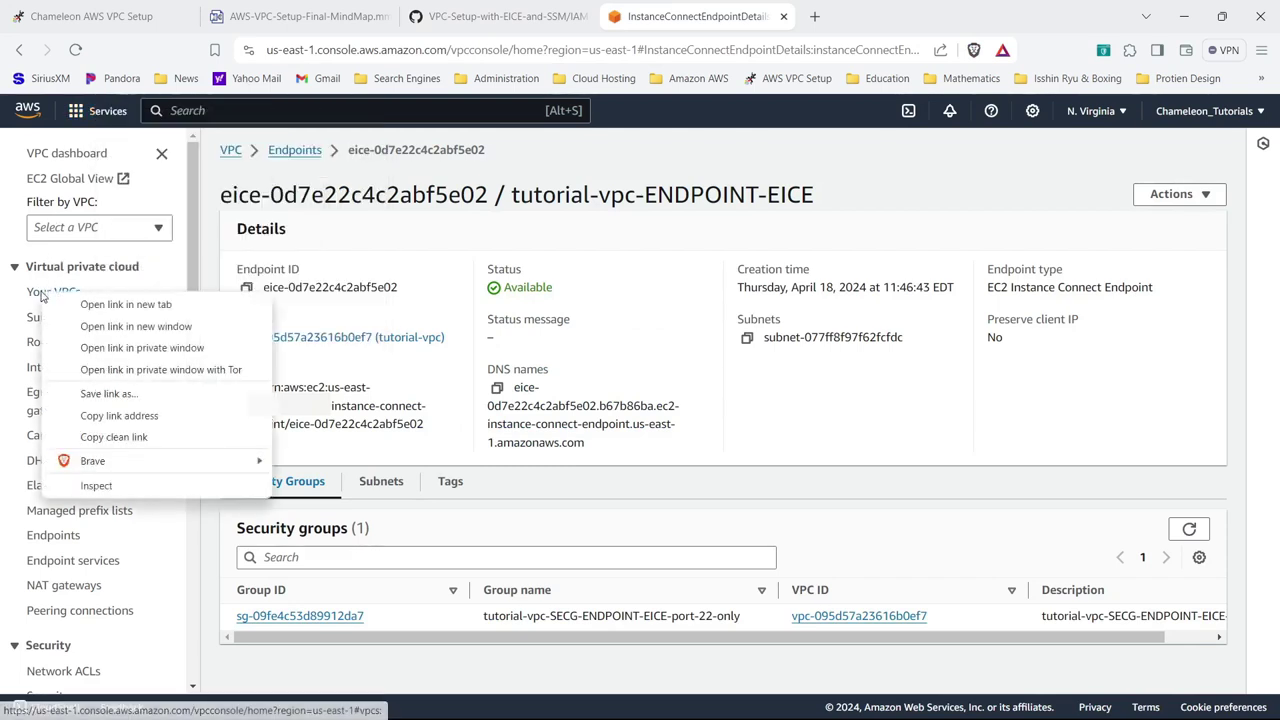
{"action": "left_click", "coordinate": [100, 305]}
{"action": "left_click", "coordinate": [862, 18]}
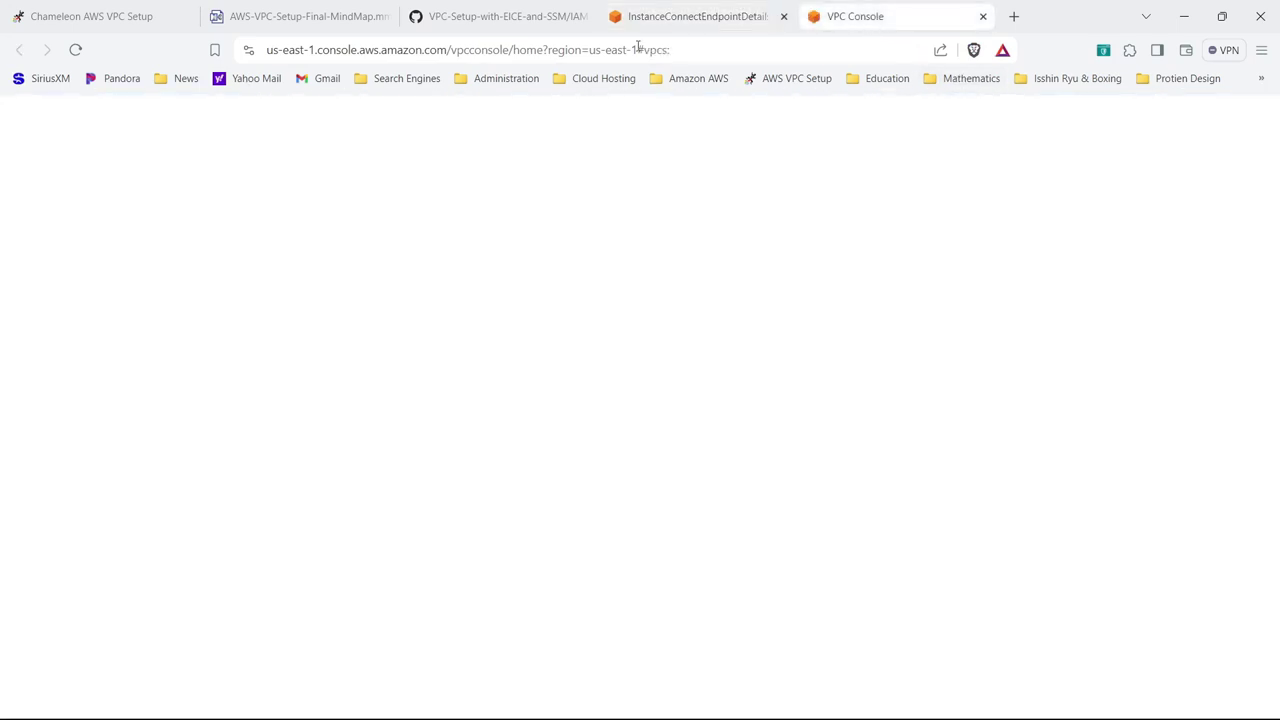
{"action": "left_click", "coordinate": [97, 114]}
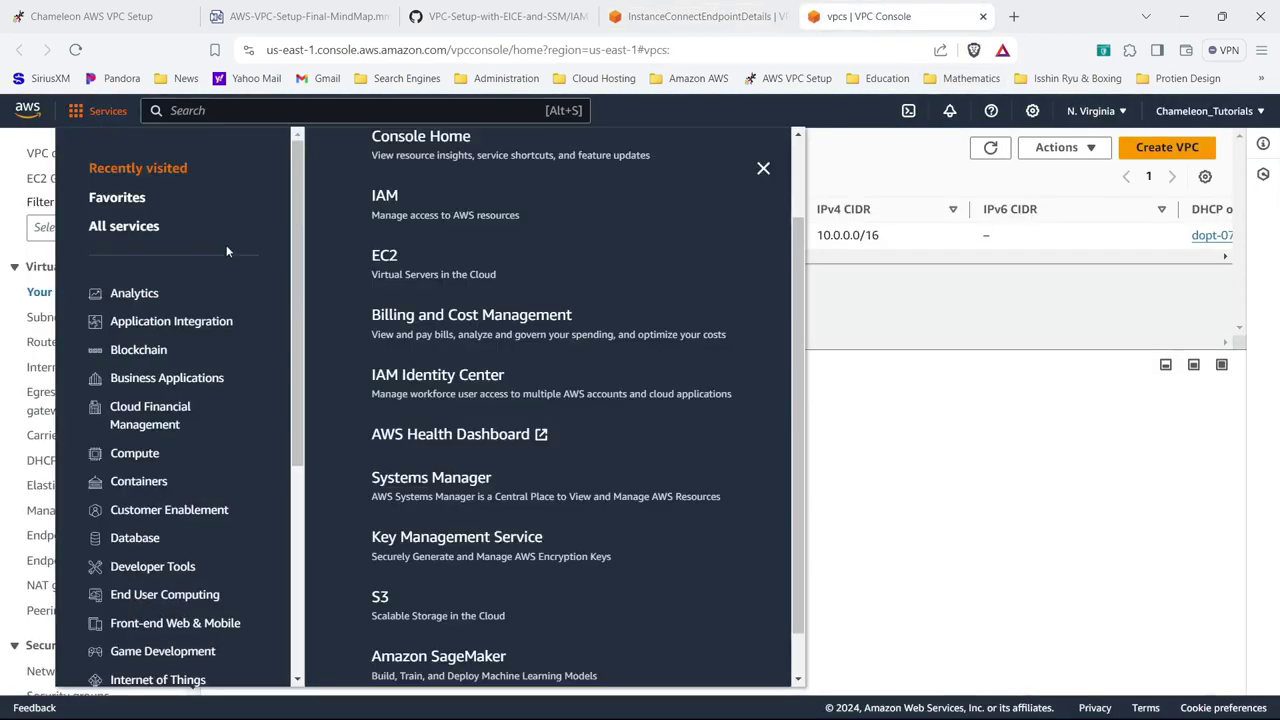
{"action": "left_click", "coordinate": [385, 199]}
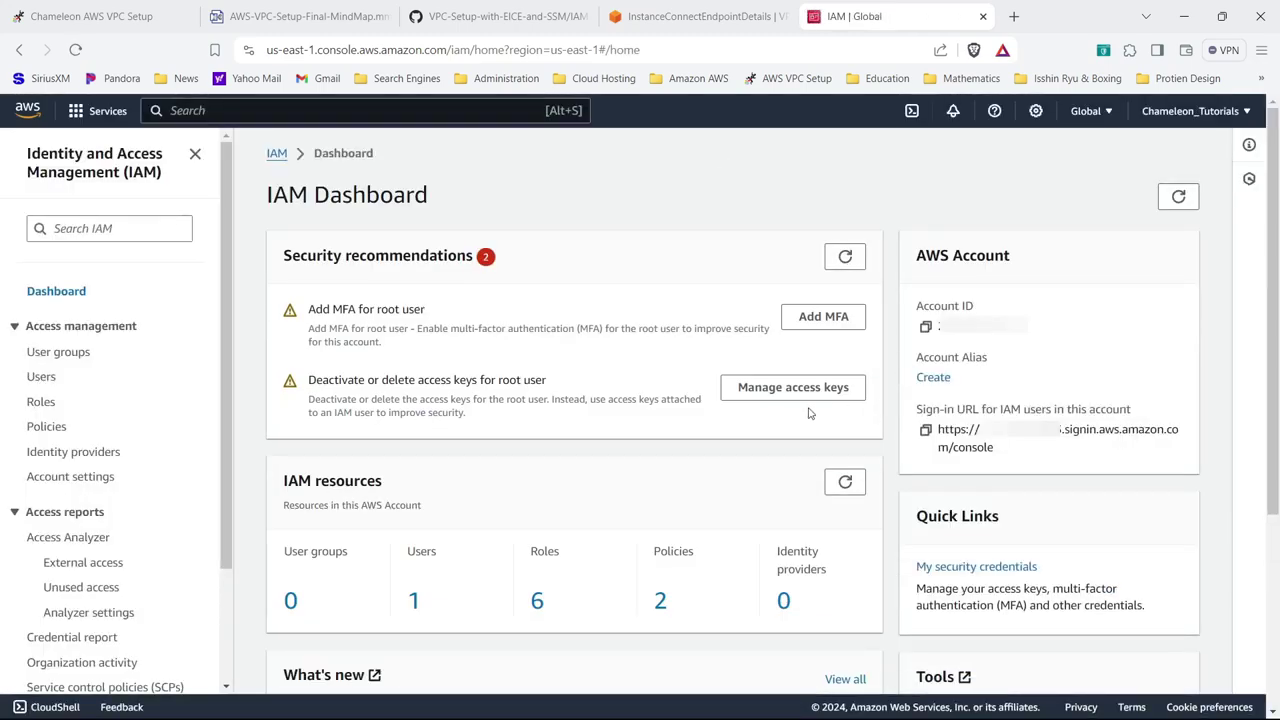
{"action": "left_click", "coordinate": [47, 428]}
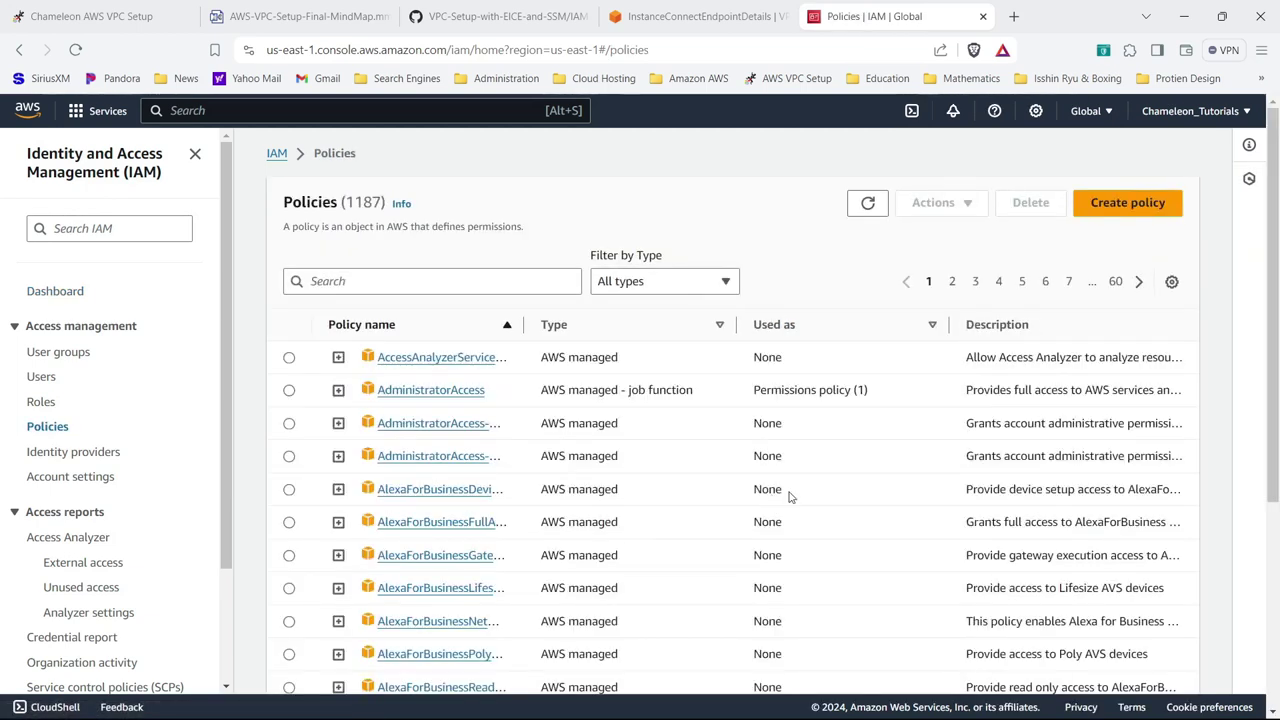
- Consult the mind map's policy creation instructions, and start a new IAM policy in the JSON editor
{"action": "left_click", "coordinate": [264, 10]}
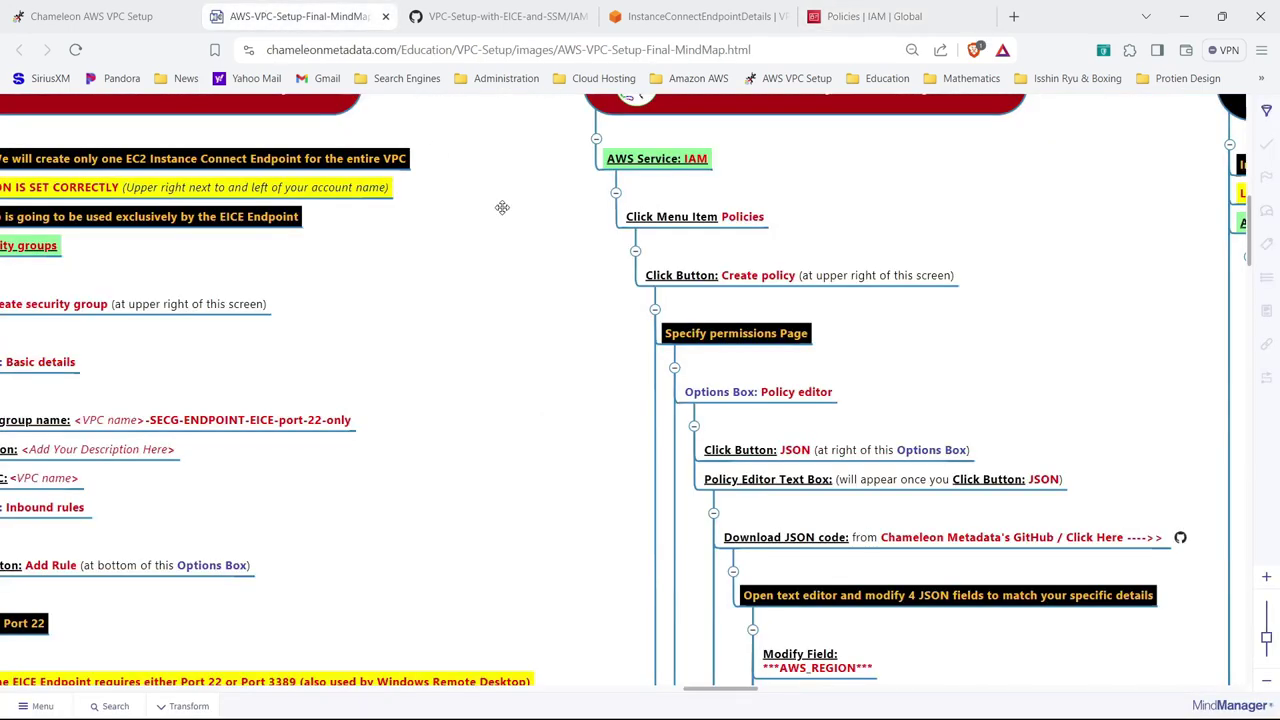
{"action": "left_click_drag", "start_coordinate": [904, 298], "coordinate": [663, 96]}
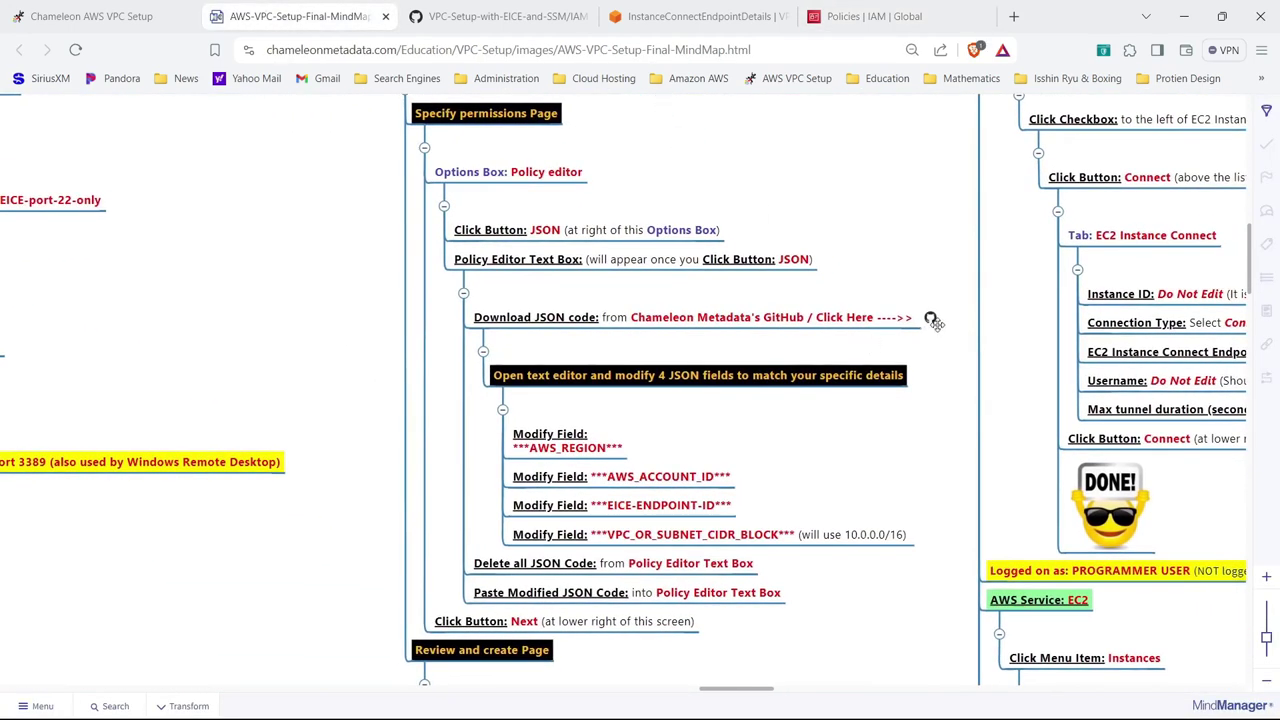
{"action": "scroll", "coordinate": [713, 476], "scroll_direction": "down", "scroll_amount": 4}
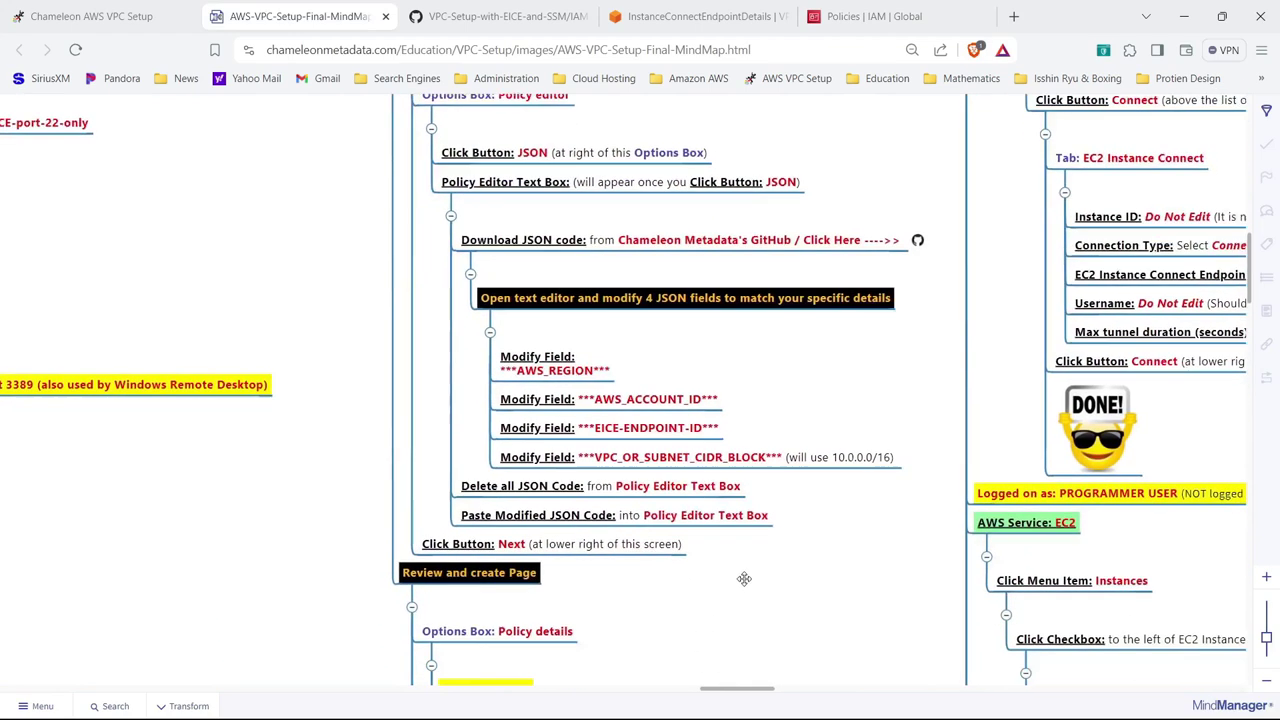
{"action": "scroll", "coordinate": [700, 403], "scroll_direction": "down", "scroll_amount": 2}
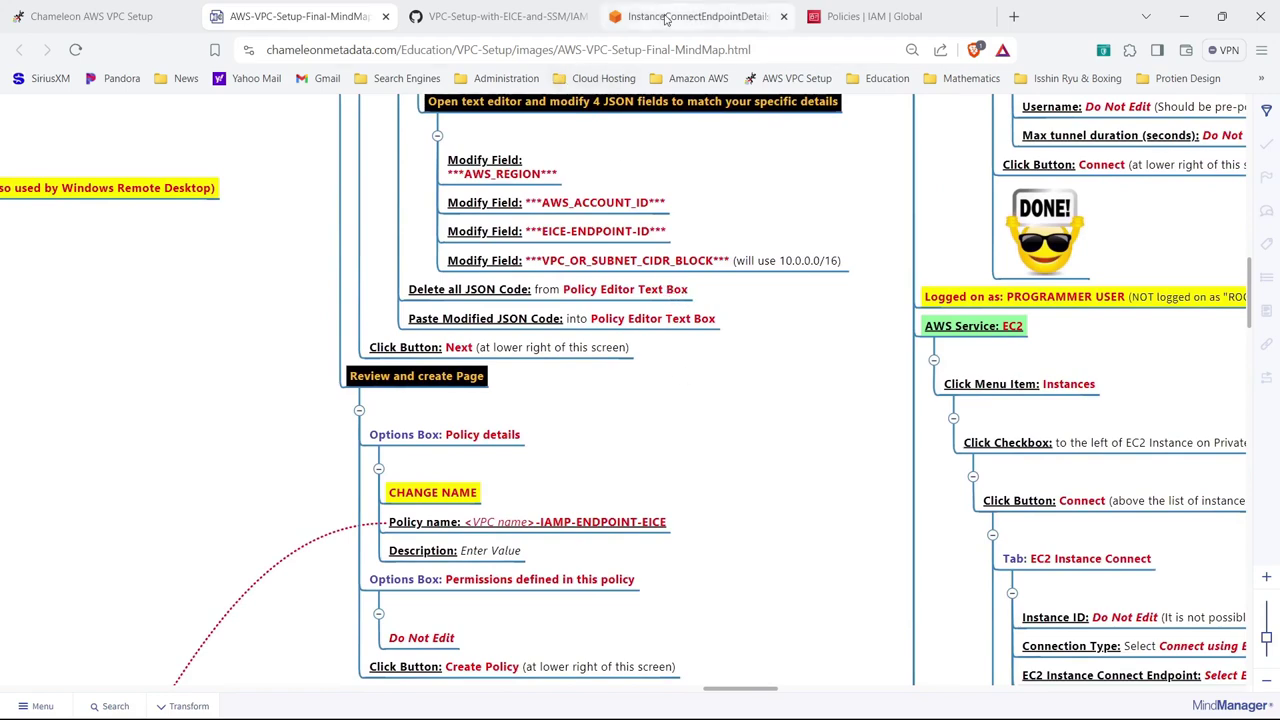
{"action": "left_click", "coordinate": [877, 12]}
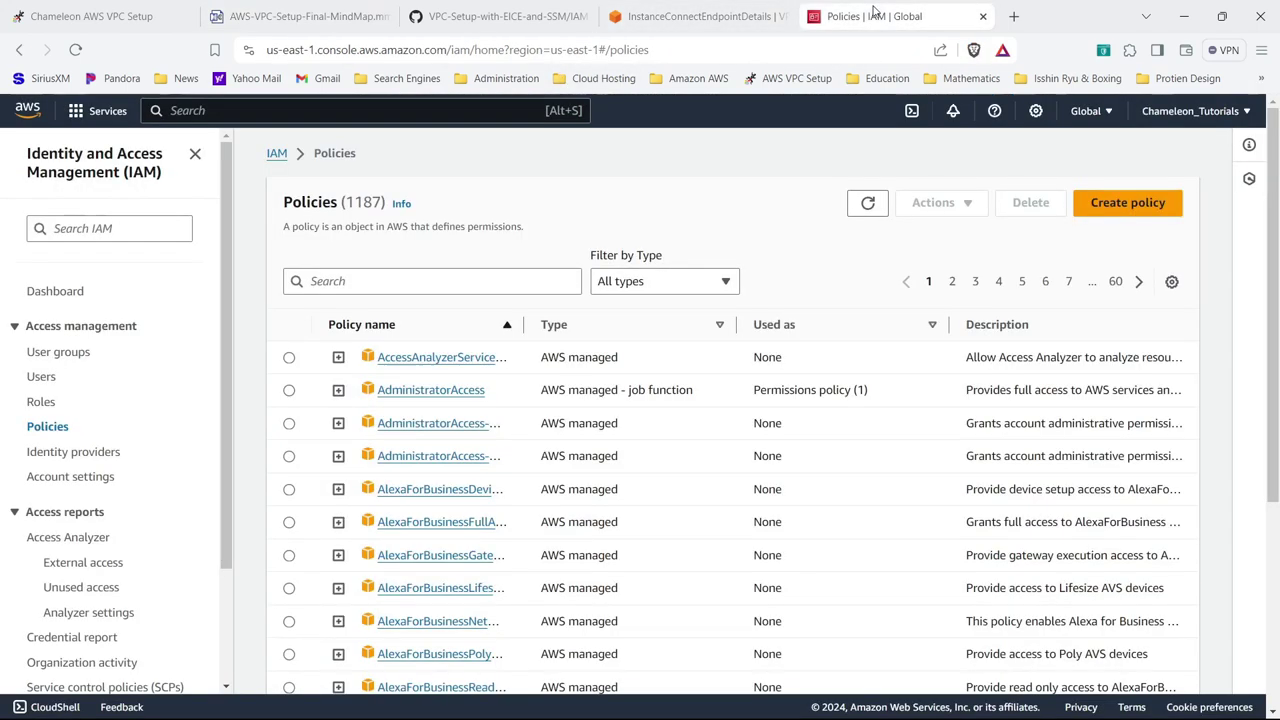
{"action": "left_click", "coordinate": [1143, 206]}
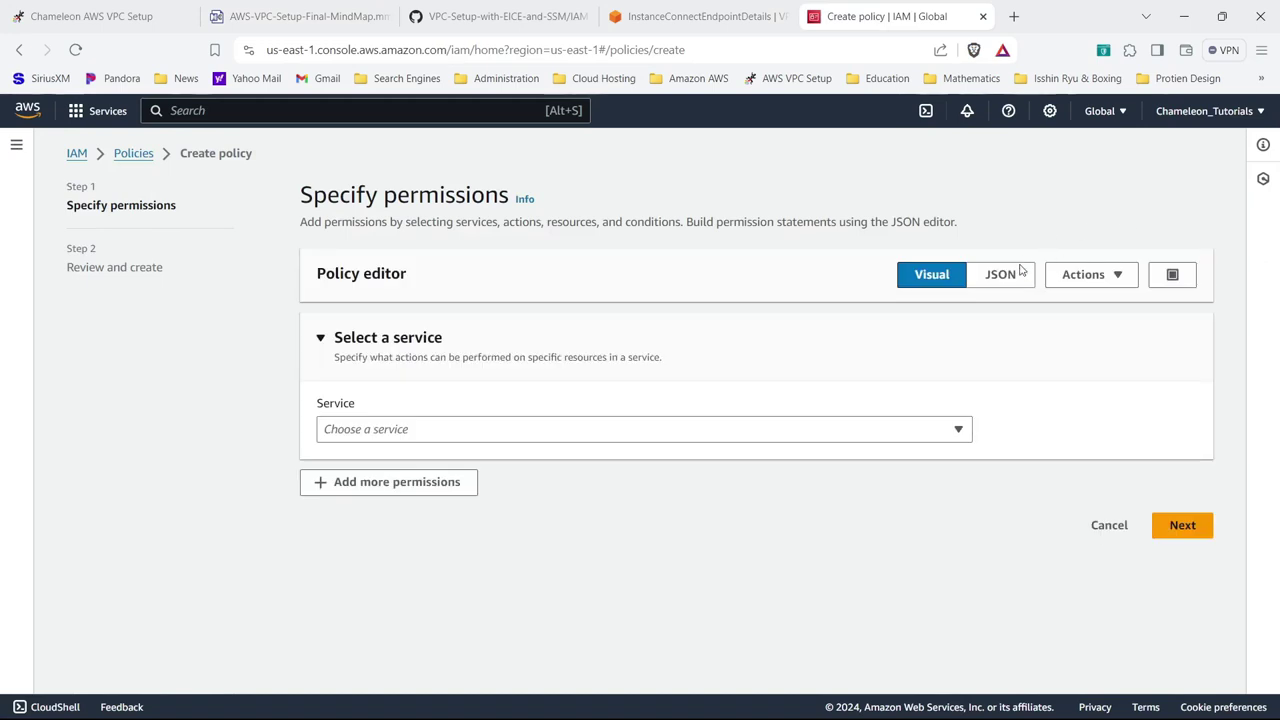
{"action": "left_click", "coordinate": [1018, 275]}
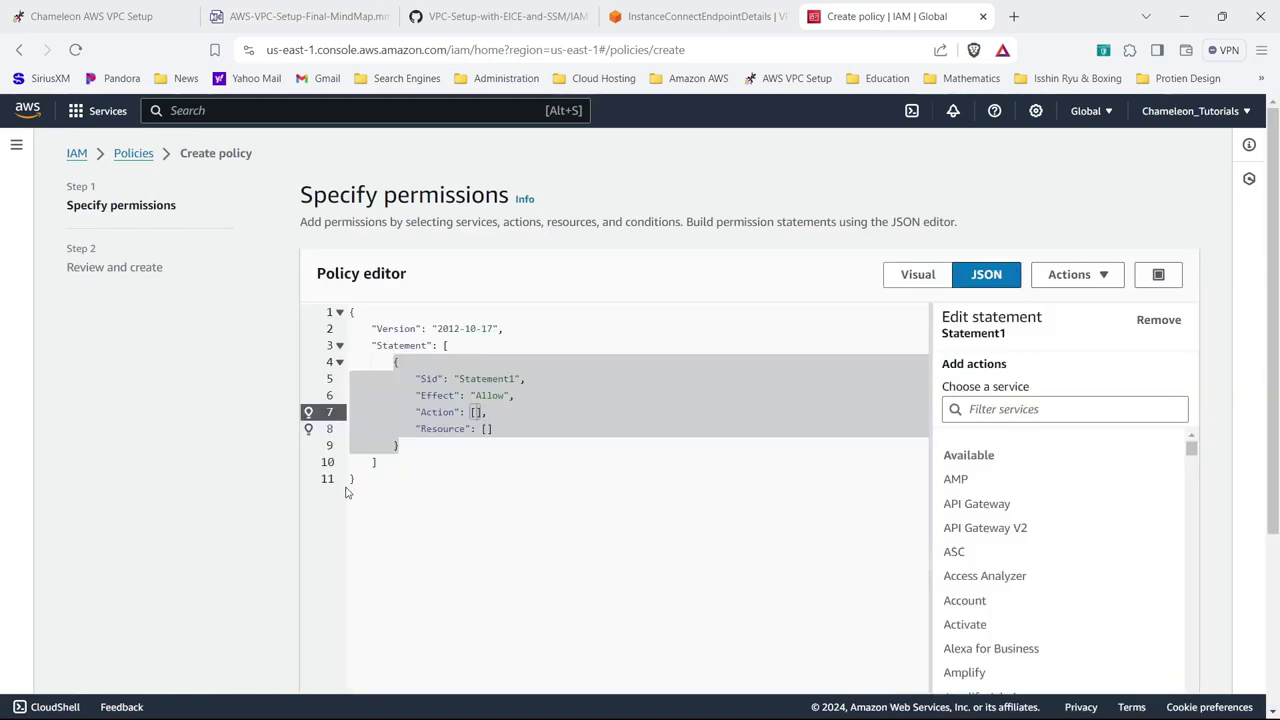
- Replace the default statement in the policy editor with the copied EC2 Instance Connect policy JSON
{"action": "left_click_drag", "start_coordinate": [361, 484], "coordinate": [348, 290]}
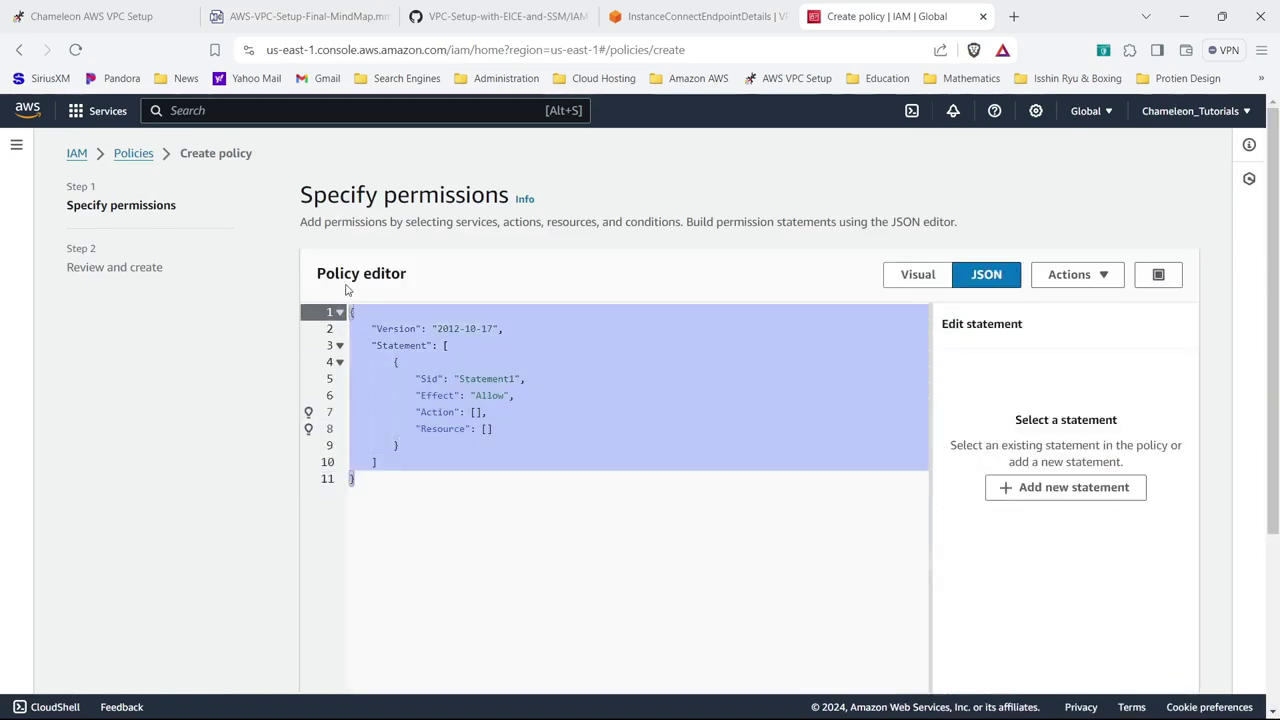
{"action": "key", "text": "BackSpace"}
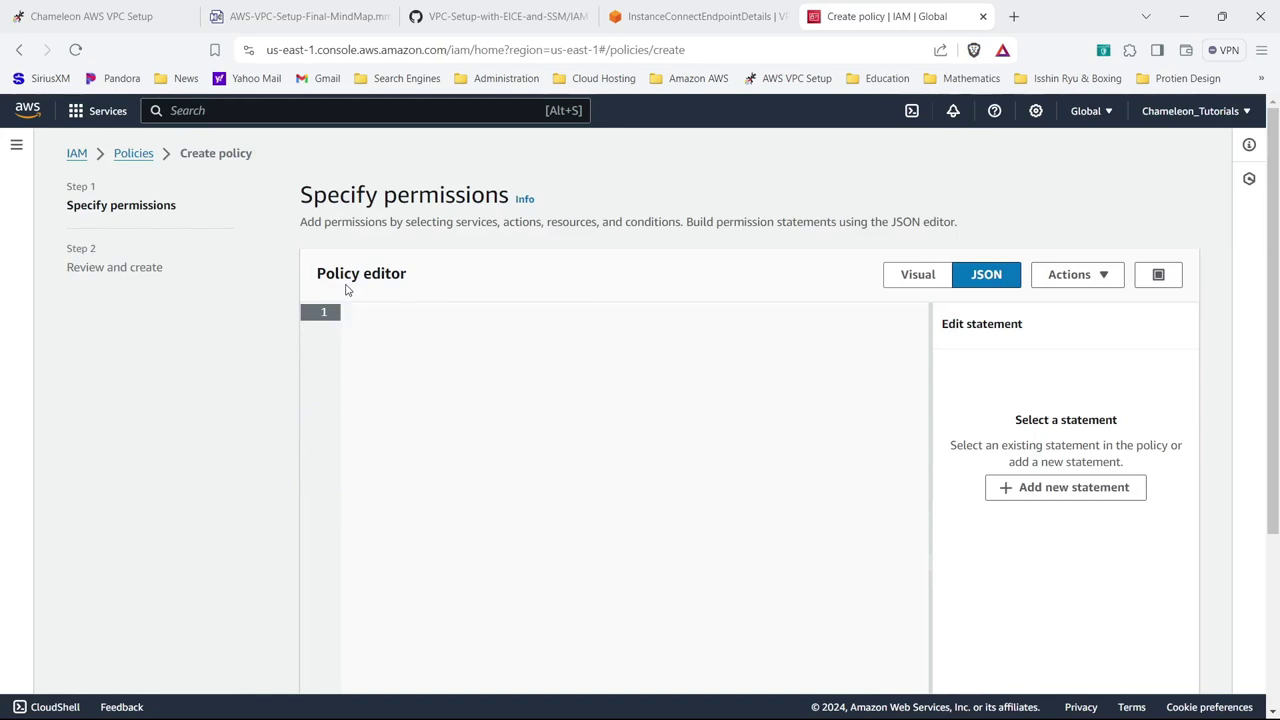
{"action": "key", "text": "ctrl+v"}
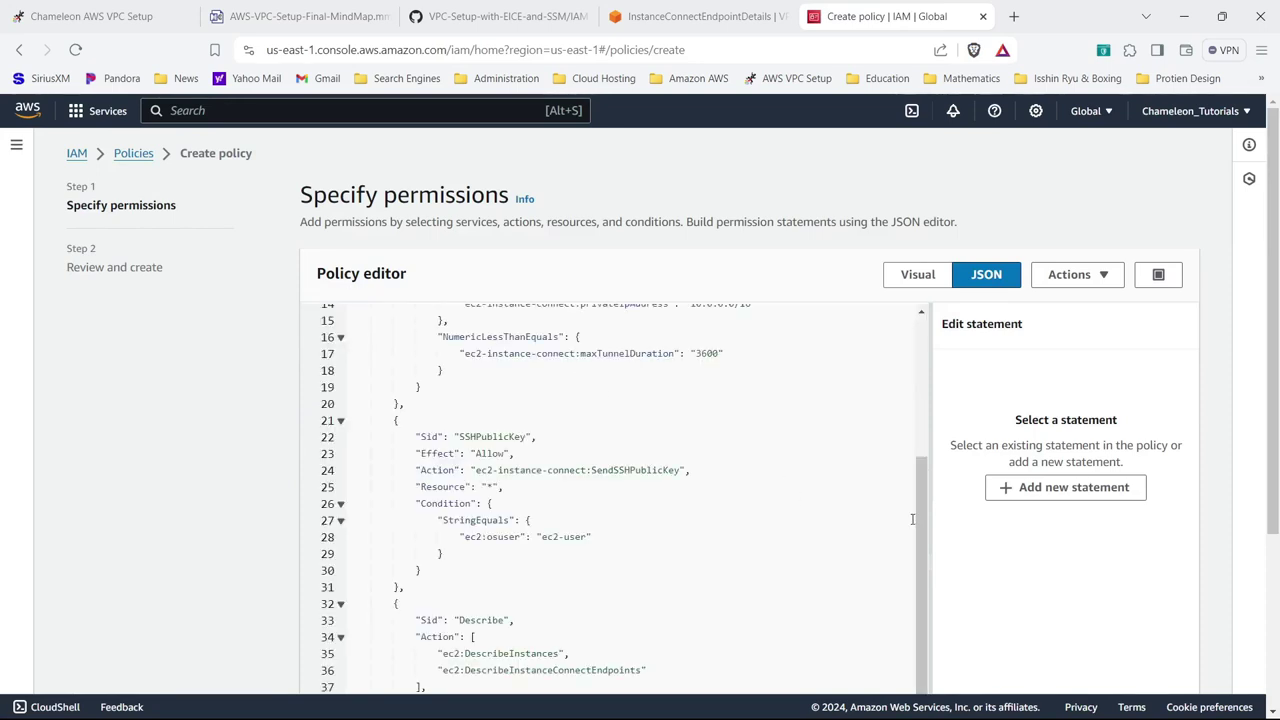
{"action": "left_click_drag", "start_coordinate": [926, 526], "coordinate": [944, 360]}
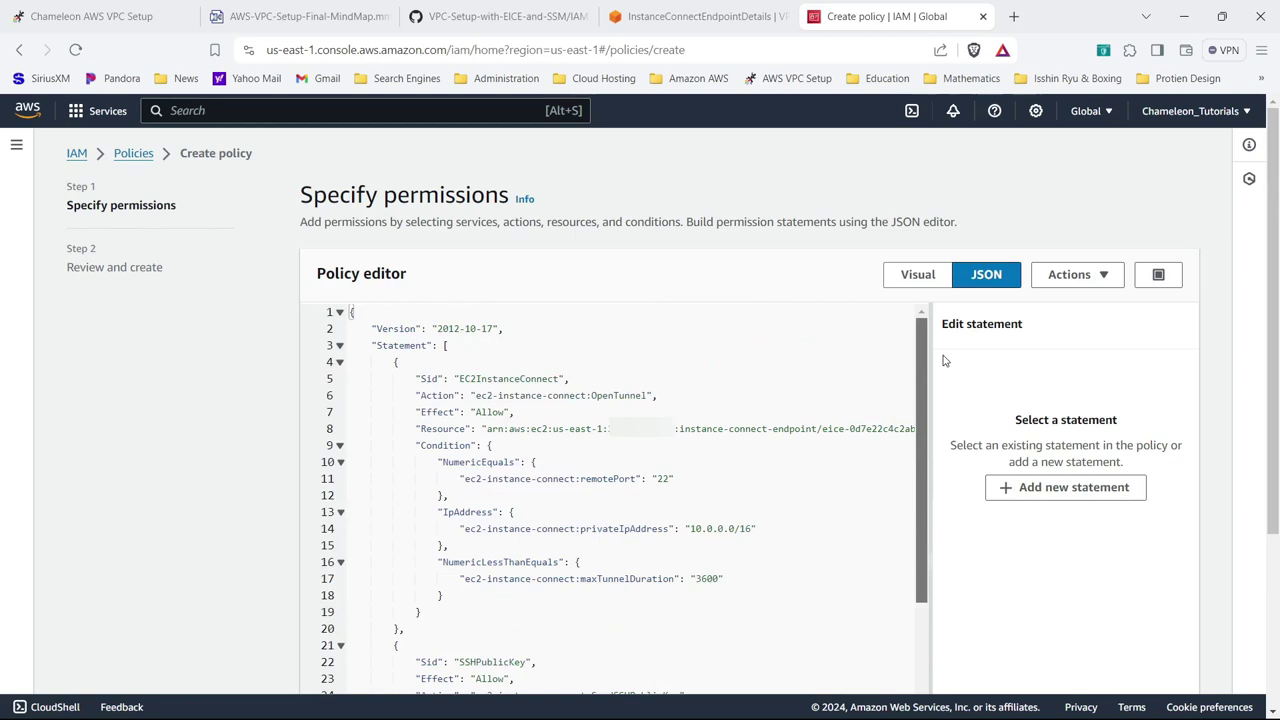
- Add a stray comma after the opening bracket of Statement to test the syntax checking, and remove it again
{"action": "left_click", "coordinate": [476, 348]}
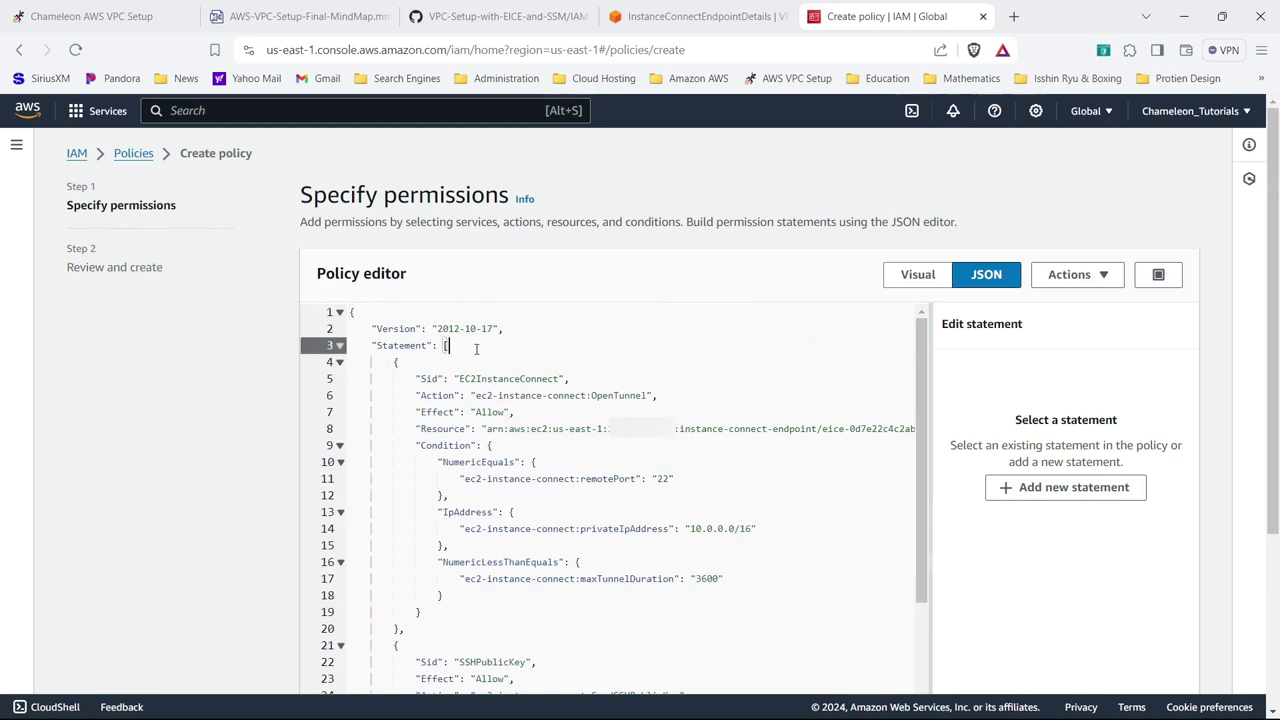
{"action": "type", "text": ","}
{"action": "left_click", "coordinate": [465, 378]}
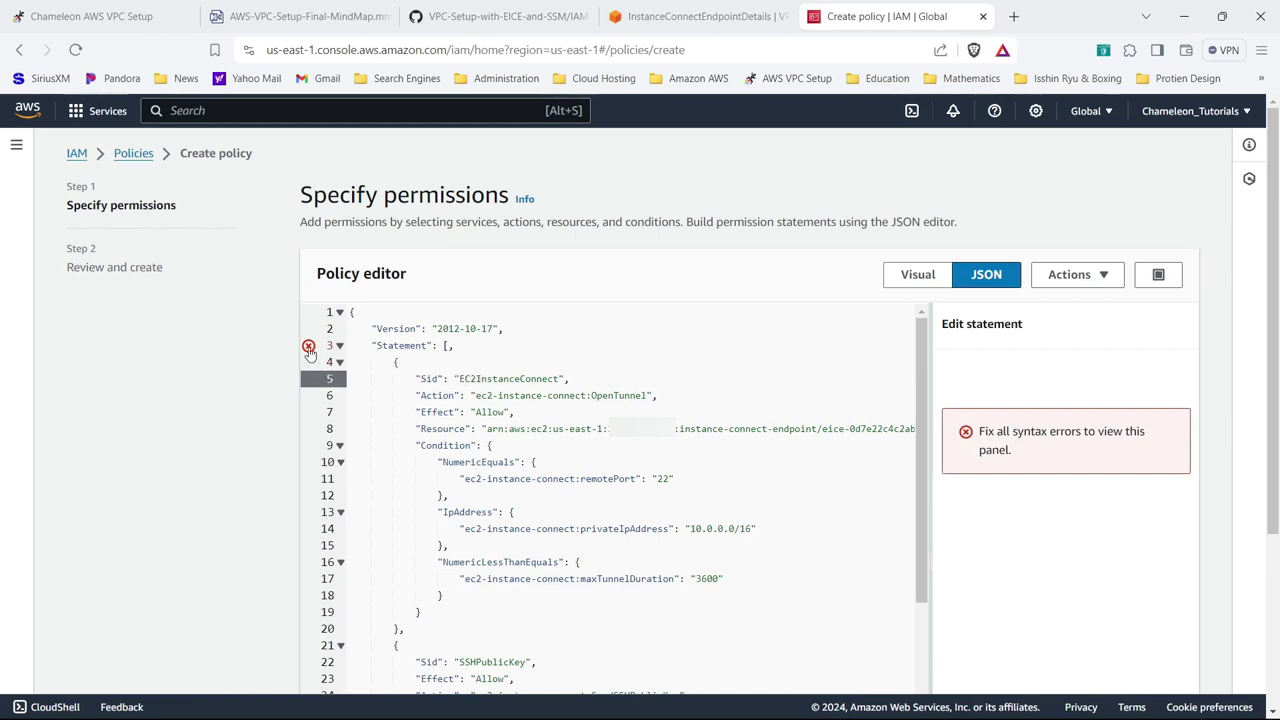
{"action": "left_click", "coordinate": [466, 346]}
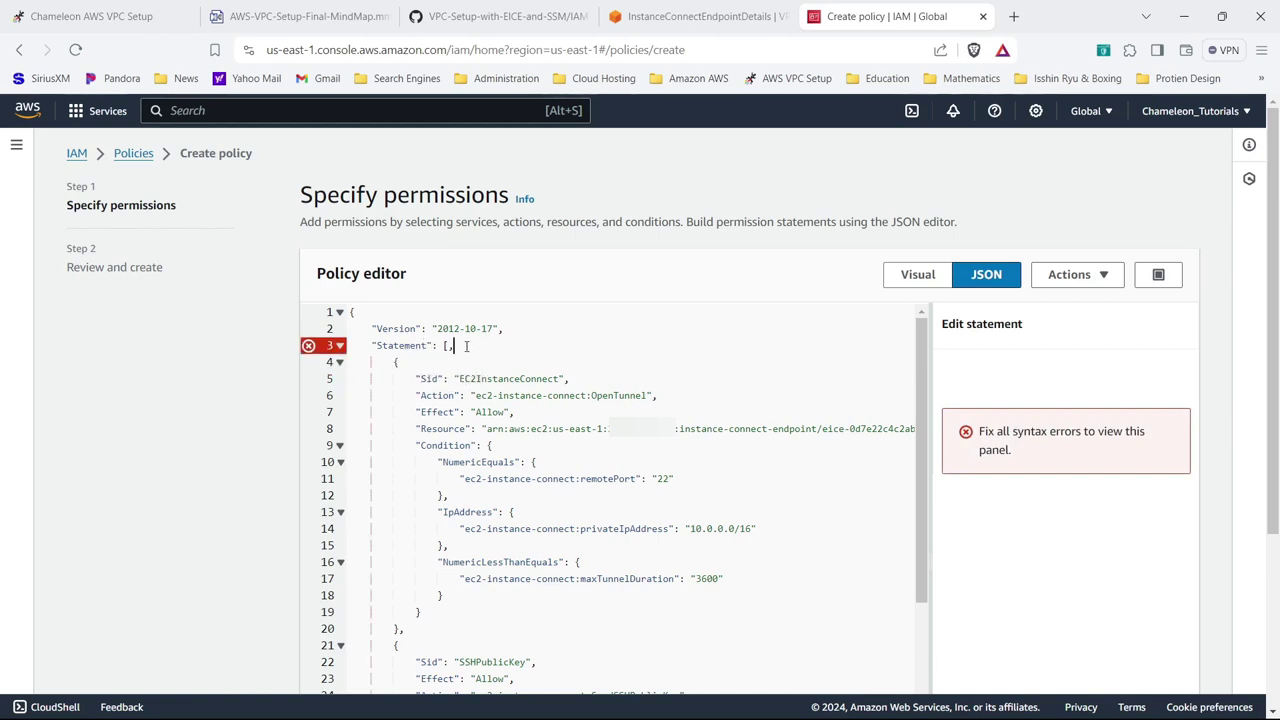
{"action": "key", "text": "BackSpace"}
{"action": "left_click", "coordinate": [509, 428]}
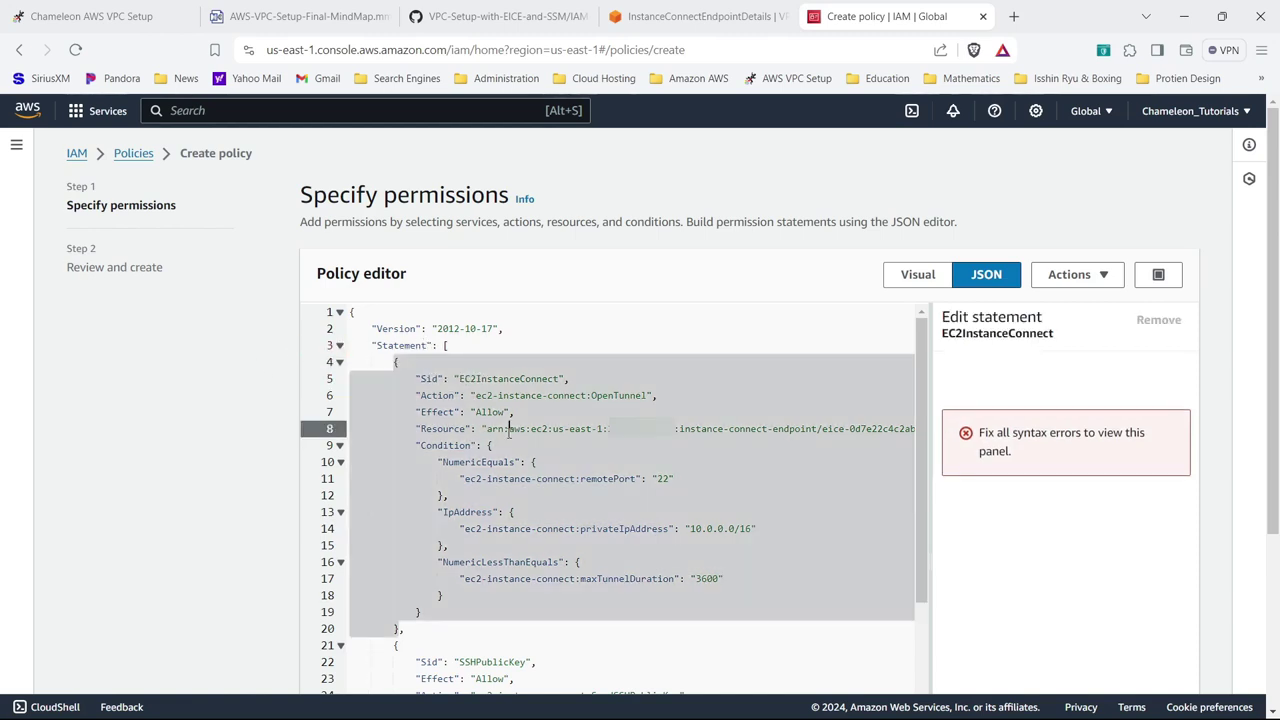
{"action": "left_click", "coordinate": [552, 362]}
{"action": "left_click", "coordinate": [500, 345]}
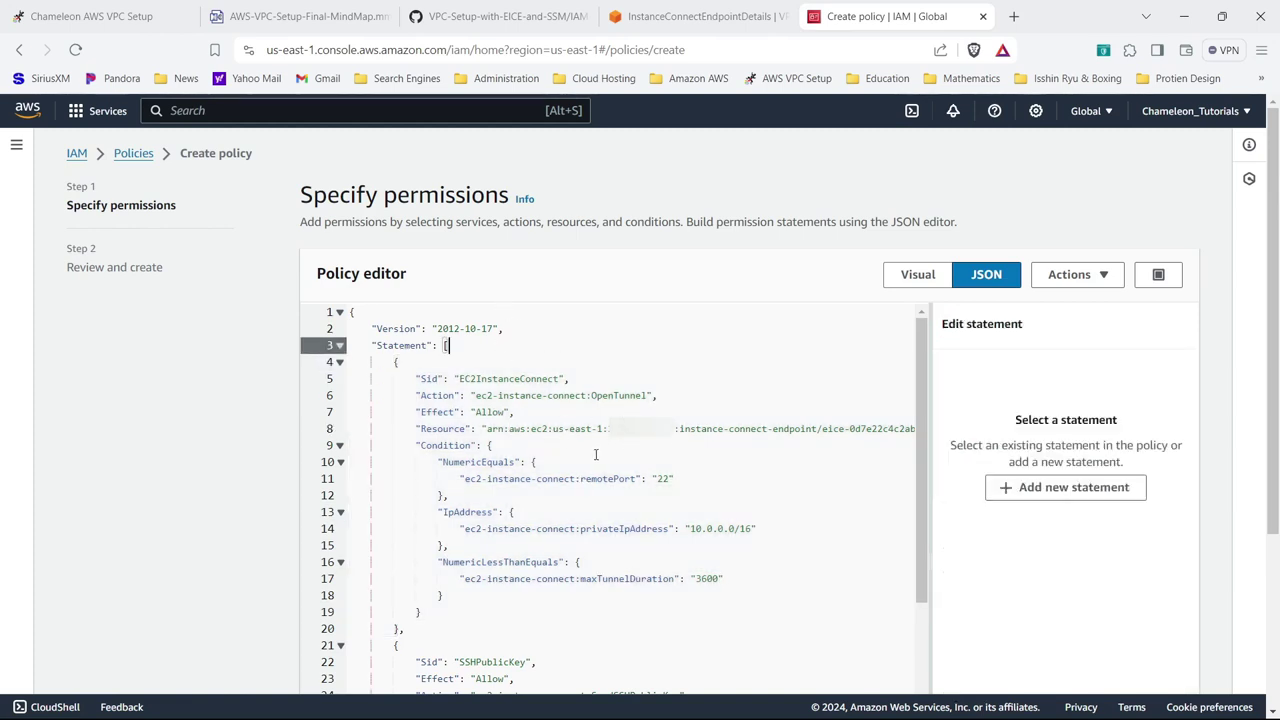
- Proceed to the review stage and name the policy tutorial-vpc-IAMP-ENDPOINT-EICE
{"action": "scroll", "coordinate": [1000, 520], "scroll_direction": "down", "scroll_amount": 3}
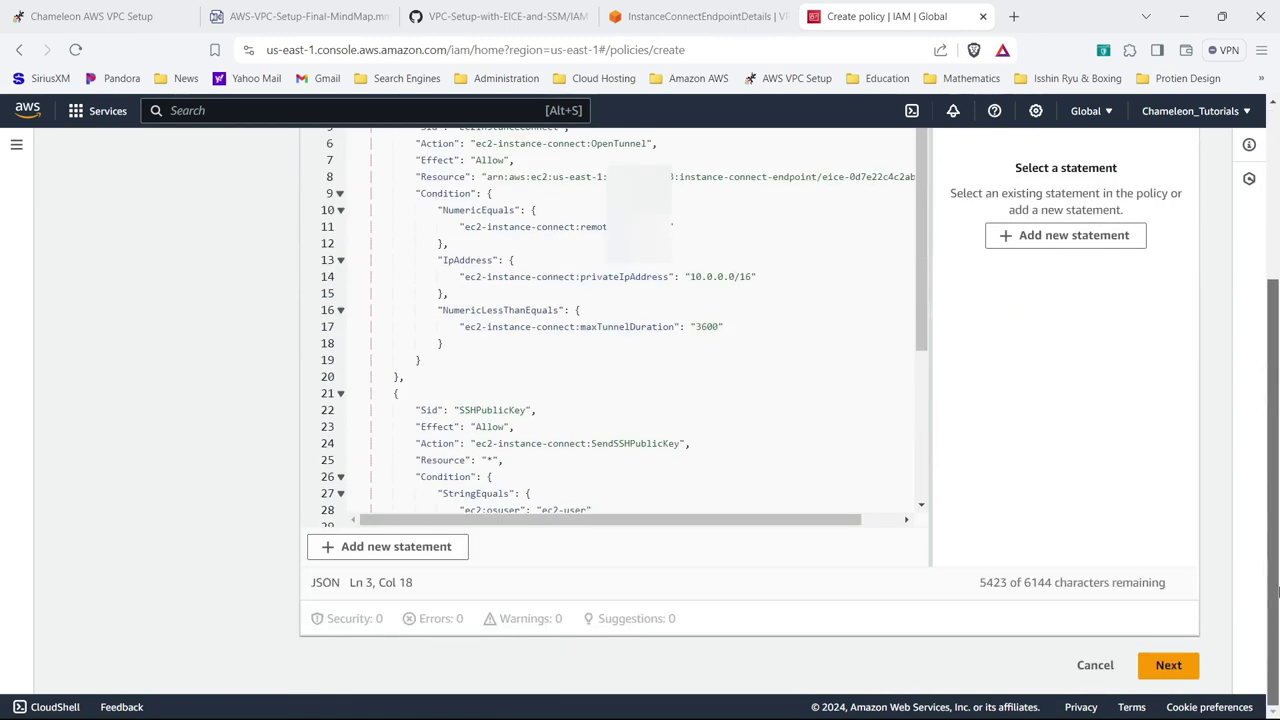
{"action": "left_click", "coordinate": [1166, 665]}
{"action": "scroll", "coordinate": [831, 449], "scroll_direction": "down", "scroll_amount": 2}
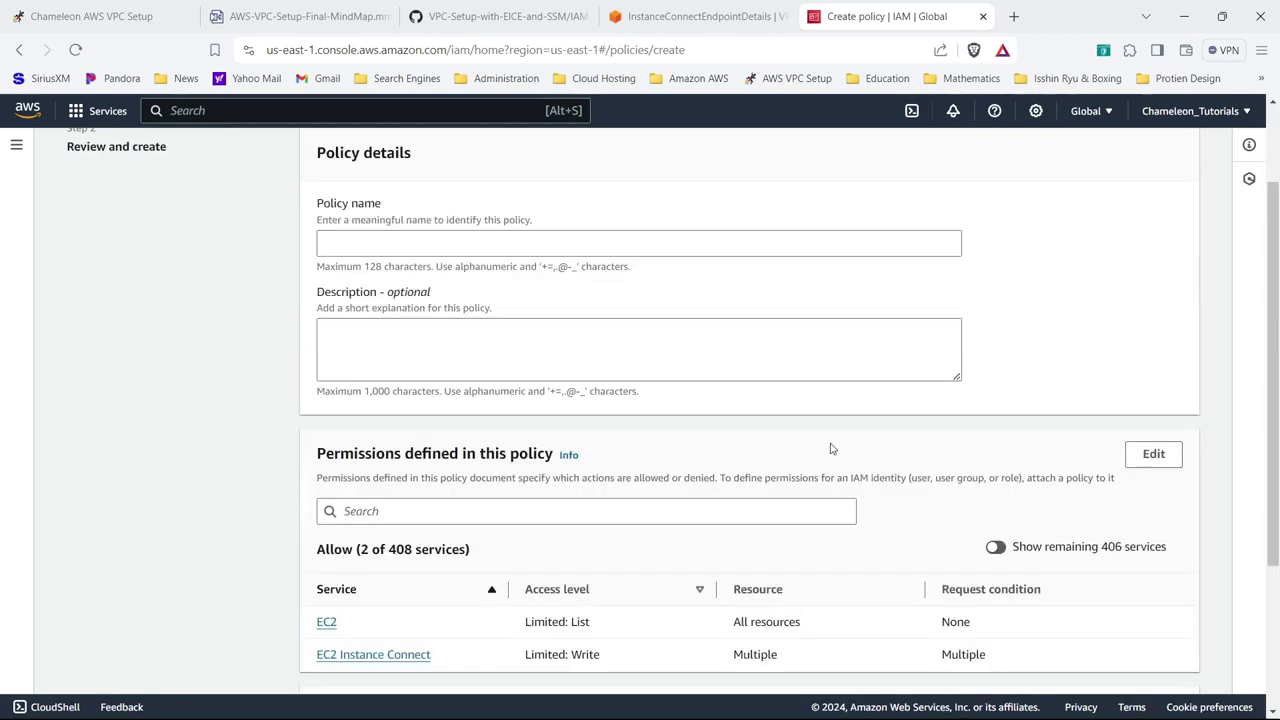
{"action": "left_click", "coordinate": [517, 236]}
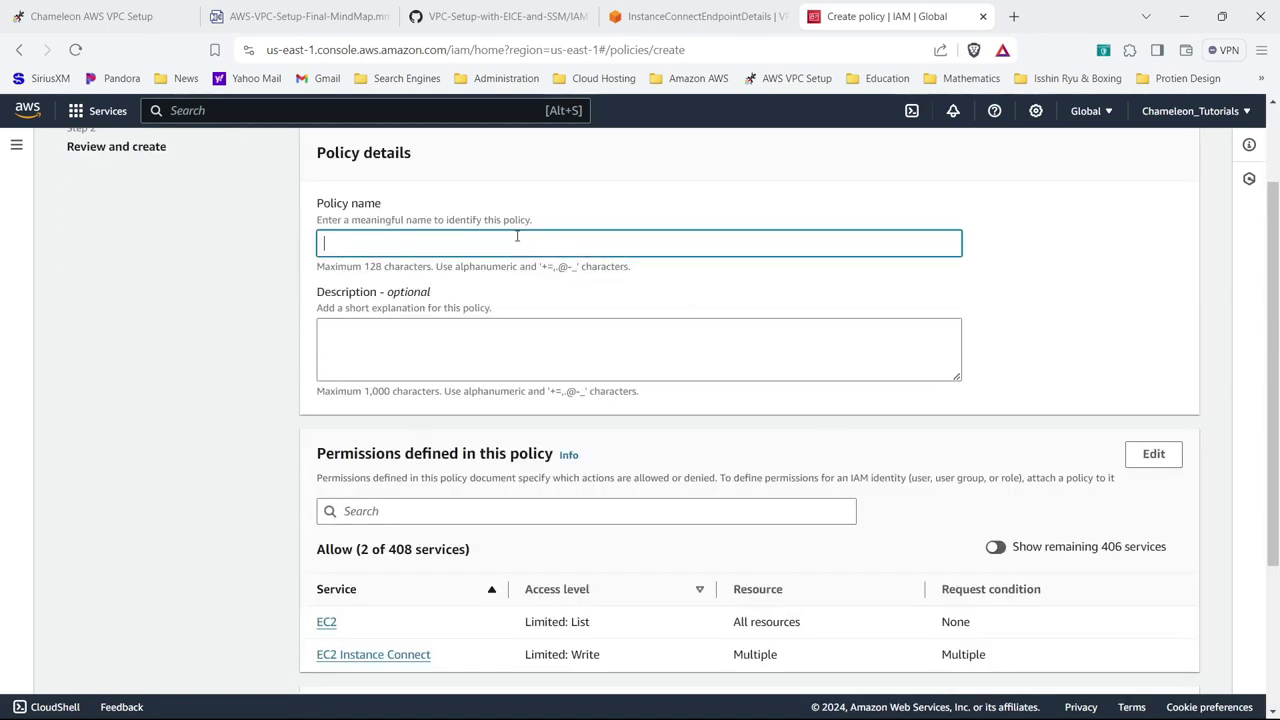
{"action": "type", "text": "tutorial-vpc-ENDPOINT-"}
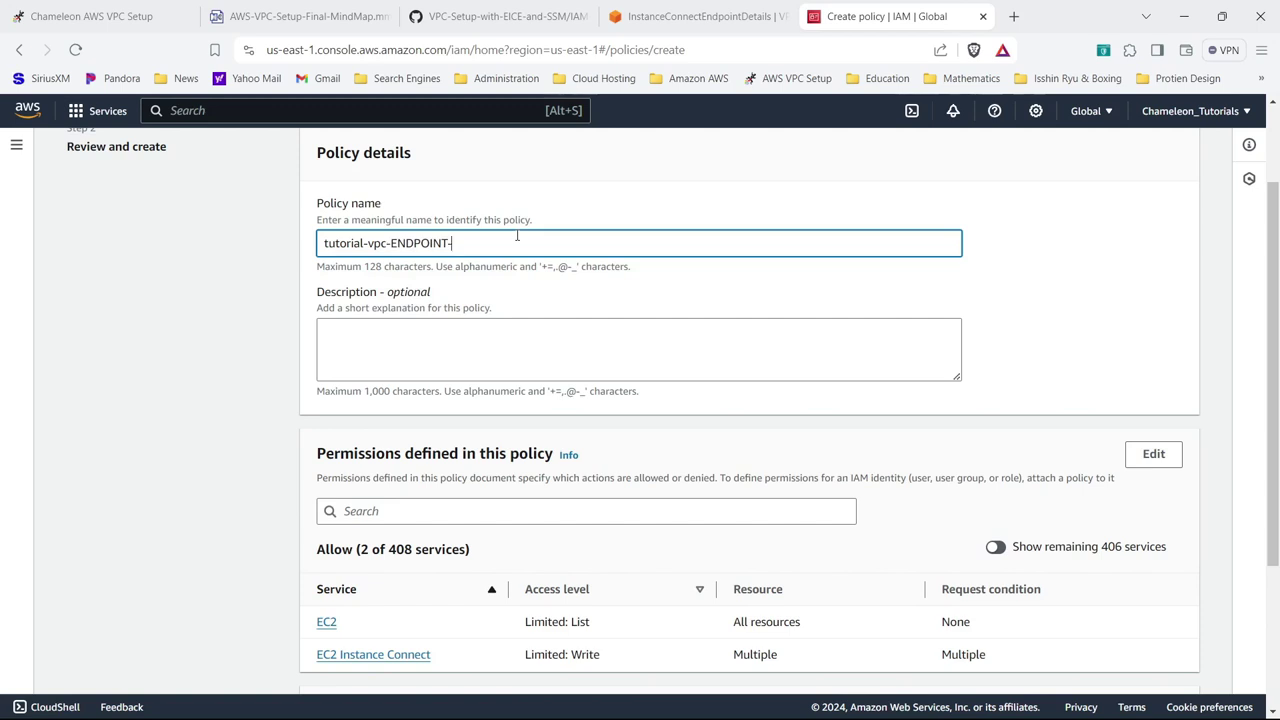
{"action": "type", "text": "E"}
{"action": "key", "text": "ctrl+Left"}
{"action": "key", "text": "ctrl+Left"}
{"action": "type", "text": "IAMP-"}
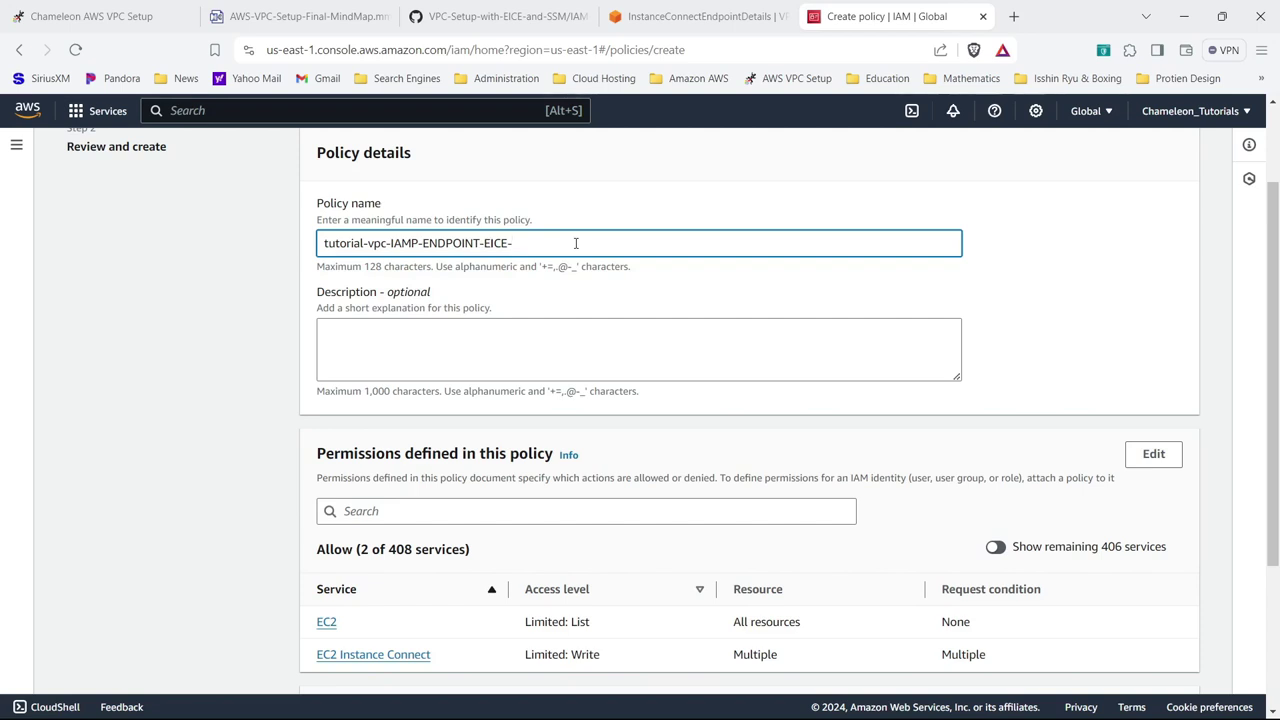
- Try appending the subnet CIDR block 10.0.2.0/24 to the policy name, and remove that suffix
{"action": "type", "text": "10.0.2.0/24"}
{"action": "left_click_drag", "start_coordinate": [586, 243], "coordinate": [512, 243]}
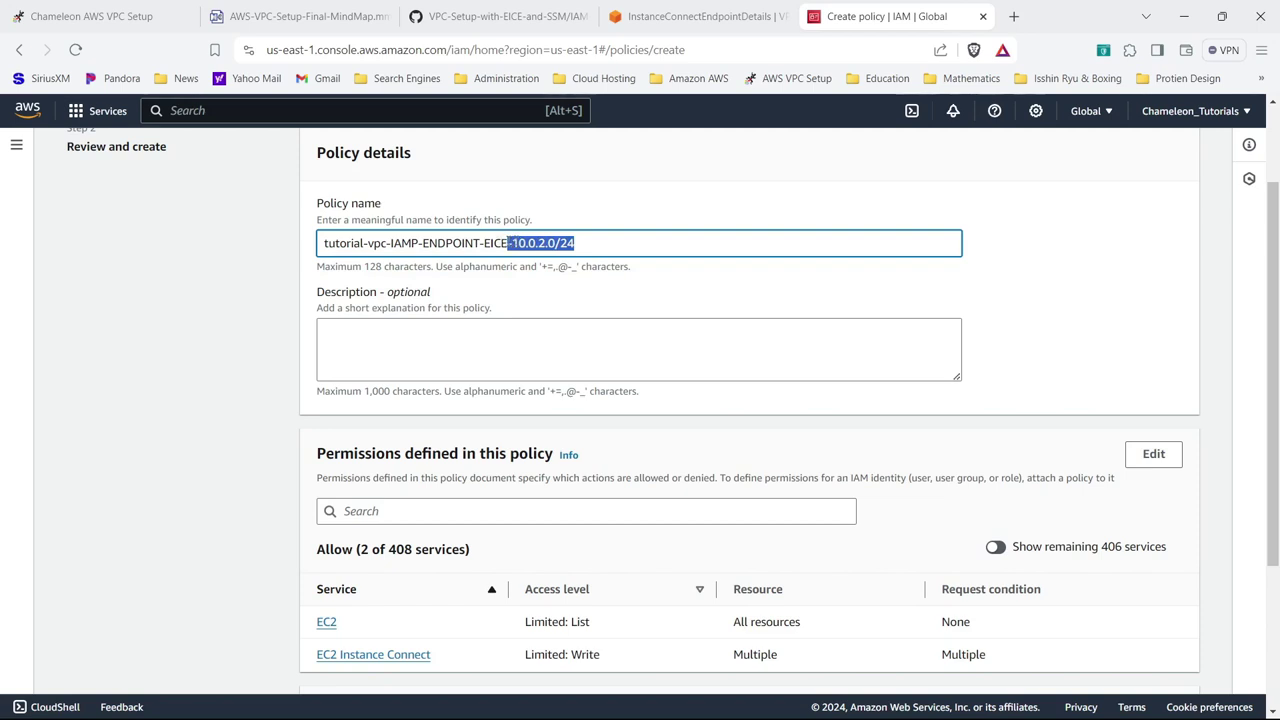
{"action": "key", "text": "BackSpace"}
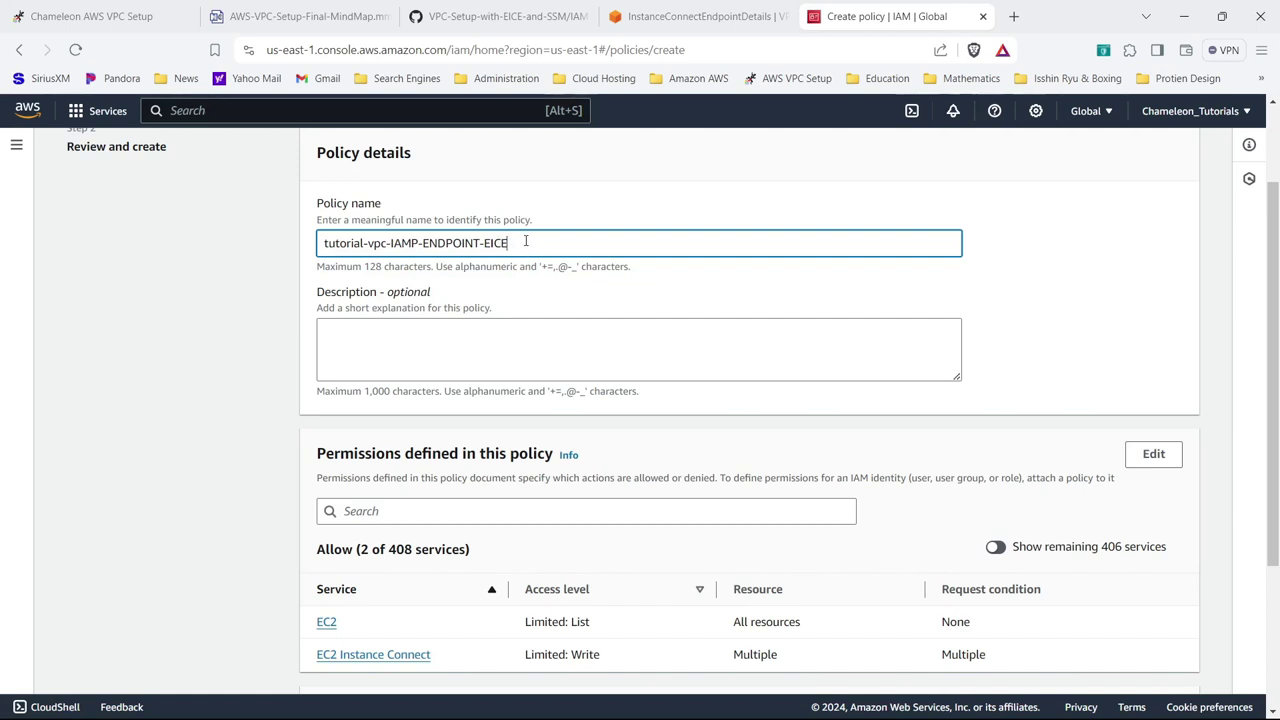
- Reuse the policy name tutorial-vpc-IAMP-ENDPOINT-EICE as the description and create the policy
{"action": "left_click_drag", "start_coordinate": [527, 243], "coordinate": [270, 221]}
{"action": "key", "text": "ctrl+c"}
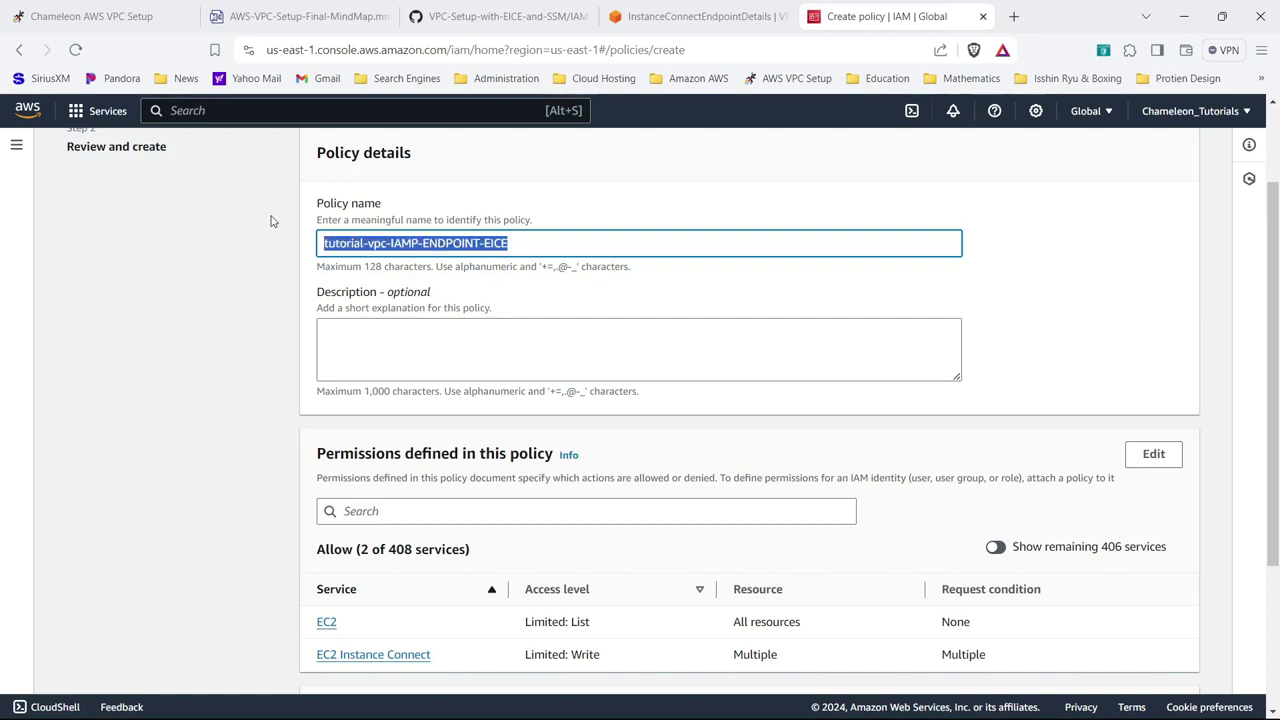
{"action": "left_click", "coordinate": [360, 350]}
{"action": "key", "text": "ctrl+v"}
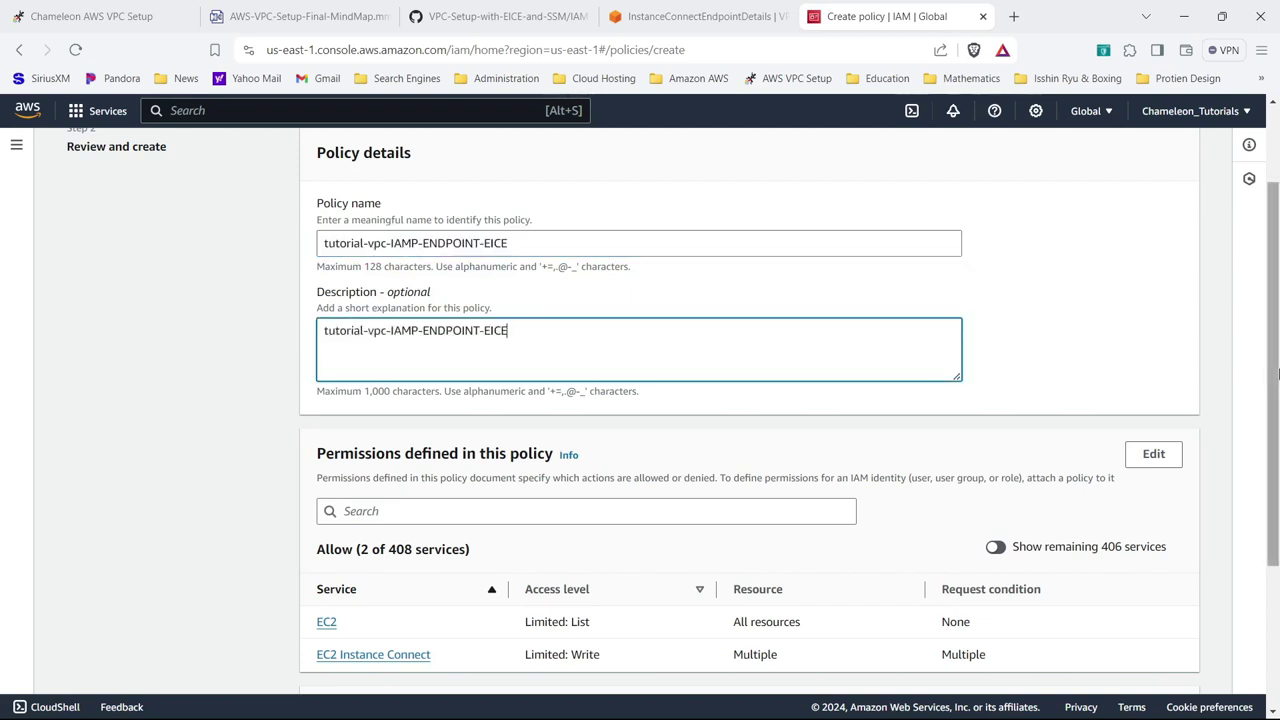
{"action": "left_click_drag", "start_coordinate": [1277, 372], "coordinate": [1276, 585]}
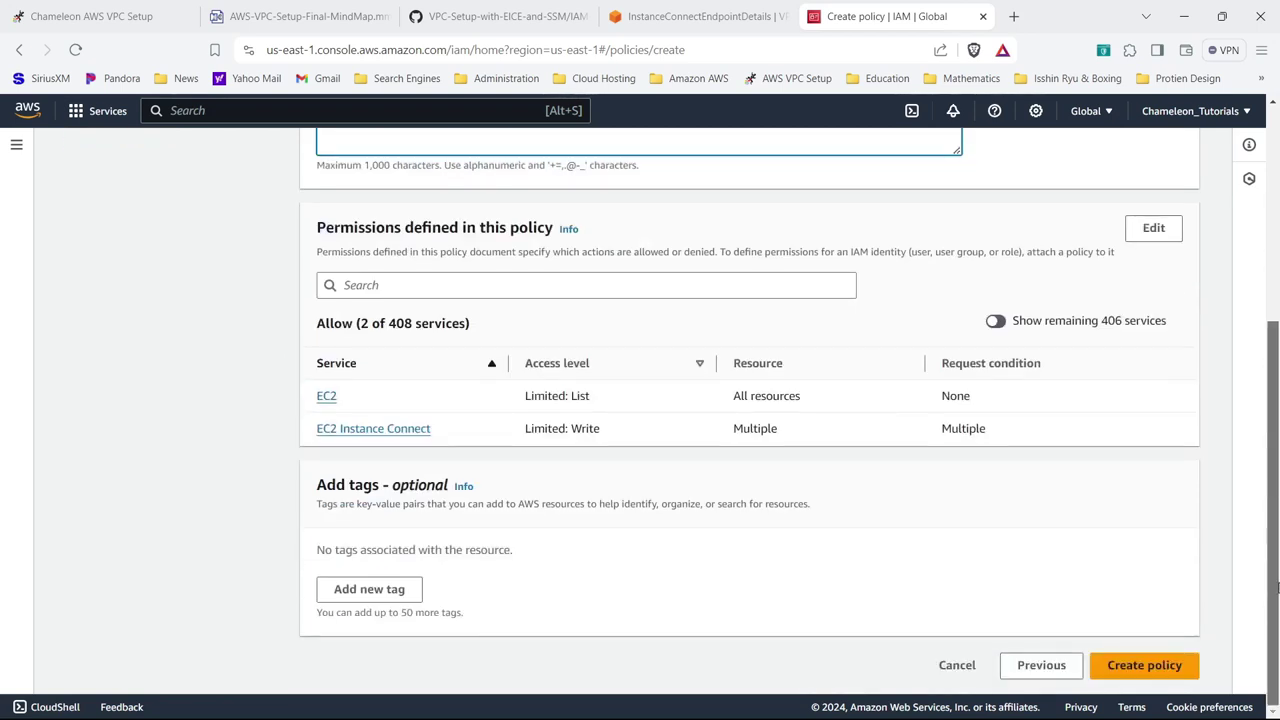
{"action": "left_click", "coordinate": [1133, 667]}
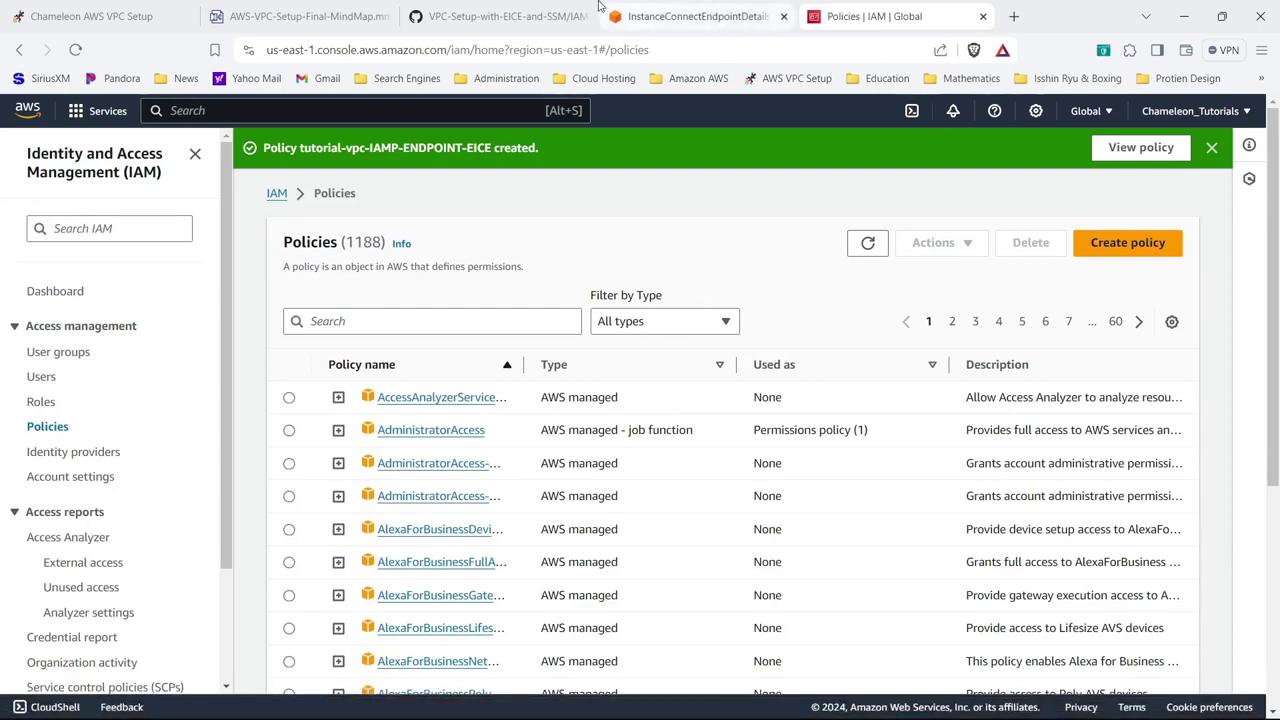
- Review the mind map's demonstration branch on connecting using EC2 Instance Connect Endpoint, covering the root user and programmer user parts
{"action": "left_click", "coordinate": [505, 14]}
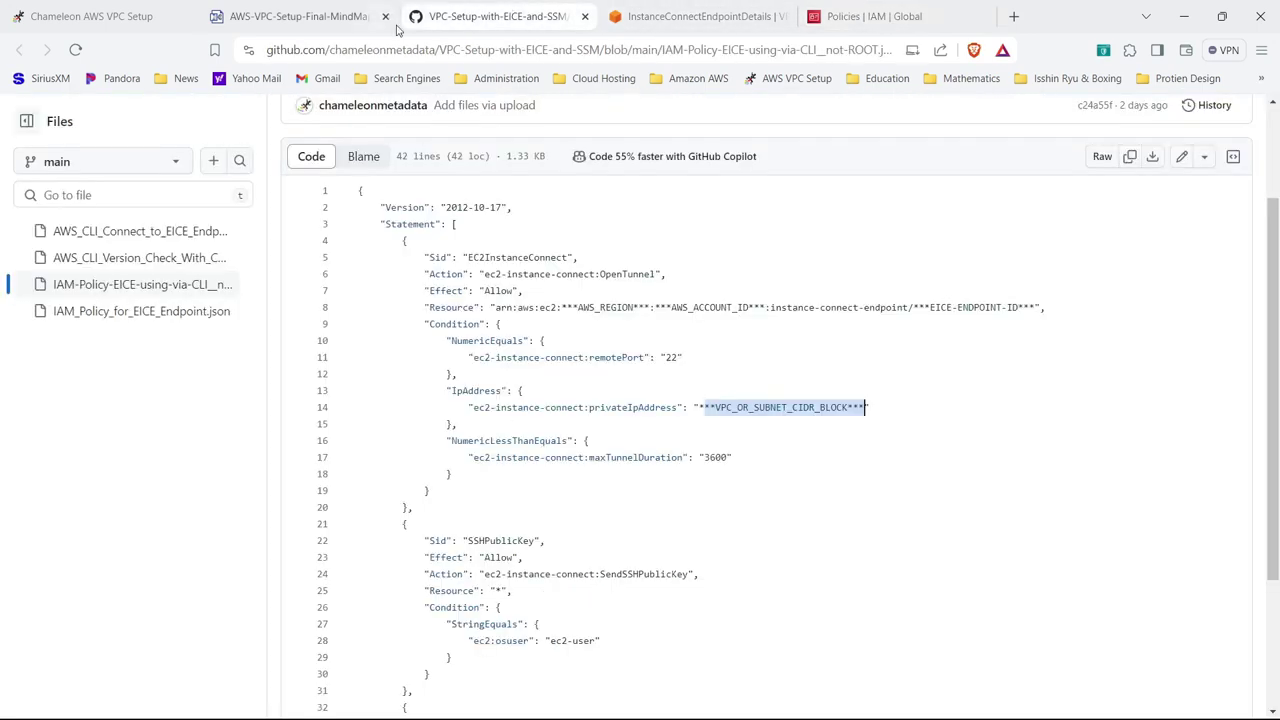
{"action": "left_click", "coordinate": [333, 15]}
{"action": "left_click_drag", "start_coordinate": [678, 375], "coordinate": [283, 670]}
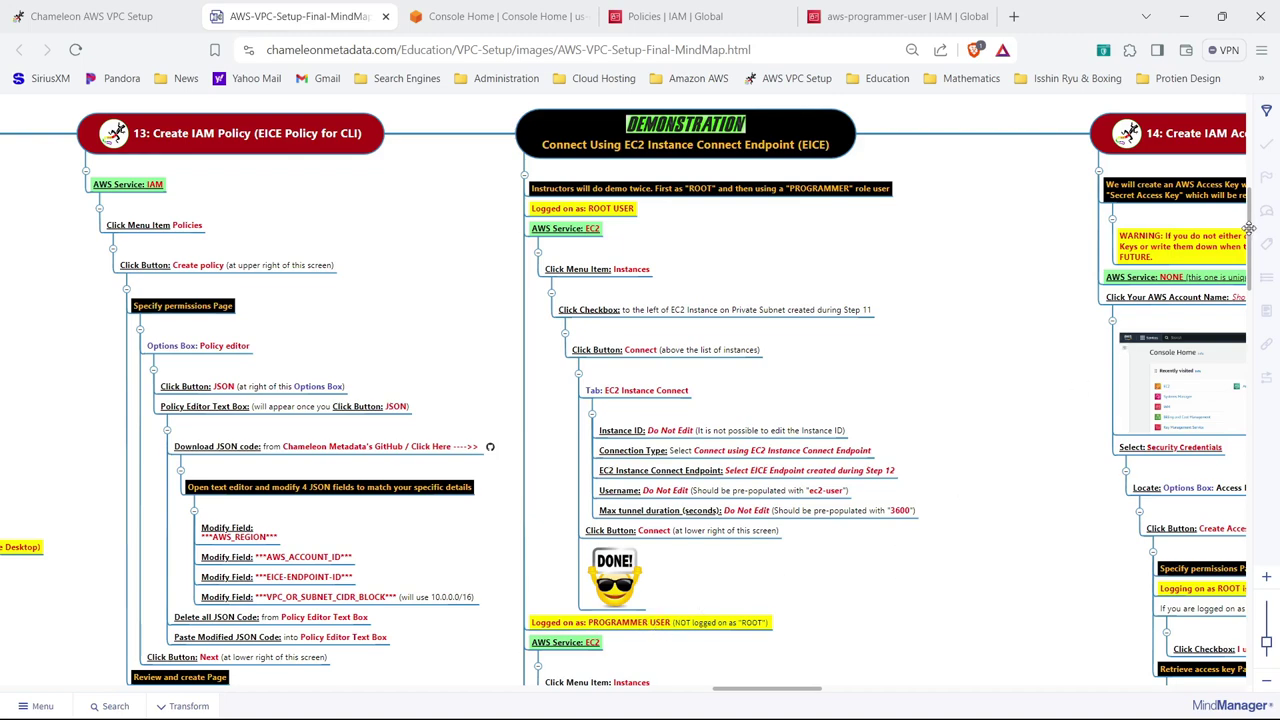
{"action": "mouse_move", "coordinate": [1248, 228]}
{"action": "left_mouse_down"}
{"action": "mouse_move", "coordinate": [1256, 297]}
{"action": "mouse_move", "coordinate": [1265, 217]}
{"action": "mouse_move", "coordinate": [1268, 229]}
{"action": "left_mouse_up"}
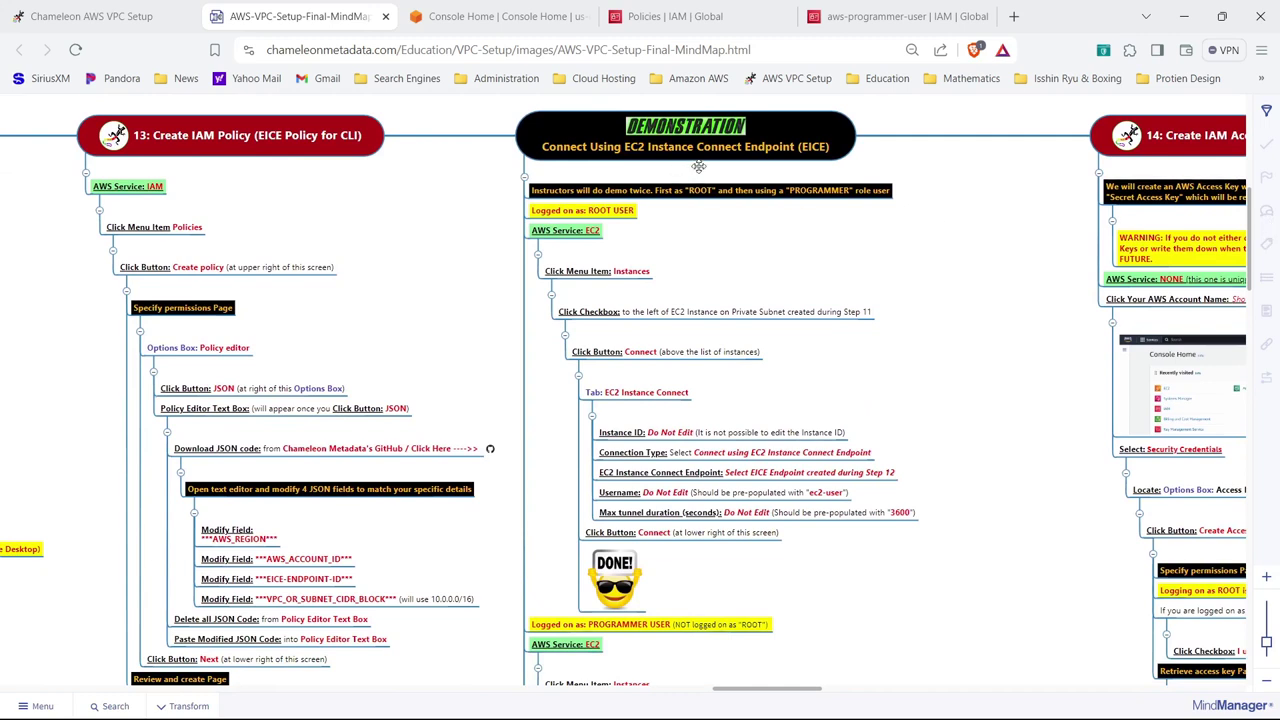
{"action": "left_click", "coordinate": [596, 213]}
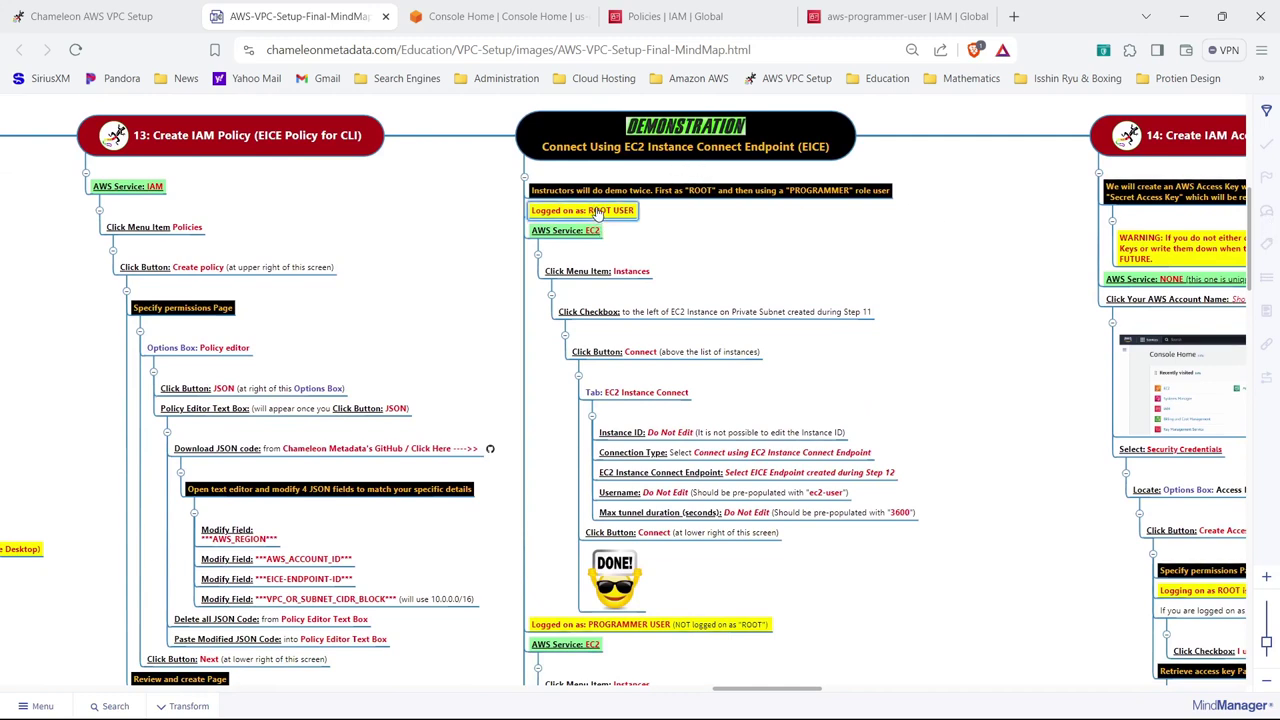
{"action": "left_click", "coordinate": [770, 241]}
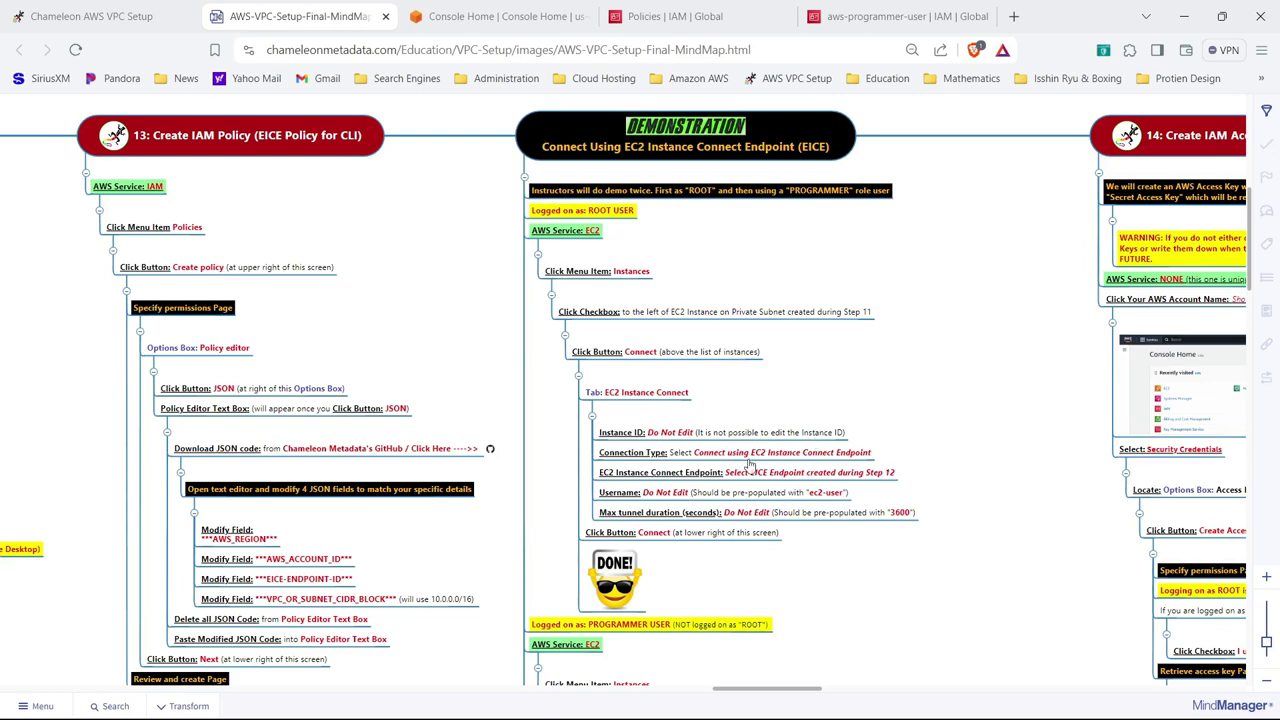
{"action": "left_click_drag", "start_coordinate": [409, 304], "coordinate": [417, 278]}
{"action": "left_click_drag", "start_coordinate": [810, 300], "coordinate": [352, 226]}
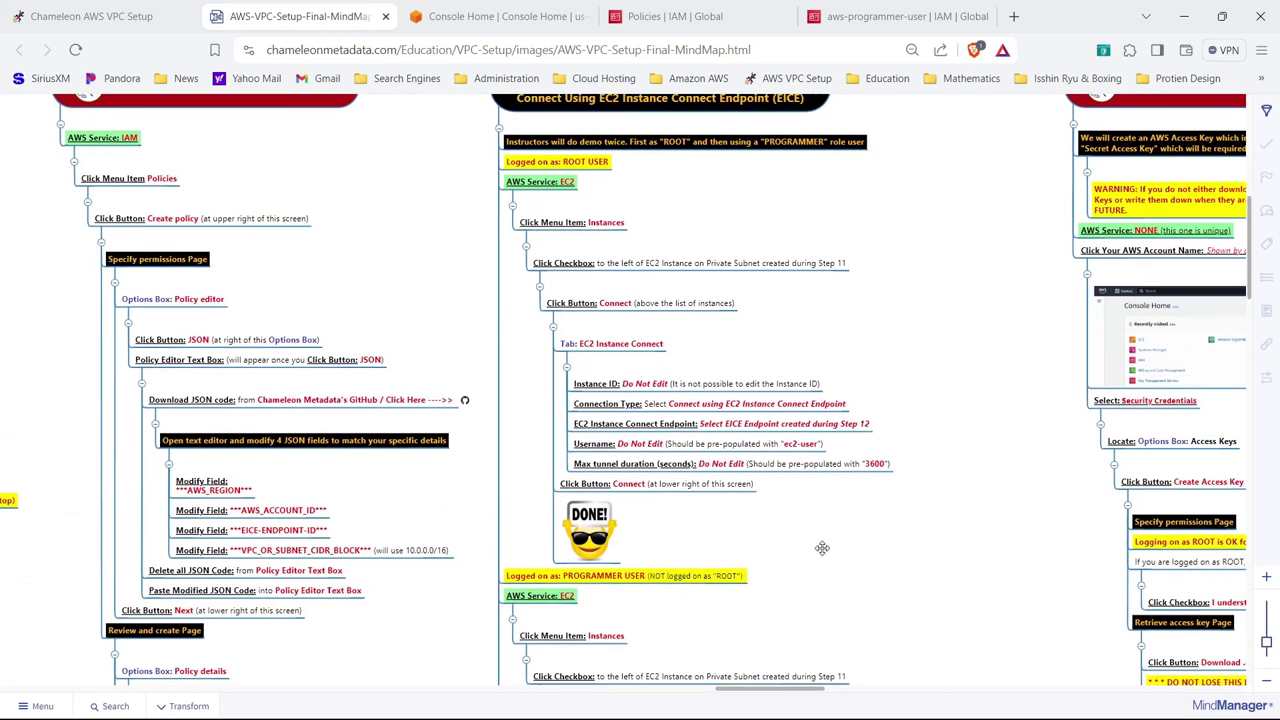
{"action": "left_click_drag", "start_coordinate": [822, 548], "coordinate": [700, 111]}
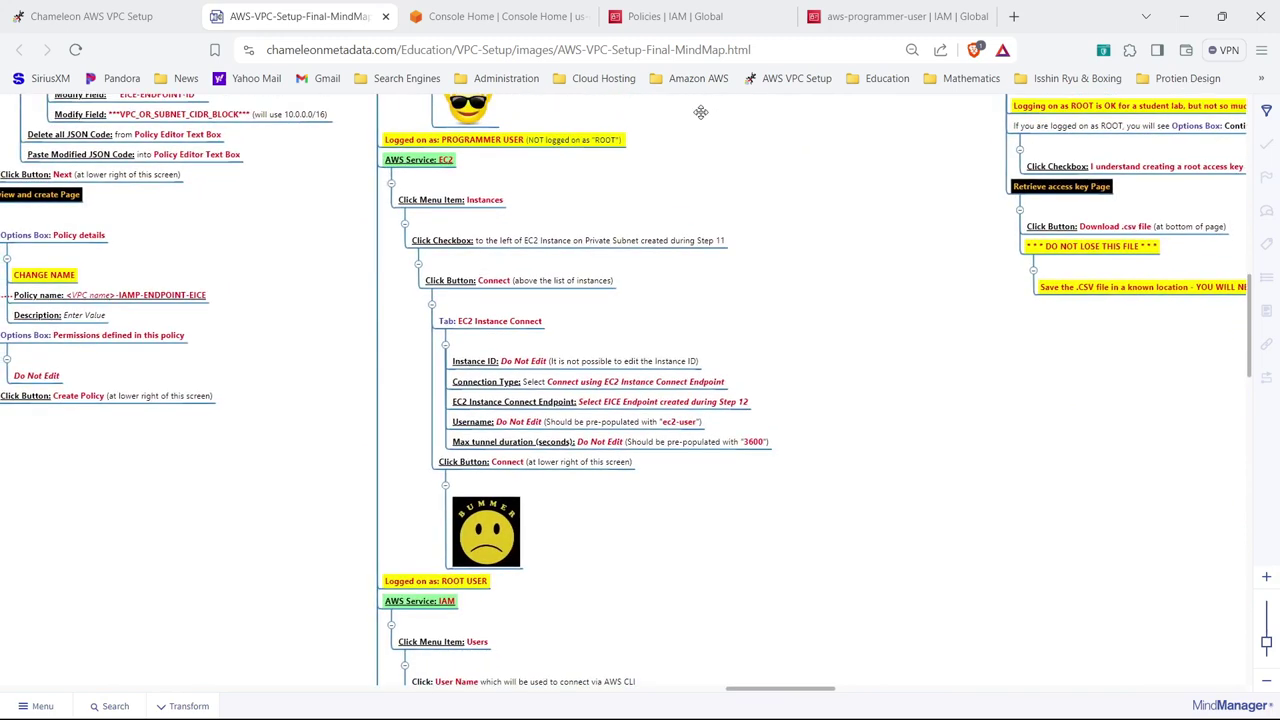
{"action": "left_click_drag", "start_coordinate": [700, 111], "coordinate": [913, 586]}
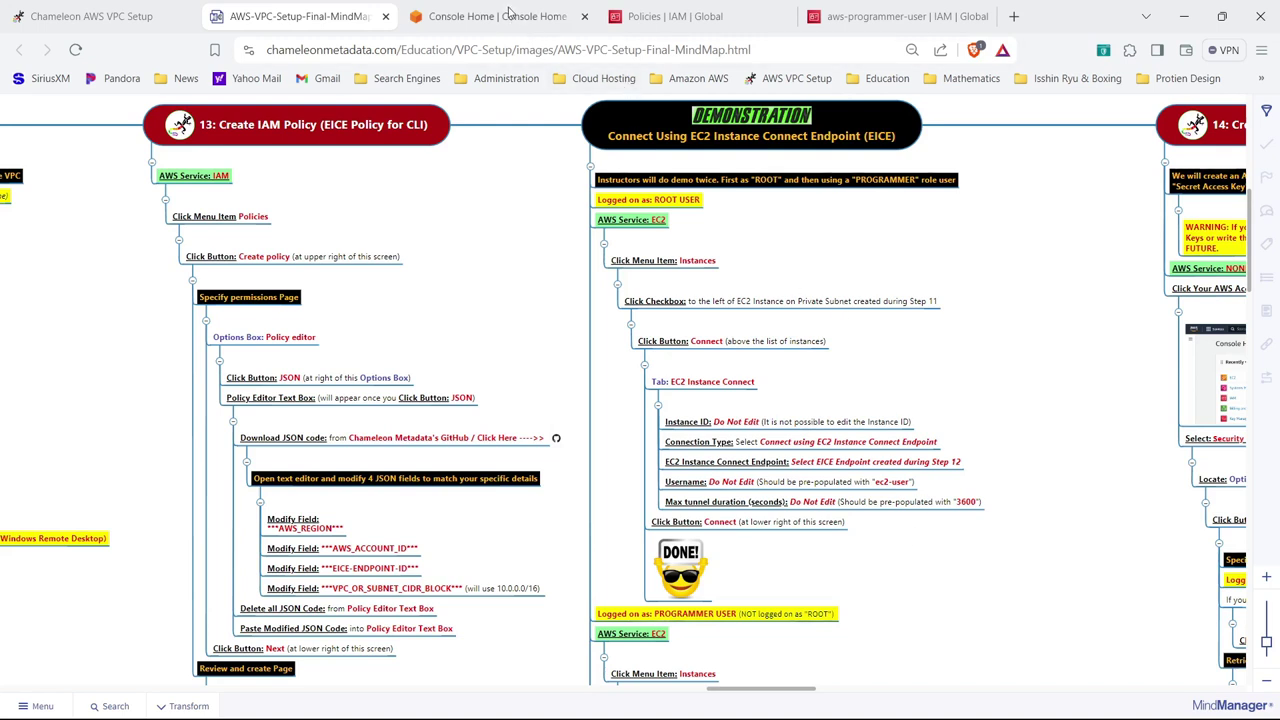
- Go to the AWS console home and open the EC2 service's list of running instances
{"action": "left_click", "coordinate": [505, 14]}
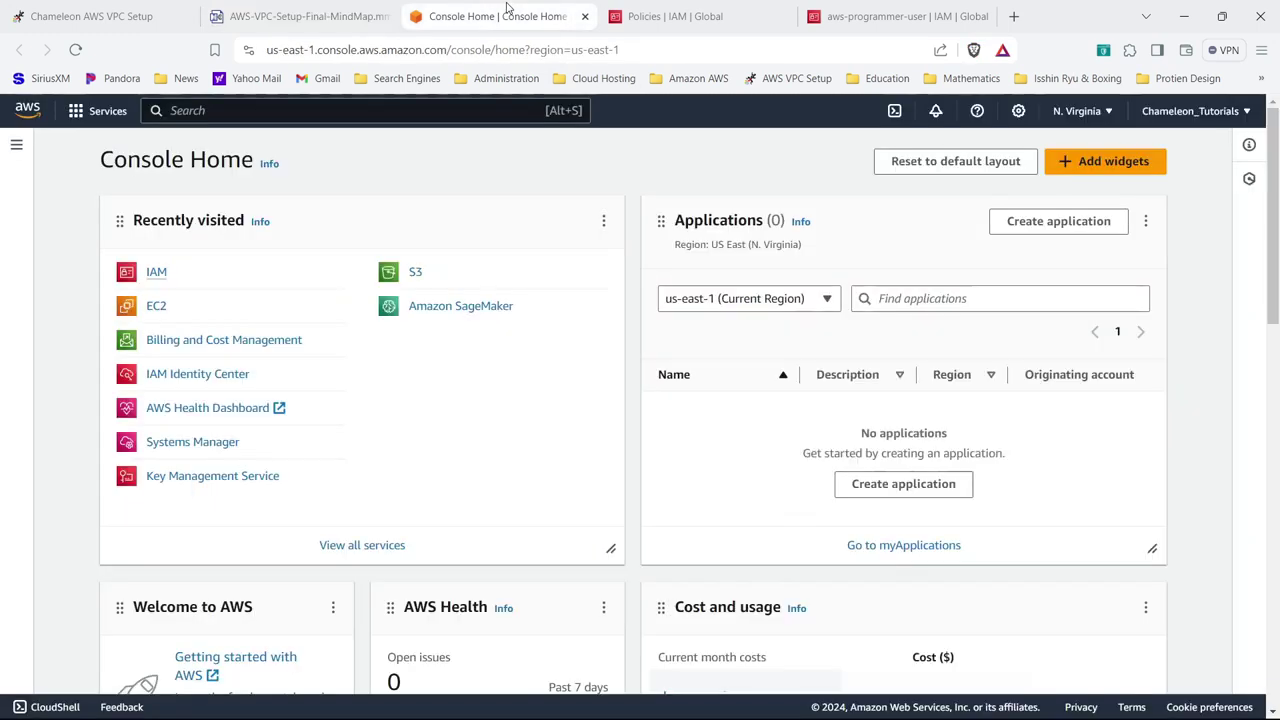
{"action": "left_click", "coordinate": [157, 306]}
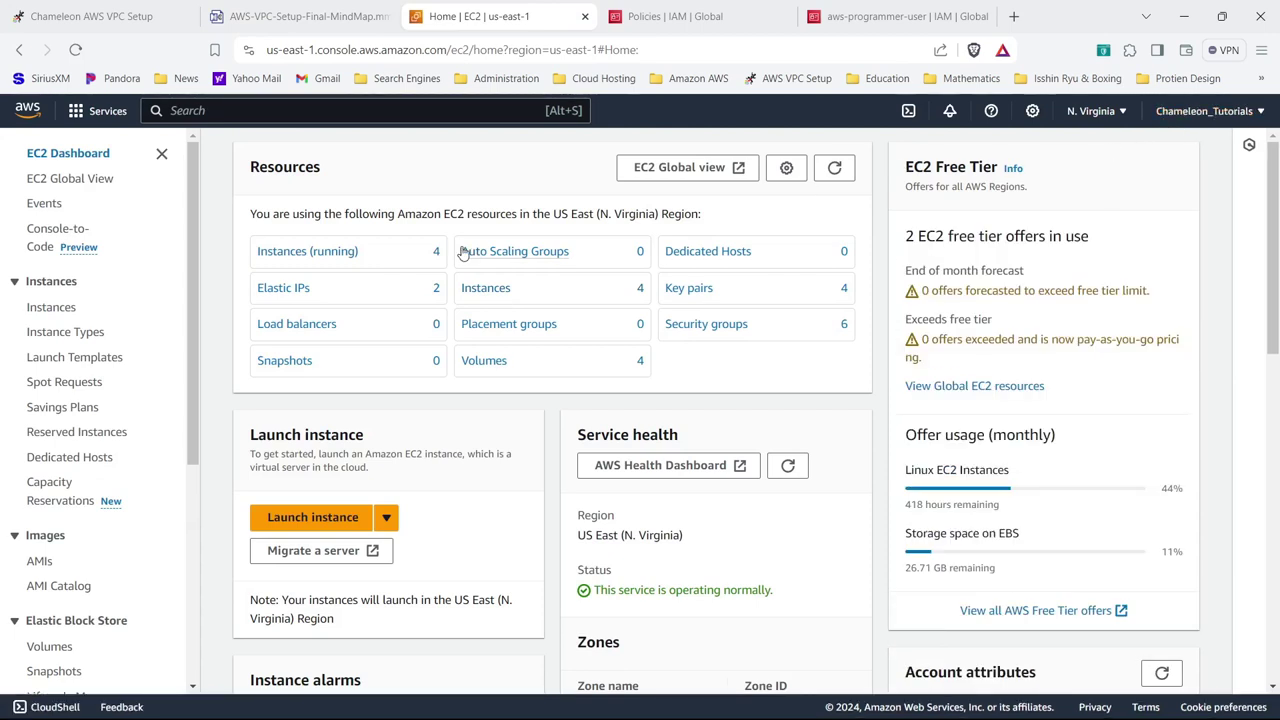
{"action": "left_click", "coordinate": [434, 255]}
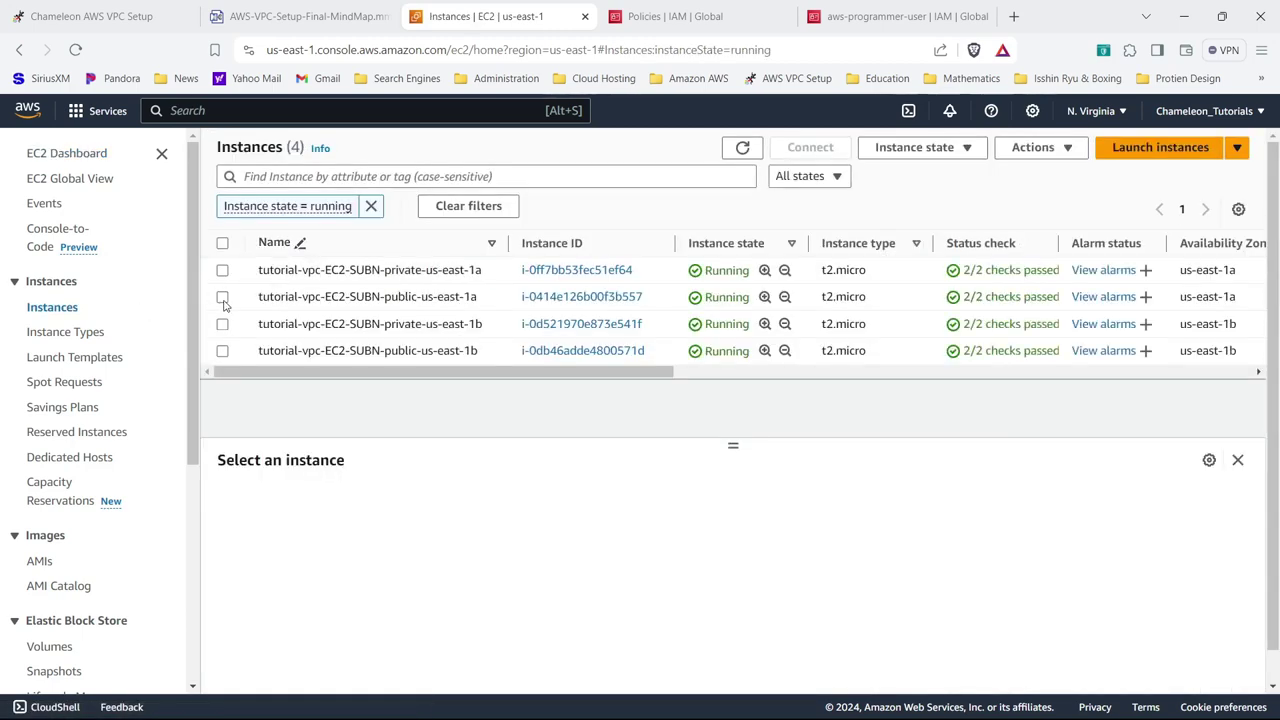
{"action": "left_click", "coordinate": [366, 292]}
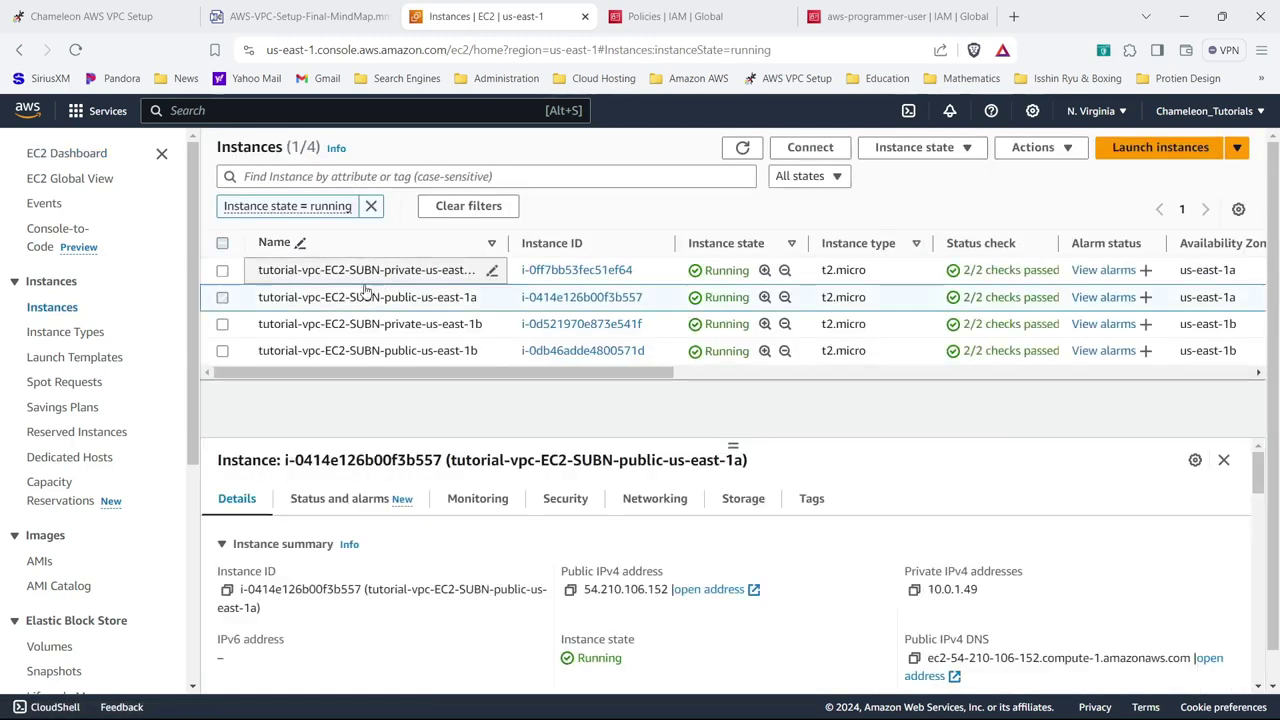
{"action": "left_click", "coordinate": [810, 148]}
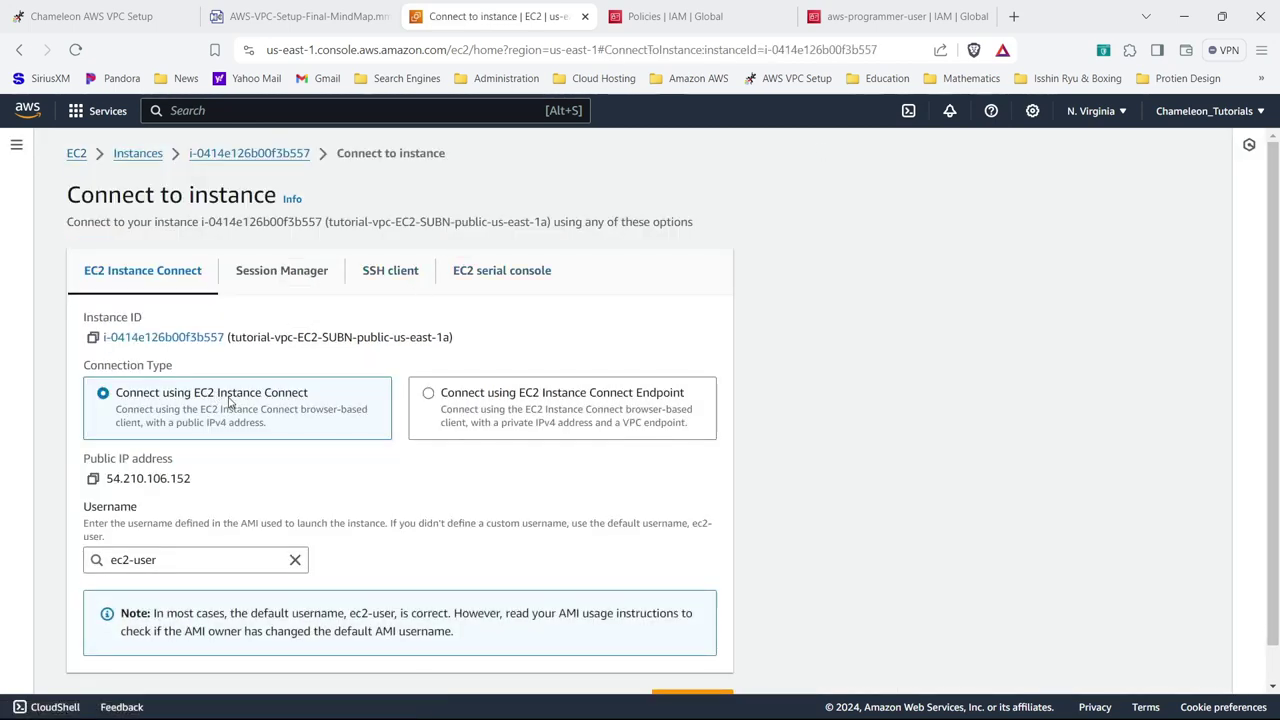
{"action": "left_click", "coordinate": [138, 155]}
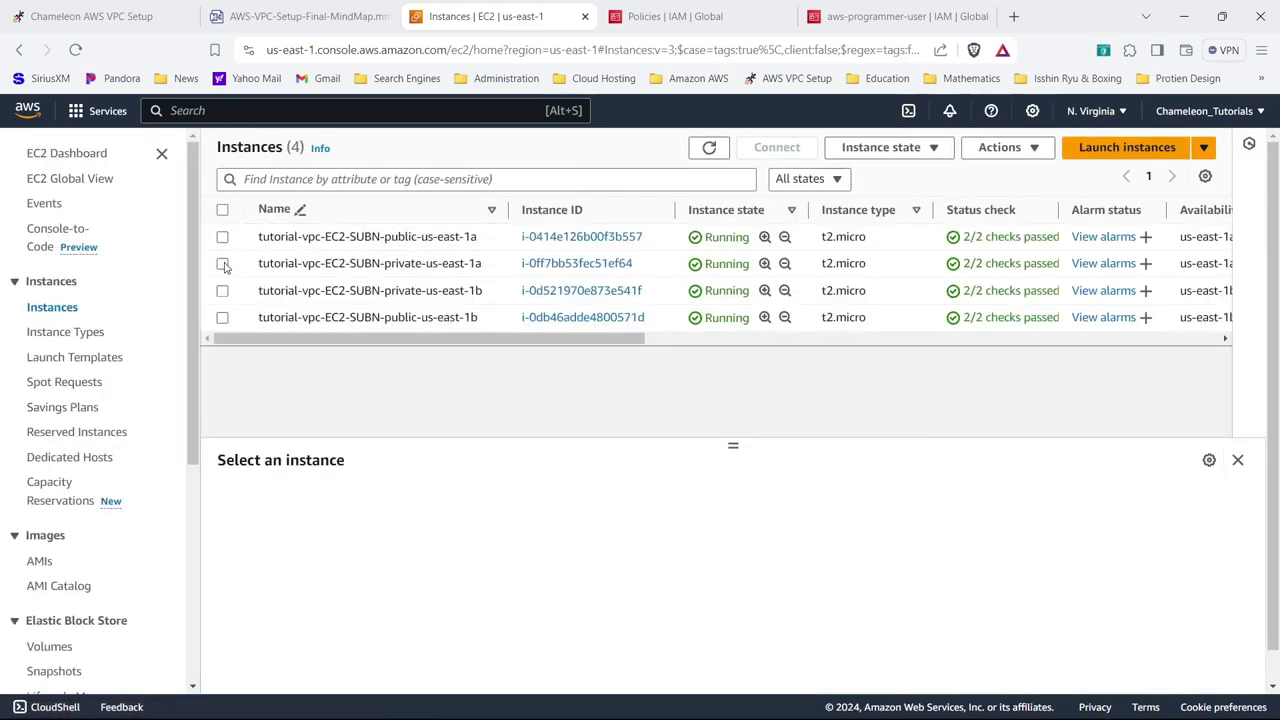
- Start a connection to instance tutorial-vpc-EC2-SUBN-private-us-east-1a and choose Connect using EC2 Instance Connect Endpoint with the tutorial-vpc-ENDPOINT-EICE endpoint
{"action": "left_click", "coordinate": [222, 264]}
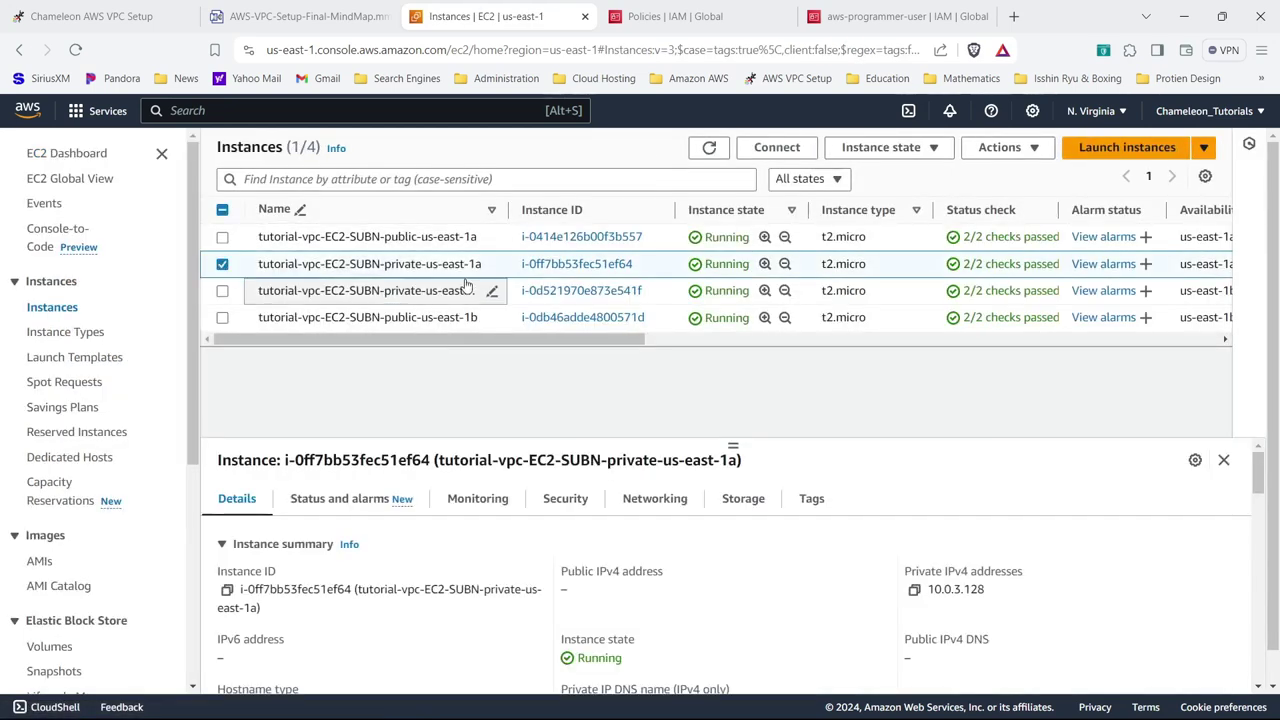
{"action": "left_click", "coordinate": [799, 147]}
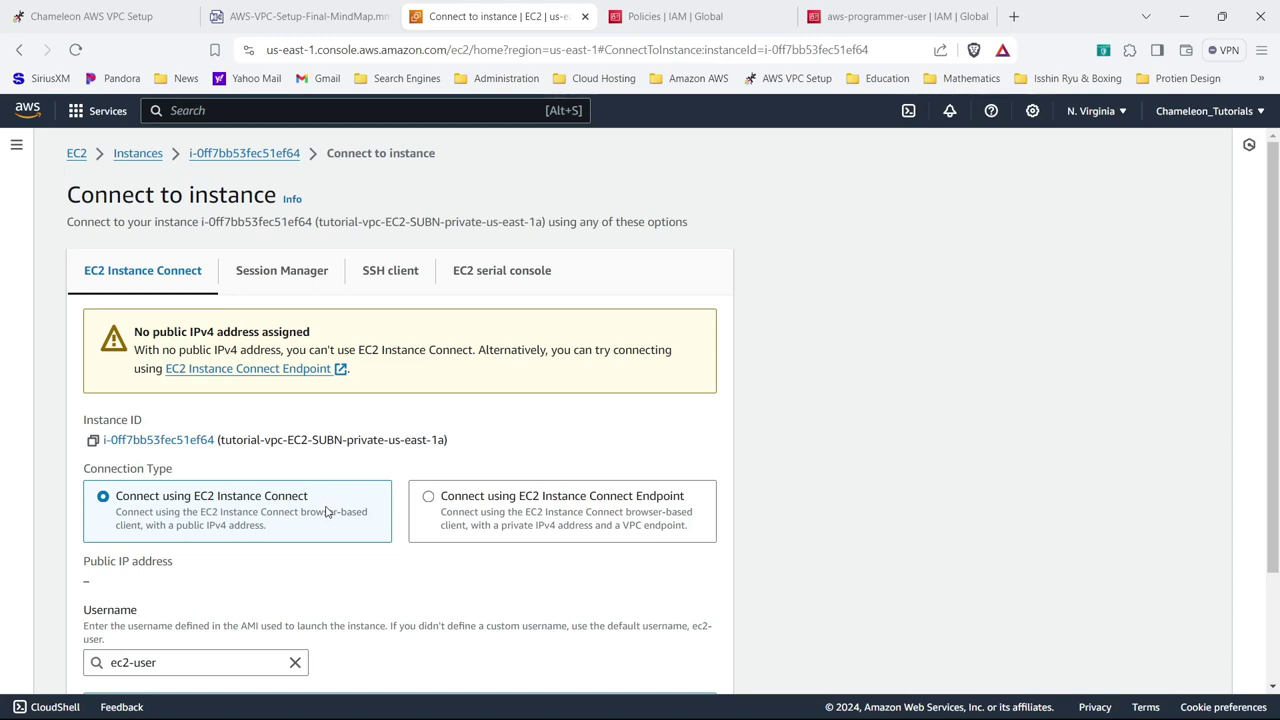
{"action": "left_click", "coordinate": [556, 527]}
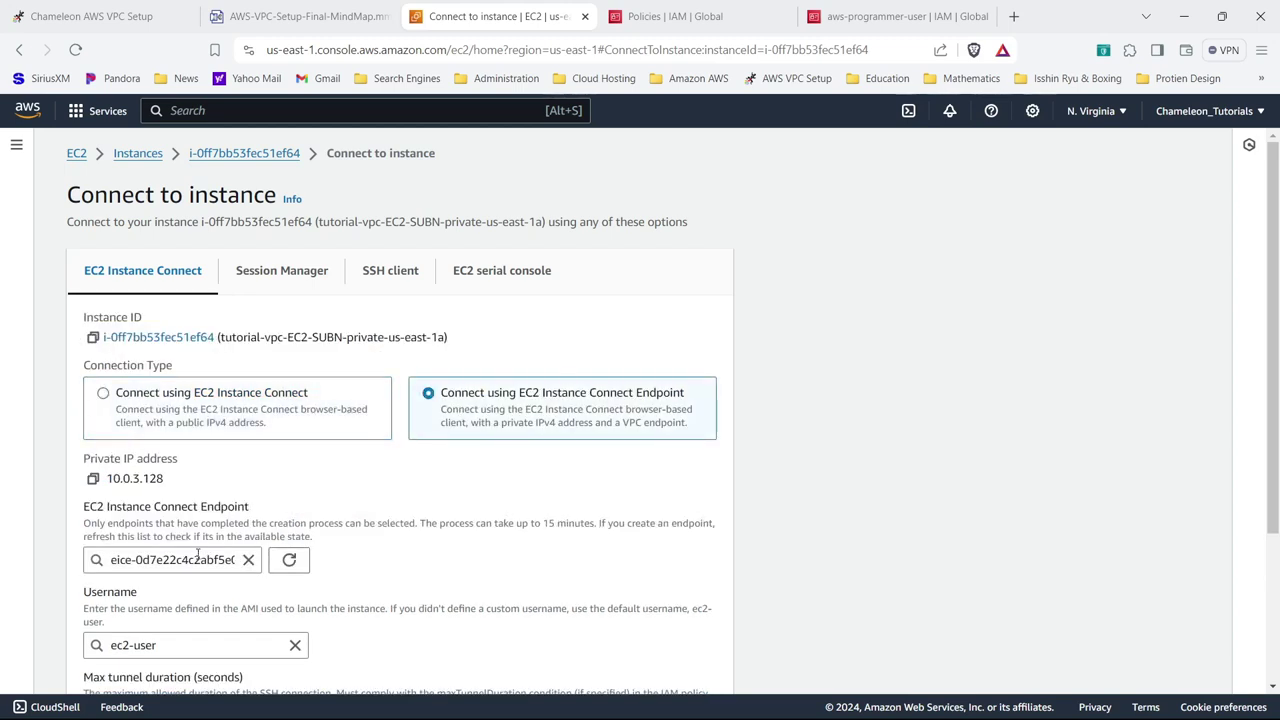
{"action": "left_click", "coordinate": [162, 561]}
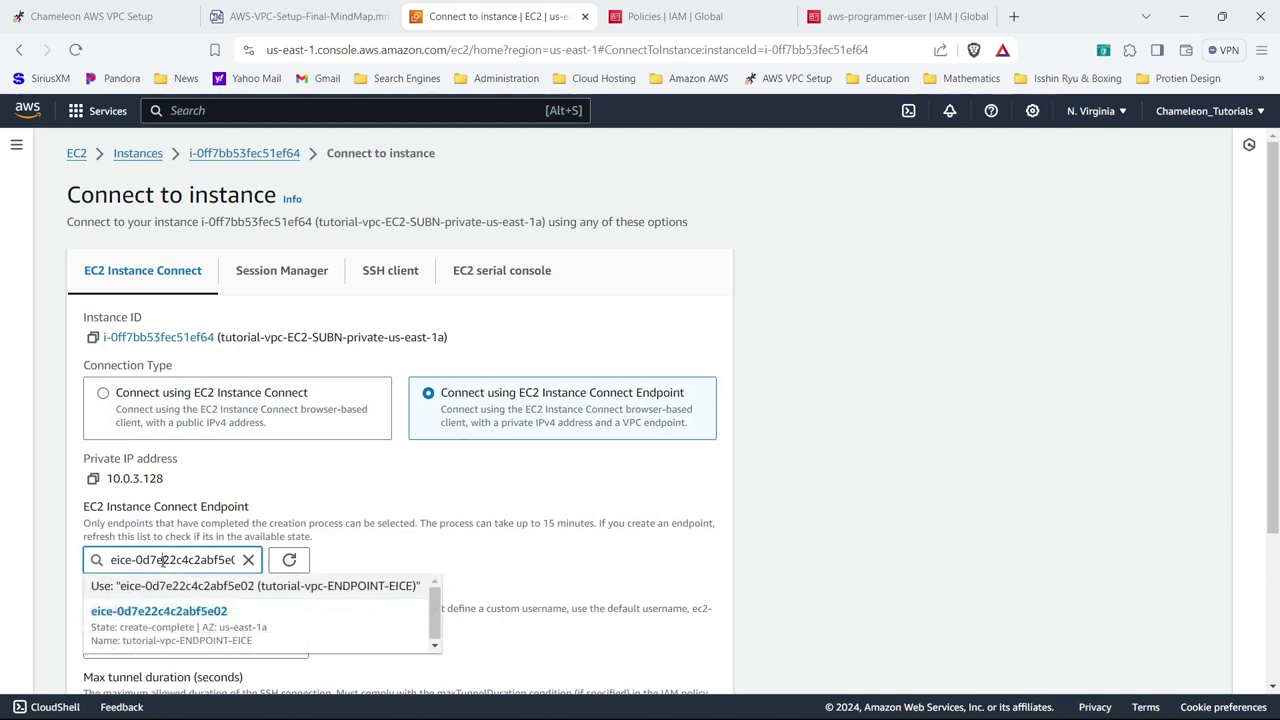
{"action": "left_click", "coordinate": [432, 562]}
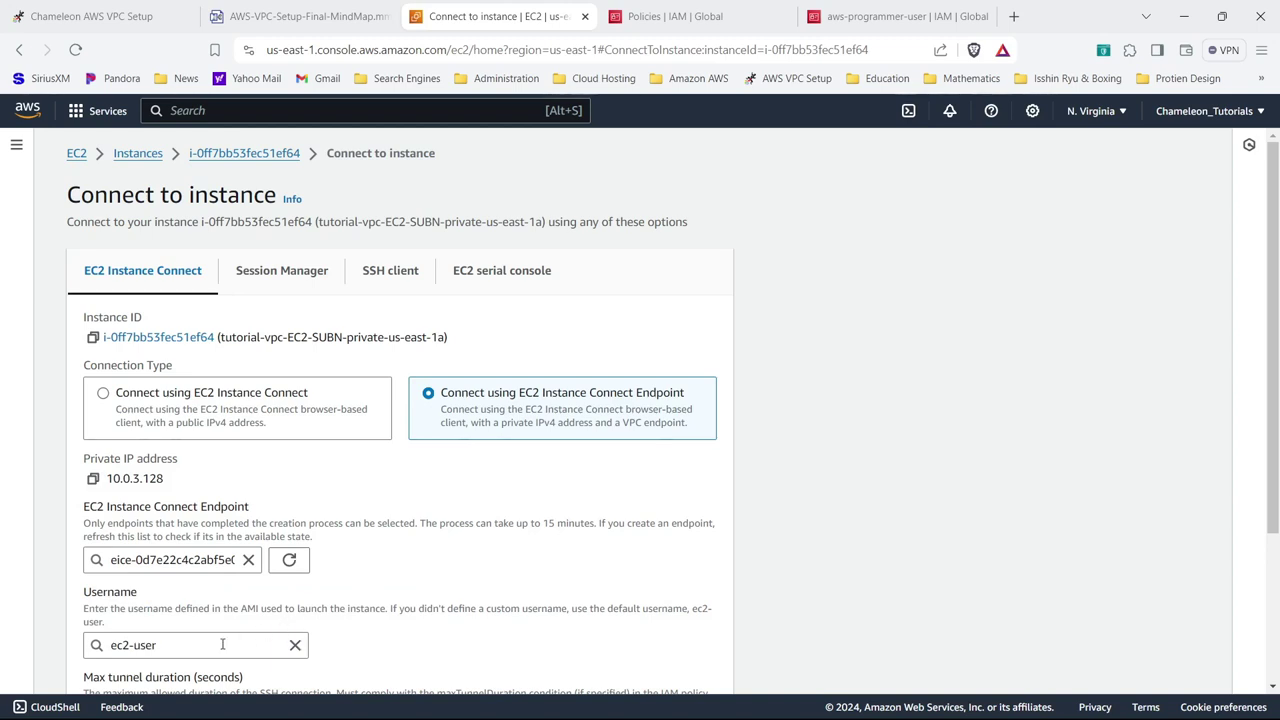
- Check that the target is the private us-east-1a instance and connect, keeping the username and max tunnel duration as they are
{"action": "mouse_move", "coordinate": [1276, 330]}
{"action": "left_mouse_down"}
{"action": "mouse_move", "coordinate": [1277, 490]}
{"action": "mouse_move", "coordinate": [1277, 312]}
{"action": "left_mouse_up"}
{"action": "left_click_drag", "start_coordinate": [444, 222], "coordinate": [543, 222]}
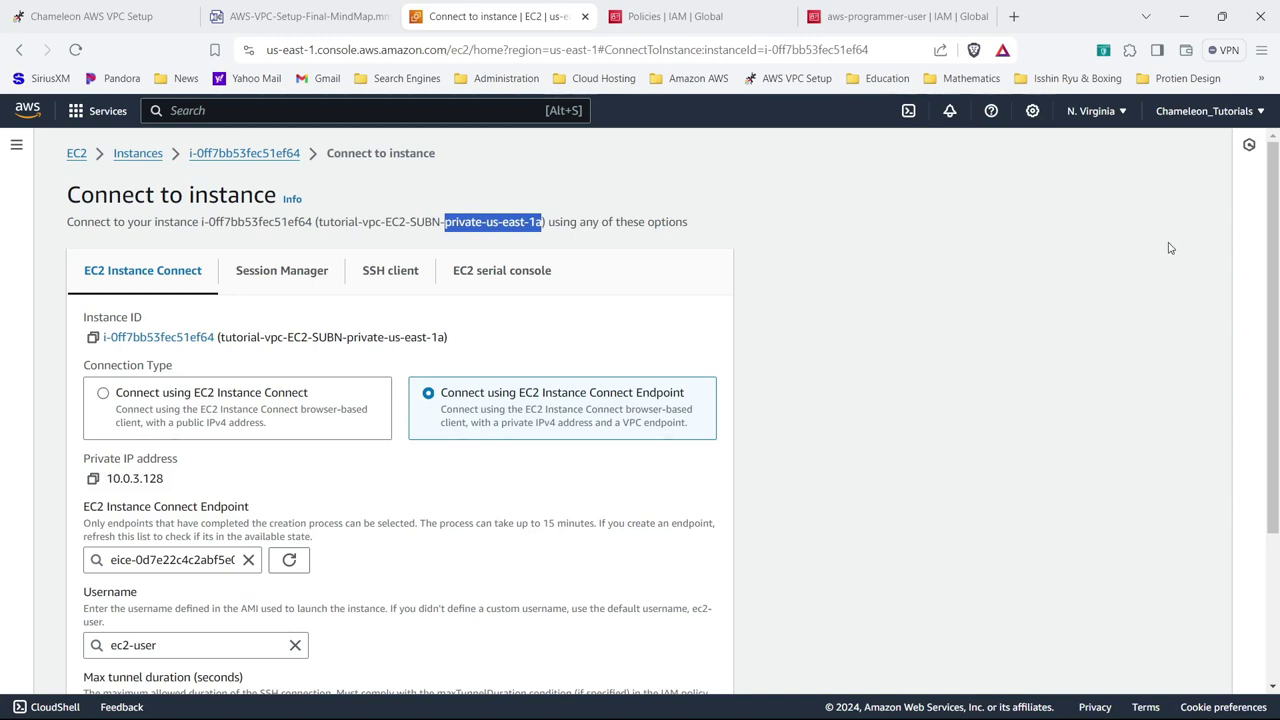
{"action": "scroll", "coordinate": [1000, 400], "scroll_direction": "down", "scroll_amount": 3}
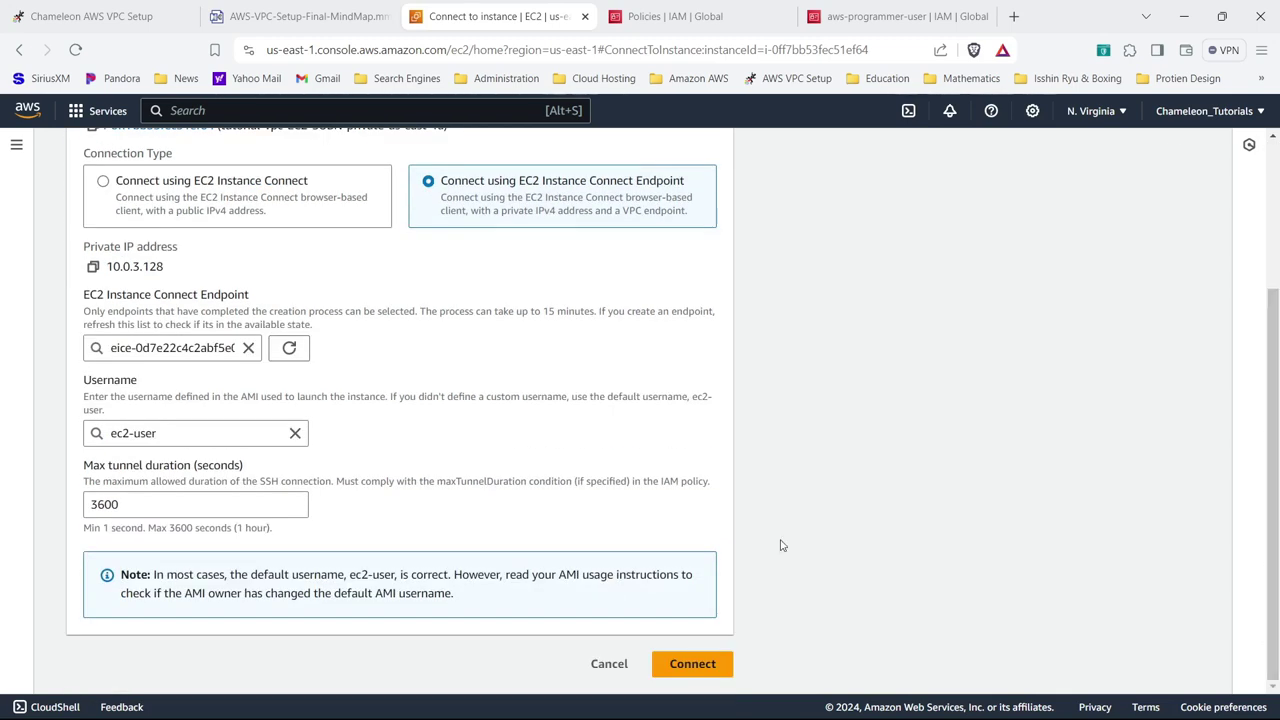
{"action": "left_click", "coordinate": [695, 668]}
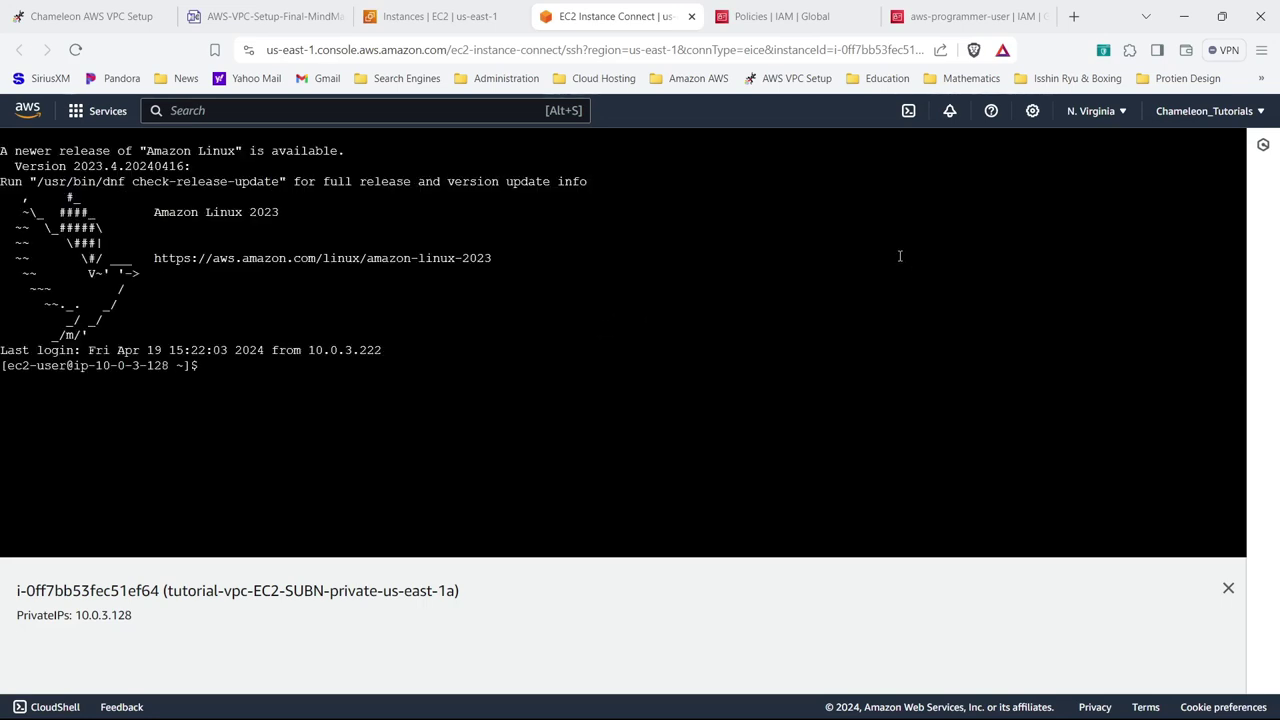
- Compare the private IPv4 address in the private us-east-1a instance's details with the host name in its terminal prompt
{"action": "left_click", "coordinate": [437, 18]}
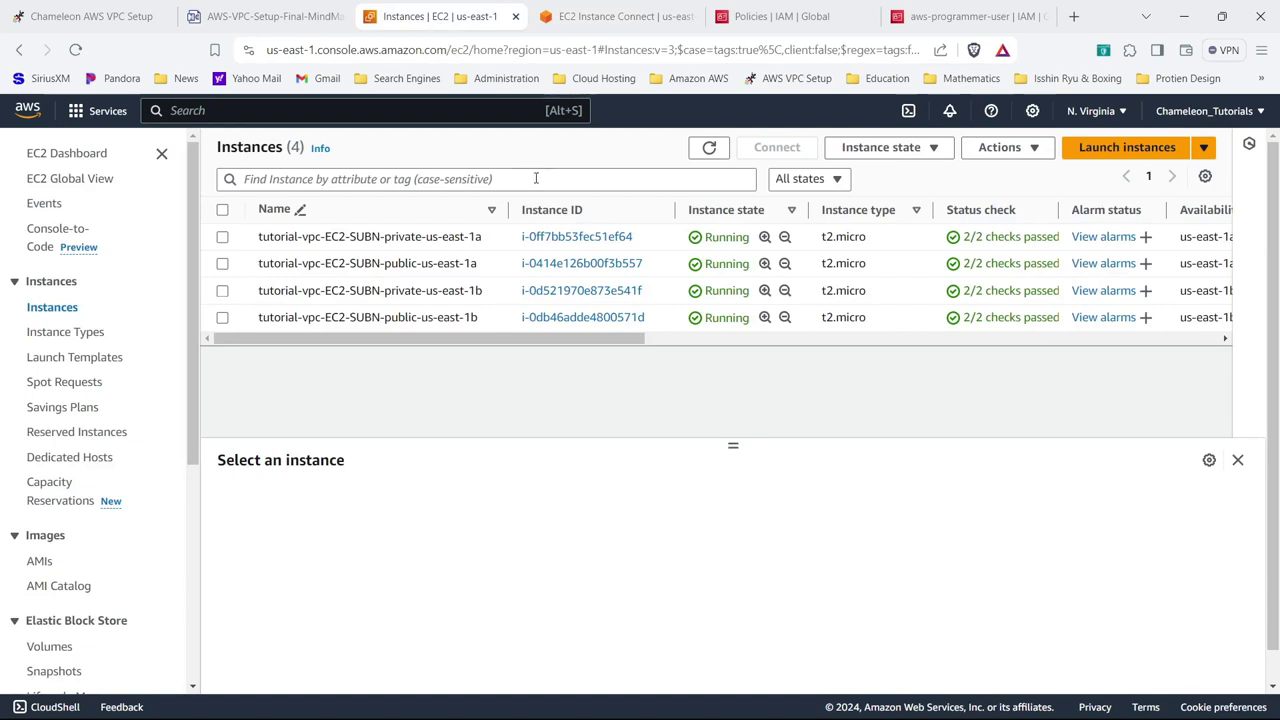
{"action": "left_click", "coordinate": [545, 236]}
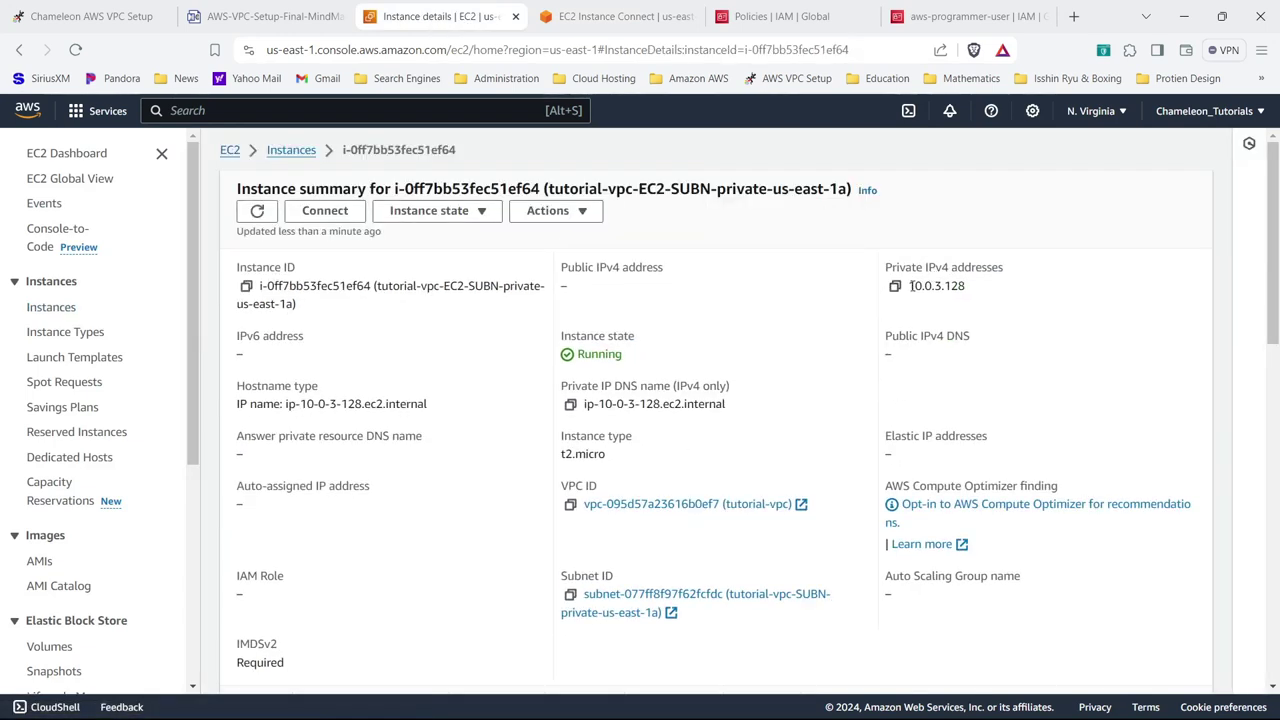
{"action": "left_click_drag", "start_coordinate": [911, 286], "coordinate": [986, 289]}
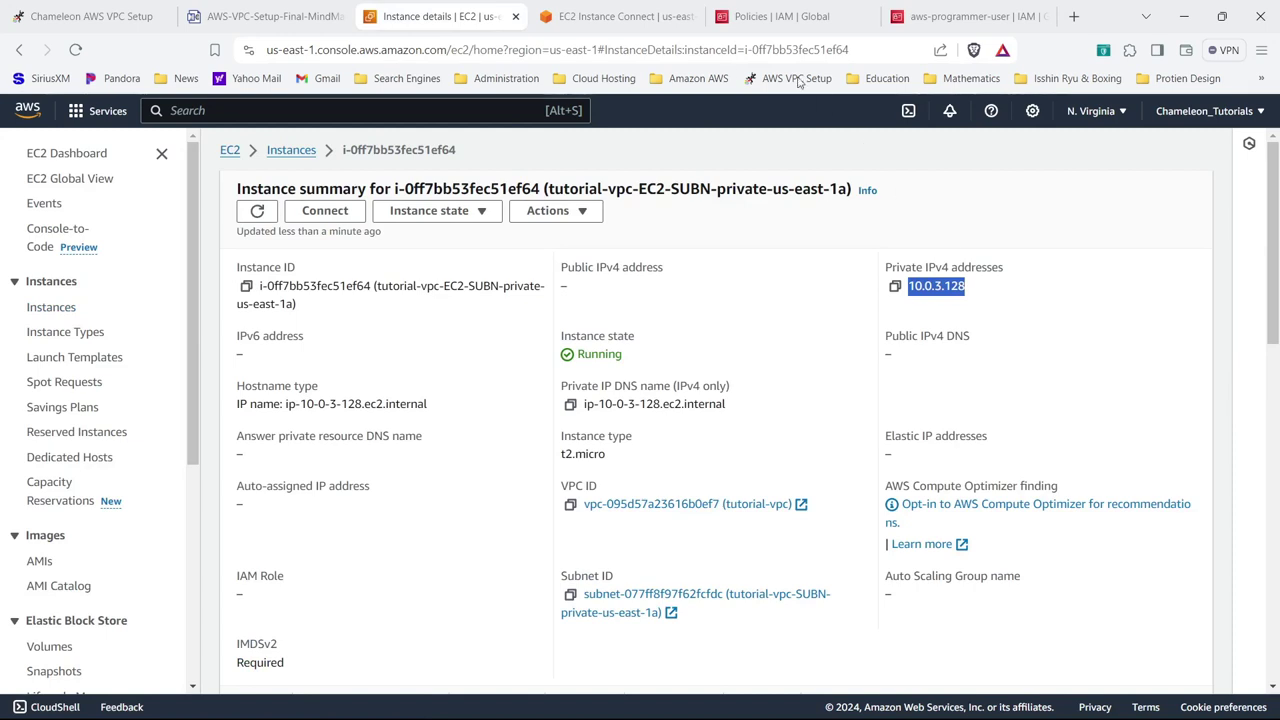
{"action": "left_click", "coordinate": [612, 20]}
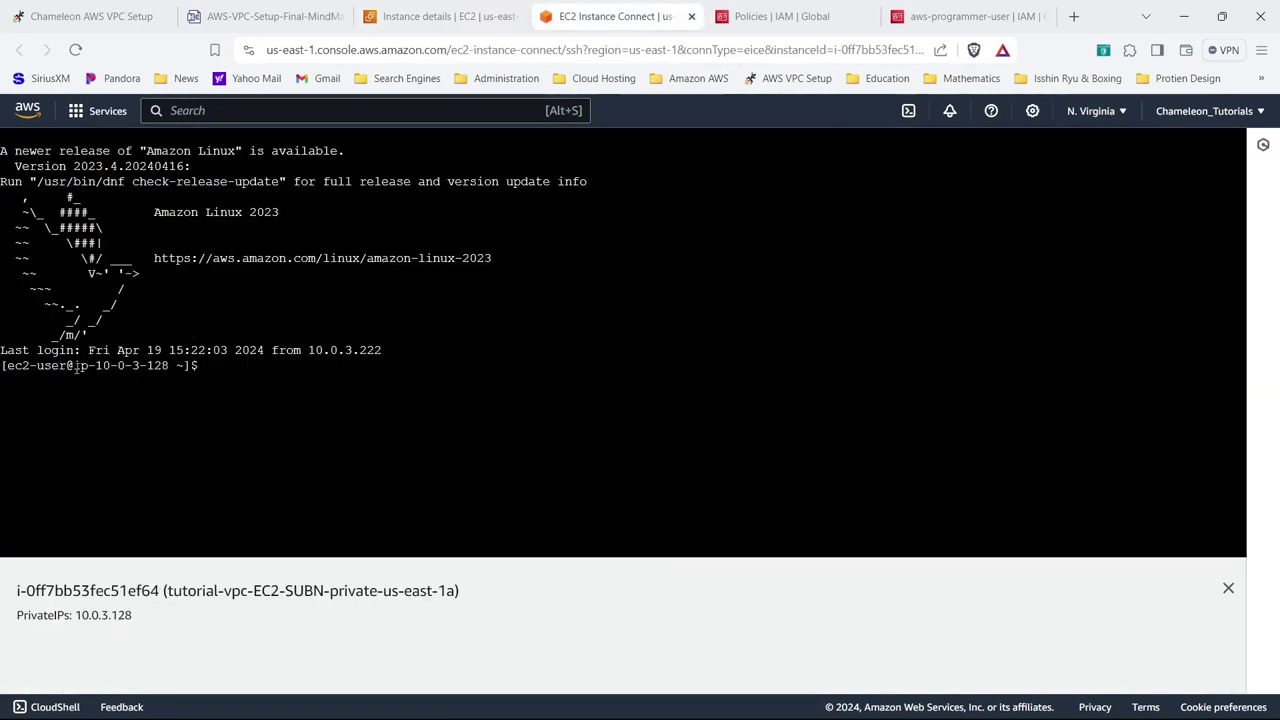
{"action": "left_click_drag", "start_coordinate": [73, 366], "coordinate": [166, 368]}
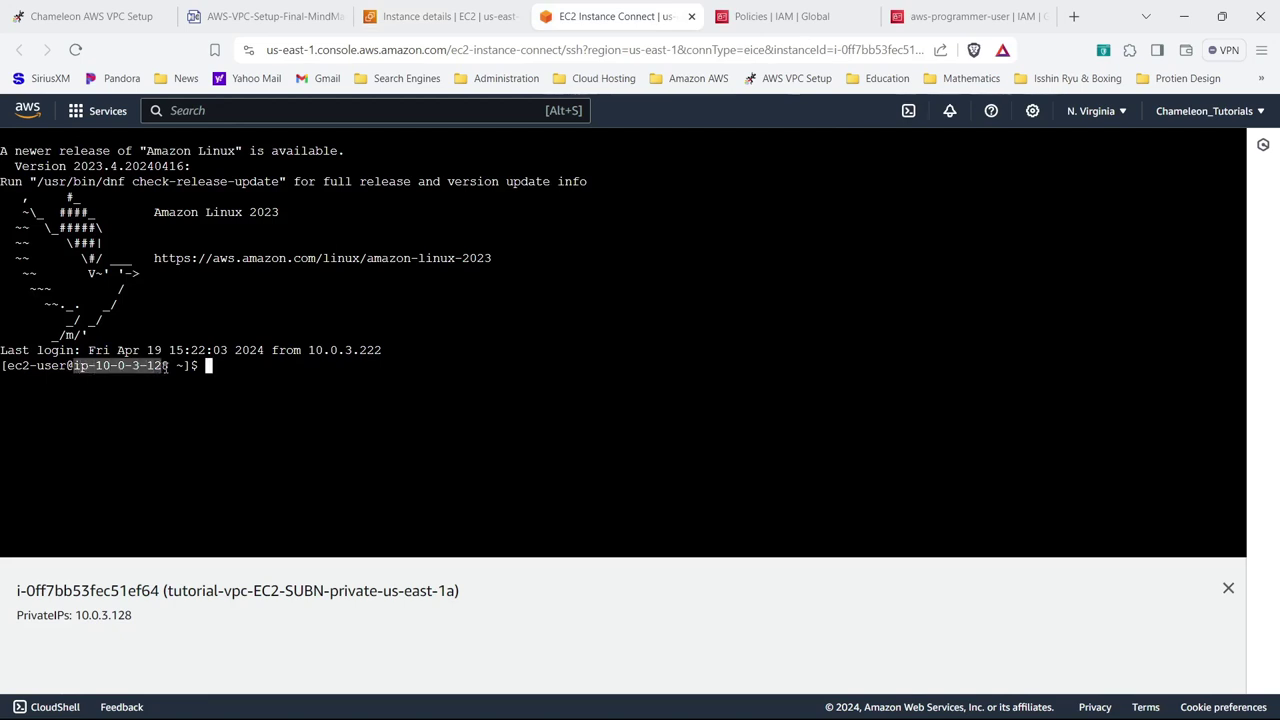
{"action": "left_click", "coordinate": [225, 367]}
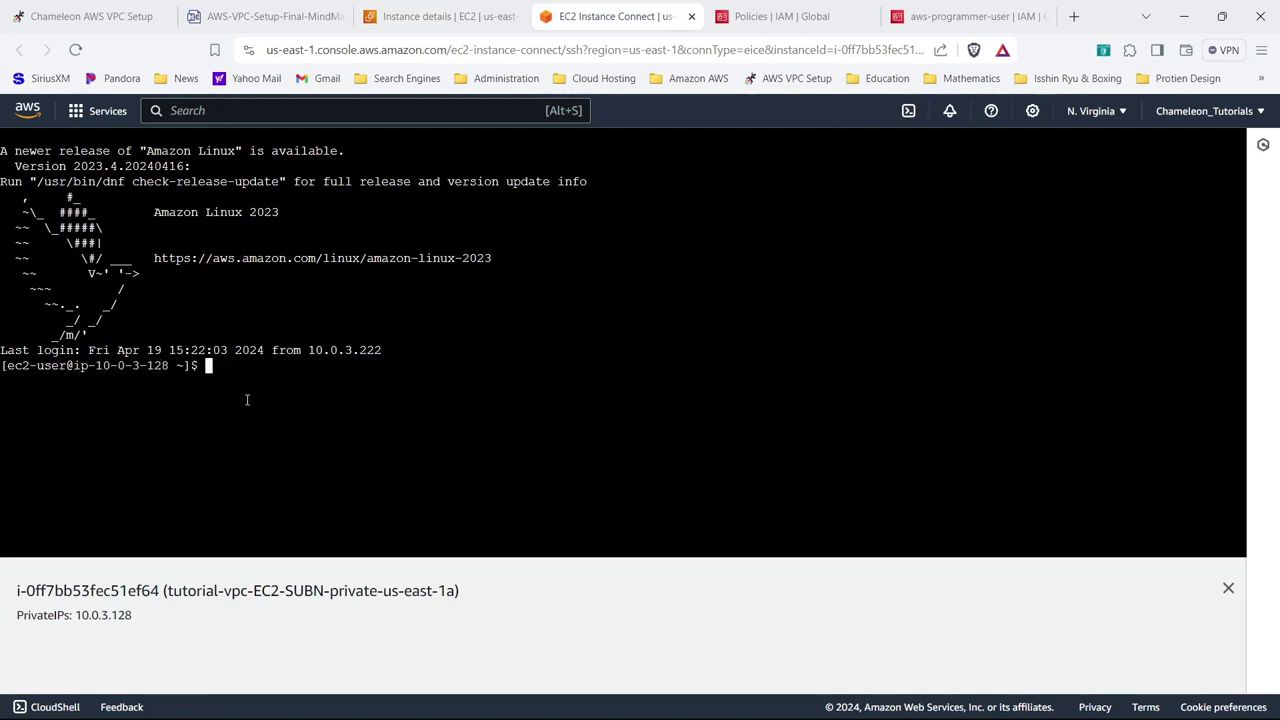
- Open the AWS console home in a new tab and place that tab directly after the instance details tab
{"action": "left_click", "coordinate": [407, 22]}
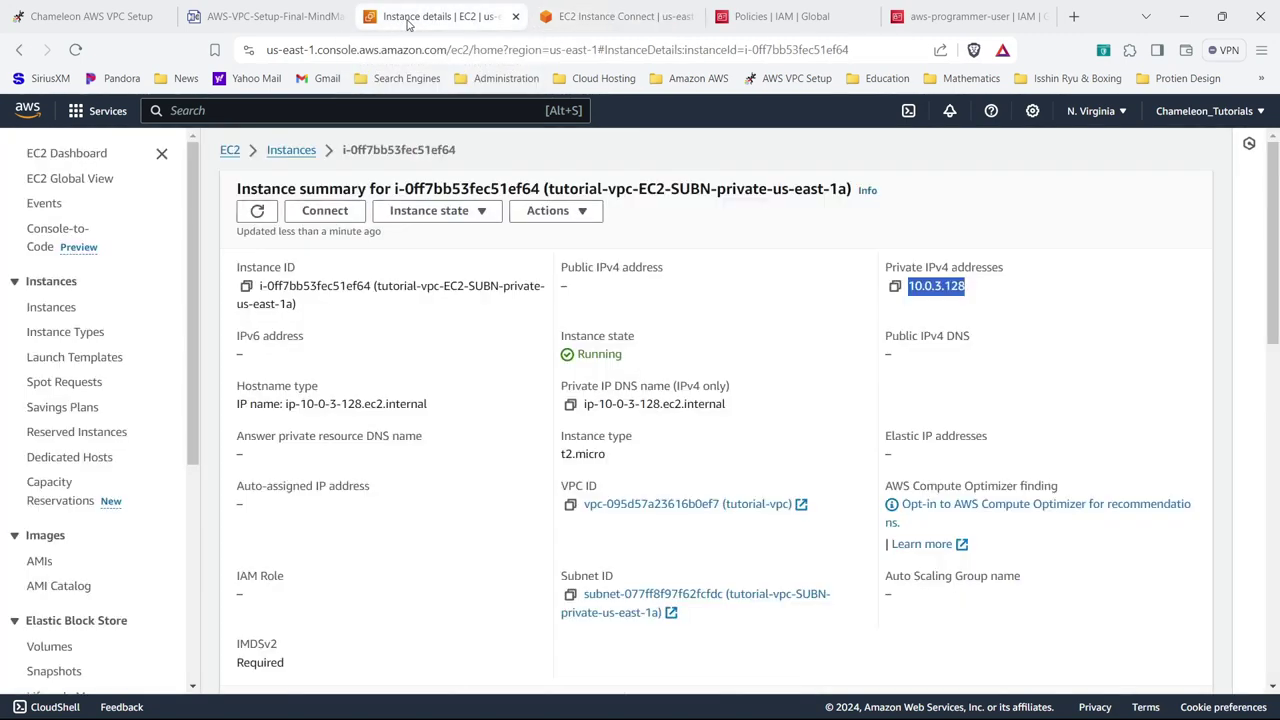
{"action": "right_click", "coordinate": [30, 110]}
{"action": "left_click", "coordinate": [40, 116]}
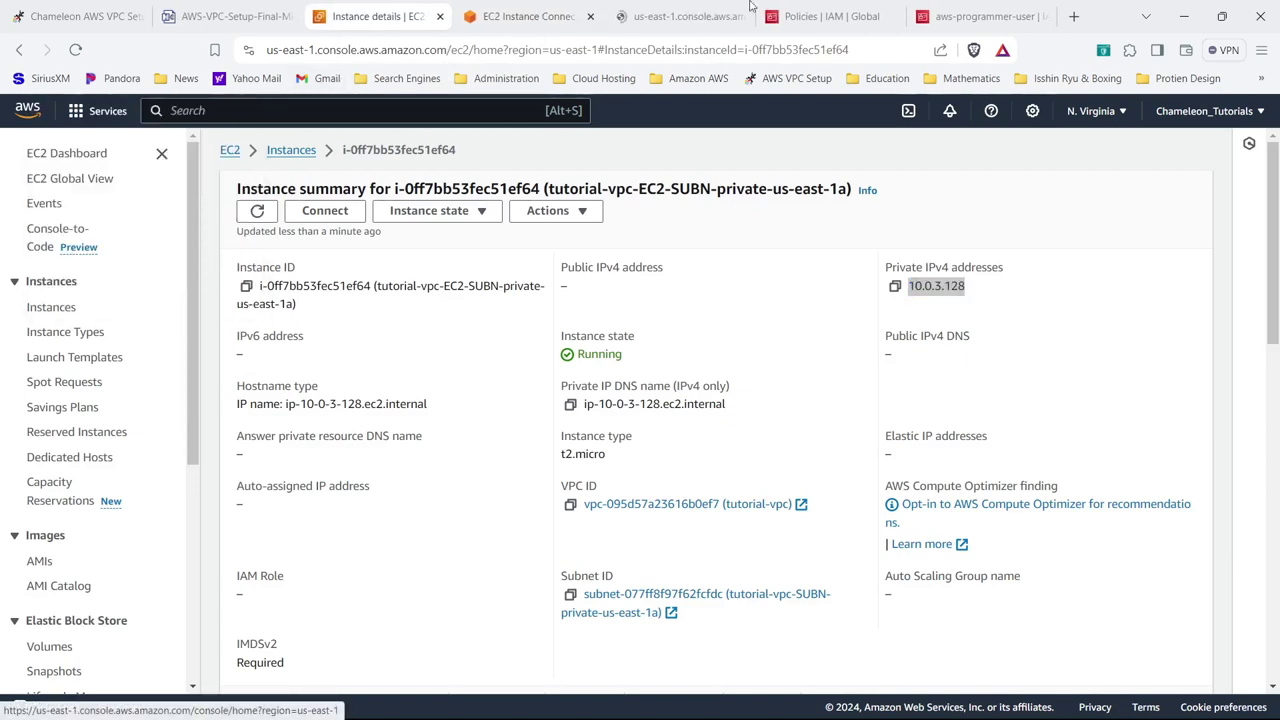
{"action": "left_click_drag", "start_coordinate": [662, 18], "coordinate": [518, 22]}
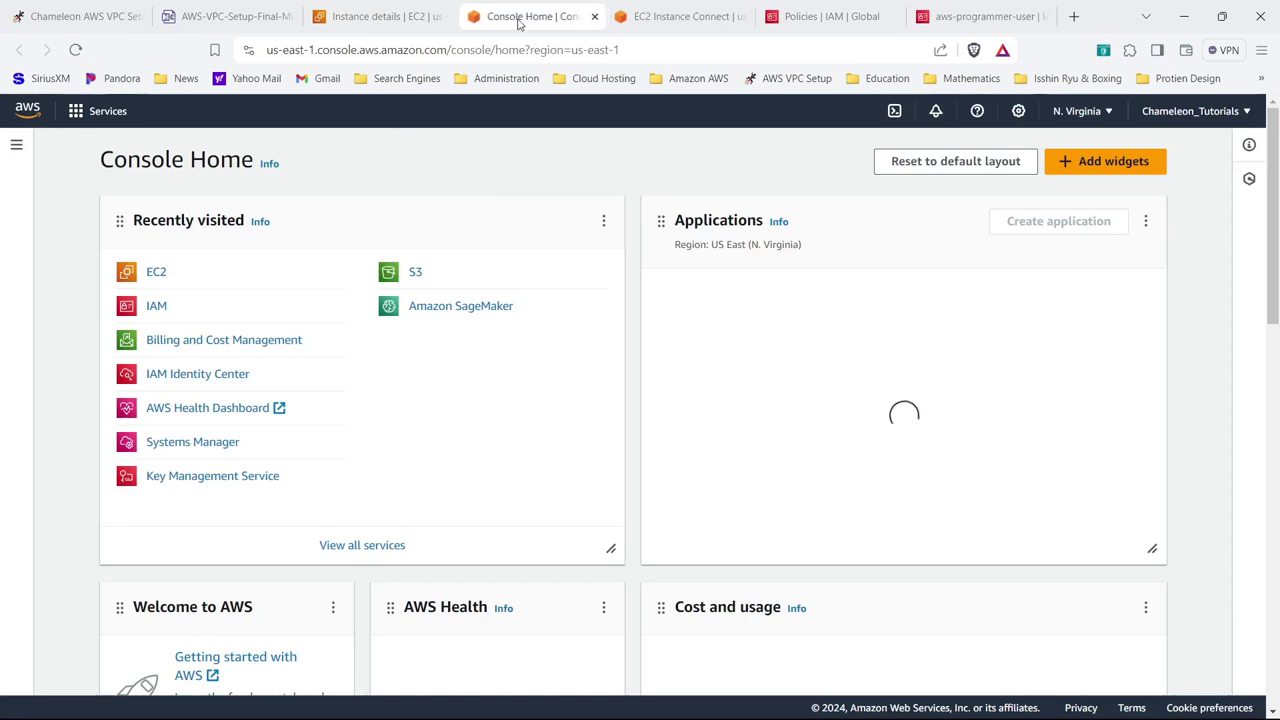
- Search the services for vpc, view the VPC service's Elastic IP addresses, and return to the instance's terminal session
{"action": "left_click", "coordinate": [392, 110]}
{"action": "type", "text": "vpc"}
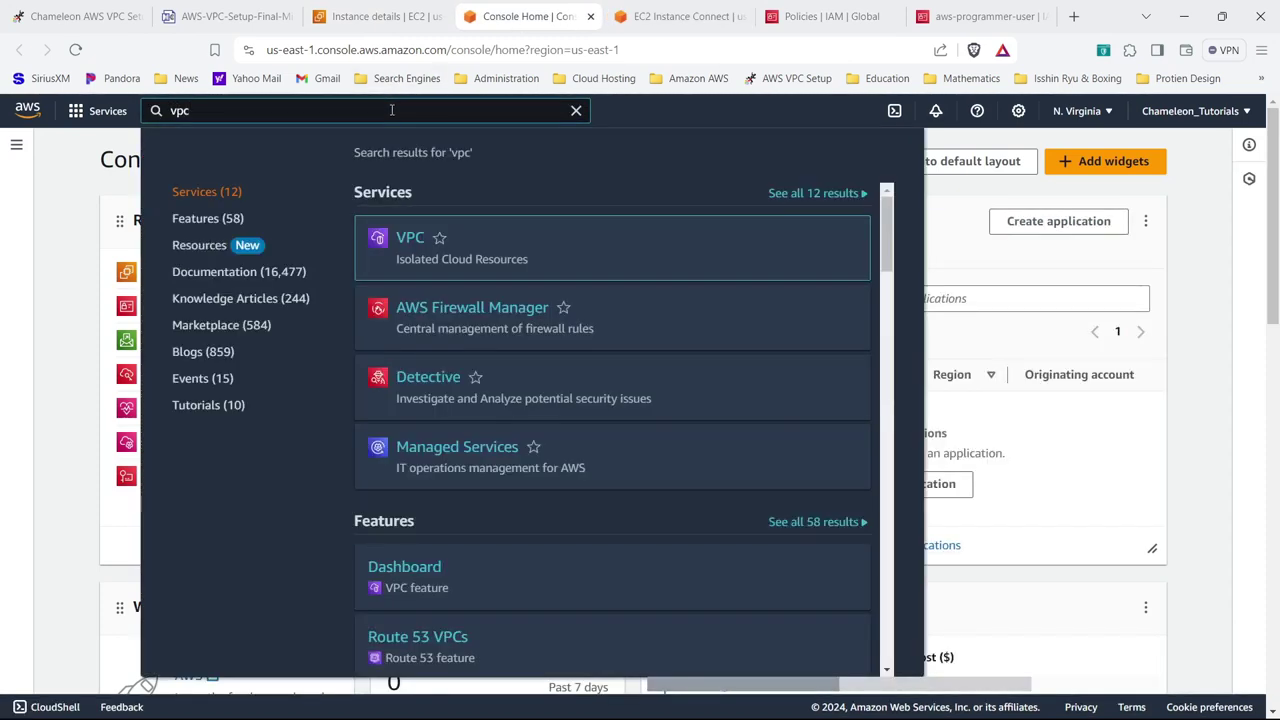
{"action": "left_click", "coordinate": [410, 240]}
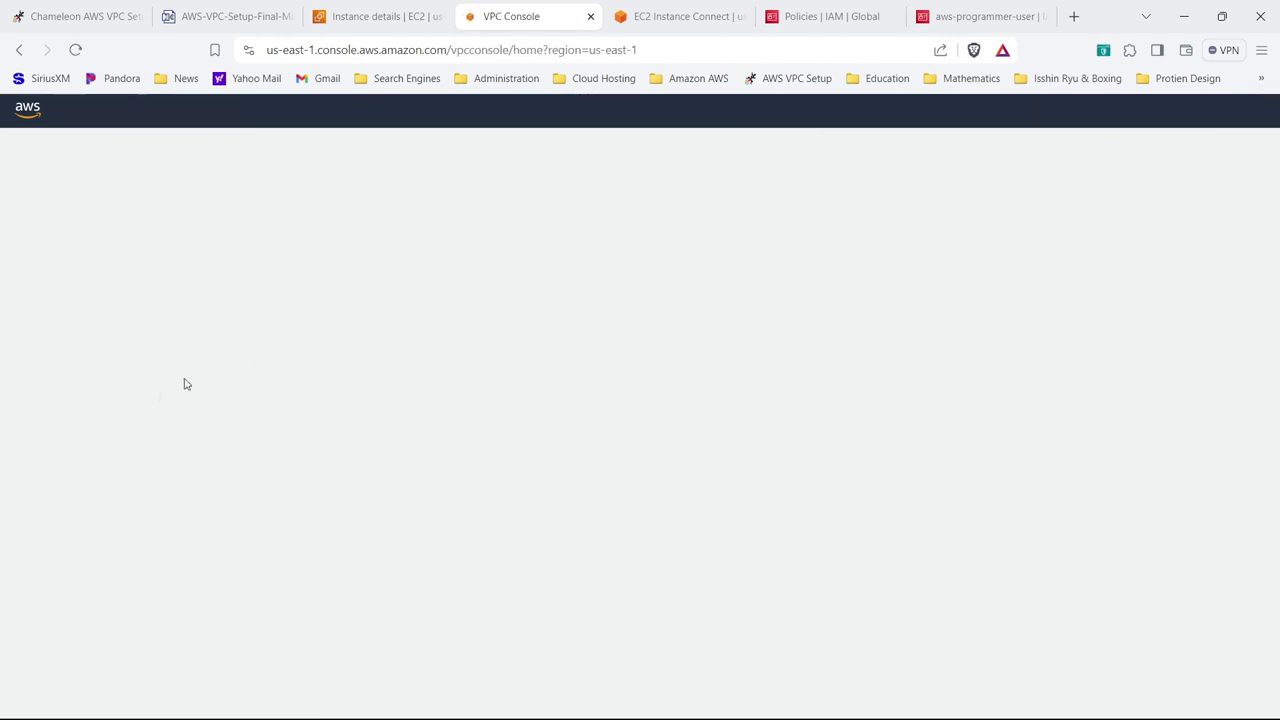
{"action": "left_click", "coordinate": [72, 487]}
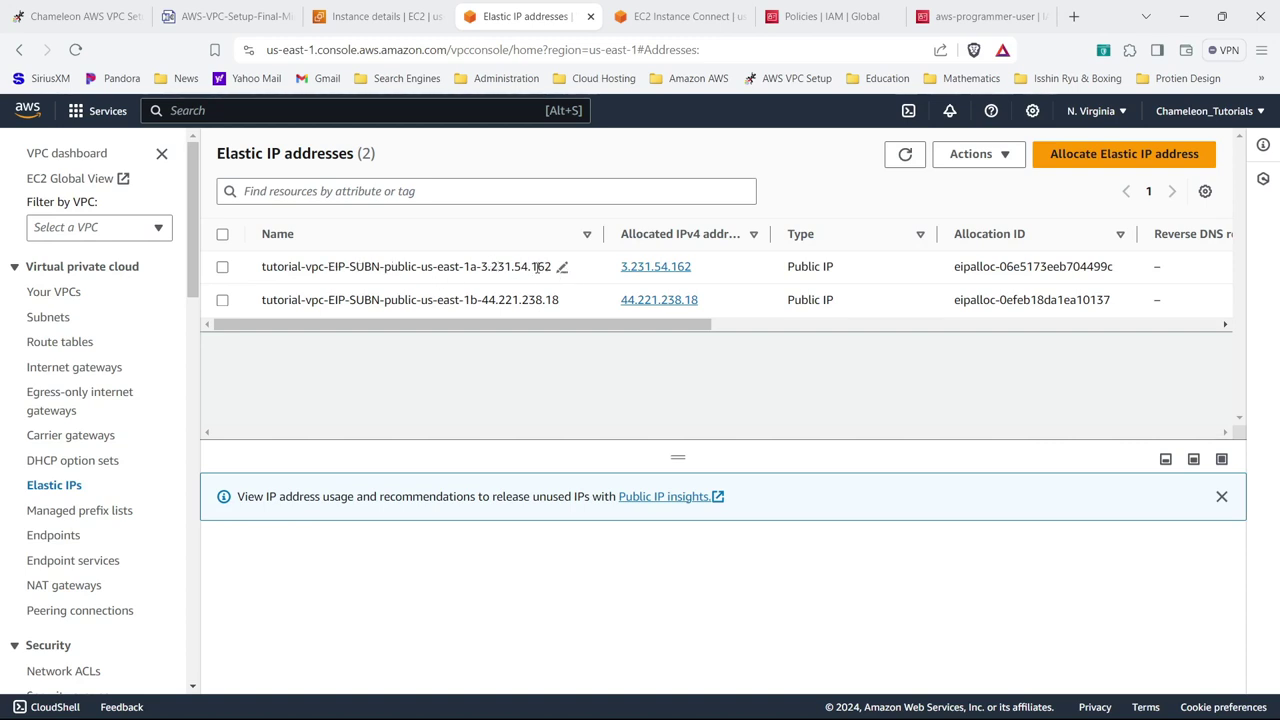
{"action": "left_click", "coordinate": [680, 17]}
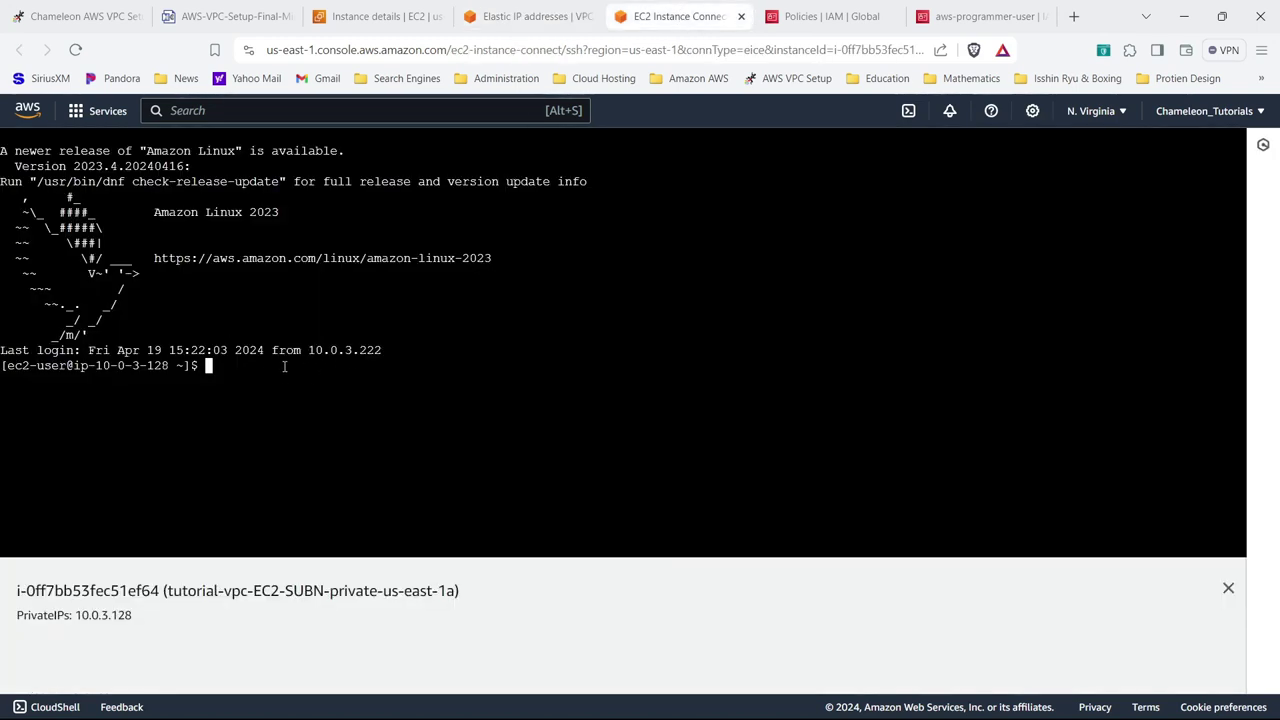
- Query the private instance's outbound public IP address by running curl checkip.amazonaws.com in its terminal session
{"action": "type", "text": "curl checkip.ama"}
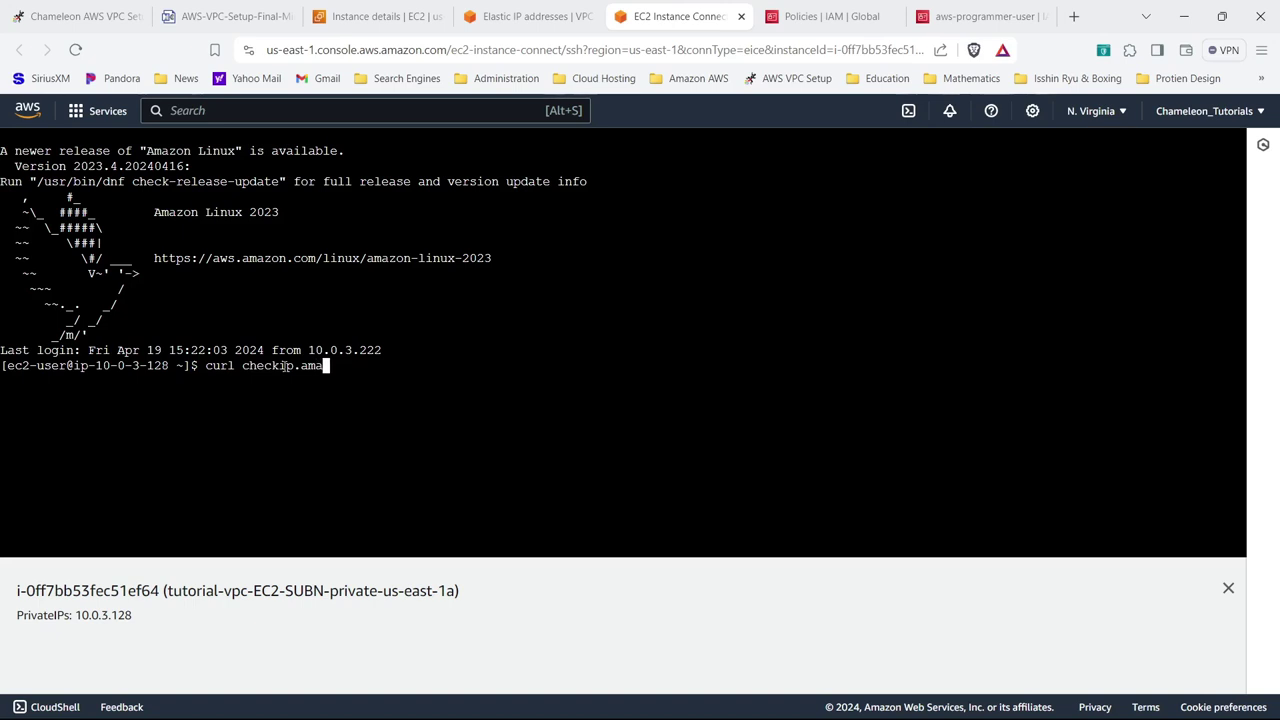
{"action": "type", "text": "zonaws.com"}
{"action": "key", "text": "Return"}
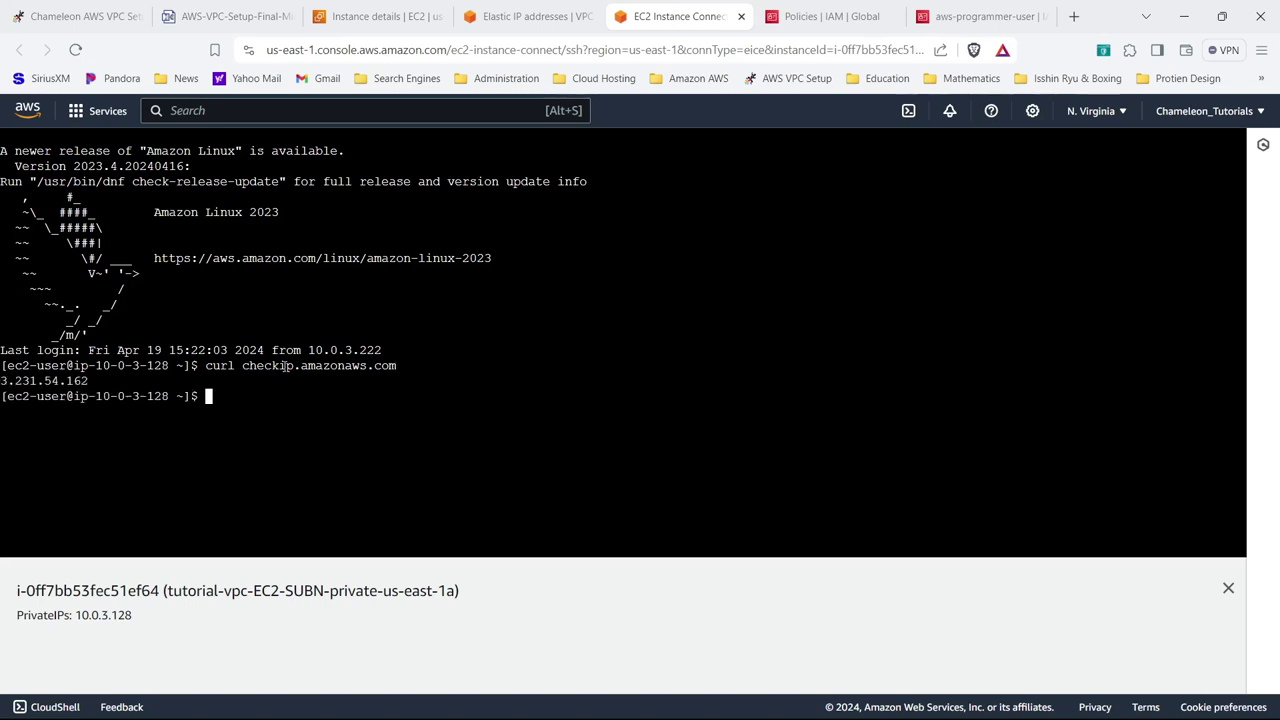
- Compare the address returned by curl with the allocated IPv4 address of the public us-east-1a Elastic IP
{"action": "left_click_drag", "start_coordinate": [97, 380], "coordinate": [1, 381]}
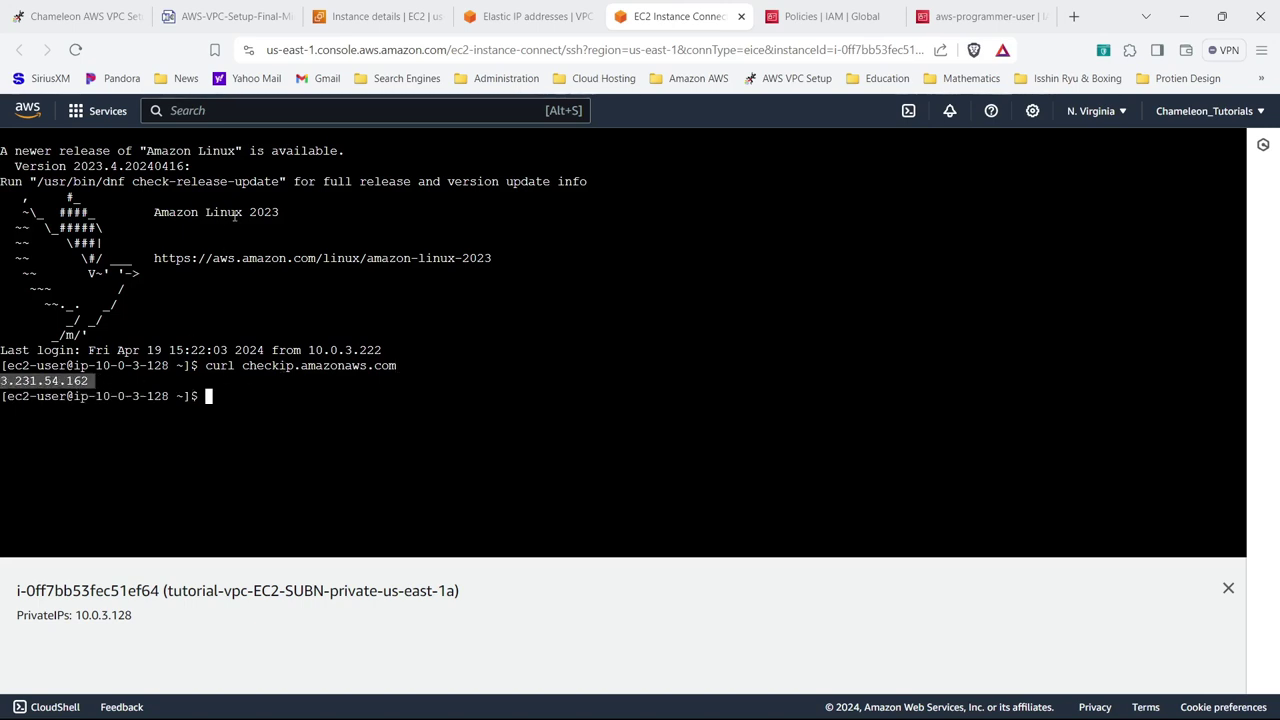
{"action": "left_click", "coordinate": [540, 12]}
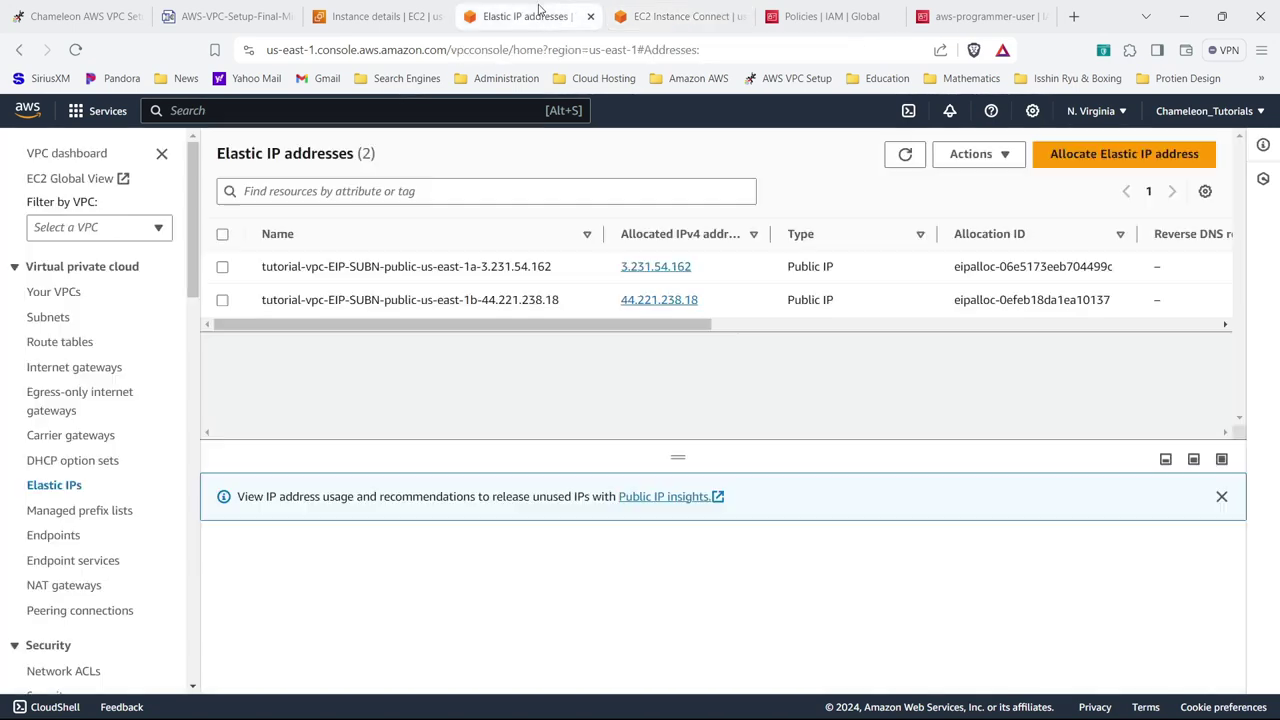
{"action": "left_click_drag", "start_coordinate": [695, 267], "coordinate": [607, 274]}
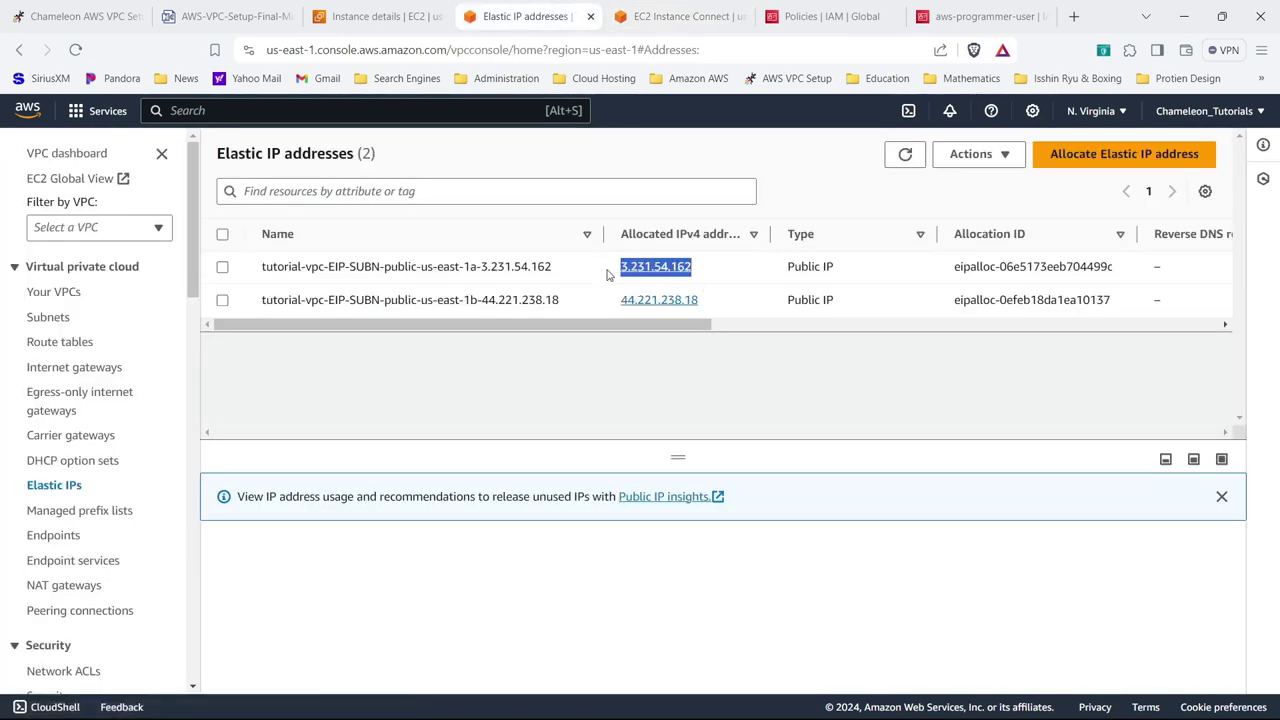
{"action": "left_click", "coordinate": [607, 274]}
- Open the VPC Part 2 map from the AWS VPC tutorial site, examine its traffic routes, and return to the Elastic IP list
{"action": "left_click", "coordinate": [120, 16]}
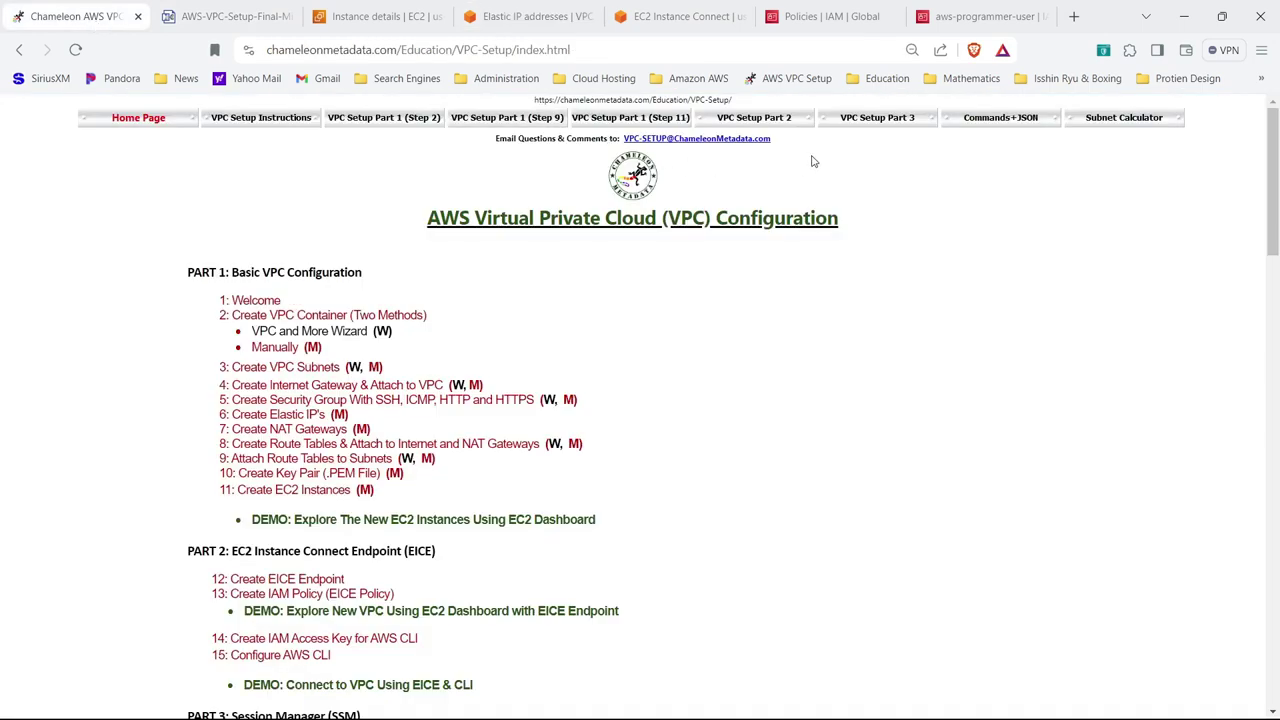
{"action": "left_click", "coordinate": [786, 120]}
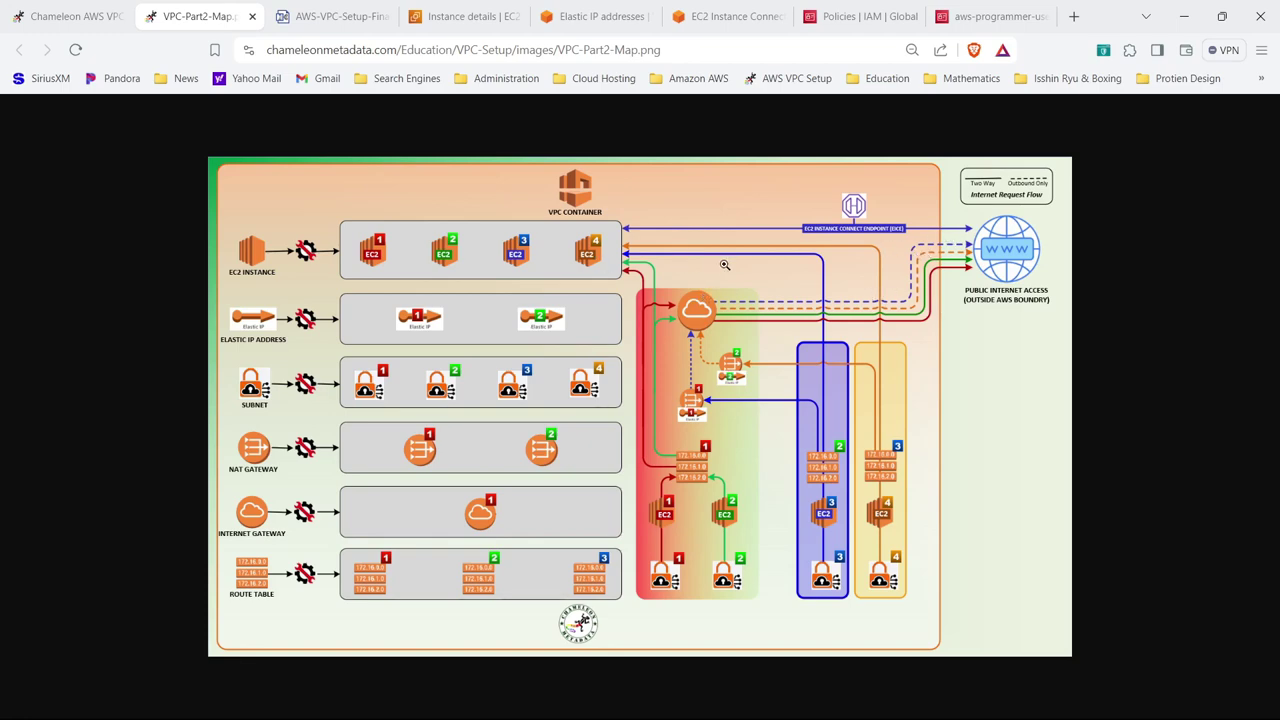
{"action": "left_click", "coordinate": [600, 16]}
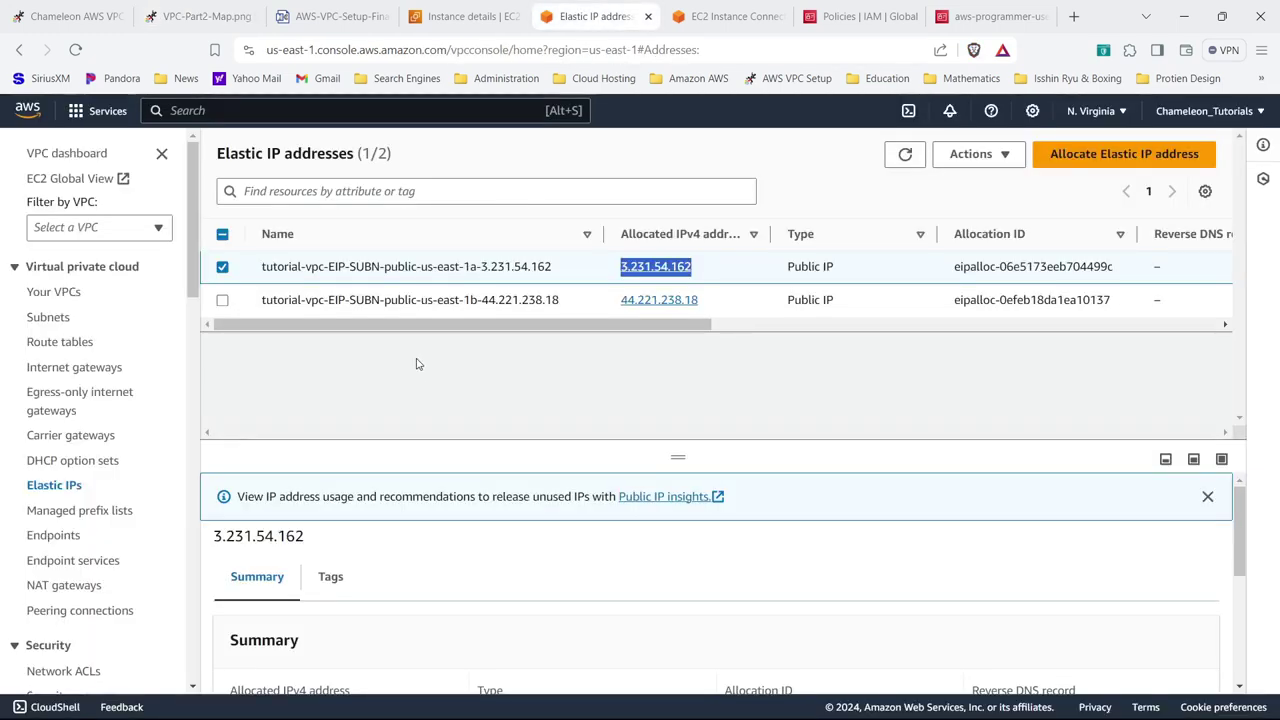
- Return to the instance's terminal session and compare the private address in its prompt with the address returned by curl
{"action": "left_click", "coordinate": [728, 16]}
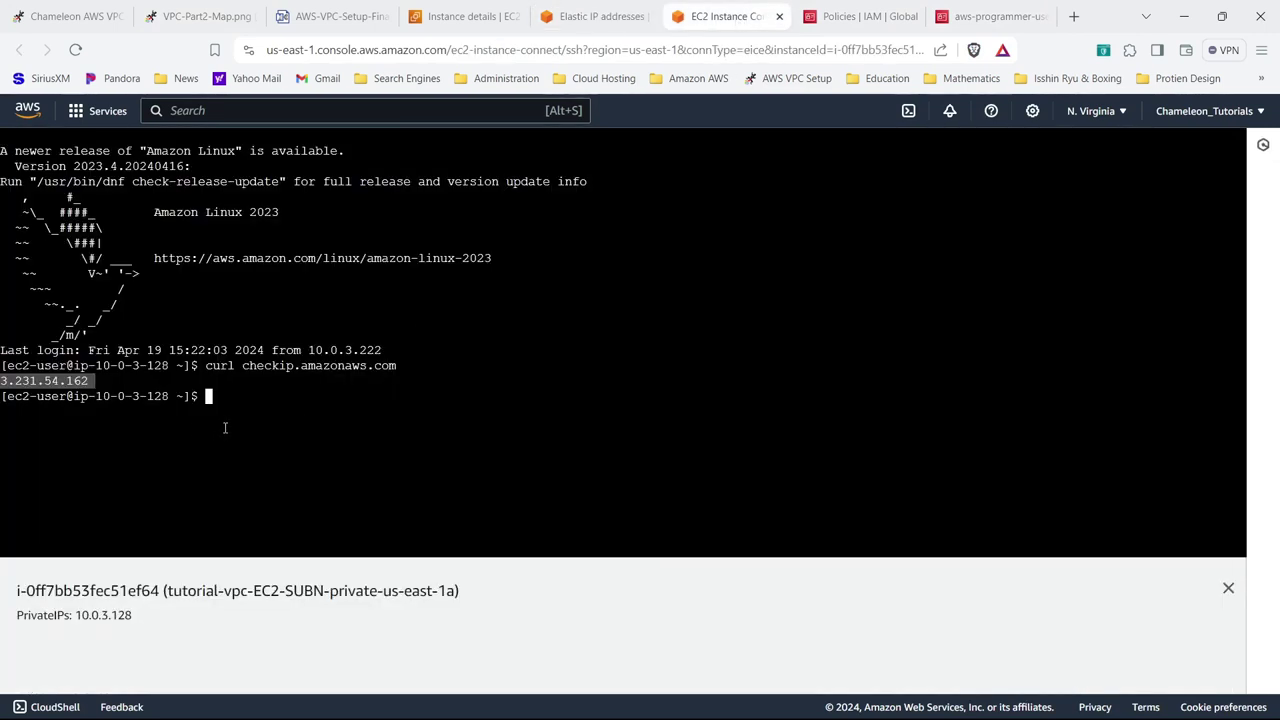
{"action": "left_click", "coordinate": [126, 387]}
{"action": "left_click_drag", "start_coordinate": [96, 366], "coordinate": [170, 366]}
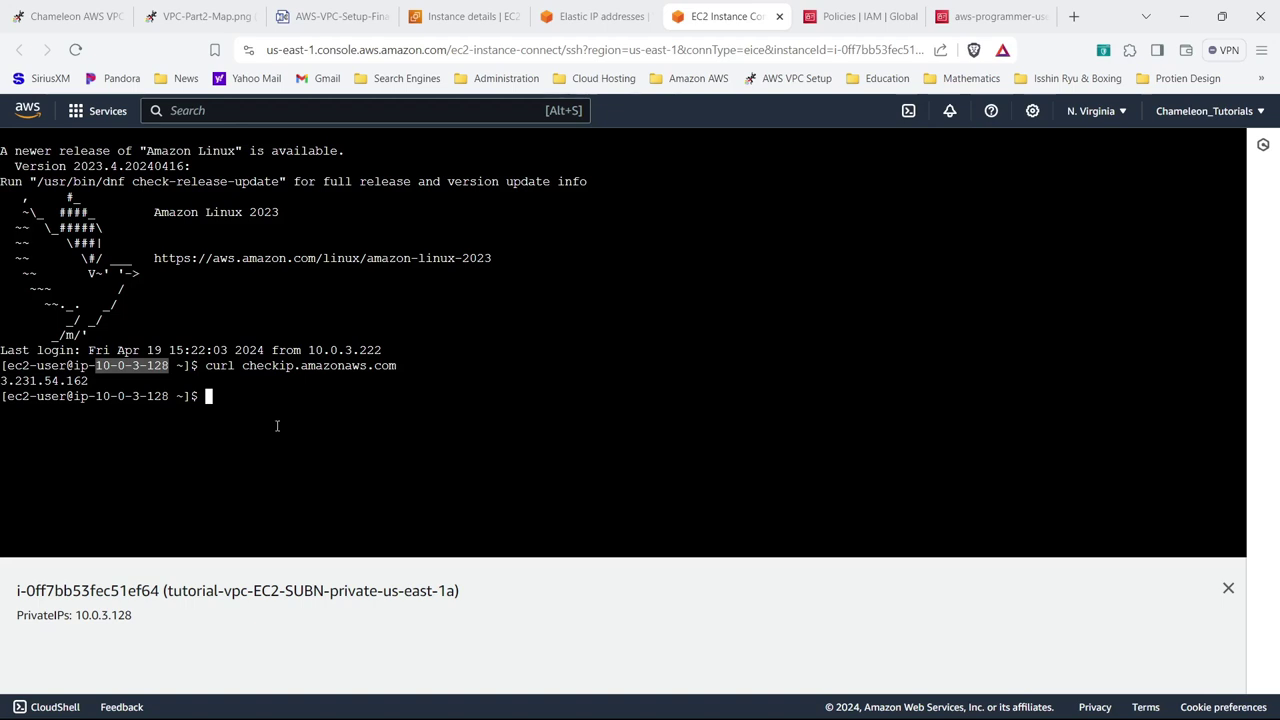
- End the private instance's shell session with exit and close its EC2 Instance Connect tab
{"action": "type", "text": "e"}
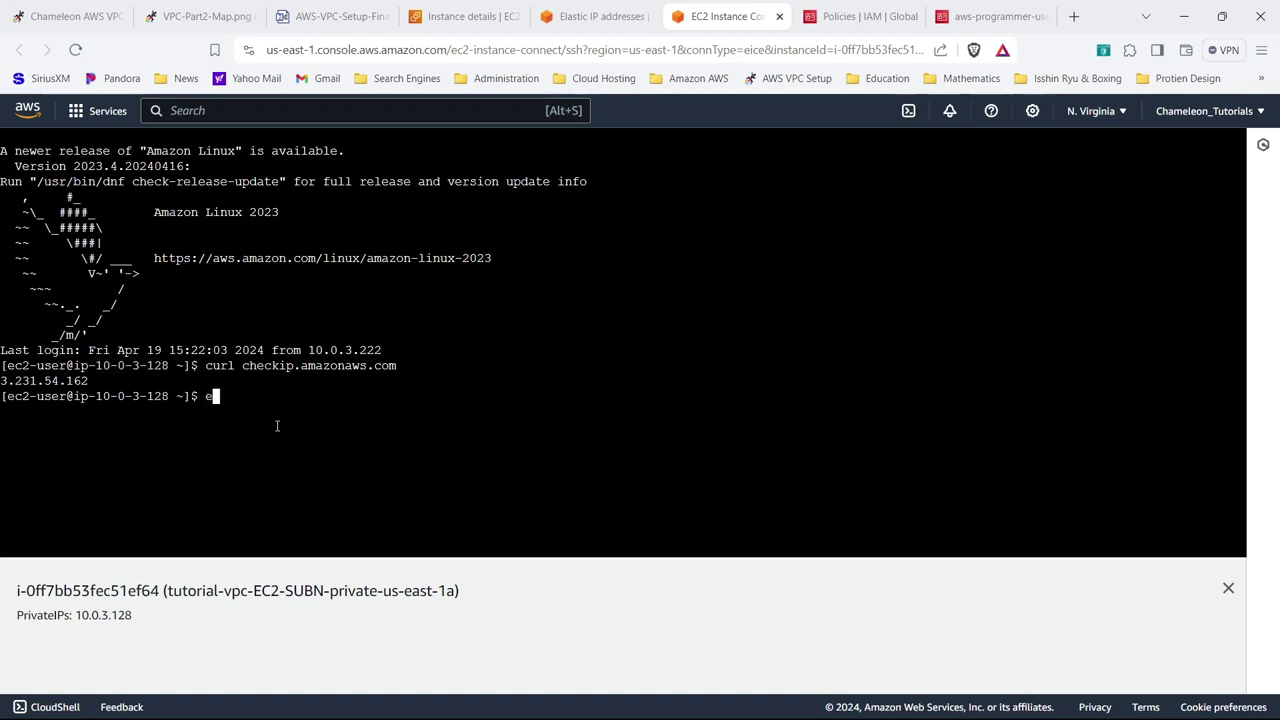
{"action": "type", "text": "it"}
{"action": "key", "text": "BackSpace"}
{"action": "key", "text": "BackSpace"}
{"action": "type", "text": "xit"}
{"action": "key", "text": "Return"}
{"action": "left_click", "coordinate": [779, 16]}
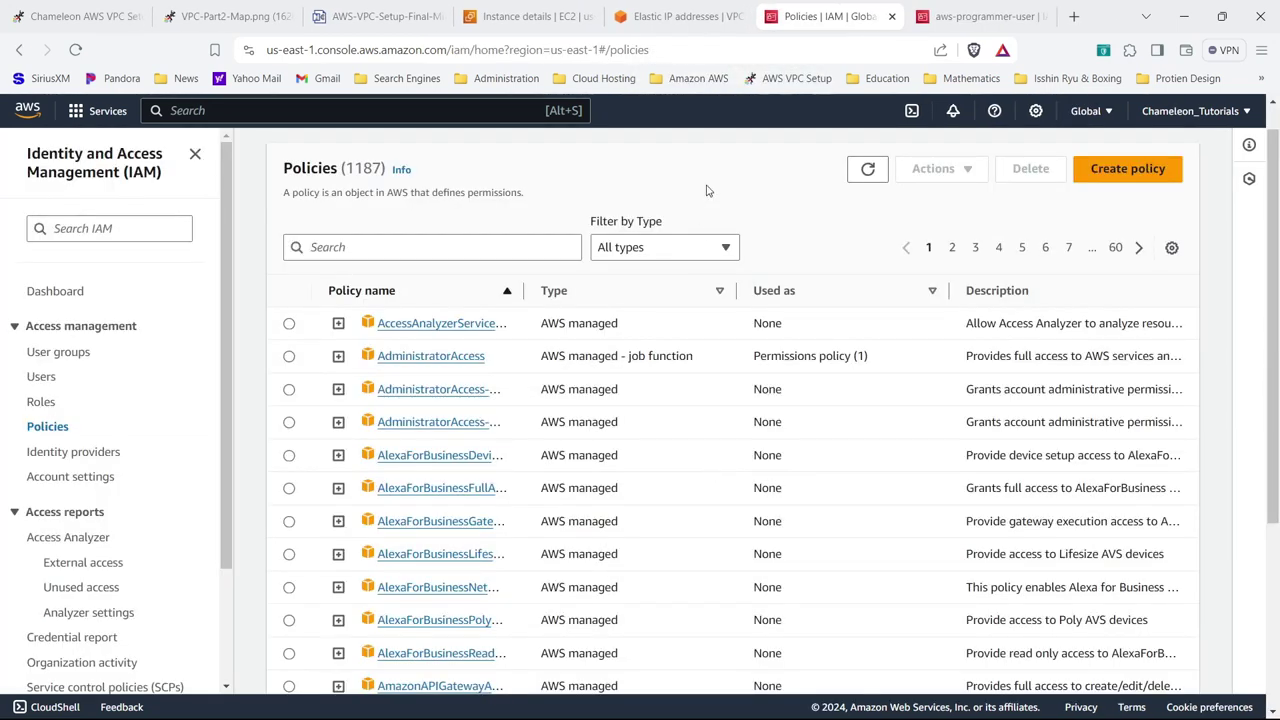
- Go back from the private us-east-1a instance's details to the list of all EC2 instances
{"action": "left_click", "coordinate": [677, 16]}
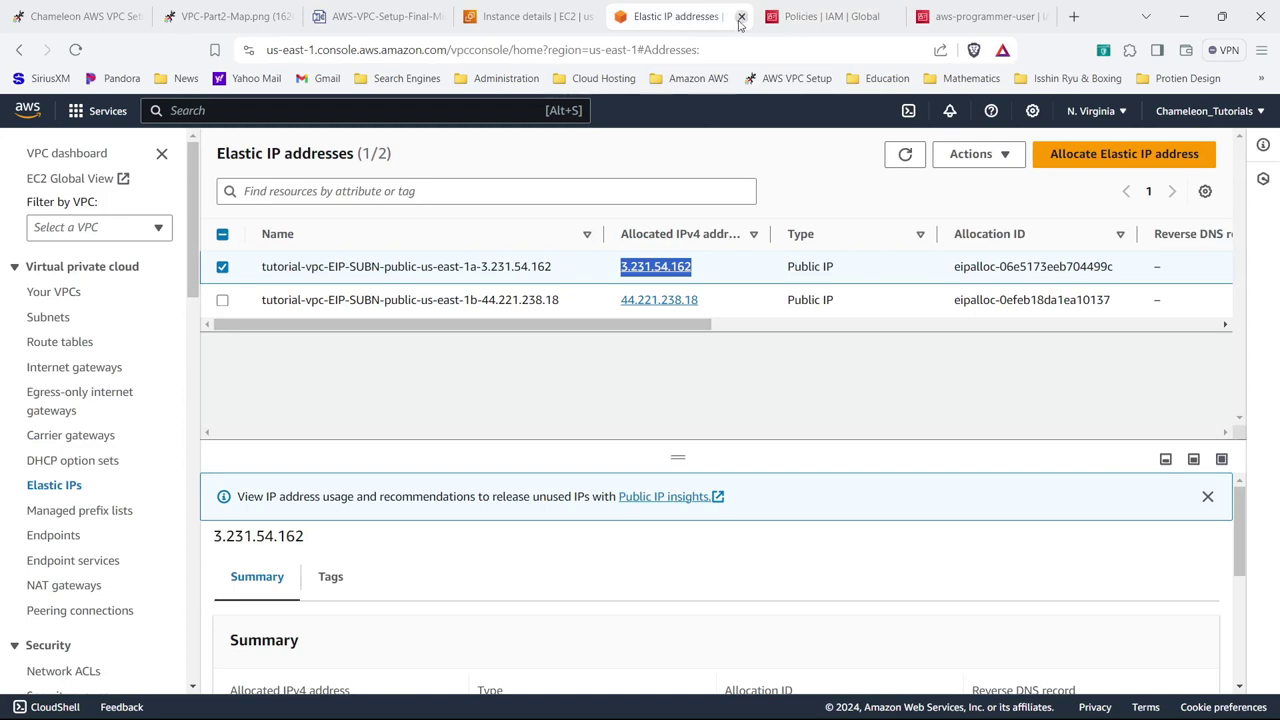
{"action": "left_click", "coordinate": [540, 16]}
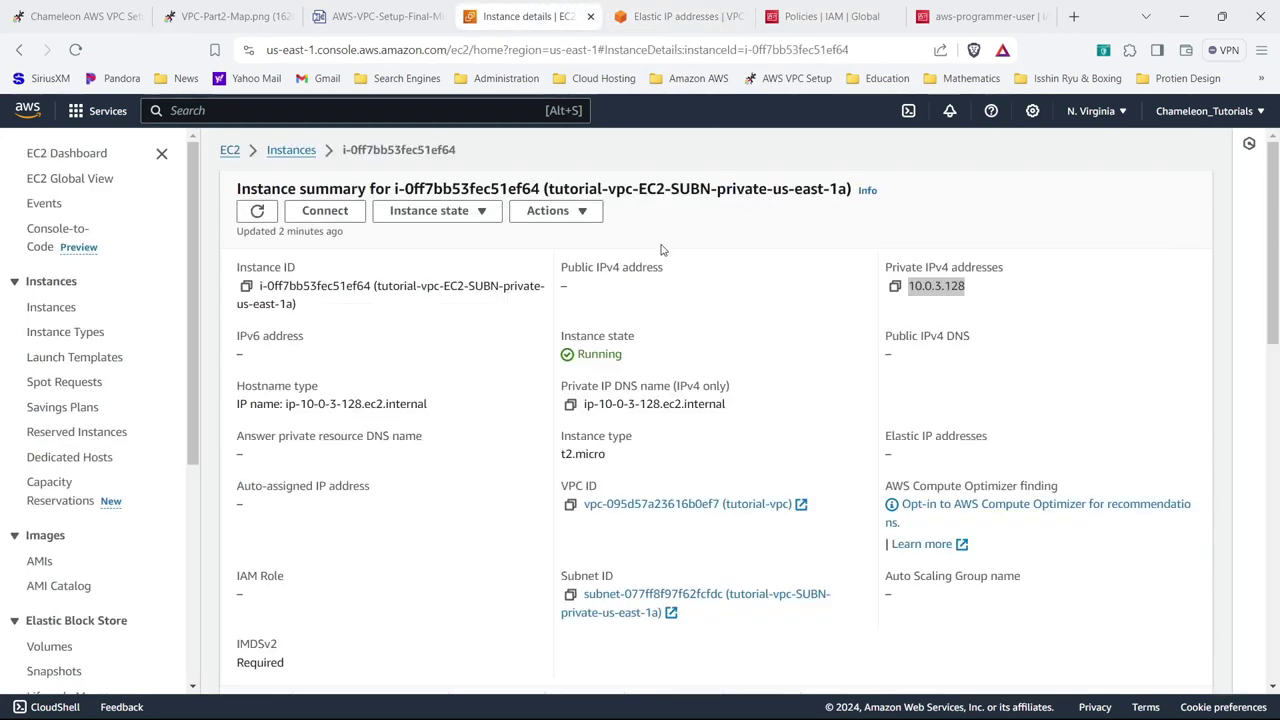
{"action": "left_click", "coordinate": [290, 150]}
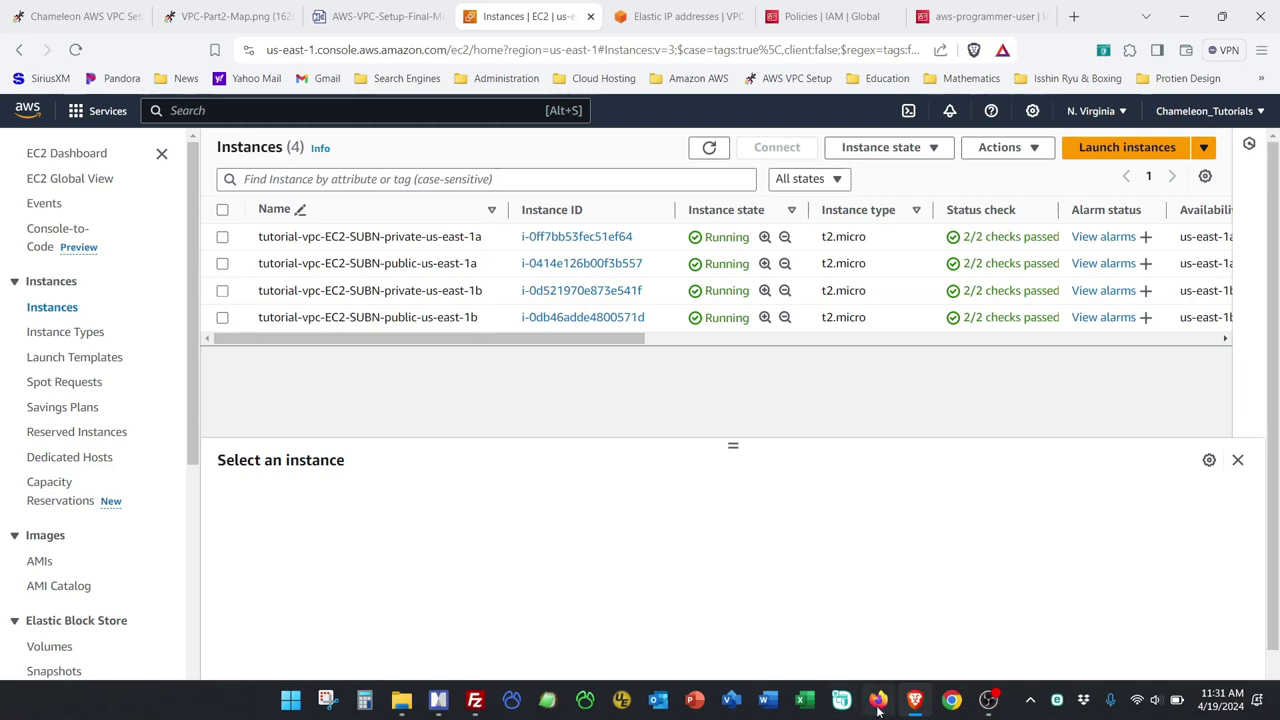
- Switch to Firefox to view the running instances as aws-programmer-user, and return to Brave to examine that user's attached permissions policies
{"action": "left_click", "coordinate": [878, 704]}
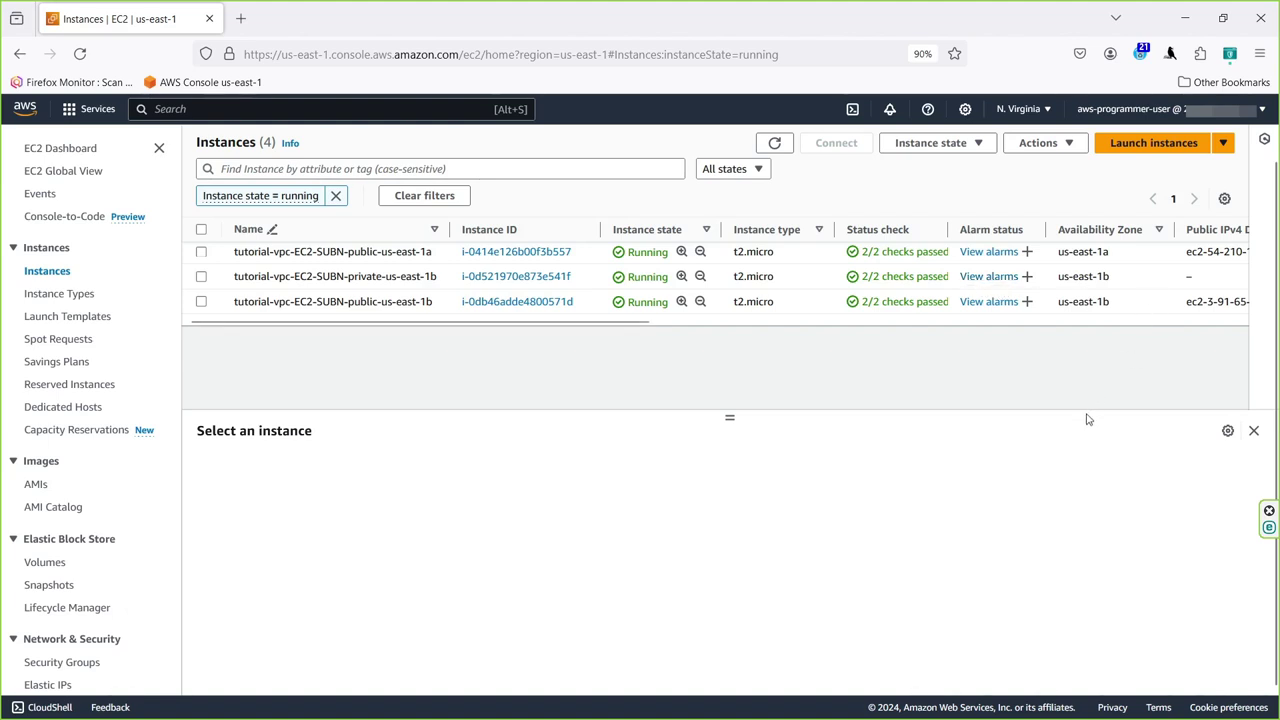
{"action": "left_click", "coordinate": [70, 82]}
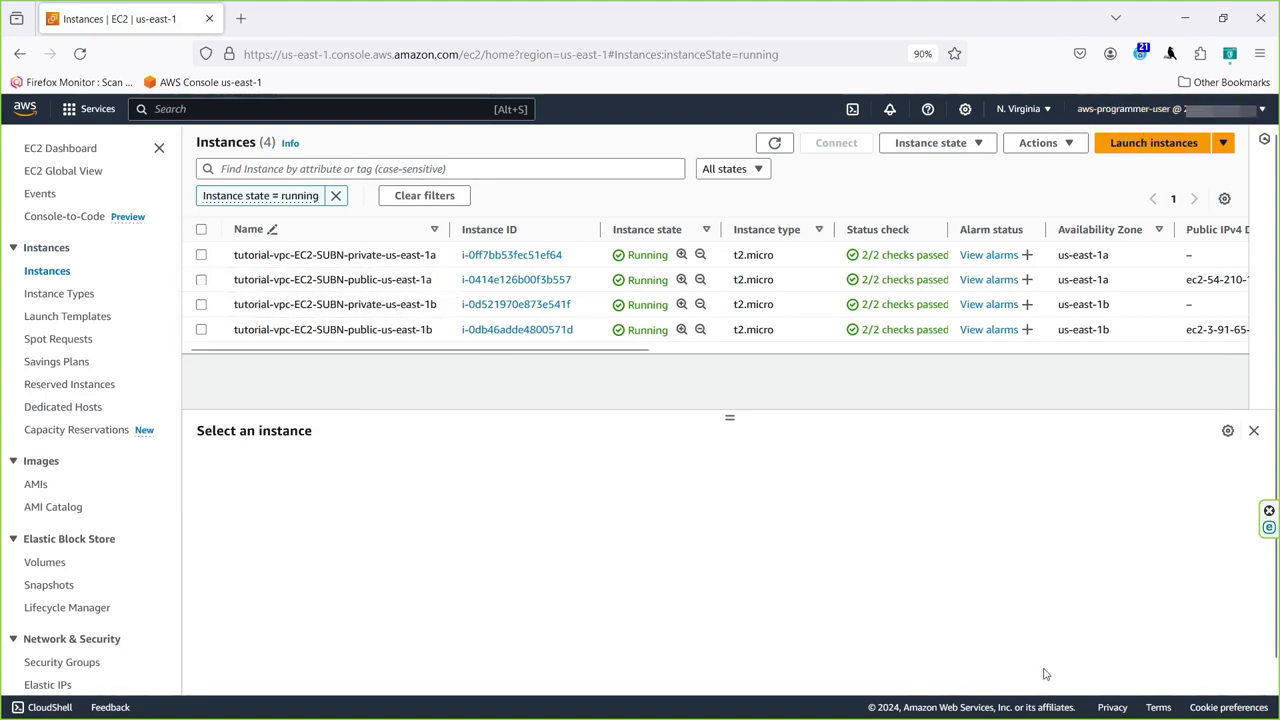
{"action": "mouse_move", "coordinate": [1046, 715]}
{"action": "left_click", "coordinate": [915, 700]}
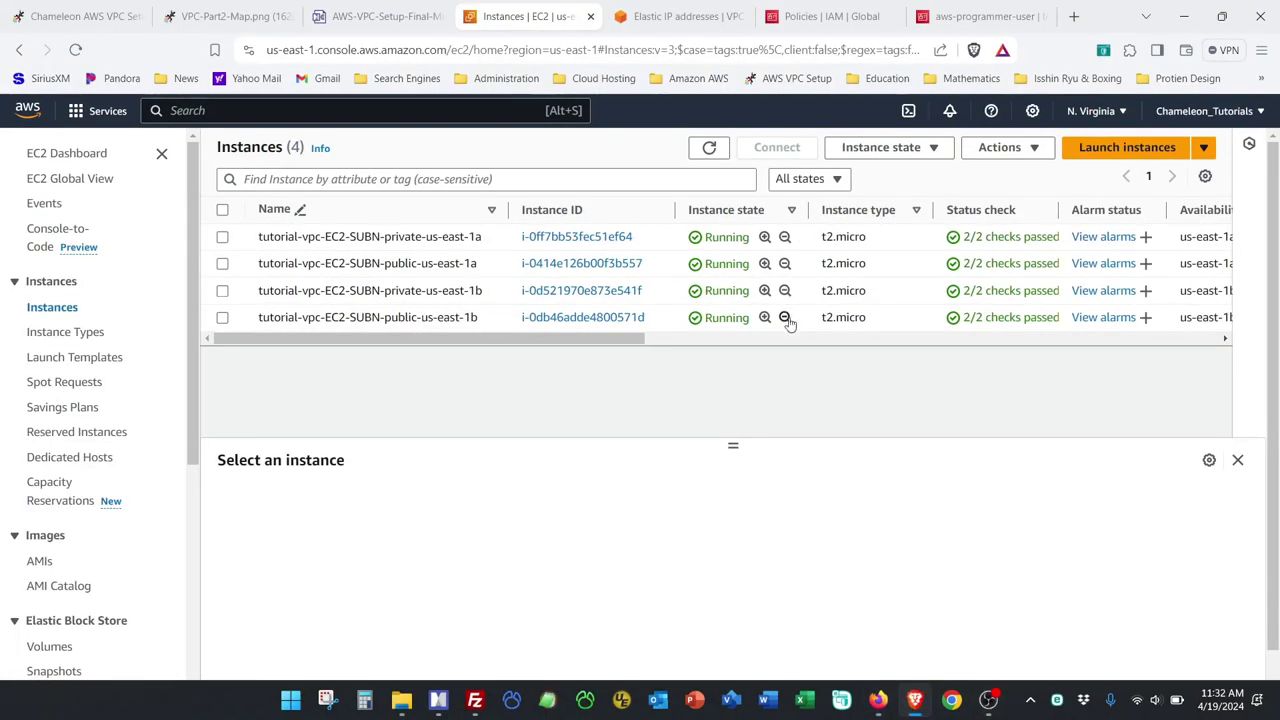
{"action": "left_click", "coordinate": [955, 16]}
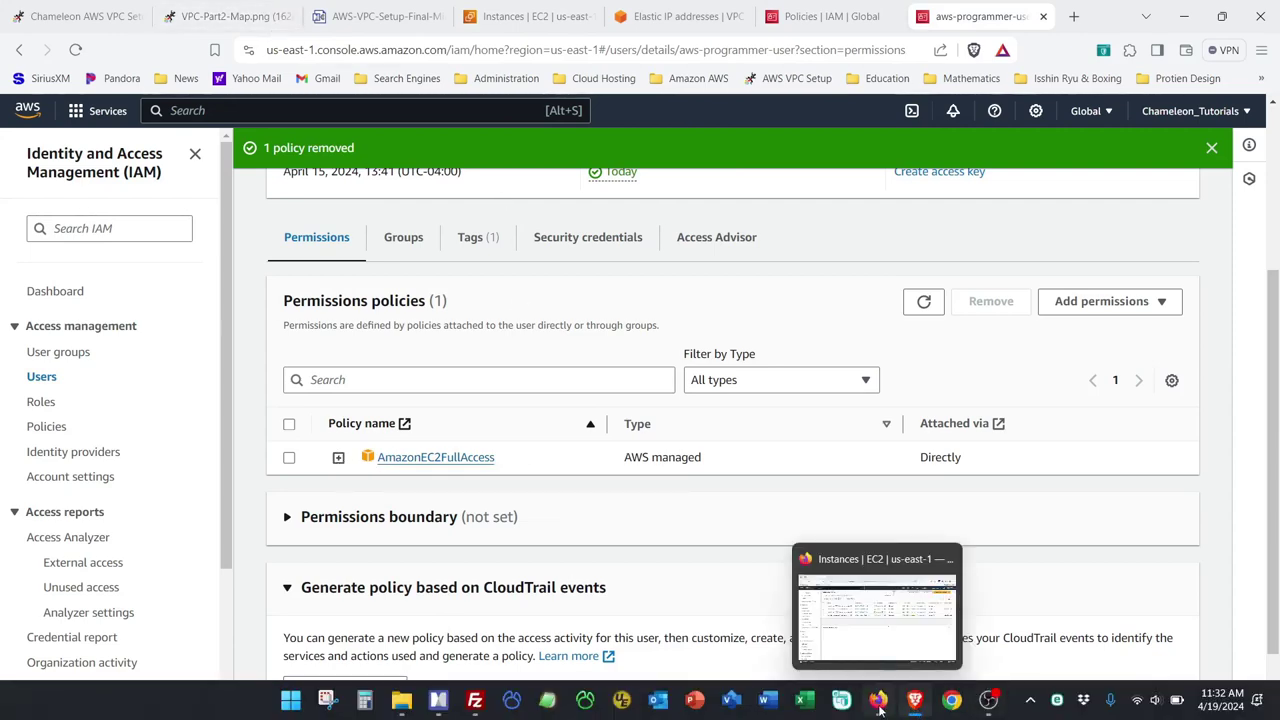
- In Firefox, try to connect to the public us-east-1a instance with EC2 Instance Connect as ec2-user, and close the session tab
{"action": "left_click", "coordinate": [879, 703]}
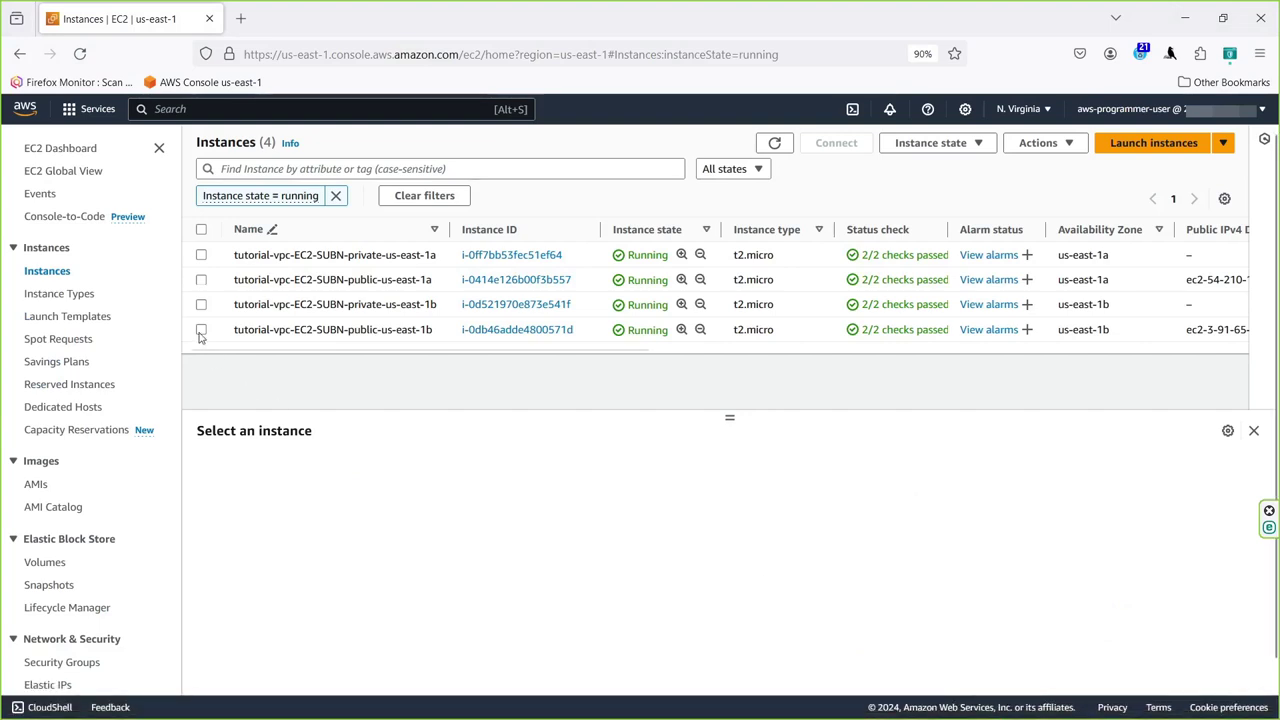
{"action": "left_click", "coordinate": [201, 280]}
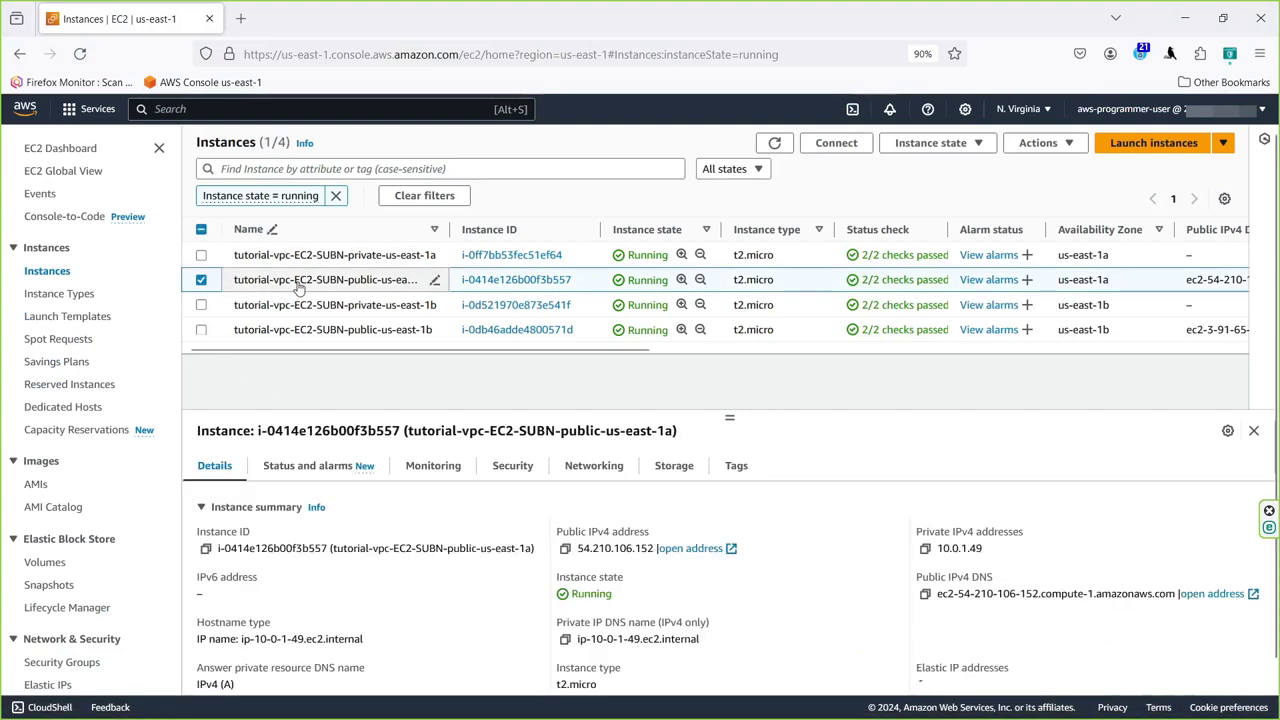
{"action": "left_click", "coordinate": [834, 148]}
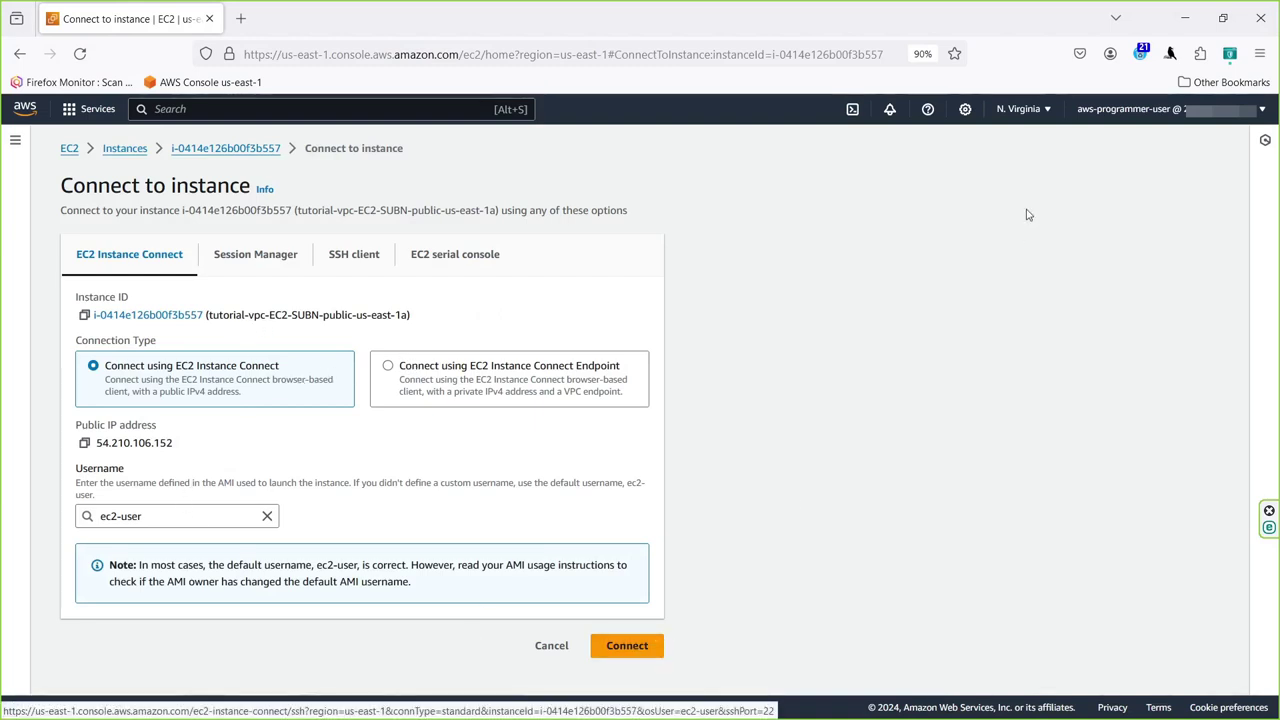
{"action": "left_click", "coordinate": [627, 645]}
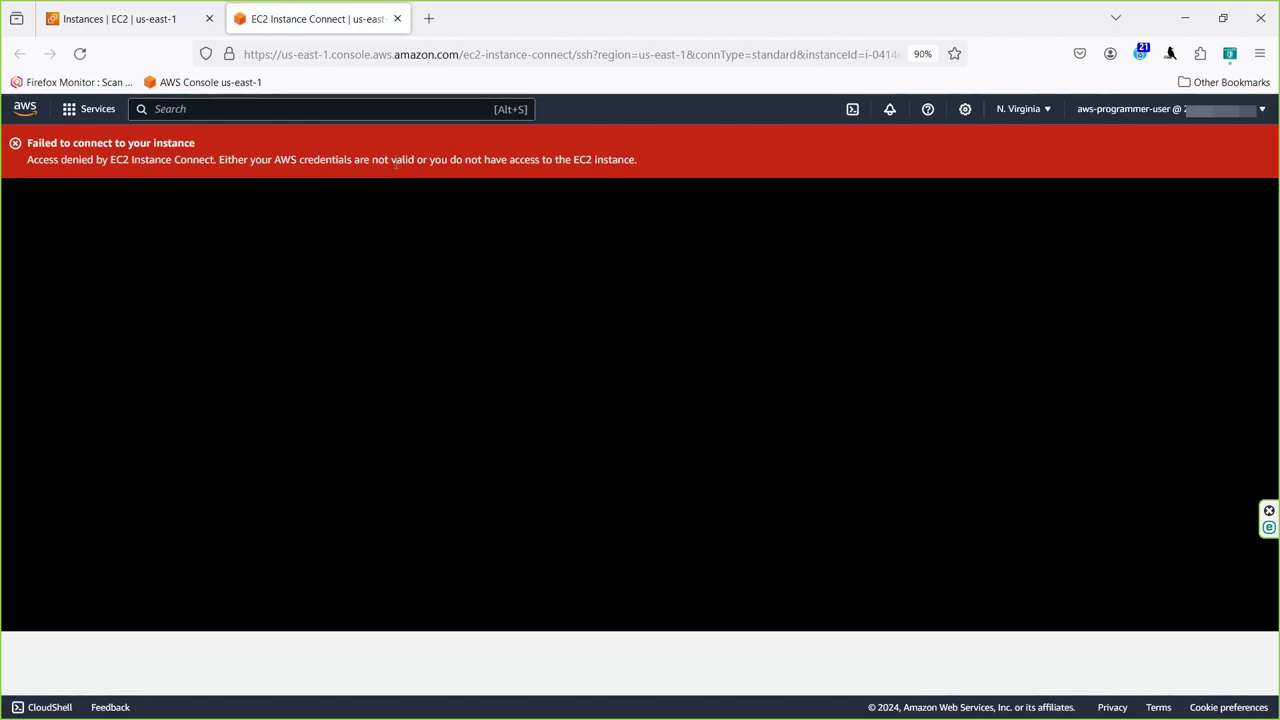
{"action": "left_click", "coordinate": [397, 18]}
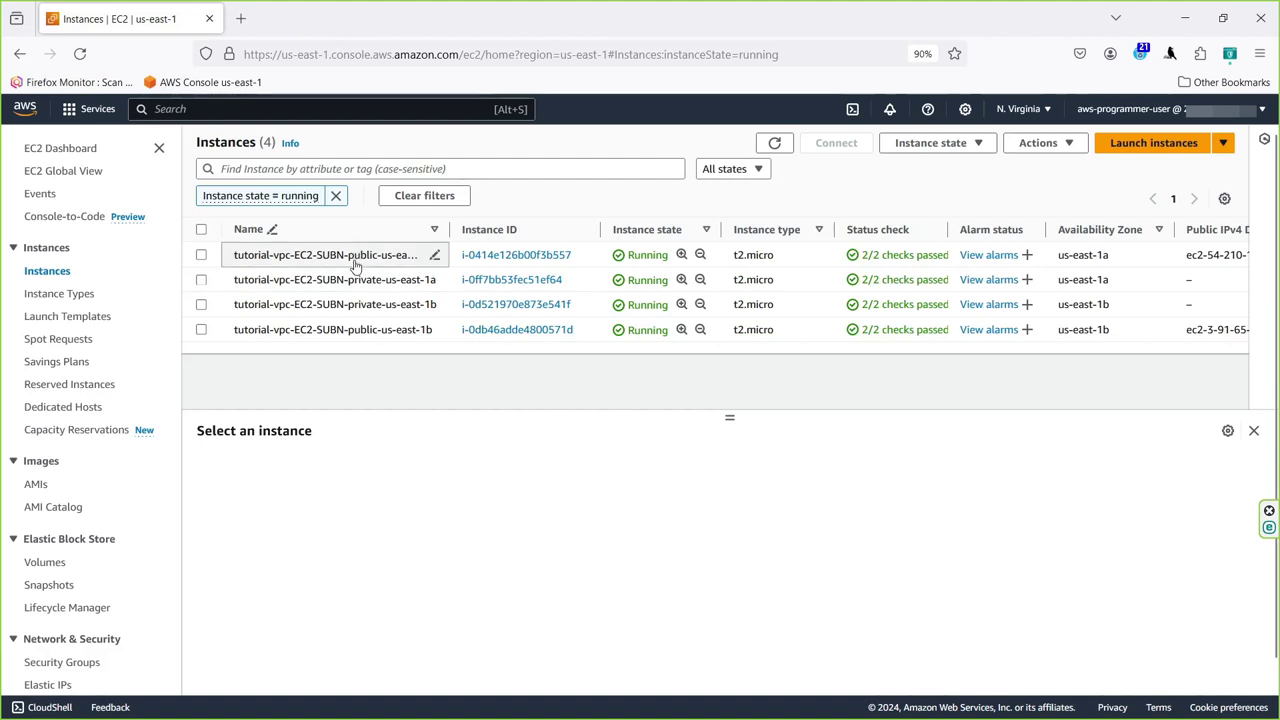
- Switch to Brave and read the mind map's EICE demonstration instructions for attaching the Step 13 policy to the programmer user
{"action": "mouse_move", "coordinate": [545, 717]}
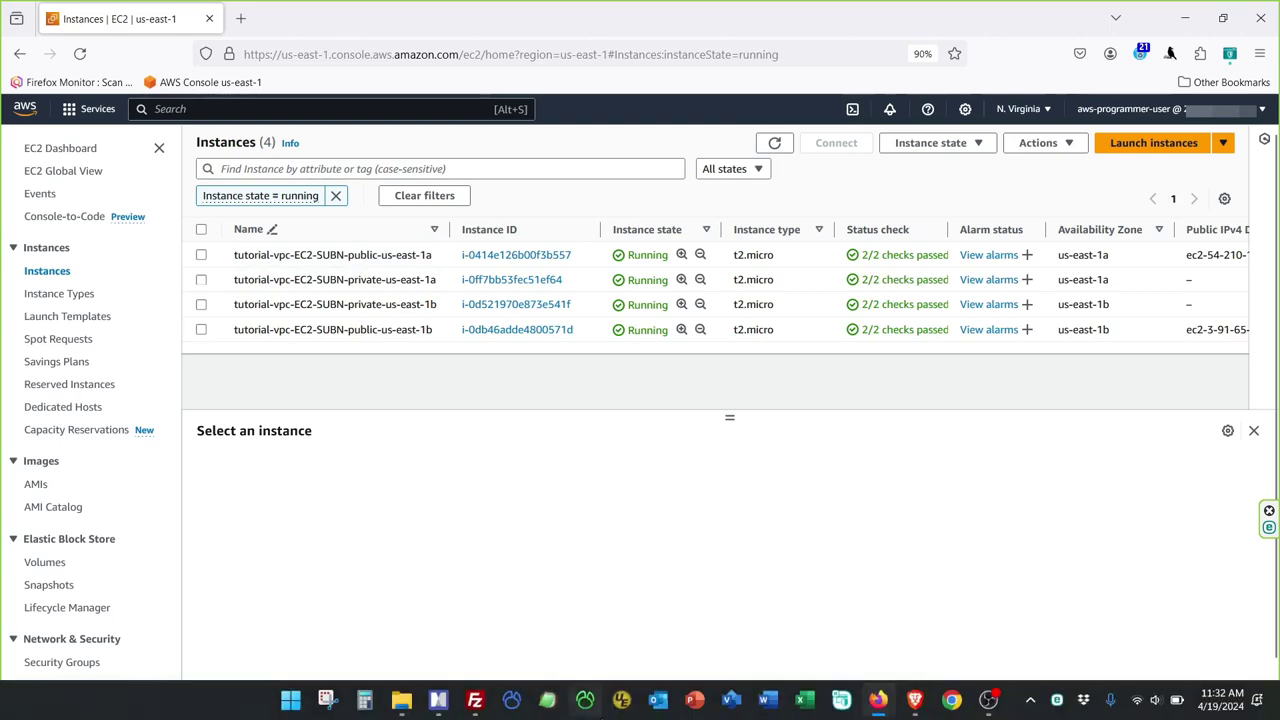
{"action": "left_click", "coordinate": [914, 699]}
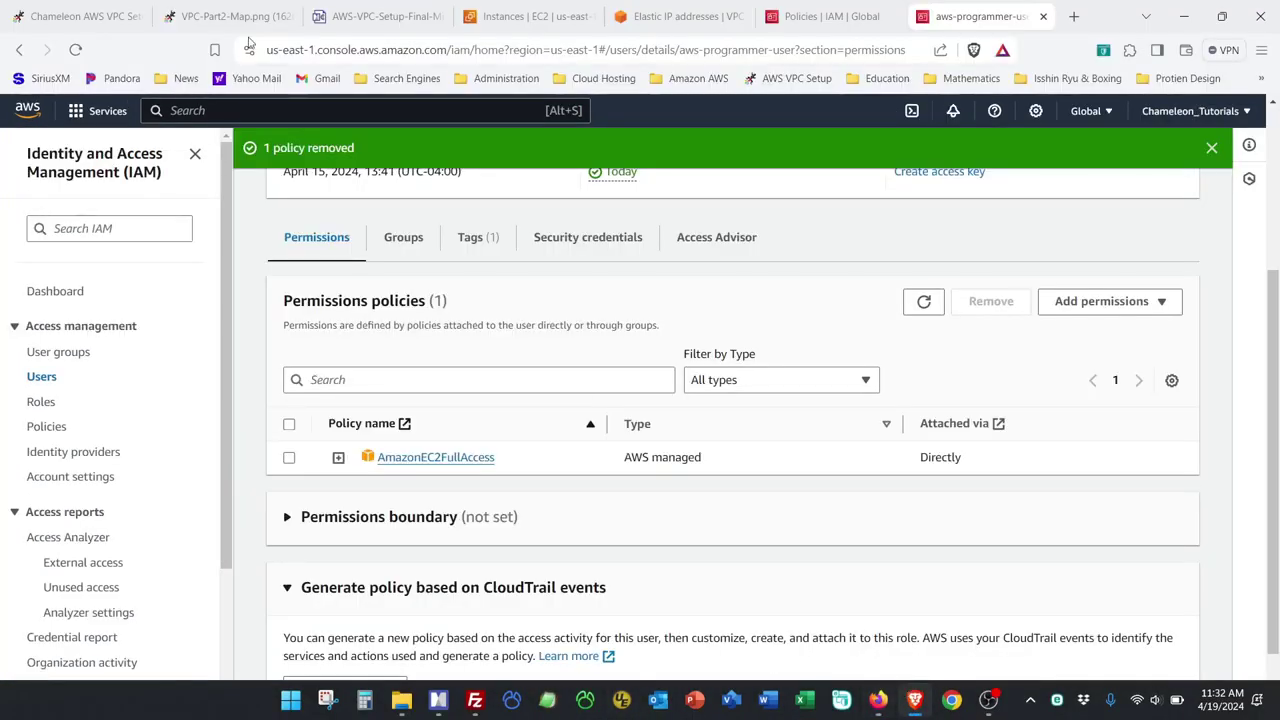
{"action": "left_click", "coordinate": [368, 24]}
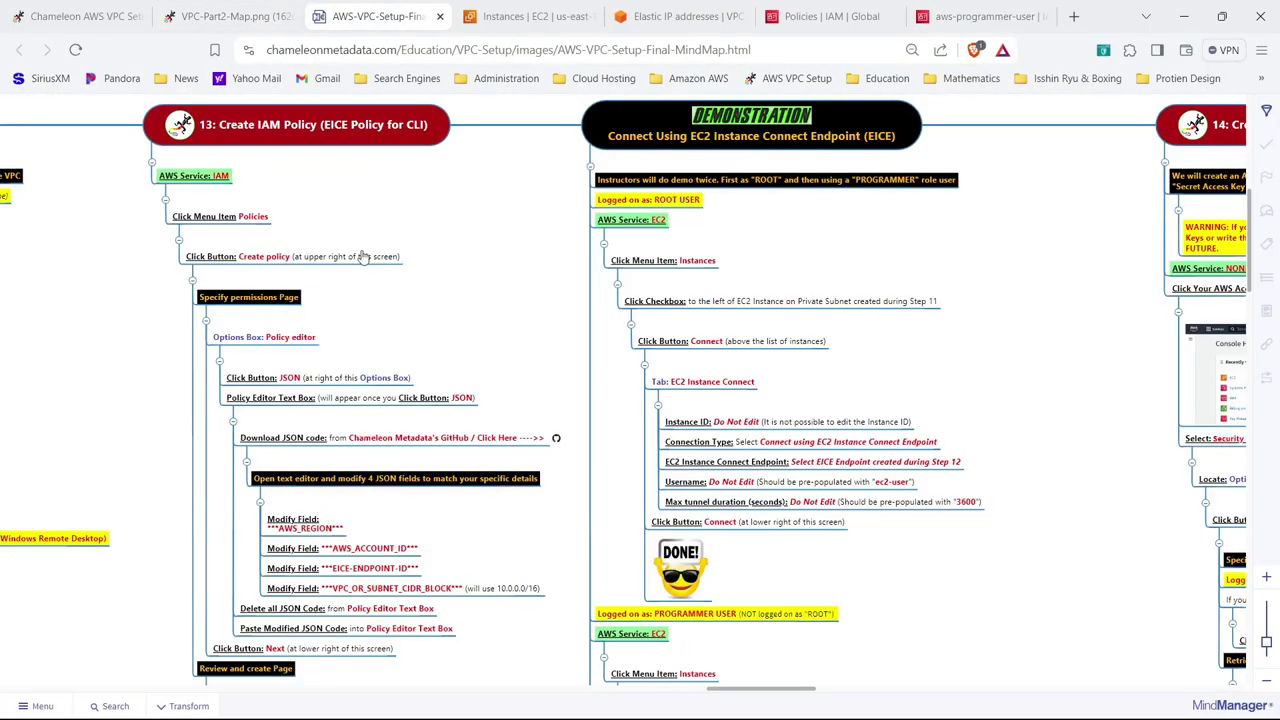
{"action": "mouse_move", "coordinate": [357, 202]}
{"action": "left_mouse_down"}
{"action": "mouse_move", "coordinate": [440, 221]}
{"action": "mouse_move", "coordinate": [399, 185]}
{"action": "mouse_move", "coordinate": [351, 194]}
{"action": "left_mouse_up"}
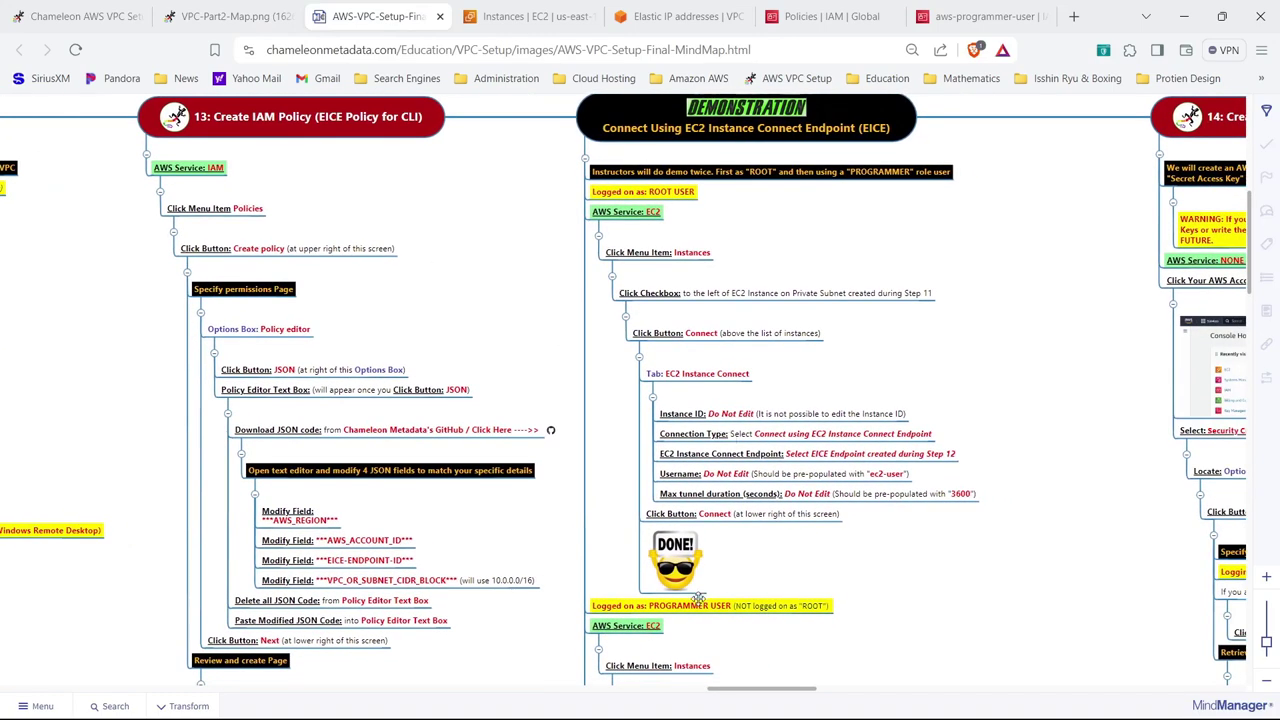
{"action": "left_click_drag", "start_coordinate": [739, 579], "coordinate": [520, 37]}
{"action": "left_click_drag", "start_coordinate": [615, 100], "coordinate": [689, 385]}
{"action": "left_click_drag", "start_coordinate": [1071, 576], "coordinate": [698, 518]}
{"action": "left_click_drag", "start_coordinate": [740, 624], "coordinate": [668, 127]}
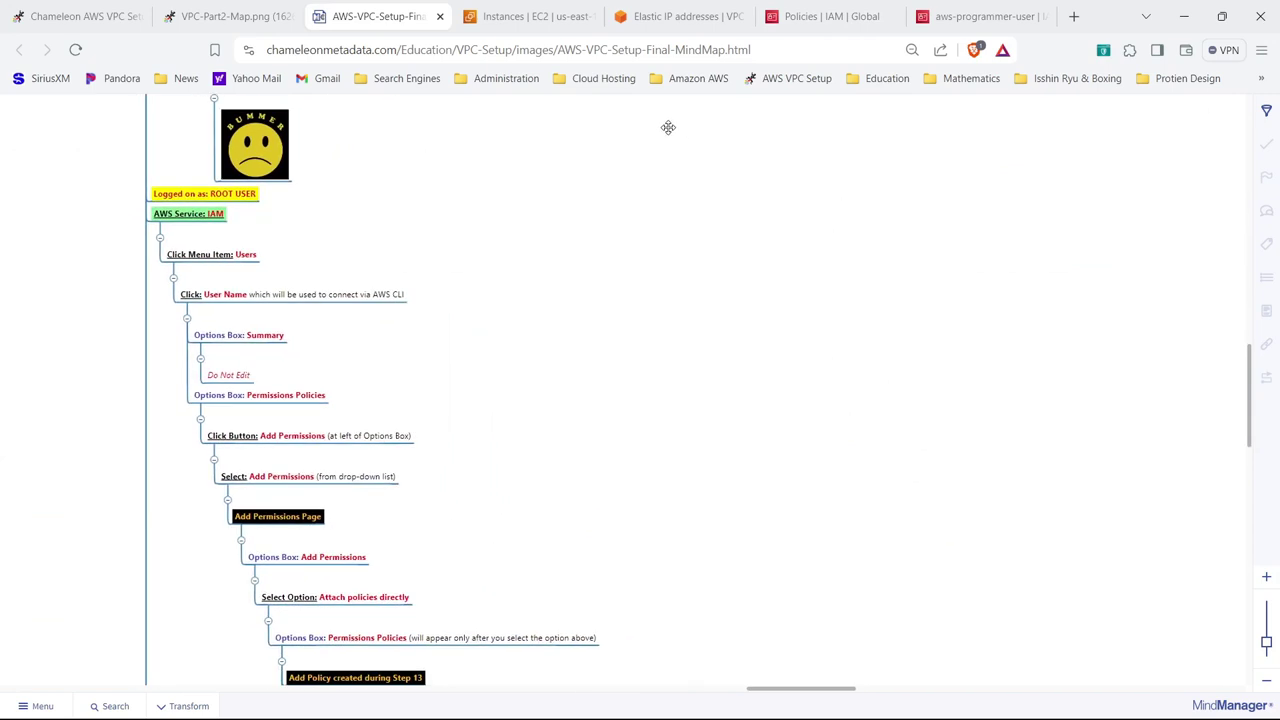
{"action": "left_click_drag", "start_coordinate": [566, 497], "coordinate": [643, 417]}
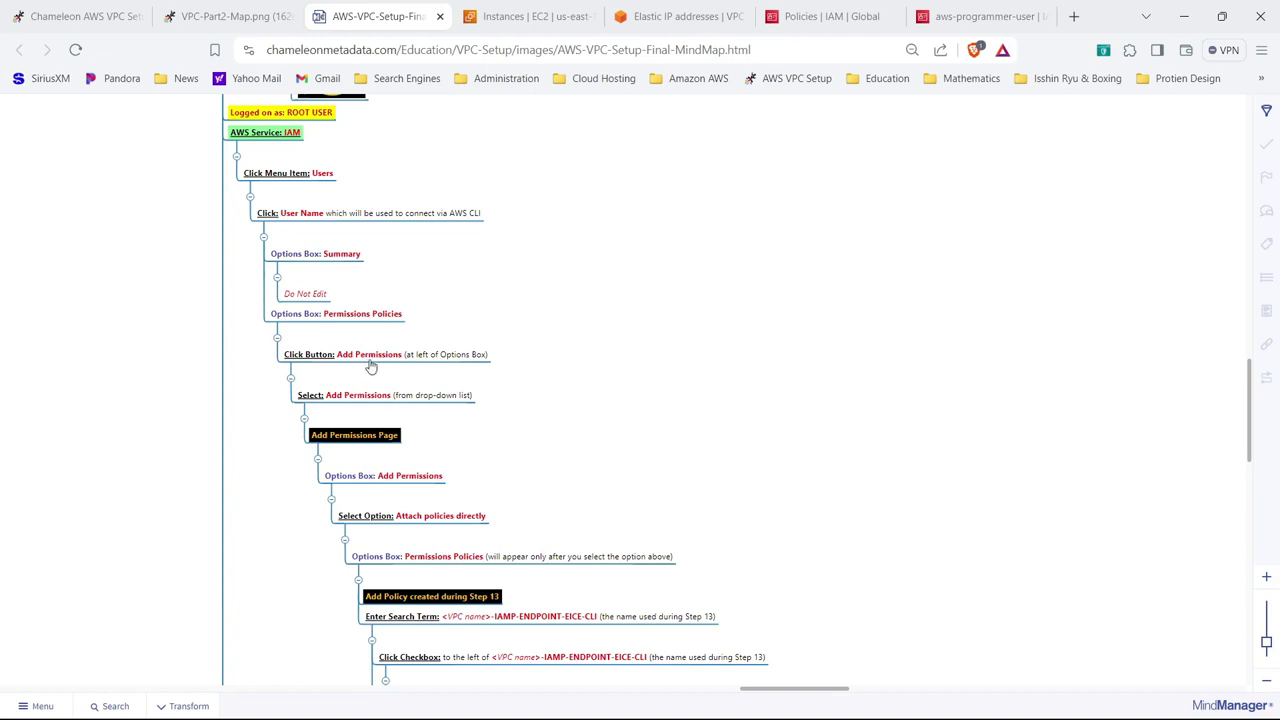
- Start adding permissions to aws-programmer-user in IAM, choosing to attach policies directly
{"action": "left_click", "coordinate": [847, 17]}
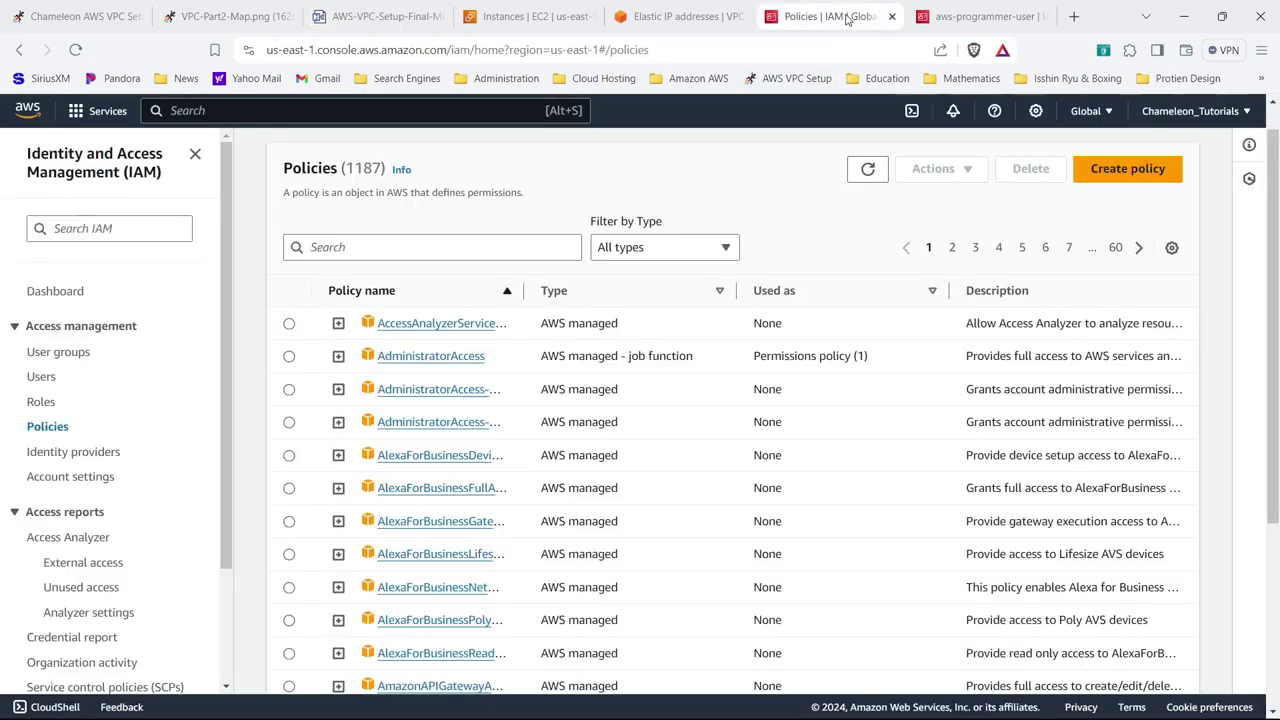
{"action": "left_click", "coordinate": [968, 20]}
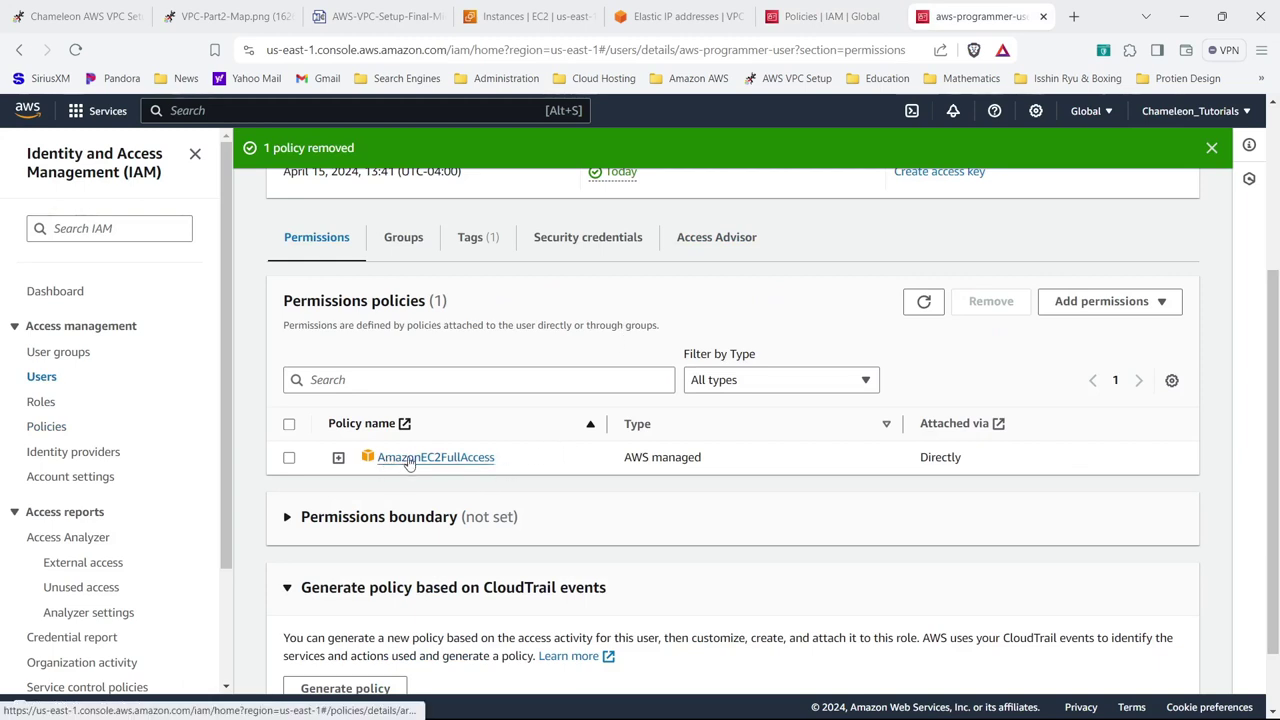
{"action": "left_click", "coordinate": [1068, 305]}
{"action": "left_click", "coordinate": [1075, 329]}
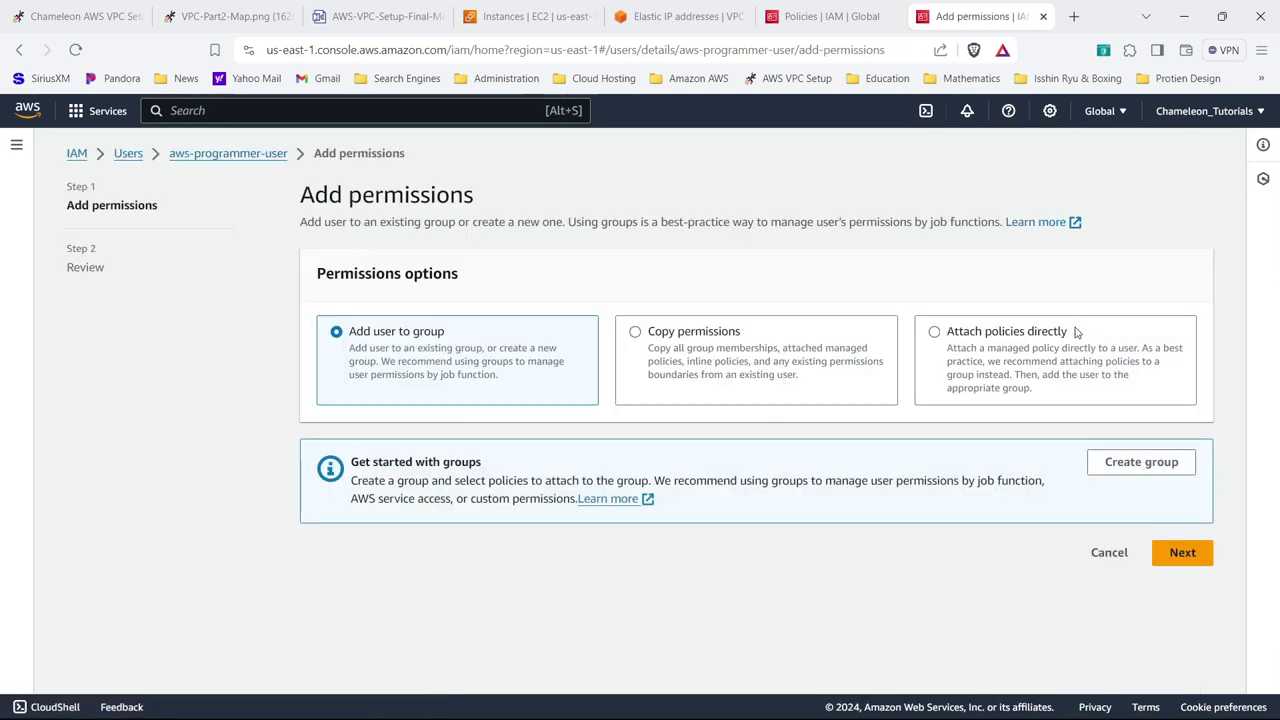
{"action": "left_click", "coordinate": [987, 394]}
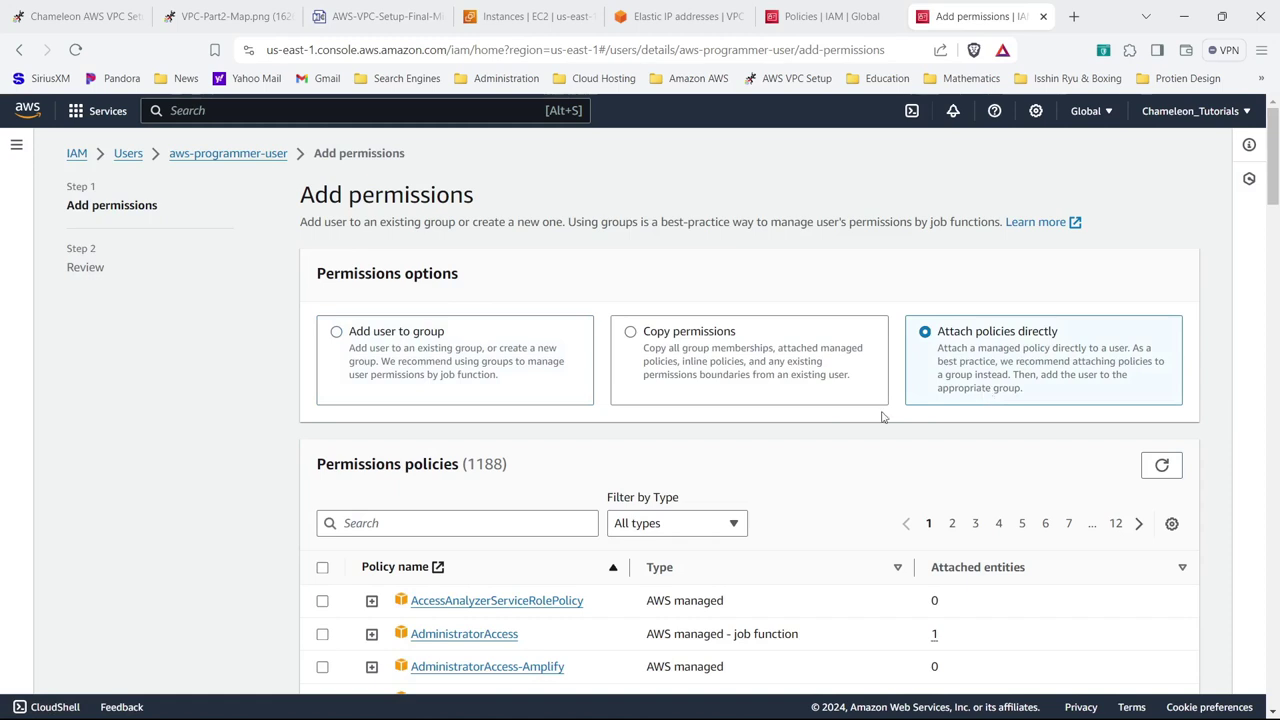
- Search the permissions policies for "tutor"
{"action": "left_click", "coordinate": [504, 522]}
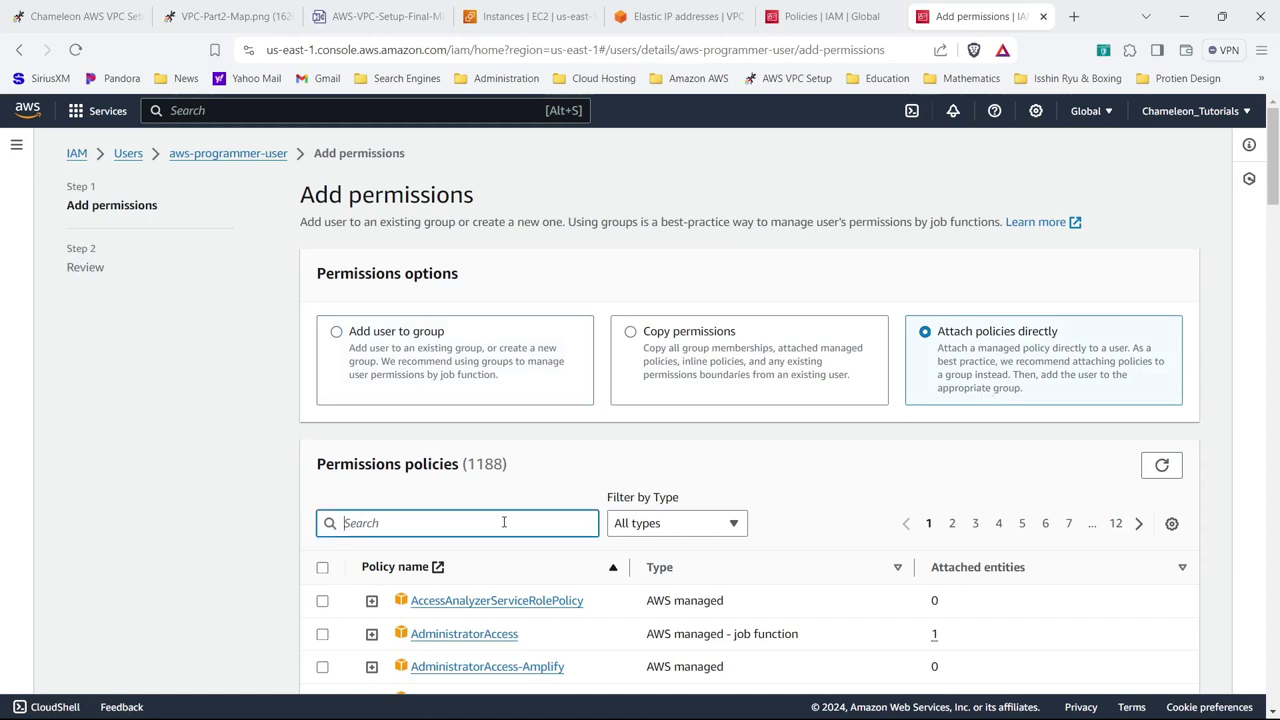
{"action": "type", "text": "tutr"}
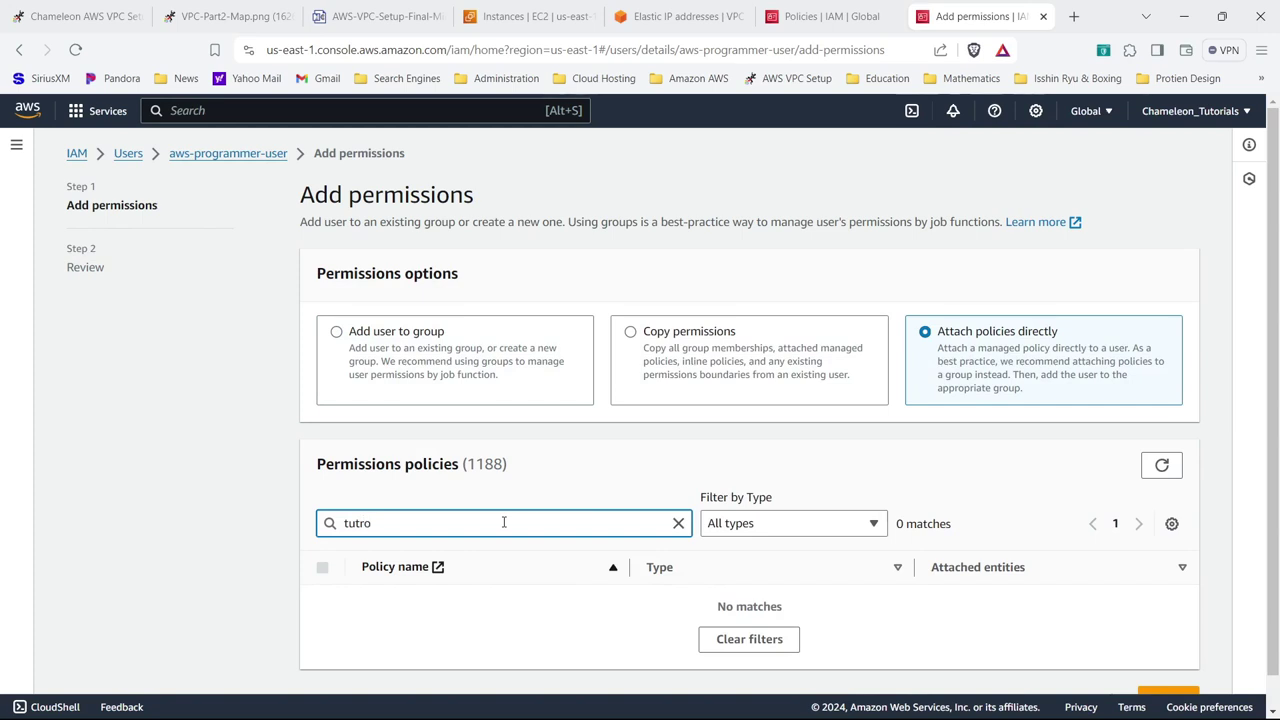
{"action": "type", "text": "o"}
{"action": "key", "text": "BackSpace"}
{"action": "key", "text": "BackSpace"}
{"action": "key", "text": "BackSpace"}
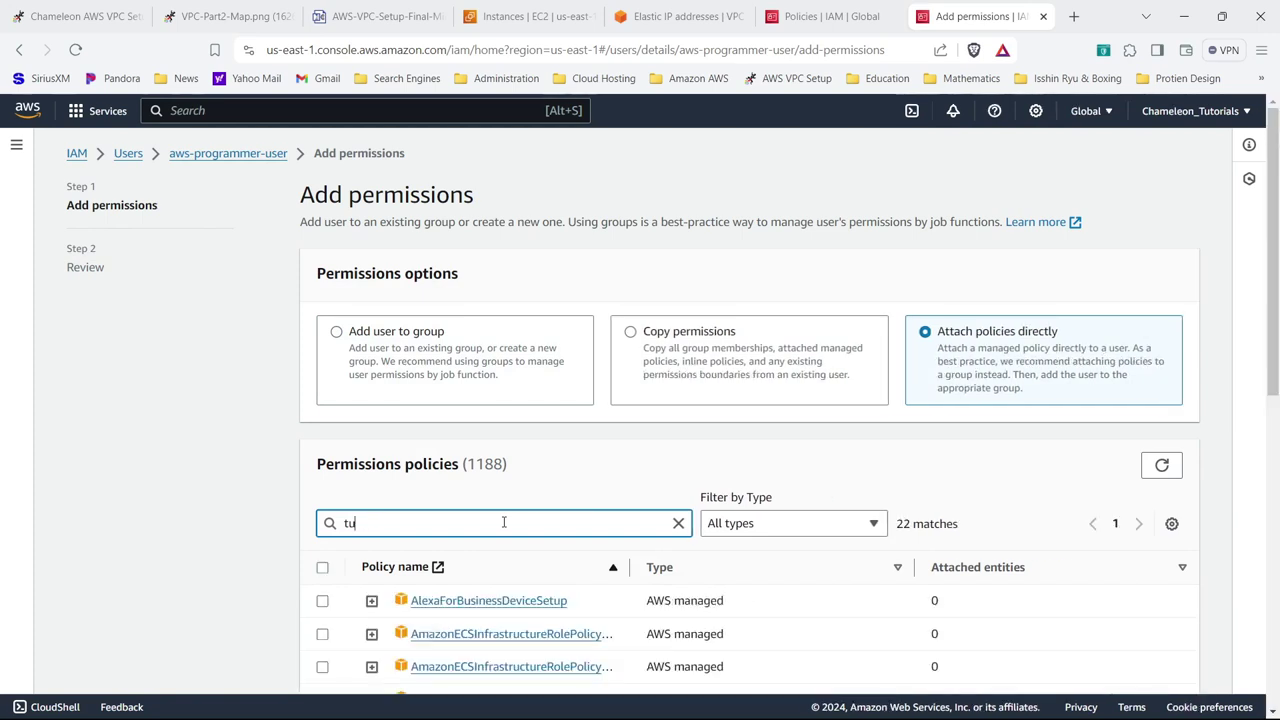
{"action": "type", "text": "tor"}
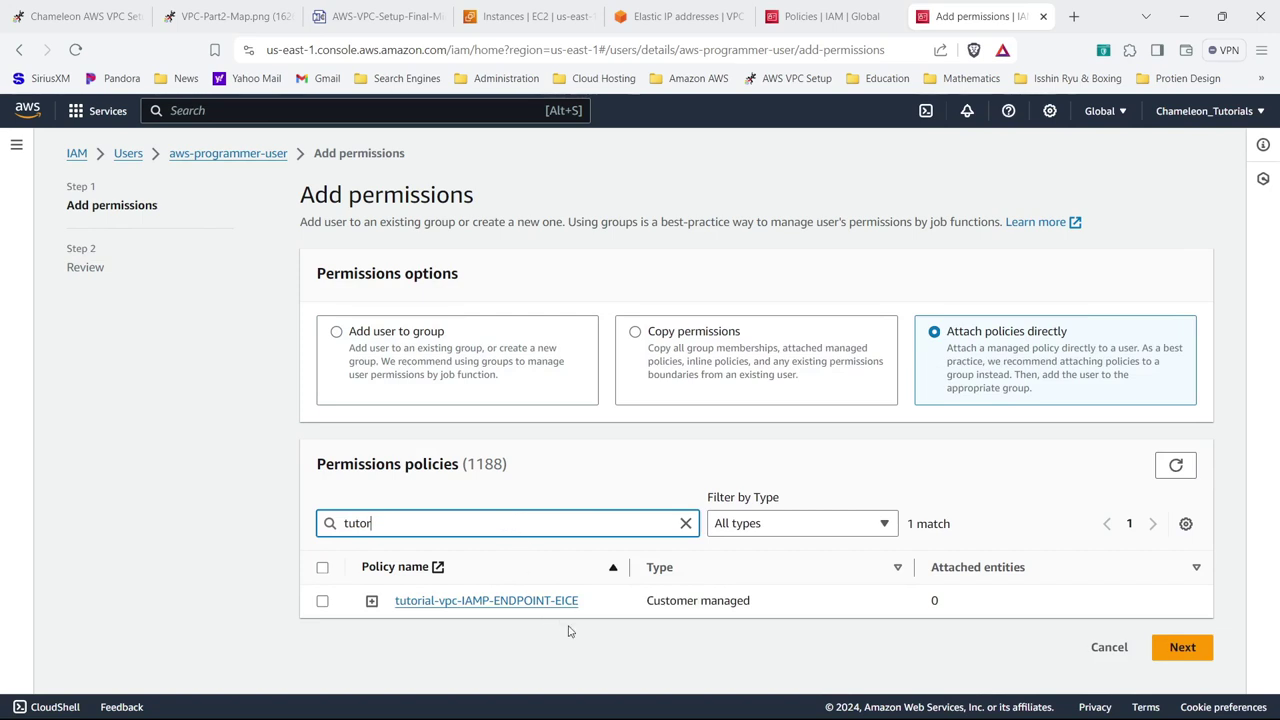
- Attach the tutorial-vpc-IAMP-ENDPOINT-EICE policy to aws-programmer-user and check the user's permissions policies
{"action": "left_click", "coordinate": [323, 600]}
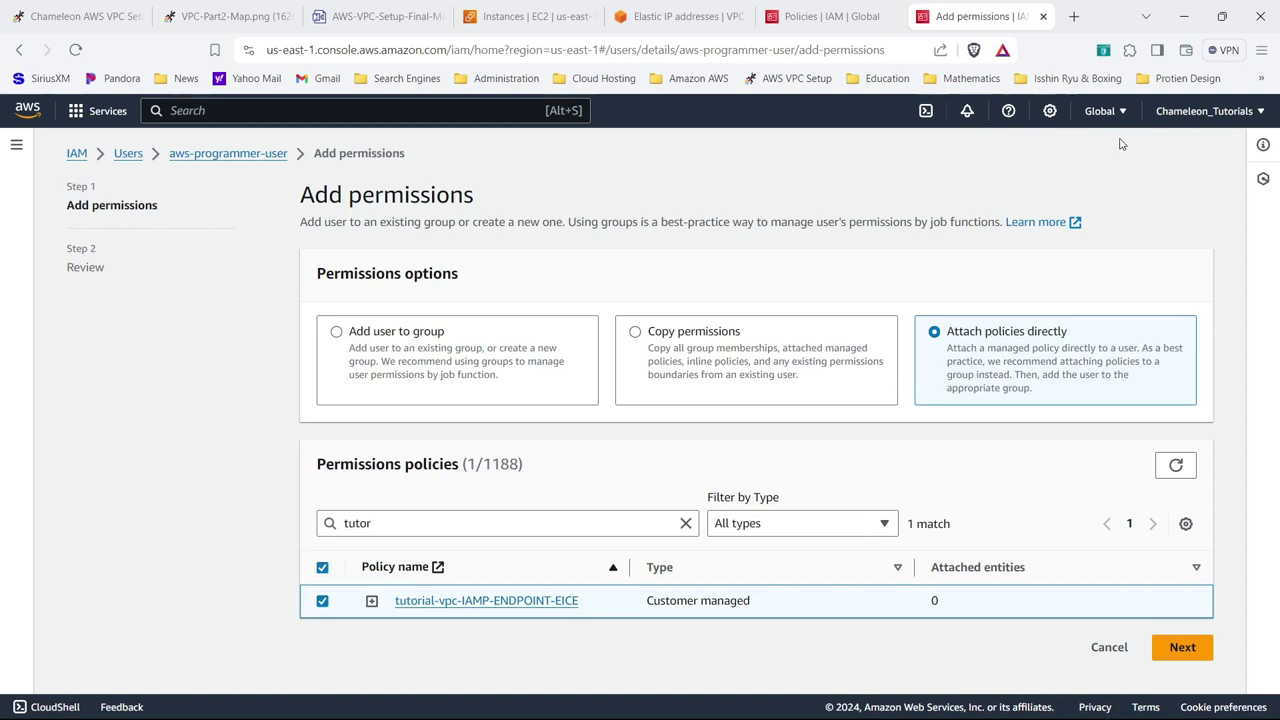
{"action": "left_click", "coordinate": [1160, 650]}
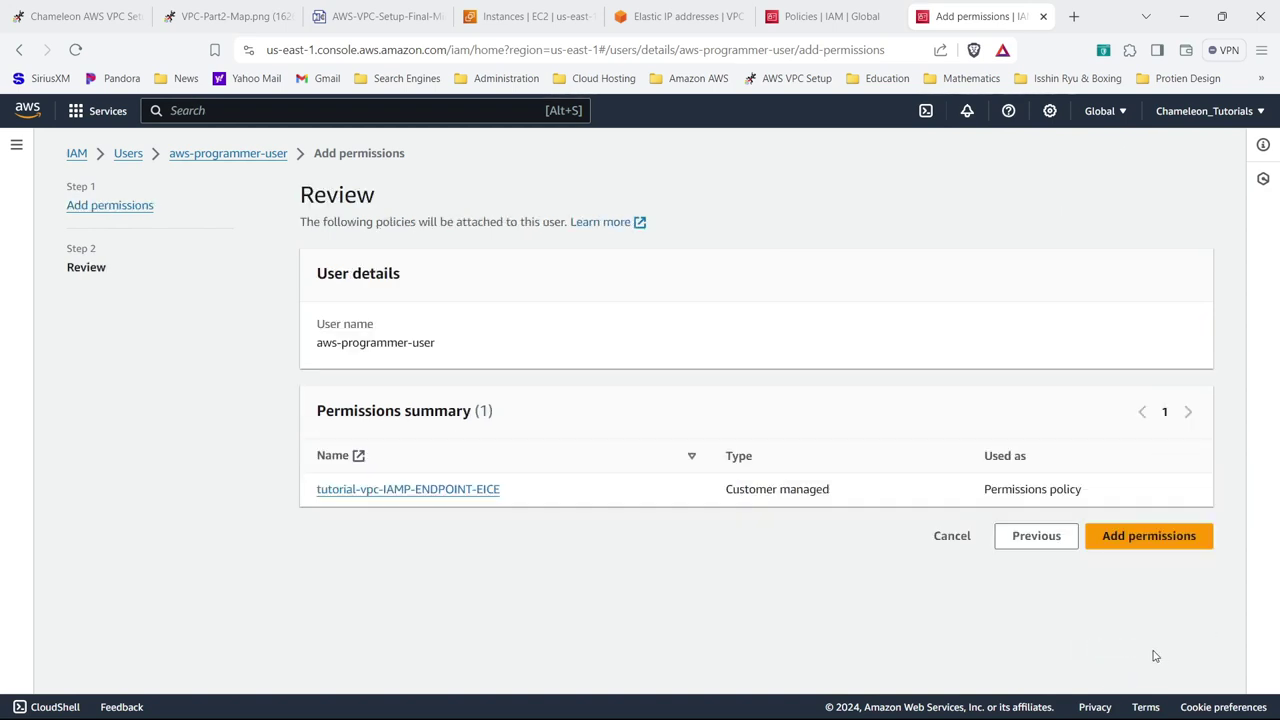
{"action": "left_click", "coordinate": [1145, 538]}
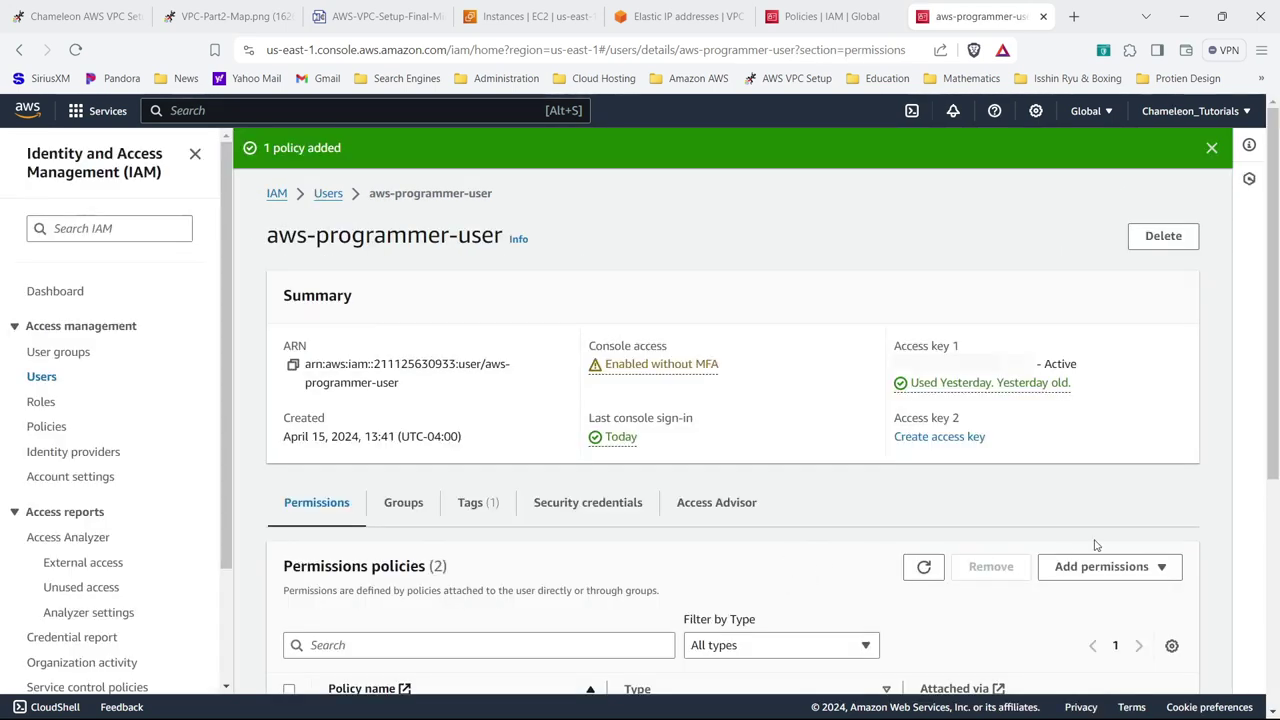
{"action": "left_click_drag", "start_coordinate": [1274, 216], "coordinate": [1277, 425]}
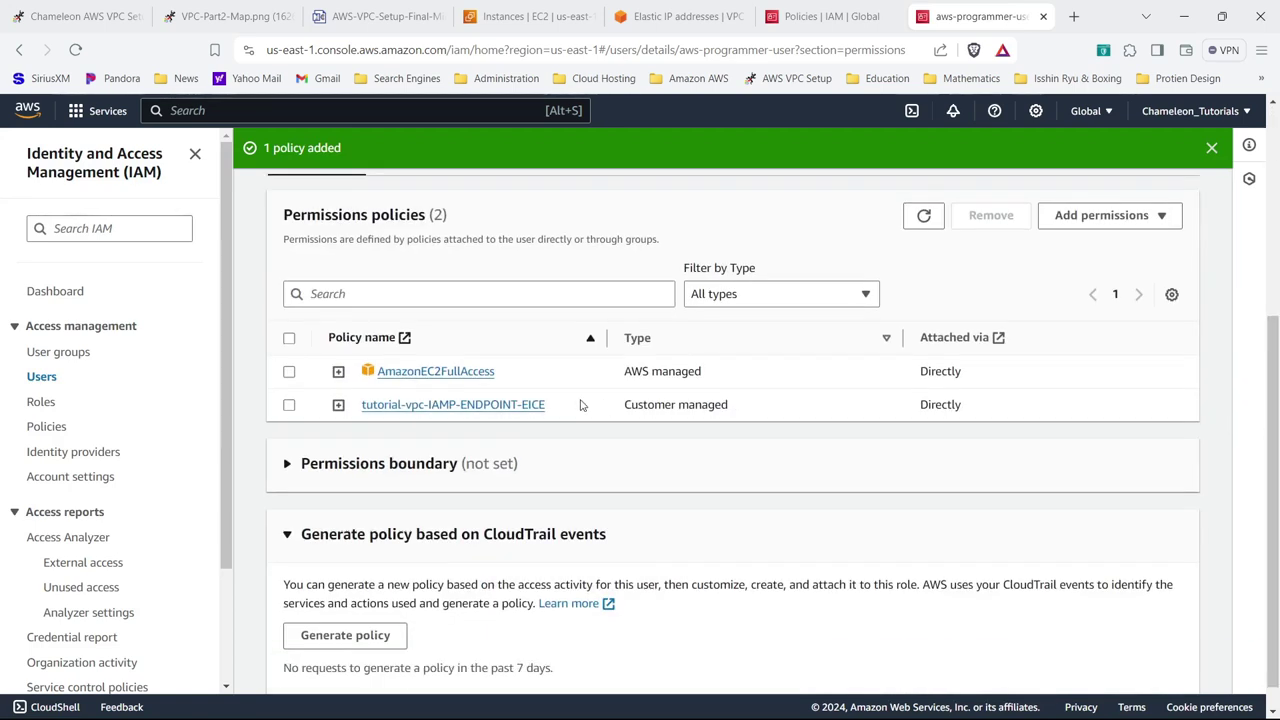
- Switch to Firefox and reload the running EC2 instances page for aws-programmer-user
{"action": "mouse_move", "coordinate": [945, 712]}
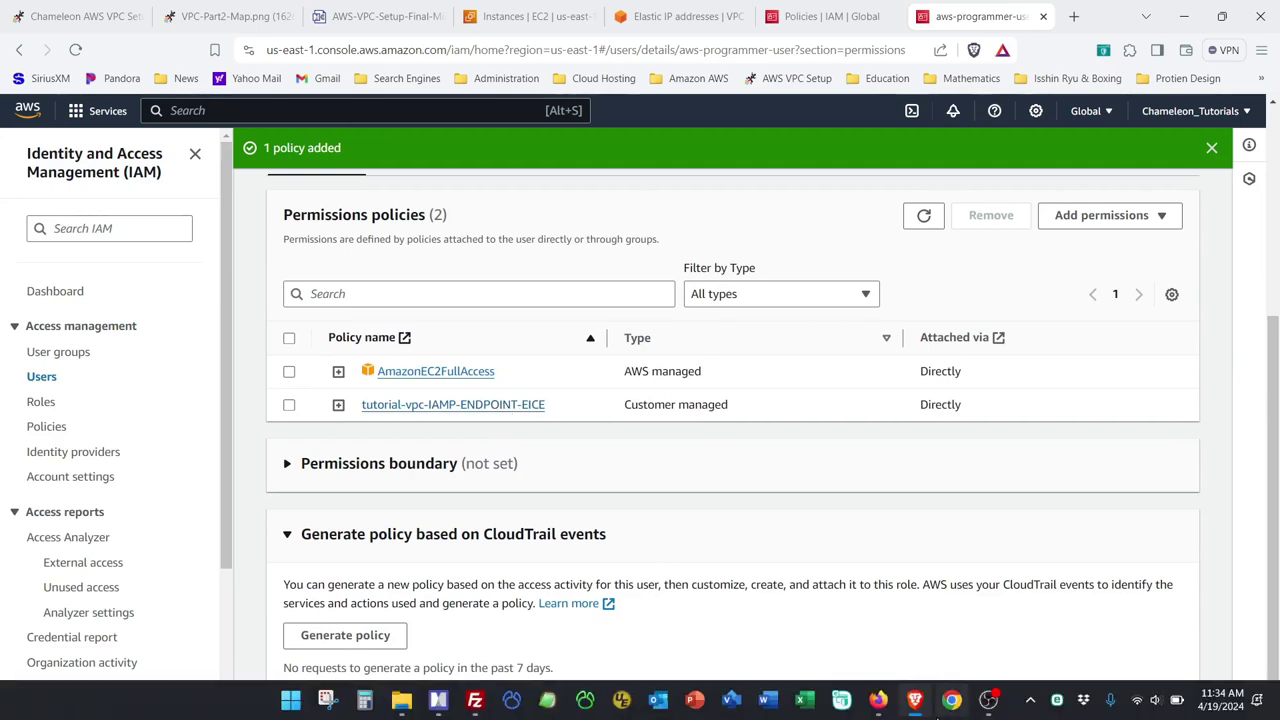
{"action": "left_click", "coordinate": [879, 703]}
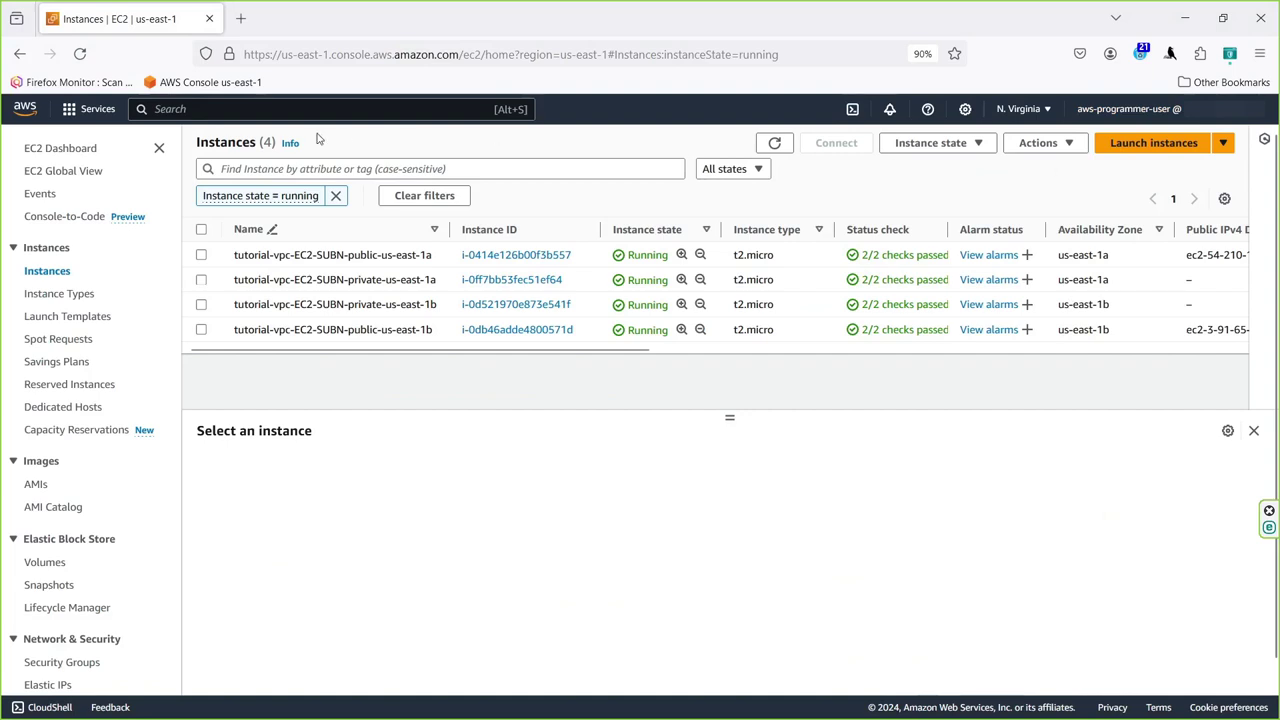
{"action": "left_click", "coordinate": [80, 54]}
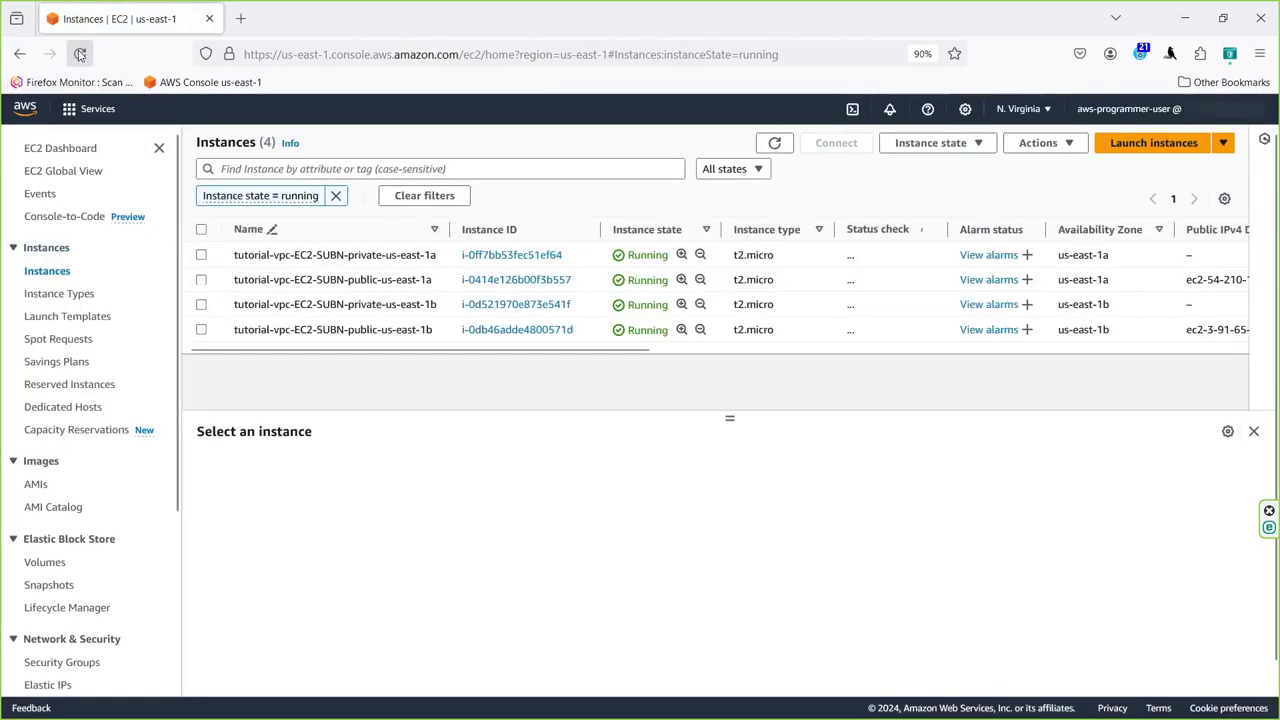
- Connect to the private us-east-1a instance using EC2 Instance Connect Endpoint with the username ec2-user
{"action": "left_click", "coordinate": [201, 256]}
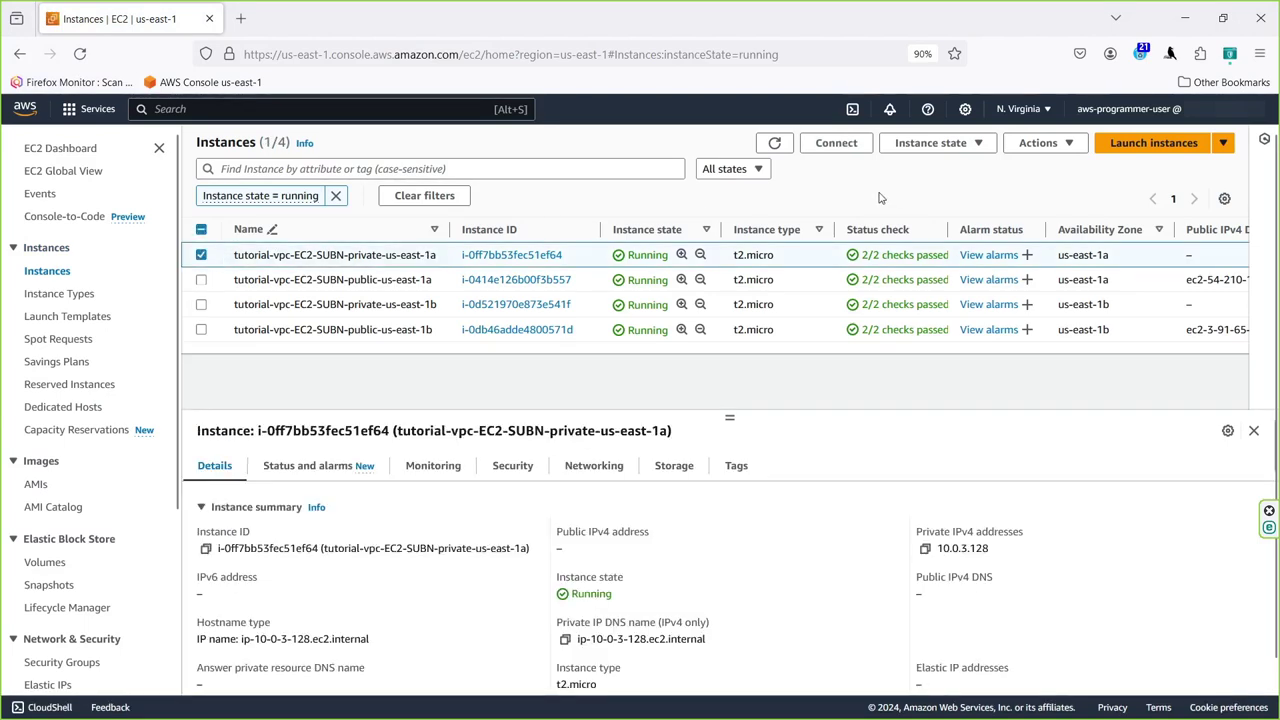
{"action": "left_click", "coordinate": [833, 143]}
{"action": "left_click", "coordinate": [600, 392]}
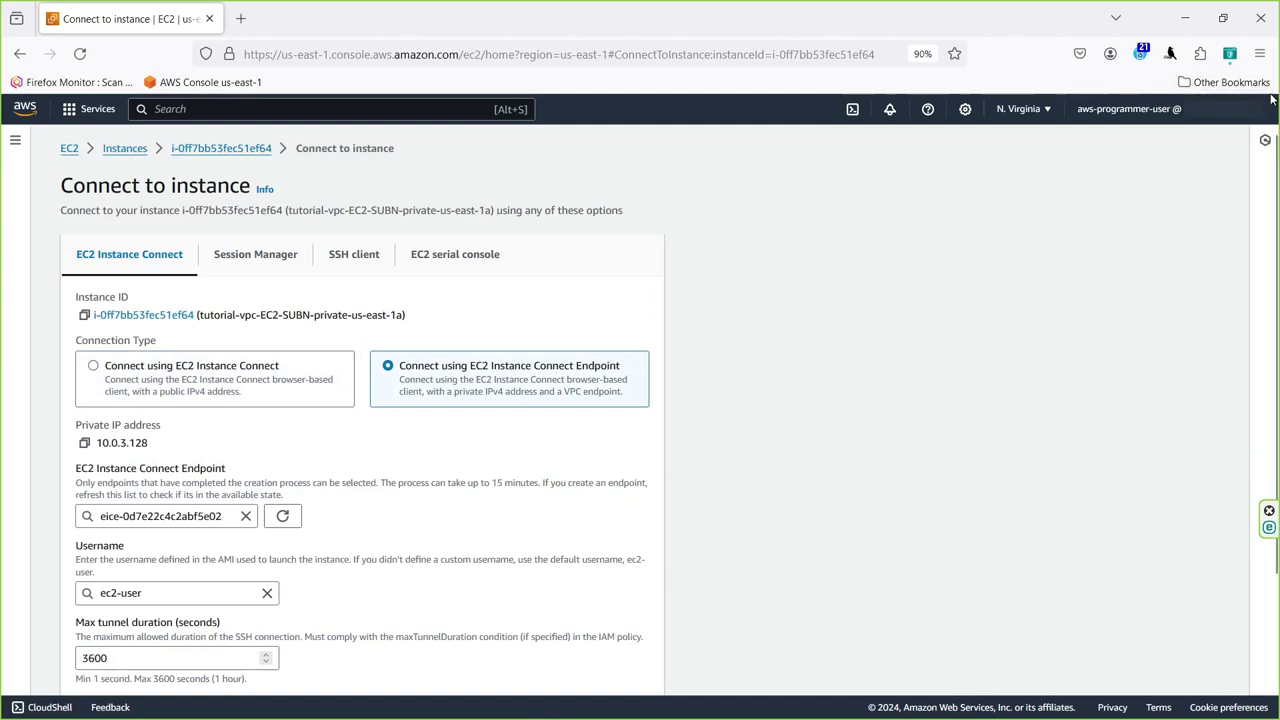
{"action": "scroll", "coordinate": [1276, 341], "scroll_direction": "down", "scroll_amount": 3}
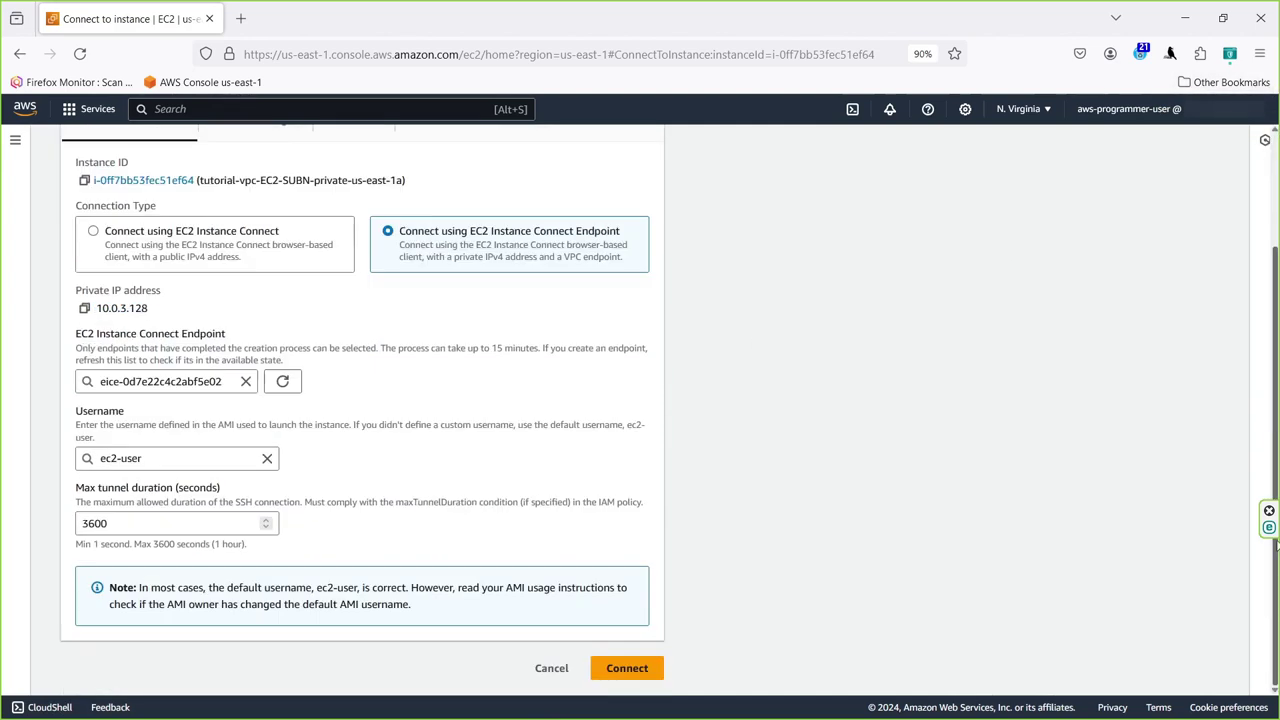
{"action": "left_click", "coordinate": [627, 668]}
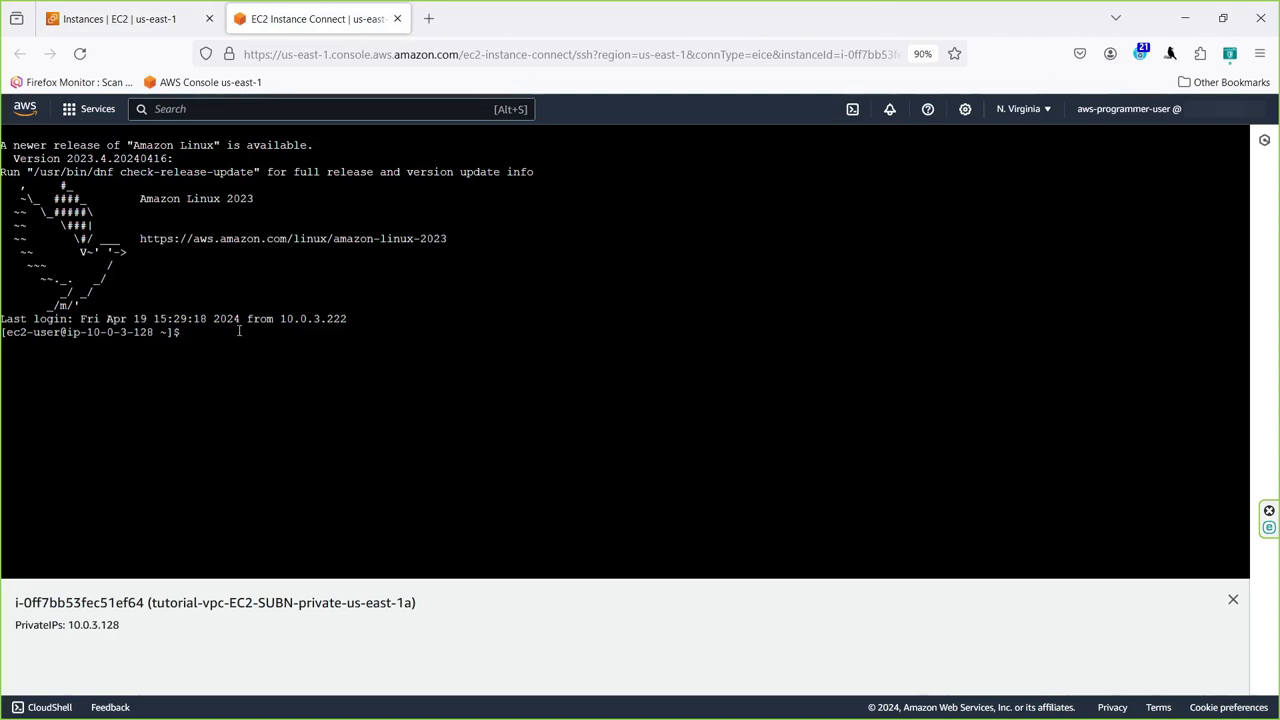
- Return to the instances list, and switch to Brave to review the mind map's EICE demonstration instructions for the programmer user
{"action": "left_click", "coordinate": [168, 22]}
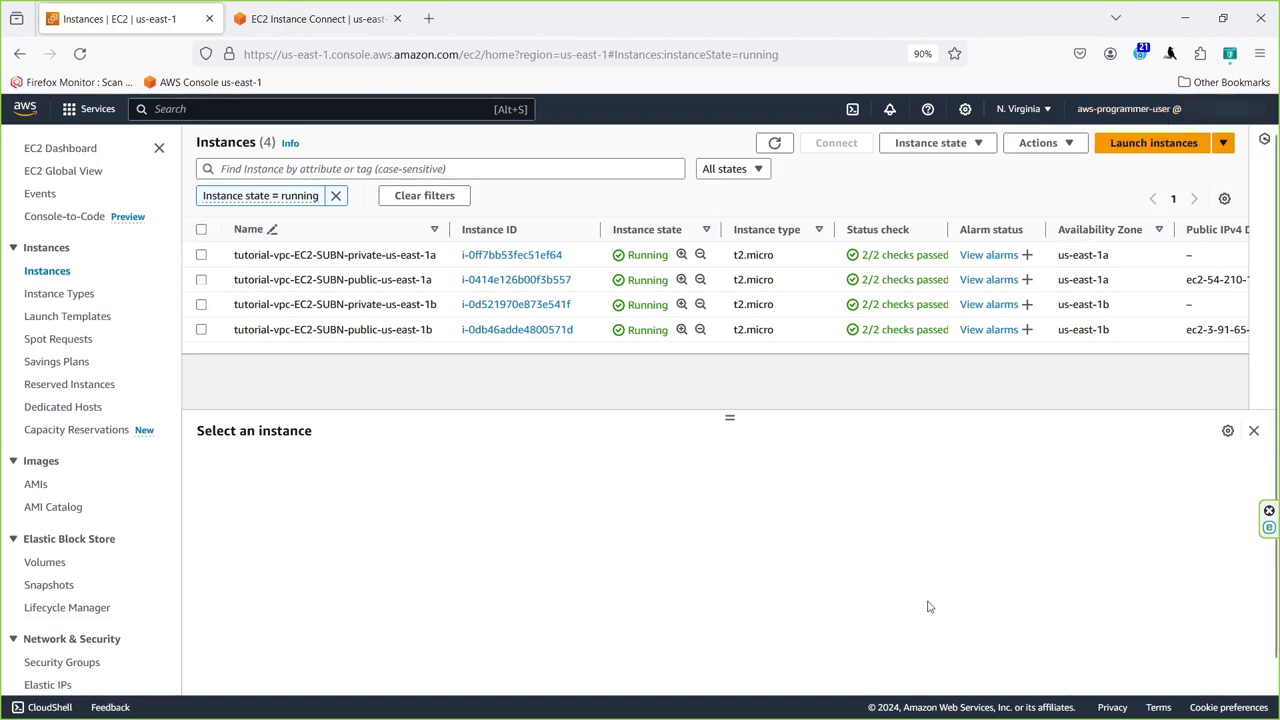
{"action": "mouse_move", "coordinate": [960, 712]}
{"action": "left_click", "coordinate": [916, 702]}
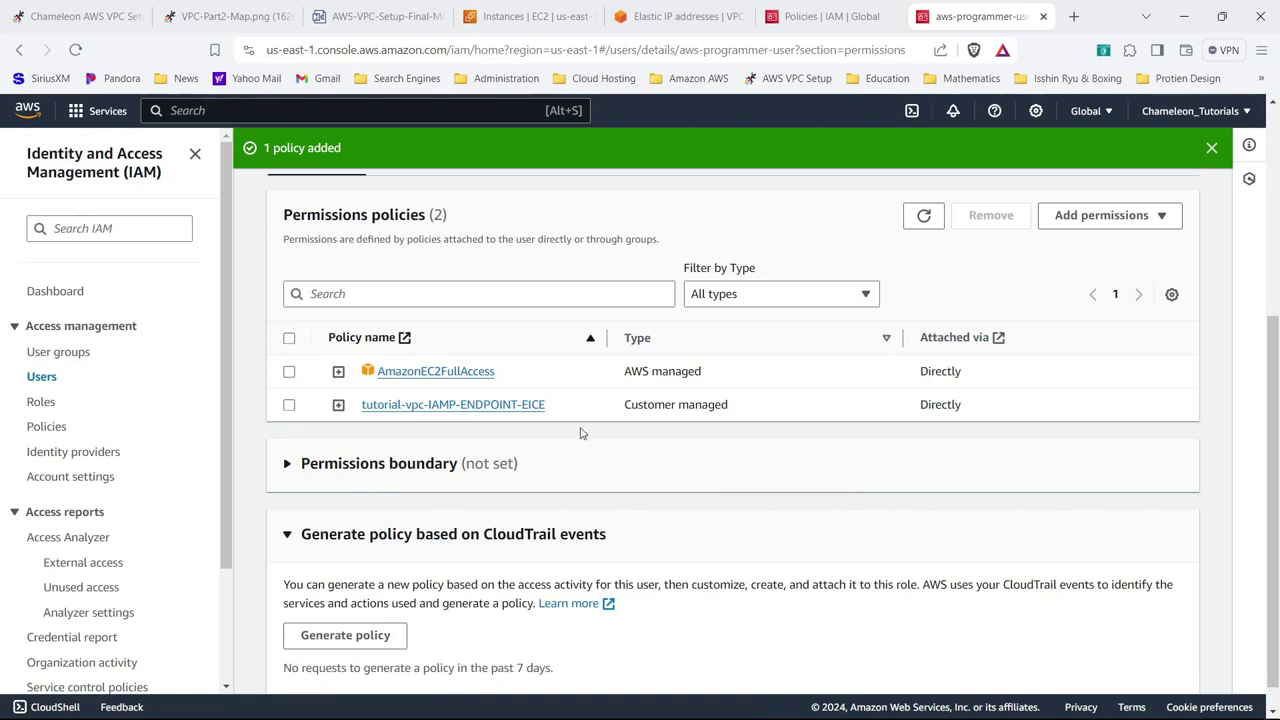
{"action": "left_click", "coordinate": [362, 14]}
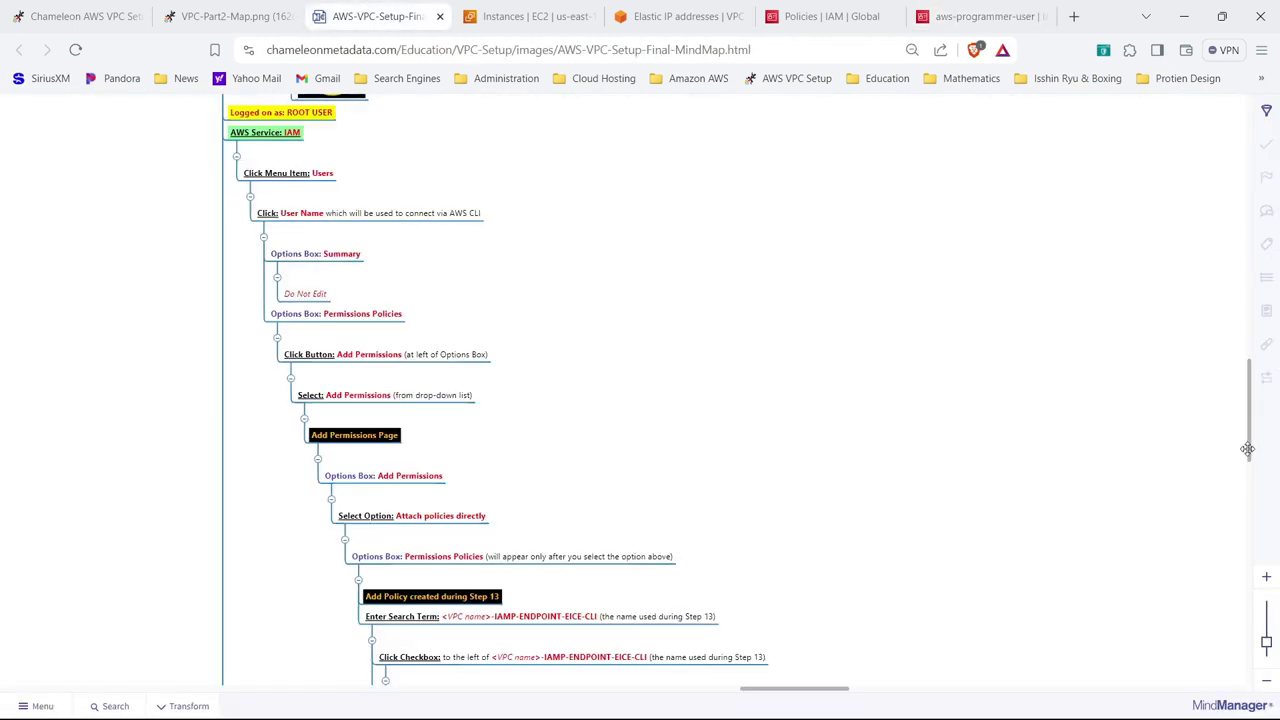
{"action": "left_click_drag", "start_coordinate": [1247, 448], "coordinate": [1264, 557]}
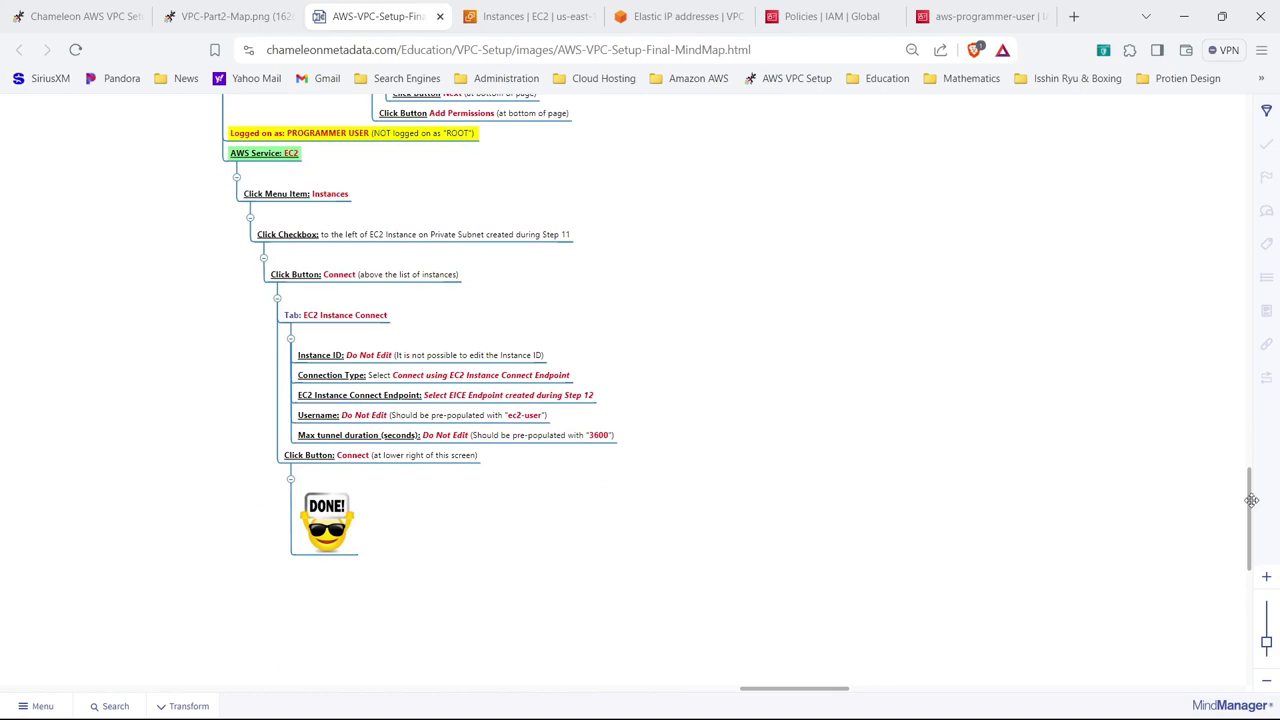
{"action": "left_click_drag", "start_coordinate": [1250, 500], "coordinate": [1241, 197]}
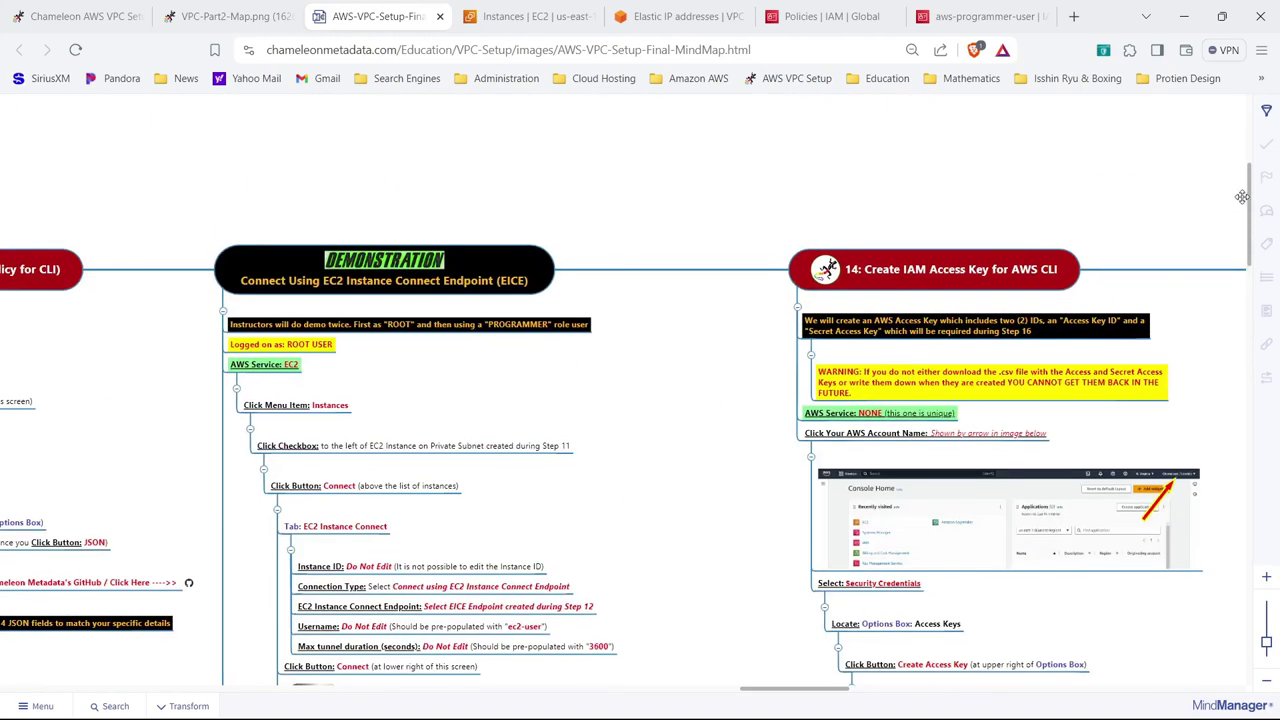
- Examine the mind map's Step 14 access key, Step 15 AWS CLI configuration and CLI with EICE demonstration instructions
{"action": "left_click_drag", "start_coordinate": [778, 687], "coordinate": [845, 691]}
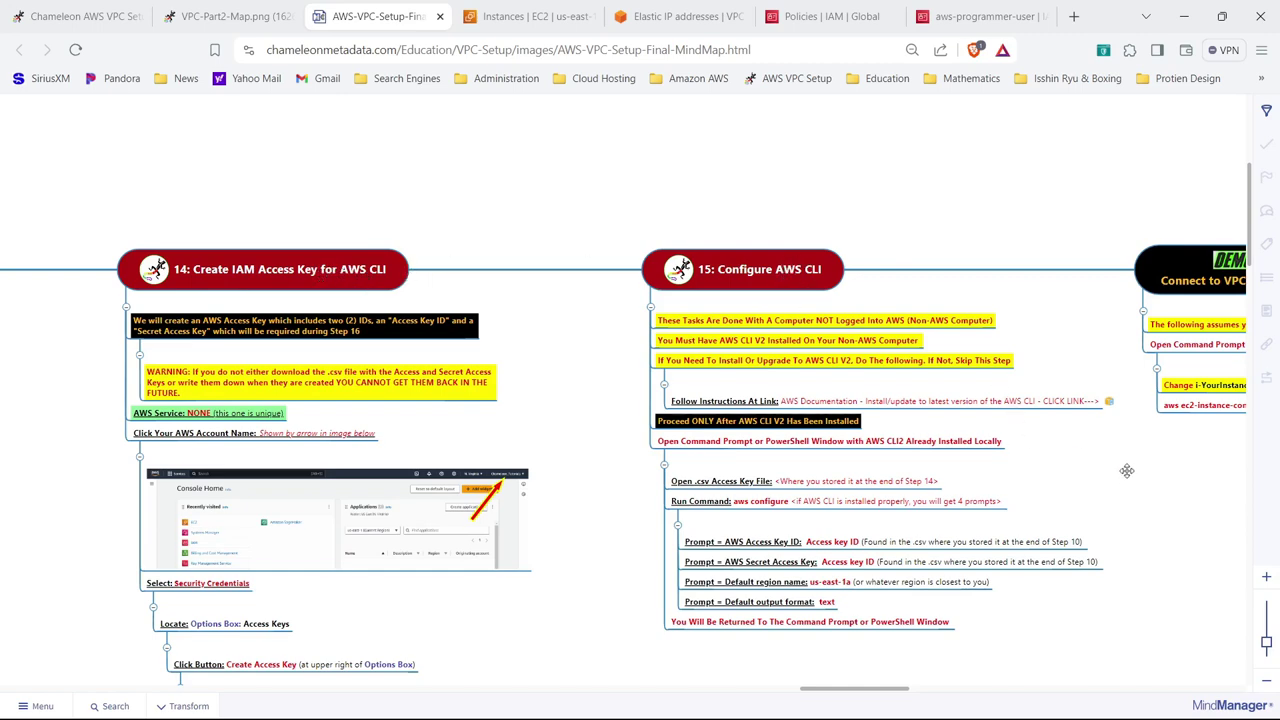
{"action": "left_click_drag", "start_coordinate": [1127, 471], "coordinate": [655, 457]}
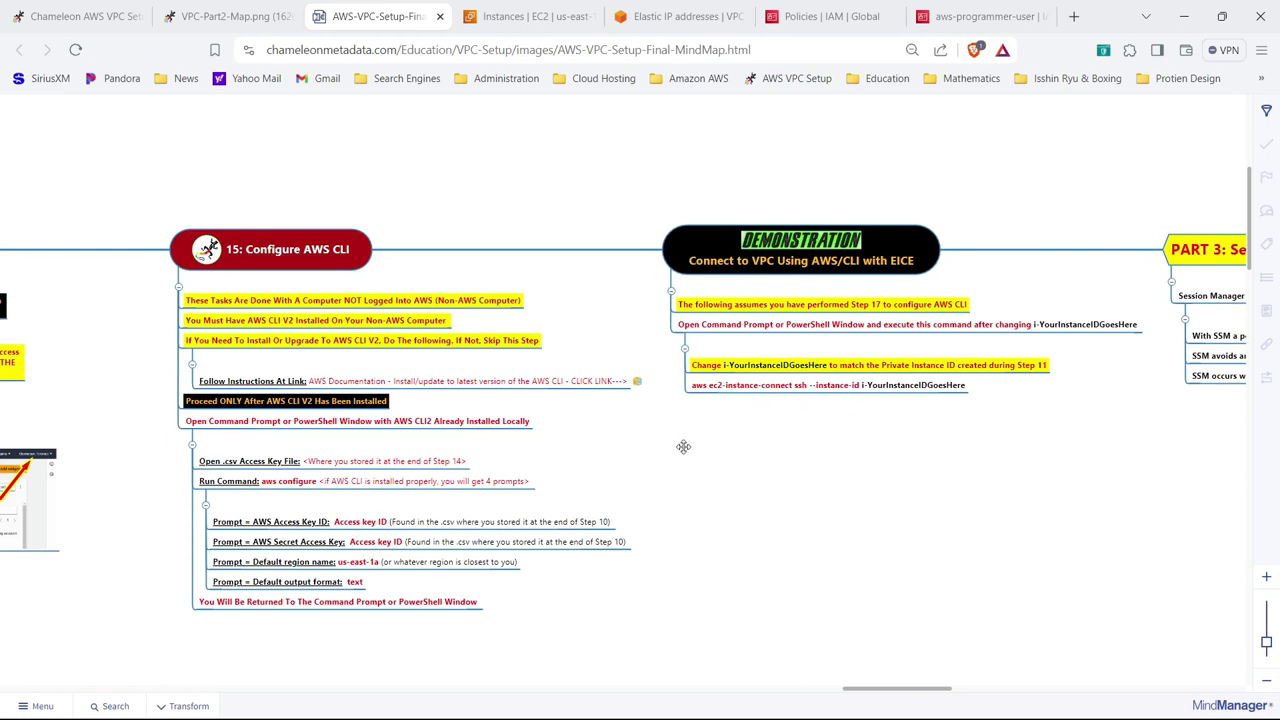
{"action": "left_click_drag", "start_coordinate": [681, 449], "coordinate": [1098, 339]}
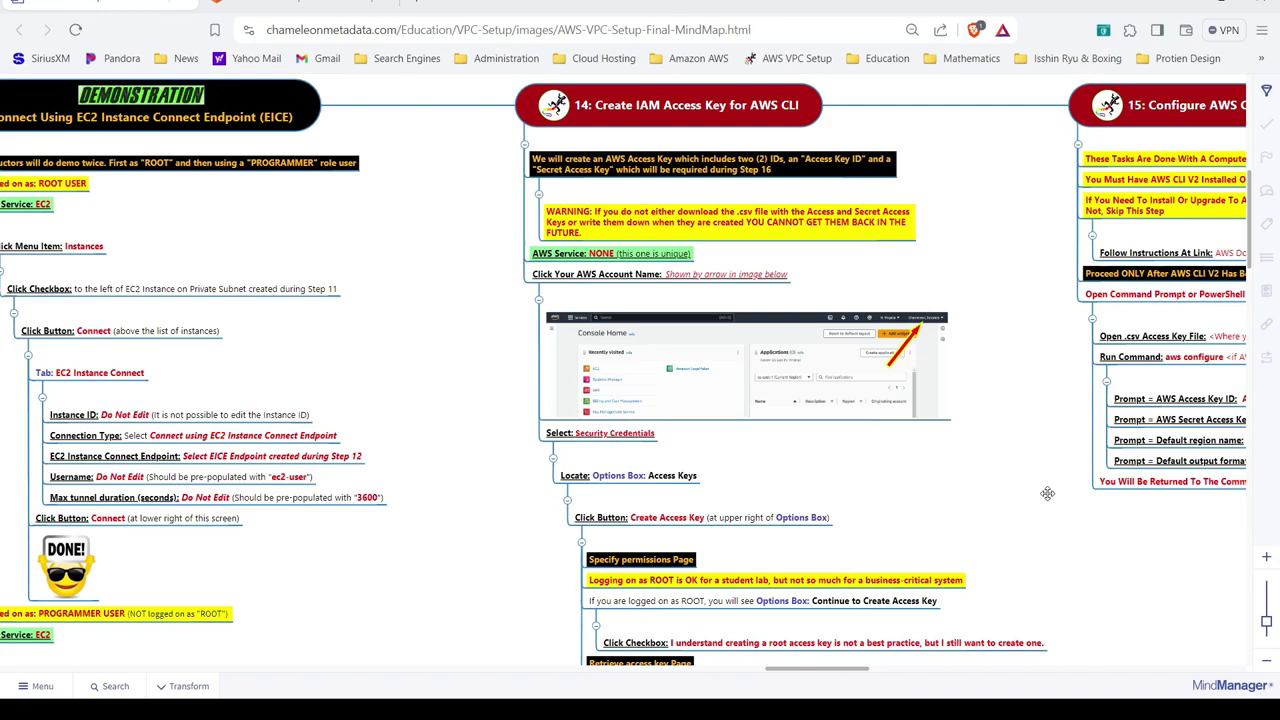
{"action": "left_click_drag", "start_coordinate": [1047, 493], "coordinate": [981, 490]}
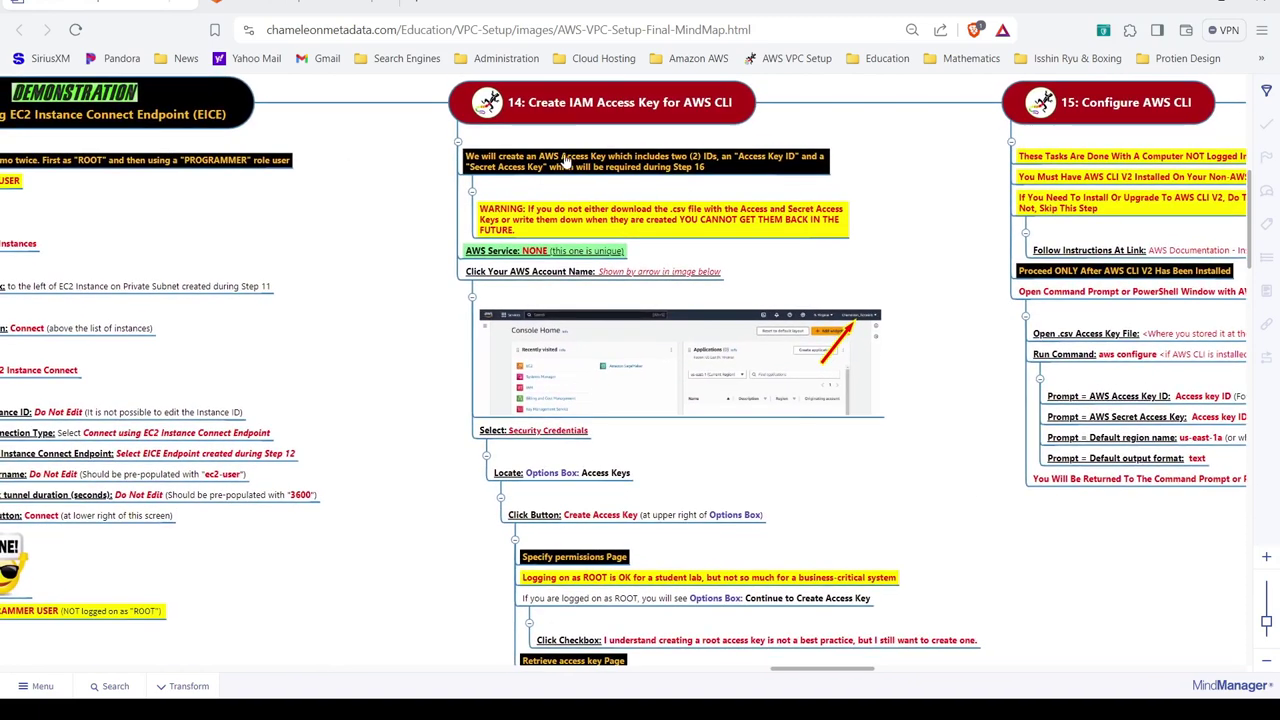
- Open the root account's security credentials from Console Home and examine the access keys section
{"action": "left_click", "coordinate": [256, 5]}
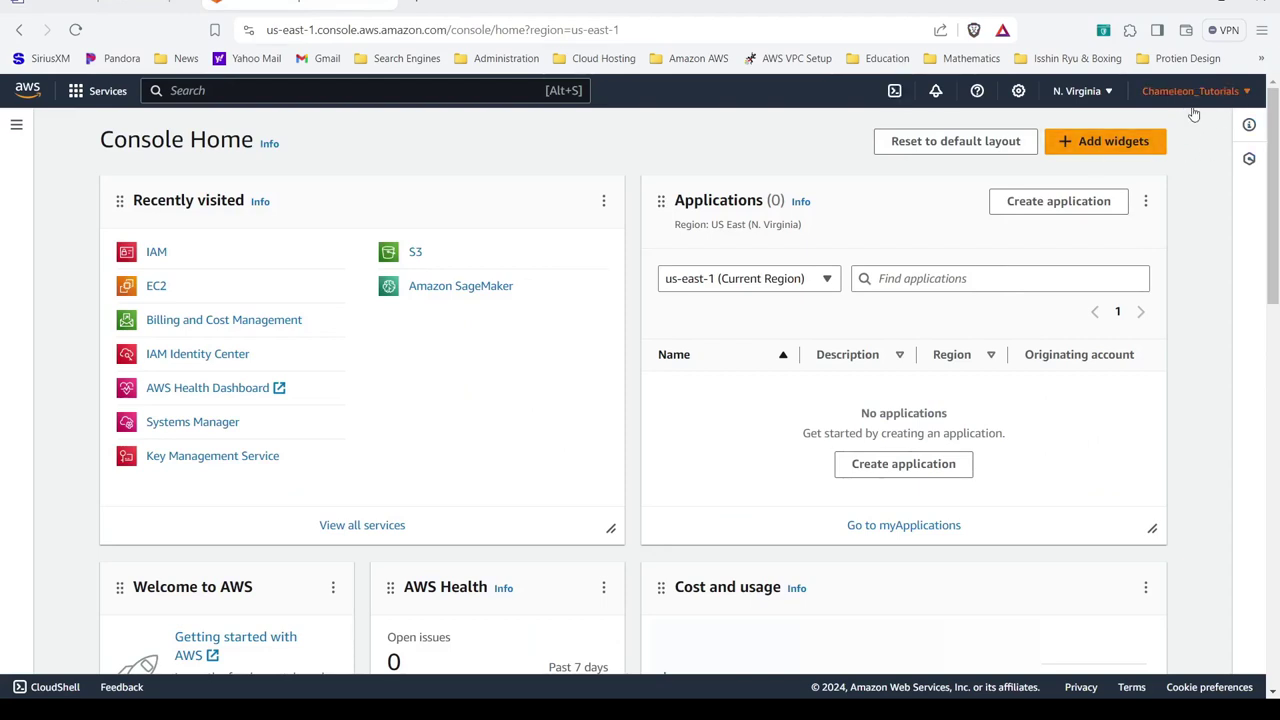
{"action": "left_click", "coordinate": [1246, 95]}
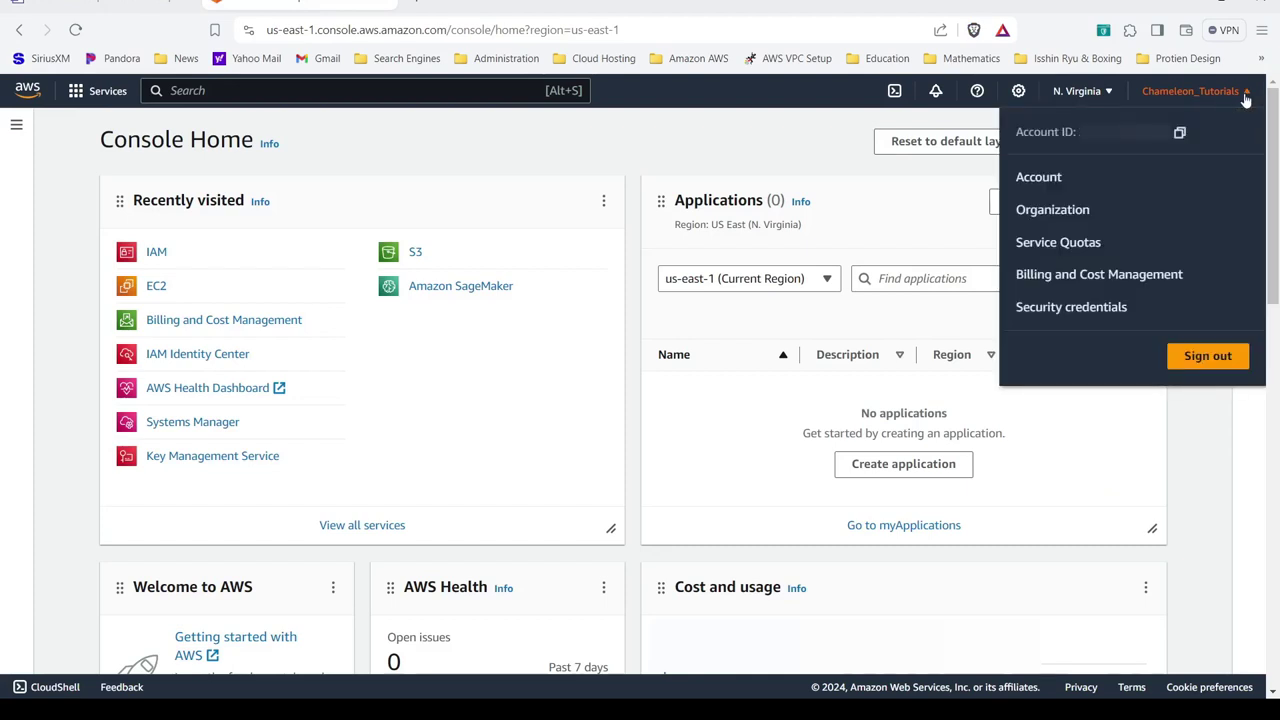
{"action": "left_click", "coordinate": [1070, 312]}
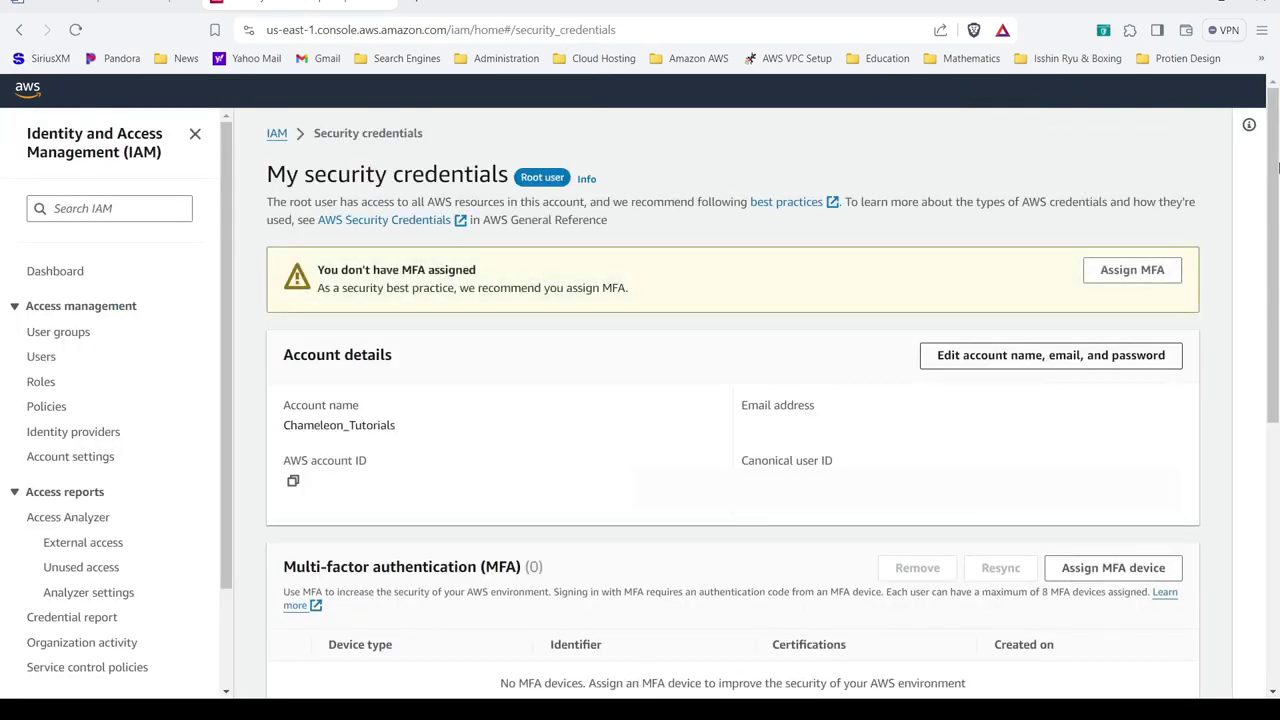
{"action": "left_click_drag", "start_coordinate": [1277, 168], "coordinate": [1276, 398]}
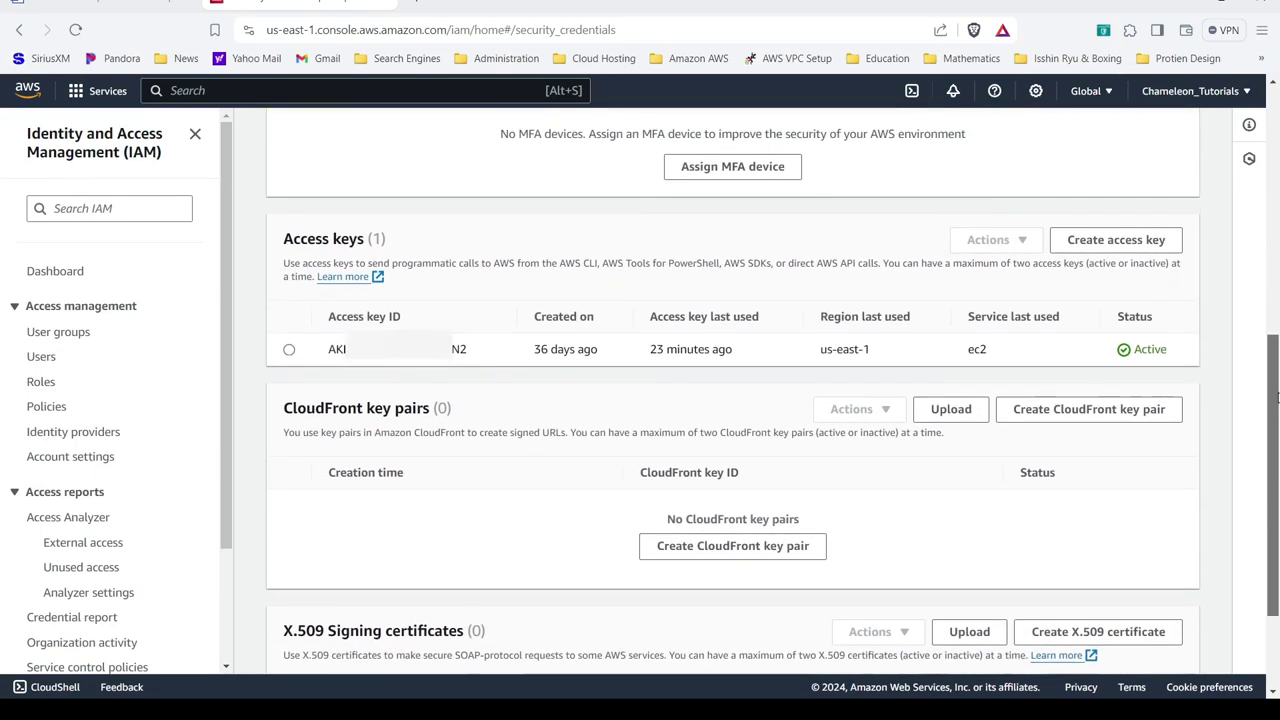
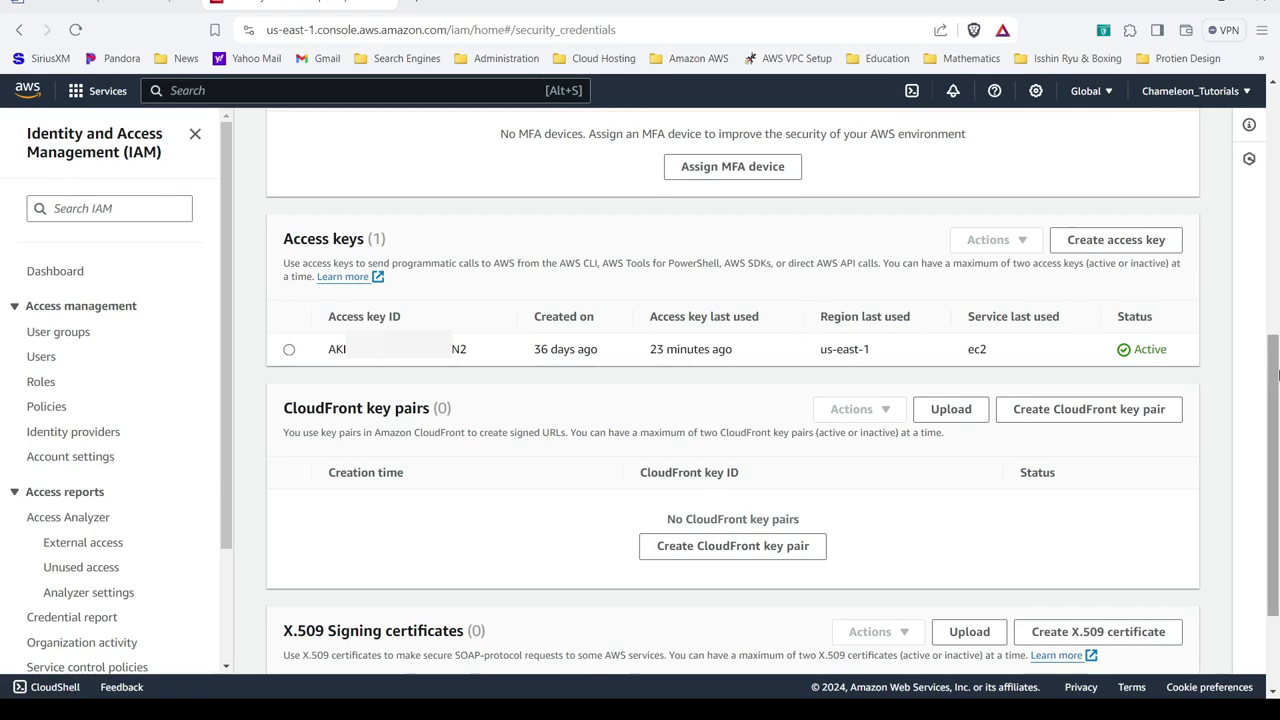
- Open the IAM user aws-programmer-user and start creating a second access key
{"action": "left_click_drag", "start_coordinate": [1273, 420], "coordinate": [1275, 78]}
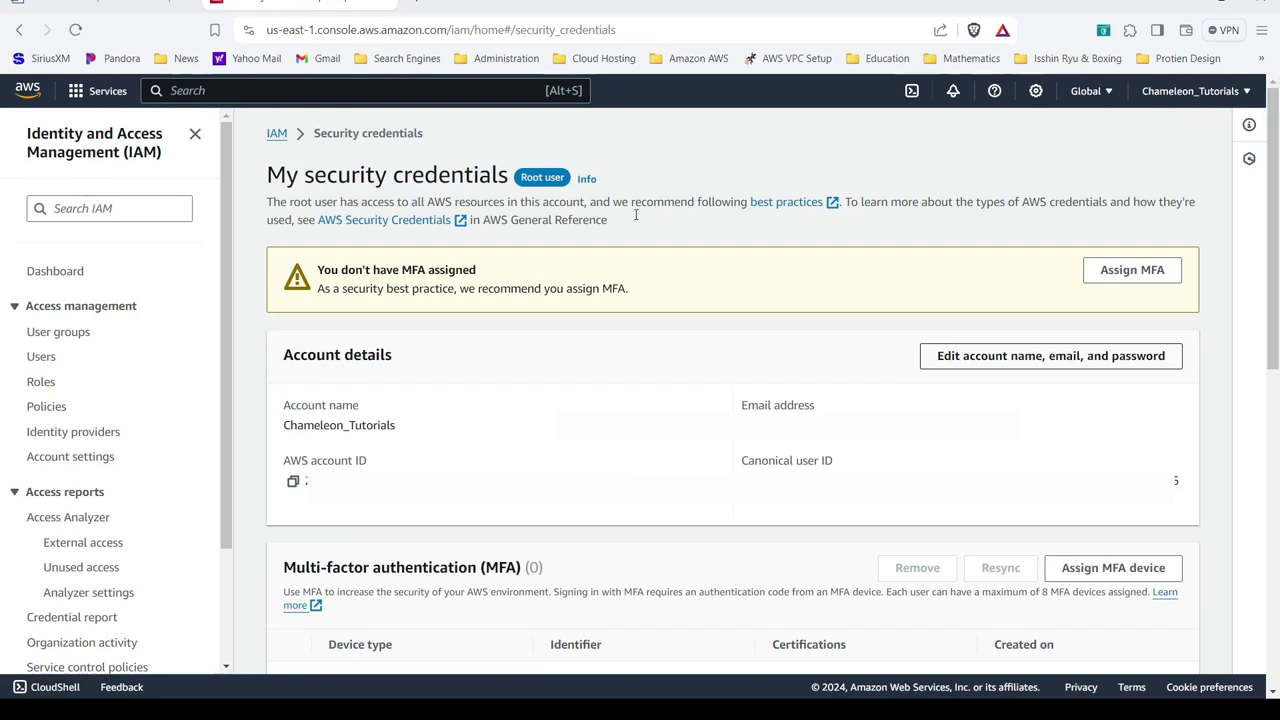
{"action": "left_click", "coordinate": [40, 356]}
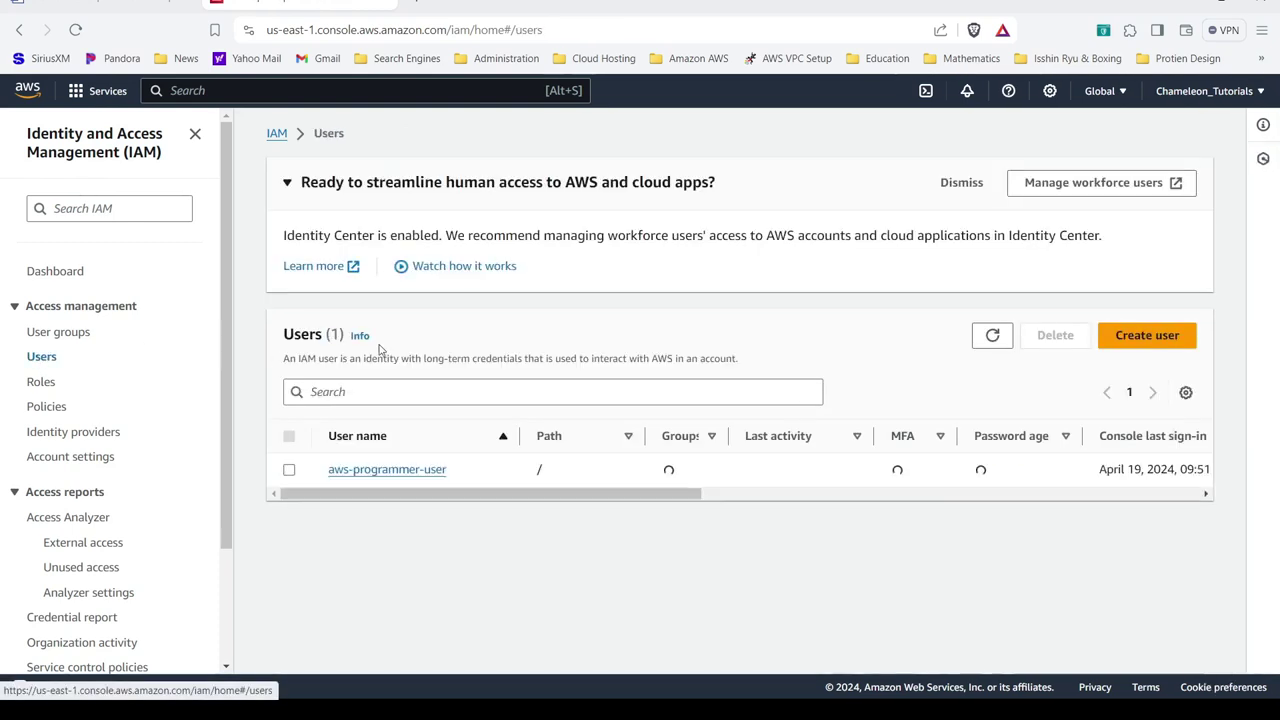
{"action": "left_click", "coordinate": [398, 470]}
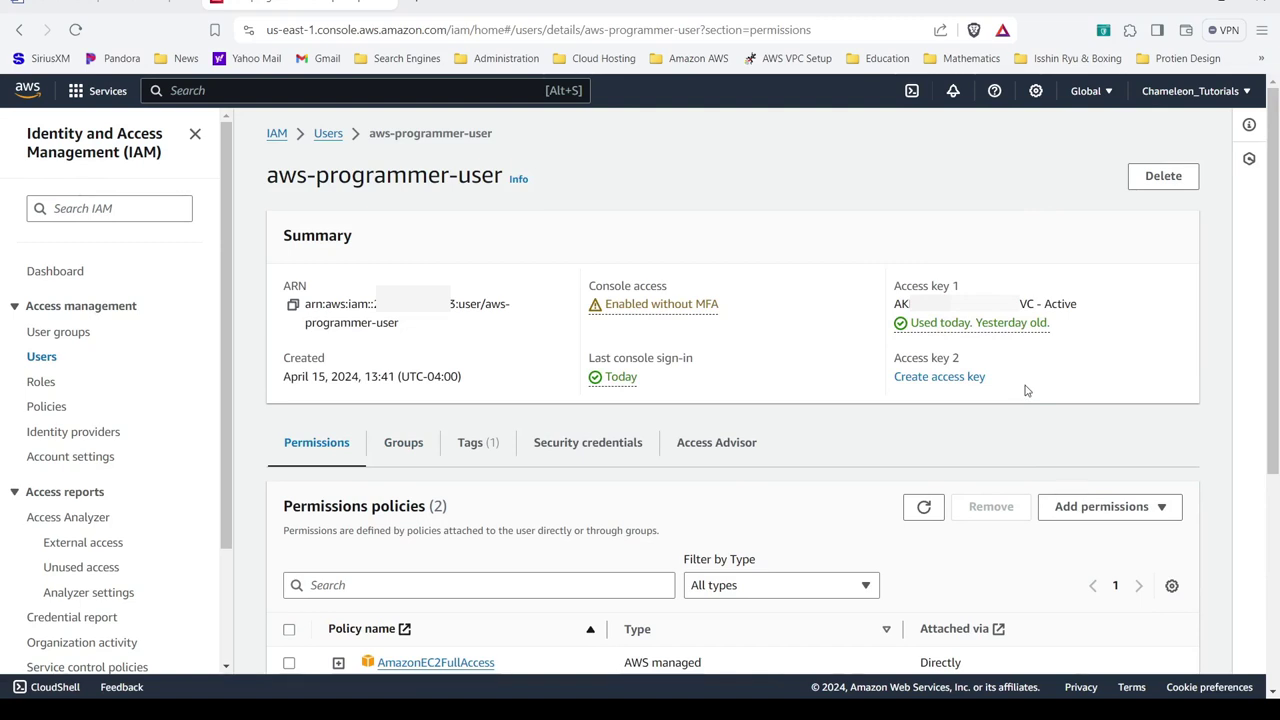
{"action": "left_click", "coordinate": [930, 380]}
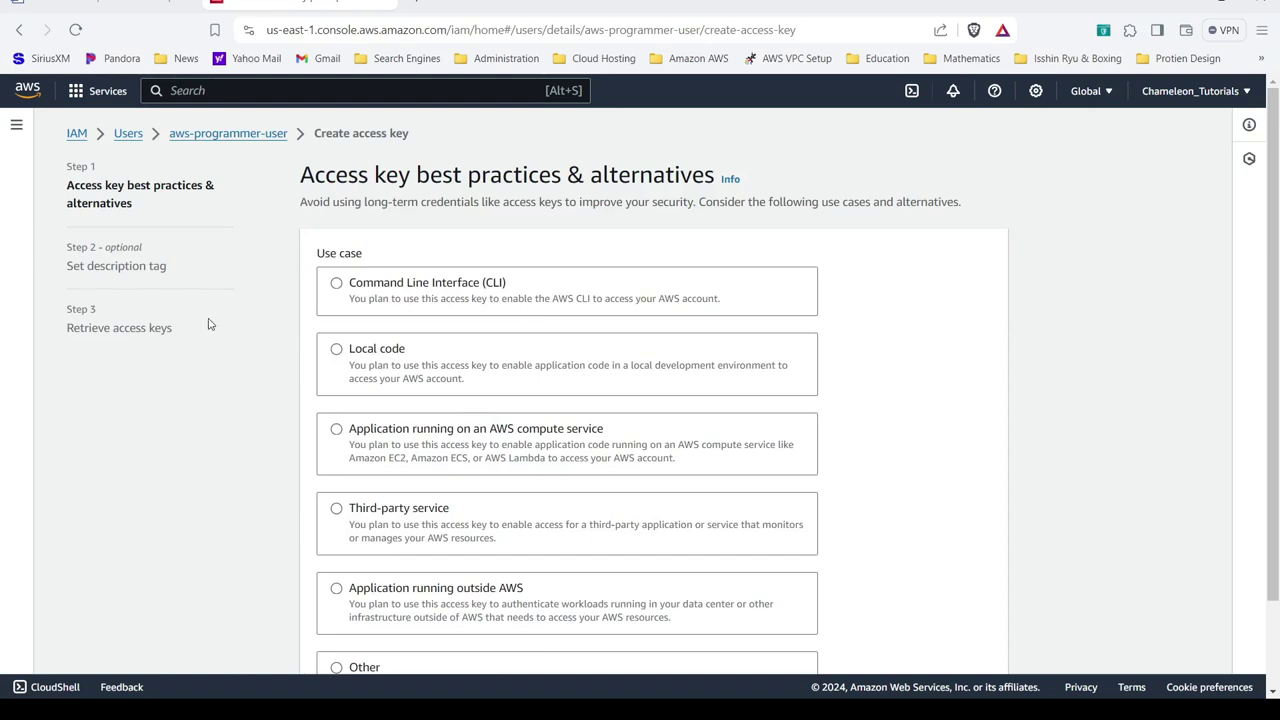
- Choose Command Line Interface (CLI) as the access key's use case and acknowledge the recommendation about alternatives
{"action": "left_click", "coordinate": [335, 287]}
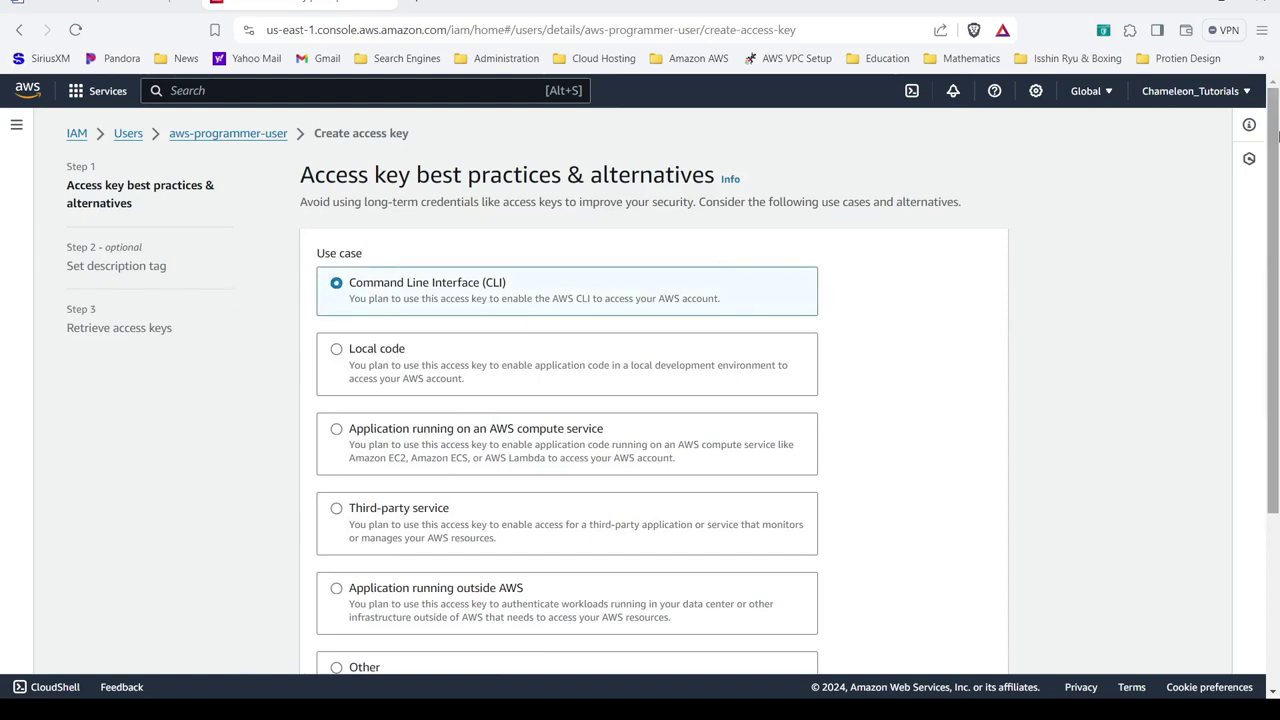
{"action": "scroll", "coordinate": [1201, 430], "scroll_direction": "down", "scroll_amount": 3}
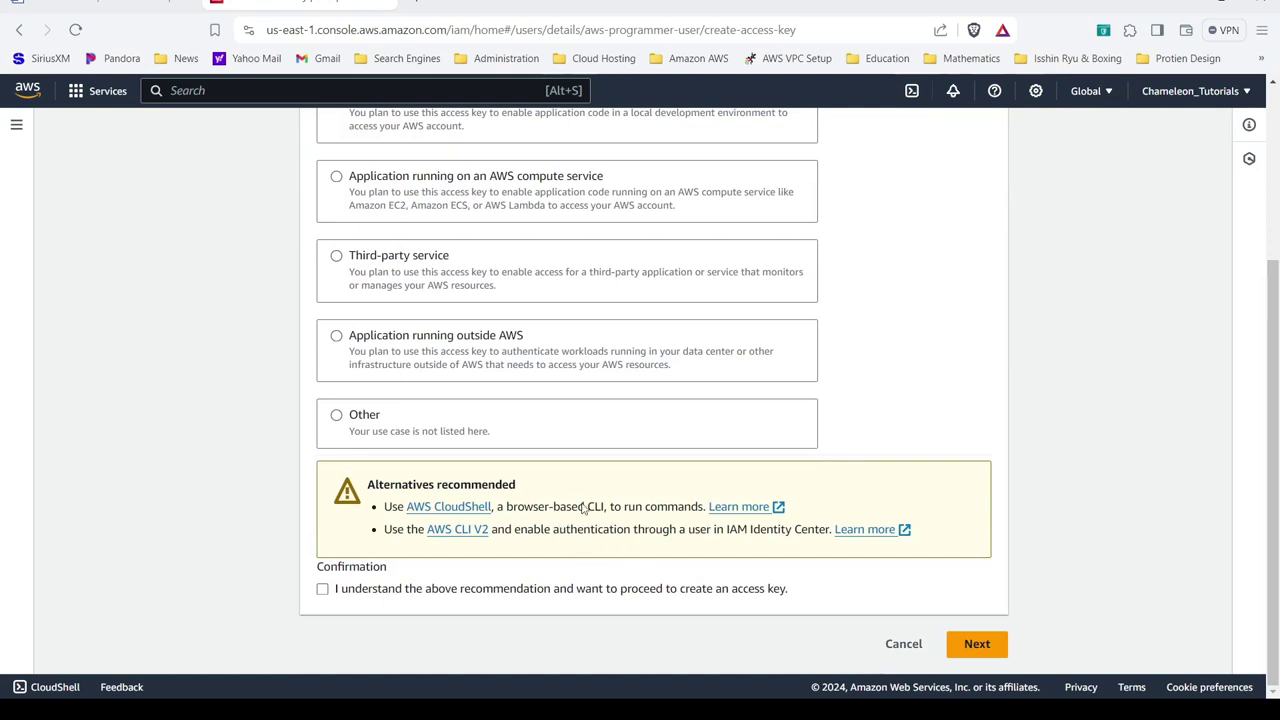
{"action": "left_click", "coordinate": [322, 592]}
- Review the Section 14 and 15 instructions on the AWS VPC Setup site's Commands + JSON page in a temporary tab
{"action": "left_click", "coordinate": [417, 4]}
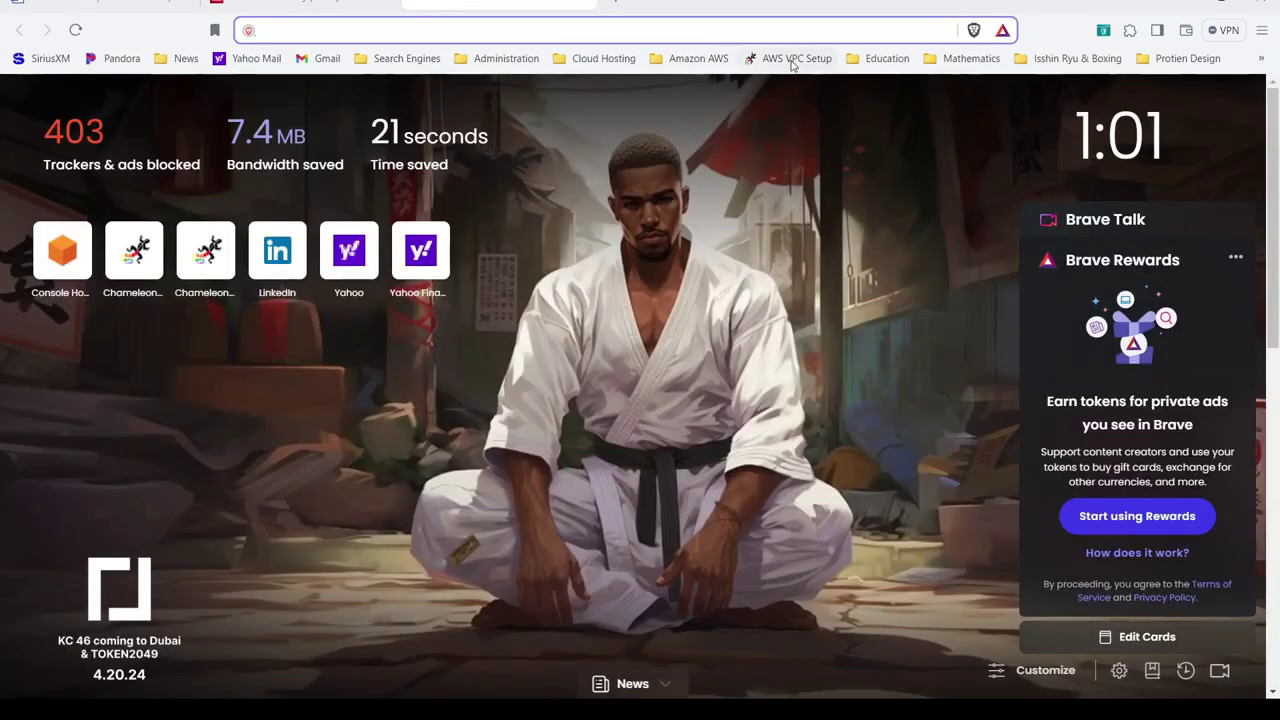
{"action": "left_click", "coordinate": [792, 60]}
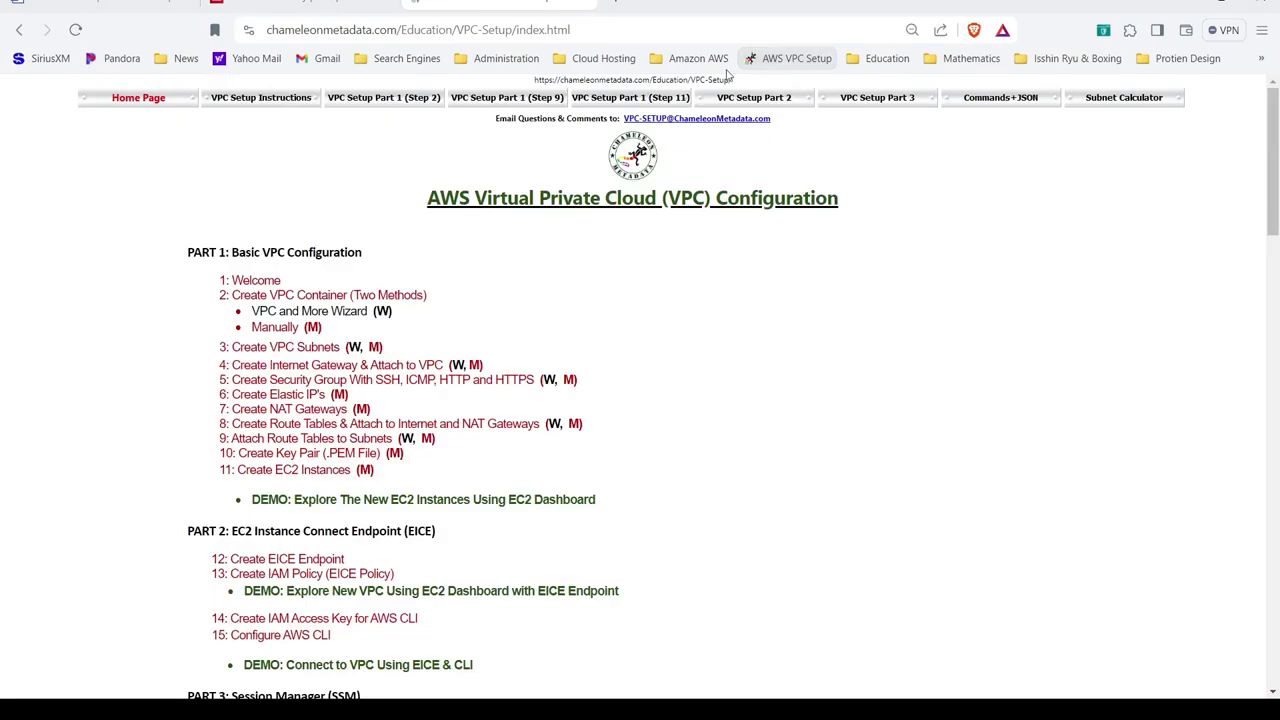
{"action": "left_click", "coordinate": [1006, 99]}
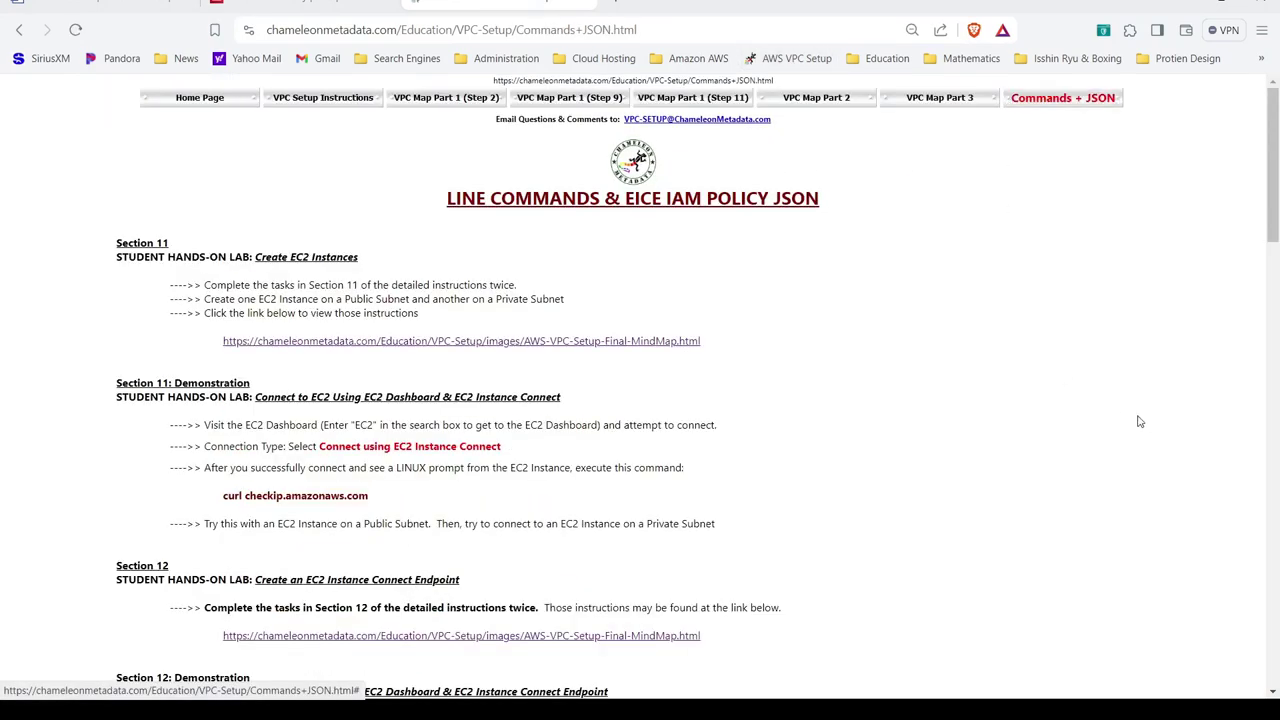
{"action": "left_click_drag", "start_coordinate": [1273, 190], "coordinate": [1267, 448]}
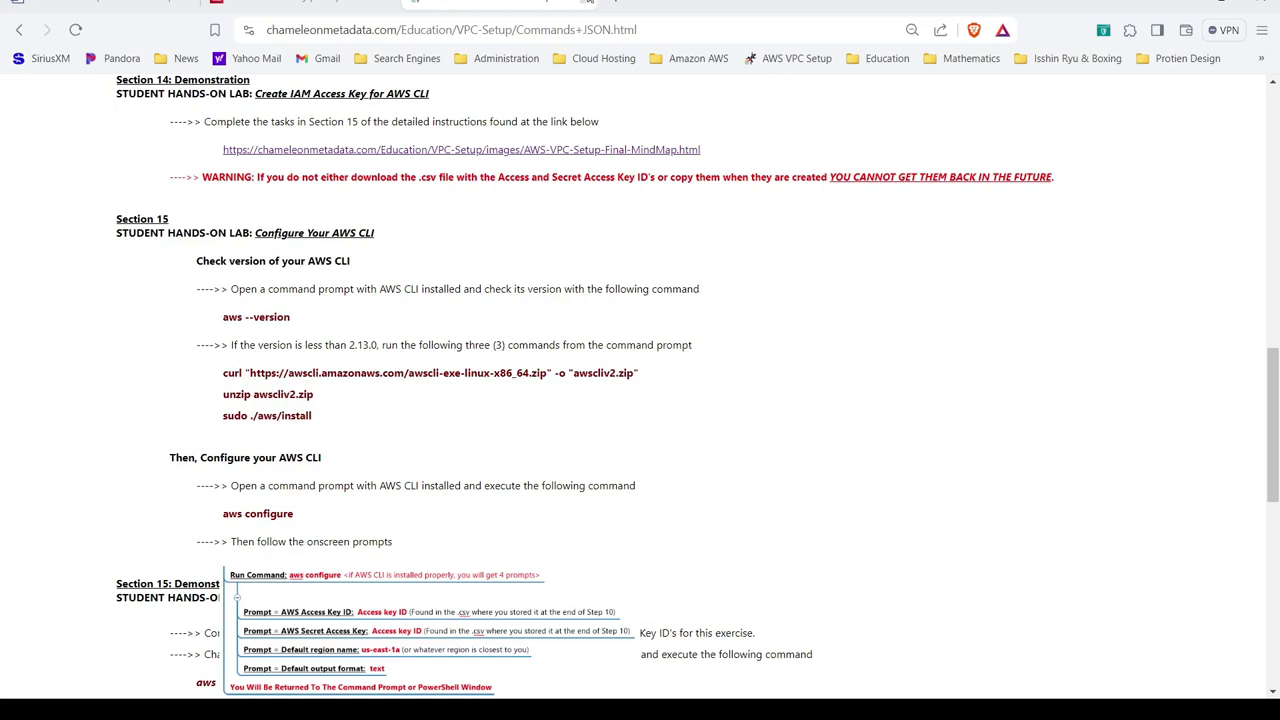
{"action": "left_click", "coordinate": [590, 4]}
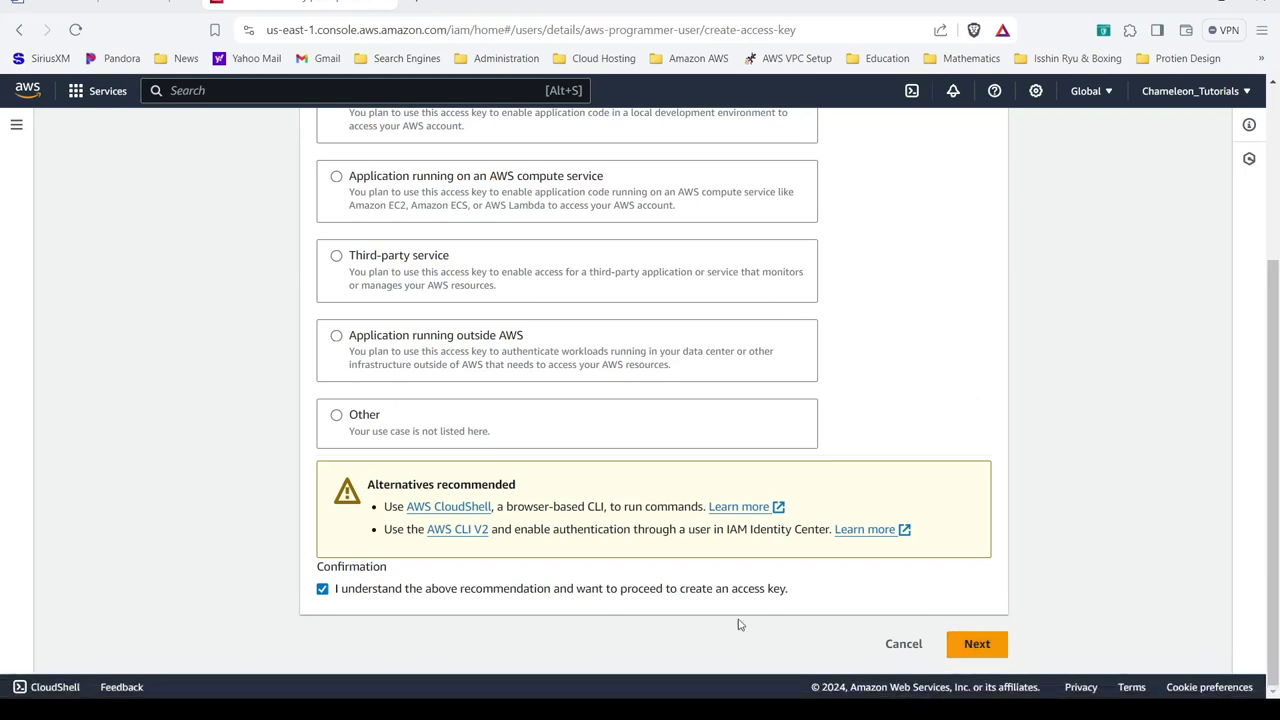
- Set the description tag to aws-programmer-user-access-key-2 and create the access key
{"action": "left_click", "coordinate": [966, 648]}
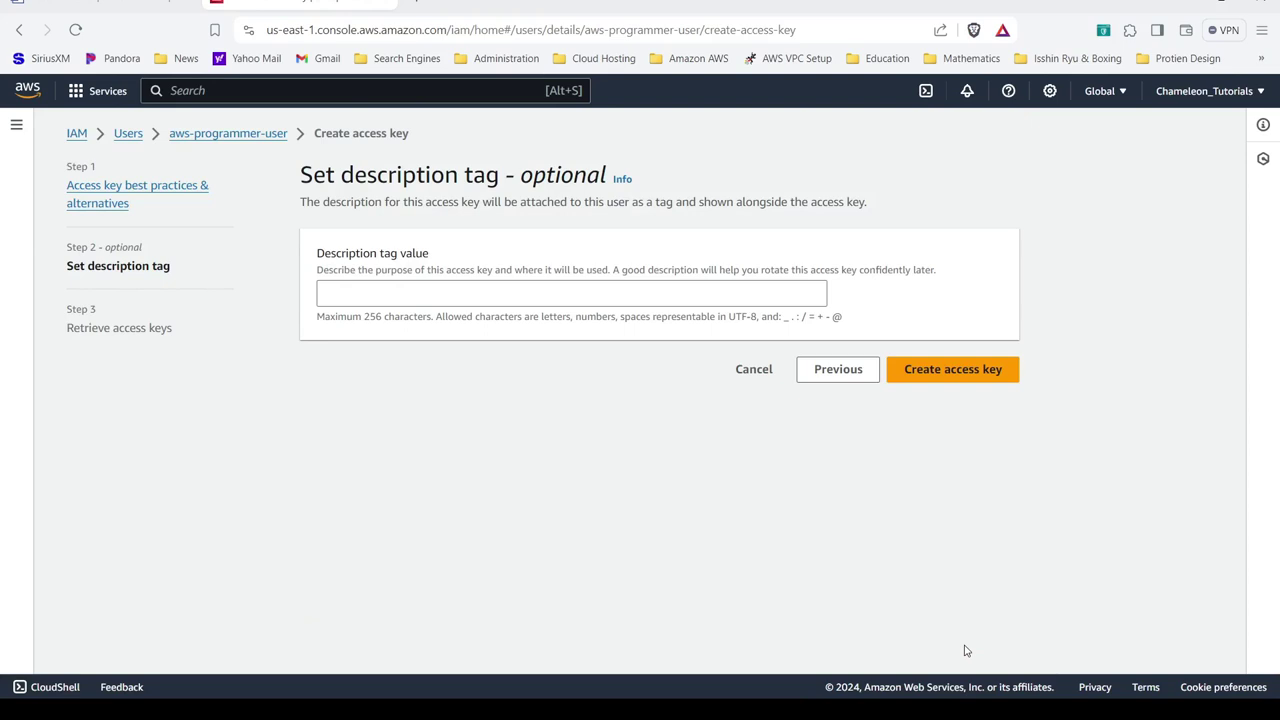
{"action": "left_click", "coordinate": [450, 298]}
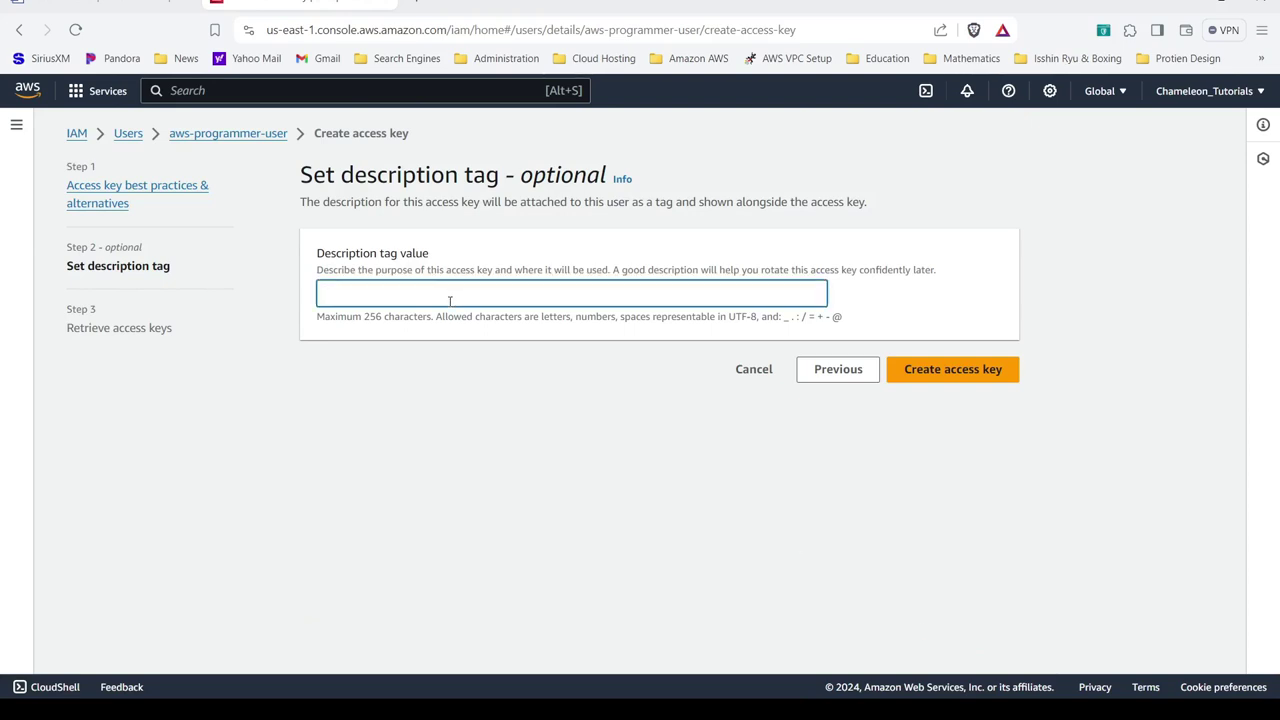
{"action": "type", "text": "aws-programmer-user-"}
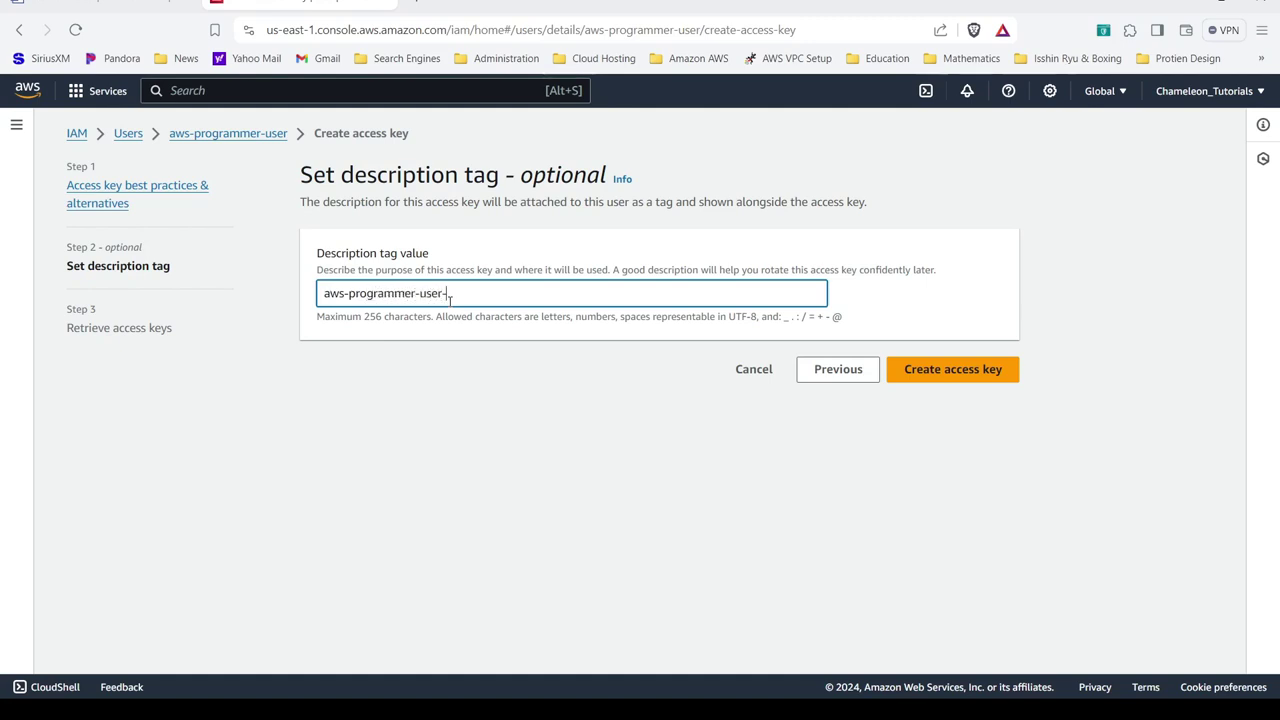
{"action": "type", "text": "access-key-2"}
{"action": "left_click", "coordinate": [968, 374]}
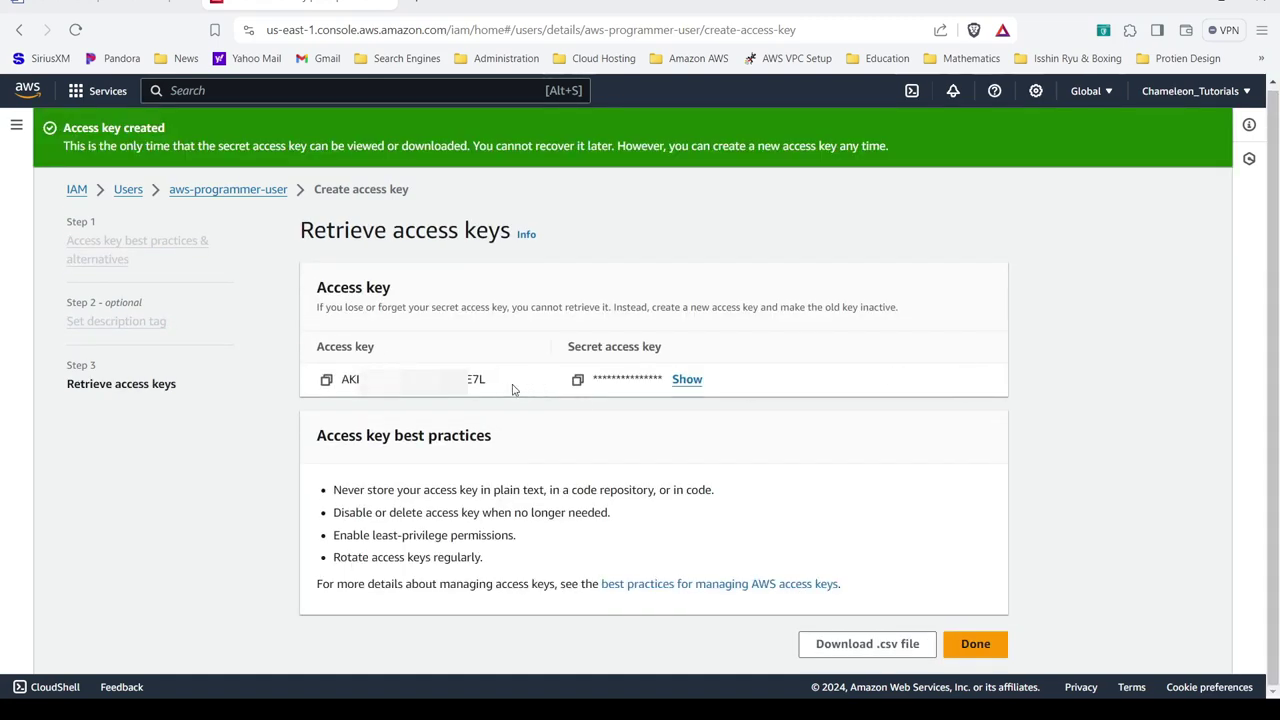
- Reveal the secret access key and save the keys to Downloads as aws-programmer-user_accessKeys.csv
{"action": "left_click", "coordinate": [687, 380]}
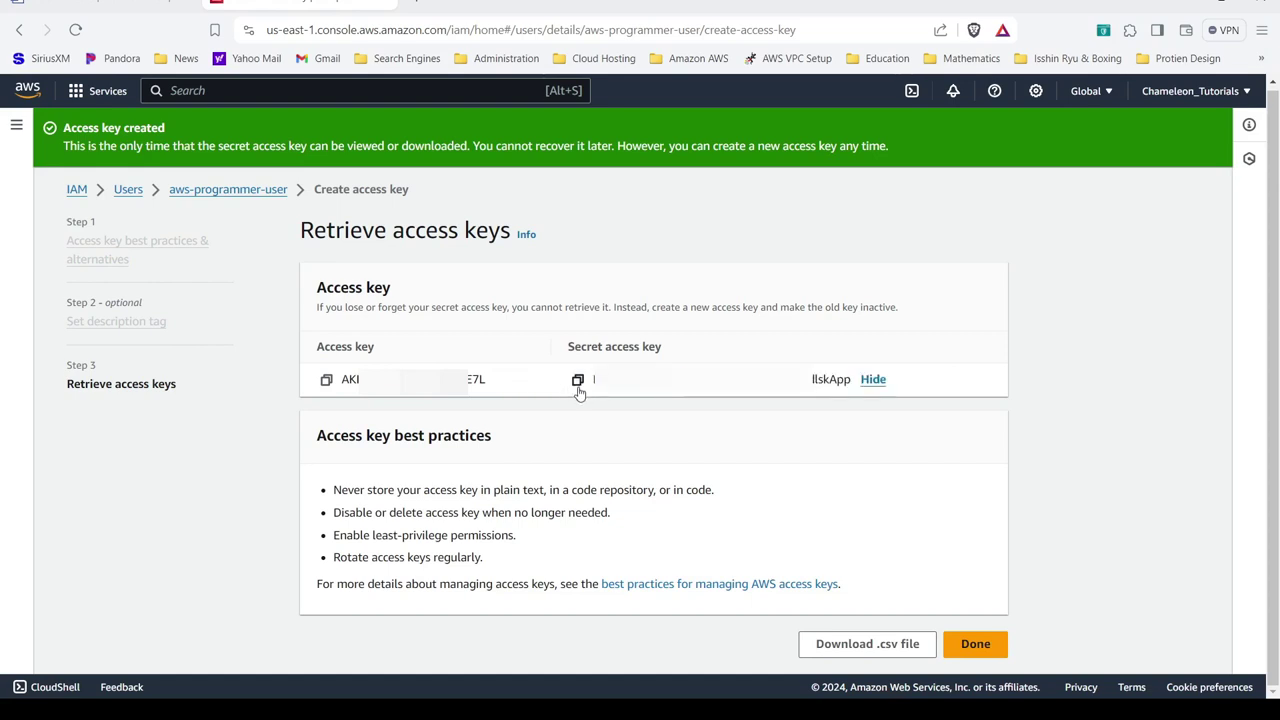
{"action": "left_click", "coordinate": [885, 648]}
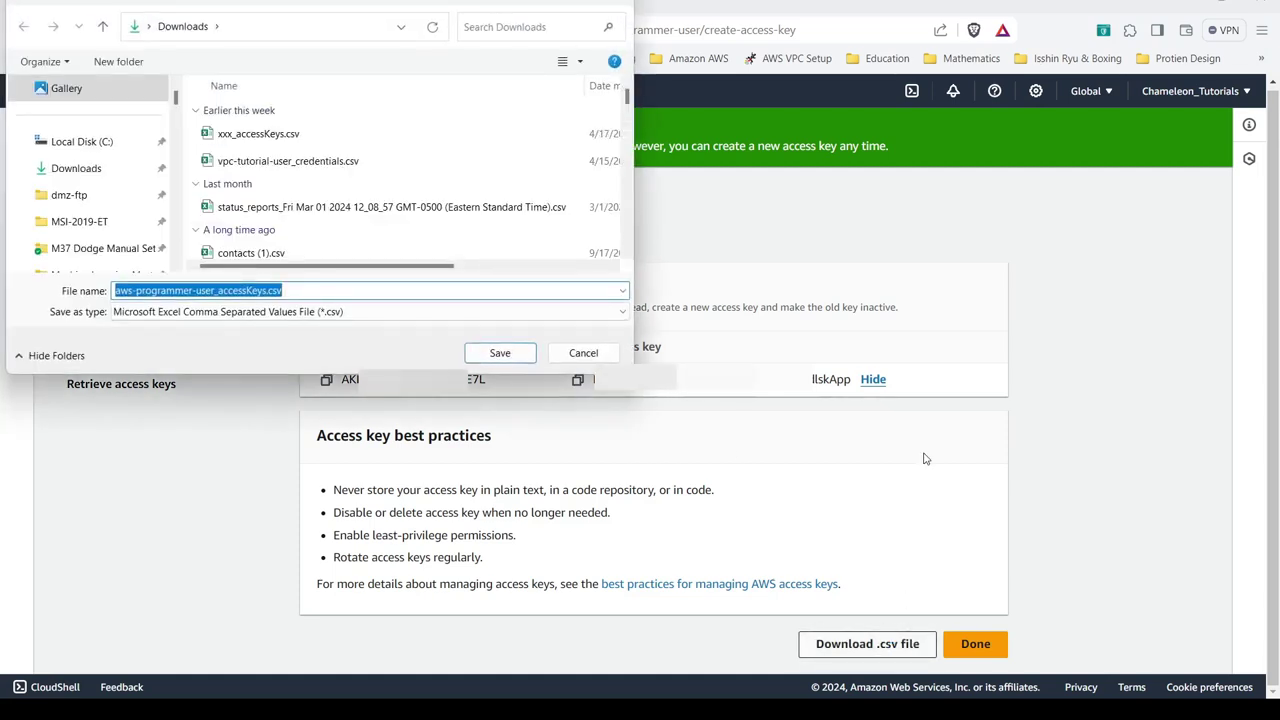
{"action": "left_click", "coordinate": [505, 356]}
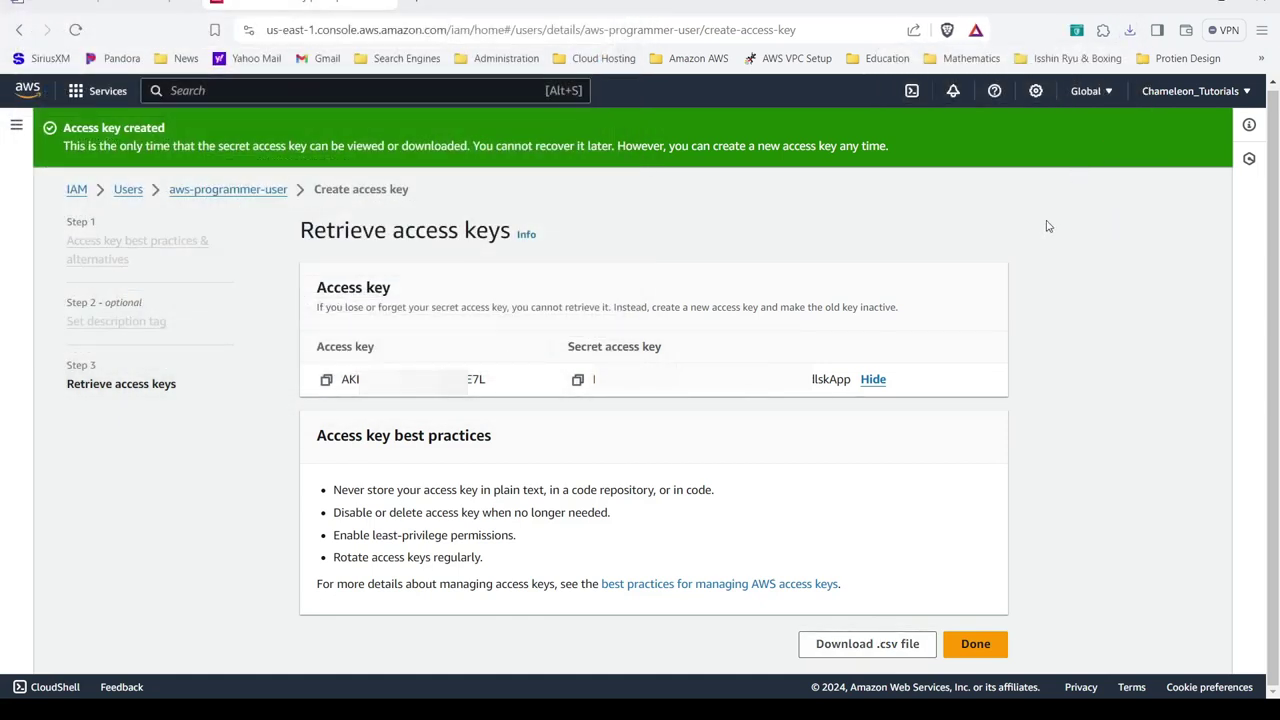
- Examine the mind map's Step 14 access key and Step 15 Configure AWS CLI instructions
{"action": "left_click", "coordinate": [85, 8]}
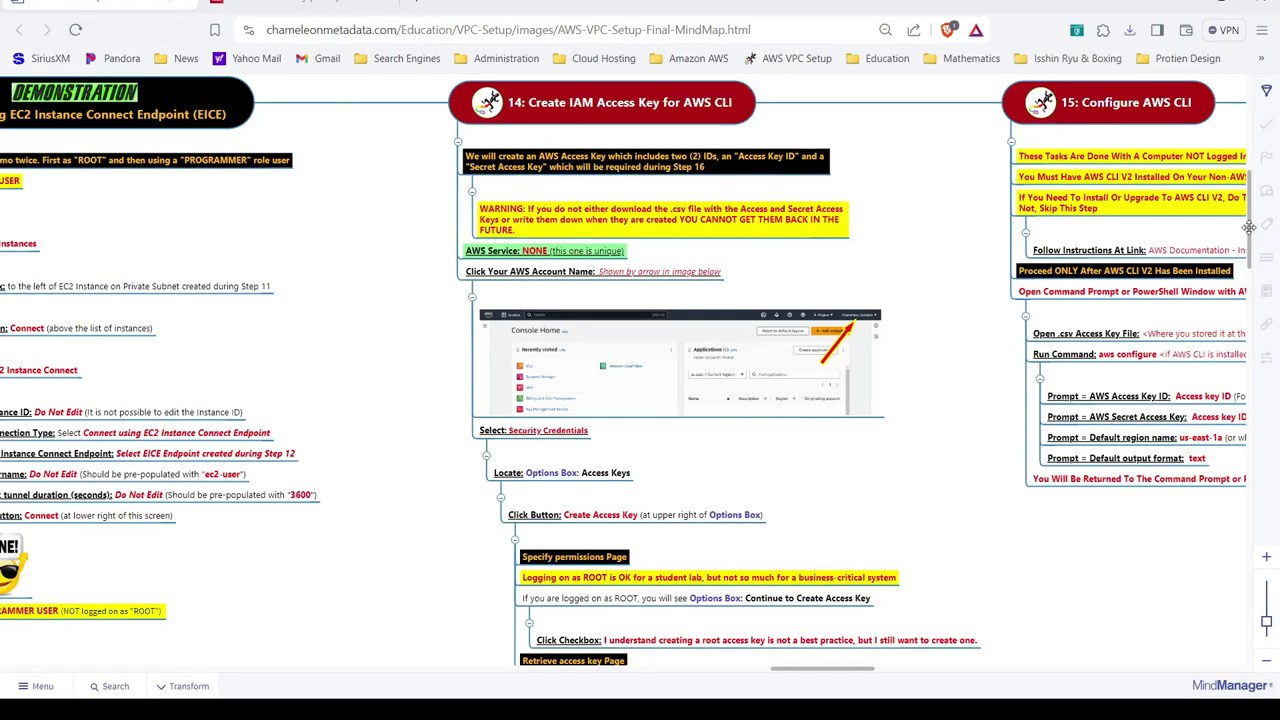
{"action": "mouse_move", "coordinate": [1251, 226]}
{"action": "left_mouse_down"}
{"action": "mouse_move", "coordinate": [1251, 286]}
{"action": "mouse_move", "coordinate": [1251, 219]}
{"action": "left_mouse_up"}
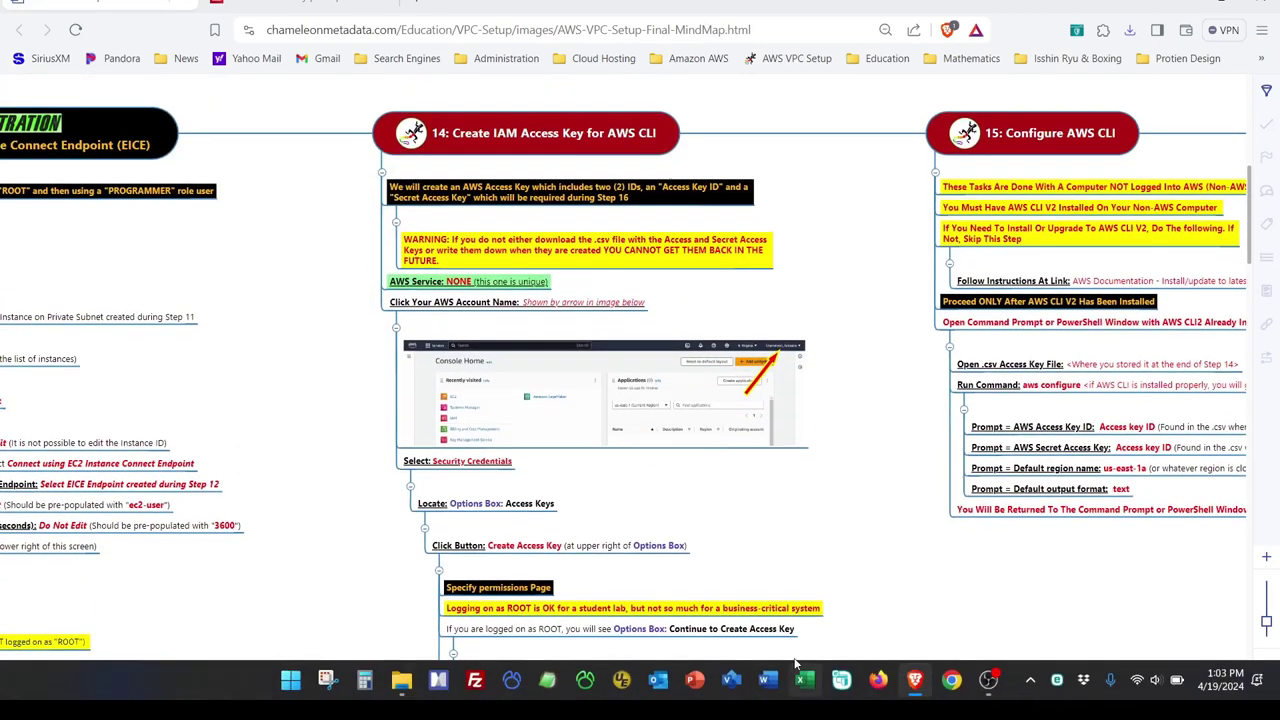
{"action": "left_click_drag", "start_coordinate": [810, 667], "coordinate": [815, 666]}
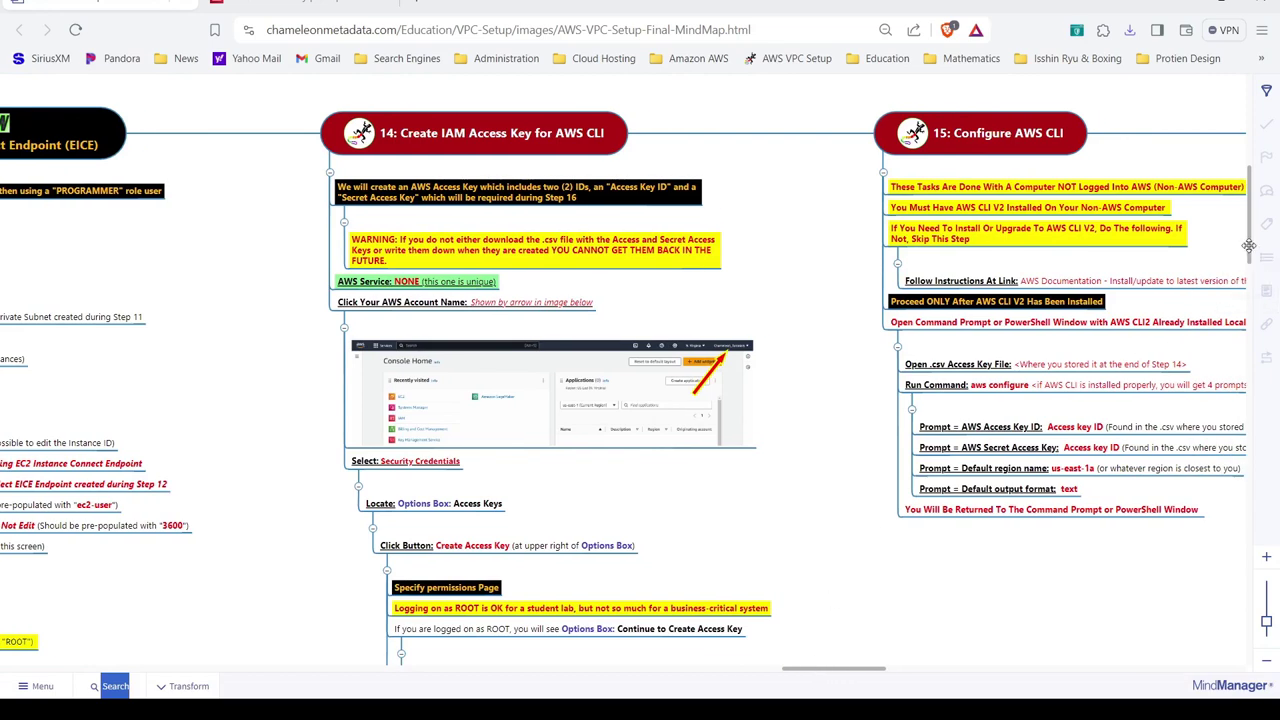
{"action": "mouse_move", "coordinate": [1249, 247]}
{"action": "left_mouse_down"}
{"action": "mouse_move", "coordinate": [1248, 264]}
{"action": "mouse_move", "coordinate": [1250, 248]}
{"action": "left_mouse_up"}
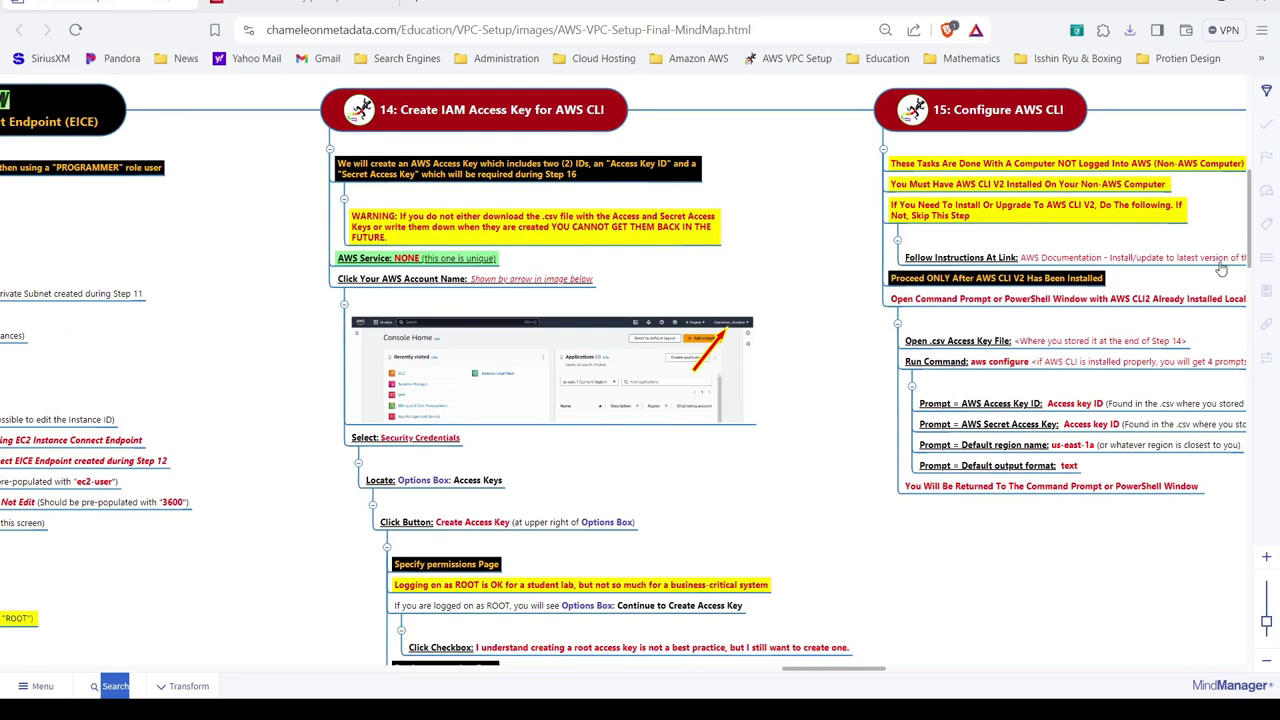
{"action": "left_click_drag", "start_coordinate": [859, 670], "coordinate": [912, 668]}
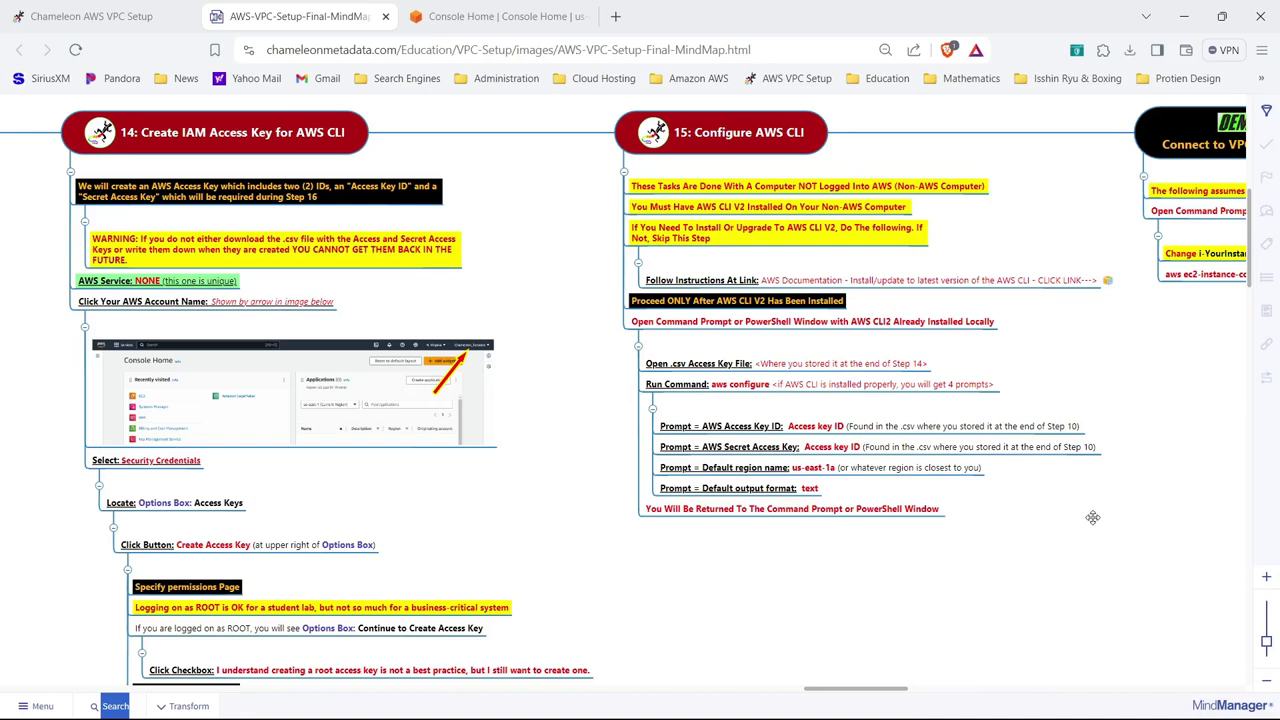
{"action": "left_click_drag", "start_coordinate": [1092, 517], "coordinate": [909, 523]}
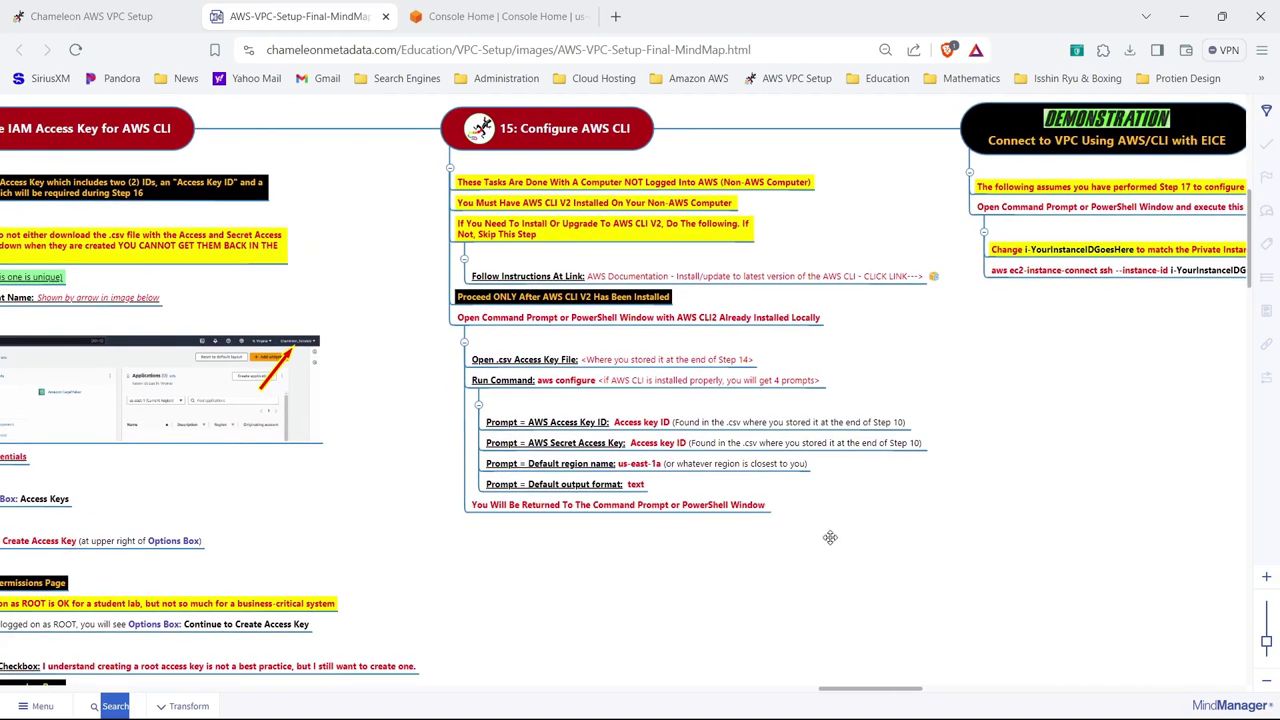
{"action": "mouse_move", "coordinate": [828, 539]}
{"action": "left_mouse_down"}
{"action": "mouse_move", "coordinate": [816, 547]}
{"action": "mouse_move", "coordinate": [814, 536]}
{"action": "left_mouse_up"}
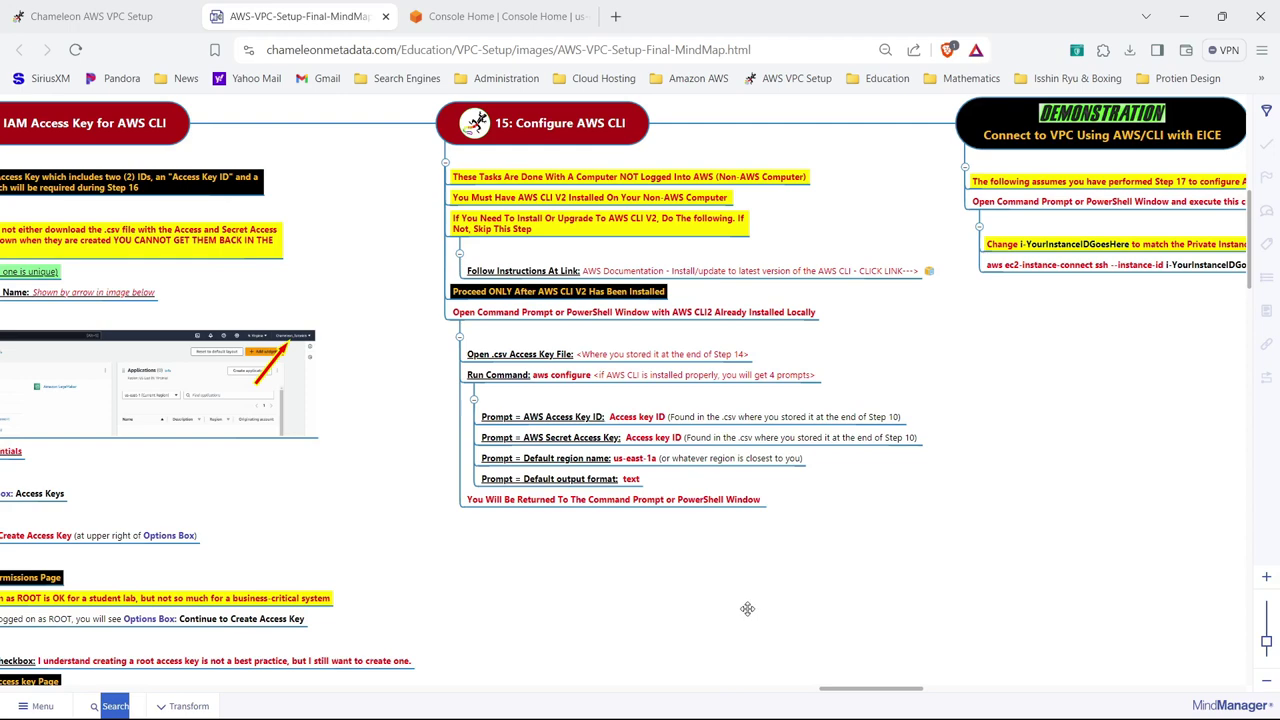
- View the root account's Console Home in Brave, and open the aws-programmer-user AWS console for us-east-1 in Firefox
{"action": "left_click", "coordinate": [505, 10]}
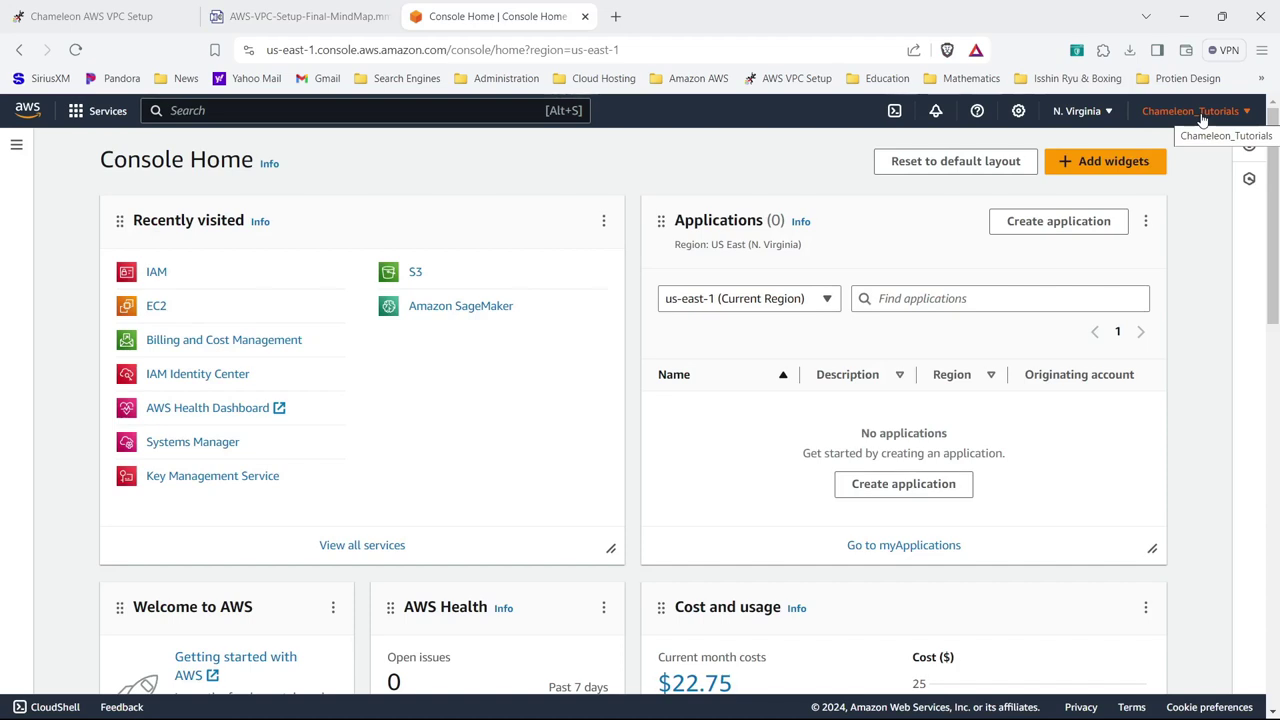
{"action": "mouse_move", "coordinate": [820, 712]}
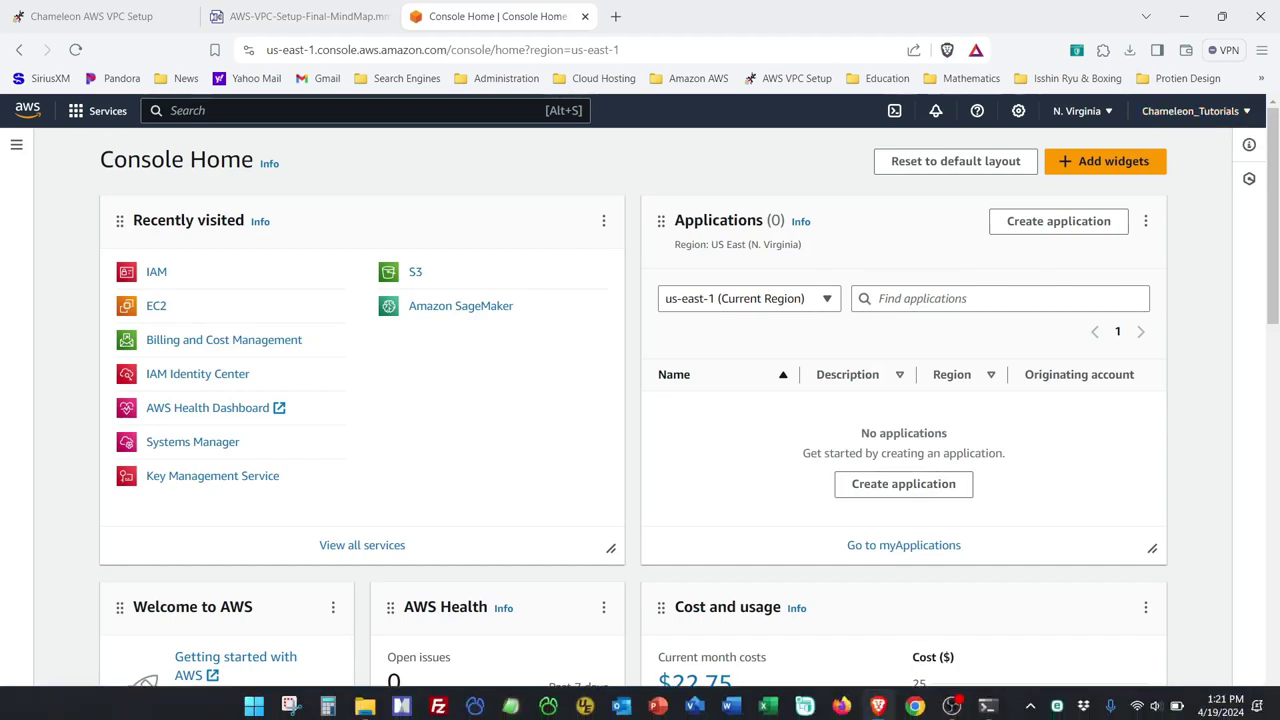
{"action": "left_click", "coordinate": [841, 703]}
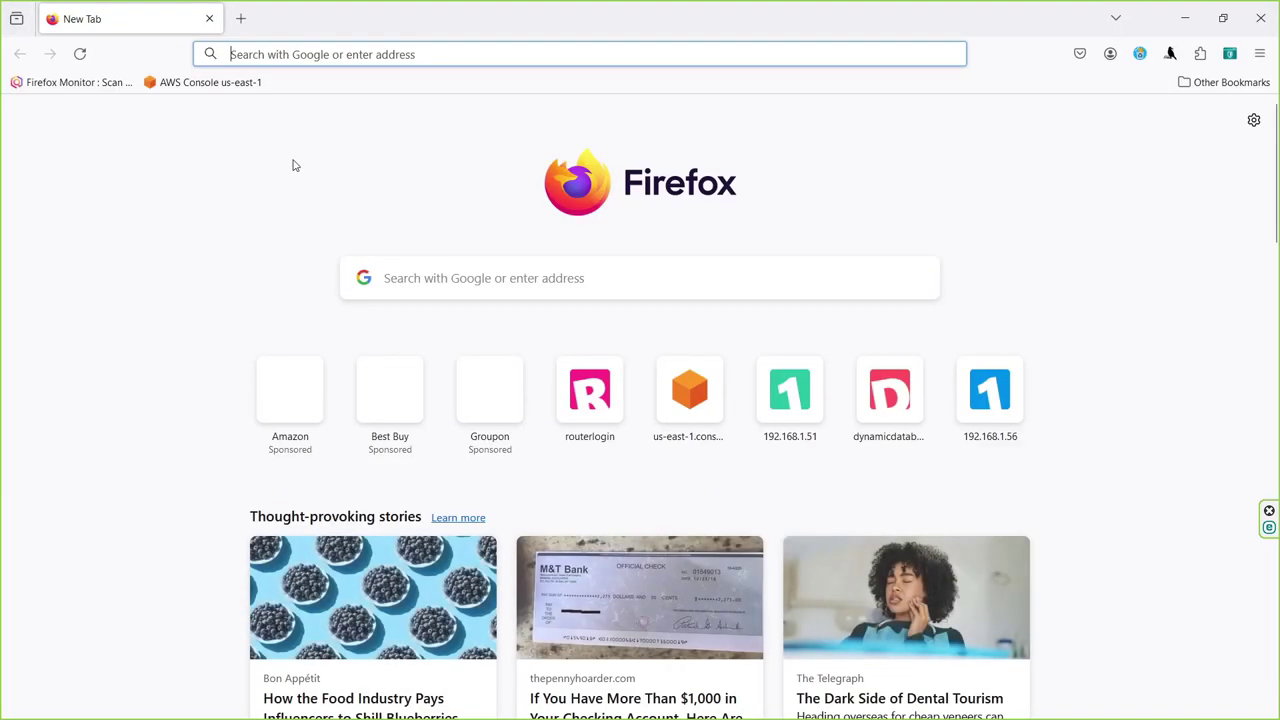
{"action": "left_click", "coordinate": [196, 82]}
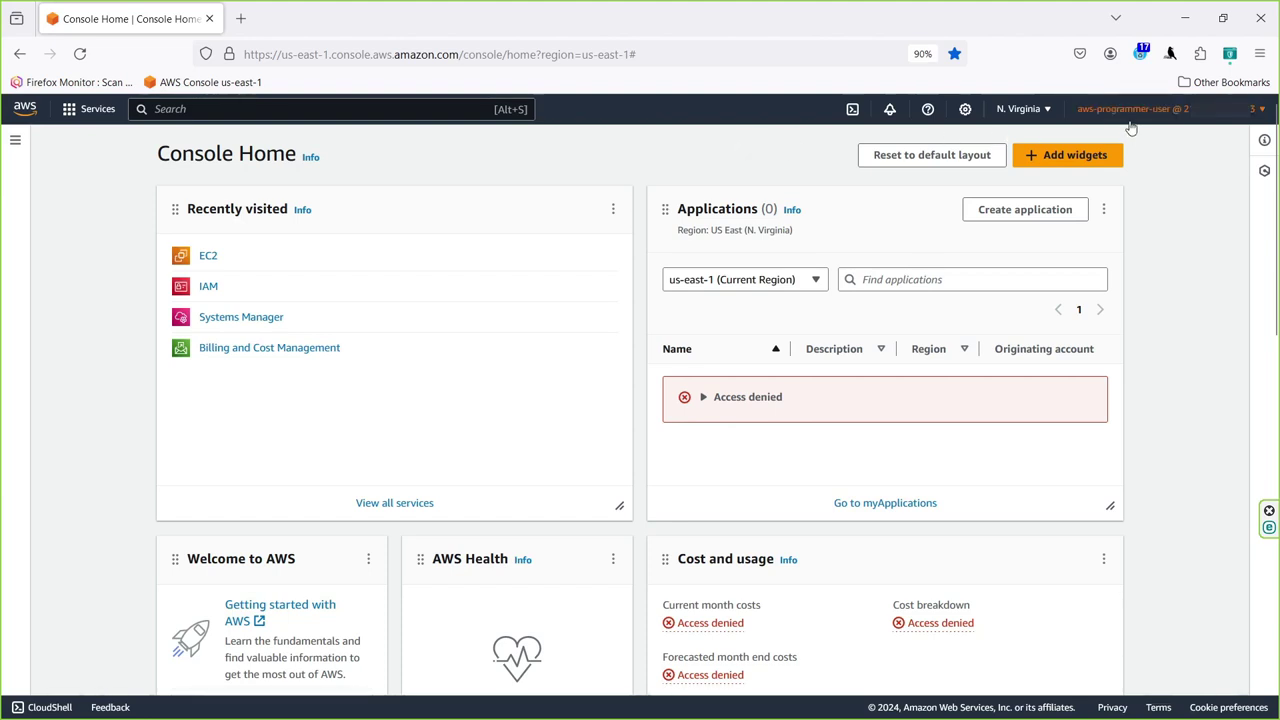
- Switch to PowerShell to examine the aws configure and ec2-instance-connect ssh commands, and minimize its window
{"action": "mouse_move", "coordinate": [950, 715]}
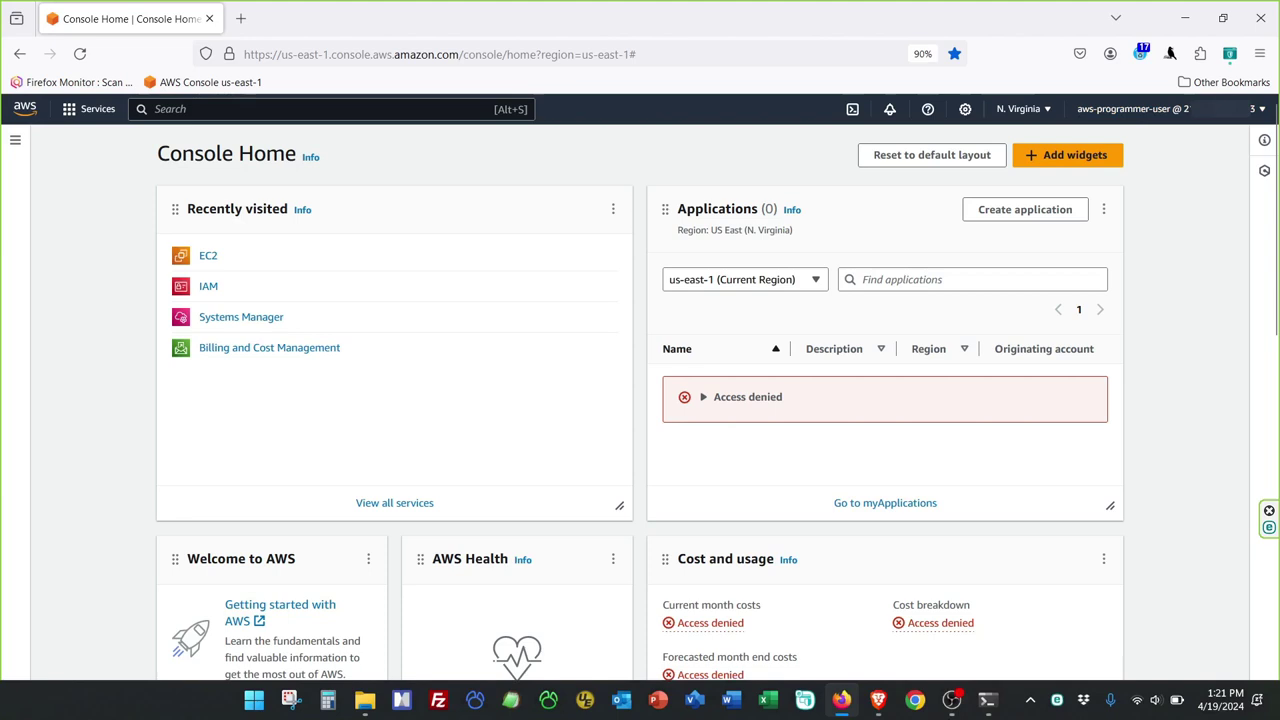
{"action": "left_click", "coordinate": [990, 706]}
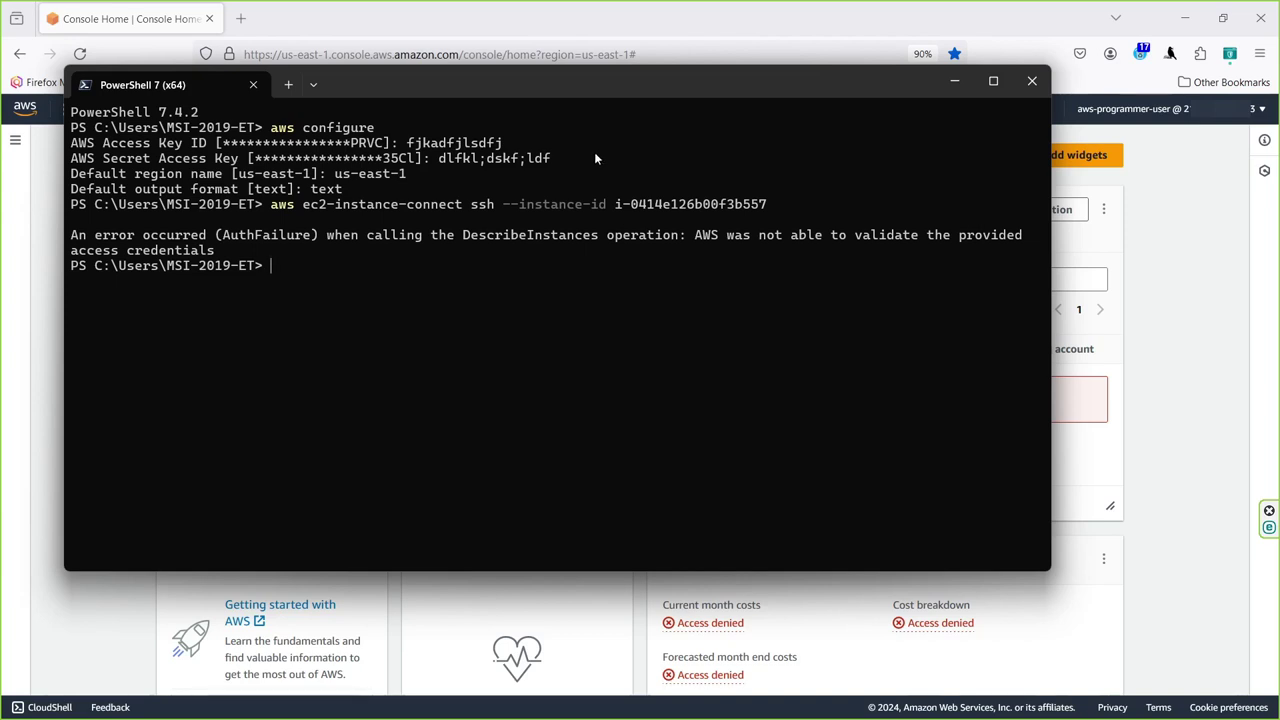
{"action": "left_click", "coordinate": [954, 80]}
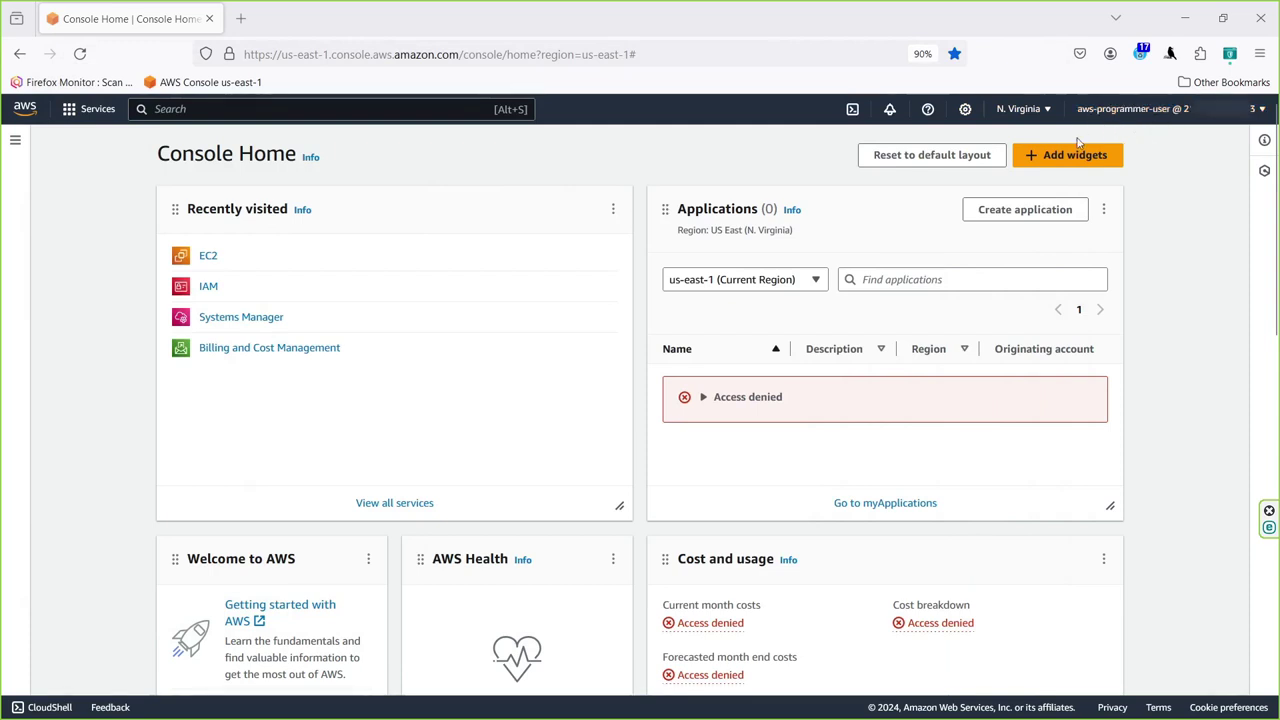
- Switch to Brave and bring the mind map's Step 14 and Step 15 instructions back into view
{"action": "mouse_move", "coordinate": [990, 712]}
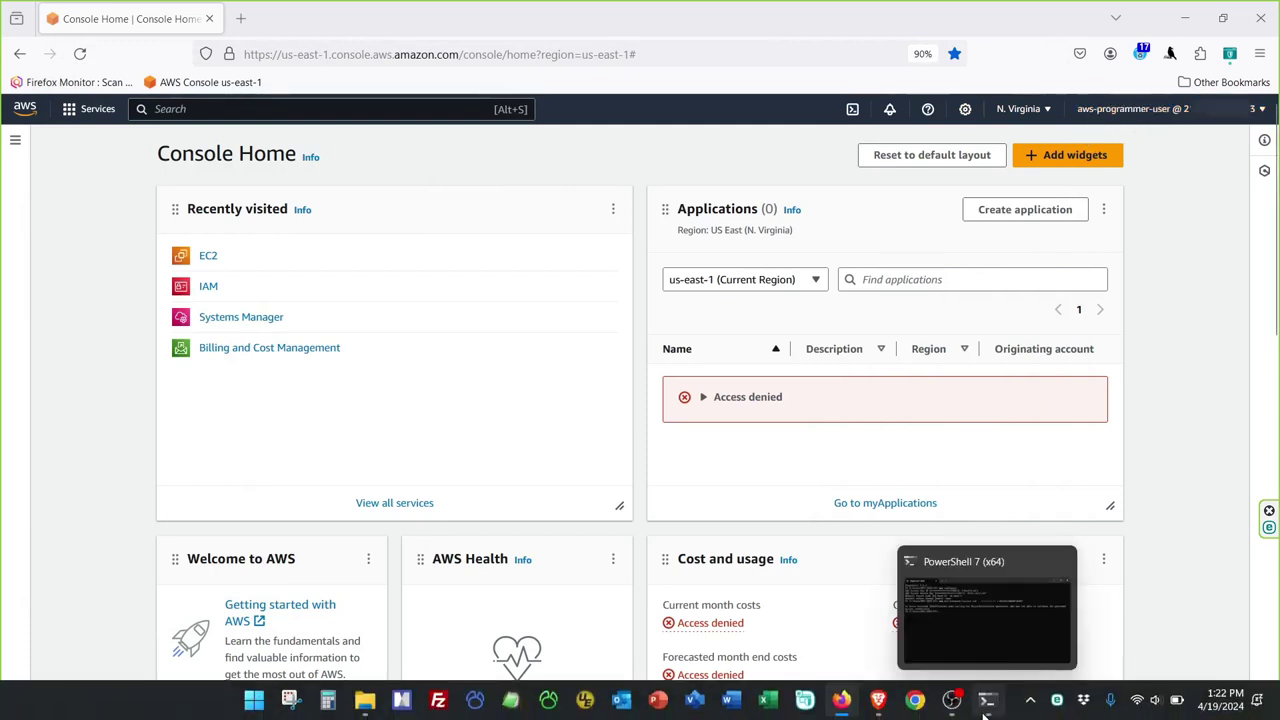
{"action": "left_click", "coordinate": [878, 700]}
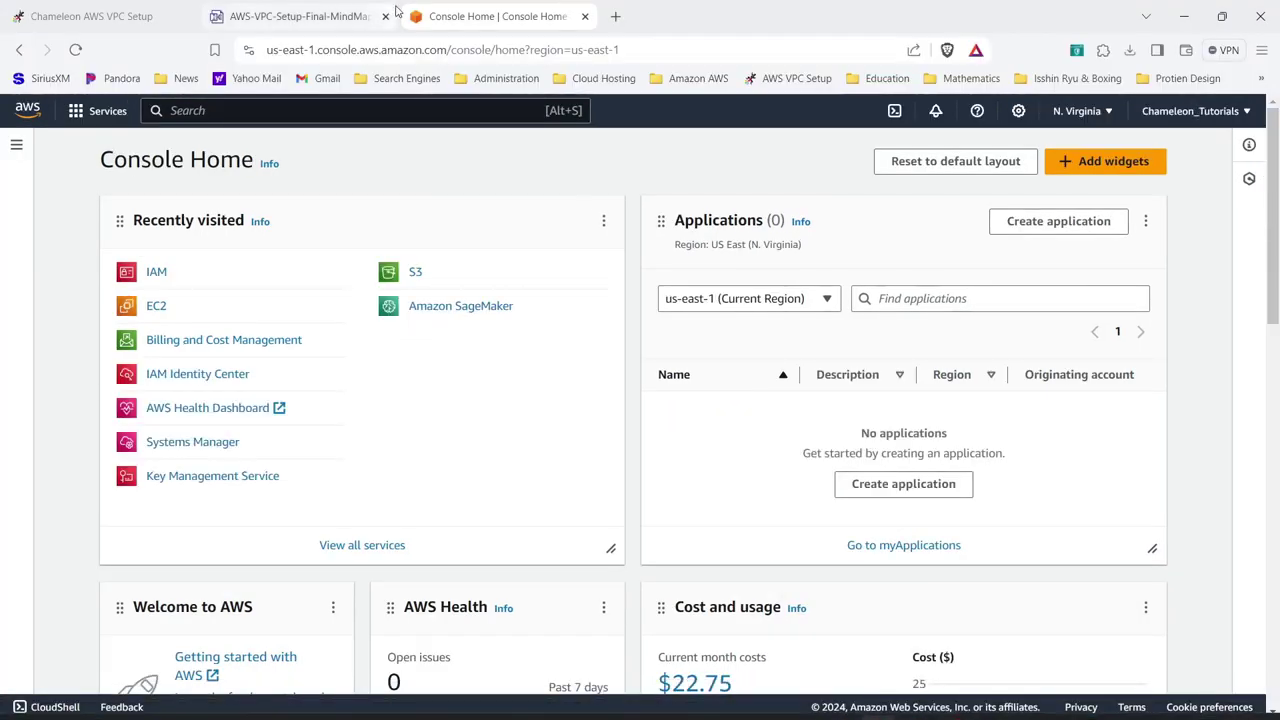
{"action": "left_click", "coordinate": [320, 16]}
{"action": "left_click_drag", "start_coordinate": [400, 261], "coordinate": [547, 283]}
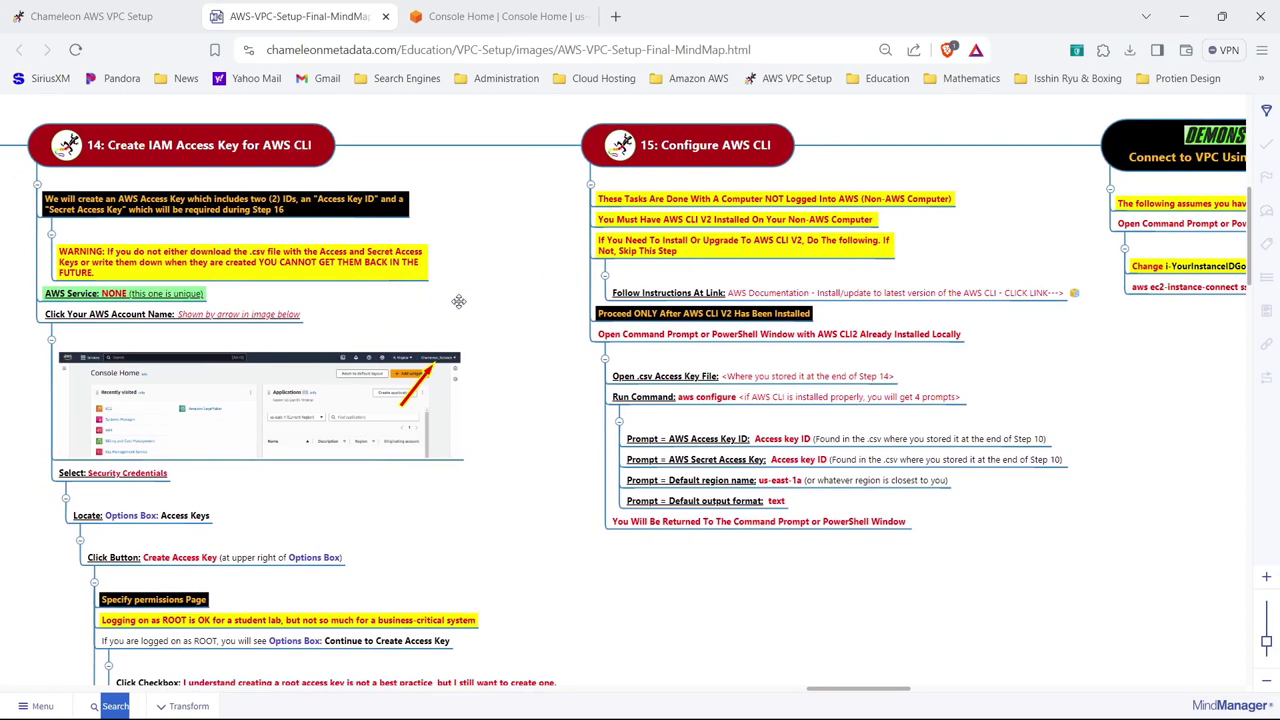
- Close the Video folder window and open aws-programmer-user_accessKeys.csv from the Downloads folder in Excel
{"action": "left_click_drag", "start_coordinate": [459, 302], "coordinate": [355, 291]}
{"action": "mouse_move", "coordinate": [732, 714]}
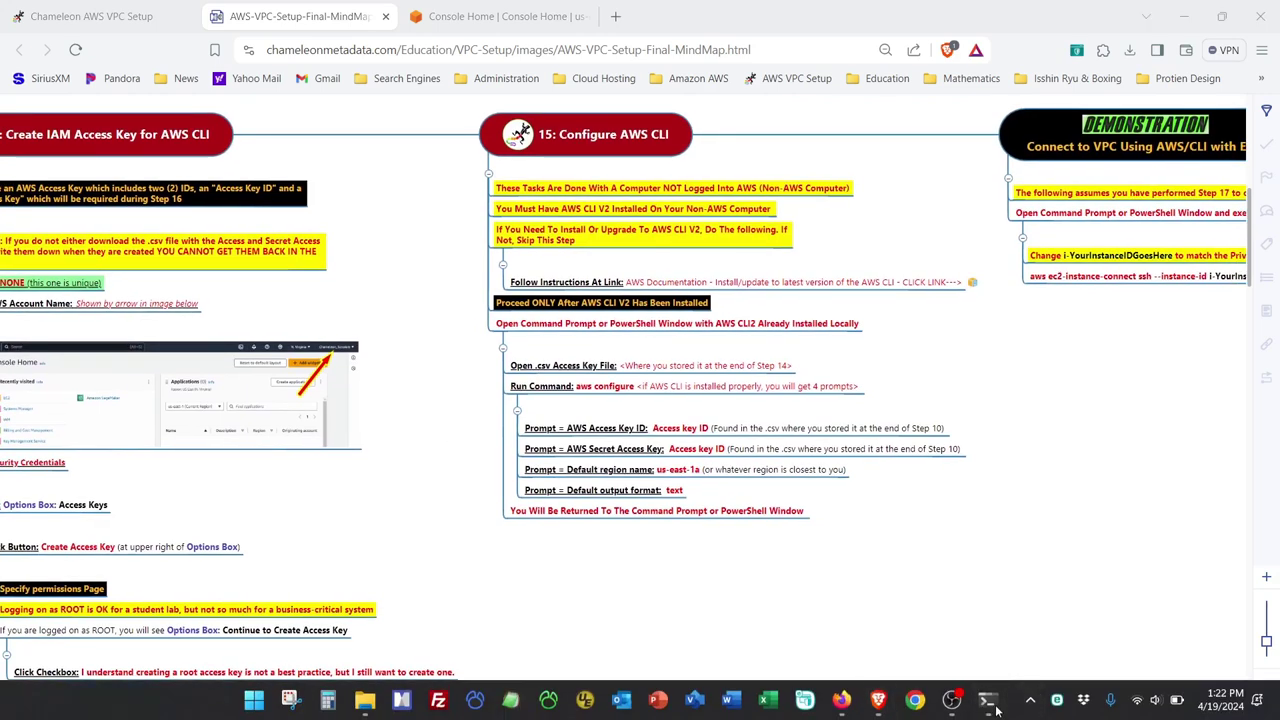
{"action": "left_click", "coordinate": [988, 708]}
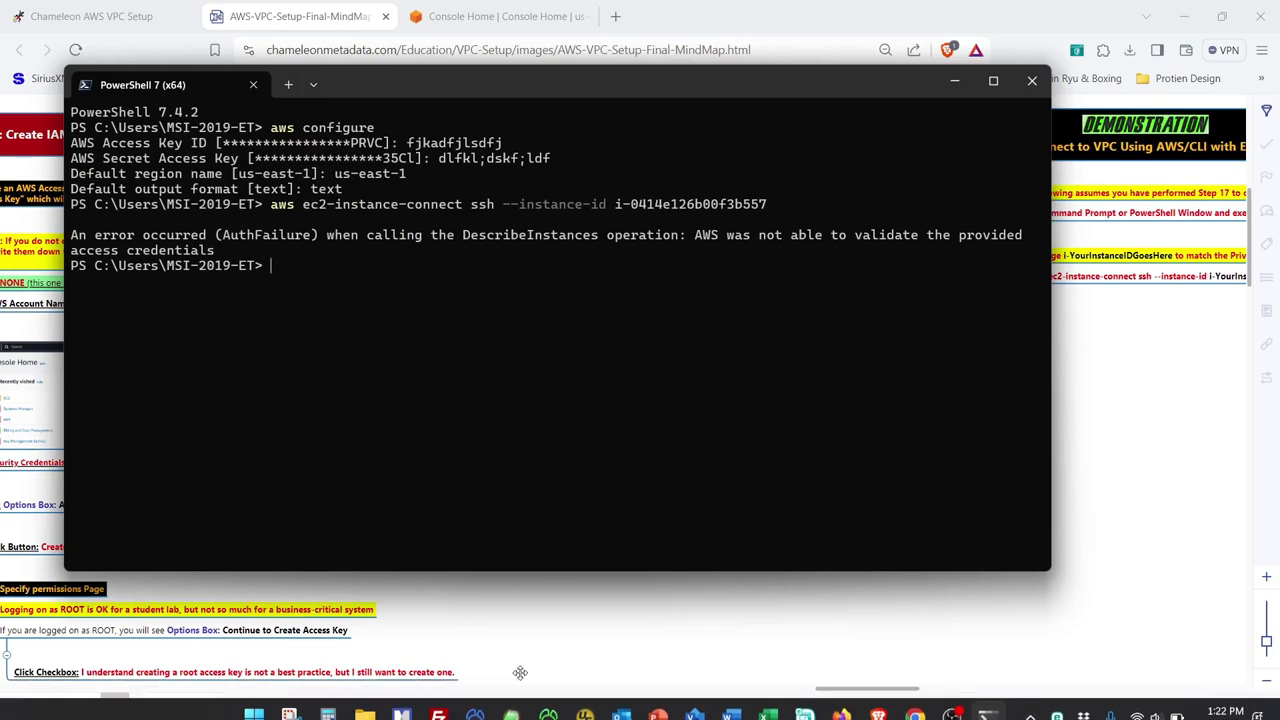
{"action": "mouse_move", "coordinate": [368, 703]}
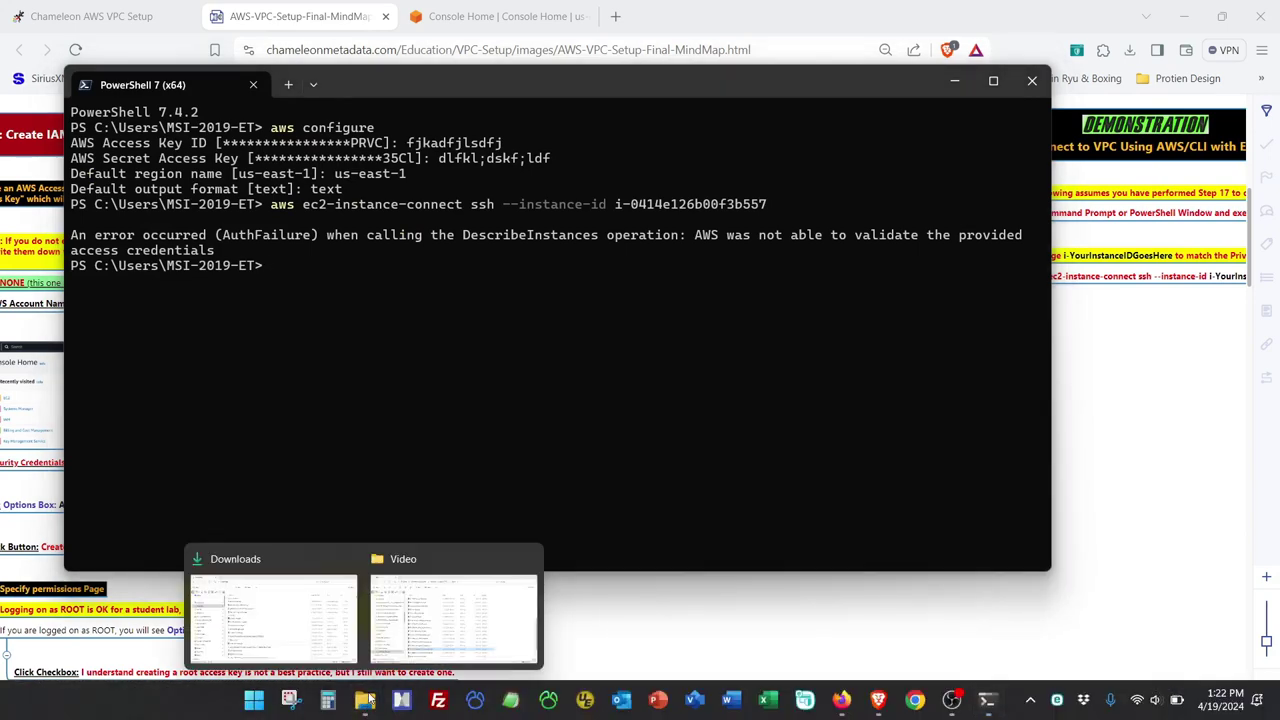
{"action": "left_click", "coordinate": [525, 560]}
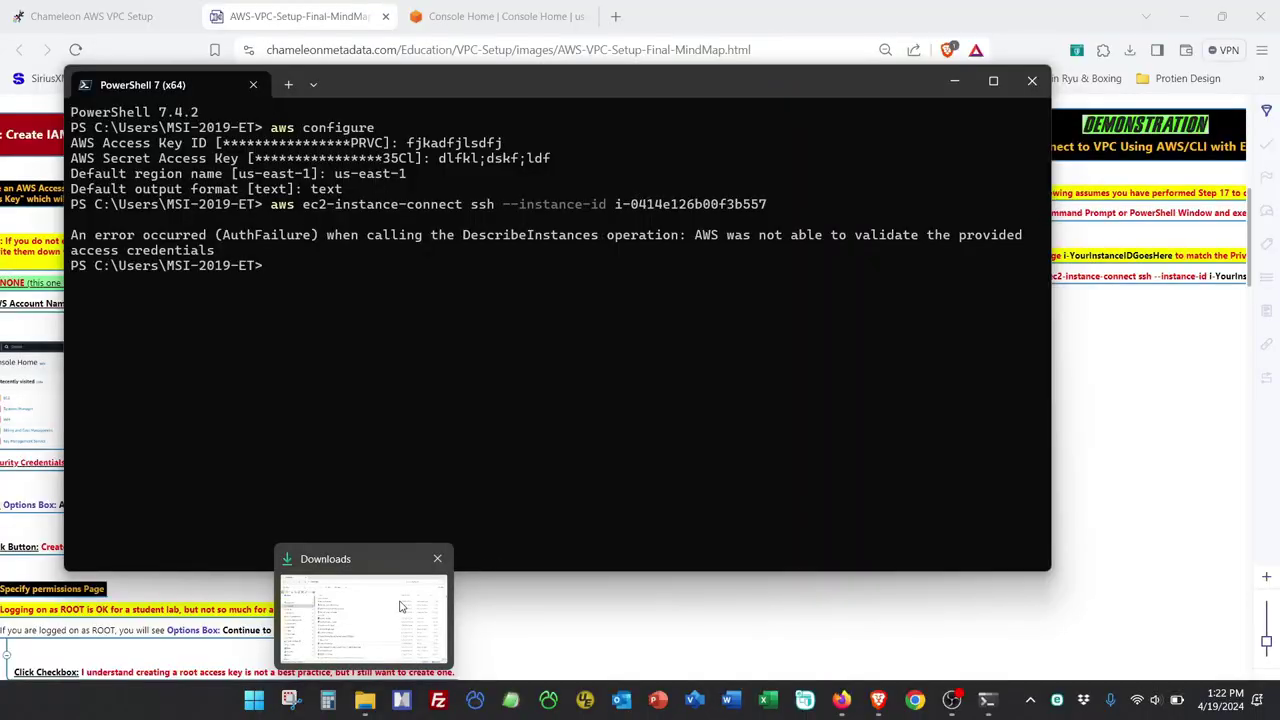
{"action": "left_click", "coordinate": [370, 605]}
{"action": "left_click", "coordinate": [352, 206]}
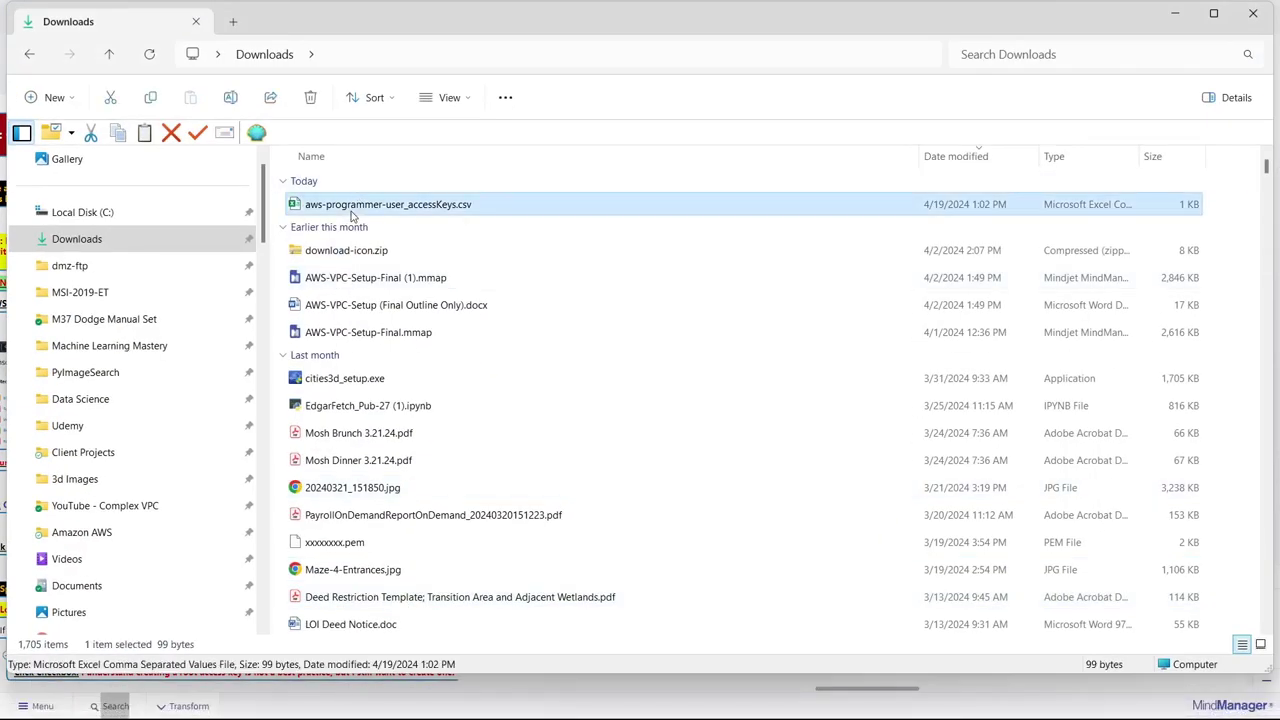
{"action": "double_click", "coordinate": [351, 209]}
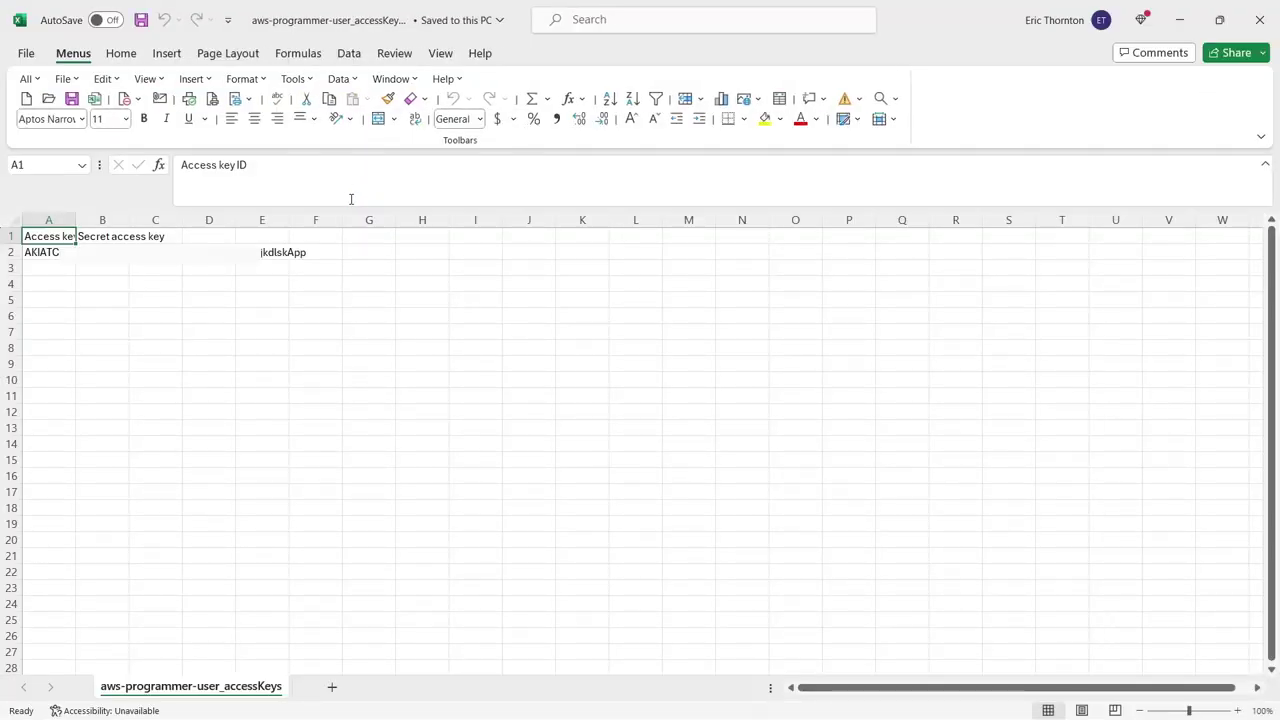
- Copy the full access key ID from cell A2 of the access keys file
{"action": "left_click", "coordinate": [49, 252]}
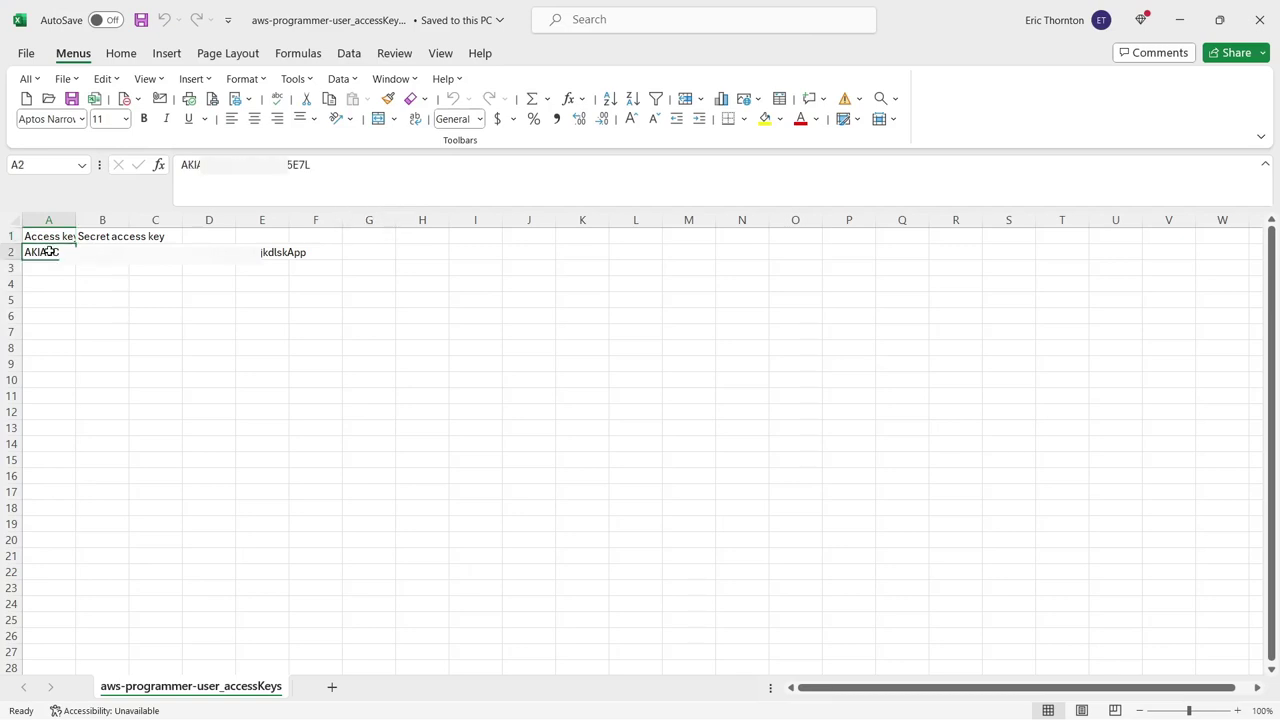
{"action": "left_click", "coordinate": [323, 163]}
{"action": "left_click_drag", "start_coordinate": [323, 163], "coordinate": [181, 164]}
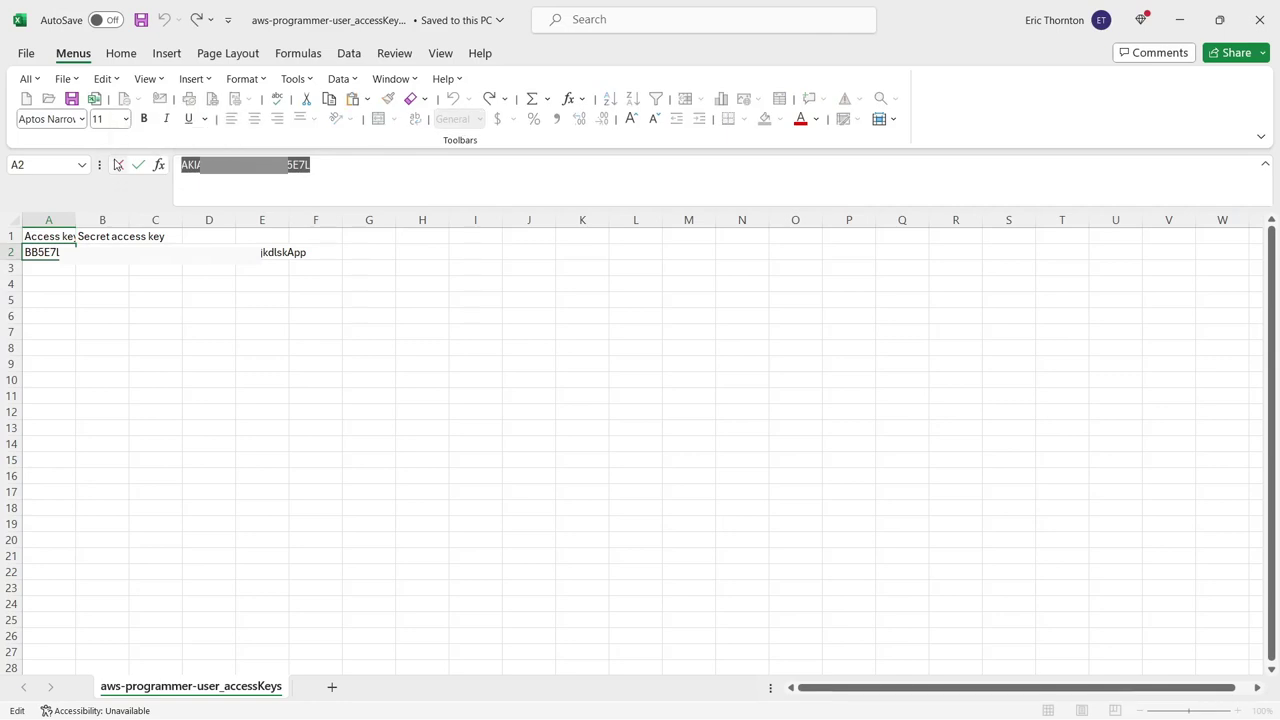
{"action": "mouse_move", "coordinate": [975, 712]}
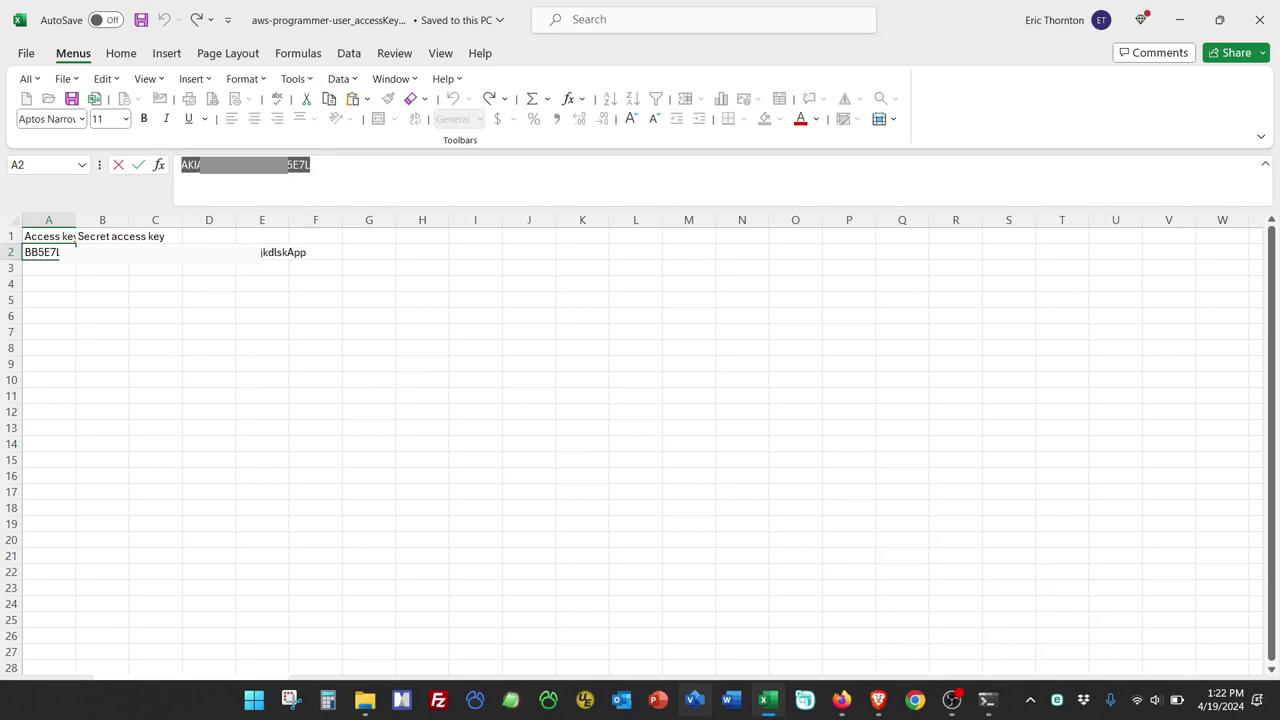
{"action": "mouse_move", "coordinate": [841, 714]}
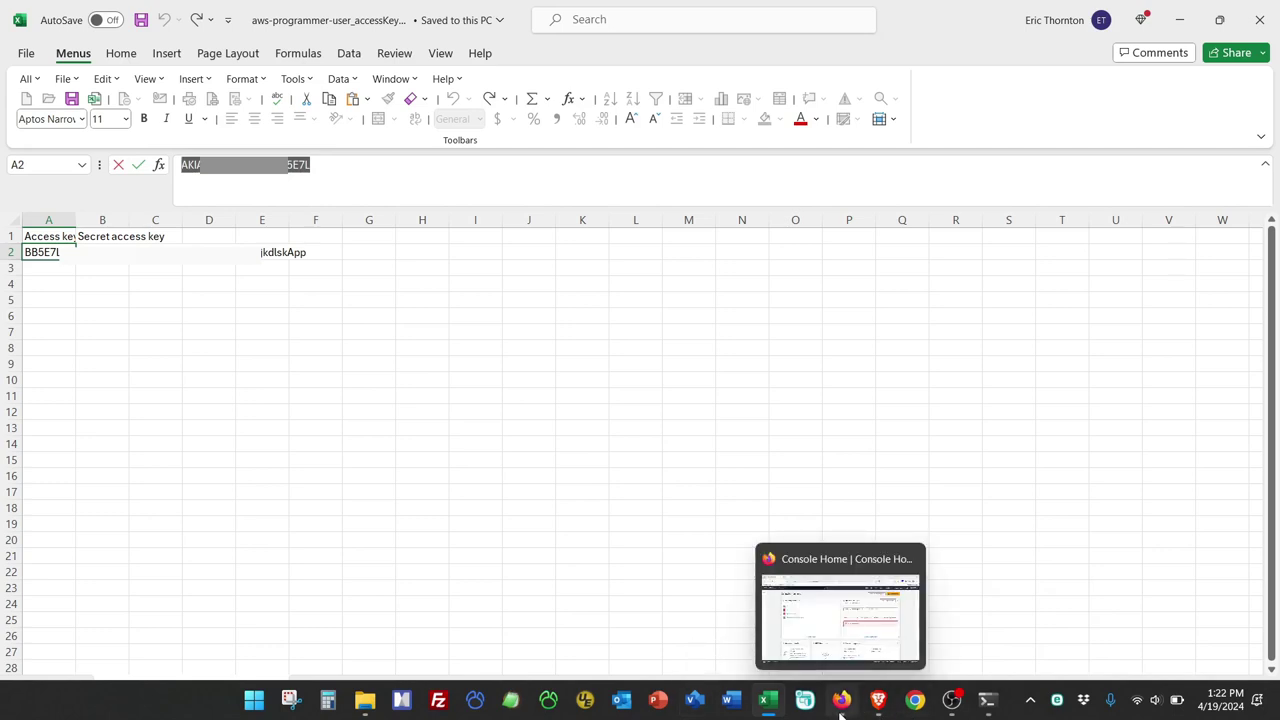
- Switch to PowerShell, run aws configure and paste the copied access key ID at the AWS Access Key ID prompt
{"action": "left_click", "coordinate": [987, 703]}
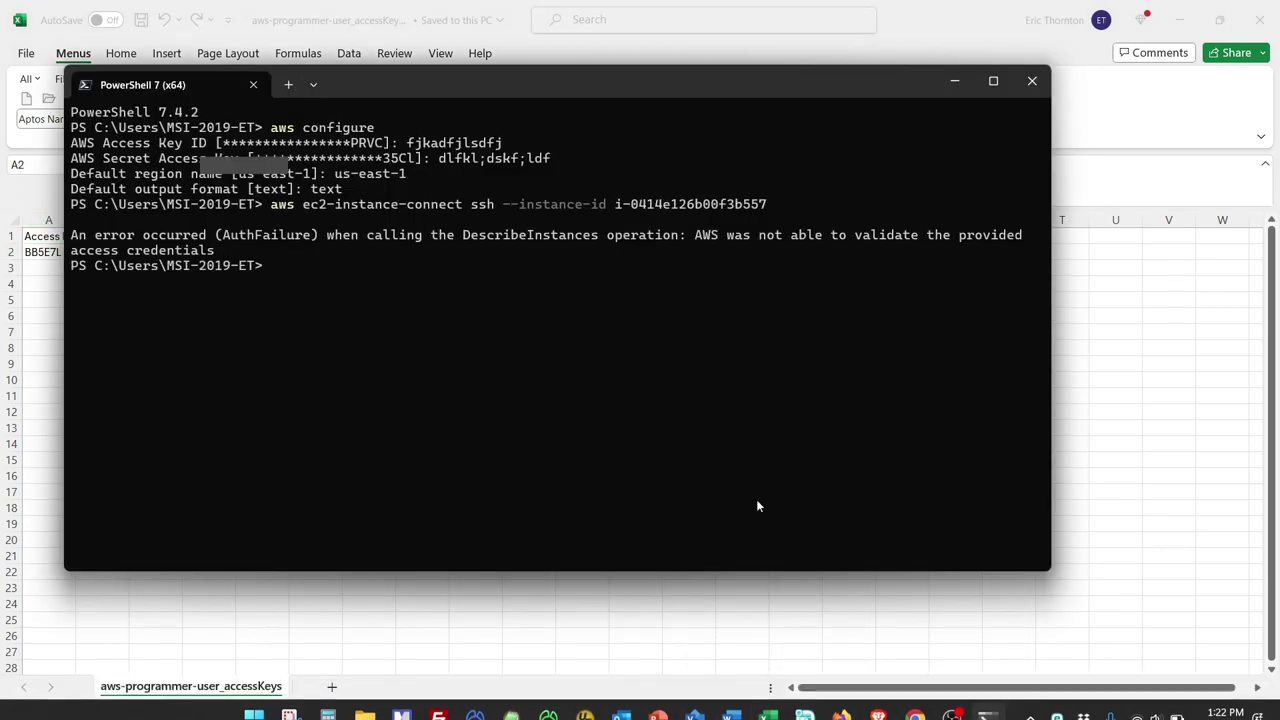
{"action": "type", "text": "aws confi"}
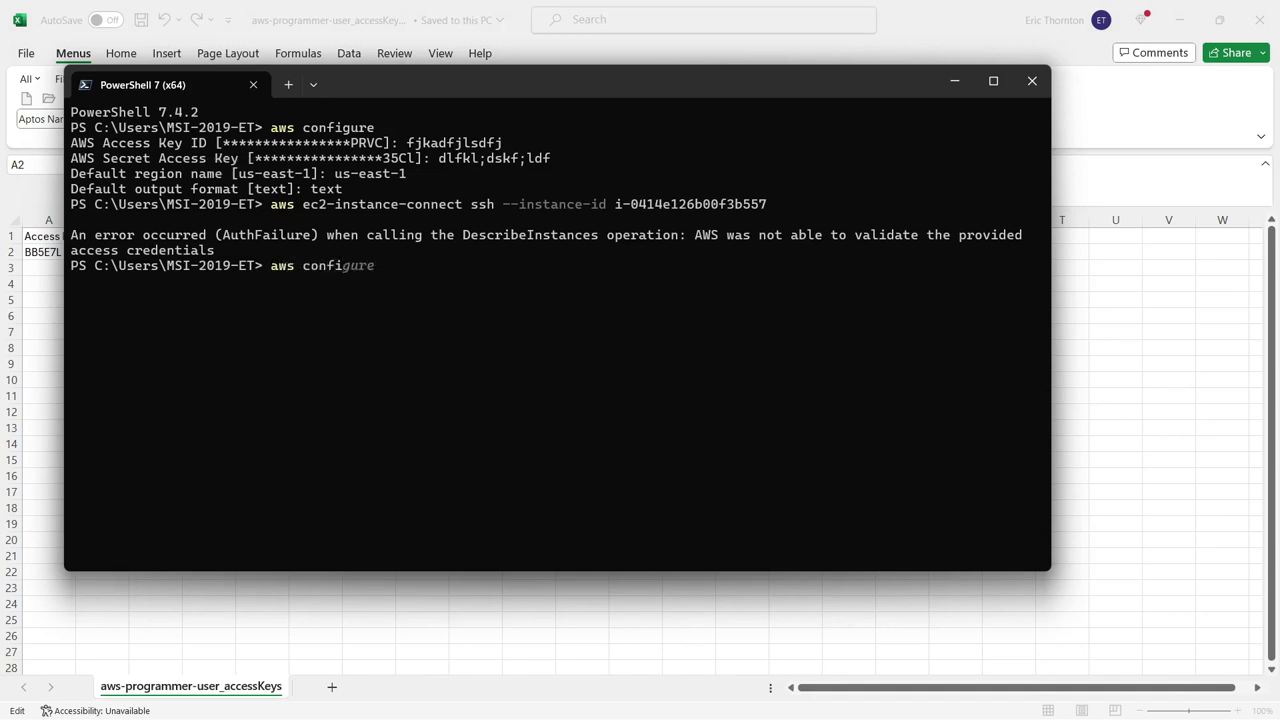
{"action": "type", "text": "gure"}
{"action": "key", "text": "Return"}
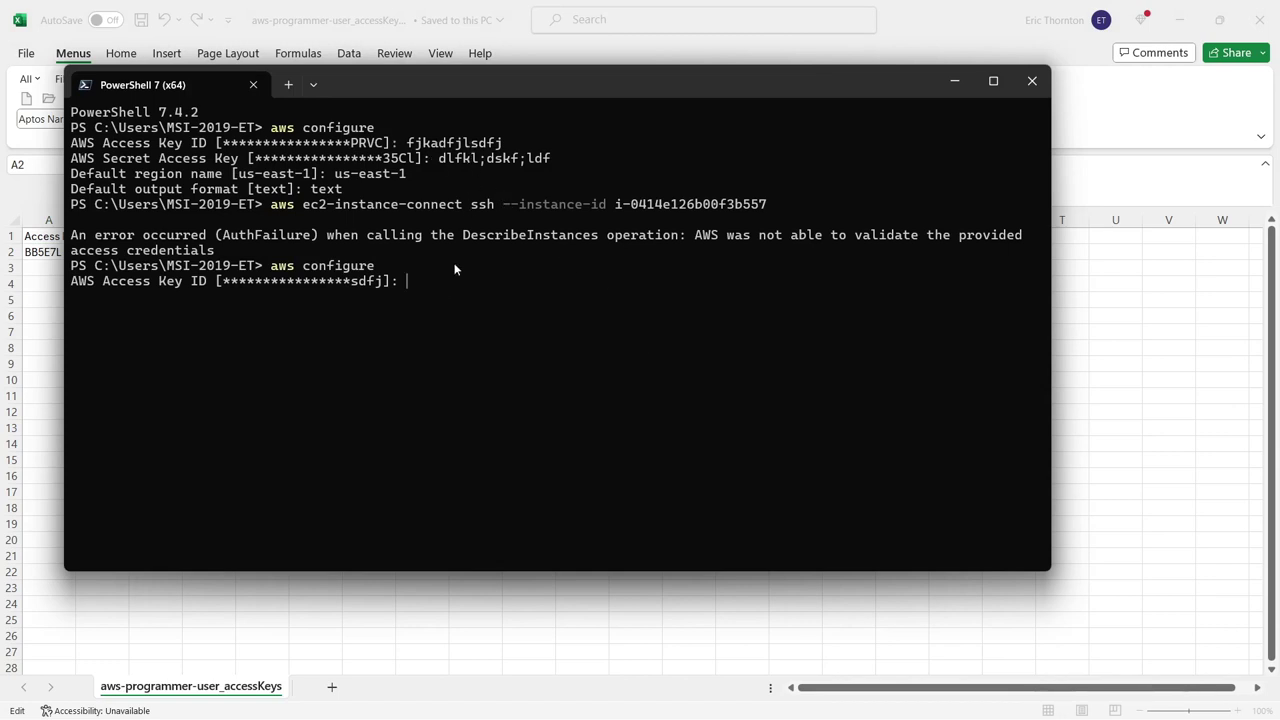
{"action": "key", "text": "ctrl+v"}
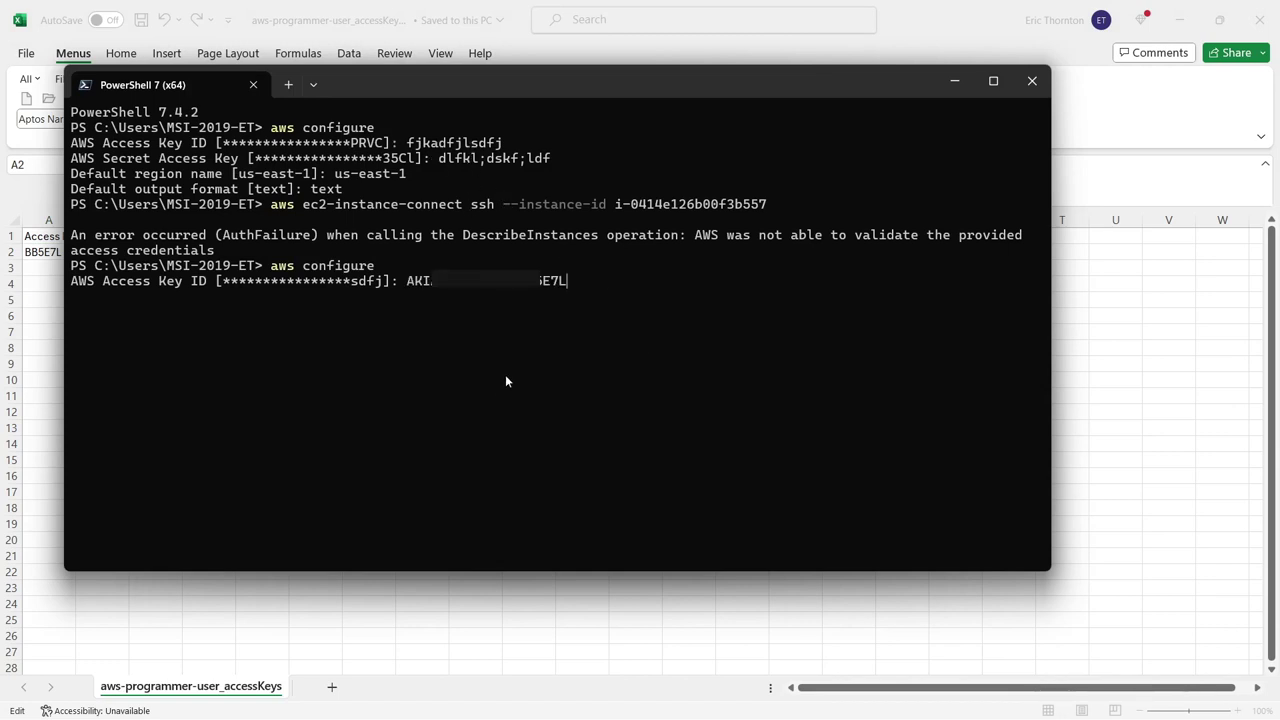
{"action": "key", "text": "Return"}
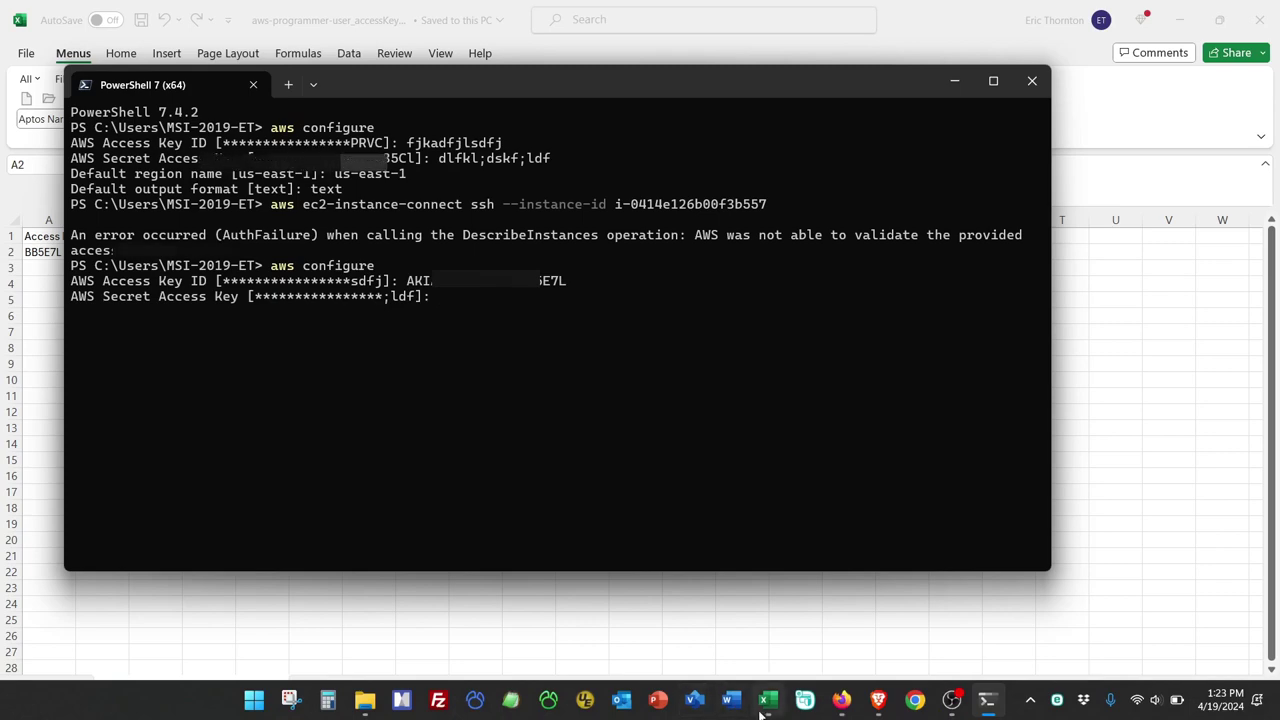
- Copy the secret access key from cell B2 in Excel and submit it at PowerShell's AWS Secret Access Key prompt
{"action": "left_click", "coordinate": [769, 700]}
{"action": "left_click", "coordinate": [92, 257]}
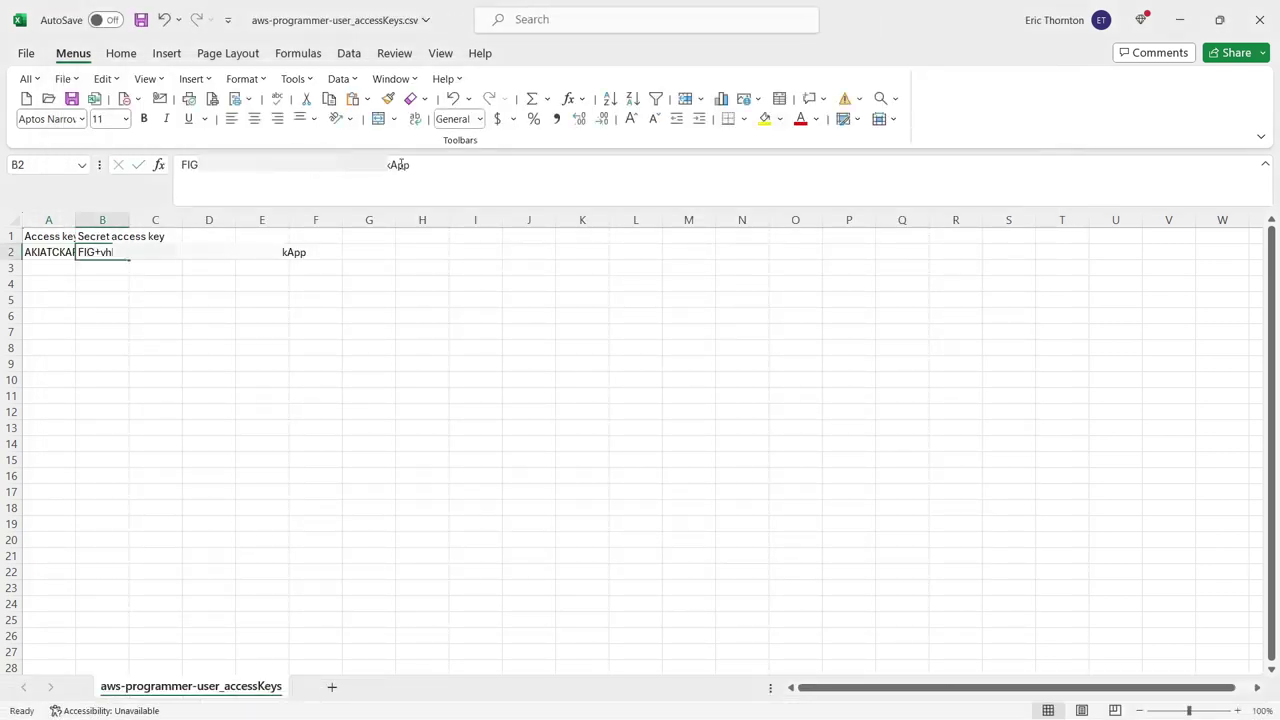
{"action": "left_click_drag", "start_coordinate": [410, 165], "coordinate": [113, 175]}
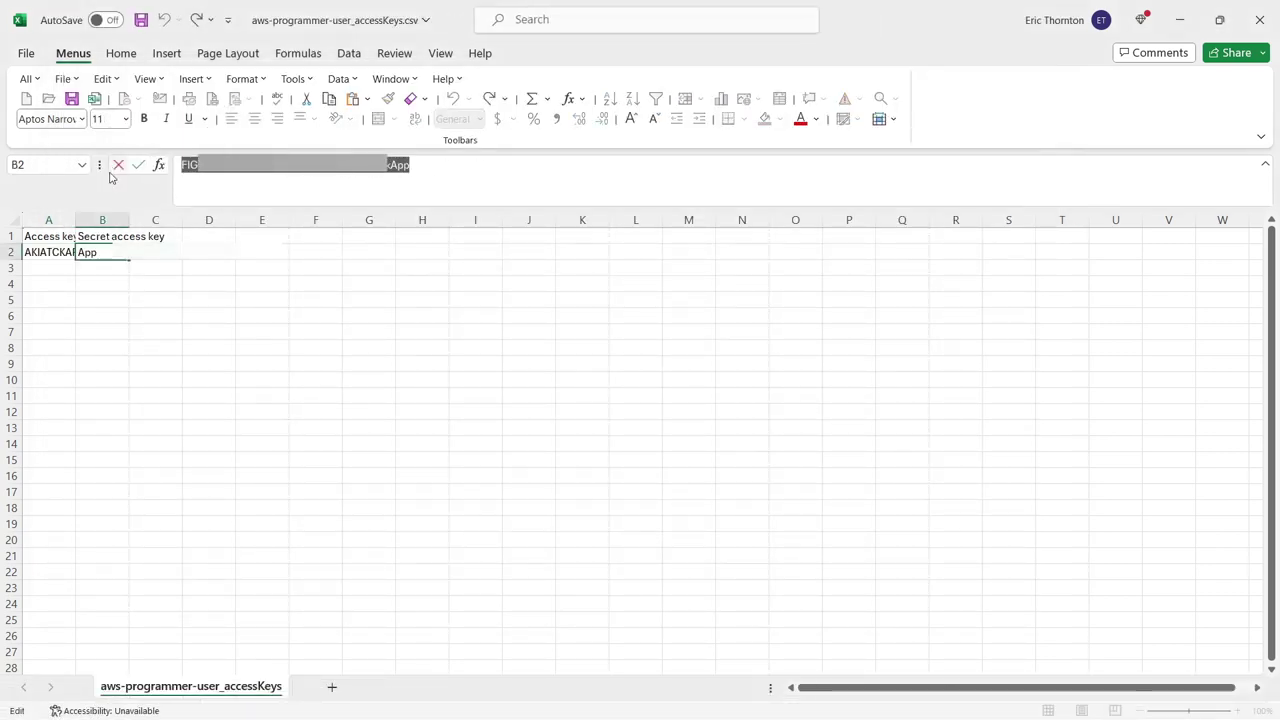
{"action": "mouse_move", "coordinate": [952, 710]}
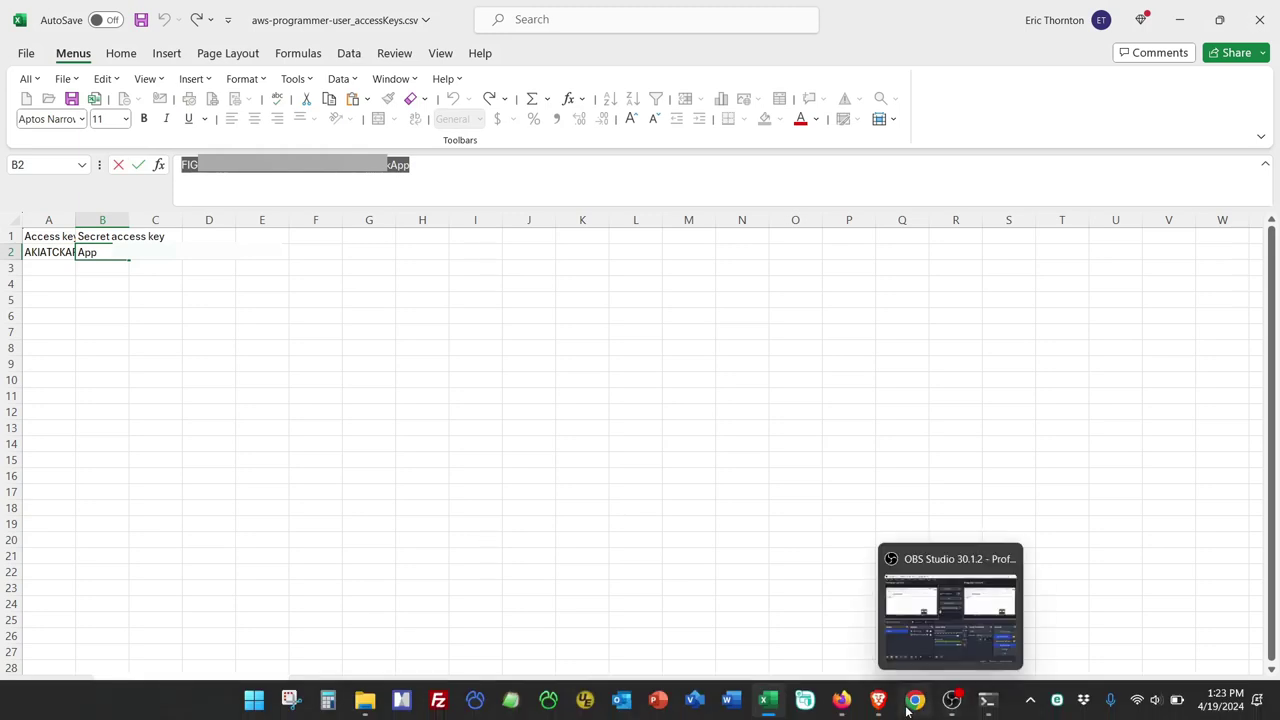
{"action": "left_click", "coordinate": [987, 700]}
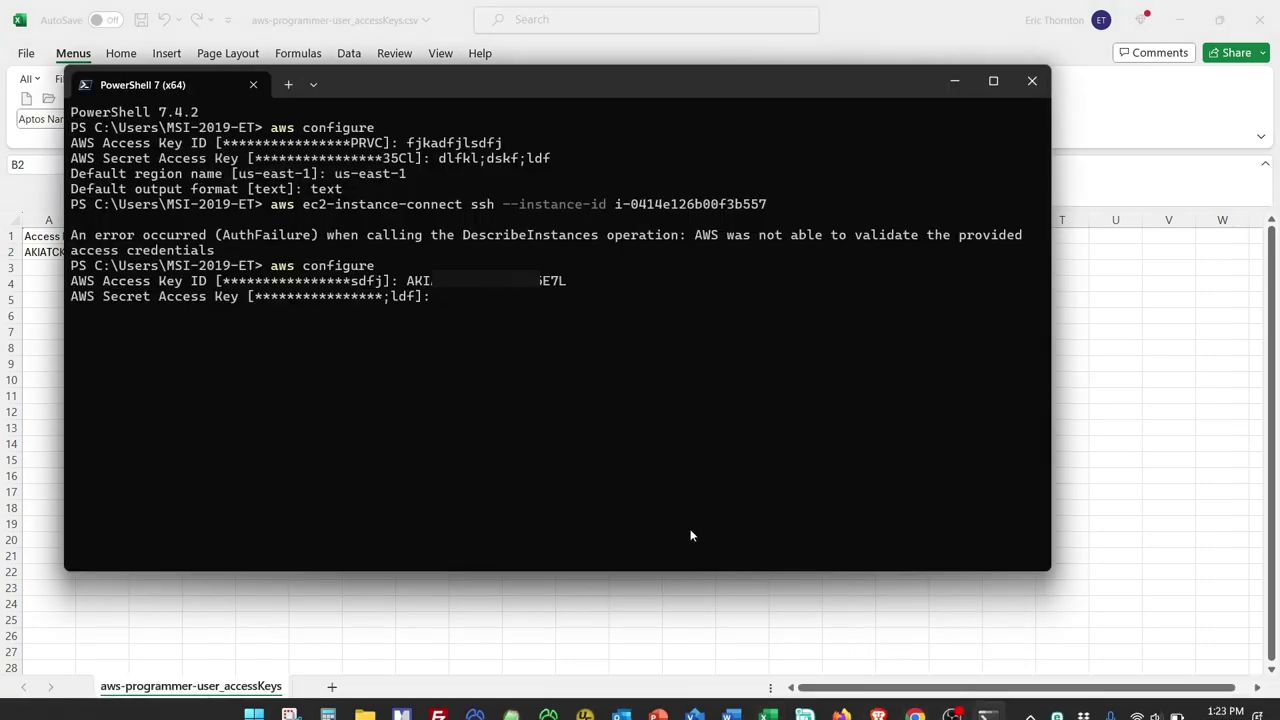
{"action": "key", "text": "ctrl+v"}
{"action": "key", "text": "Return"}
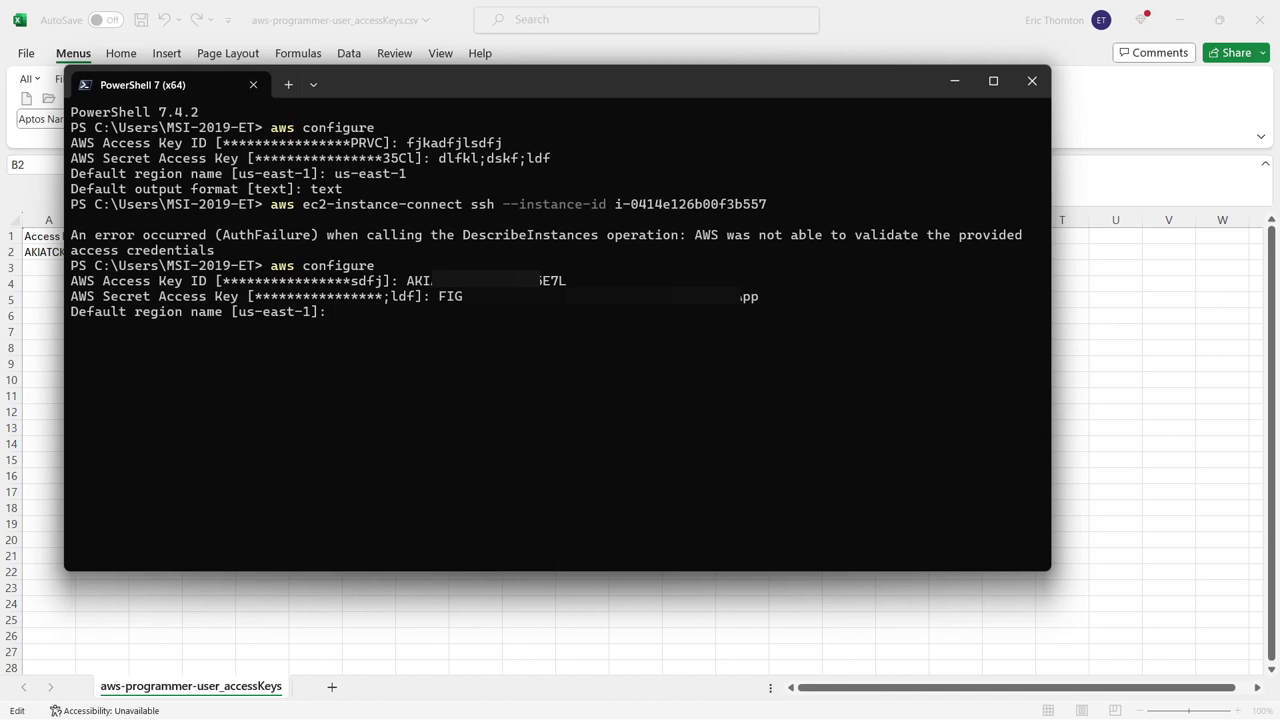
- Set the default region name to us-east-1 and the default output format to text
{"action": "type", "text": "us-east-1"}
{"action": "key", "text": "Return"}
{"action": "type", "text": "text]: text"}
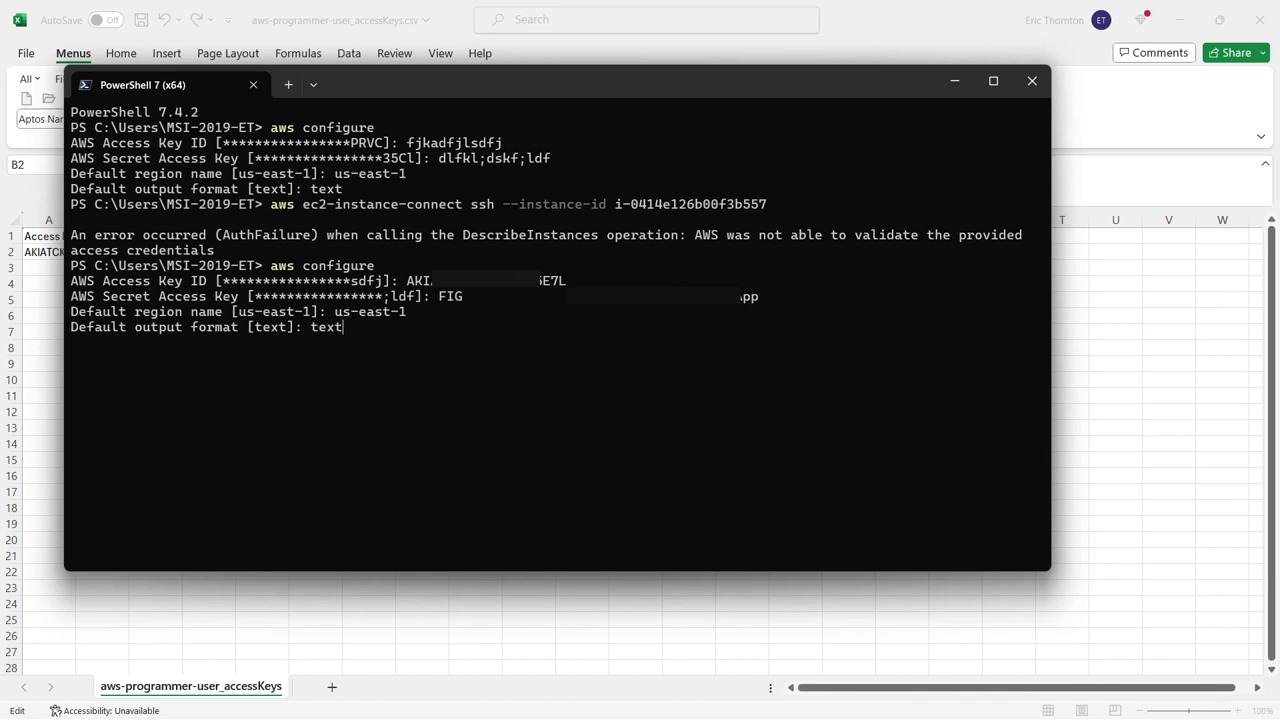
{"action": "key", "text": "Return"}
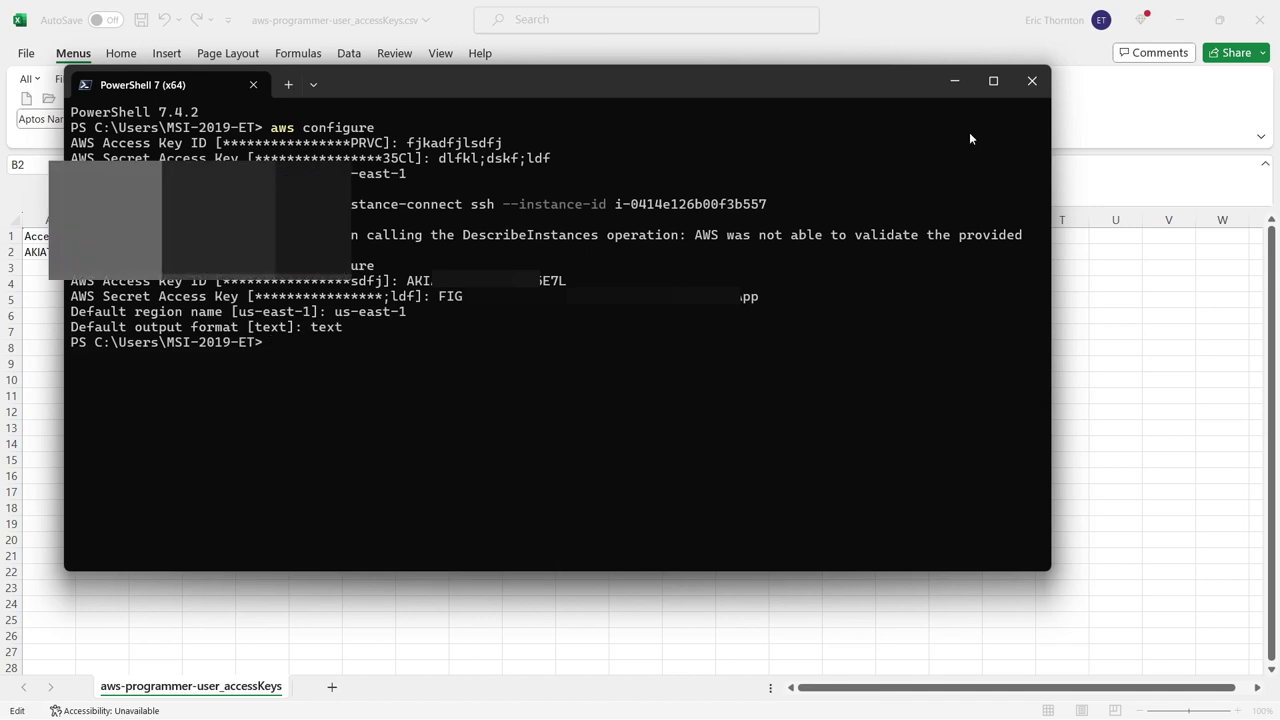
- Close the access keys CSV in Excel without saving changes, and close the Downloads folder window
{"action": "left_click", "coordinate": [1259, 20]}
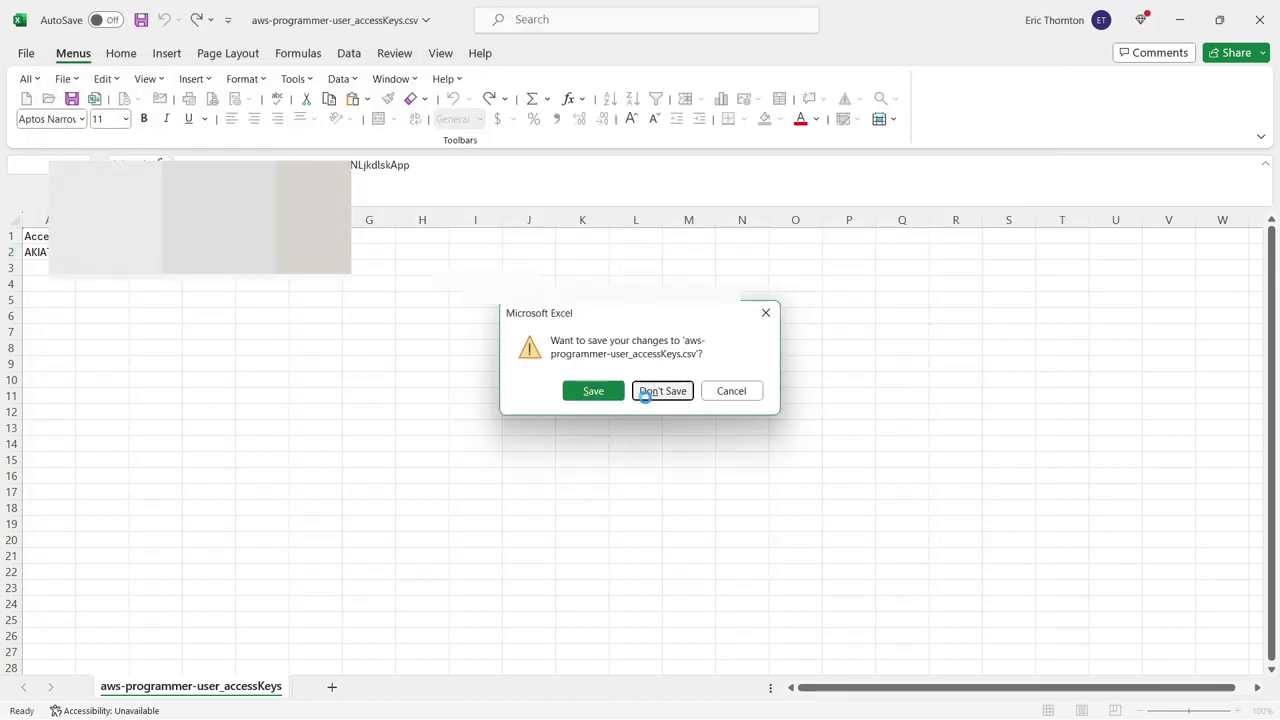
{"action": "left_click", "coordinate": [646, 393]}
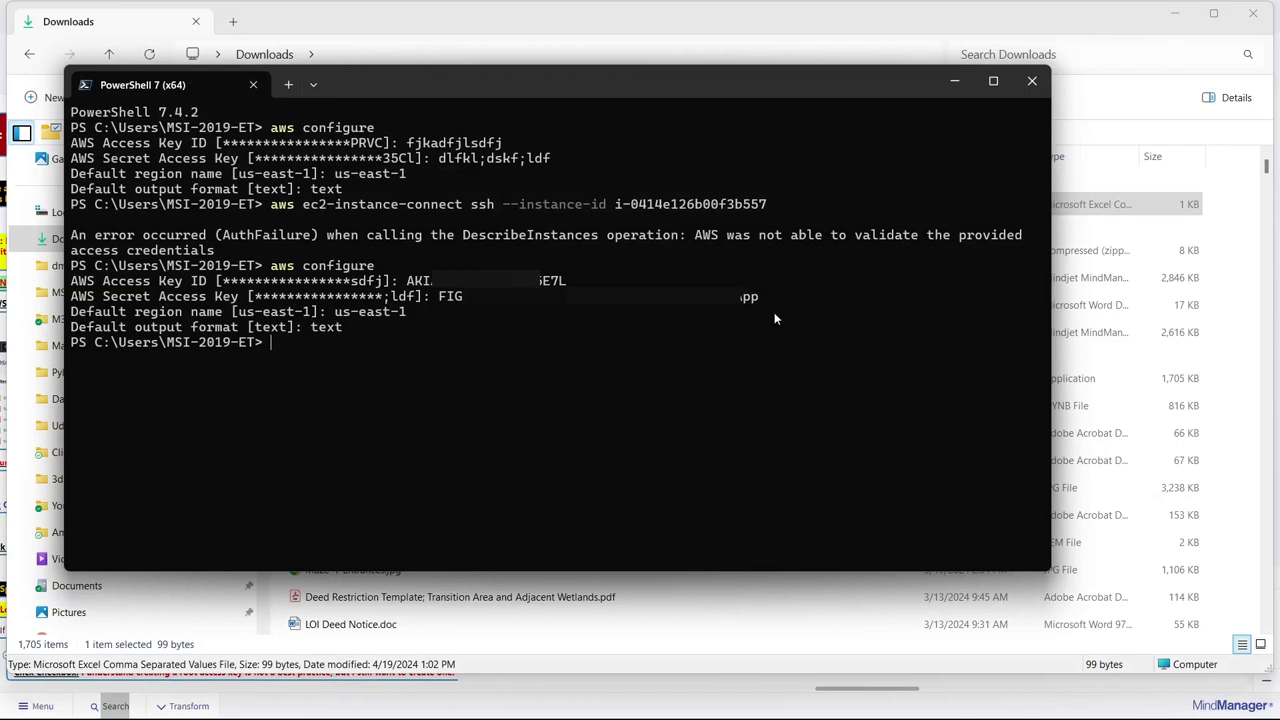
{"action": "left_click", "coordinate": [1253, 14]}
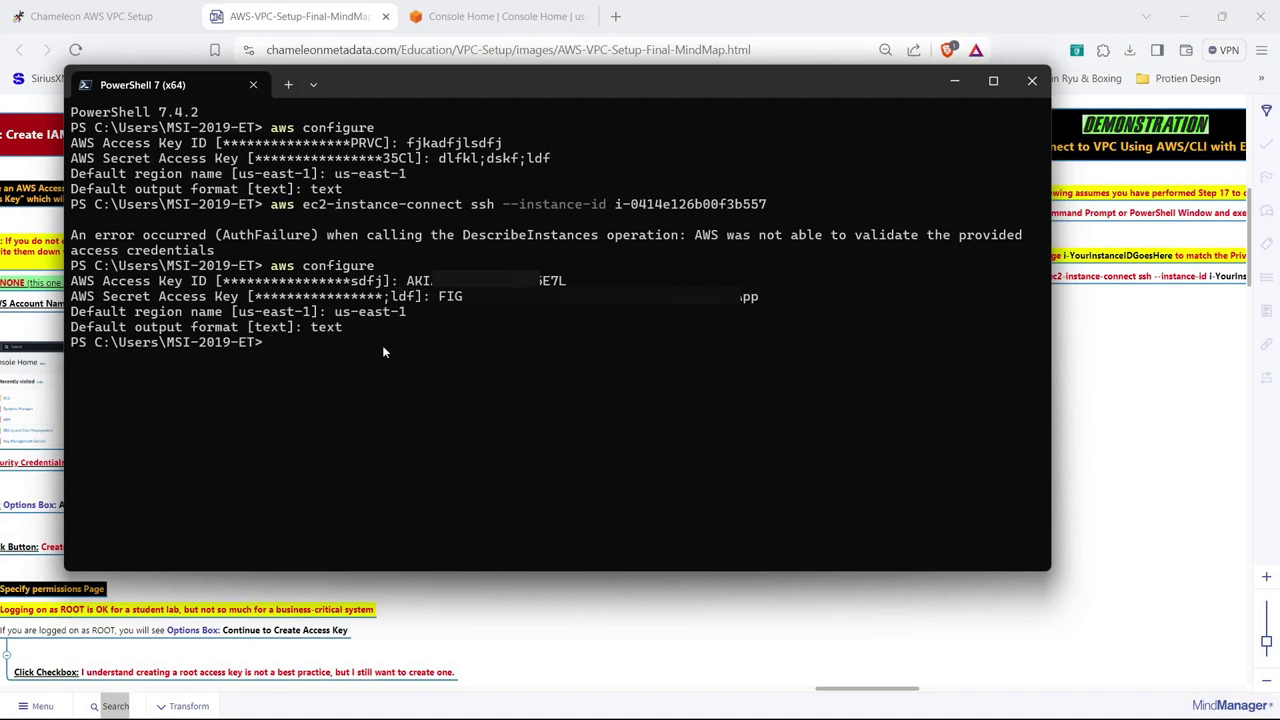
- Reopen the Downloads folder to view aws-programmer-user_accessKeys.csv, and close the folder window
{"action": "mouse_move", "coordinate": [365, 709]}
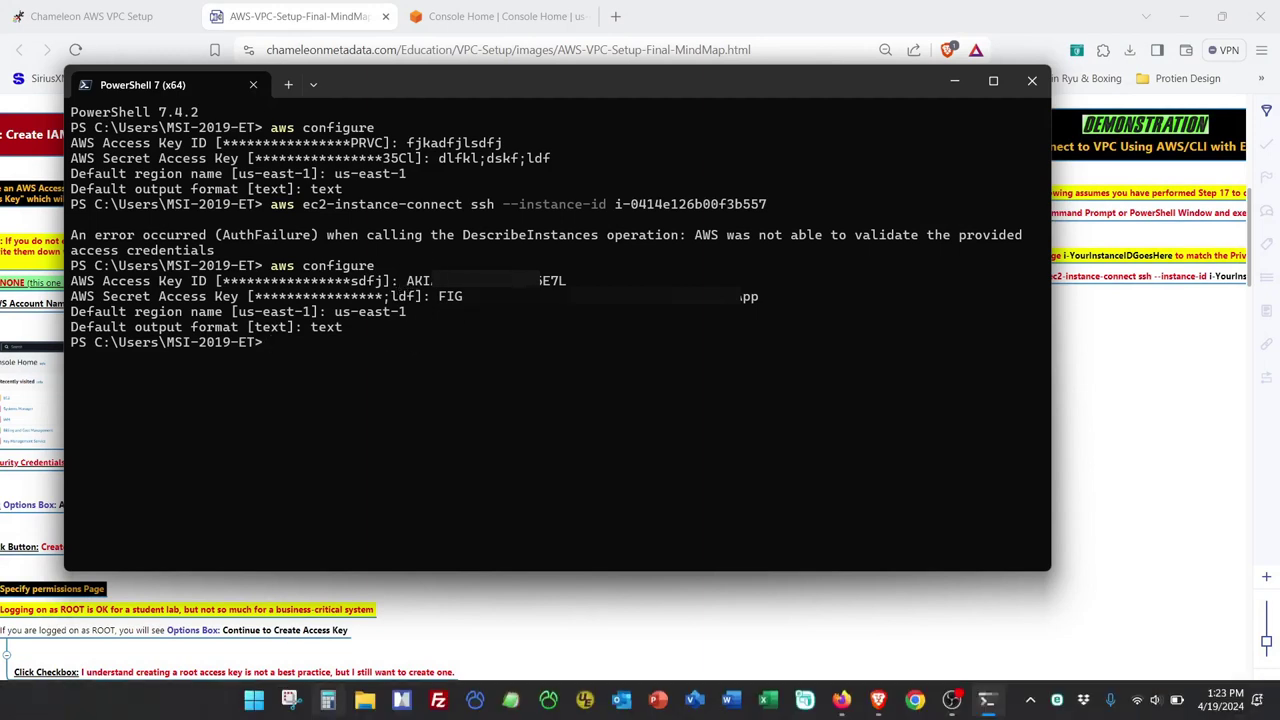
{"action": "key", "text": "super+e"}
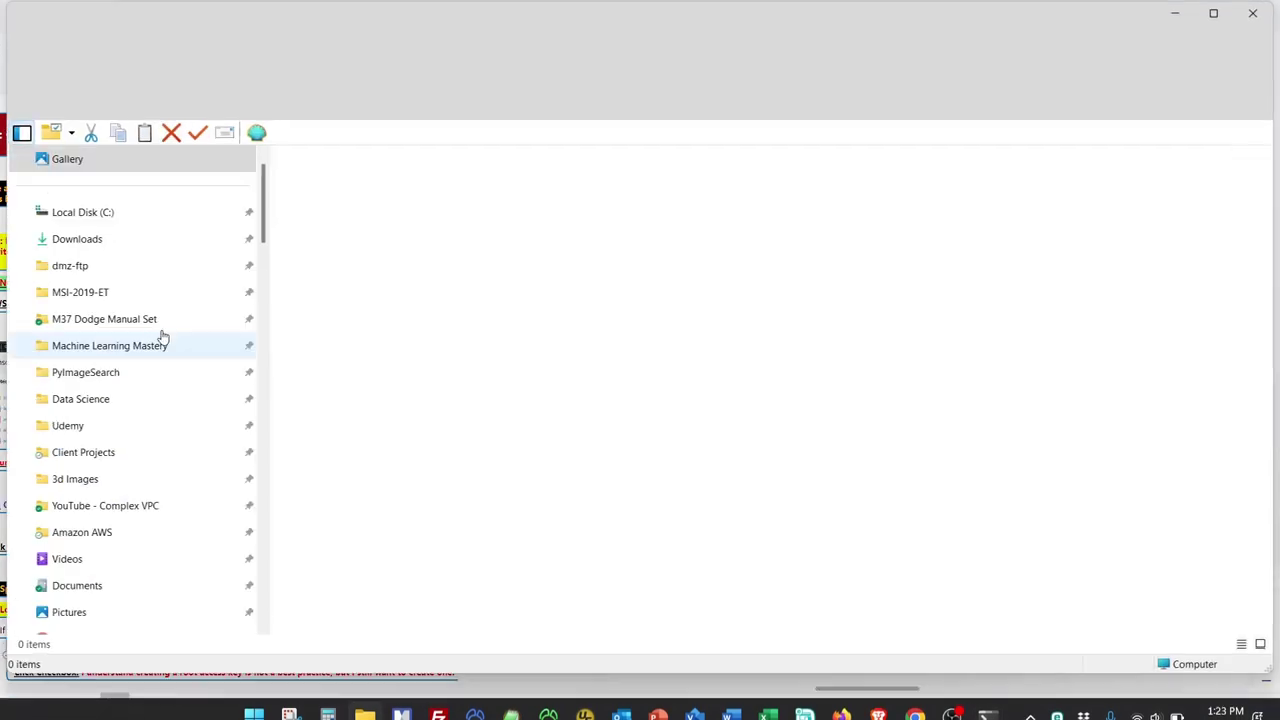
{"action": "left_click", "coordinate": [103, 244]}
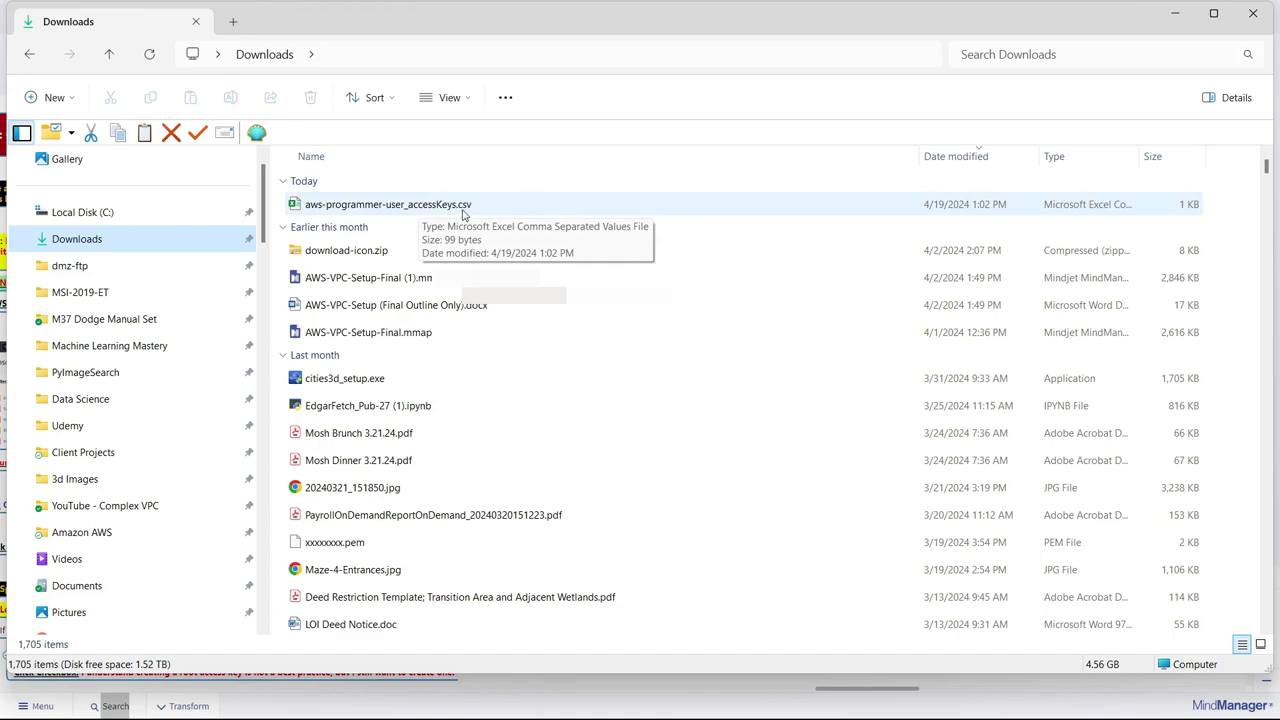
{"action": "left_click", "coordinate": [1253, 14]}
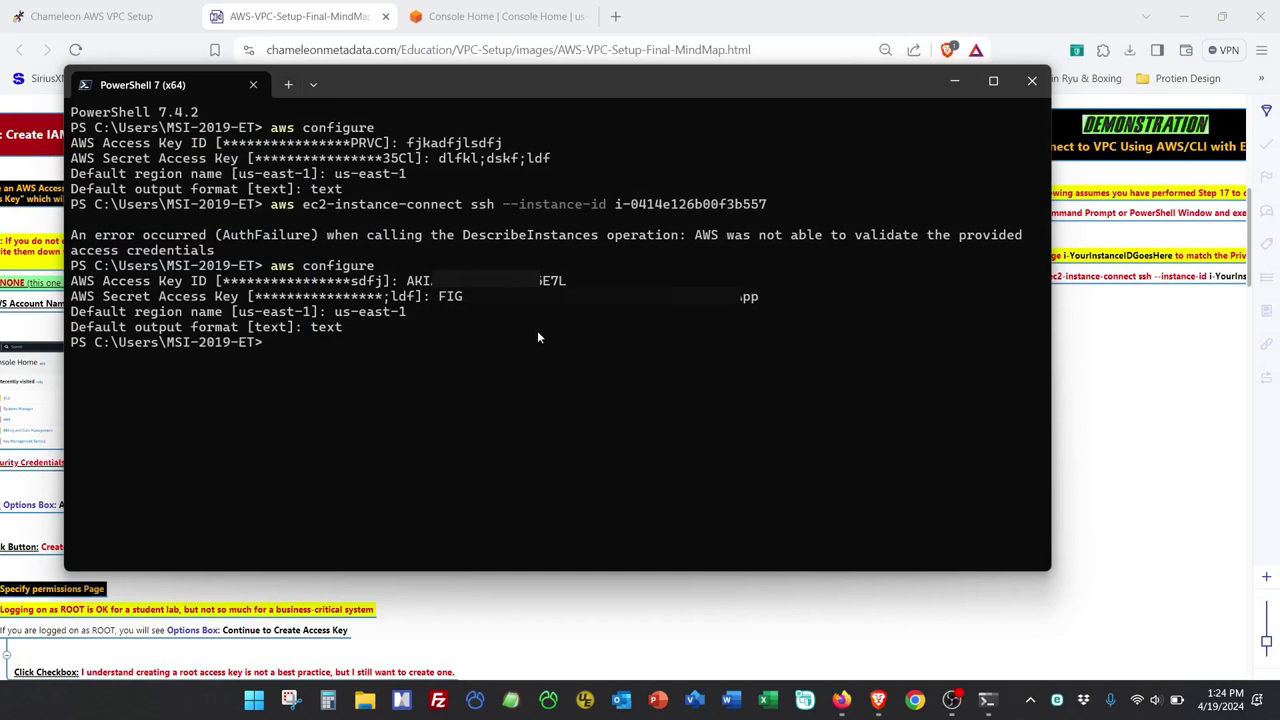
- Connect to the private instance by rerunning aws ec2-instance-connect ssh --instance-id i-0414e126b00f3b557
{"action": "key", "text": "Up"}
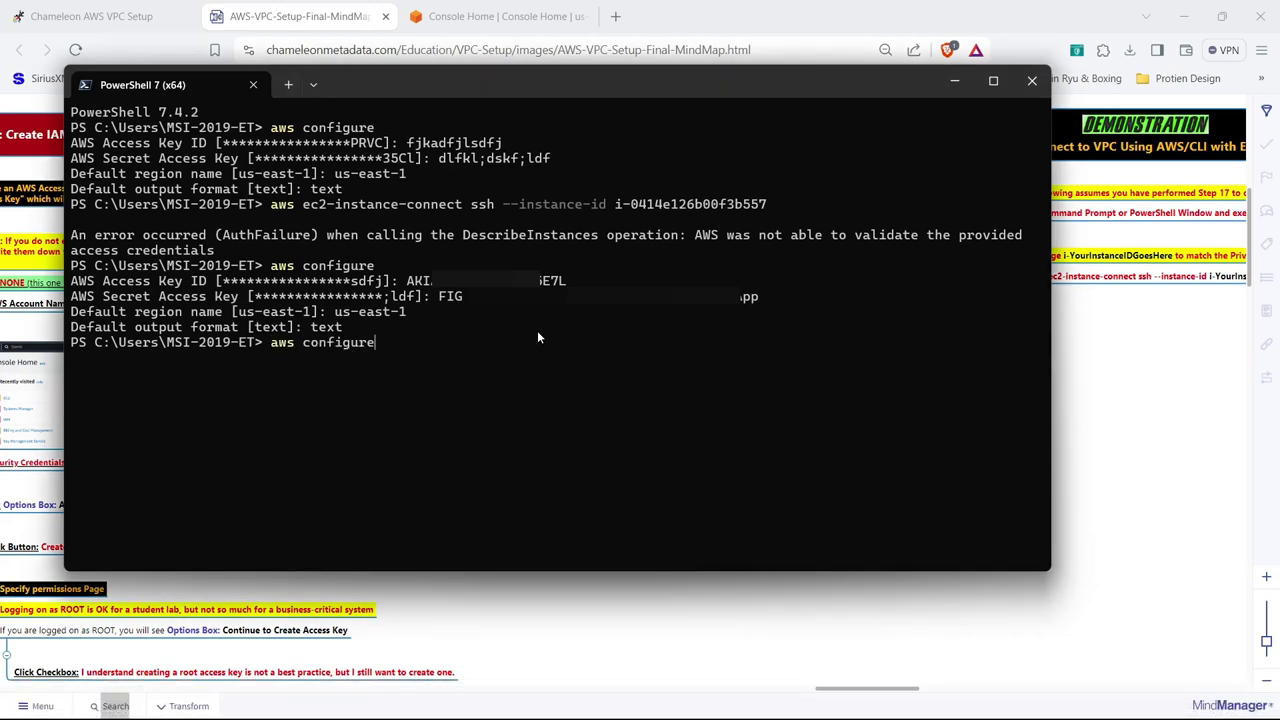
{"action": "key", "text": "Up"}
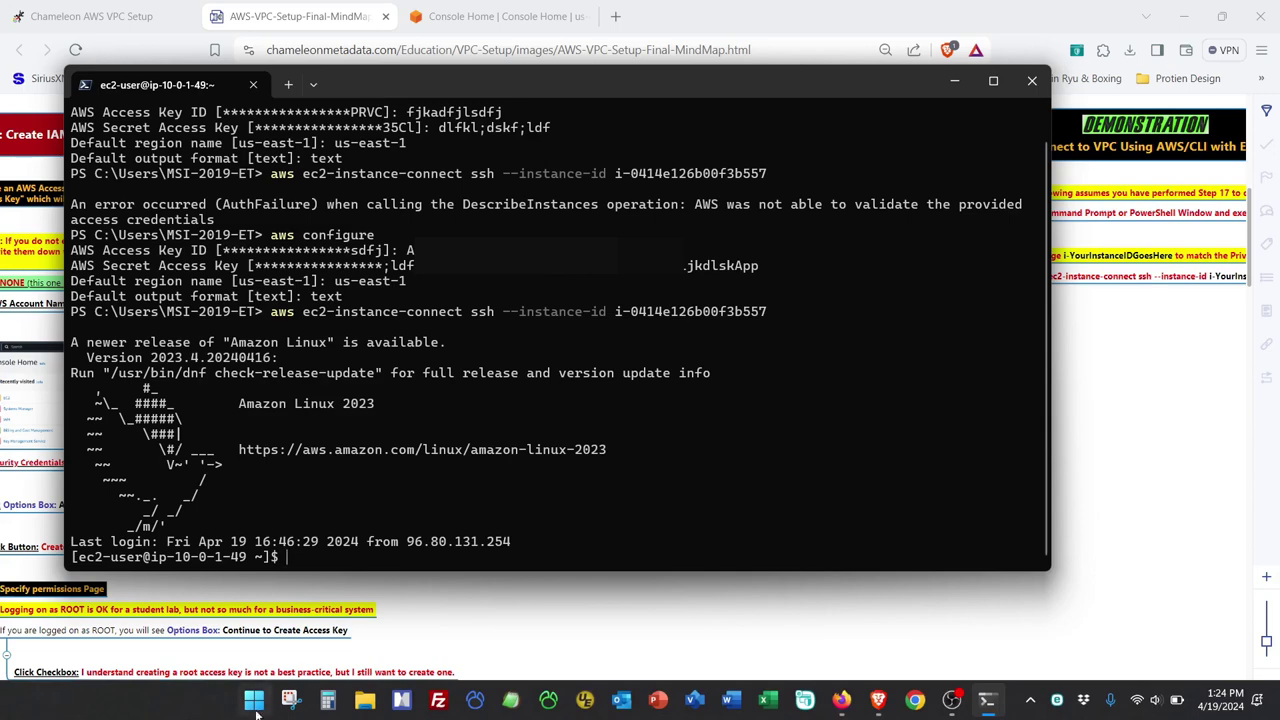
- Switch to Brave to view the mind map's Connect to VPC Using AWS/CLI with EICE demonstration, and return to the Chameleon AWS VPC Setup page
{"action": "left_click", "coordinate": [254, 703]}
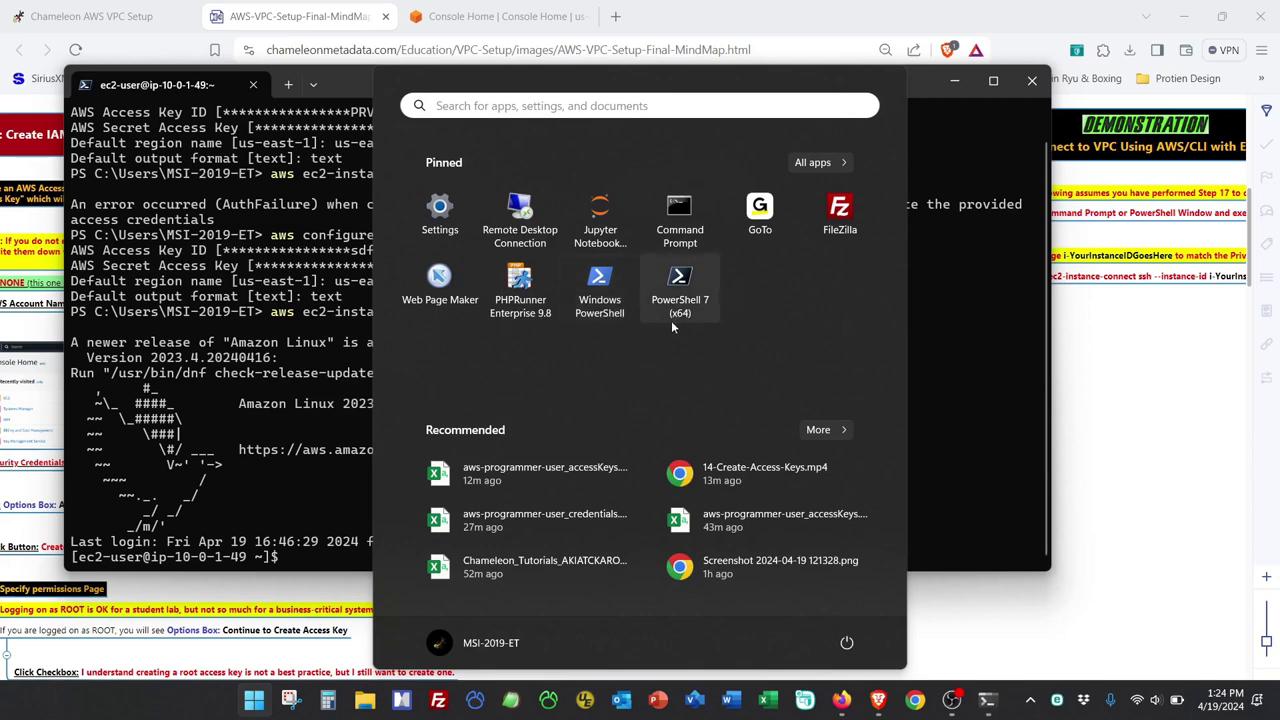
{"action": "left_click", "coordinate": [1143, 417]}
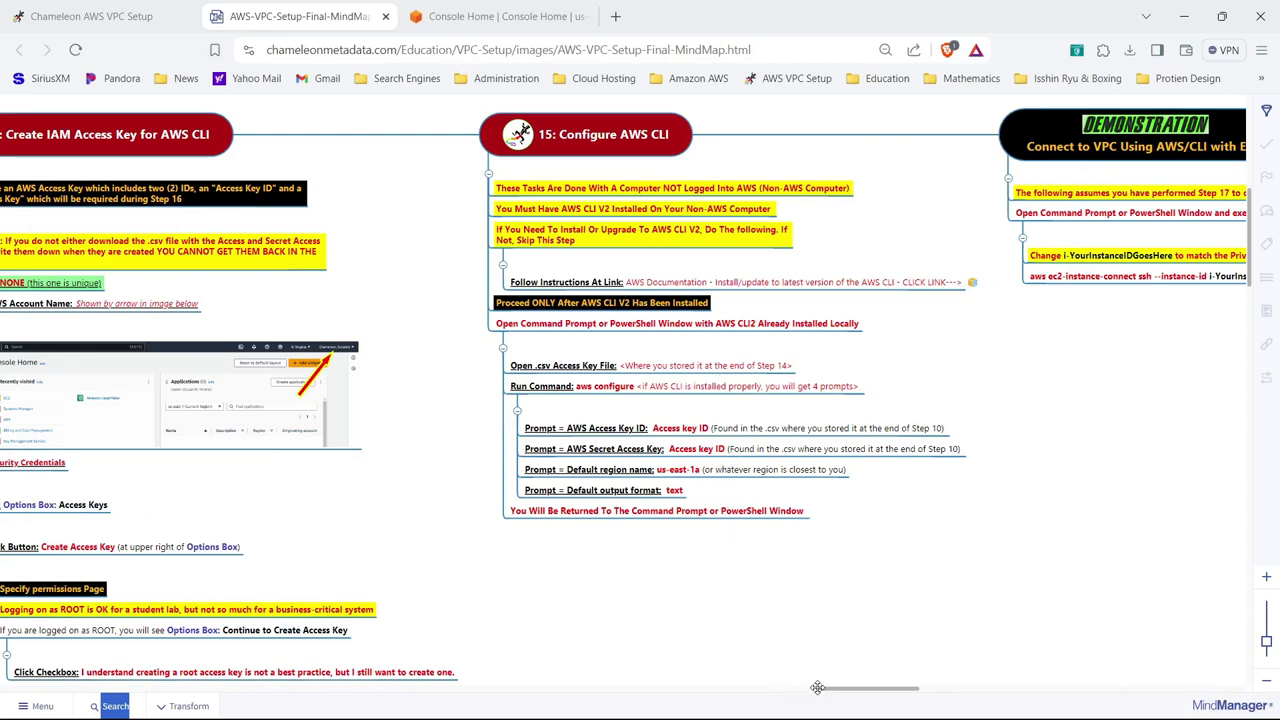
{"action": "left_click_drag", "start_coordinate": [817, 689], "coordinate": [893, 690]}
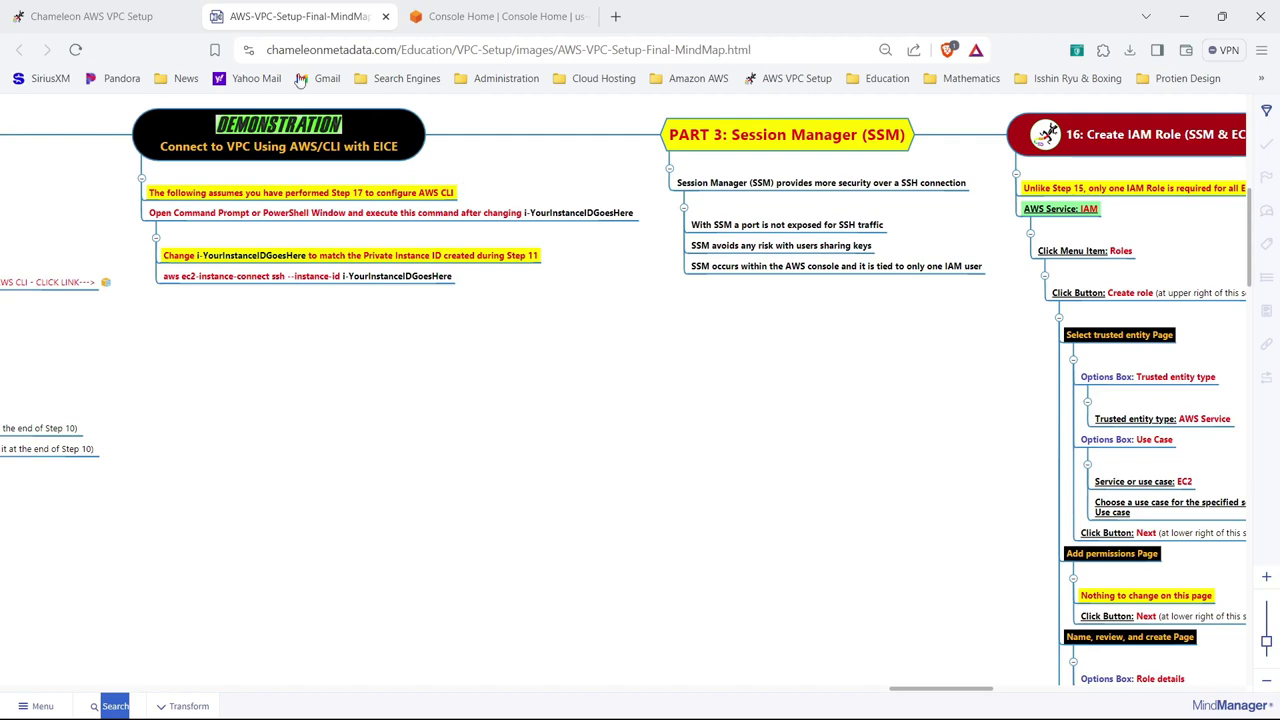
{"action": "left_click", "coordinate": [96, 17]}
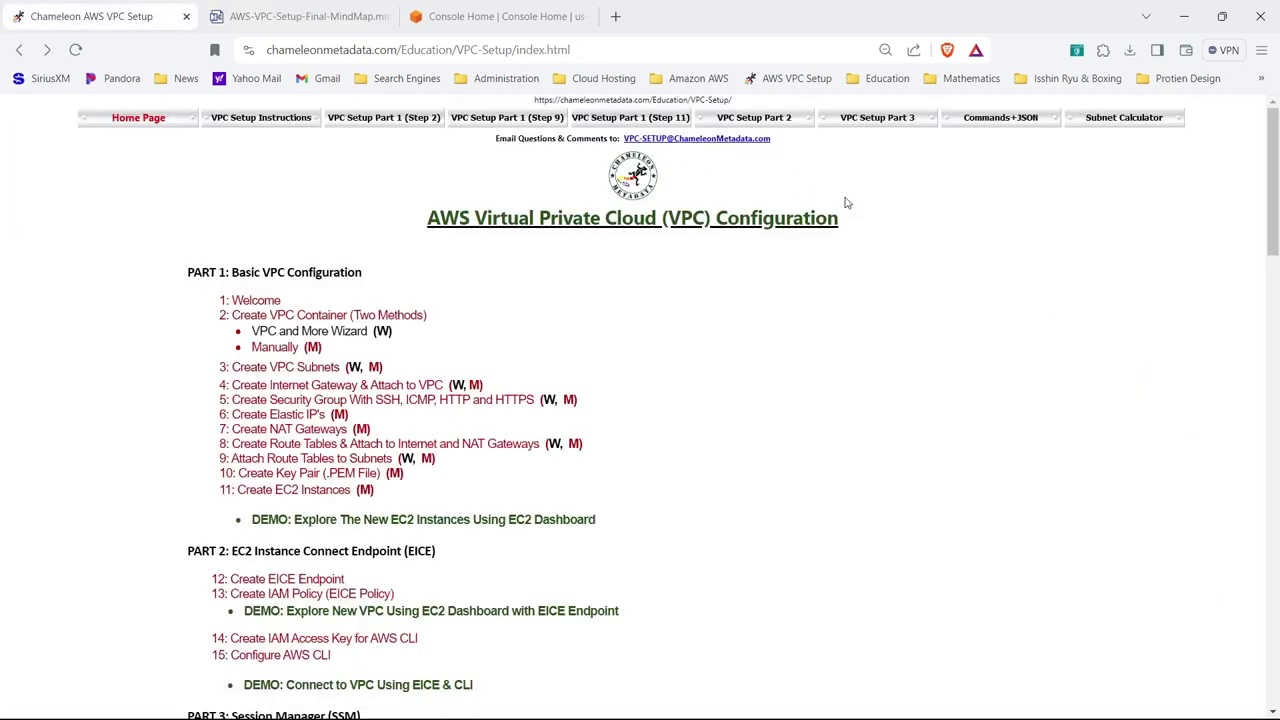
- Review the Section 15 AWS CLI instructions on the Commands+JSON page, and open the VPC Setup Part 2 map from the home page
{"action": "left_click", "coordinate": [1004, 118]}
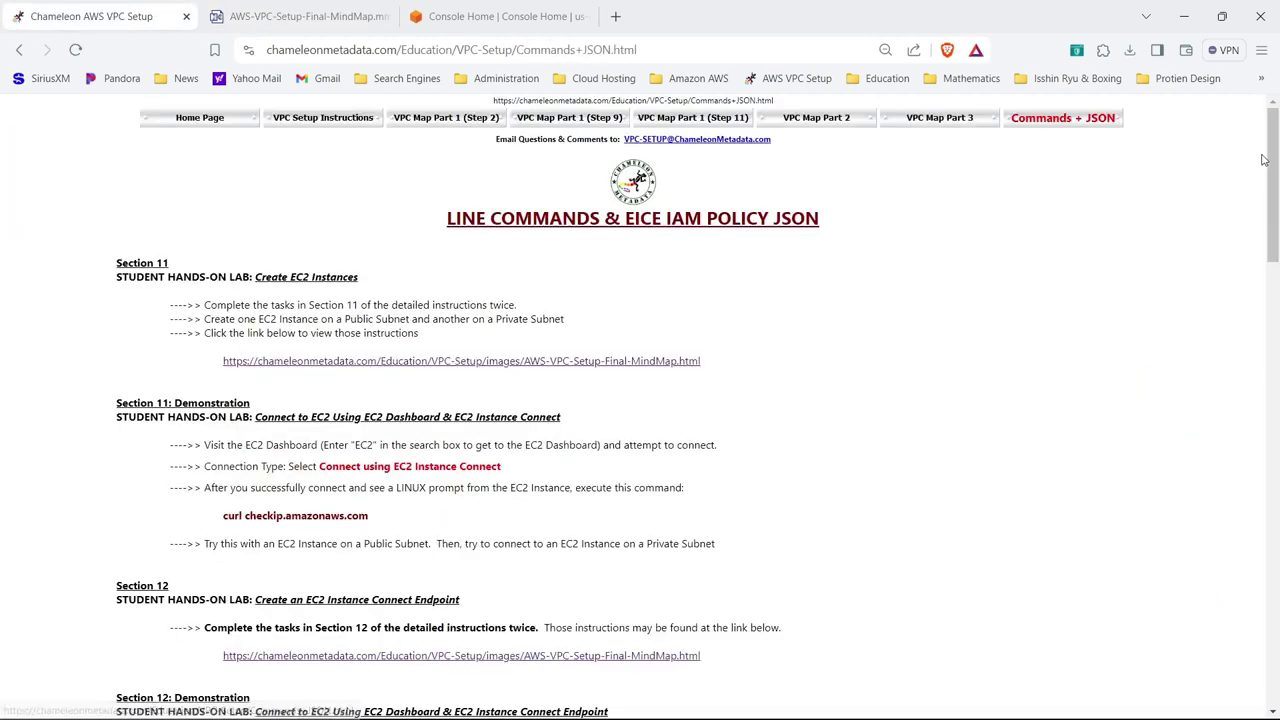
{"action": "left_click_drag", "start_coordinate": [1275, 145], "coordinate": [1275, 410]}
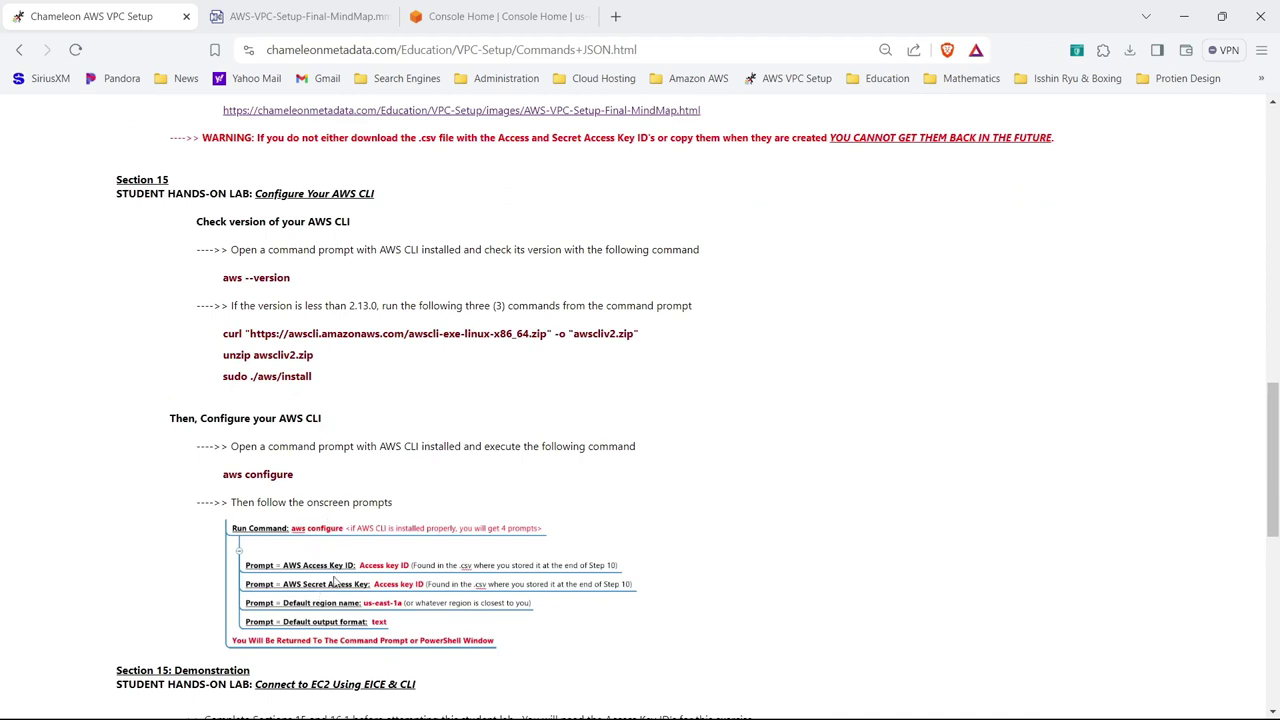
{"action": "left_click", "coordinate": [19, 49]}
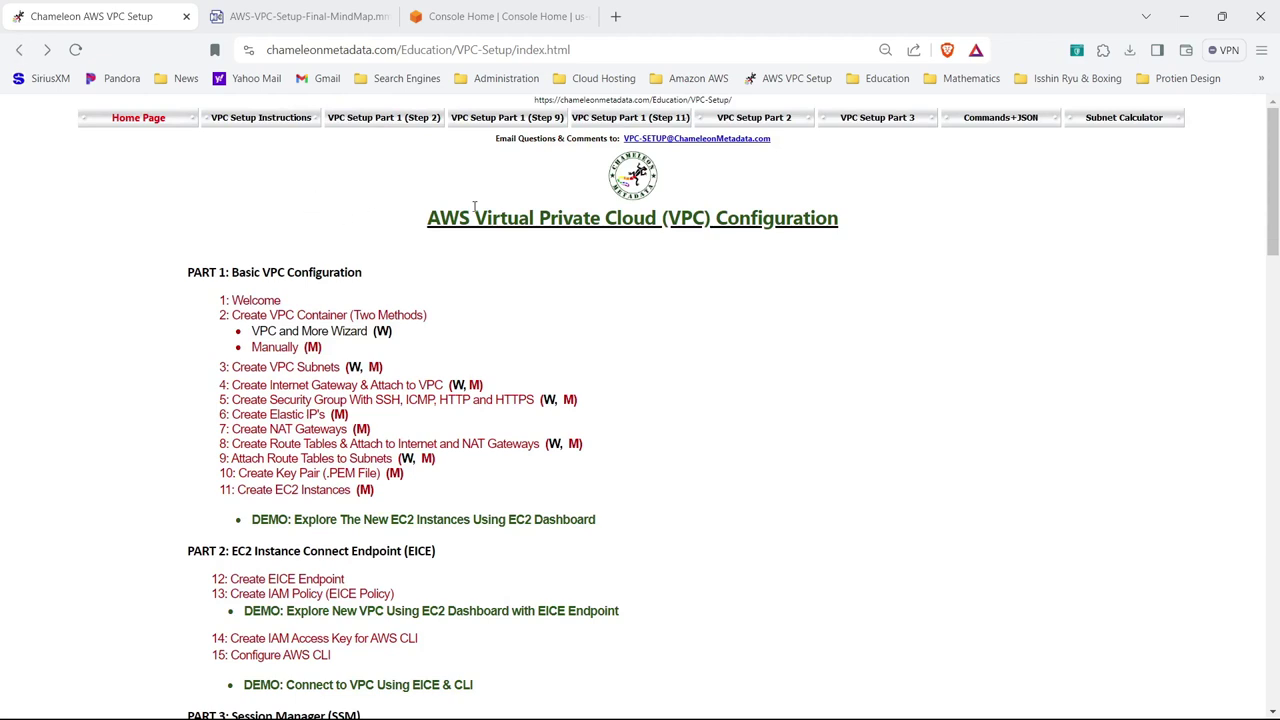
{"action": "left_click", "coordinate": [776, 127]}
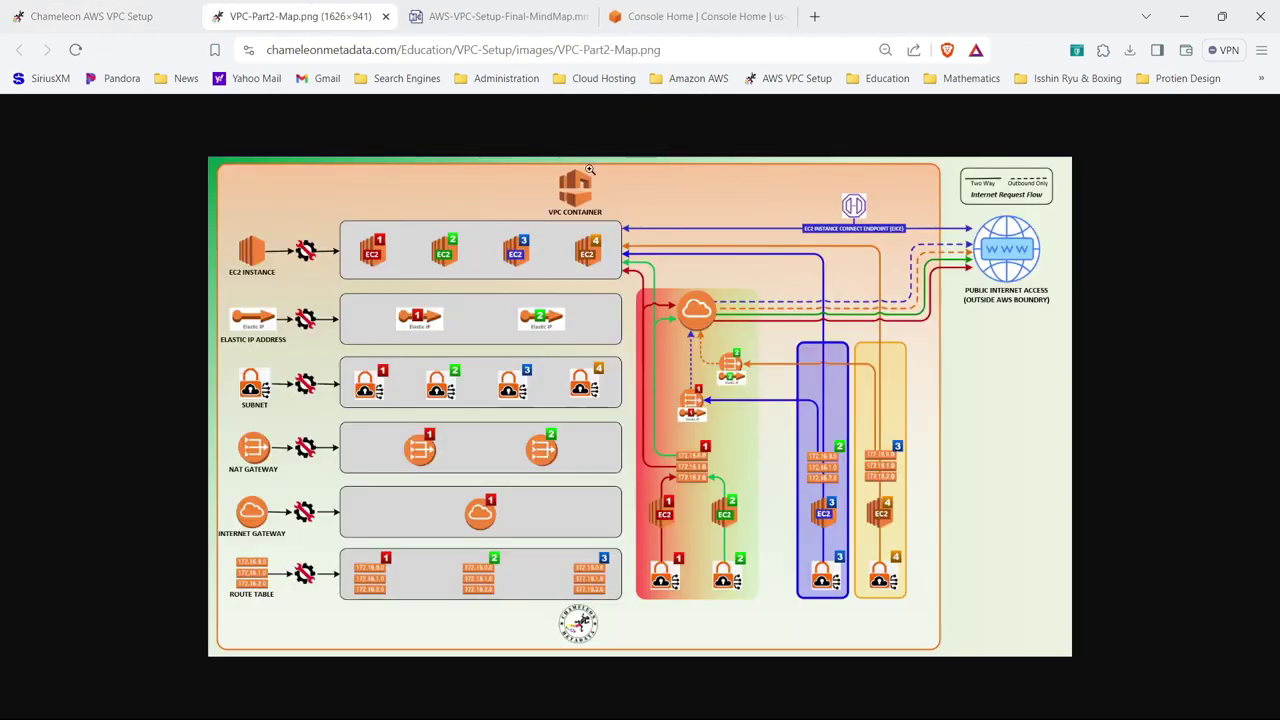
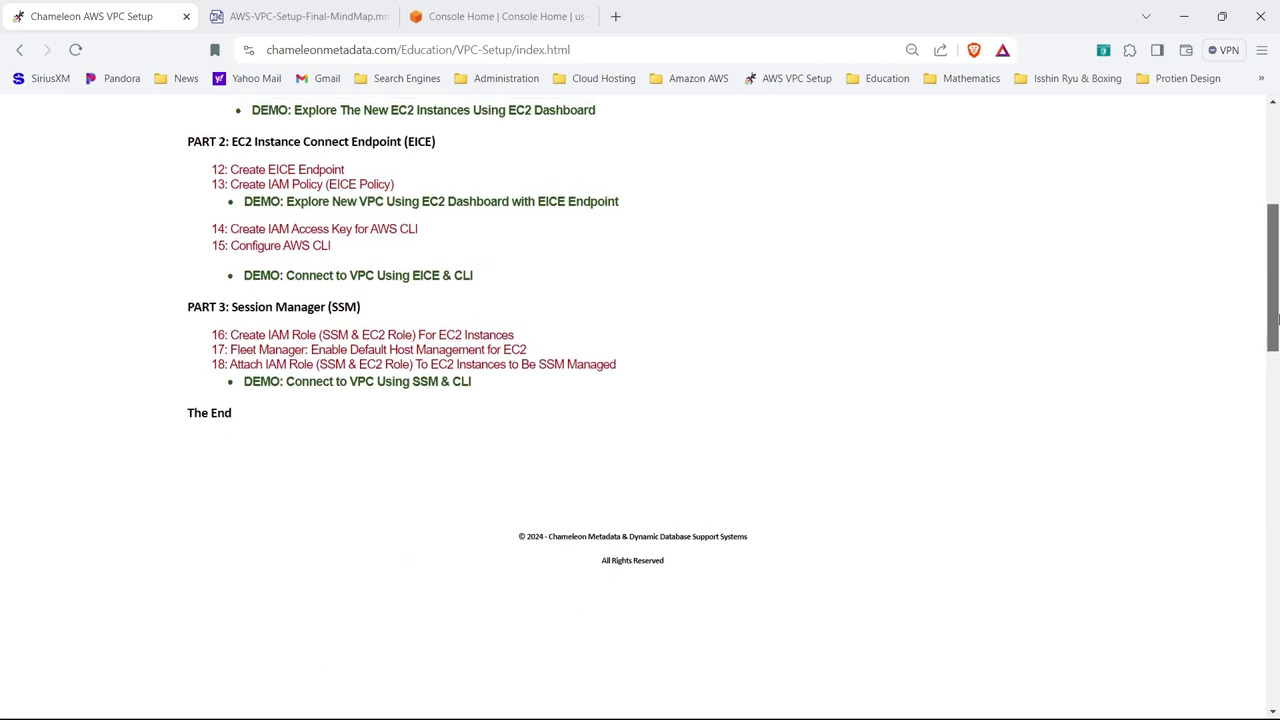
- Return to the mind map and review steps 16 to 18 of Part 3: Session Manager (SSM)
{"action": "left_click_drag", "start_coordinate": [1277, 318], "coordinate": [1273, 212]}
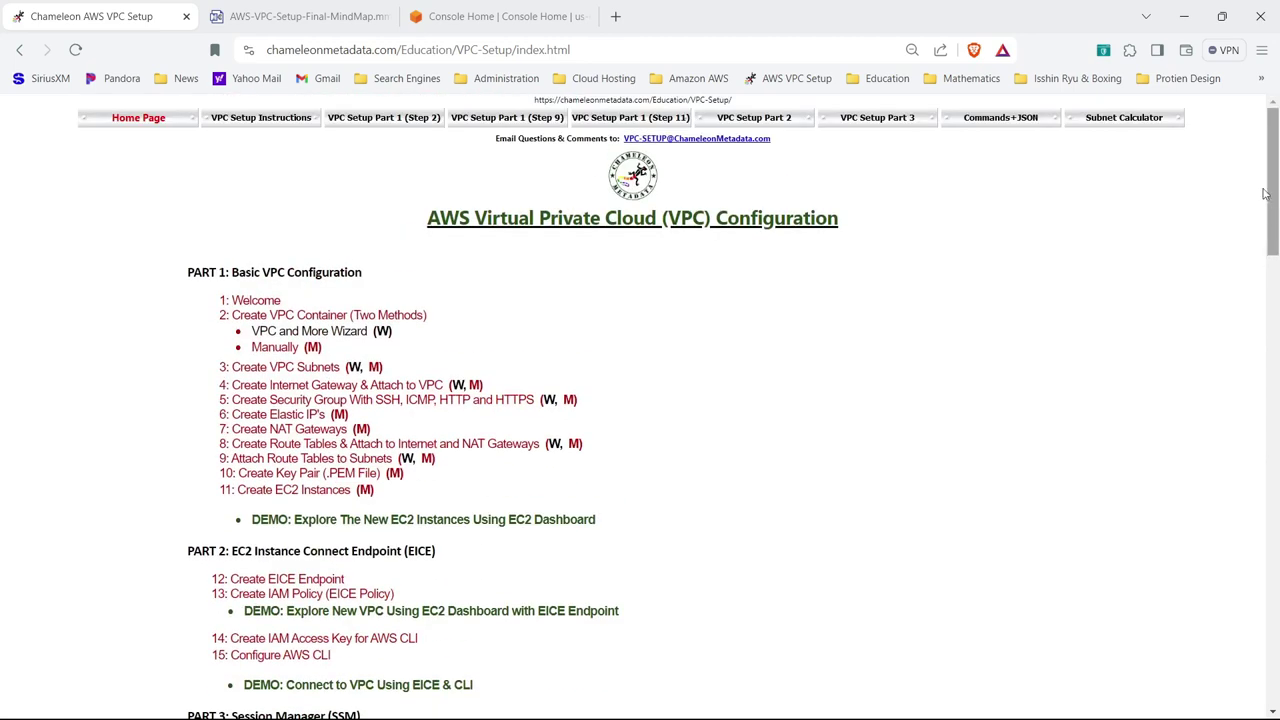
{"action": "left_click", "coordinate": [370, 18]}
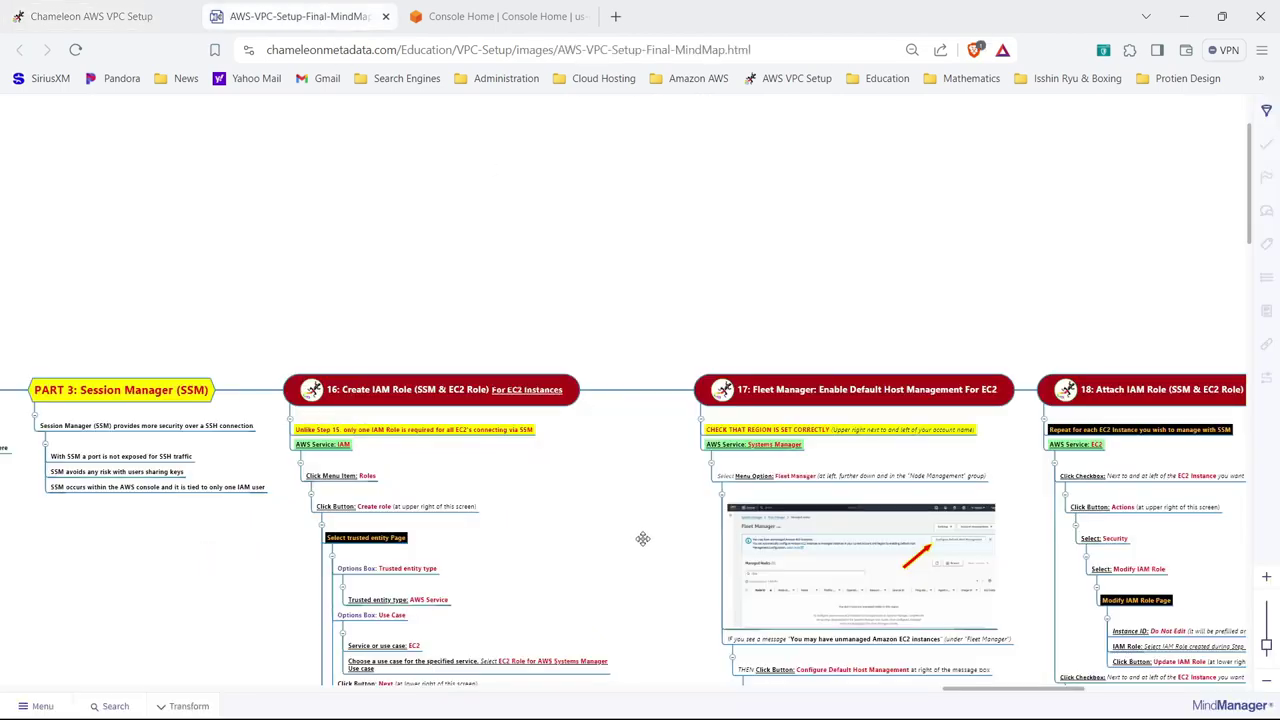
{"action": "left_click_drag", "start_coordinate": [643, 534], "coordinate": [414, 256]}
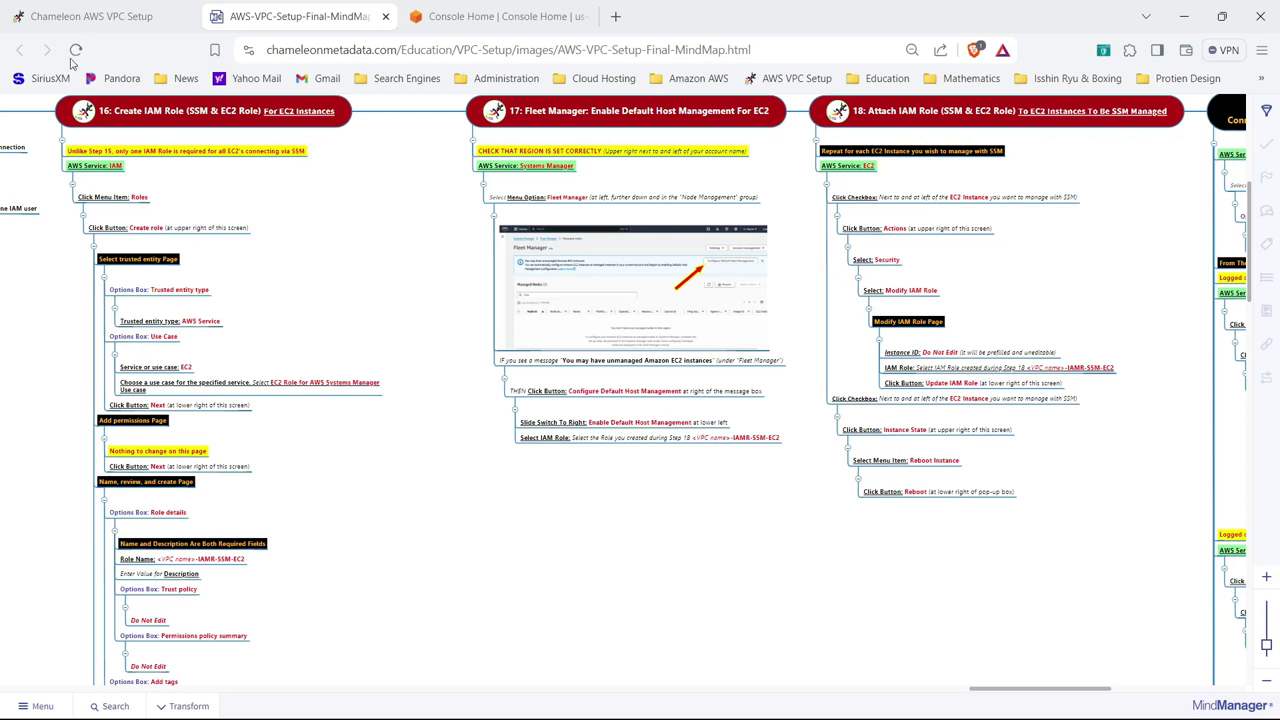
- Start creating a new role in the AWS console's IAM Roles, checking the trusted entity instructions in the mind map
{"action": "left_click", "coordinate": [497, 18]}
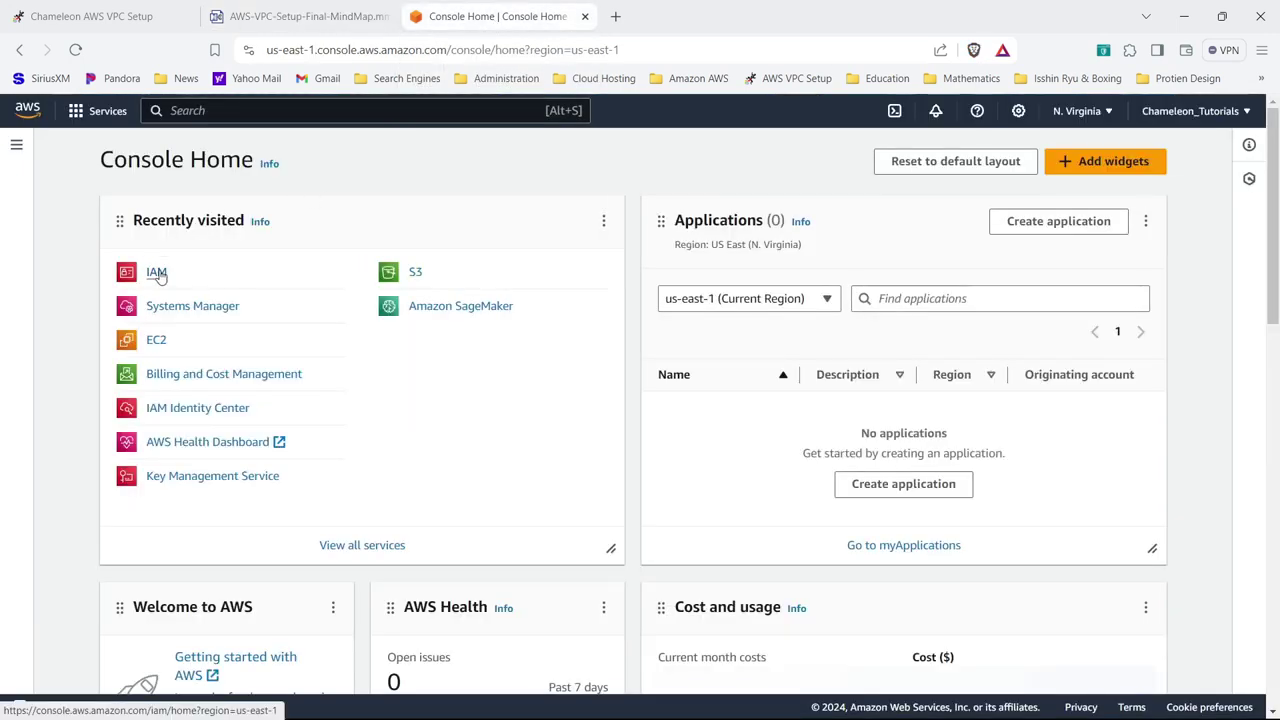
{"action": "key", "text": "alt+s"}
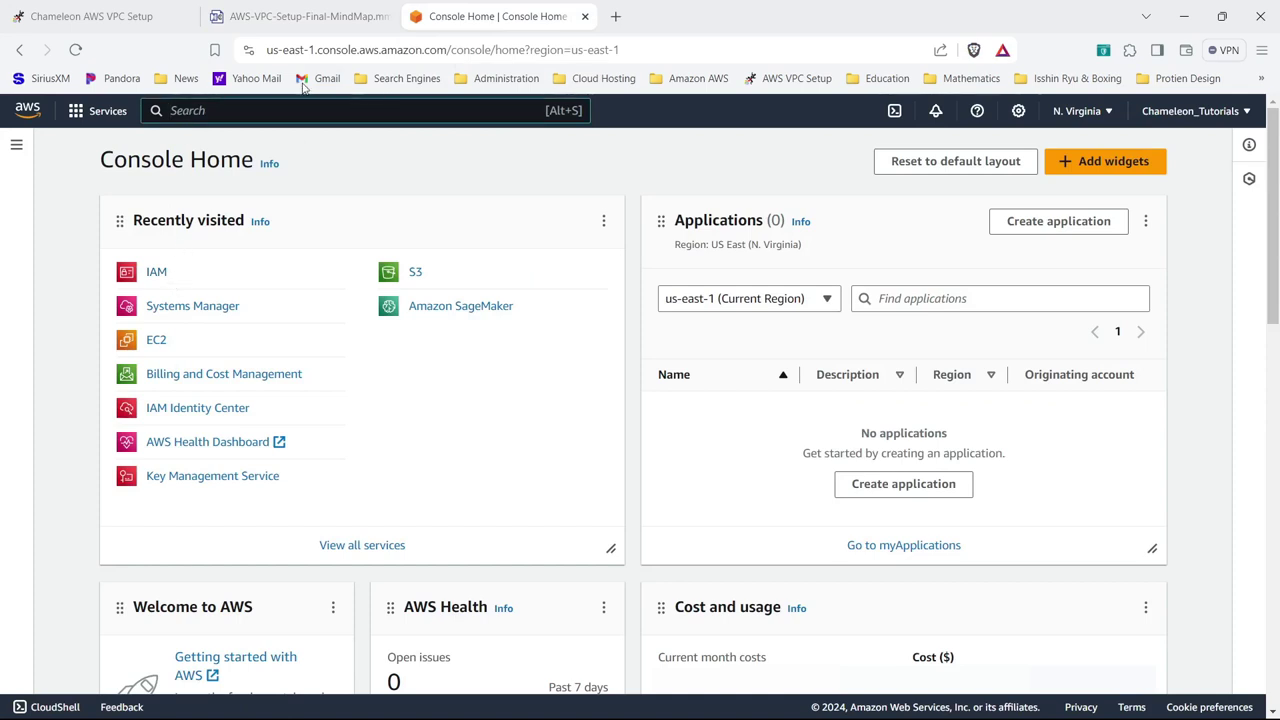
{"action": "left_click", "coordinate": [158, 275]}
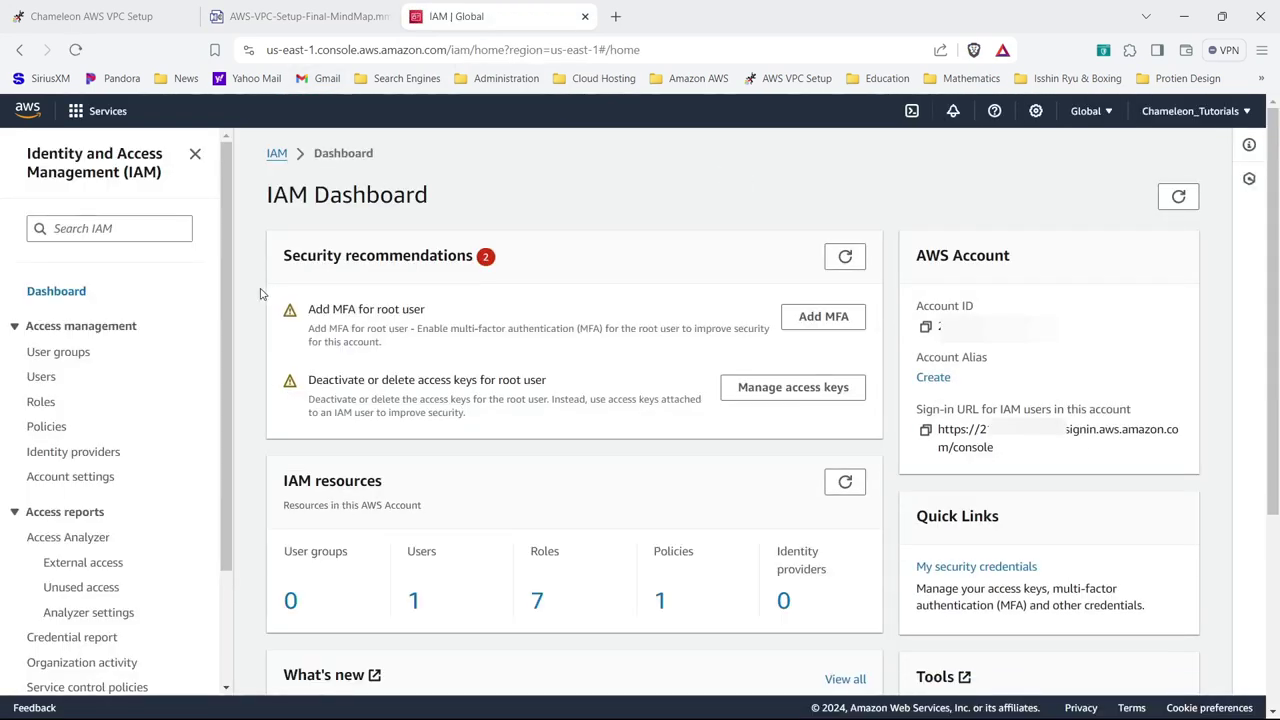
{"action": "left_click", "coordinate": [41, 401]}
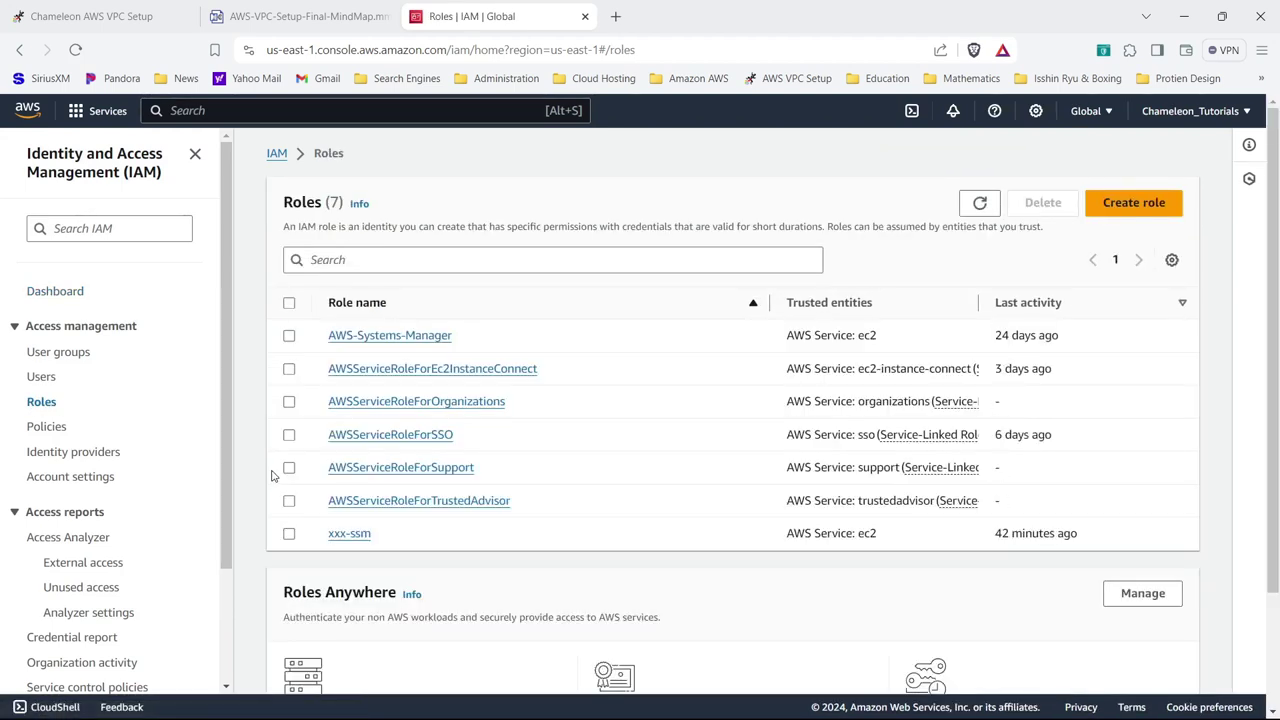
{"action": "left_click", "coordinate": [1134, 205]}
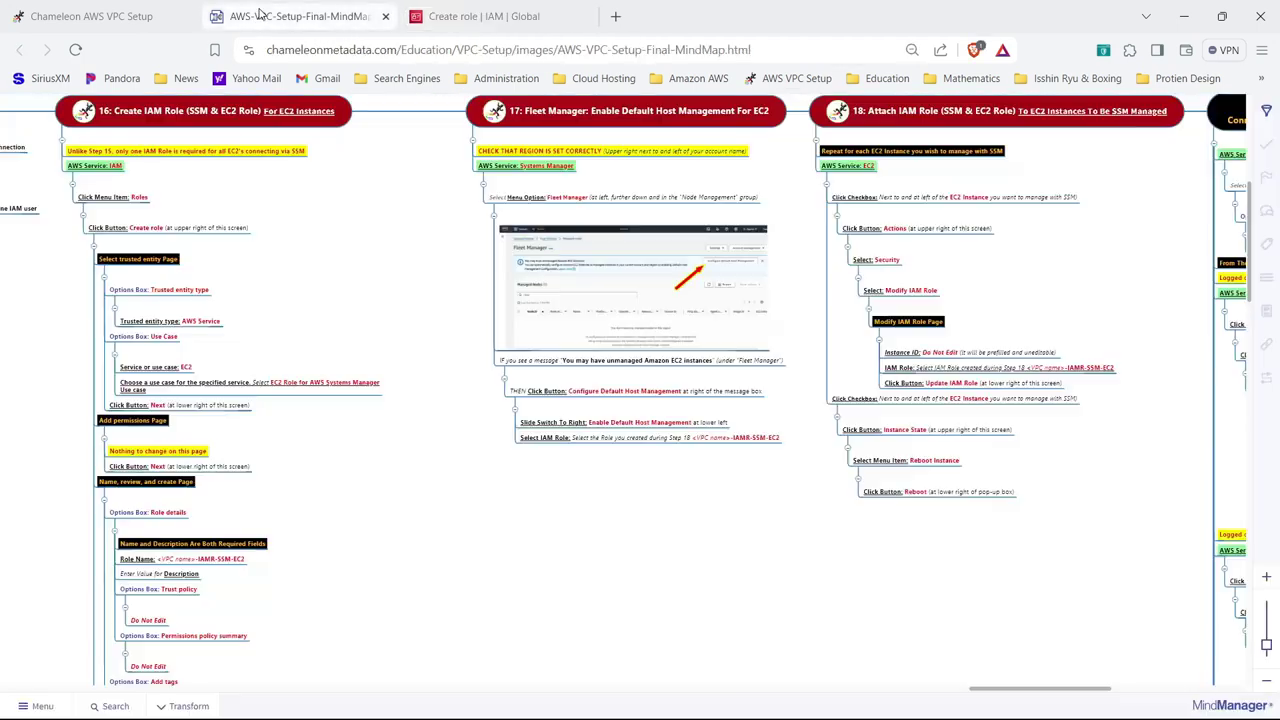
{"action": "left_click", "coordinate": [295, 16]}
{"action": "left_click", "coordinate": [512, 17]}
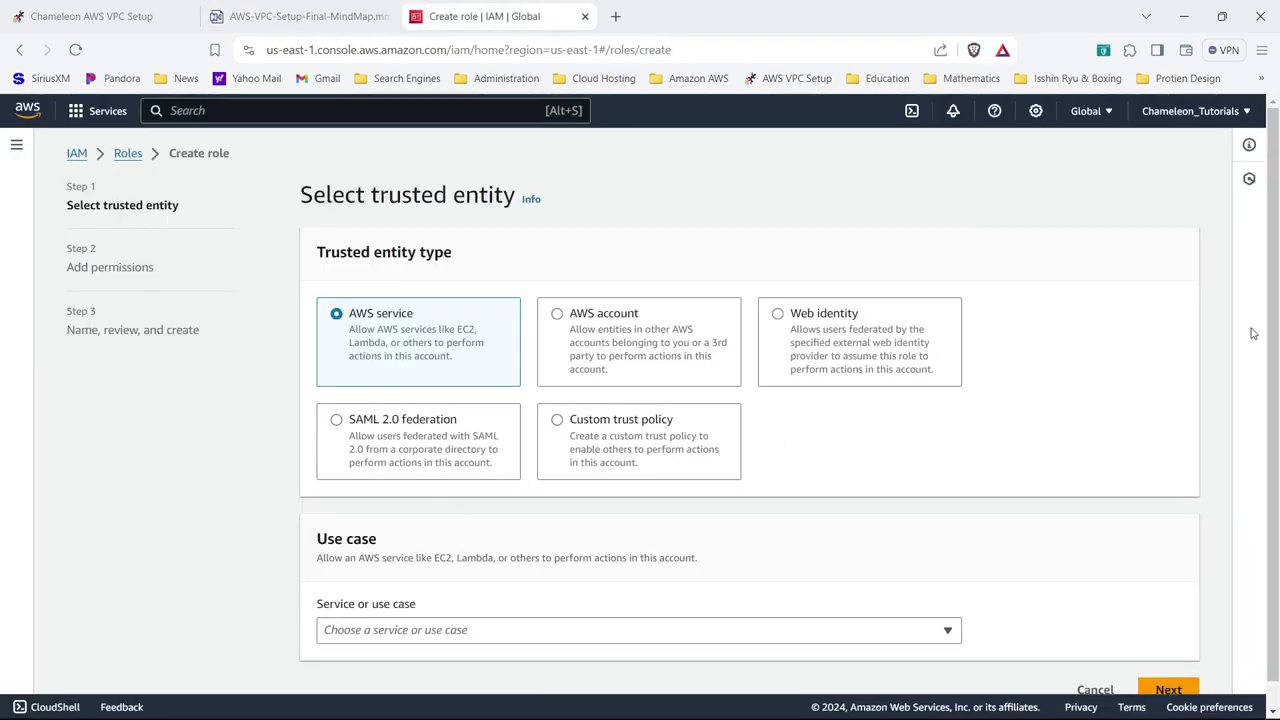
- Choose EC2 as the role's service with the use case EC2 Role for AWS Systems Manager, and continue to the permissions
{"action": "scroll", "coordinate": [914, 508], "scroll_direction": "down", "scroll_amount": 1}
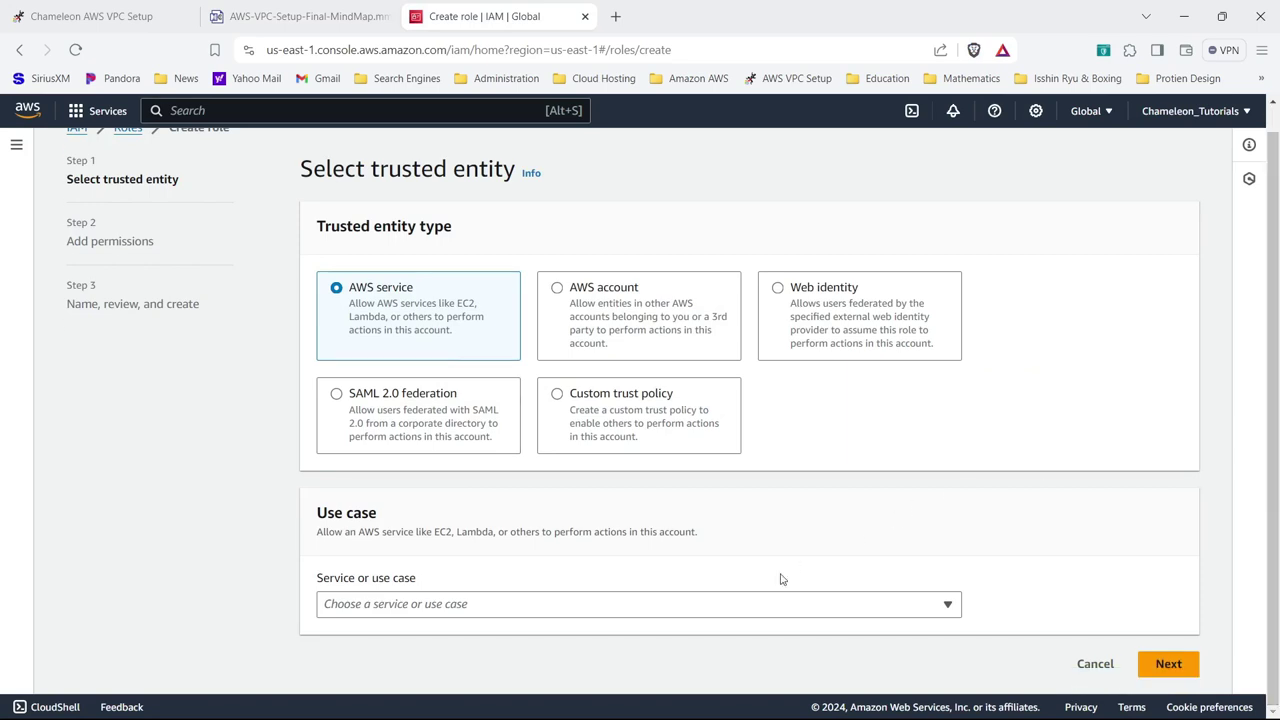
{"action": "left_click", "coordinate": [774, 606]}
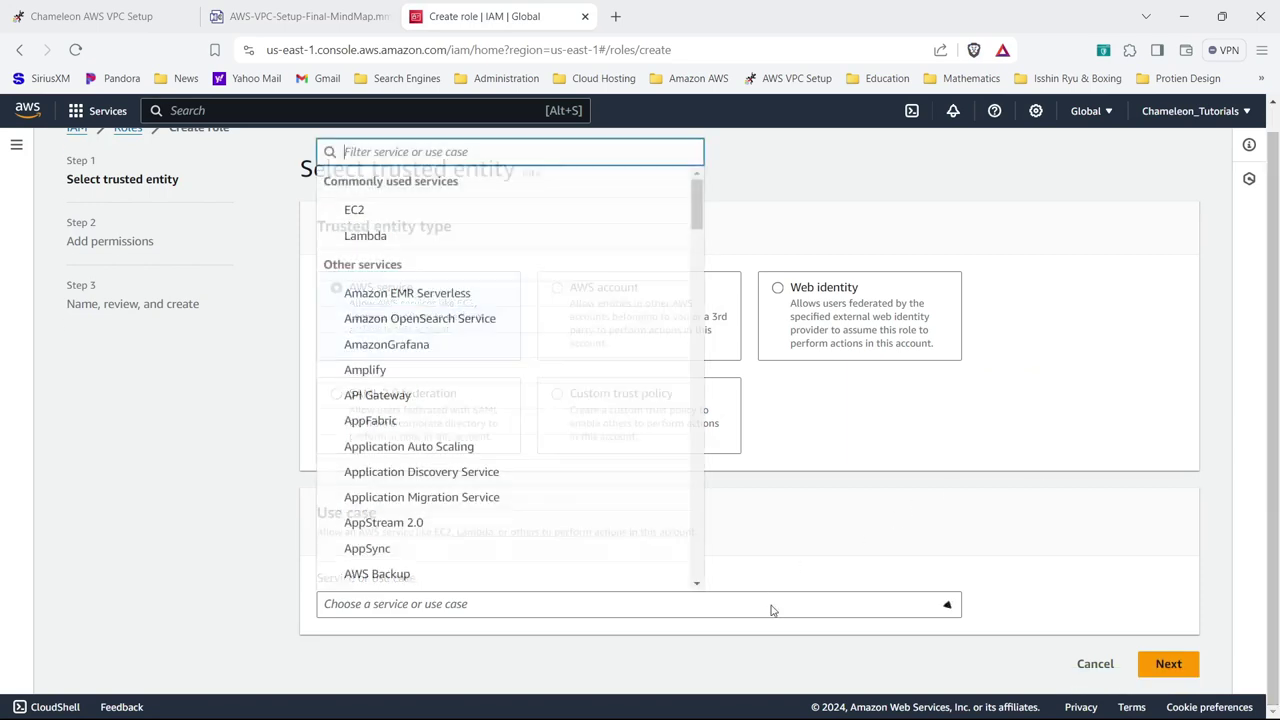
{"action": "left_click", "coordinate": [496, 220]}
{"action": "left_click_drag", "start_coordinate": [1276, 256], "coordinate": [1277, 415]}
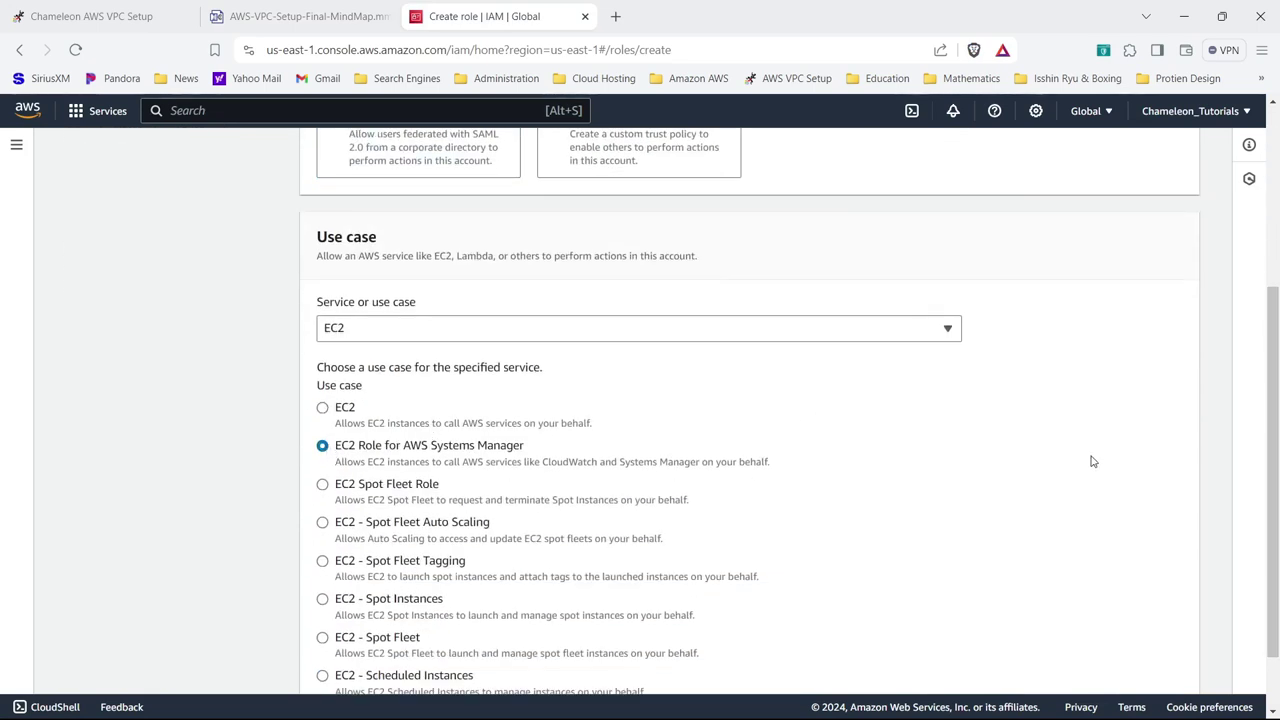
{"action": "scroll", "coordinate": [1274, 460], "scroll_direction": "down", "scroll_amount": 2}
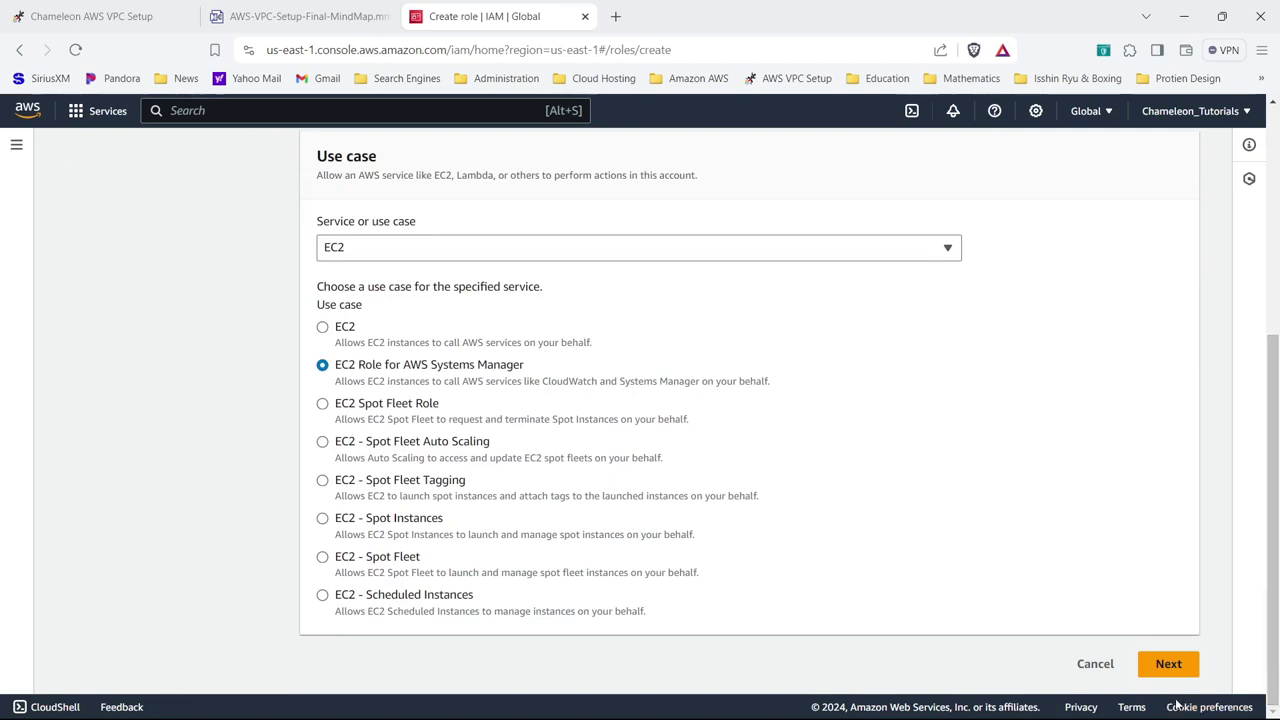
{"action": "left_click", "coordinate": [1168, 664]}
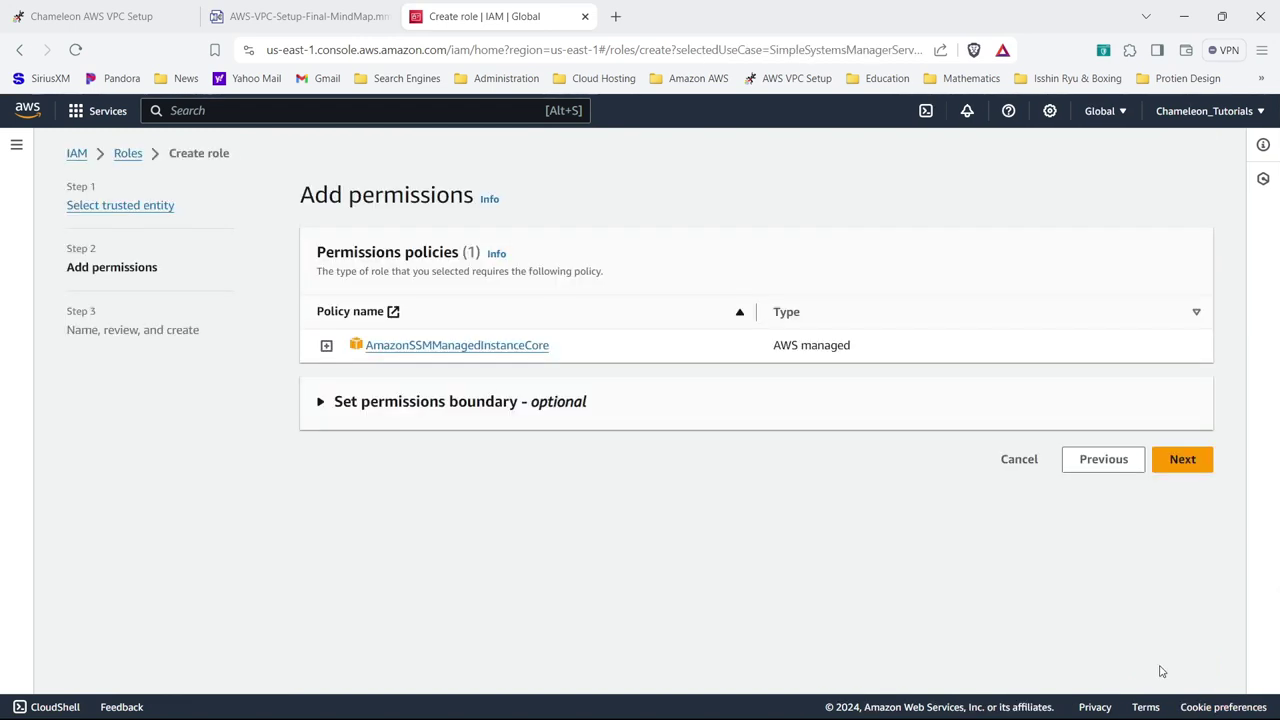
- Check the role naming instructions in the mind map, and accept the new role's permissions unchanged
{"action": "left_click", "coordinate": [310, 14]}
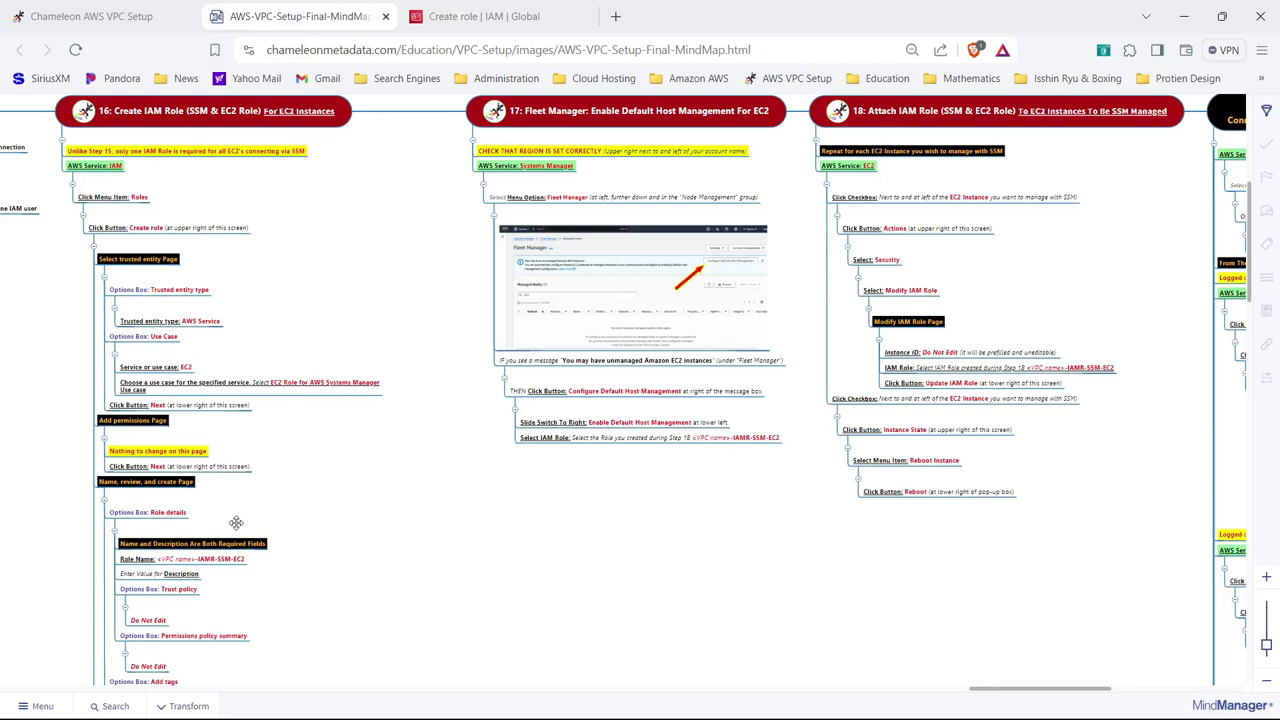
{"action": "left_click_drag", "start_coordinate": [396, 544], "coordinate": [404, 342]}
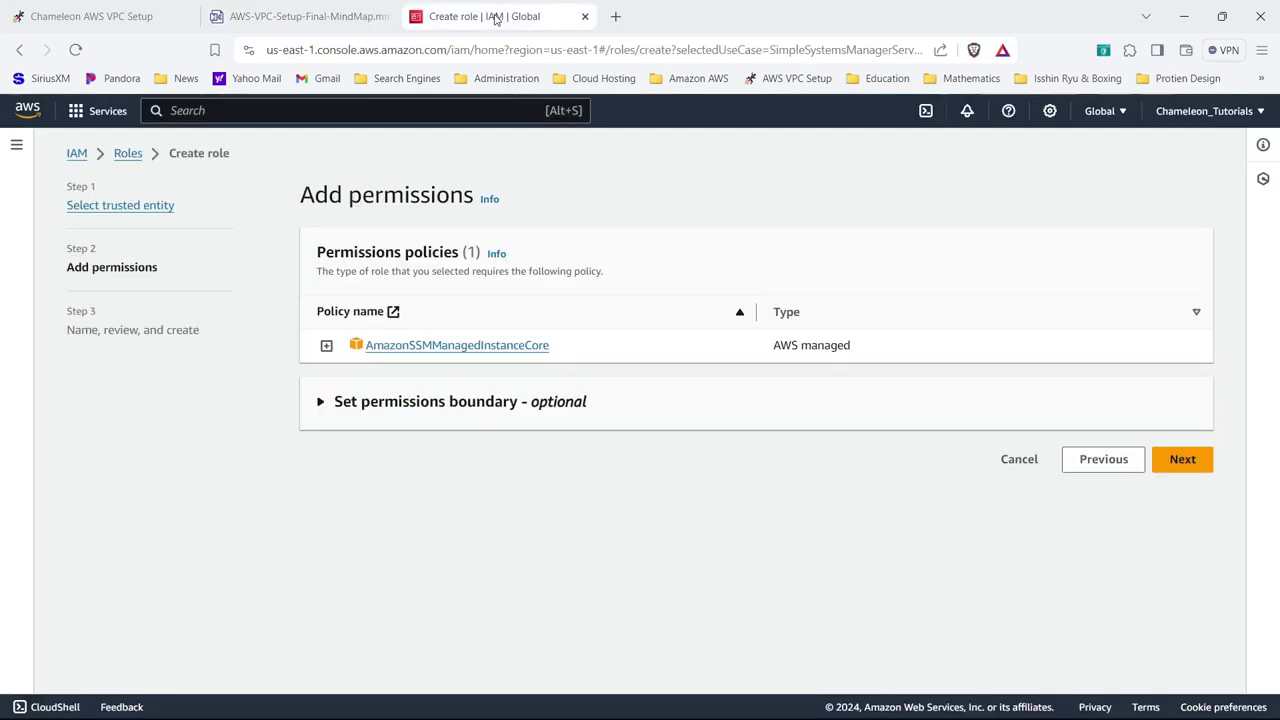
{"action": "left_click", "coordinate": [505, 16]}
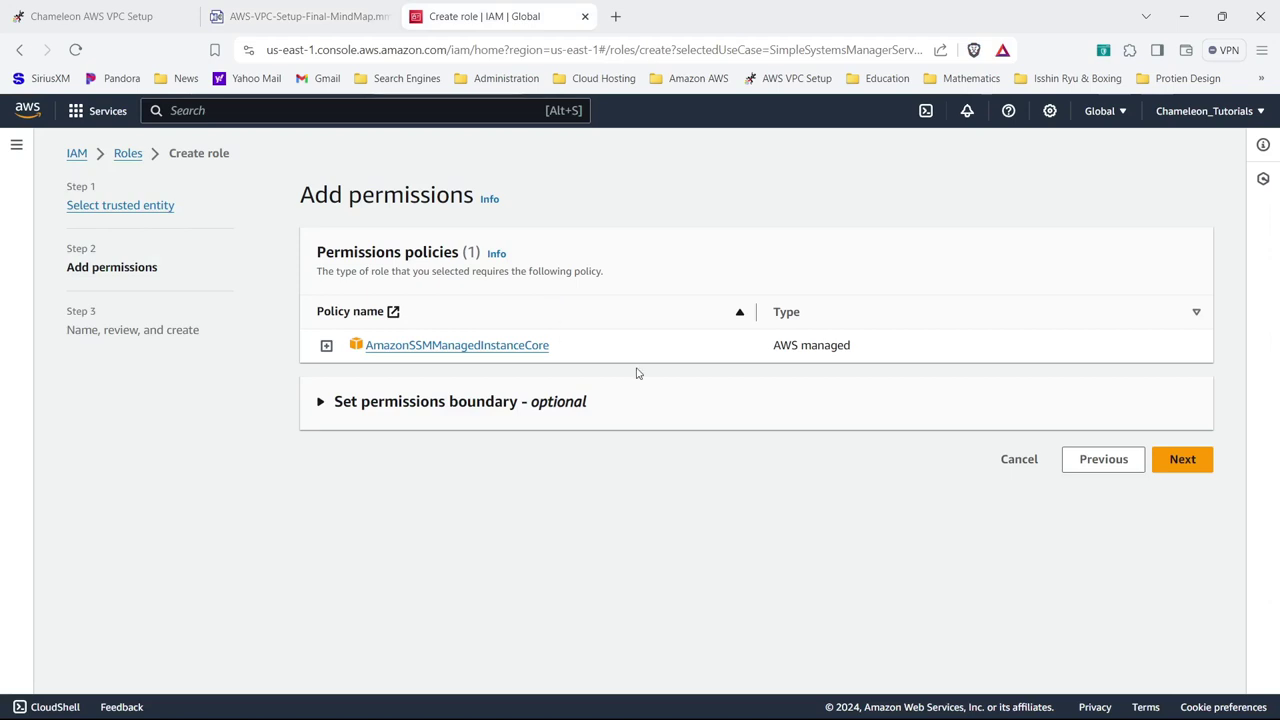
{"action": "left_click", "coordinate": [1186, 463]}
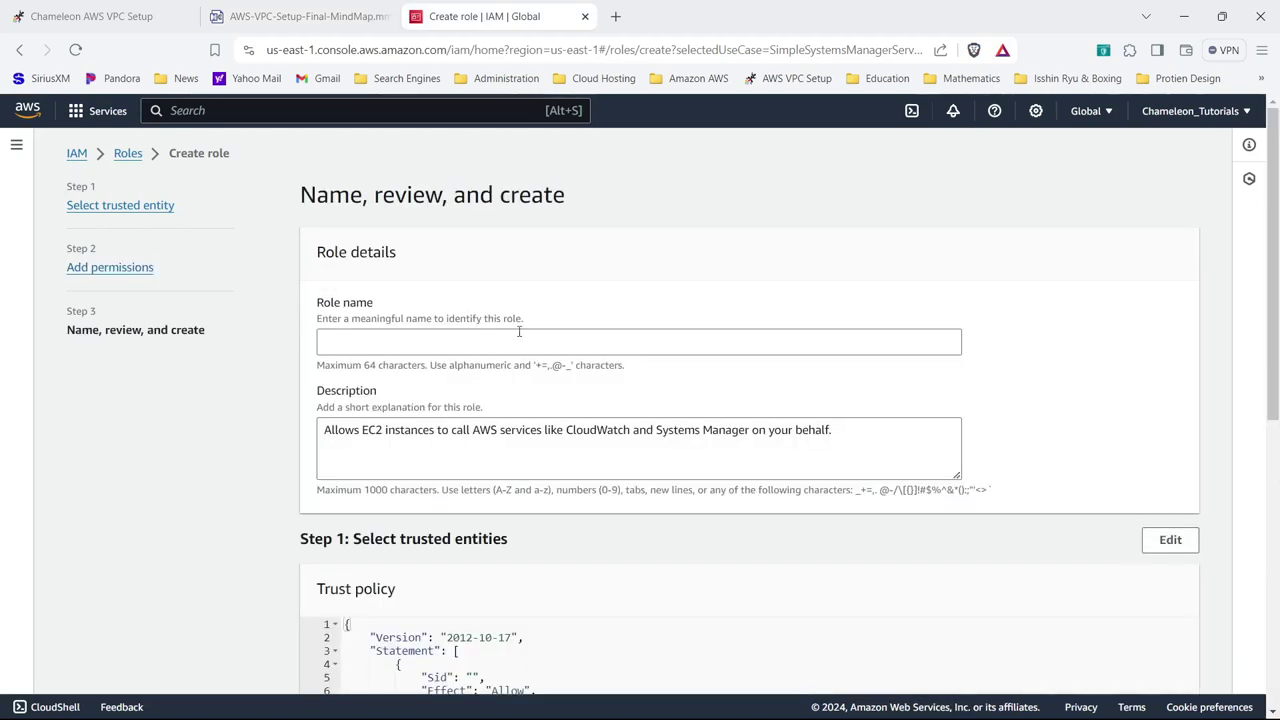
- Name the role tutorial-vpc-IAMR-SSM and create it with the default description and no tags
{"action": "left_click", "coordinate": [432, 349]}
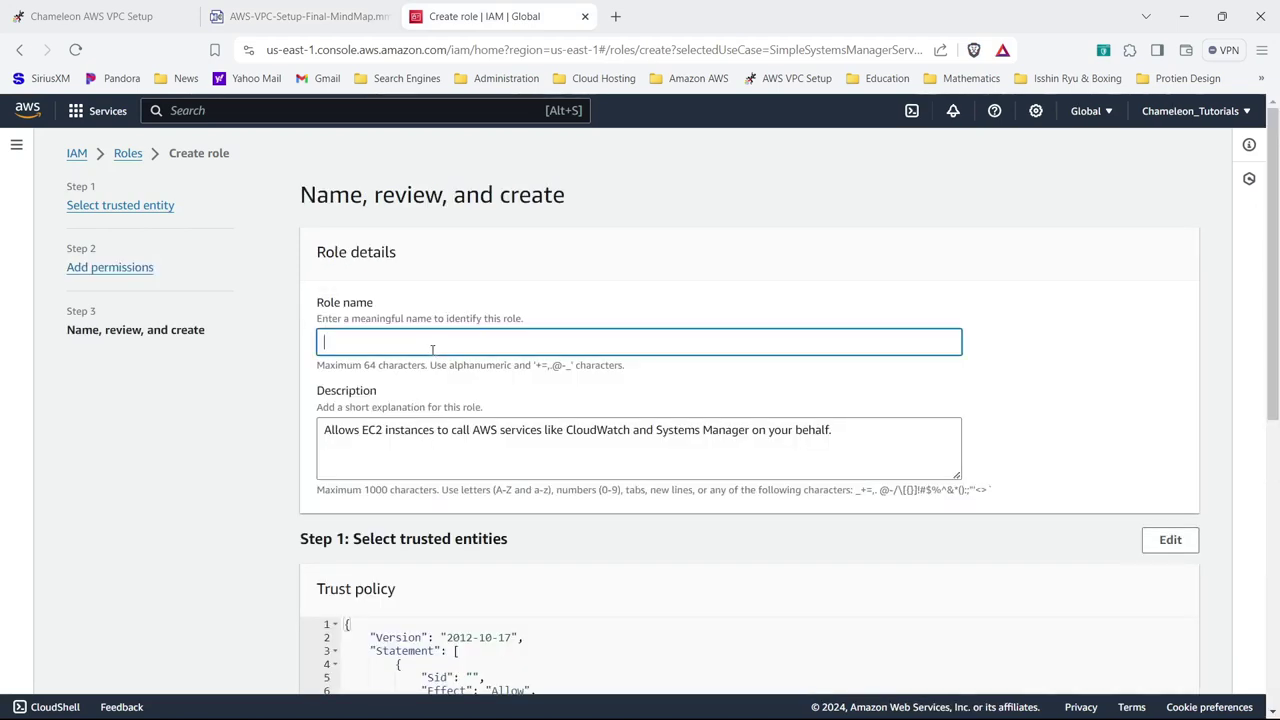
{"action": "type", "text": "tutorial"}
{"action": "type", "text": "-vpc-"}
{"action": "type", "text": "lAMR-"}
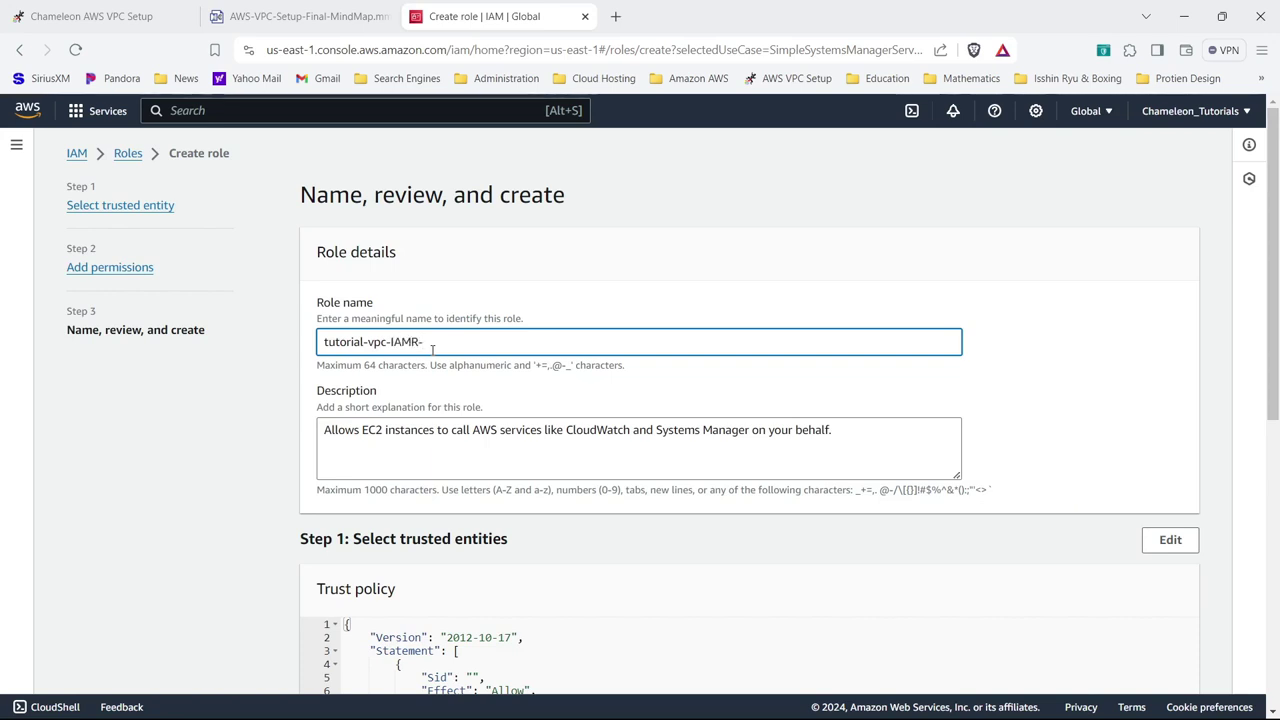
{"action": "type", "text": "SSM"}
{"action": "left_click_drag", "start_coordinate": [1275, 265], "coordinate": [1277, 567]}
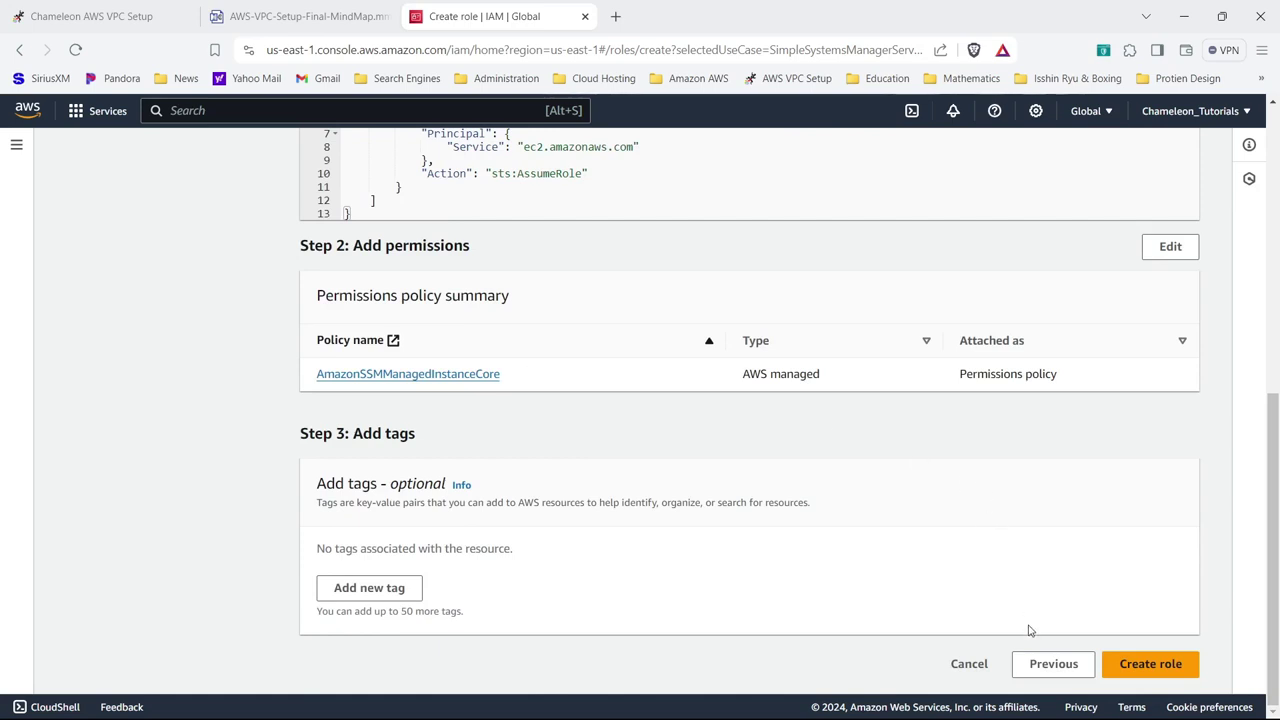
{"action": "left_click", "coordinate": [1160, 672]}
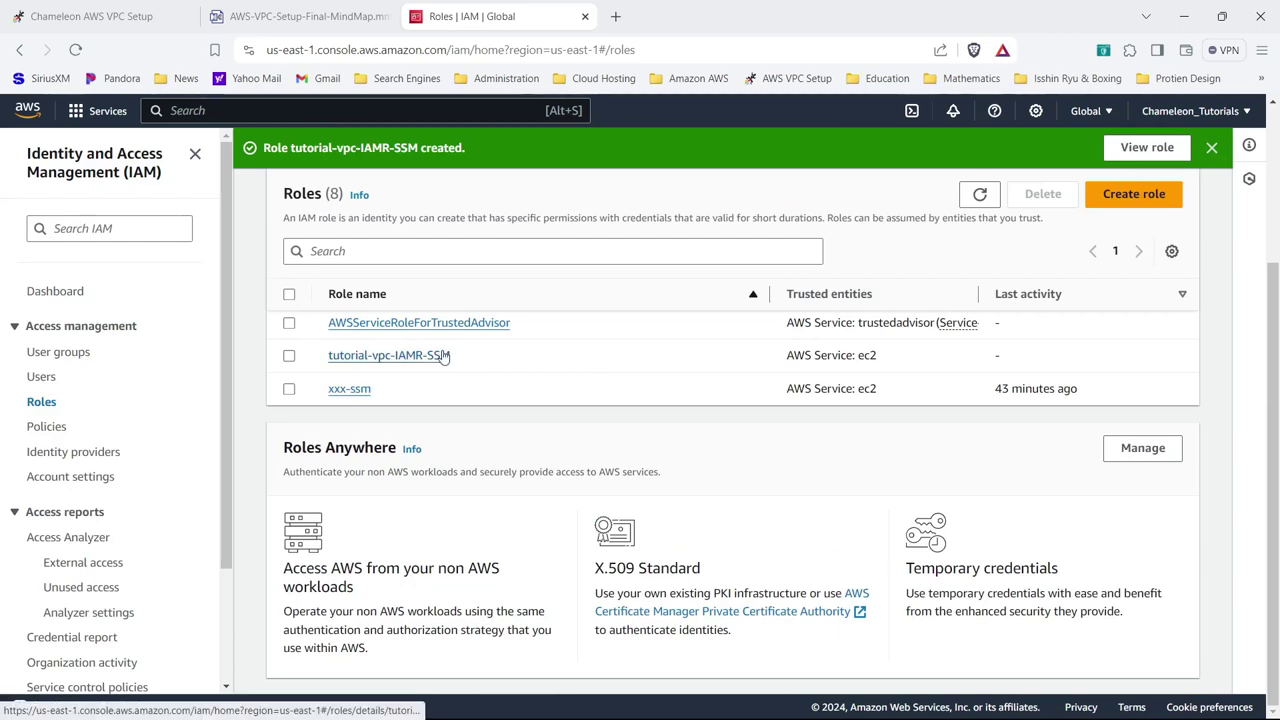
- Review the mind map's step 16 instructions for attaching AmazonSSMPatchAssociation to the created role
{"action": "key", "text": "ctrl+shift+Tab"}
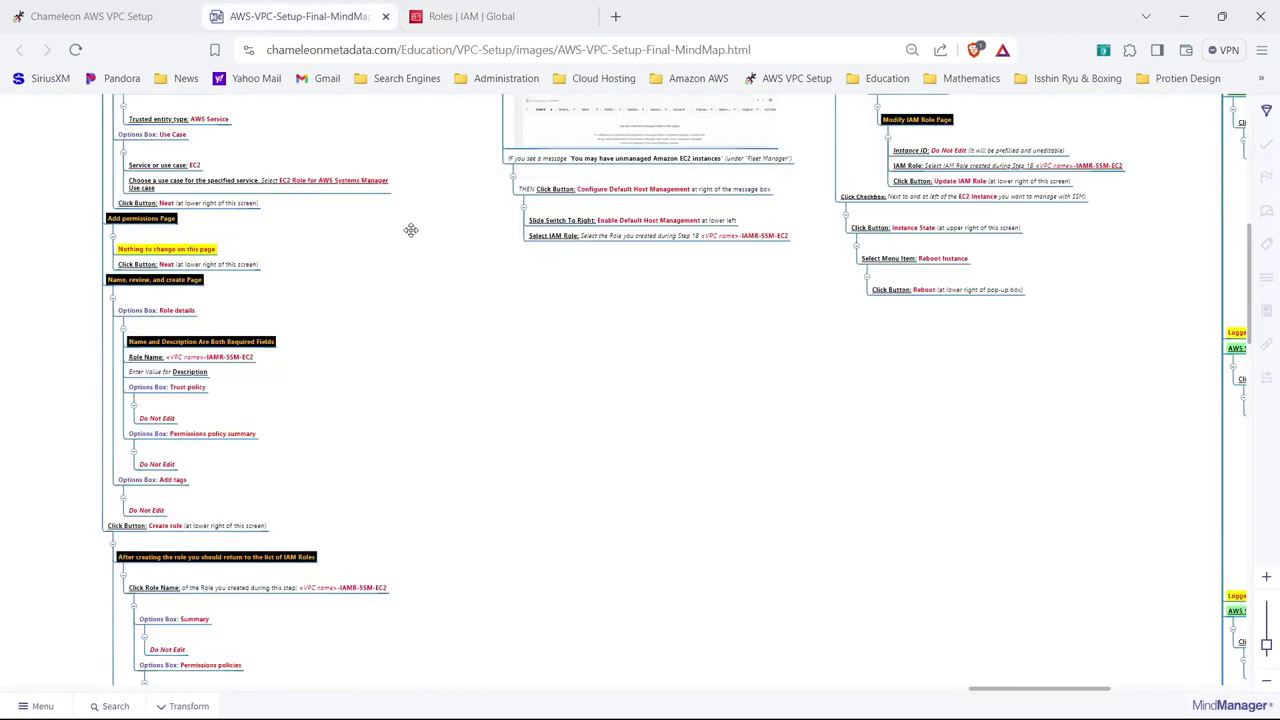
{"action": "left_click_drag", "start_coordinate": [371, 260], "coordinate": [508, 154]}
{"action": "left_click_drag", "start_coordinate": [508, 311], "coordinate": [509, 189]}
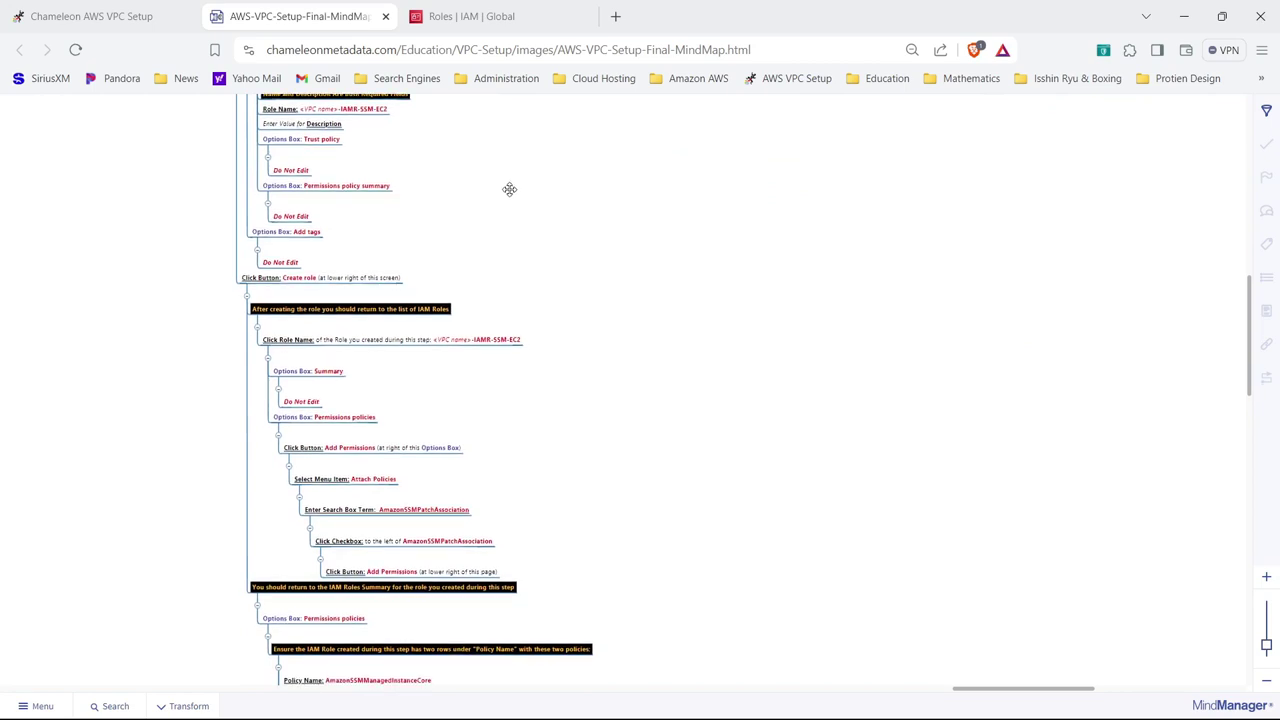
{"action": "left_click_drag", "start_coordinate": [534, 391], "coordinate": [505, 311]}
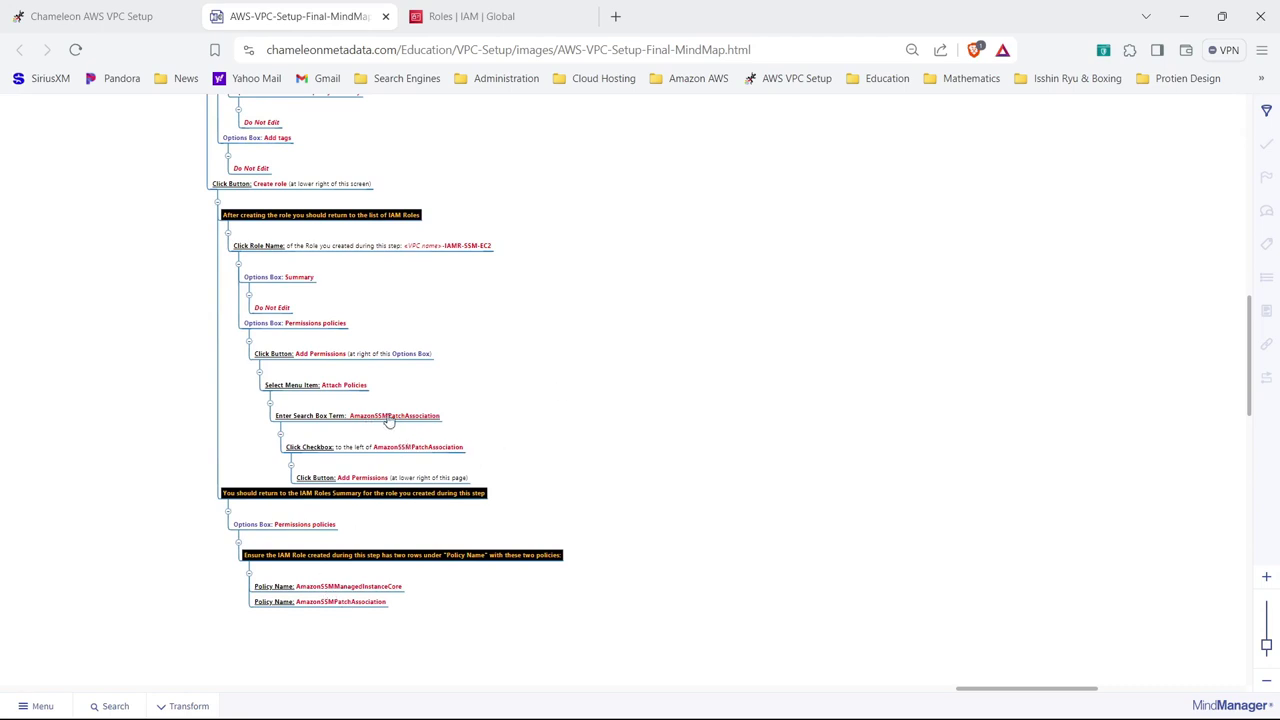
- In the IAM console, find the tutorial-vpc-IAMP-ENDPOINT-EICE policy with the search term tut and attach it to the tutorial-vpc-IAMR-SSM role
{"action": "left_click", "coordinate": [489, 26]}
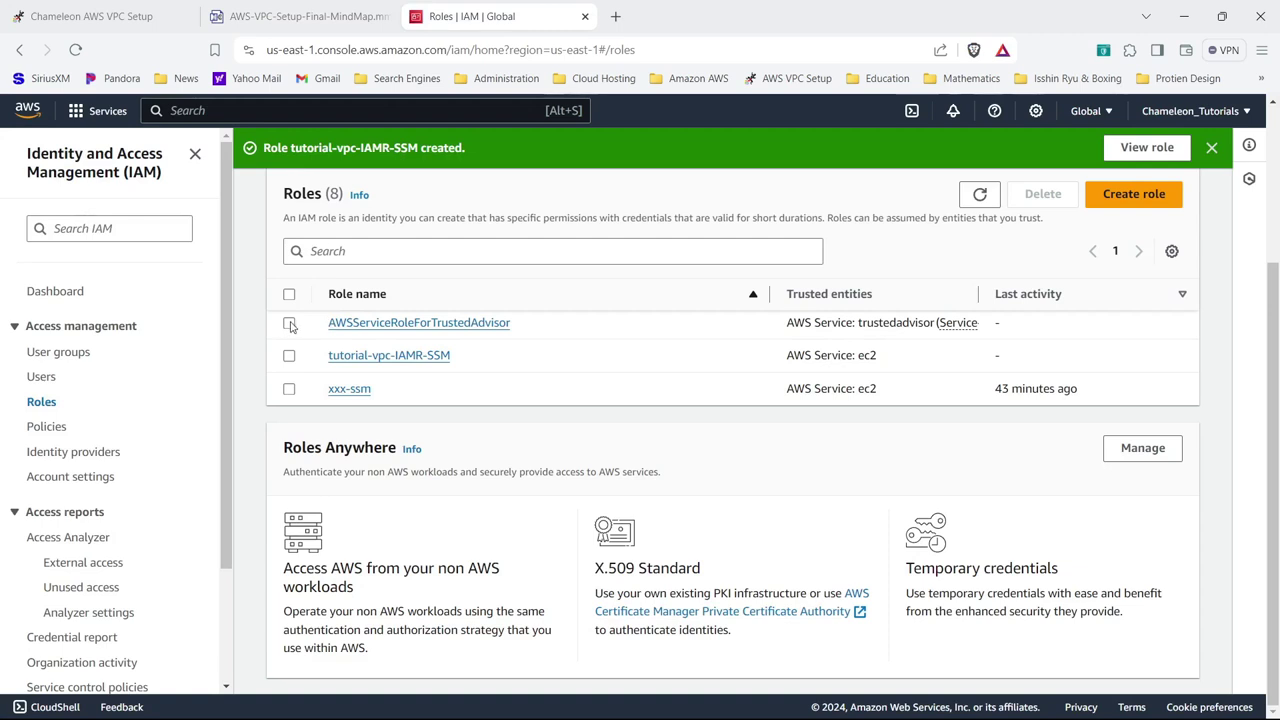
{"action": "left_click", "coordinate": [289, 357]}
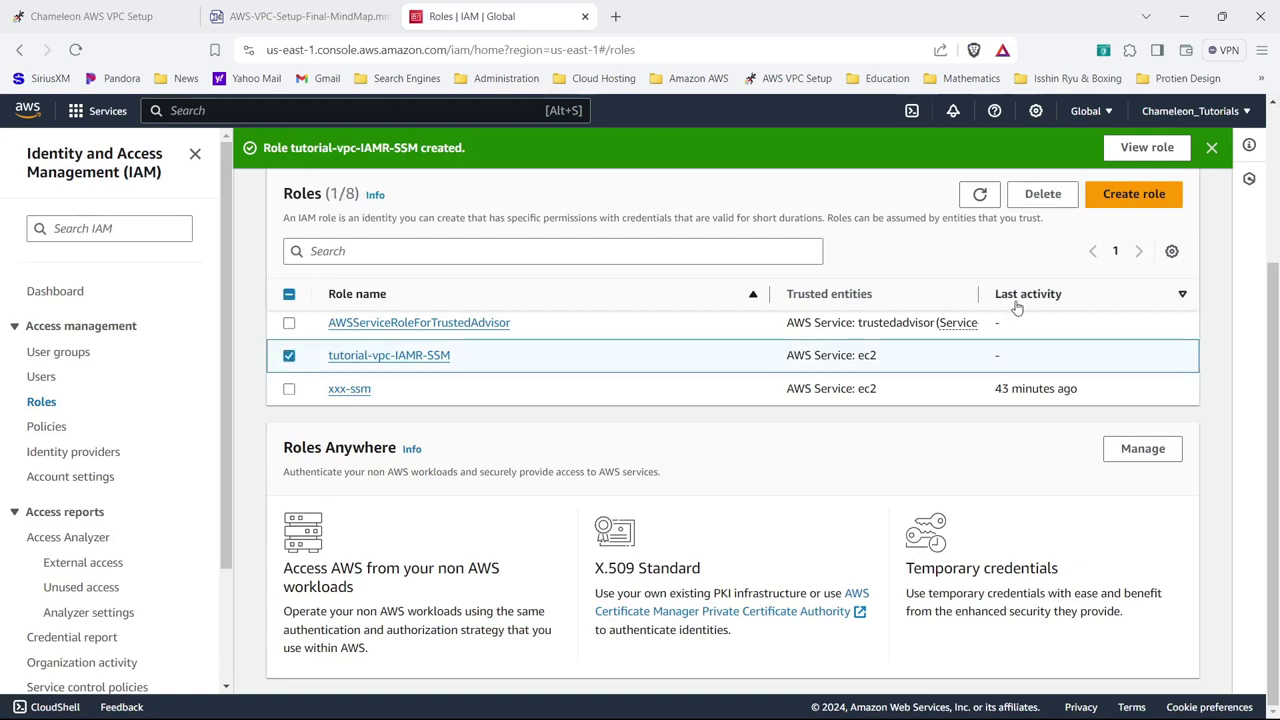
{"action": "left_click", "coordinate": [401, 356]}
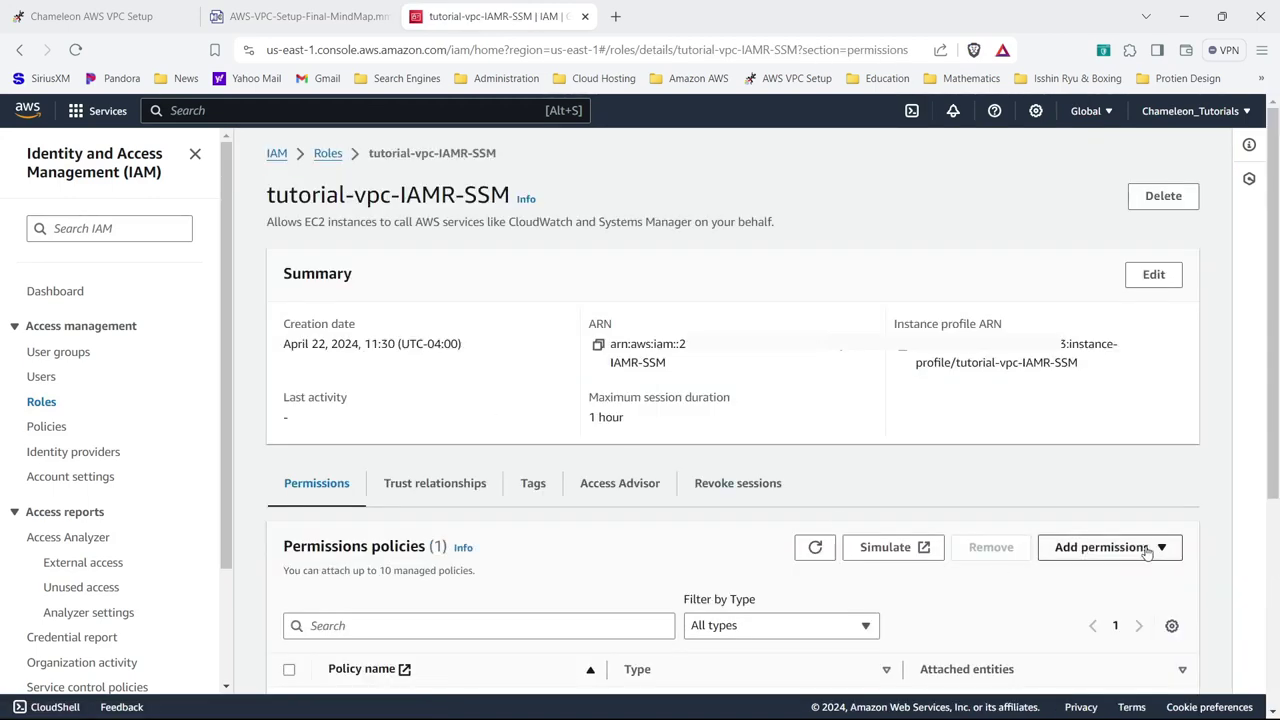
{"action": "left_click", "coordinate": [1143, 547]}
{"action": "left_click", "coordinate": [1094, 574]}
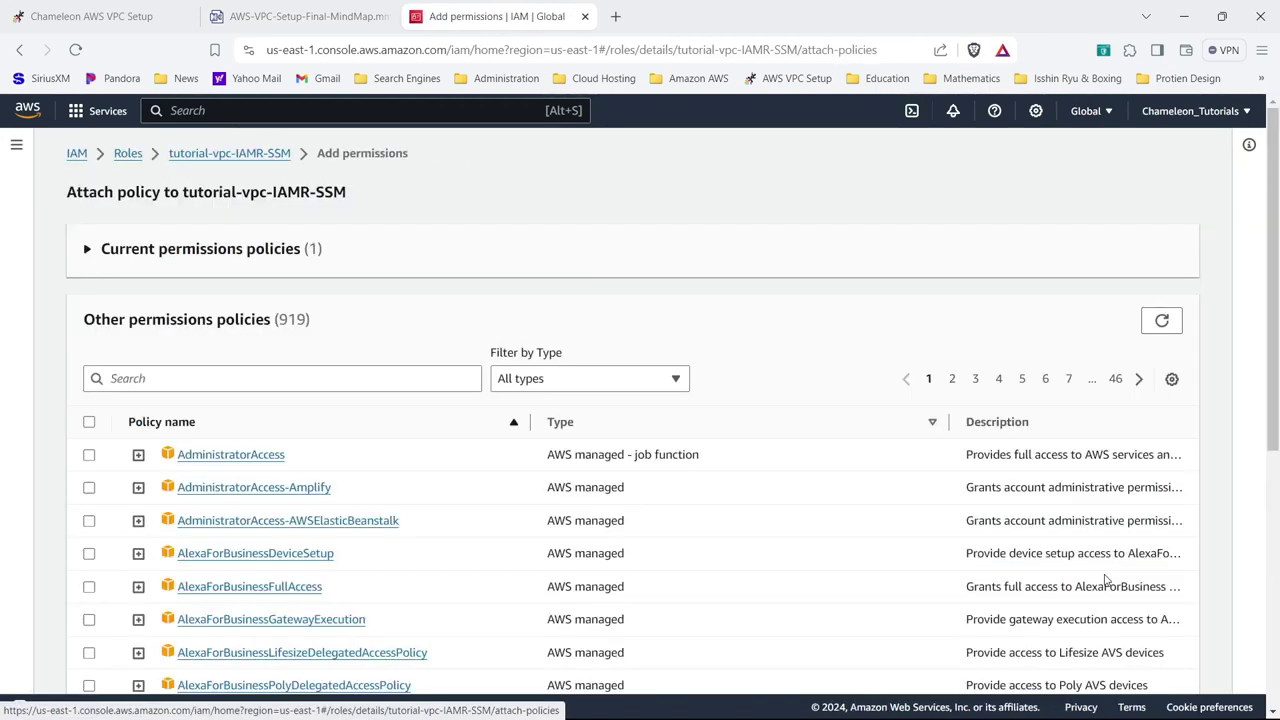
{"action": "left_click", "coordinate": [222, 378]}
{"action": "type", "text": "tut"}
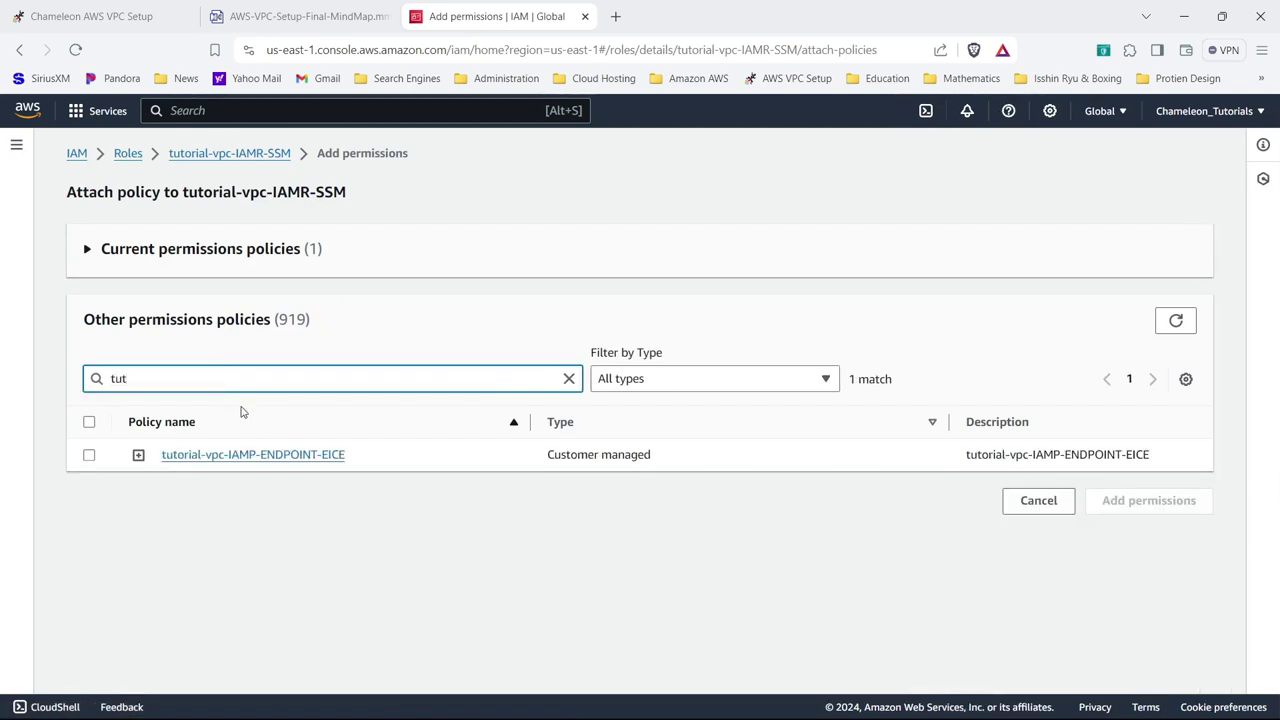
{"action": "left_click", "coordinate": [90, 456]}
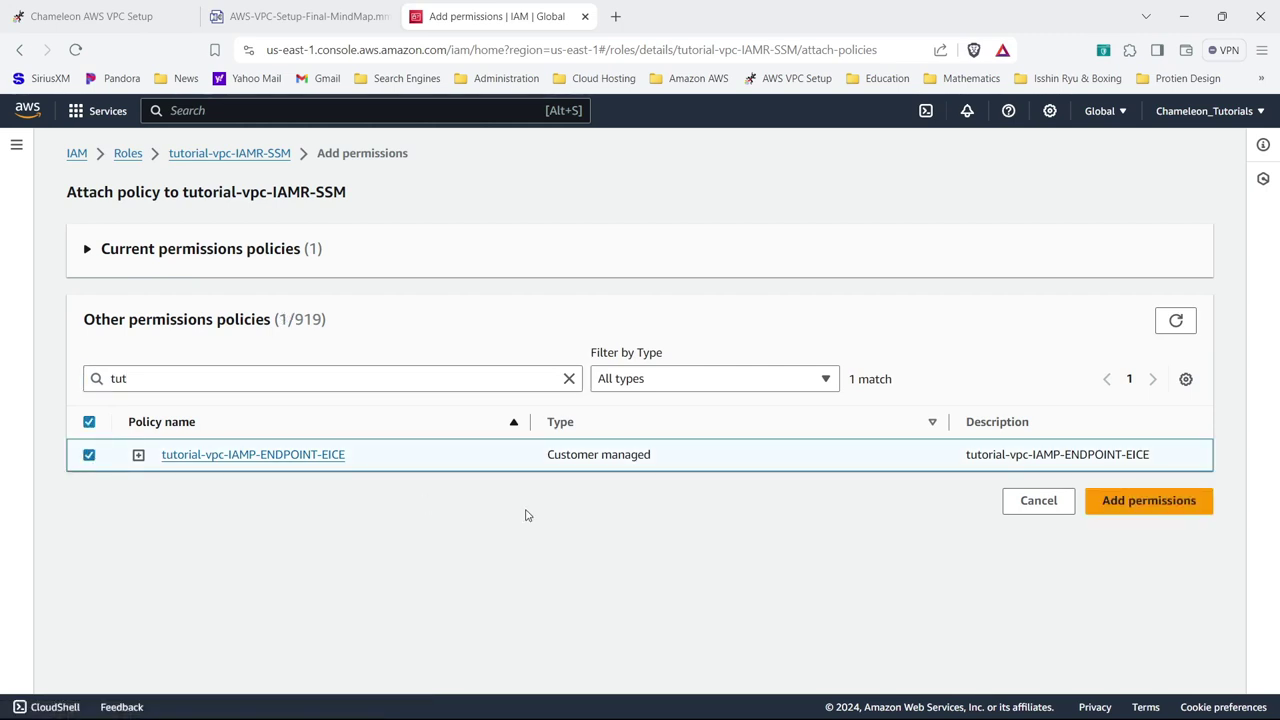
{"action": "left_click", "coordinate": [1102, 512]}
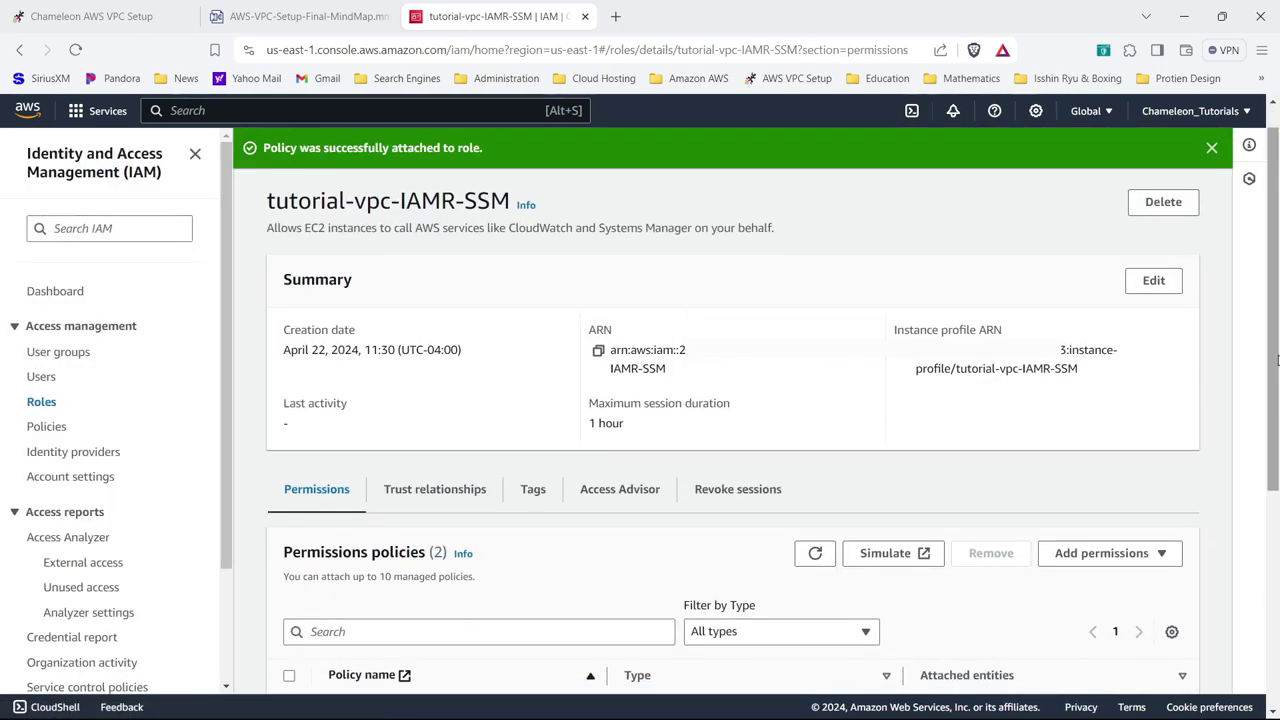
- Compare the role's attached permissions policies with the two policies required at the end of the mind map's step 16
{"action": "left_click_drag", "start_coordinate": [1274, 360], "coordinate": [1276, 517]}
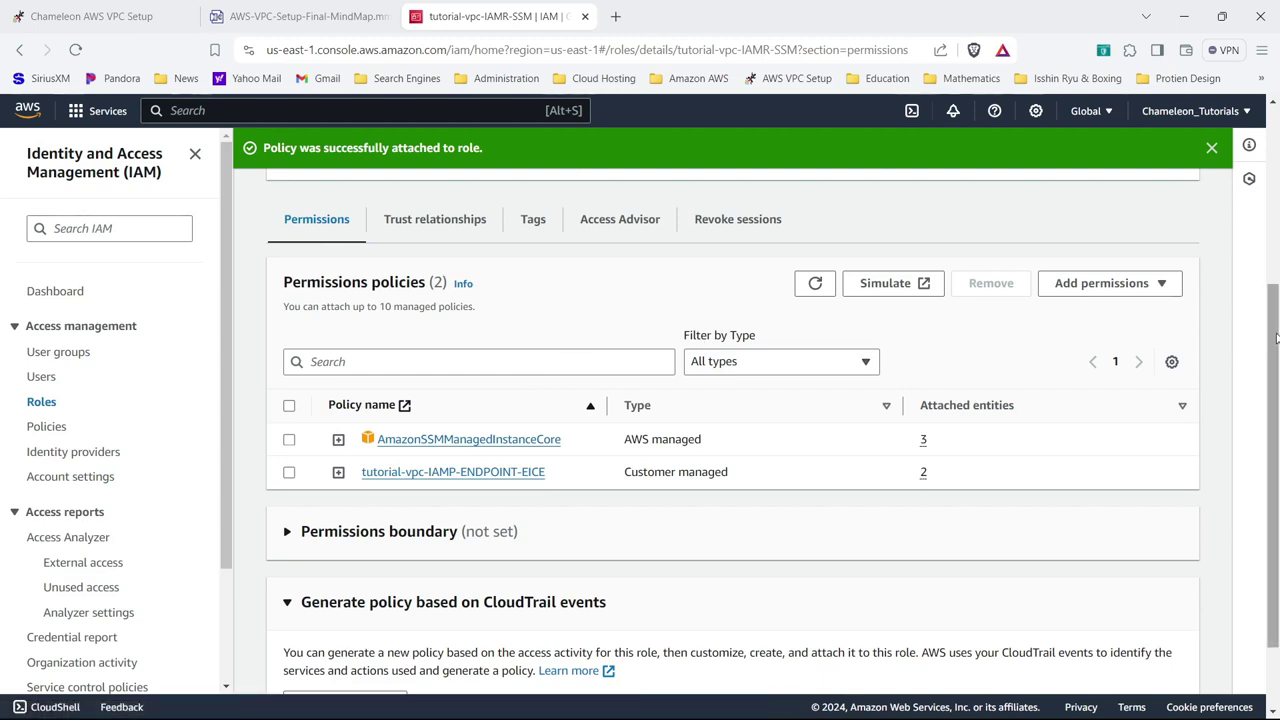
{"action": "left_click_drag", "start_coordinate": [1275, 335], "coordinate": [1277, 170]}
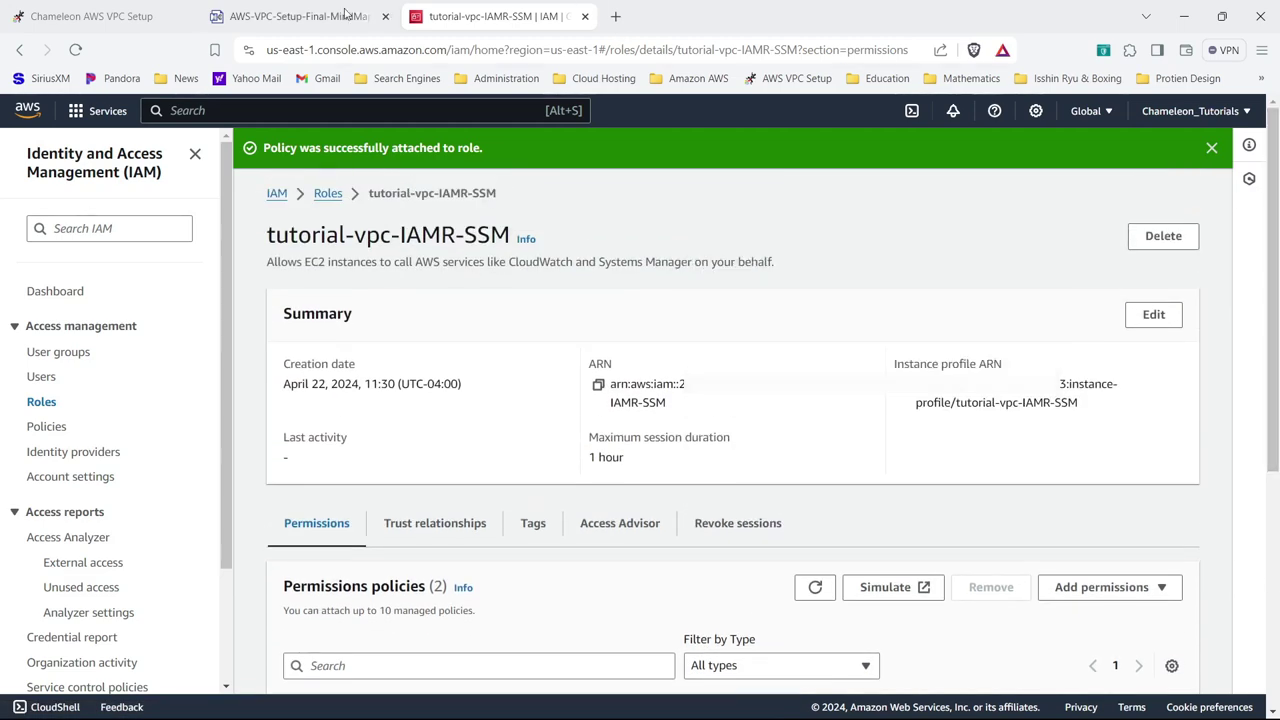
{"action": "left_click", "coordinate": [310, 18]}
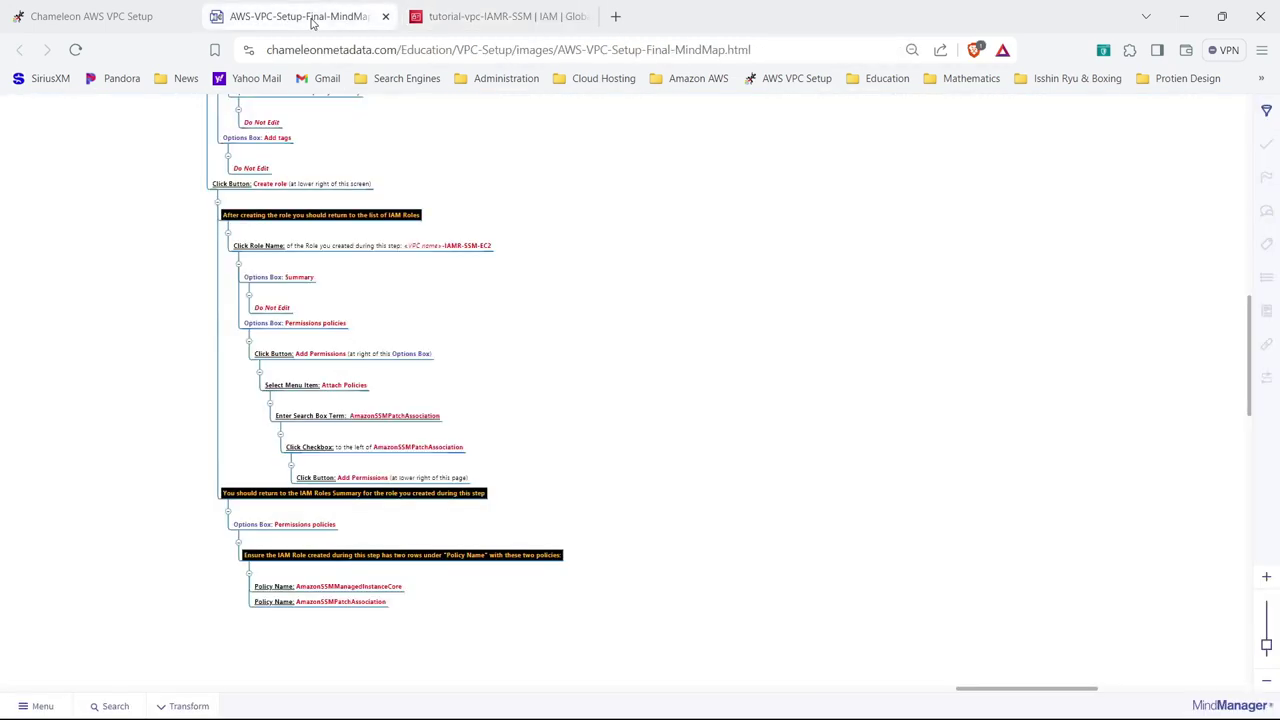
{"action": "left_click", "coordinate": [490, 16]}
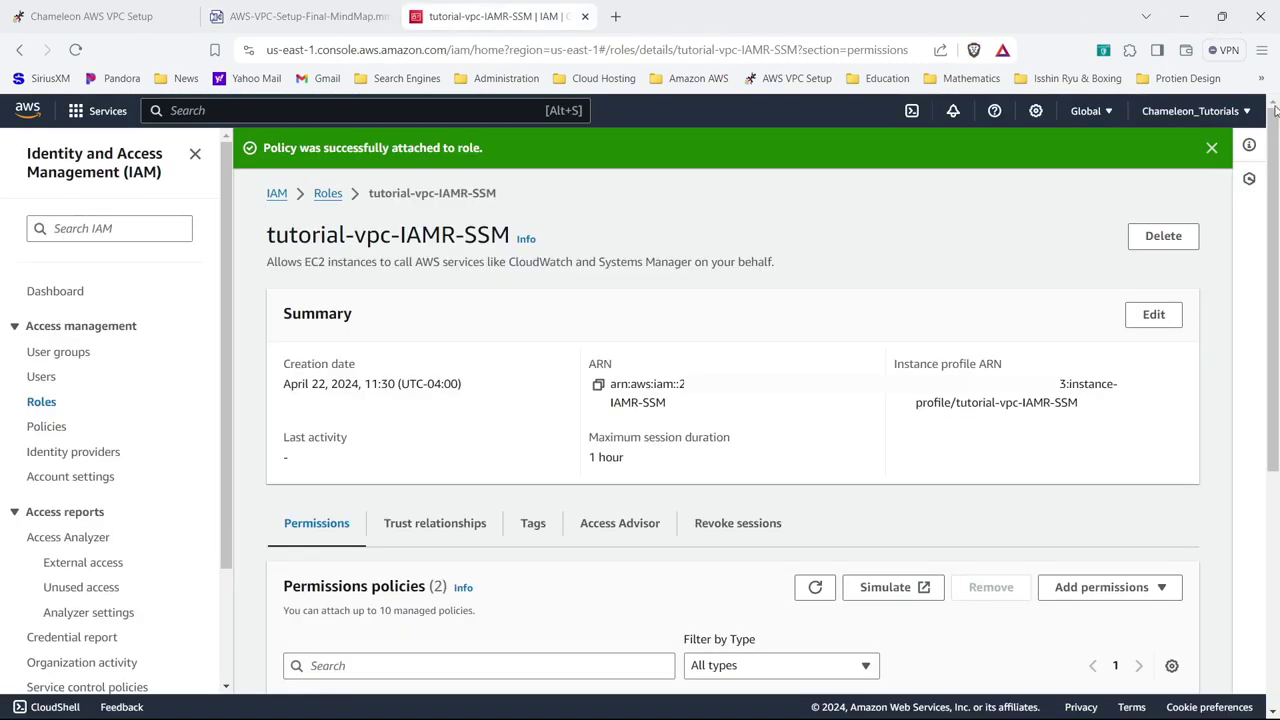
{"action": "scroll", "coordinate": [347, 117], "scroll_direction": "down", "scroll_amount": 2}
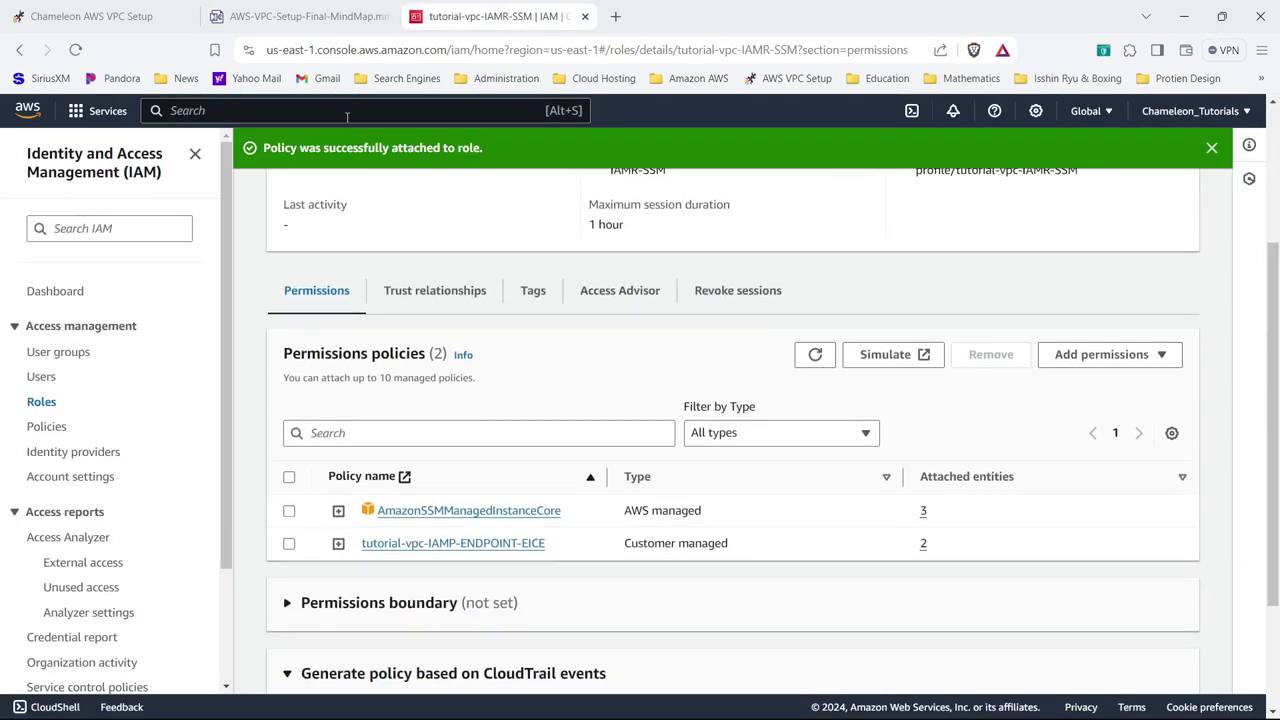
{"action": "left_click", "coordinate": [338, 16]}
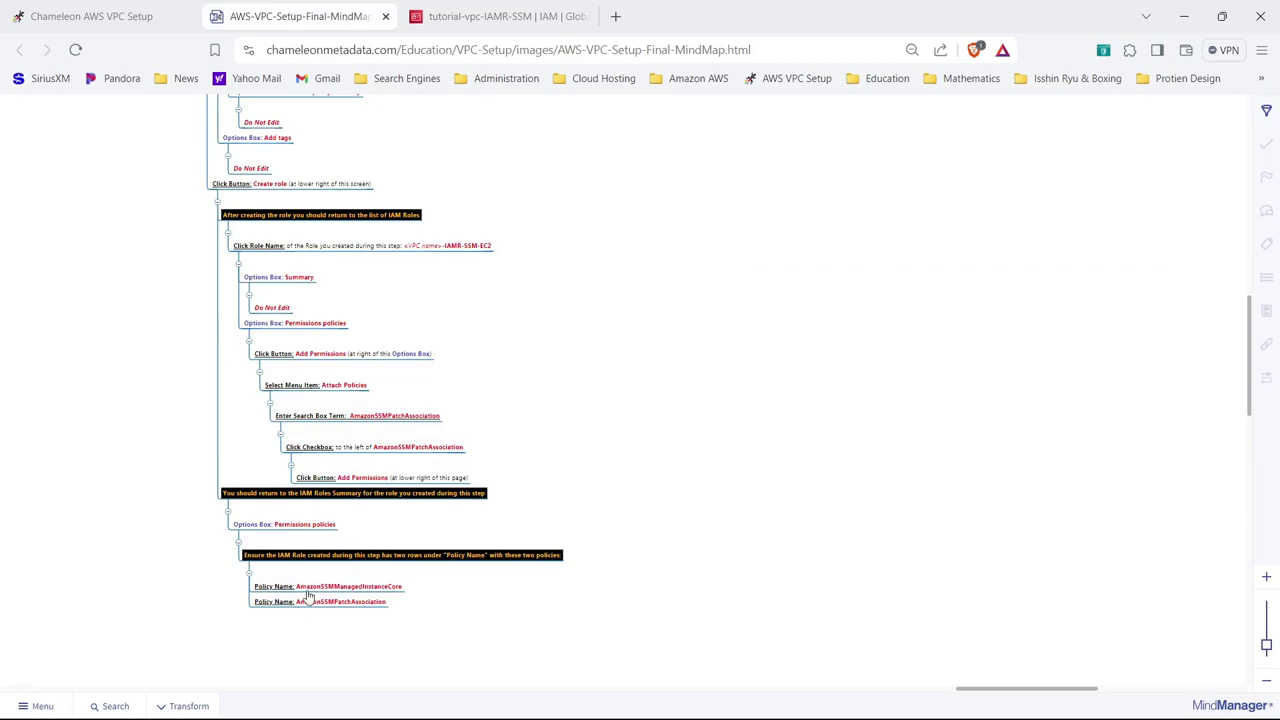
- Review the mind map's step 17 instructions for enabling Default Host Management for EC2 in Fleet Manager
{"action": "left_click_drag", "start_coordinate": [720, 246], "coordinate": [600, 570]}
{"action": "left_click_drag", "start_coordinate": [620, 406], "coordinate": [468, 547]}
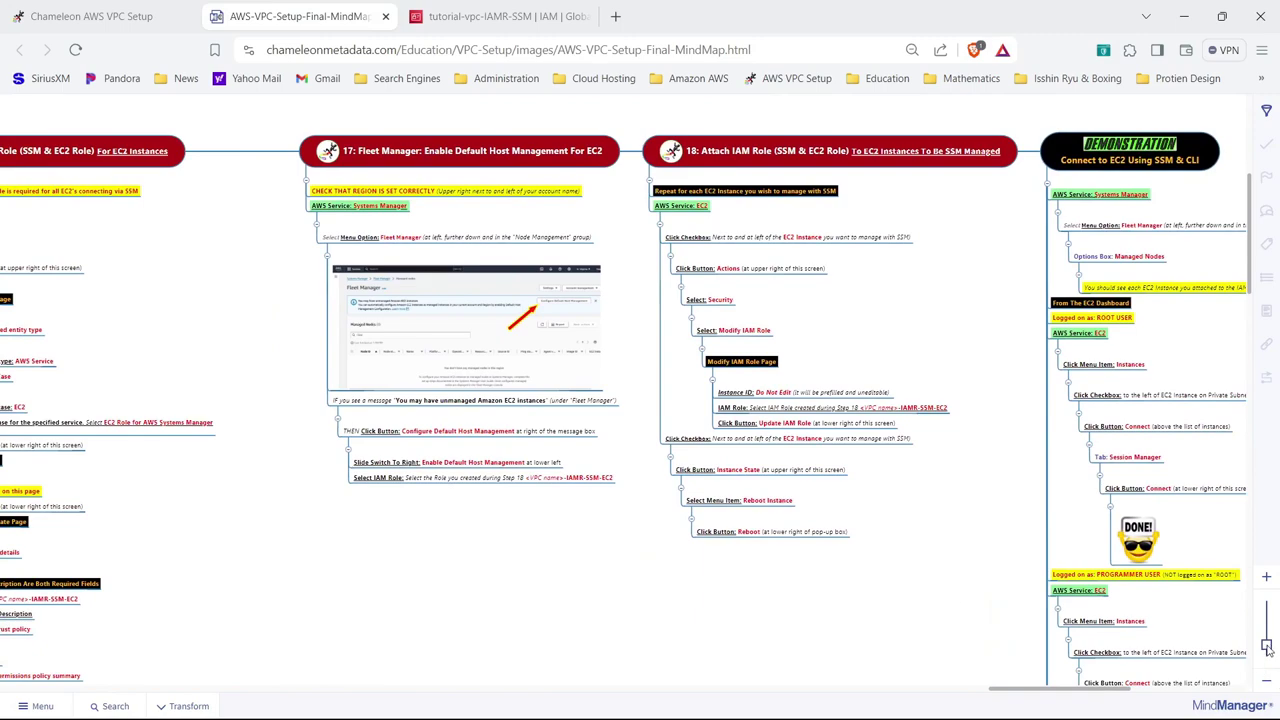
{"action": "left_click_drag", "start_coordinate": [1266, 648], "coordinate": [1266, 628]}
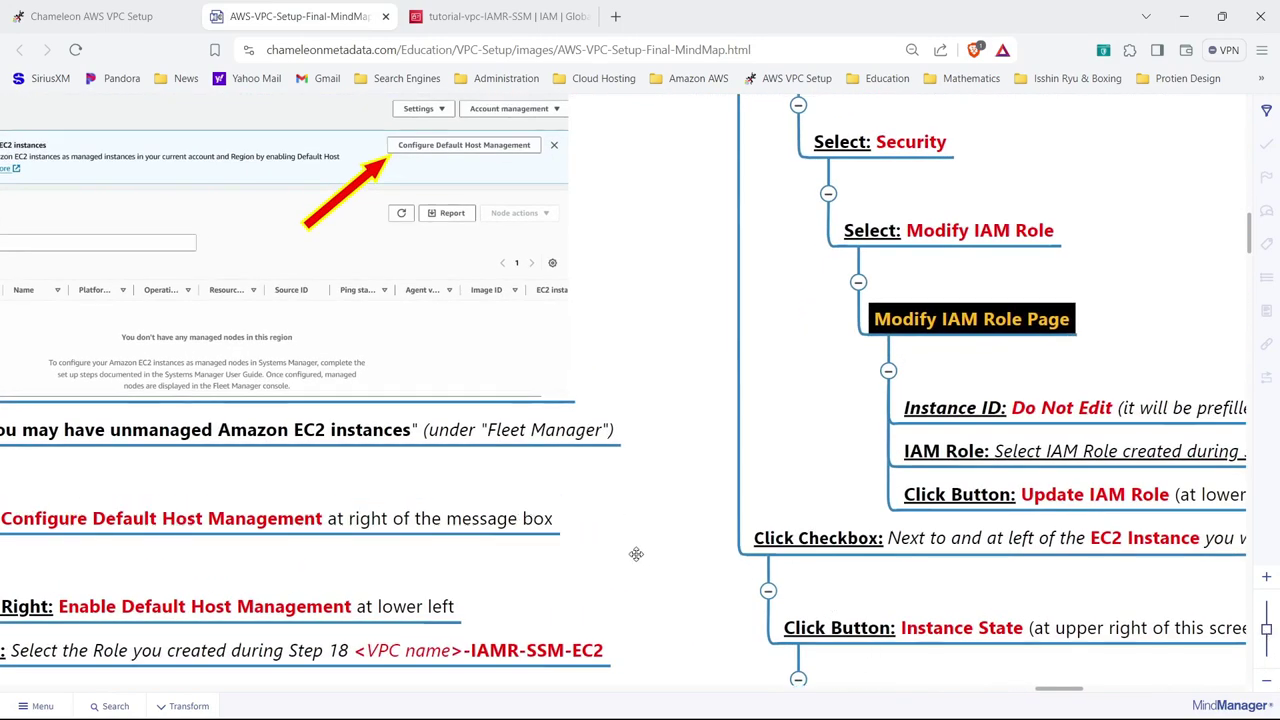
{"action": "left_click_drag", "start_coordinate": [634, 551], "coordinate": [897, 677]}
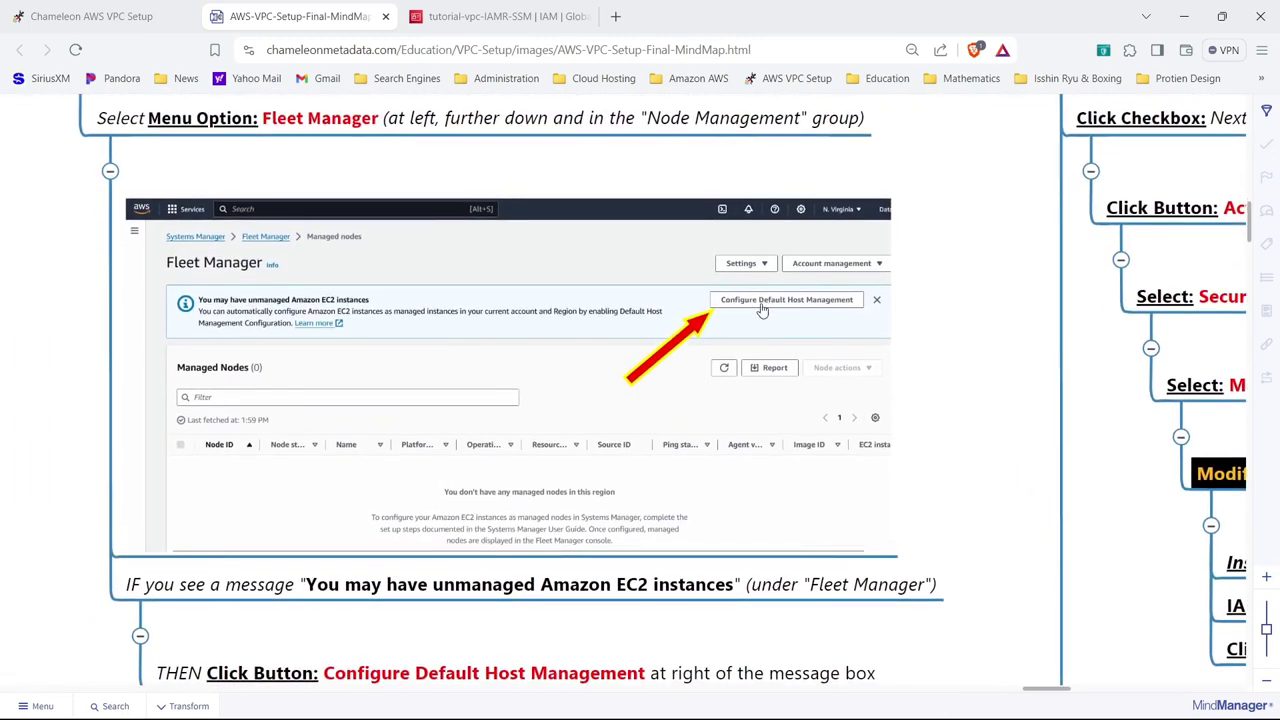
{"action": "left_click_drag", "start_coordinate": [695, 663], "coordinate": [698, 494]}
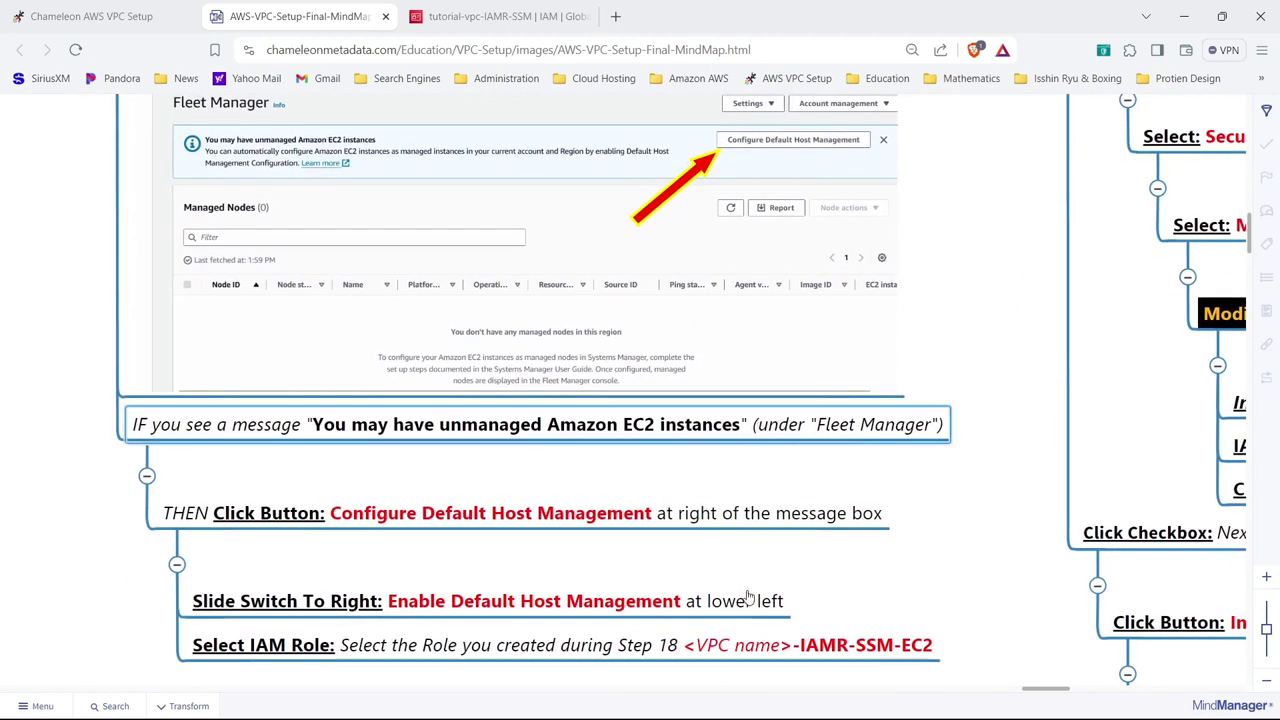
{"action": "left_click_drag", "start_coordinate": [966, 531], "coordinate": [953, 573]}
{"action": "left_click_drag", "start_coordinate": [955, 374], "coordinate": [956, 613]}
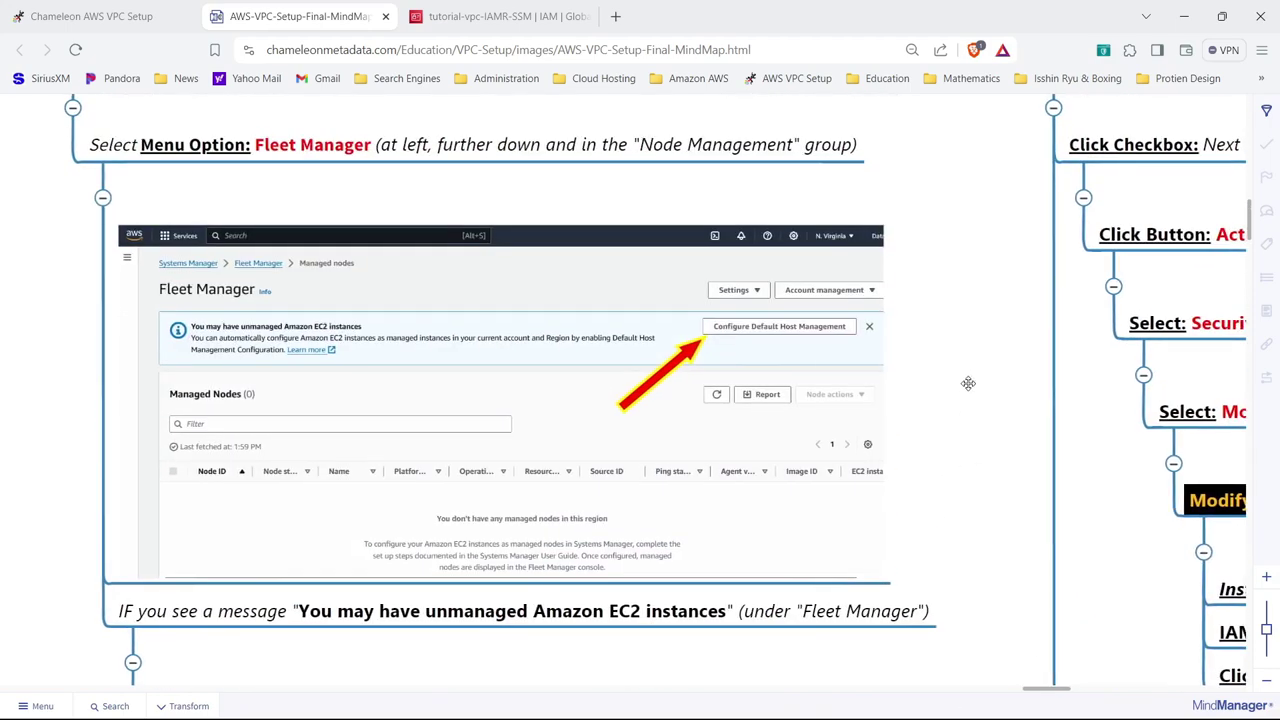
{"action": "left_click_drag", "start_coordinate": [968, 384], "coordinate": [969, 643]}
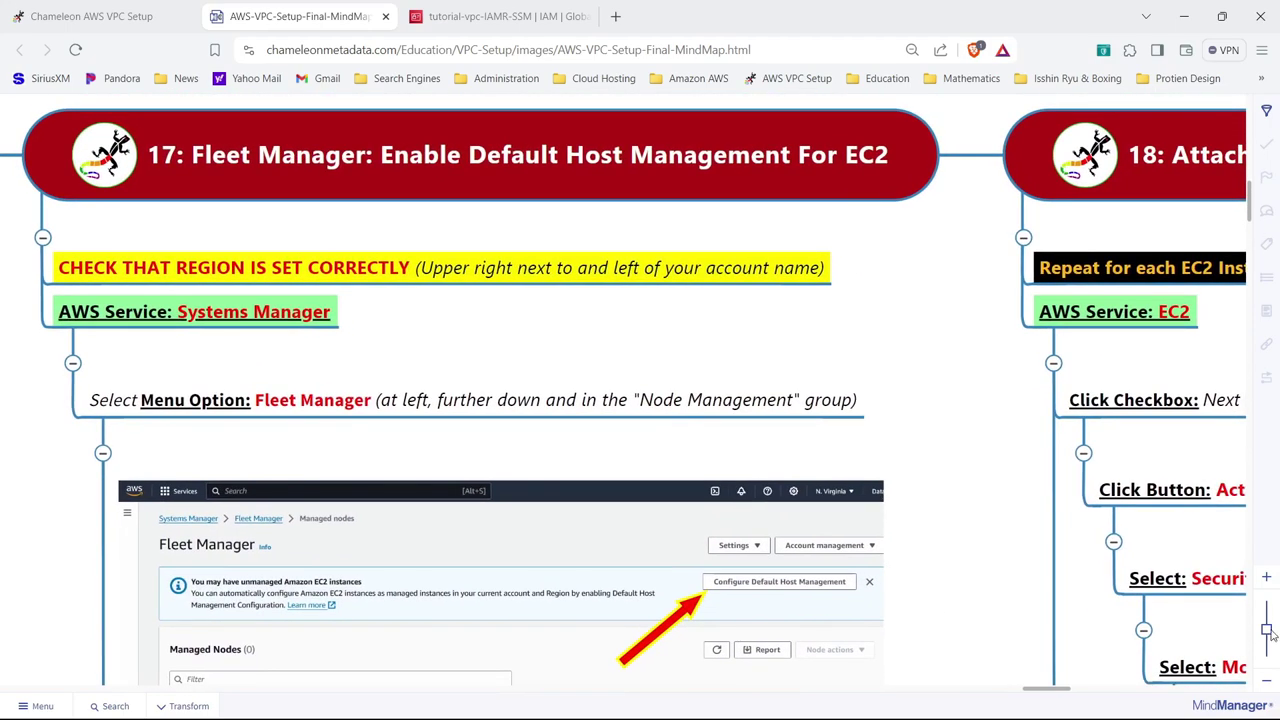
{"action": "left_click_drag", "start_coordinate": [1267, 630], "coordinate": [1270, 645]}
{"action": "left_click_drag", "start_coordinate": [805, 596], "coordinate": [707, 428]}
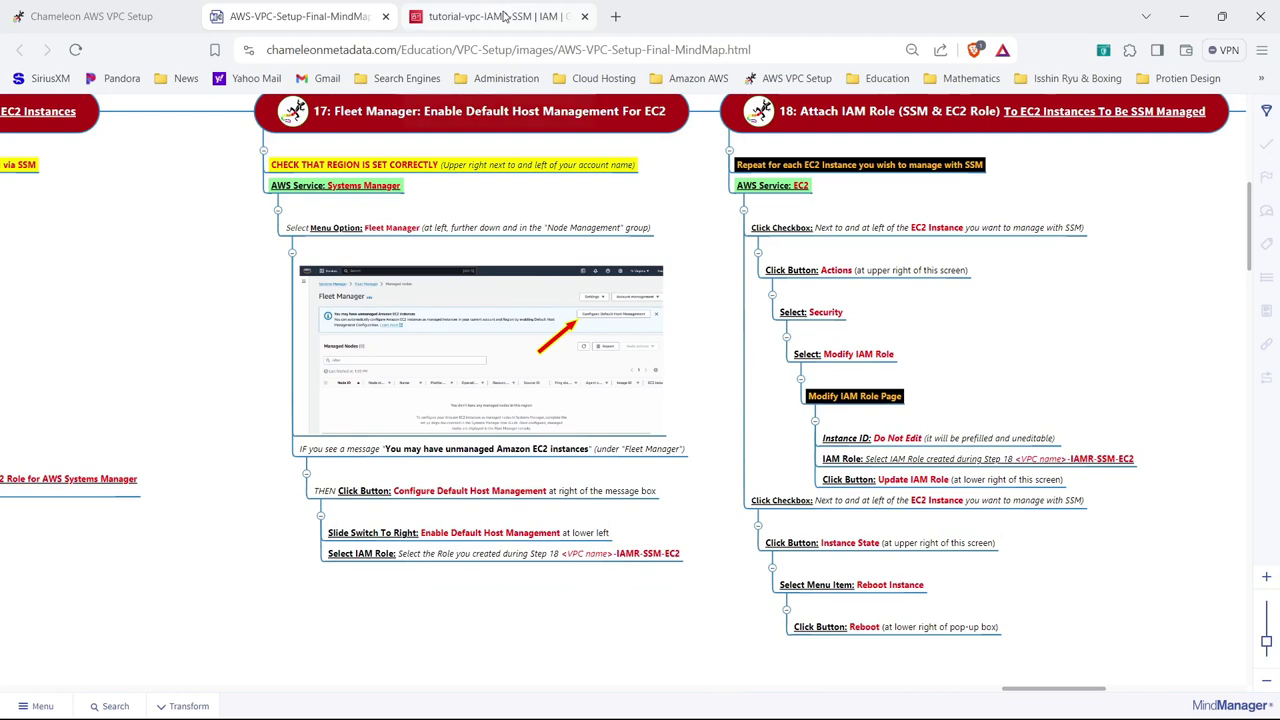
- Search the AWS console for Systems Manager, check Fleet Manager for the unmanaged-instances message, and return to the Systems Manager home page
{"action": "left_click", "coordinate": [507, 14]}
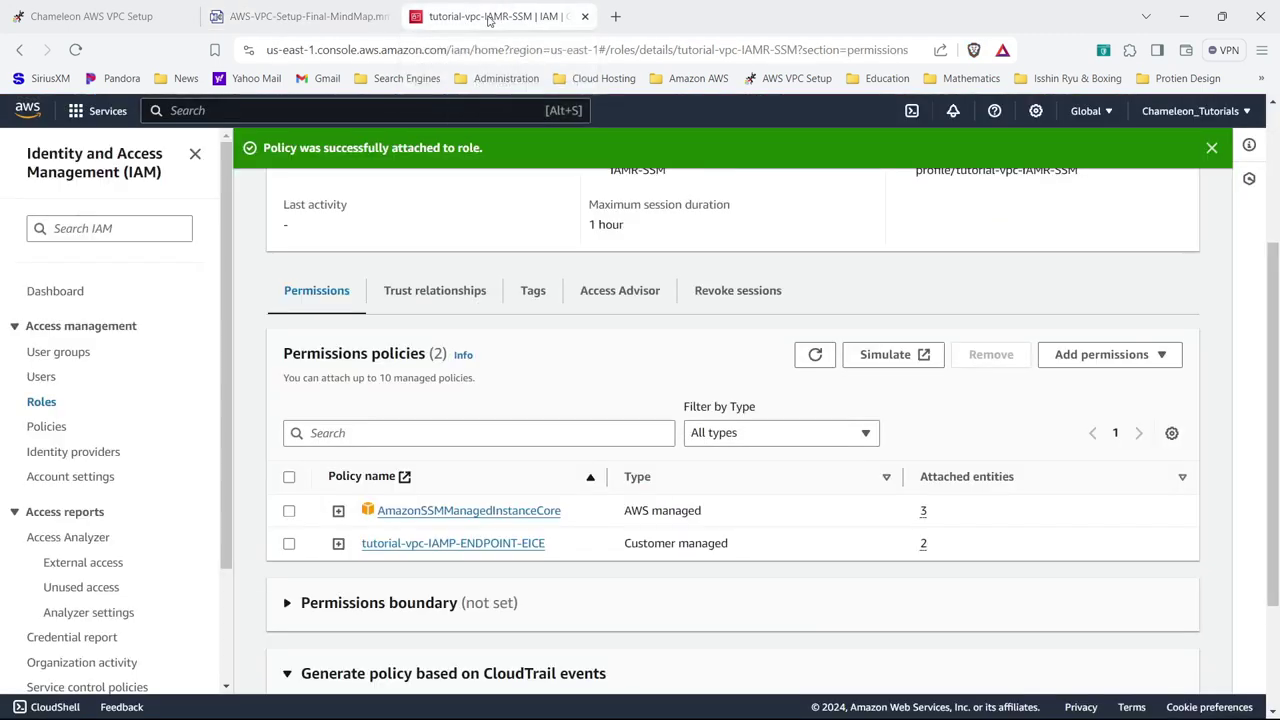
{"action": "left_click", "coordinate": [209, 110]}
{"action": "type", "text": "systems"}
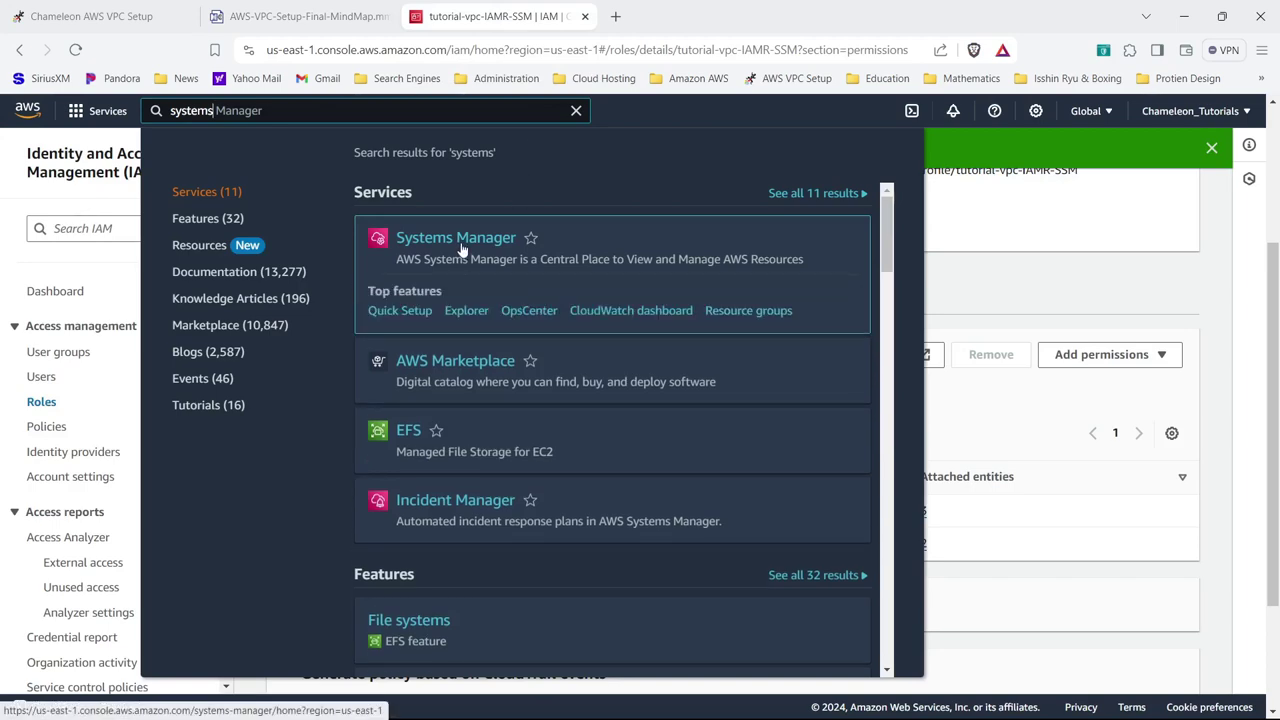
{"action": "left_click", "coordinate": [460, 243]}
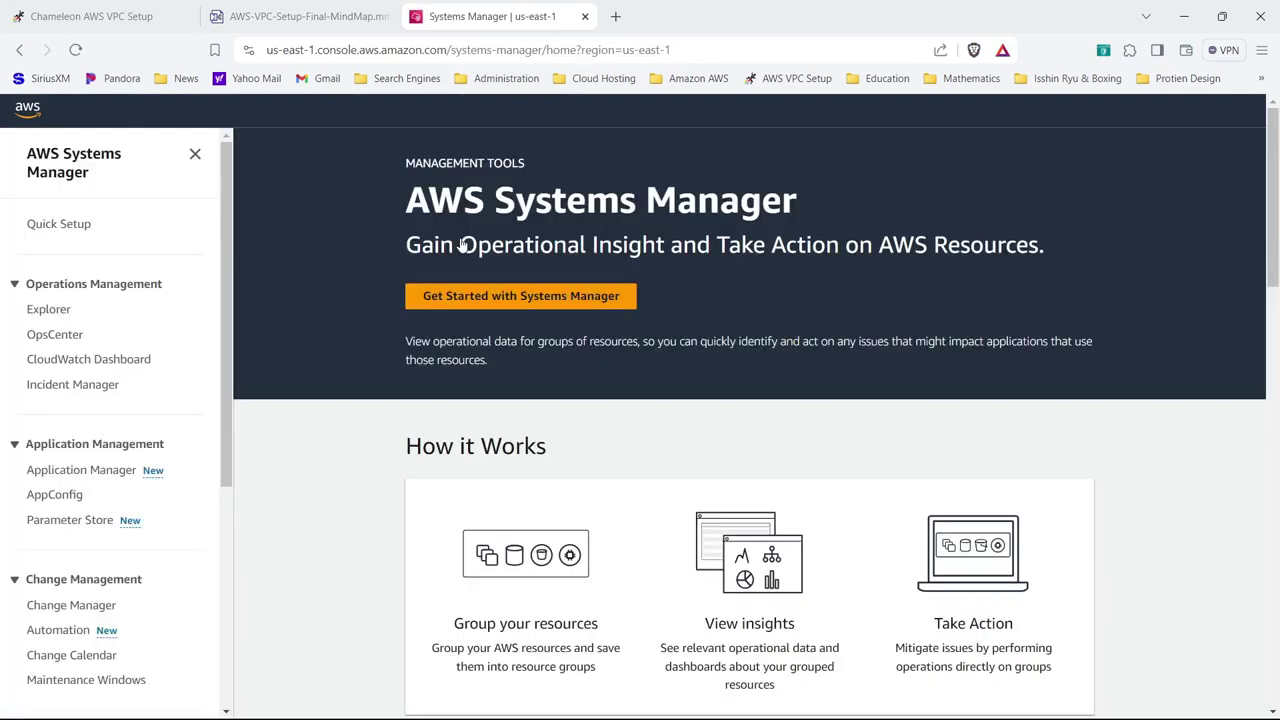
{"action": "scroll", "coordinate": [200, 480], "scroll_direction": "down", "scroll_amount": 4}
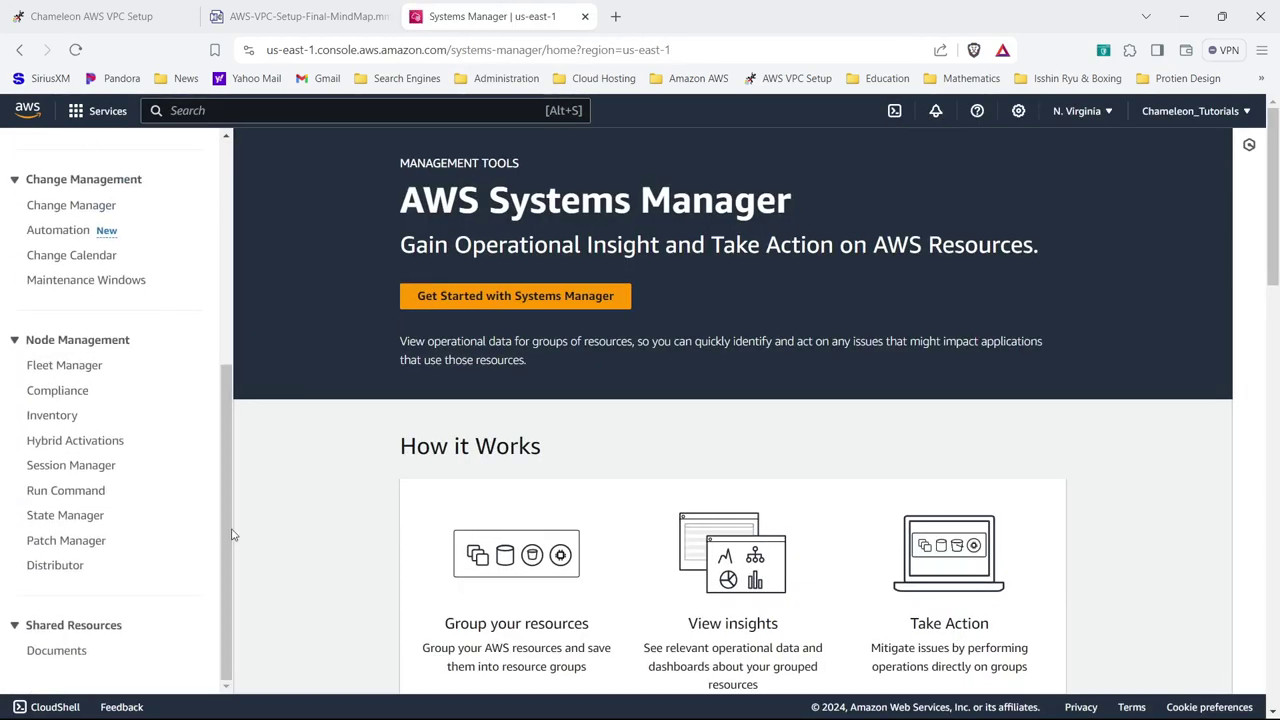
{"action": "left_click", "coordinate": [63, 366]}
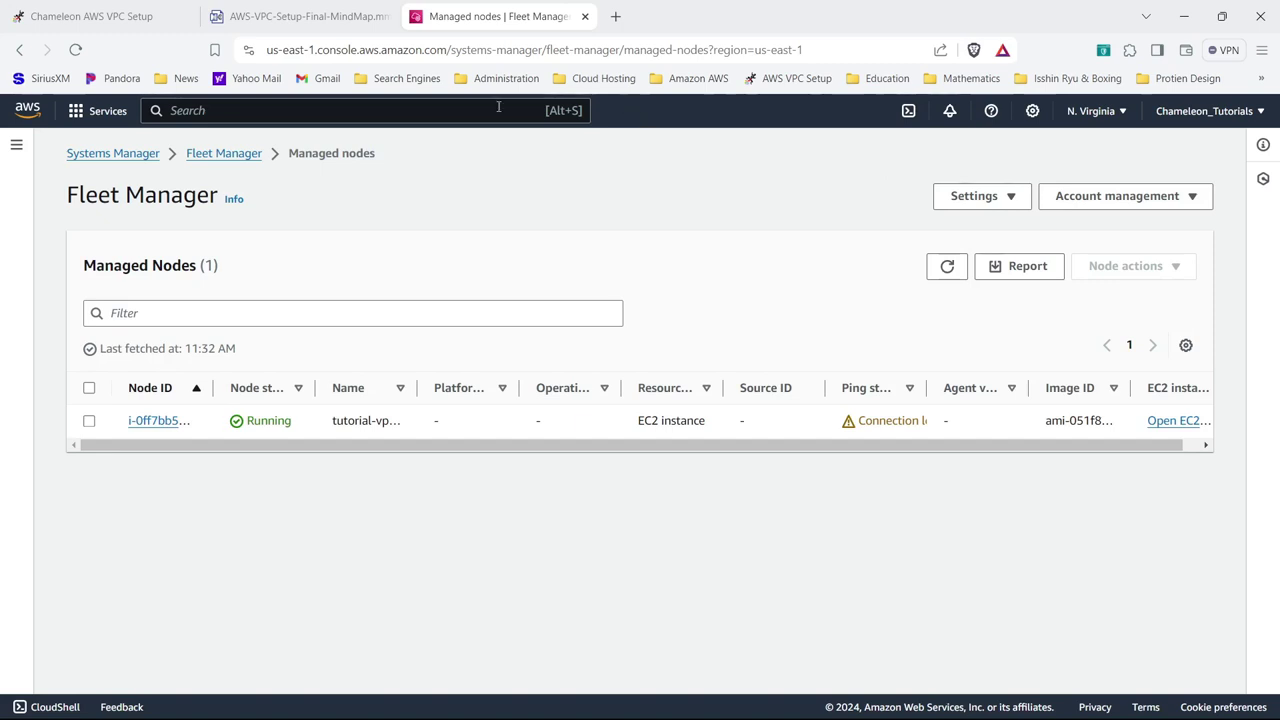
{"action": "left_click", "coordinate": [19, 49]}
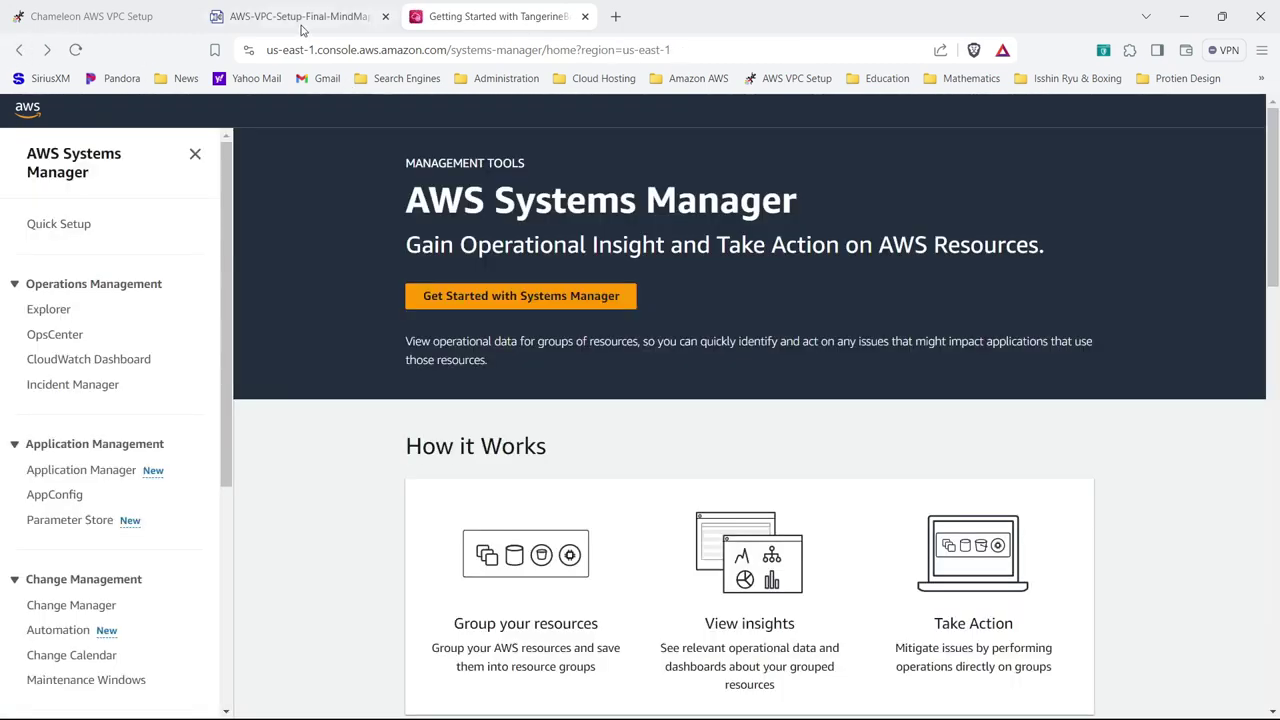
- Review the mind map's step 18 instructions for attaching the IAM role to the EC2 instances to be managed with SSM
{"action": "left_click", "coordinate": [300, 17]}
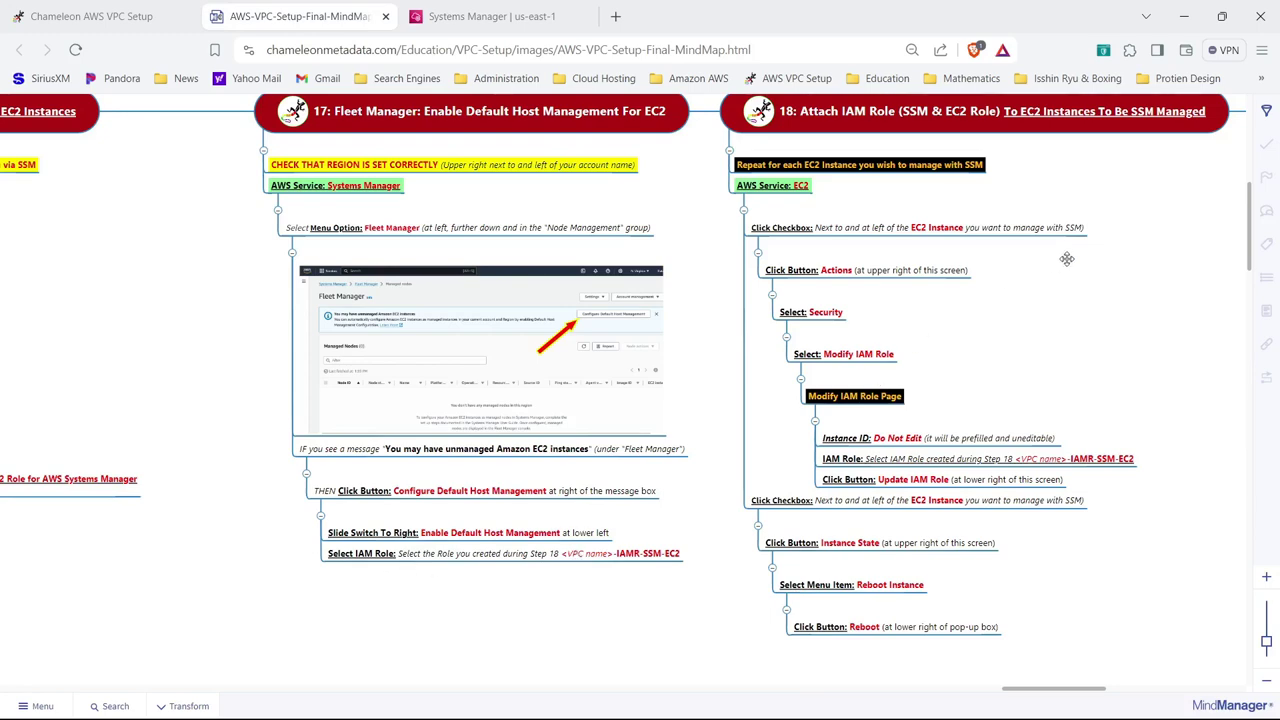
{"action": "left_click_drag", "start_coordinate": [1067, 259], "coordinate": [641, 288]}
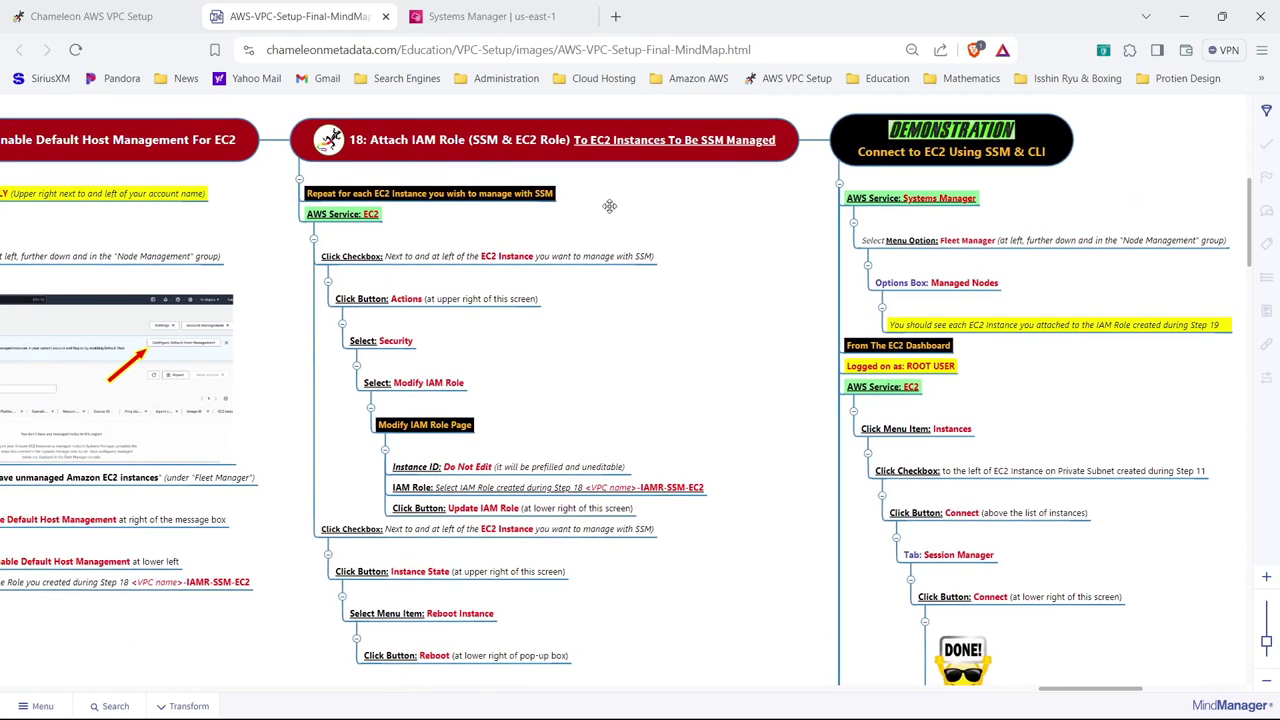
{"action": "left_click", "coordinate": [520, 15]}
{"action": "left_click", "coordinate": [290, 17]}
- Go to the EC2 service in the AWS console and open the list of running instances
{"action": "left_click", "coordinate": [483, 17]}
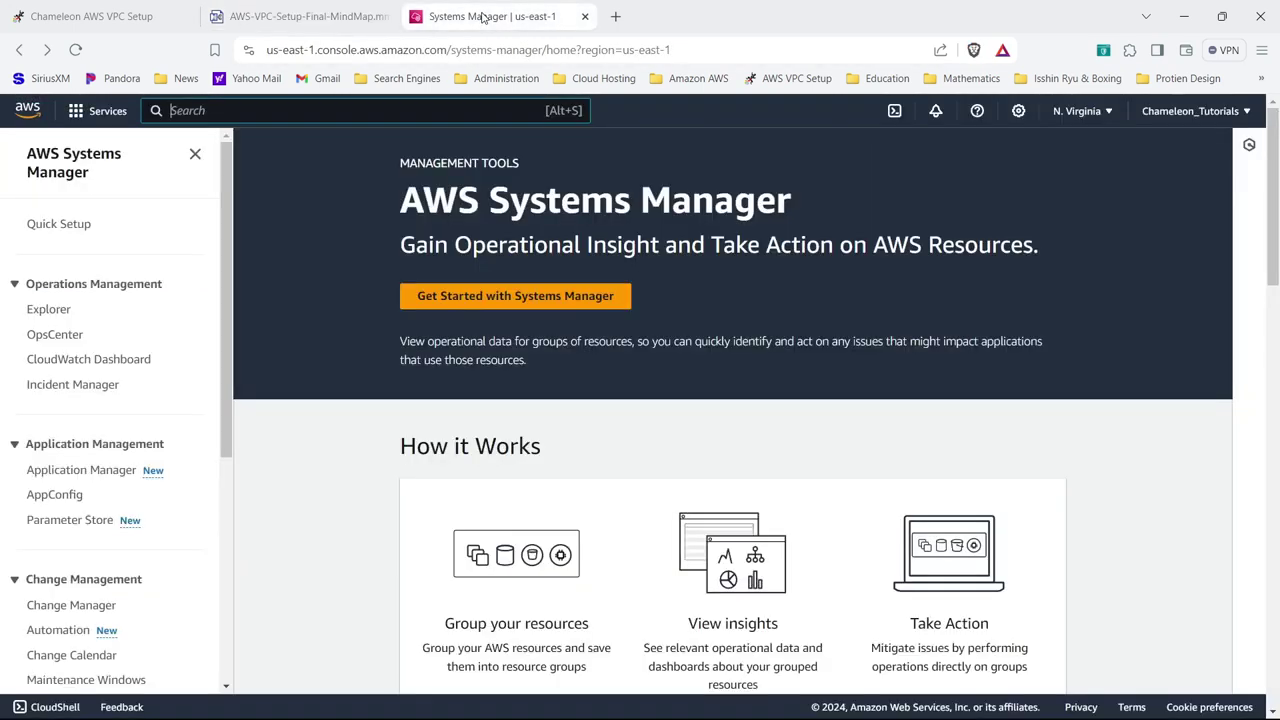
{"action": "type", "text": "ec2"}
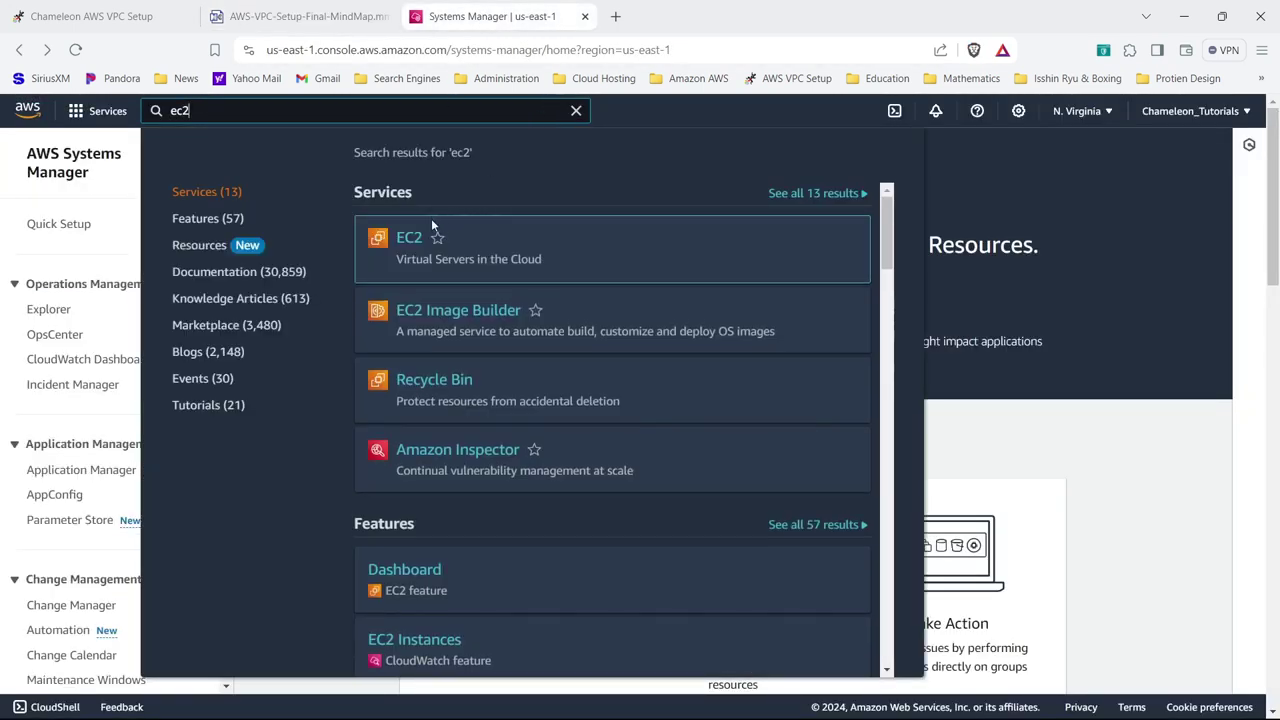
{"action": "left_click", "coordinate": [410, 238]}
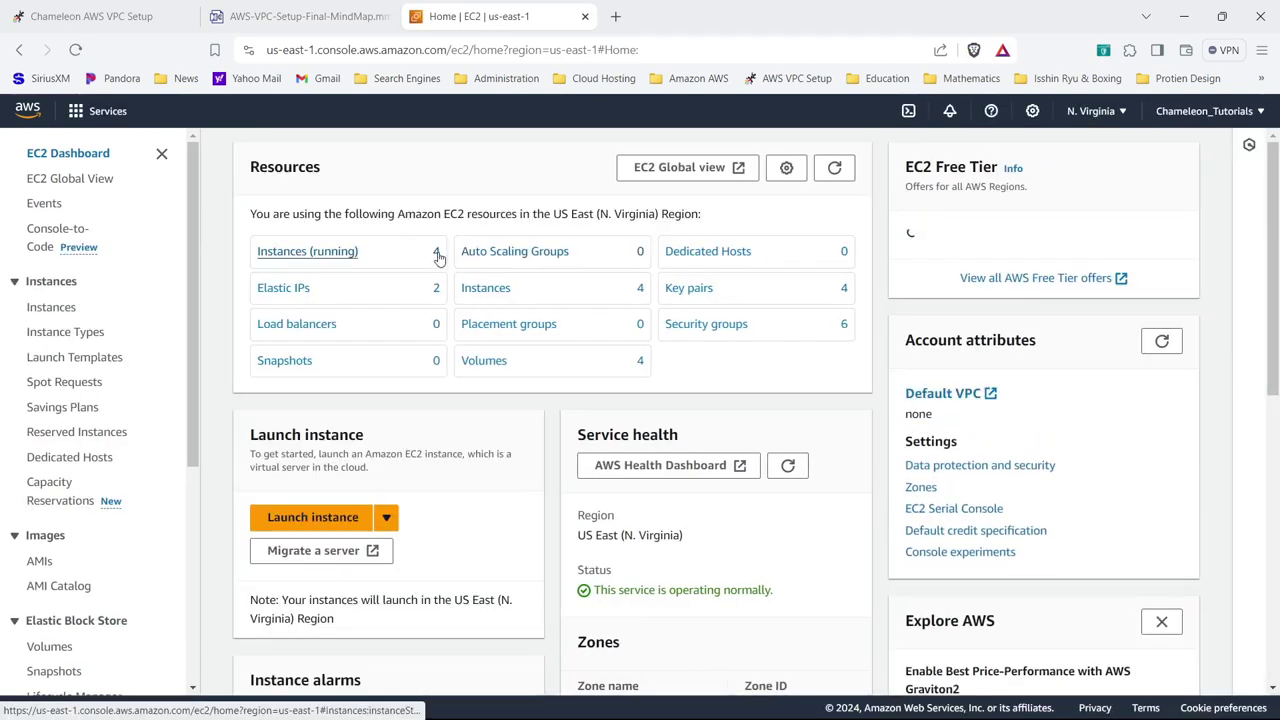
{"action": "left_click", "coordinate": [437, 257]}
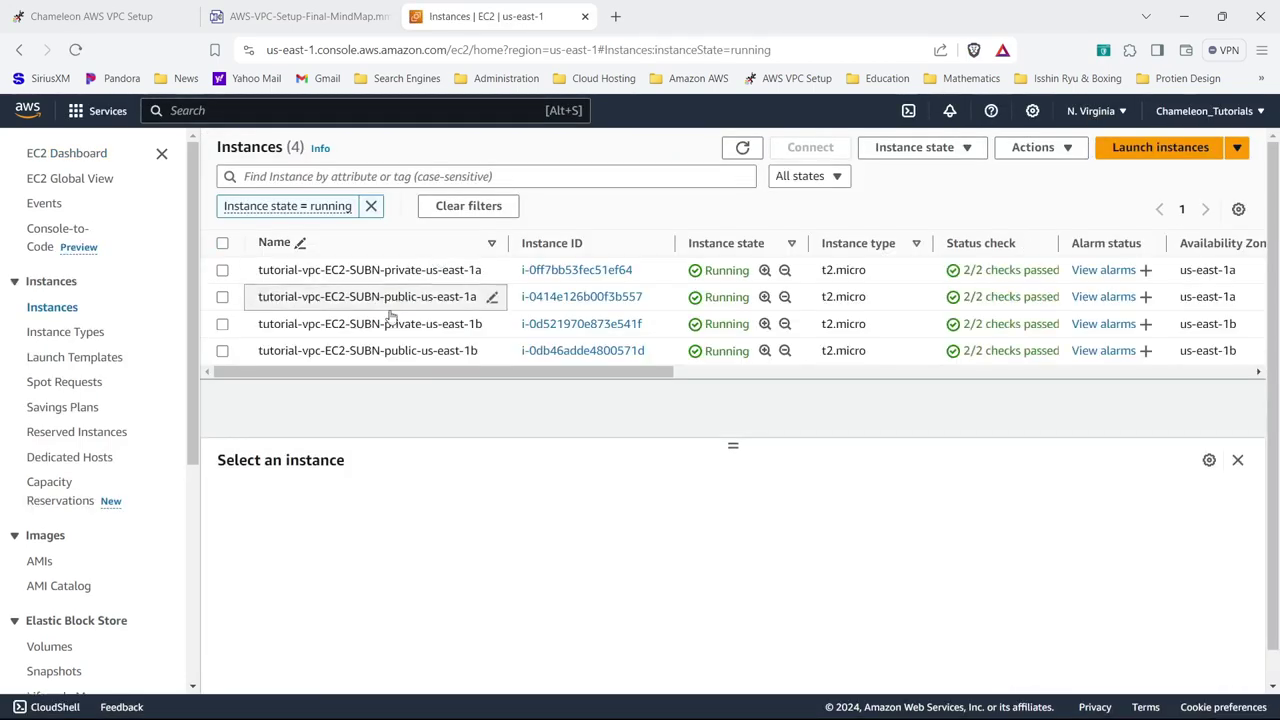
- Check the Session Manager connection option for the tutorial-vpc-EC2-SUBN-private-us-east-1a instance, and return to the instances list
{"action": "left_click", "coordinate": [223, 271]}
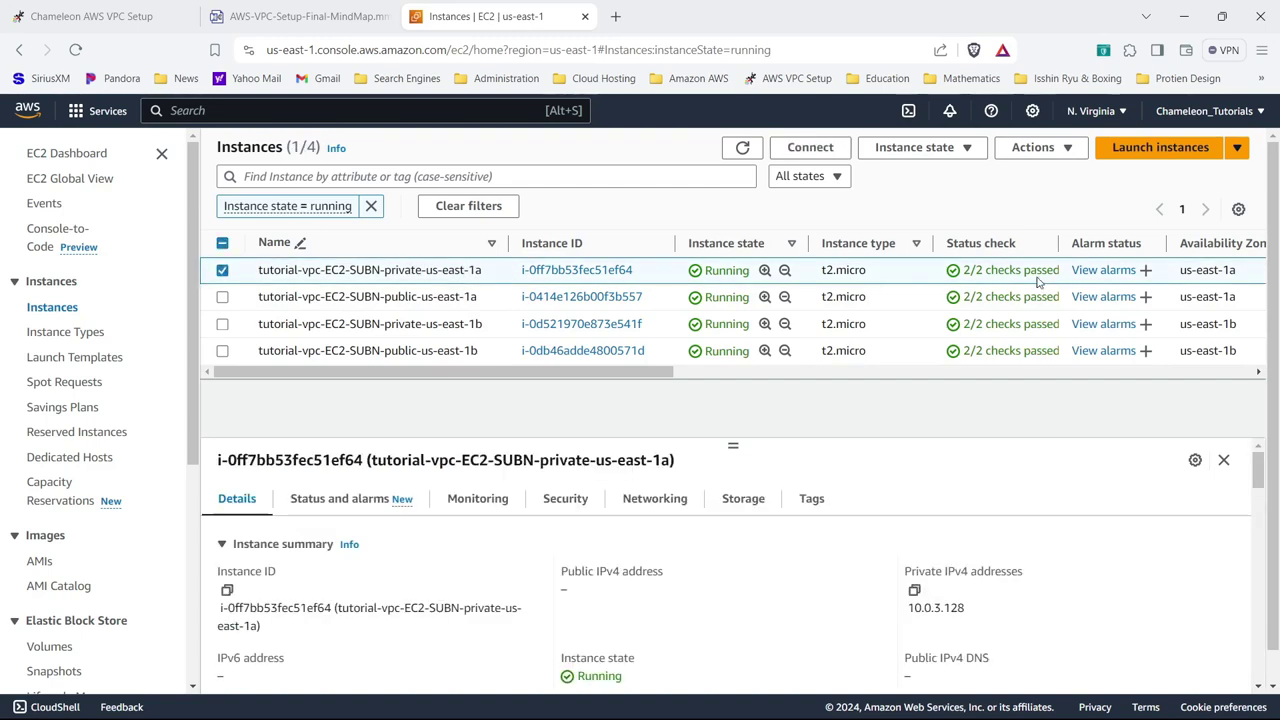
{"action": "left_click", "coordinate": [809, 148]}
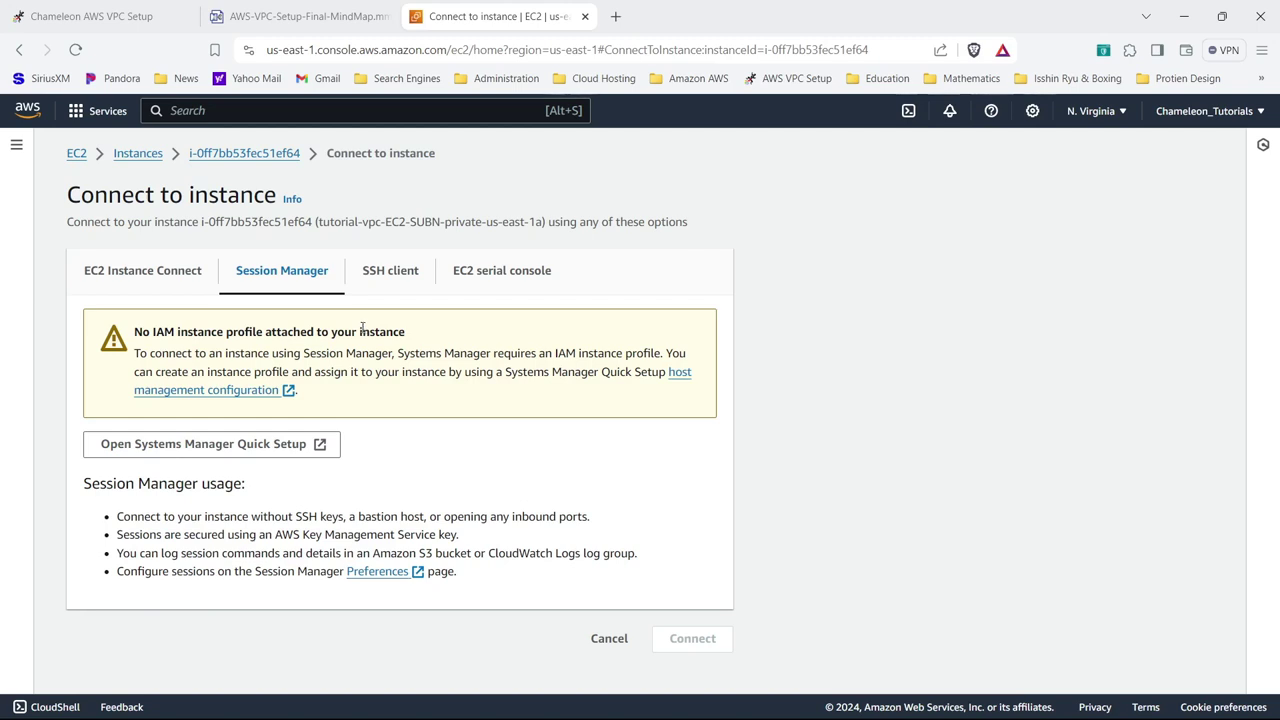
{"action": "left_click", "coordinate": [131, 158]}
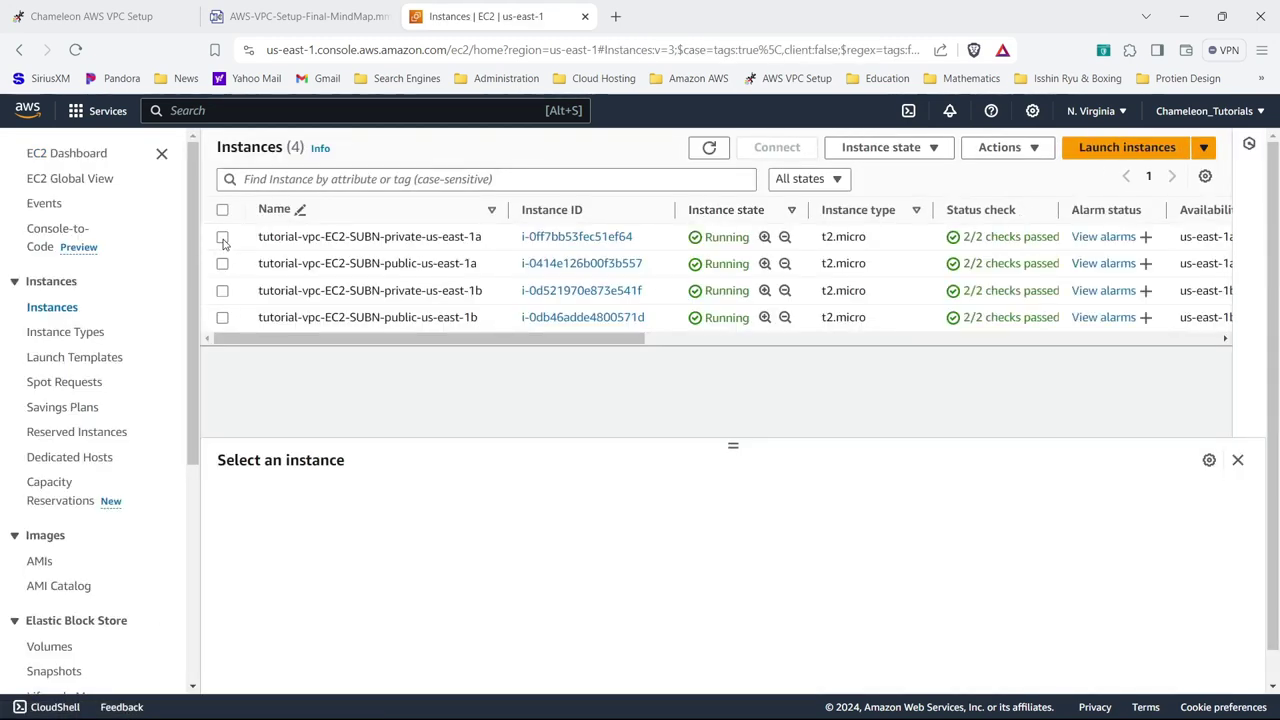
- Attach the tutorial-vpc-IAMR-SSM role to the tutorial-vpc-EC2-SUBN-private-us-east-1a instance by modifying its IAM role
{"action": "left_click", "coordinate": [222, 237]}
{"action": "left_click", "coordinate": [263, 22]}
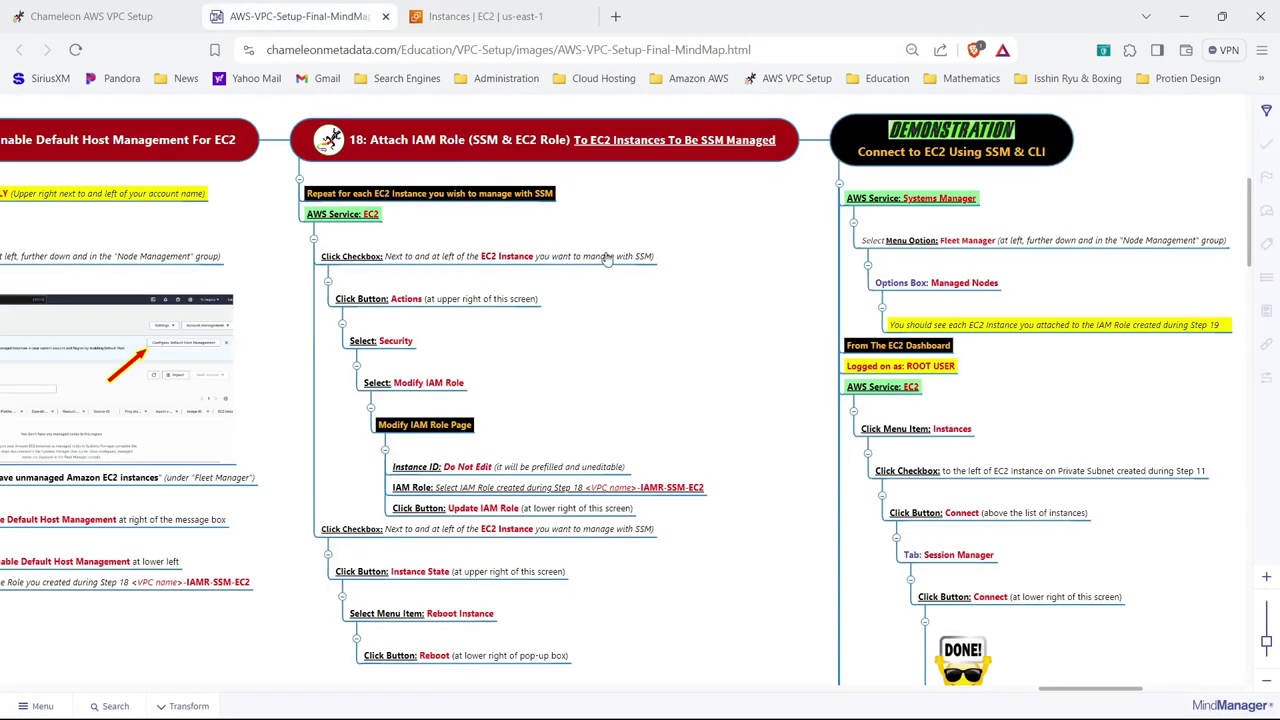
{"action": "left_click", "coordinate": [512, 16]}
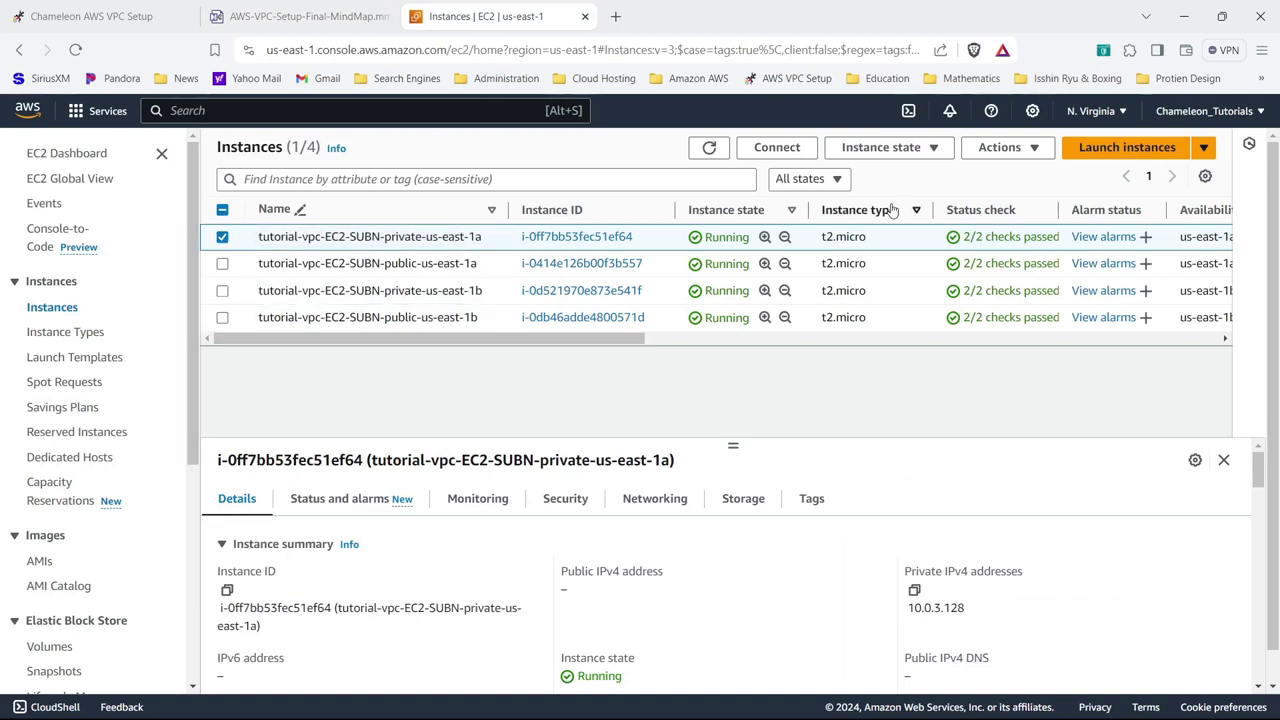
{"action": "left_click", "coordinate": [1016, 154]}
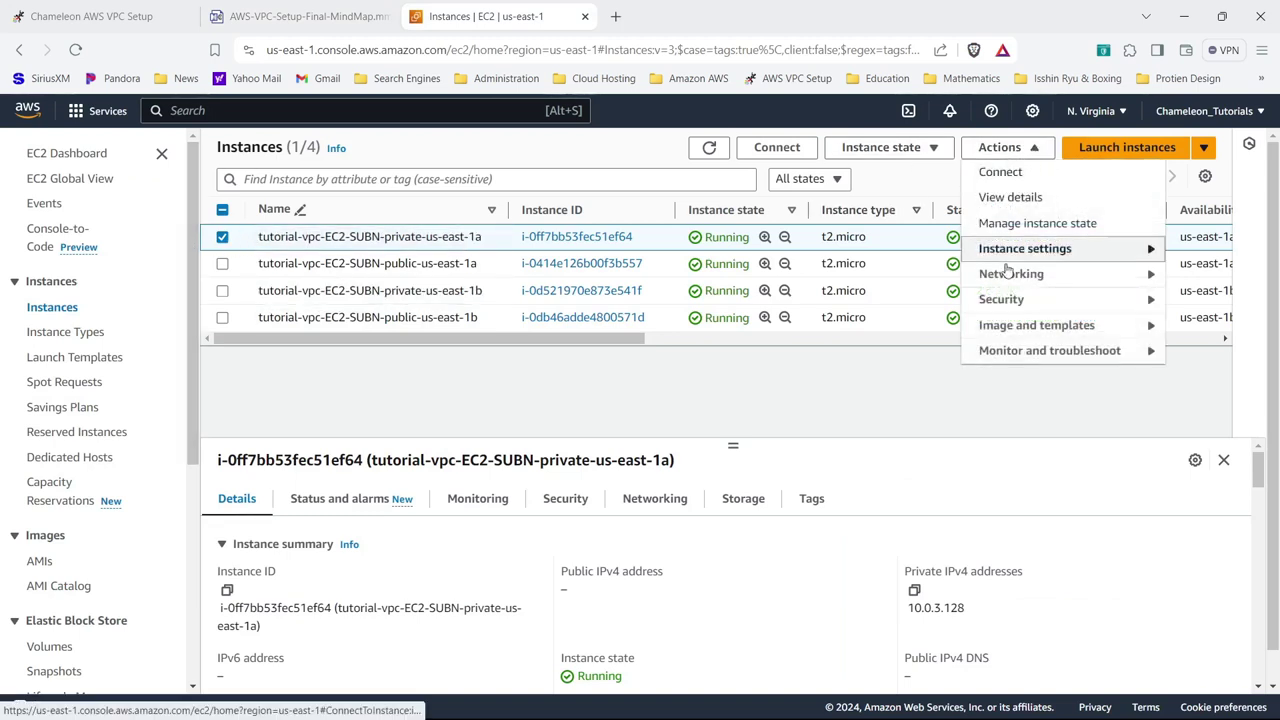
{"action": "mouse_move", "coordinate": [1011, 303]}
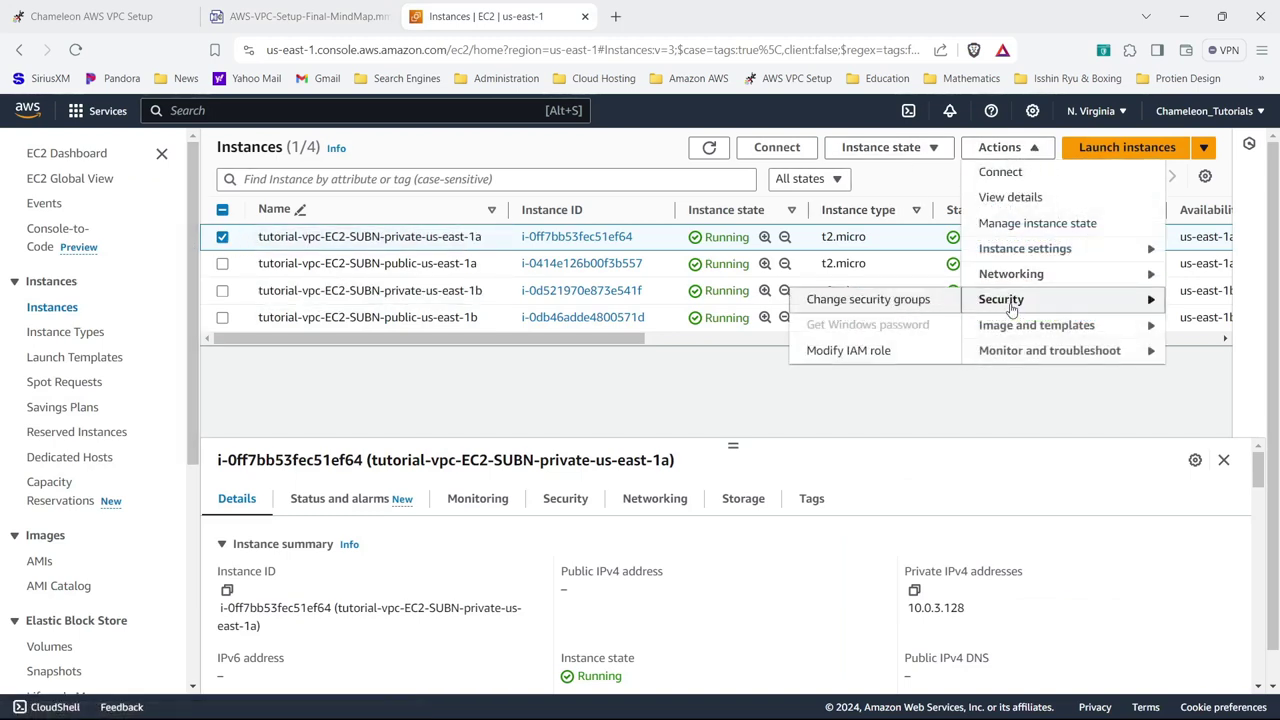
{"action": "left_click", "coordinate": [846, 355]}
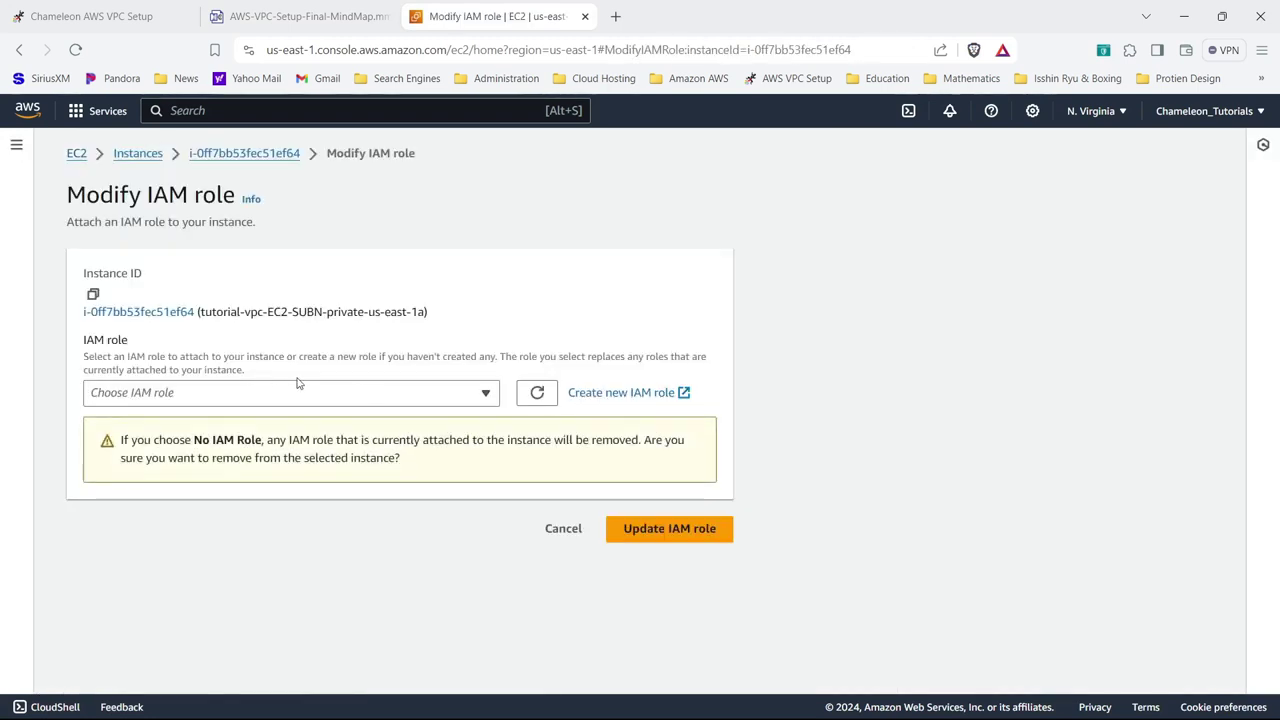
{"action": "left_click", "coordinate": [484, 395]}
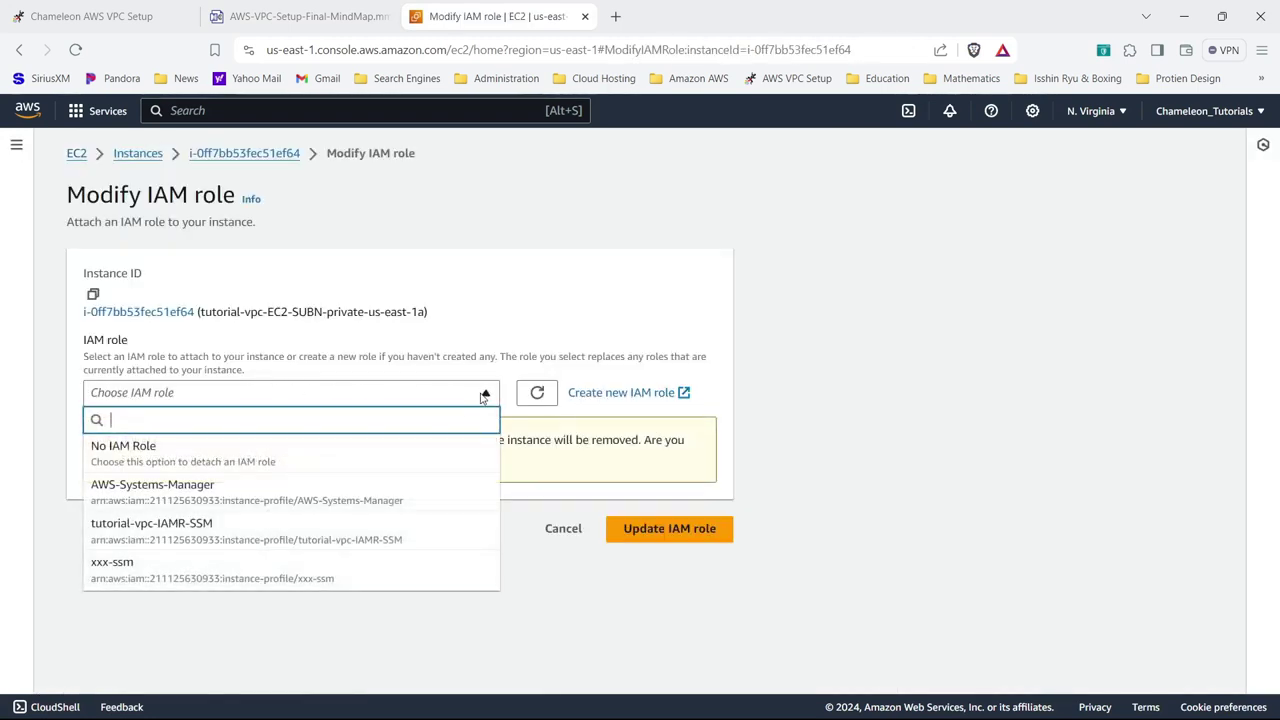
{"action": "left_click", "coordinate": [293, 531]}
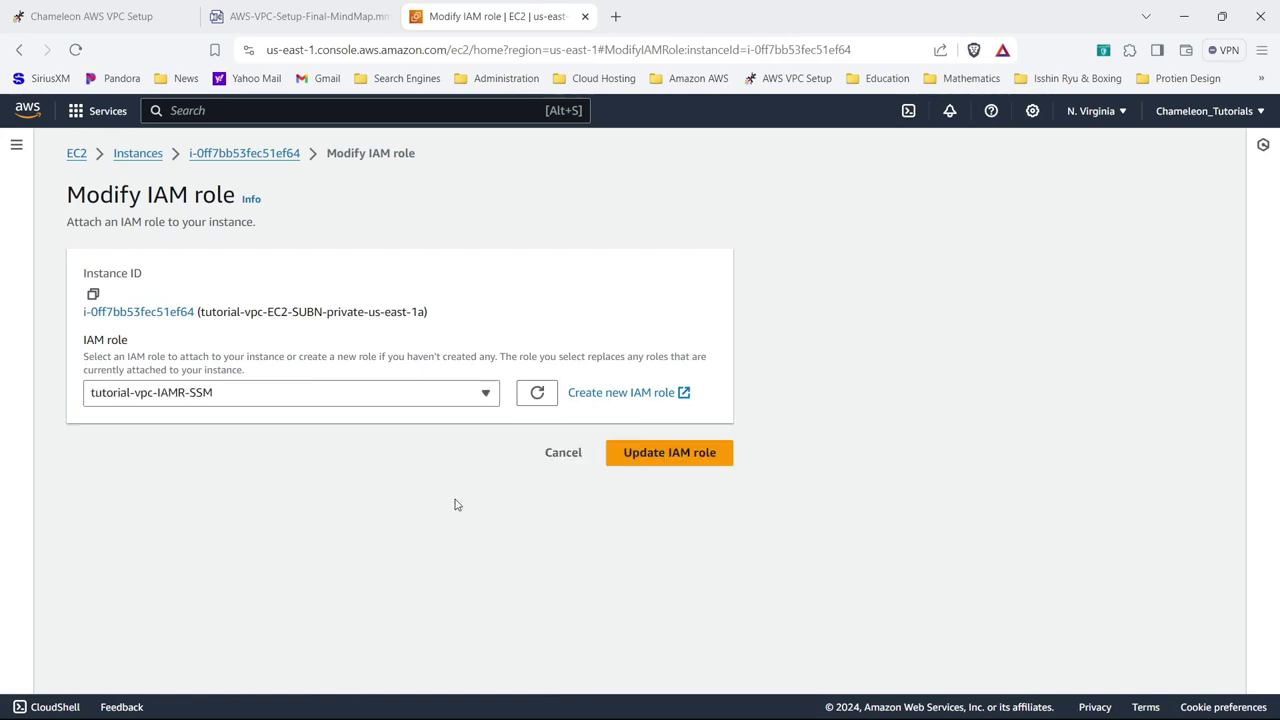
{"action": "left_click", "coordinate": [672, 452]}
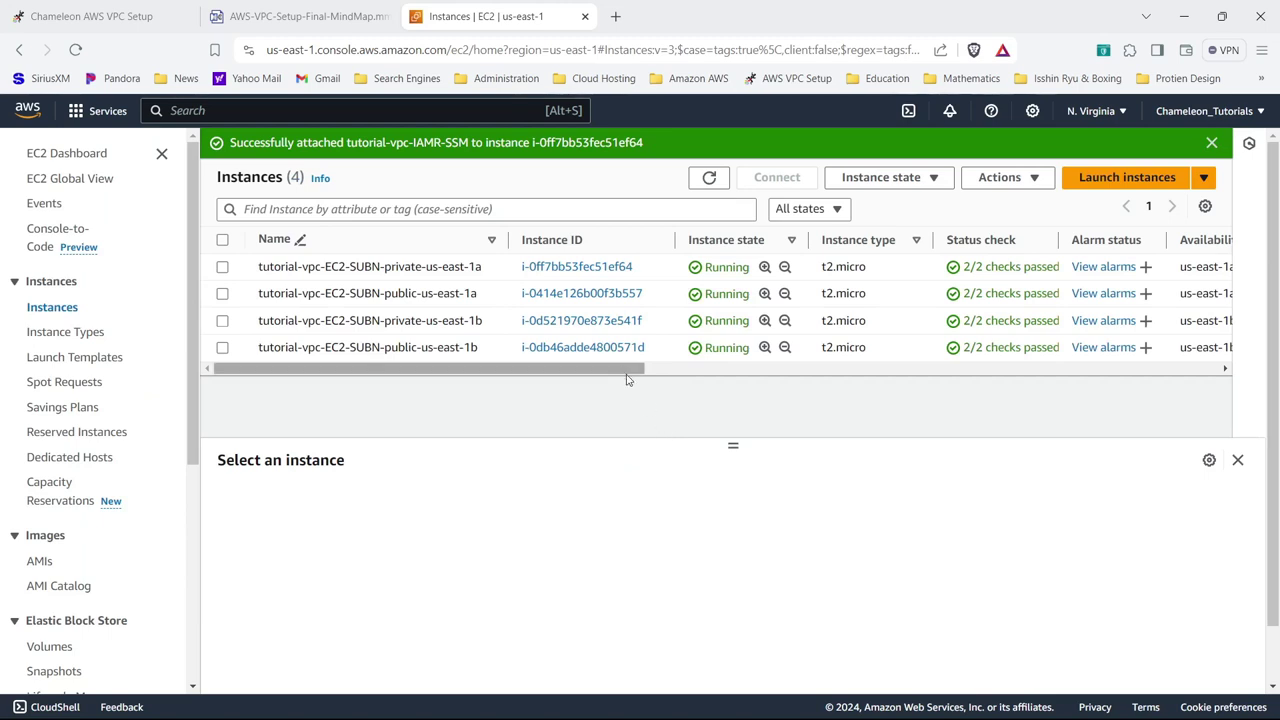
- Reboot the tutorial-vpc-EC2-SUBN-private-us-east-1a instance and confirm the reboot
{"action": "left_click", "coordinate": [223, 268]}
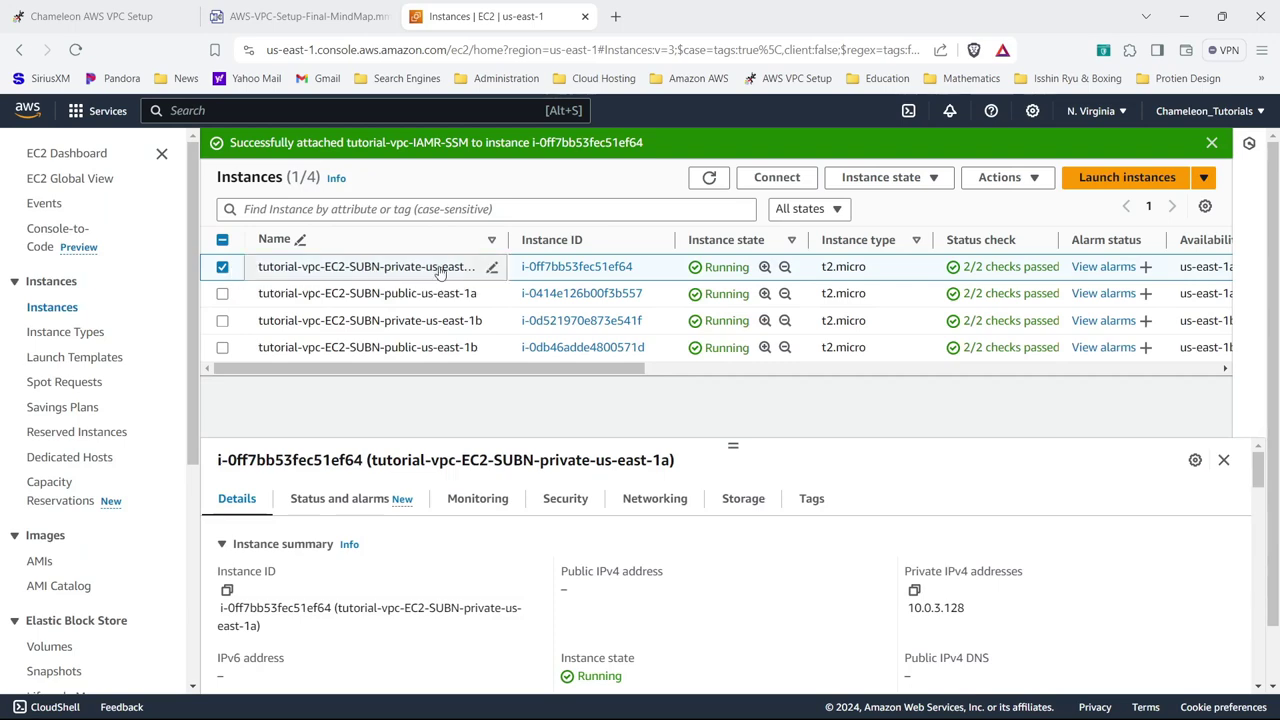
{"action": "left_click", "coordinate": [866, 188]}
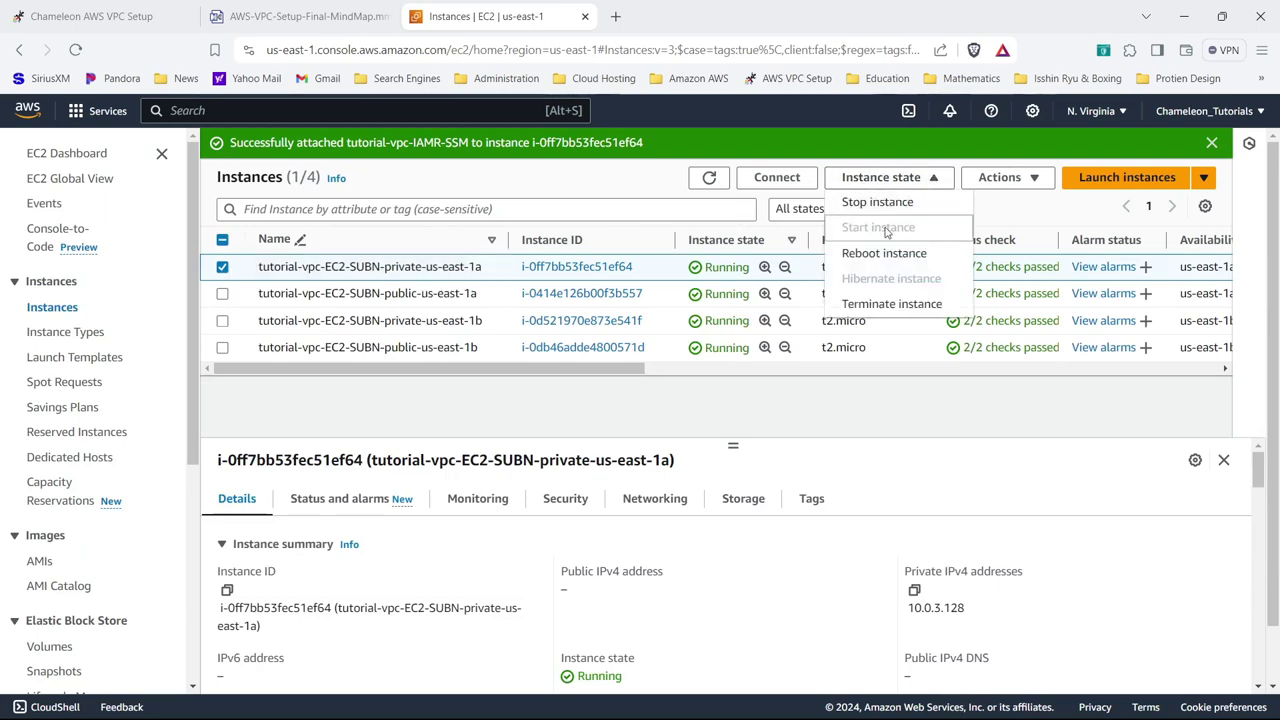
{"action": "left_click", "coordinate": [886, 254]}
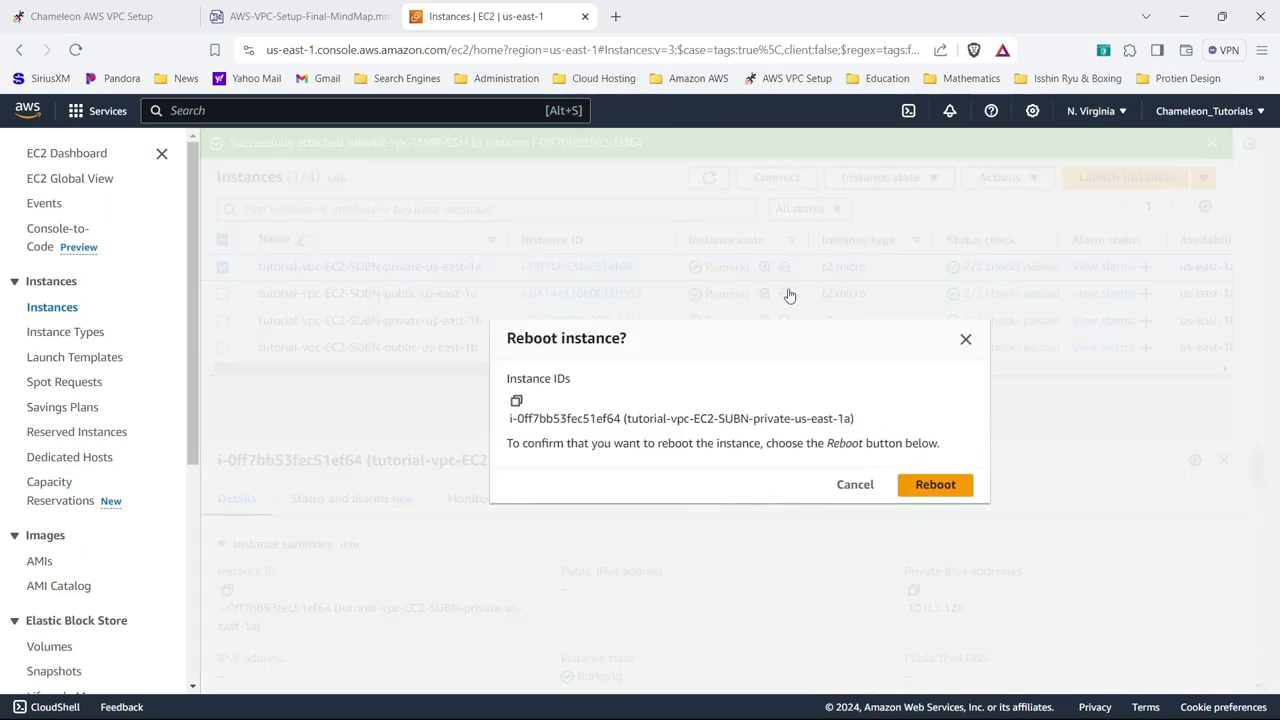
{"action": "left_click", "coordinate": [933, 484]}
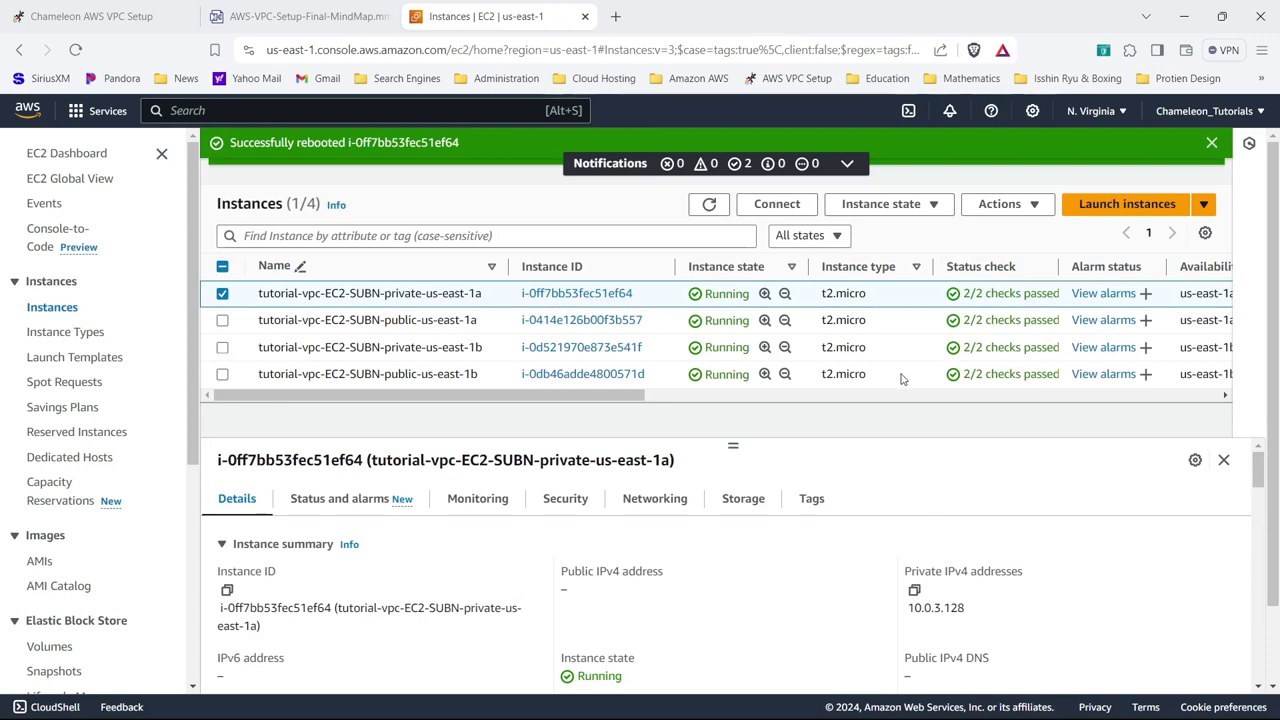
- Review the mind map's demonstration instructions for connecting to EC2 using SSM and CLI, including the root and programmer user parts
{"action": "left_click", "coordinate": [305, 16]}
{"action": "left_click_drag", "start_coordinate": [661, 287], "coordinate": [157, 285]}
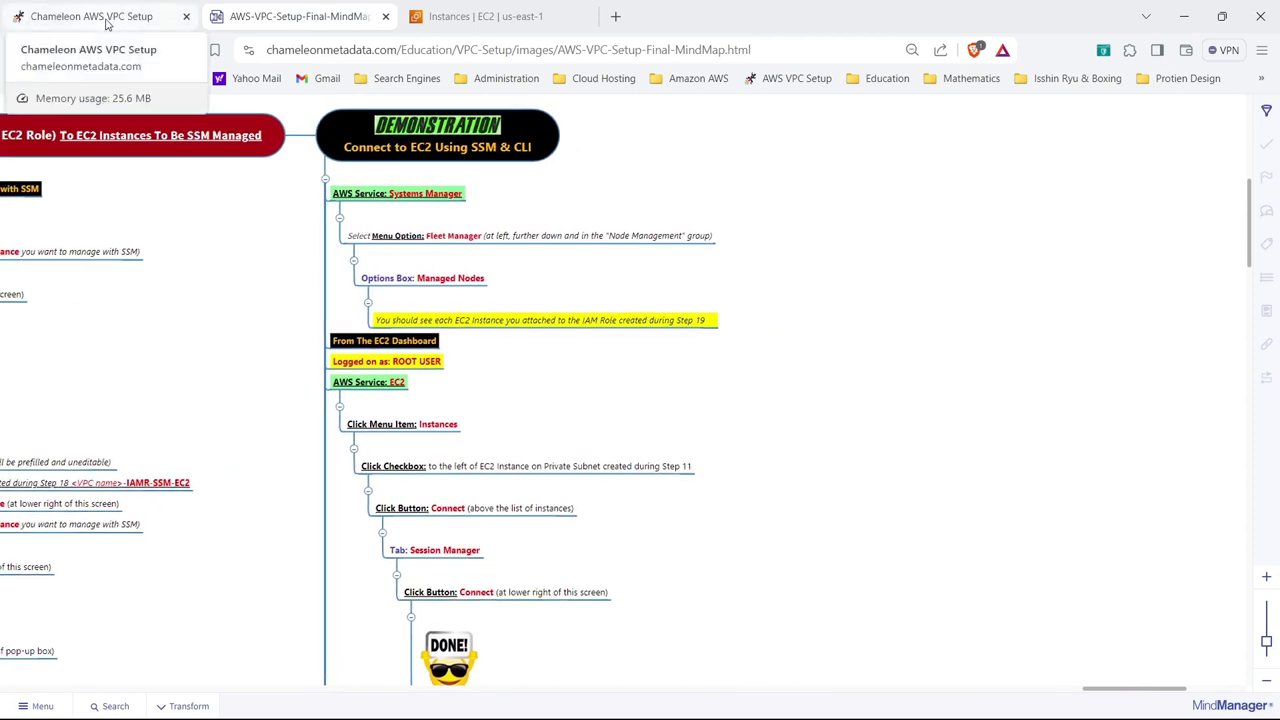
{"action": "left_click", "coordinate": [107, 24]}
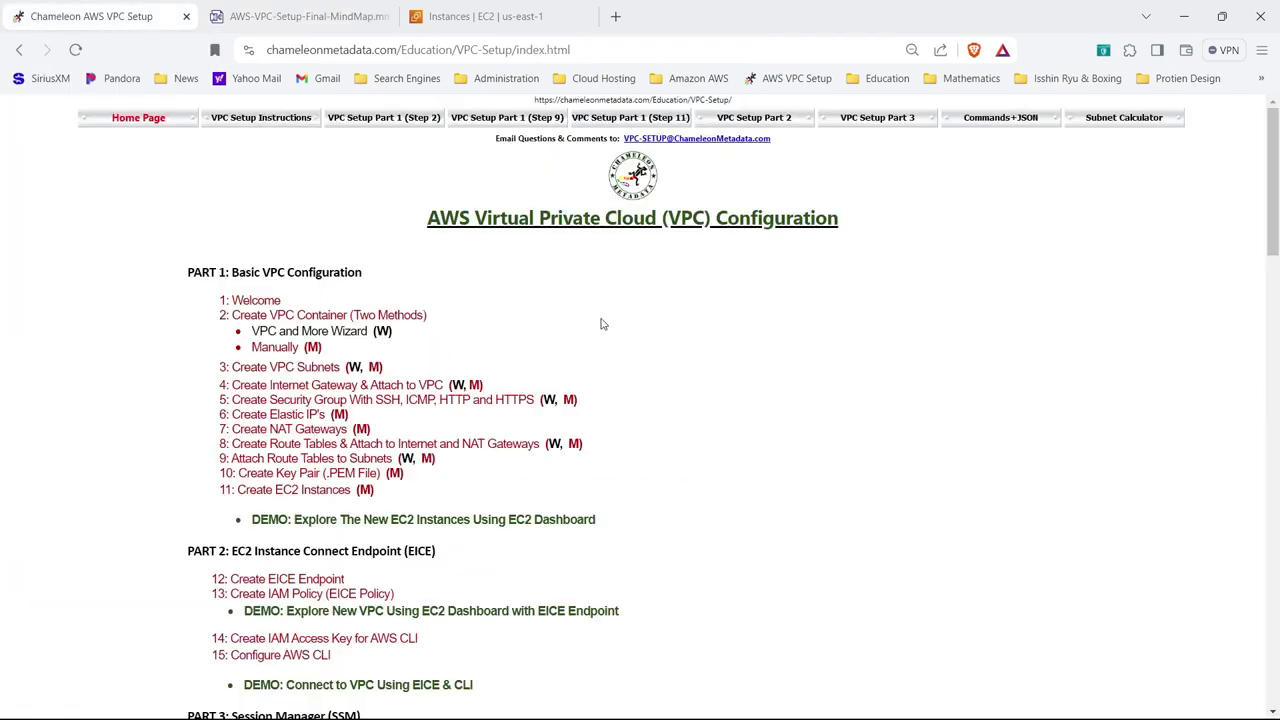
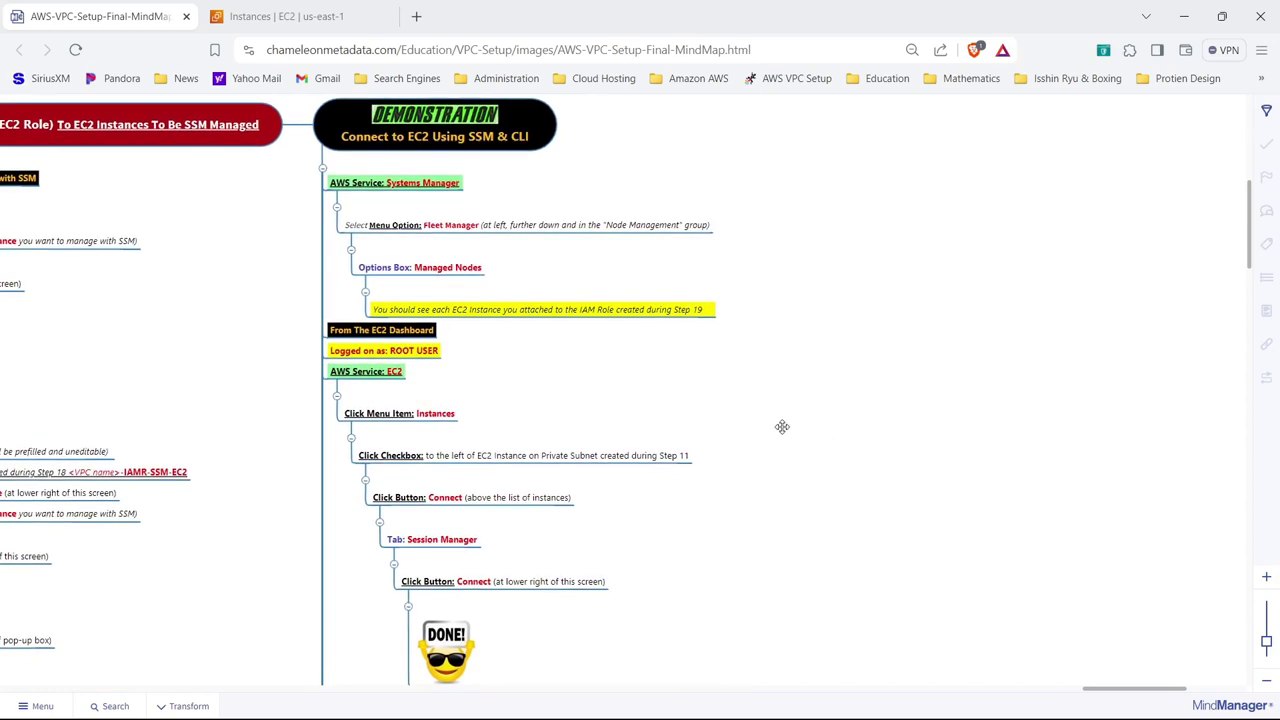
{"action": "scroll", "coordinate": [858, 567], "scroll_direction": "down", "scroll_amount": 1}
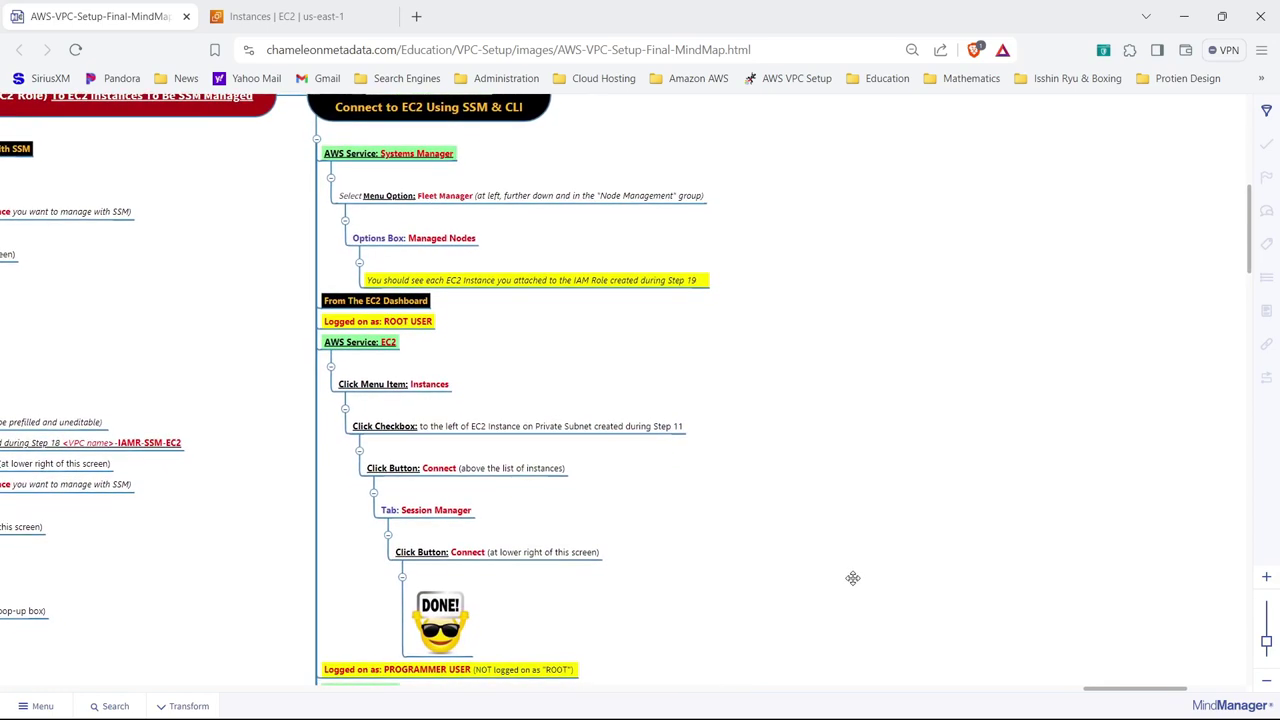
{"action": "left_click_drag", "start_coordinate": [852, 578], "coordinate": [871, 291]}
{"action": "left_click_drag", "start_coordinate": [910, 490], "coordinate": [907, 332]}
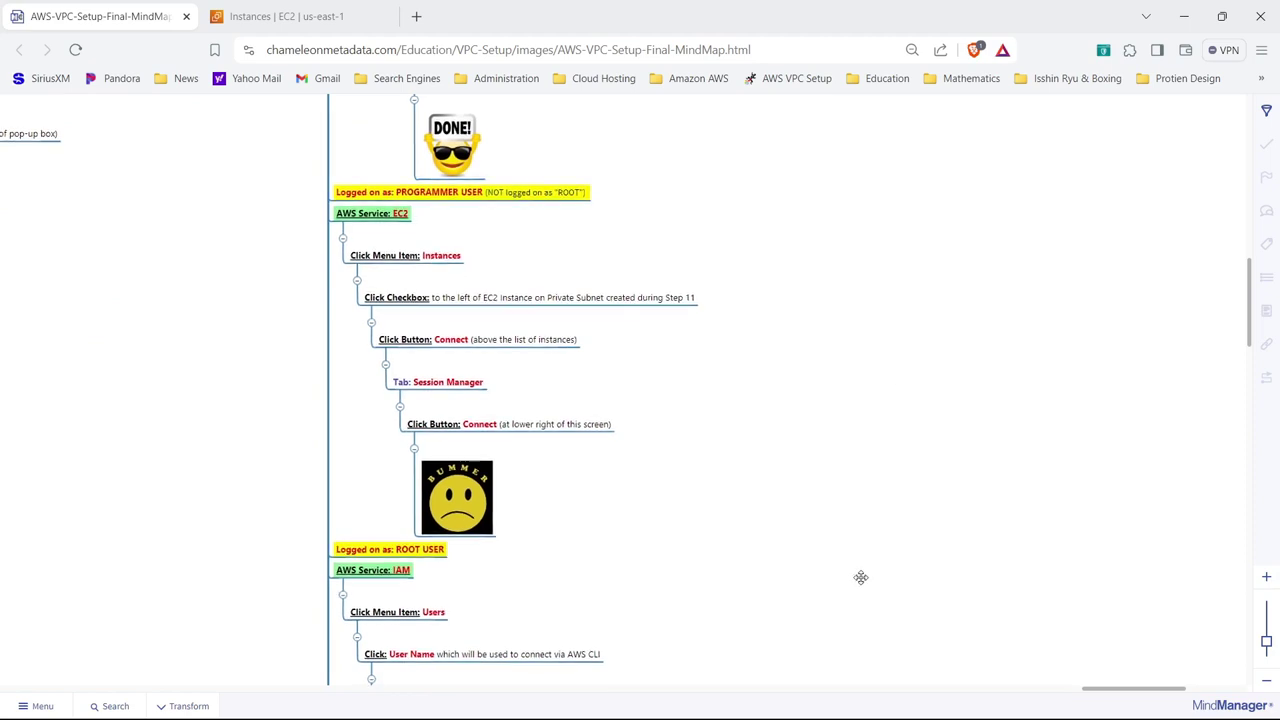
{"action": "left_click_drag", "start_coordinate": [860, 581], "coordinate": [856, 408]}
{"action": "scroll", "coordinate": [855, 404], "scroll_direction": "up", "scroll_amount": 2}
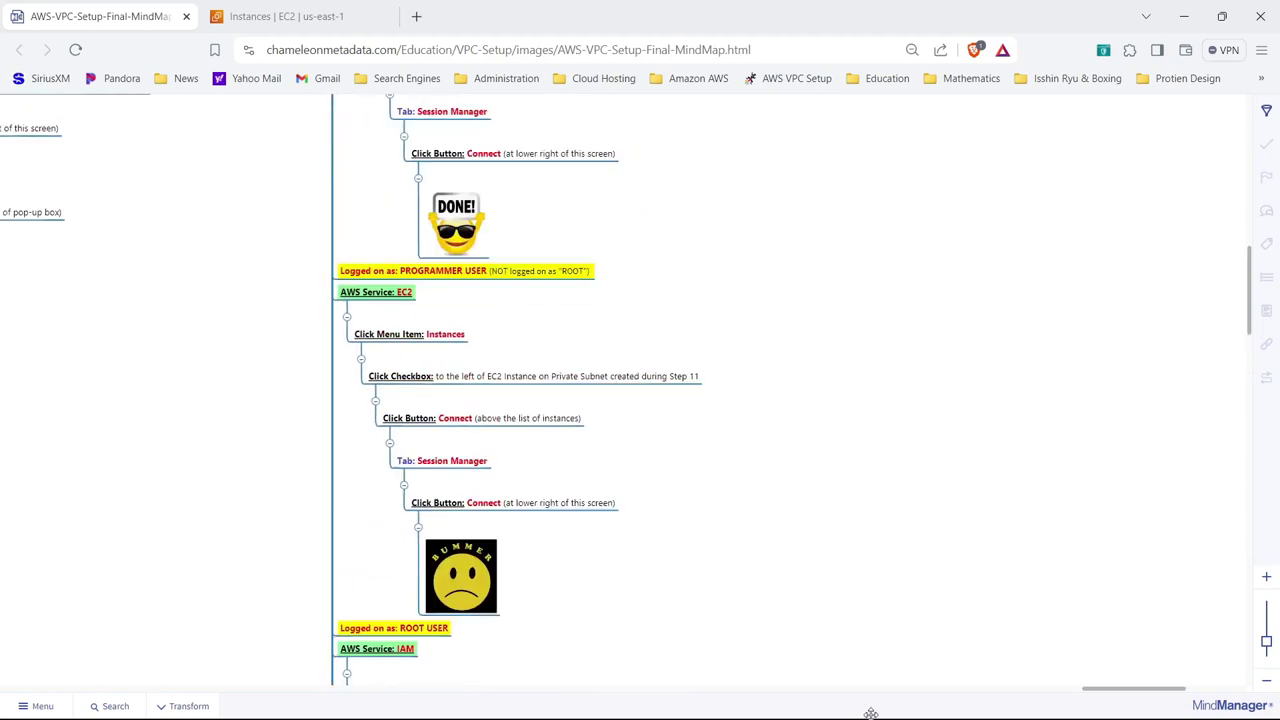
{"action": "left_click_drag", "start_coordinate": [930, 355], "coordinate": [768, 653]}
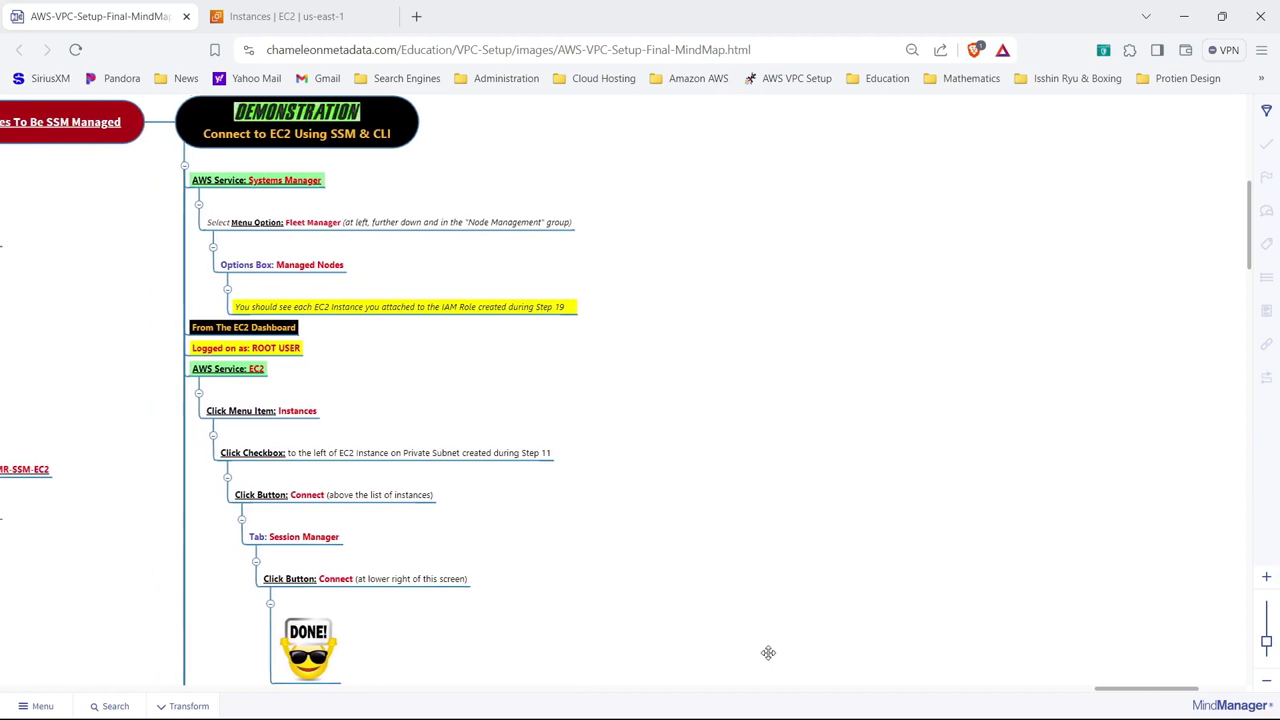
- Search the AWS console for Systems Manager and open Fleet Manager to check the managed nodes
{"action": "left_click", "coordinate": [314, 14]}
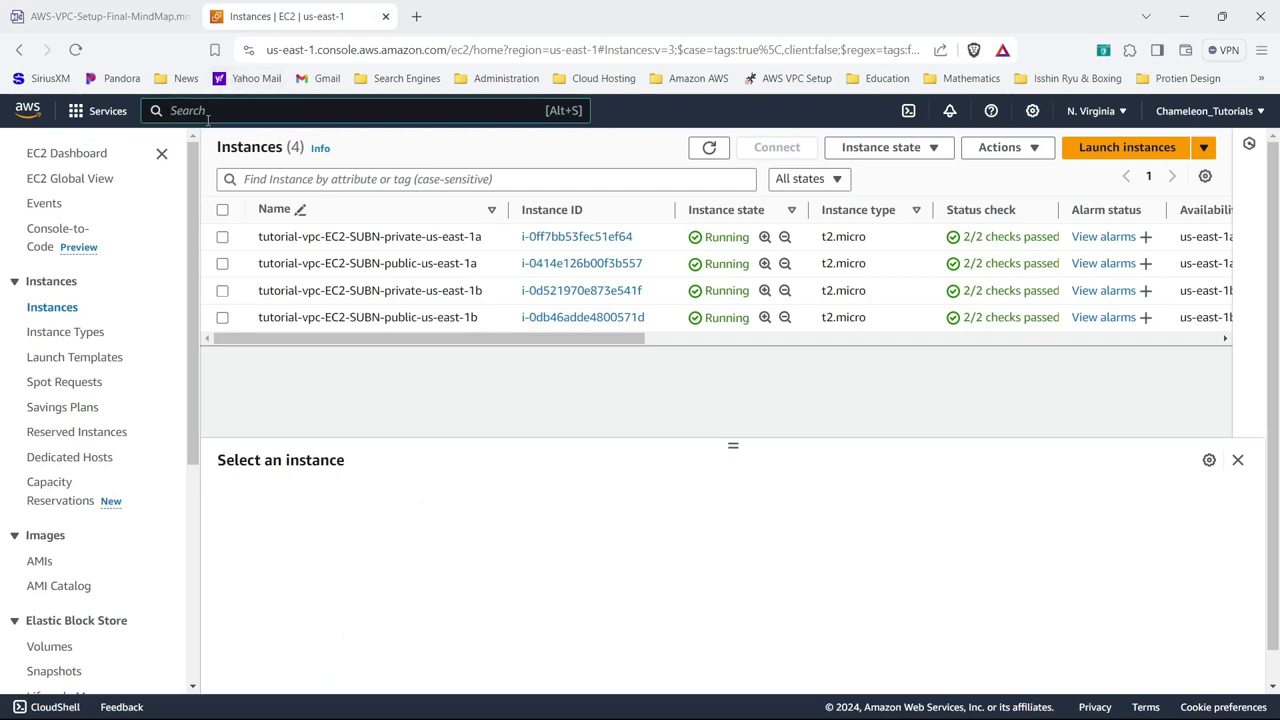
{"action": "type", "text": "system"}
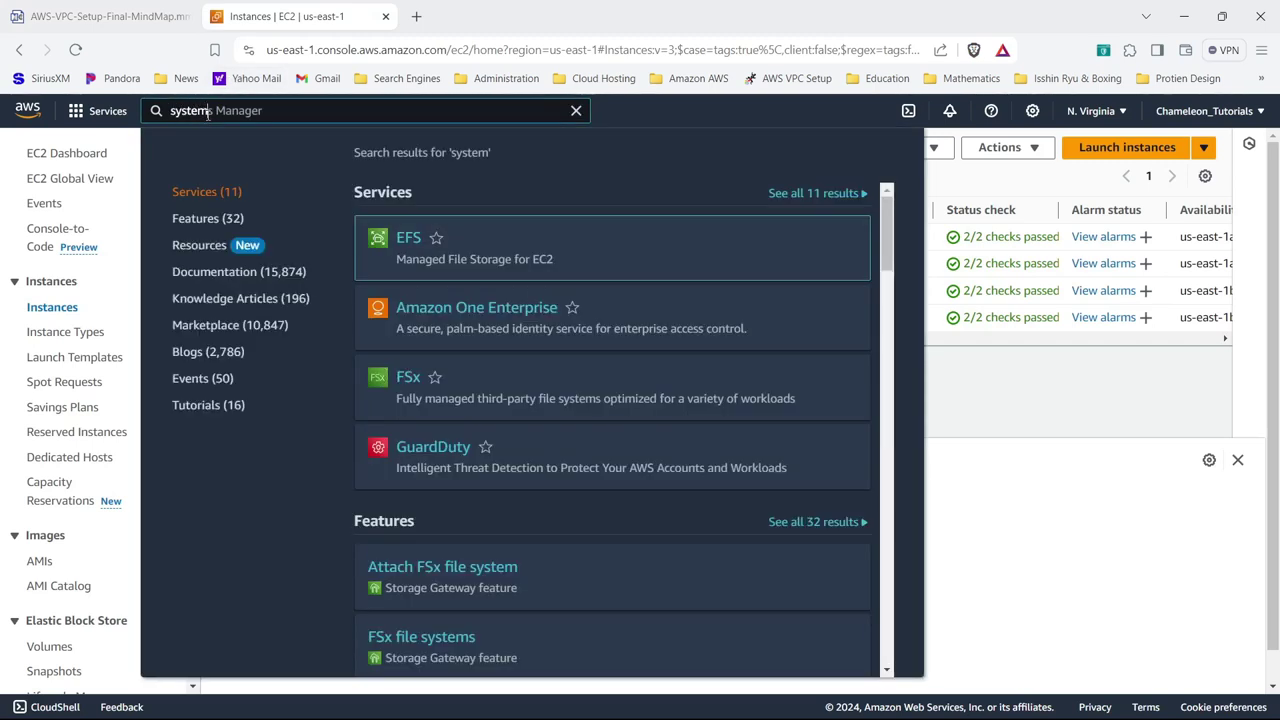
{"action": "type", "text": "s man"}
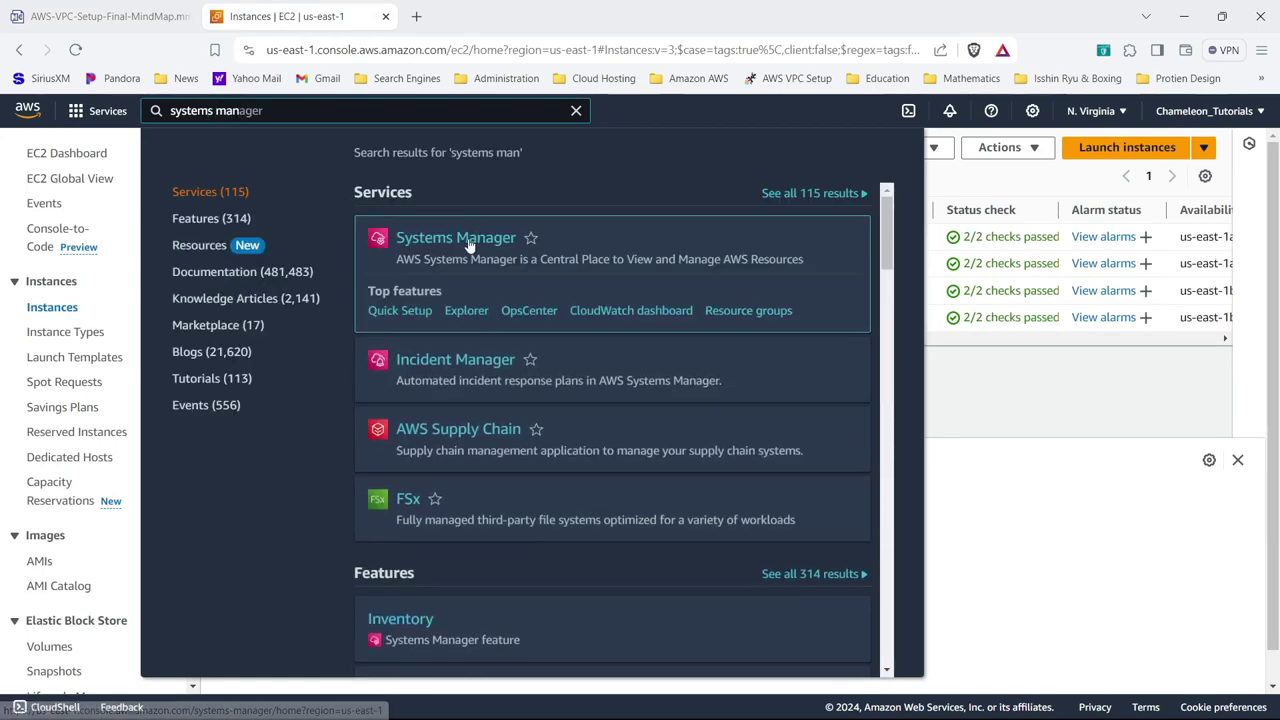
{"action": "left_click", "coordinate": [452, 240]}
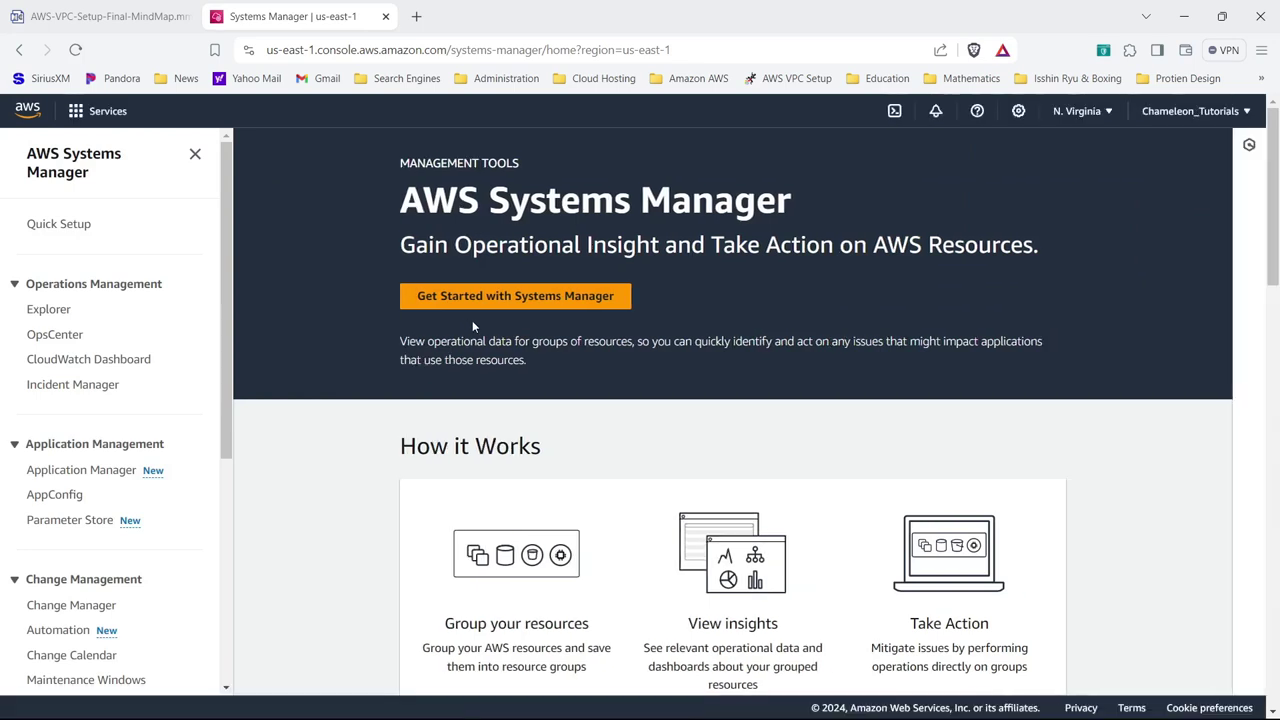
{"action": "left_click_drag", "start_coordinate": [229, 344], "coordinate": [238, 530]}
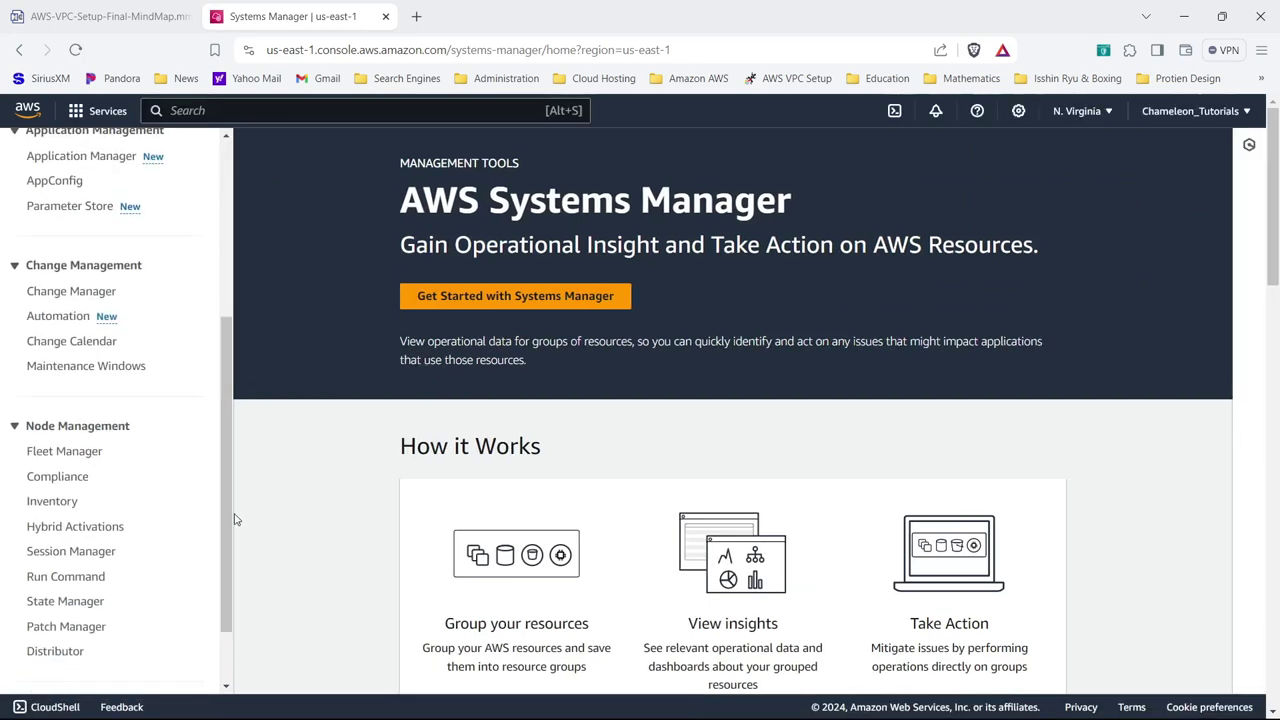
{"action": "left_click", "coordinate": [83, 457]}
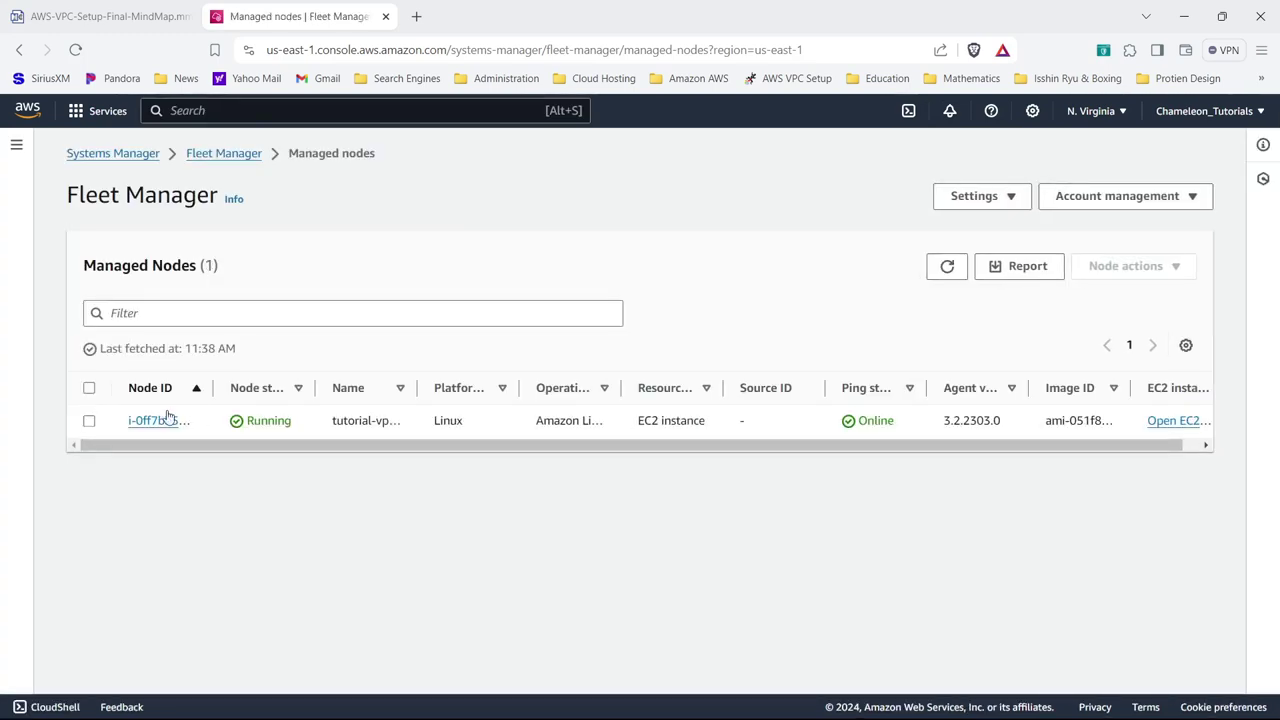
- Widen the Node ID column, examine the managed node's general details in a separate tab, and return to the node list
{"action": "left_click_drag", "start_coordinate": [213, 387], "coordinate": [357, 387]}
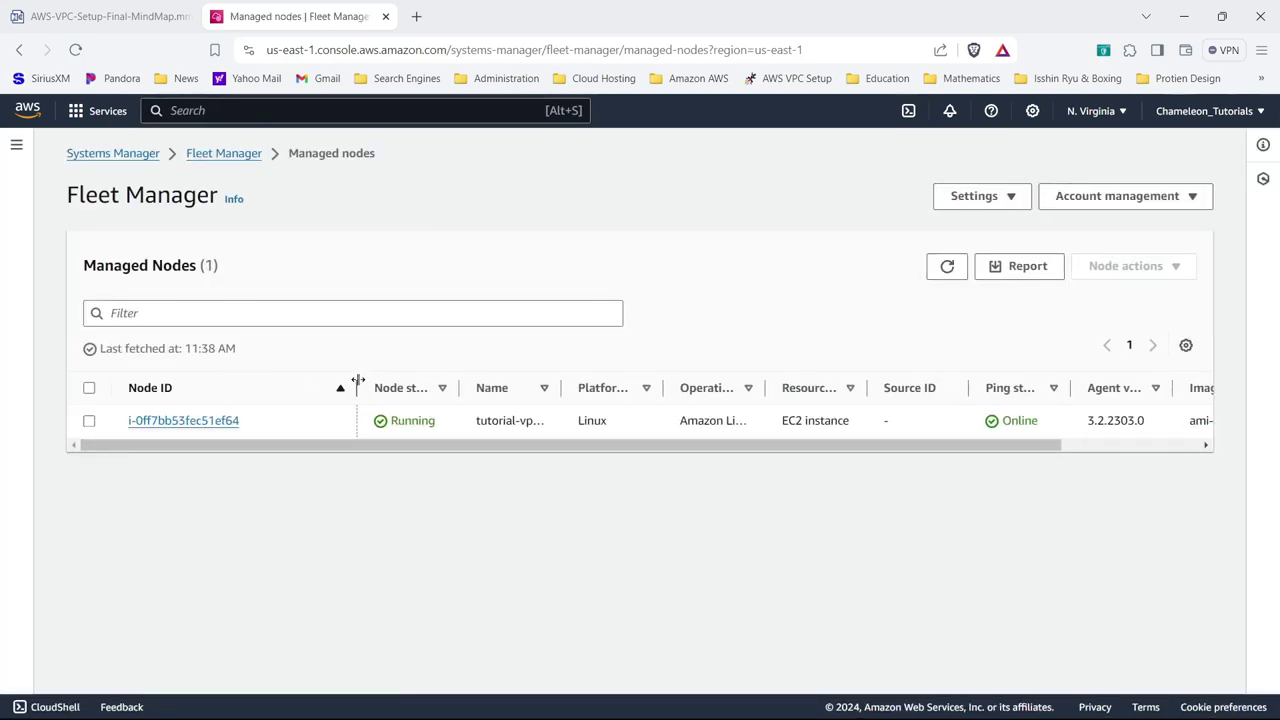
{"action": "right_click", "coordinate": [202, 426]}
{"action": "left_click", "coordinate": [270, 436]}
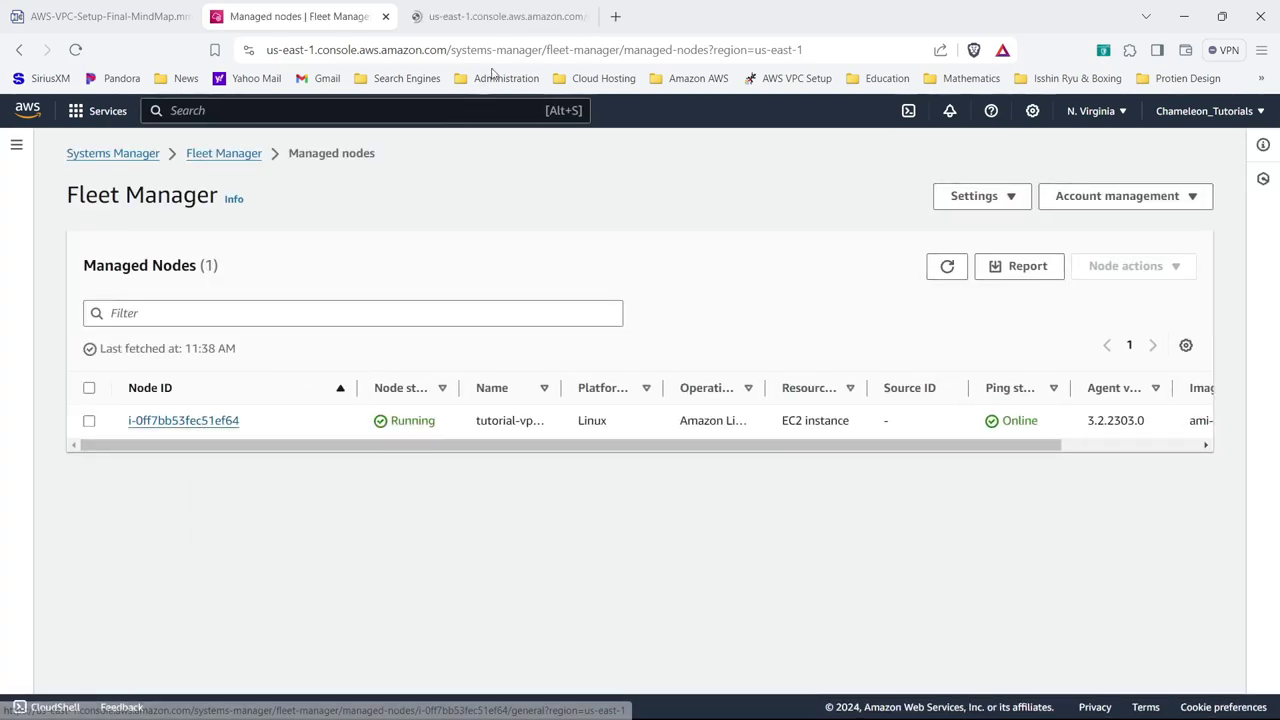
{"action": "left_click", "coordinate": [460, 28]}
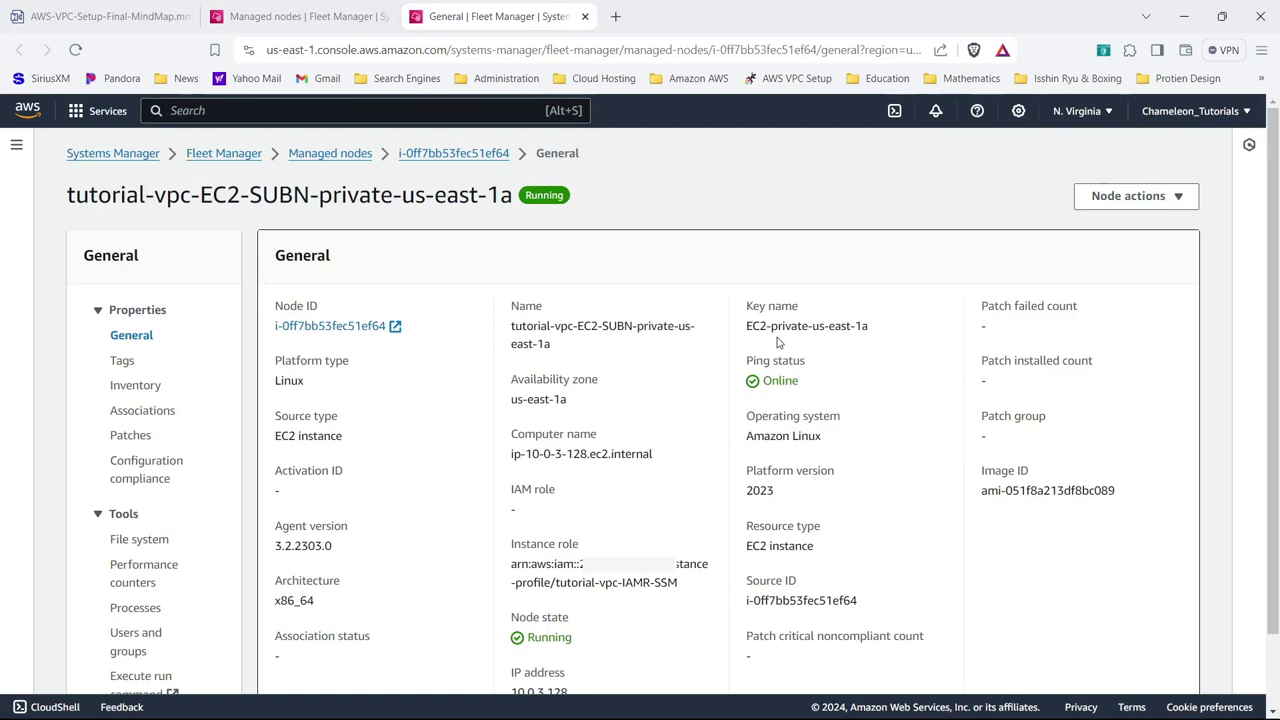
{"action": "left_click", "coordinate": [585, 16]}
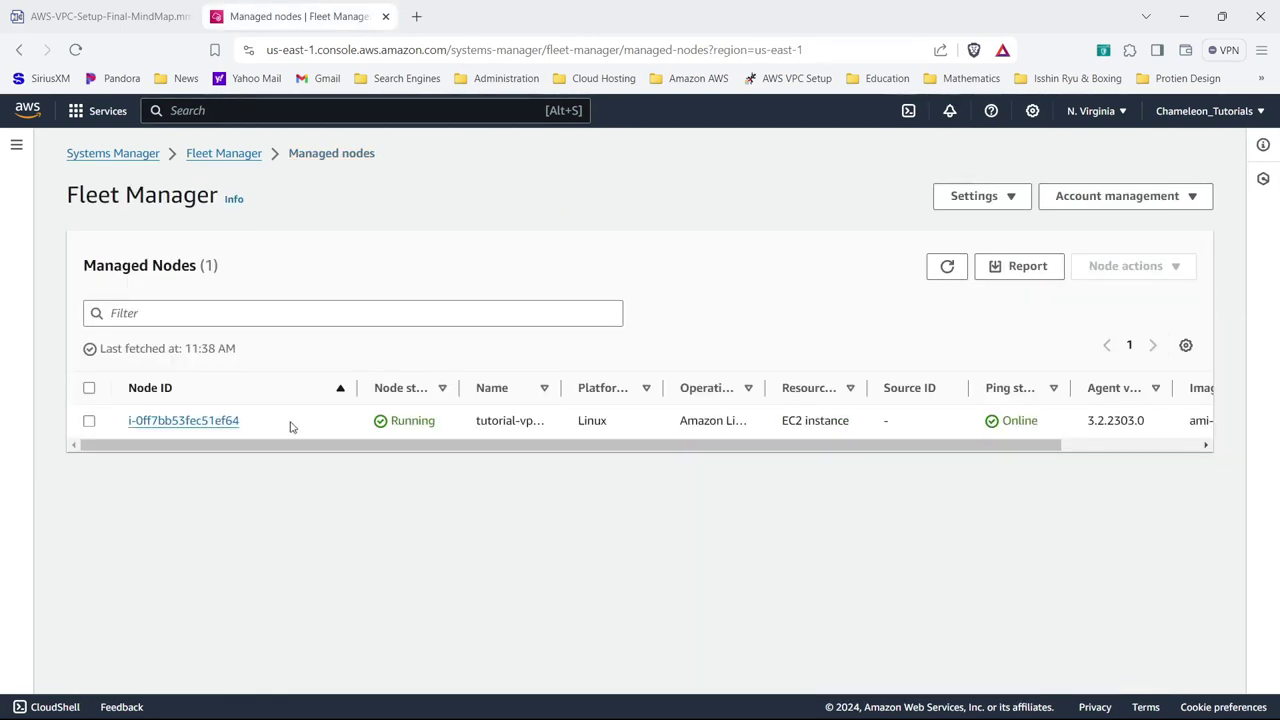
- Check the mind map's root-user connection instructions, open EC2's list of running instances, and widen its Name column
{"action": "left_click", "coordinate": [118, 16]}
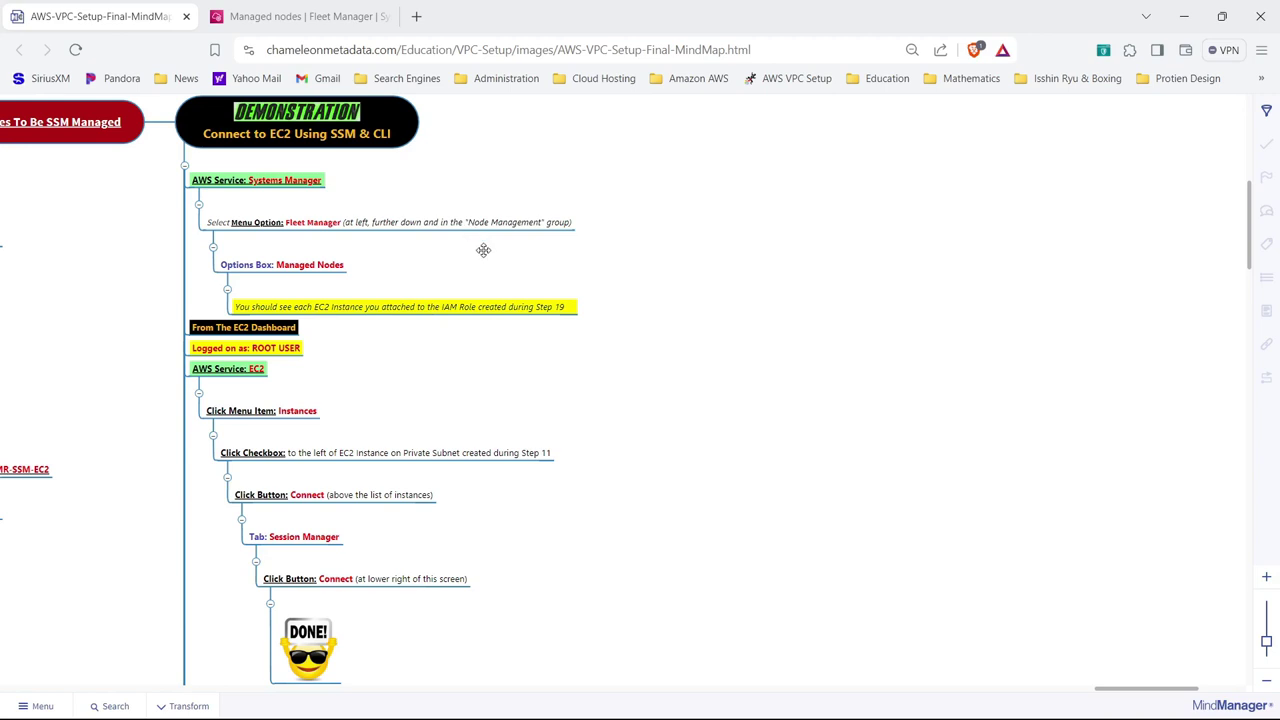
{"action": "left_click_drag", "start_coordinate": [477, 380], "coordinate": [484, 165]}
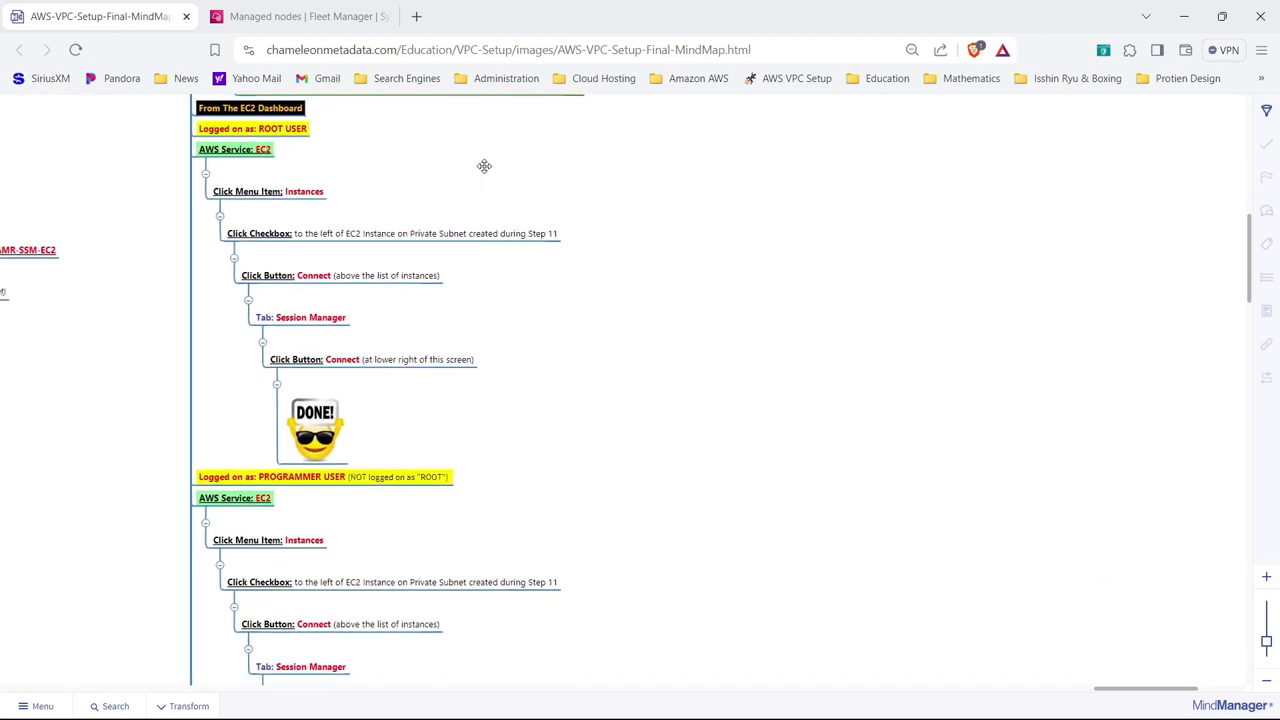
{"action": "left_click", "coordinate": [287, 17]}
{"action": "left_click", "coordinate": [100, 110]}
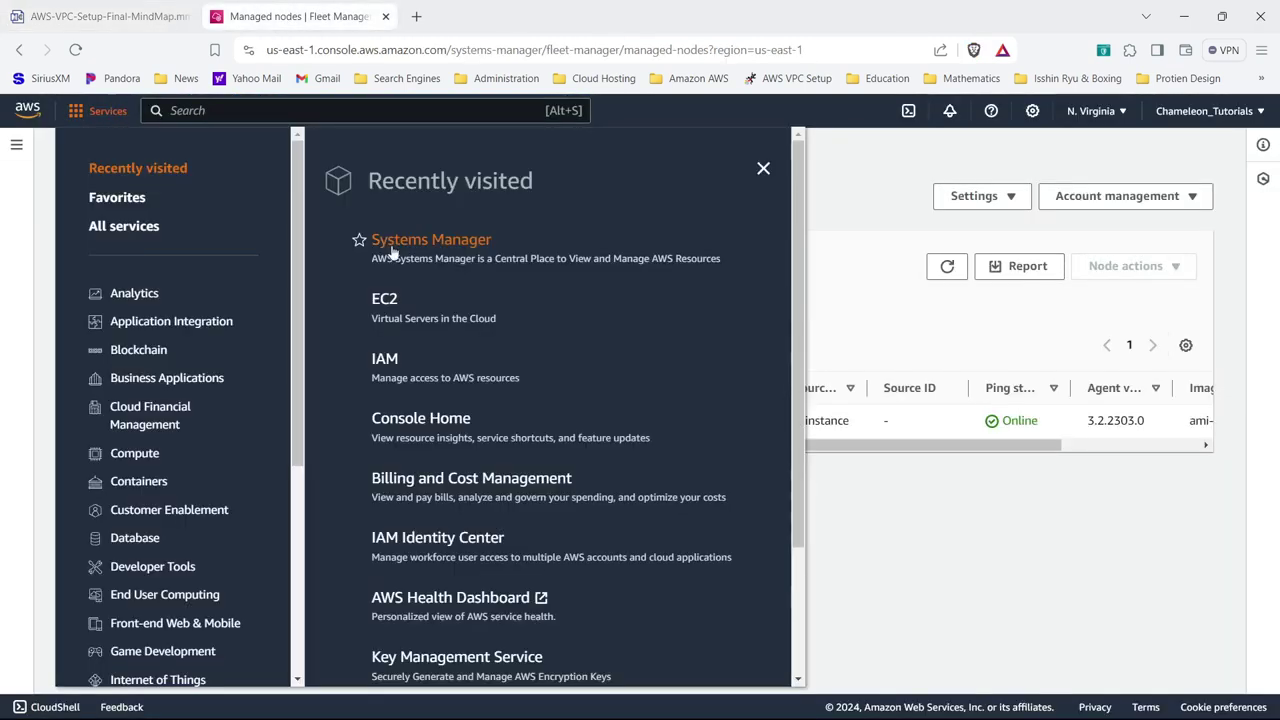
{"action": "left_click", "coordinate": [380, 299]}
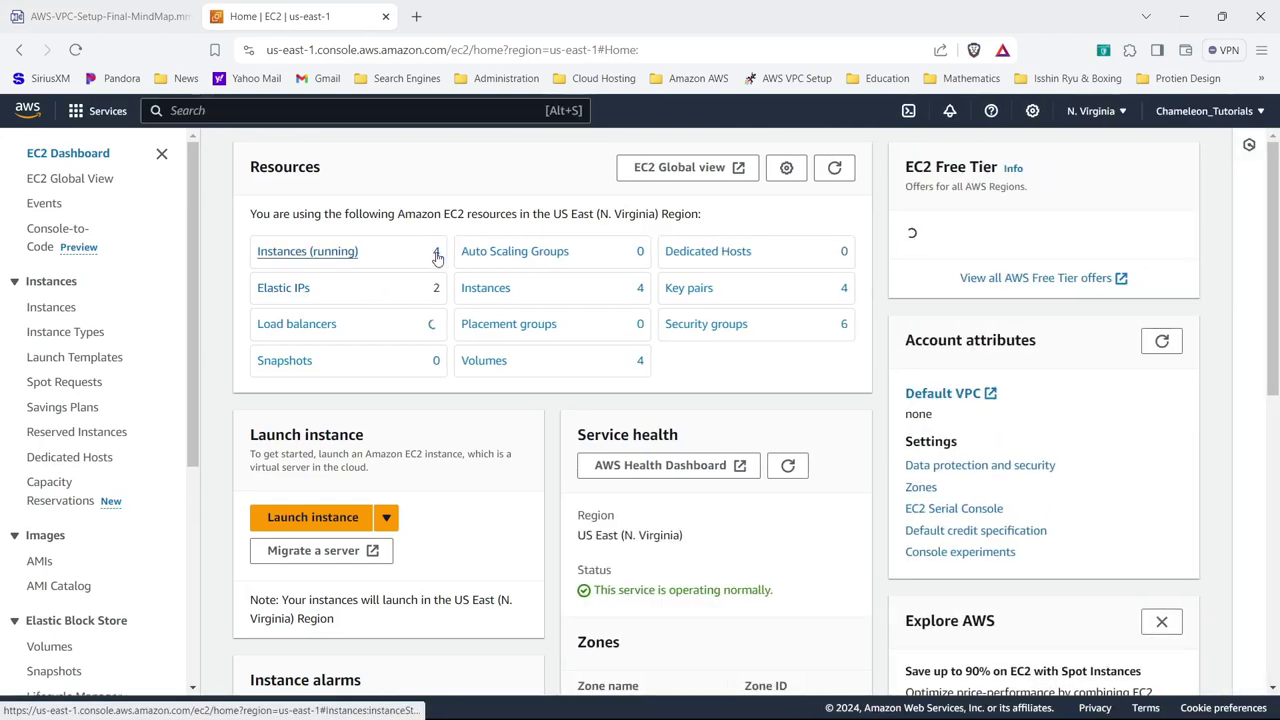
{"action": "left_click", "coordinate": [437, 259]}
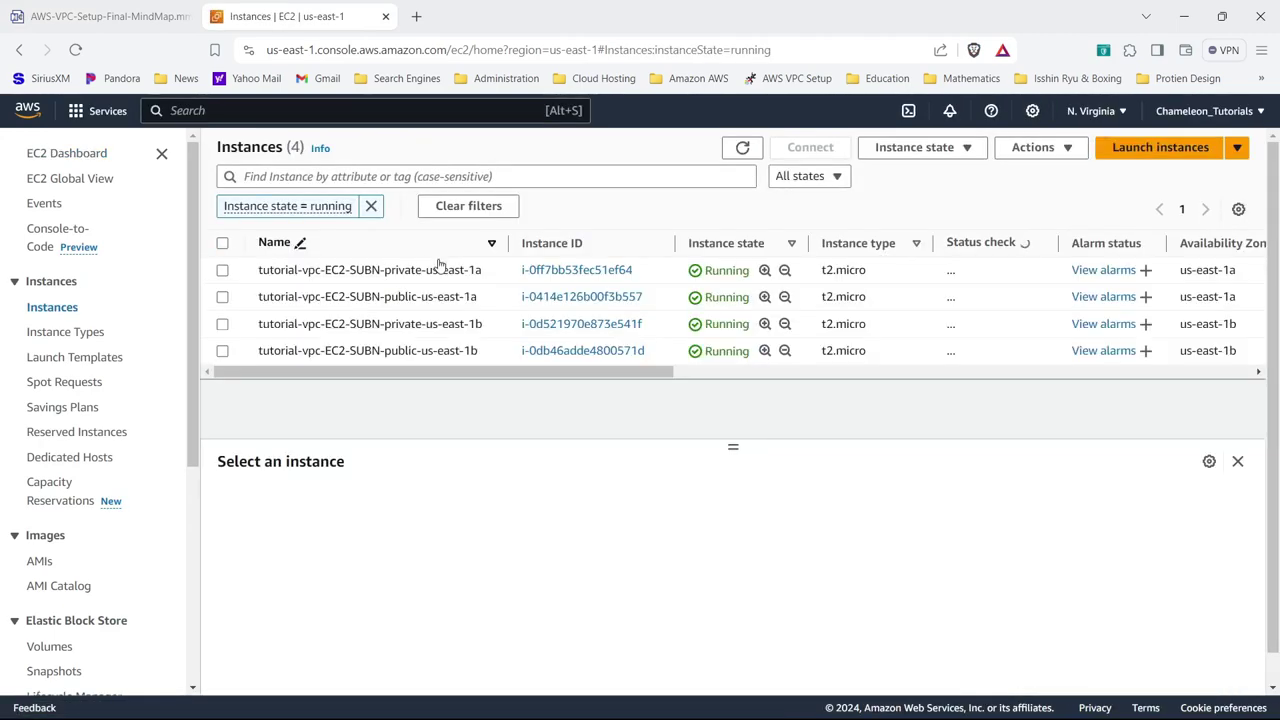
{"action": "left_click_drag", "start_coordinate": [509, 243], "coordinate": [571, 243]}
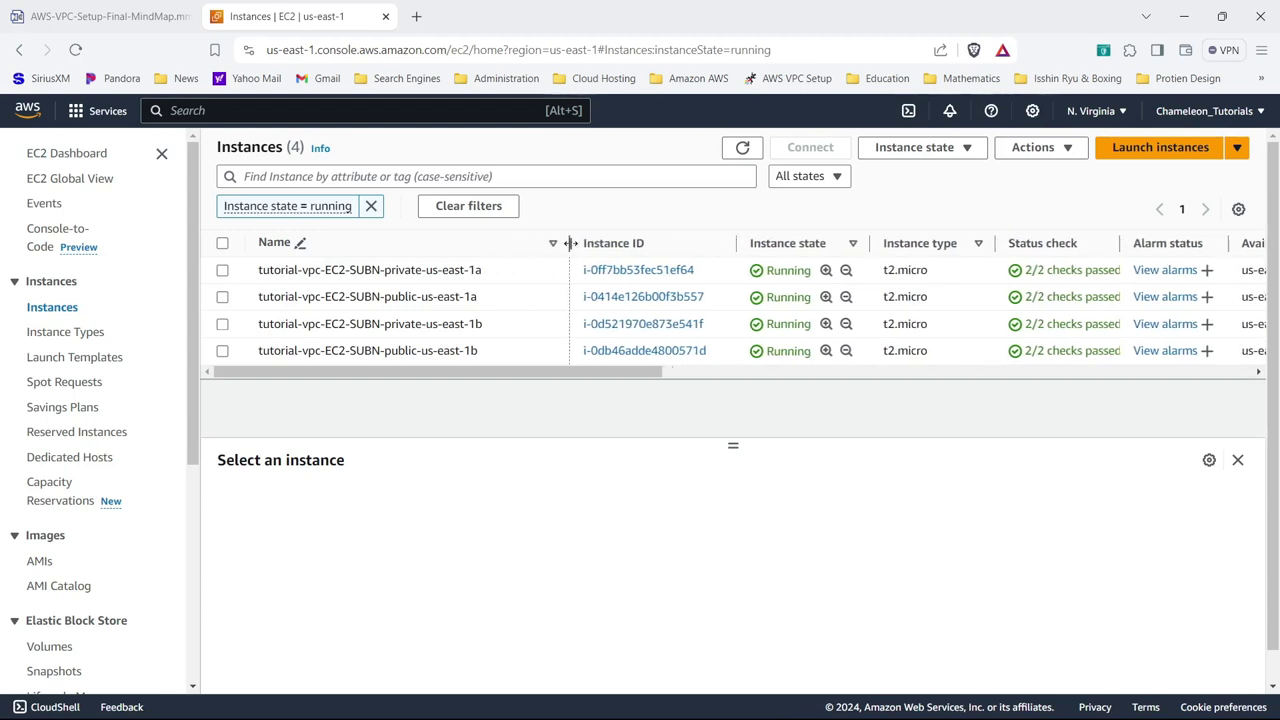
- Connect to tutorial-vpc-EC2-SUBN-private-us-east-1a through Session Manager and terminate the session
{"action": "left_click", "coordinate": [222, 271]}
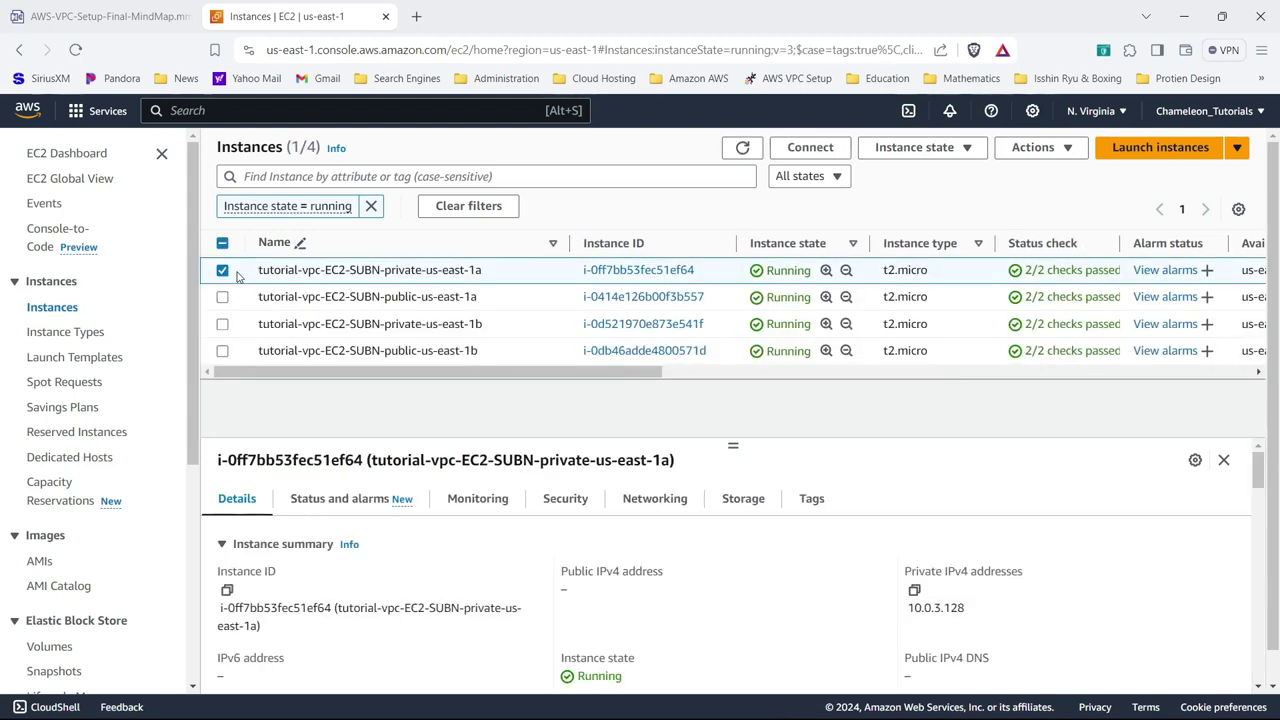
{"action": "left_click", "coordinate": [805, 148]}
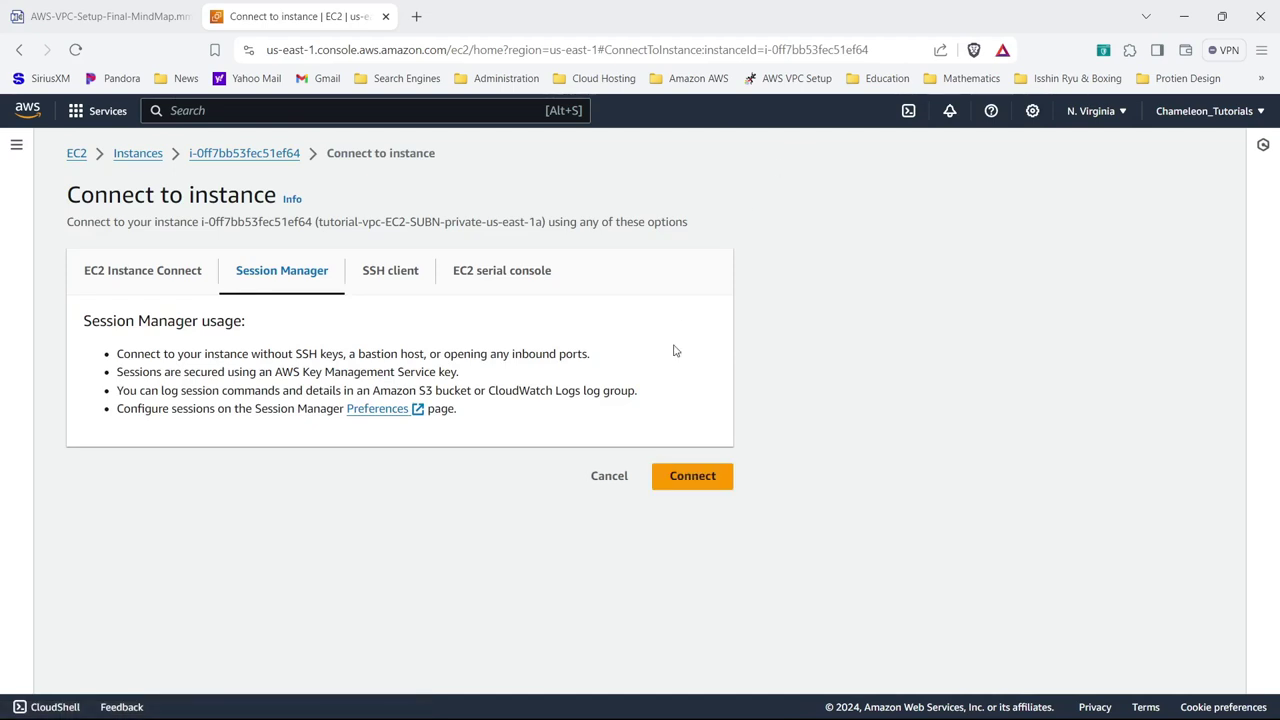
{"action": "left_click", "coordinate": [699, 477]}
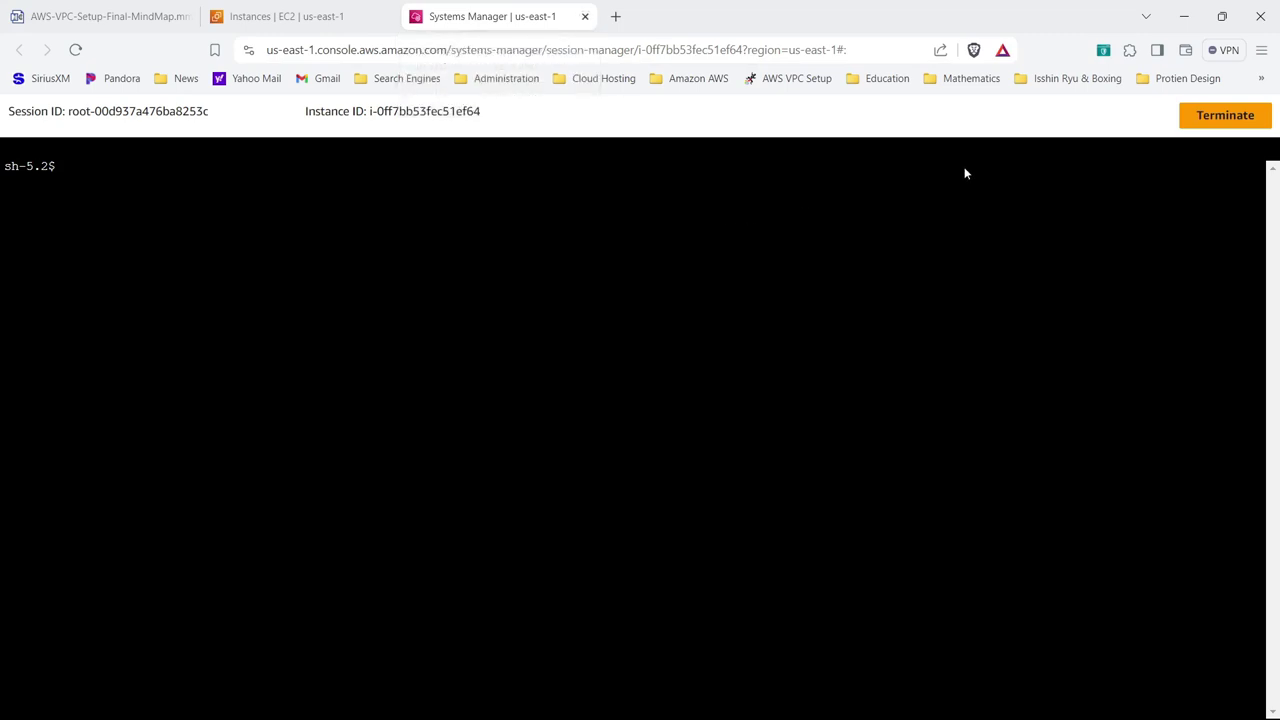
{"action": "left_click", "coordinate": [1227, 119]}
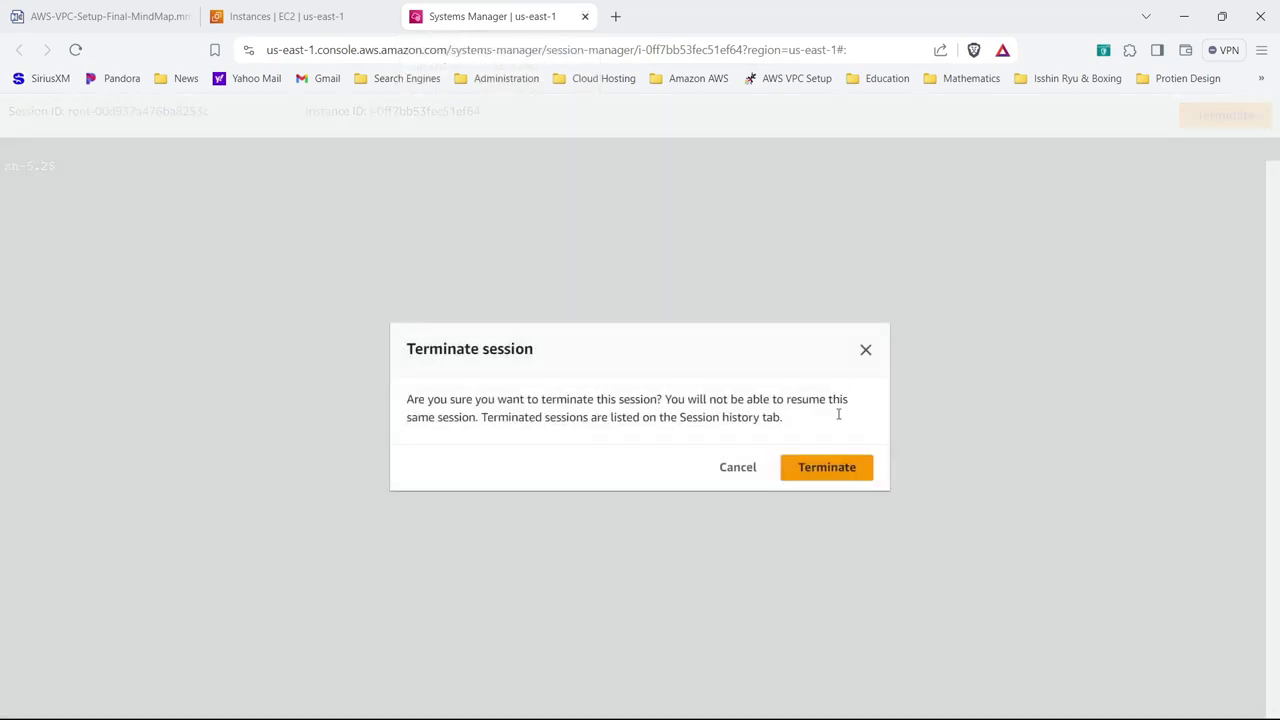
{"action": "left_click", "coordinate": [831, 481]}
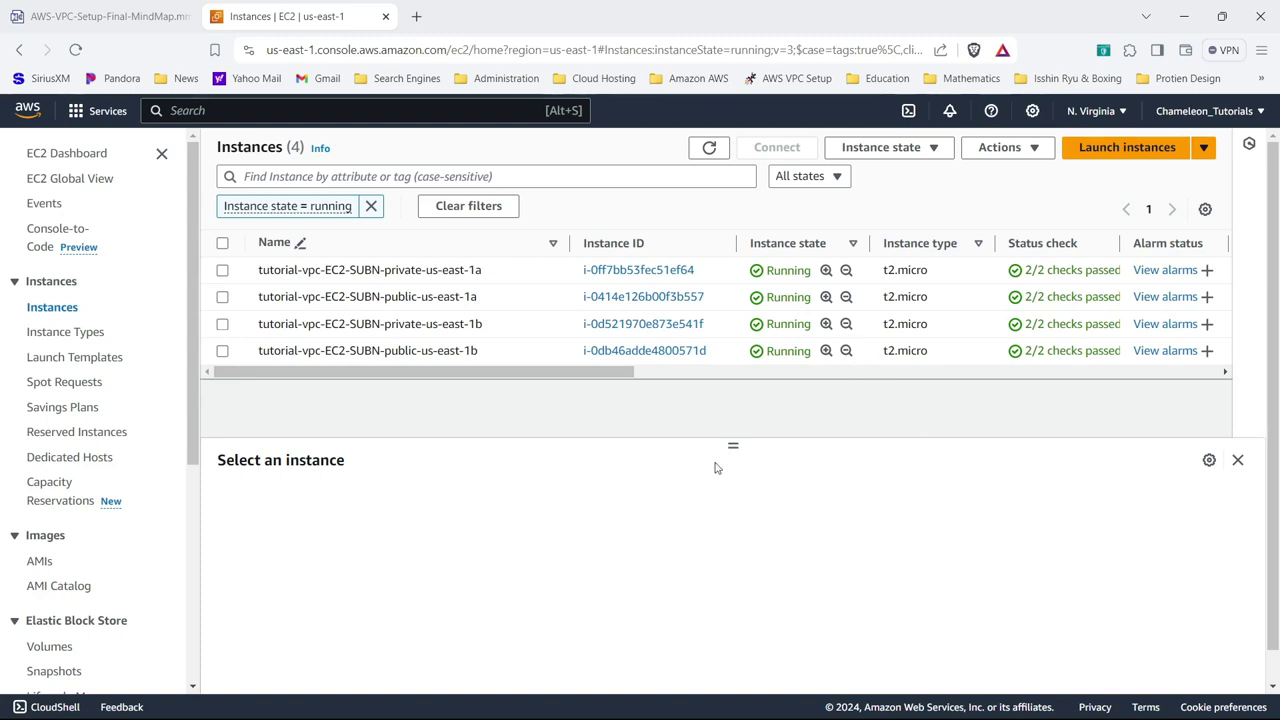
- Run curl checkip.amazonaws.com in a new Session Manager session on the private us-east-1a instance, ending the session when done
{"action": "left_click", "coordinate": [222, 270]}
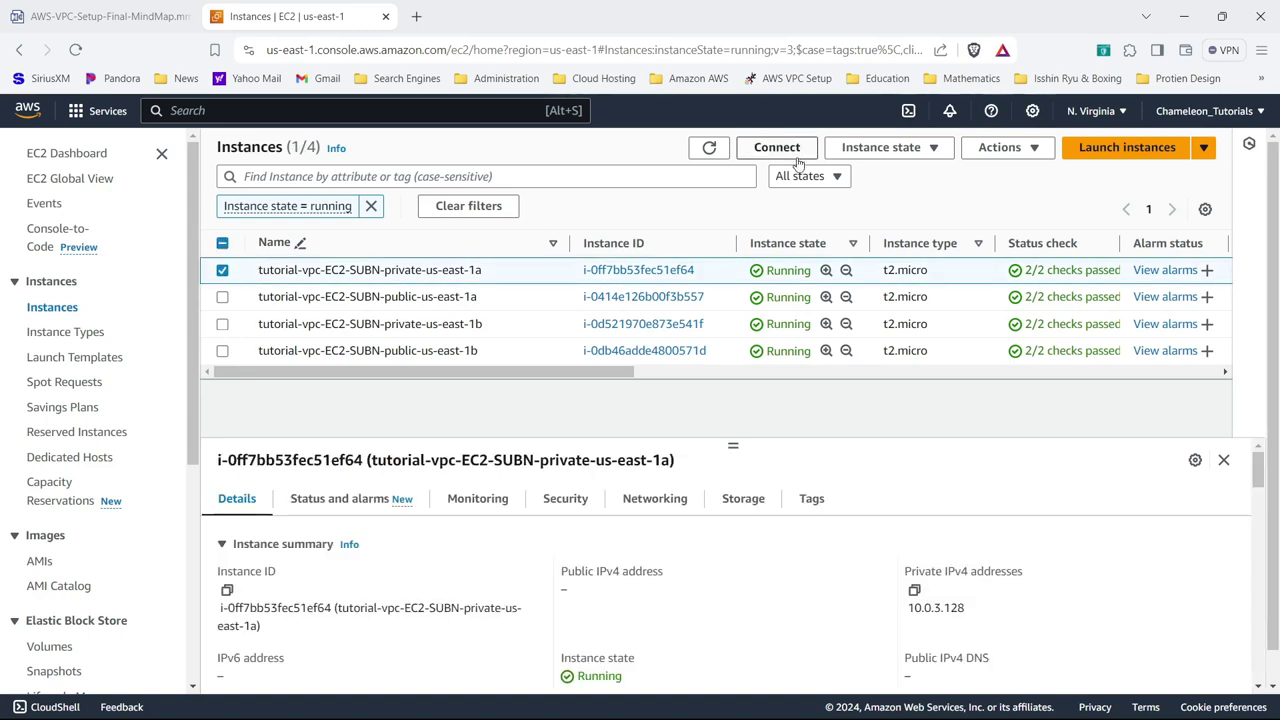
{"action": "left_click", "coordinate": [766, 148]}
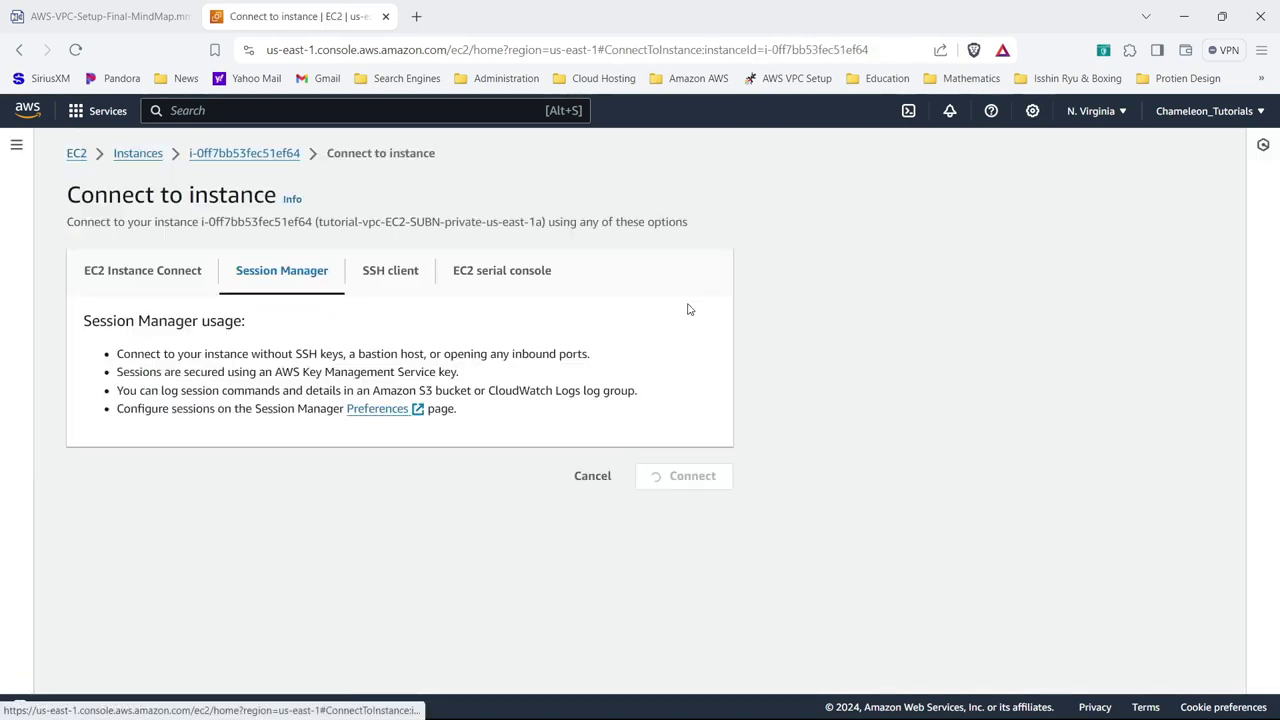
{"action": "left_click", "coordinate": [692, 480]}
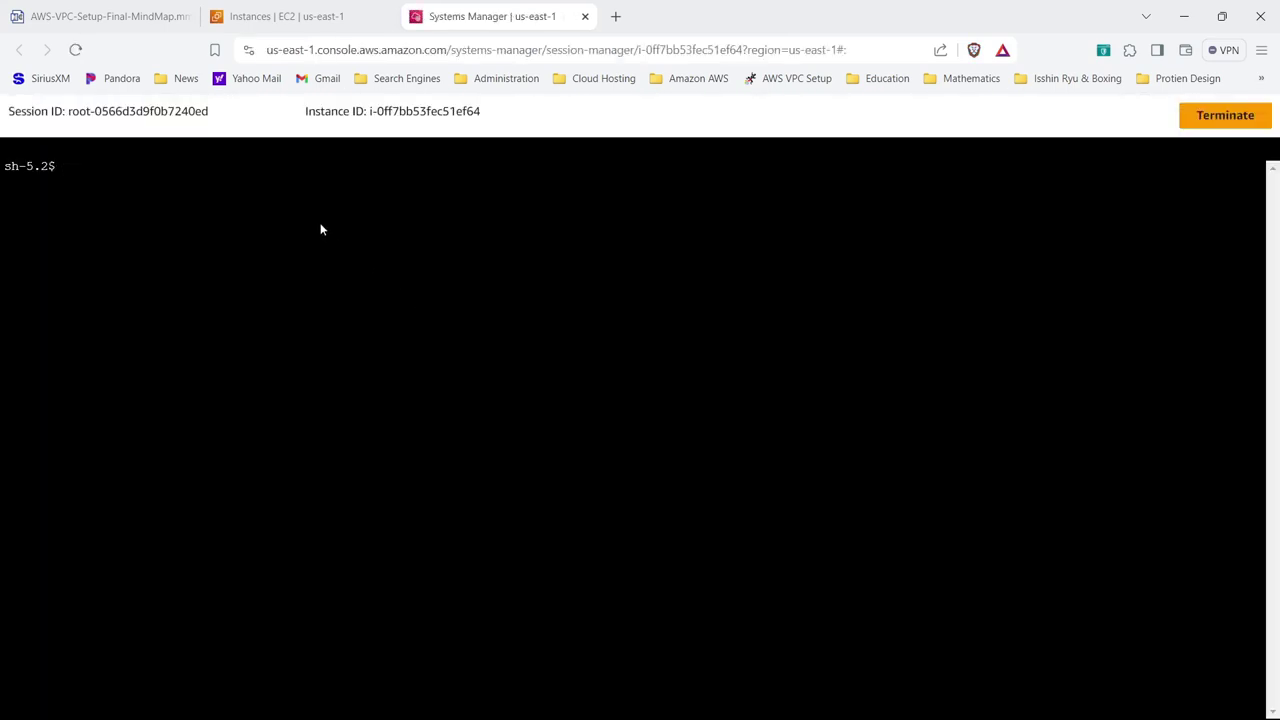
{"action": "type", "text": "curl checkip.amazo"}
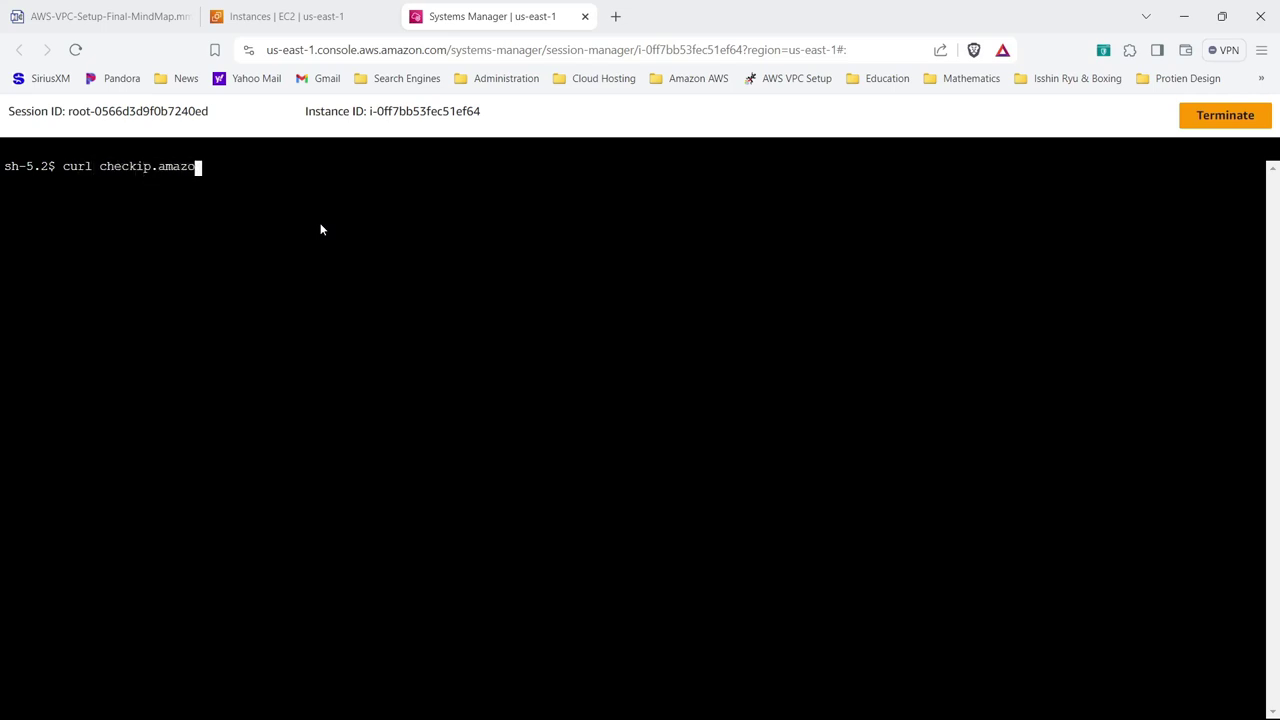
{"action": "type", "text": "naws.com"}
{"action": "key", "text": "Return"}
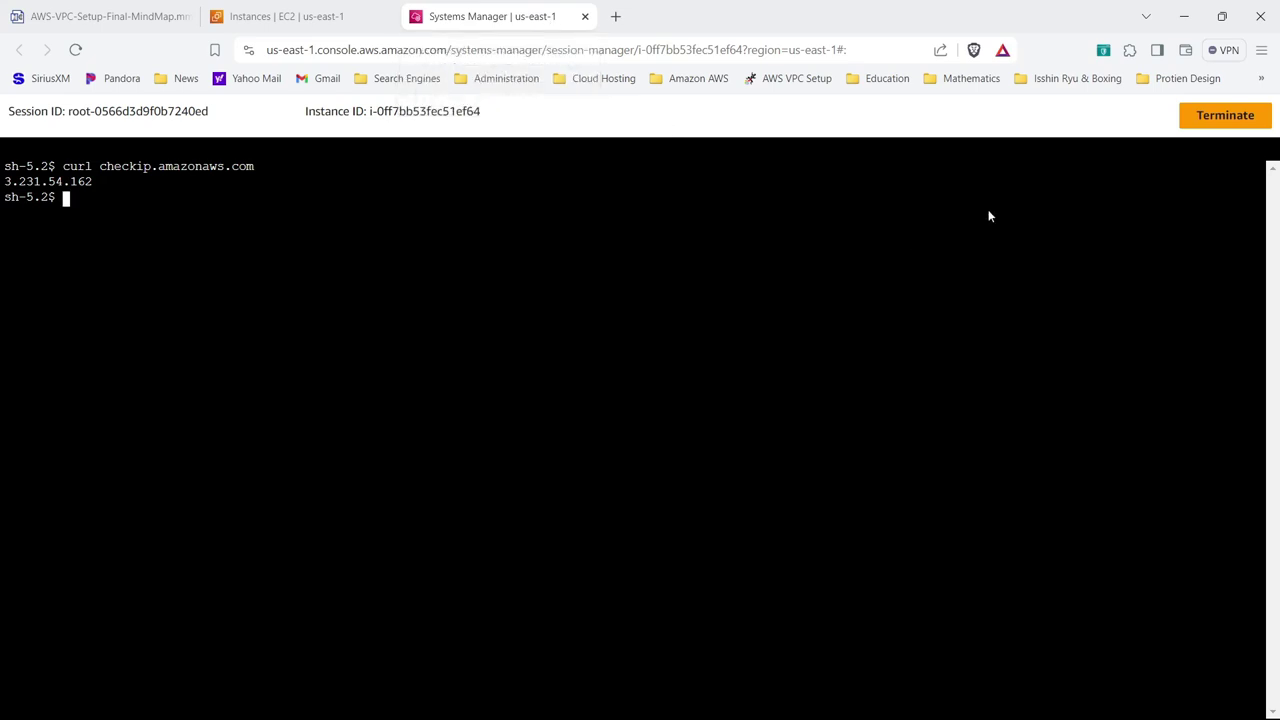
{"action": "left_click", "coordinate": [1225, 117]}
{"action": "left_click", "coordinate": [846, 466]}
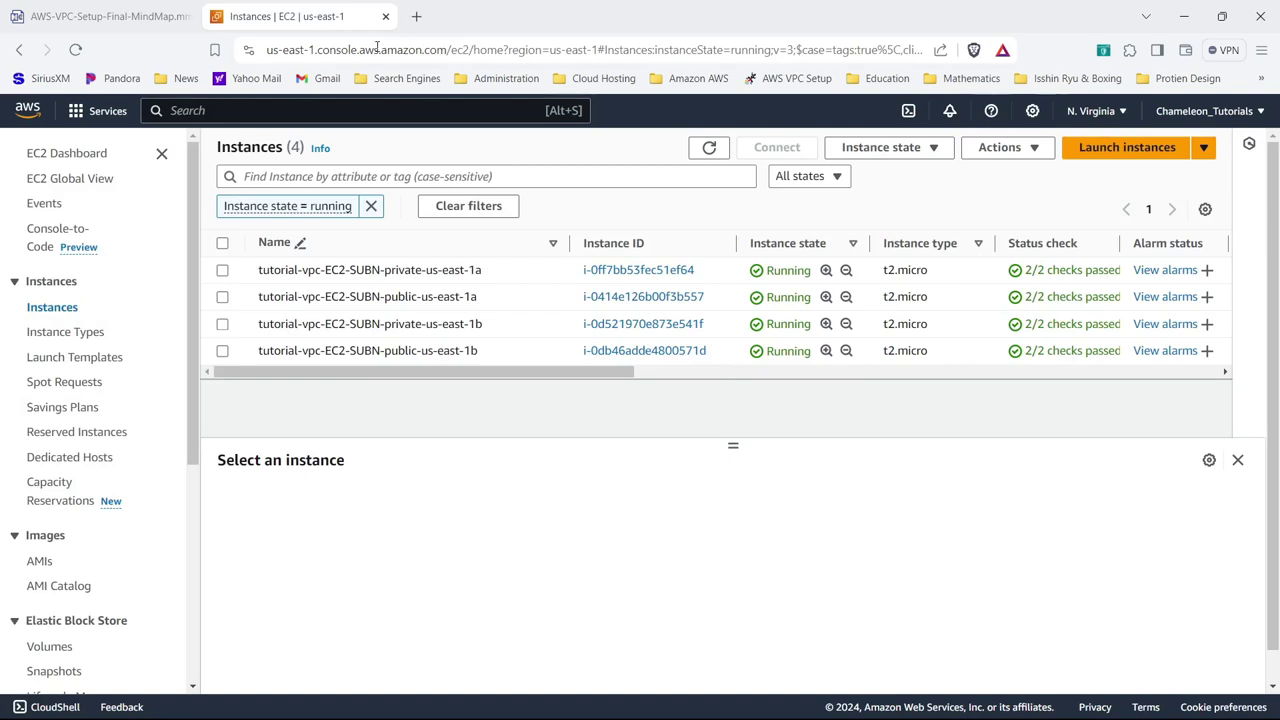
- Open aws-programmer-user in IAM and examine its summary and attached permissions policies
{"action": "left_click", "coordinate": [98, 110]}
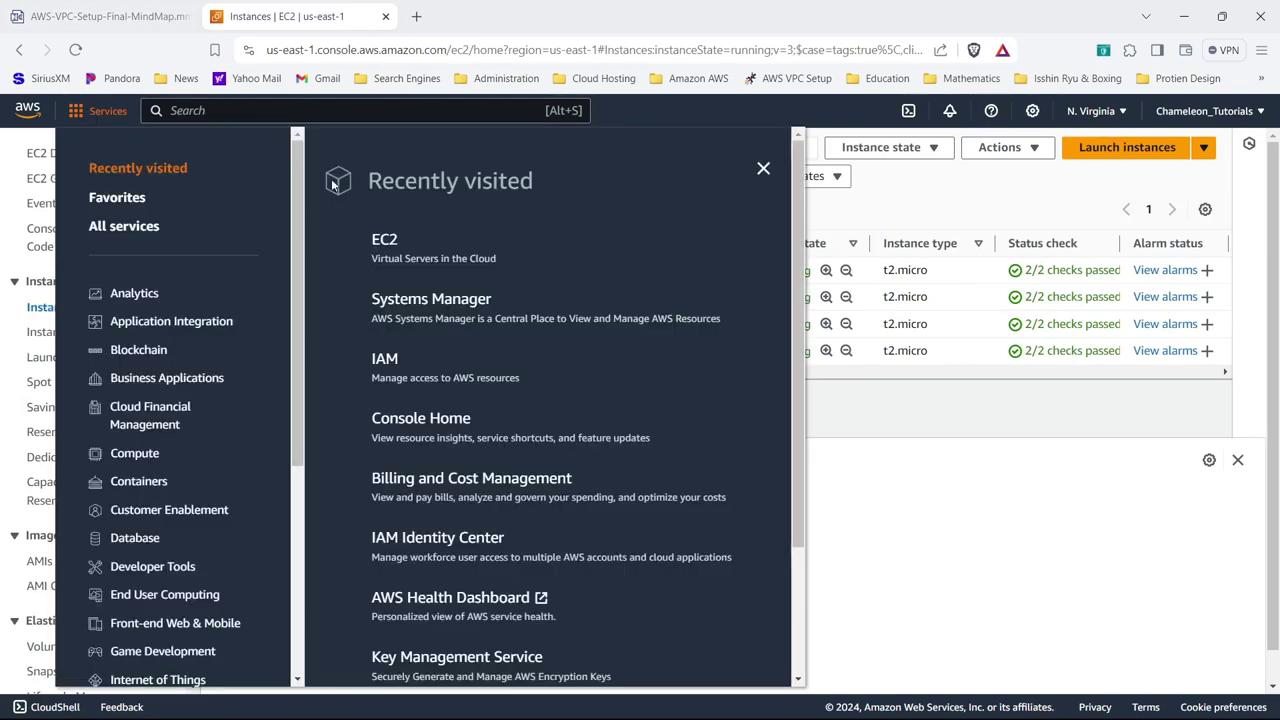
{"action": "left_click", "coordinate": [381, 362]}
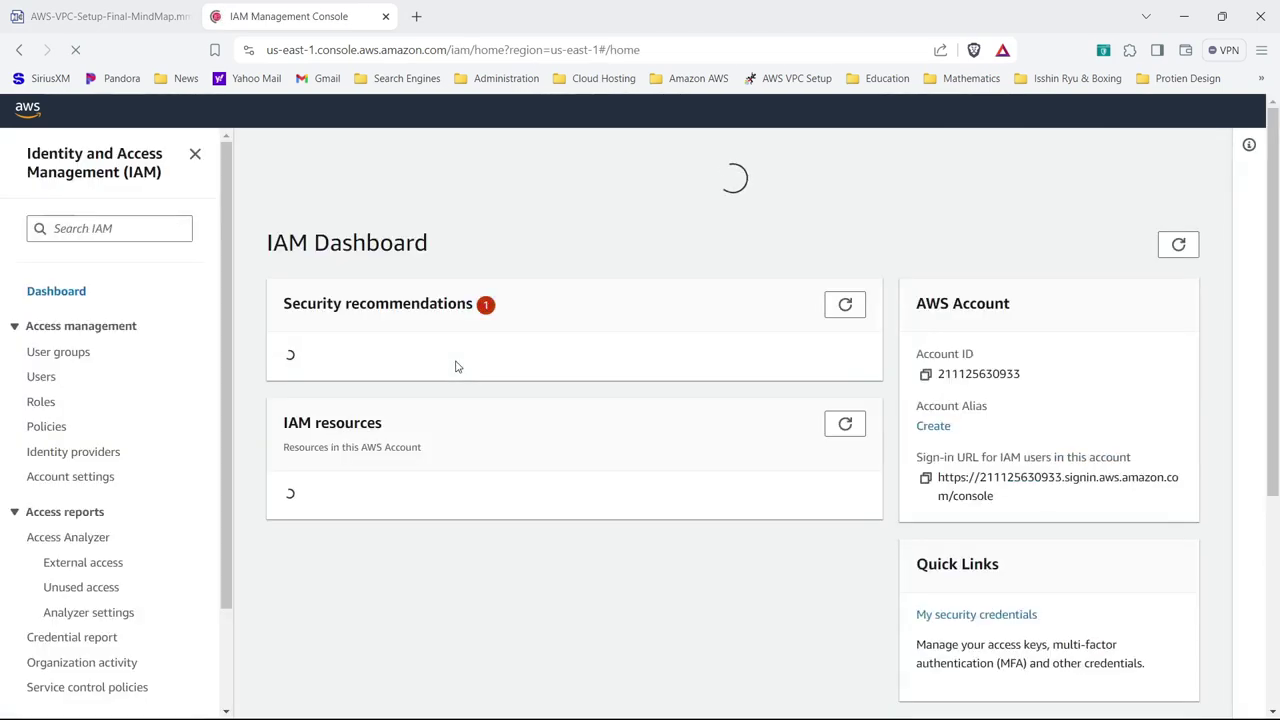
{"action": "left_click", "coordinate": [44, 376]}
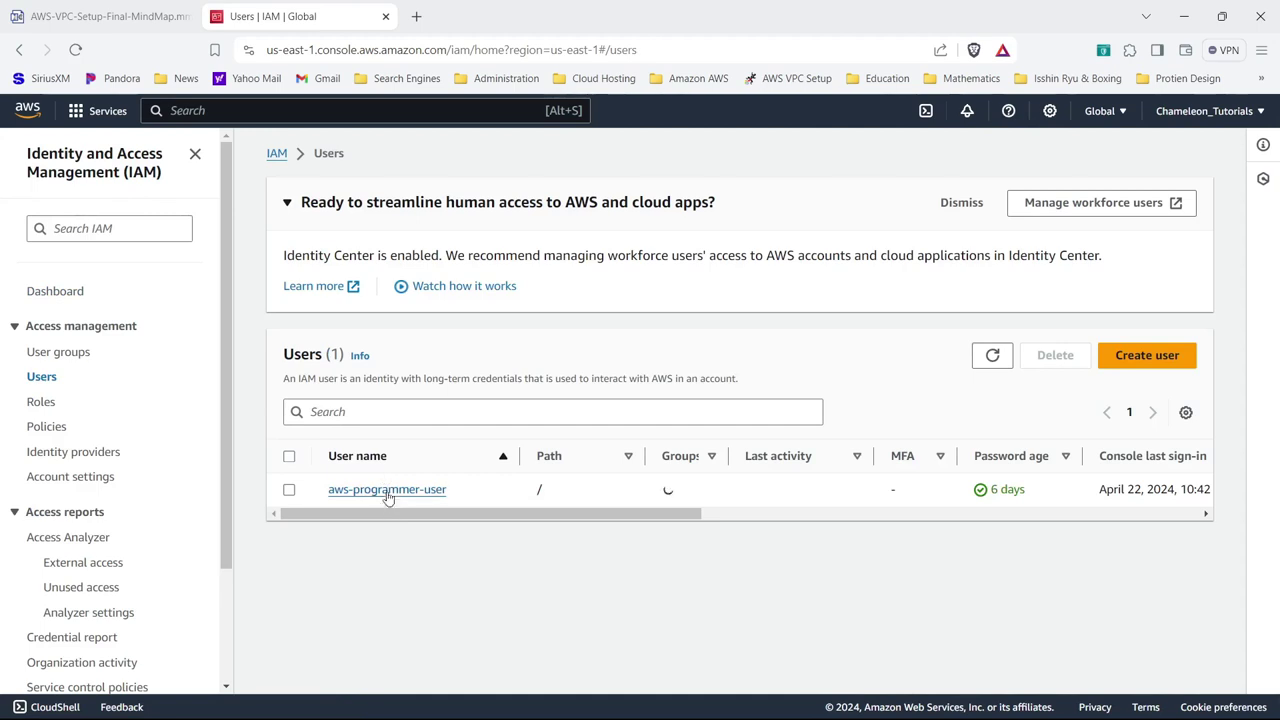
{"action": "left_click", "coordinate": [389, 489]}
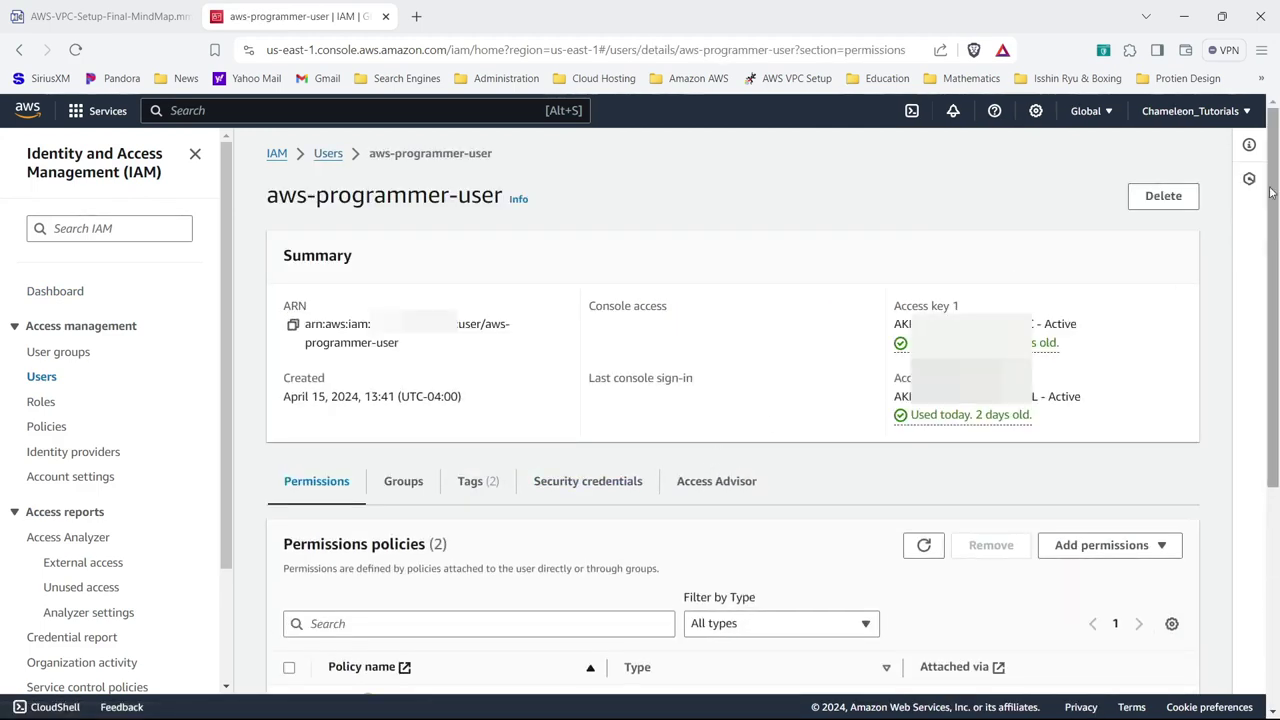
{"action": "scroll", "coordinate": [1276, 362], "scroll_direction": "down", "scroll_amount": 3}
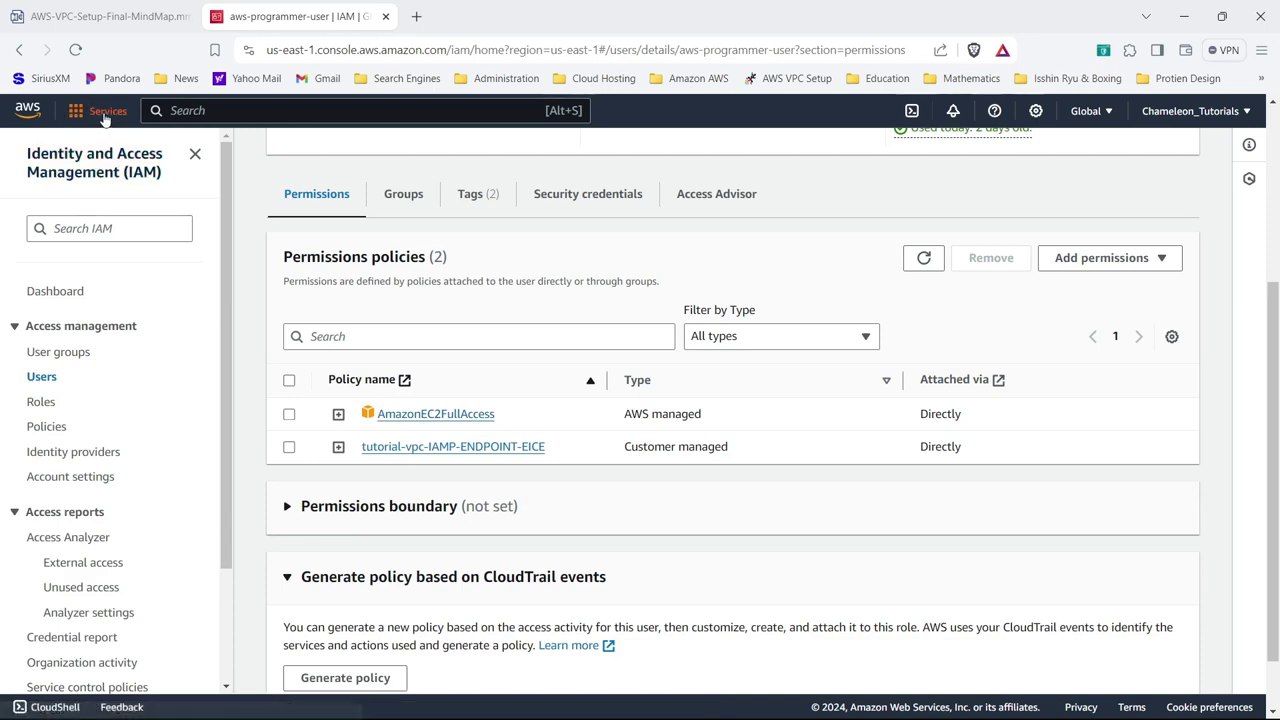
{"action": "left_click_drag", "start_coordinate": [1274, 346], "coordinate": [1277, 246]}
- Switch to Firefox, signed in as aws-programmer-user, and open the Session Manager connection page for tutorial-vpc-EC2-SUBN-private-us-east-1a
{"action": "mouse_move", "coordinate": [835, 712]}
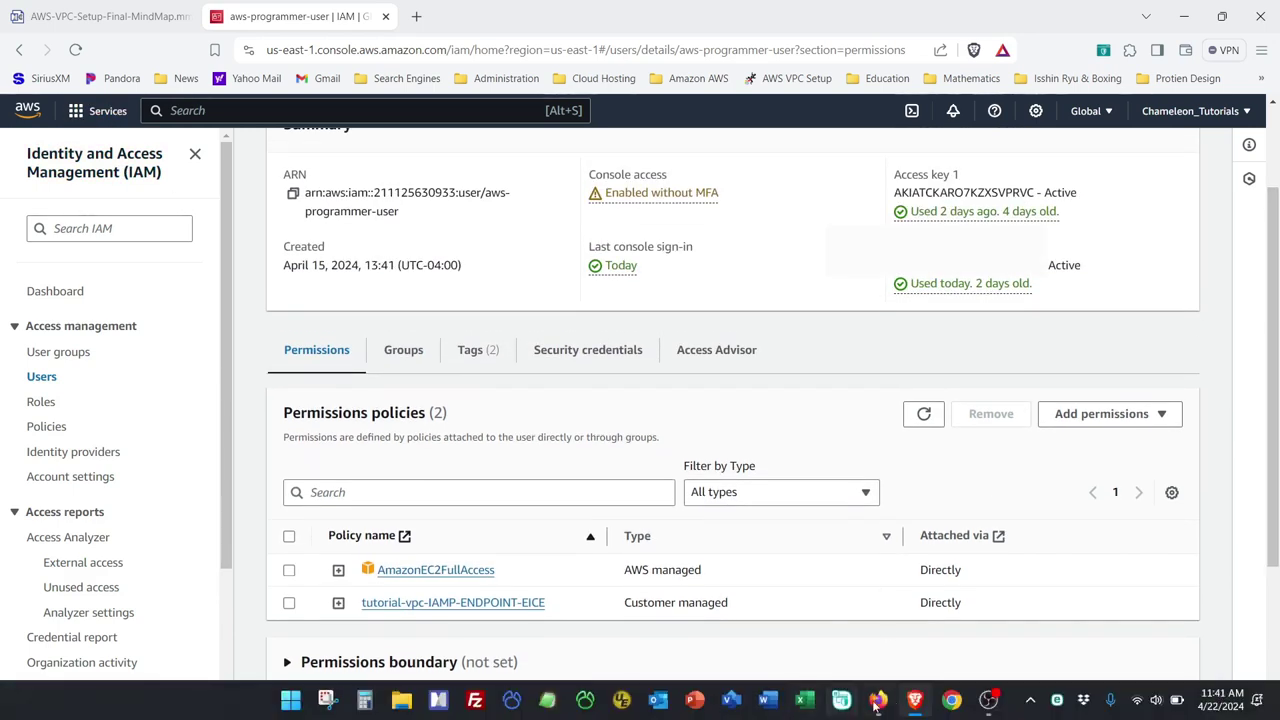
{"action": "left_click", "coordinate": [879, 706]}
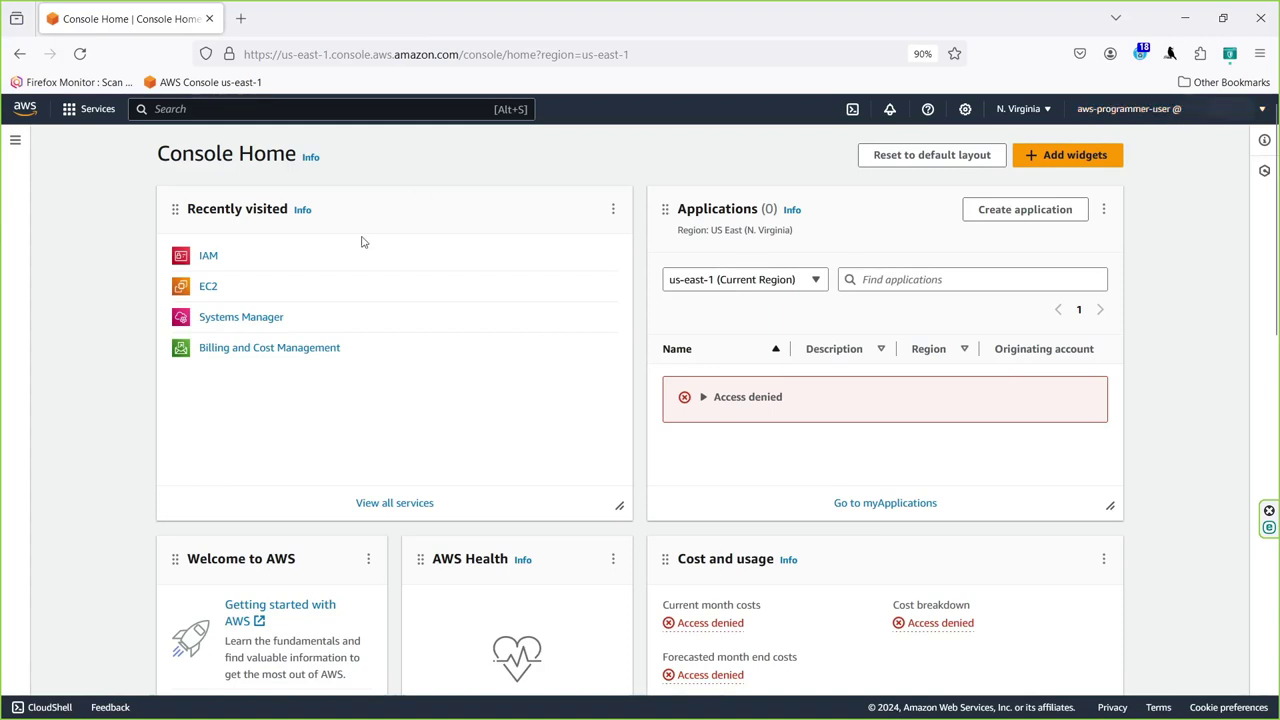
{"action": "left_click", "coordinate": [206, 285]}
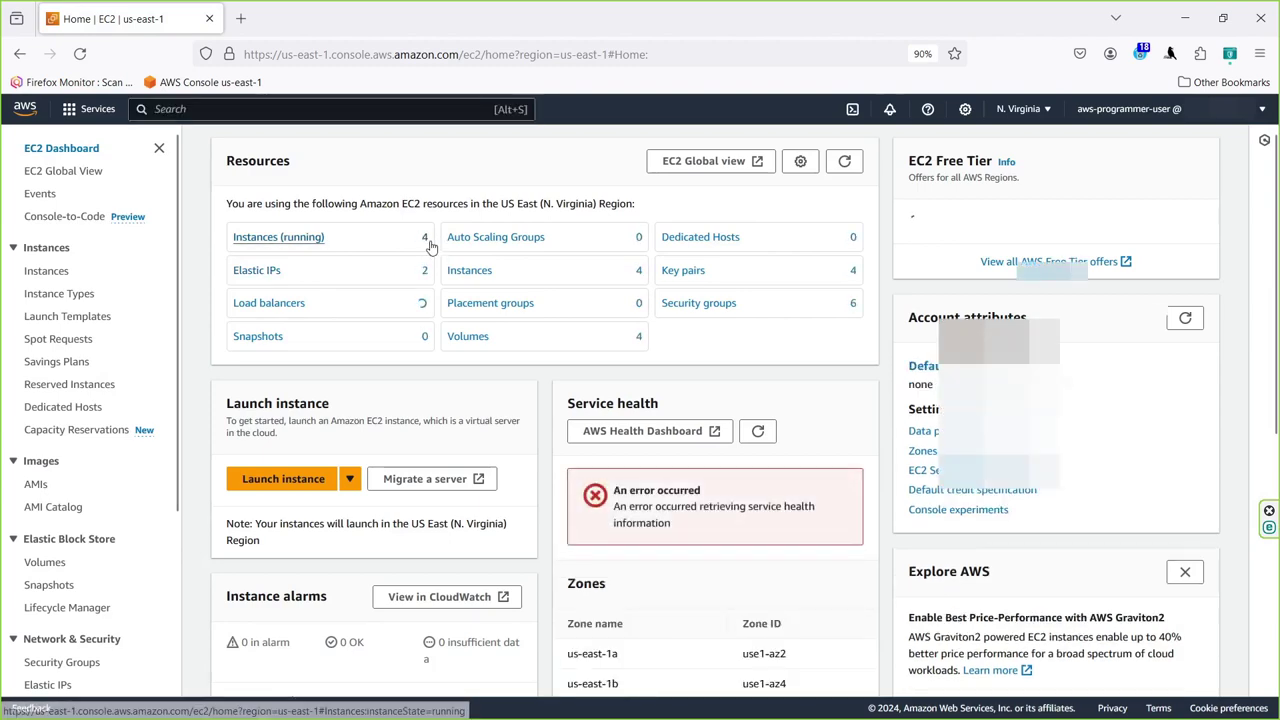
{"action": "left_click", "coordinate": [424, 242]}
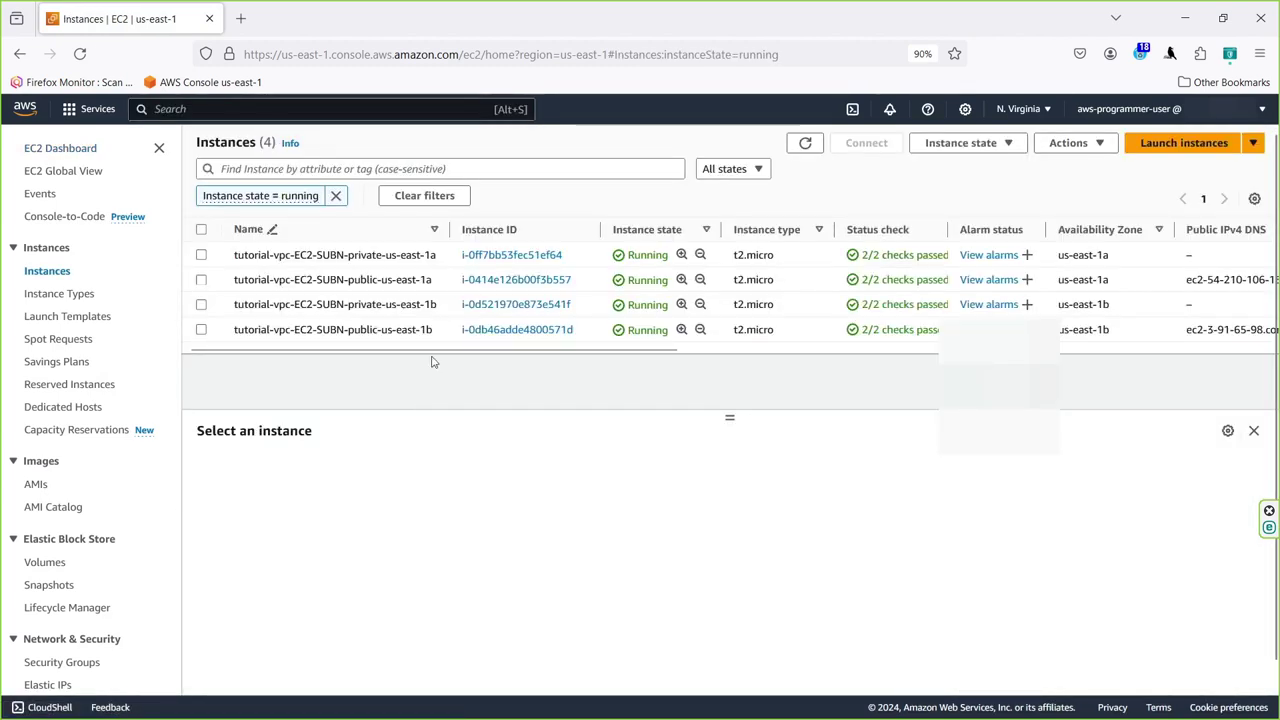
{"action": "left_click", "coordinate": [565, 252]}
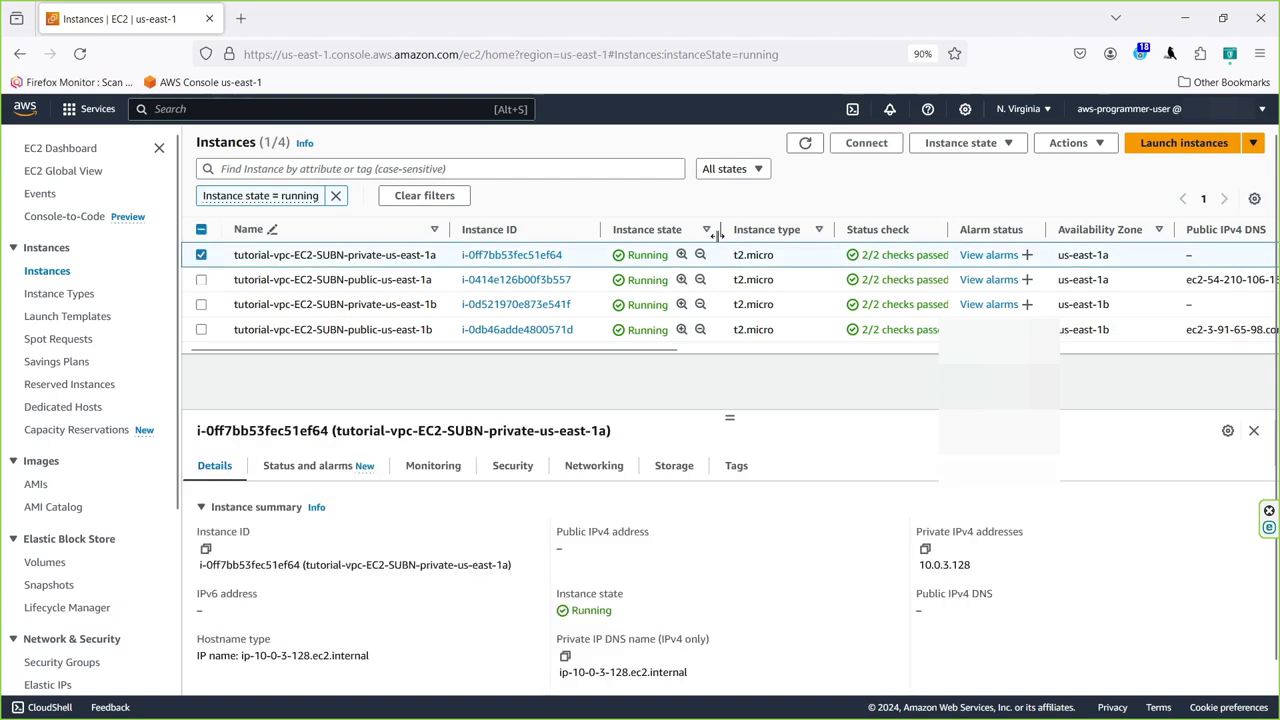
{"action": "left_click", "coordinate": [886, 148]}
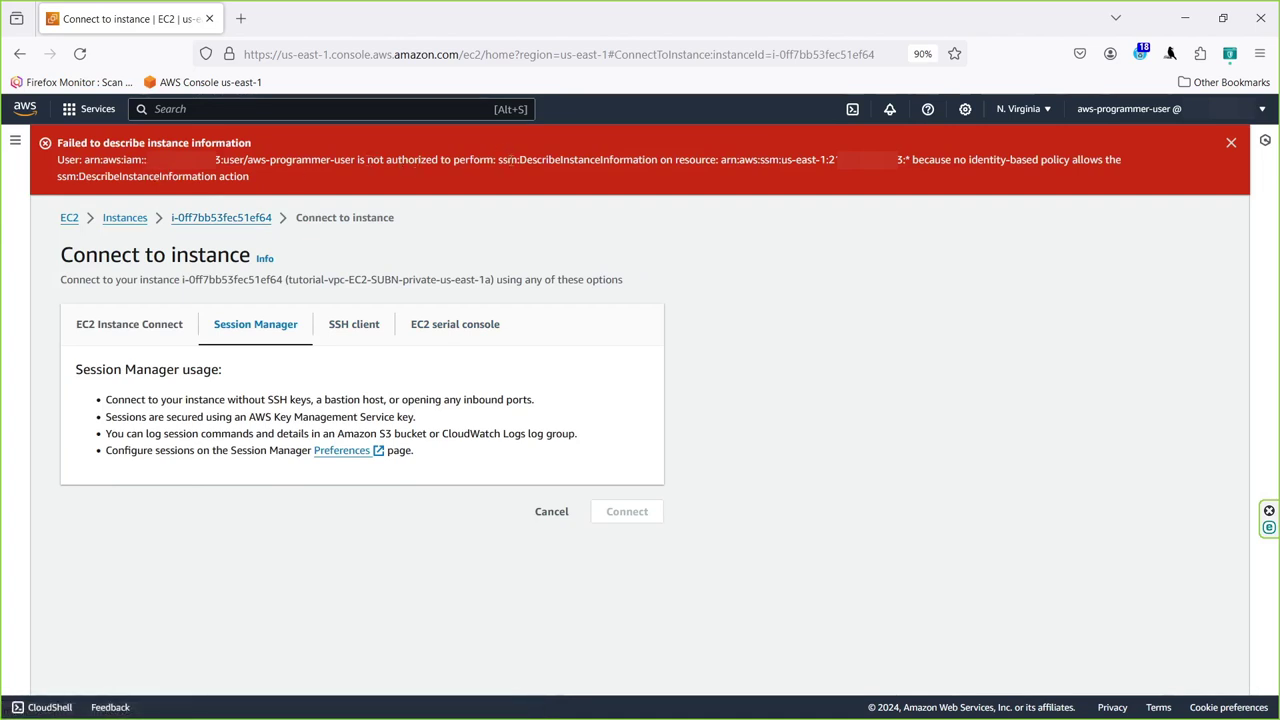
- Examine the ssm action named in the authorization error, and return to the root user's IAM page in the other browser
{"action": "left_click_drag", "start_coordinate": [500, 159], "coordinate": [613, 166]}
{"action": "left_click", "coordinate": [585, 173]}
{"action": "left_click", "coordinate": [126, 222]}
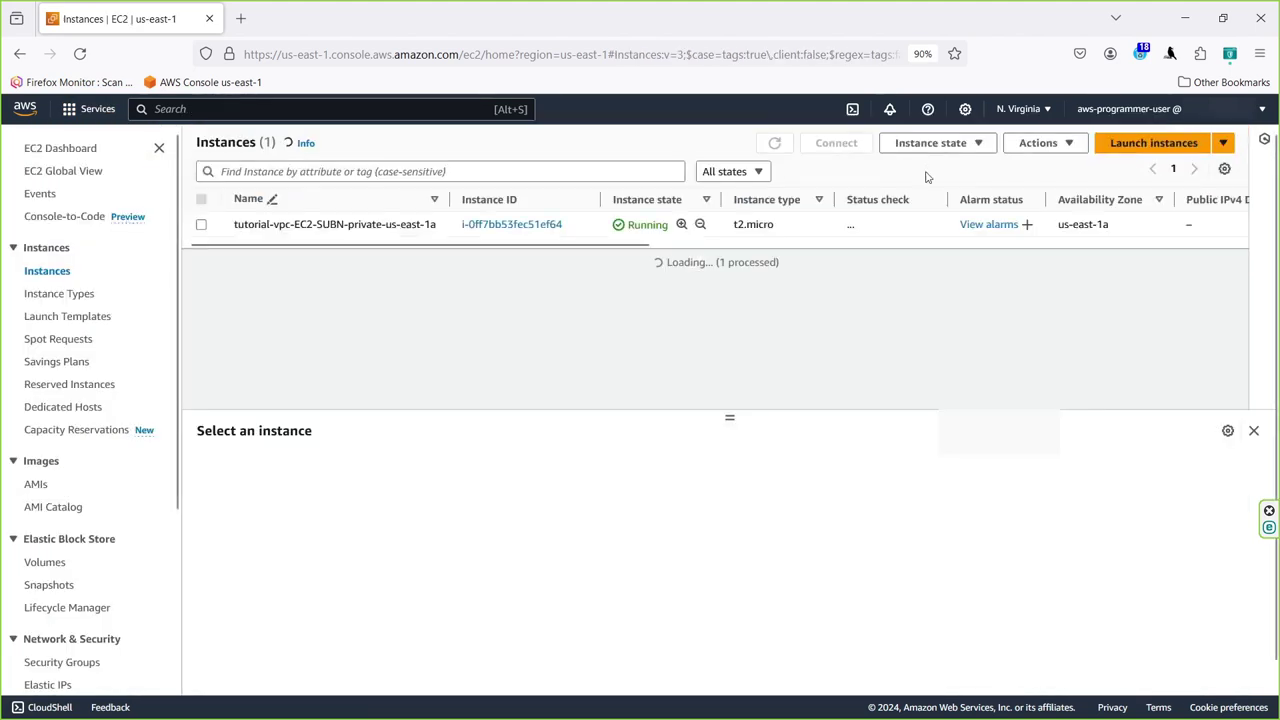
{"action": "left_click", "coordinate": [1183, 24]}
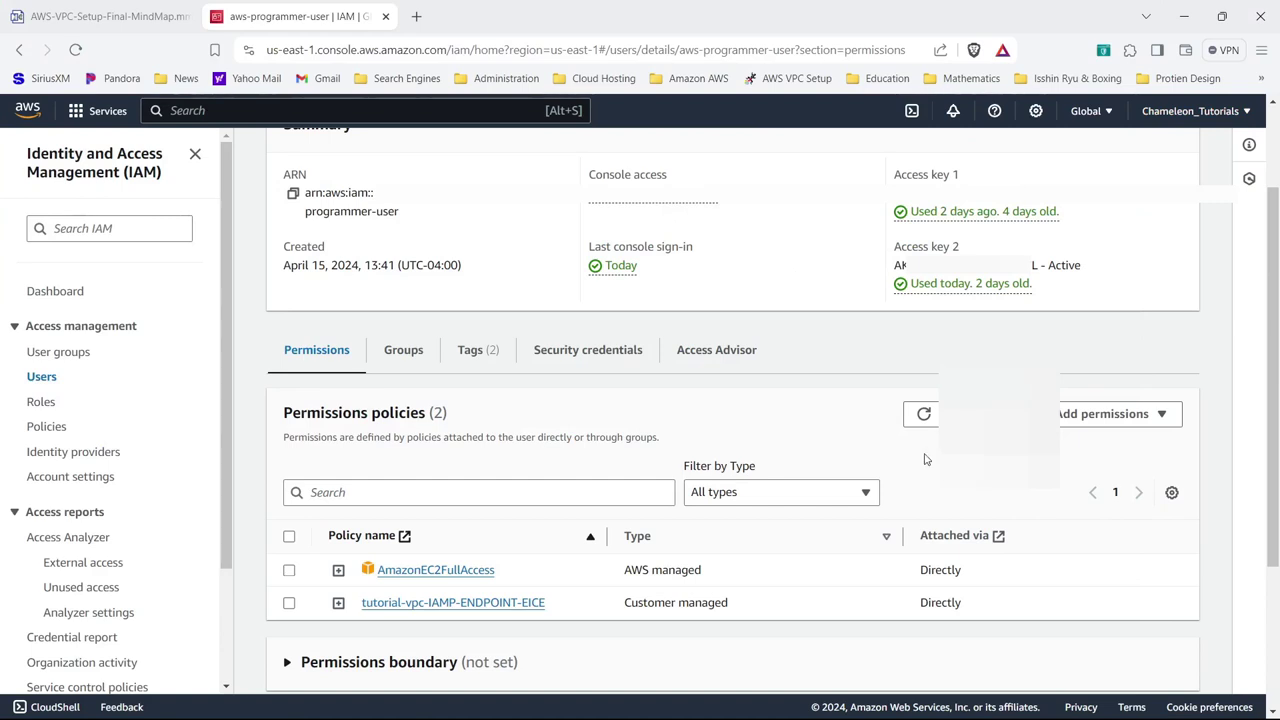
- Start adding permissions to aws-programmer-user with policies attached directly, and check the mind map's programmer user instructions
{"action": "left_click", "coordinate": [44, 378]}
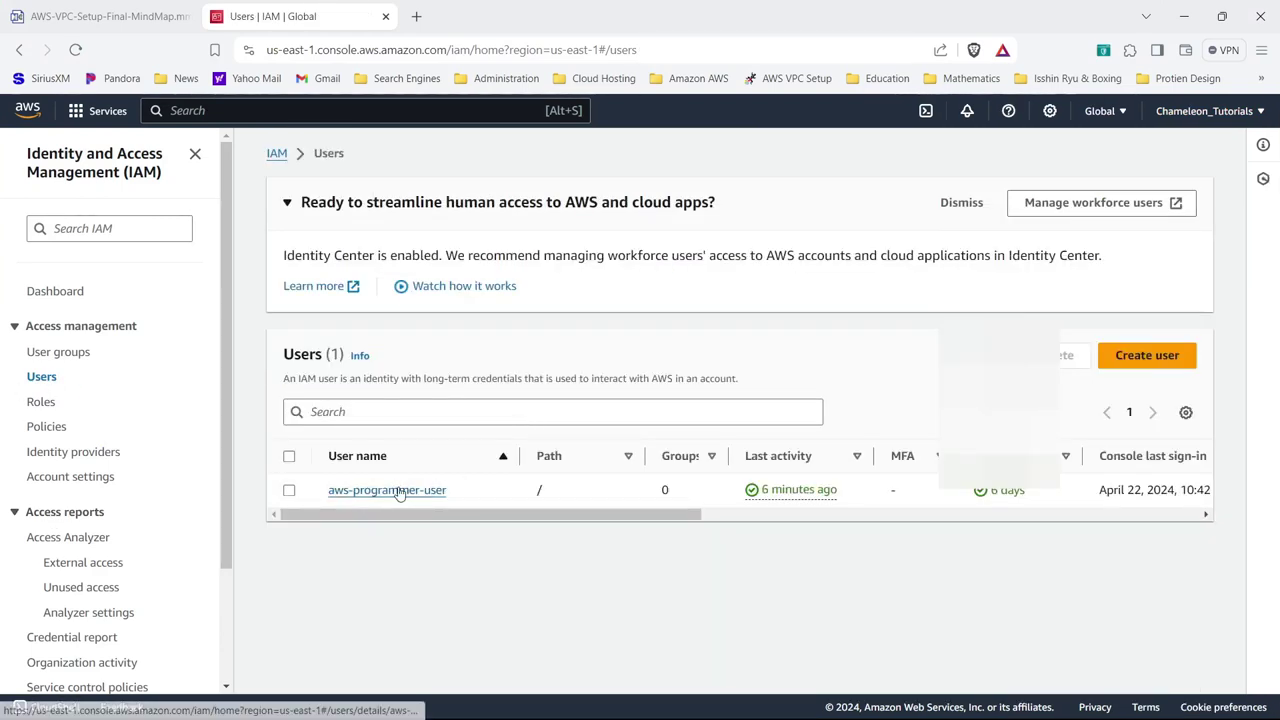
{"action": "left_click", "coordinate": [398, 491]}
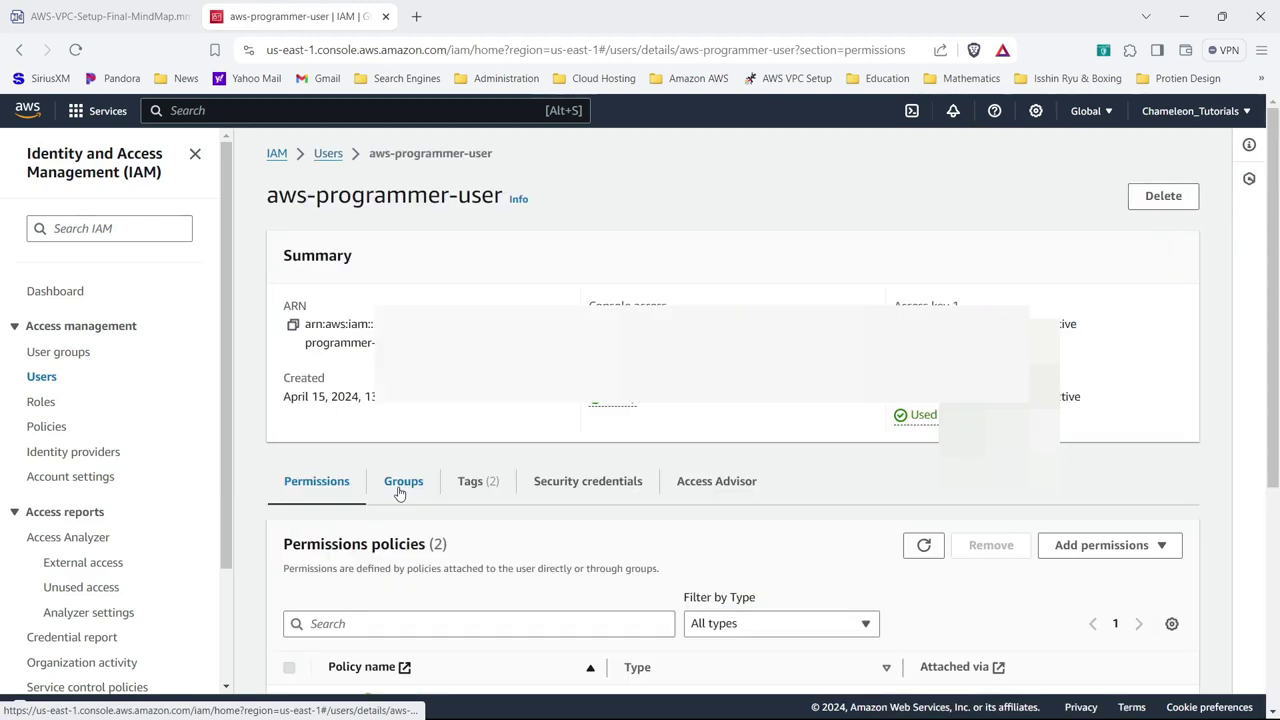
{"action": "left_click", "coordinate": [1072, 546]}
{"action": "left_click", "coordinate": [1073, 576]}
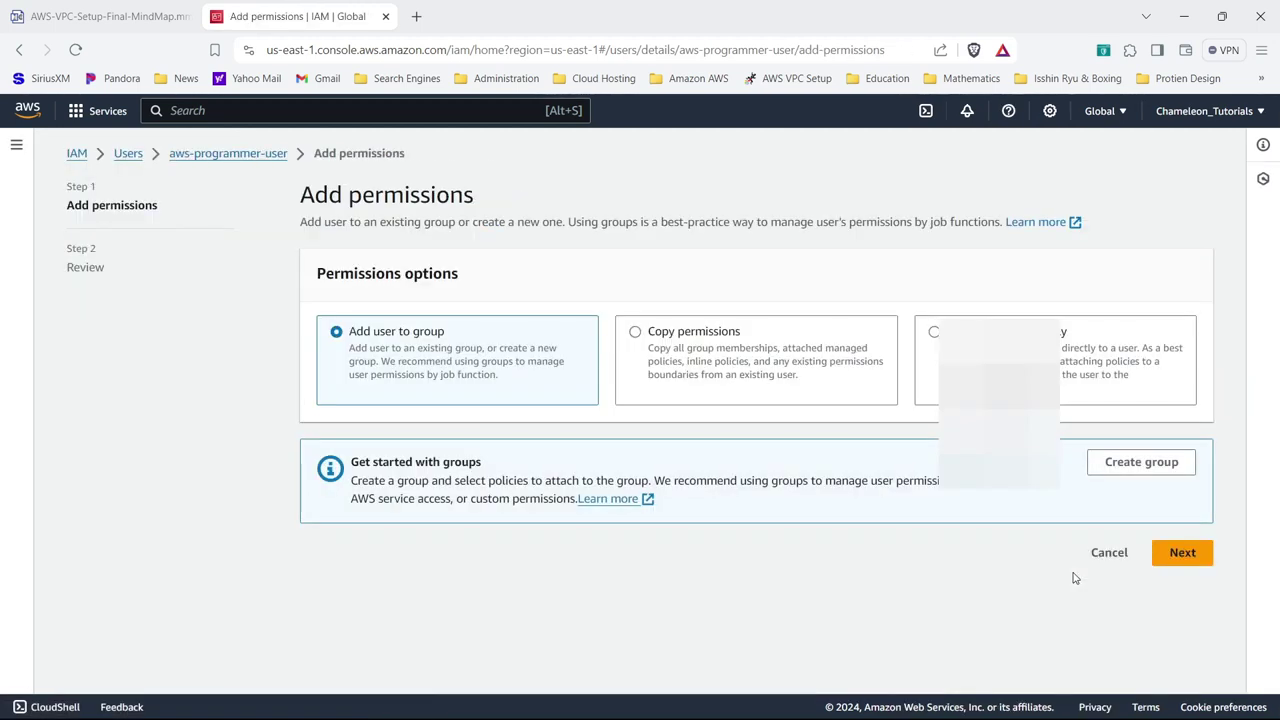
{"action": "left_click", "coordinate": [933, 332]}
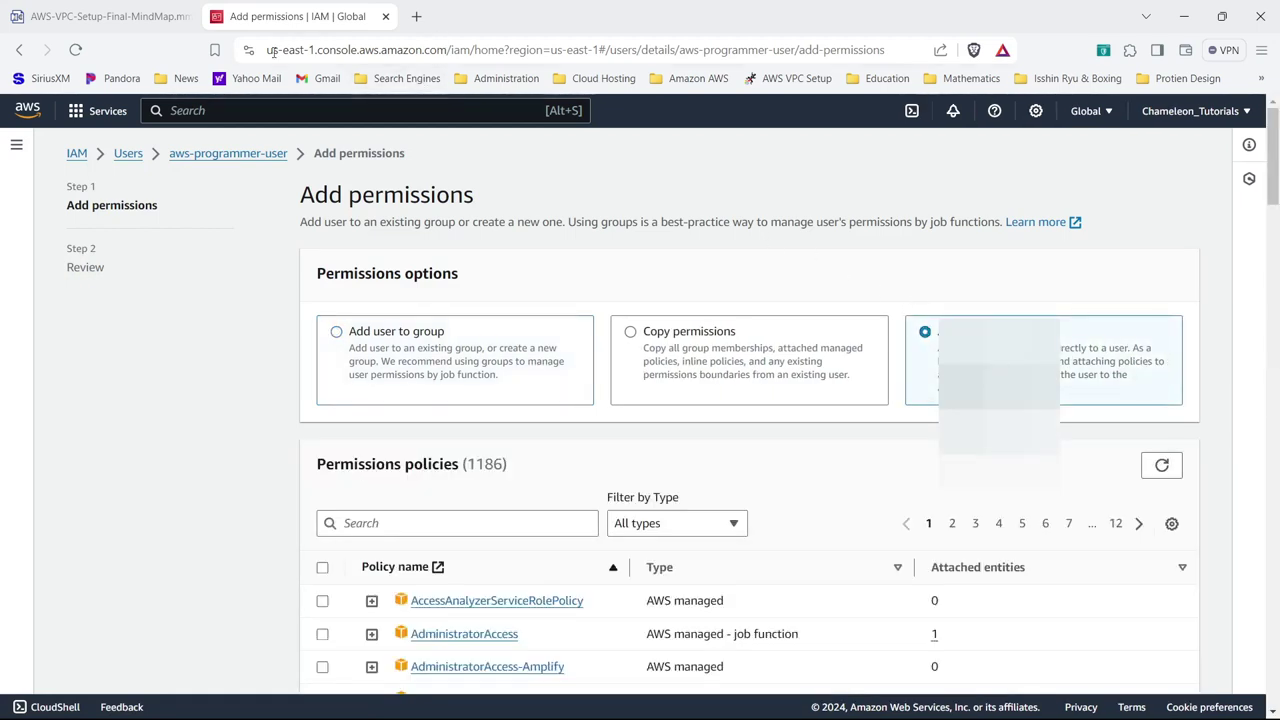
{"action": "left_click", "coordinate": [178, 12]}
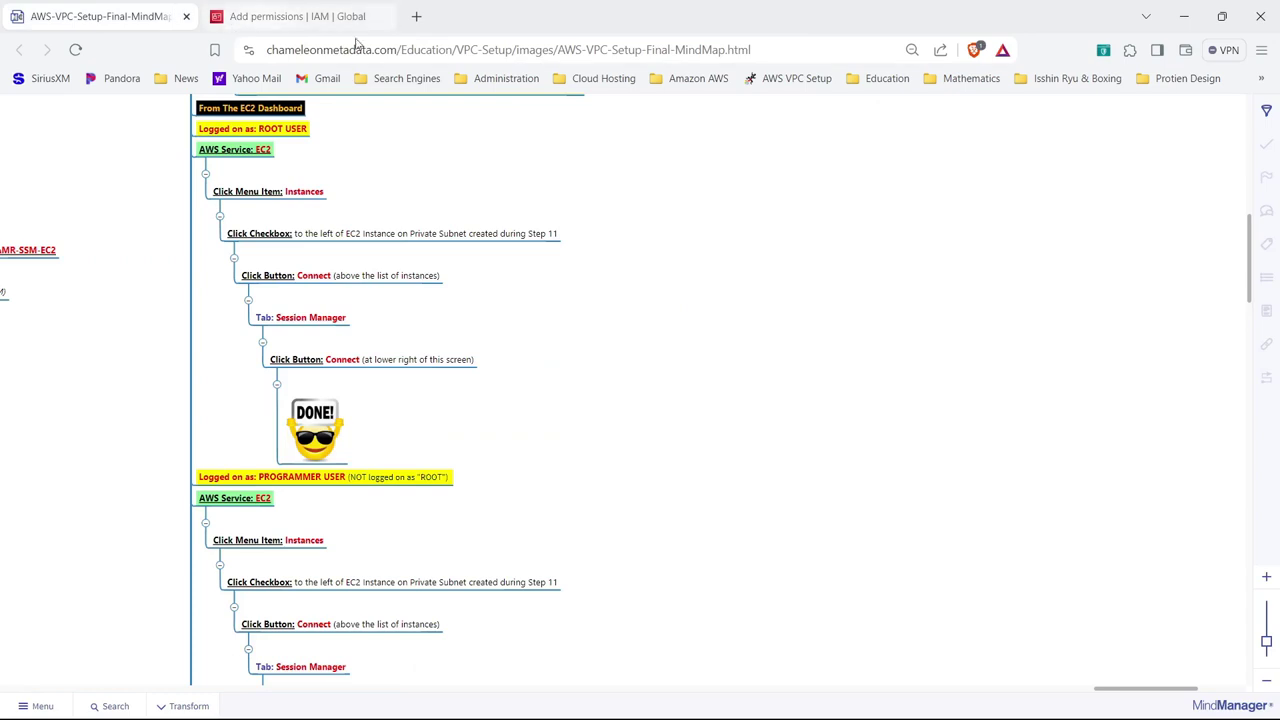
{"action": "left_click", "coordinate": [295, 16]}
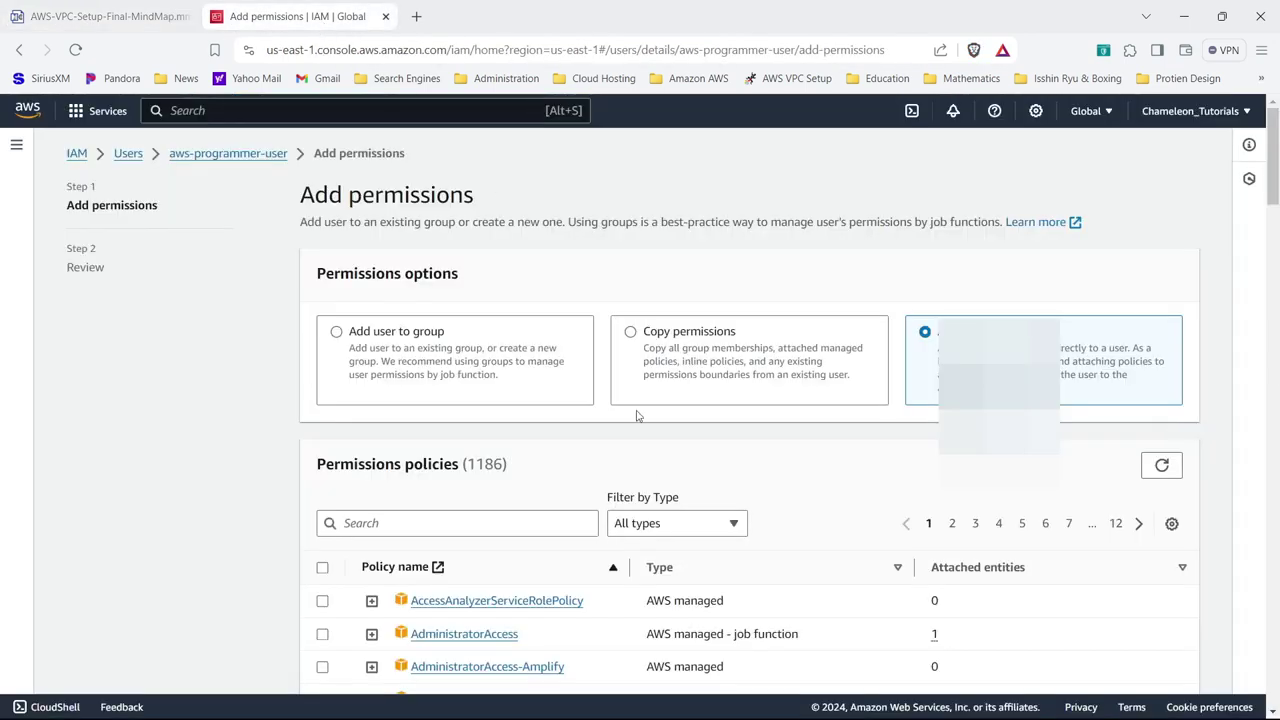
- Search the permissions policies for ssmfull and select AmazonSSMFullAccess
{"action": "left_click", "coordinate": [362, 522]}
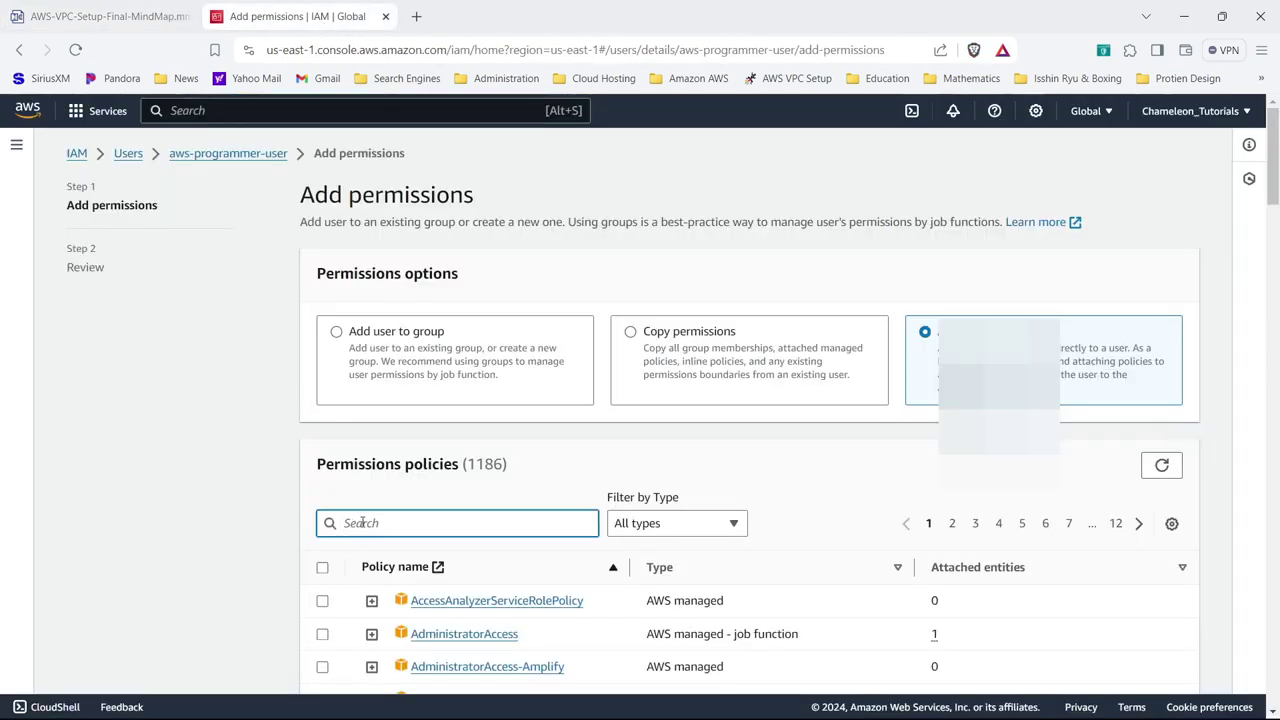
{"action": "type", "text": "smsf"}
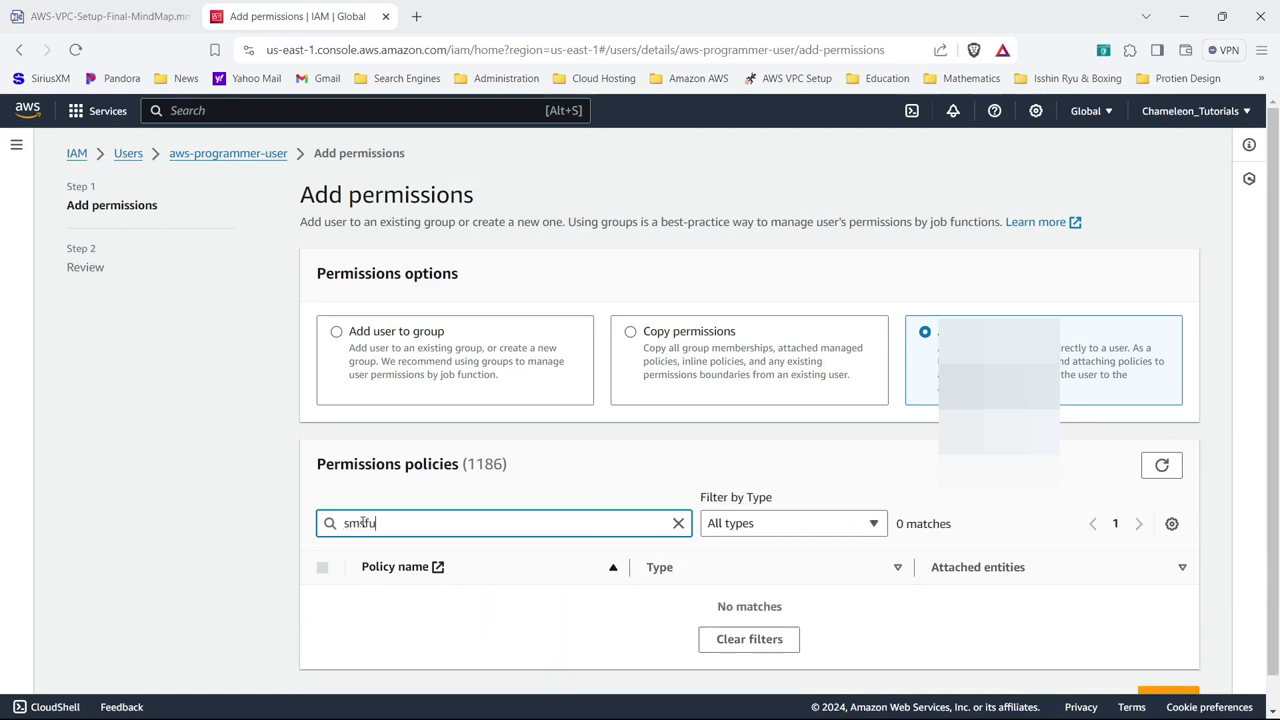
{"action": "type", "text": "u"}
{"action": "key", "text": "BackSpace"}
{"action": "key", "text": "BackSpace"}
{"action": "key", "text": "BackSpace"}
{"action": "key", "text": "BackSpace"}
{"action": "key", "text": "BackSpace"}
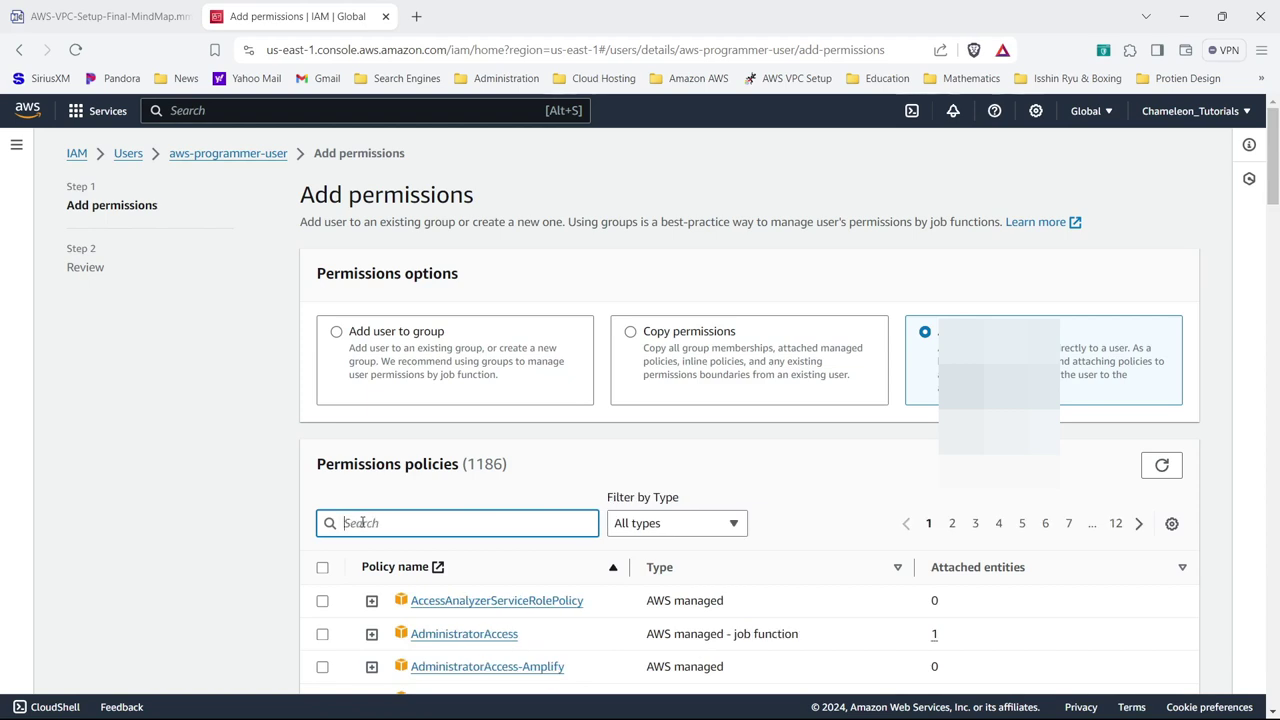
{"action": "type", "text": "ssmfull"}
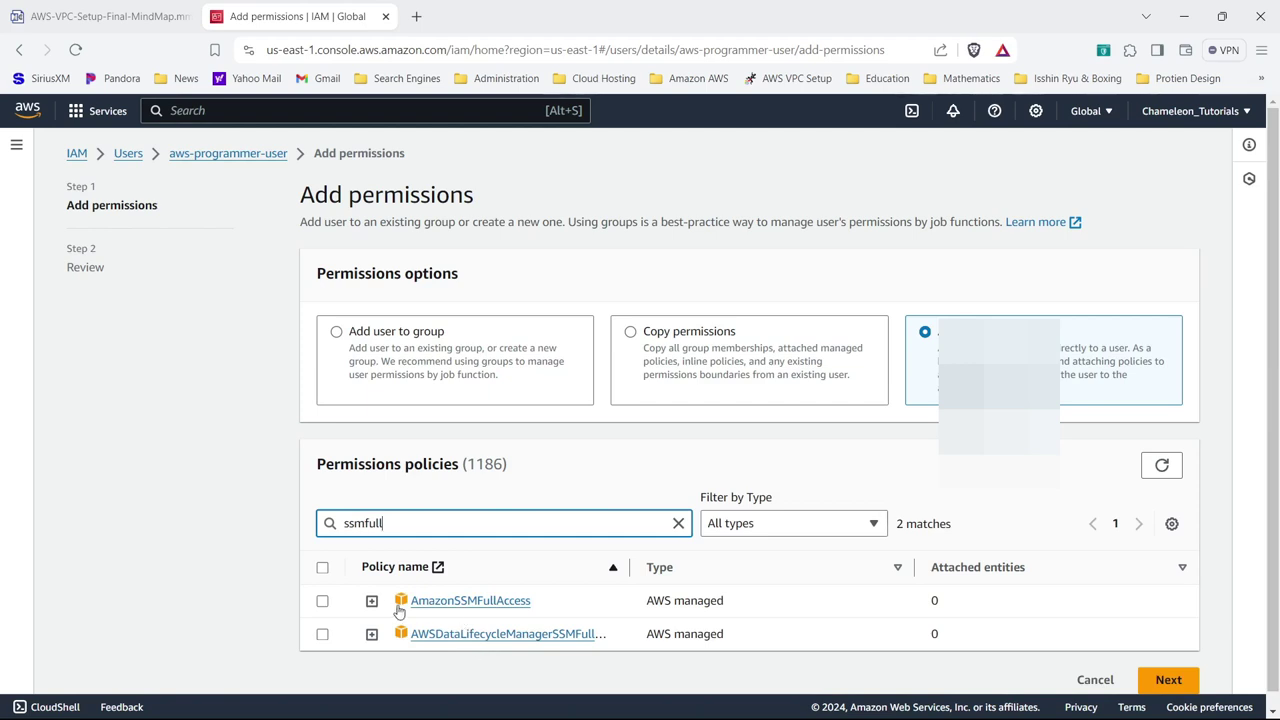
{"action": "left_click", "coordinate": [322, 602]}
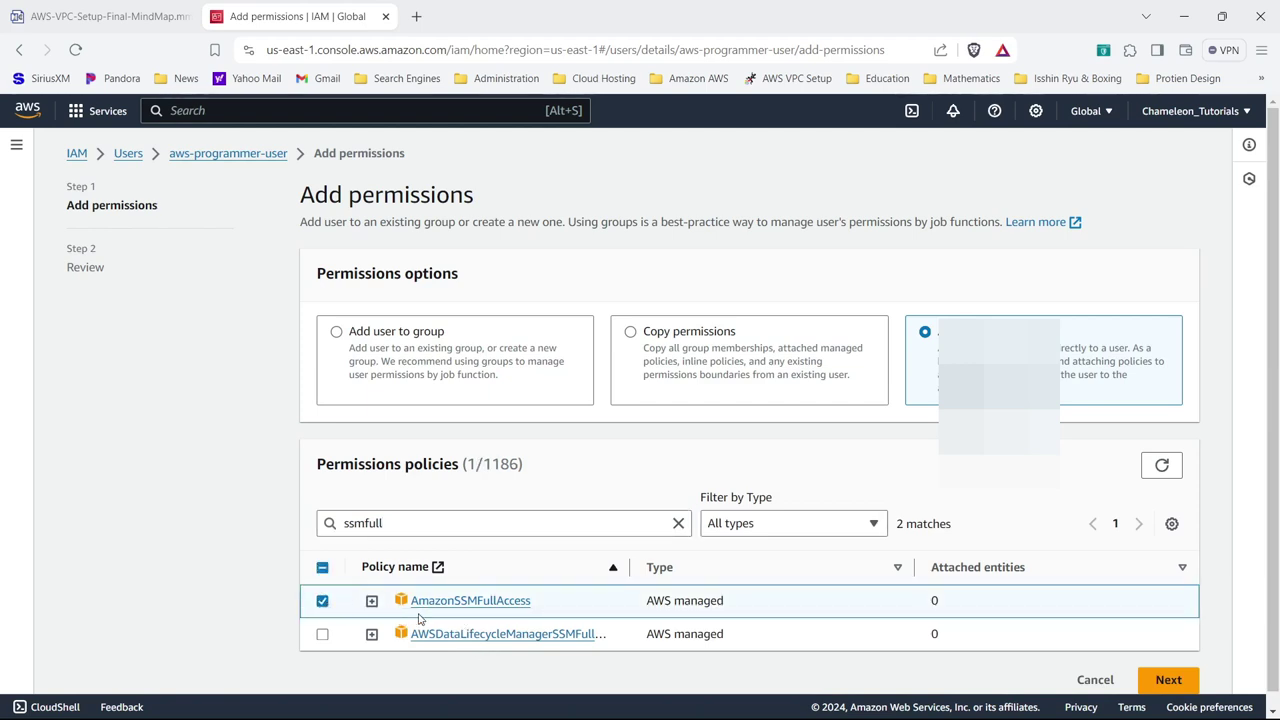
- Examine the JSON permissions of the AmazonSSMFullAccess policy, including its ssm actions, and collapse its details
{"action": "left_click", "coordinate": [371, 601]}
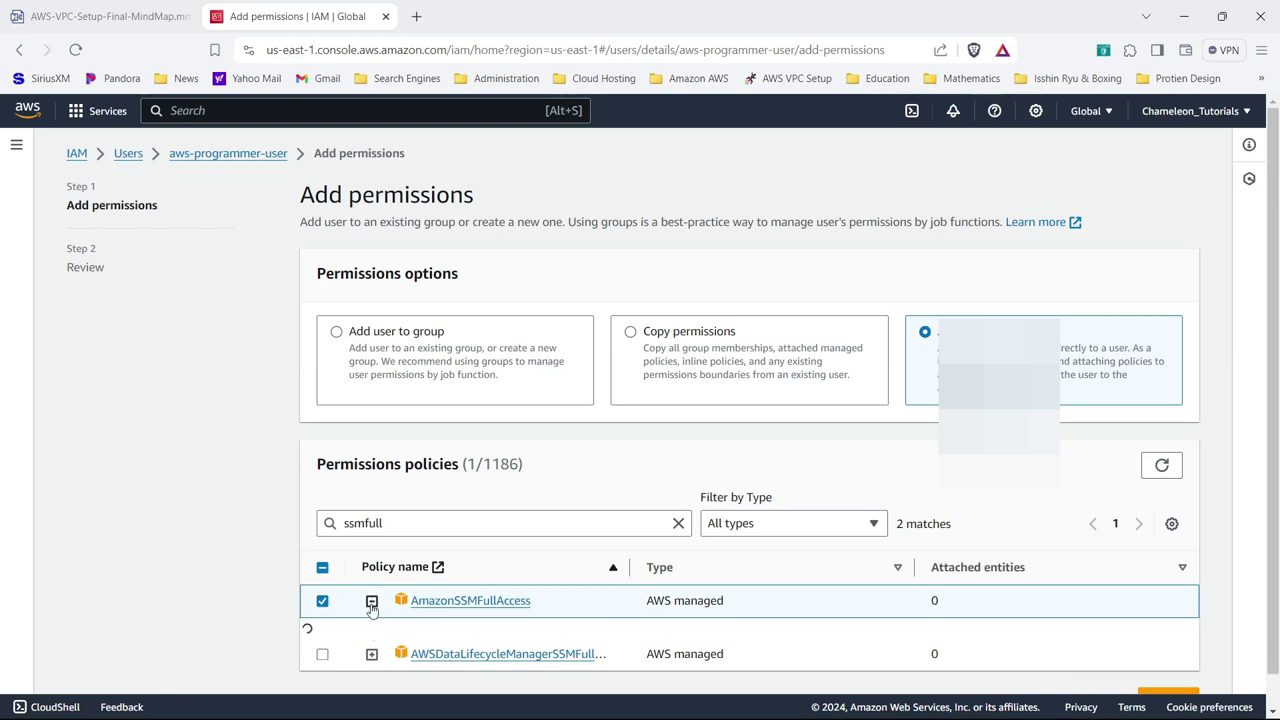
{"action": "left_click_drag", "start_coordinate": [1278, 360], "coordinate": [1278, 590]}
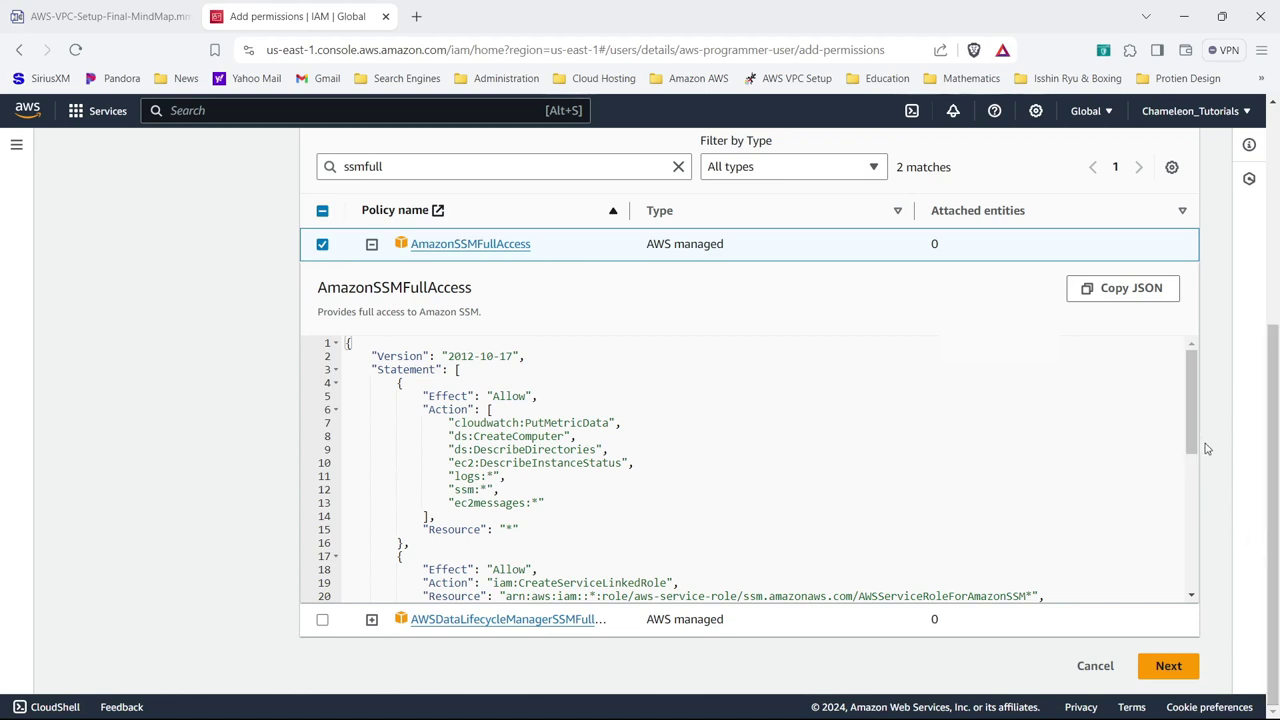
{"action": "left_click_drag", "start_coordinate": [1192, 437], "coordinate": [1211, 357]}
{"action": "scroll", "coordinate": [1268, 403], "scroll_direction": "up", "scroll_amount": 3}
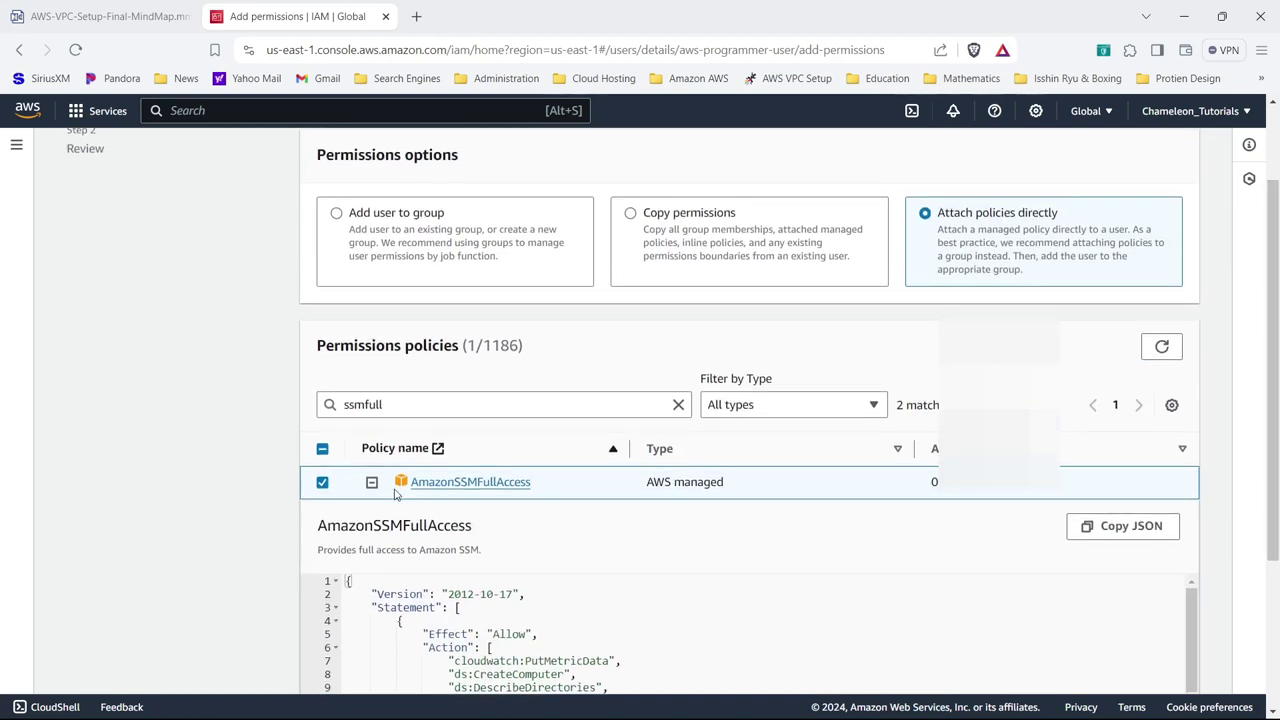
{"action": "left_click", "coordinate": [371, 482]}
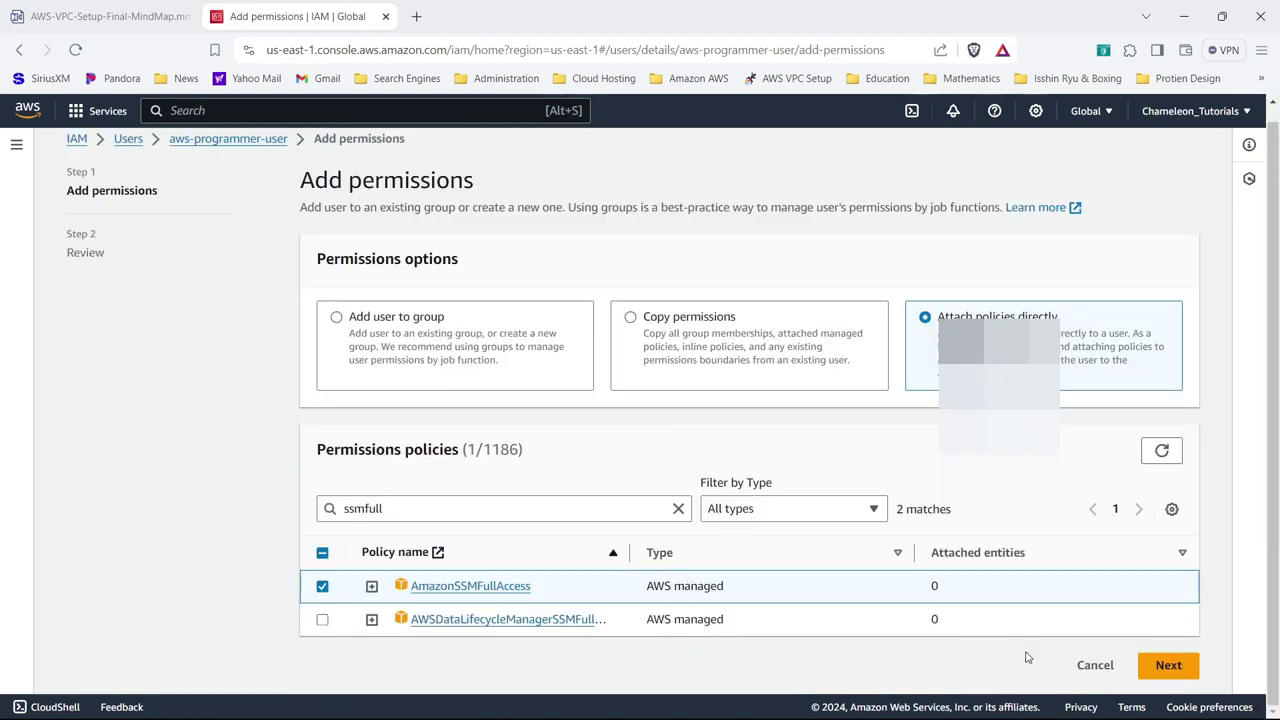
- Attach AmazonSSMFullAccess to aws-programmer-user and check the user's list of permissions policies
{"action": "left_click", "coordinate": [1160, 664]}
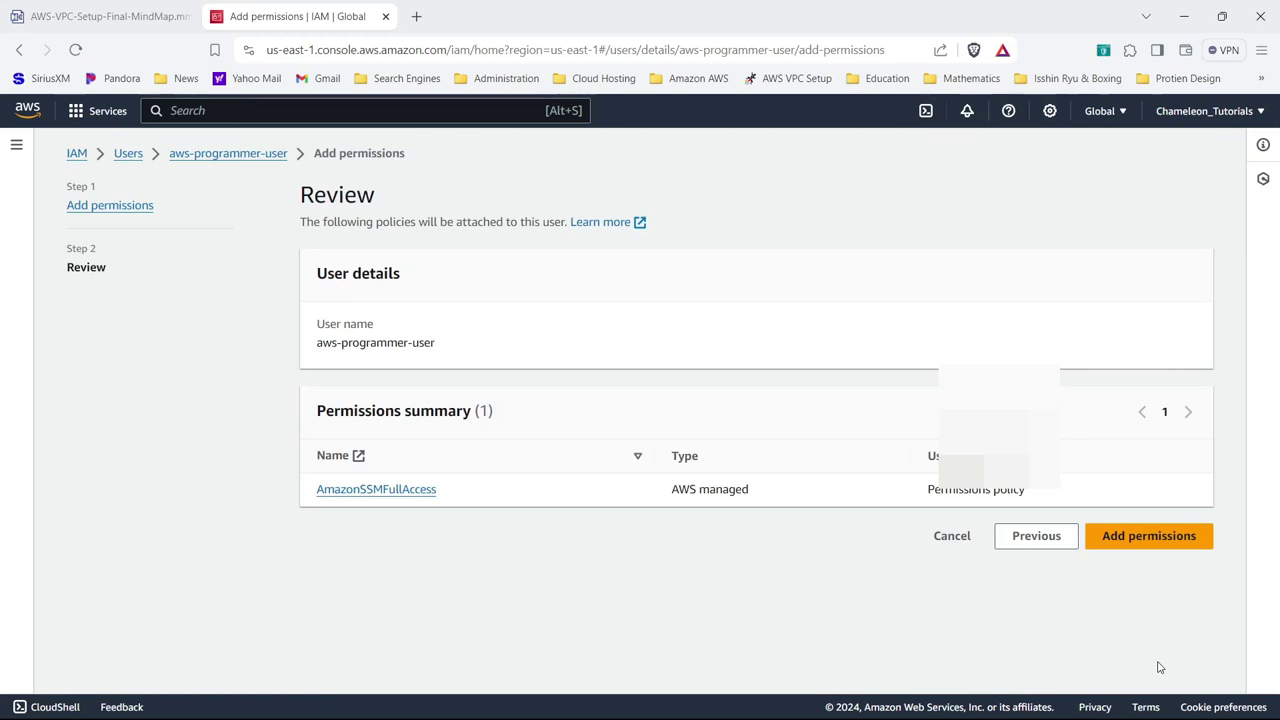
{"action": "left_click", "coordinate": [1150, 535]}
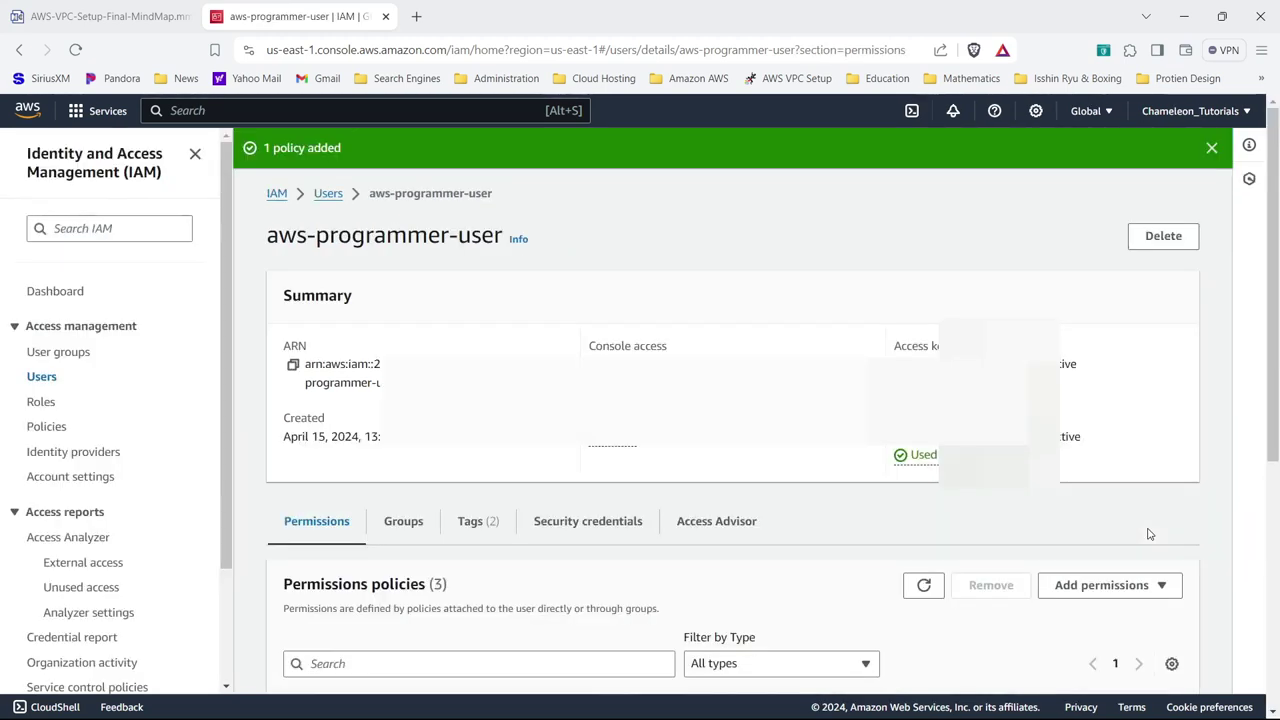
{"action": "left_click_drag", "start_coordinate": [1277, 293], "coordinate": [1277, 455]}
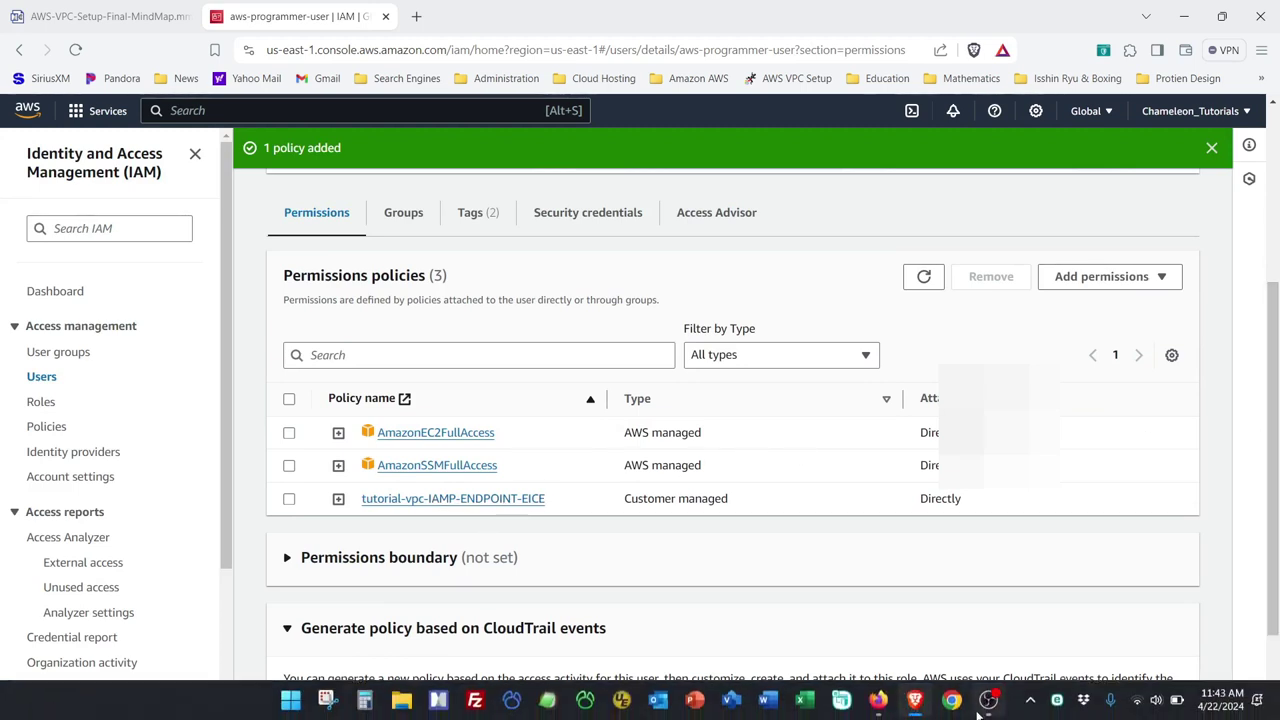
- Switch to Firefox, open the connection page for tutorial-vpc-EC2-SUBN-private-us-east-1a, and reload it
{"action": "left_click", "coordinate": [878, 700]}
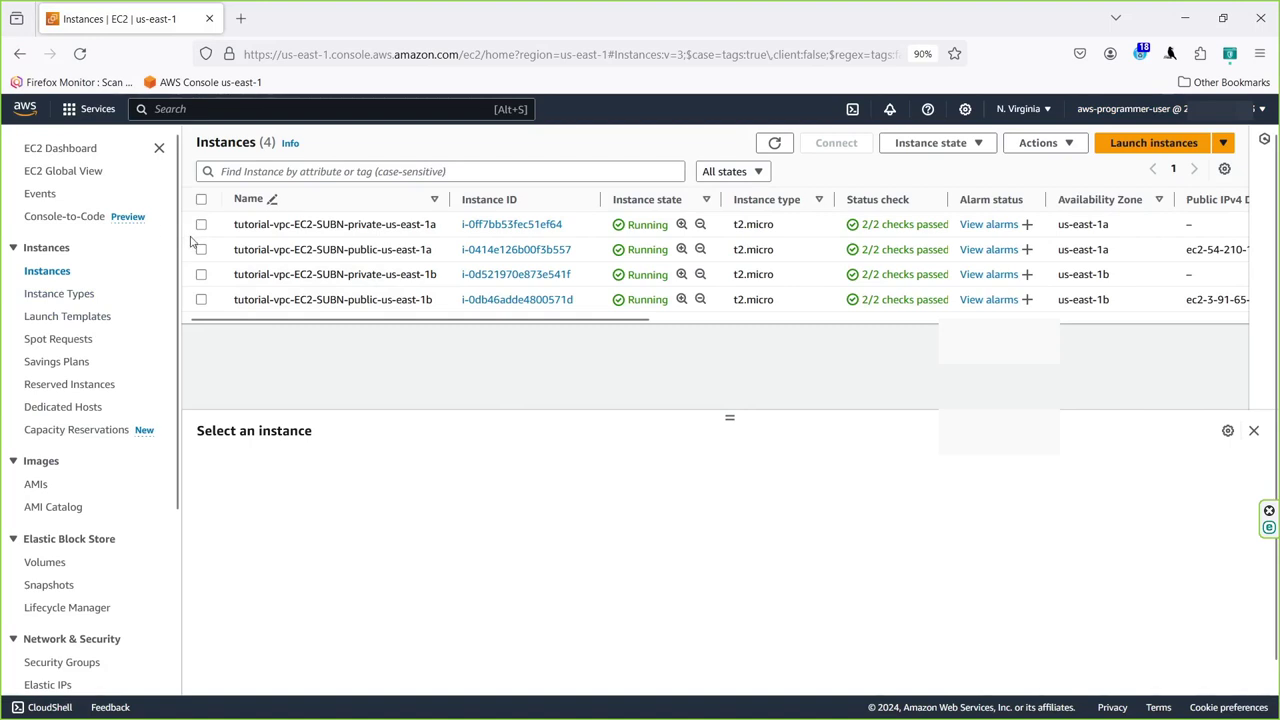
{"action": "key", "text": "space"}
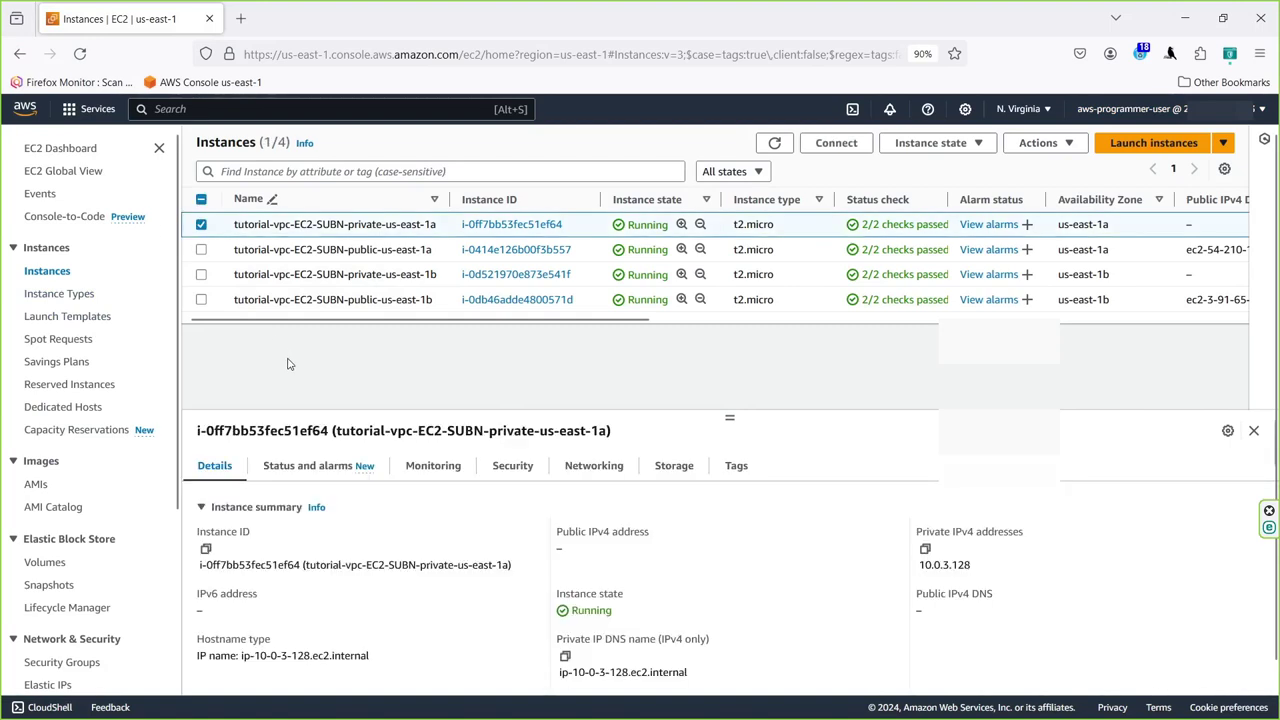
{"action": "left_click", "coordinate": [834, 145]}
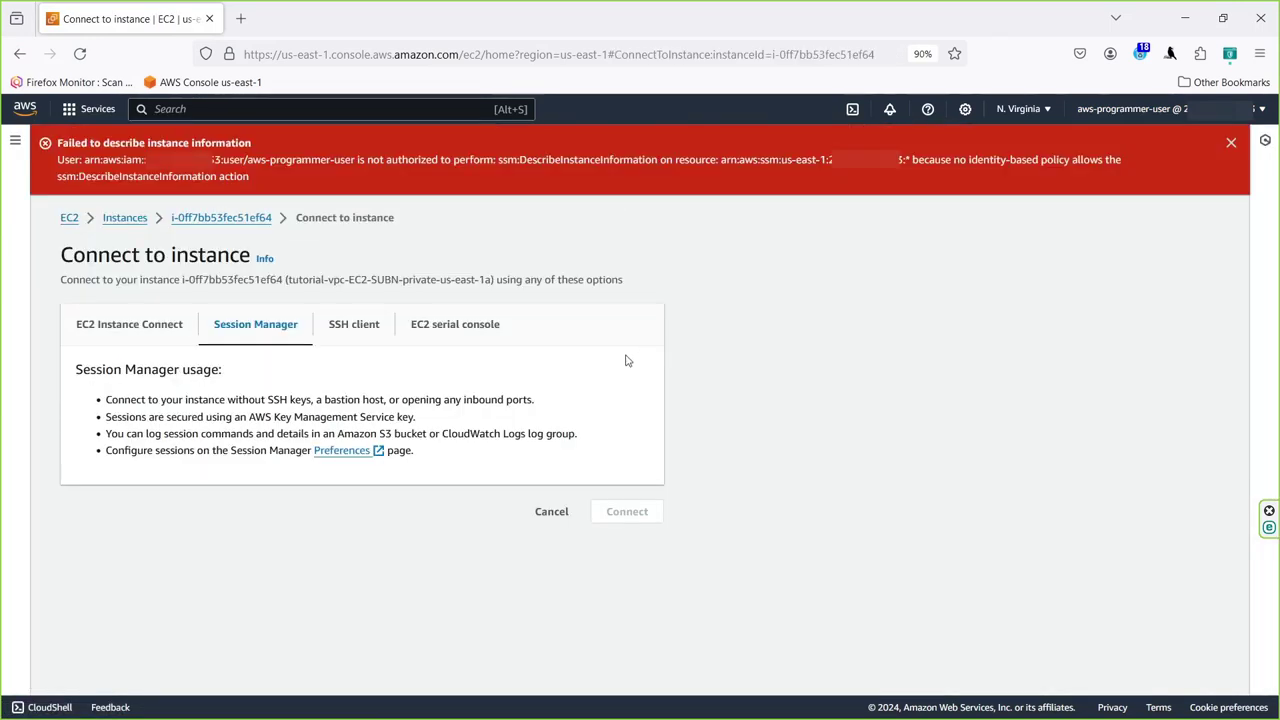
{"action": "left_click", "coordinate": [81, 55]}
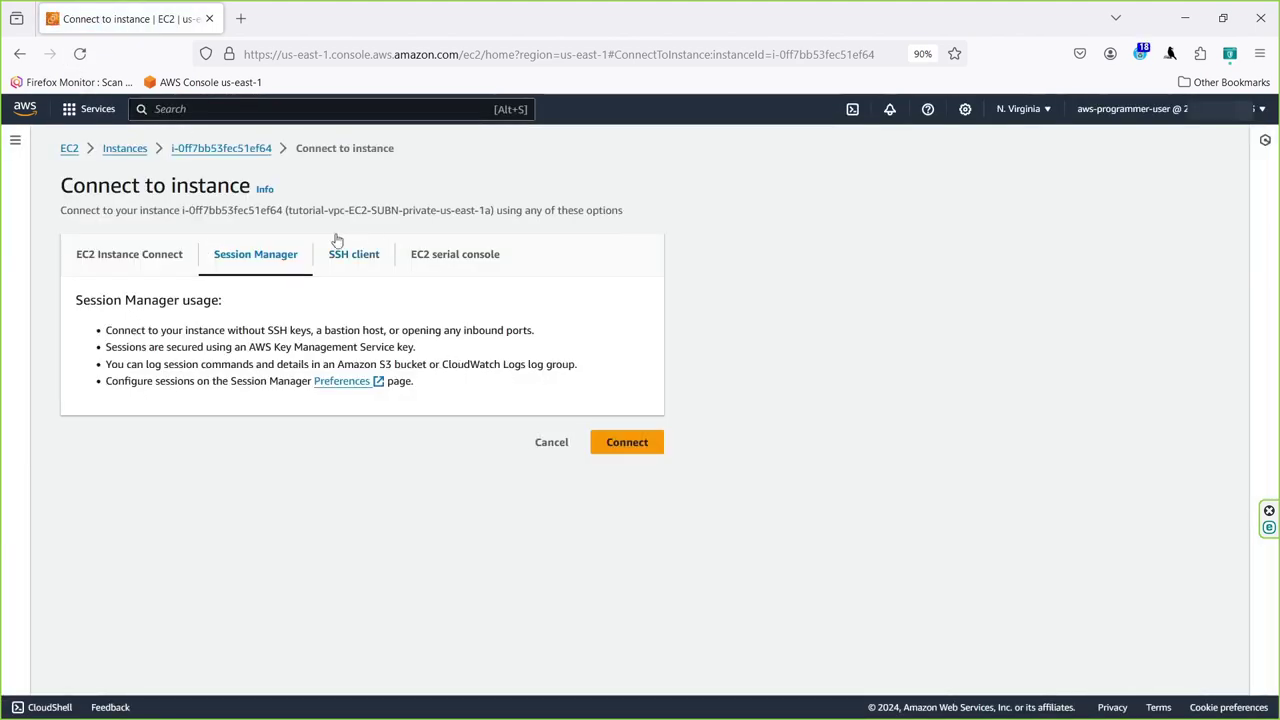
- Refresh the instances list and connect to tutorial-vpc-EC2-SUBN-private-us-east-1a through Session Manager
{"action": "left_click", "coordinate": [118, 150]}
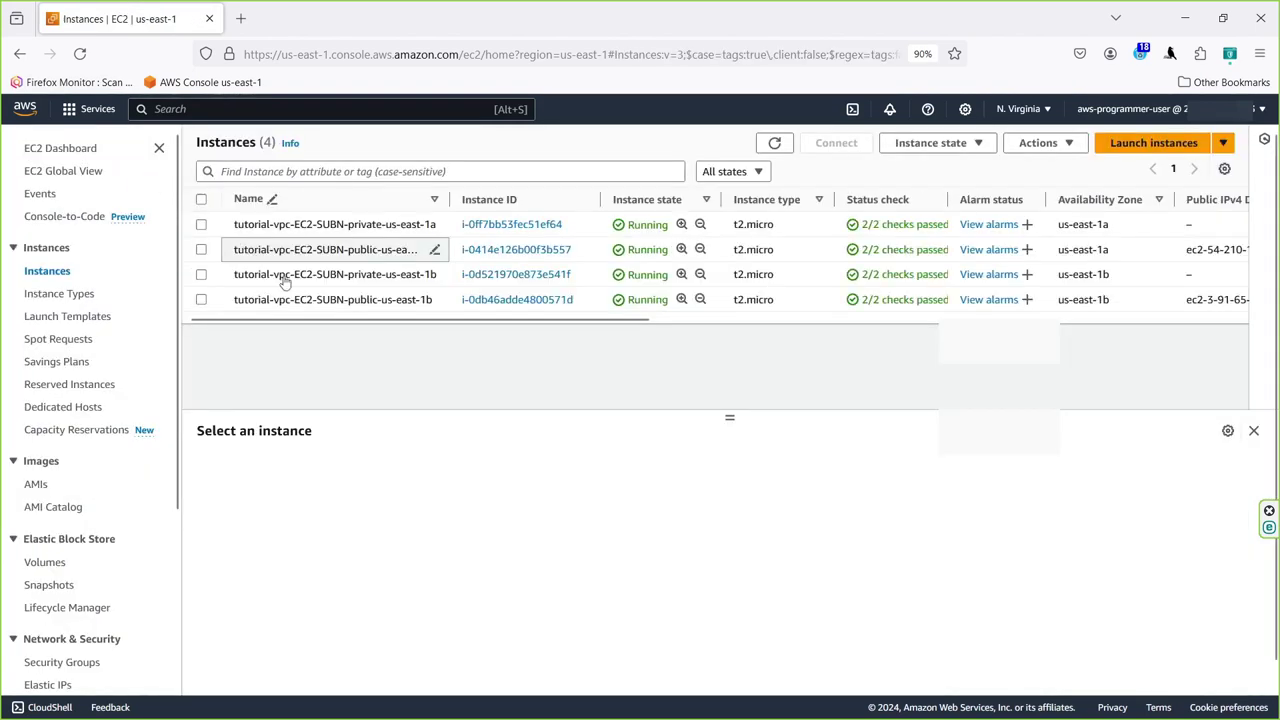
{"action": "left_click", "coordinate": [80, 54]}
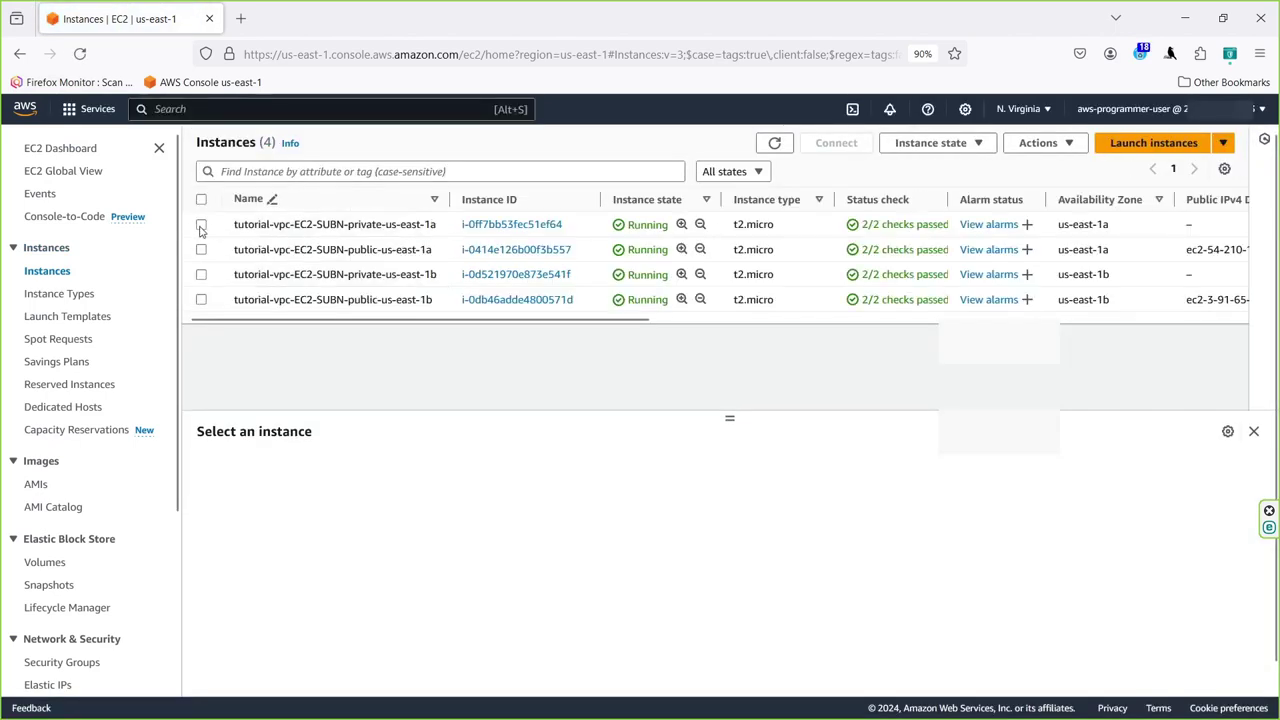
{"action": "left_click", "coordinate": [292, 236]}
{"action": "left_click", "coordinate": [836, 147]}
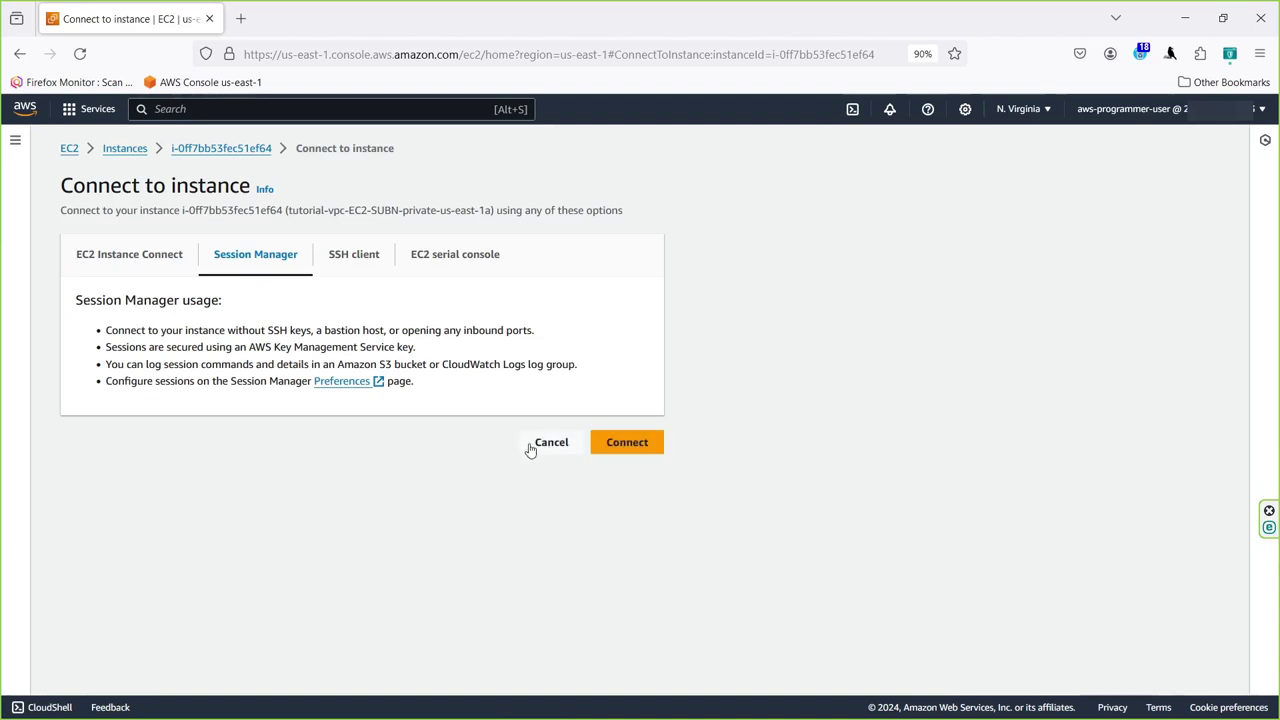
{"action": "left_click", "coordinate": [627, 442]}
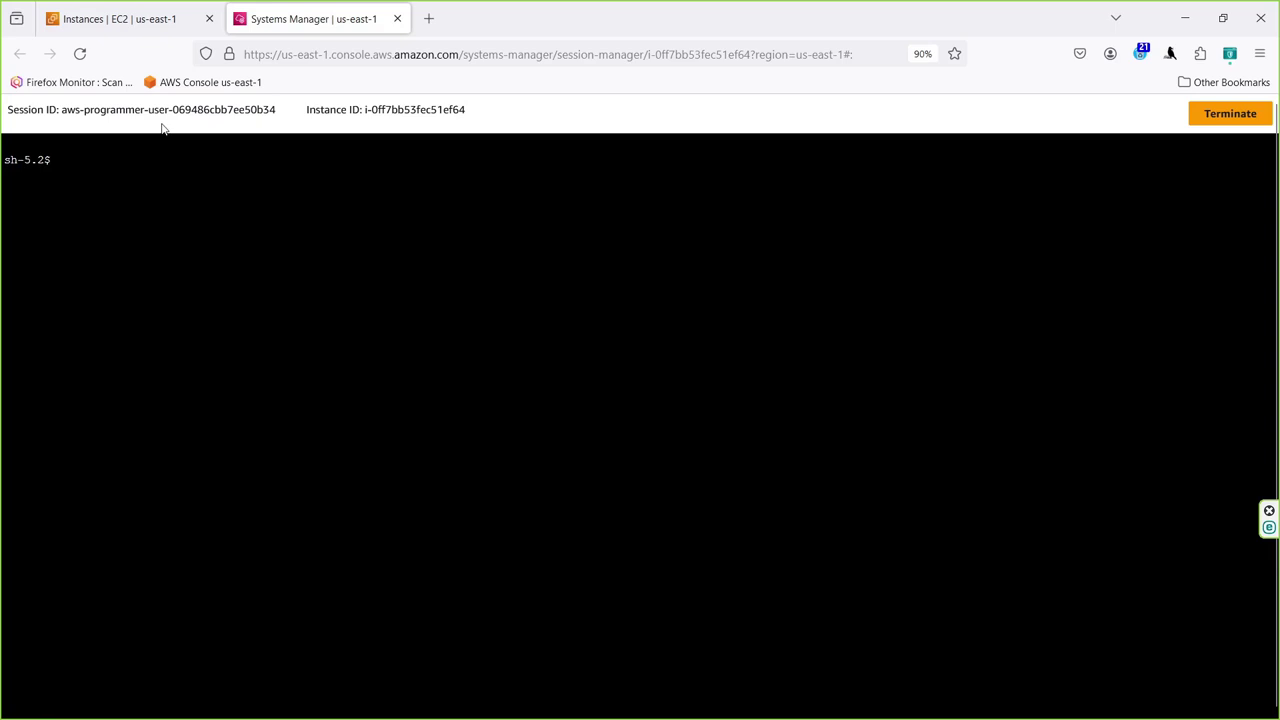
- Terminate the Session Manager session and close Firefox
{"action": "left_click", "coordinate": [1212, 116]}
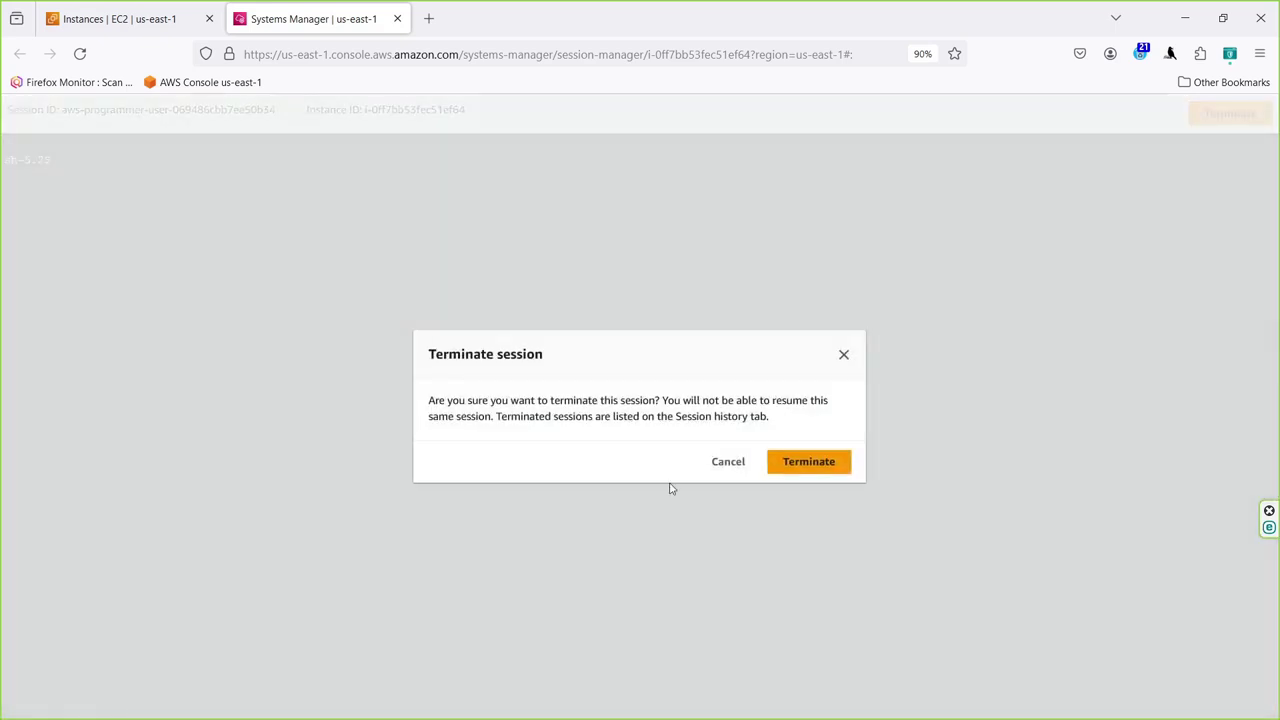
{"action": "left_click", "coordinate": [834, 469]}
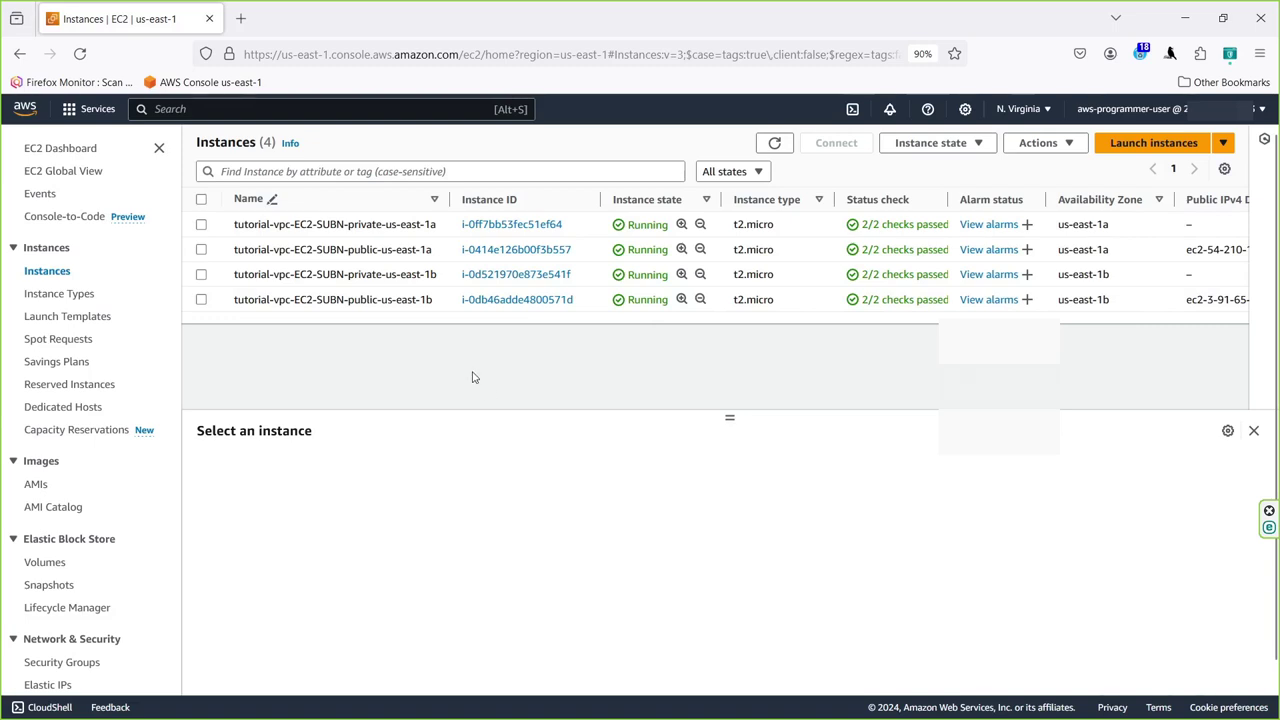
{"action": "left_click", "coordinate": [1259, 19]}
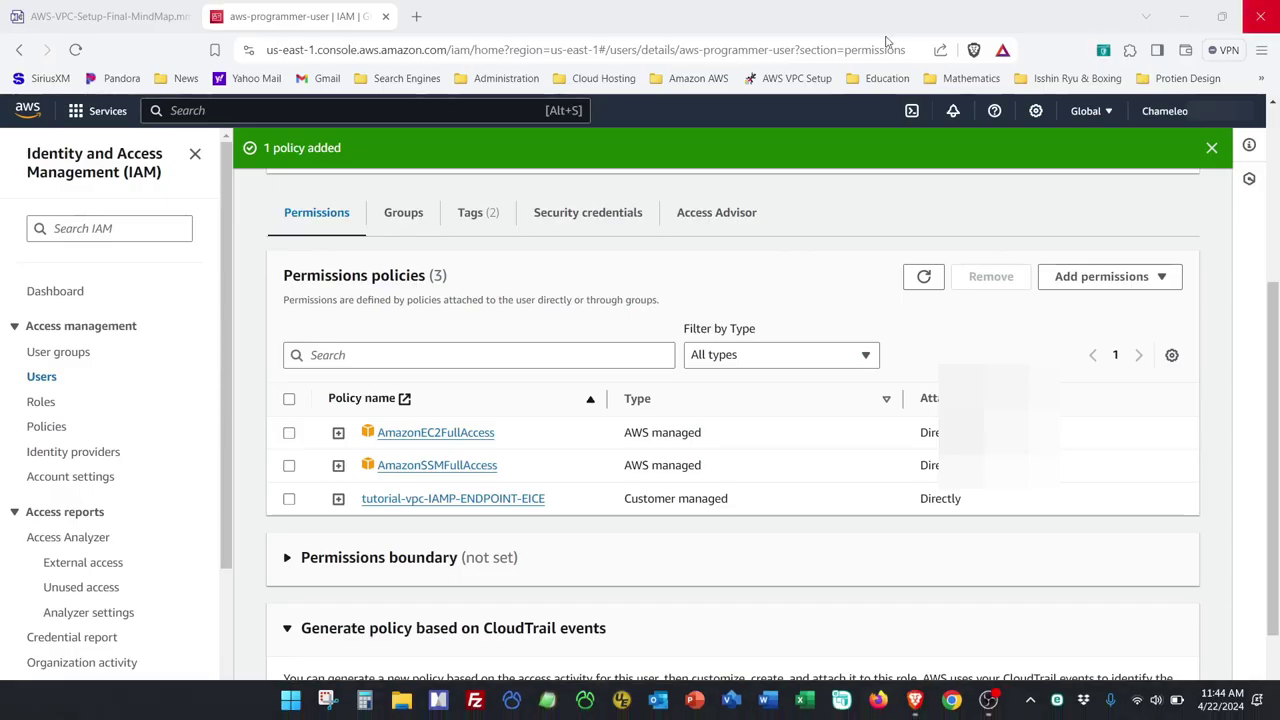
- Check the mind map's instructions for starting a session from the command line, and open PowerShell 7 (x64)
{"action": "left_click", "coordinate": [119, 13]}
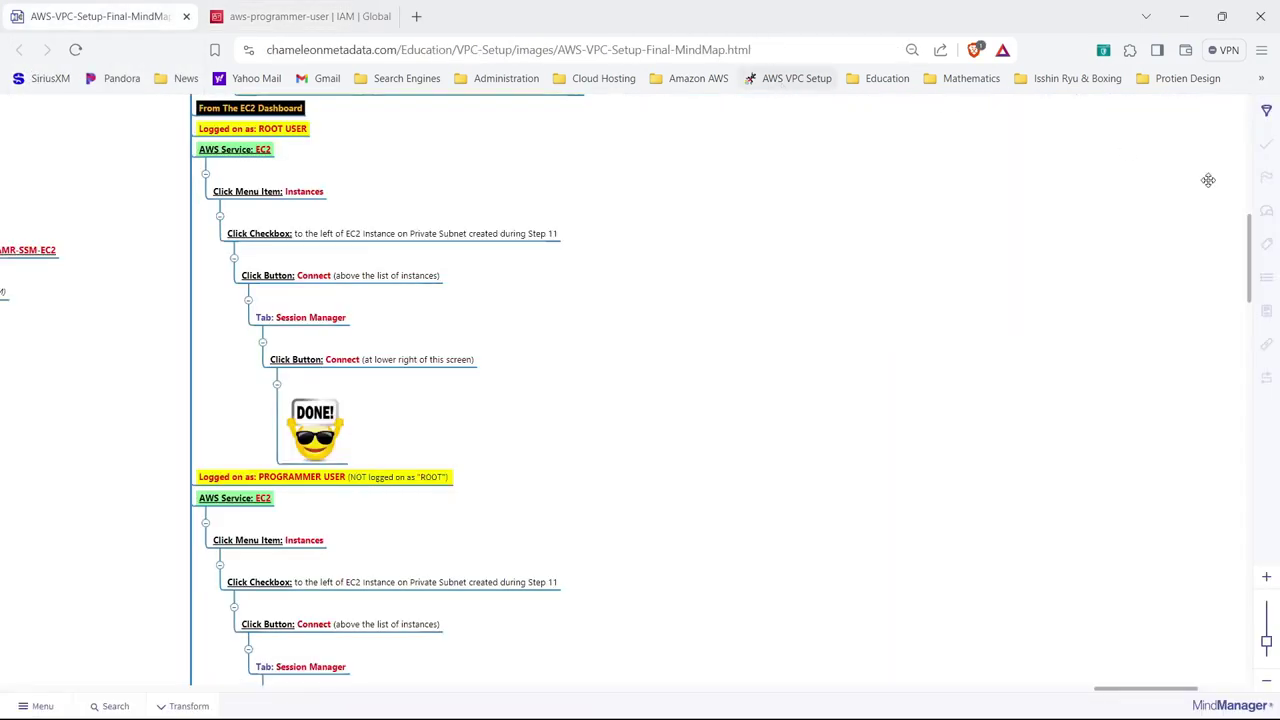
{"action": "scroll", "coordinate": [1250, 266], "scroll_direction": "down", "scroll_amount": 1}
{"action": "left_click_drag", "start_coordinate": [1250, 266], "coordinate": [1263, 501]}
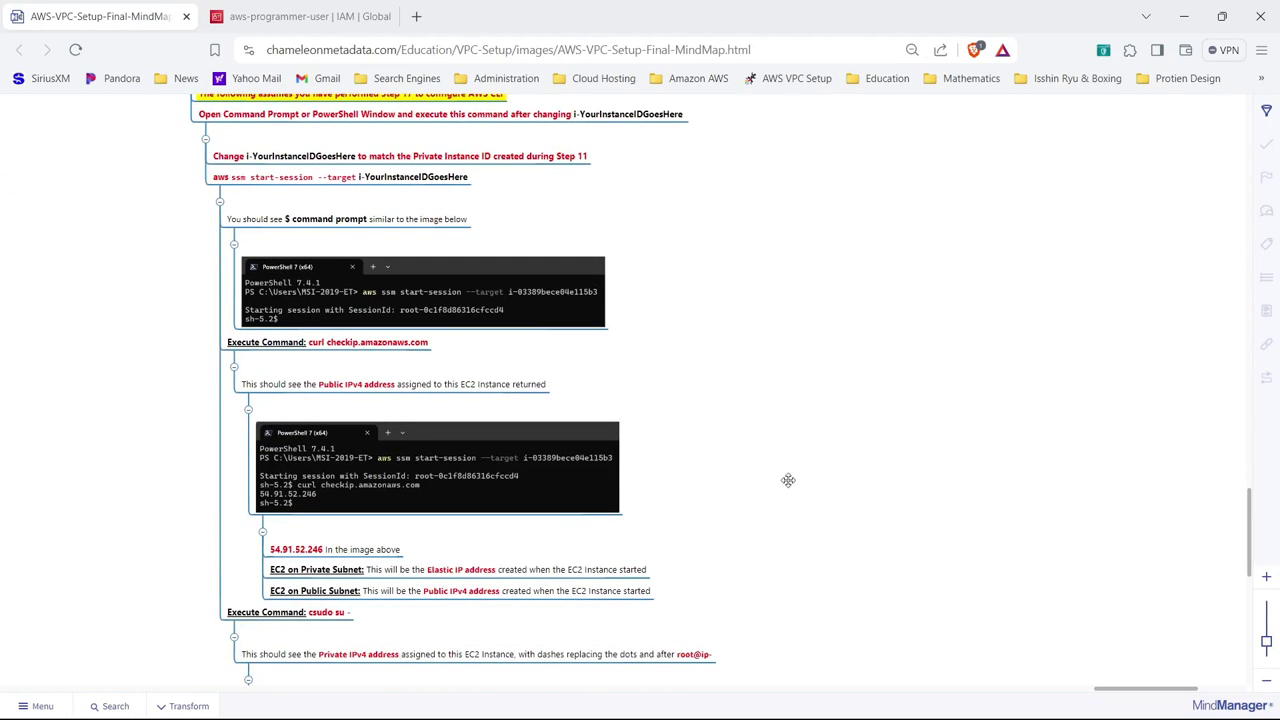
{"action": "mouse_move", "coordinate": [1105, 716]}
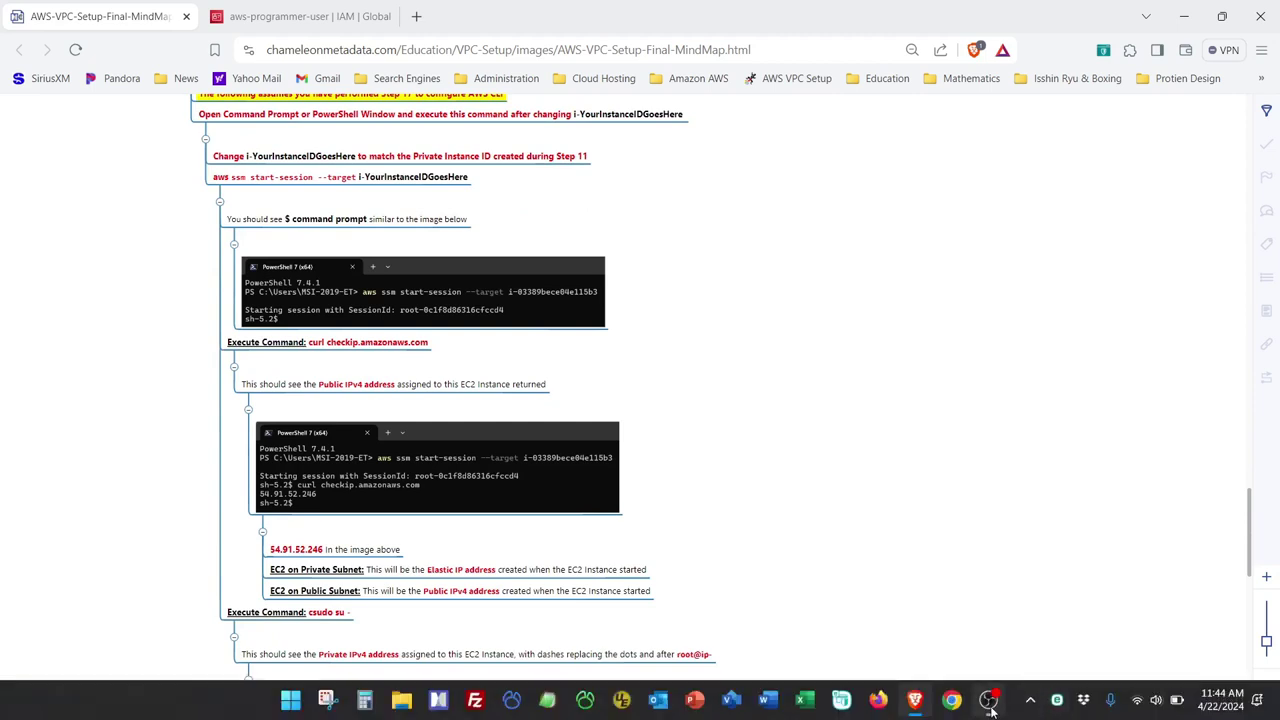
{"action": "left_click", "coordinate": [291, 700]}
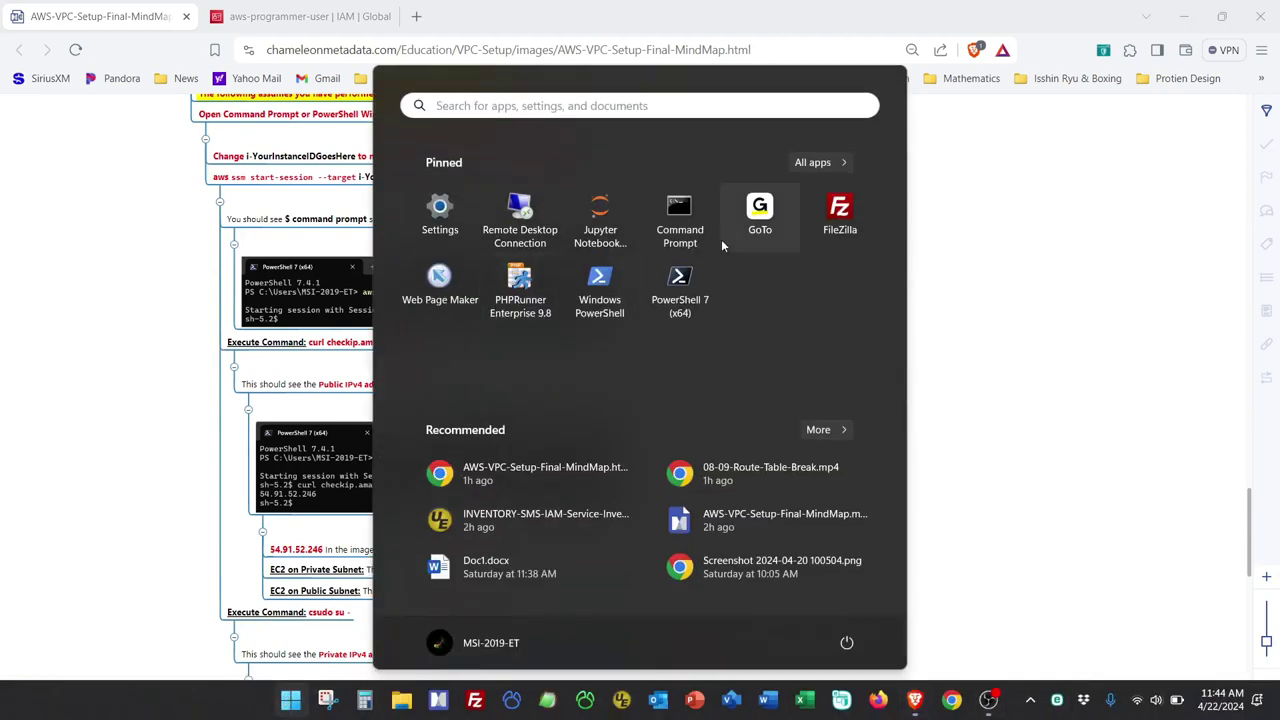
{"action": "left_click", "coordinate": [657, 296]}
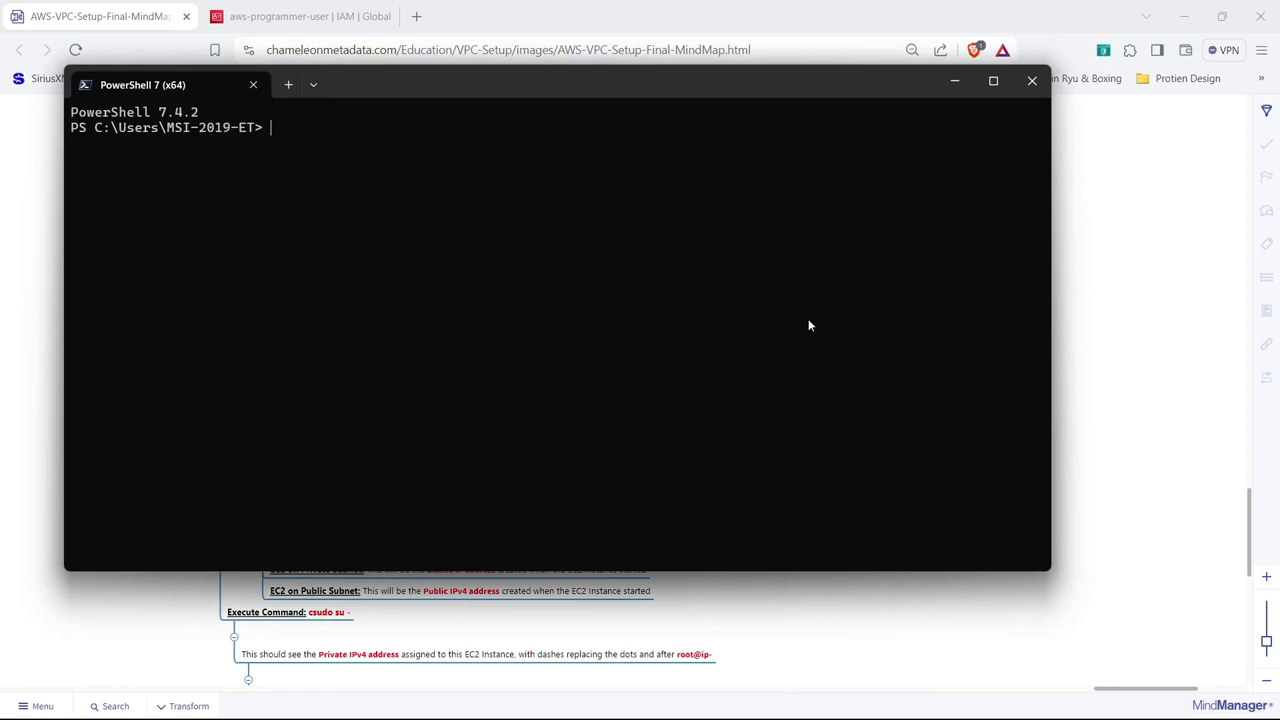
- Start a session with "aws ssm start-session --target i-0ff7bb53fec51ef64" and run "curl checkip.amazonaws.com" in it
{"action": "type", "text": "aws ssm start-session --target i-0ff7bb53fec51ef64"}
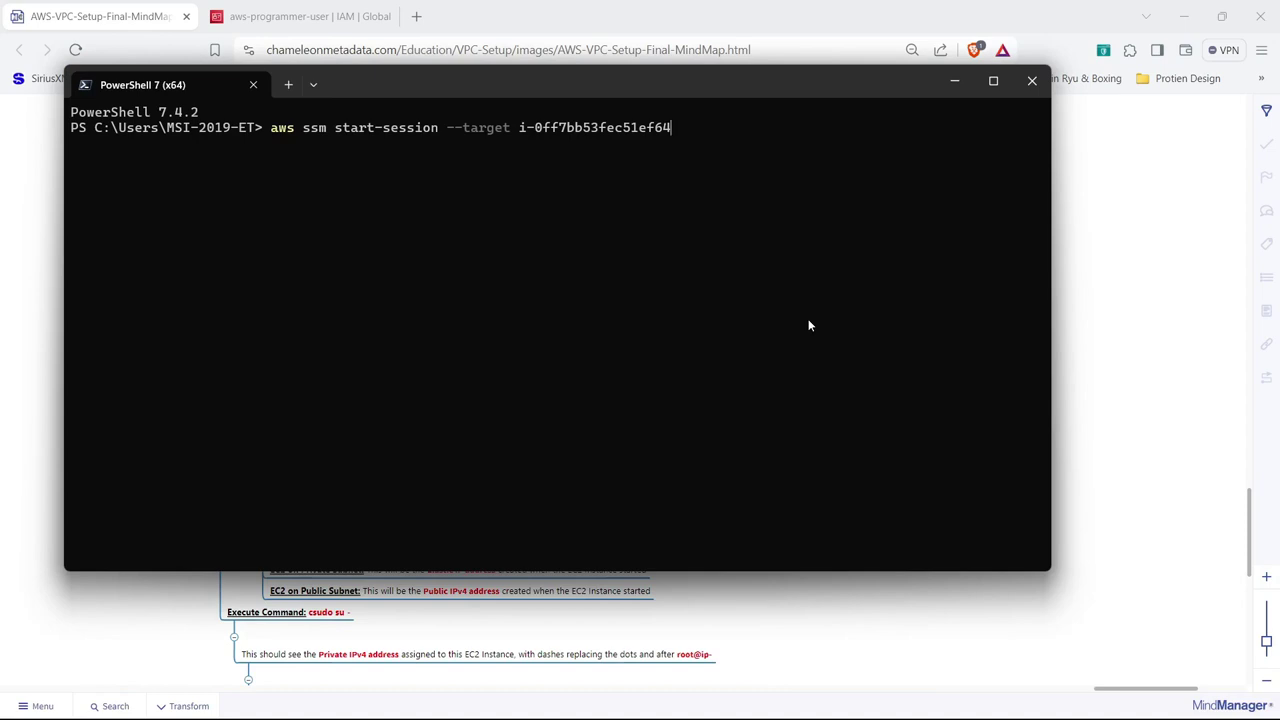
{"action": "mouse_move", "coordinate": [681, 127]}
{"action": "left_mouse_down"}
{"action": "mouse_move", "coordinate": [522, 128]}
{"action": "mouse_move", "coordinate": [688, 128]}
{"action": "left_mouse_up"}
{"action": "key", "text": "Return"}
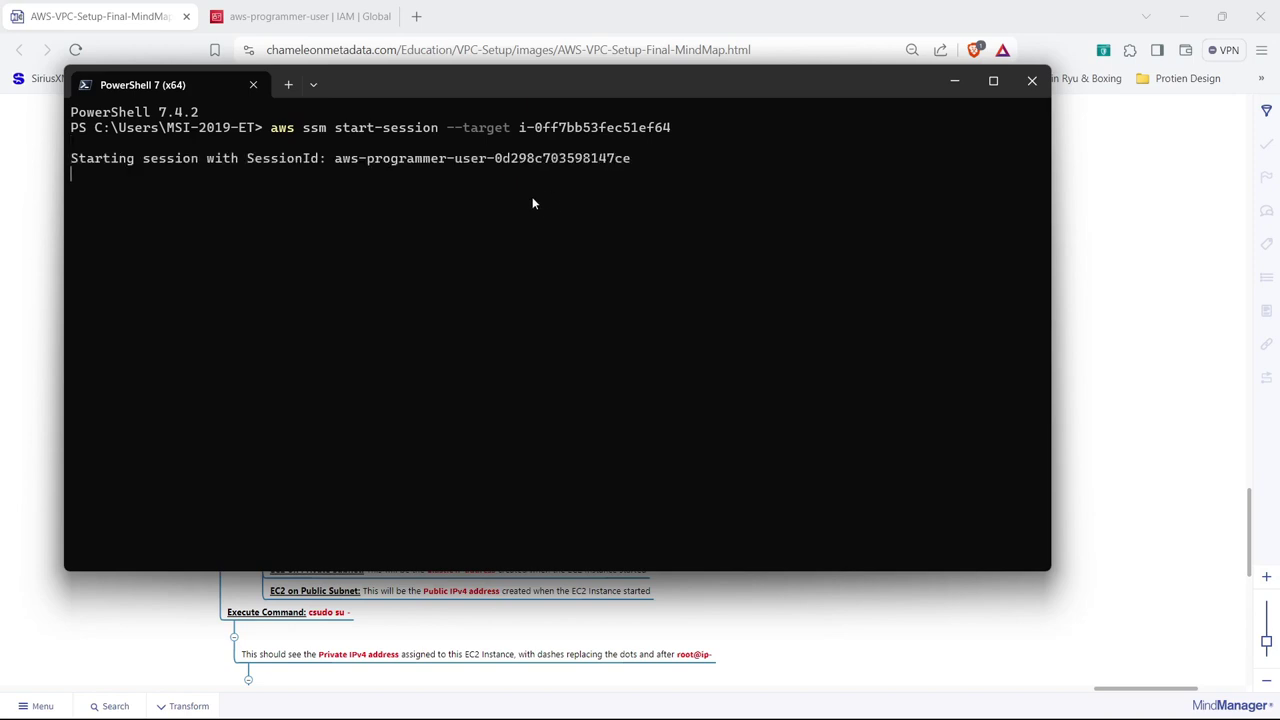
{"action": "type", "text": "curl checkip.amazonaws.com"}
{"action": "key", "text": "Return"}
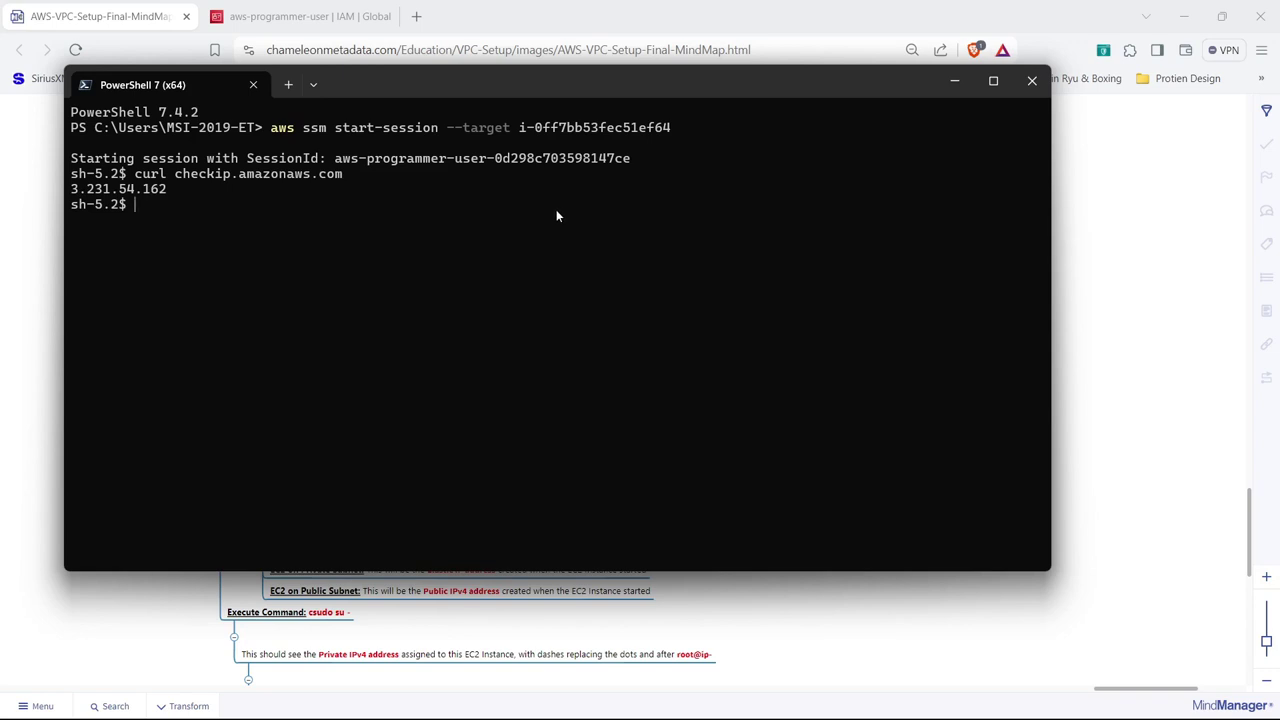
- Exit the SSM session and the PowerShell window with the exit command
{"action": "type", "text": "exit"}
{"action": "key", "text": "Return"}
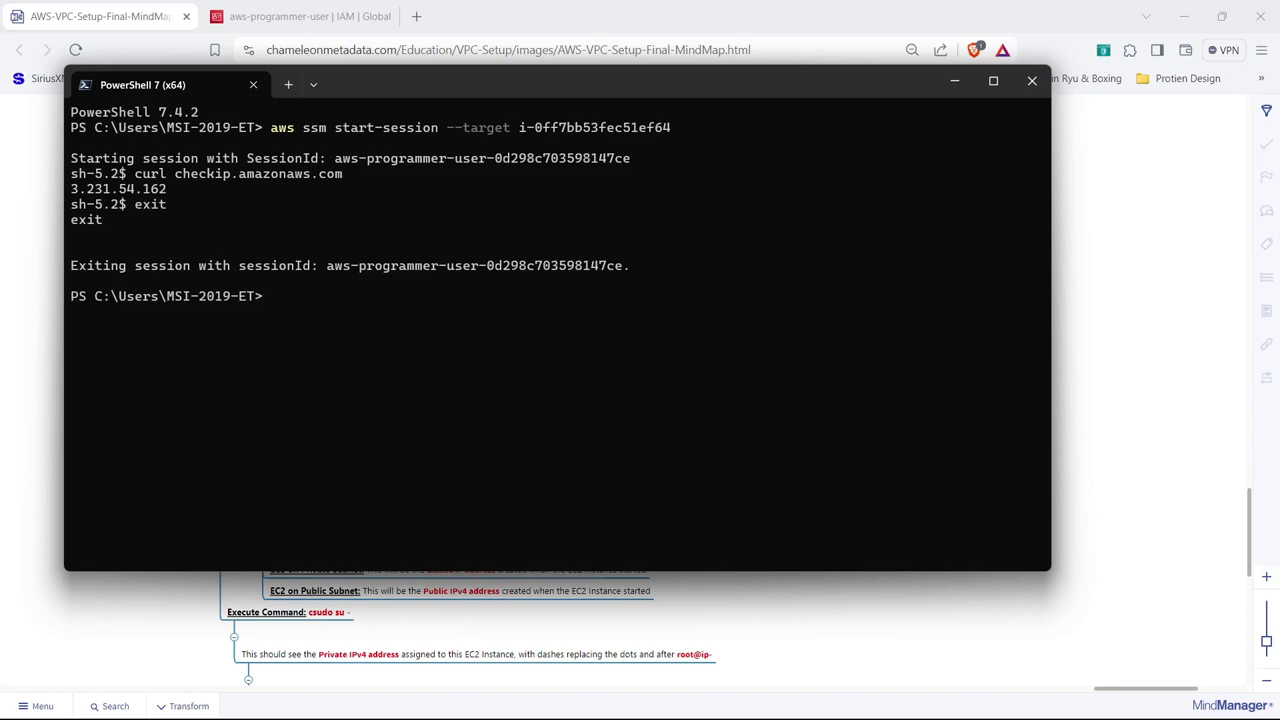
{"action": "type", "text": "exit"}
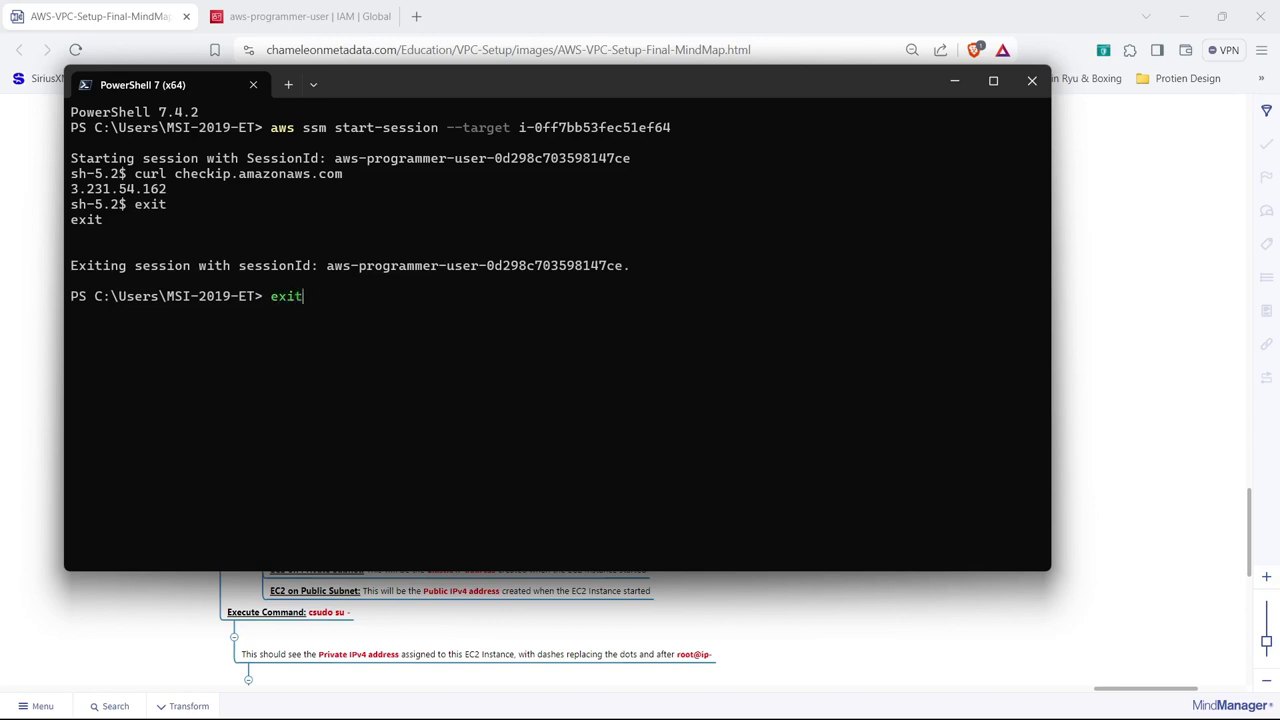